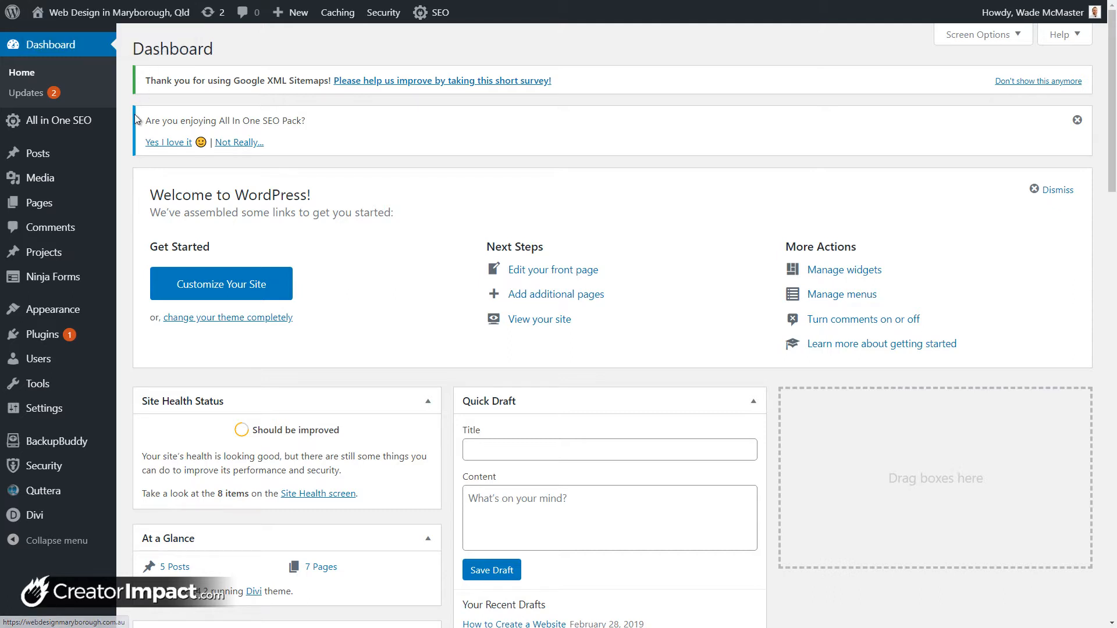
# Step: Search for 'getwid', then install and activate the Getwid – Gutenberg Blocks plugin
pyautogui.moveTo(58, 347)
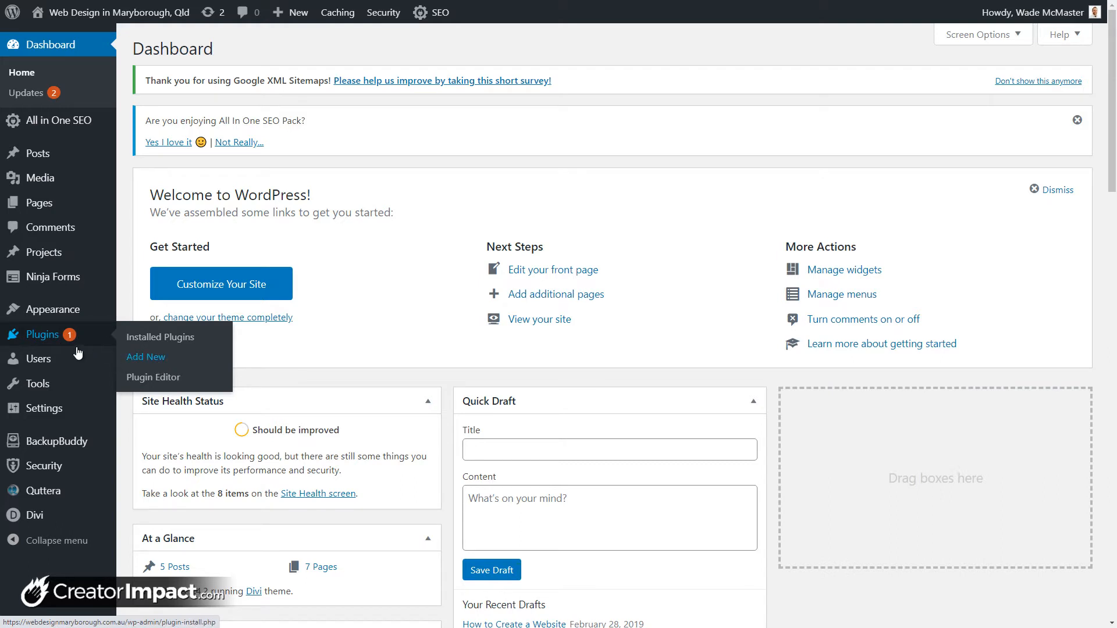
pyautogui.click(145, 360)
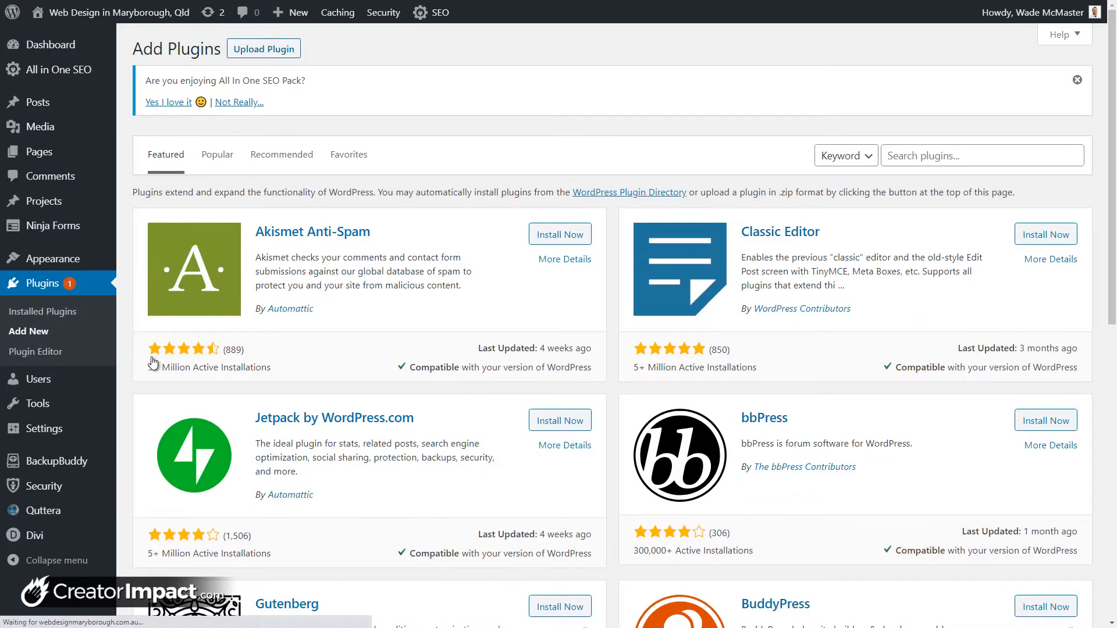
pyautogui.click(935, 153)
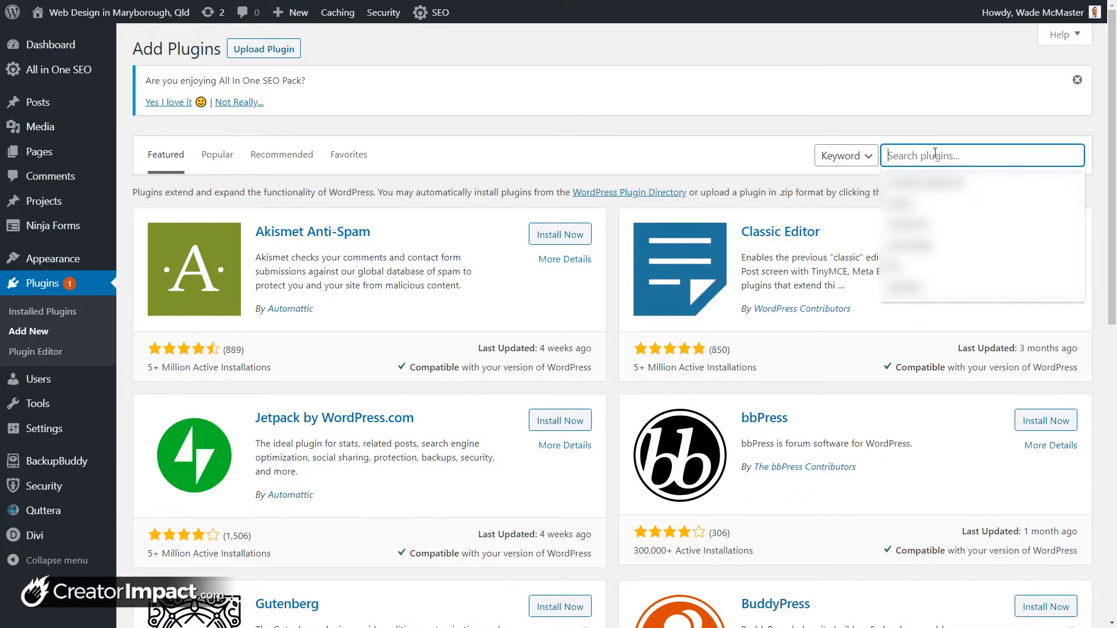
pyautogui.write('get')
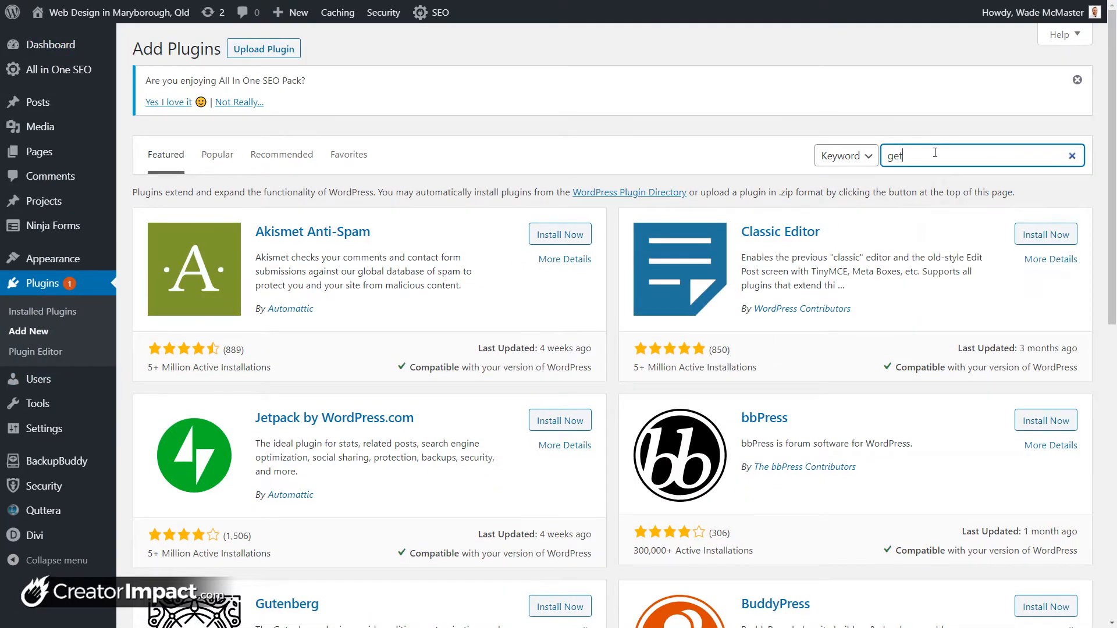
pyautogui.write('wid')
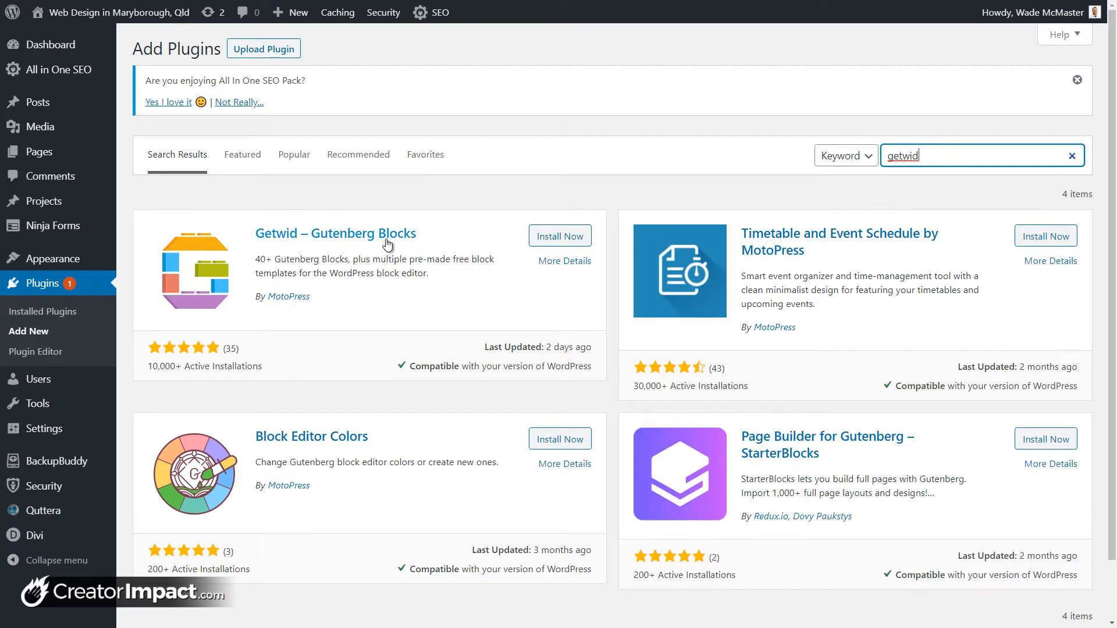
pyautogui.click(543, 237)
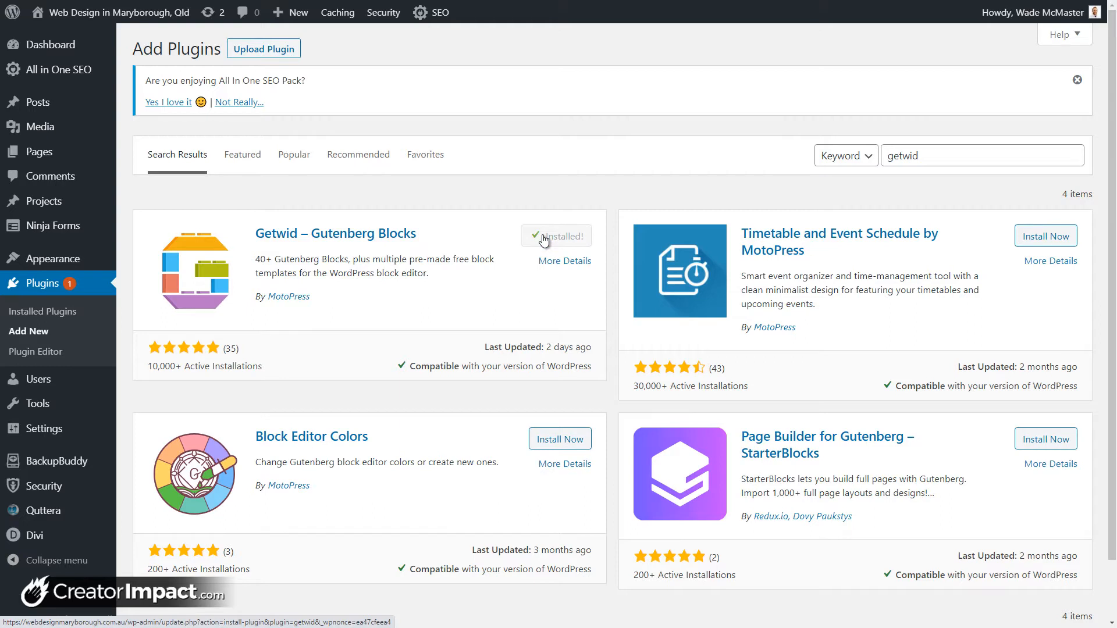
pyautogui.click(543, 238)
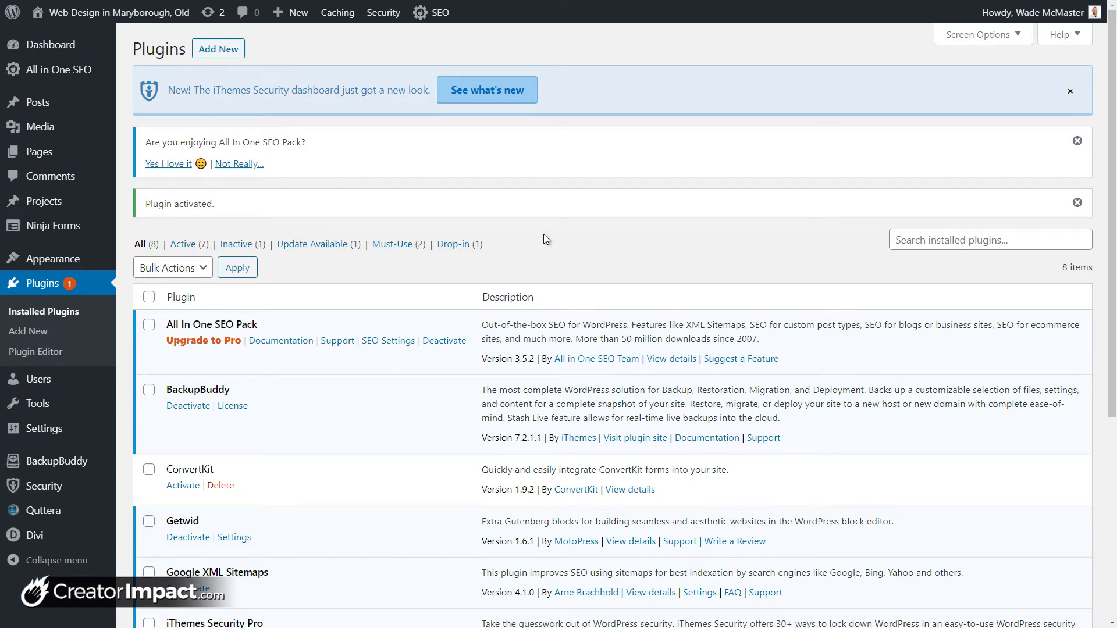
# Step: Scroll to Getwid in the installed plugins list and open its Settings
pyautogui.scroll(-4, 392, 294)
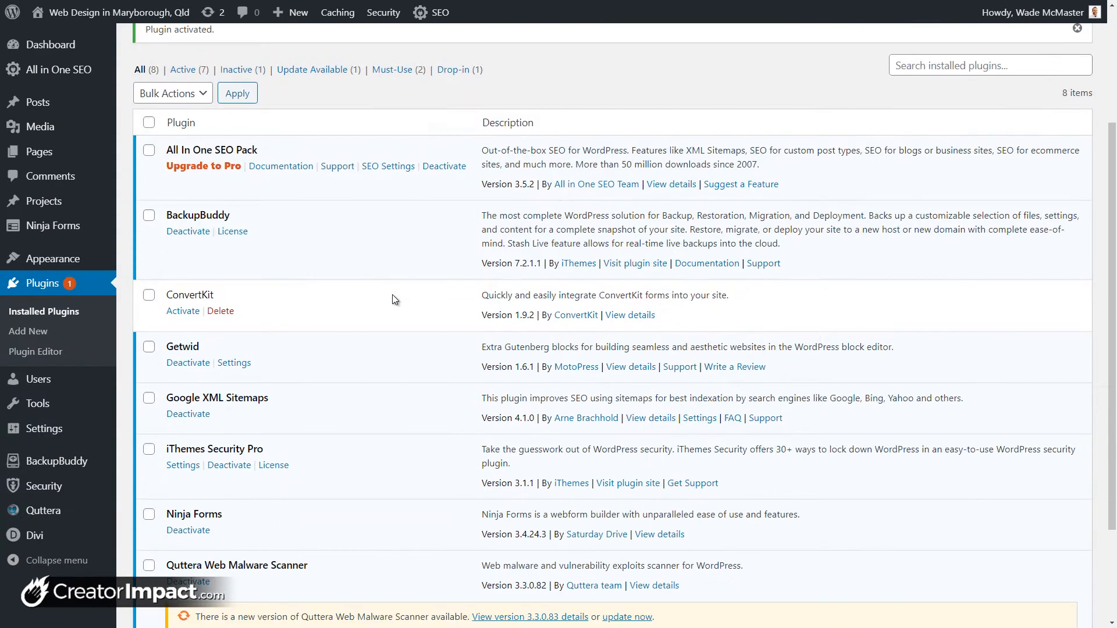
pyautogui.scroll(-3, 393, 295)
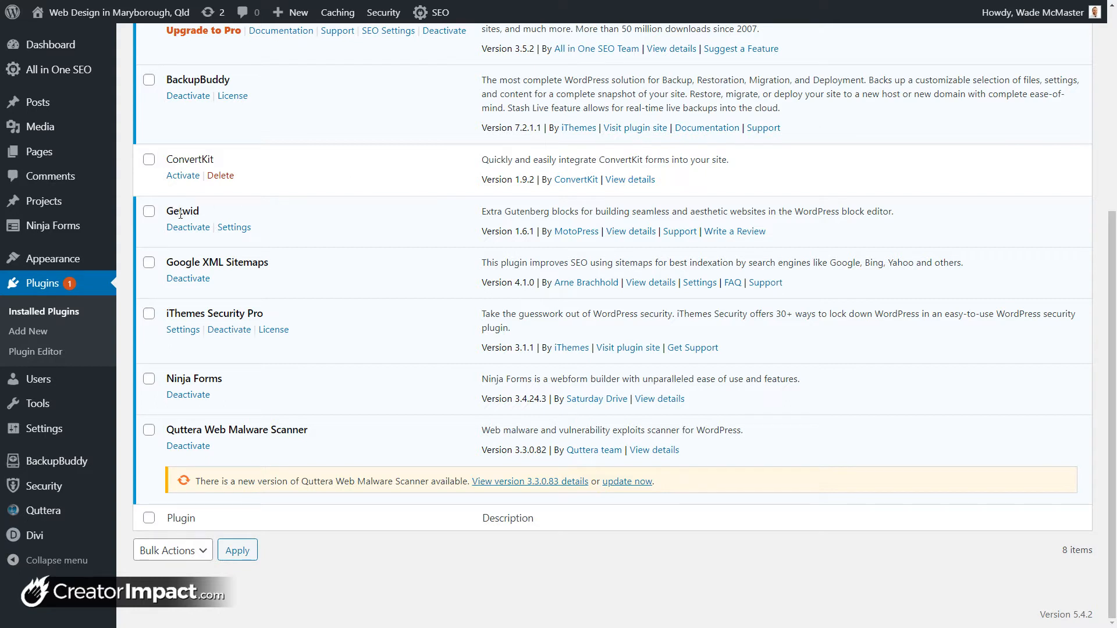
pyautogui.click(238, 229)
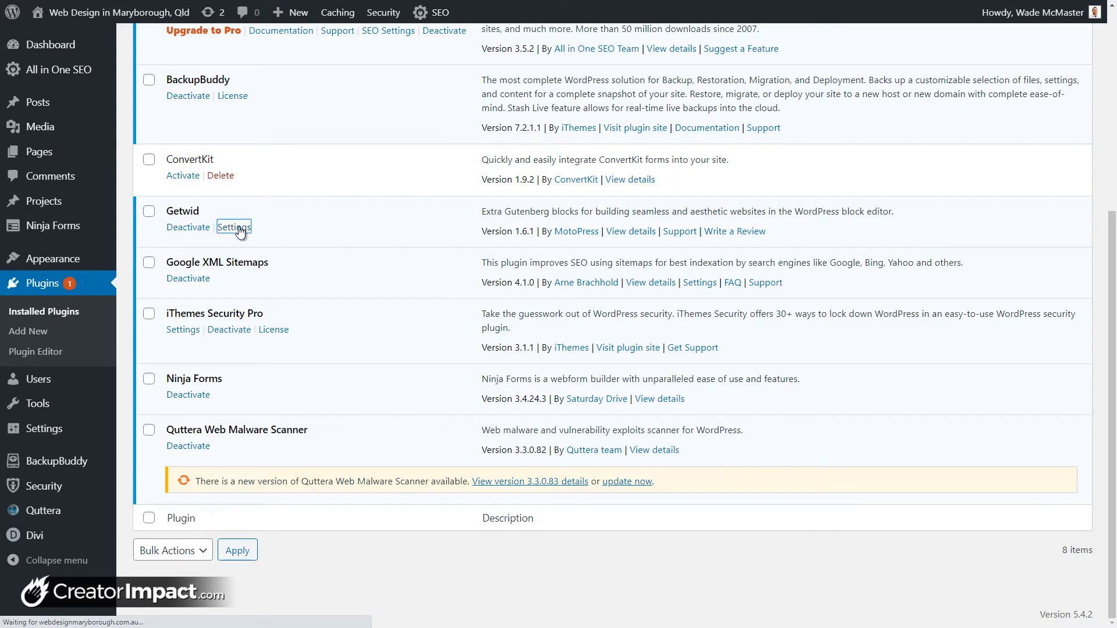
pyautogui.scroll(2, 226, 244)
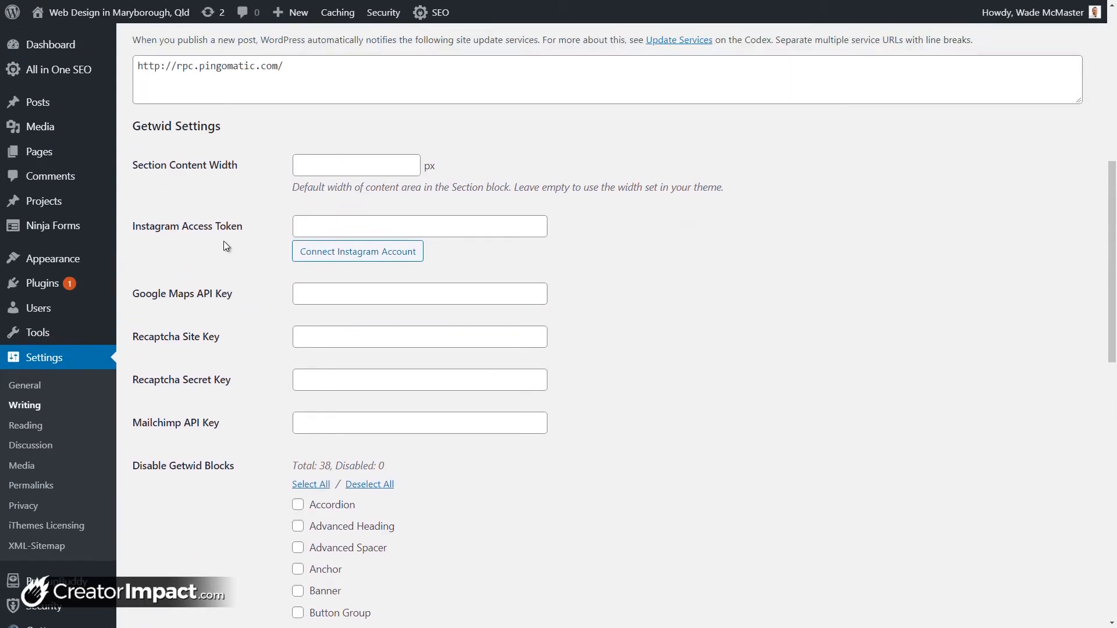
pyautogui.scroll(5, 226, 246)
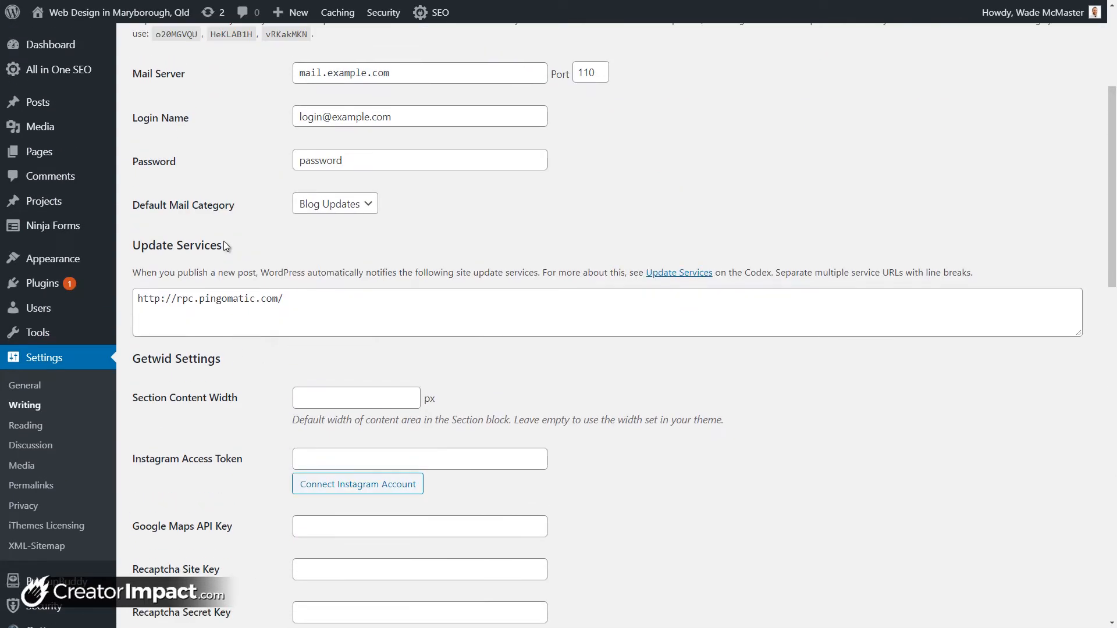
pyautogui.scroll(-6, 225, 245)
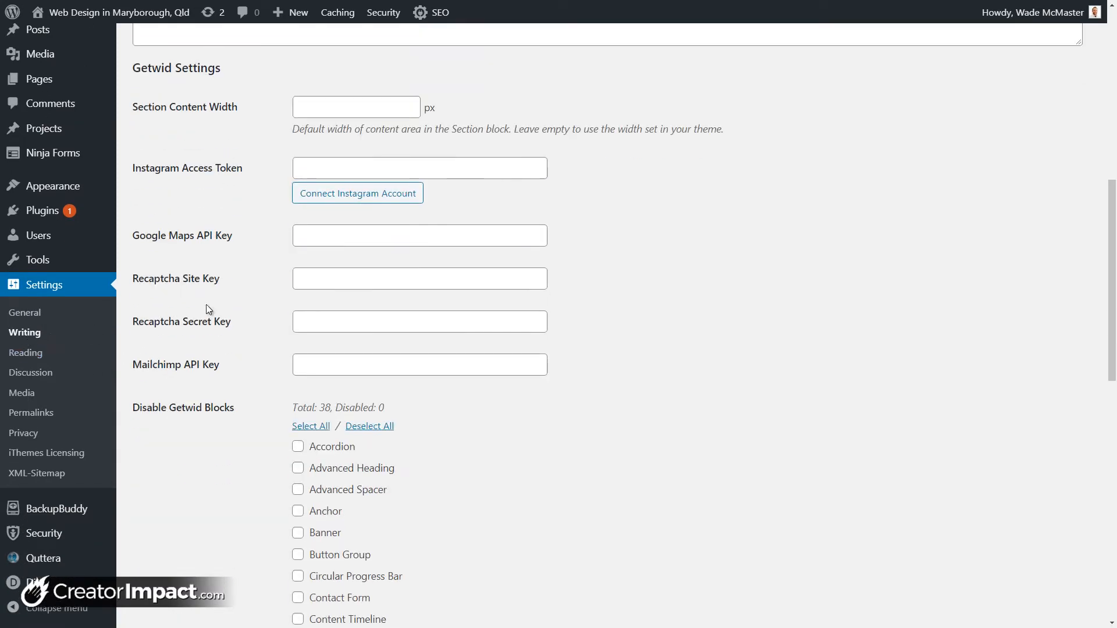
pyautogui.scroll(-11, 318, 289)
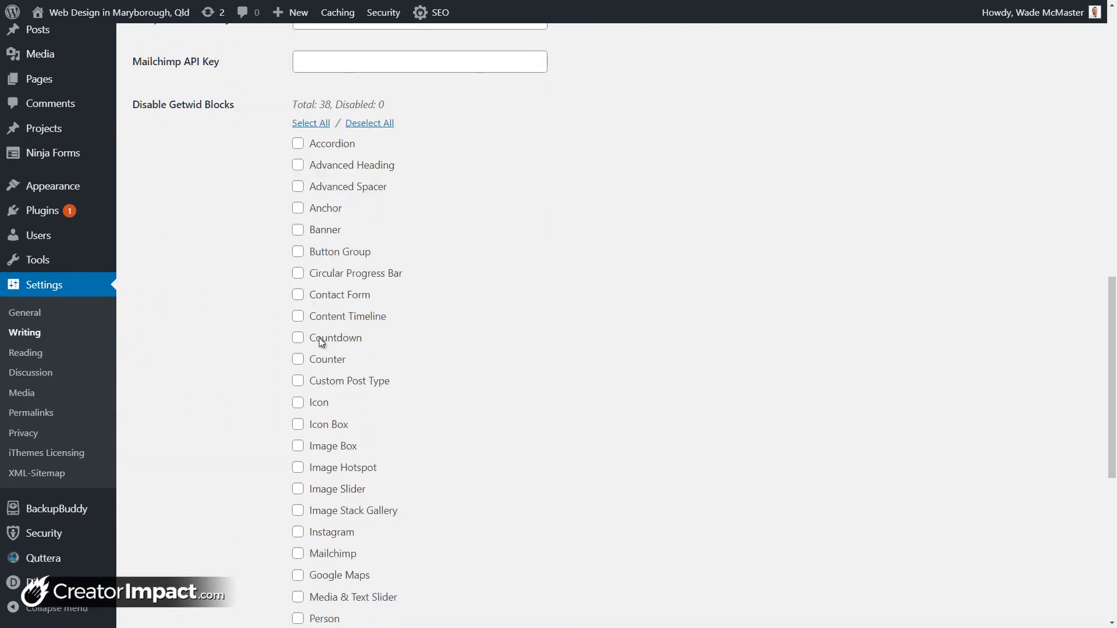
pyautogui.scroll(-3, 319, 341)
pyautogui.scroll(14, 319, 343)
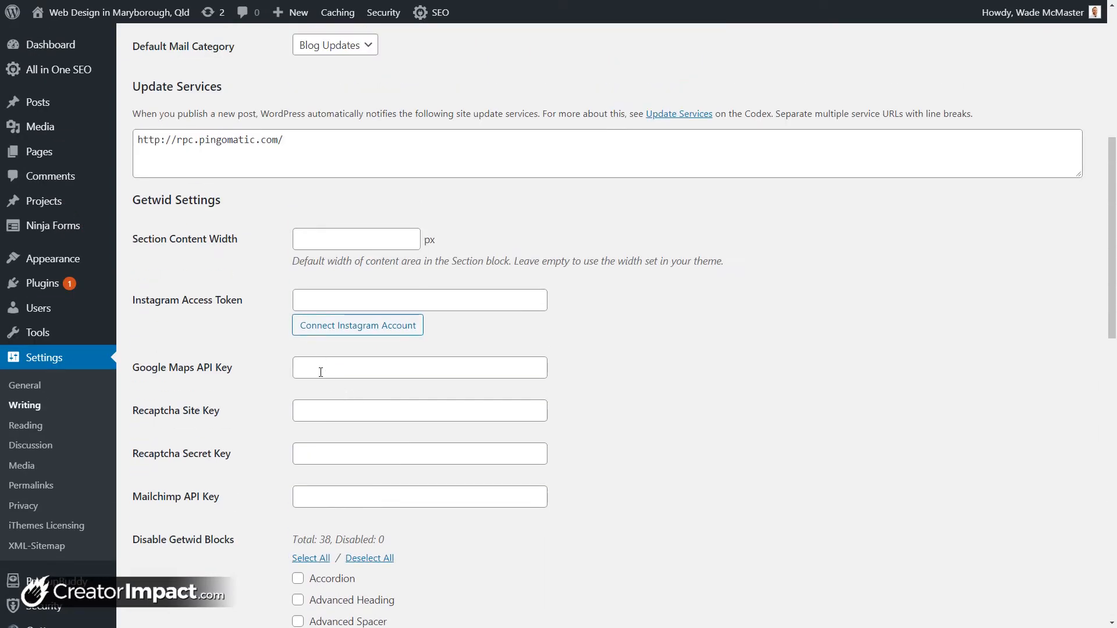
pyautogui.click(320, 372)
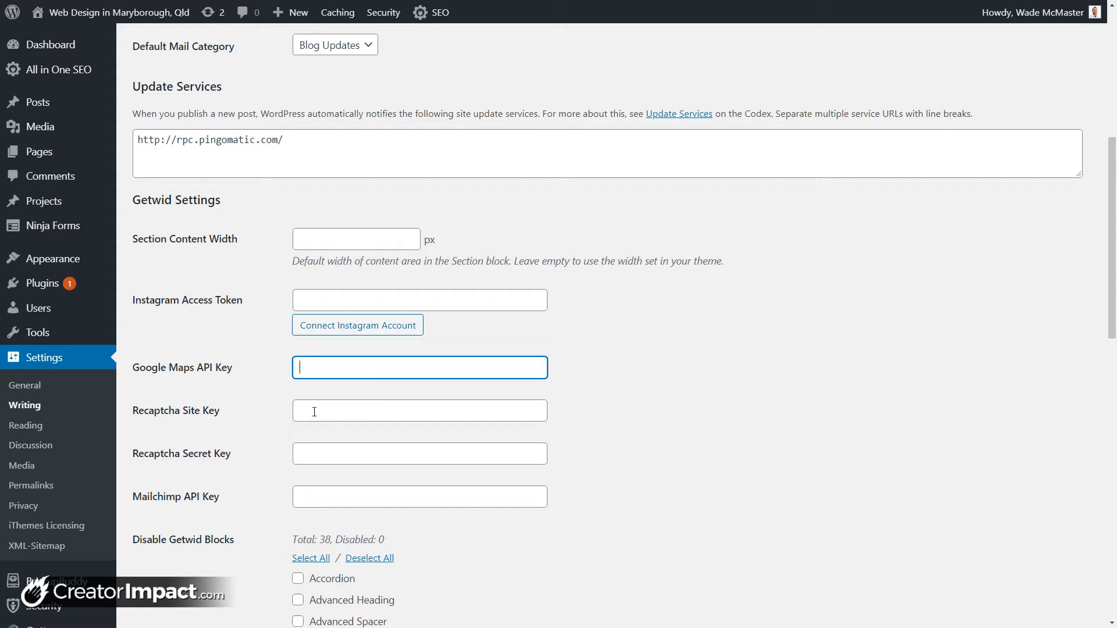
pyautogui.click(314, 412)
pyautogui.click(309, 454)
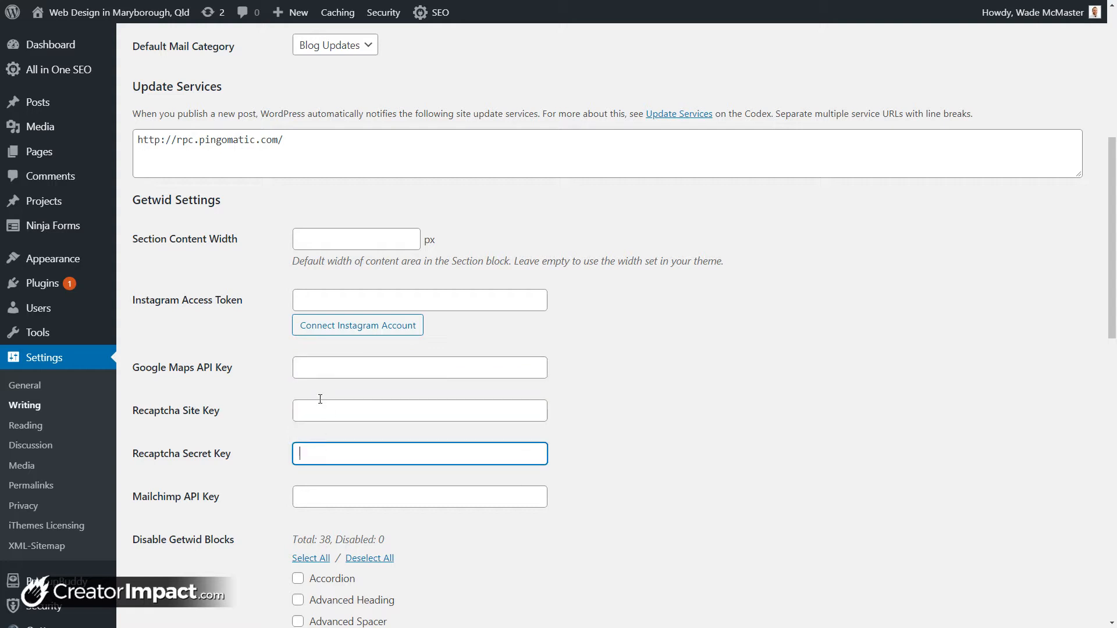
pyautogui.click(319, 413)
pyautogui.click(317, 457)
pyautogui.click(312, 498)
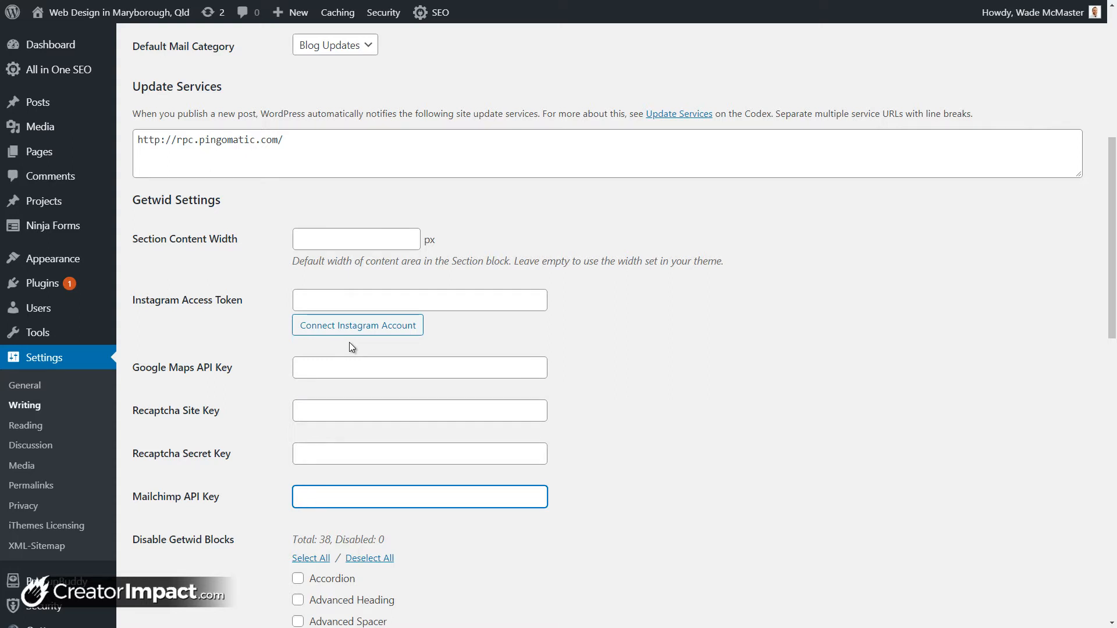
pyautogui.click(345, 302)
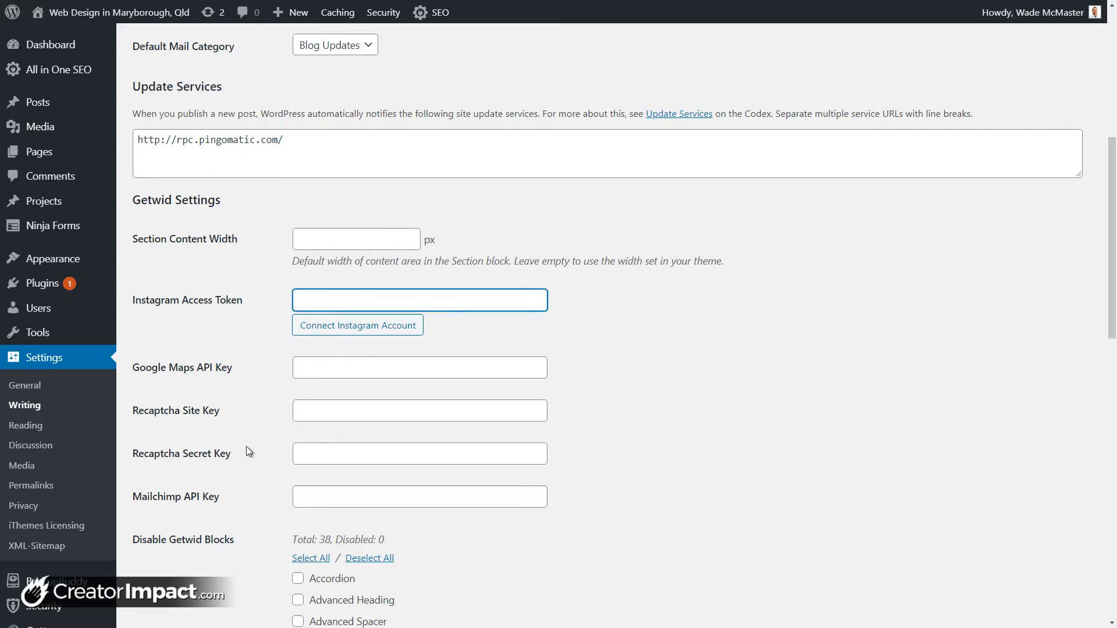
pyautogui.click(326, 495)
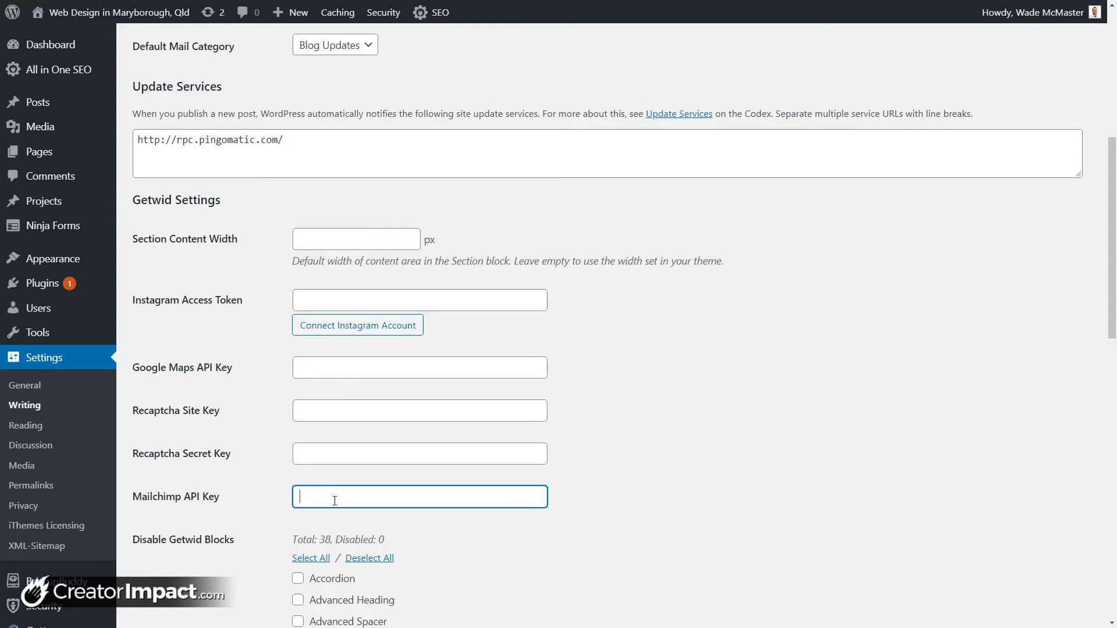
pyautogui.click(318, 407)
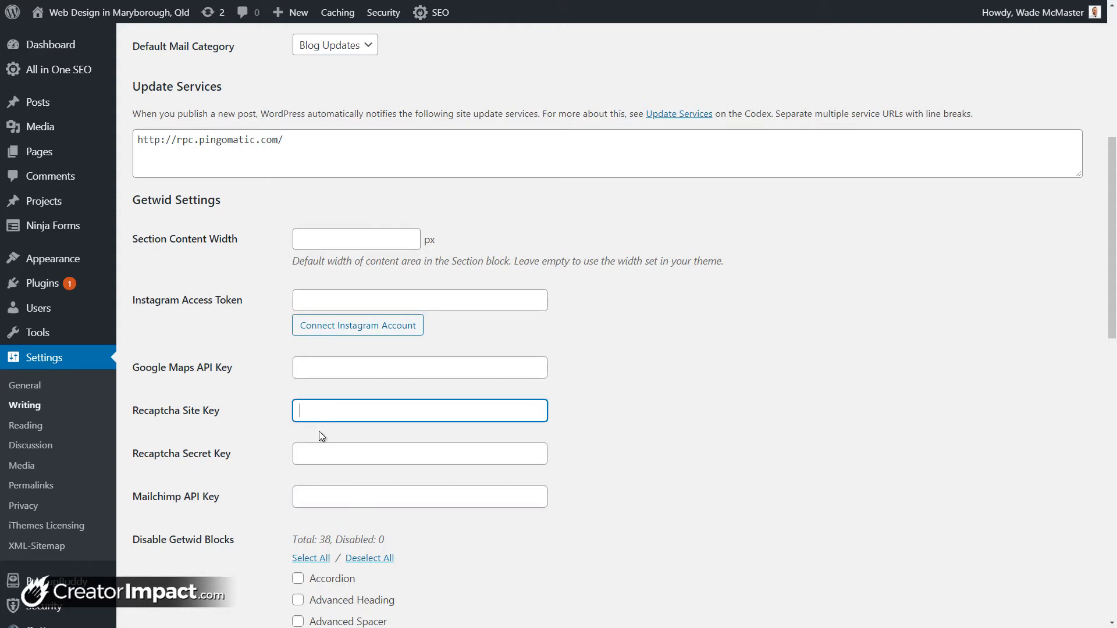
pyautogui.click(321, 449)
pyautogui.click(318, 414)
# Step: Create a new page in the default block editor titled 'GetWid'
pyautogui.moveTo(291, 12)
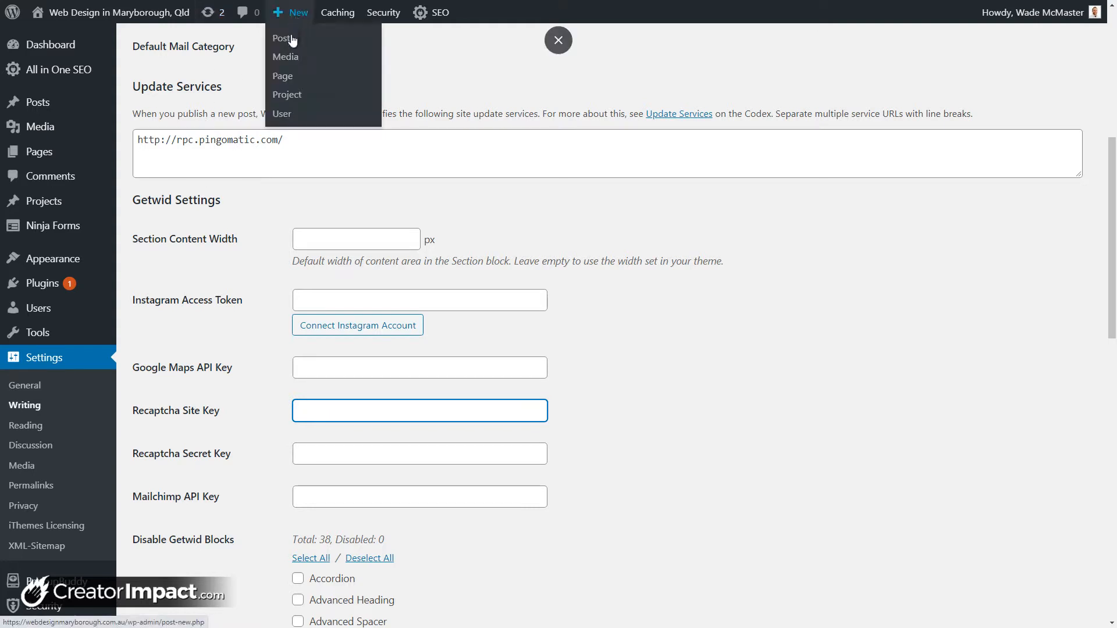
pyautogui.click(285, 77)
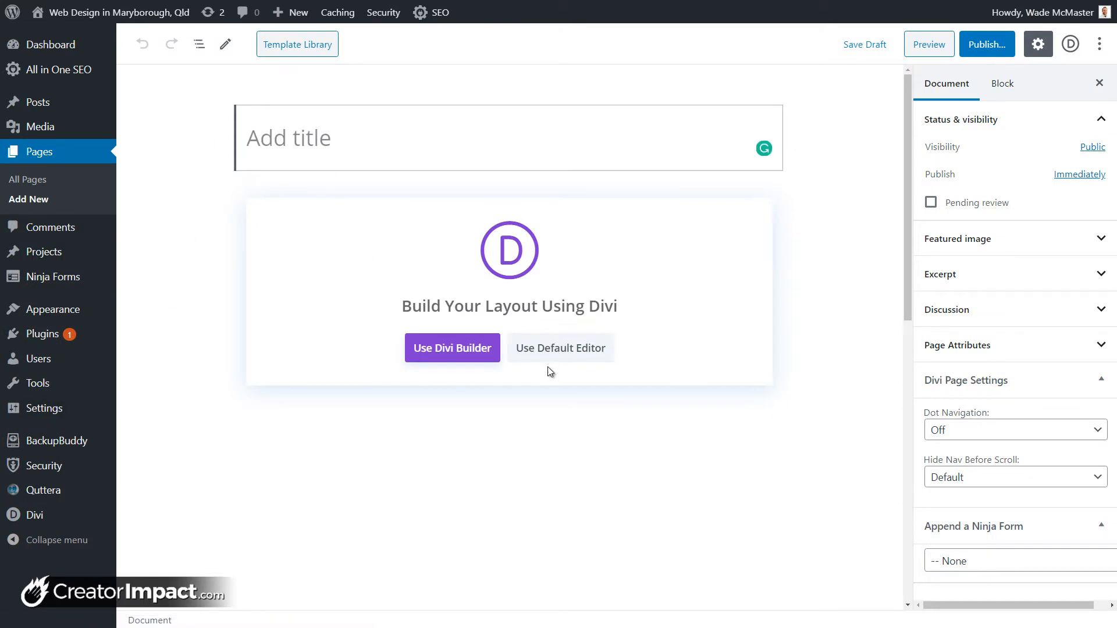
pyautogui.click(563, 349)
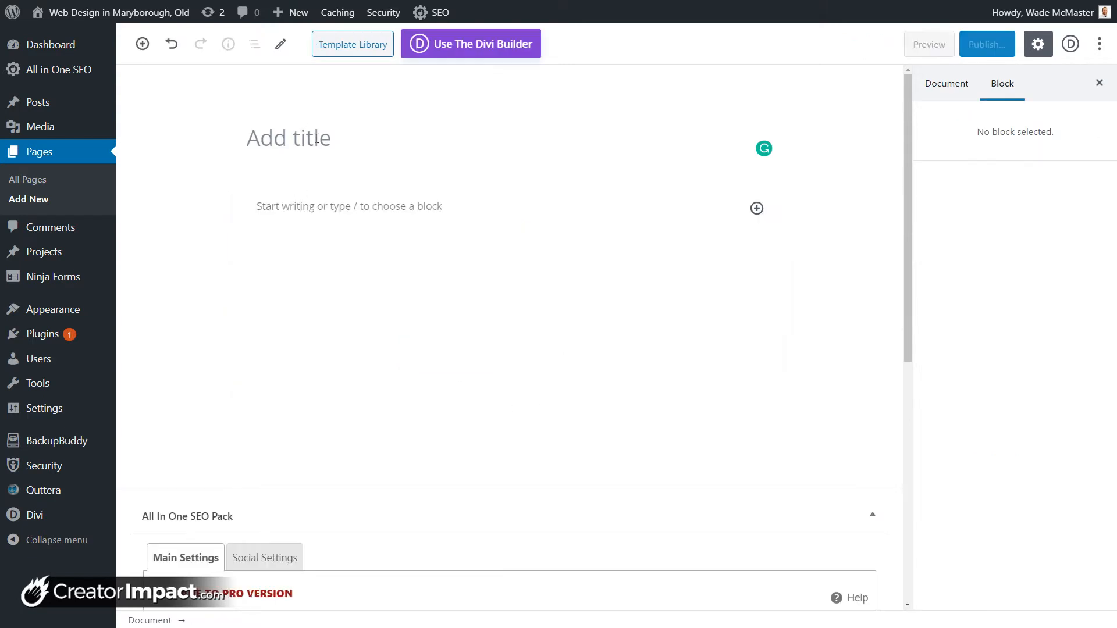
pyautogui.write('GetW')
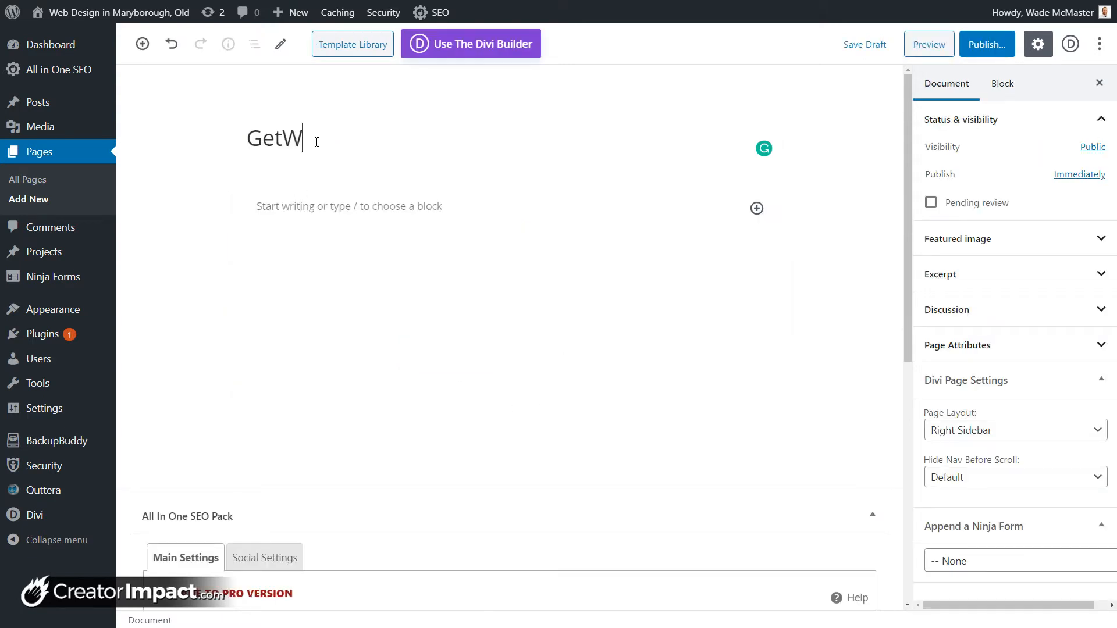
pyautogui.write('id')
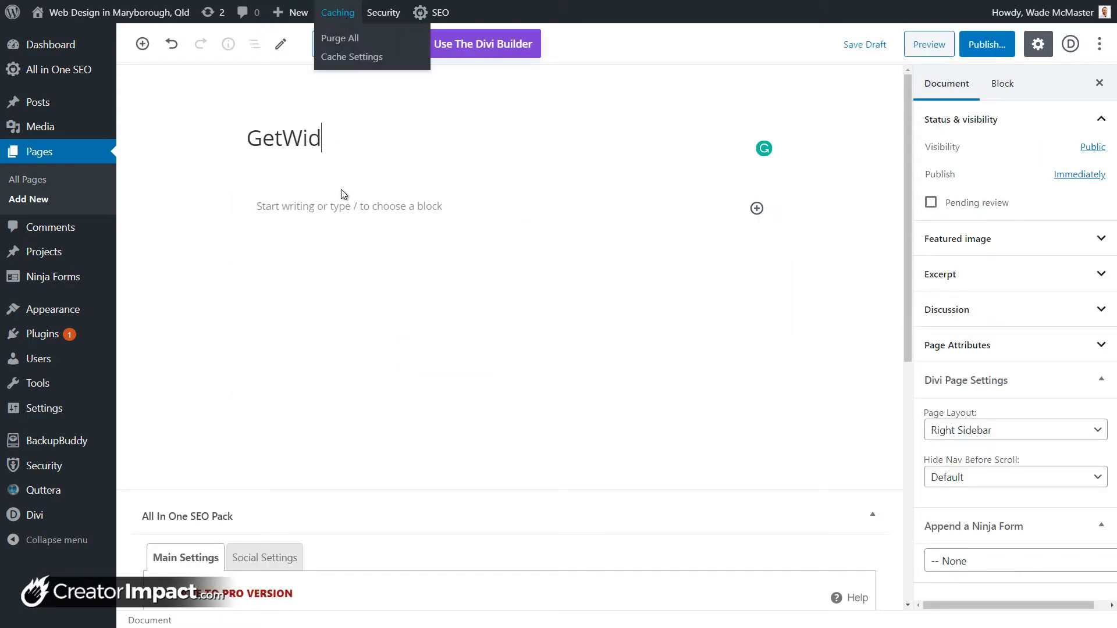
pyautogui.click(395, 217)
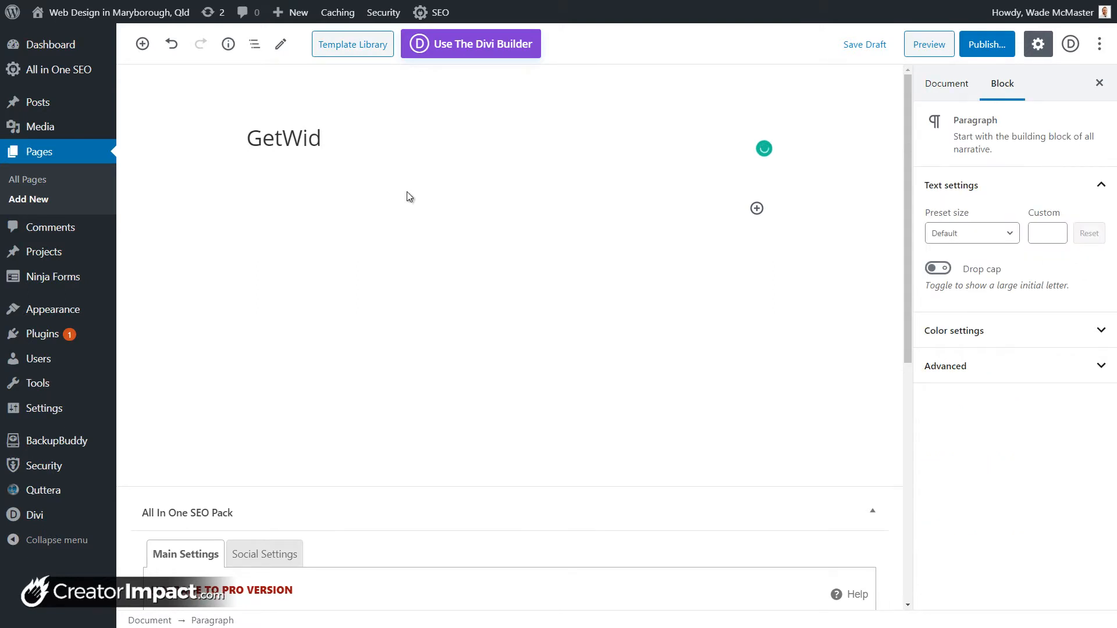
# Step: Insert a Getwid Table of Contents block into the page
pyautogui.click(757, 208)
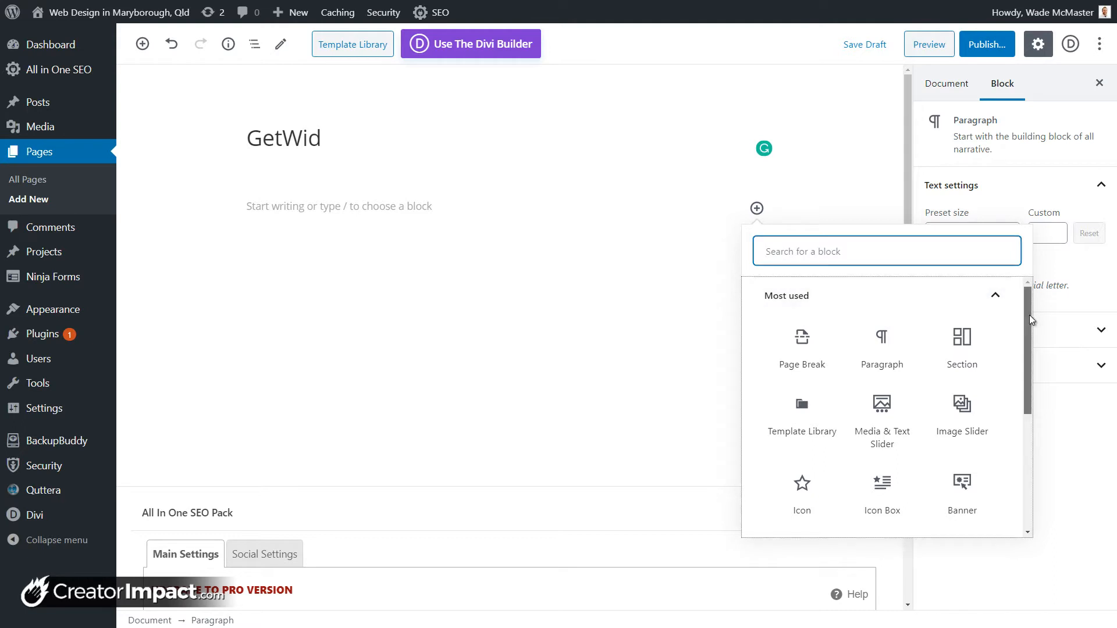
pyautogui.moveTo(1028, 315); pyautogui.dragTo(1025, 458)
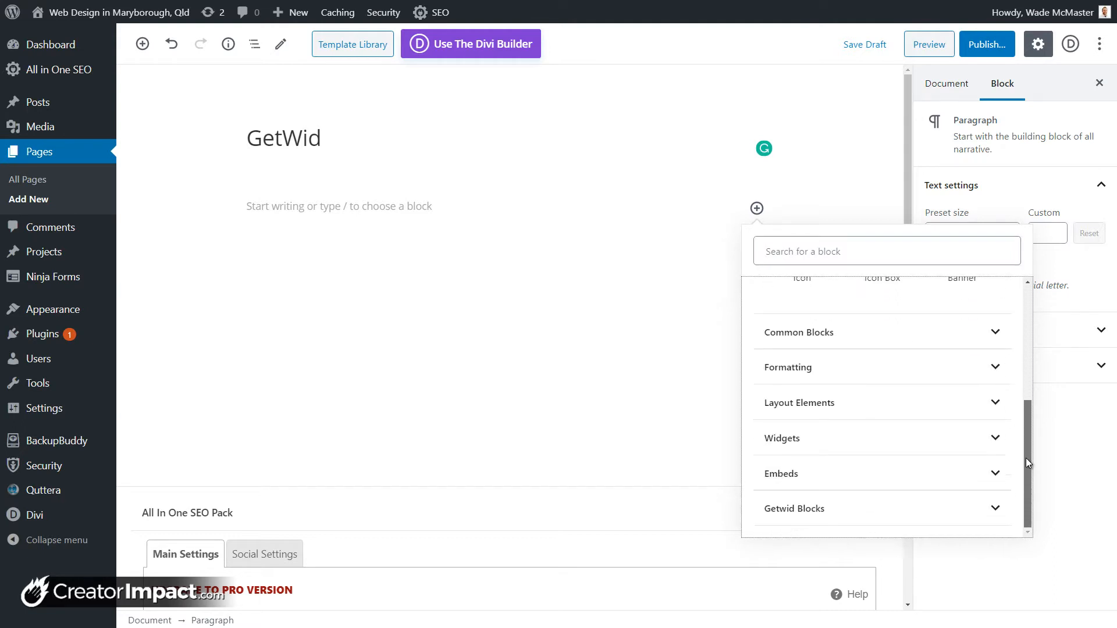
pyautogui.click(807, 515)
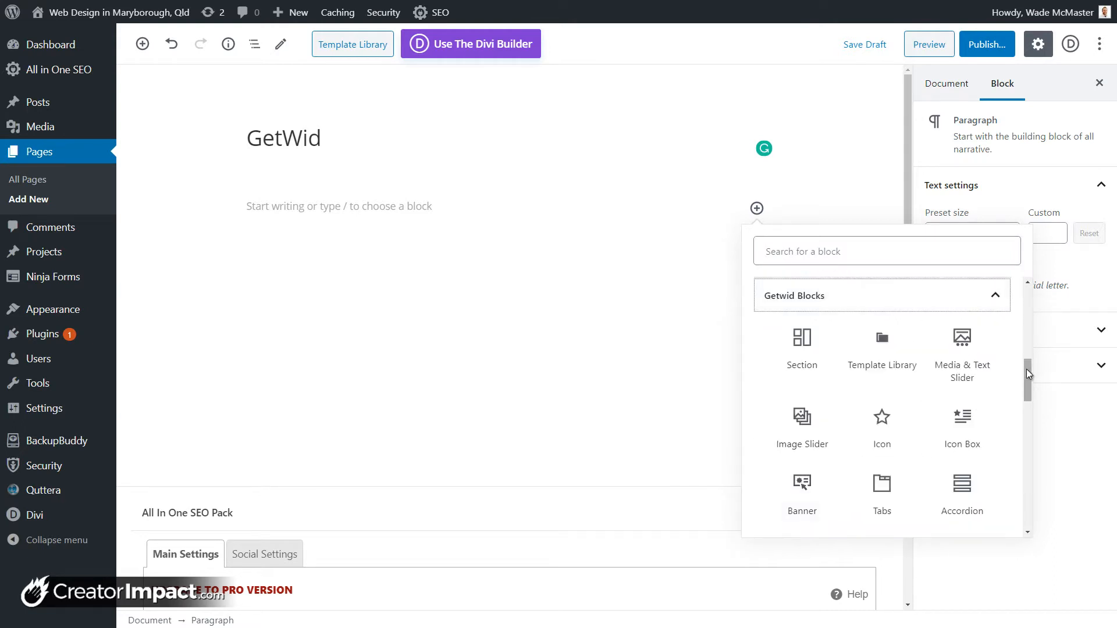
pyautogui.moveTo(1028, 372); pyautogui.dragTo(1028, 501)
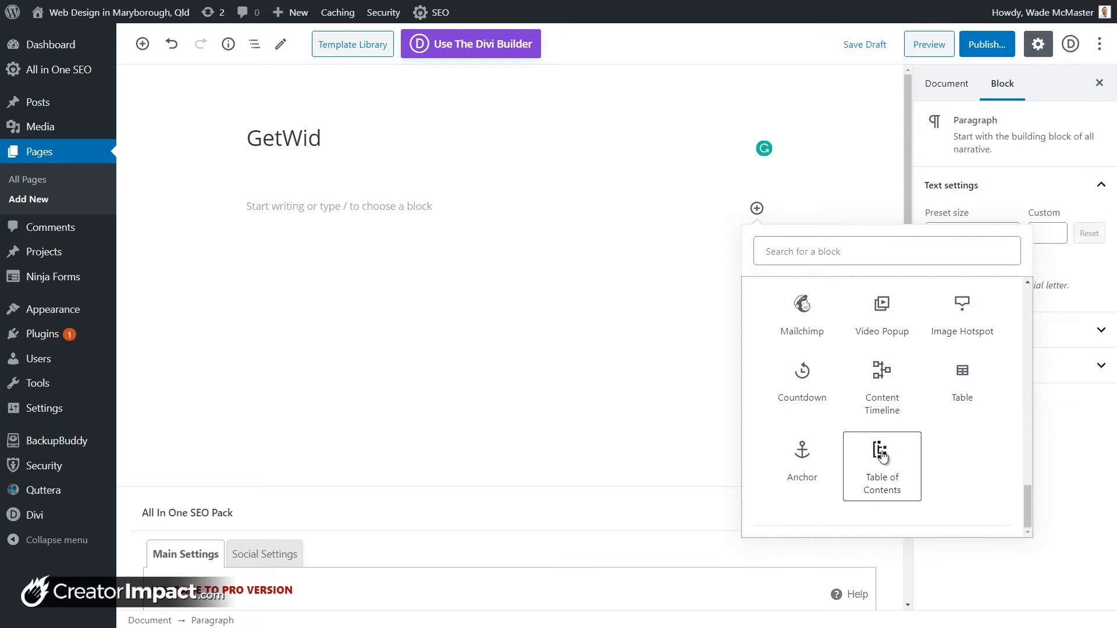
pyautogui.click(882, 455)
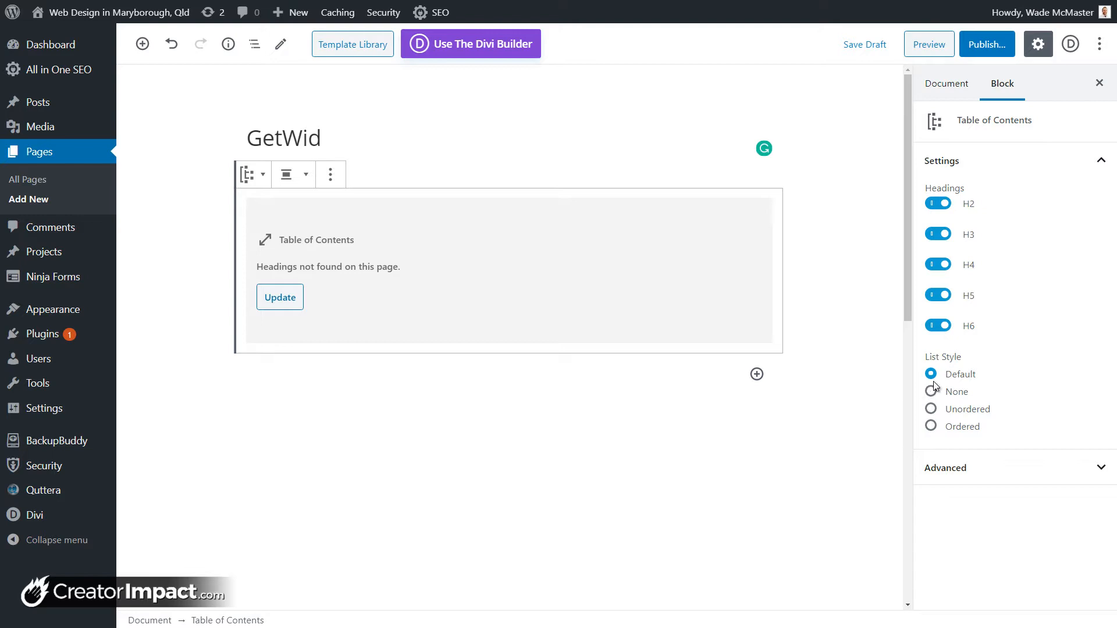
# Step: Try the None, unordered and ordered list styles, leaving the list style at Default
pyautogui.click(930, 394)
pyautogui.click(931, 411)
pyautogui.click(931, 426)
pyautogui.click(931, 374)
pyautogui.click(611, 381)
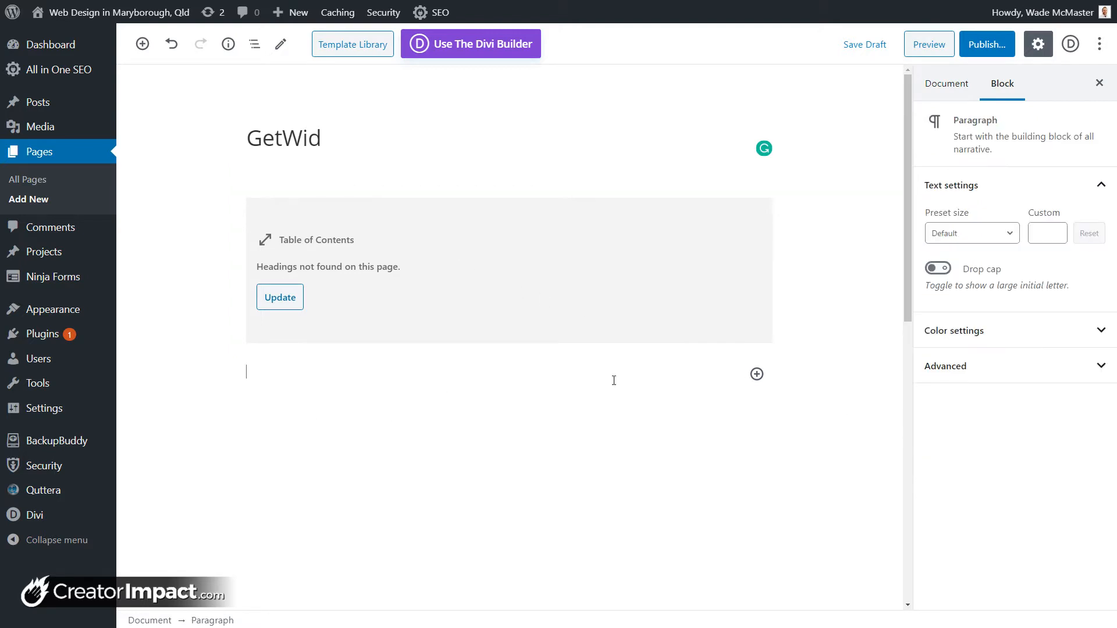
# Step: Insert a Getwid Content Timeline block below the Table of Contents
pyautogui.click(757, 375)
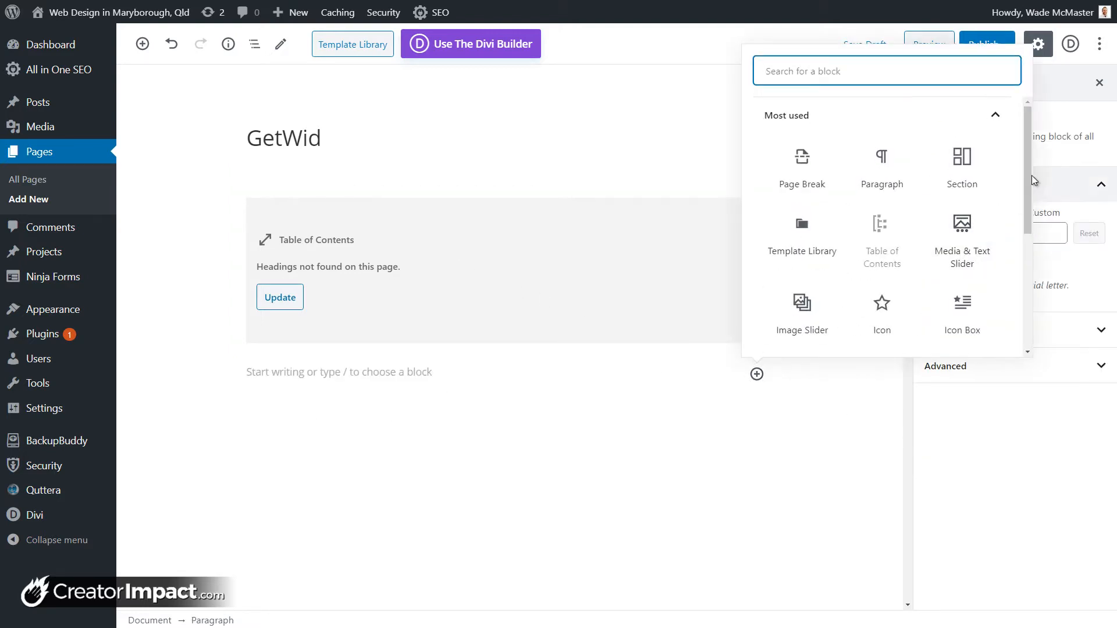
pyautogui.moveTo(1031, 185); pyautogui.dragTo(1014, 321)
pyautogui.scroll(-5, 1014, 320)
pyautogui.click(975, 329)
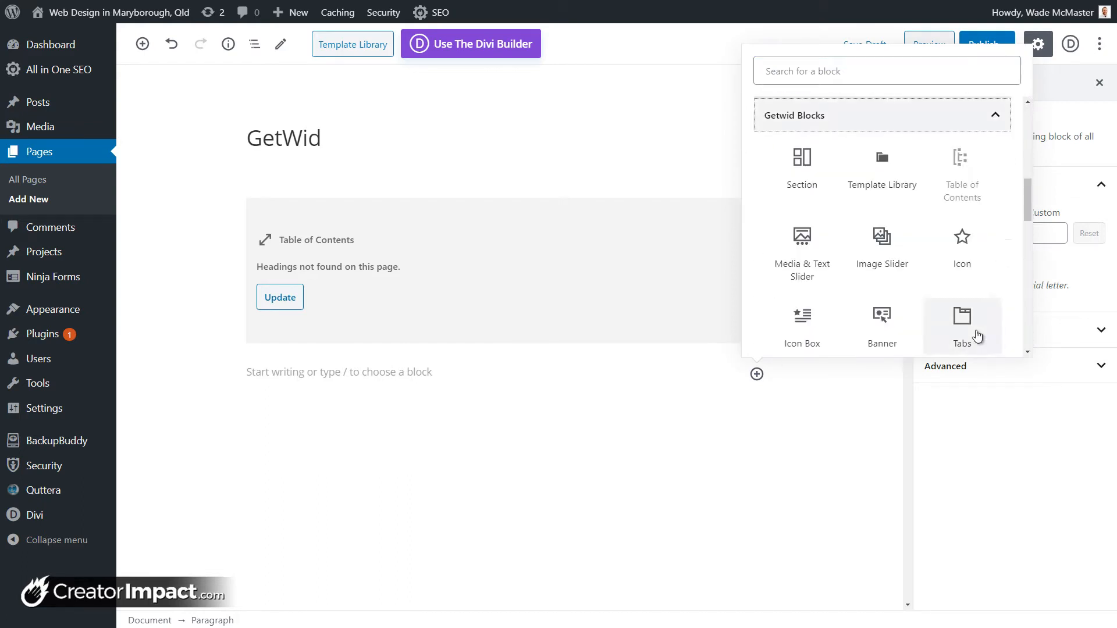
pyautogui.scroll(3, 875, 317)
pyautogui.scroll(-3, 873, 315)
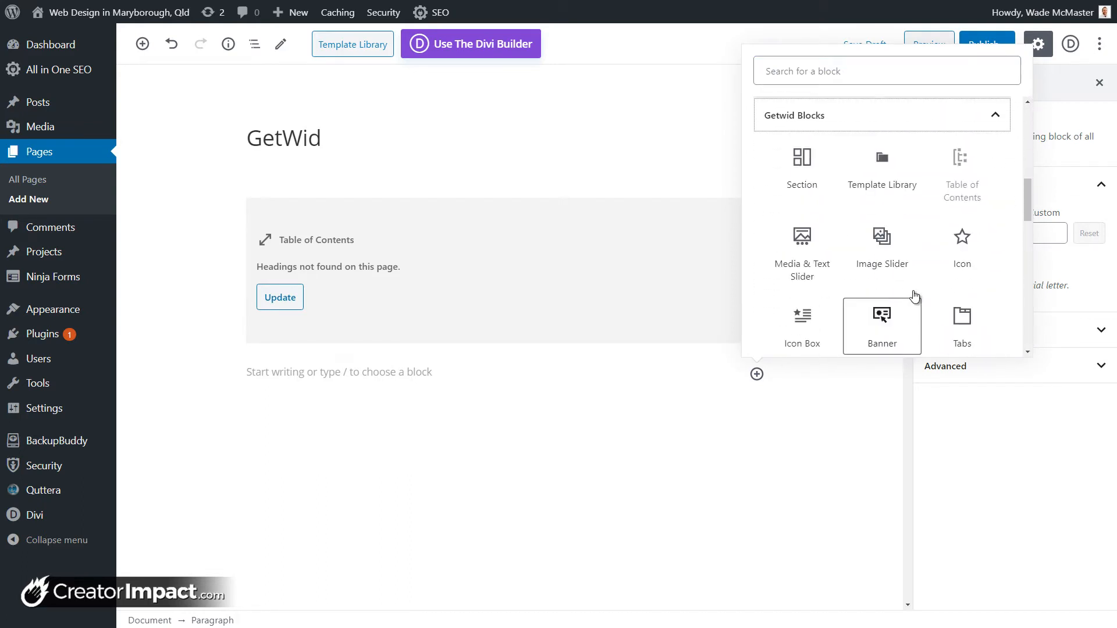
pyautogui.scroll(-3, 984, 252)
pyautogui.moveTo(1029, 225); pyautogui.dragTo(1024, 345)
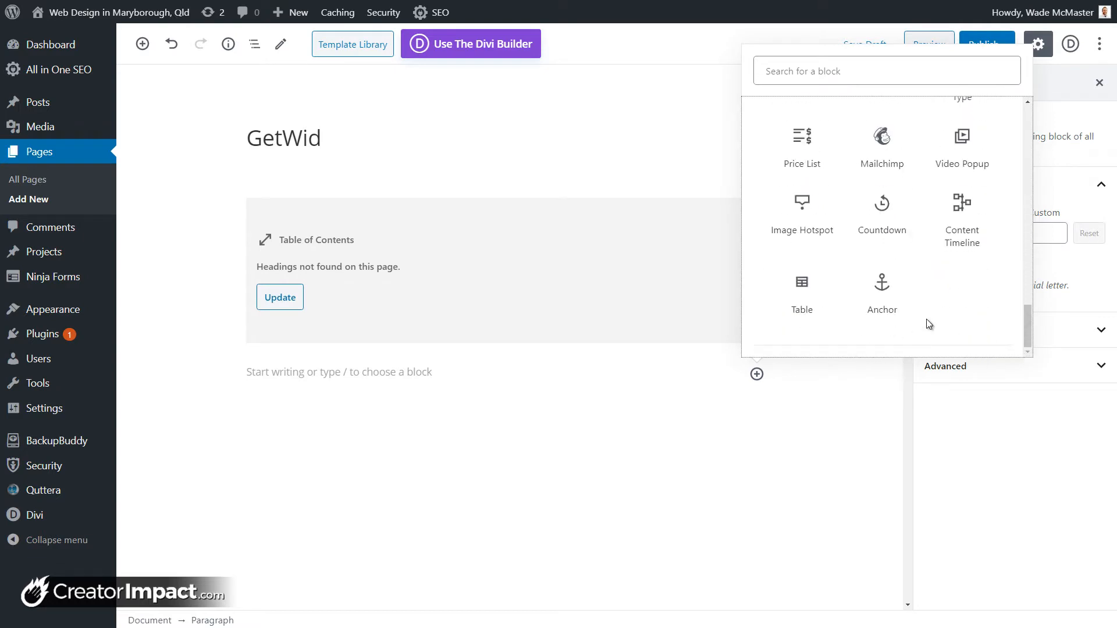
pyautogui.click(971, 223)
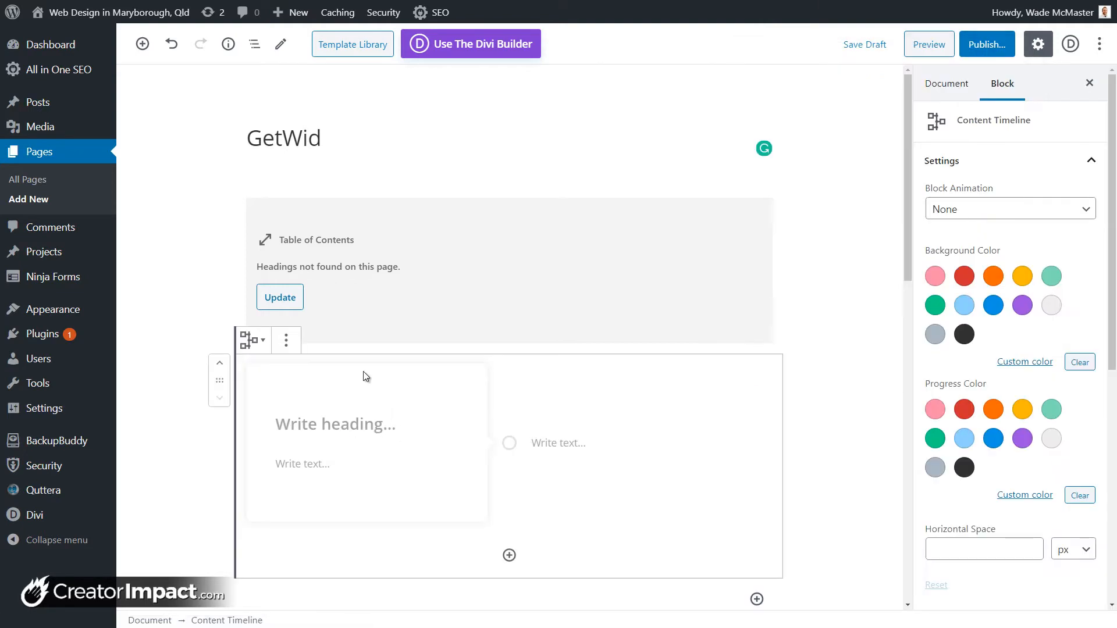
# Step: Add an H2 heading 'Content Timeline' above the timeline block
pyautogui.click(617, 357)
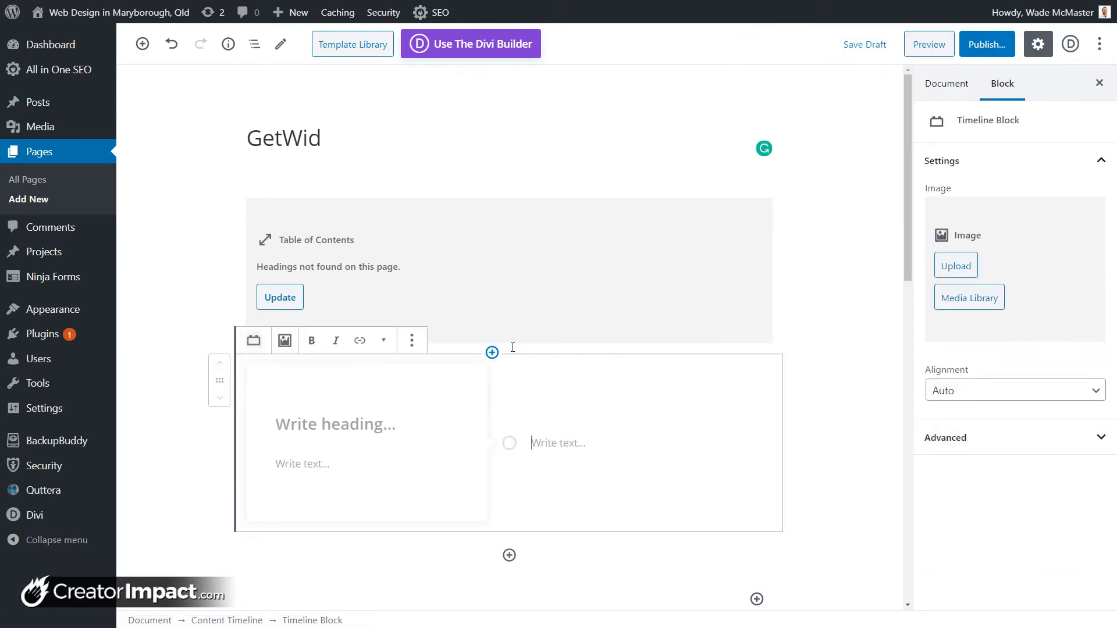
pyautogui.click(492, 353)
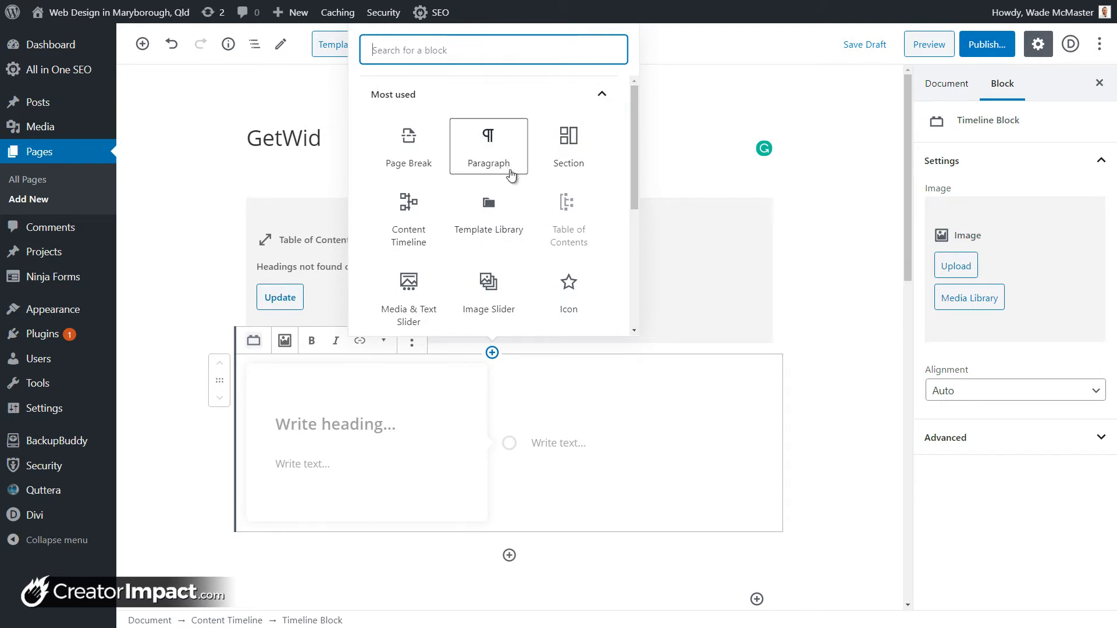
pyautogui.scroll(-2, 491, 221)
pyautogui.write('heading')
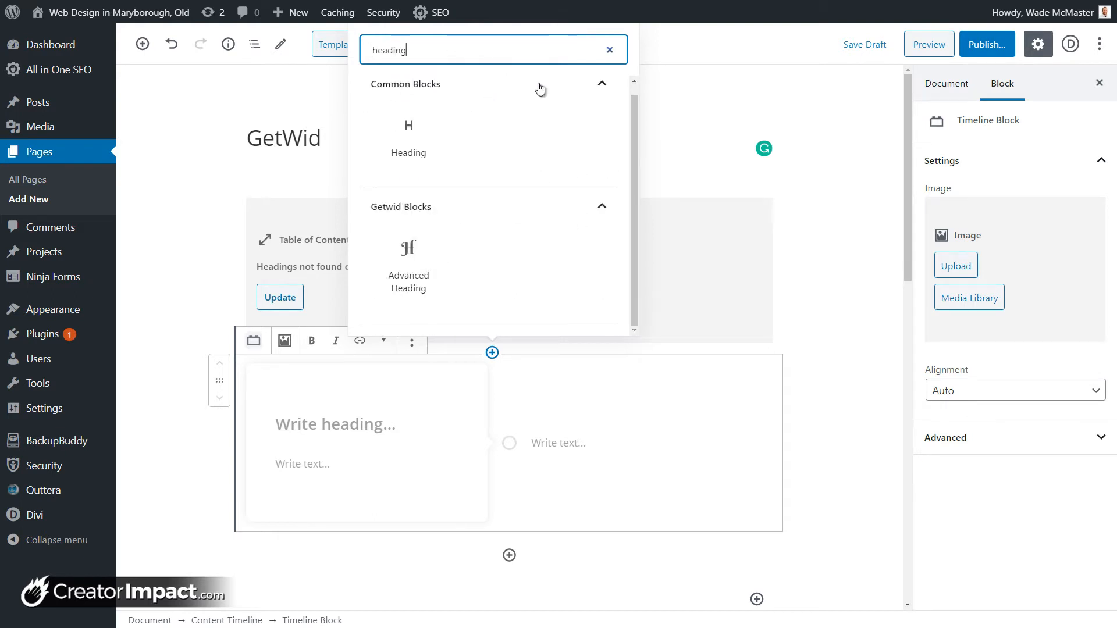
pyautogui.click(409, 139)
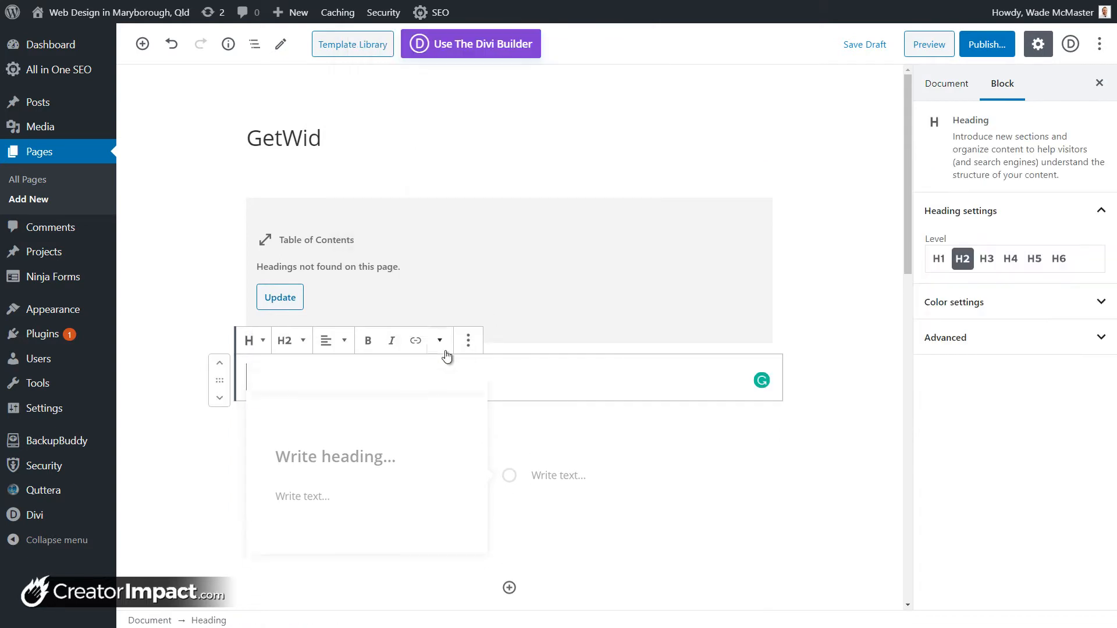
pyautogui.write('Content Timeline')
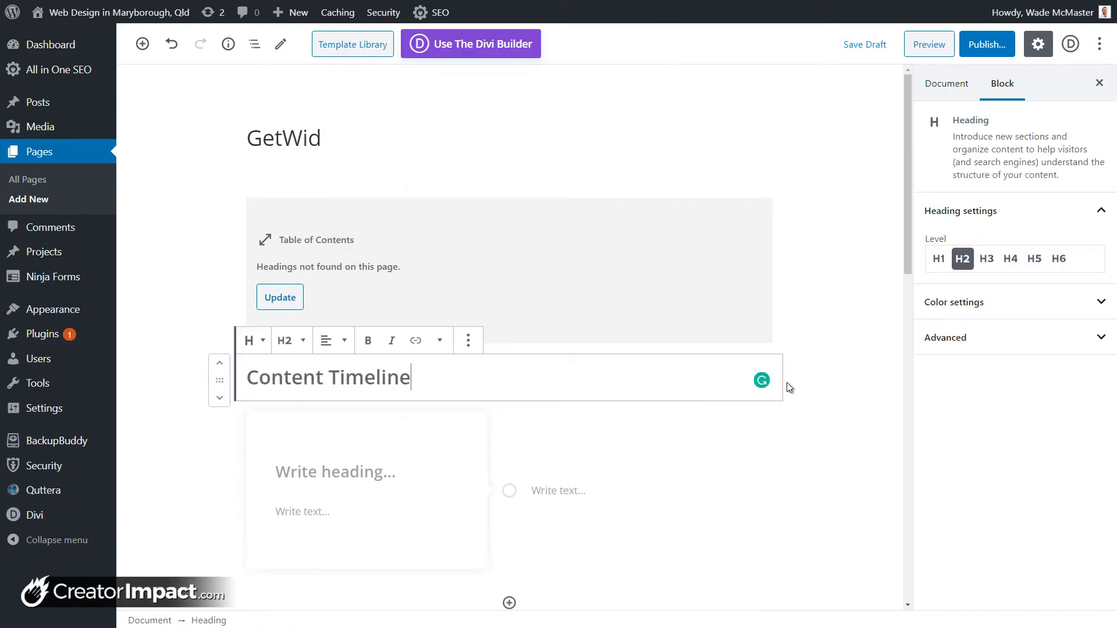
pyautogui.click(825, 391)
# Step: Select the first timeline item, ready for editing
pyautogui.scroll(-1, 360, 408)
pyautogui.click(358, 410)
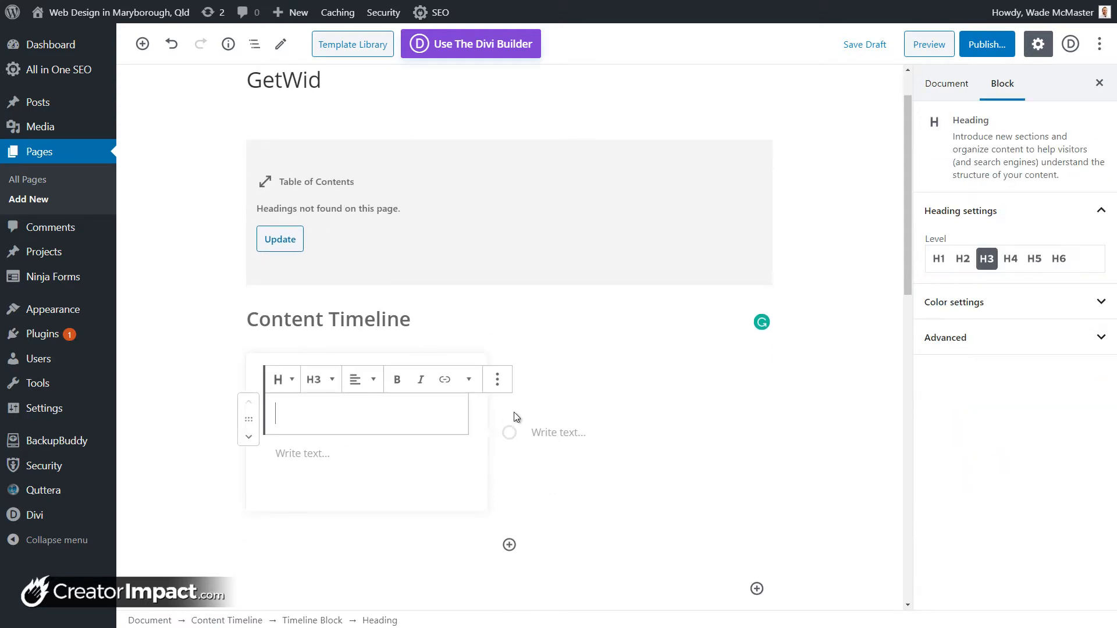
pyautogui.scroll(-3, 497, 356)
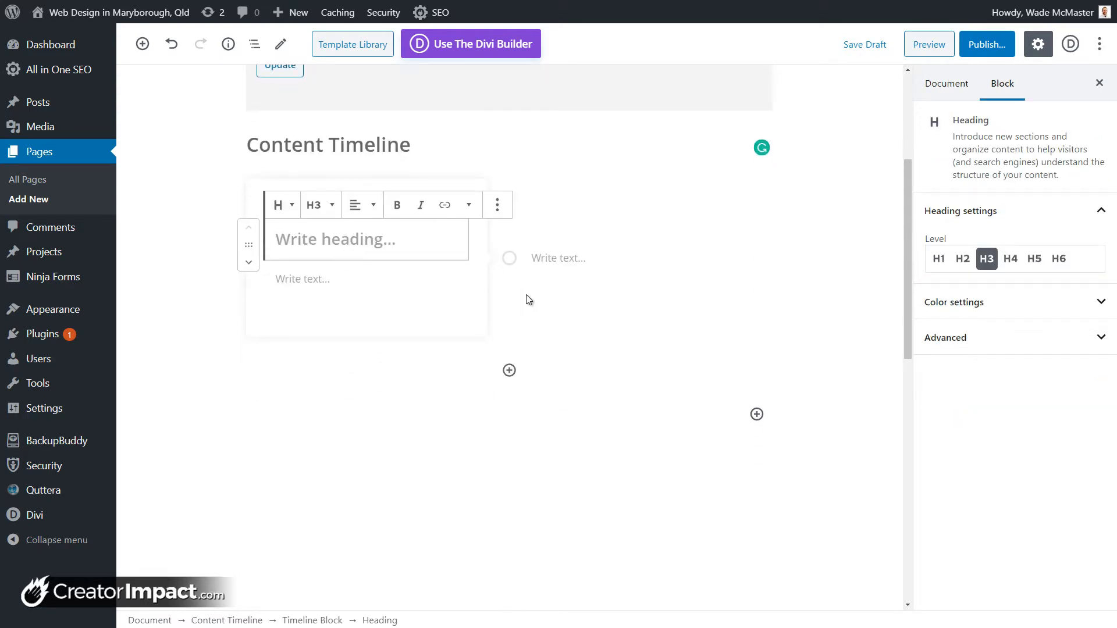
pyautogui.click(606, 252)
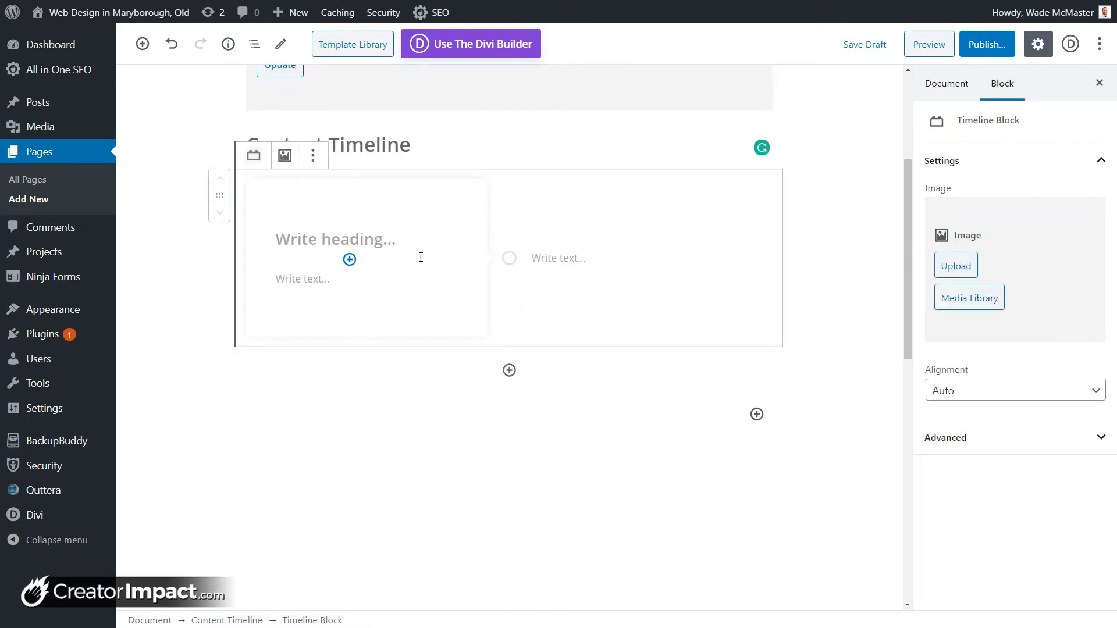
# Step: Title the first timeline item 'Section 1 - Let's Go!' and paste Lorem ipsum as its body
pyautogui.click(402, 237)
pyautogui.write('S')
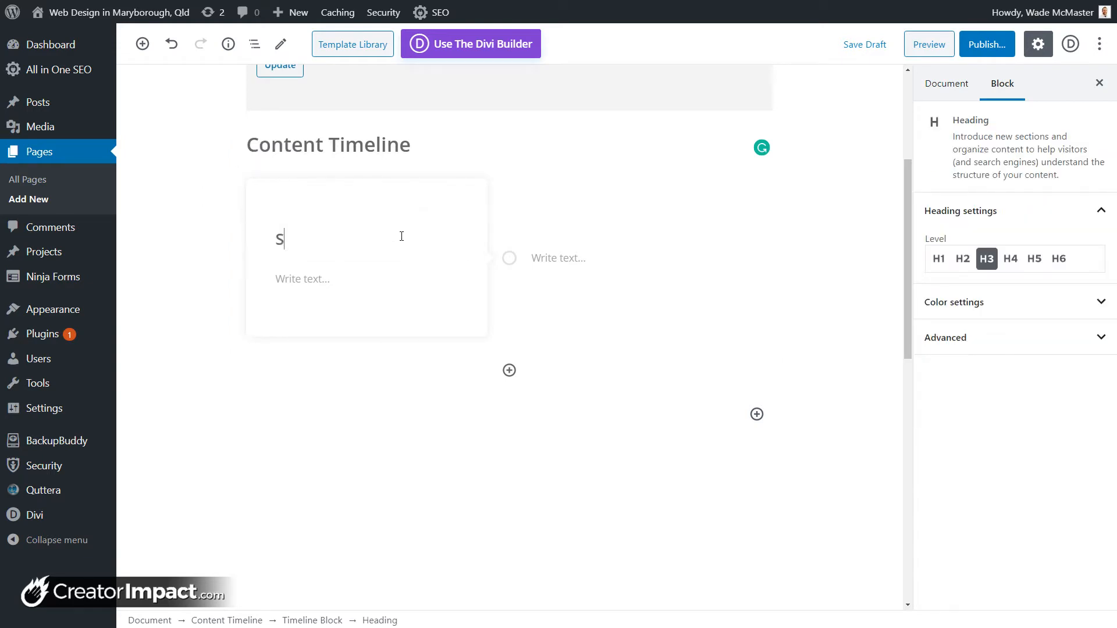
pyautogui.write("ection 1 - Let's Go!")
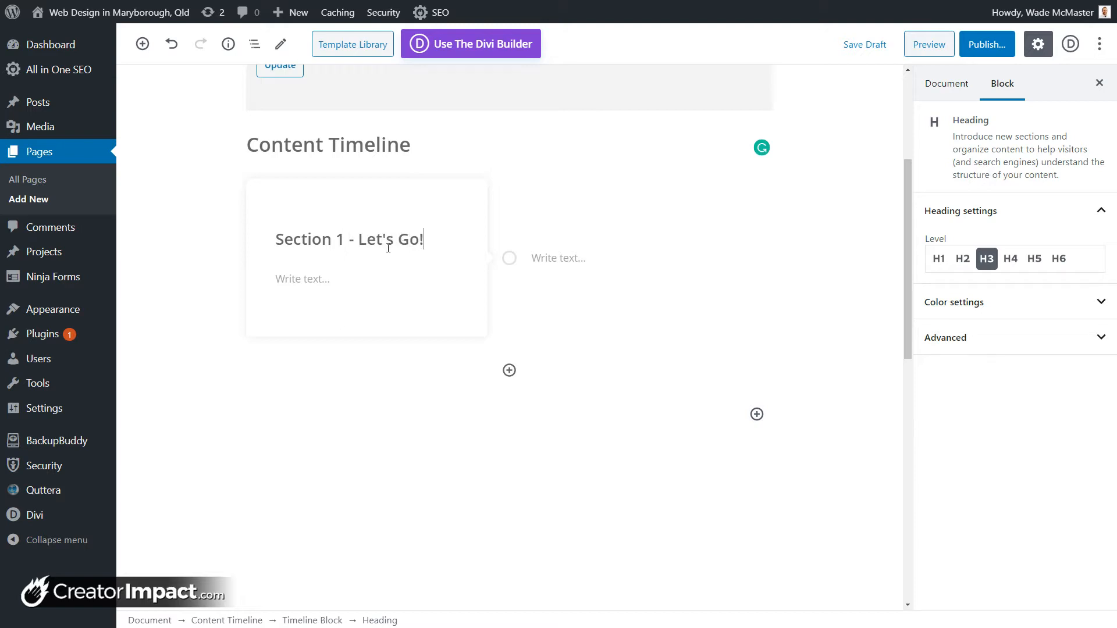
pyautogui.click(358, 275)
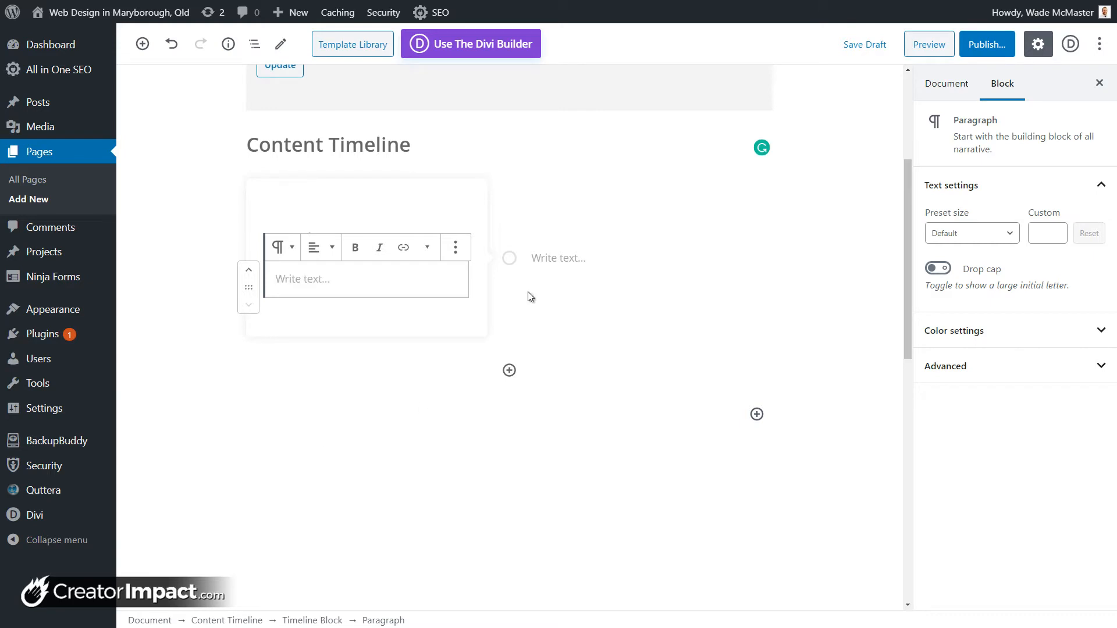
pyautogui.click(335, 281)
pyautogui.write('Lorem ipsum dolor sit amet, consectetur adipiscing elit, sed do eiusmod tempor incididunt ut labore et dolore magna aliqua. Ut enim ad minim veniam, quis nostrud exercitation ullamco laboris nisi ut aliquip ex ea commodo consequat. Duis aute irure dolor in reprehenderit in voluptate velit esse cillum dolore eu fugiat nulla pariatur. Excepteur sint occaecat cupidatat non proident, sunt in culpa qui officia deserunt mollit anim id est laborum')
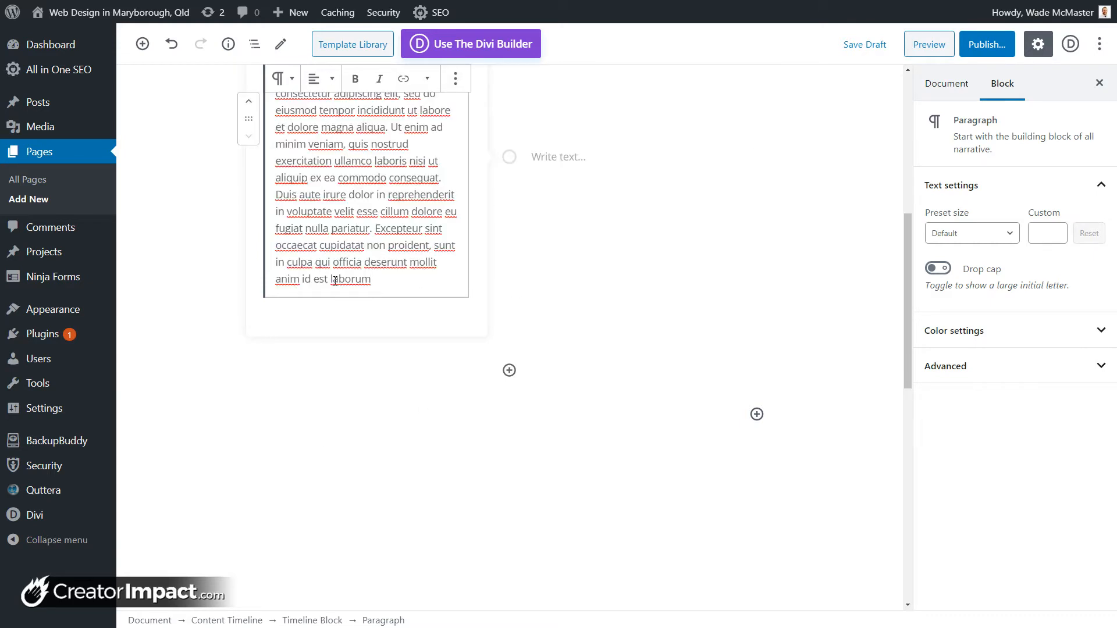
pyautogui.scroll(3, 336, 281)
# Step: Label the first item 'This is where we started' and add a second timeline item
pyautogui.click(444, 190)
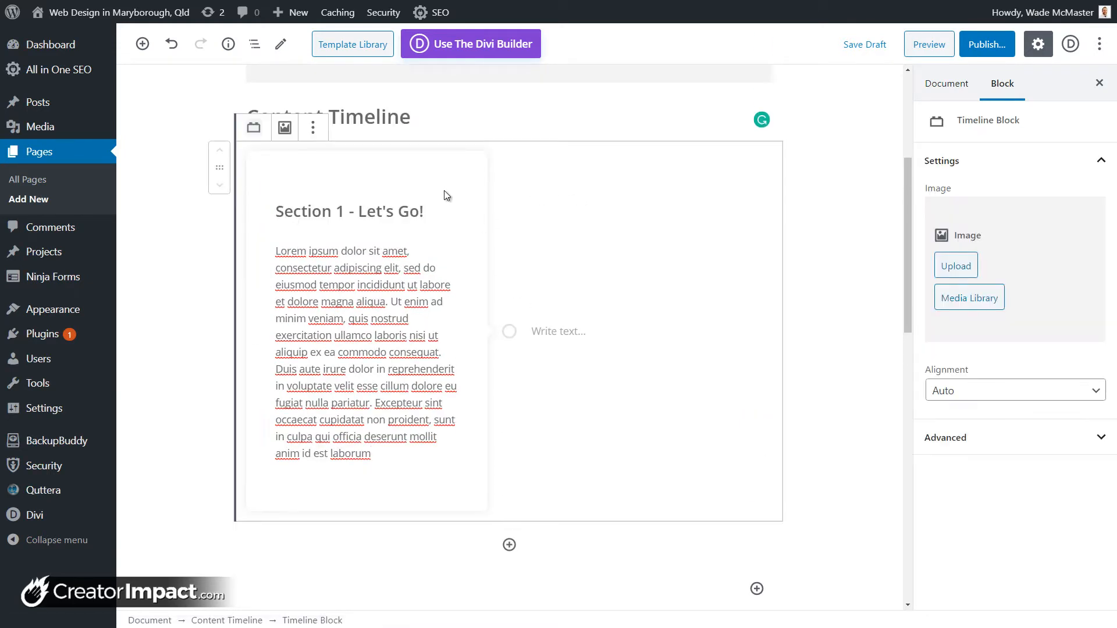
pyautogui.click(547, 335)
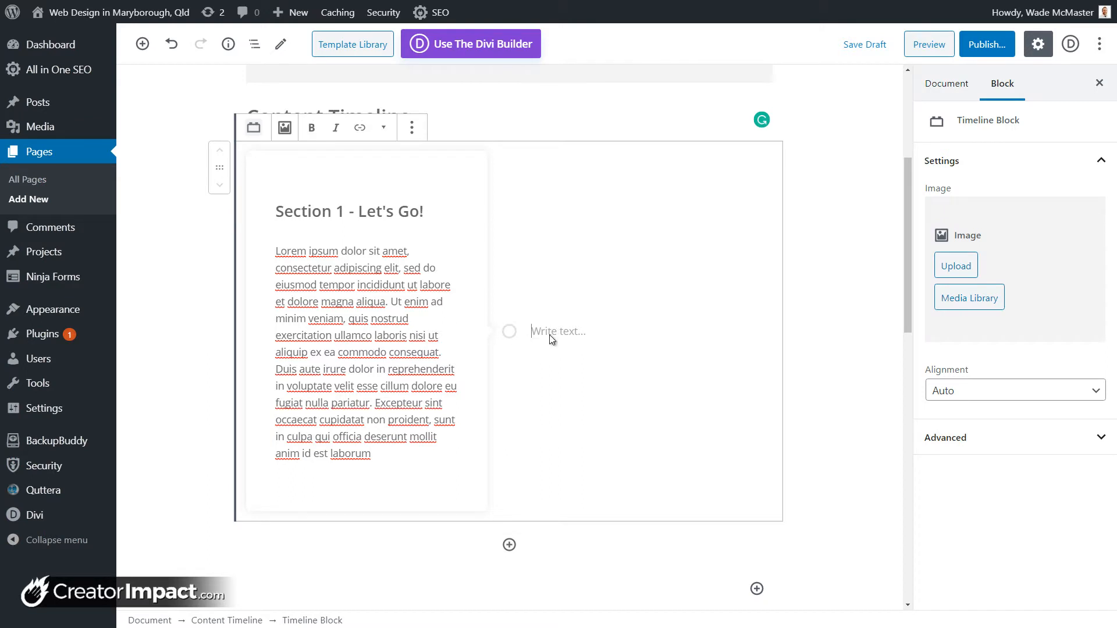
pyautogui.write('This is where we started')
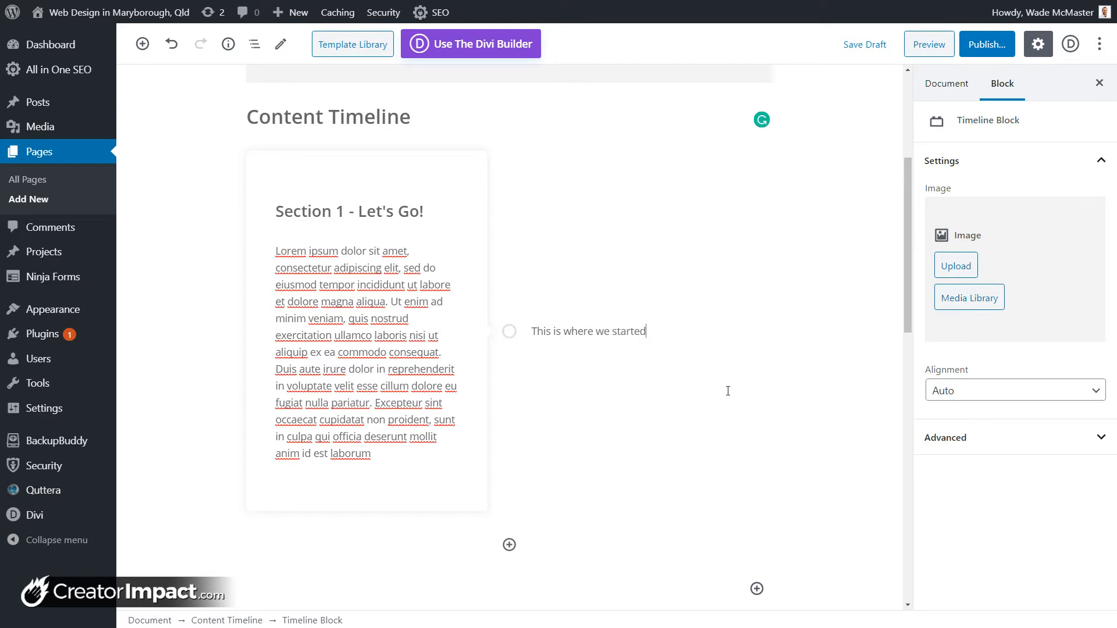
pyautogui.click(509, 544)
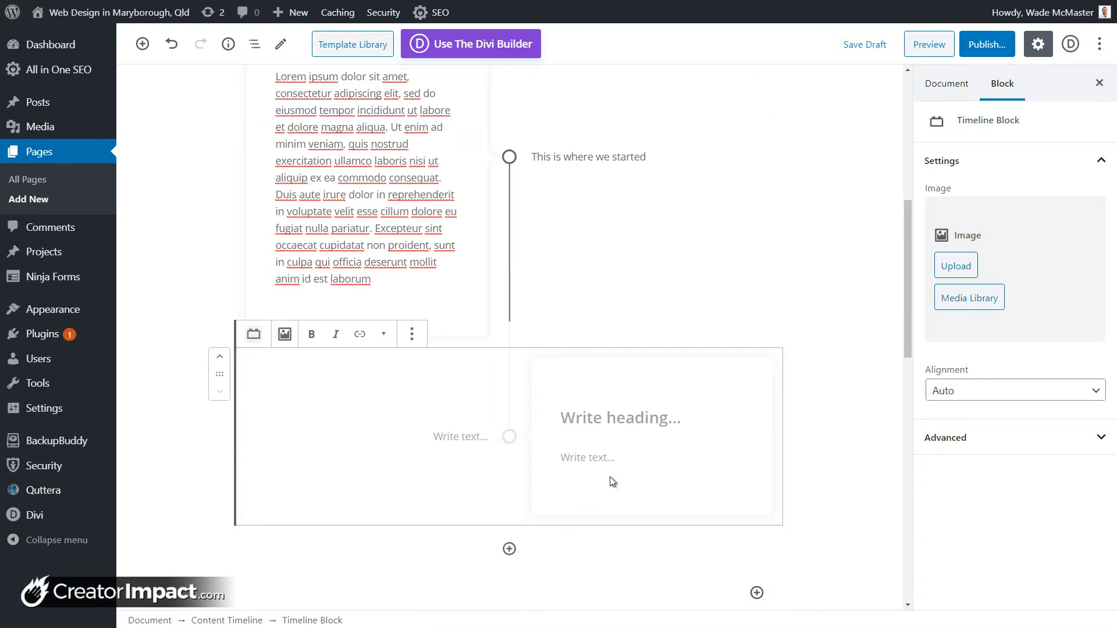
# Step: Give the second timeline item the heading 'More!'
pyautogui.click(630, 443)
pyautogui.click(588, 451)
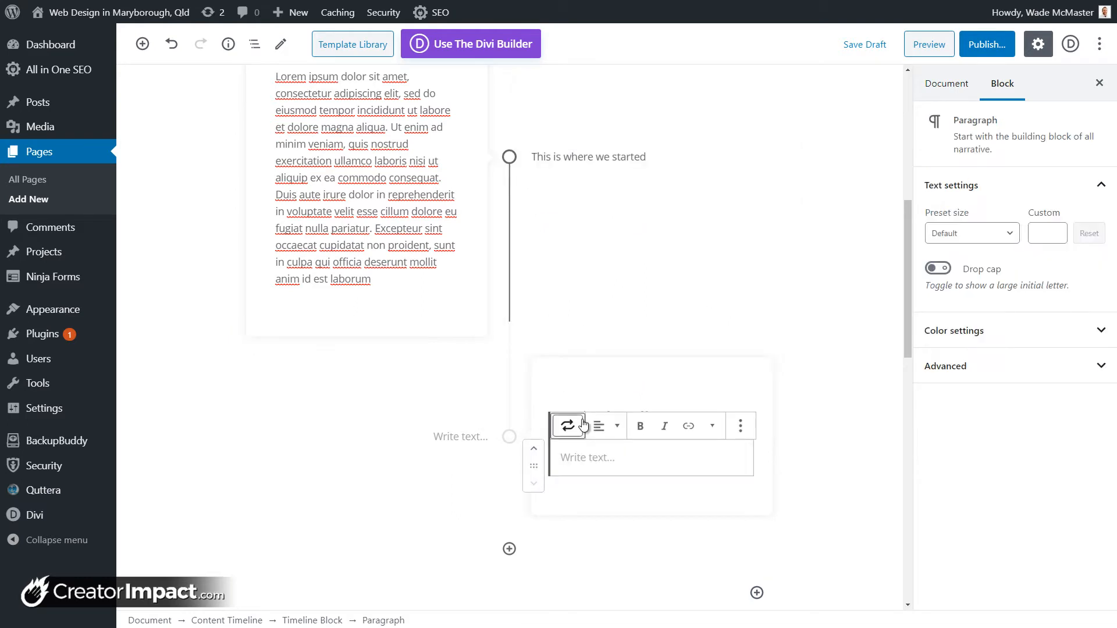
pyautogui.click(583, 425)
pyautogui.click(583, 425)
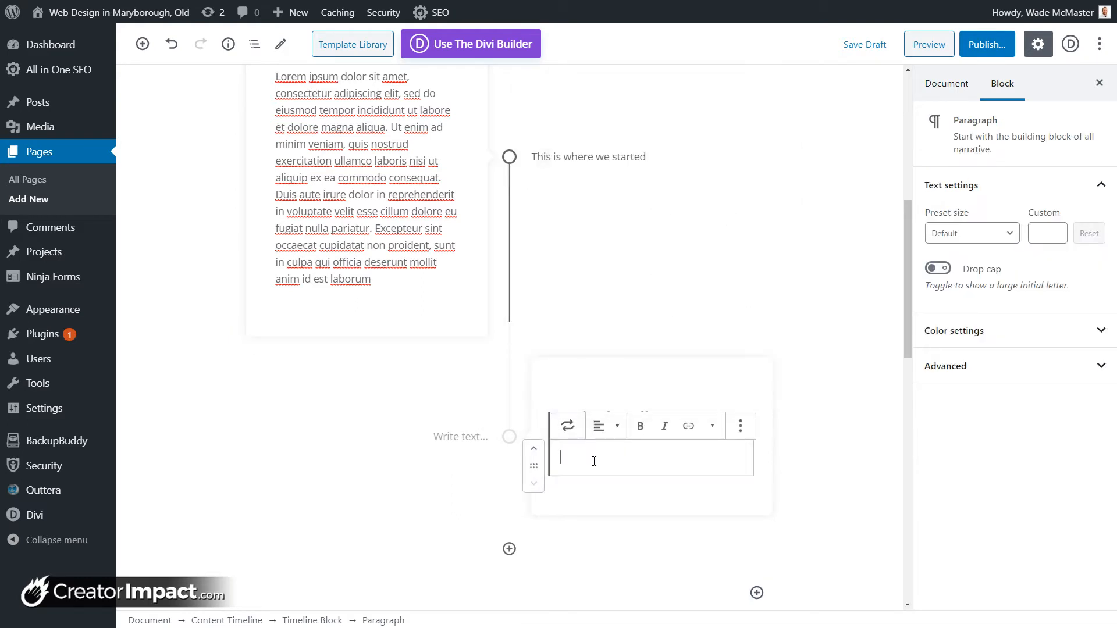
pyautogui.click(605, 396)
pyautogui.click(638, 414)
pyautogui.write('M')
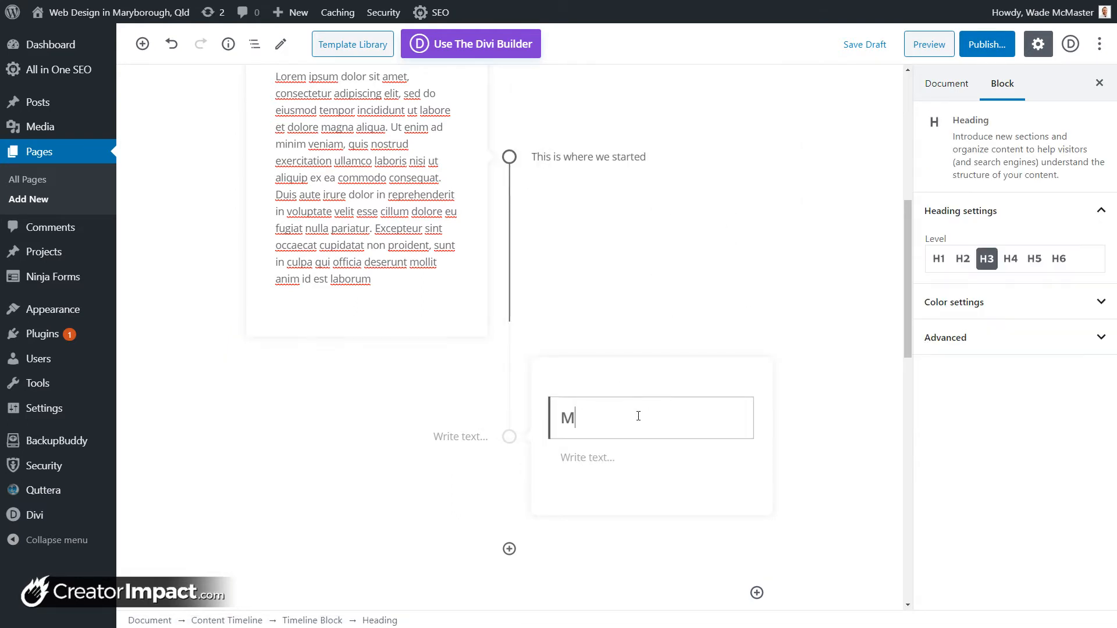
pyautogui.write('ore!')
pyautogui.click(476, 440)
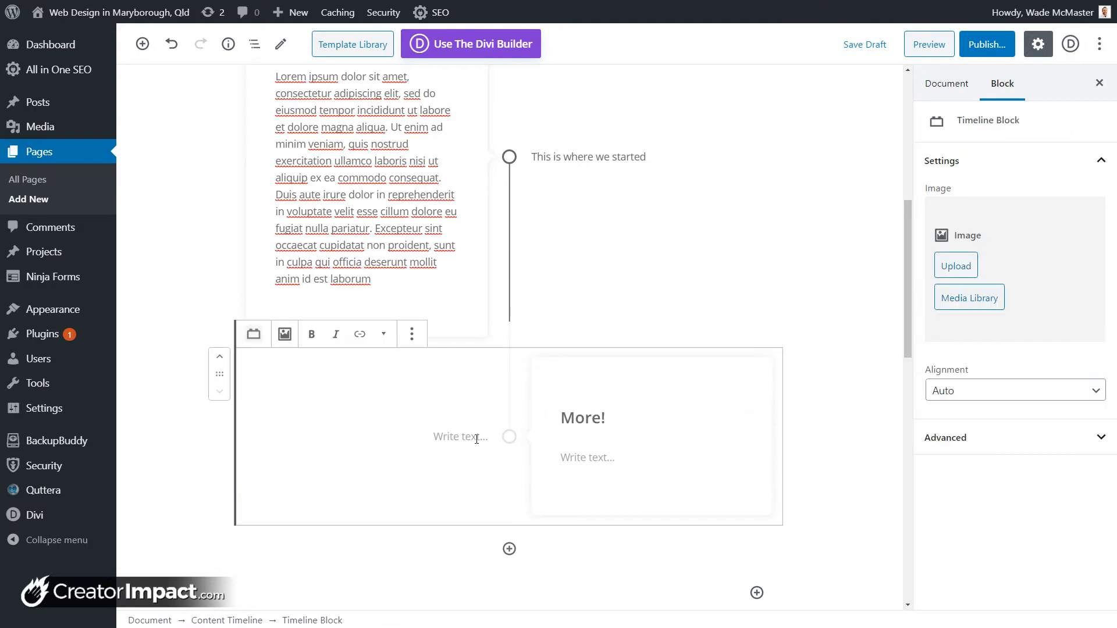
# Step: Label the second item 'This is where we went!' and write 'Some Dummy Text' as its body
pyautogui.click(477, 440)
pyautogui.write('This is where we')
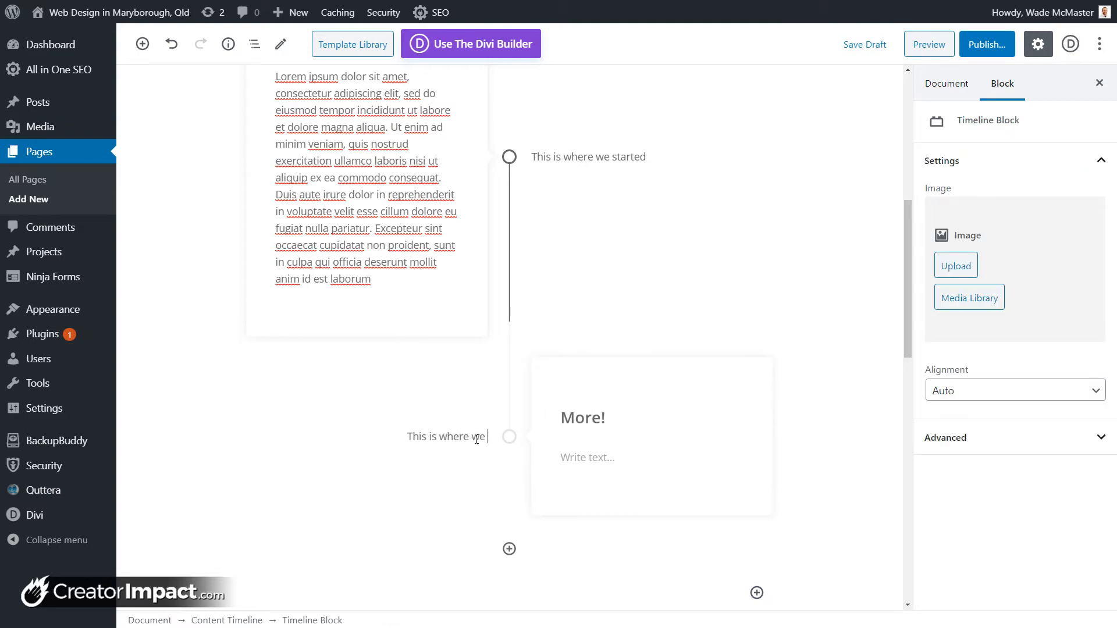
pyautogui.write(' went!')
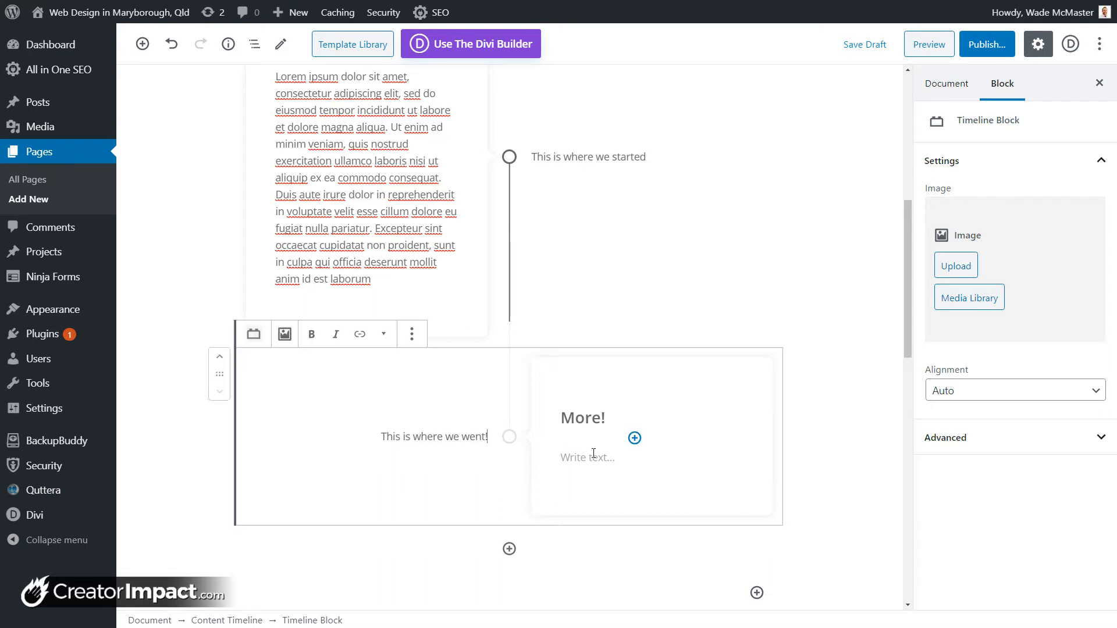
pyautogui.click(594, 454)
pyautogui.write('Some Dummy Text')
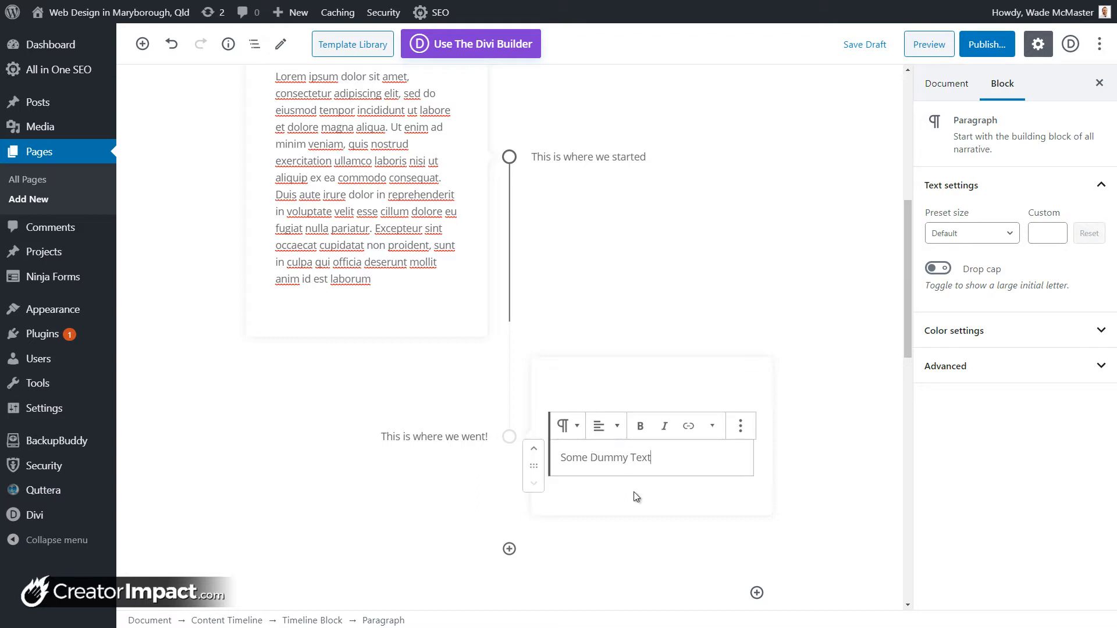
pyautogui.click(640, 377)
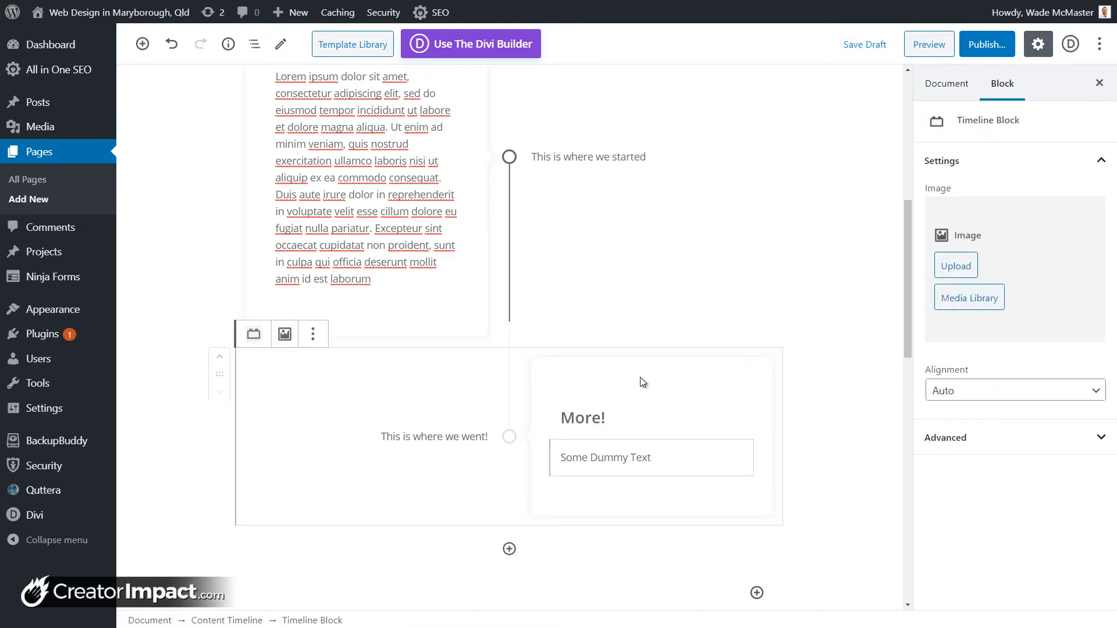
pyautogui.click(634, 438)
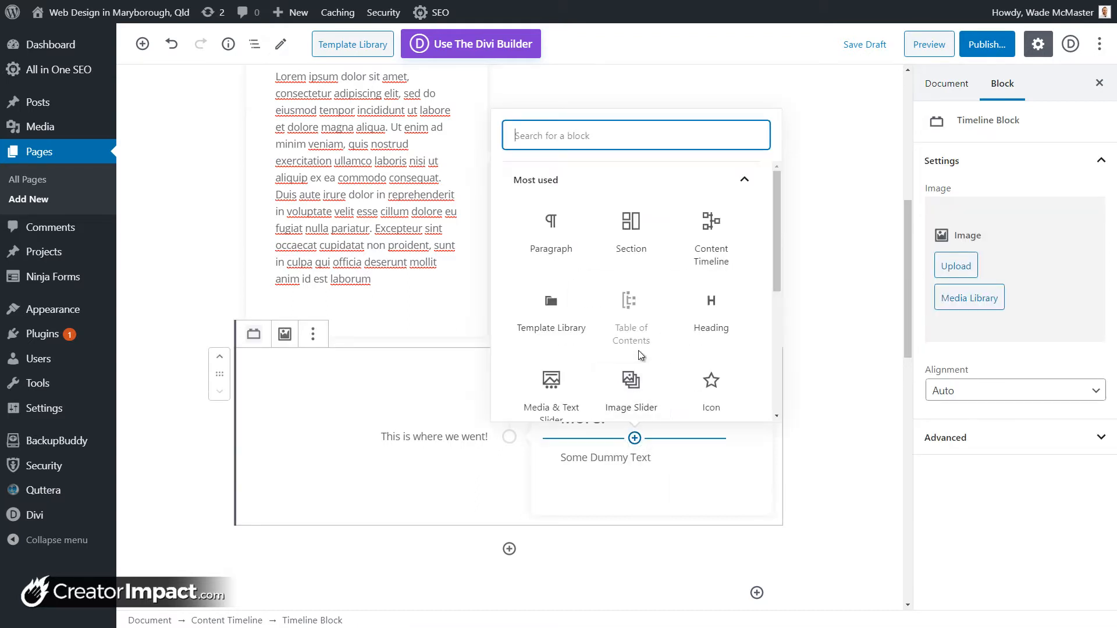
# Step: Add an Image block to the More! entry showing portraits-circle-small_1.png from the Media Library
pyautogui.scroll(-2, 638, 320)
pyautogui.scroll(2, 638, 287)
pyautogui.write('image')
pyautogui.click(551, 224)
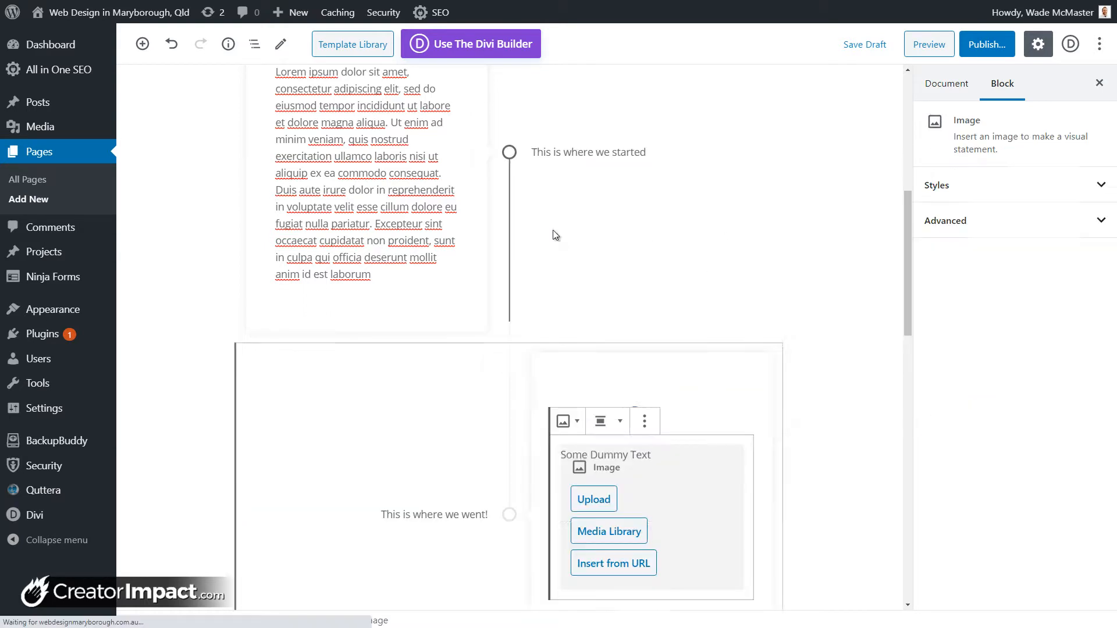
pyautogui.click(602, 538)
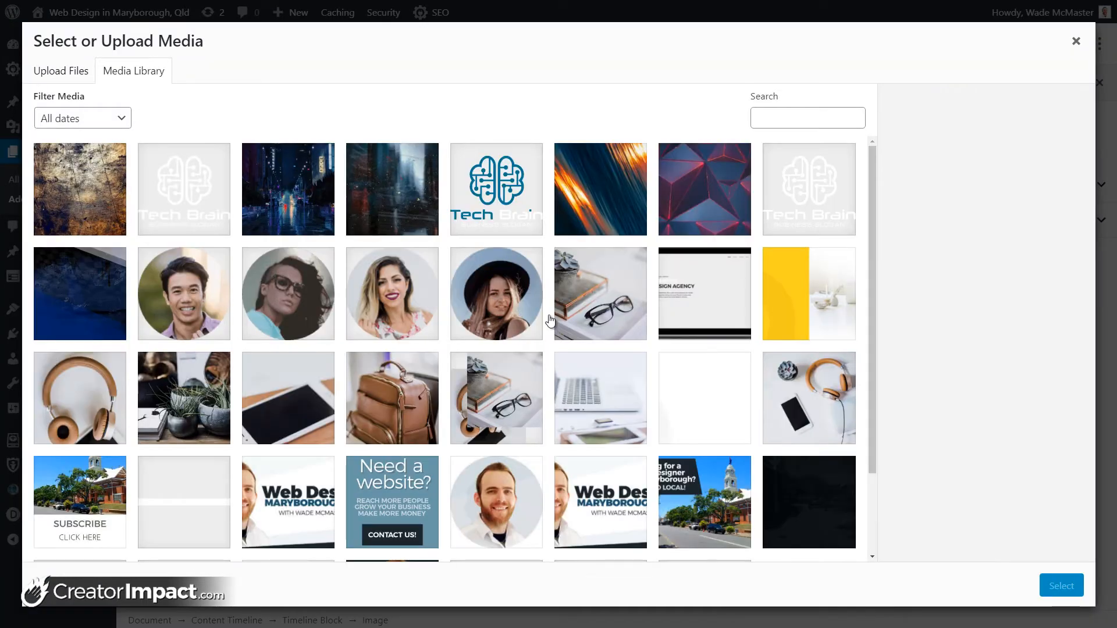
pyautogui.click(494, 279)
pyautogui.click(432, 312)
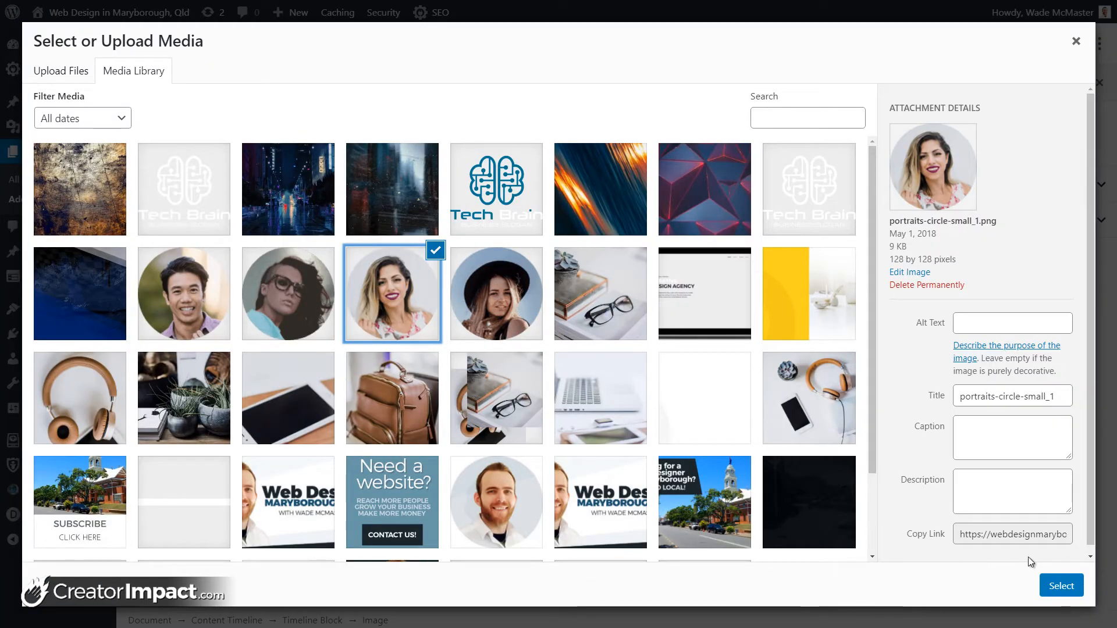
pyautogui.click(1061, 586)
pyautogui.click(791, 401)
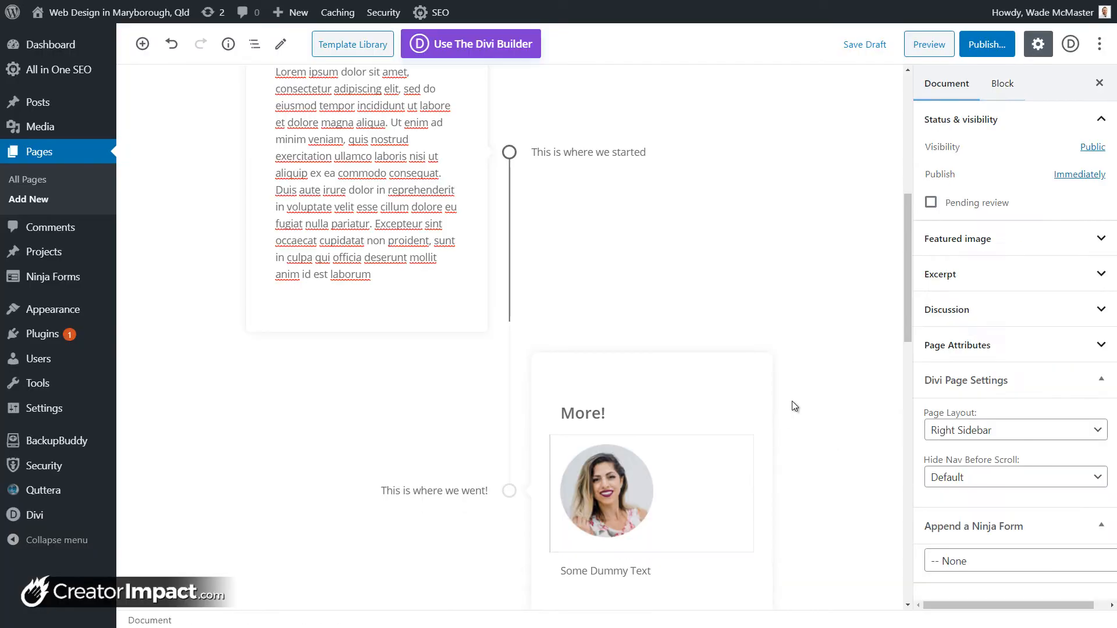
pyautogui.scroll(-3, 532, 396)
# Step: Add a third timeline item: heading 'Even More!', text 'You get the idea.', label 'Finally!'
pyautogui.click(509, 489)
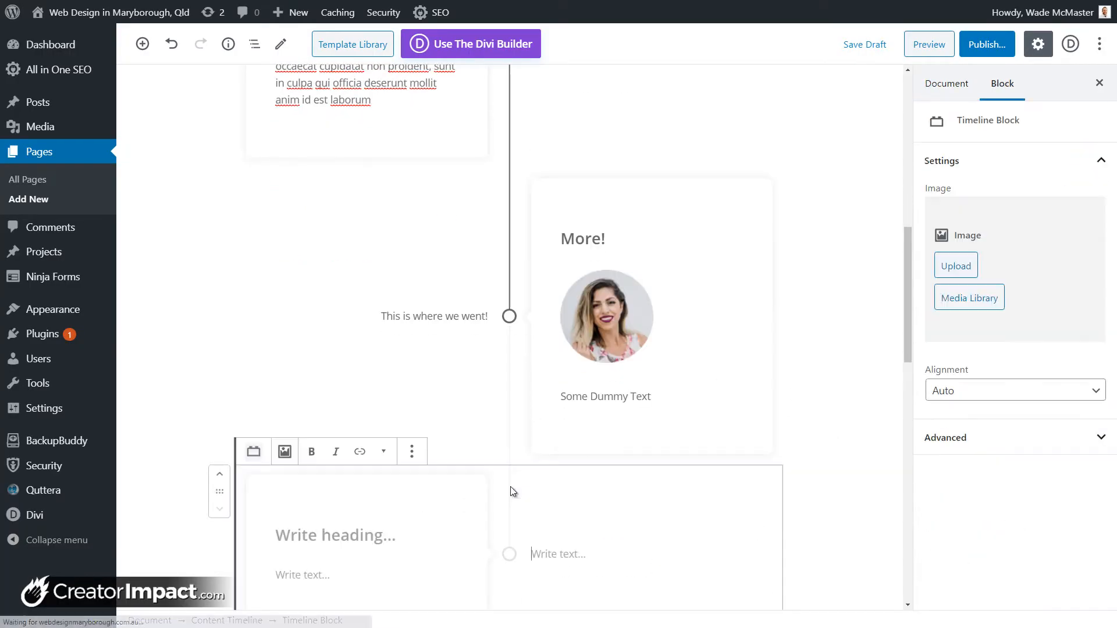
pyautogui.click(292, 526)
pyautogui.write('E')
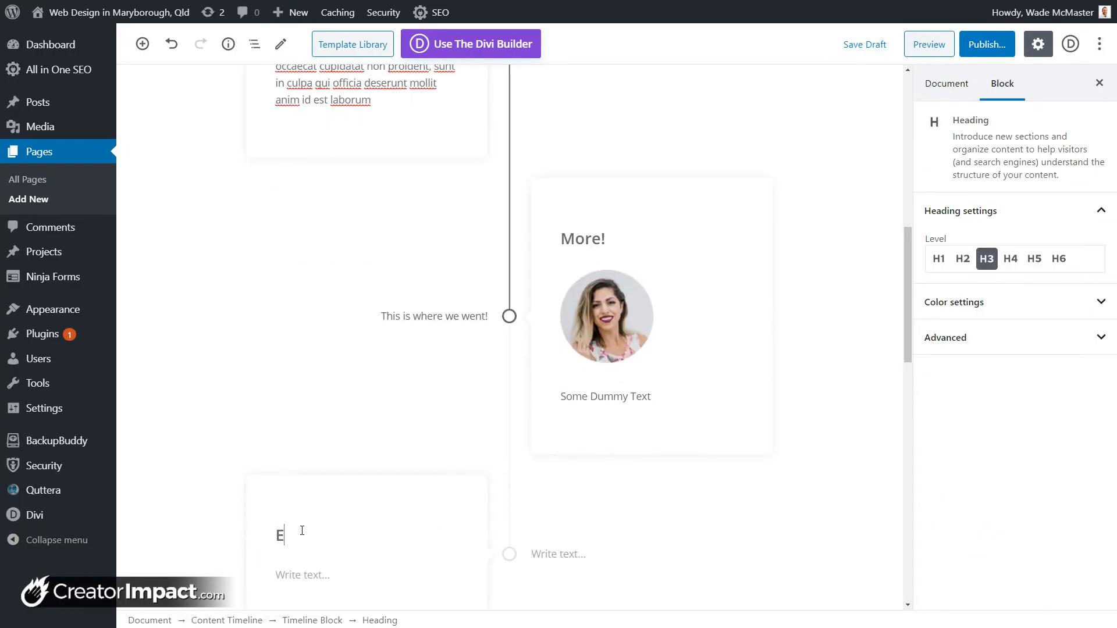
pyautogui.write('ven More!')
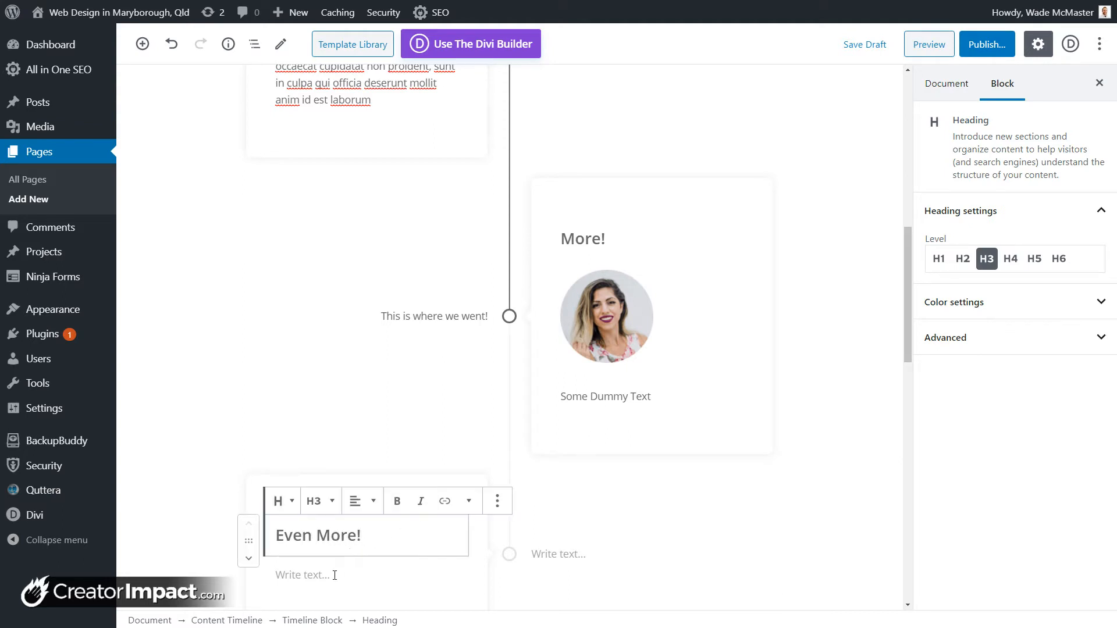
pyautogui.click(335, 575)
pyautogui.write('You get t')
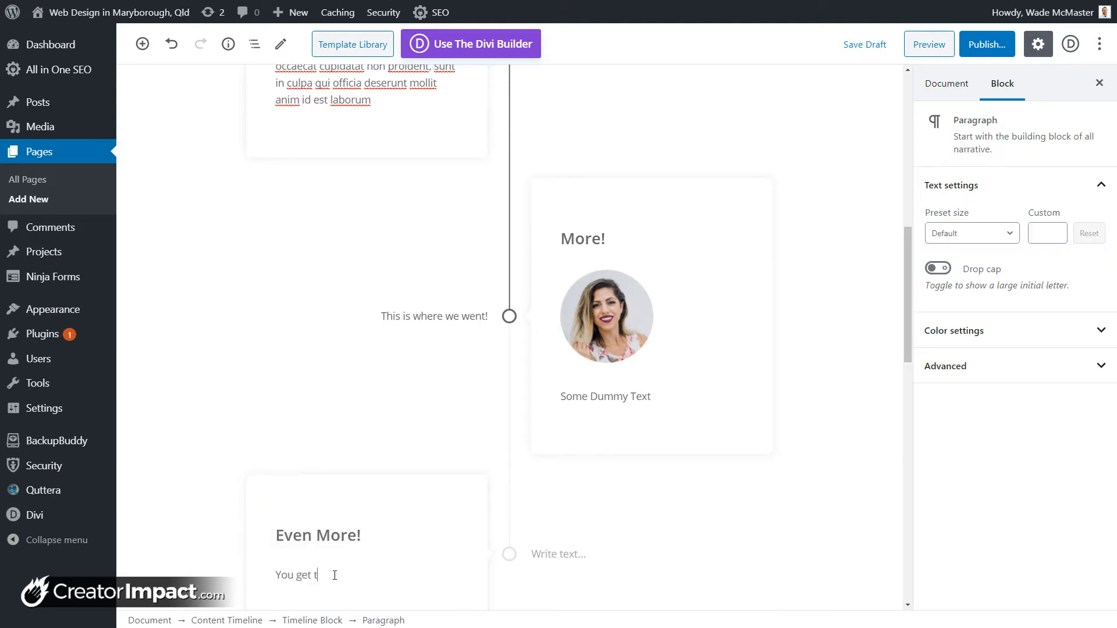
pyautogui.write('he idea.')
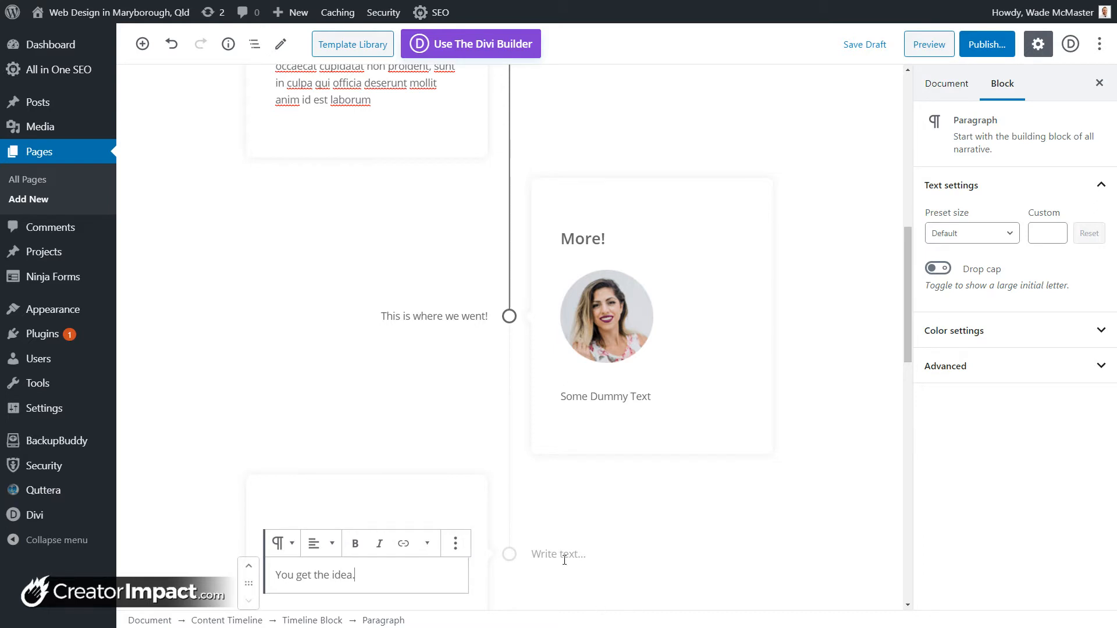
pyautogui.click(562, 555)
pyautogui.write('Finally!')
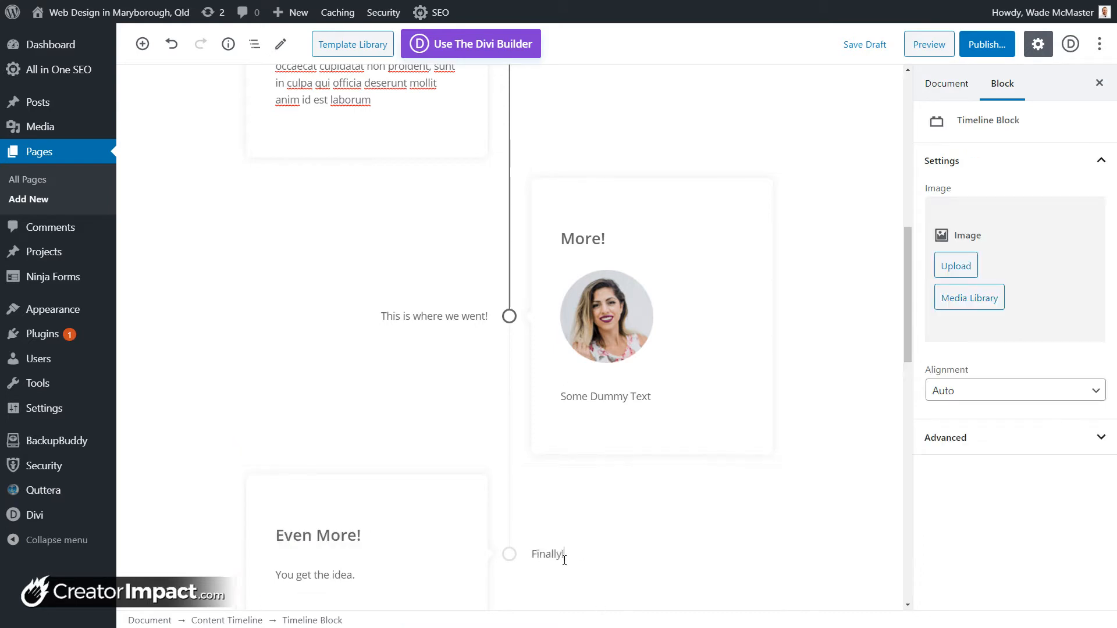
pyautogui.click(847, 412)
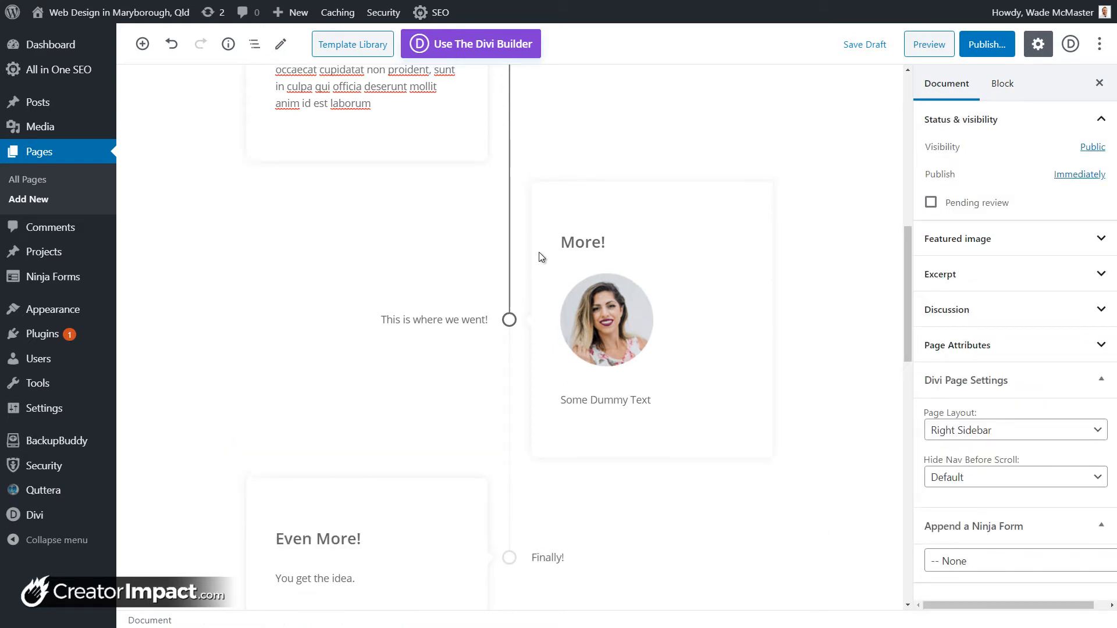
pyautogui.scroll(3, 539, 253)
pyautogui.scroll(-9, 513, 344)
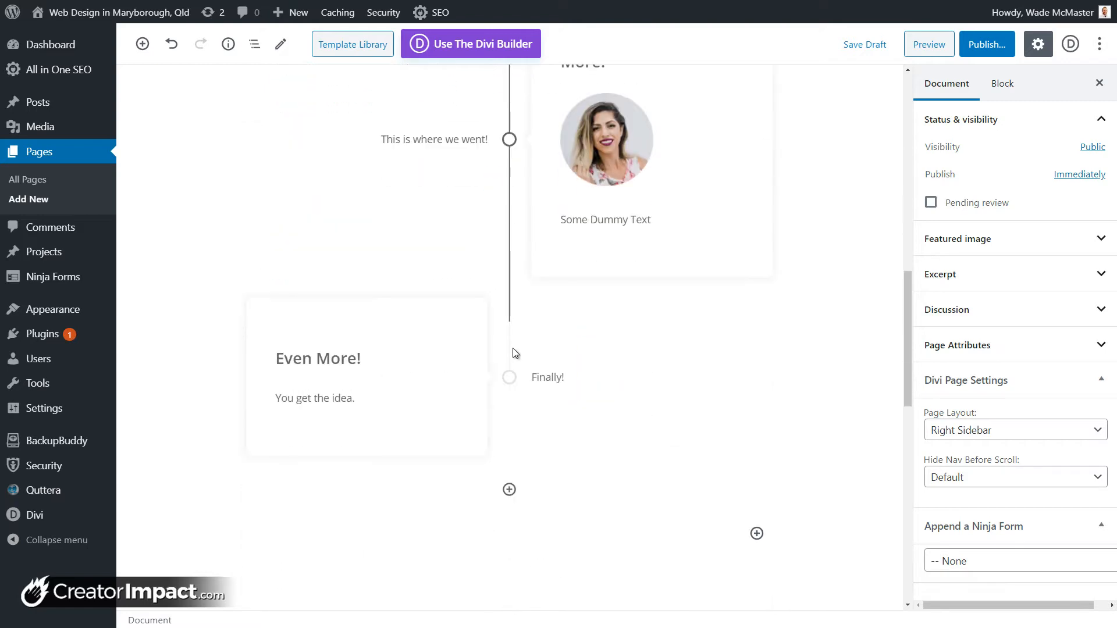
pyautogui.scroll(3, 514, 352)
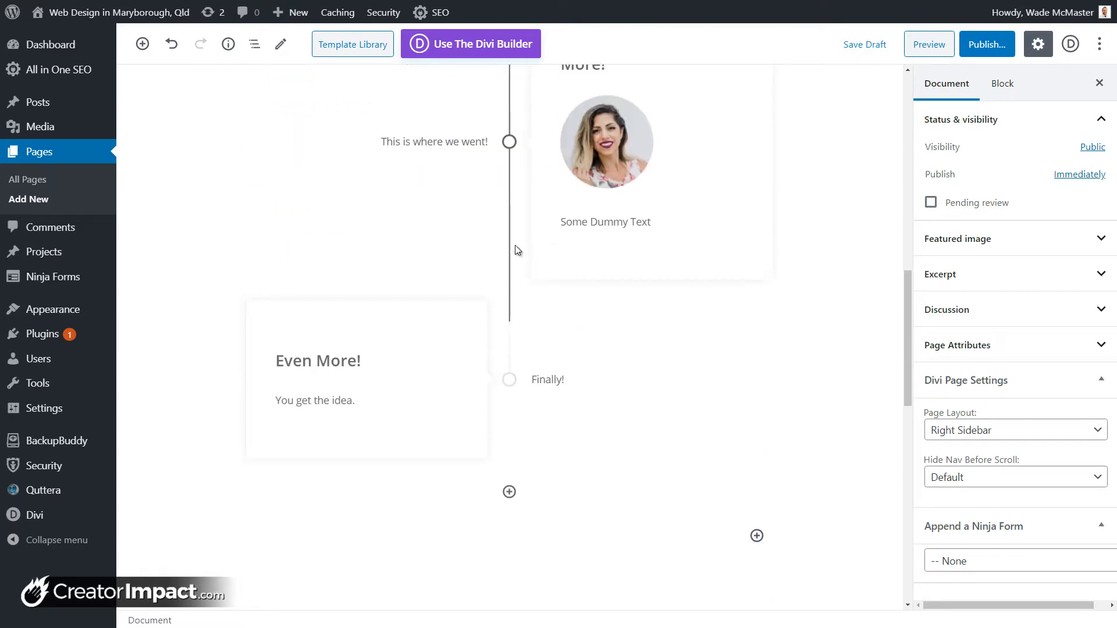
pyautogui.scroll(4, 516, 207)
pyautogui.scroll(3, 340, 158)
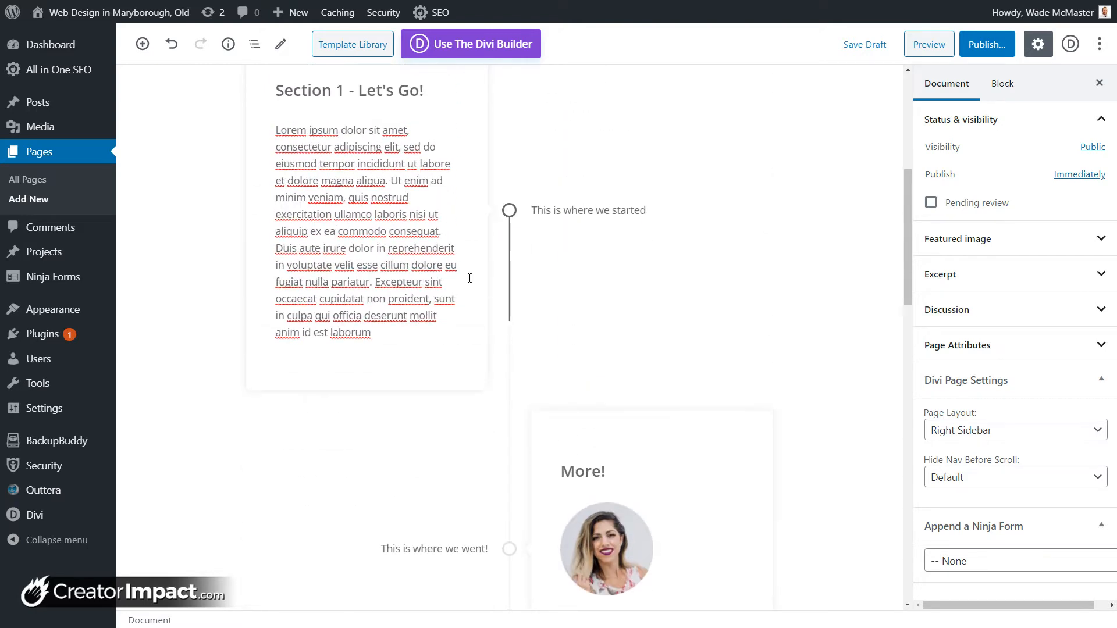
pyautogui.scroll(-4, 470, 278)
pyautogui.scroll(3, 550, 291)
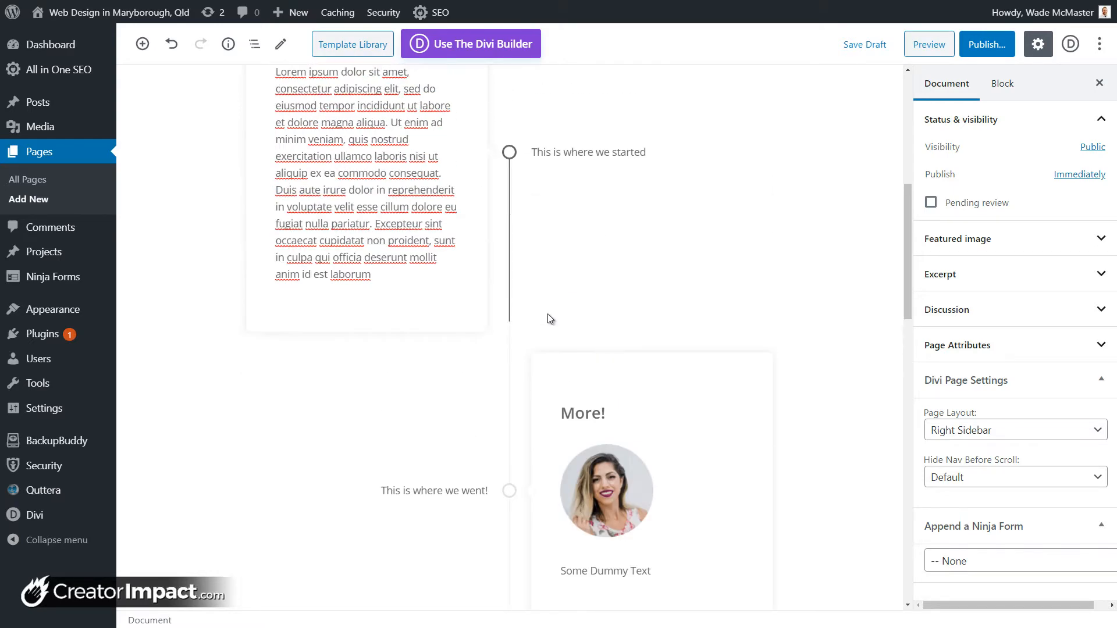
pyautogui.scroll(-3, 578, 456)
pyautogui.click(664, 230)
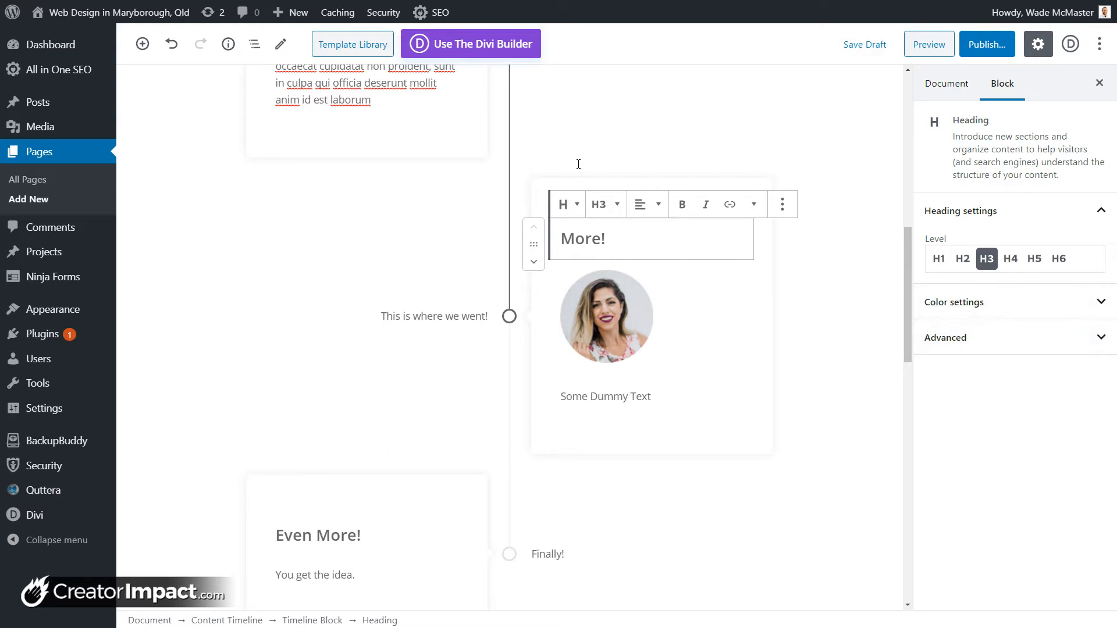
pyautogui.click(600, 182)
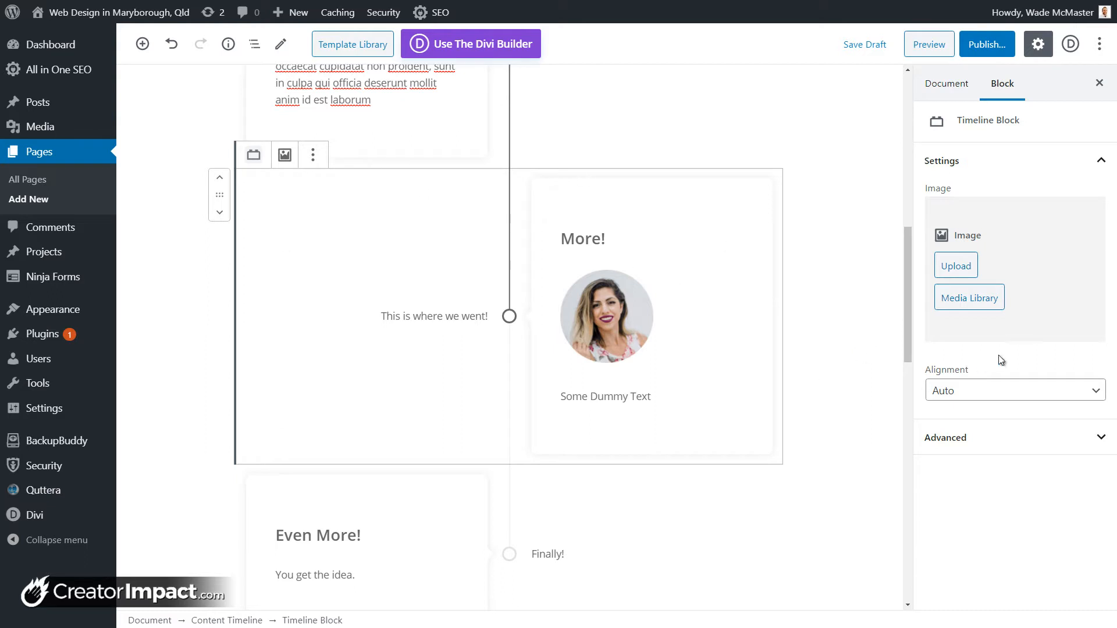
pyautogui.click(1024, 391)
pyautogui.click(1015, 423)
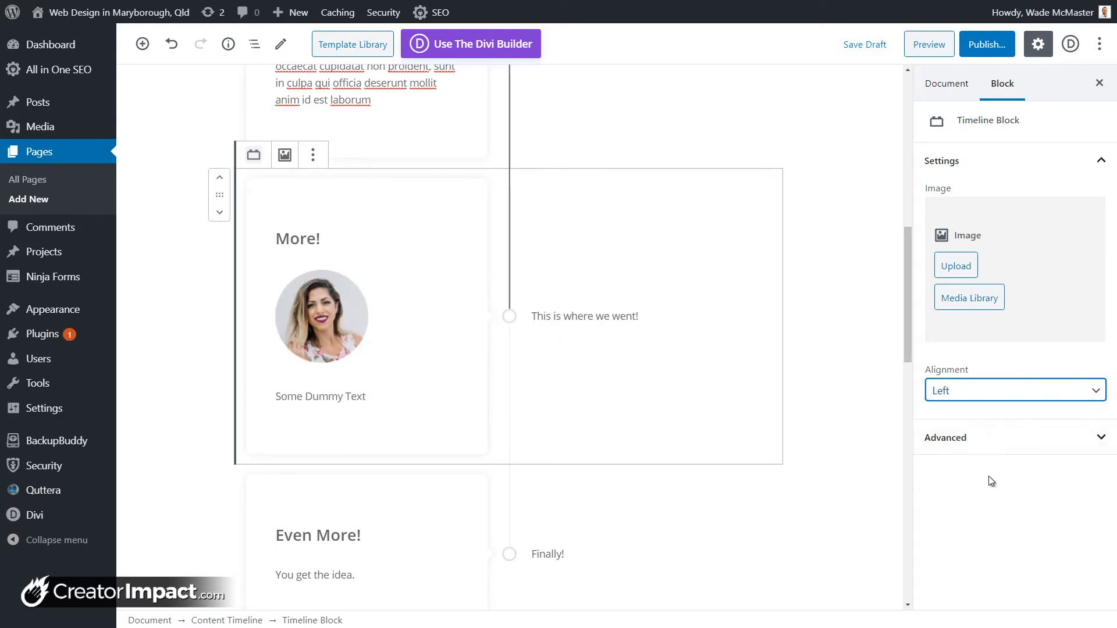
pyautogui.click(987, 392)
pyautogui.click(978, 436)
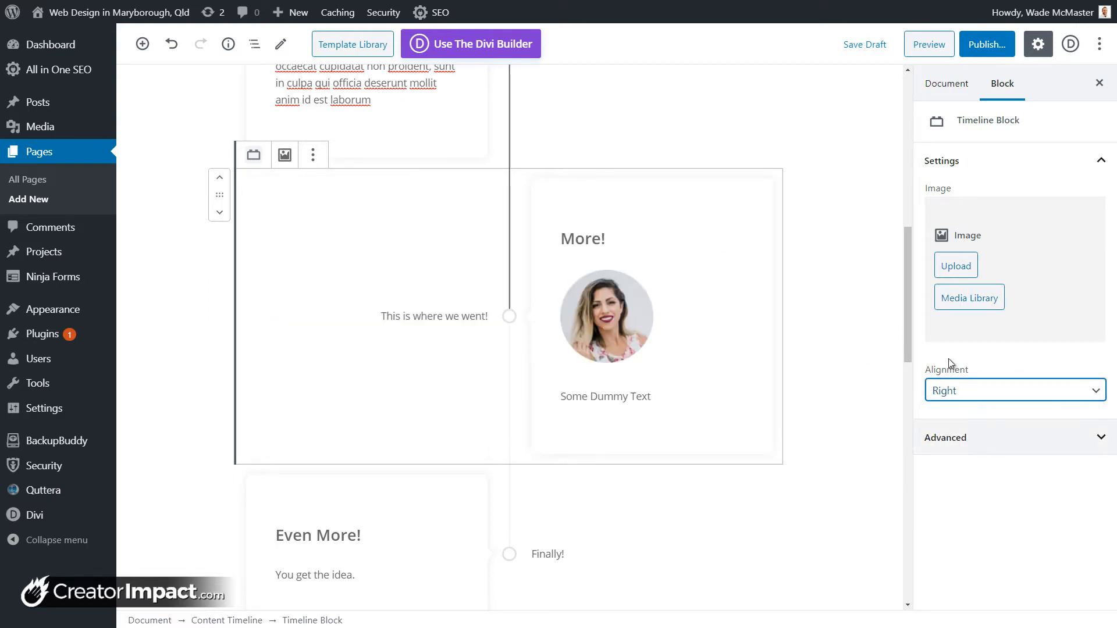
pyautogui.click(968, 394)
pyautogui.click(968, 412)
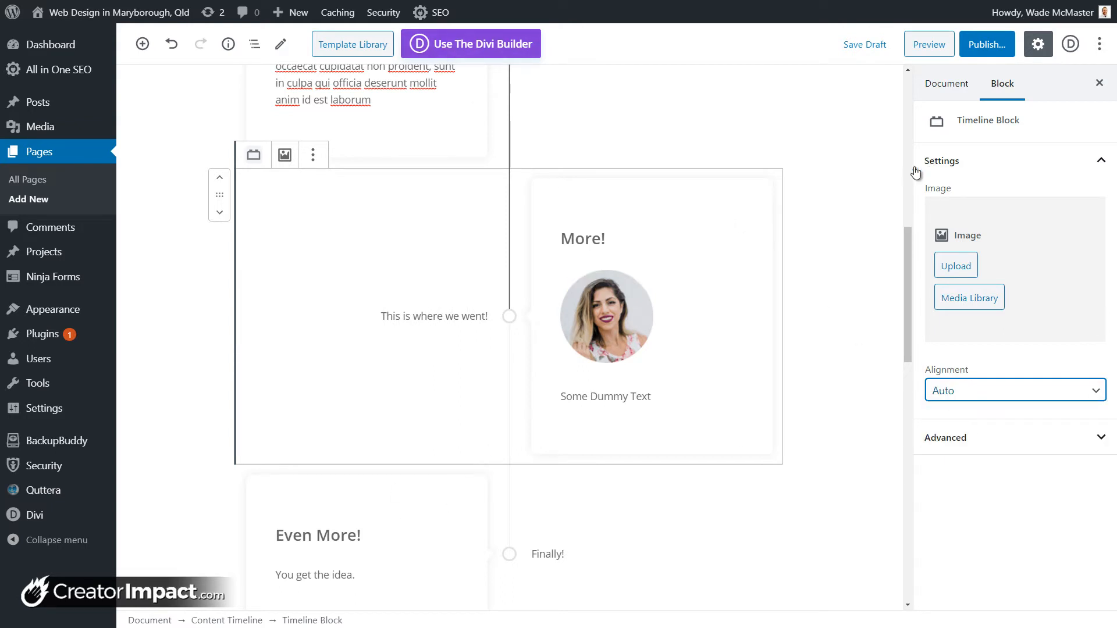
# Step: Browse the inserter's Getwid Blocks group down to Video Popup, Countdown, Table and Anchor
pyautogui.scroll(5, 523, 240)
pyautogui.scroll(-9, 521, 235)
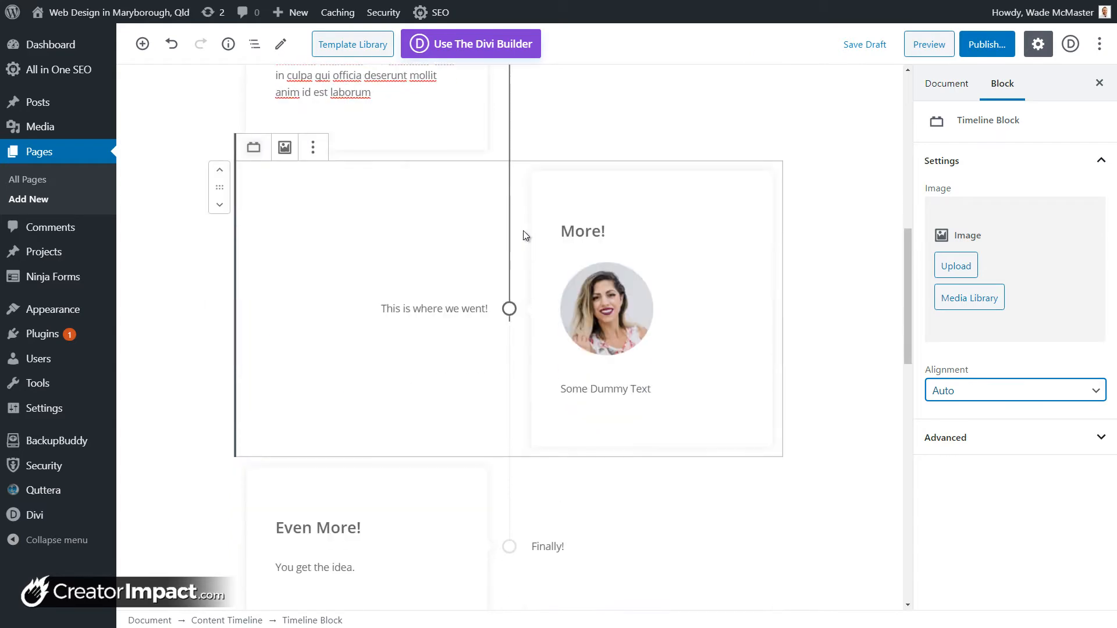
pyautogui.scroll(9, 523, 271)
pyautogui.scroll(5, 518, 307)
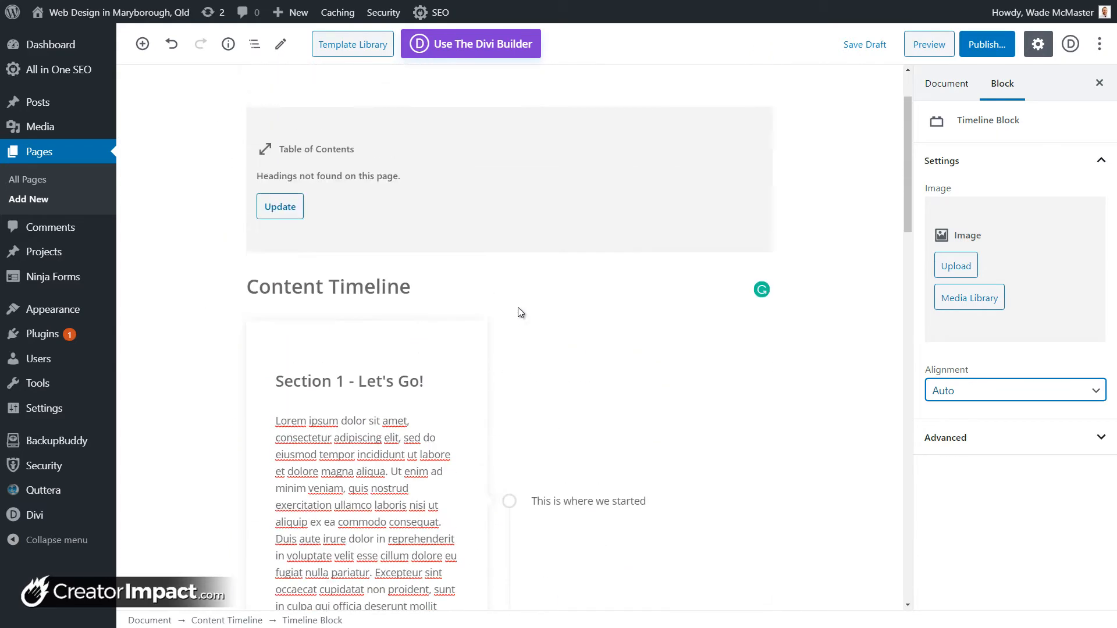
pyautogui.scroll(-10, 503, 296)
pyautogui.scroll(-8, 488, 245)
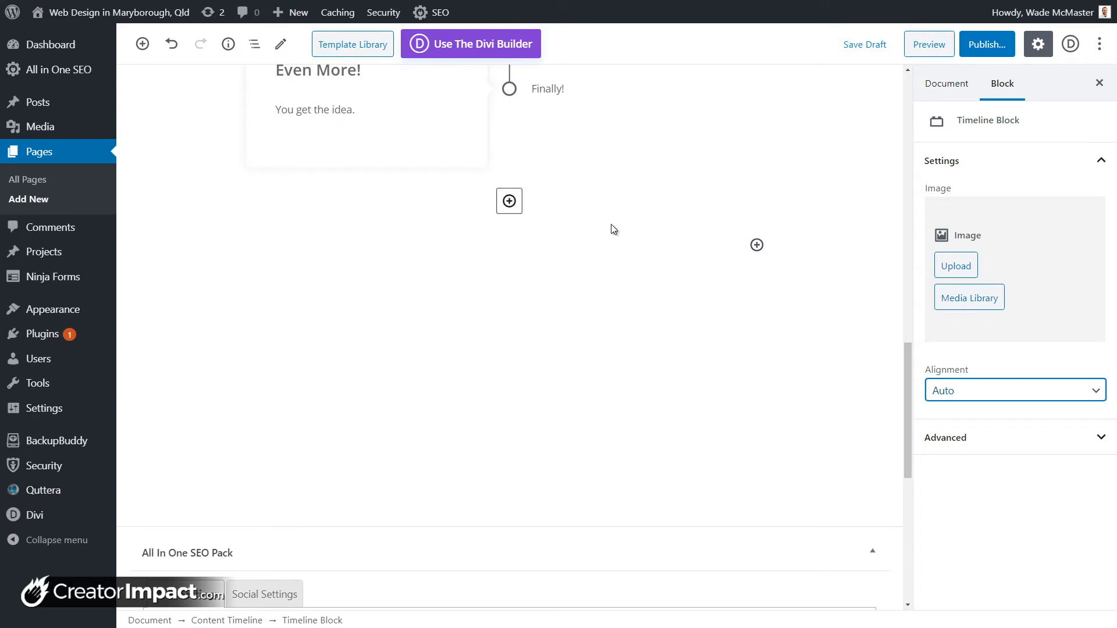
pyautogui.click(756, 245)
pyautogui.moveTo(1026, 399); pyautogui.dragTo(1024, 519)
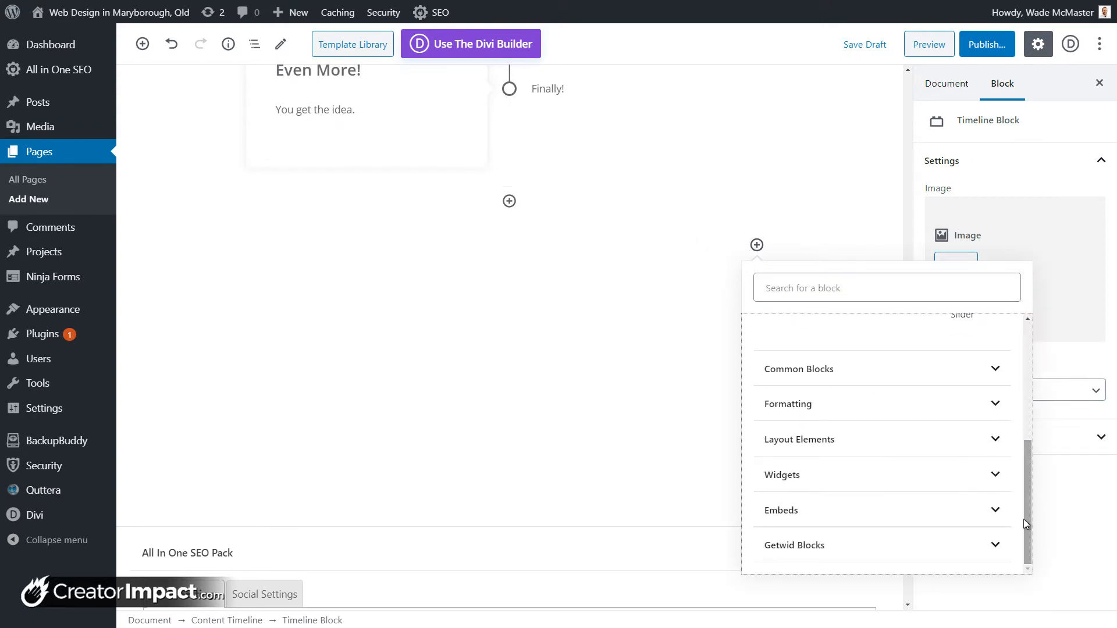
pyautogui.click(914, 541)
pyautogui.scroll(-3, 957, 403)
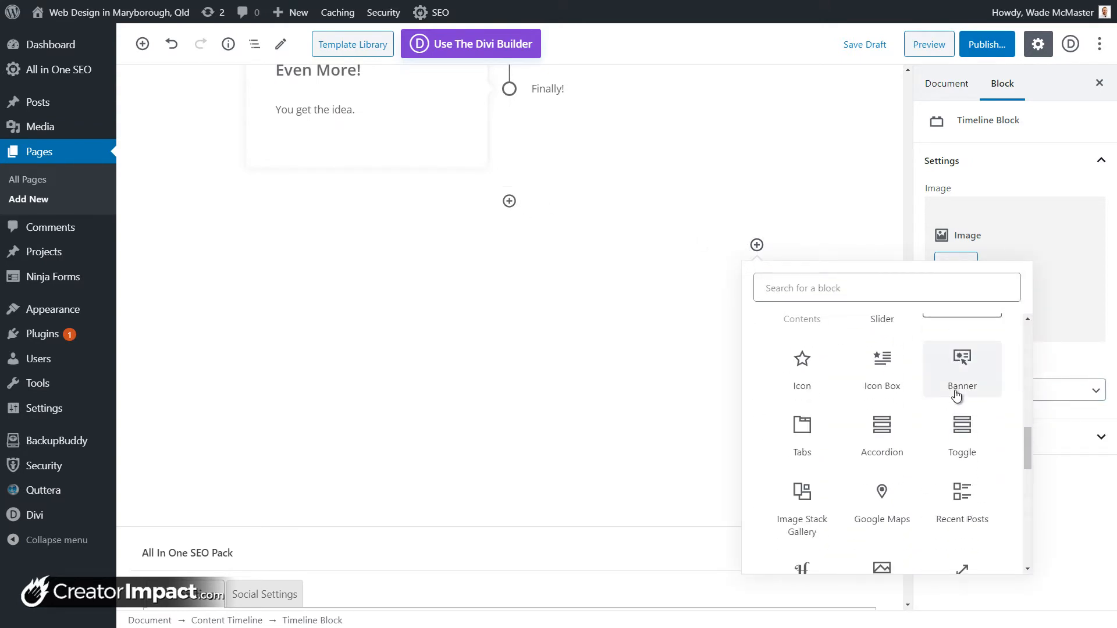
pyautogui.scroll(-5, 961, 372)
pyautogui.scroll(-3, 985, 510)
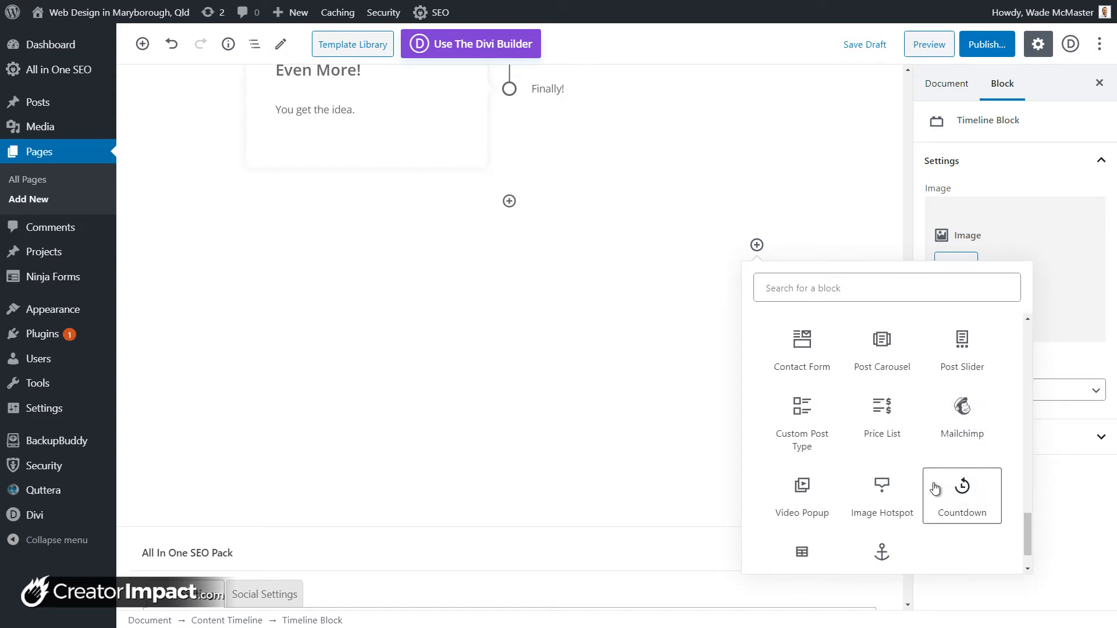
pyautogui.scroll(-1, 935, 488)
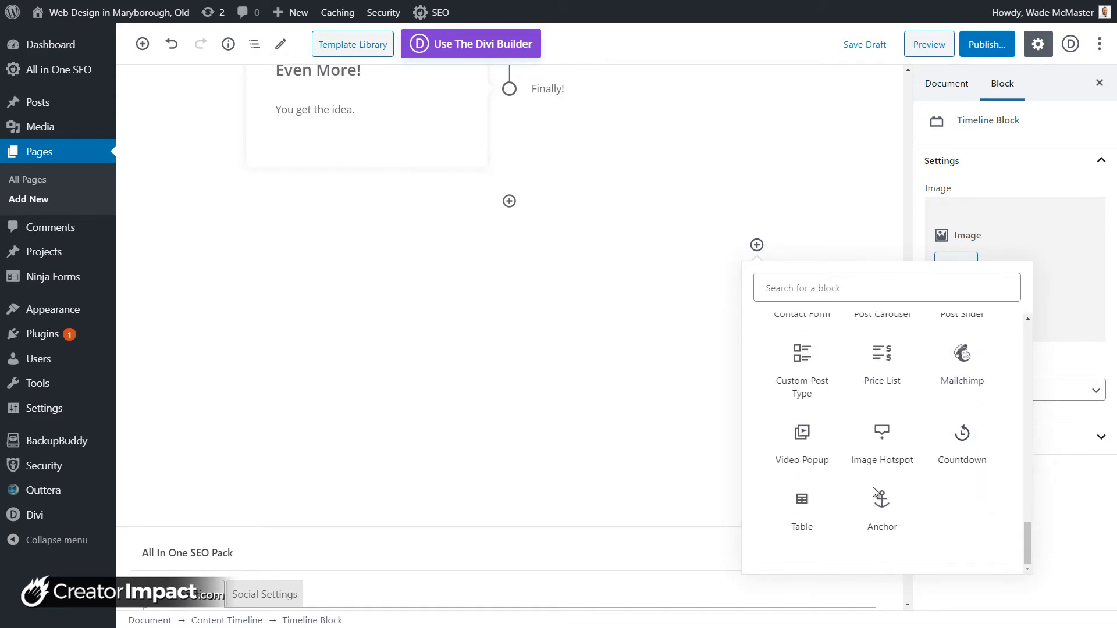
# Step: Insert a Getwid Video Popup block and paste in the YouTube video link
pyautogui.click(802, 440)
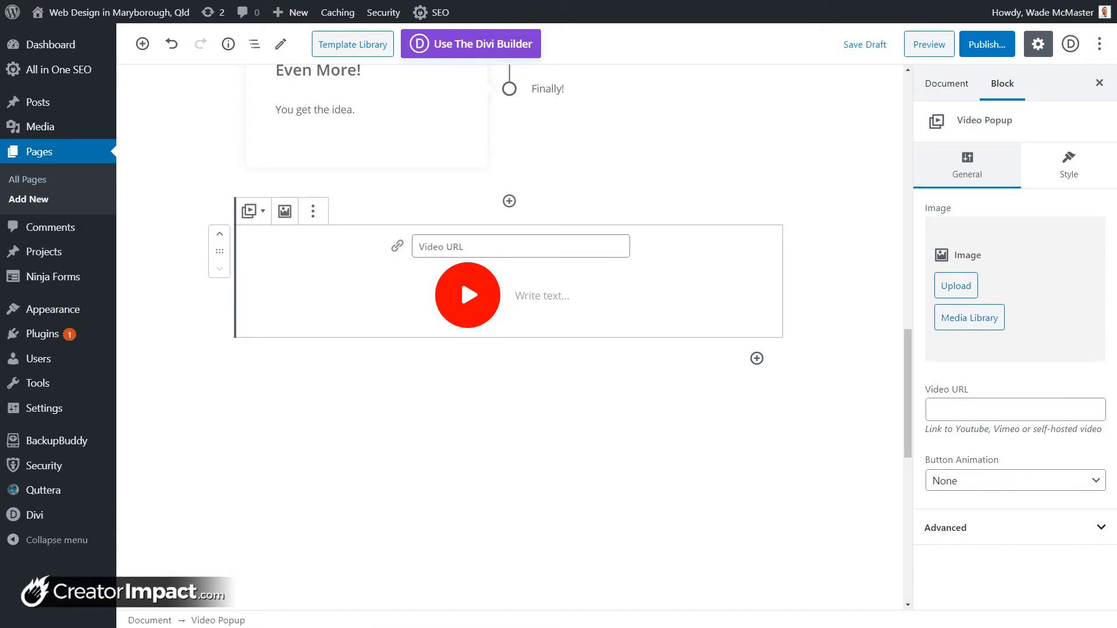
pyautogui.click(490, 247)
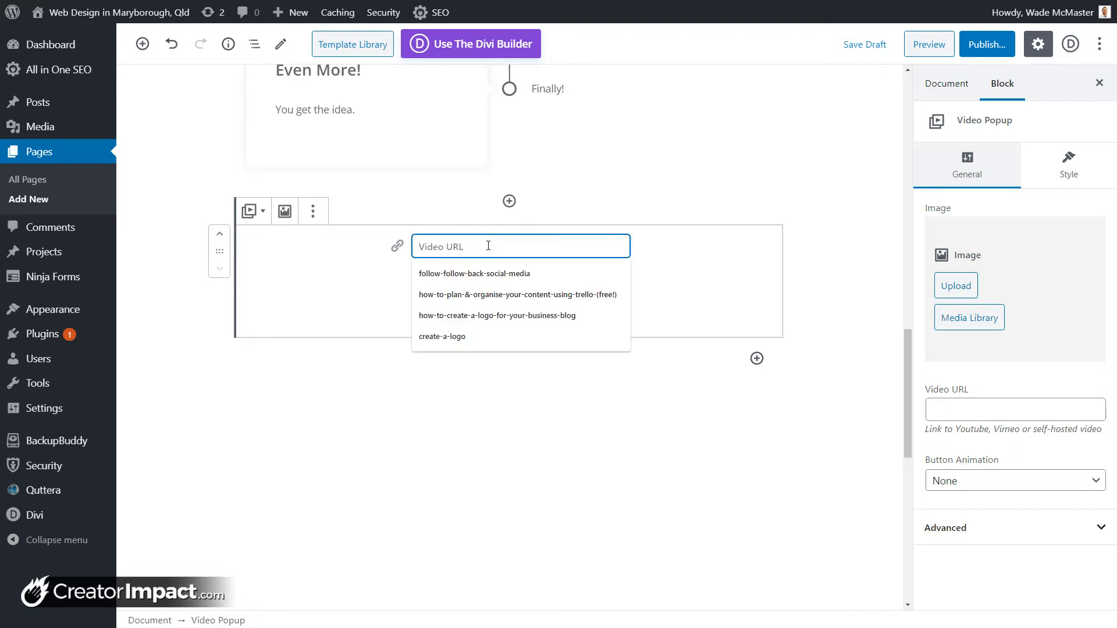
pyautogui.write('https://www.youtube.com/watch?v=T28hcileg2Y&t=3s')
# Step: Caption the video popup 'Play Video', replacing the first draft caption
pyautogui.click(548, 303)
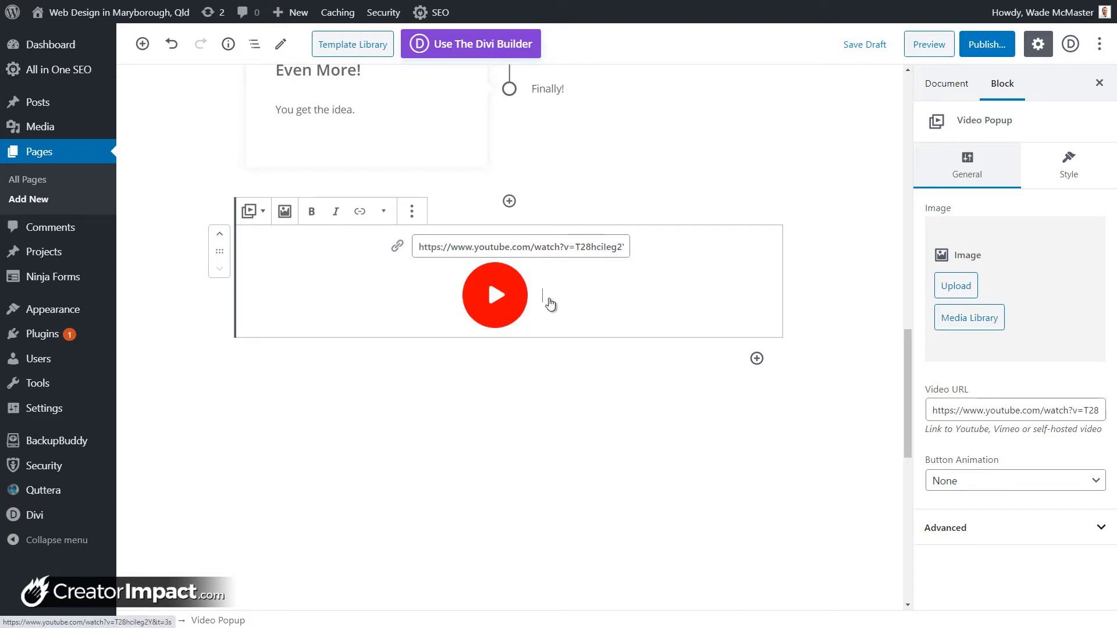
pyautogui.write('How to Curt')
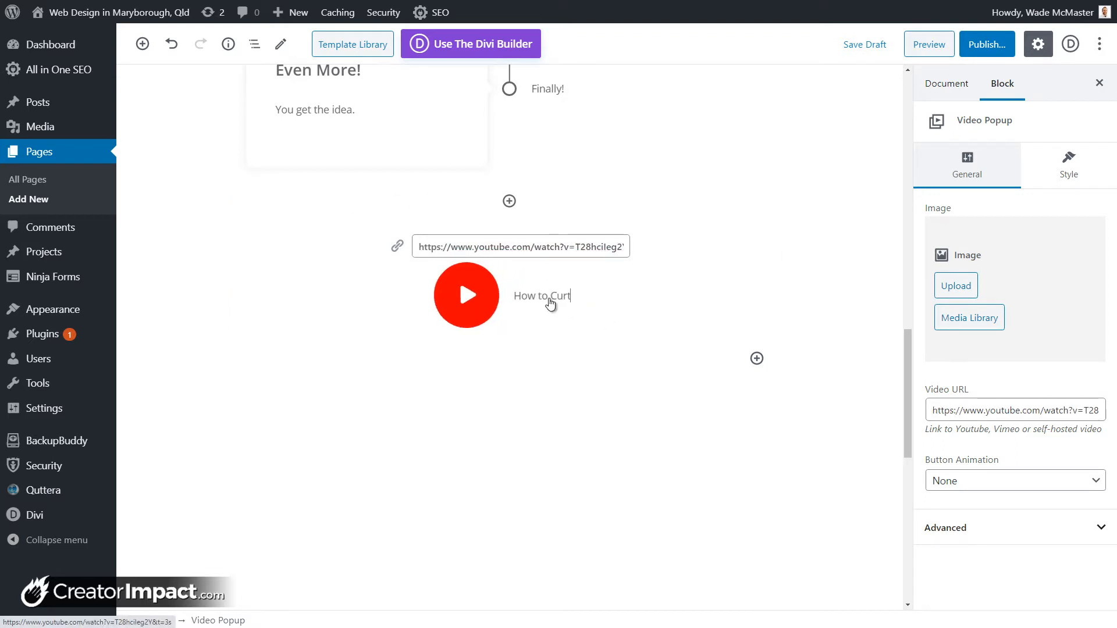
pyautogui.press('BackSpace')
pyautogui.press('BackSpace')
pyautogui.write('t out')
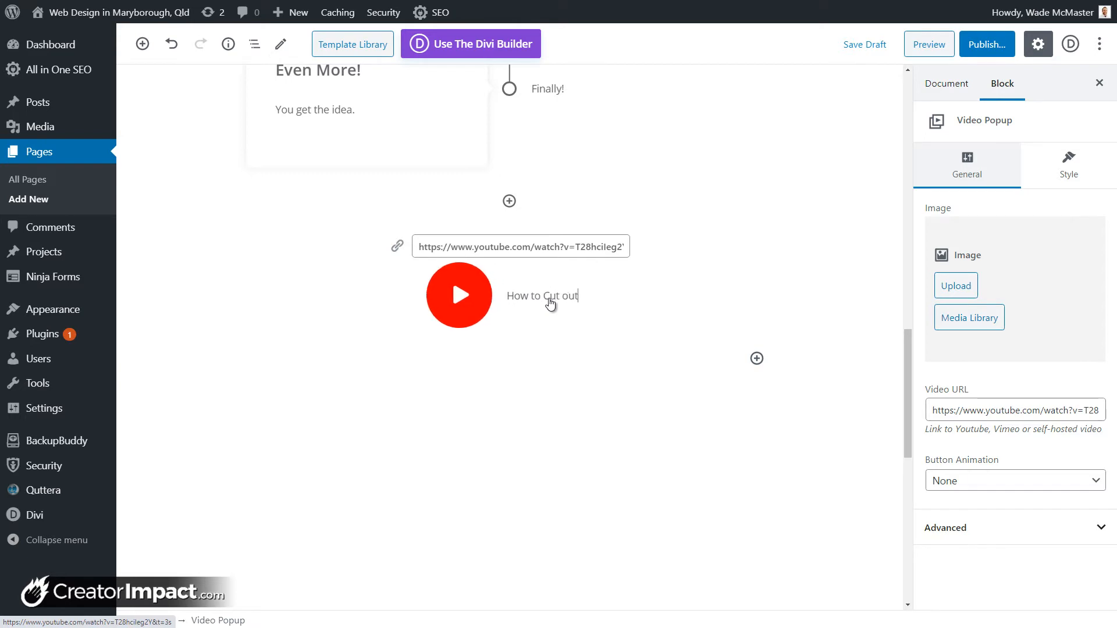
pyautogui.press('BackSpace')
pyautogui.press('BackSpace')
pyautogui.press('BackSpace')
pyautogui.press('BackSpace')
pyautogui.press('BackSpace')
pyautogui.press('BackSpace')
pyautogui.press('BackSpace')
pyautogui.press('BackSpace')
pyautogui.press('BackSpace')
pyautogui.press('BackSpace')
pyautogui.press('BackSpace')
pyautogui.press('BackSpace')
pyautogui.press('BackSpace')
pyautogui.press('BackSpace')
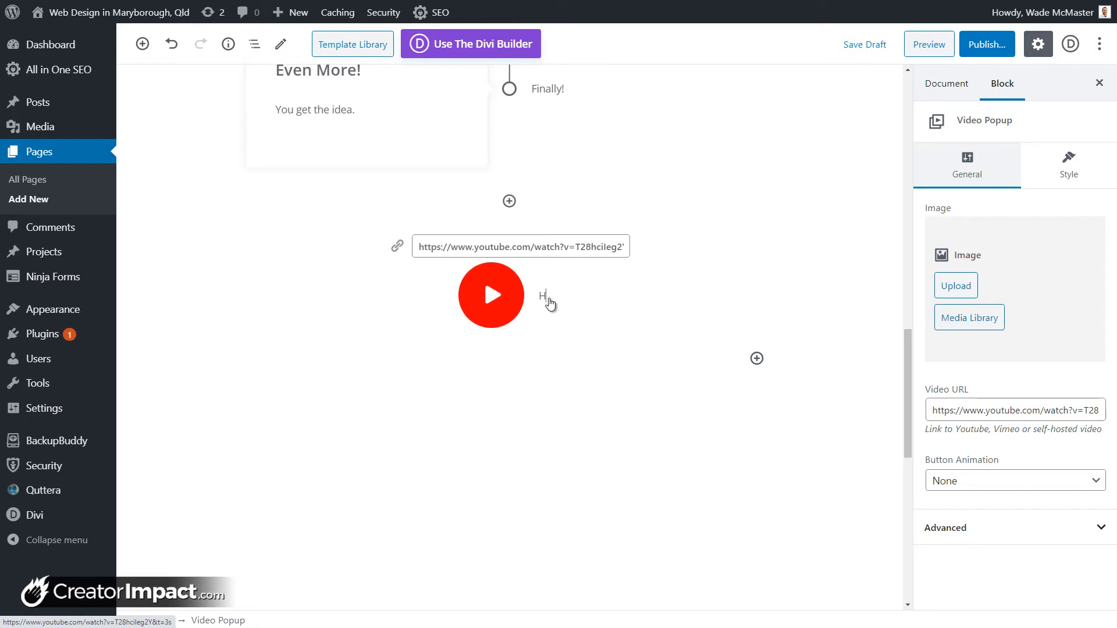
pyautogui.write('Play Video')
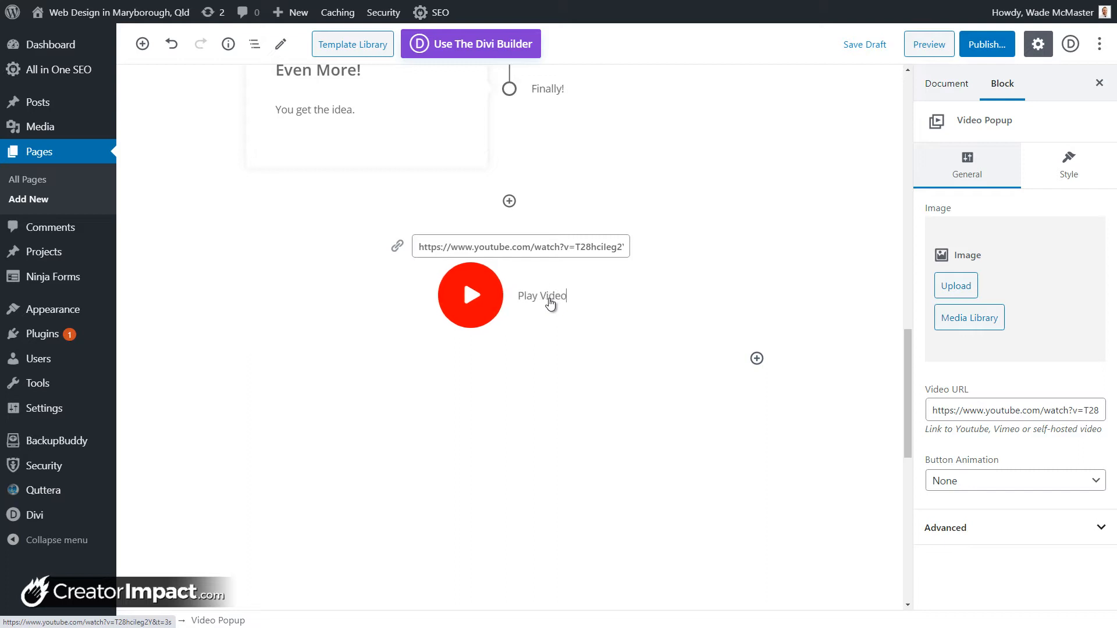
# Step: Add a new timeline item, then remove the empty item via Remove Block
pyautogui.click(509, 201)
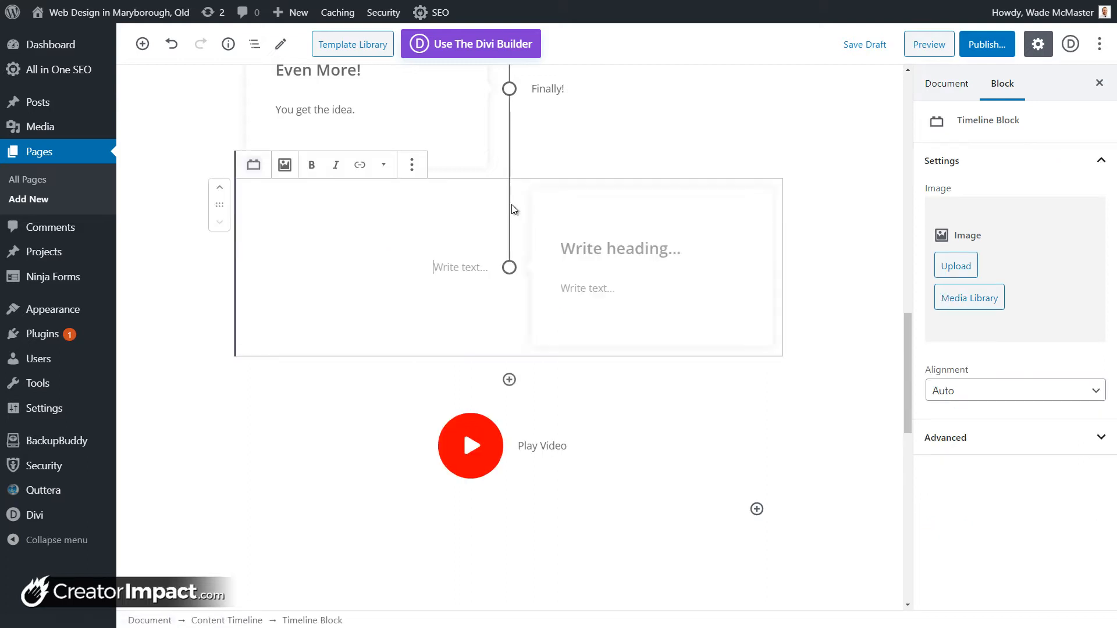
pyautogui.click(464, 263)
pyautogui.click(412, 165)
pyautogui.click(462, 263)
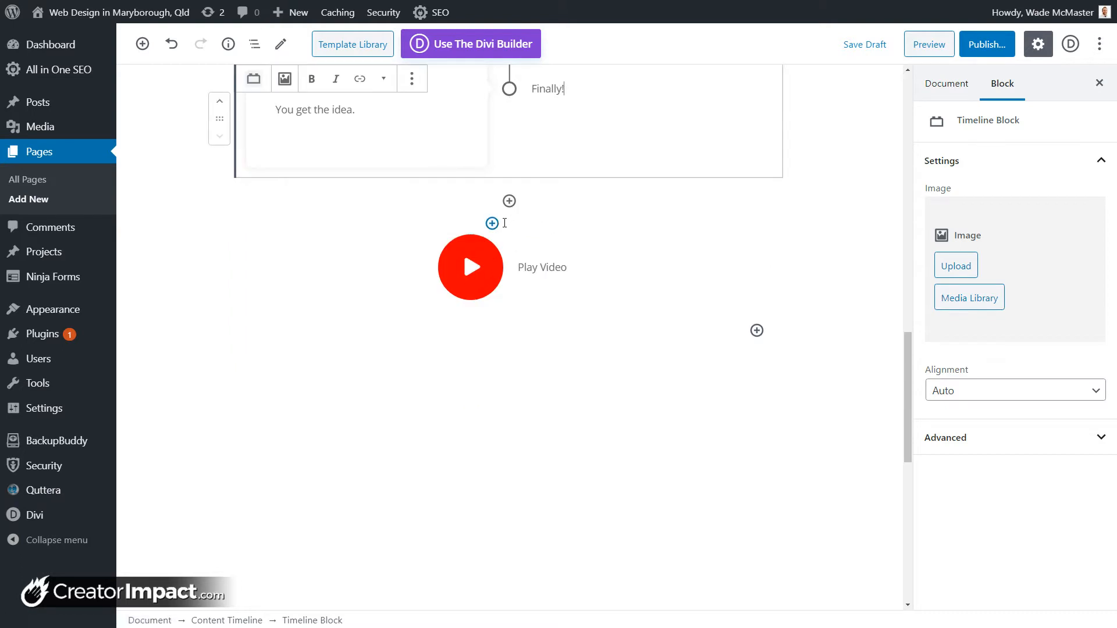
# Step: Add an H2 heading 'Video Popup' directly above the Play Video popup block
pyautogui.click(492, 223)
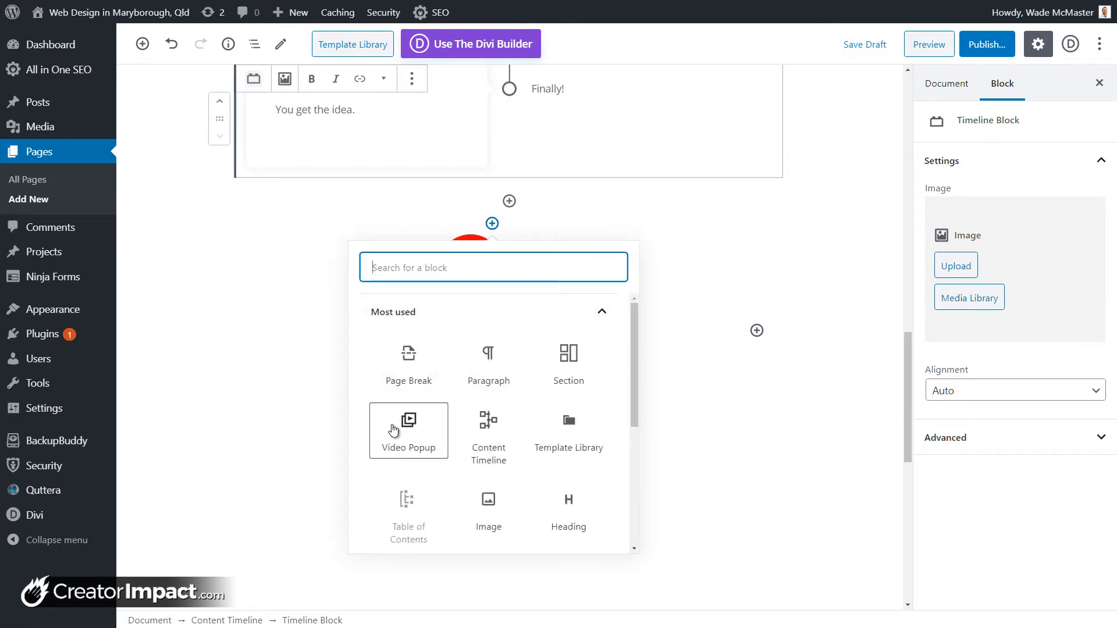
pyautogui.click(569, 507)
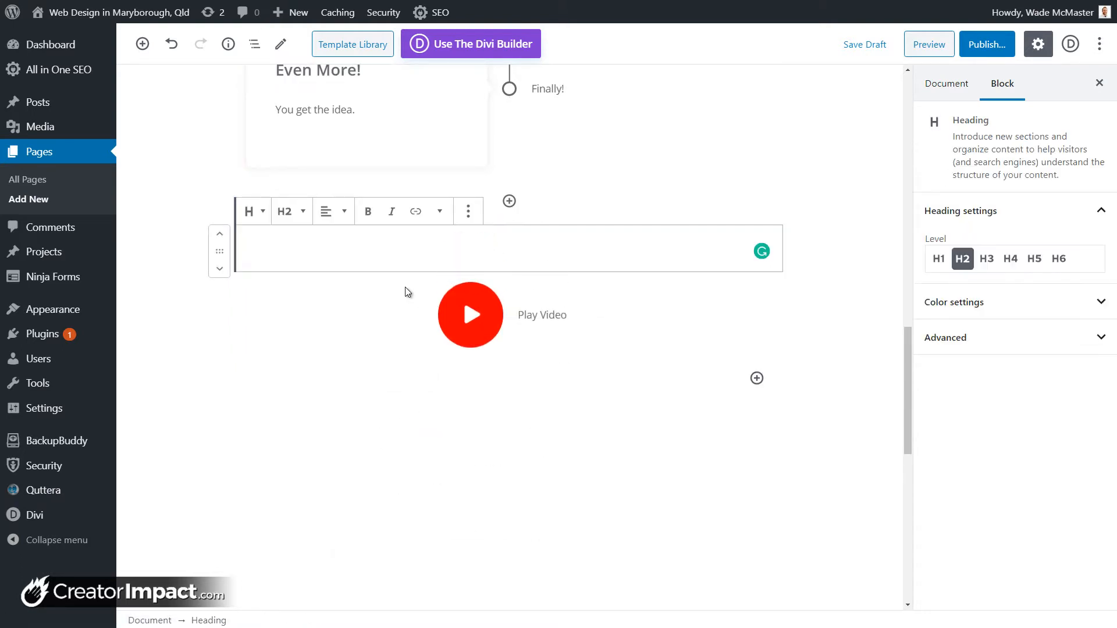
pyautogui.write('Video Popup')
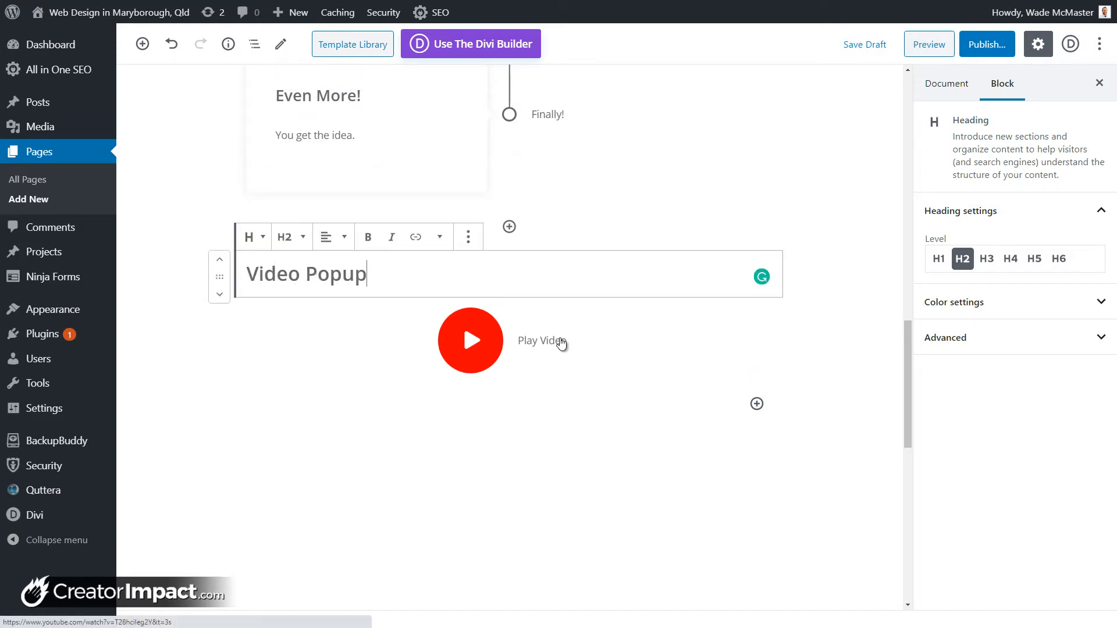
pyautogui.click(560, 341)
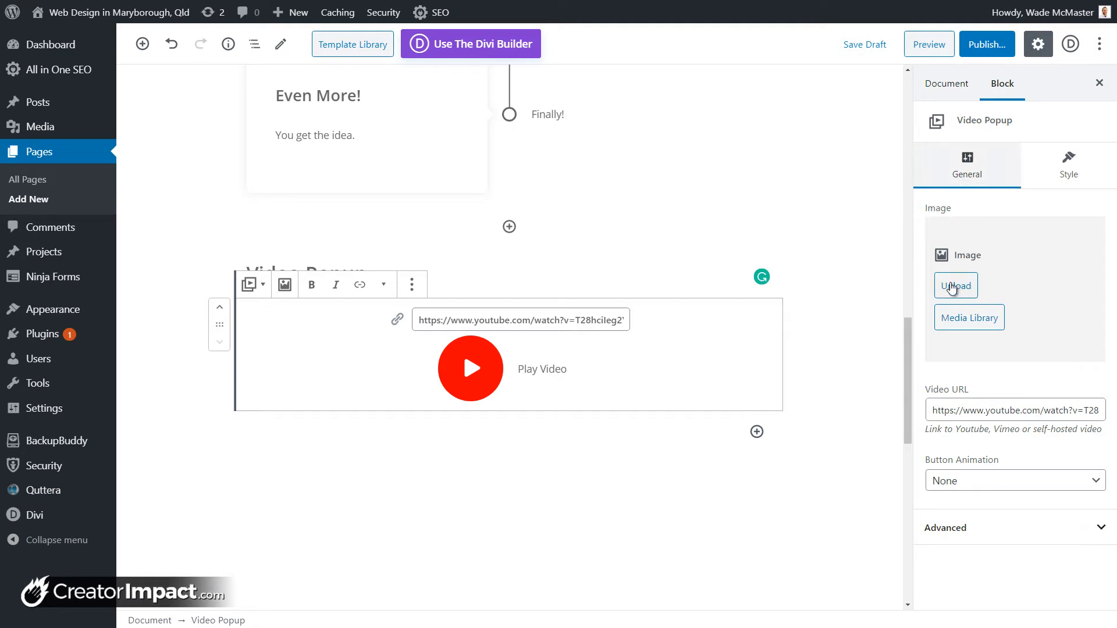
# Step: Set the Tech Brain image from the Media Library as the video popup's cover
pyautogui.click(970, 326)
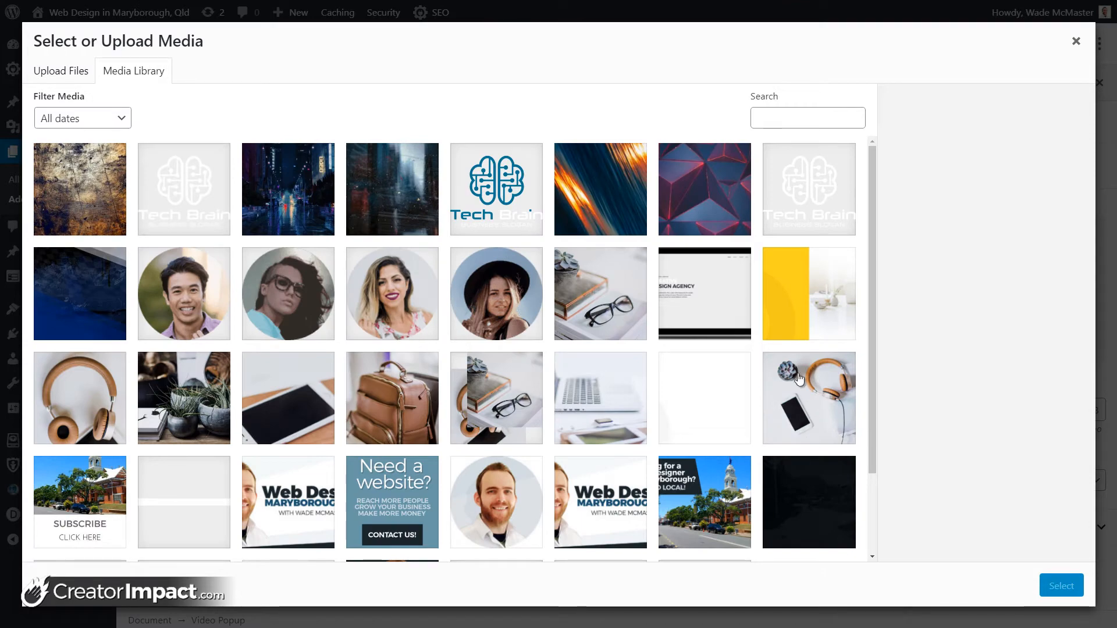
pyautogui.click(512, 192)
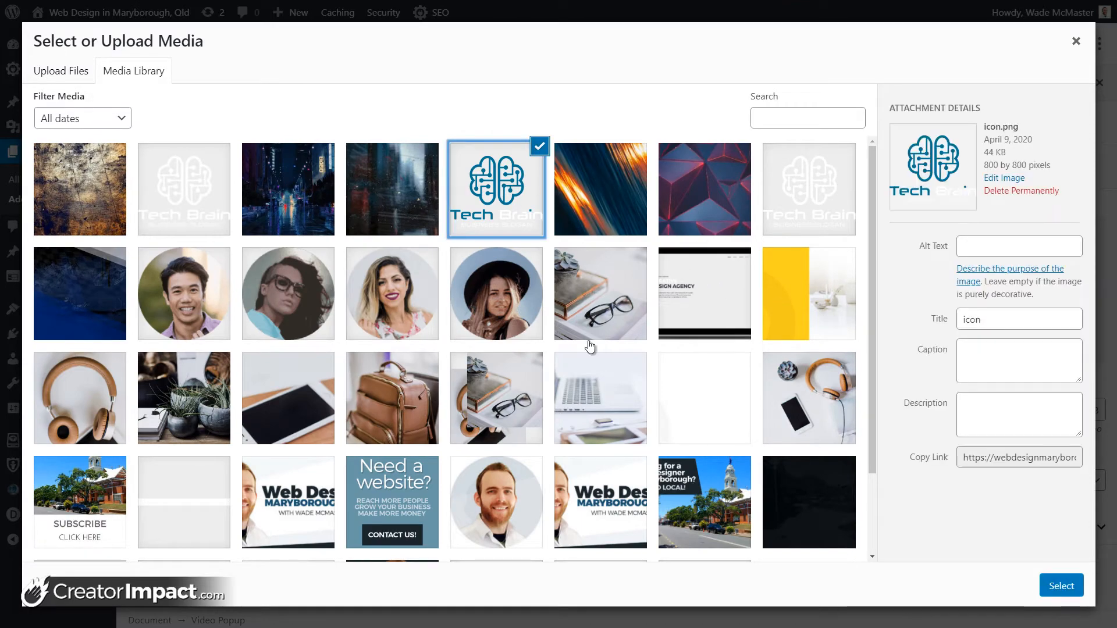
pyautogui.click(1076, 581)
pyautogui.scroll(-3, 684, 323)
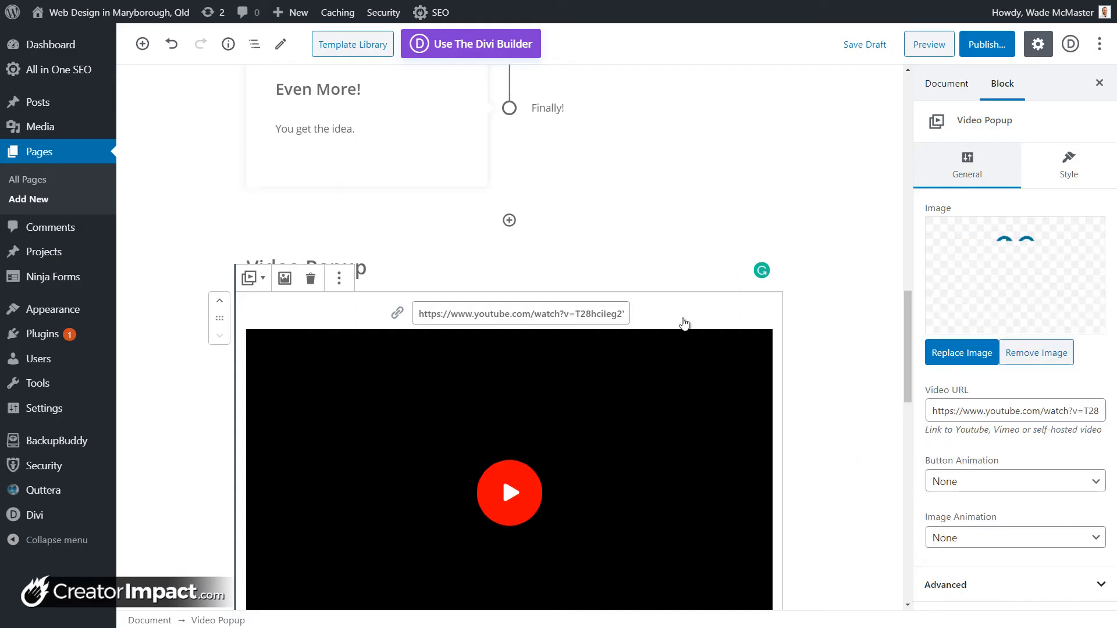
pyautogui.scroll(2, 619, 361)
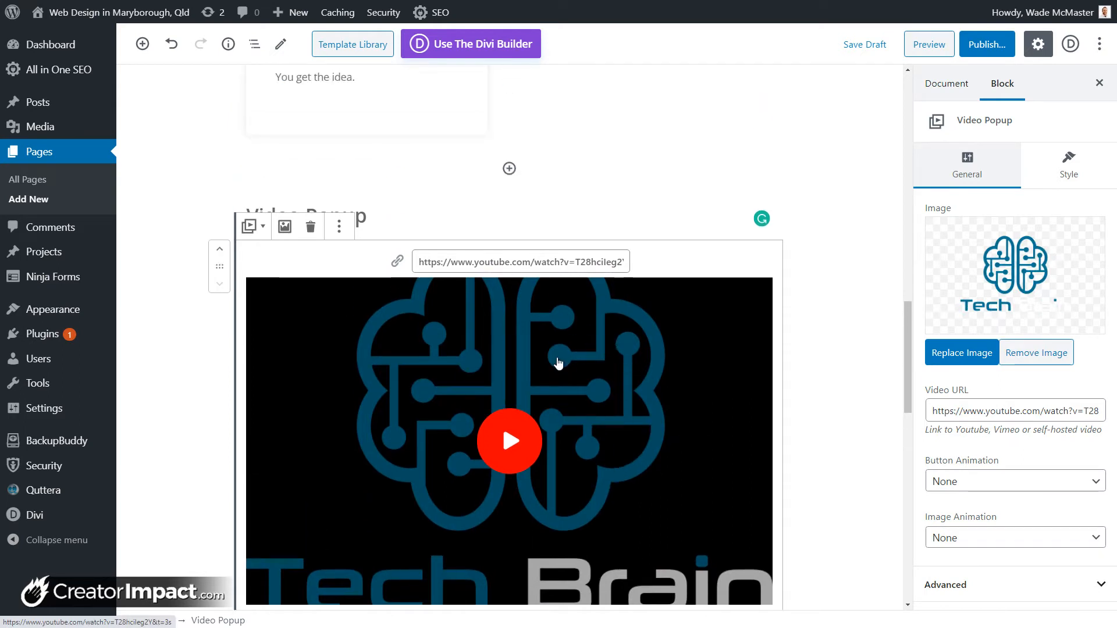
pyautogui.scroll(-2, 833, 367)
# Step: Set Button Animation to Pulse and Image Animation to Slide Top
pyautogui.click(1083, 482)
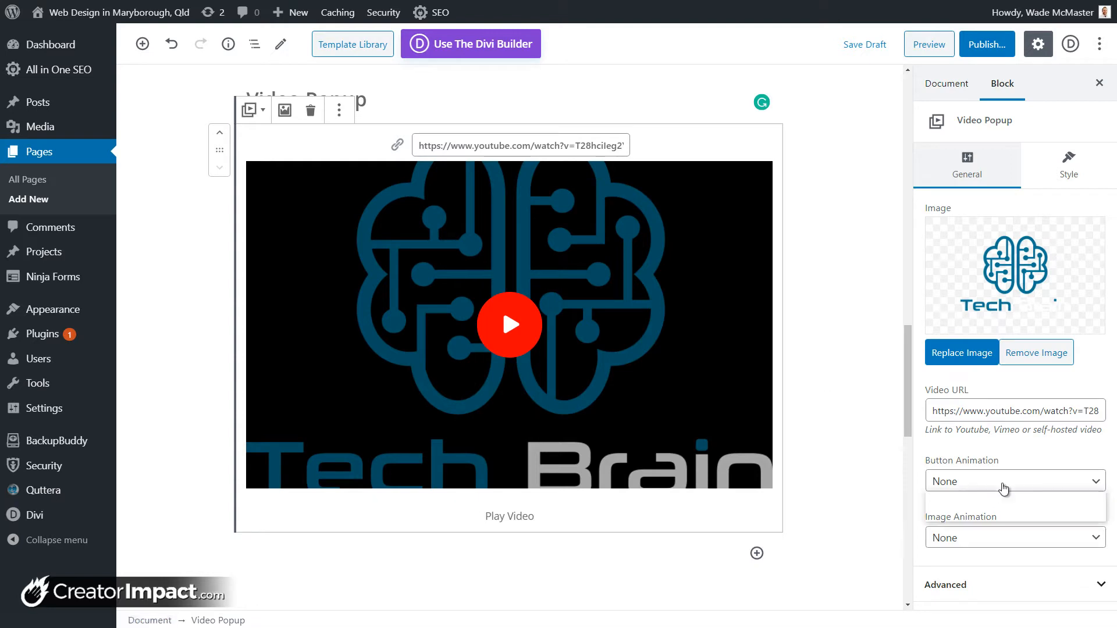
pyautogui.click(1005, 515)
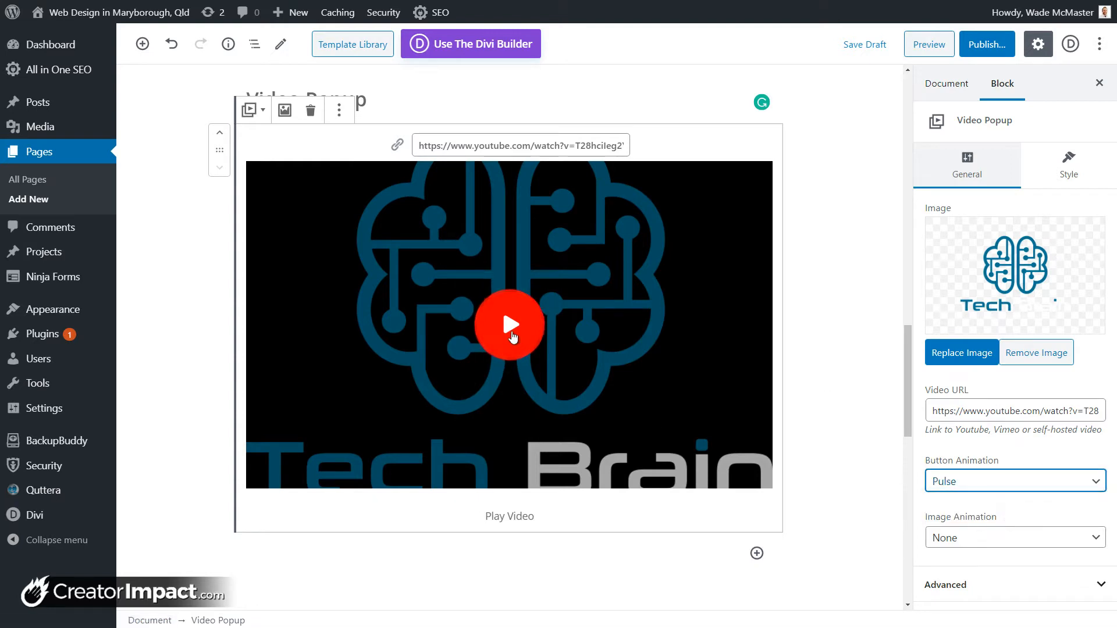
pyautogui.click(963, 538)
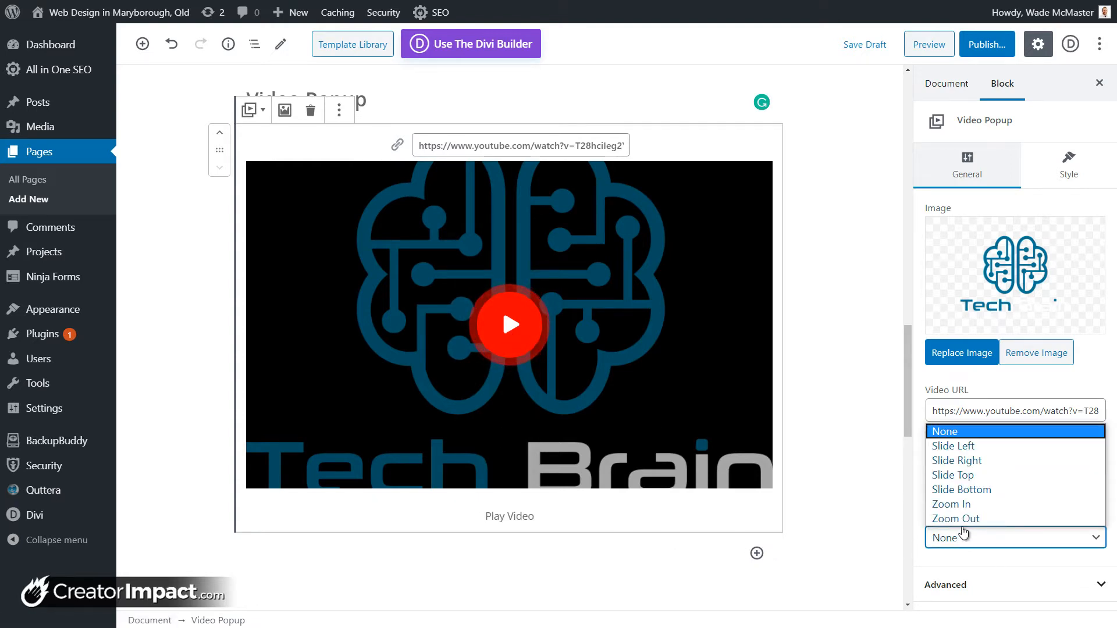
pyautogui.click(963, 474)
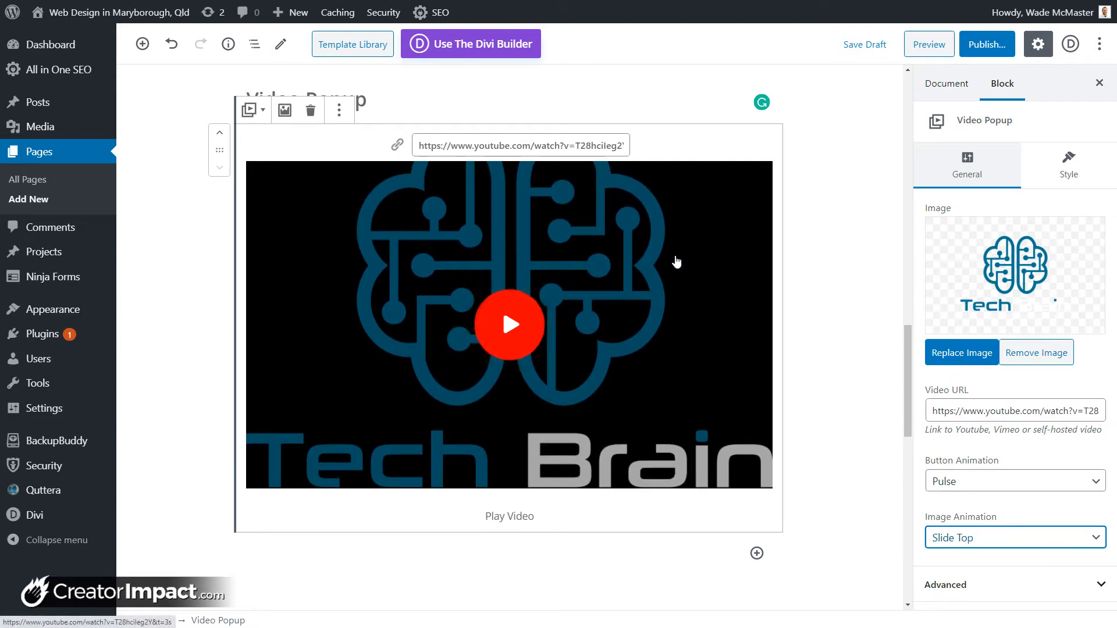
# Step: Replace the cover image with the rainy night-street photo
pyautogui.click(644, 252)
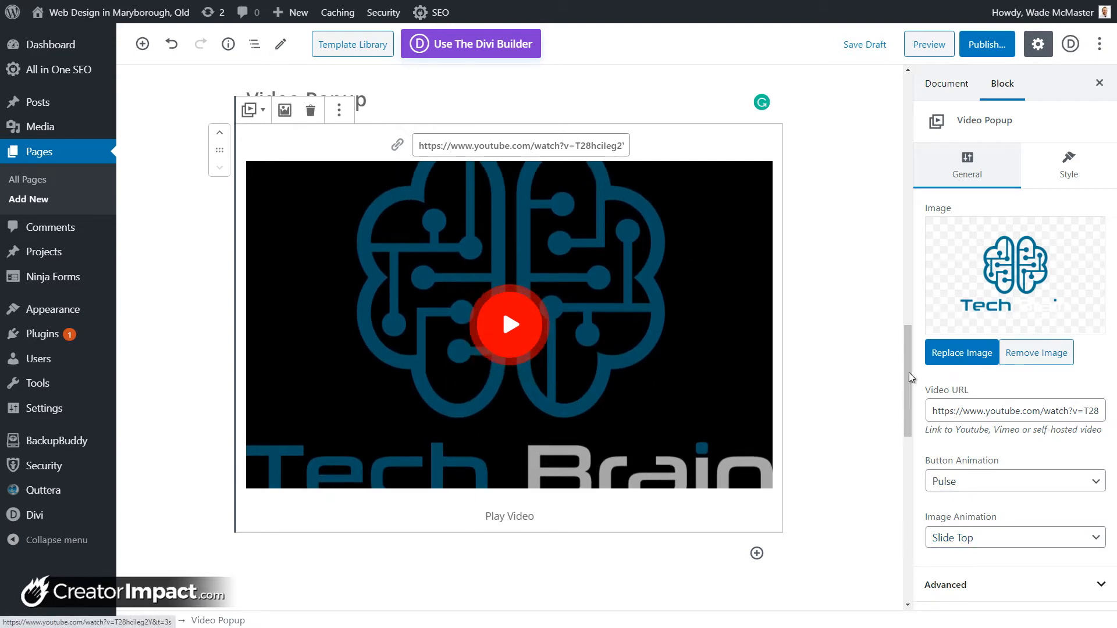
pyautogui.click(1016, 291)
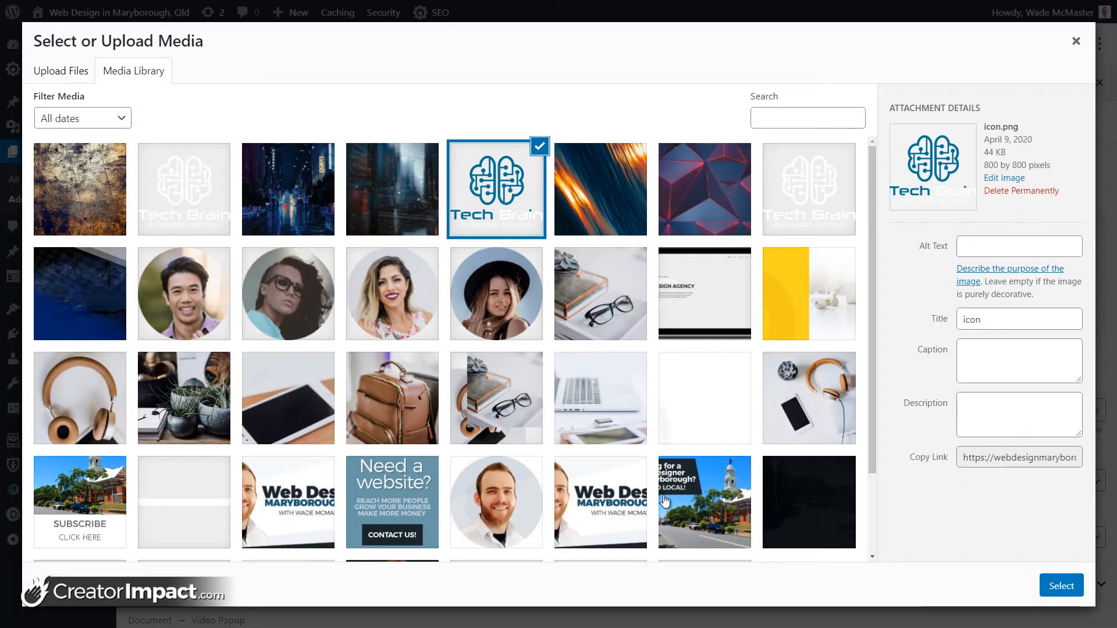
pyautogui.click(274, 187)
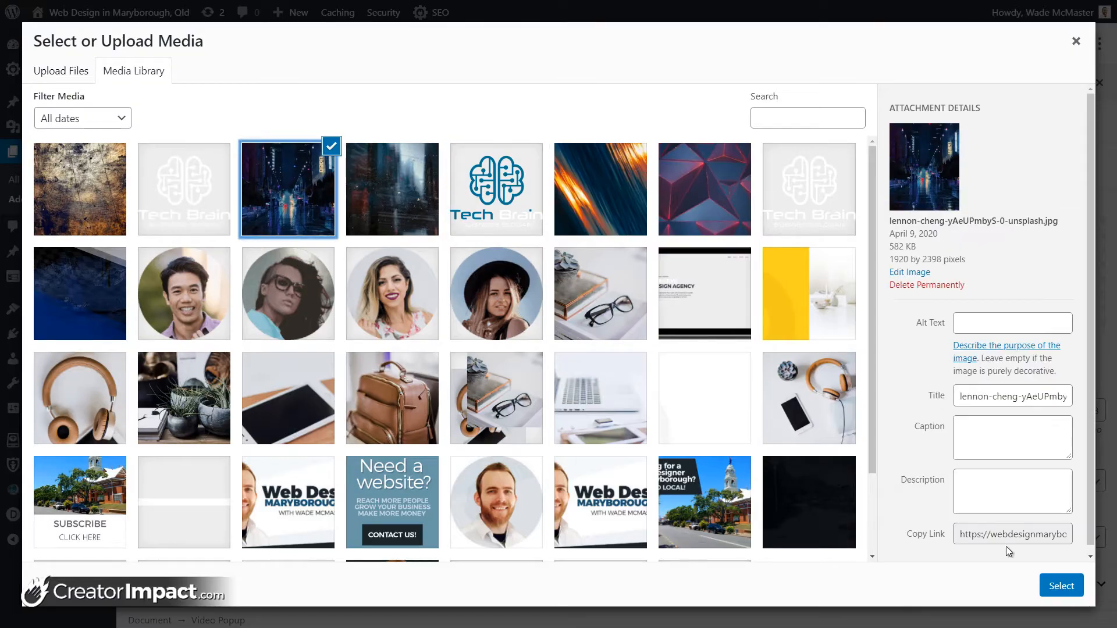
pyautogui.click(1061, 586)
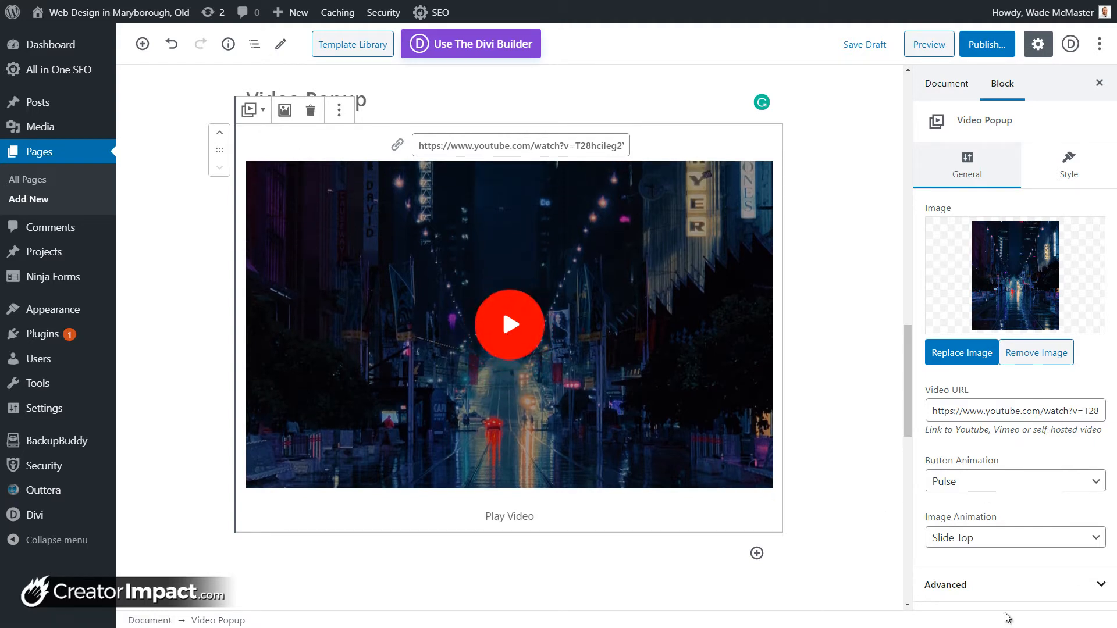
# Step: Expand the advanced block settings and click into the extra CSS class field
pyautogui.click(1007, 587)
pyautogui.scroll(-2, 1020, 542)
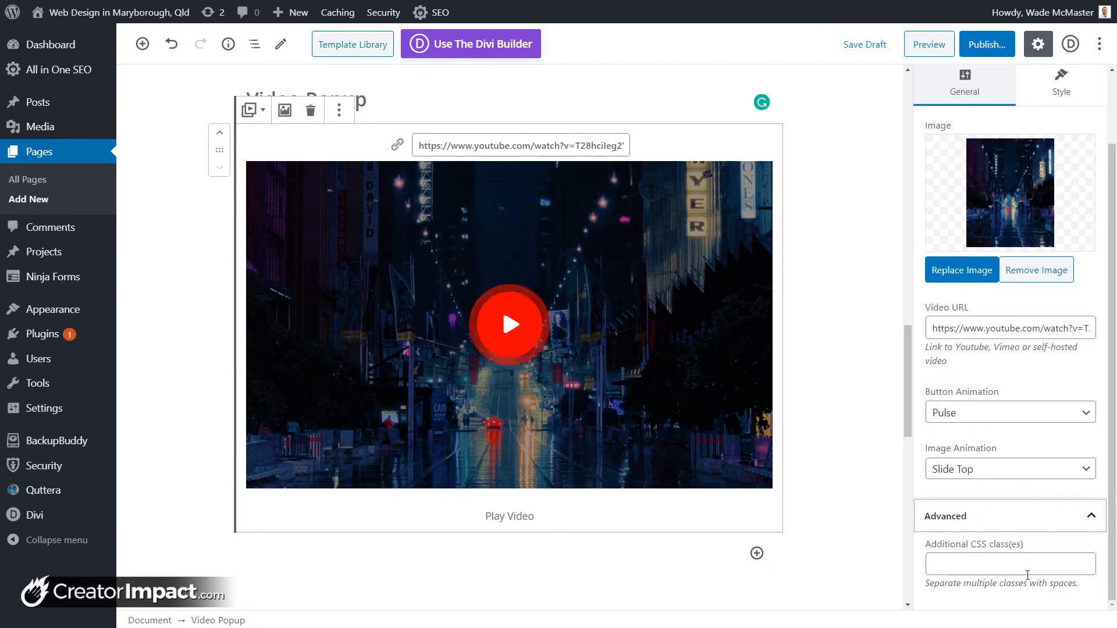
pyautogui.click(1027, 563)
pyautogui.scroll(5, 1025, 407)
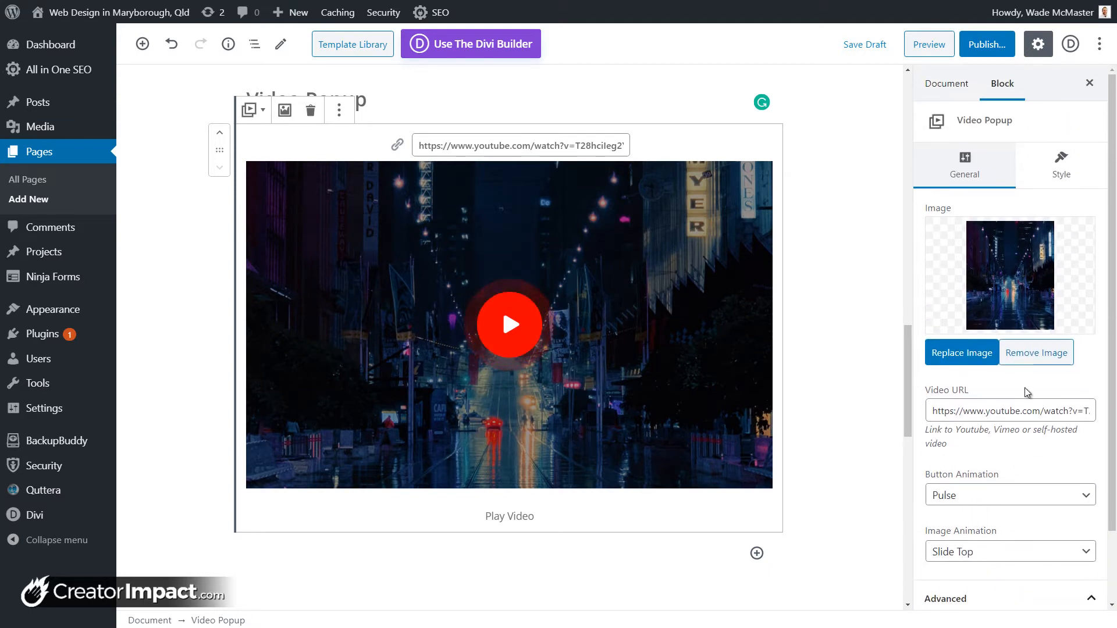
# Step: Try the Border, Outline and Fill play button styles, then select part of the caption
pyautogui.click(1069, 167)
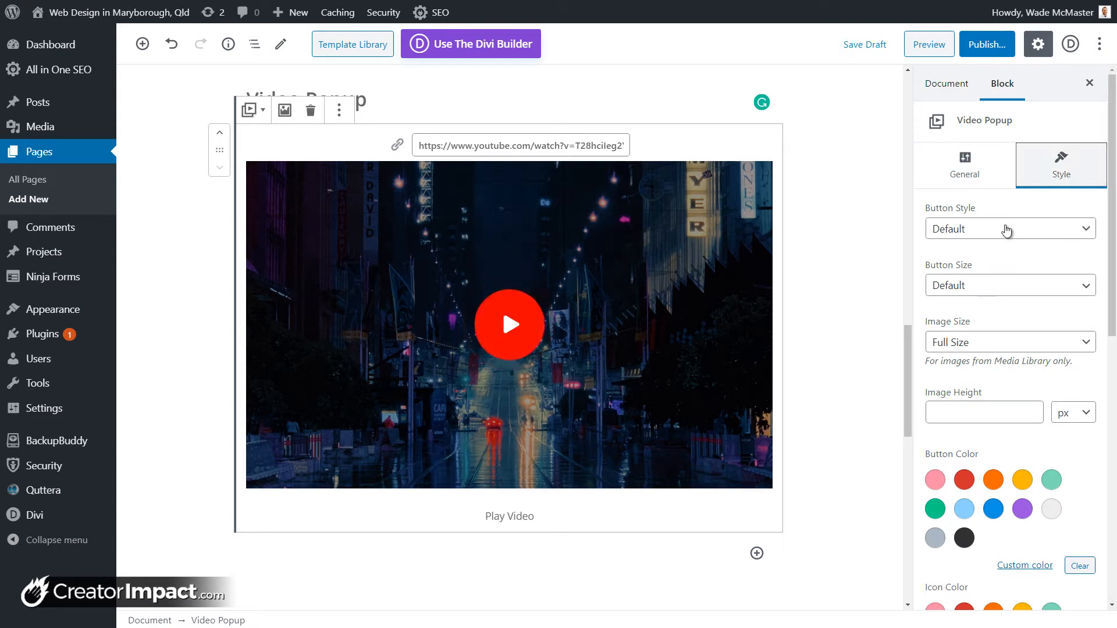
pyautogui.click(1006, 229)
pyautogui.click(1006, 230)
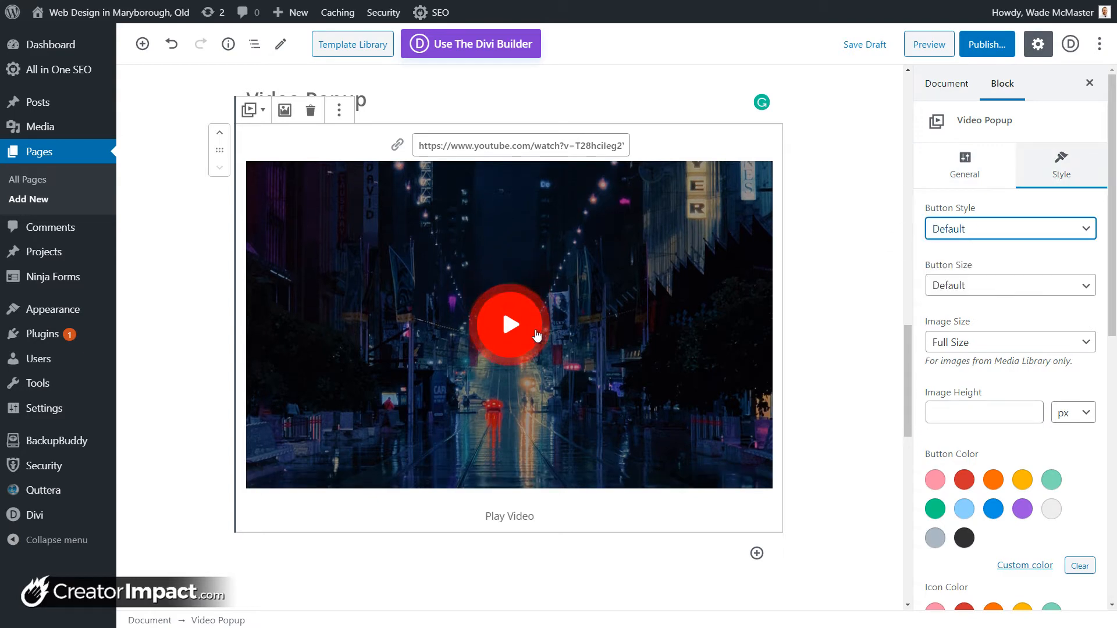
pyautogui.click(968, 234)
pyautogui.click(963, 263)
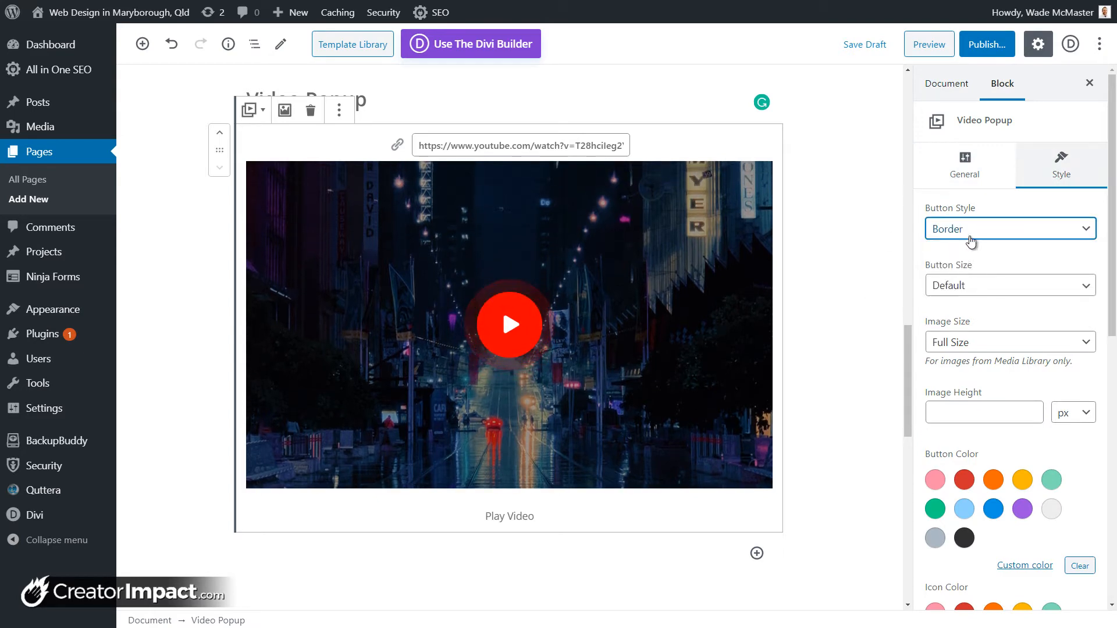
pyautogui.click(967, 236)
pyautogui.click(972, 277)
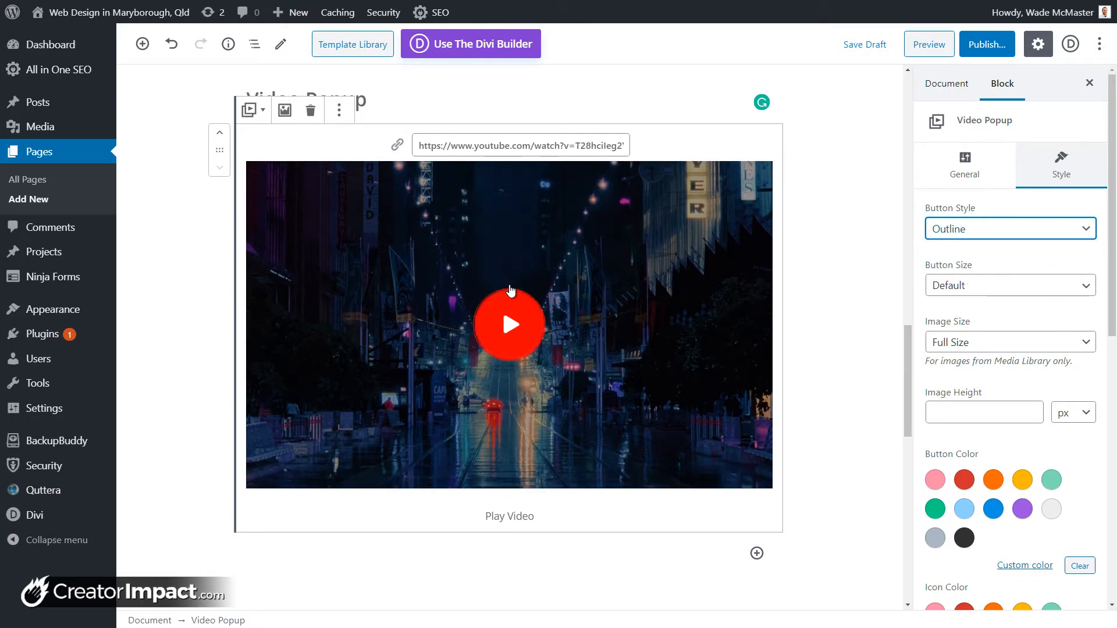
pyautogui.click(977, 231)
pyautogui.click(946, 291)
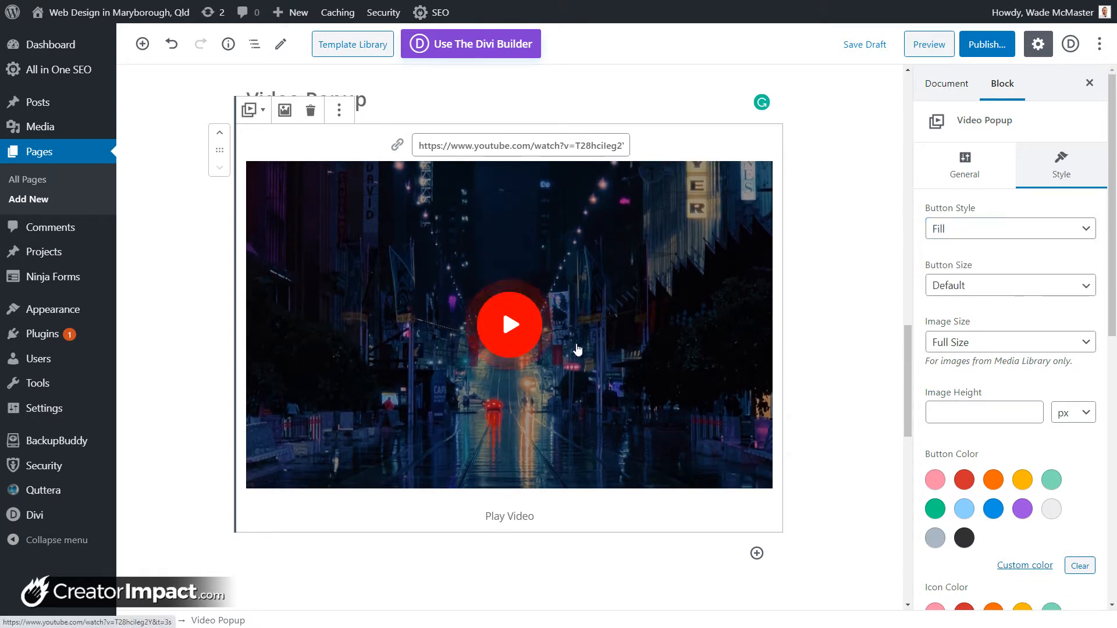
pyautogui.click(533, 515)
pyautogui.moveTo(533, 515)
pyautogui.mouseDown()
pyautogui.moveTo(499, 516)
pyautogui.moveTo(543, 516)
pyautogui.mouseUp()
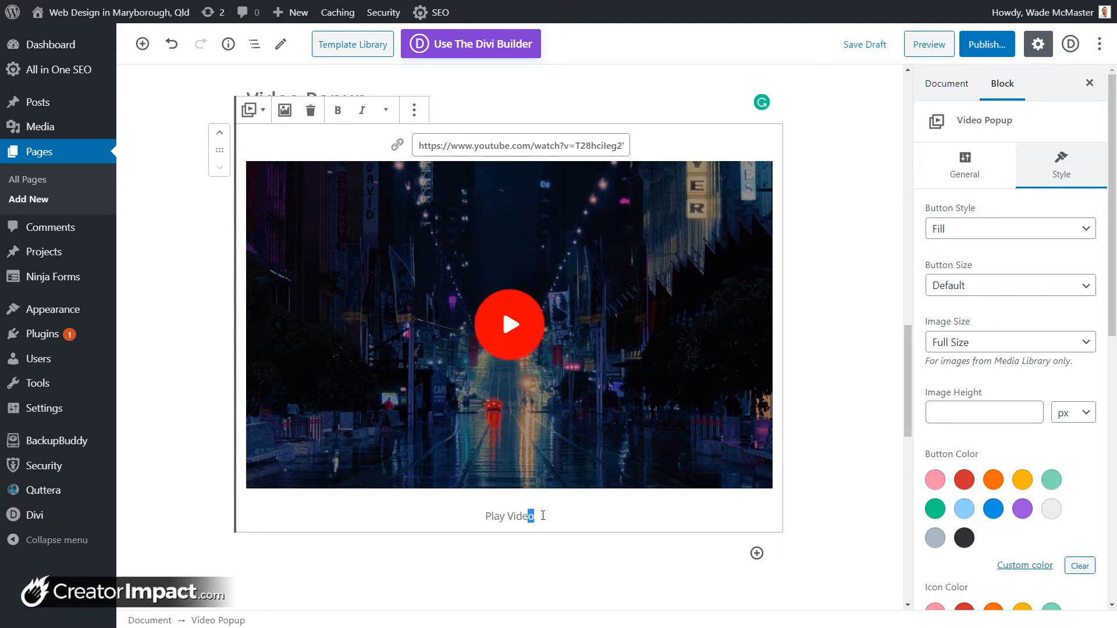
# Step: Remove the popup image and set the play button to Border style
pyautogui.click(963, 166)
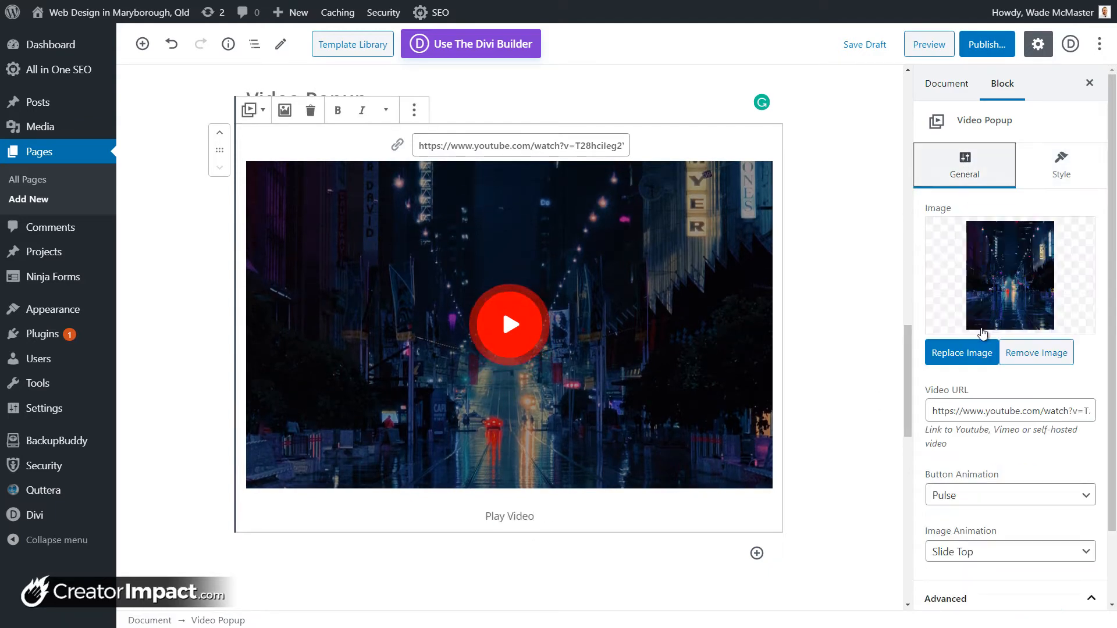
pyautogui.click(1048, 355)
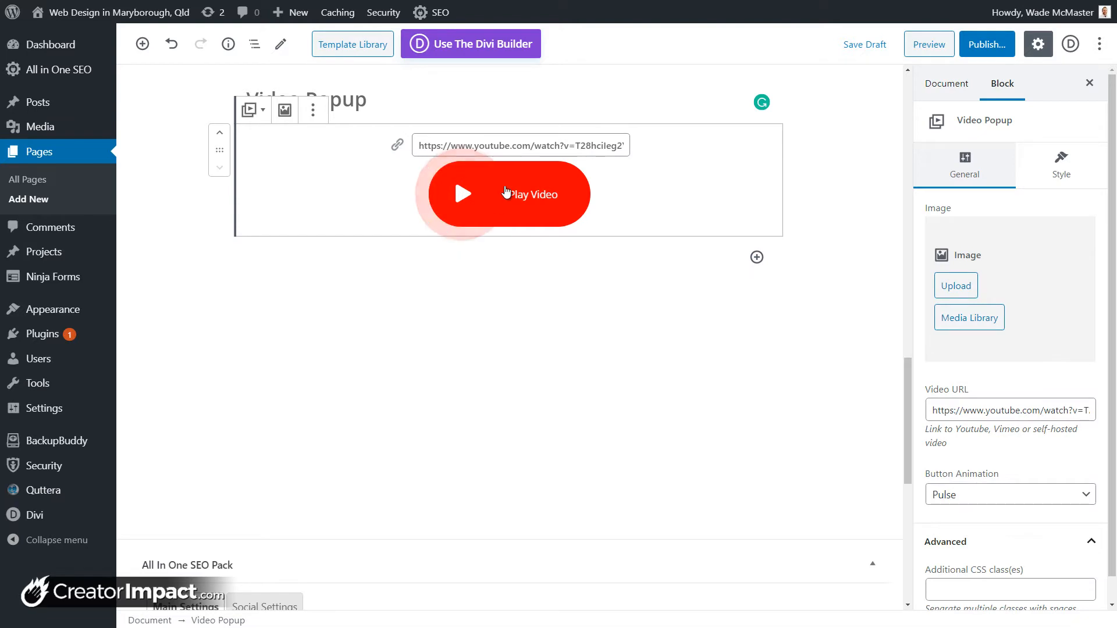
pyautogui.click(1059, 169)
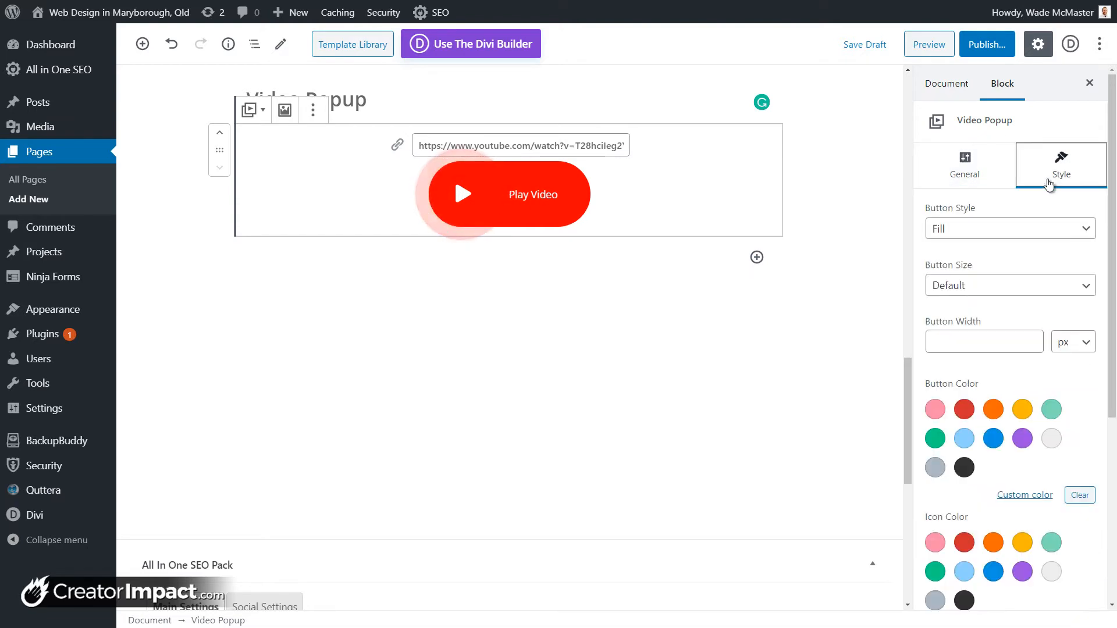
pyautogui.click(975, 232)
pyautogui.click(976, 260)
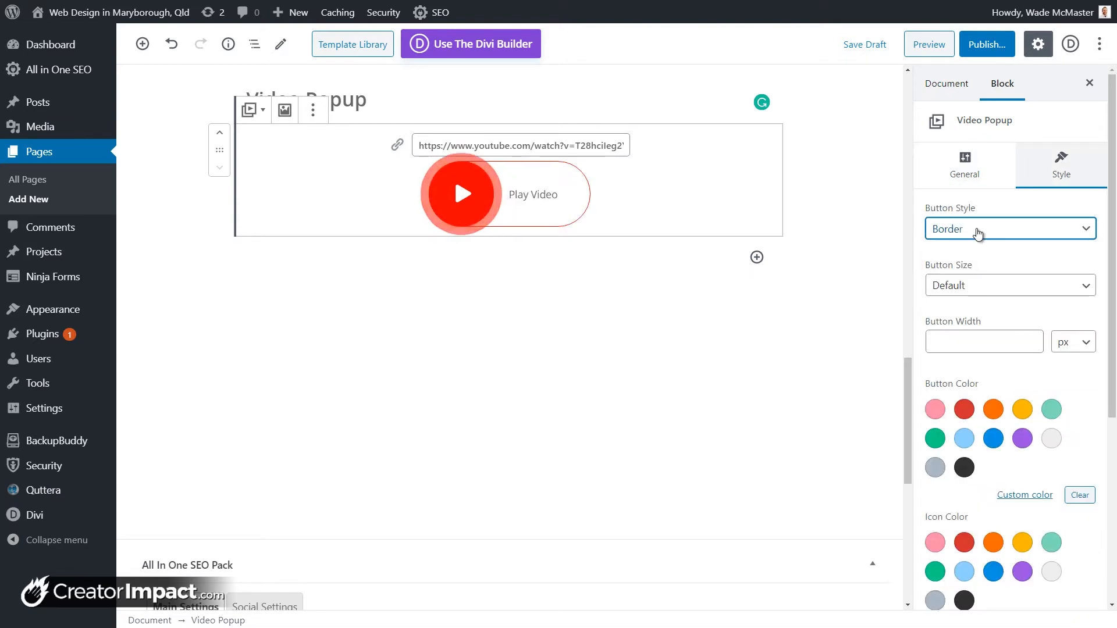
pyautogui.click(1075, 345)
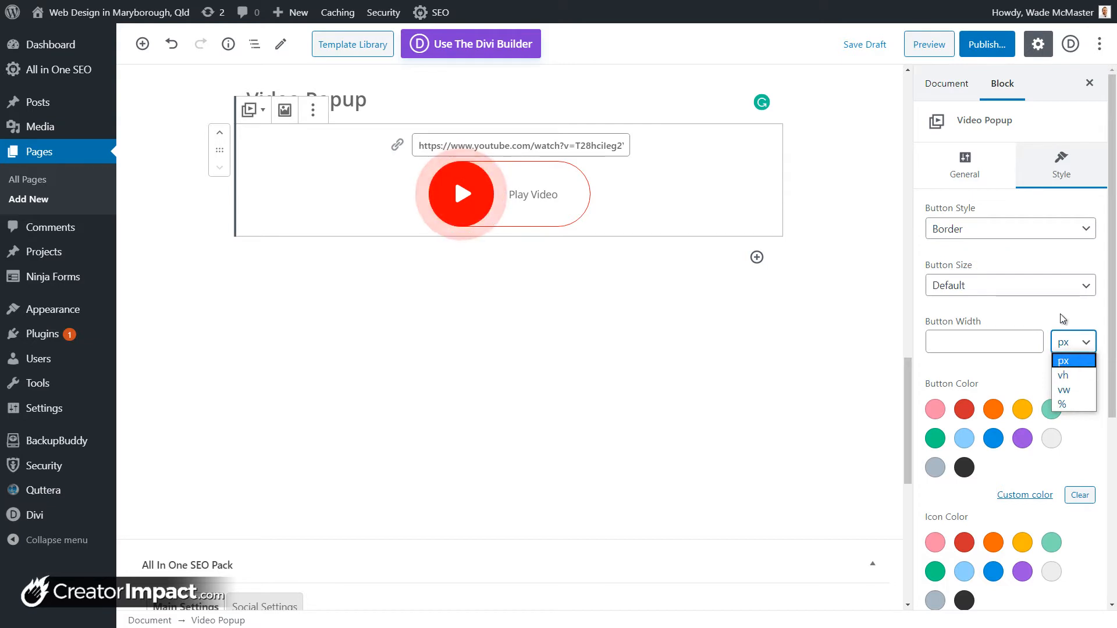
pyautogui.click(1059, 321)
# Step: Cycle through the button styles and settle on Outline
pyautogui.click(989, 228)
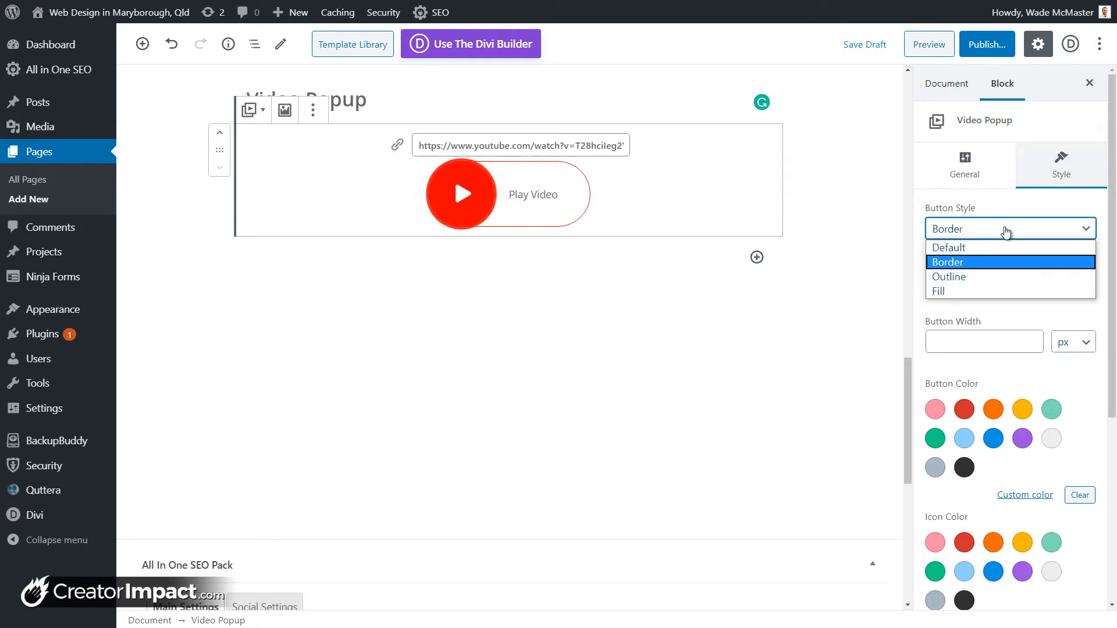
pyautogui.click(989, 275)
pyautogui.click(987, 233)
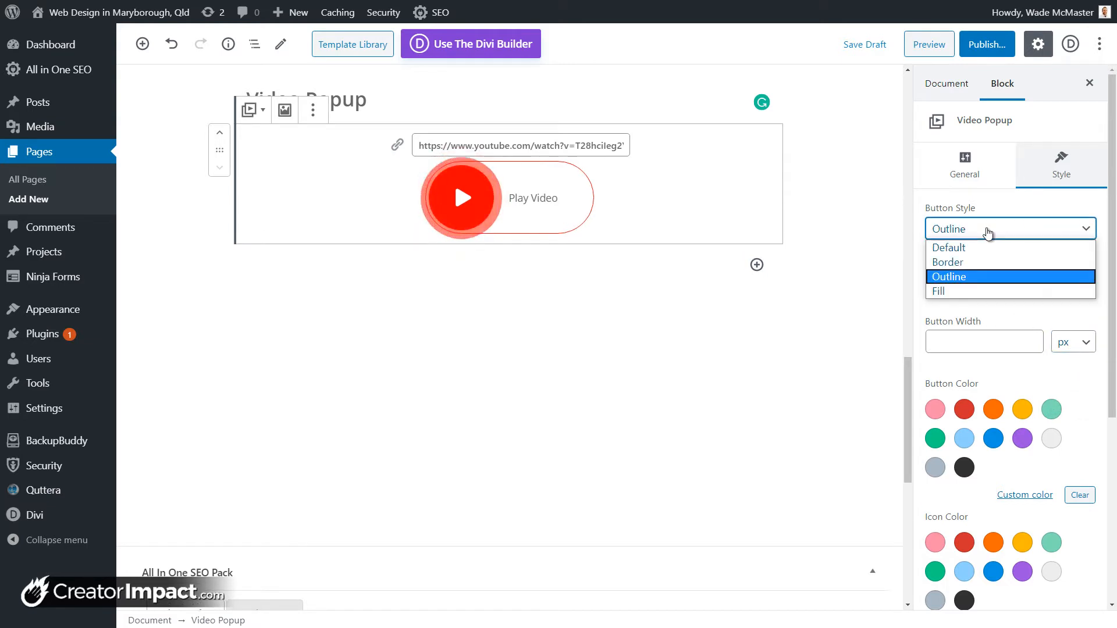
pyautogui.click(984, 359)
pyautogui.click(981, 233)
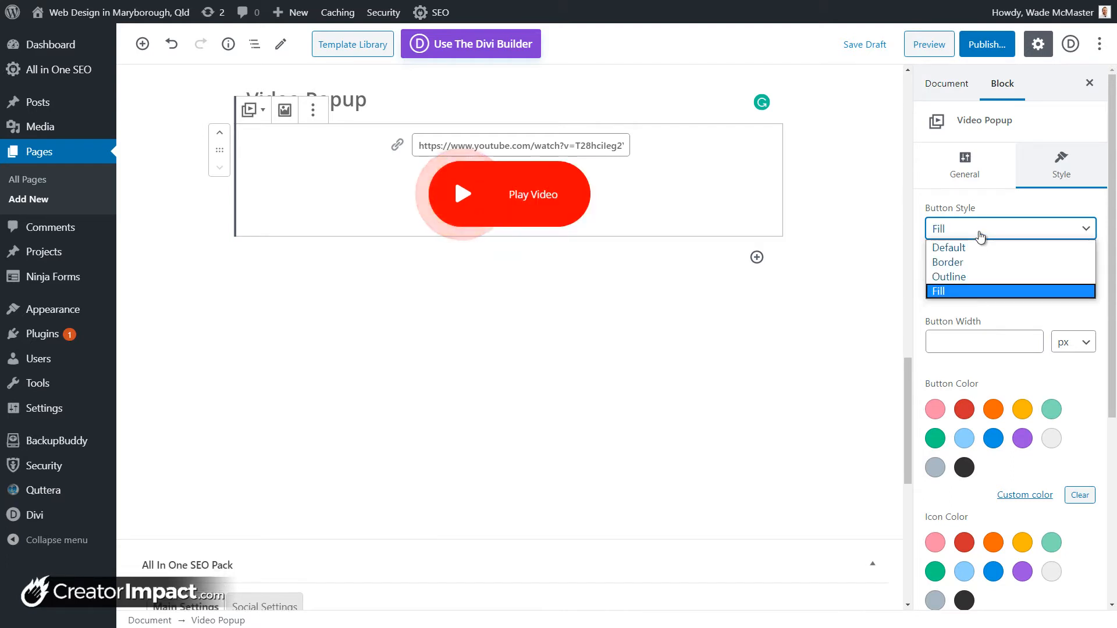
pyautogui.click(974, 269)
pyautogui.click(973, 232)
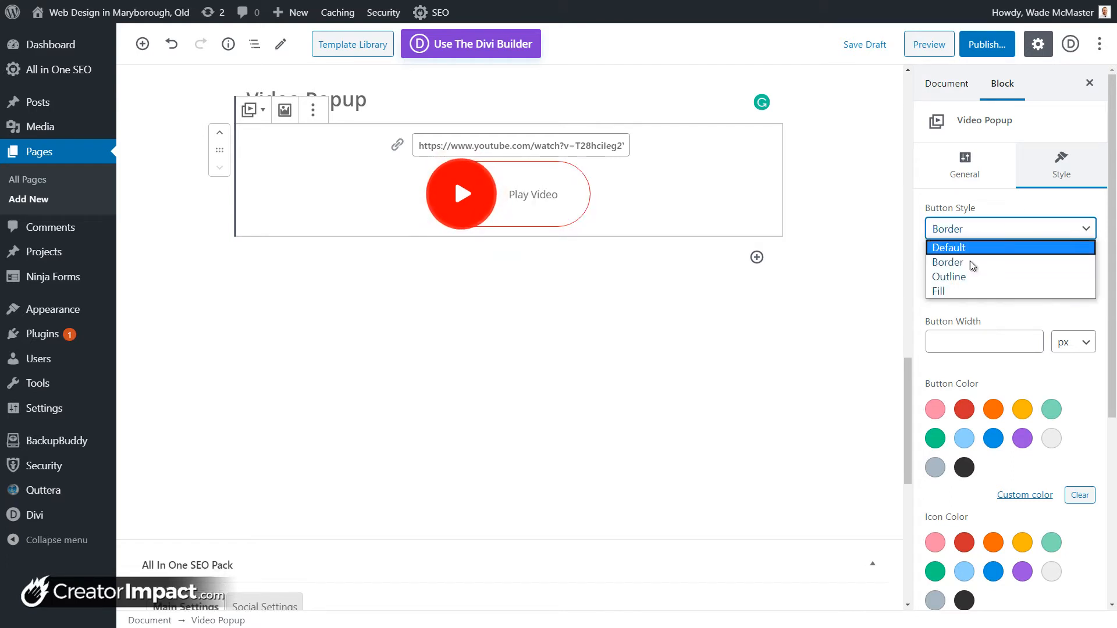
pyautogui.click(973, 275)
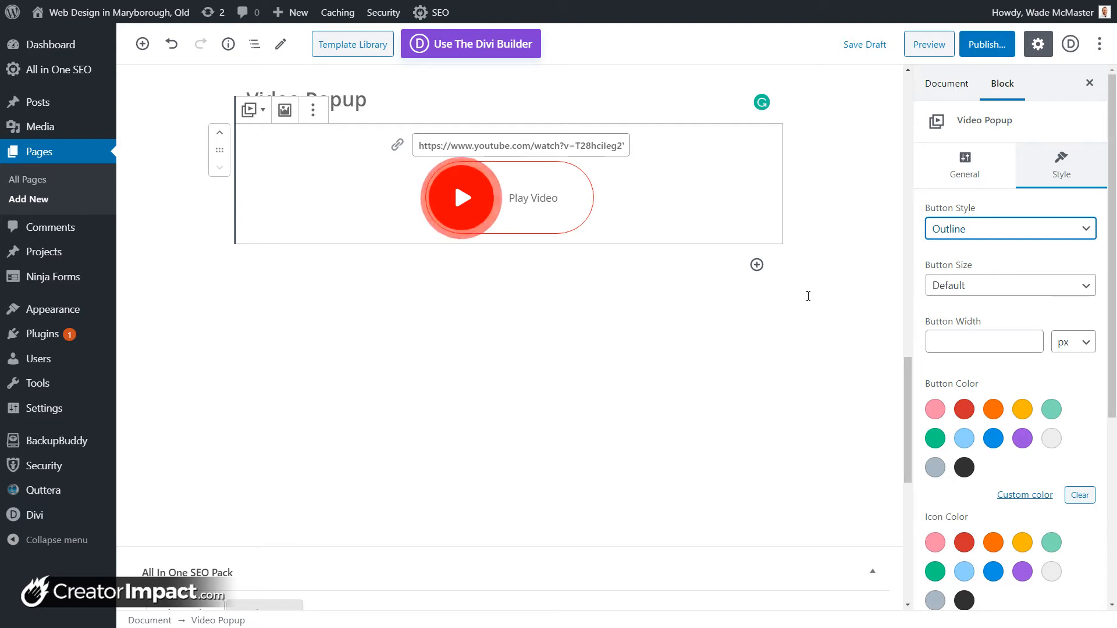
# Step: Set the button colour purple, the icon colour white and the title colour dark
pyautogui.scroll(-2, 873, 292)
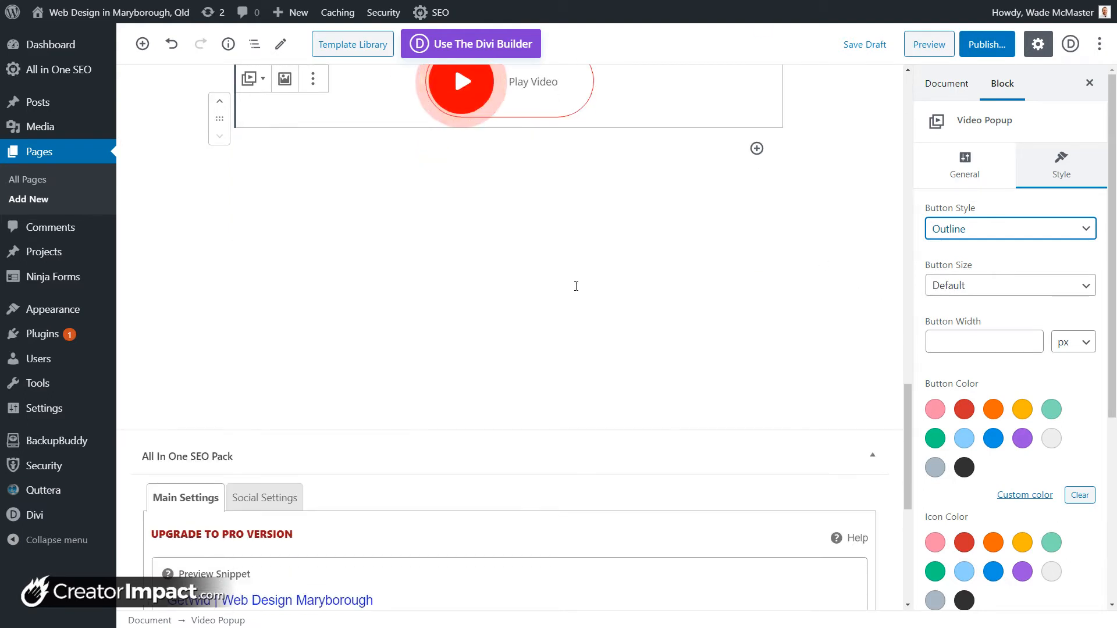
pyautogui.scroll(3, 574, 285)
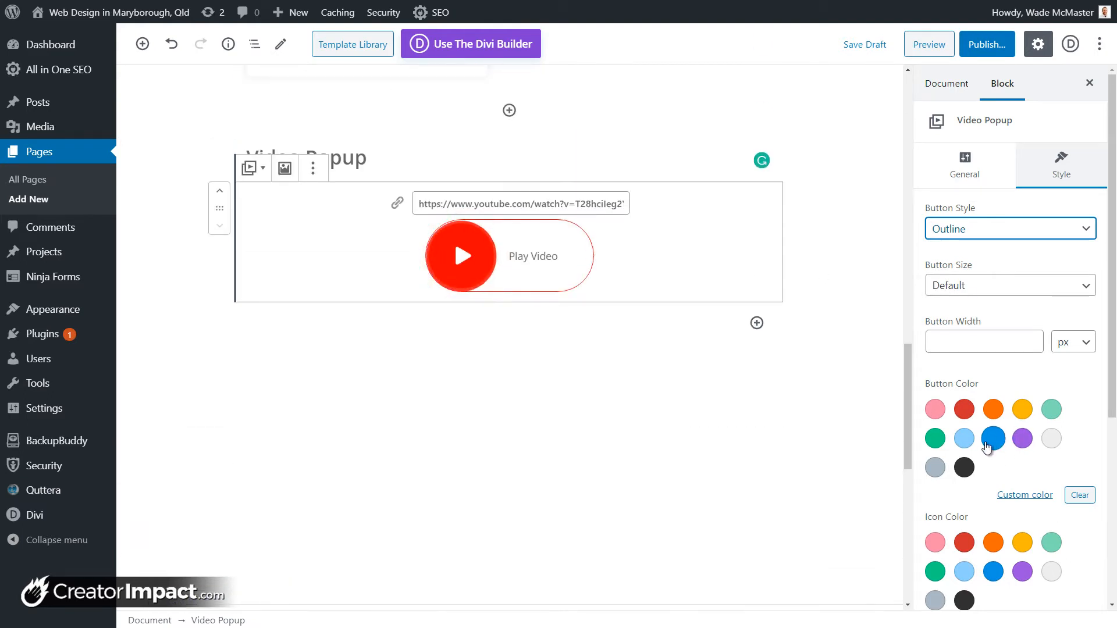
pyautogui.click(964, 409)
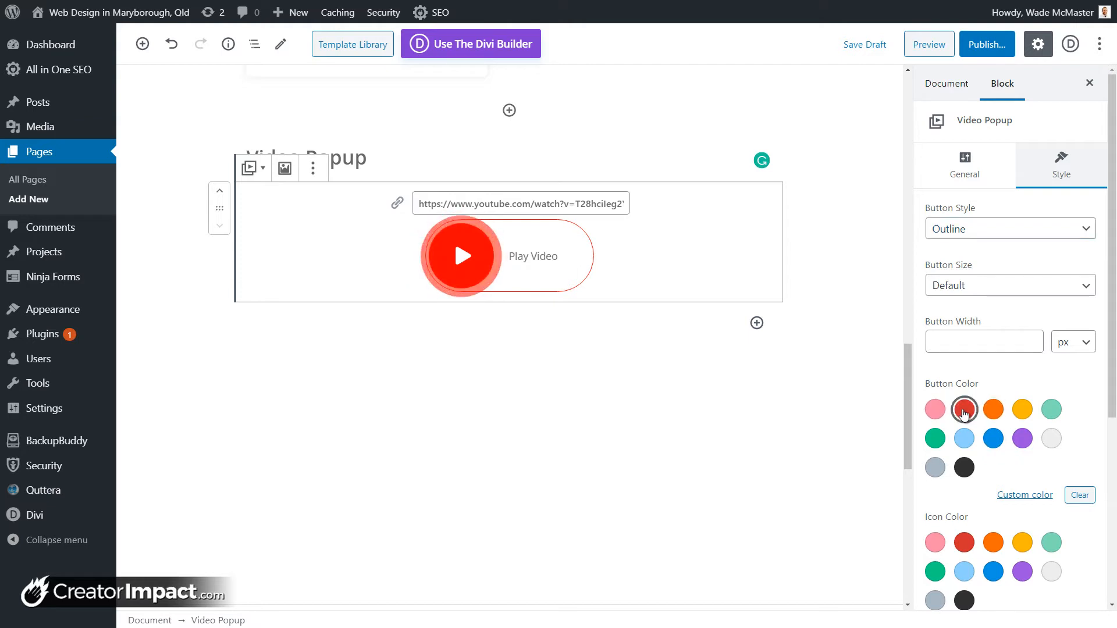
pyautogui.click(1023, 438)
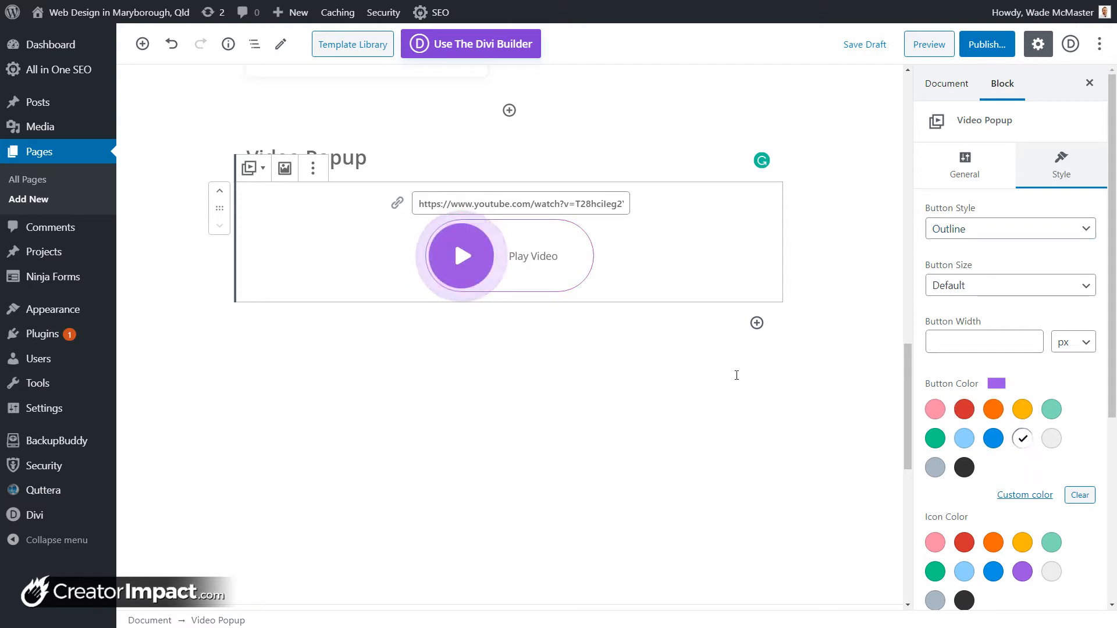
pyautogui.scroll(-3, 986, 479)
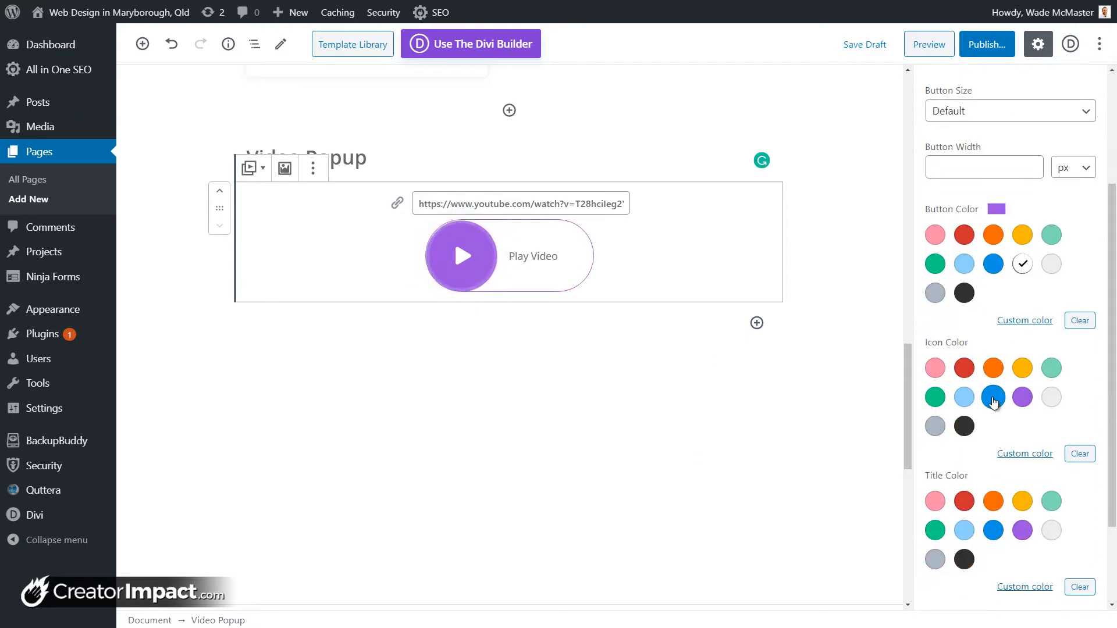
pyautogui.click(1013, 372)
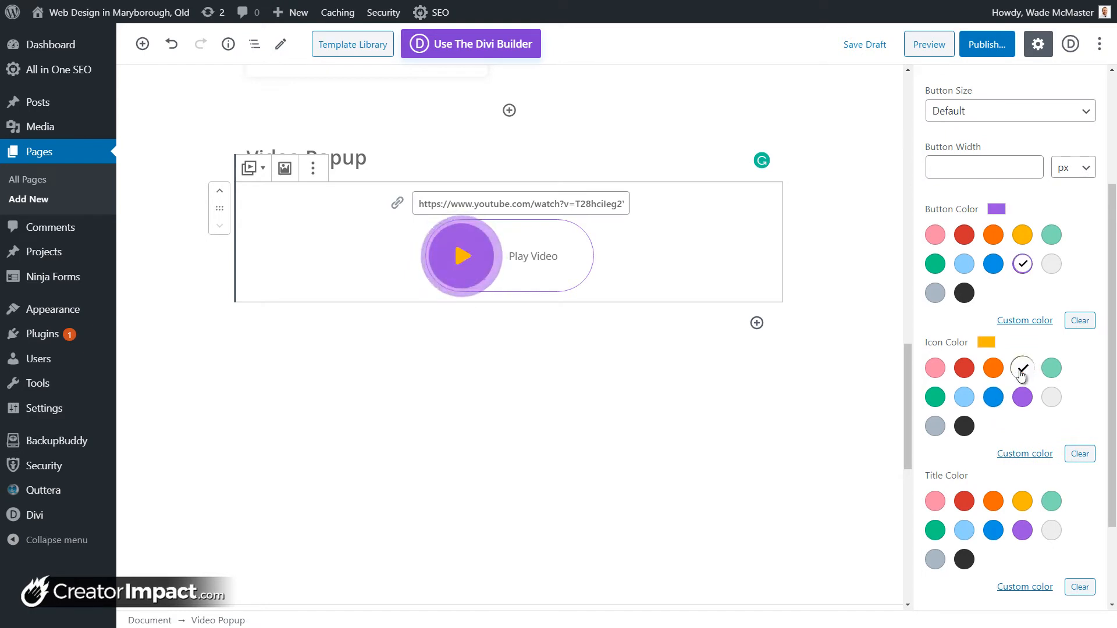
pyautogui.click(1053, 399)
pyautogui.scroll(-2, 1050, 402)
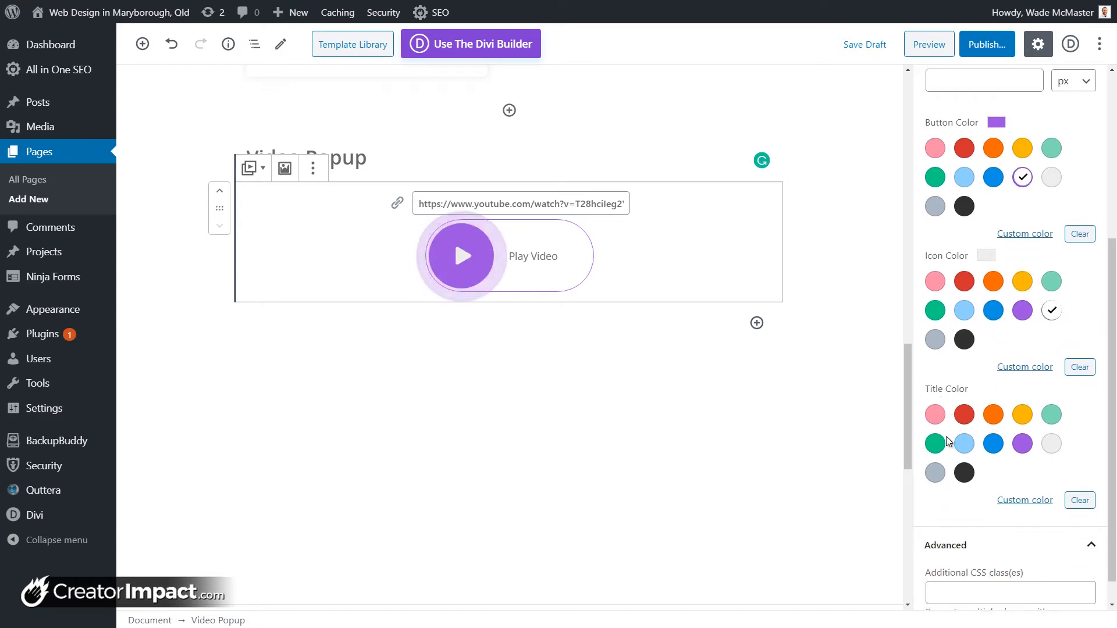
pyautogui.click(994, 416)
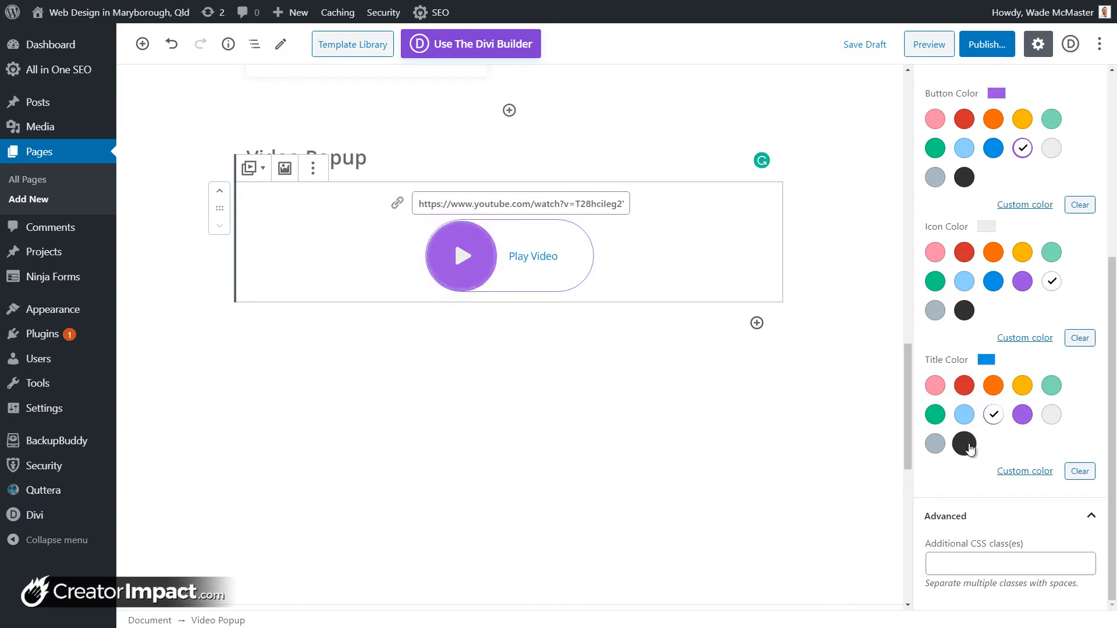
pyautogui.click(965, 444)
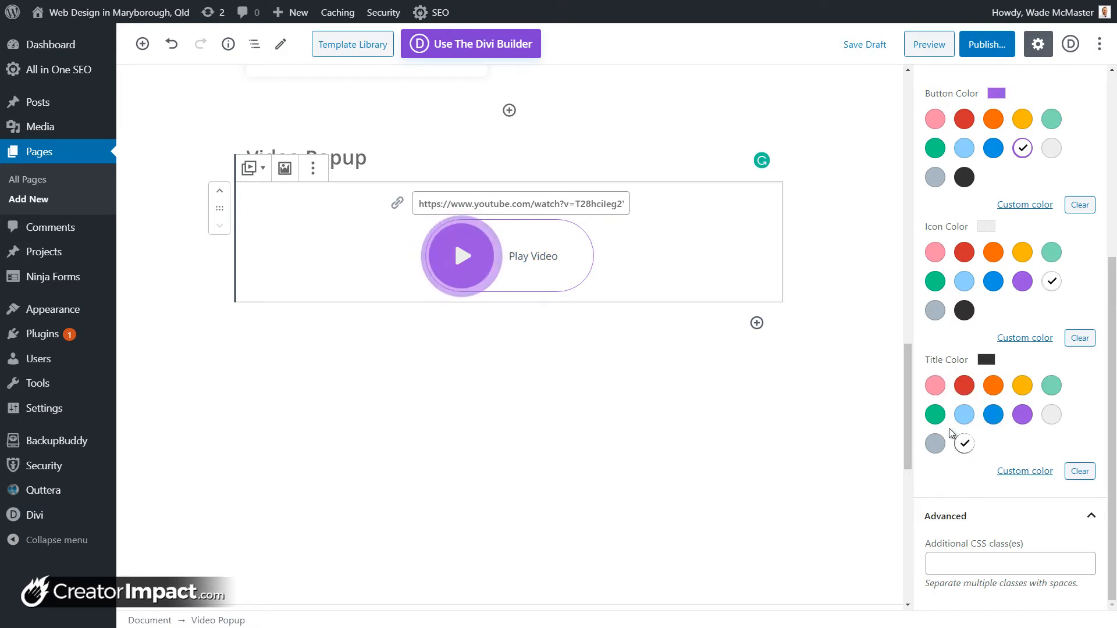
pyautogui.scroll(5, 1014, 479)
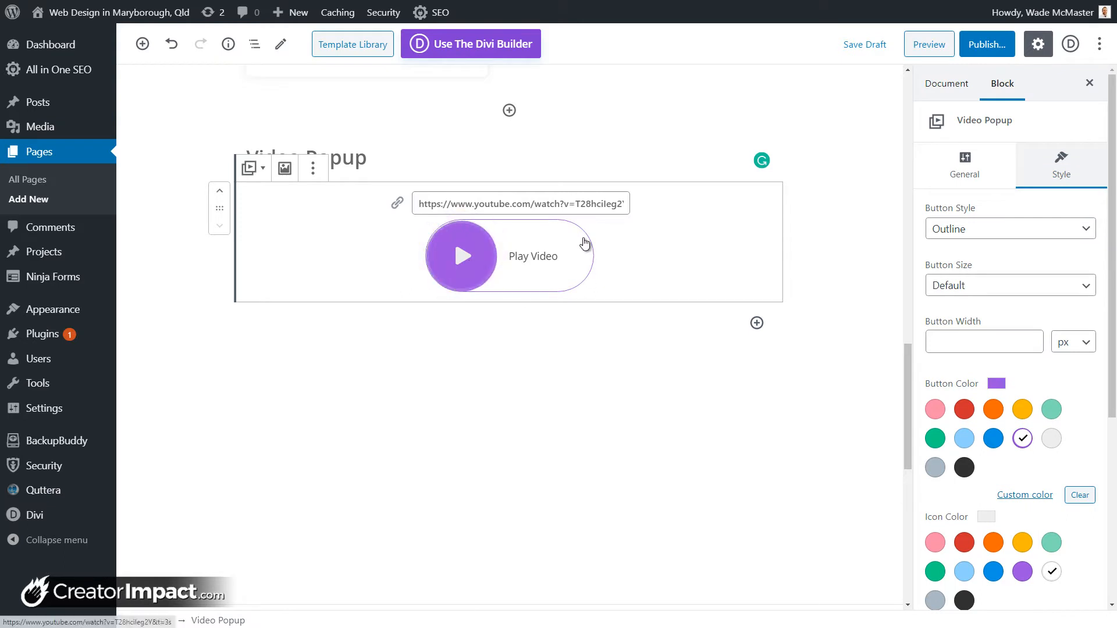
pyautogui.scroll(-2, 991, 288)
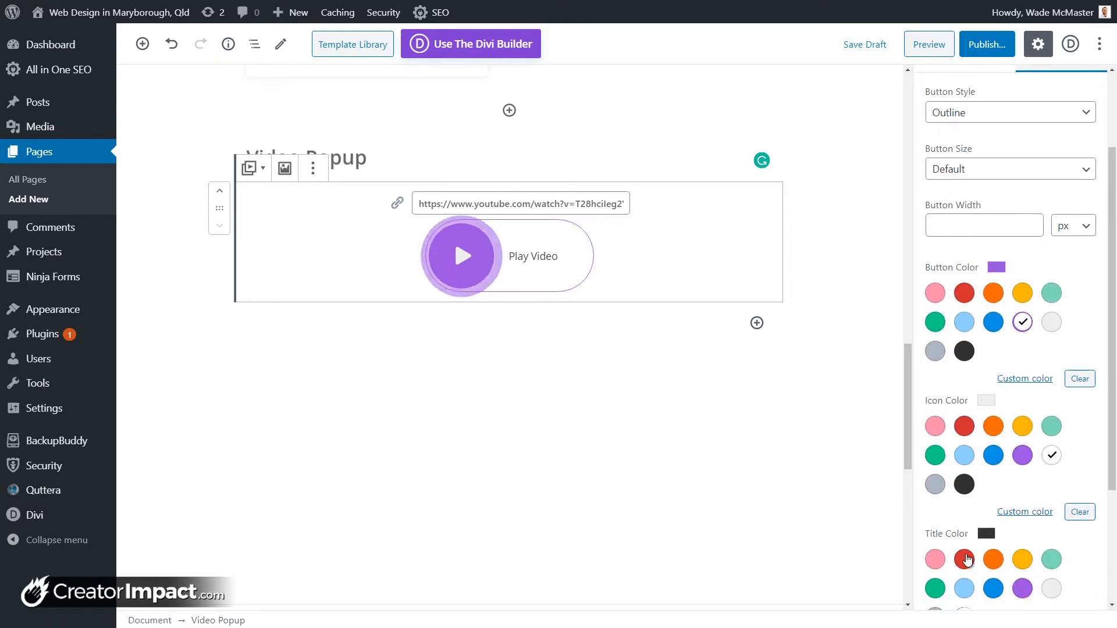
pyautogui.scroll(2, 969, 521)
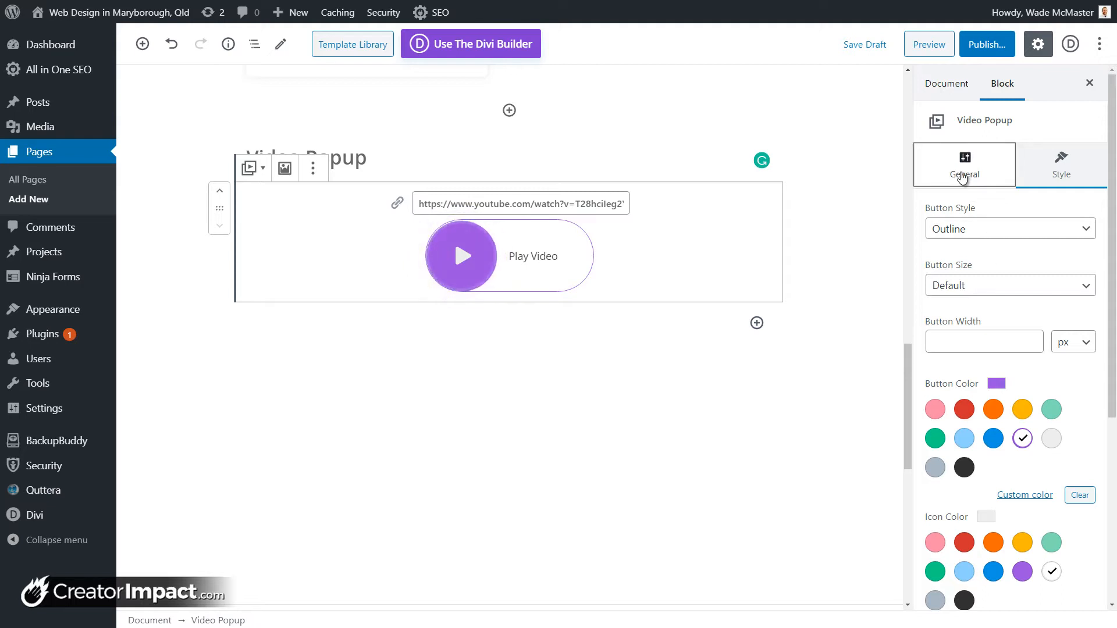
# Step: Restore the rainy city-street photo as the popup image and save the page draft
pyautogui.click(937, 179)
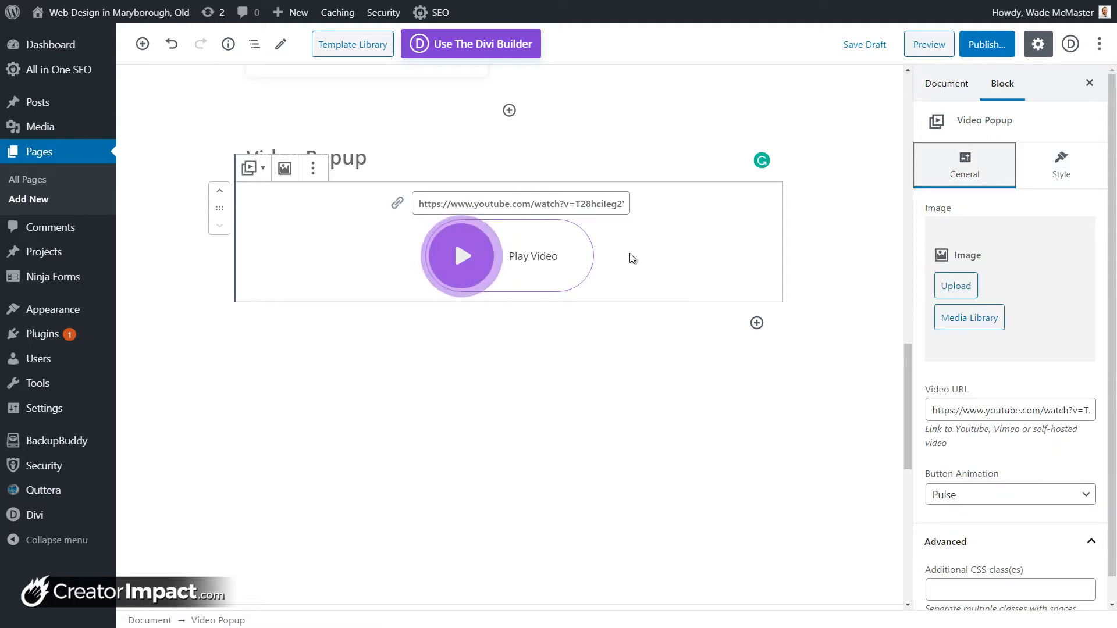
pyautogui.click(977, 317)
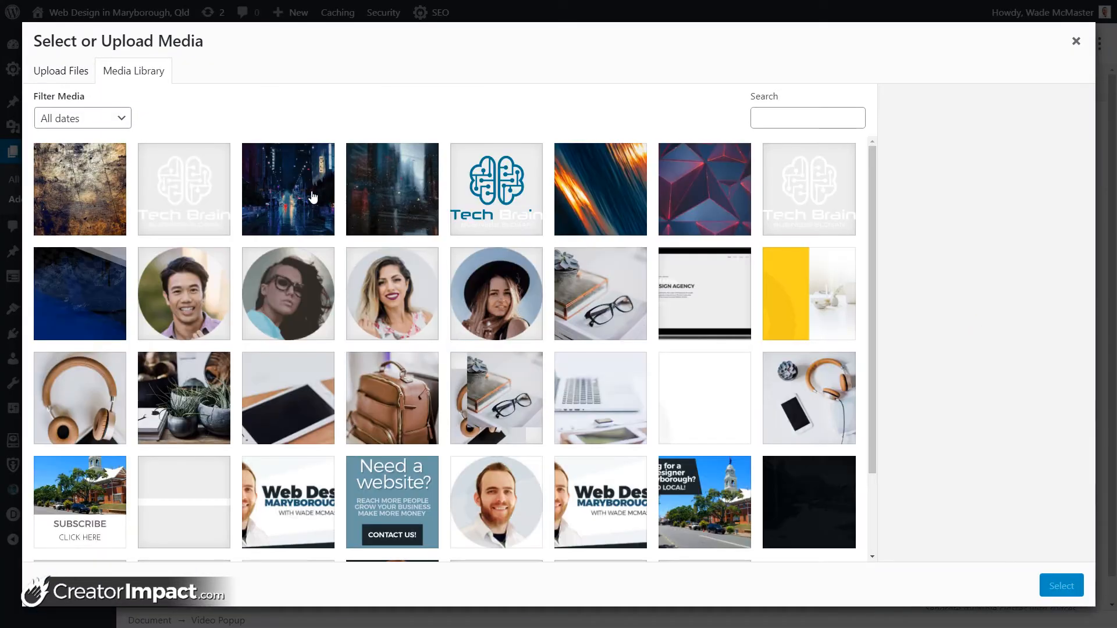
pyautogui.click(313, 198)
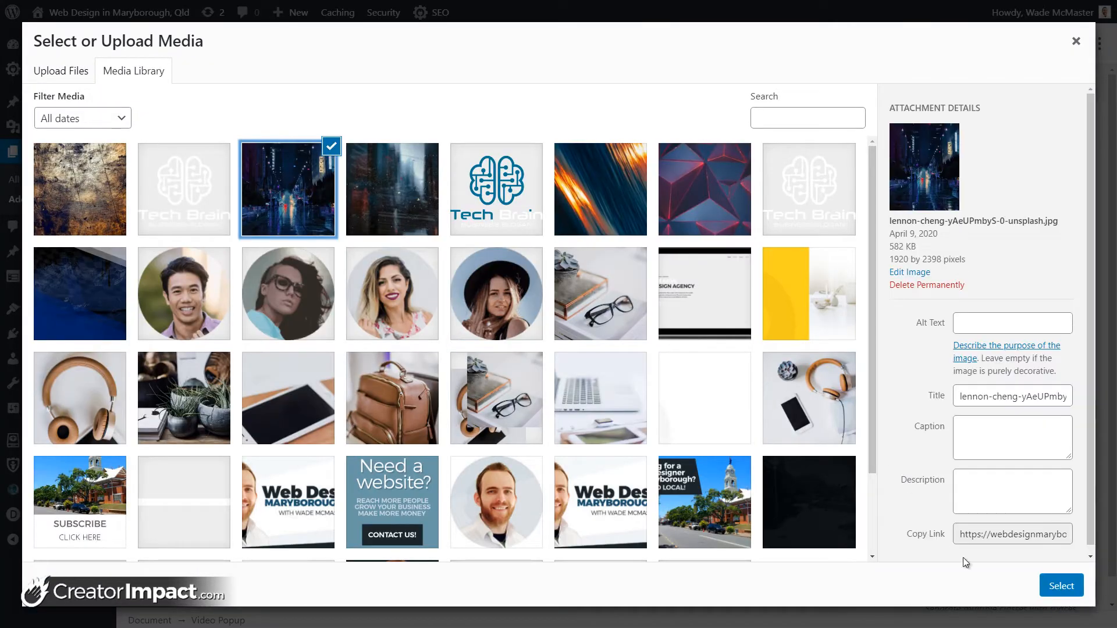
pyautogui.click(1062, 586)
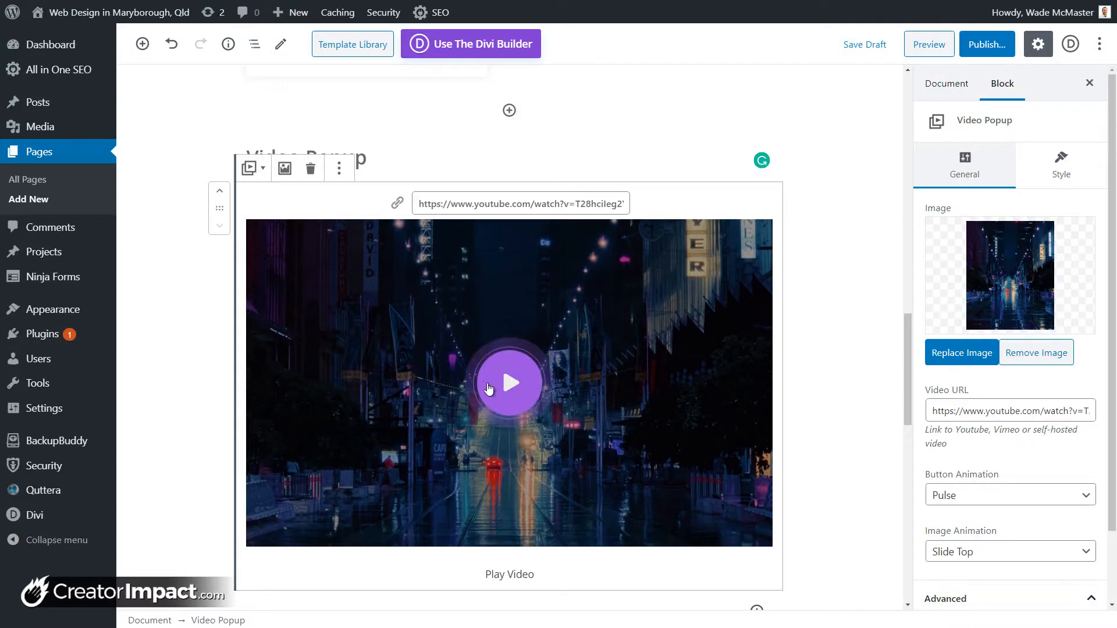
pyautogui.click(876, 46)
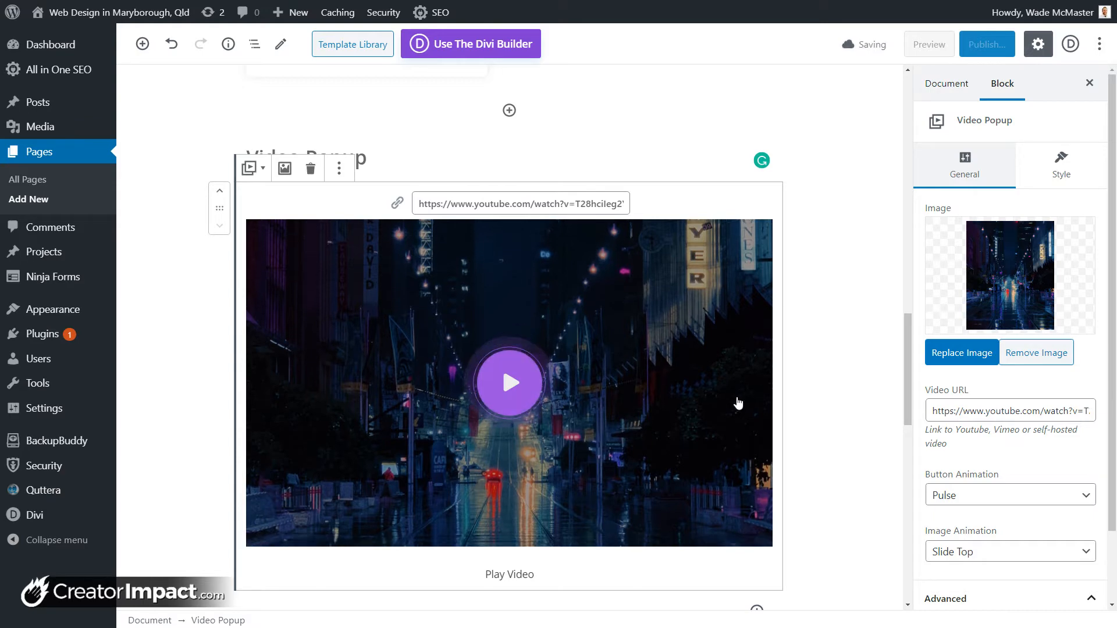
pyautogui.moveTo(906, 335); pyautogui.dragTo(858, 105)
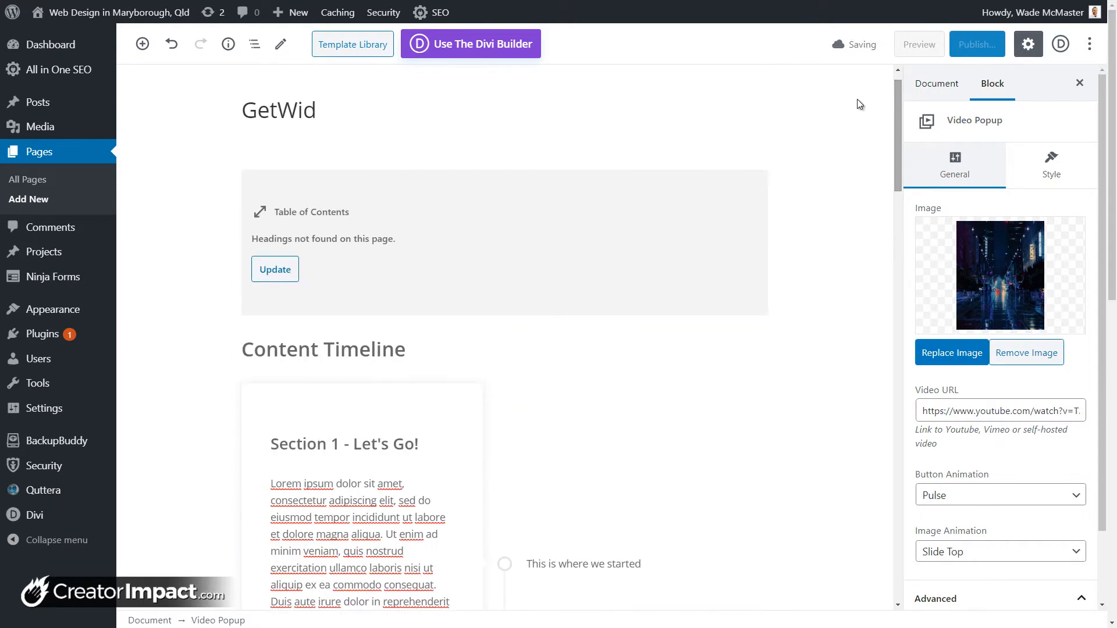
# Step: Update the table of contents, leave its list style on Default, and preview the page
pyautogui.click(265, 277)
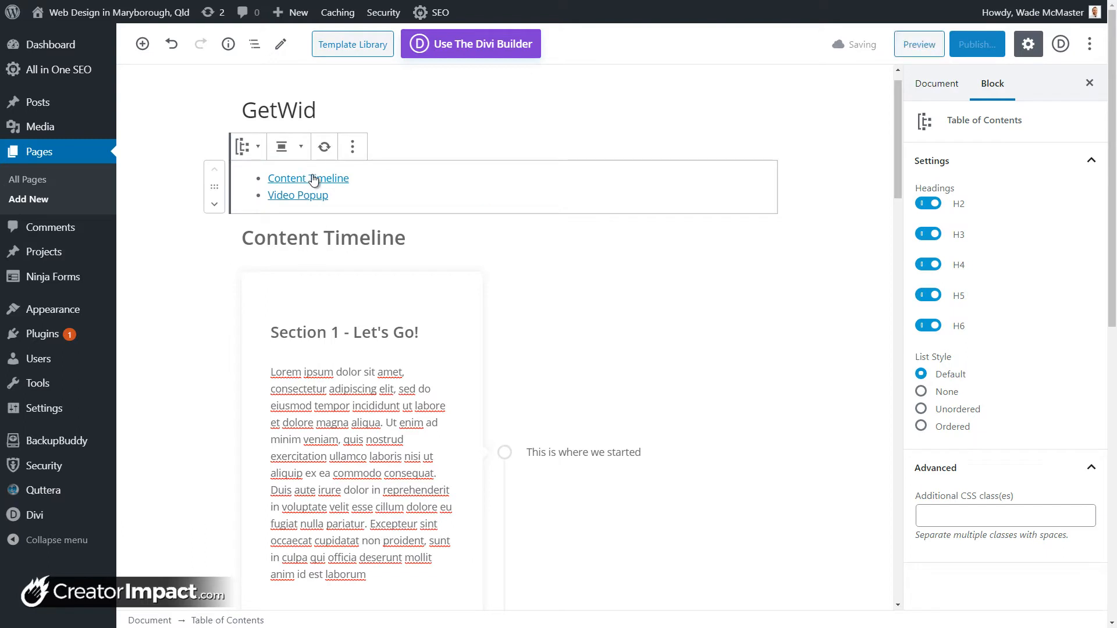
pyautogui.click(922, 392)
pyautogui.click(922, 409)
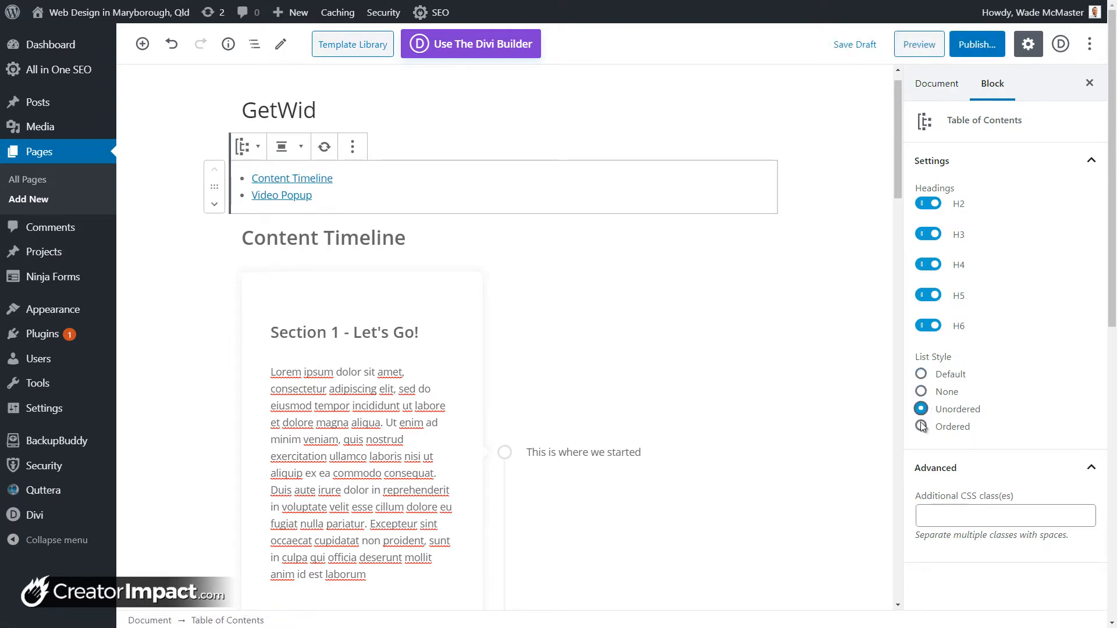
pyautogui.click(922, 426)
pyautogui.click(921, 409)
pyautogui.click(922, 392)
pyautogui.click(922, 376)
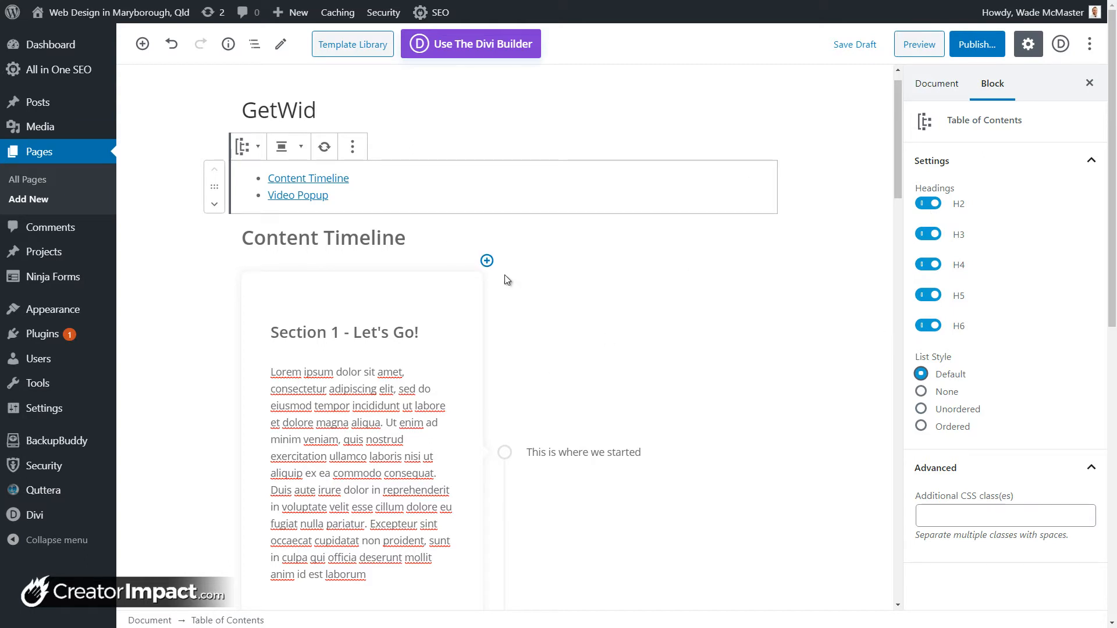
pyautogui.scroll(-1, 502, 289)
pyautogui.scroll(2, 740, 283)
pyautogui.click(915, 52)
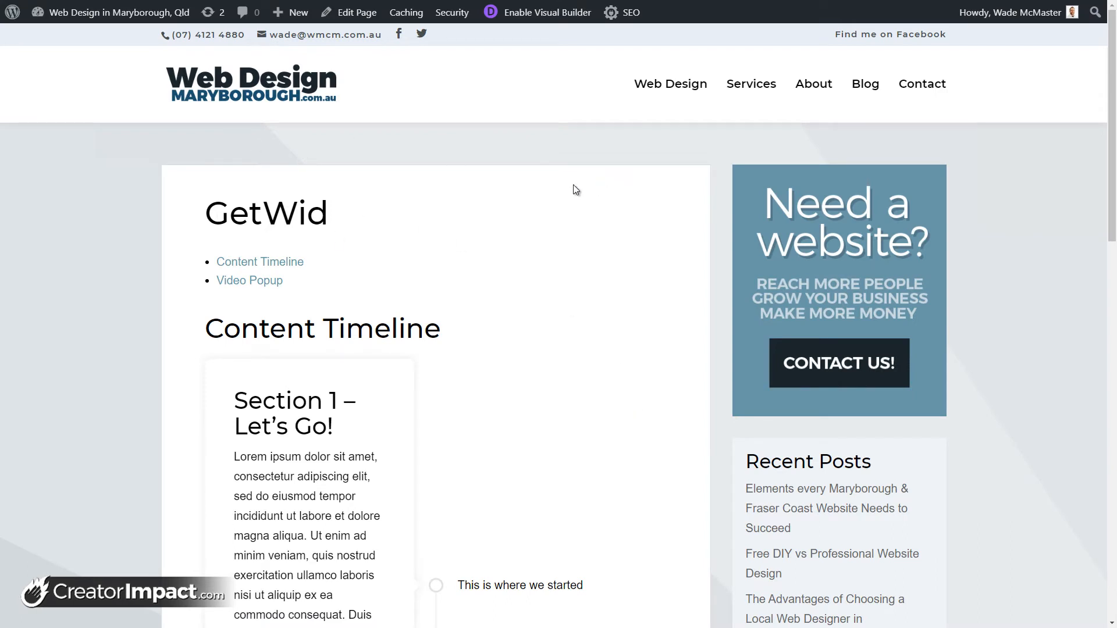
# Step: Test the Content Timeline and Video Popup contents links, then return to the top
pyautogui.click(283, 262)
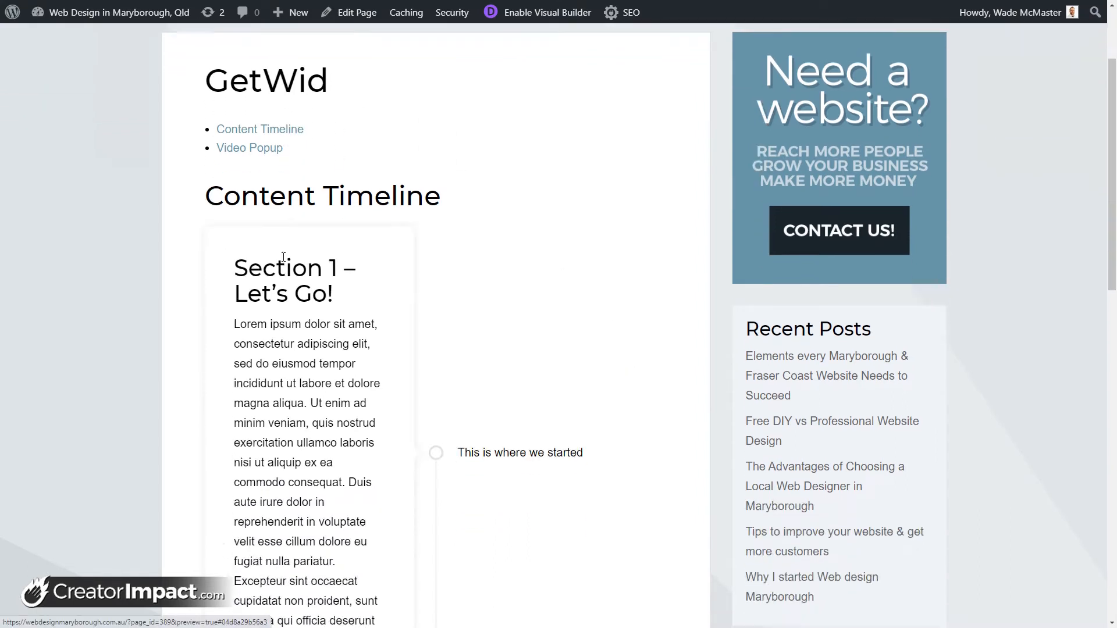
pyautogui.scroll(5, 285, 259)
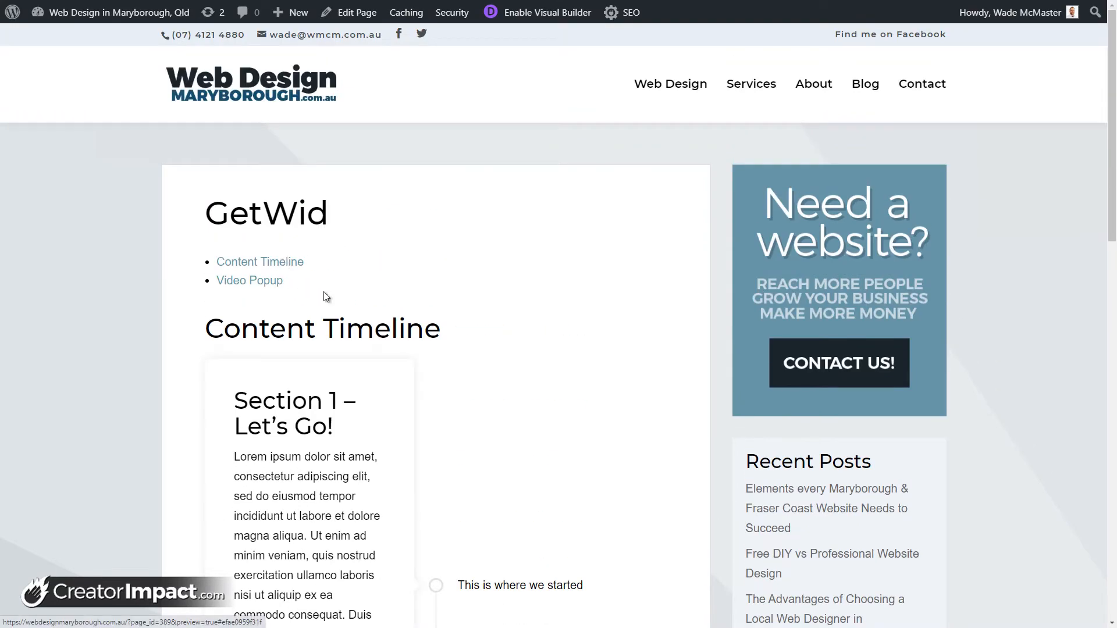
pyautogui.click(261, 282)
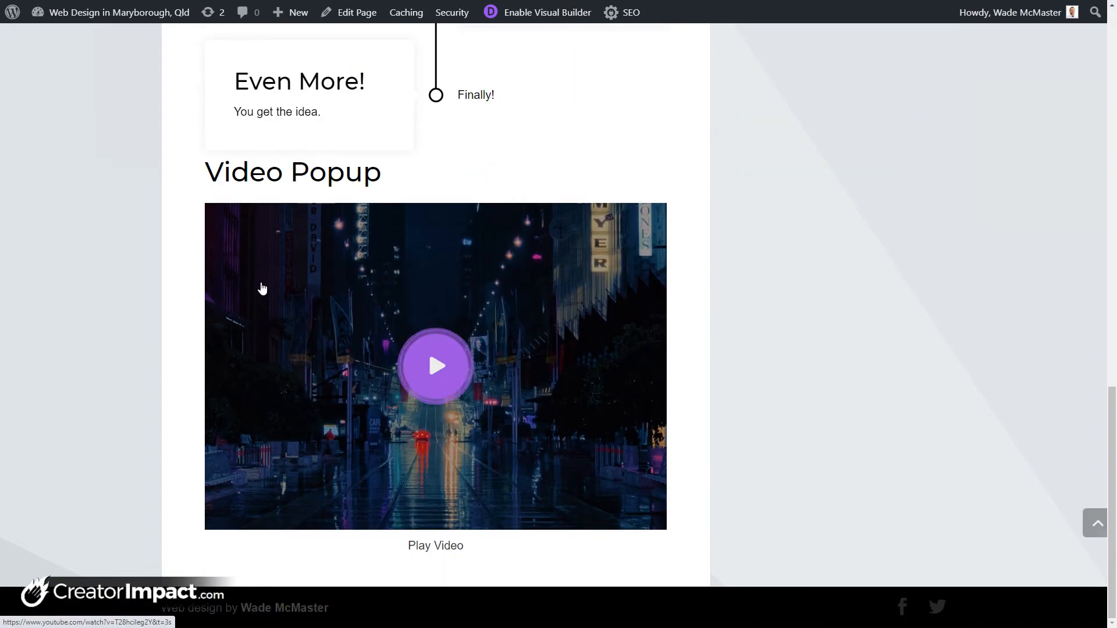
pyautogui.click(1093, 522)
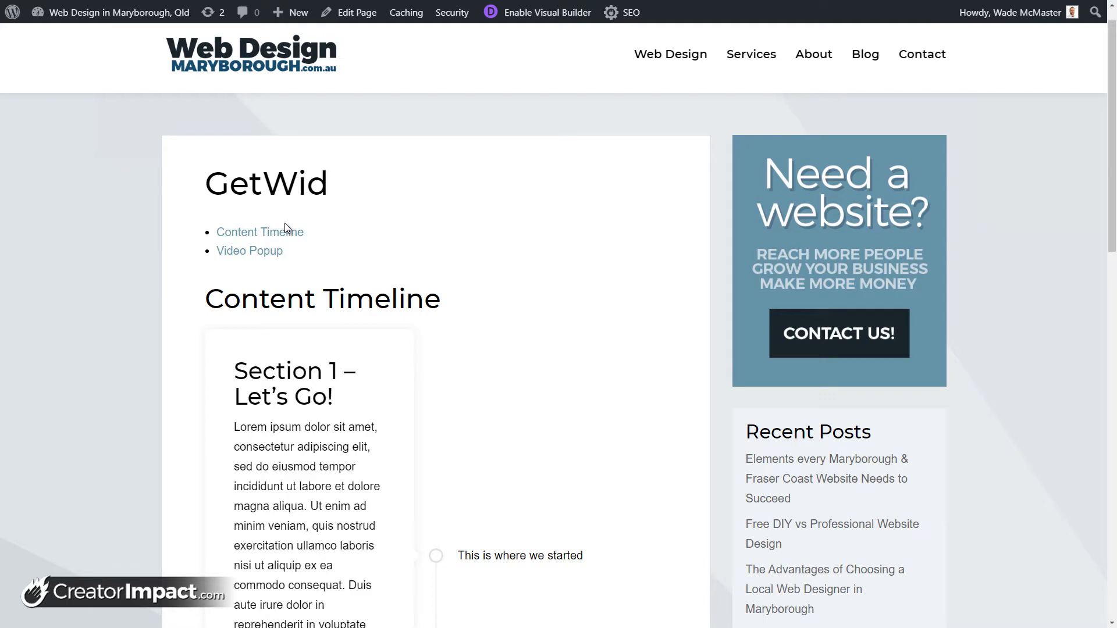
# Step: Open the video popup in the preview, start the YouTube video, and close the lightbox
pyautogui.scroll(-3, 365, 326)
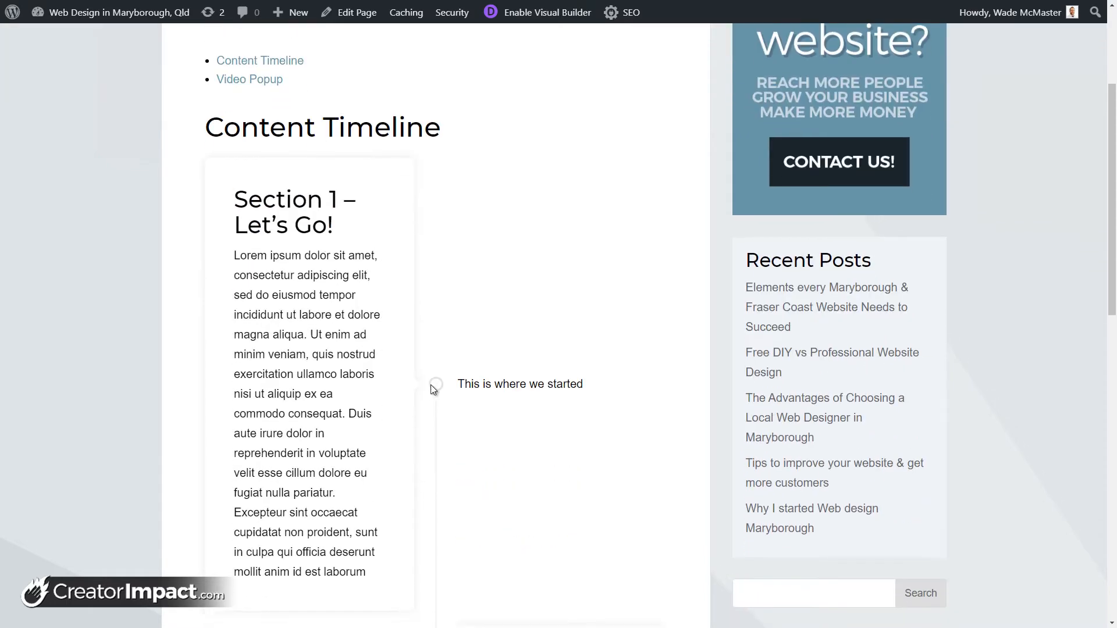
pyautogui.scroll(-3, 434, 389)
pyautogui.scroll(3, 230, 155)
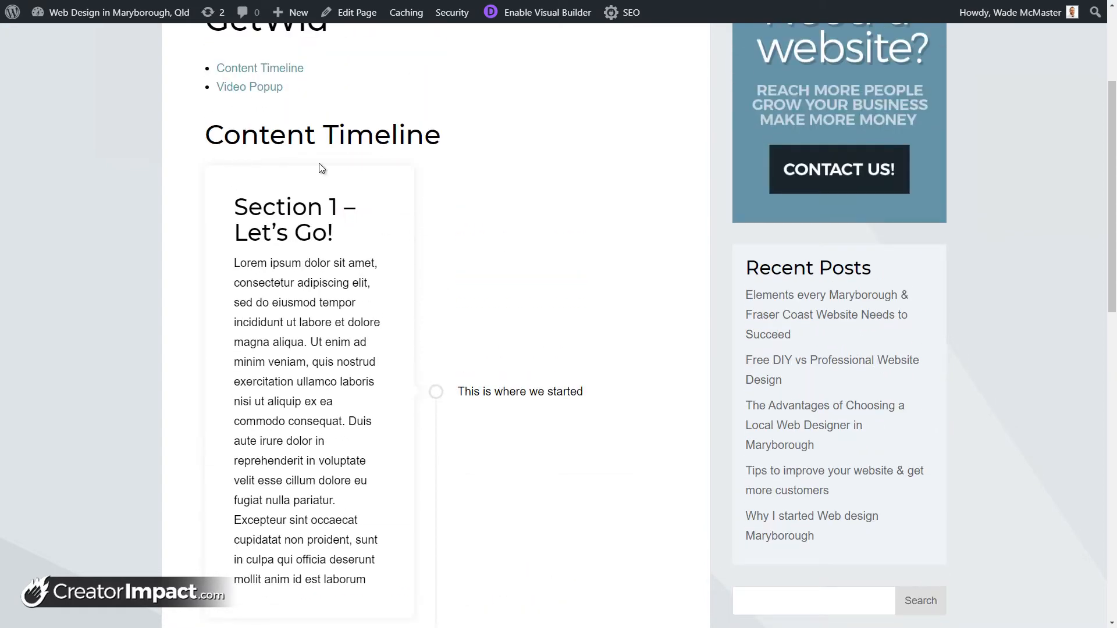
pyautogui.moveTo(268, 214); pyautogui.dragTo(341, 421)
pyautogui.click(333, 271)
pyautogui.scroll(-2, 456, 323)
pyautogui.scroll(-9, 442, 349)
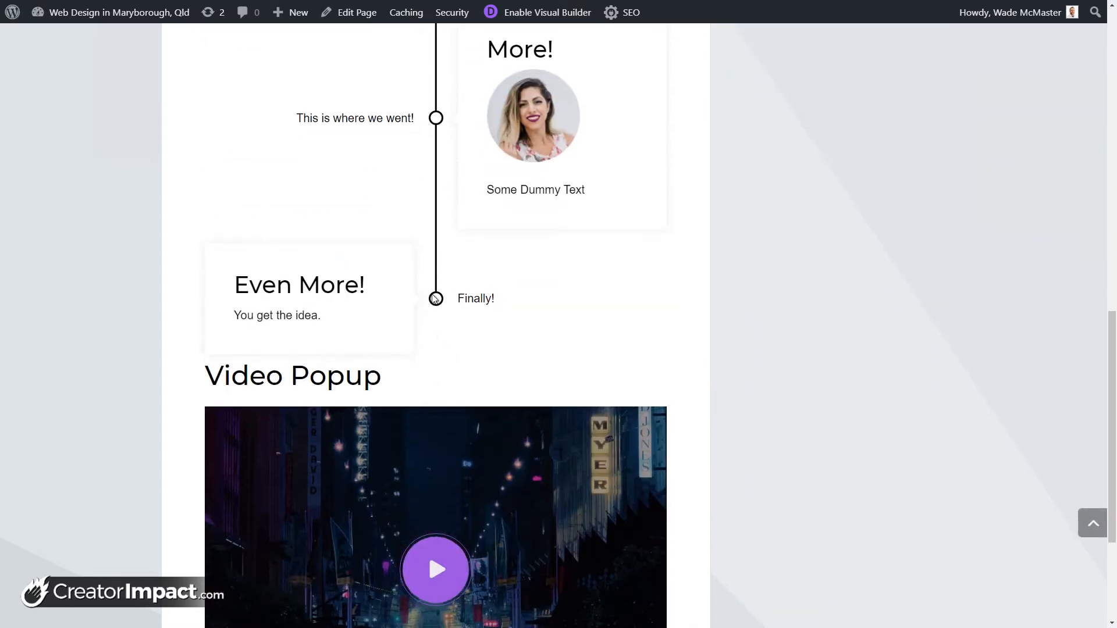
pyautogui.scroll(-3, 441, 349)
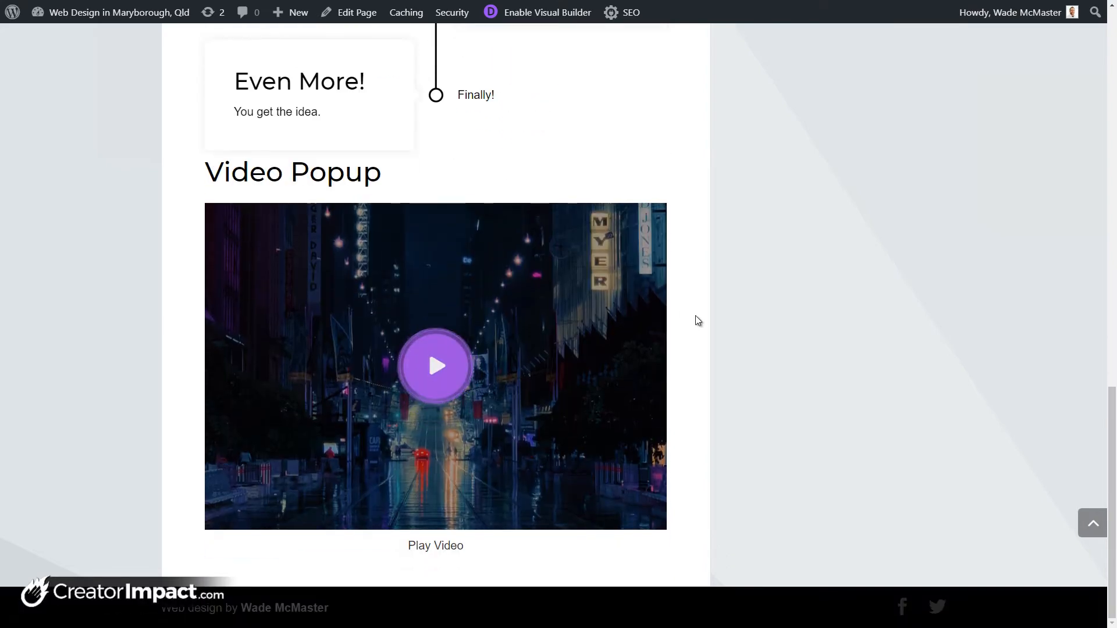
pyautogui.click(452, 368)
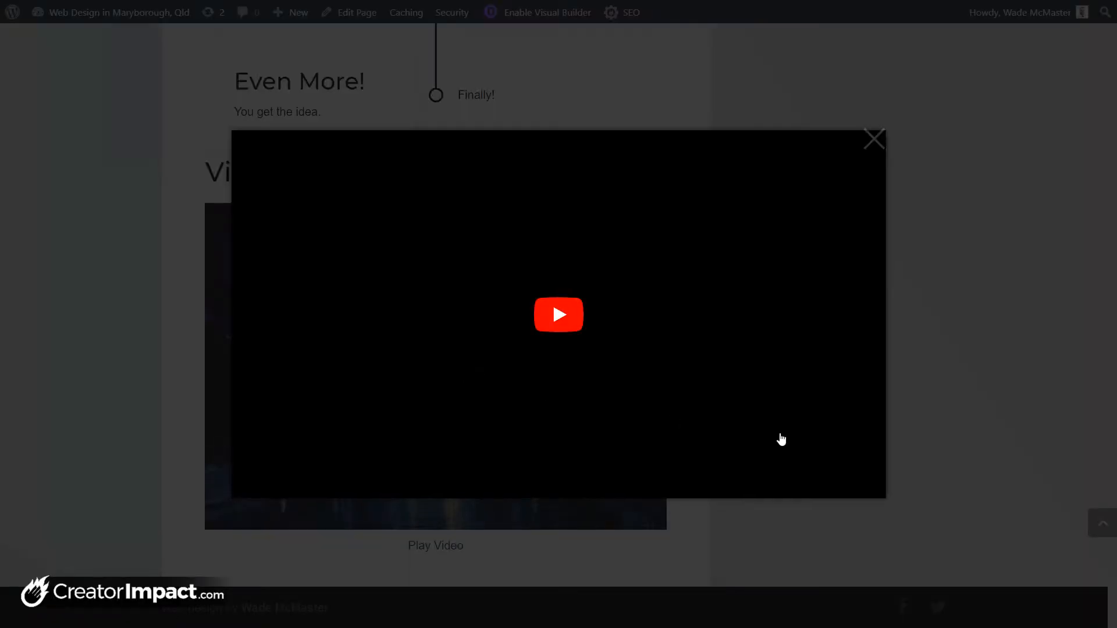
pyautogui.click(568, 324)
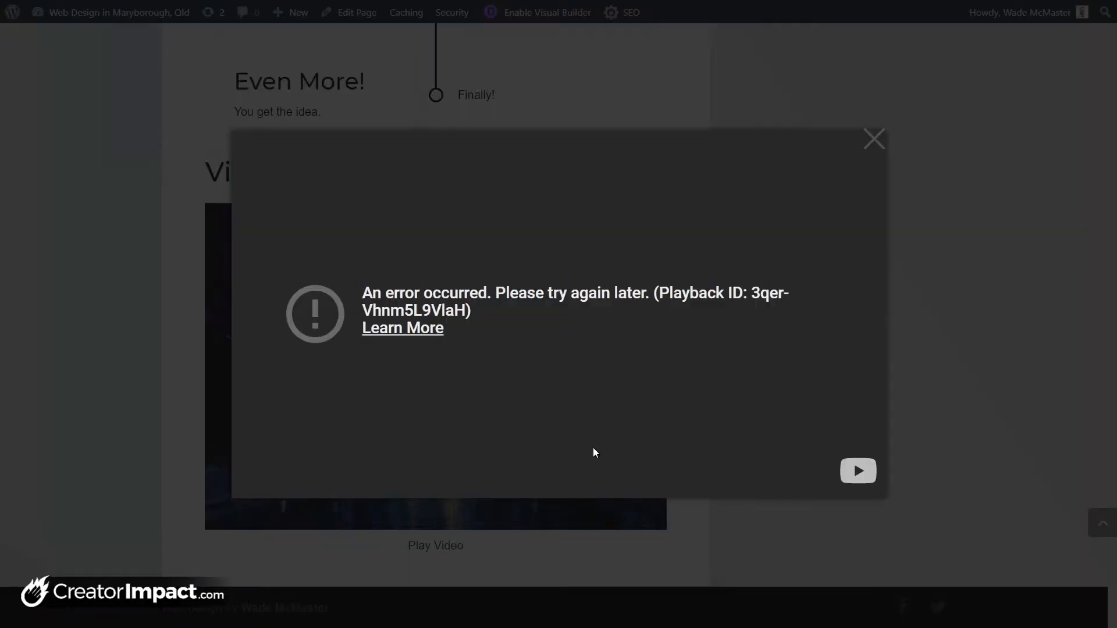
pyautogui.click(879, 148)
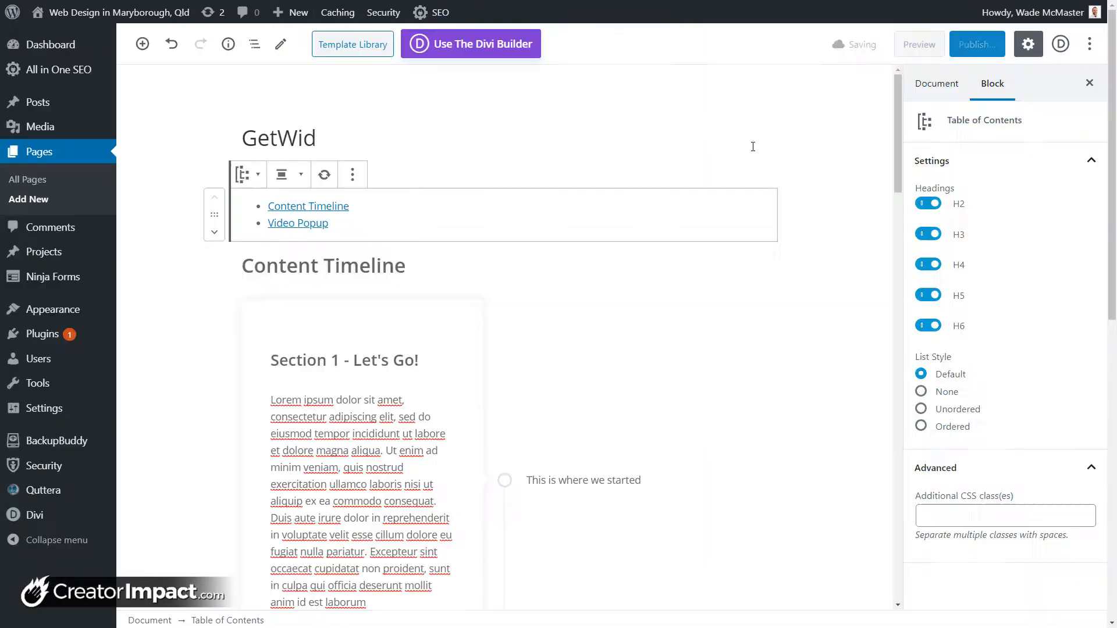
# Step: Replace the Video Popup's link with the new YouTube URL
pyautogui.scroll(-10, 397, 382)
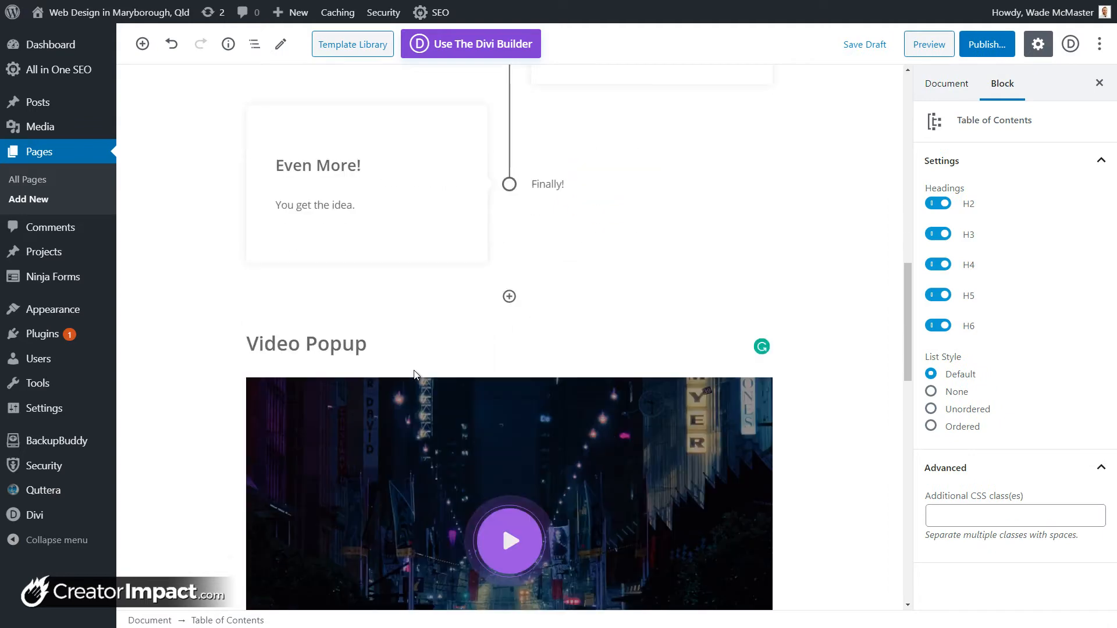
pyautogui.click(501, 302)
pyautogui.moveTo(419, 215); pyautogui.dragTo(652, 207)
pyautogui.click(595, 224)
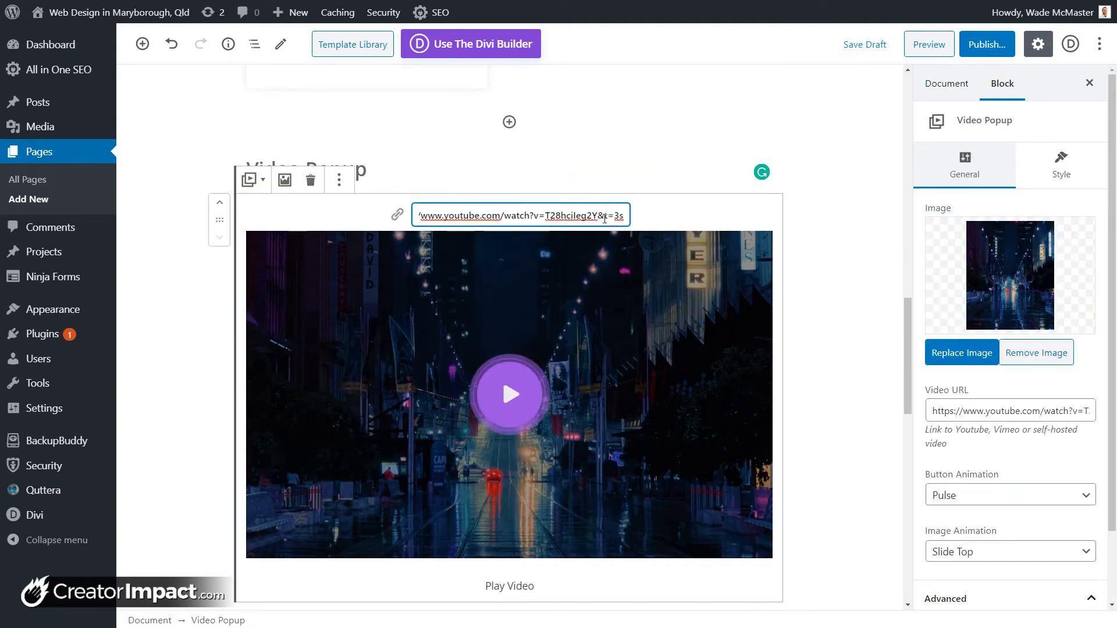
pyautogui.tripleClick(604, 215)
pyautogui.write('https://www.youtube.com/watch?v=E8mrAsa6dU0')
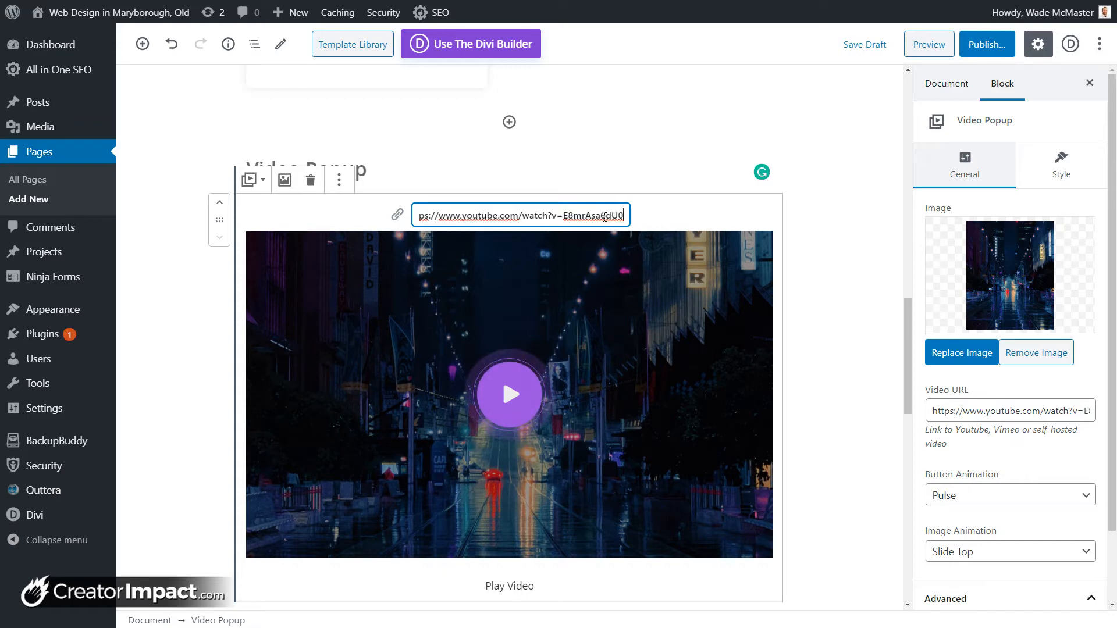
pyautogui.moveTo(606, 215); pyautogui.dragTo(650, 214)
pyautogui.moveTo(417, 215); pyautogui.dragTo(483, 272)
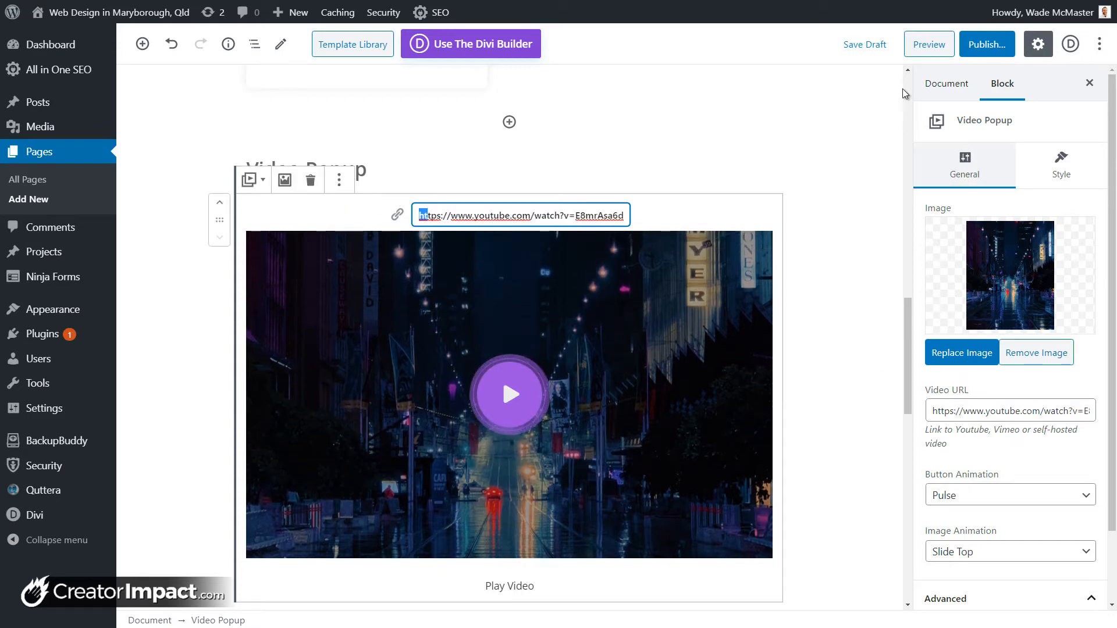
# Step: Save the draft, remove the popup's image, and preview the page
pyautogui.click(882, 51)
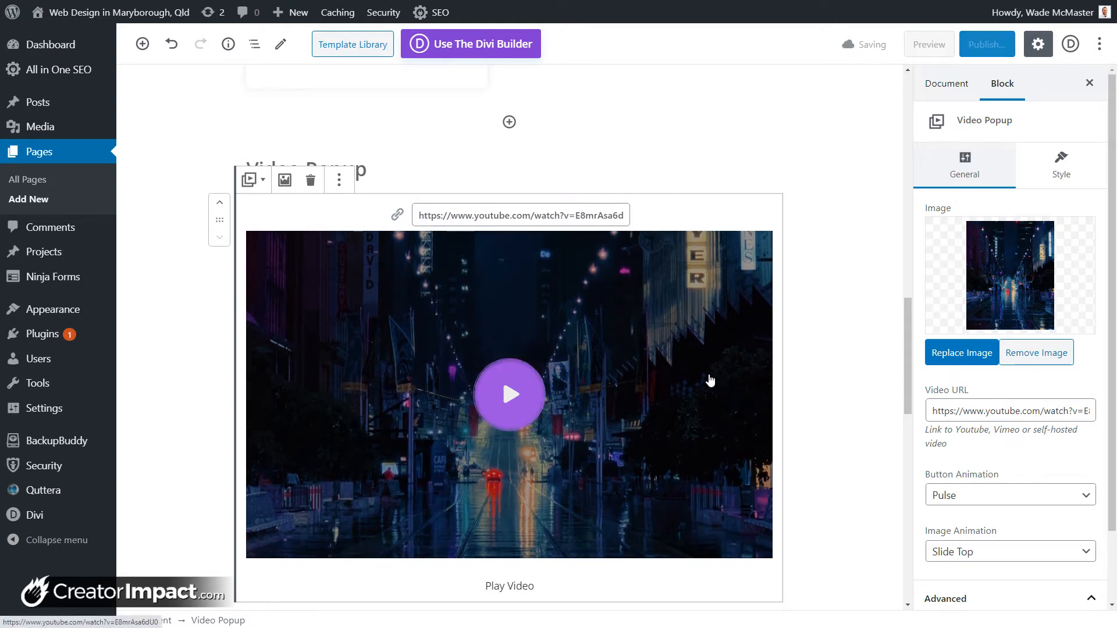
pyautogui.click(1035, 361)
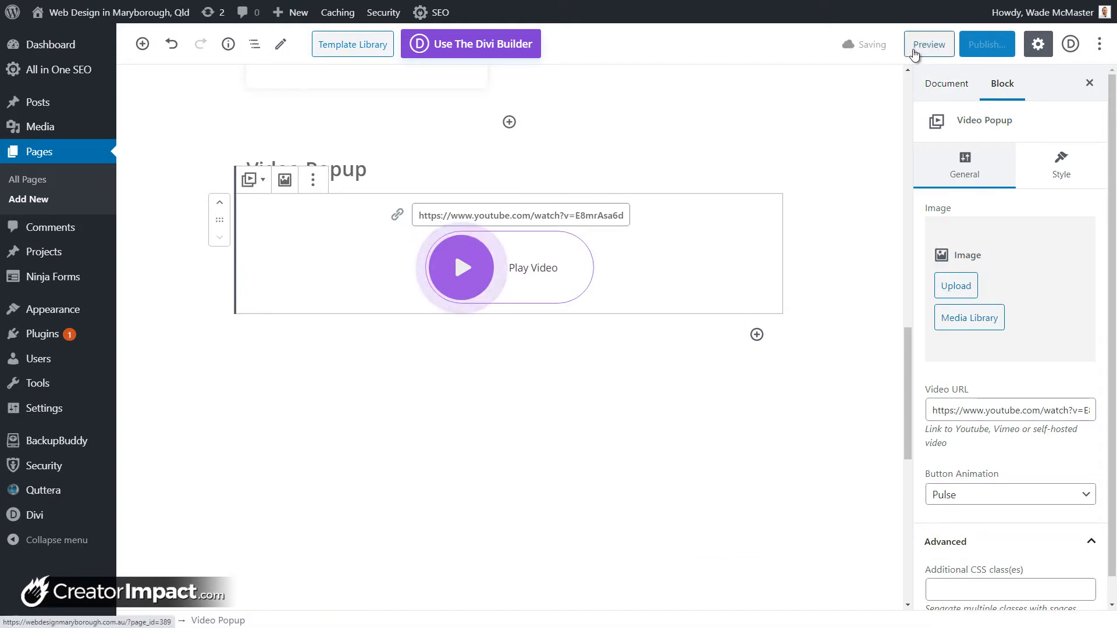
pyautogui.click(922, 48)
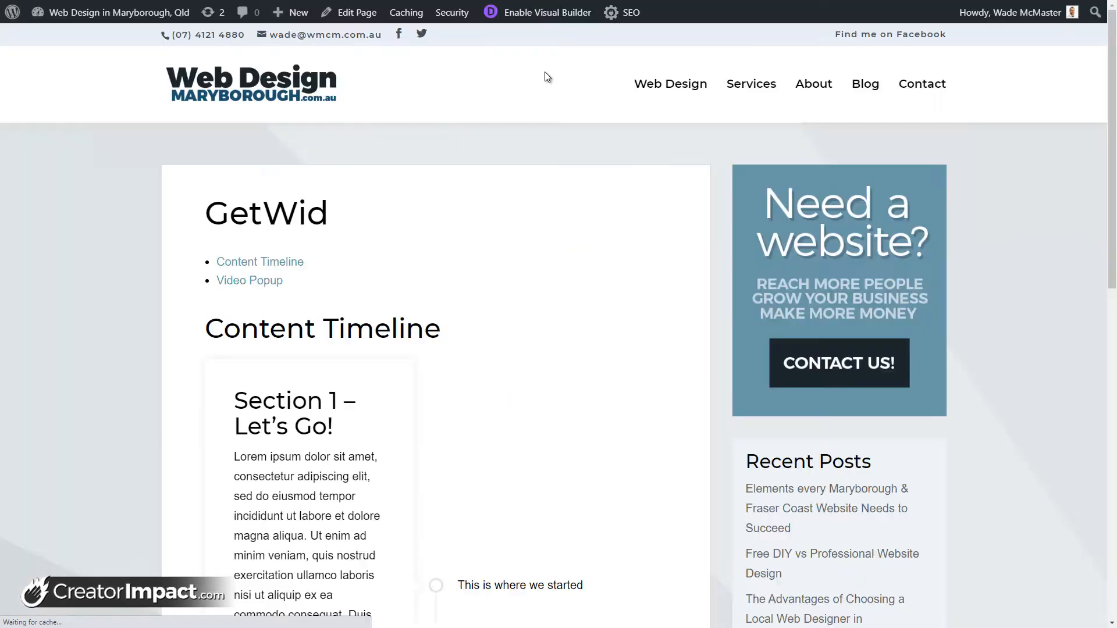
# Step: In the preview, play and pause the new YouTube video, close the popup, and return to the editor
pyautogui.scroll(-12, 416, 370)
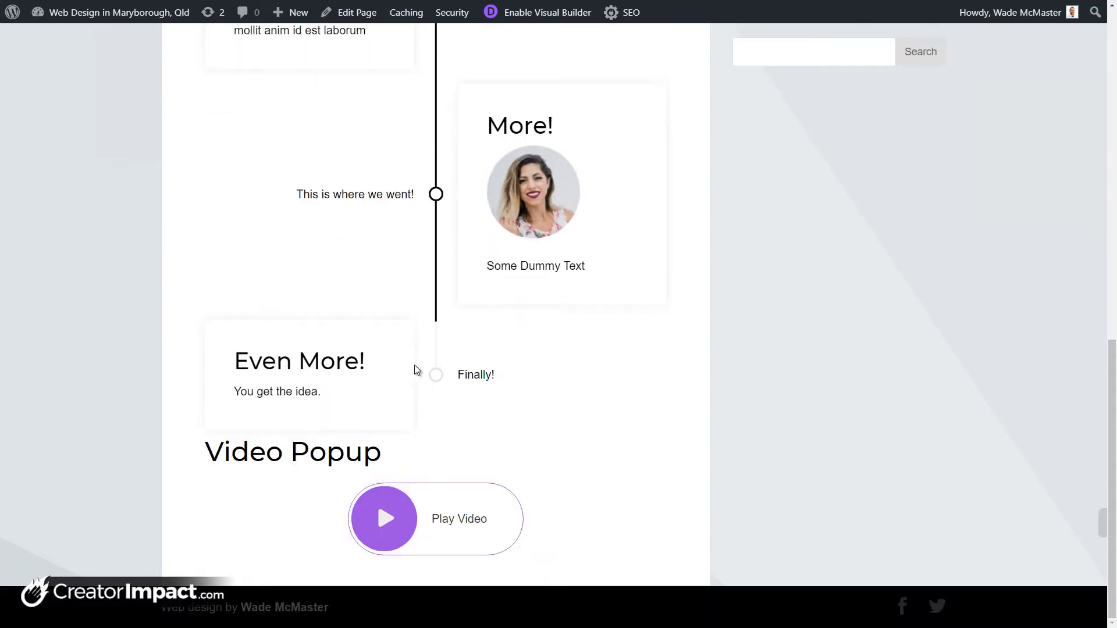
pyautogui.click(418, 532)
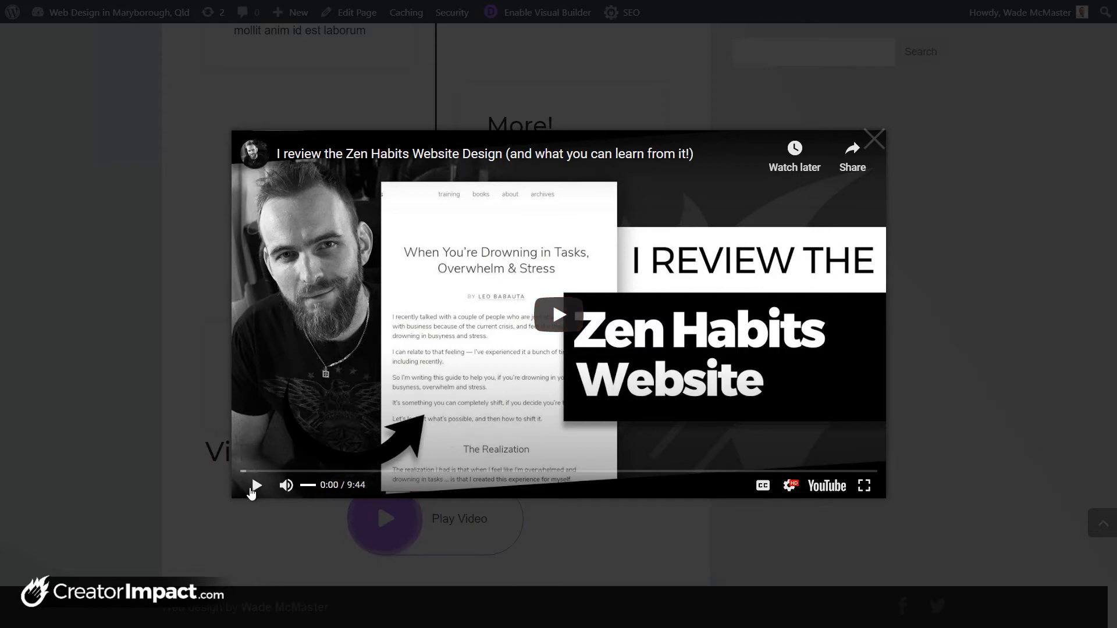
pyautogui.click(255, 487)
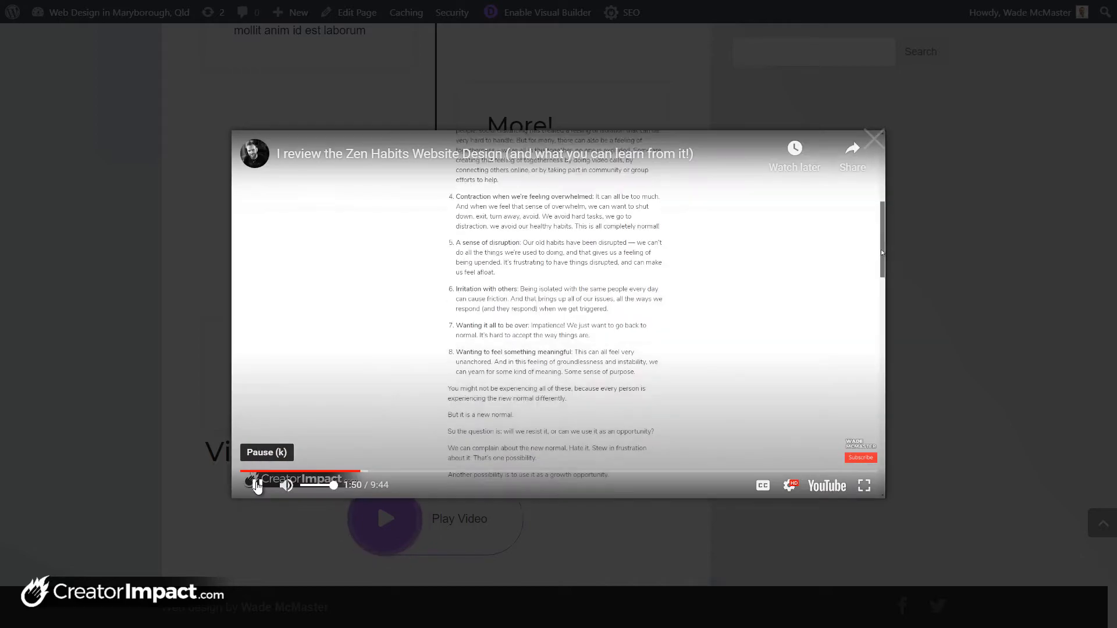
pyautogui.click(257, 486)
pyautogui.click(876, 142)
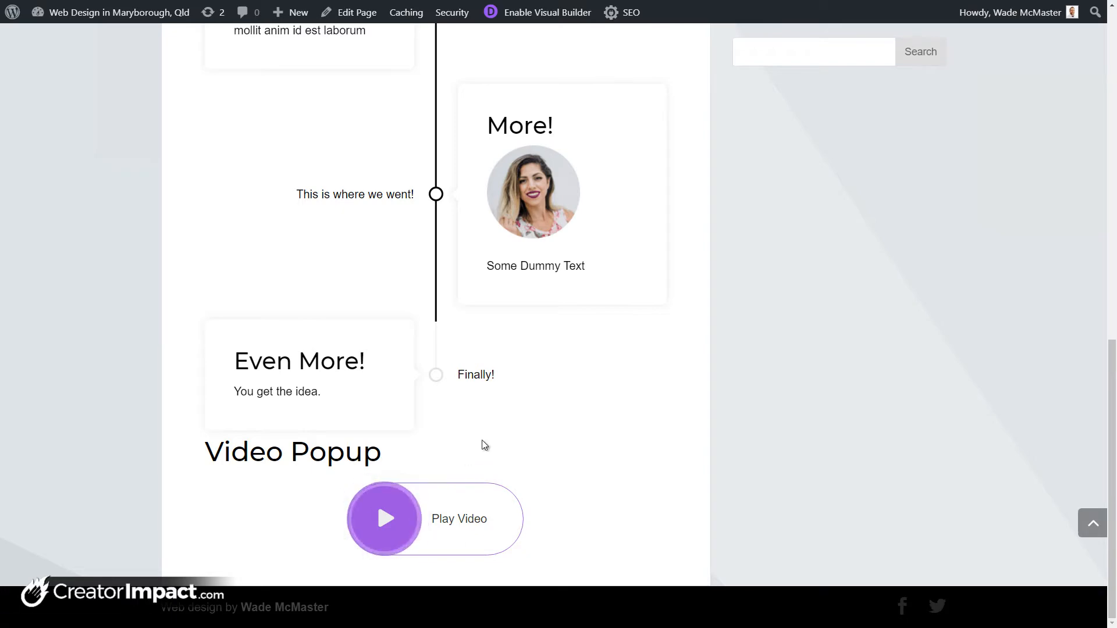
pyautogui.scroll(5, 482, 442)
pyautogui.scroll(5, 481, 445)
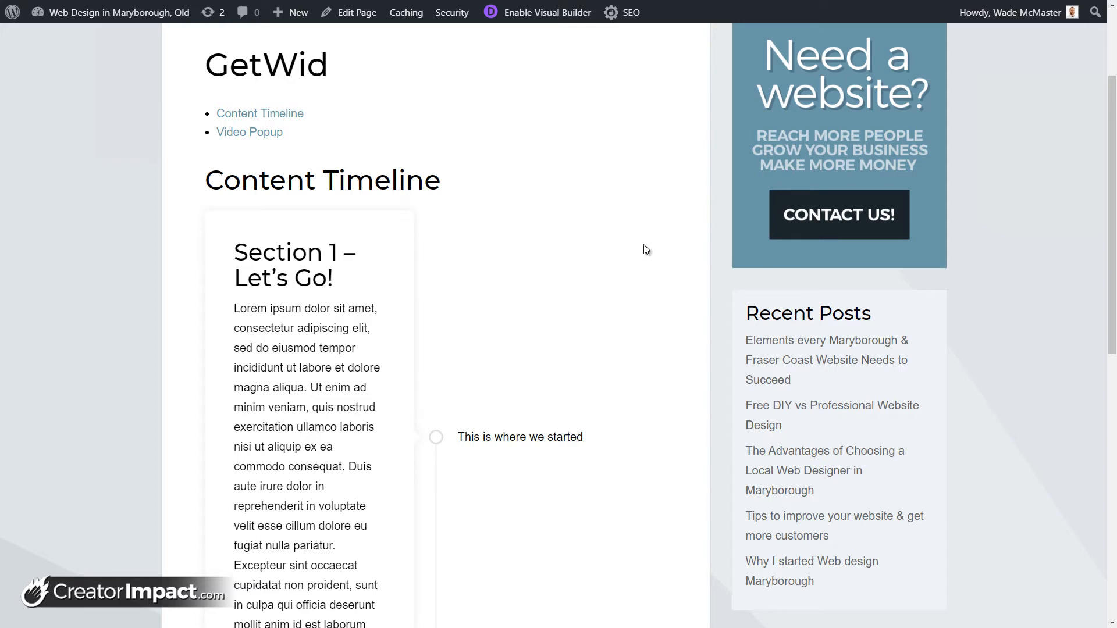
pyautogui.hotkey('ctrl', 'w')
pyautogui.scroll(4, 529, 302)
pyautogui.scroll(14, 449, 386)
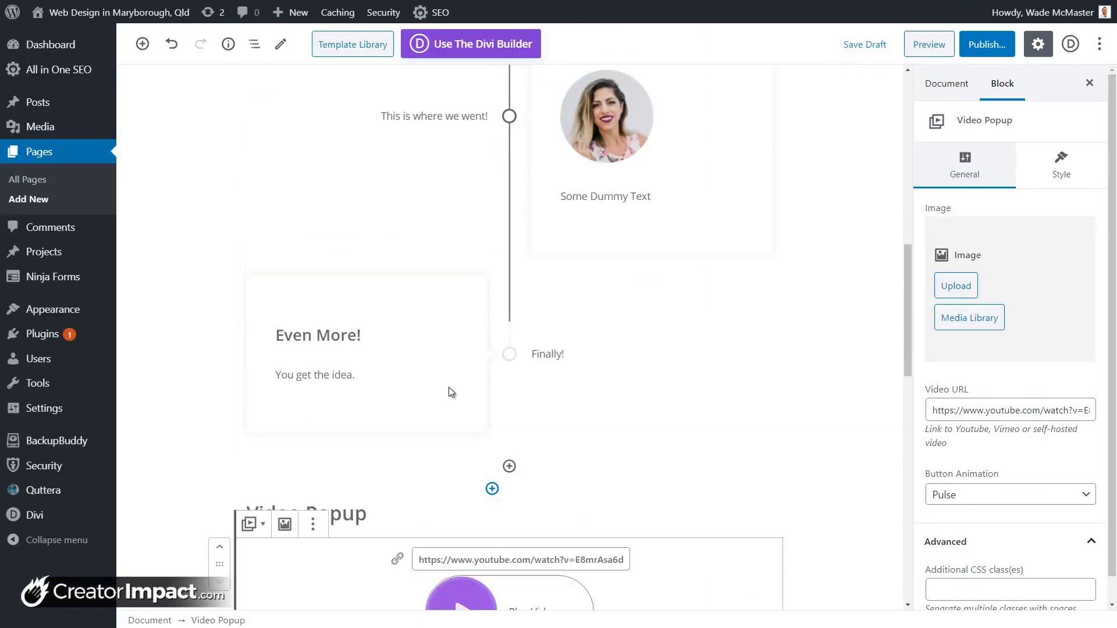
pyautogui.click(464, 286)
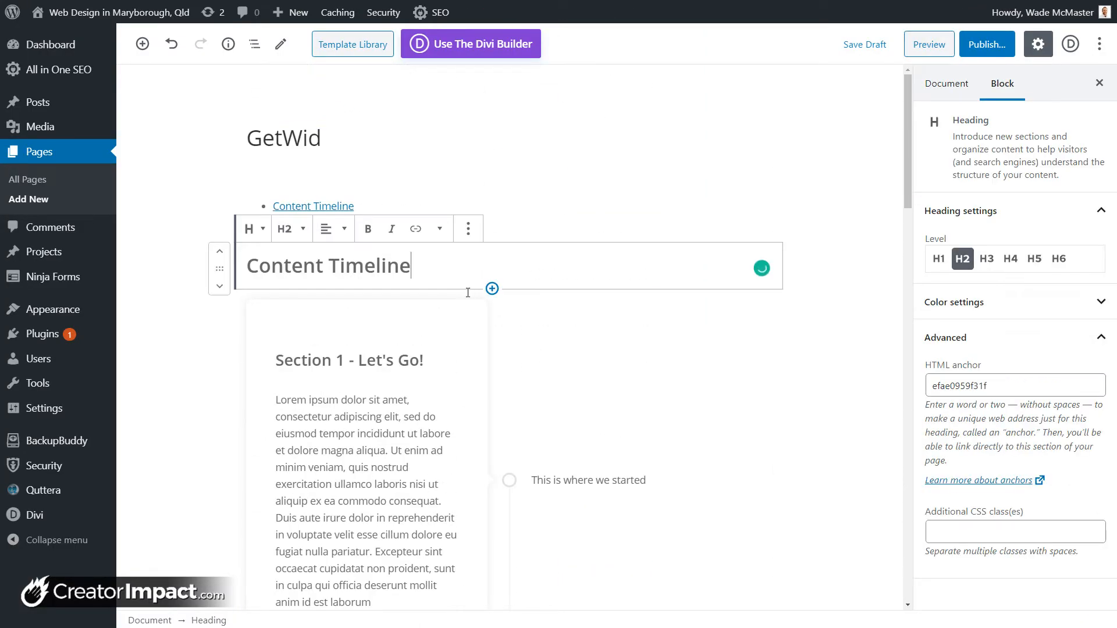
pyautogui.click(473, 295)
pyautogui.scroll(12, 474, 304)
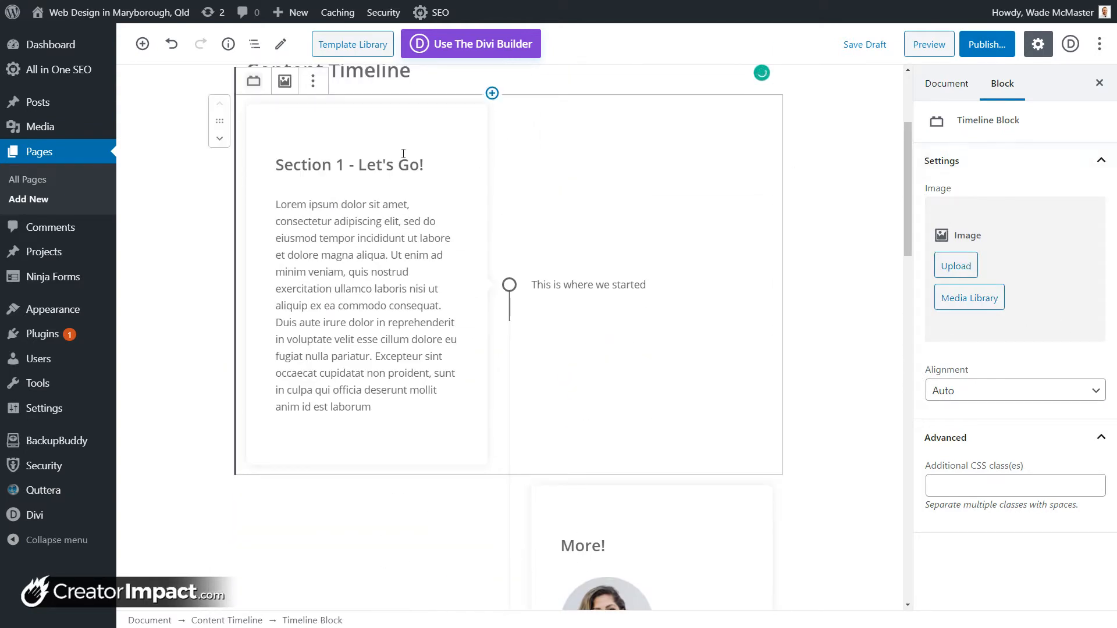
pyautogui.scroll(1, 409, 168)
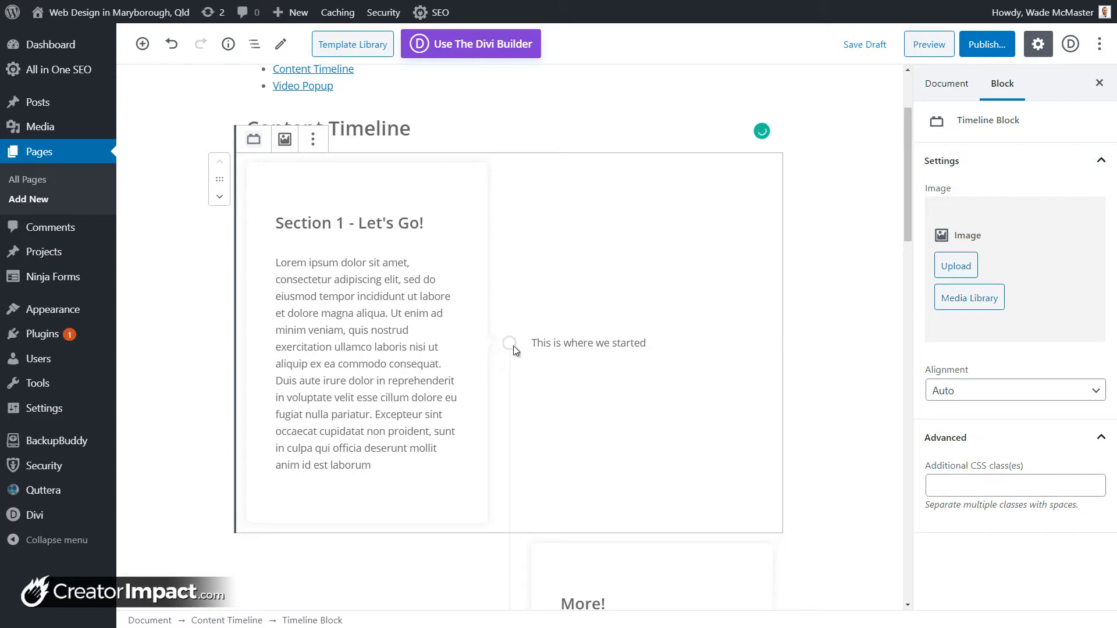
pyautogui.click(562, 342)
pyautogui.click(333, 224)
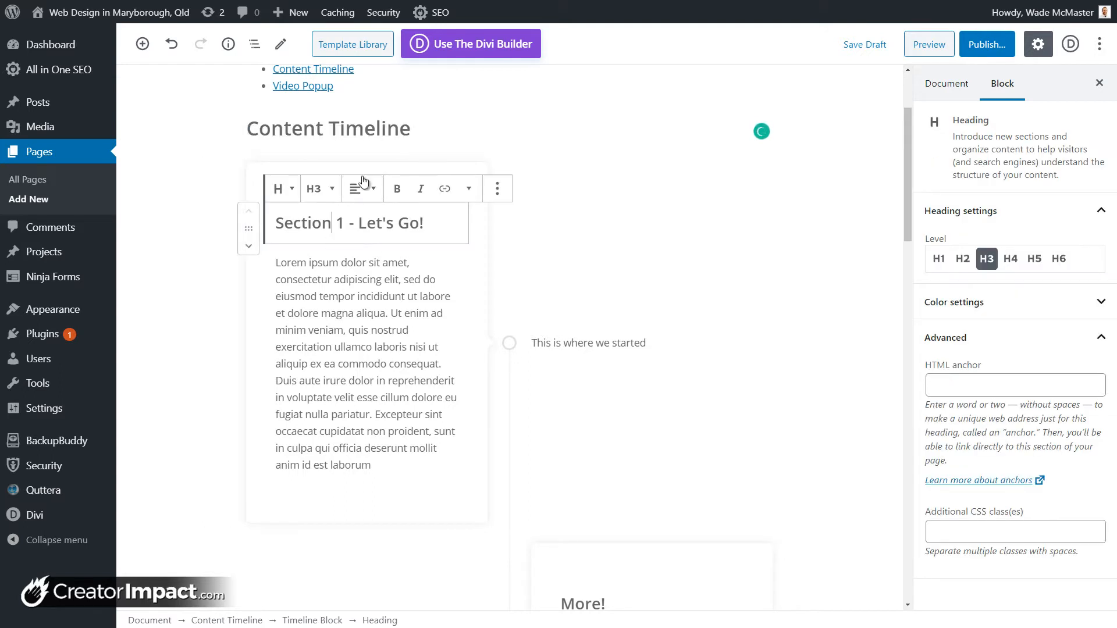
pyautogui.click(499, 308)
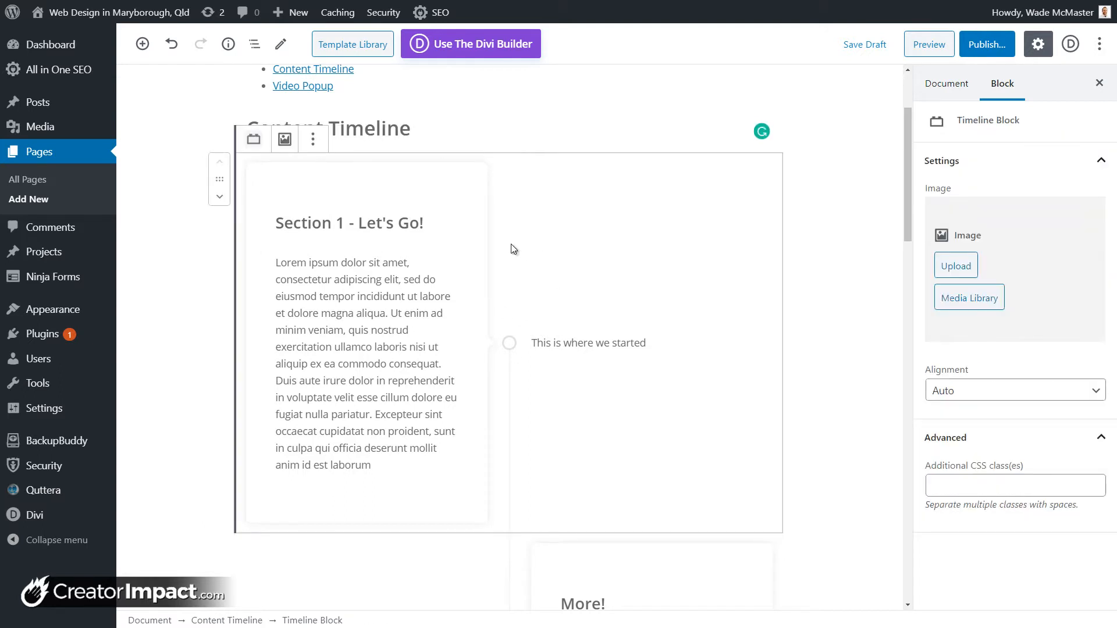
pyautogui.click(312, 142)
# Step: Deselect the popup and insert a Section from the Getwid Blocks category below it
pyautogui.click(808, 262)
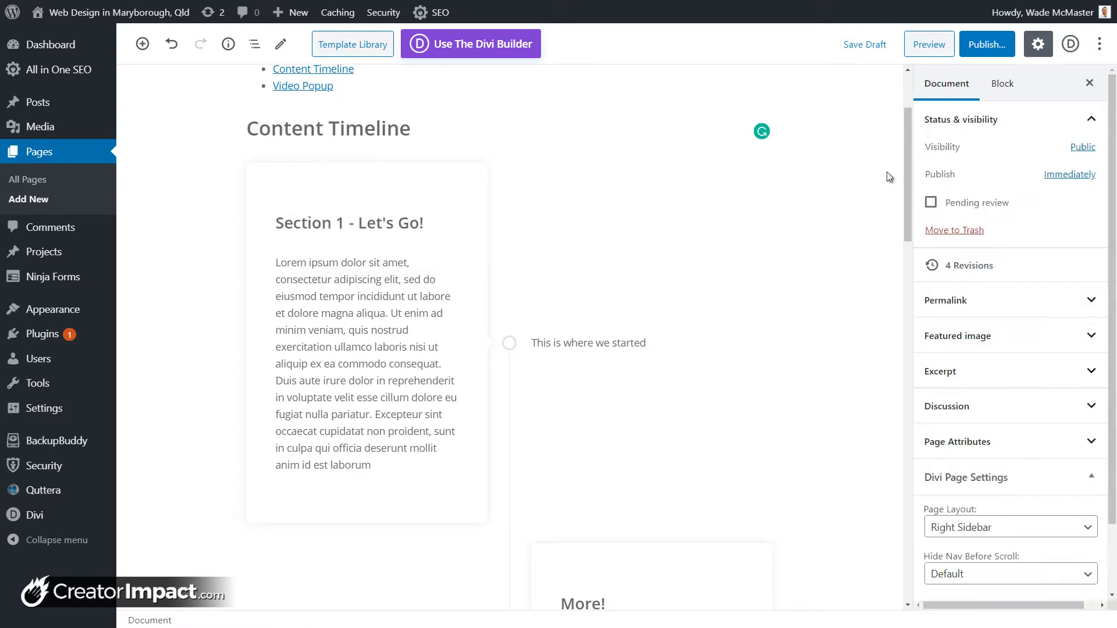
pyautogui.moveTo(907, 175); pyautogui.dragTo(901, 396)
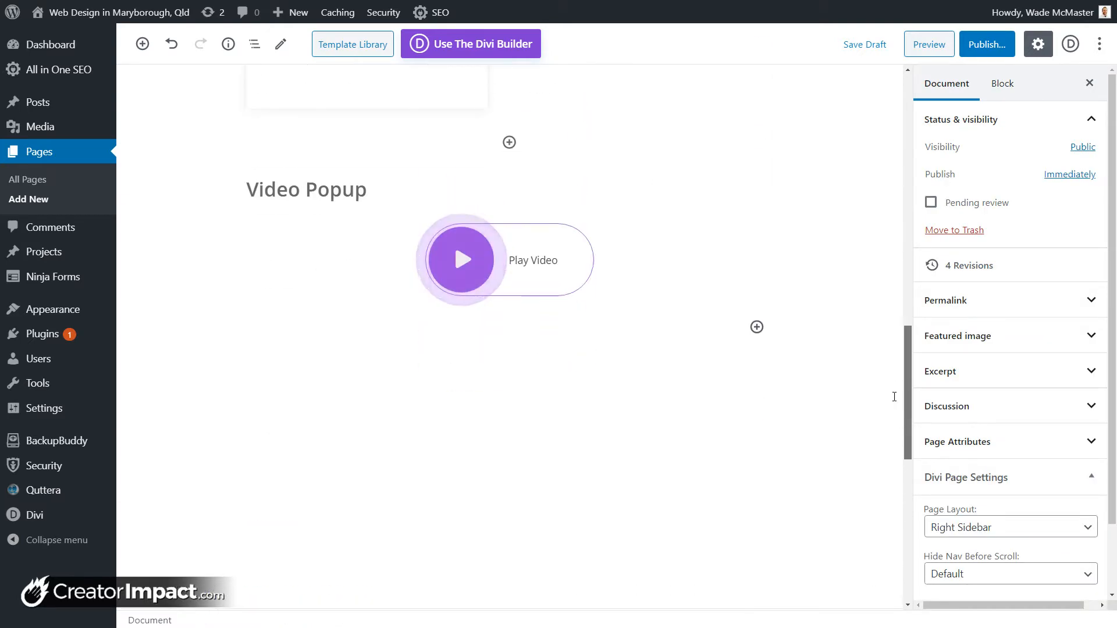
pyautogui.click(756, 326)
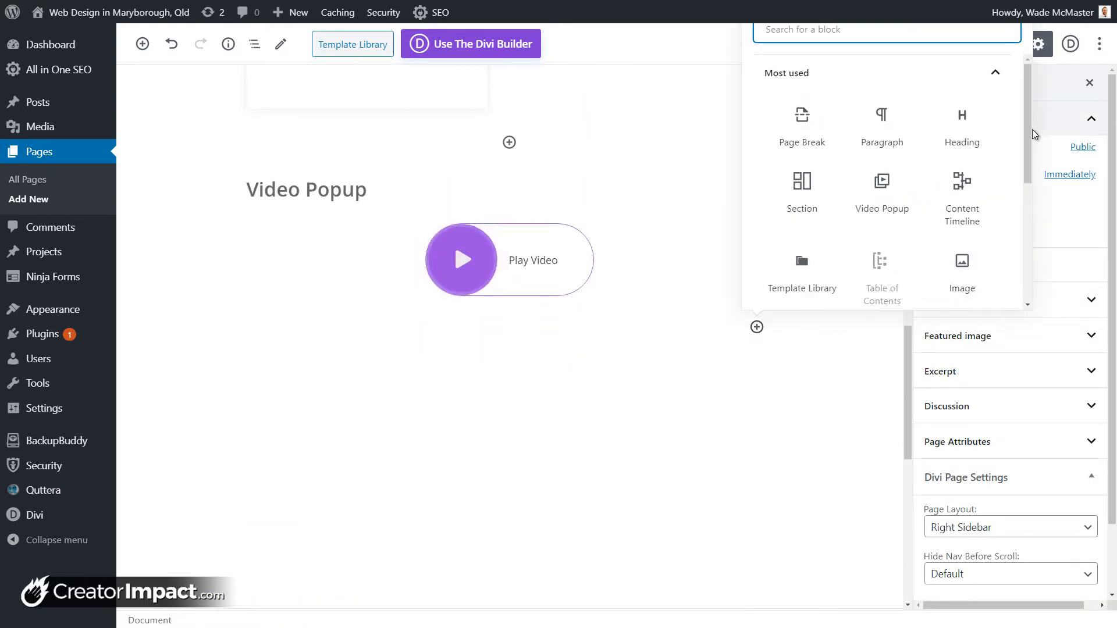
pyautogui.scroll(-5, 907, 262)
pyautogui.click(923, 281)
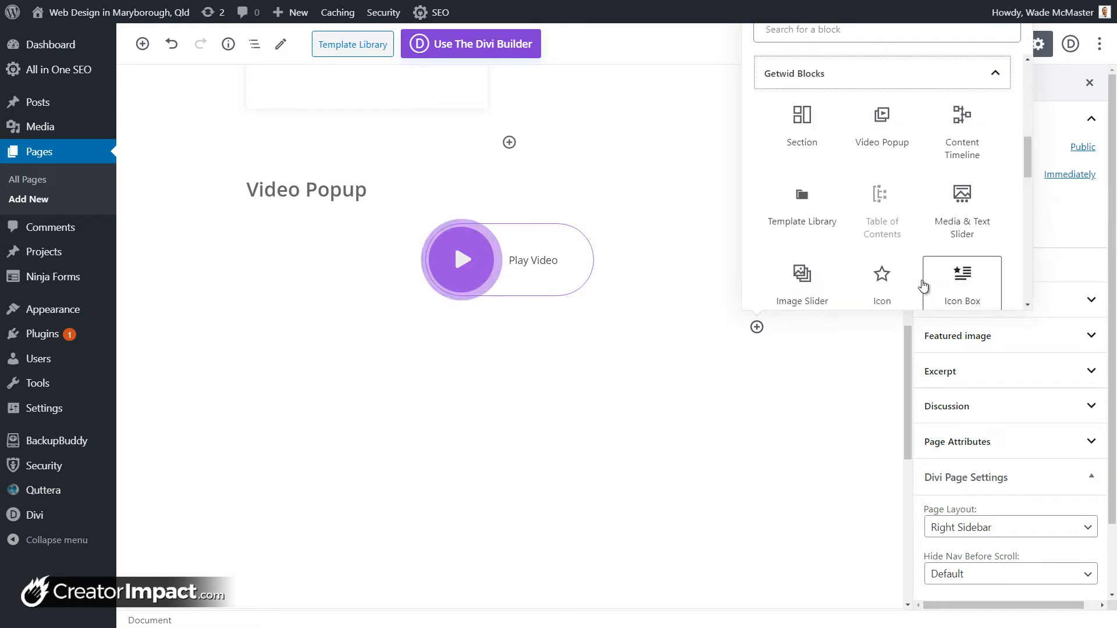
pyautogui.scroll(-6, 924, 284)
pyautogui.scroll(-6, 924, 284)
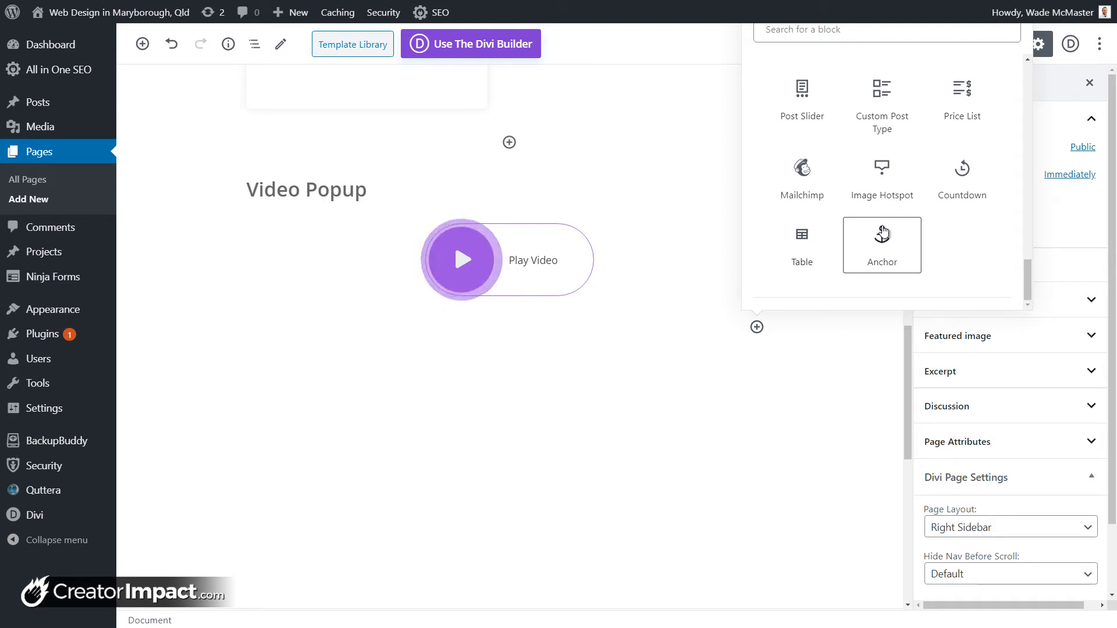
pyautogui.scroll(4, 888, 261)
pyautogui.scroll(8, 890, 263)
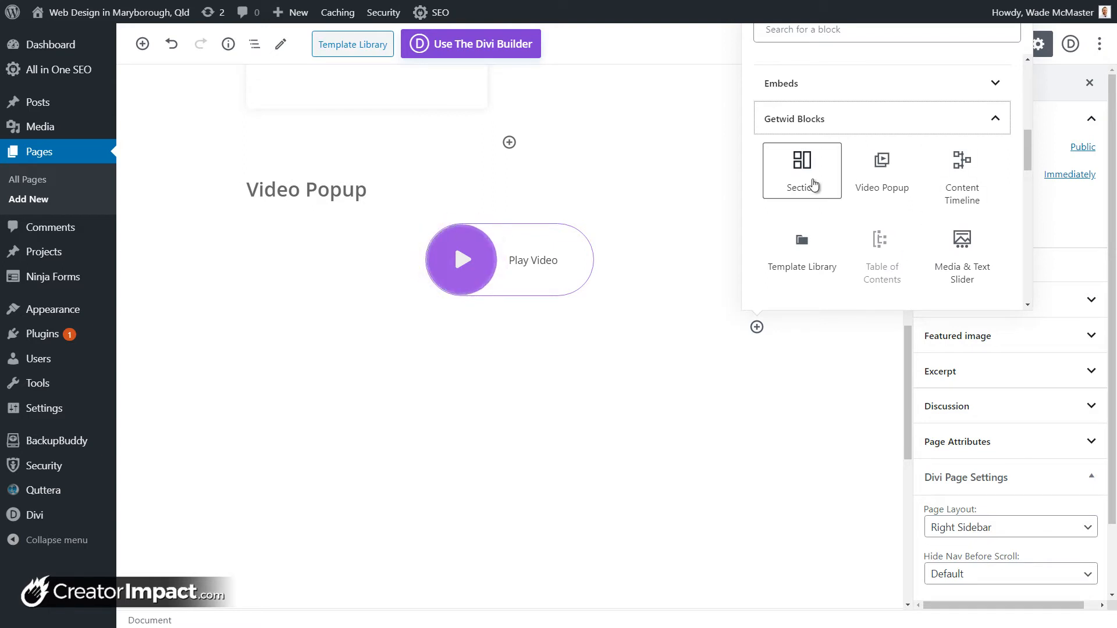
pyautogui.click(816, 185)
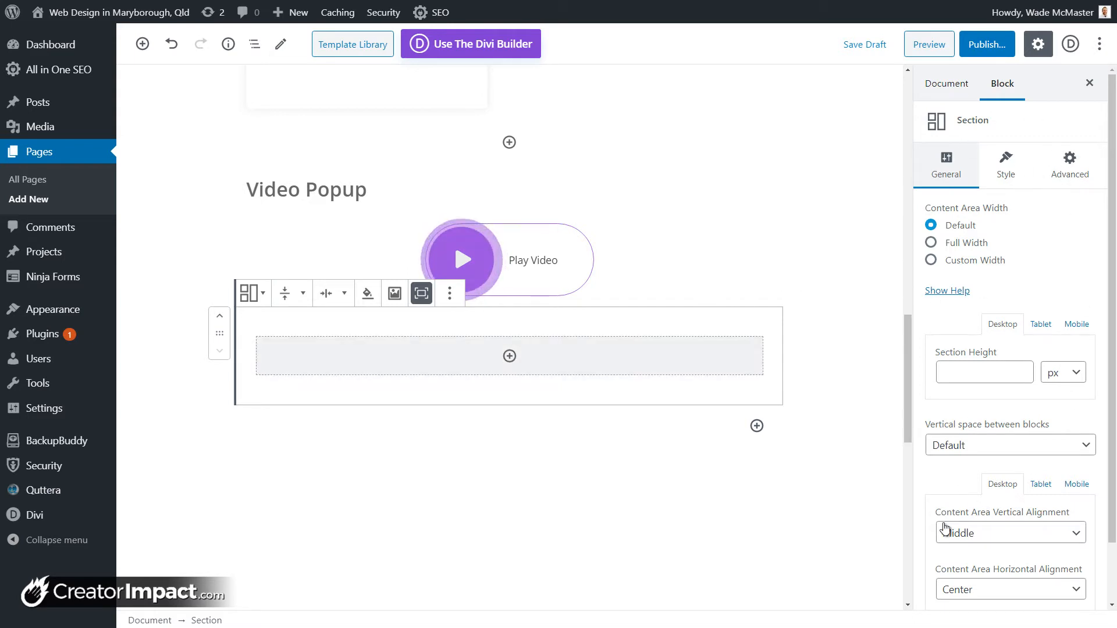
# Step: Add a 'Welcome!' heading inside the Section, then select the Section block
pyautogui.click(509, 357)
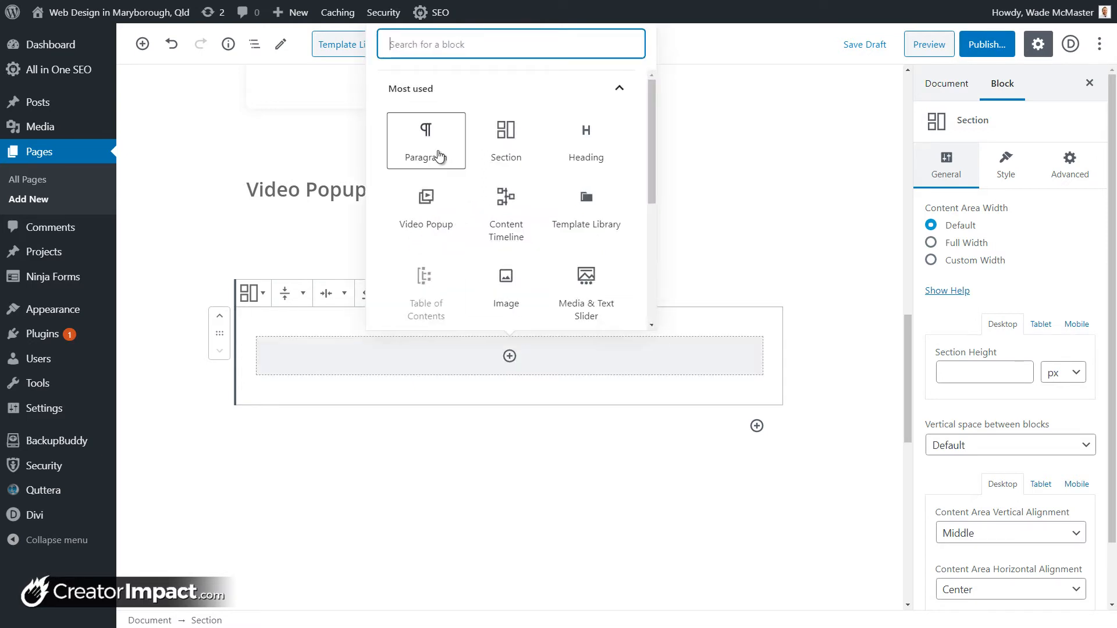
pyautogui.click(586, 148)
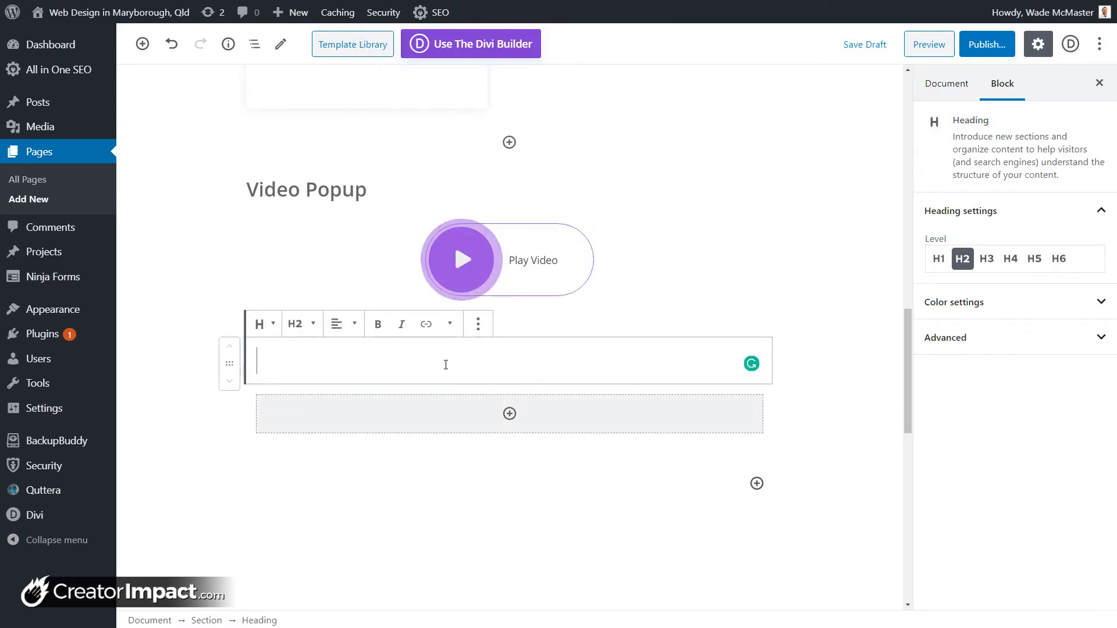
pyautogui.write('Welcome t')
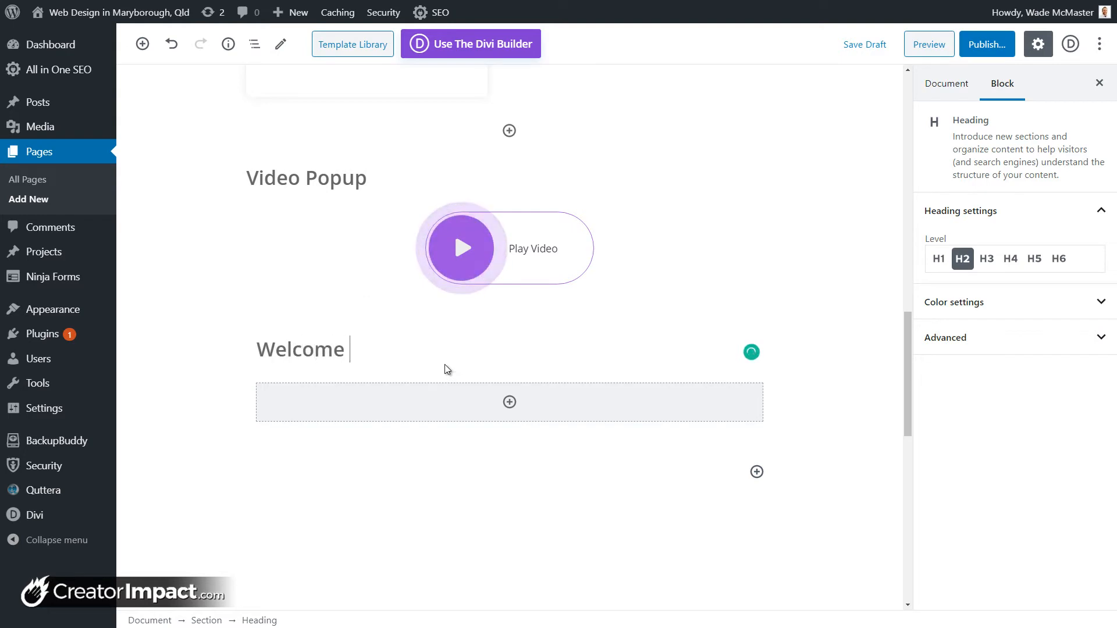
pyautogui.press('BackSpace')
pyautogui.press('BackSpace')
pyautogui.write('!')
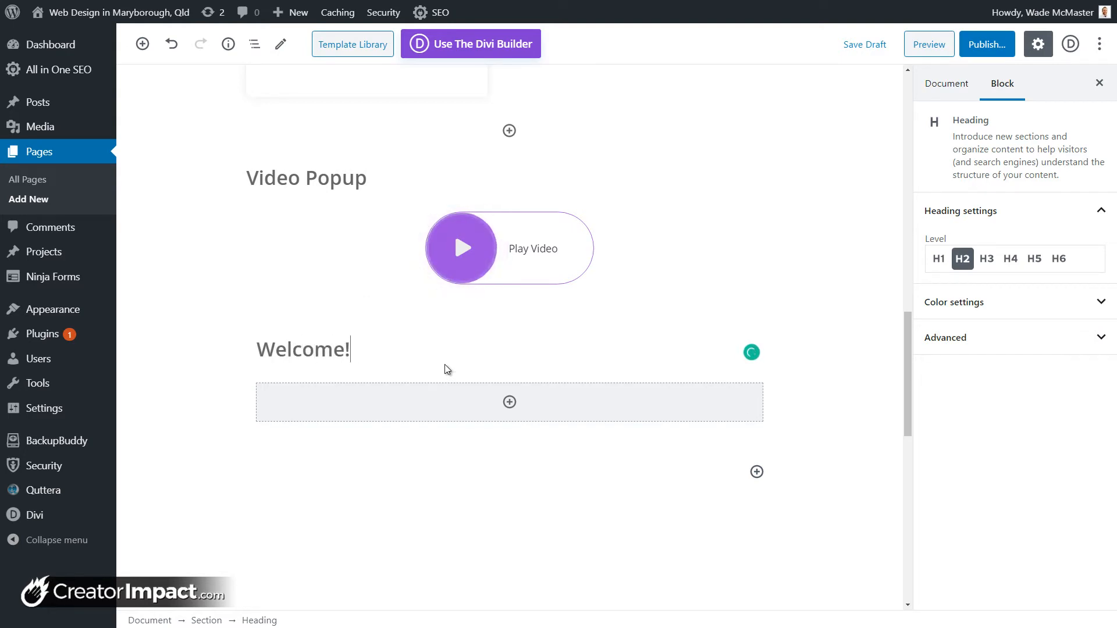
pyautogui.click(474, 404)
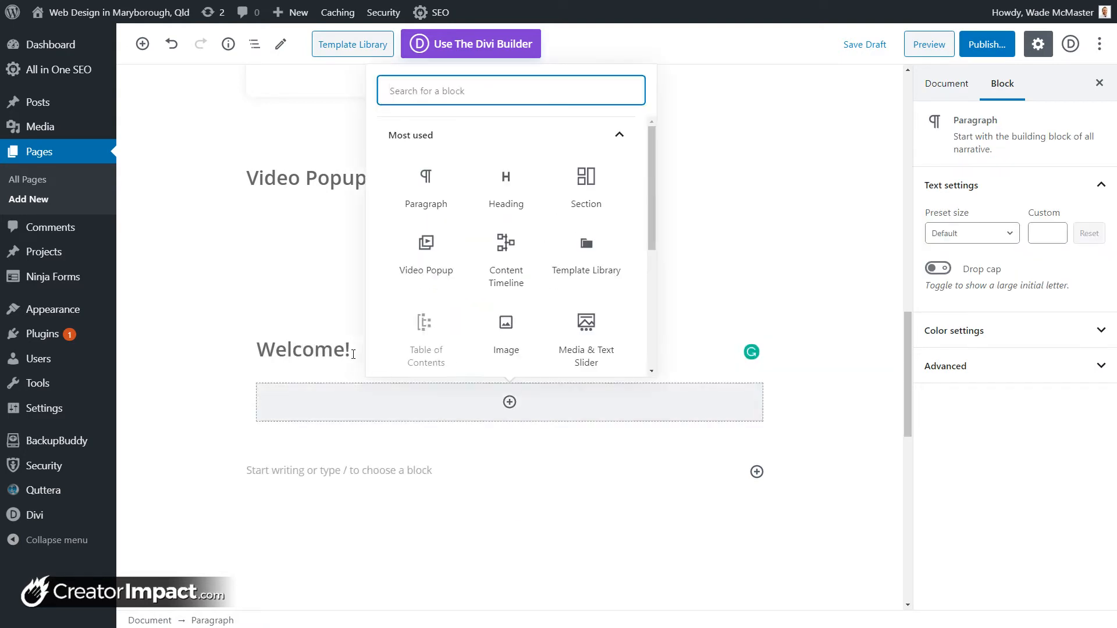
pyautogui.moveTo(359, 352); pyautogui.dragTo(225, 351)
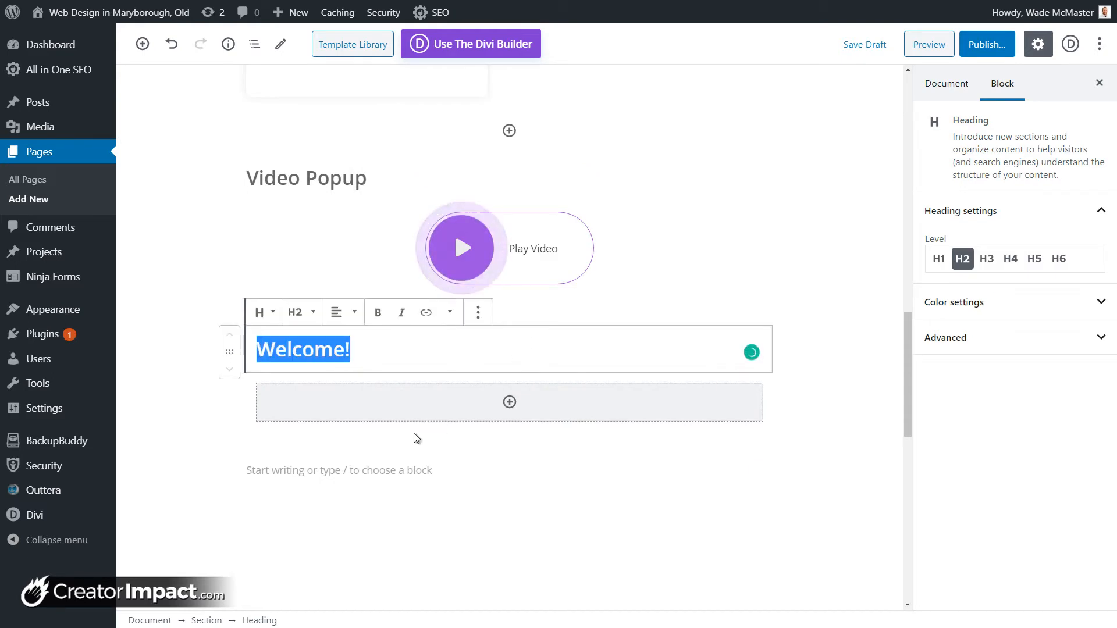
pyautogui.click(407, 410)
pyautogui.click(341, 381)
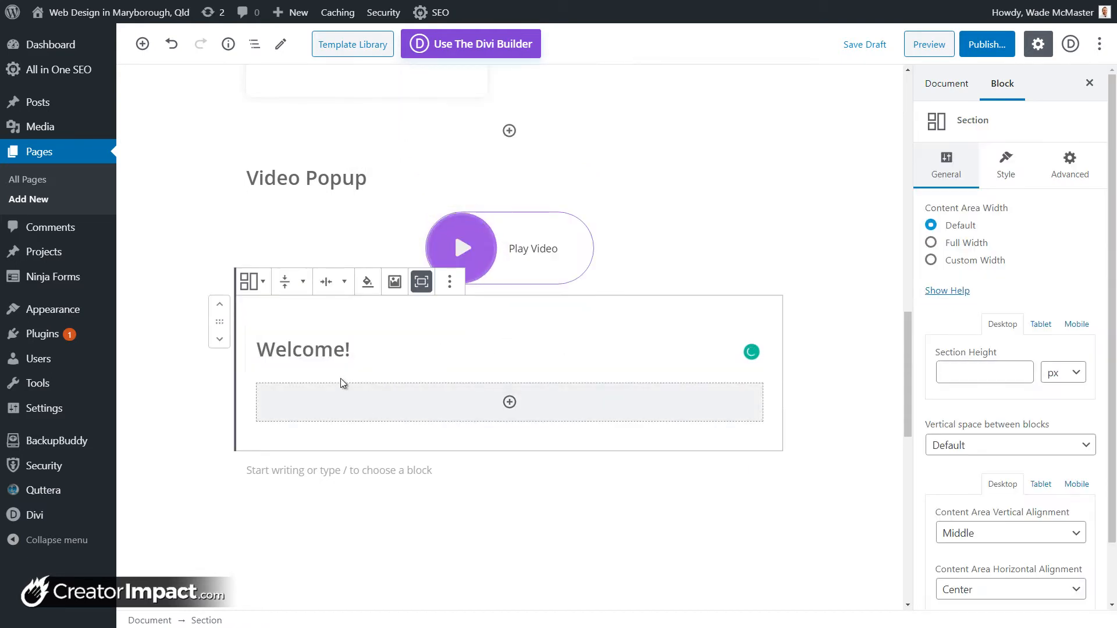
pyautogui.moveTo(424, 312)
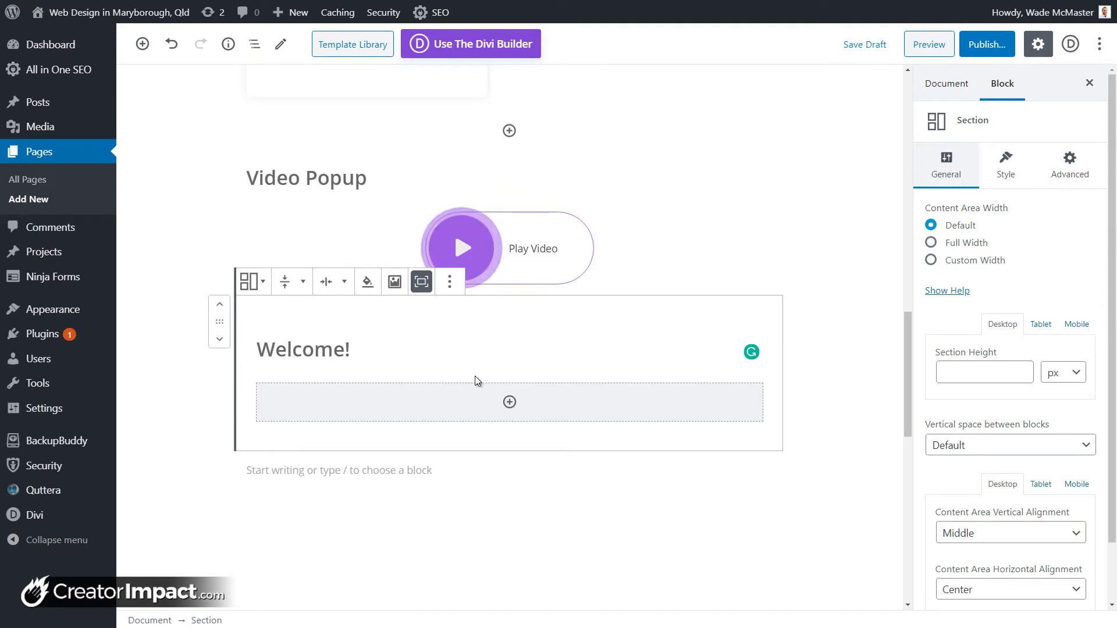
# Step: Add a Buttons block with a 'Scroll' button under the Welcome! heading
pyautogui.click(509, 402)
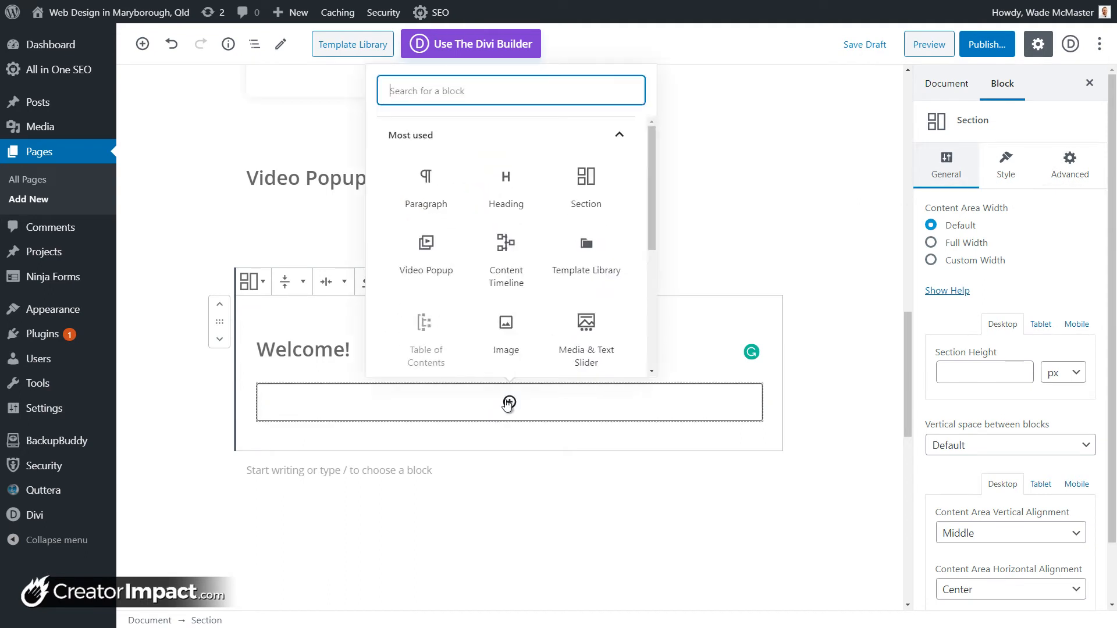
pyautogui.write('button')
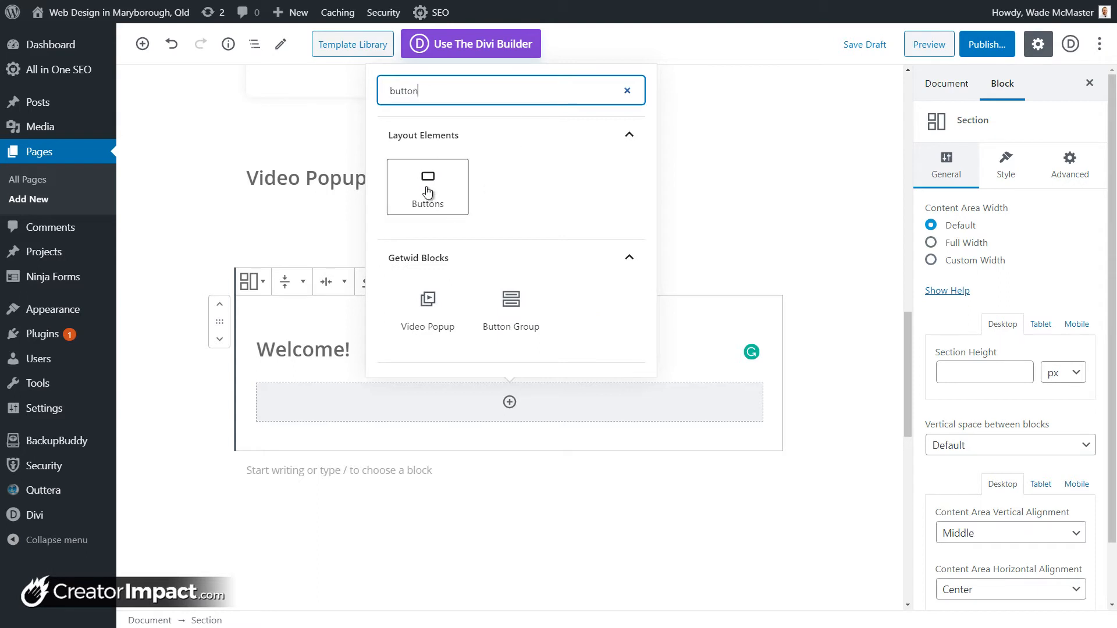
pyautogui.click(428, 187)
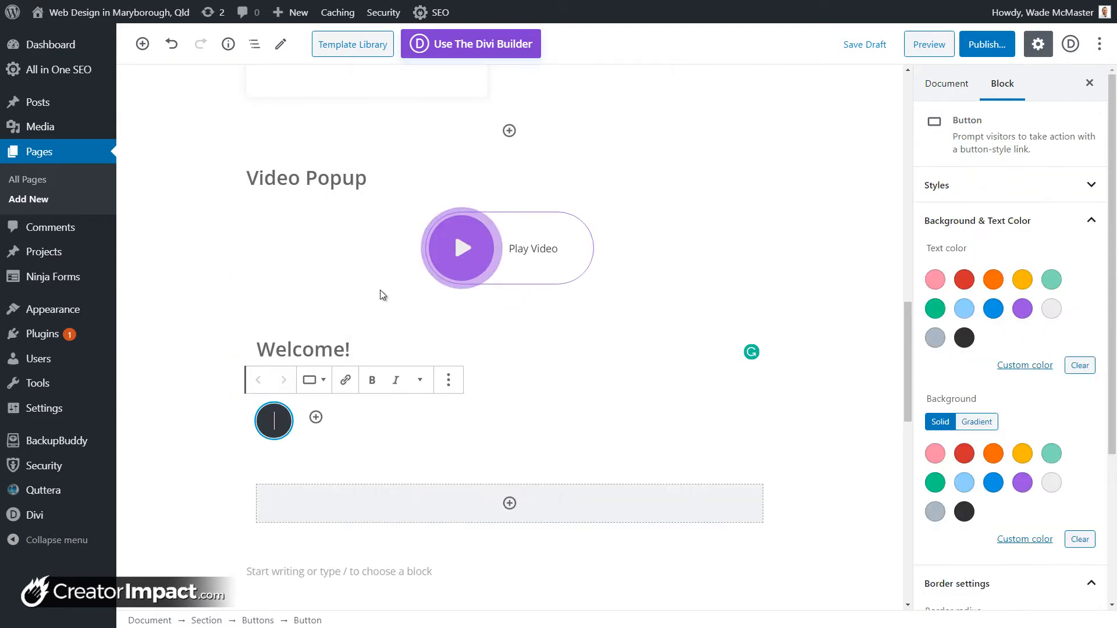
pyautogui.write('Scroll')
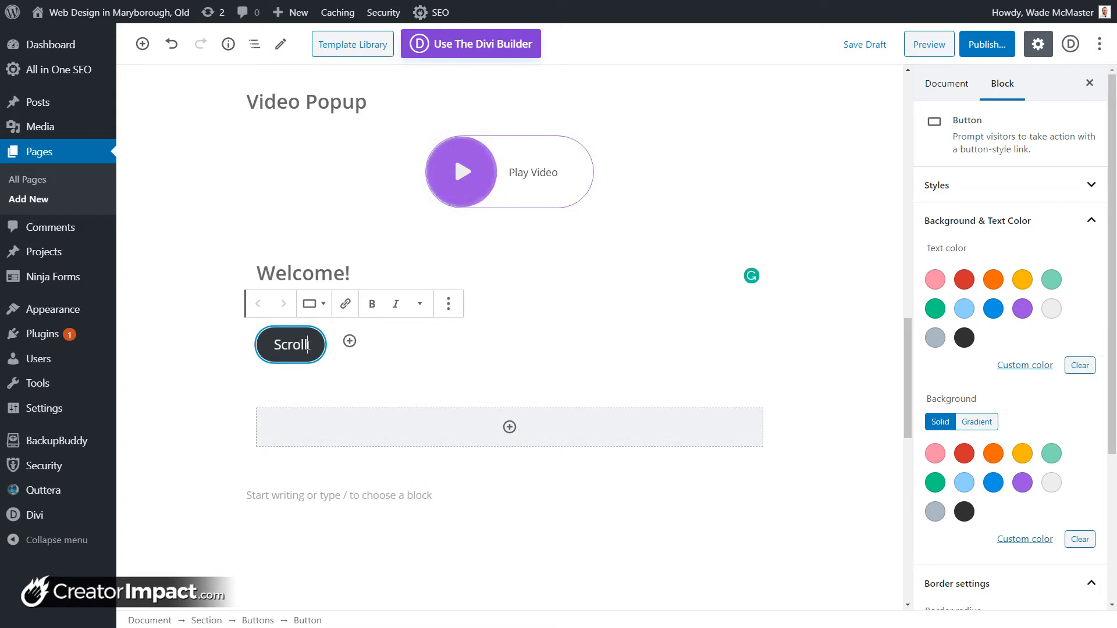
# Step: Link the Scroll button to #anchor, then reselect the parent Section
pyautogui.click(341, 310)
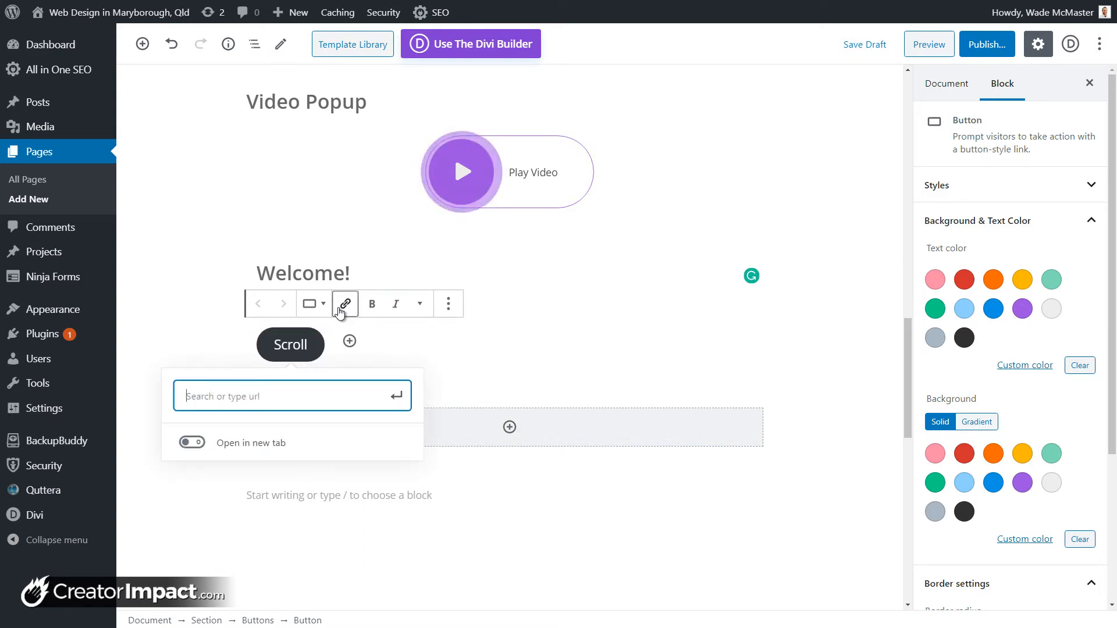
pyautogui.write('#anchor')
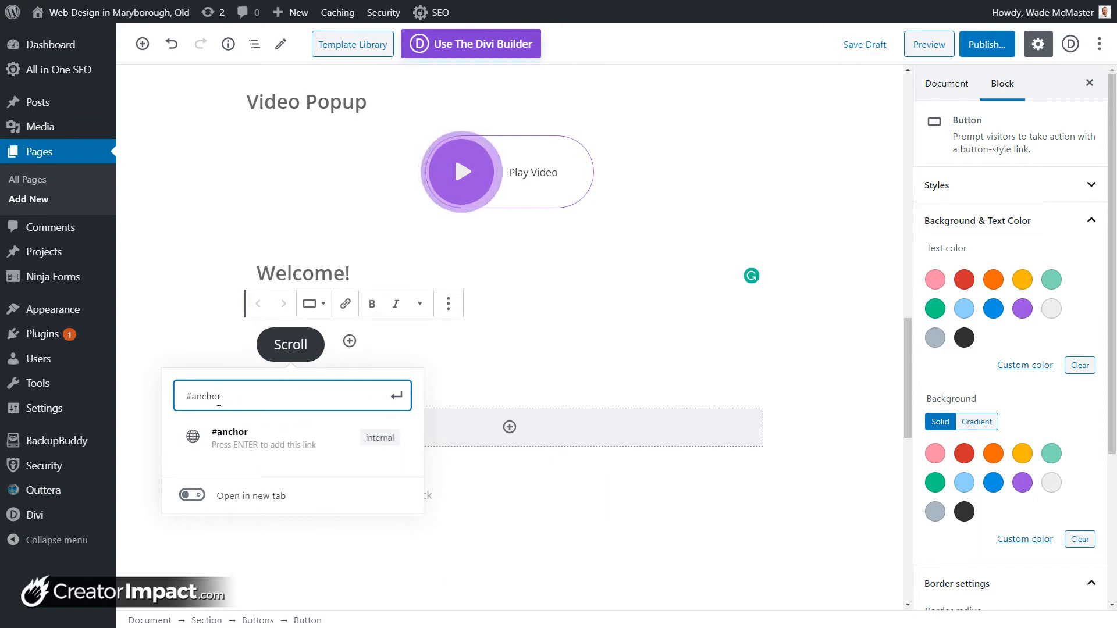
pyautogui.click(365, 434)
pyautogui.click(621, 340)
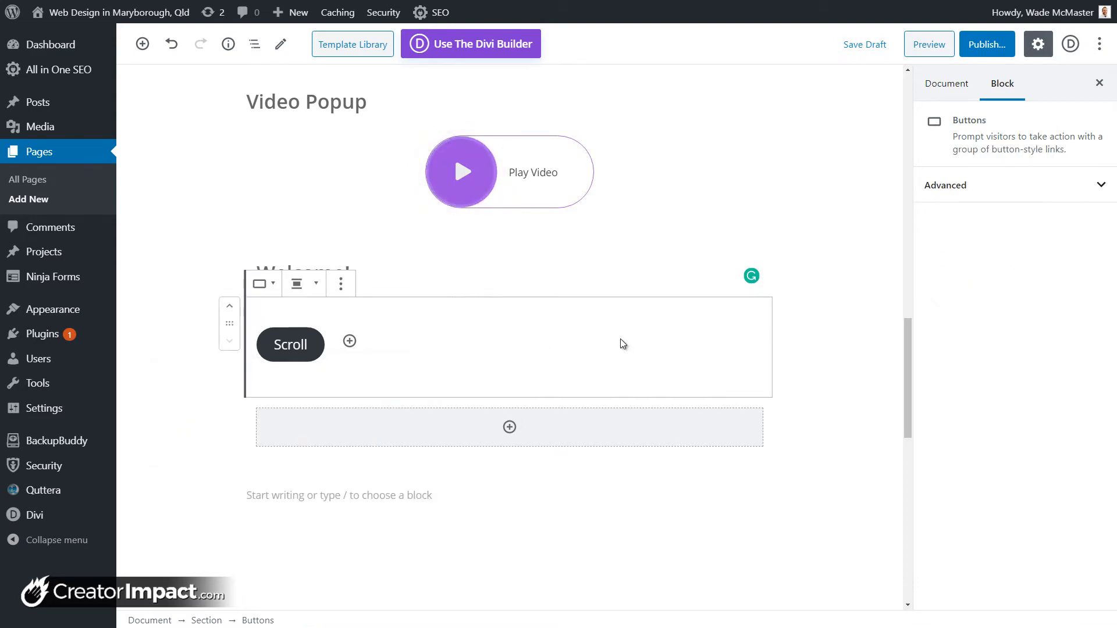
pyautogui.click(460, 284)
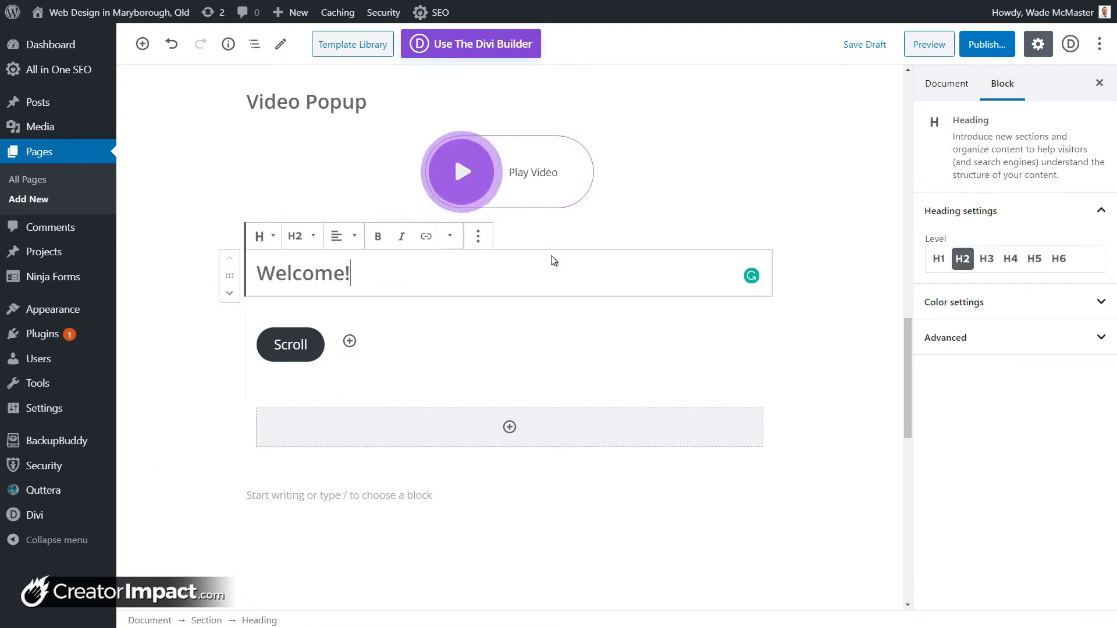
pyautogui.click(563, 246)
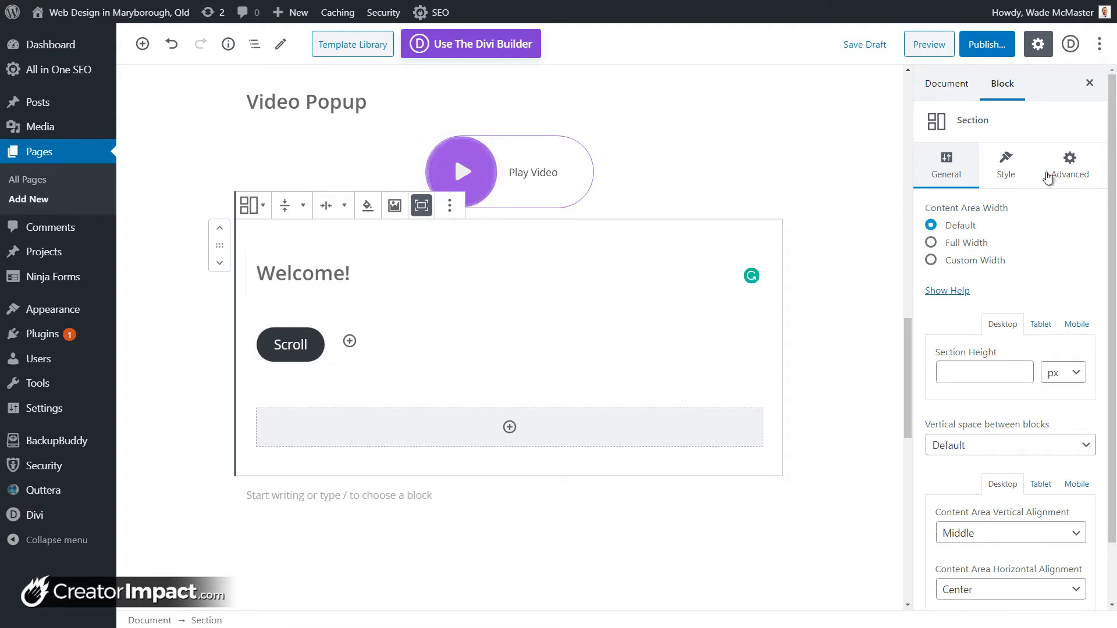
# Step: Give the Section a yellow background from the Style swatches
pyautogui.click(1006, 174)
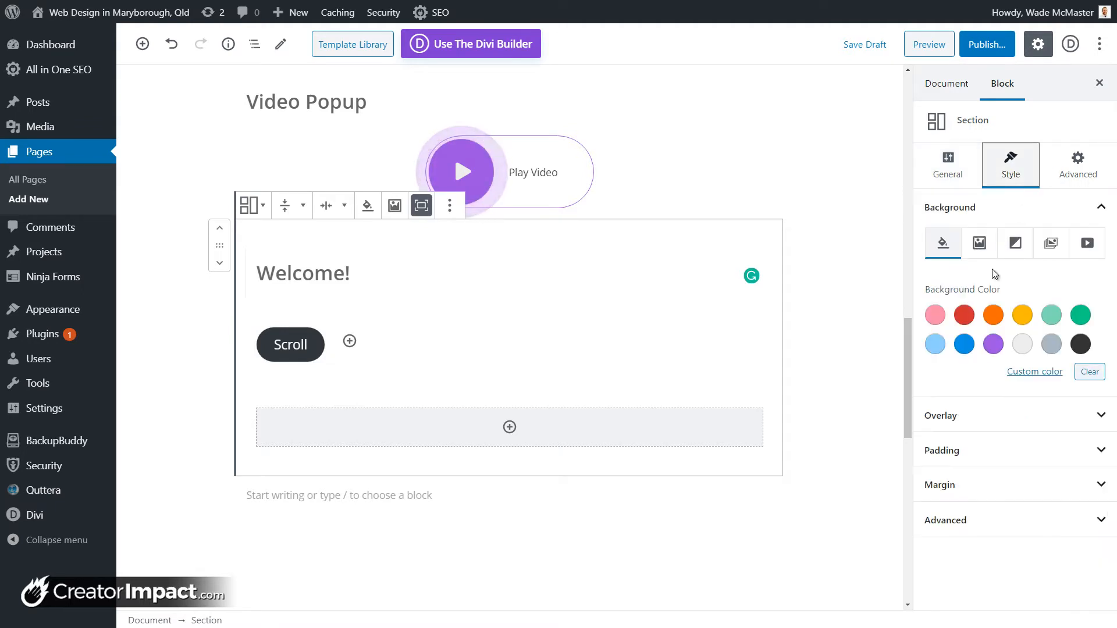
pyautogui.click(1028, 344)
pyautogui.click(1024, 315)
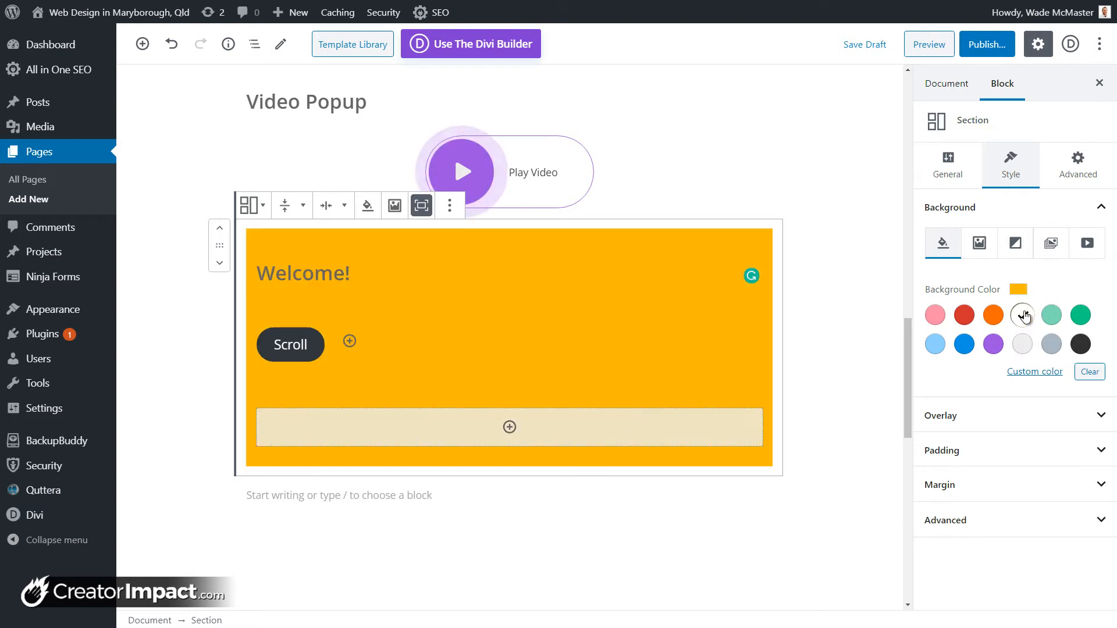
# Step: Set the Section Height to 400, then nudge it up to 408
pyautogui.click(961, 160)
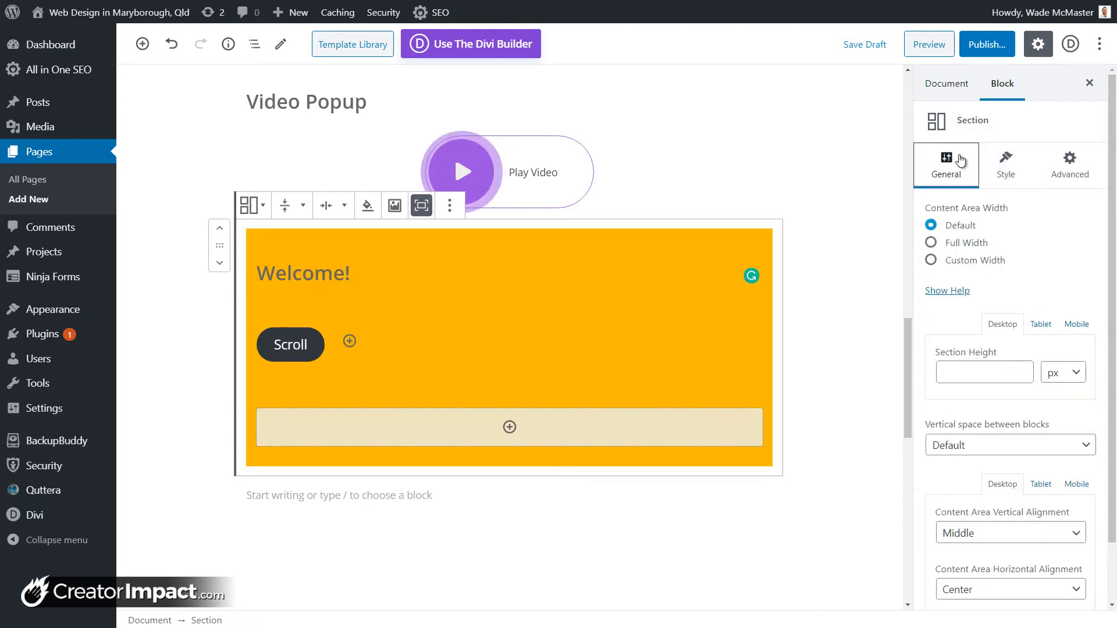
pyautogui.click(1010, 375)
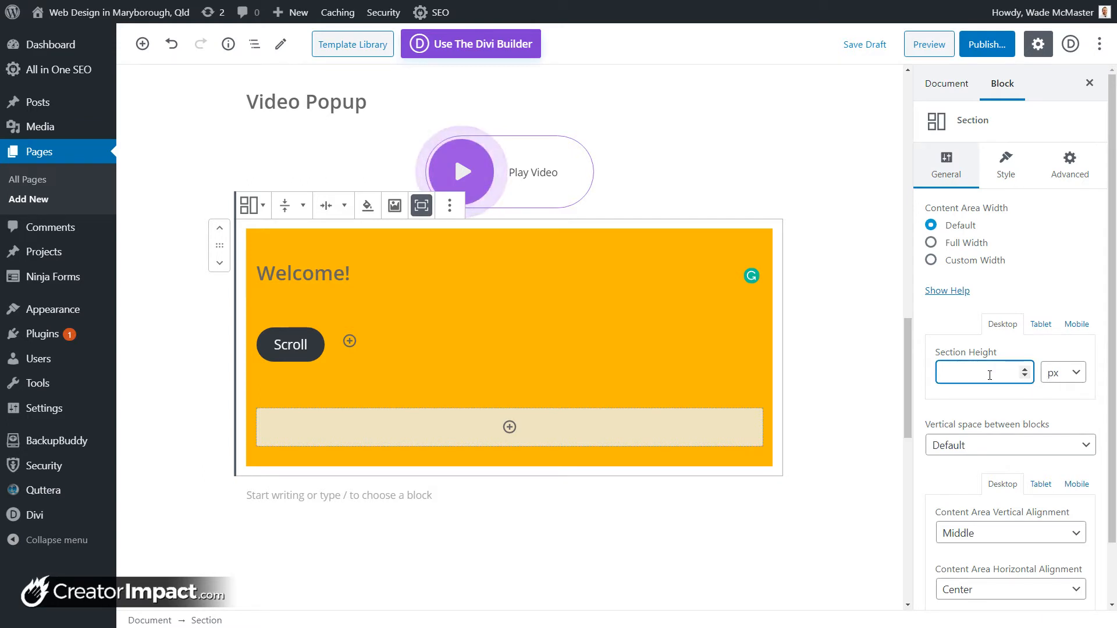
pyautogui.write('400')
pyautogui.moveTo(990, 375); pyautogui.dragTo(905, 376)
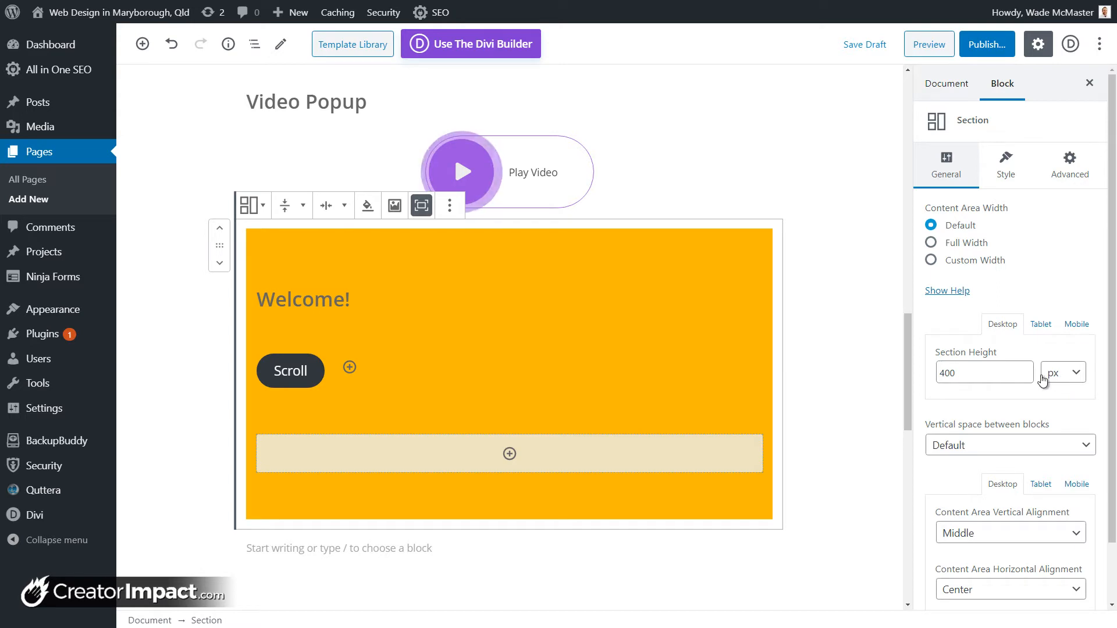
pyautogui.click(1025, 370)
pyautogui.click(1025, 370)
pyautogui.click(1025, 370)
pyautogui.click(1026, 371)
# Step: Clear the Section Height field, undoing an accidental deletion of the section
pyautogui.moveTo(983, 374); pyautogui.dragTo(891, 382)
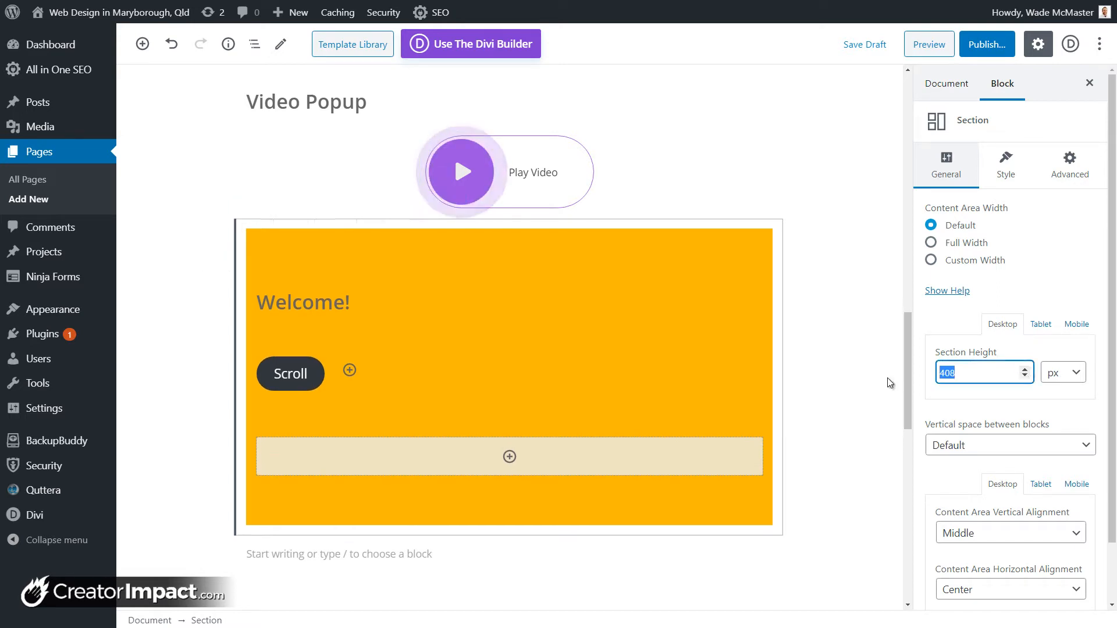
pyautogui.press('BackSpace')
pyautogui.hotkey('ctrl', 'z')
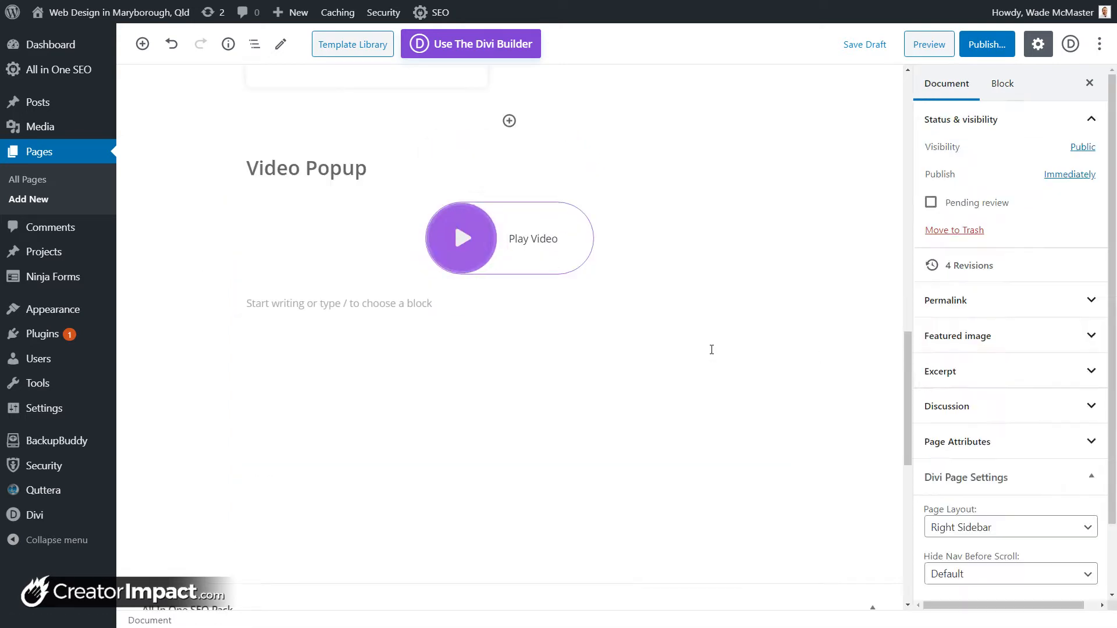
pyautogui.click(447, 423)
pyautogui.click(455, 329)
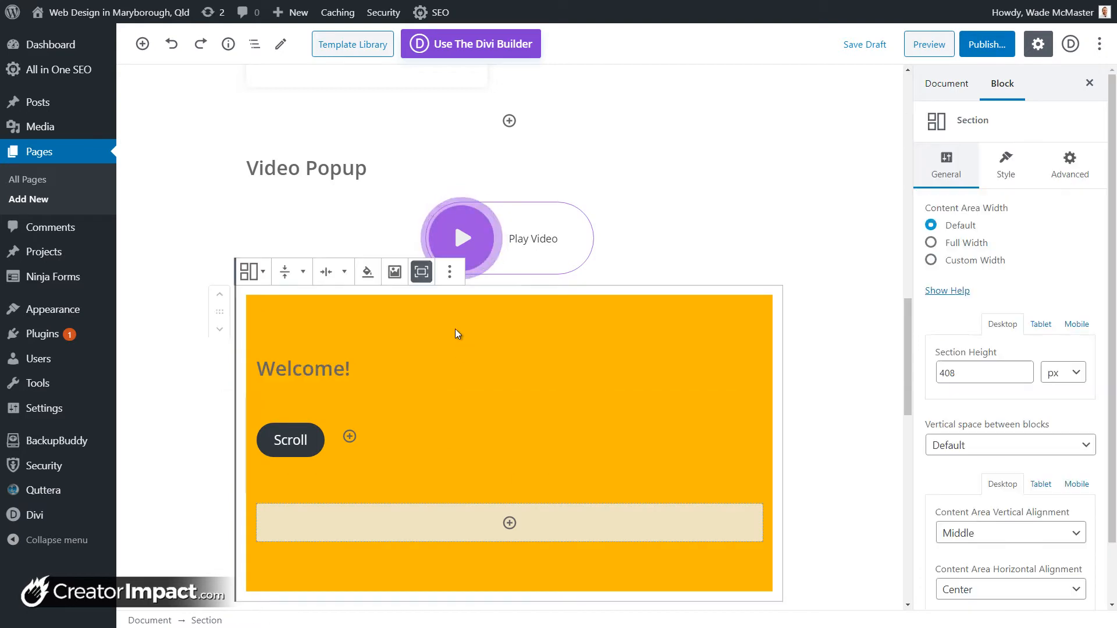
pyautogui.moveTo(978, 373); pyautogui.dragTo(937, 373)
pyautogui.press('BackSpace')
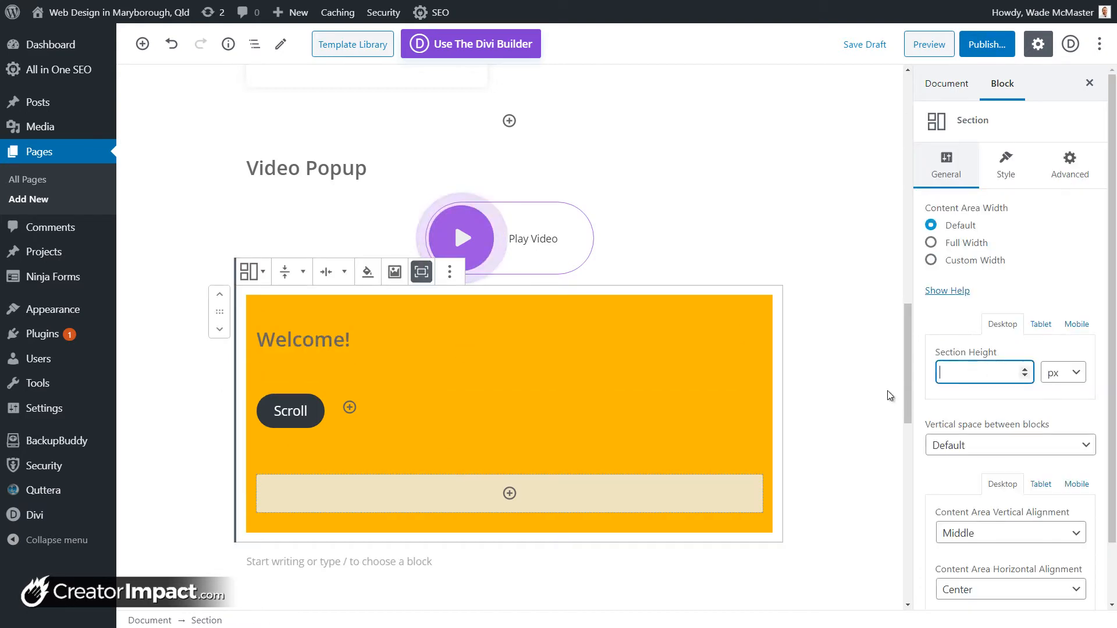
# Step: Set the vertical space between blocks to Small, after briefly trying Huge
pyautogui.scroll(-1, 955, 414)
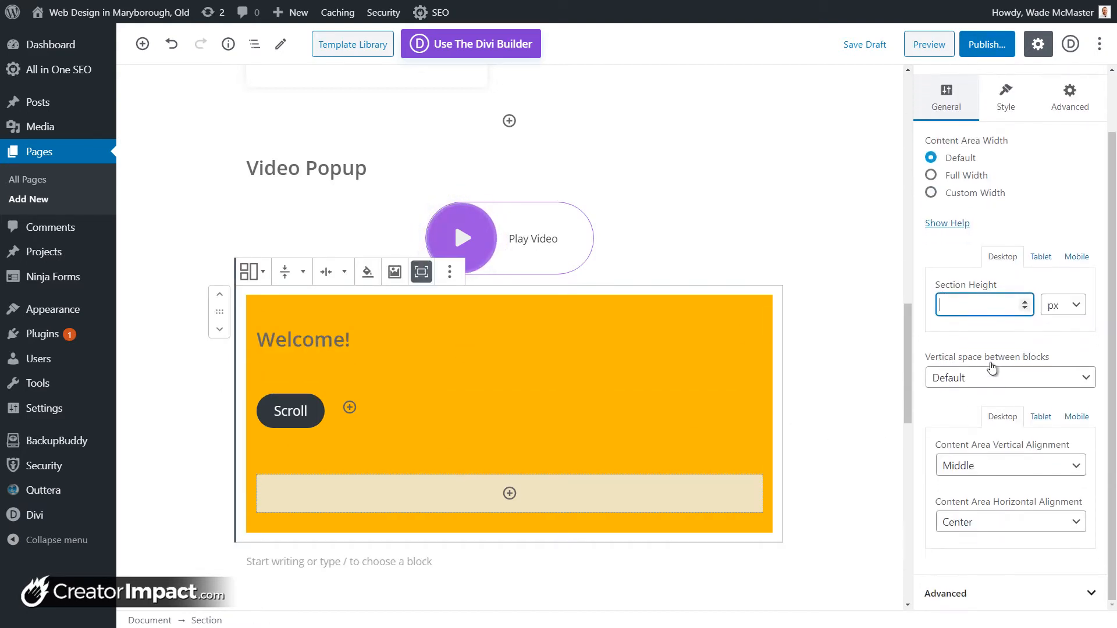
pyautogui.click(976, 378)
pyautogui.click(969, 411)
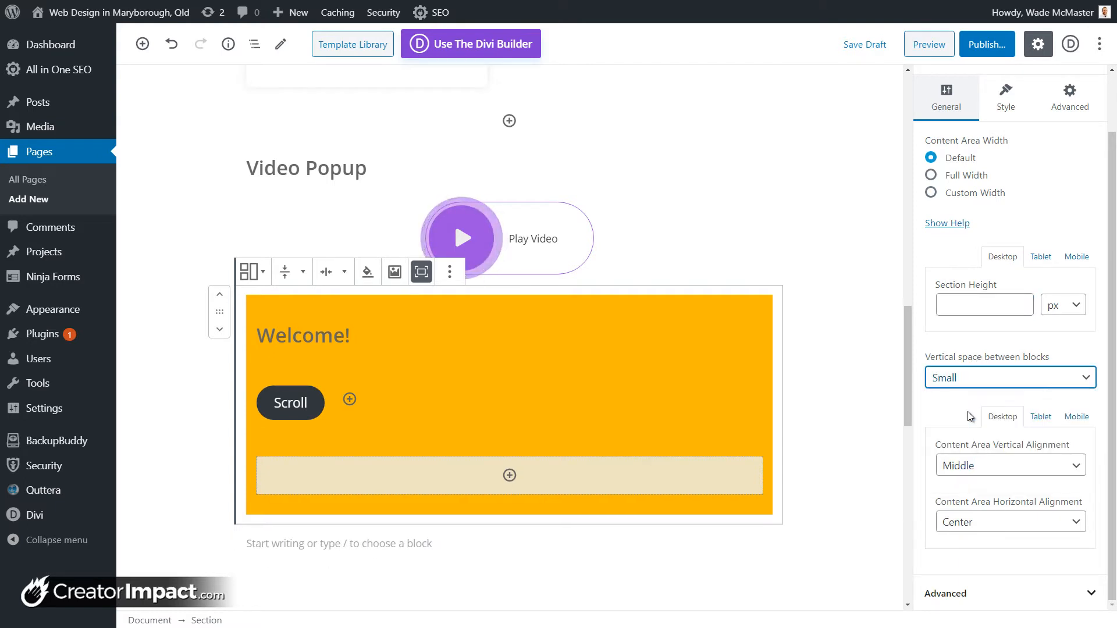
pyautogui.click(981, 381)
pyautogui.click(972, 471)
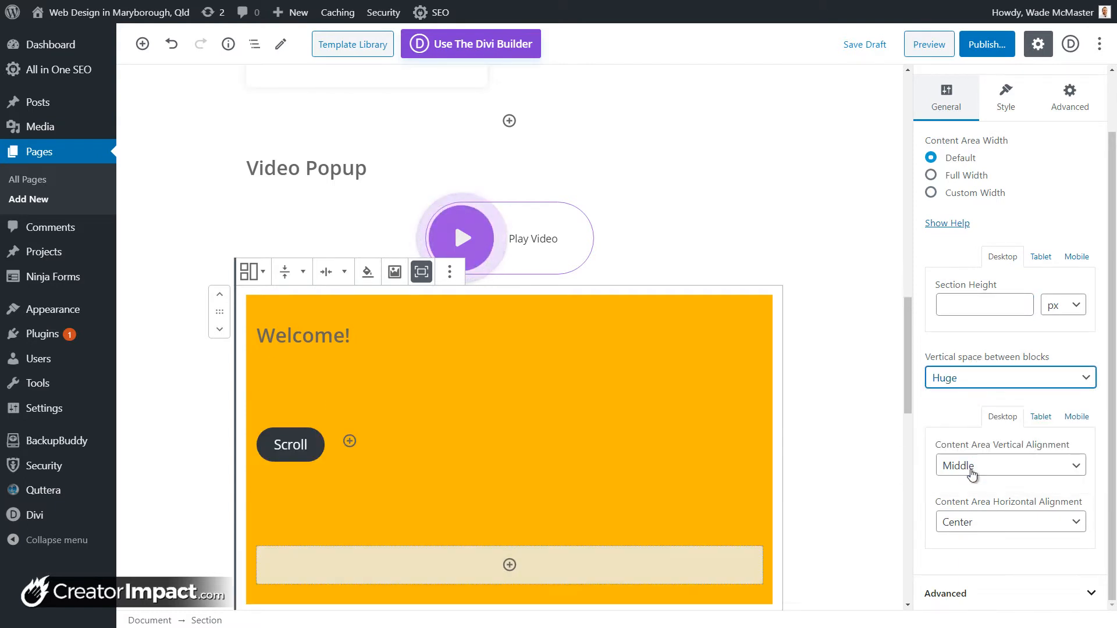
pyautogui.click(926, 384)
pyautogui.click(961, 413)
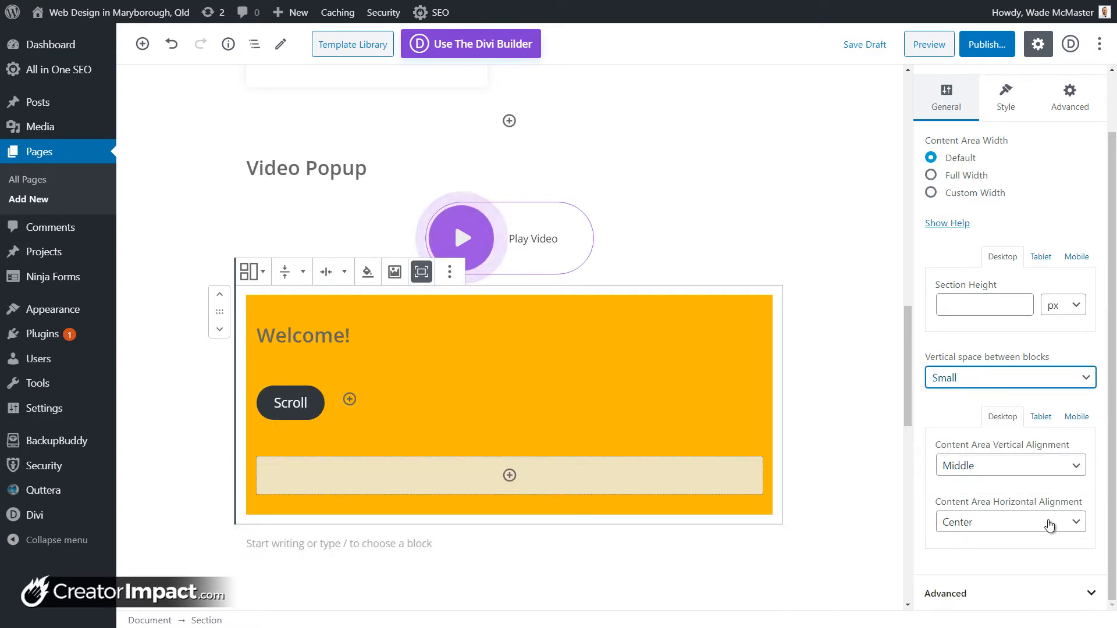
# Step: Try bottom vertical alignment and a Section Height of 1000
pyautogui.click(998, 473)
pyautogui.click(989, 479)
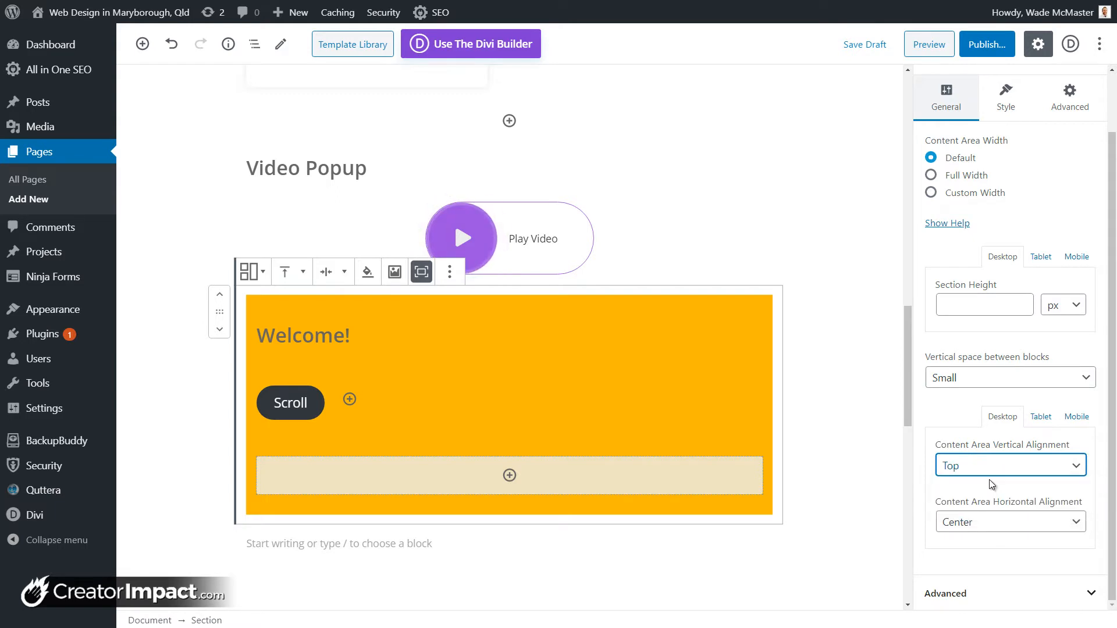
pyautogui.click(983, 474)
pyautogui.click(975, 516)
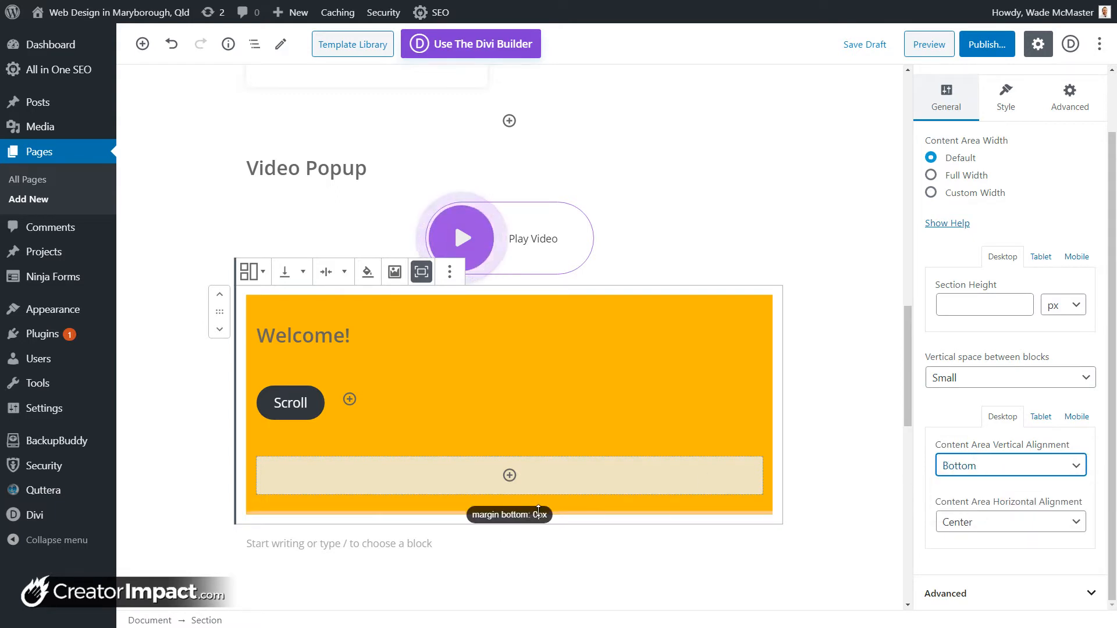
pyautogui.click(984, 299)
pyautogui.write('10')
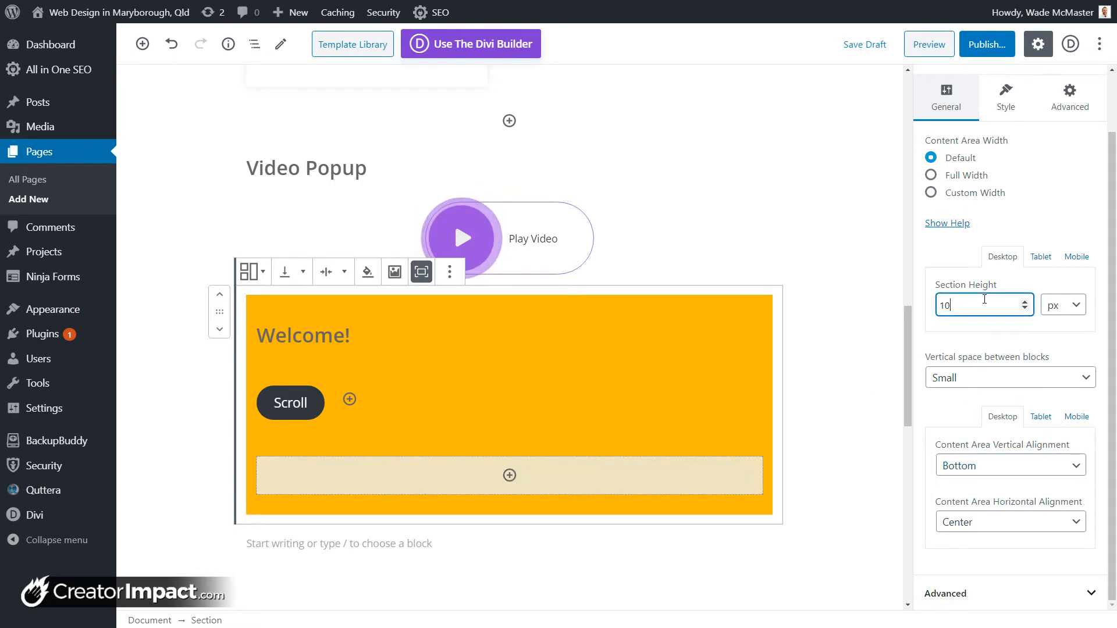
pyautogui.write('00')
pyautogui.scroll(-6, 465, 416)
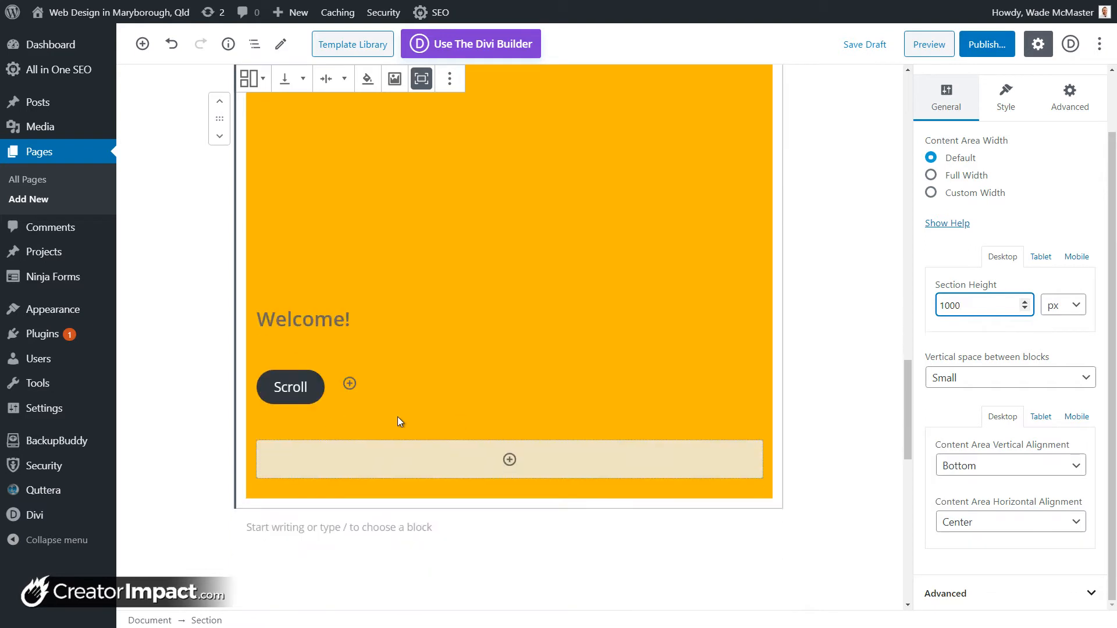
# Step: Align the section content to Top and clear the fixed Section Height
pyautogui.click(981, 464)
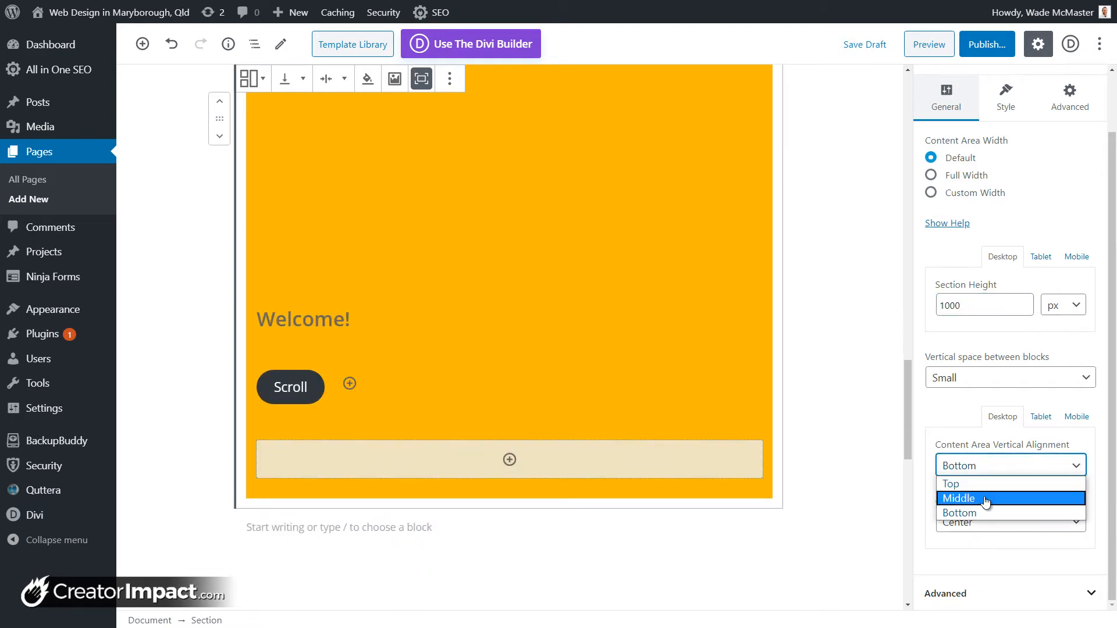
pyautogui.click(983, 495)
pyautogui.click(948, 475)
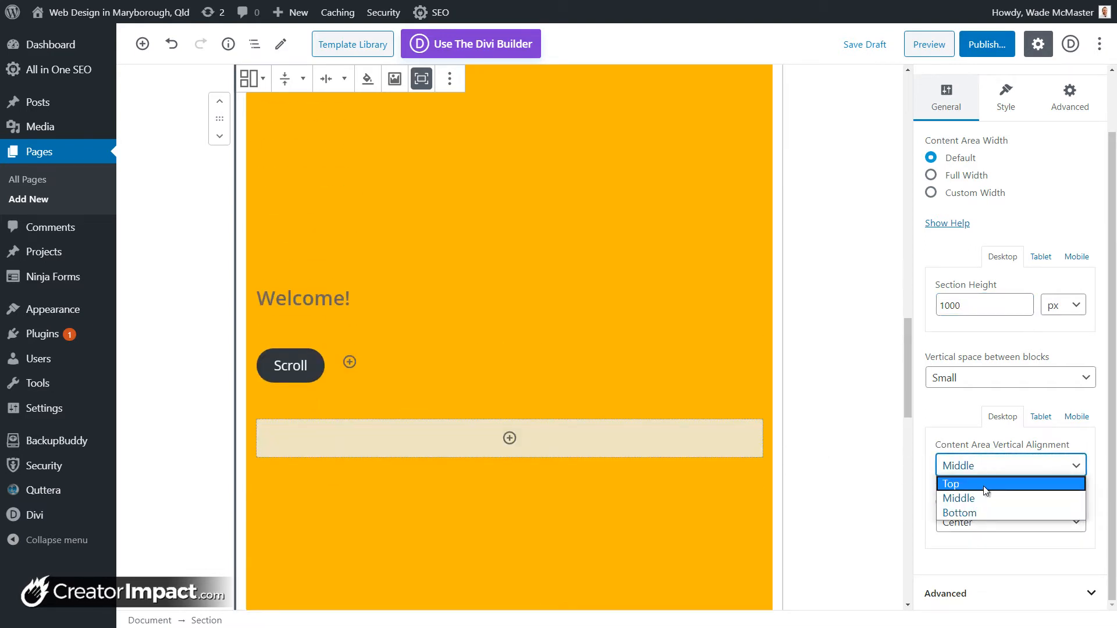
pyautogui.click(948, 482)
pyautogui.moveTo(963, 307); pyautogui.dragTo(949, 308)
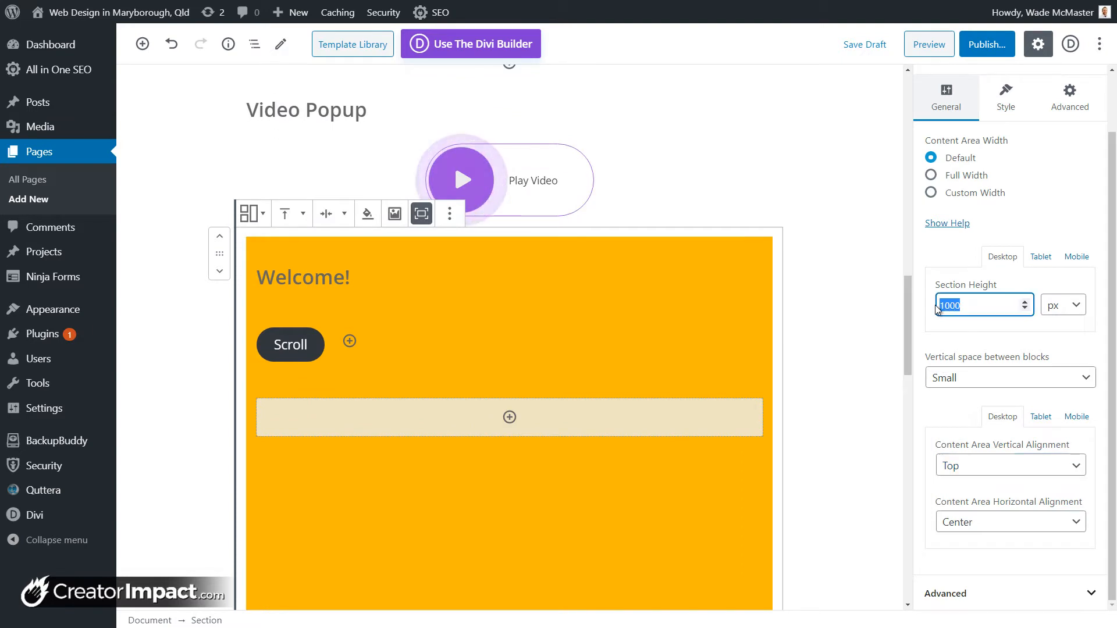
pyautogui.press('BackSpace')
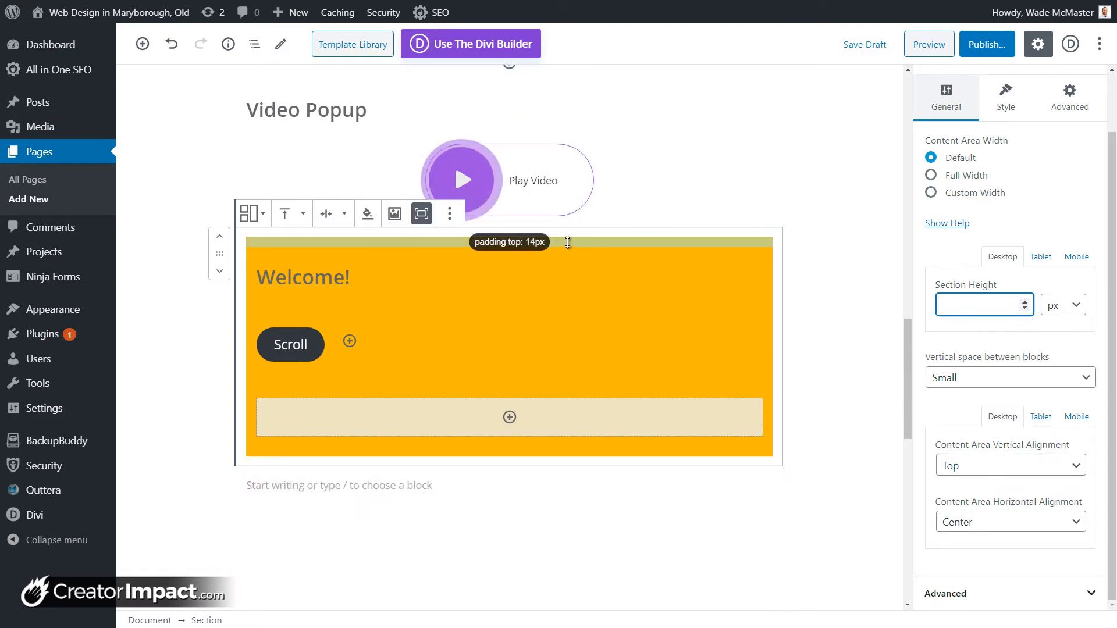
# Step: Drag top padding to 36px and bottom to 77px, then try left, center and right alignment
pyautogui.moveTo(568, 242); pyautogui.dragTo(566, 287)
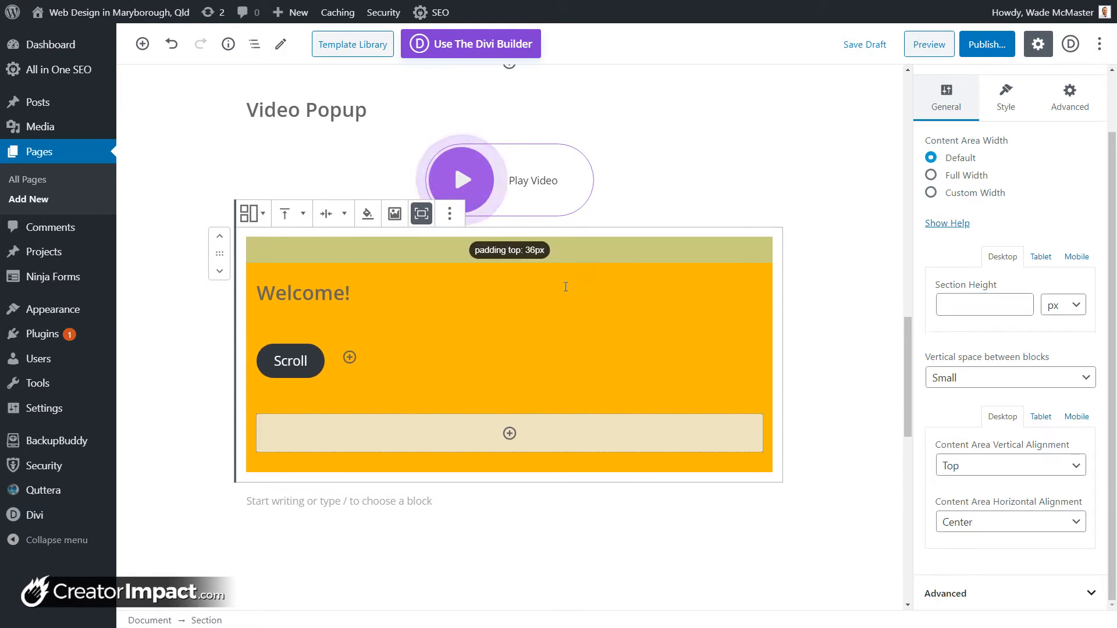
pyautogui.moveTo(555, 468); pyautogui.dragTo(565, 515)
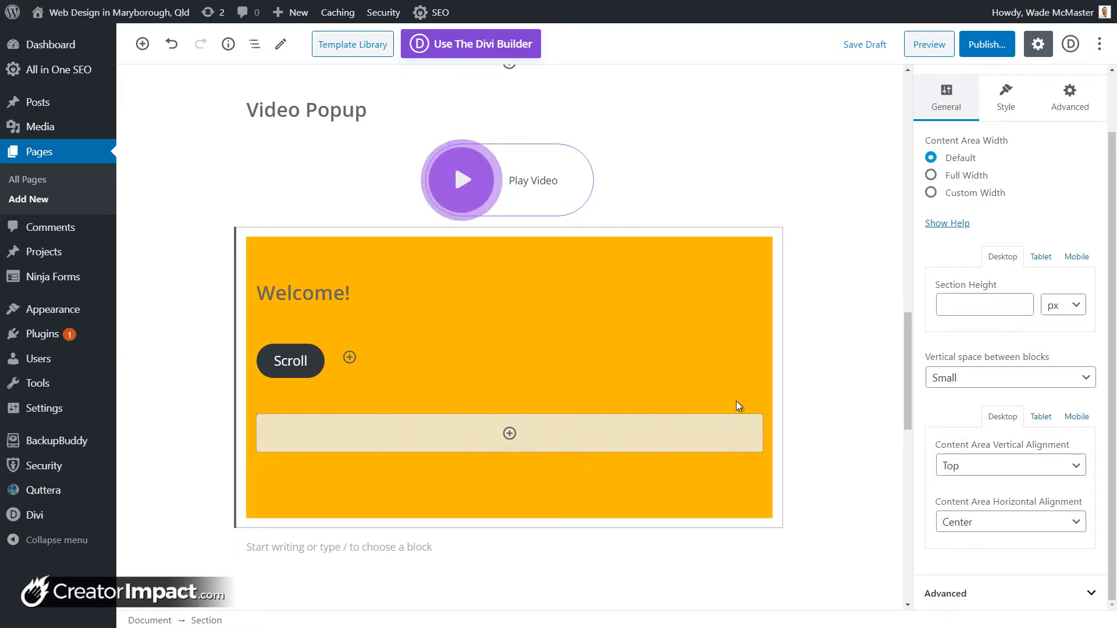
pyautogui.click(1005, 529)
pyautogui.click(966, 540)
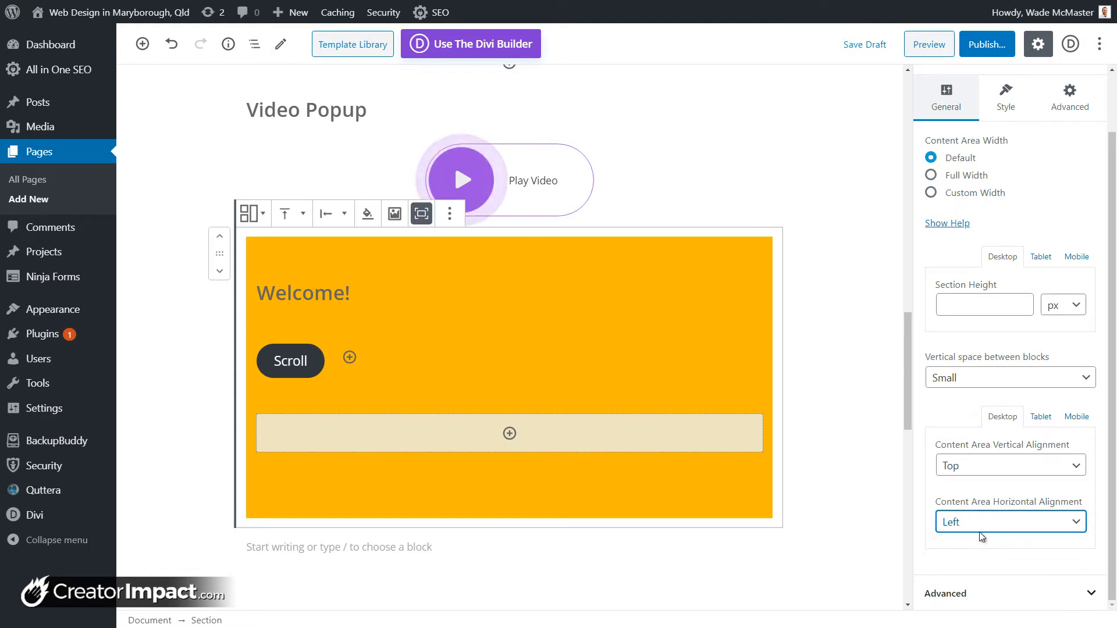
pyautogui.click(1001, 522)
pyautogui.click(983, 555)
pyautogui.click(988, 533)
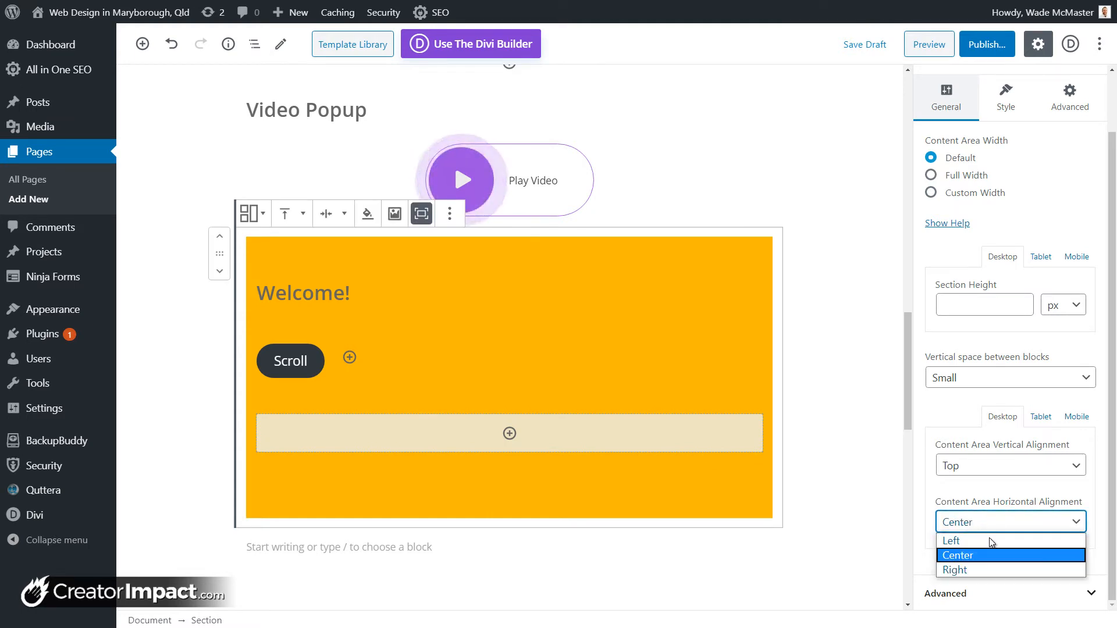
pyautogui.click(984, 571)
pyautogui.click(522, 373)
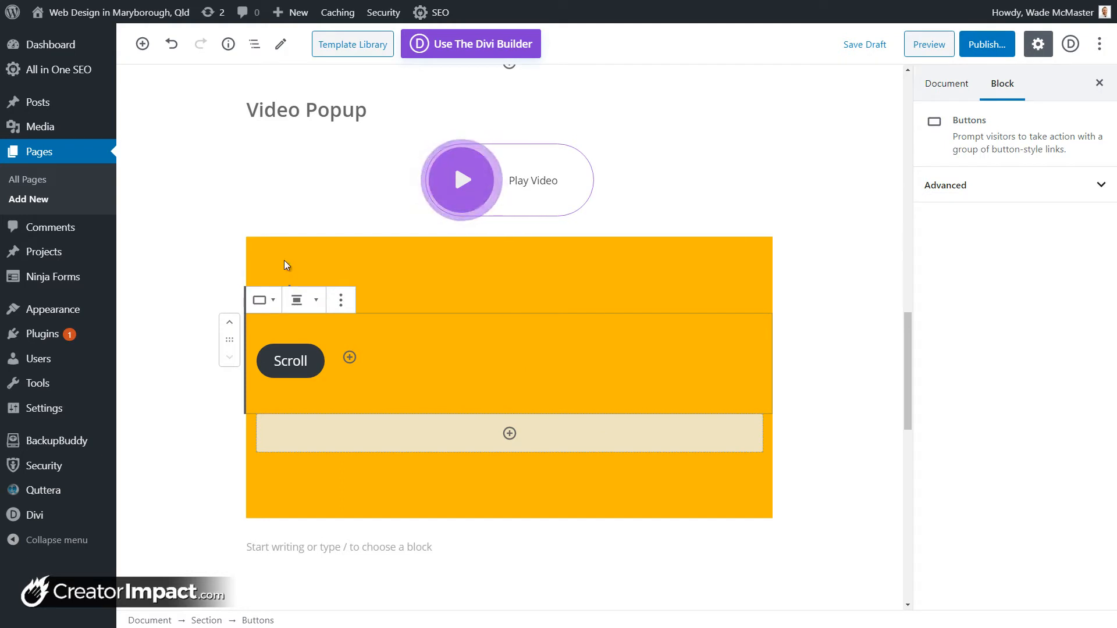
# Step: Centre the Scroll button and the Welcome! heading text within the section
pyautogui.click(299, 310)
pyautogui.click(279, 229)
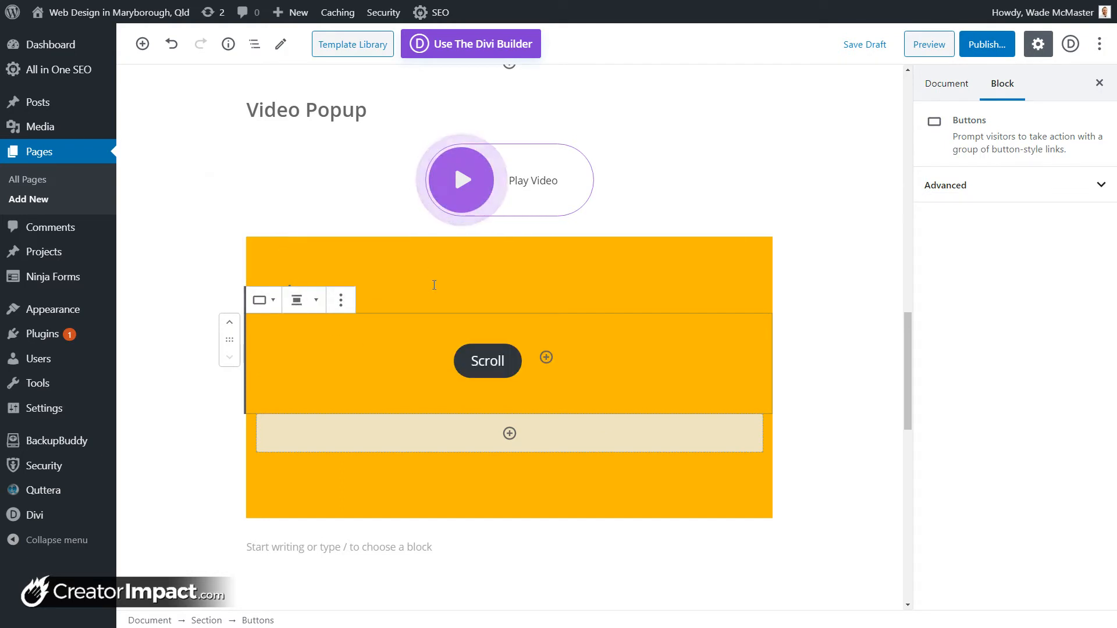
pyautogui.click(419, 281)
pyautogui.click(358, 291)
pyautogui.click(355, 257)
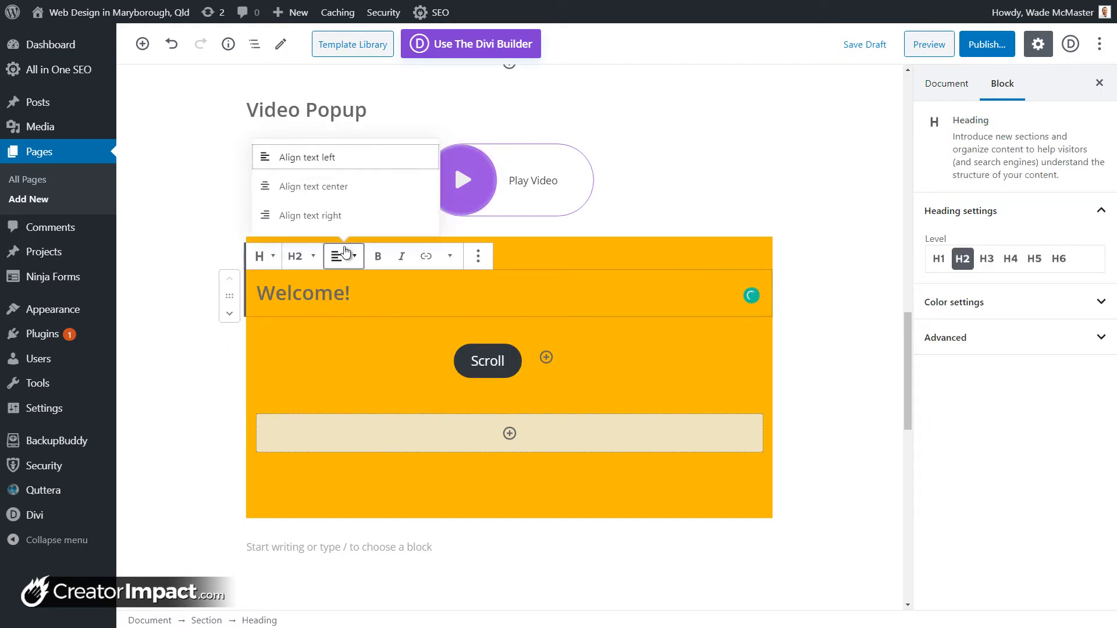
pyautogui.click(309, 185)
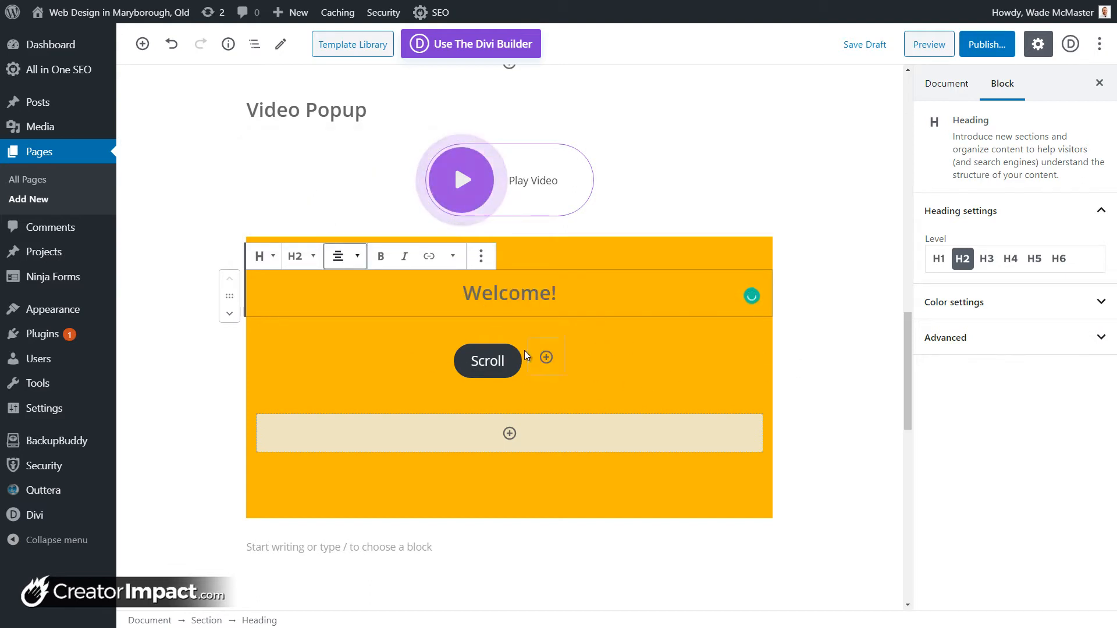
pyautogui.click(598, 358)
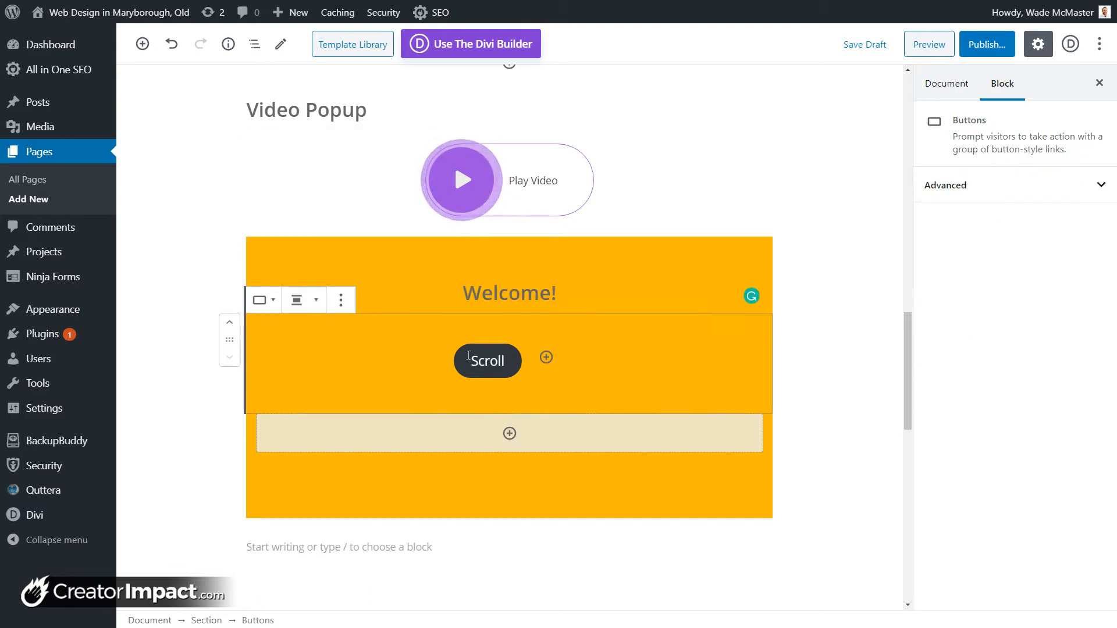
# Step: Add an empty second button beside Scroll, browsing Getwid blocks without inserting any
pyautogui.click(546, 358)
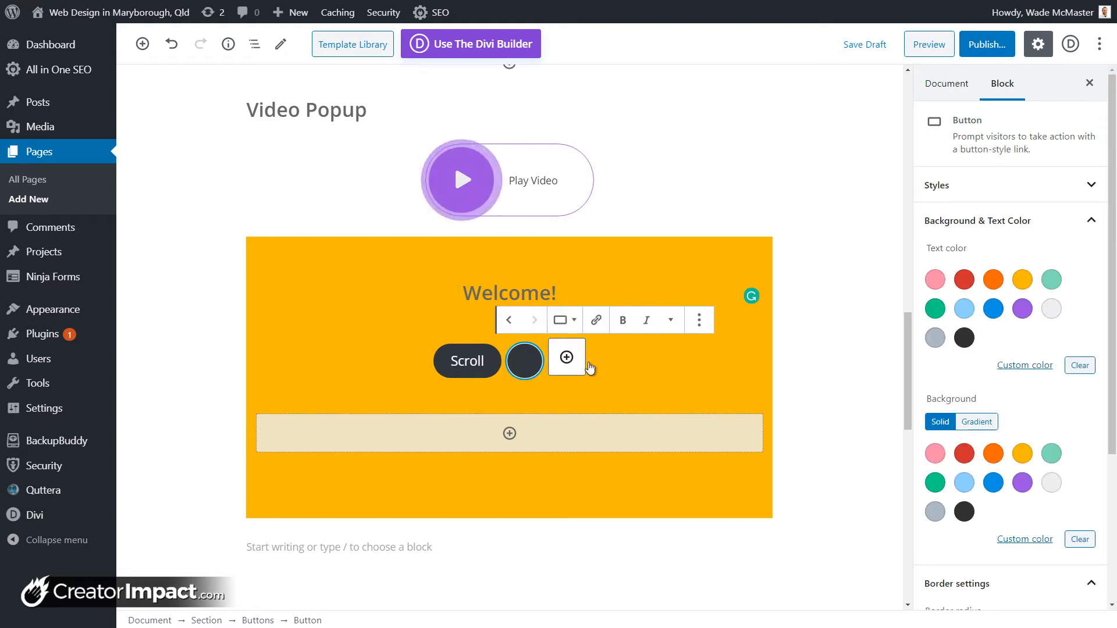
pyautogui.click(648, 369)
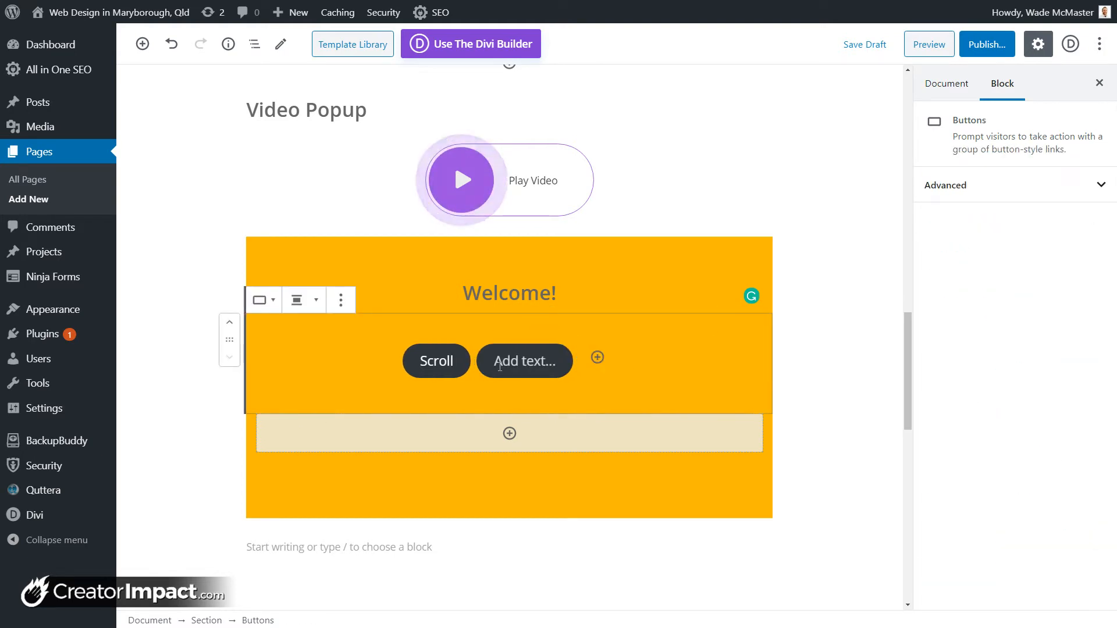
pyautogui.click(510, 433)
pyautogui.scroll(-6, 643, 261)
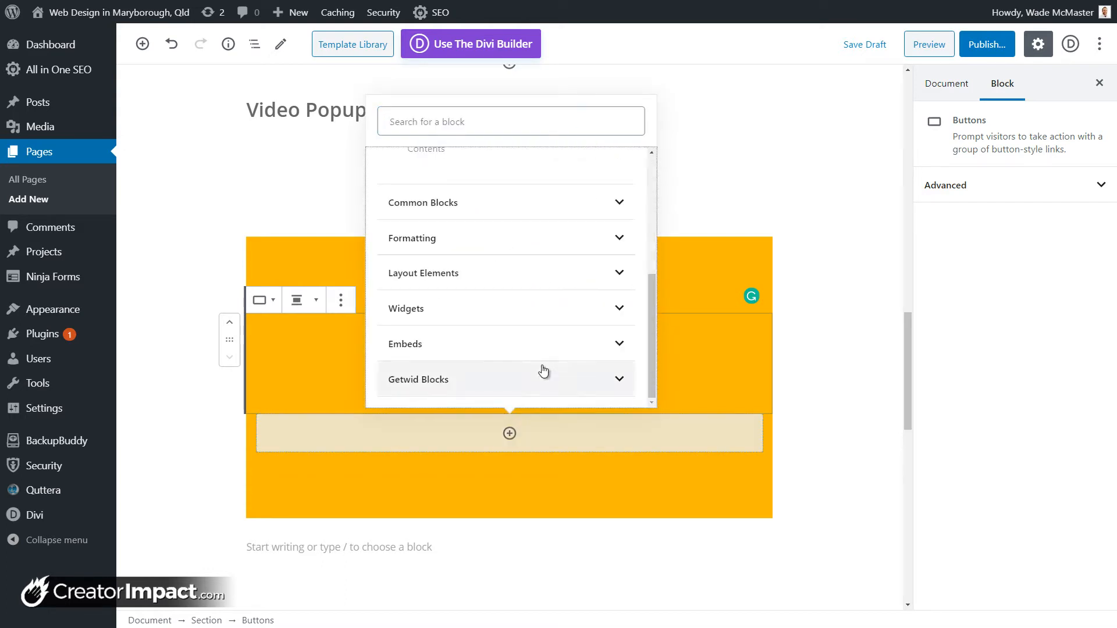
pyautogui.click(541, 372)
pyautogui.scroll(-5, 545, 365)
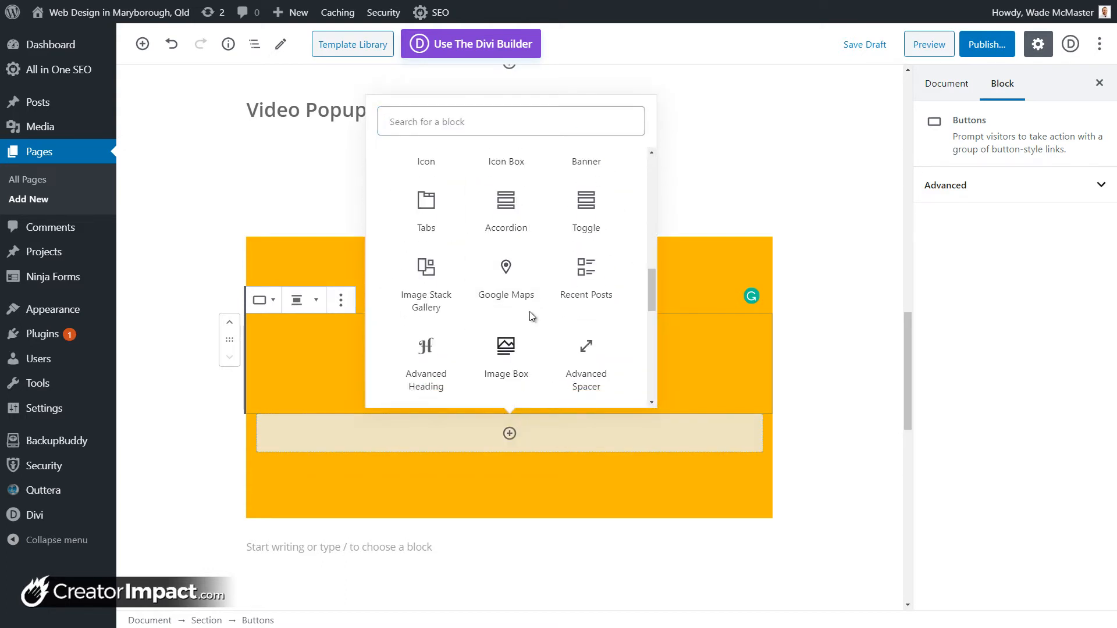
pyautogui.scroll(2, 529, 312)
pyautogui.scroll(-3, 531, 317)
pyautogui.scroll(5, 531, 317)
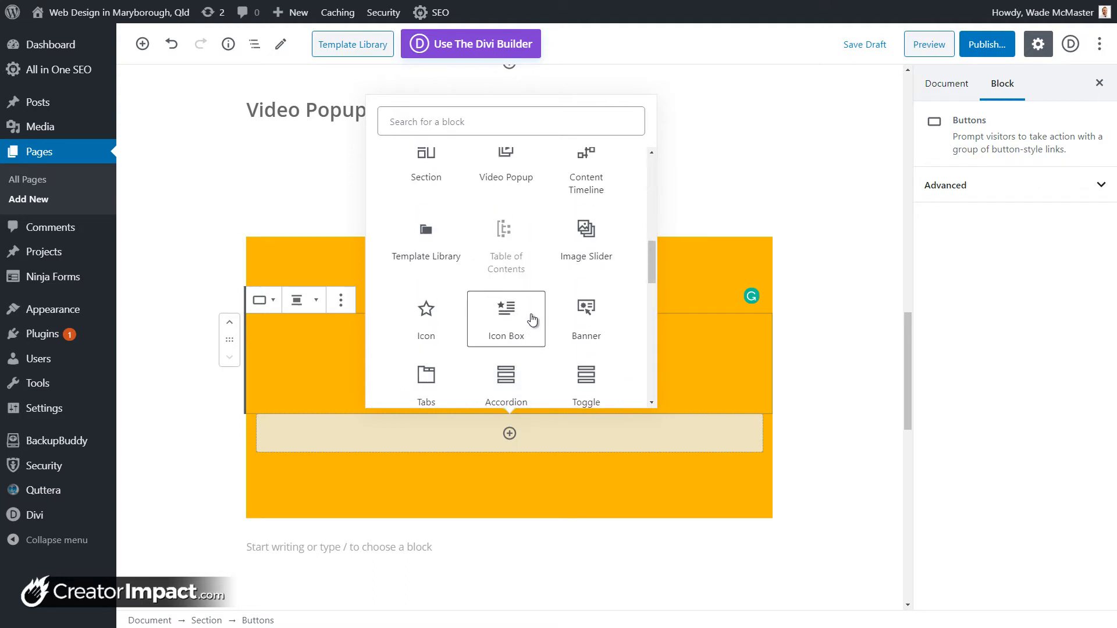
pyautogui.scroll(-2, 530, 317)
pyautogui.scroll(3, 531, 320)
pyautogui.scroll(1, 531, 319)
pyautogui.scroll(-12, 531, 320)
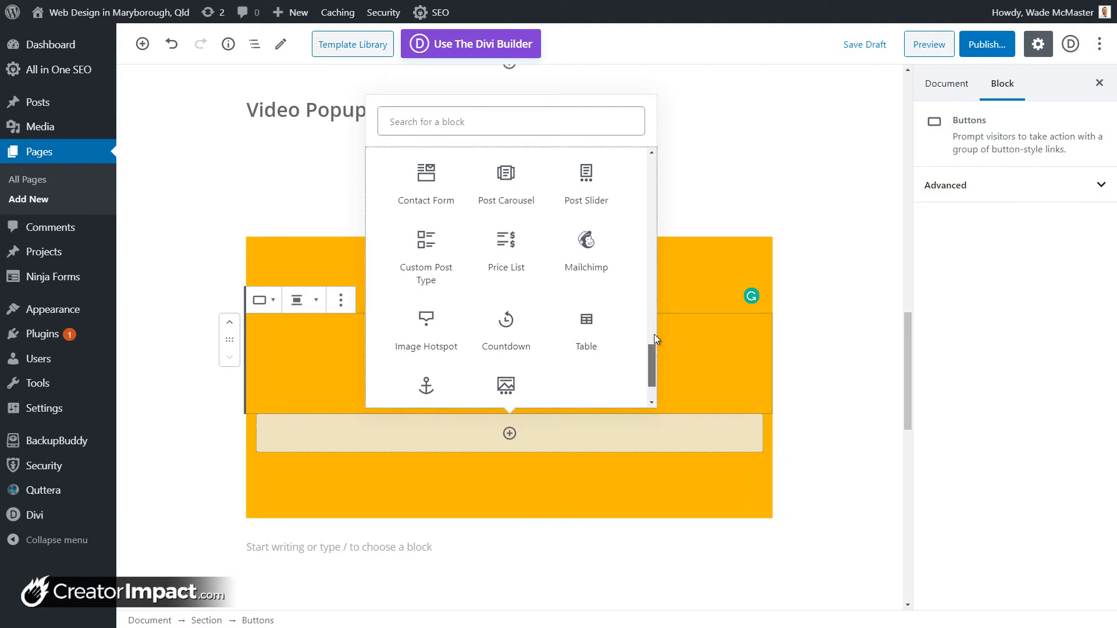
pyautogui.moveTo(653, 344); pyautogui.dragTo(650, 317)
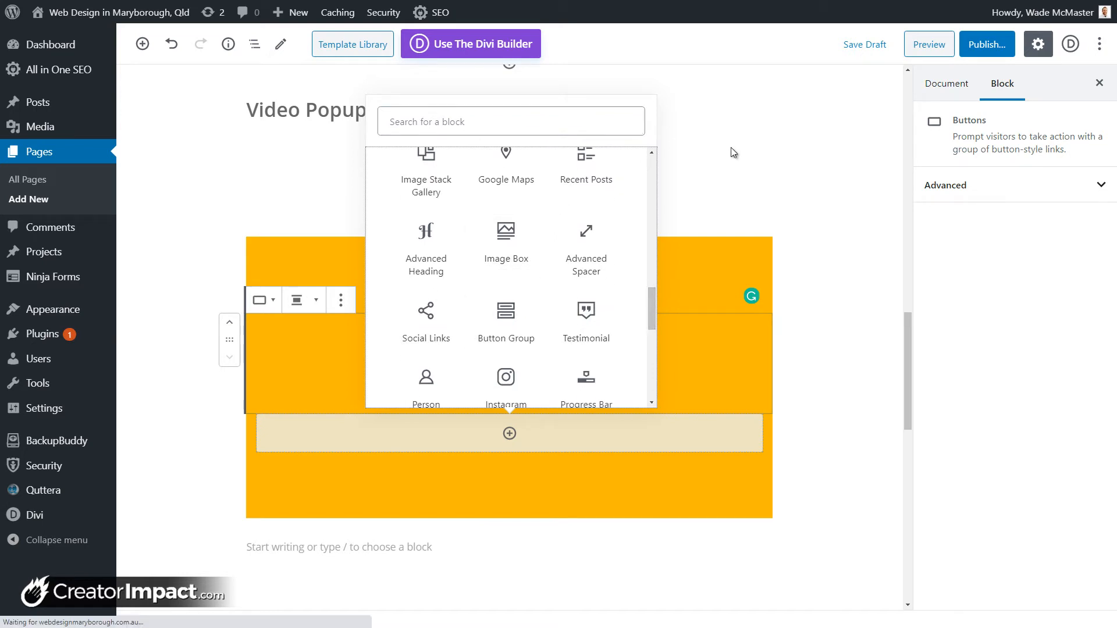
pyautogui.click(734, 152)
# Step: Label the second button 'Nowhere'
pyautogui.click(558, 388)
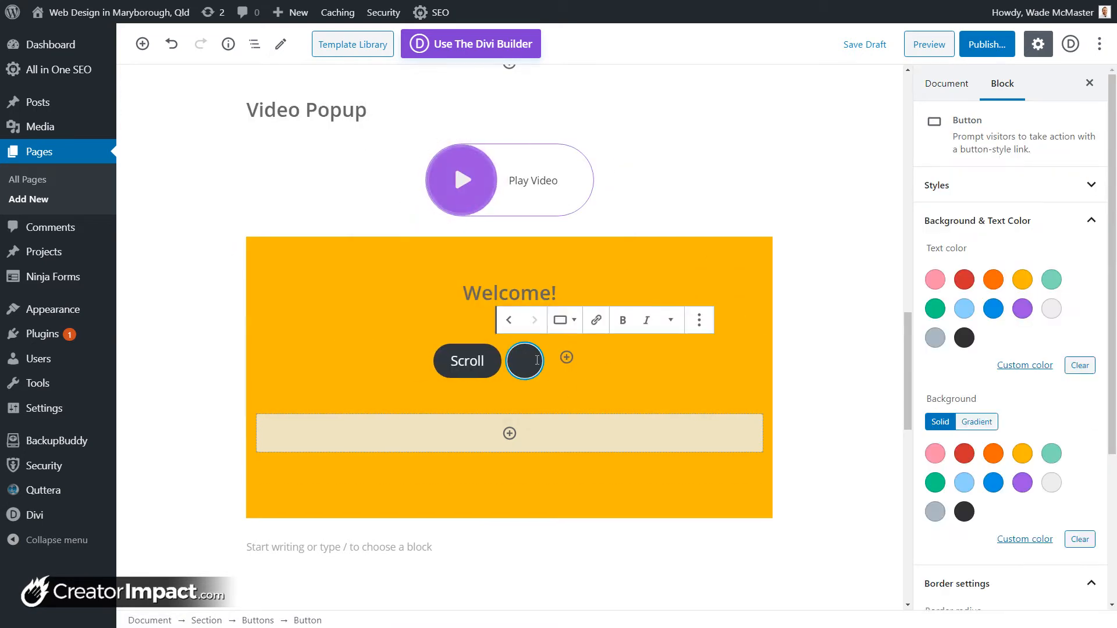
pyautogui.write('Nowhere')
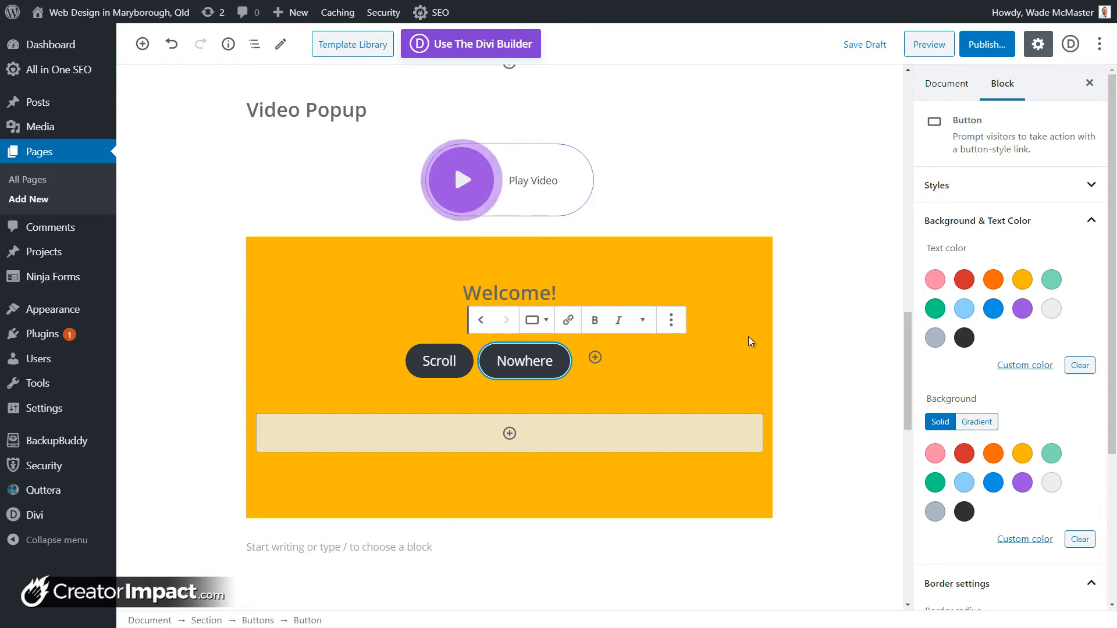
pyautogui.click(818, 341)
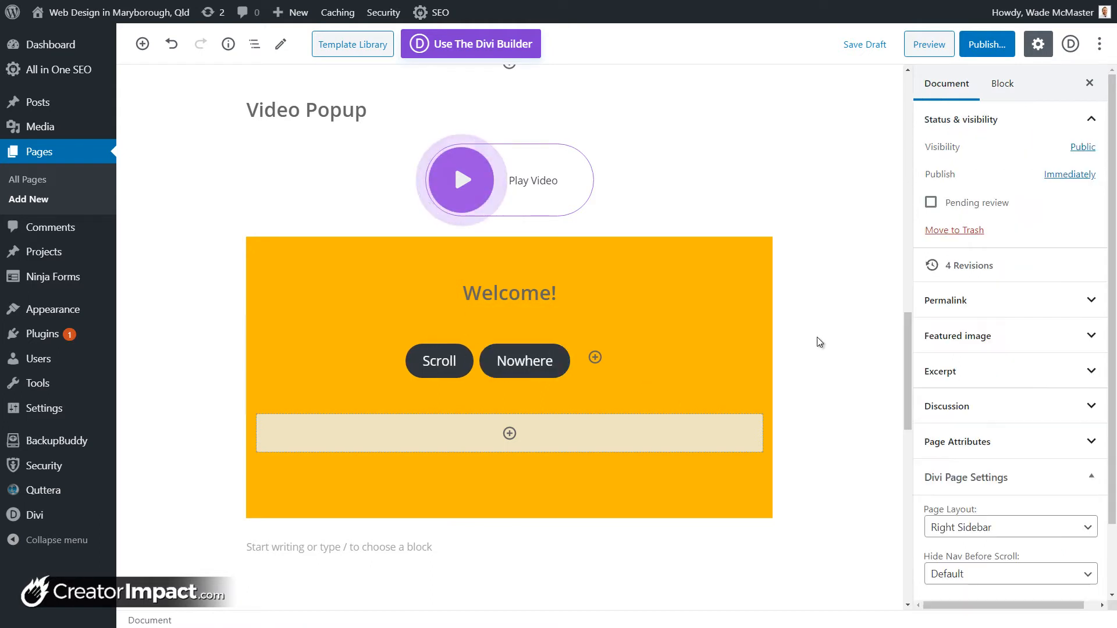
# Step: Set the Section's Content Area Width to Custom and narrow it to 523
pyautogui.click(619, 300)
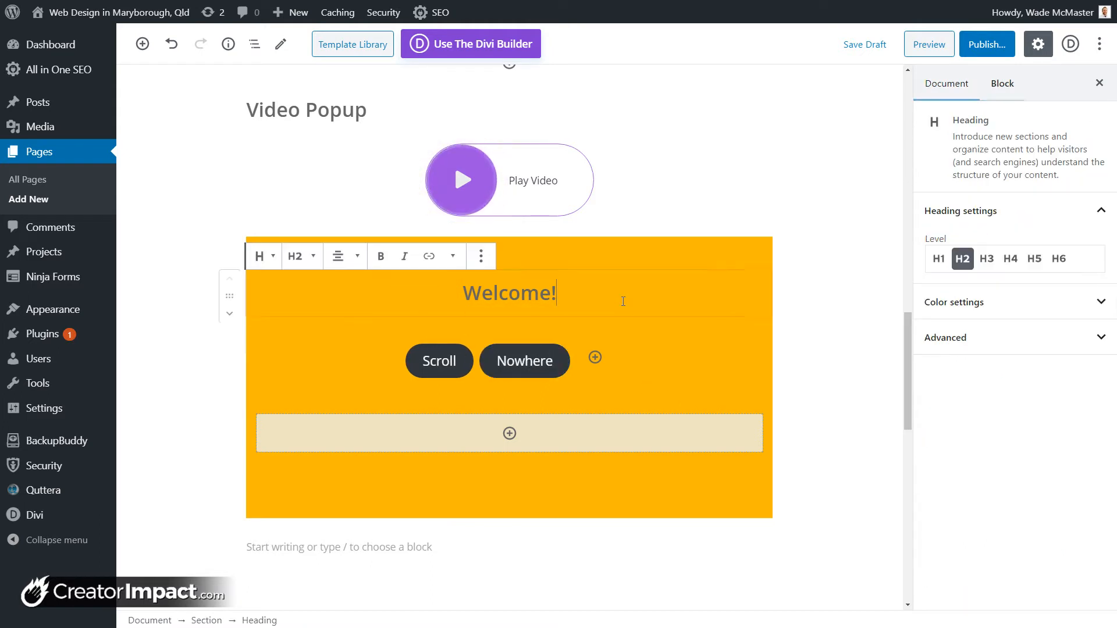
pyautogui.click(580, 253)
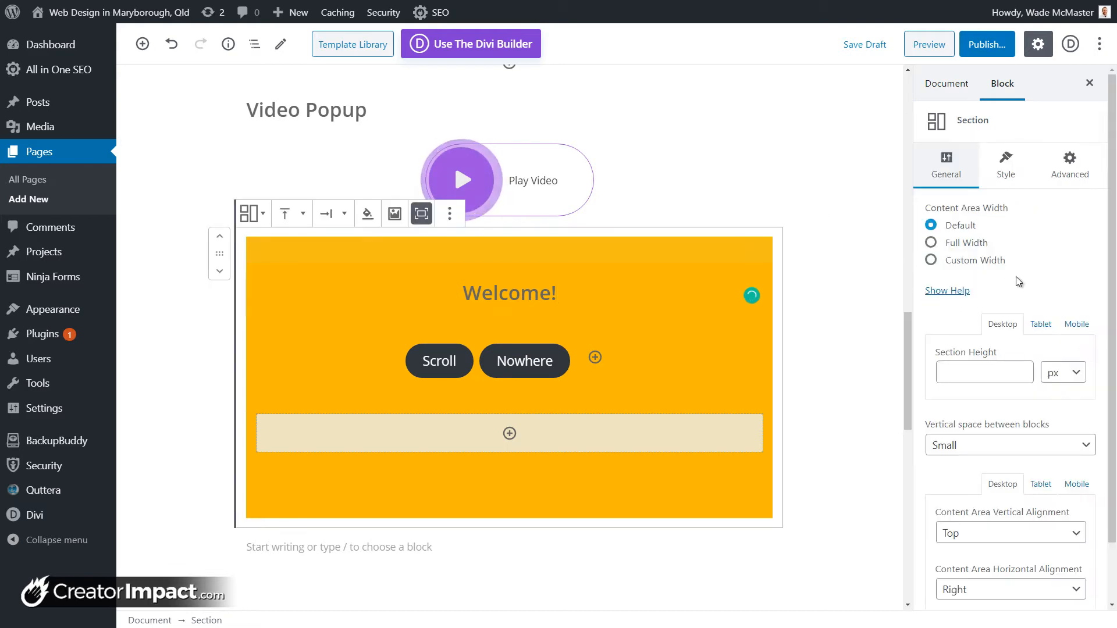
pyautogui.scroll(-1, 1030, 349)
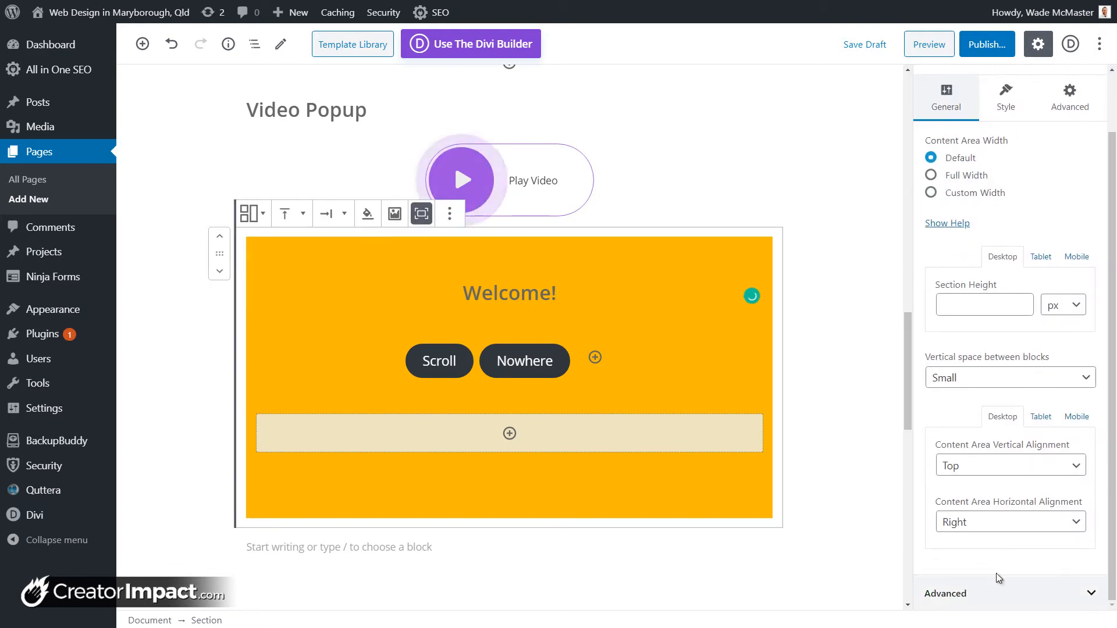
pyautogui.click(932, 194)
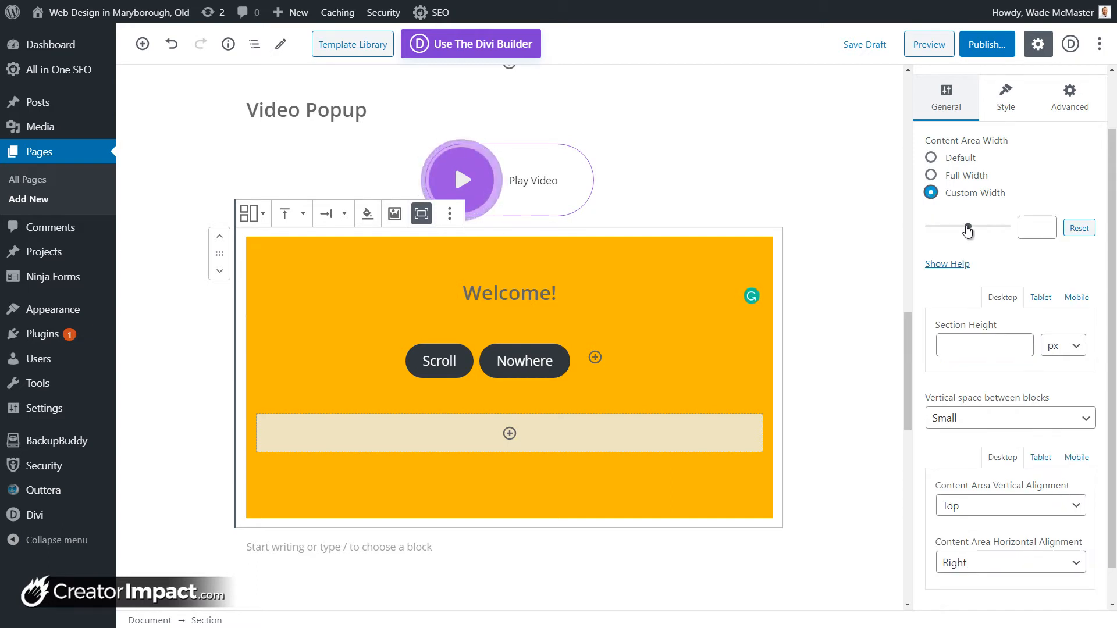
pyautogui.moveTo(958, 231)
pyautogui.mouseDown()
pyautogui.moveTo(938, 232)
pyautogui.moveTo(952, 233)
pyautogui.mouseUp()
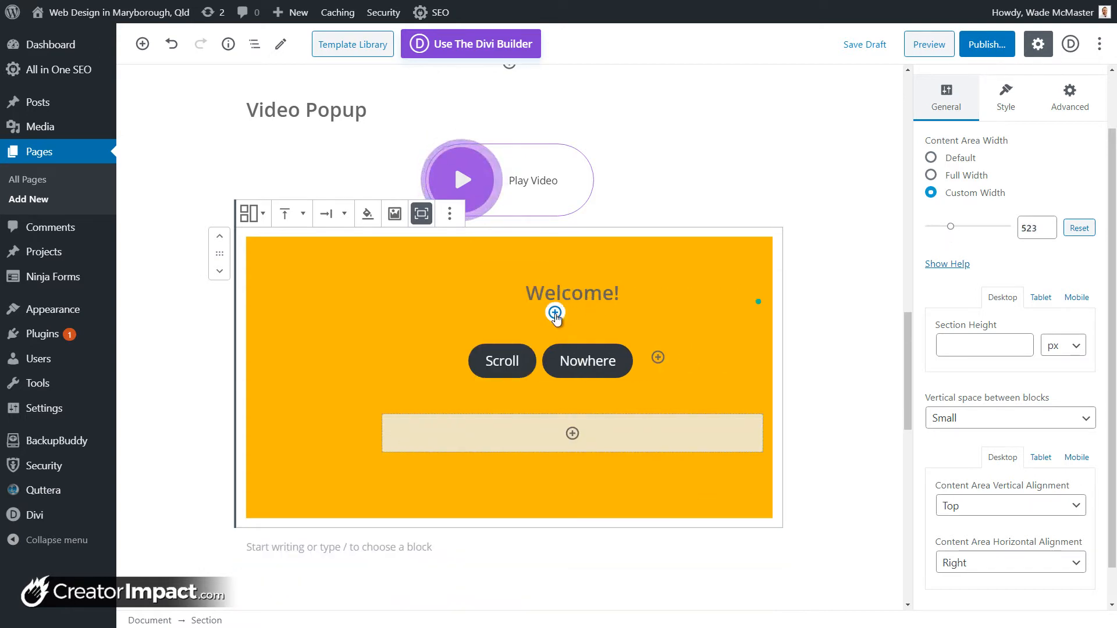
# Step: Insert a paragraph under Welcome! filled with pasted Lorem ipsum text, then reselect the Section
pyautogui.click(554, 314)
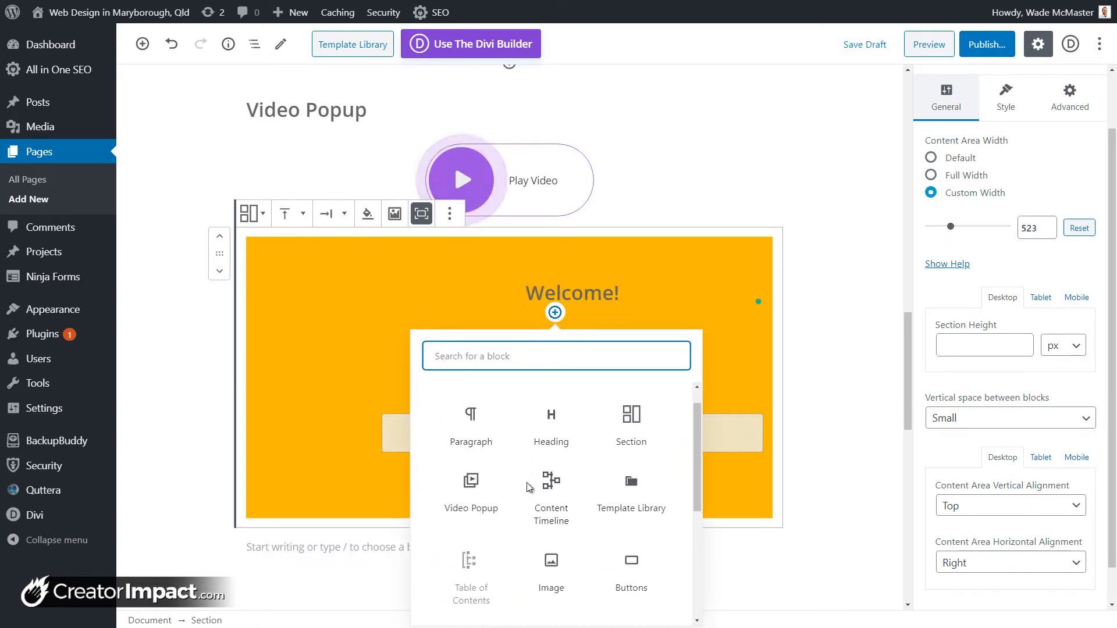
pyautogui.click(480, 457)
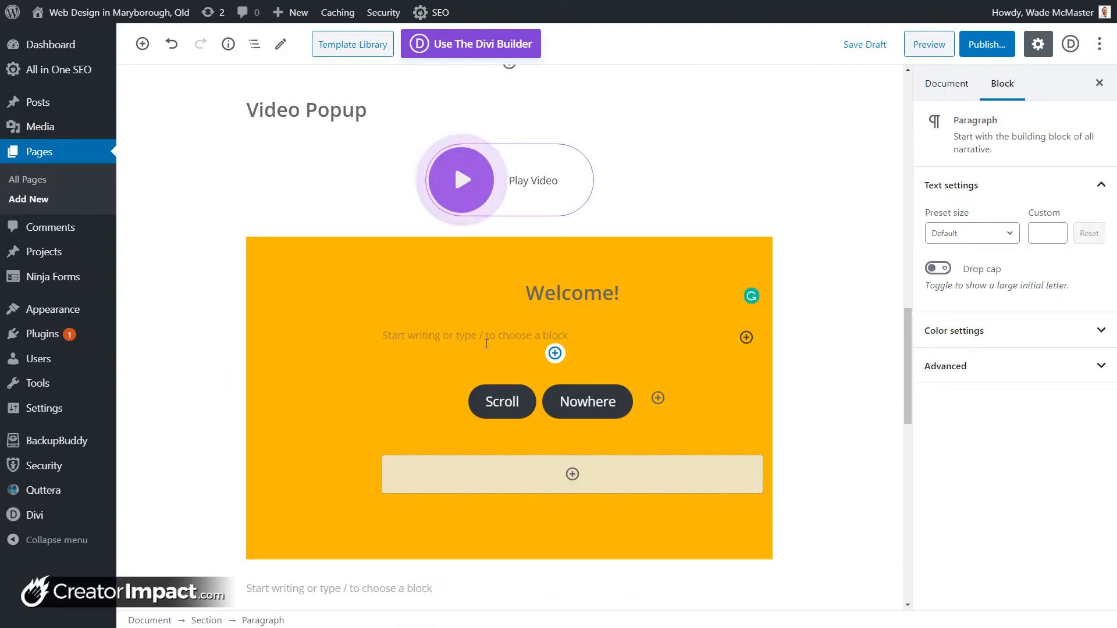
pyautogui.write('Lorem ipsum dolor sit amet, consectetur adipiscing elit, sed do eiusmod tempor incididunt ut labore et dolore magna aliqua. Ut enim ad minim veniam, quis nostrud exercitation ullamco laboris nisi ut aliquip ex ea commodo consequat. Duis aute irure dolor in reprehenderit in voluptate velit esse cillum dolore eu fugiat nulla pariatur. Excepteur sint occaecat cupidatat non proident, sunt in culpa qui officia deserunt mollit anim id est laborum')
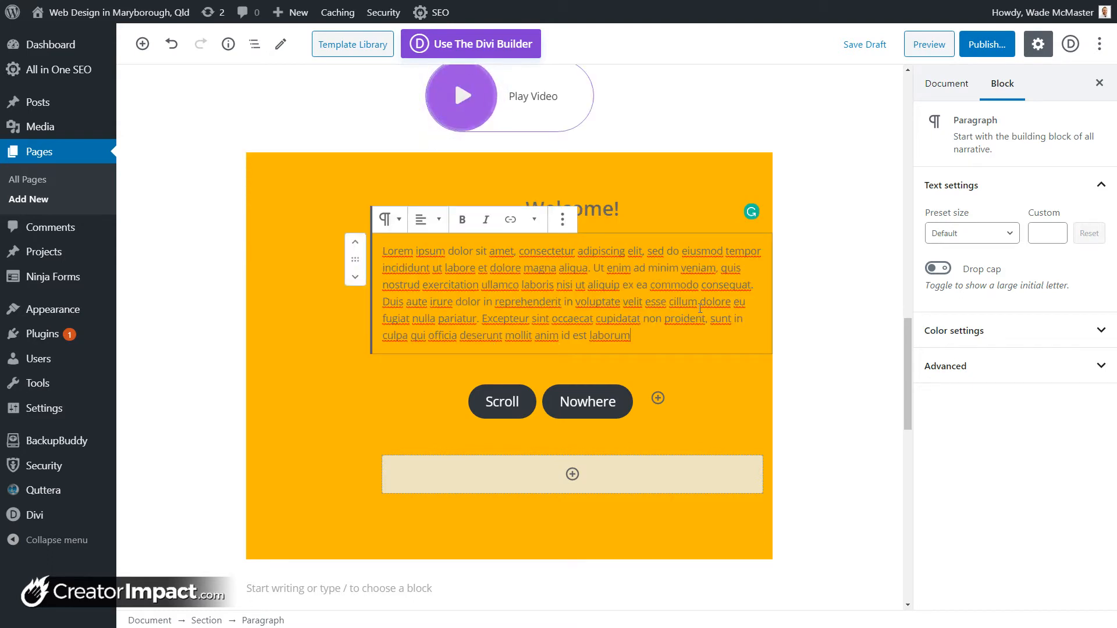
pyautogui.click(726, 163)
pyautogui.scroll(-2, 1000, 481)
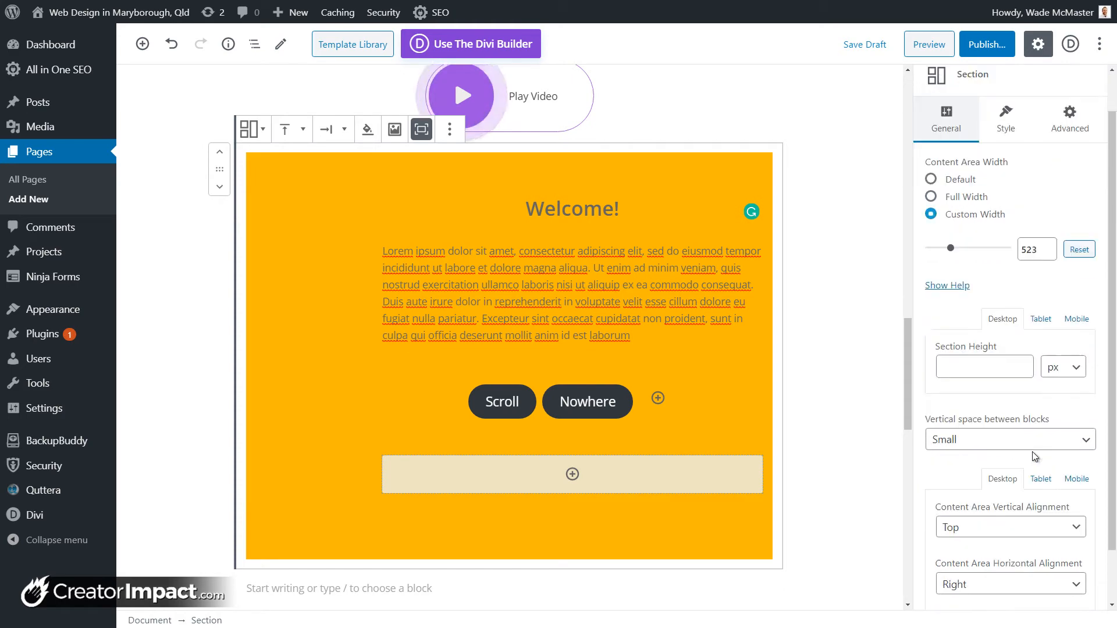
# Step: Centre the section content horizontally and reduce its custom width to 315
pyautogui.click(1008, 523)
pyautogui.click(990, 558)
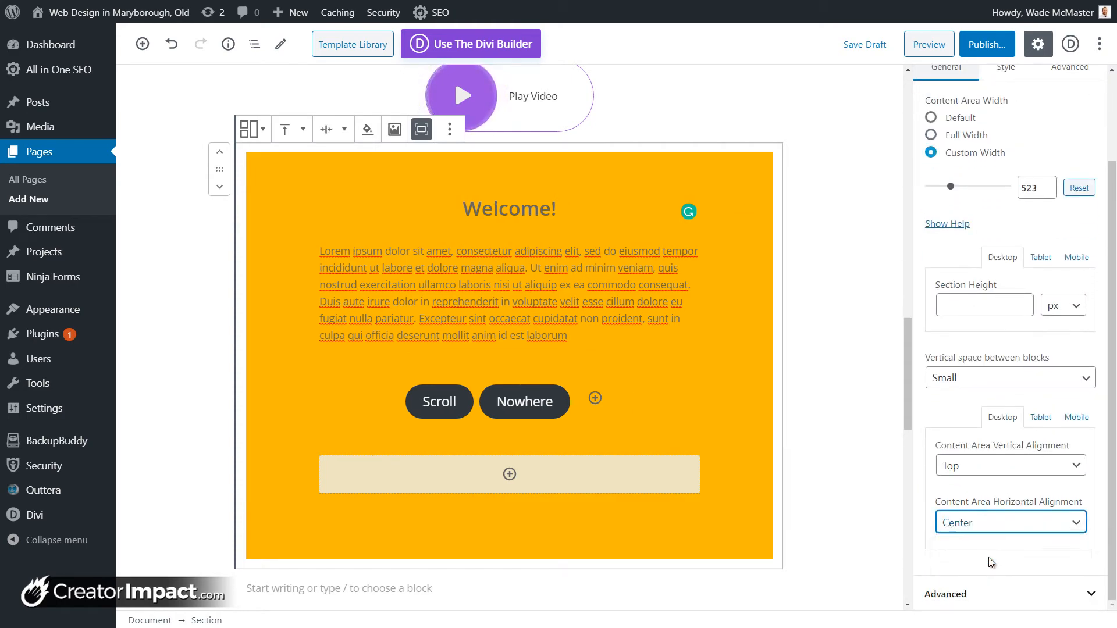
pyautogui.moveTo(952, 192); pyautogui.dragTo(945, 192)
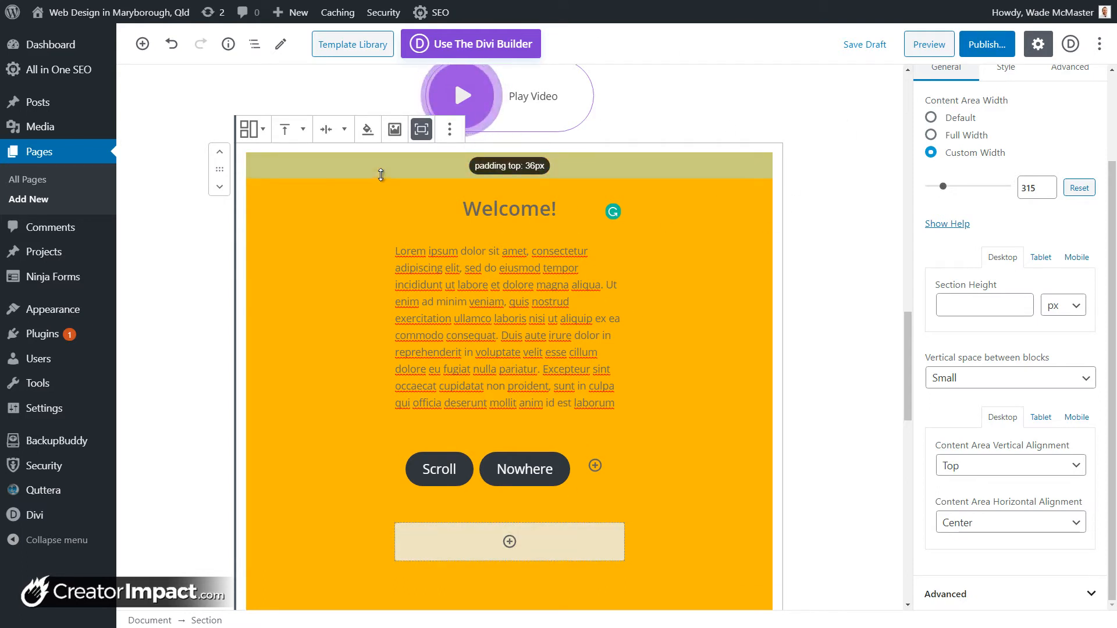
pyautogui.click(344, 130)
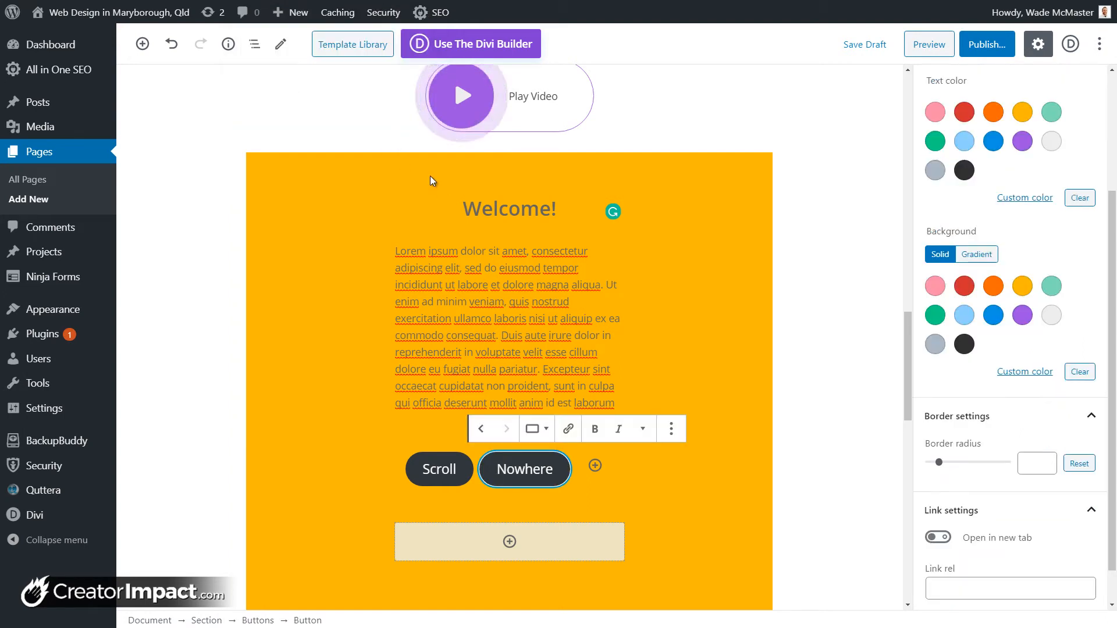
# Step: Set the red polygon image from the Media Library as the Section's background
pyautogui.click(431, 176)
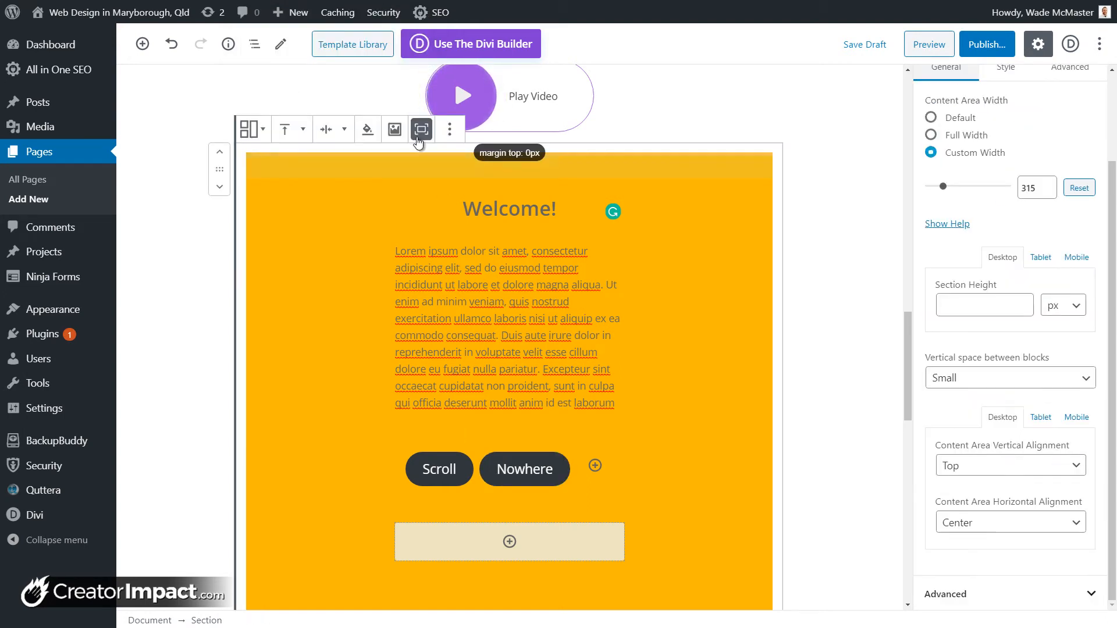
pyautogui.click(394, 129)
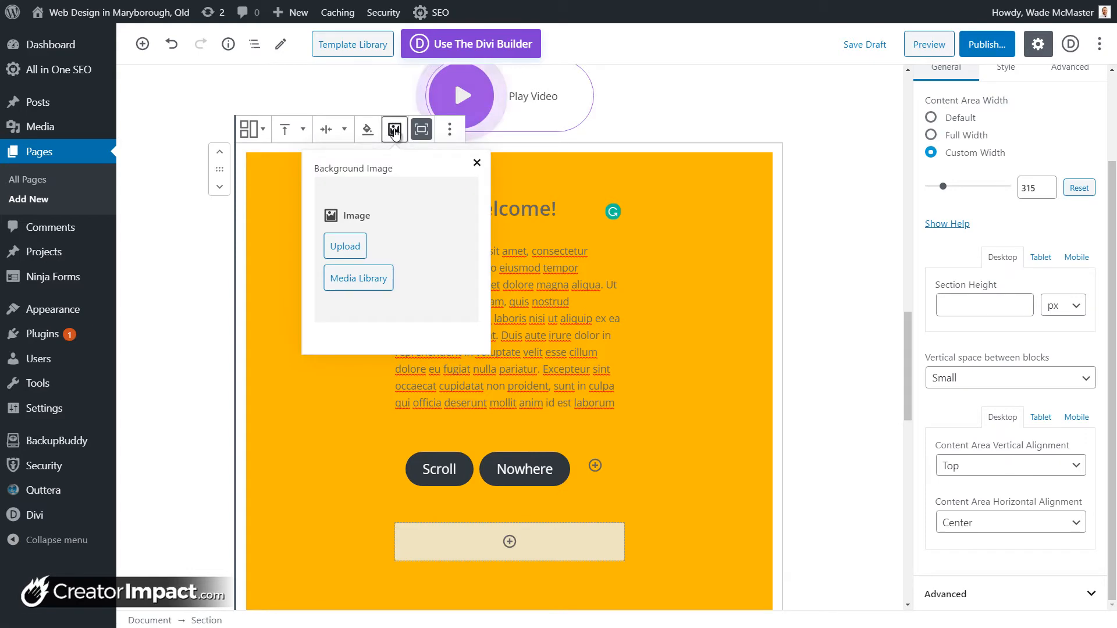
pyautogui.click(368, 278)
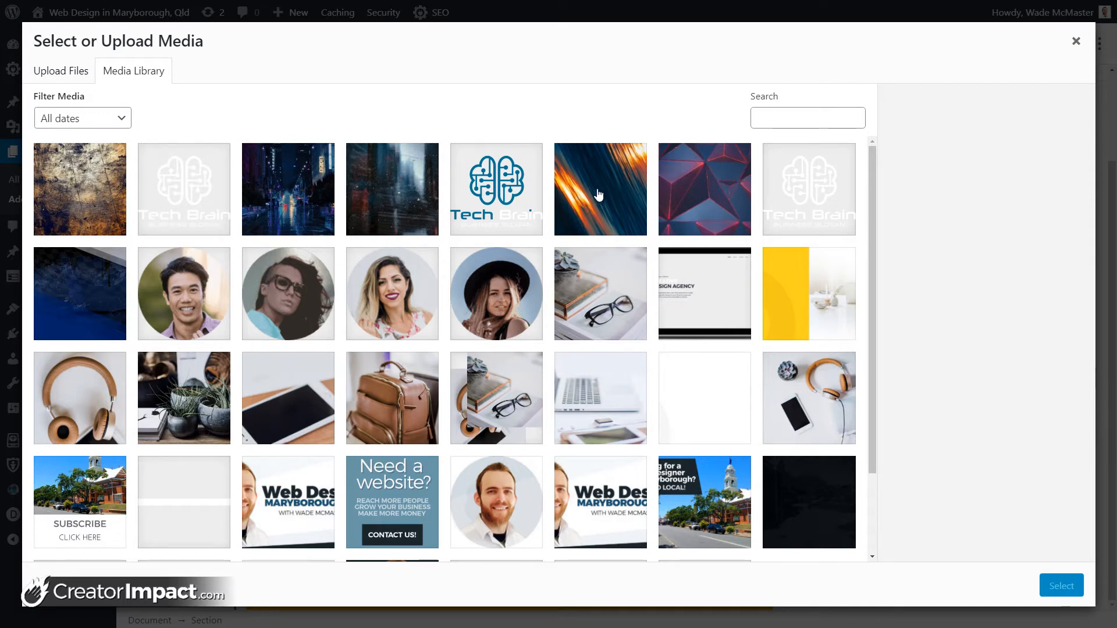
pyautogui.click(670, 196)
pyautogui.click(1074, 592)
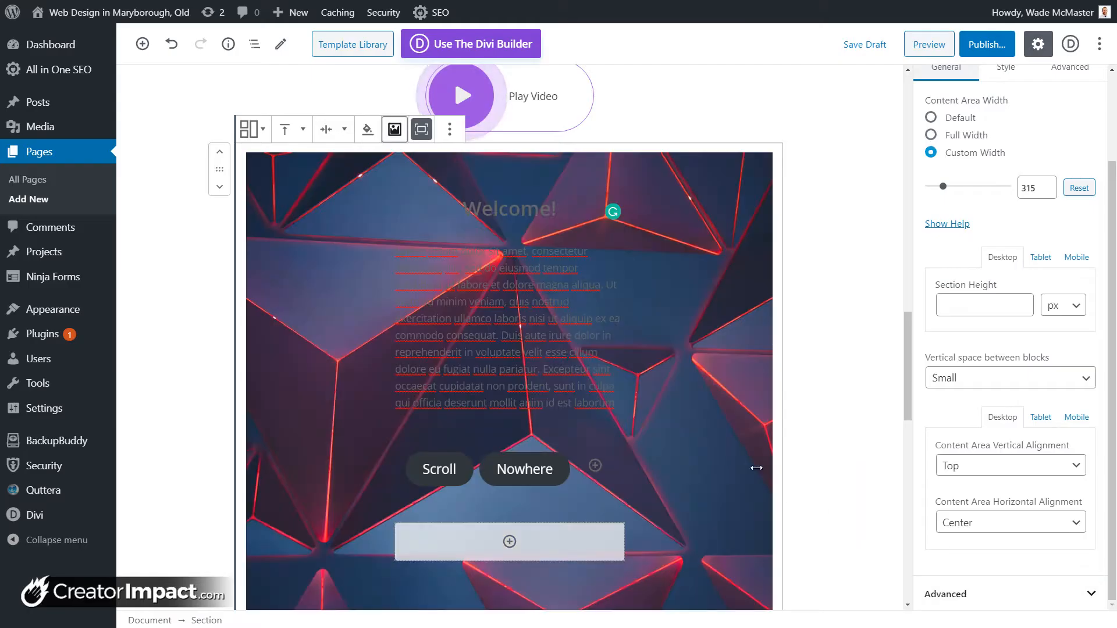
pyautogui.click(565, 212)
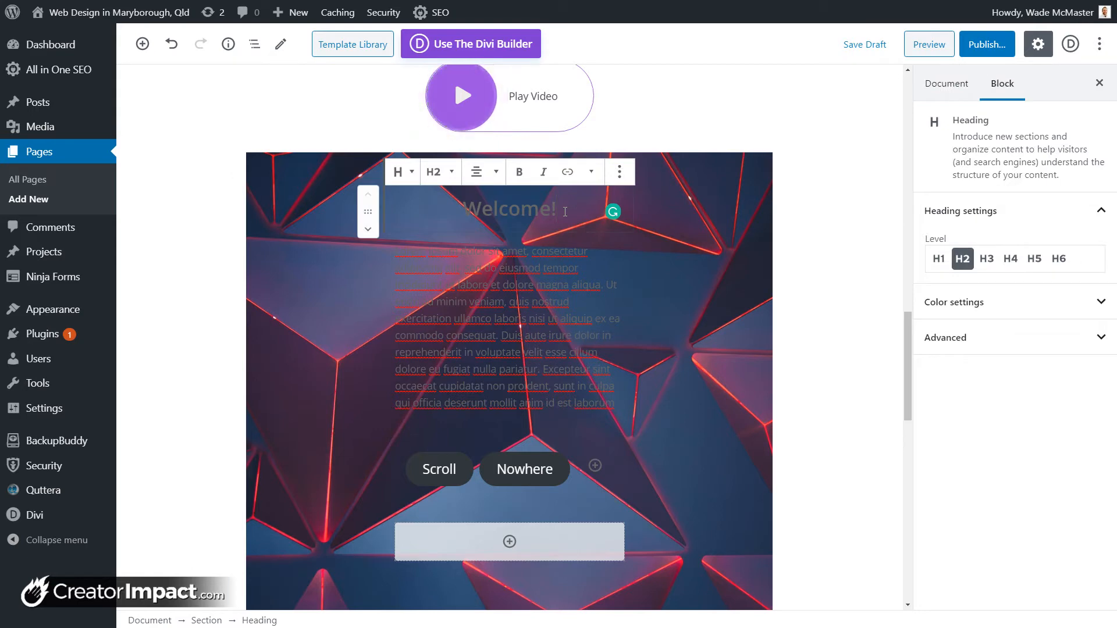
# Step: Make the Welcome! heading and the Lorem ipsum paragraph text white
pyautogui.click(932, 300)
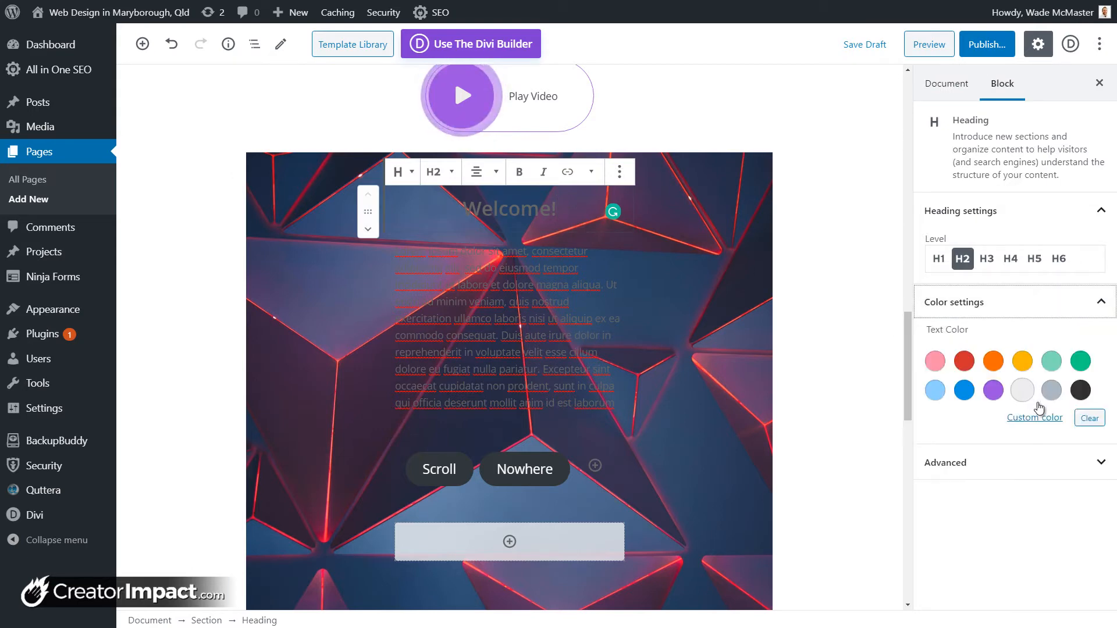
pyautogui.click(1023, 390)
pyautogui.click(618, 409)
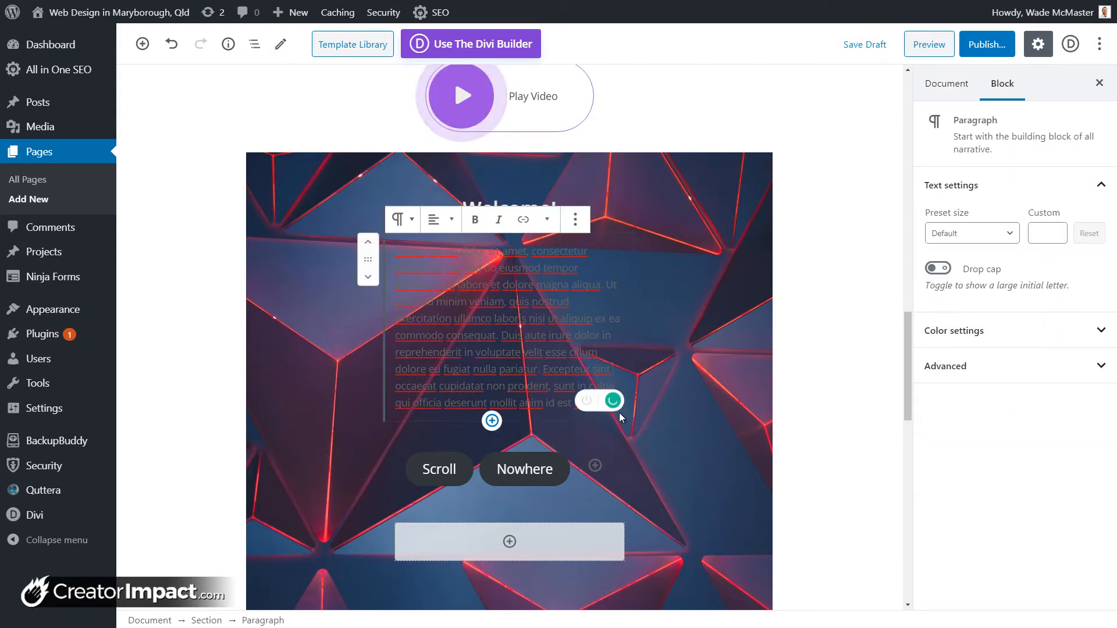
pyautogui.click(396, 250)
pyautogui.click(398, 252)
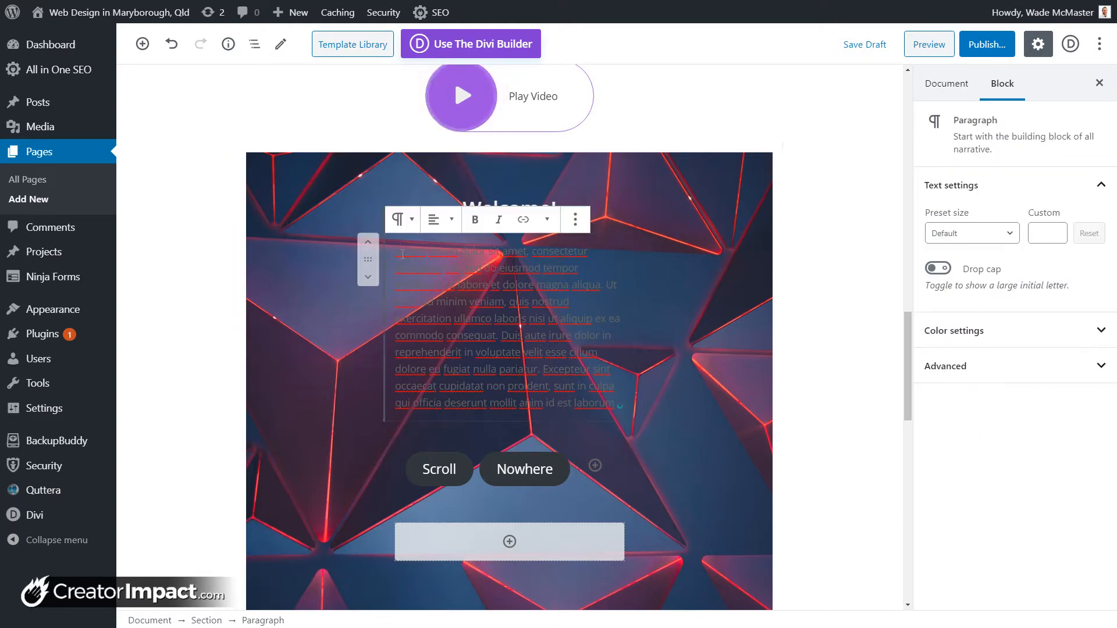
pyautogui.hotkey('ctrl', 'a')
pyautogui.hotkey('ctrl', 'a')
pyautogui.click(785, 266)
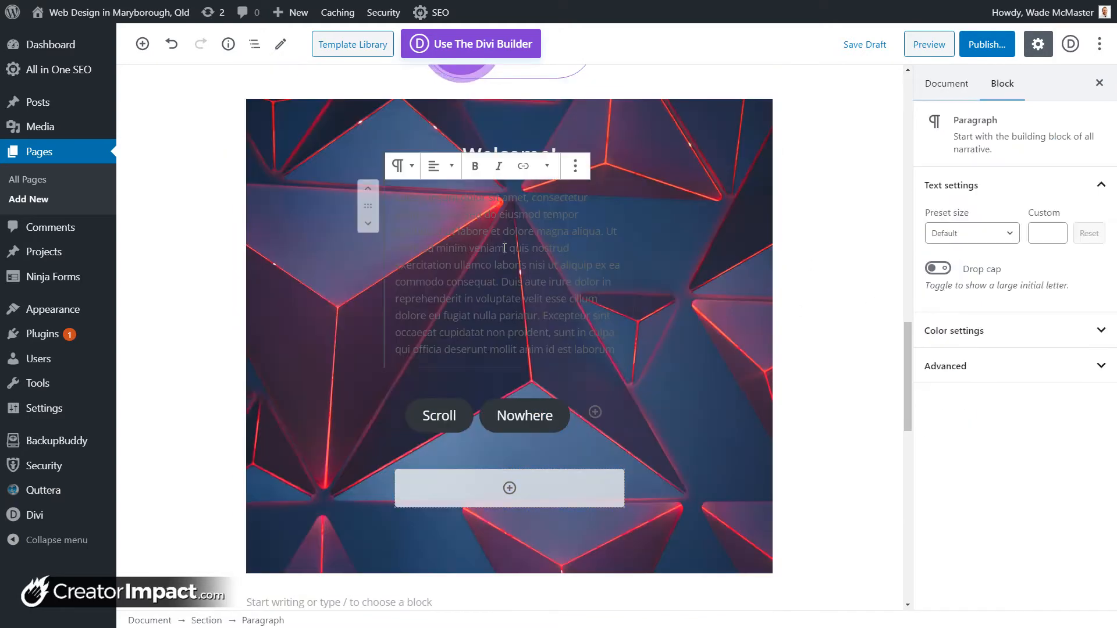
pyautogui.click(1001, 330)
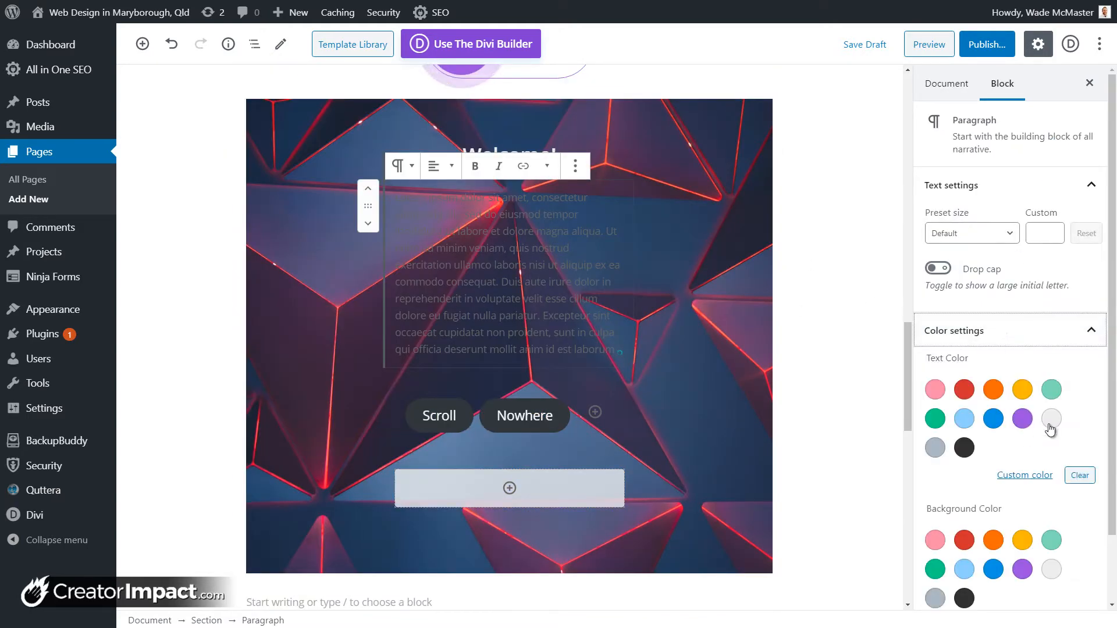
pyautogui.click(1051, 418)
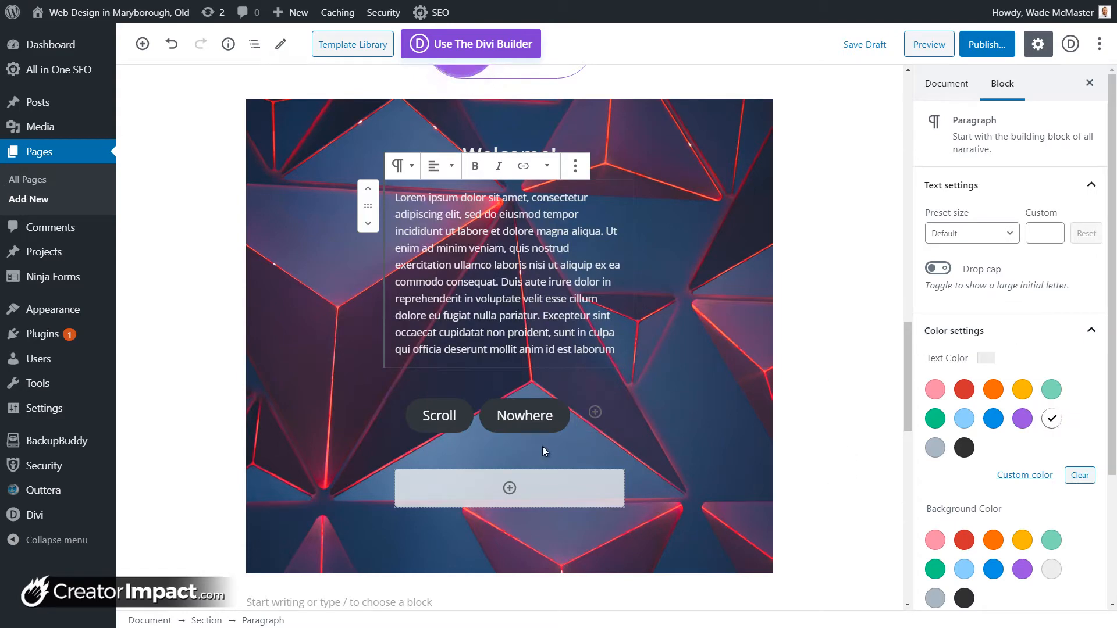
# Step: Give the Nowhere button white text on a blue background, and the Scroll button a red background
pyautogui.click(557, 427)
pyautogui.click(996, 312)
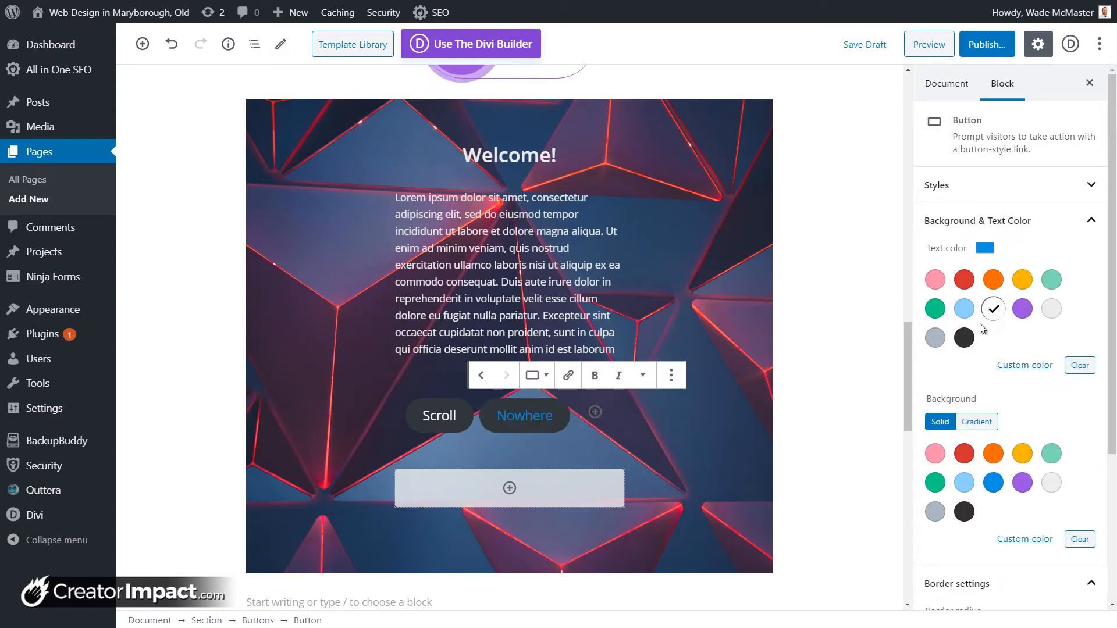
pyautogui.click(1053, 310)
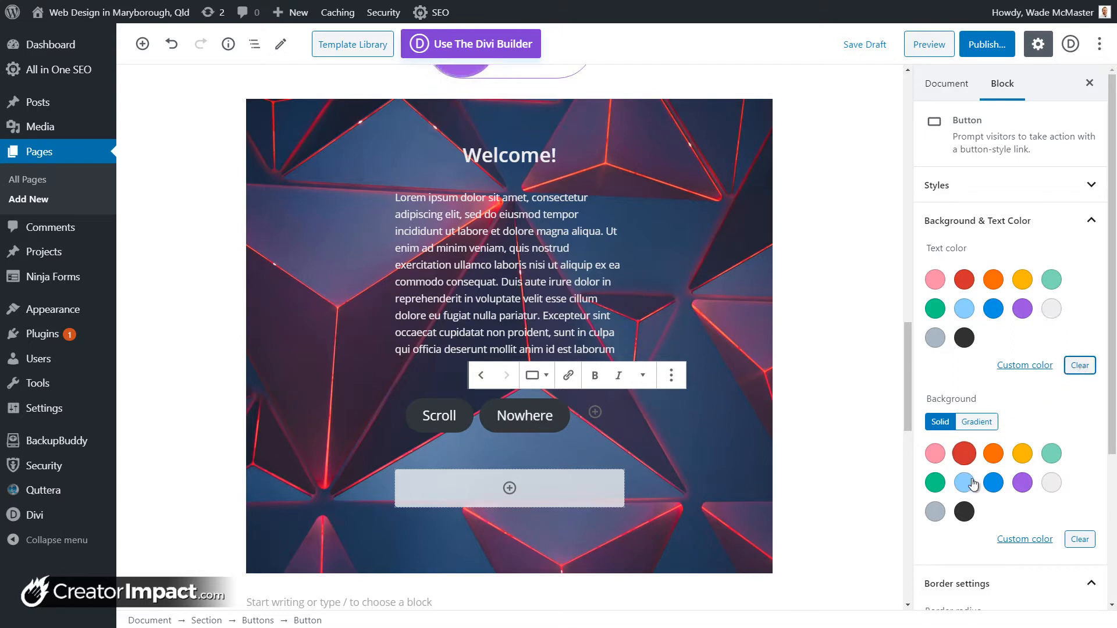
pyautogui.click(994, 483)
pyautogui.click(461, 430)
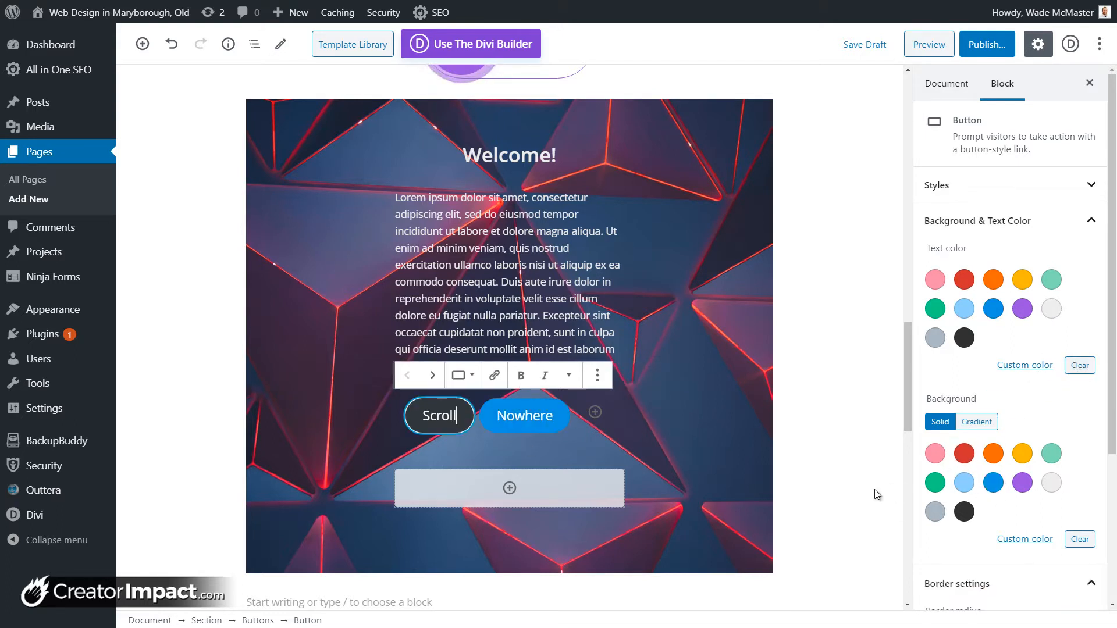
pyautogui.click(964, 455)
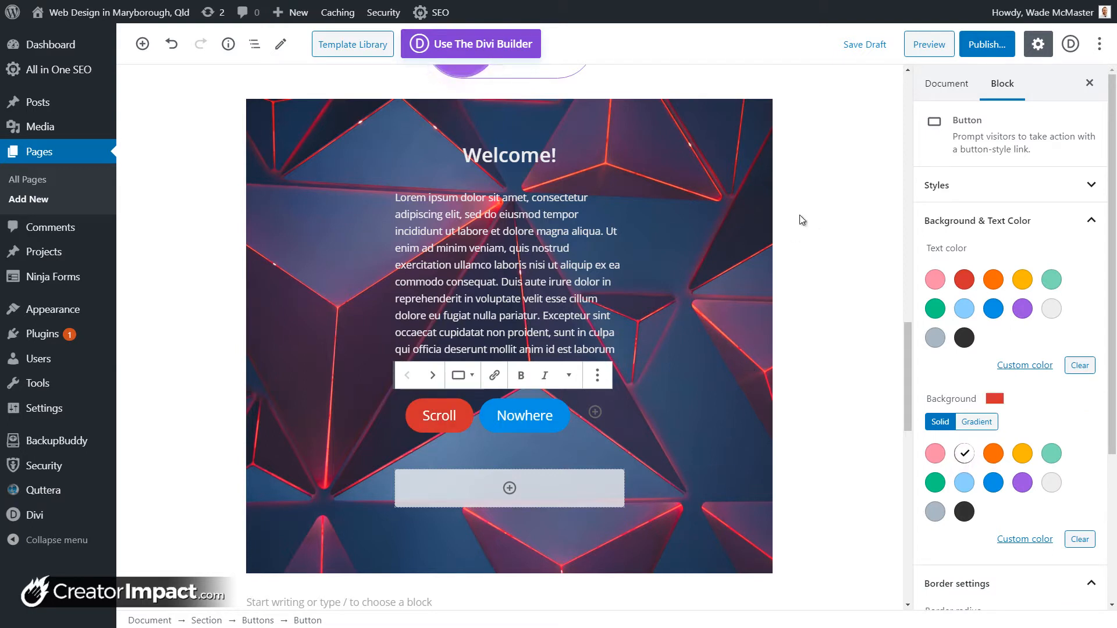
pyautogui.click(711, 190)
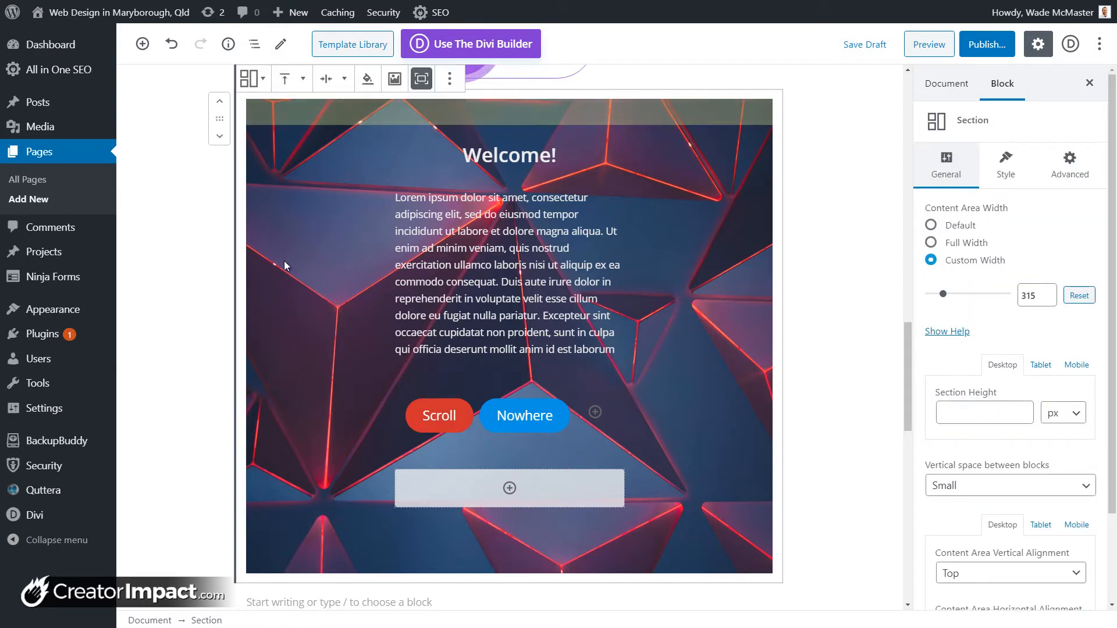
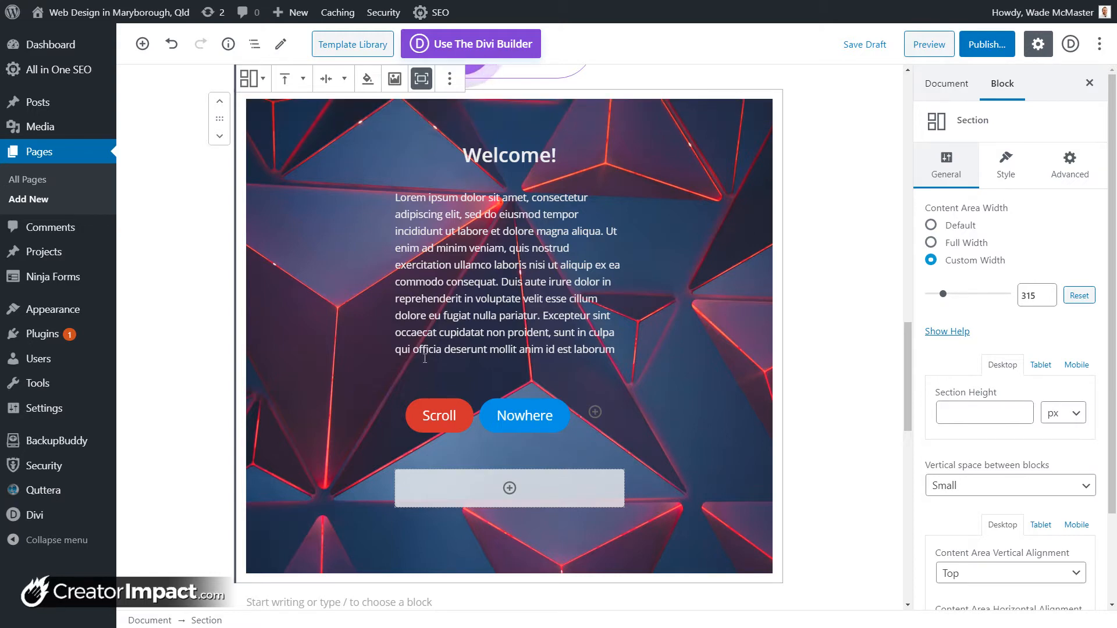
# Step: Search the block inserter for 'colum' without adding anything, then show the section's Style settings
pyautogui.click(510, 488)
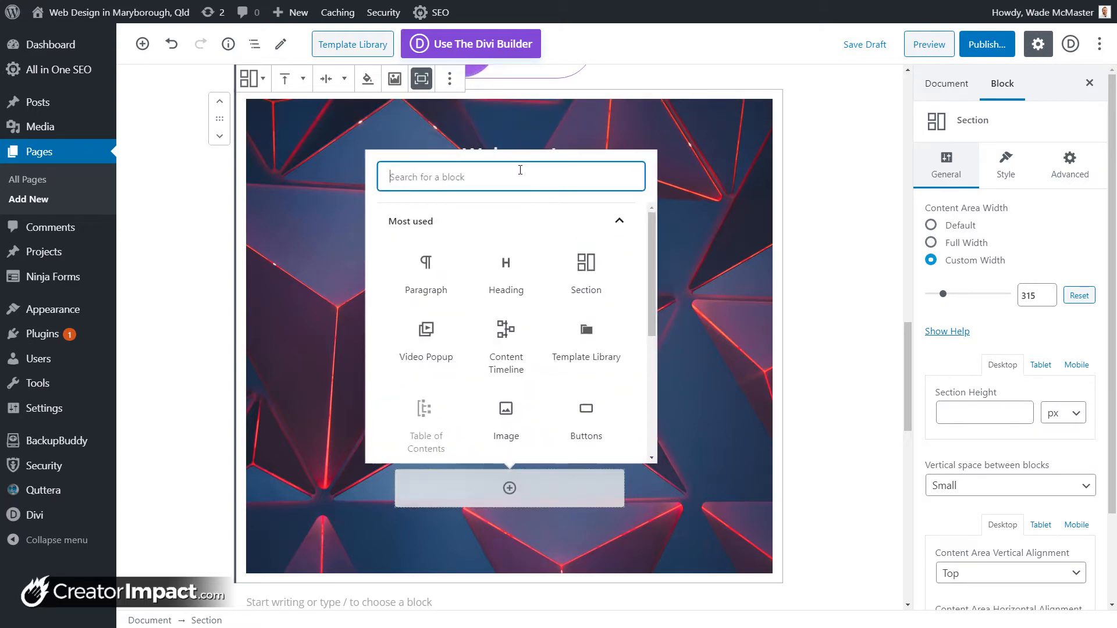
pyautogui.write('col')
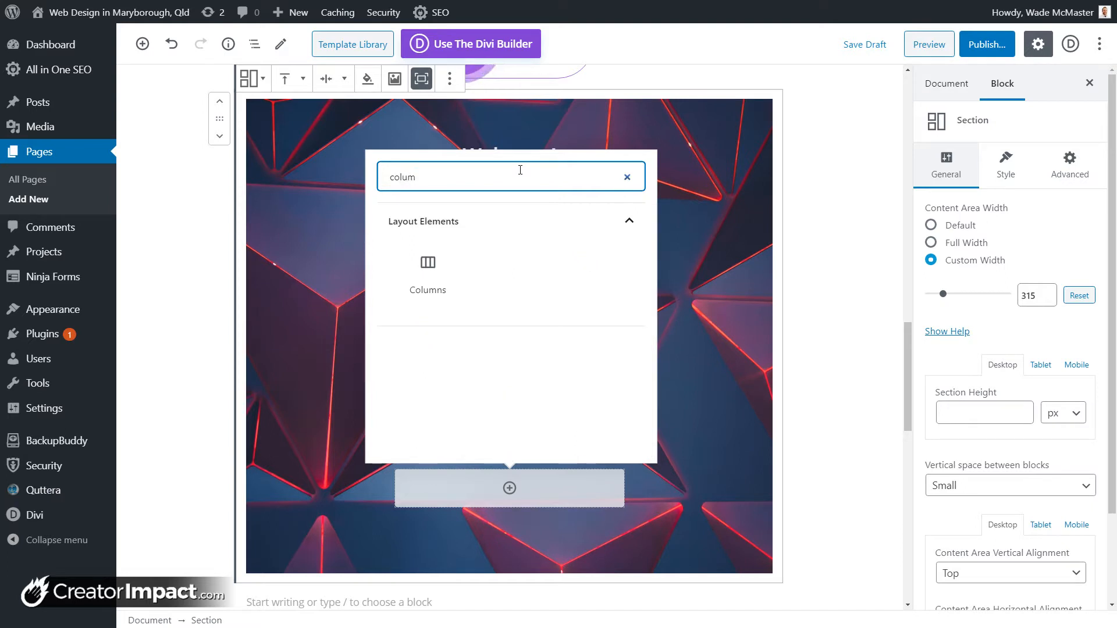
pyautogui.write('um')
pyautogui.click(711, 213)
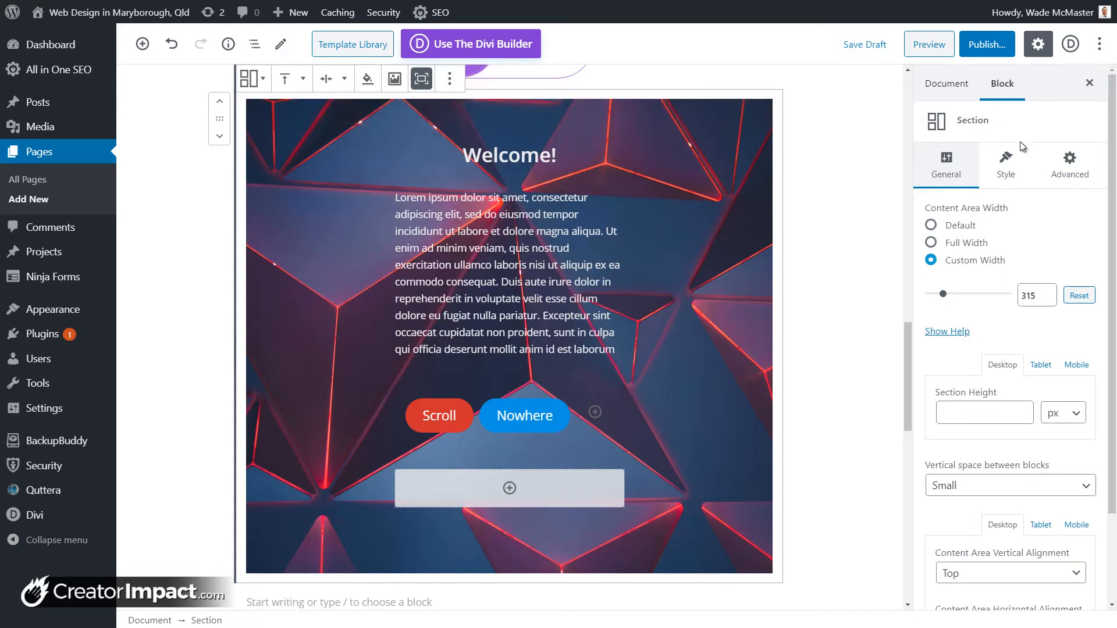
pyautogui.click(1007, 165)
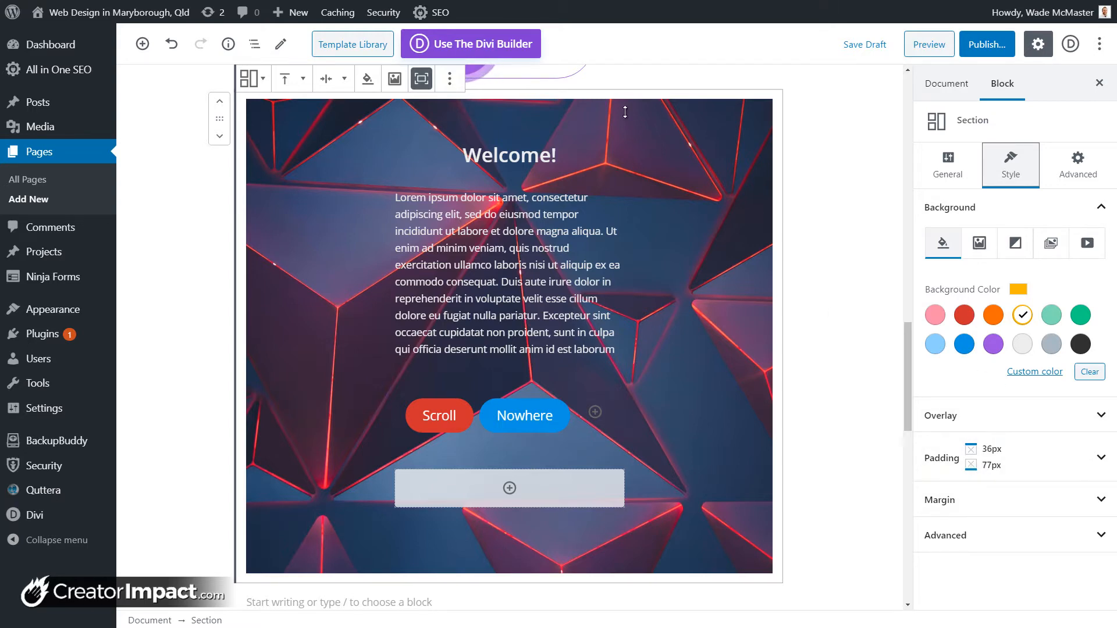
# Step: Drag the Welcome section's top padding to 56px
pyautogui.click(990, 458)
pyautogui.scroll(-2, 1002, 510)
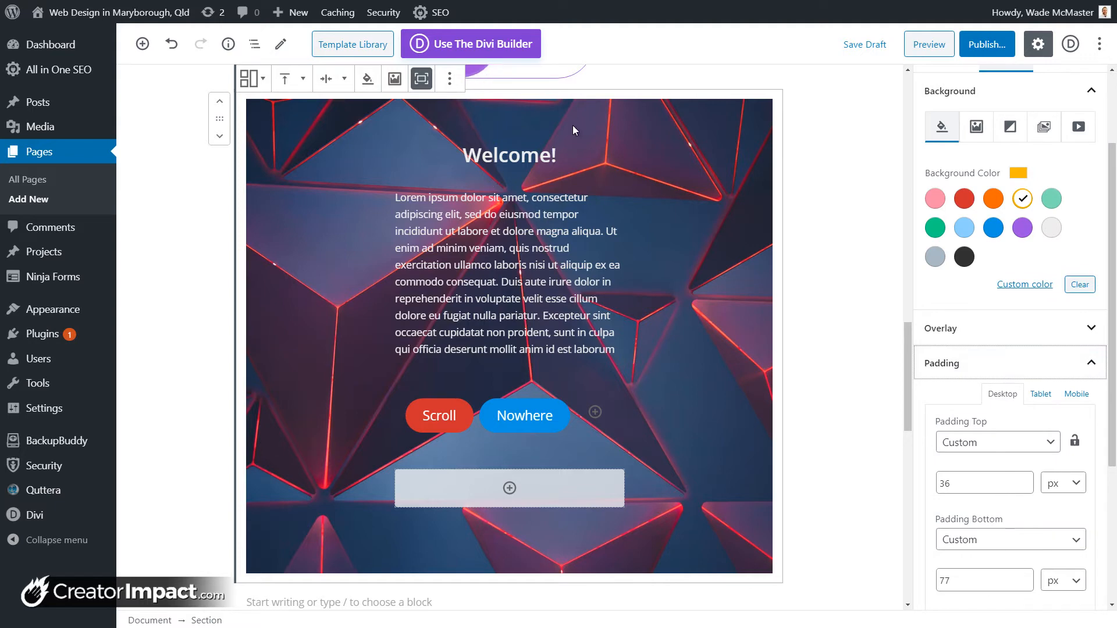
pyautogui.moveTo(572, 123)
pyautogui.moveTo(572, 140); pyautogui.dragTo(572, 125)
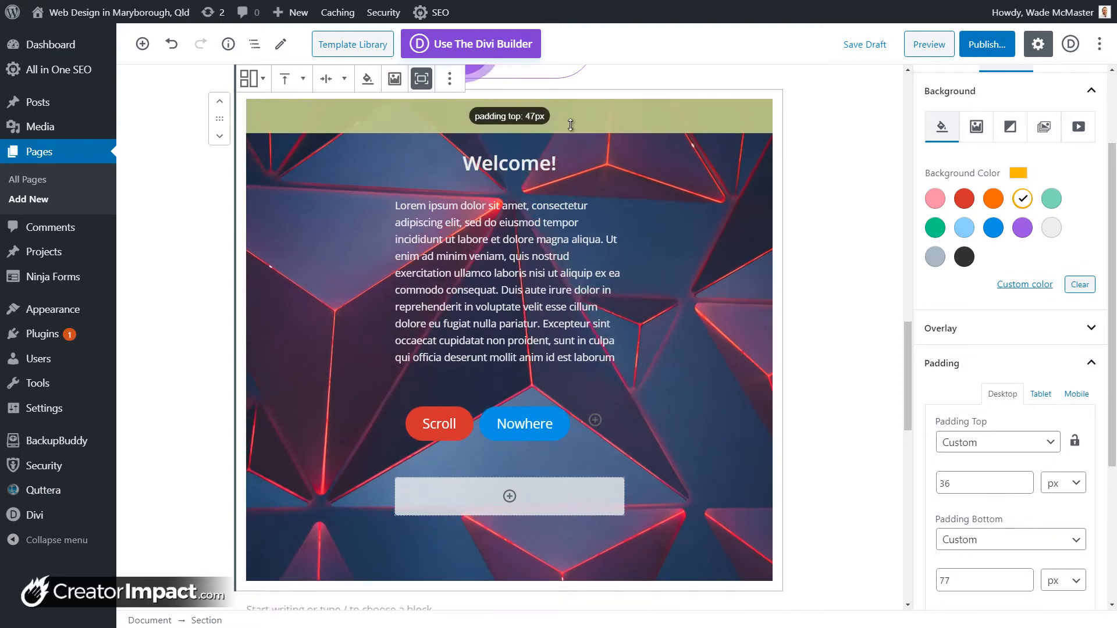
pyautogui.scroll(-4, 665, 267)
pyautogui.scroll(-4, 993, 431)
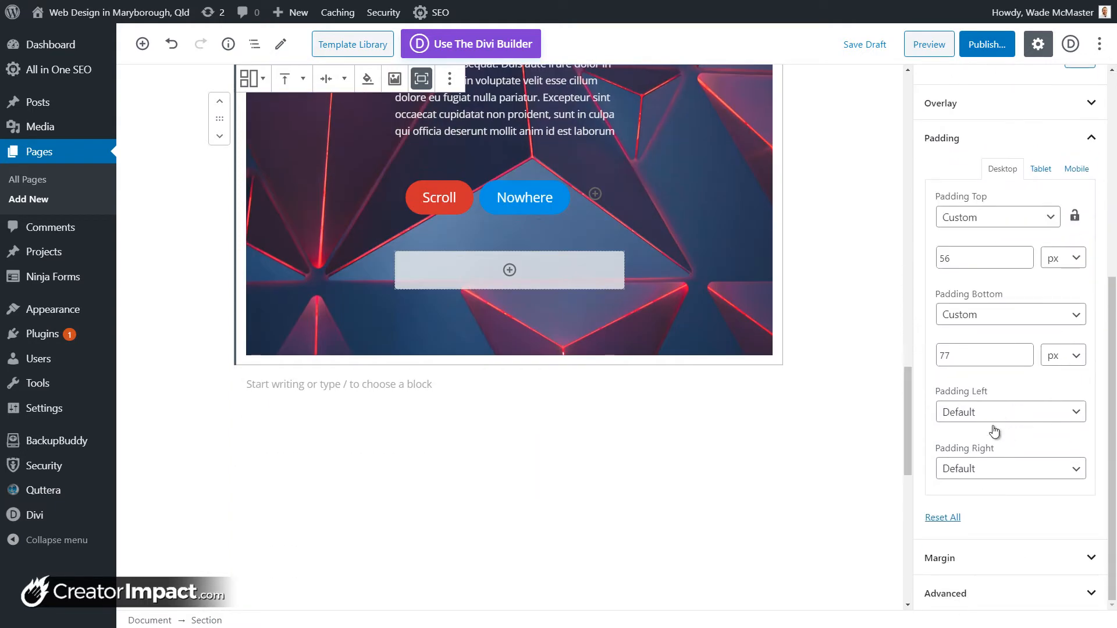
# Step: Try Medium, Normal and Custom top margins, then reset Margin Top to Default
pyautogui.click(986, 557)
pyautogui.scroll(-3, 983, 495)
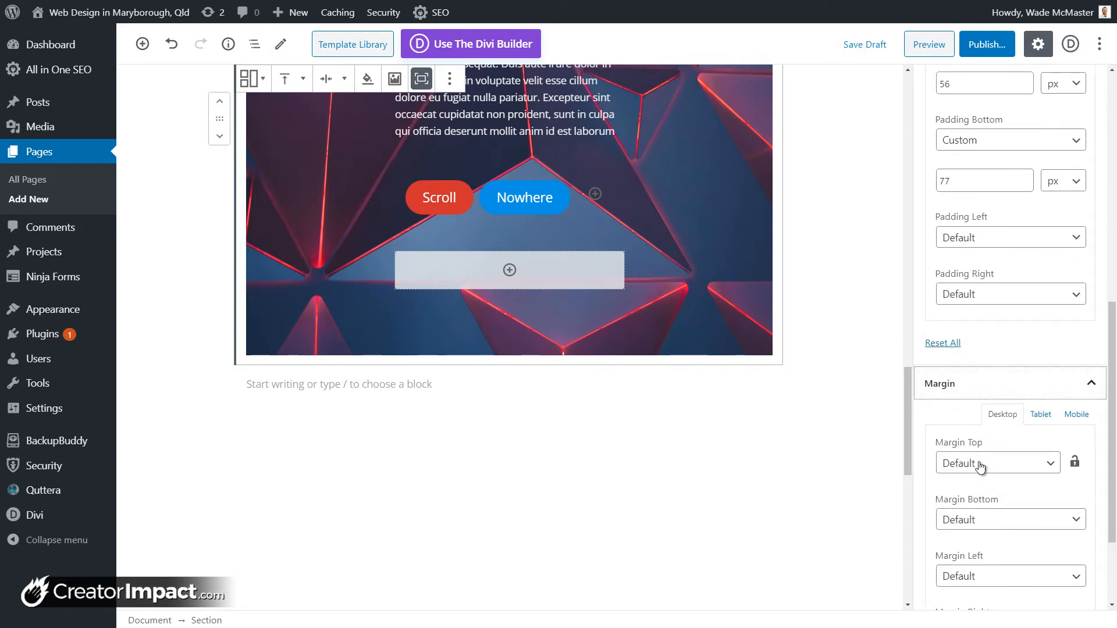
pyautogui.click(981, 465)
pyautogui.click(984, 510)
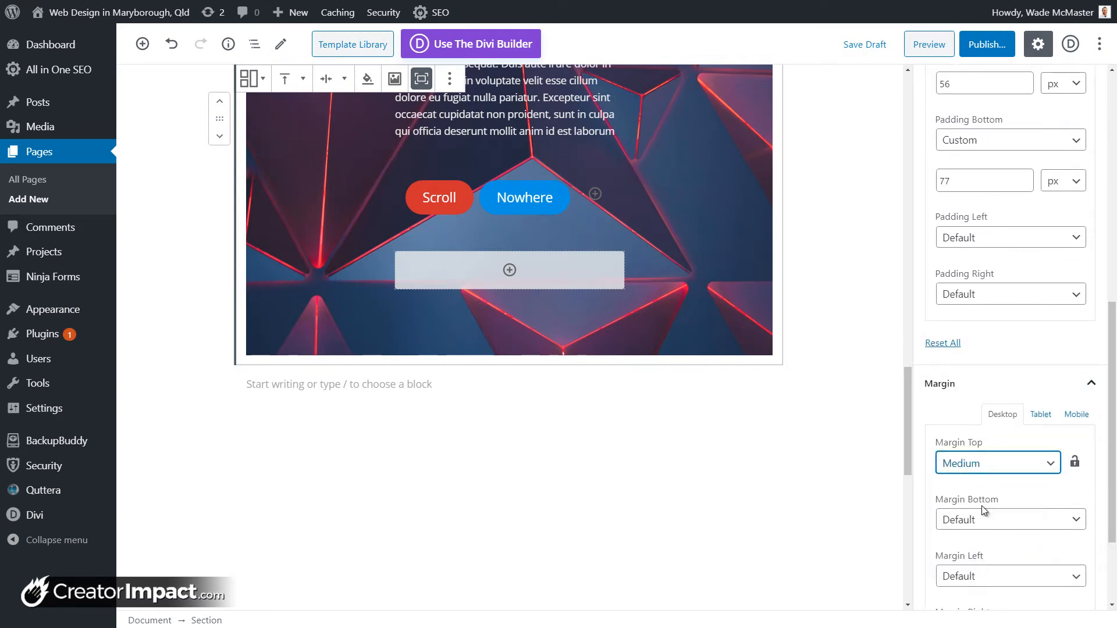
pyautogui.click(981, 462)
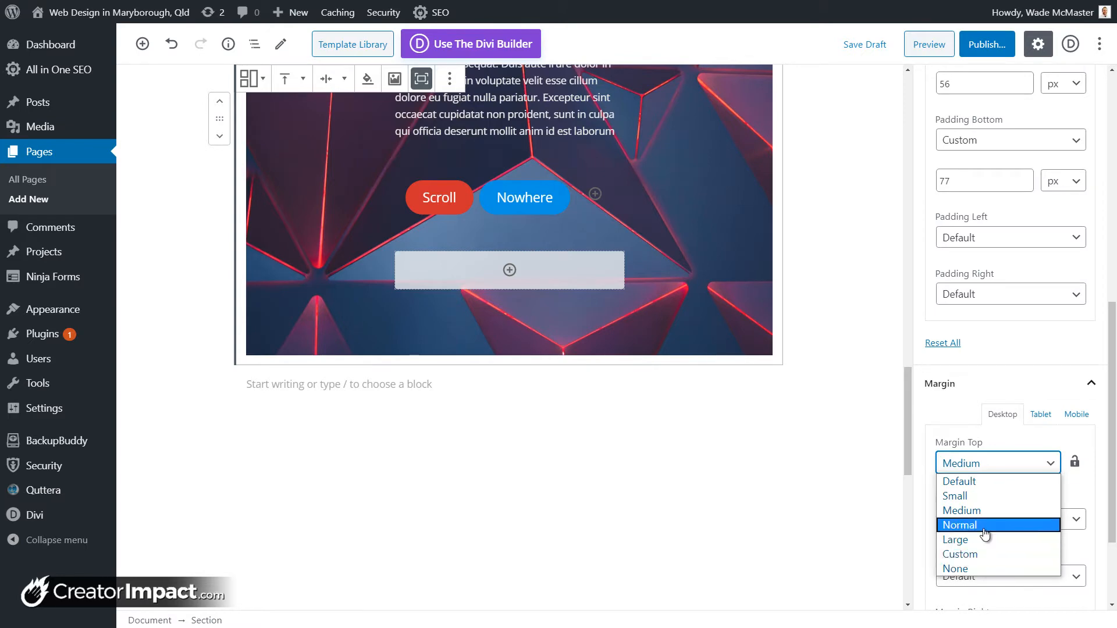
pyautogui.click(984, 524)
pyautogui.click(978, 469)
pyautogui.click(984, 553)
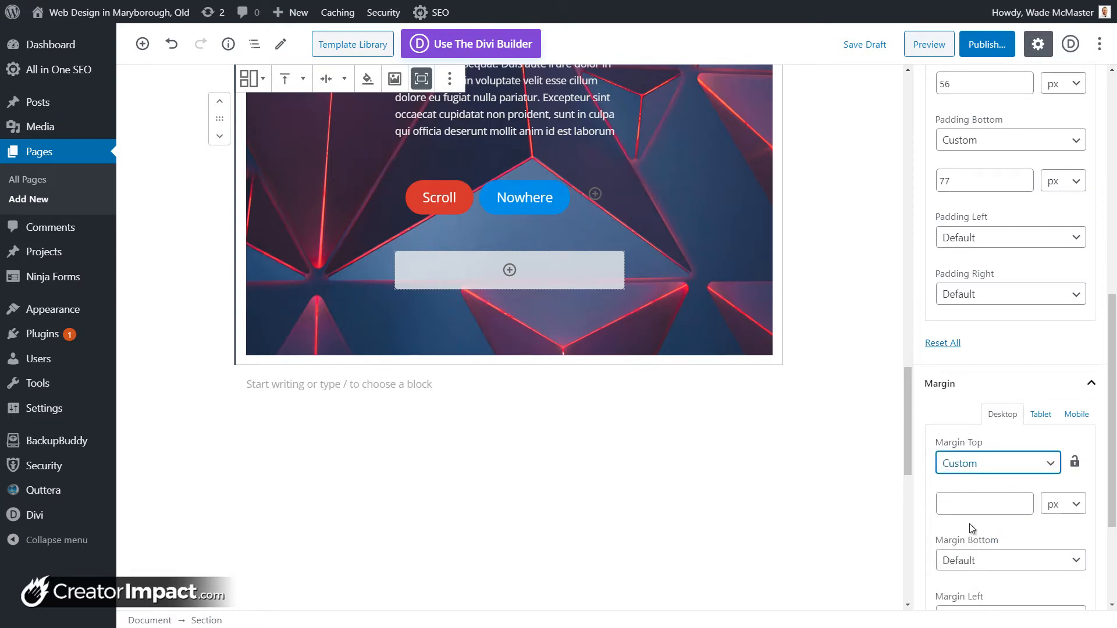
pyautogui.scroll(-3, 966, 520)
pyautogui.scroll(5, 679, 351)
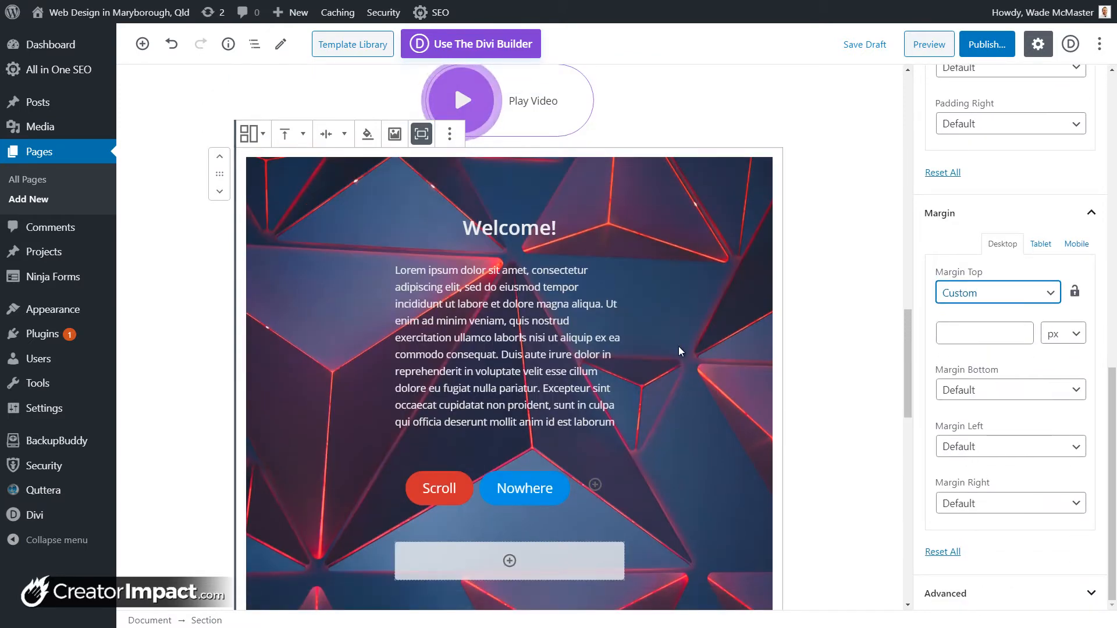
pyautogui.click(986, 298)
pyautogui.click(985, 308)
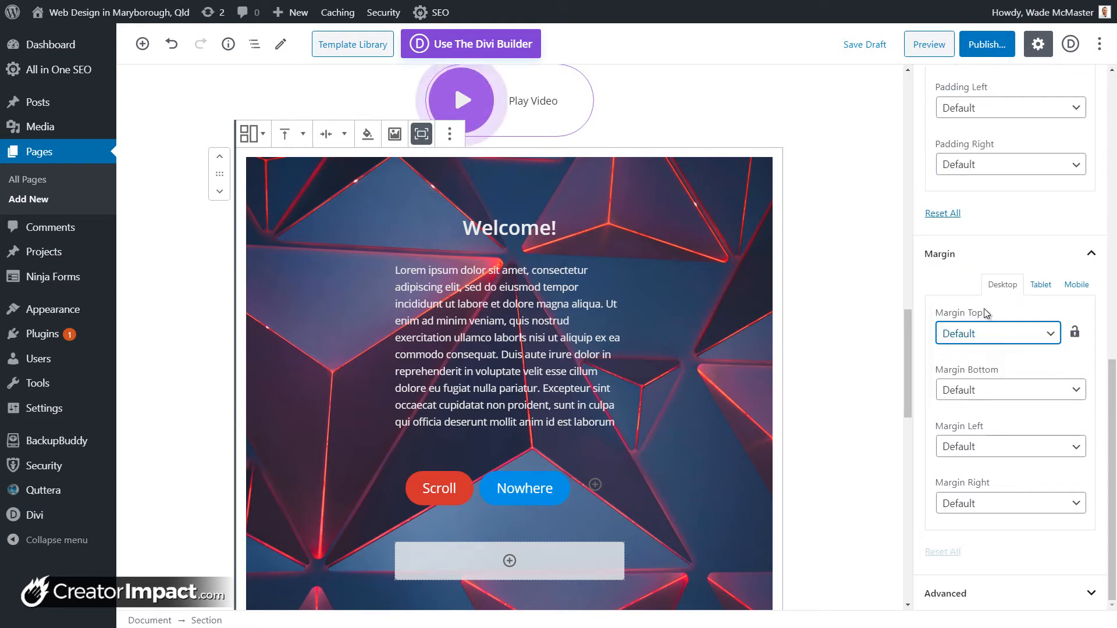
pyautogui.click(1041, 285)
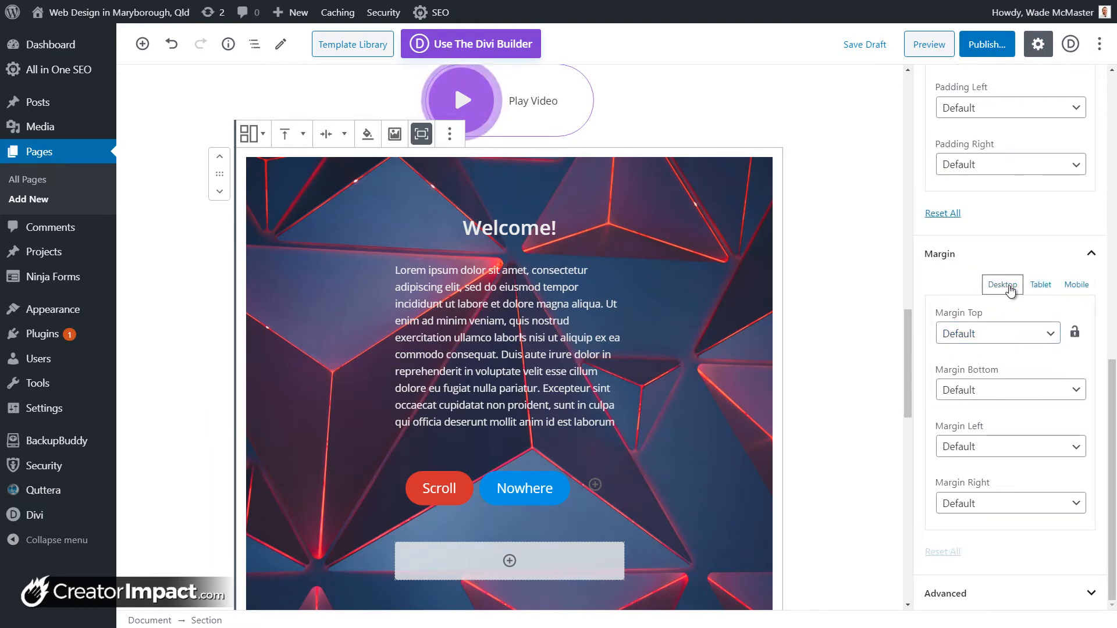
# Step: Expand the section's Overlay settings
pyautogui.moveTo(522, 185)
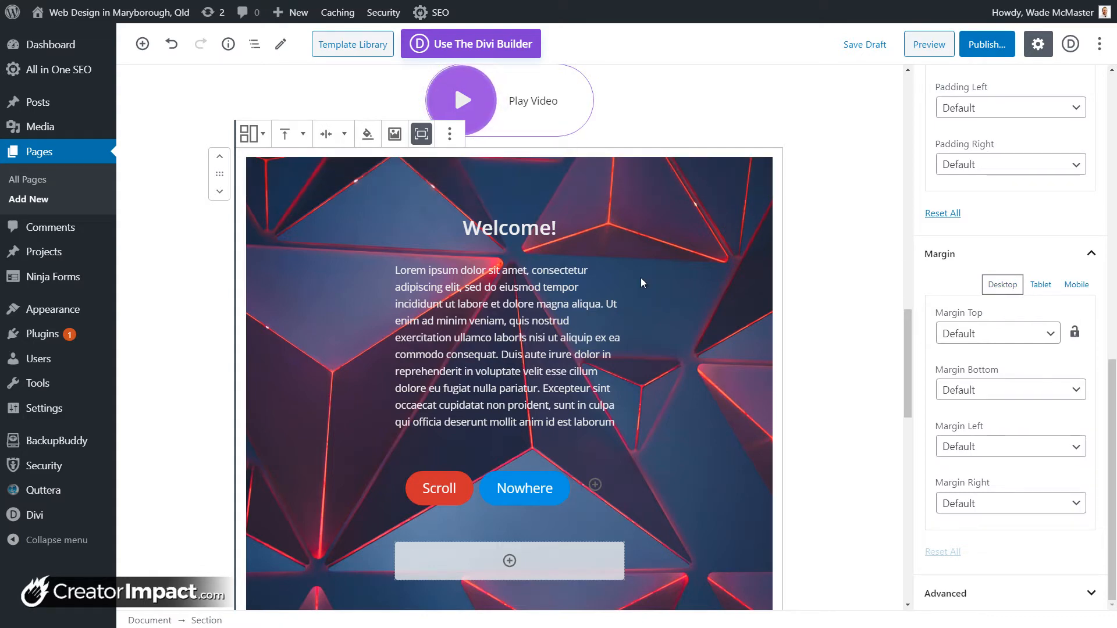
pyautogui.scroll(5, 1076, 353)
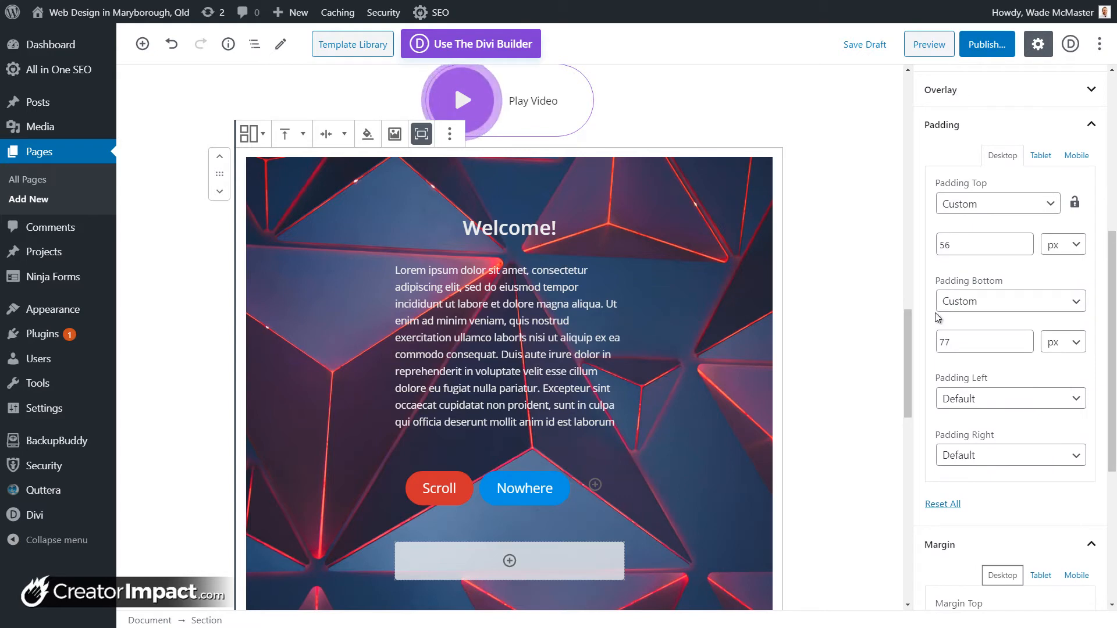
pyautogui.scroll(3, 962, 229)
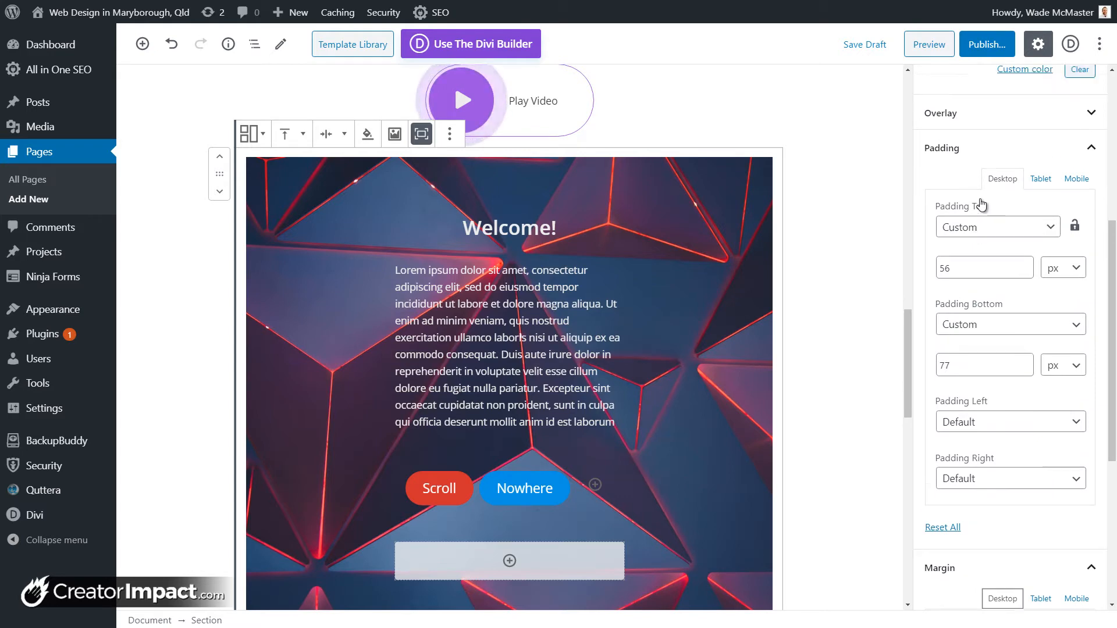
pyautogui.click(943, 266)
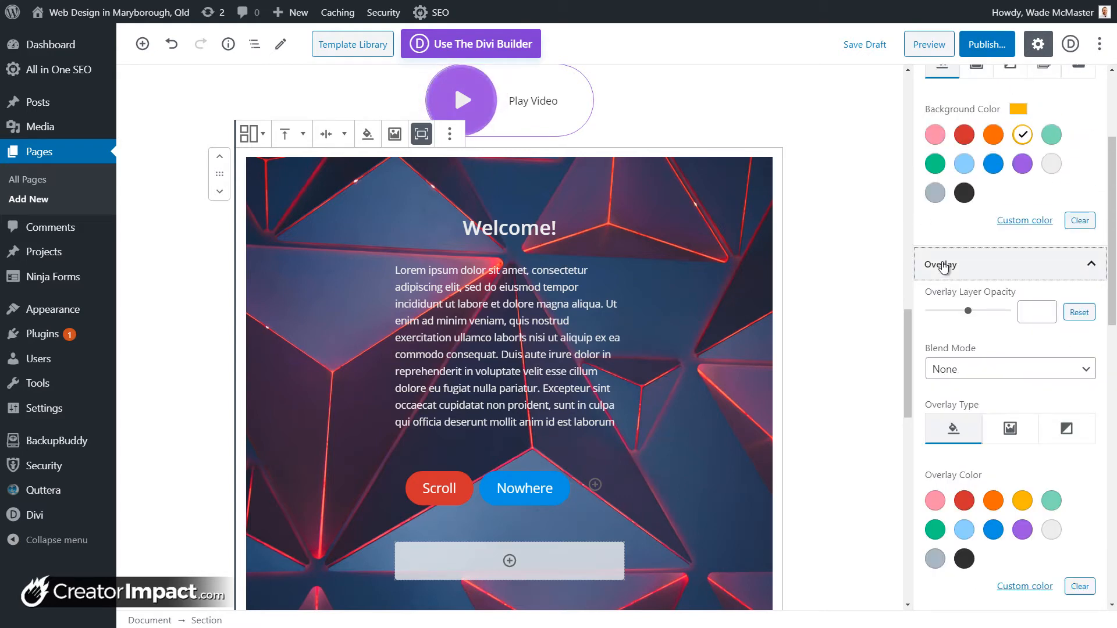
pyautogui.scroll(2, 970, 382)
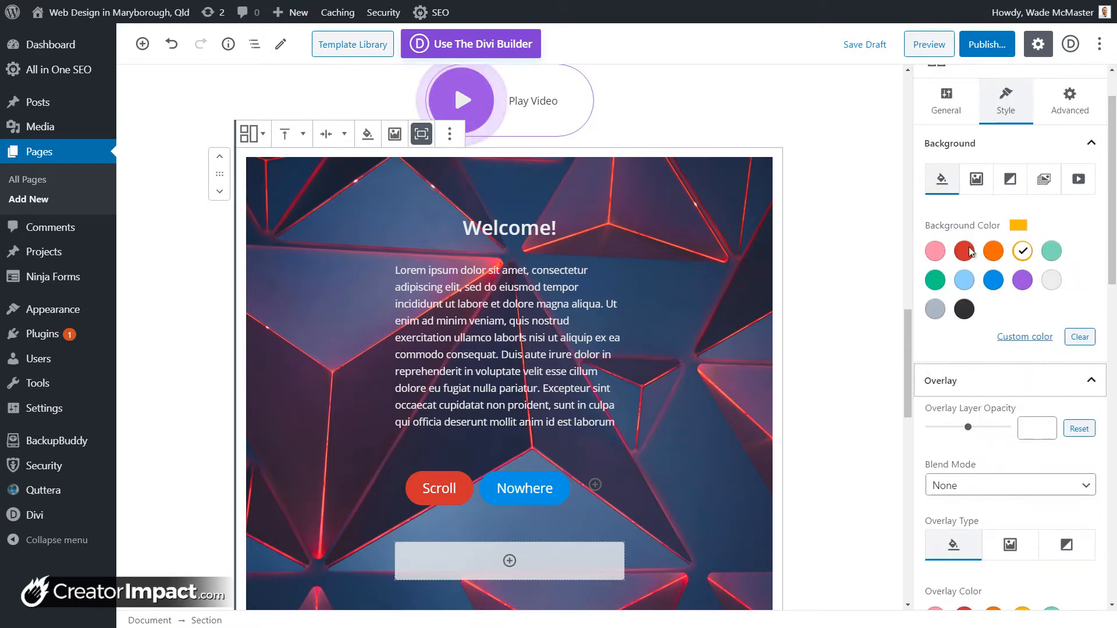
# Step: Make the section background a YouTube video, pasting its URL without the start time
pyautogui.click(1069, 180)
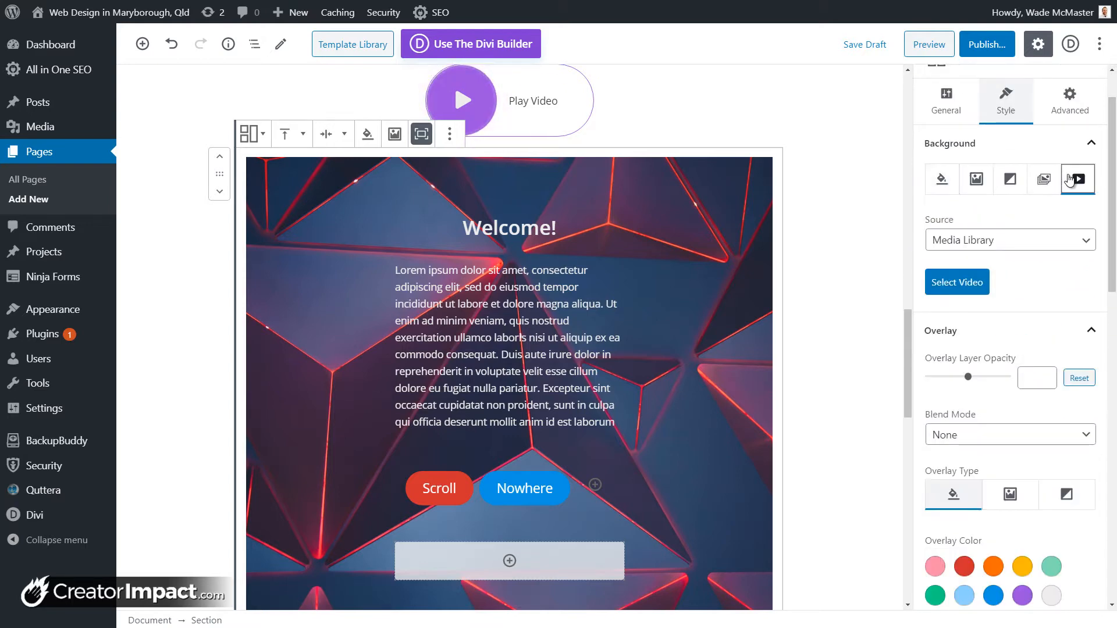
pyautogui.click(996, 247)
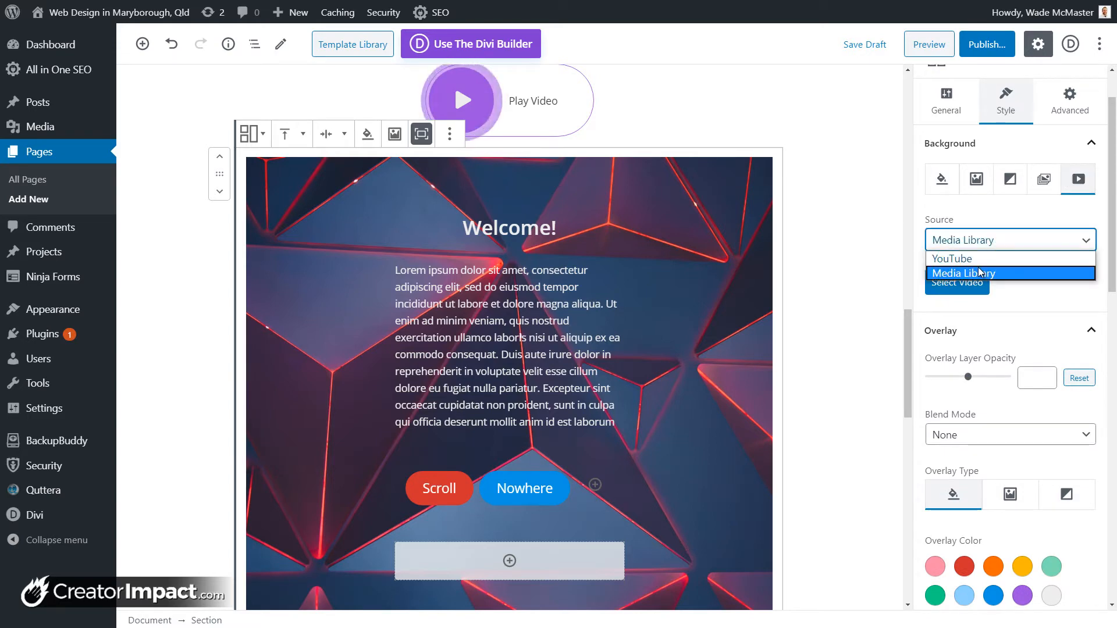
pyautogui.click(1035, 273)
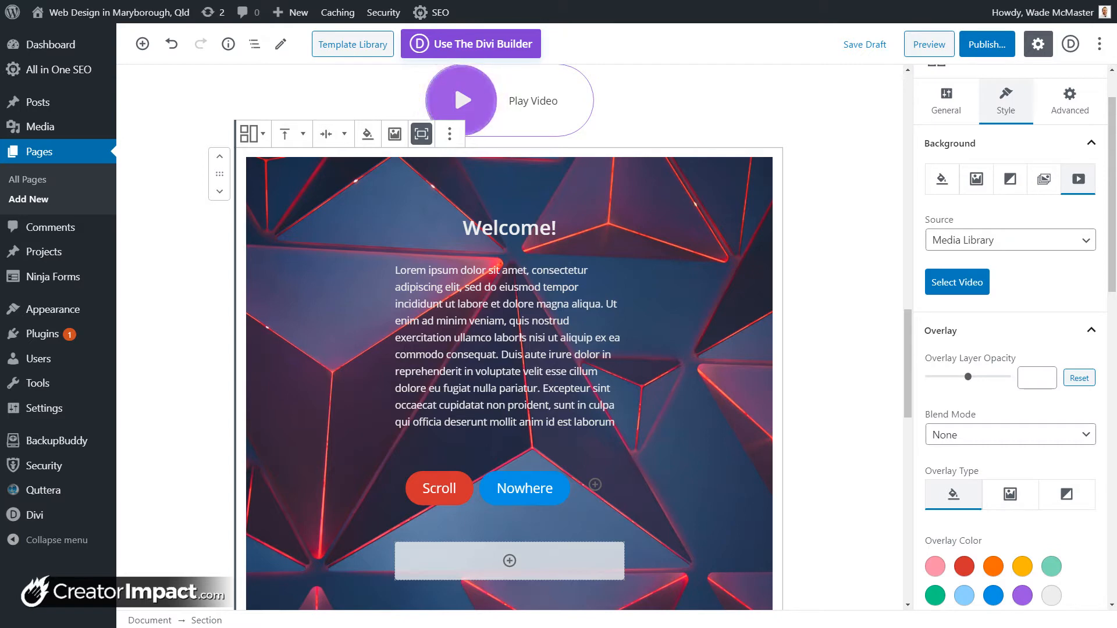
pyautogui.click(1046, 235)
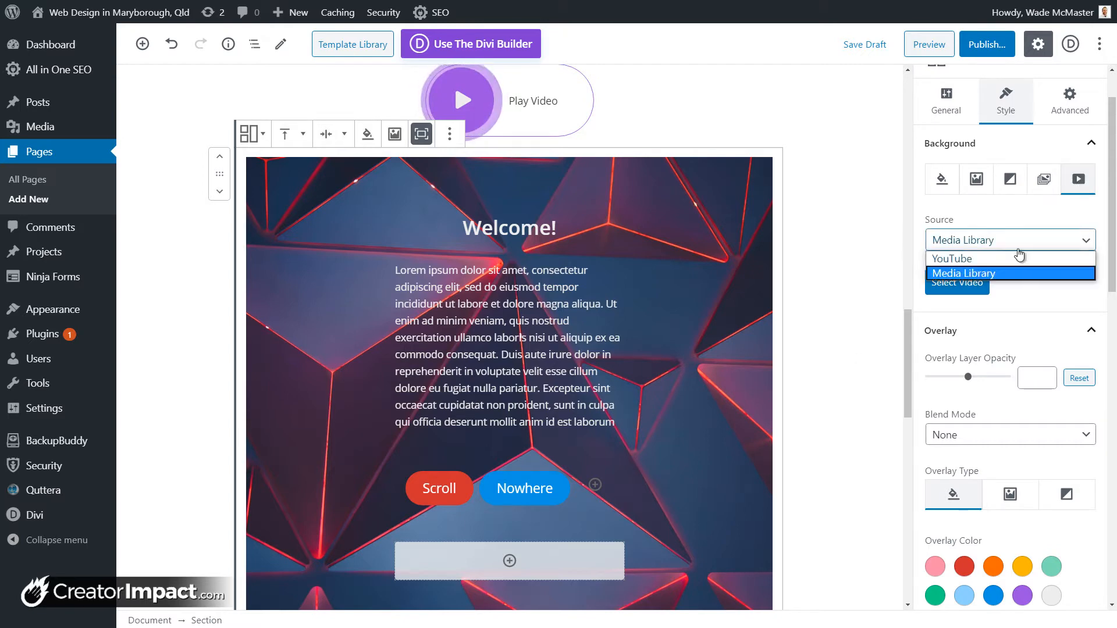
pyautogui.click(1003, 258)
pyautogui.click(1000, 294)
pyautogui.write('https://www.youtube.com/watch?v=3tDlJ2LKqCA&t=20s')
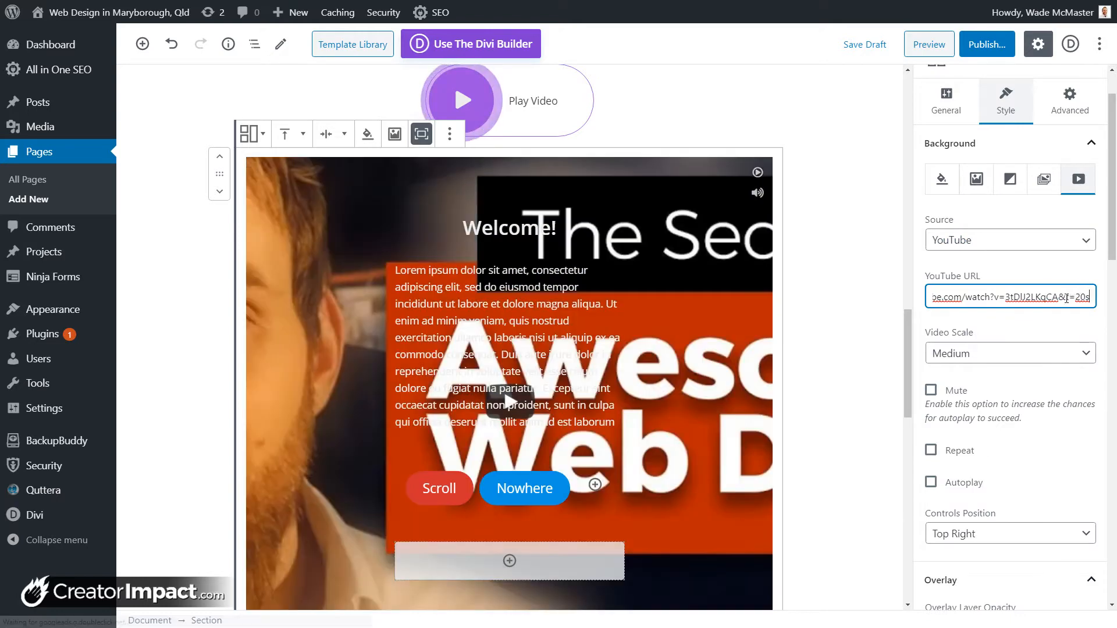
pyautogui.moveTo(1058, 297); pyautogui.dragTo(1069, 297)
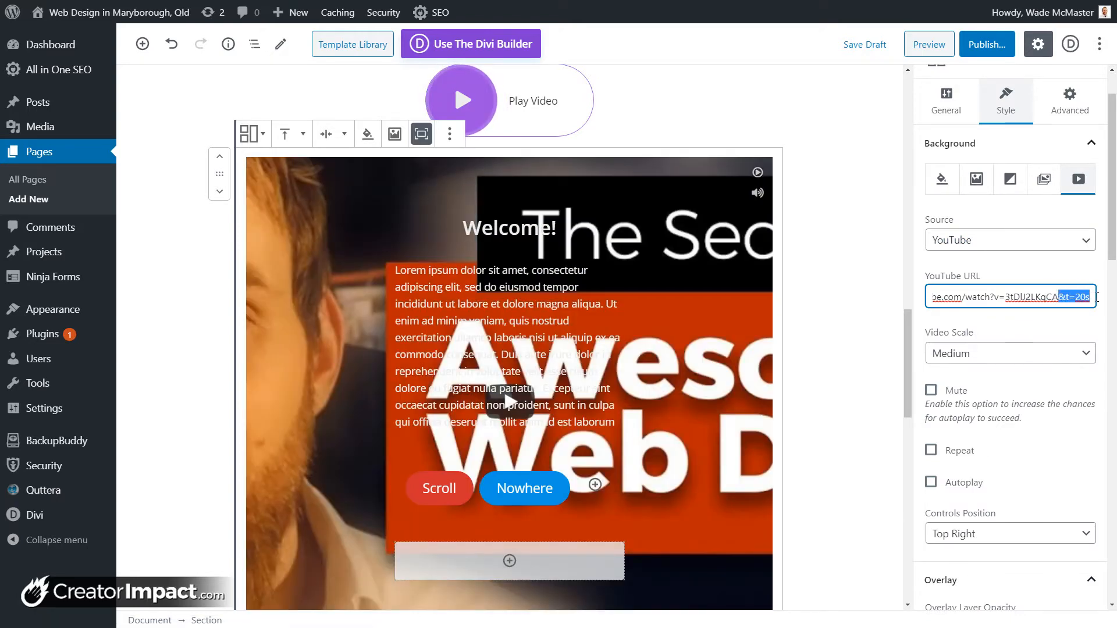
pyautogui.press('BackSpace')
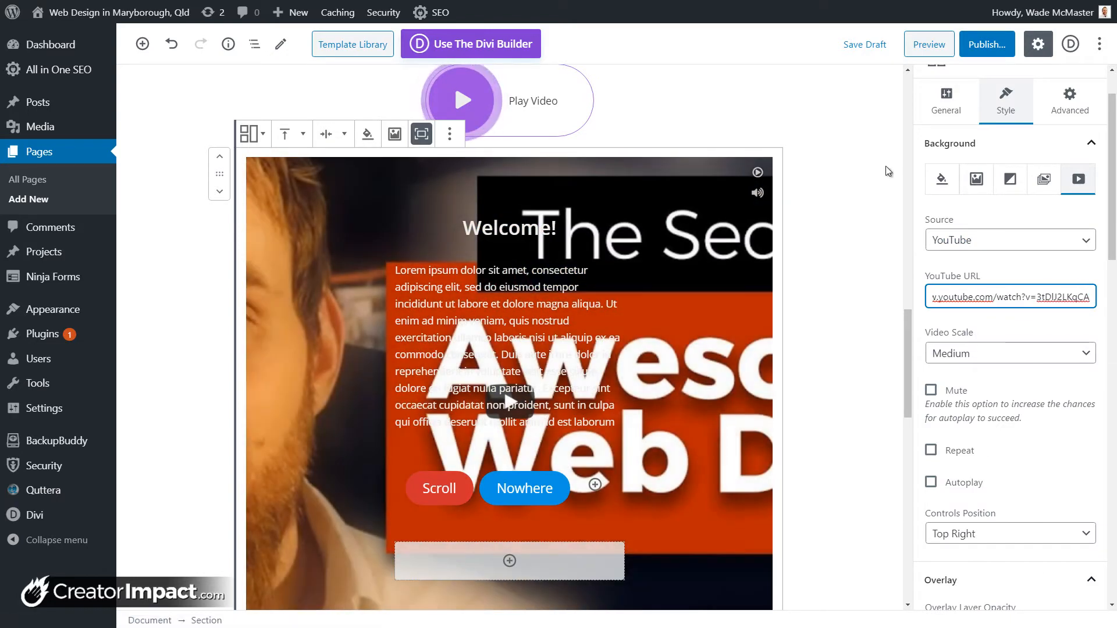
# Step: Mute the video at Default scale, enable Repeat and Autoplay, then save the draft and preview
pyautogui.click(930, 391)
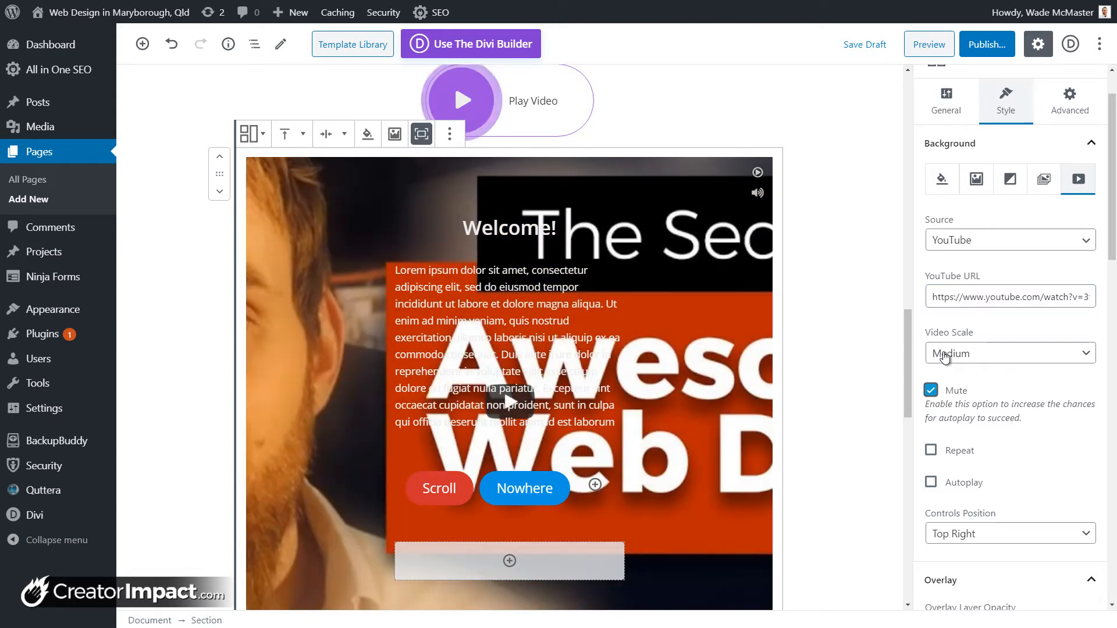
pyautogui.click(945, 357)
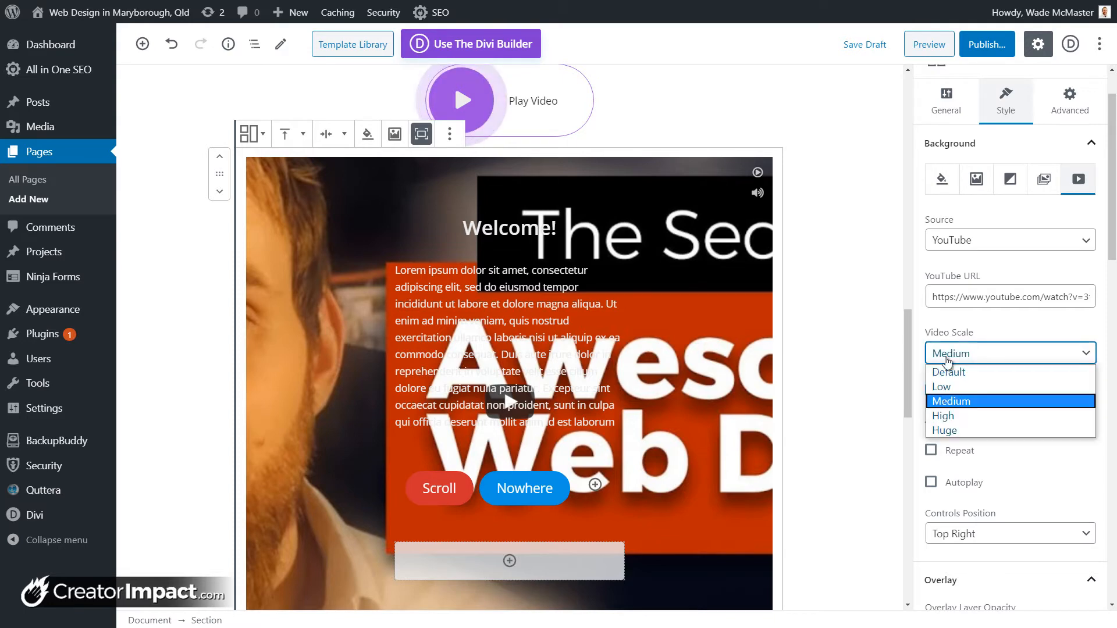
pyautogui.click(955, 366)
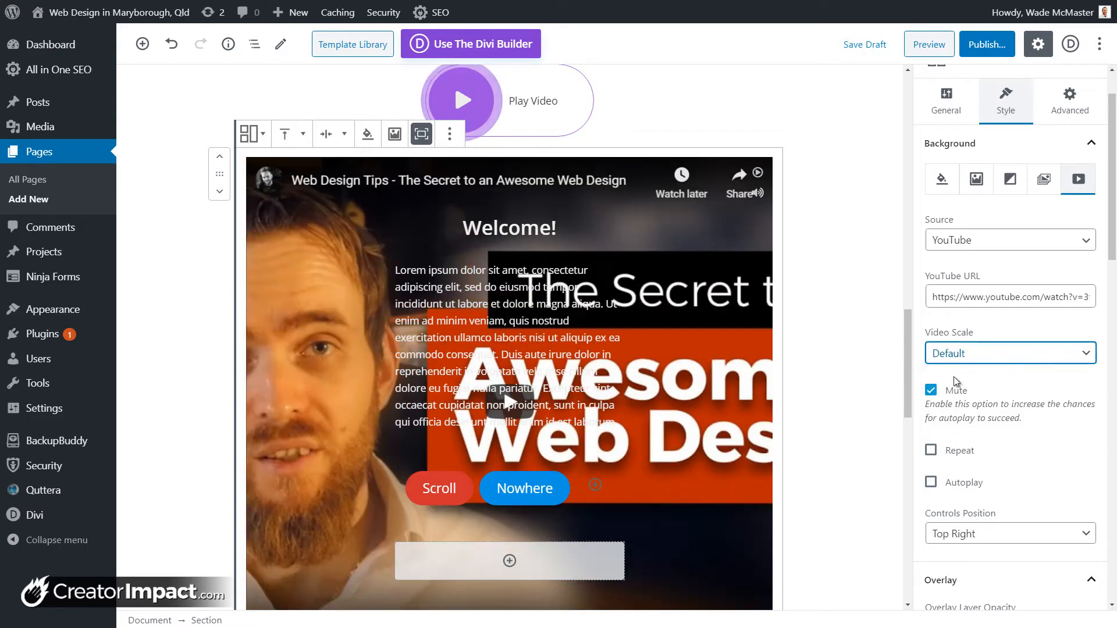
pyautogui.click(931, 451)
pyautogui.click(931, 483)
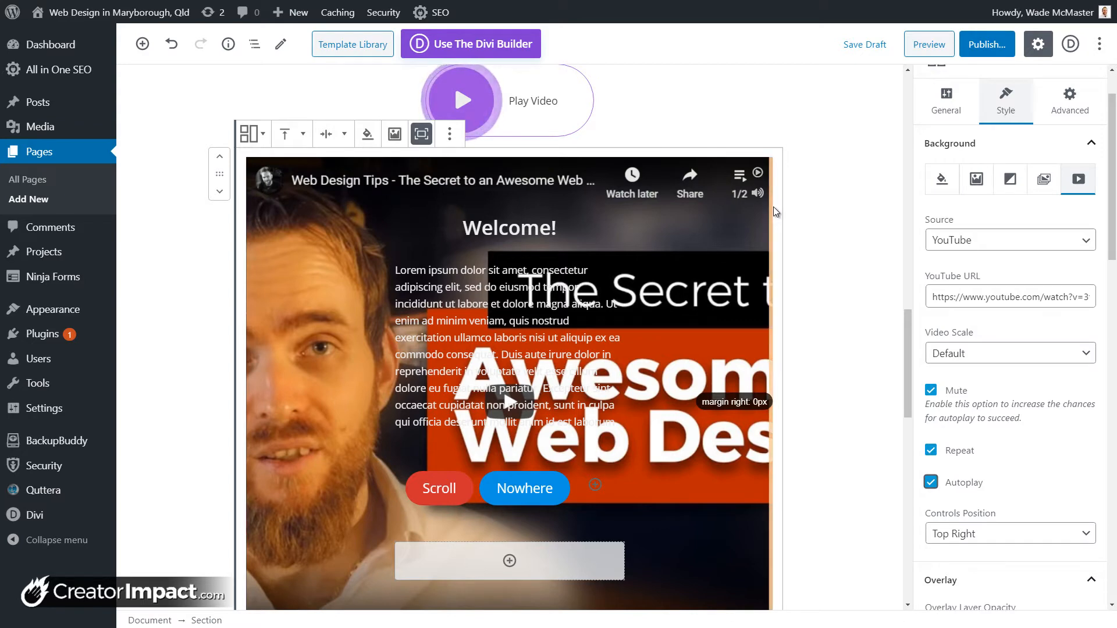
pyautogui.click(863, 45)
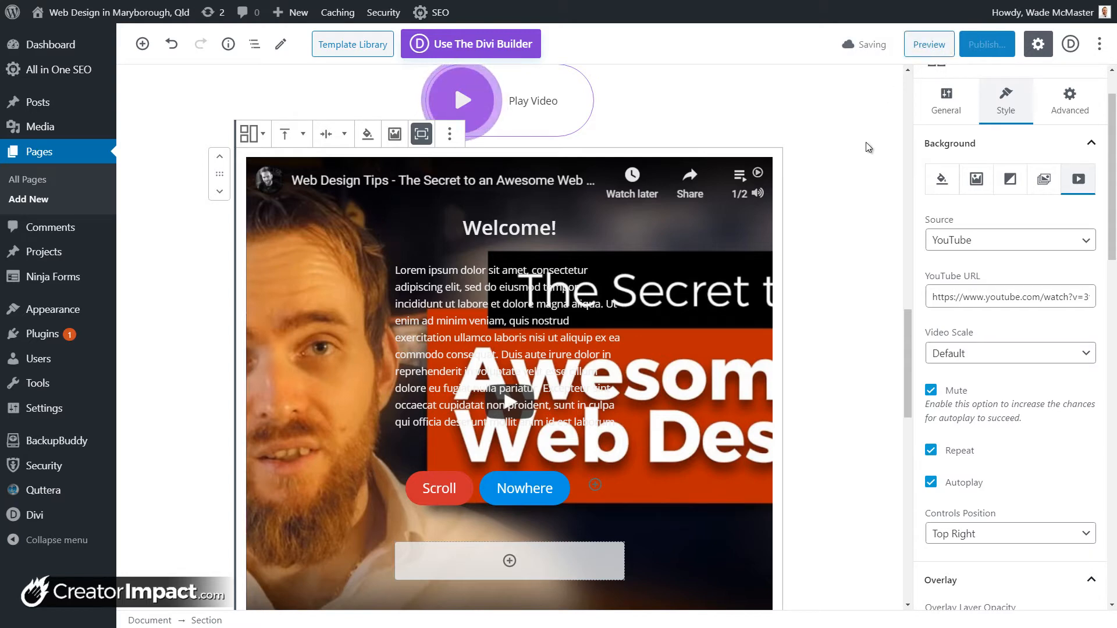
pyautogui.click(929, 45)
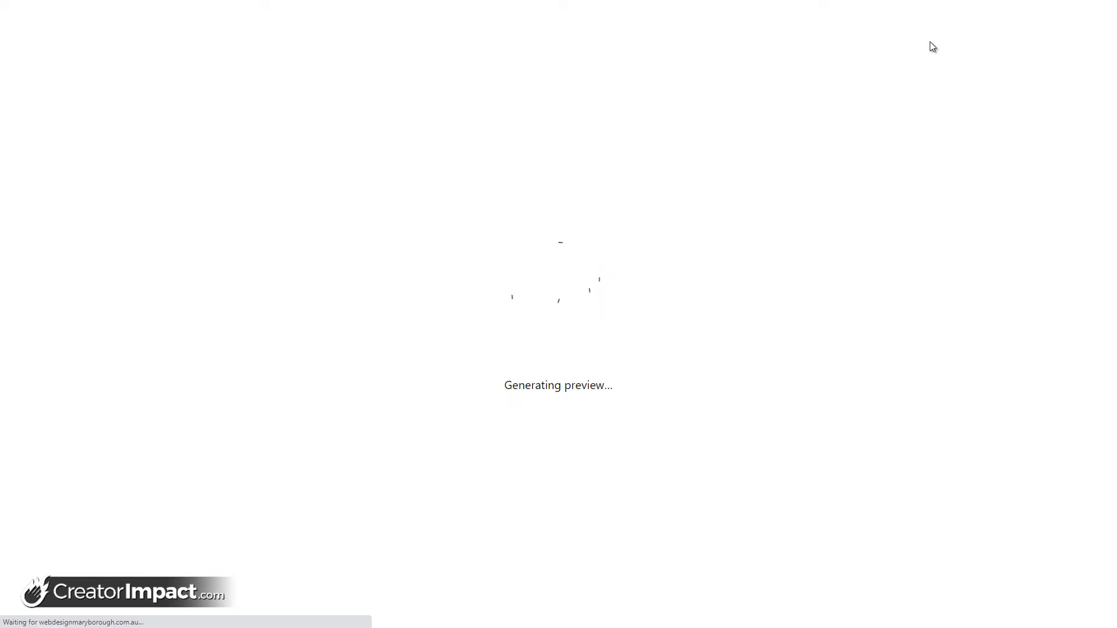
# Step: Scroll through the page preview to check the Content Timeline, then return to the editor
pyautogui.scroll(-6, 658, 219)
pyautogui.scroll(4, 658, 219)
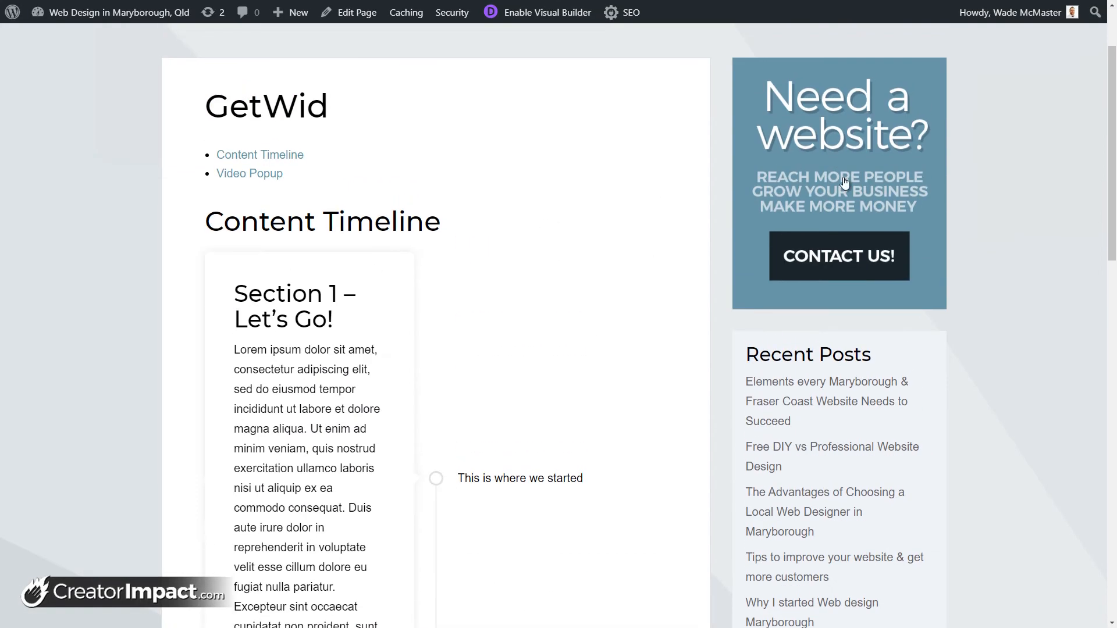
pyautogui.moveTo(1112, 86); pyautogui.dragTo(1112, 427)
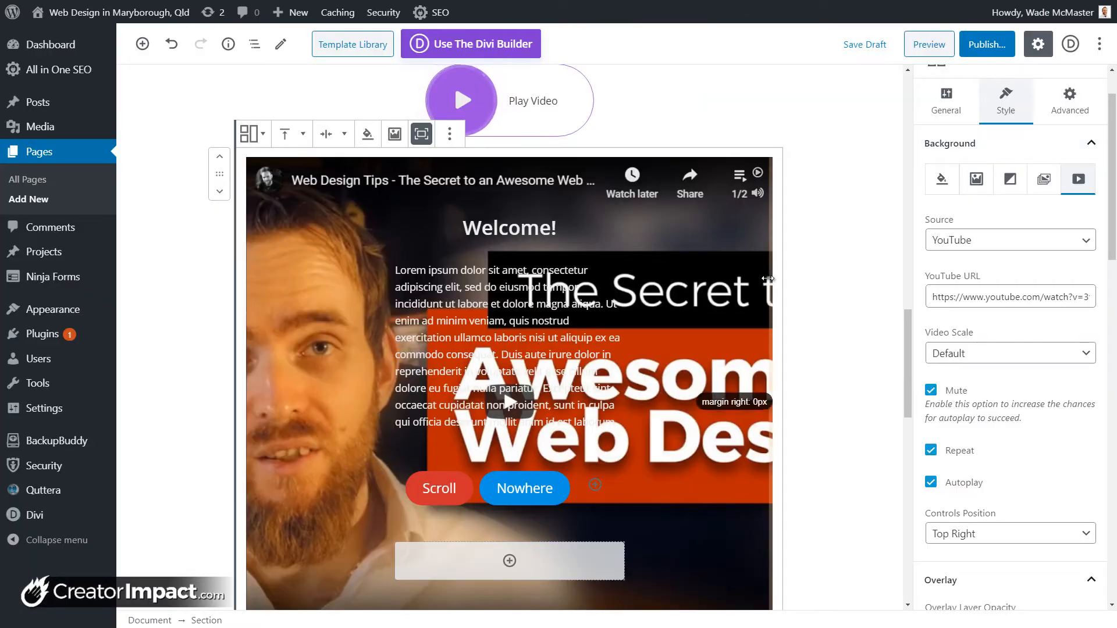
# Step: Paste over the video ID in the YouTube URL, keeping YouTube as the source
pyautogui.moveTo(962, 297); pyautogui.dragTo(1109, 305)
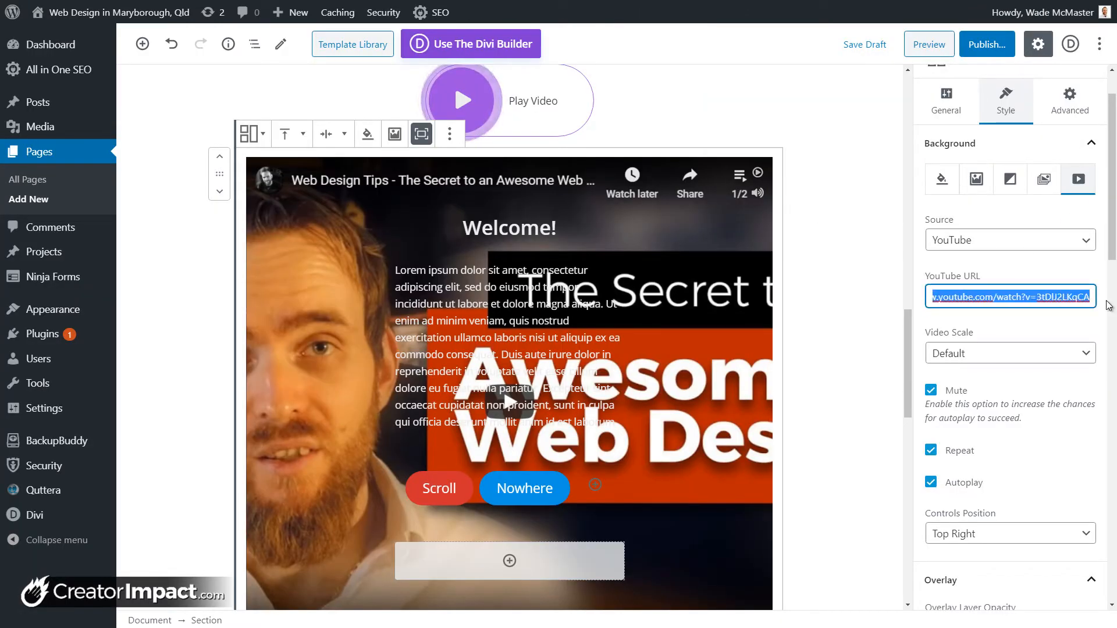
pyautogui.click(1046, 296)
pyautogui.doubleClick(1046, 296)
pyautogui.write('3tDlJ2LKqCA')
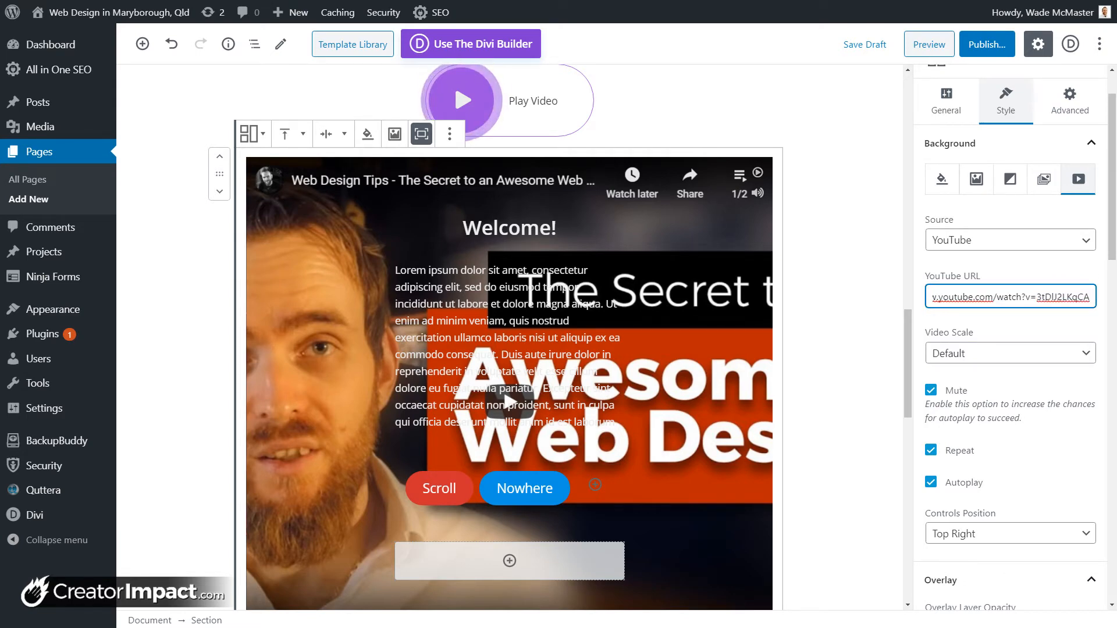
pyautogui.click(1031, 297)
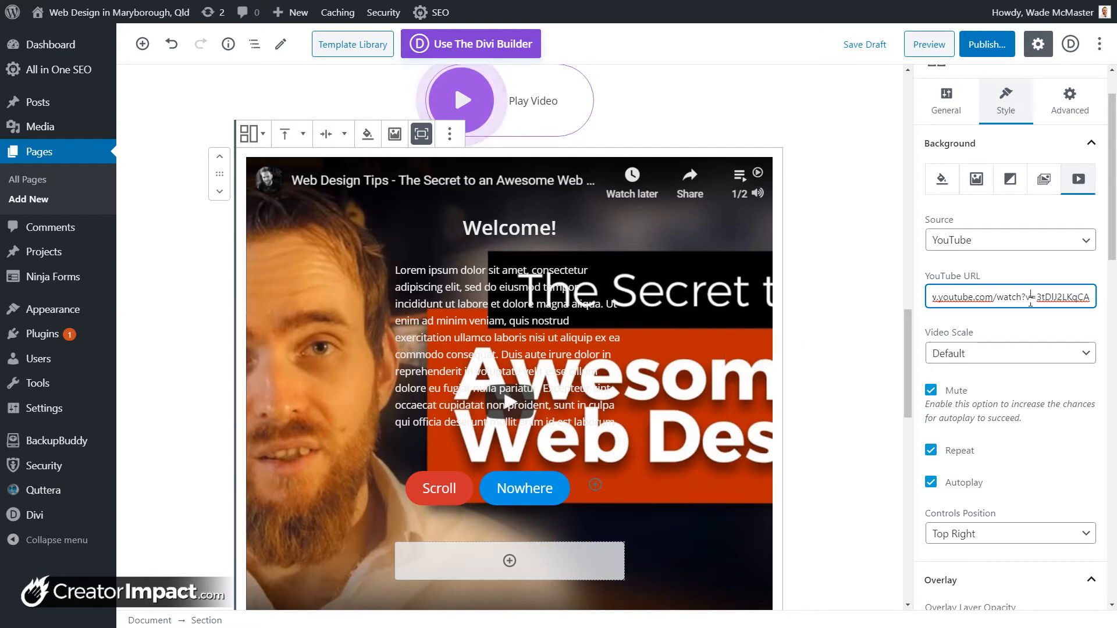
pyautogui.click(1032, 239)
pyautogui.click(1032, 254)
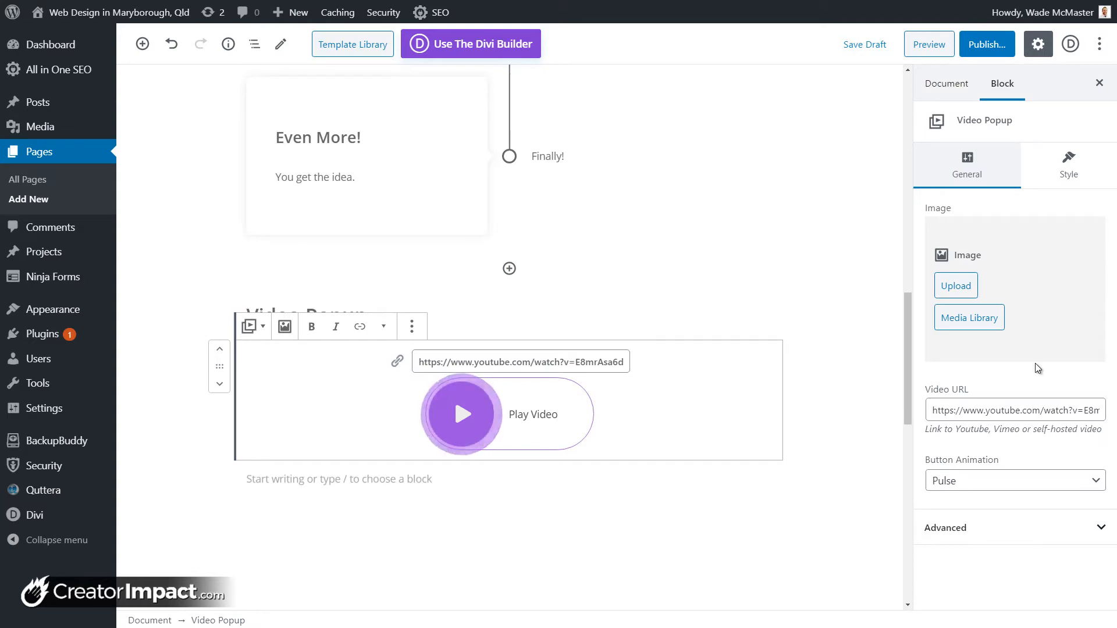
# Step: Restore the accidentally deleted section and switch the background video source to Media Library
pyautogui.hotkey('ctrl', 'z')
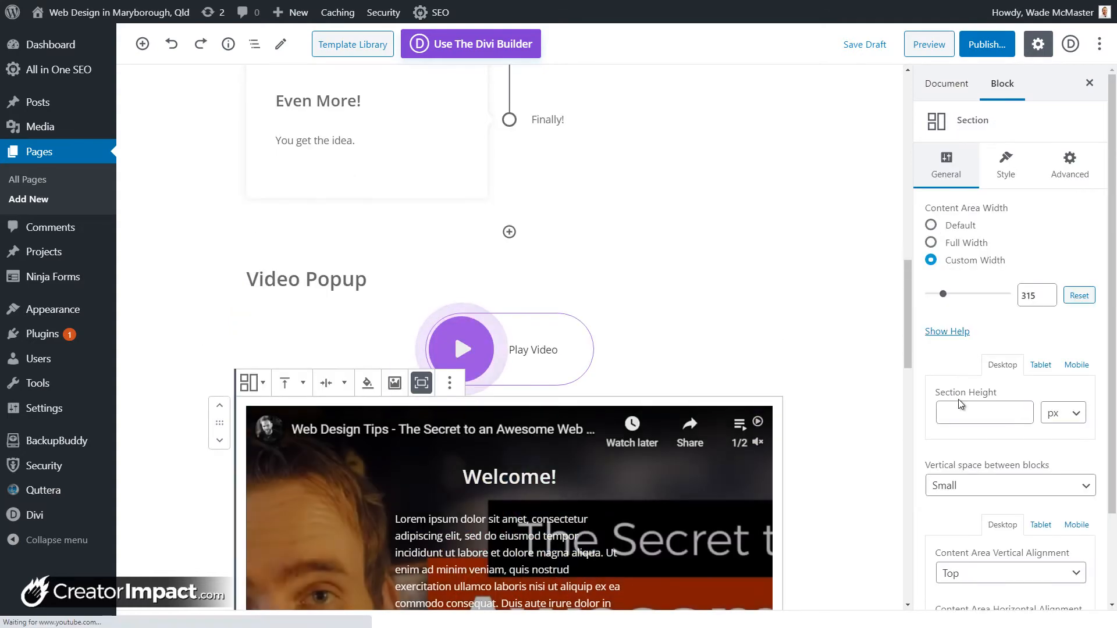
pyautogui.scroll(-2, 839, 399)
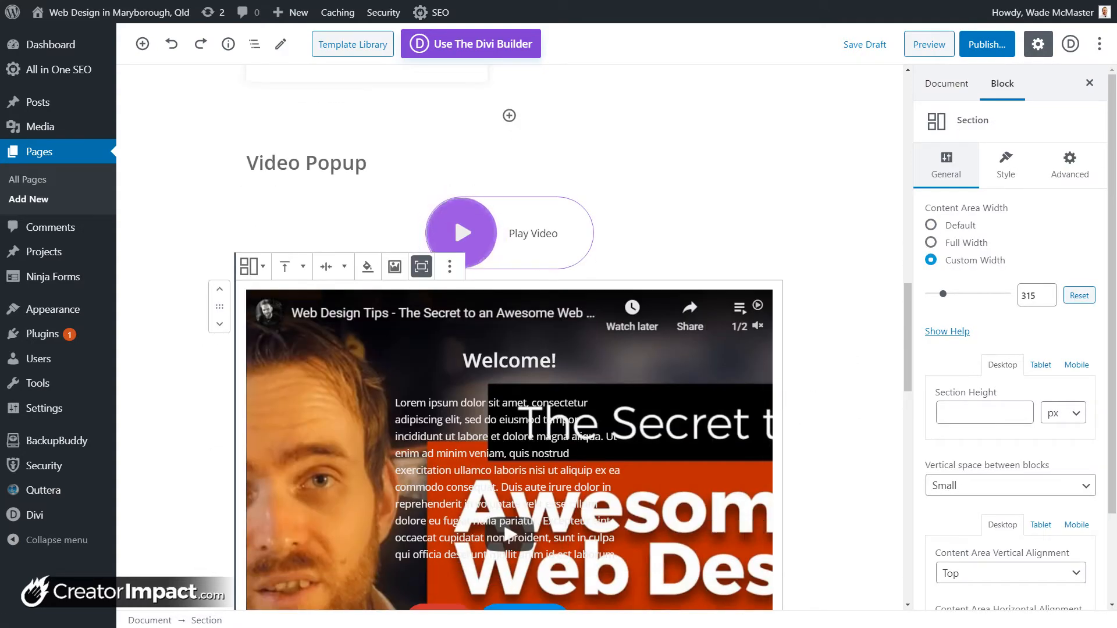
pyautogui.click(1006, 165)
pyautogui.click(1078, 242)
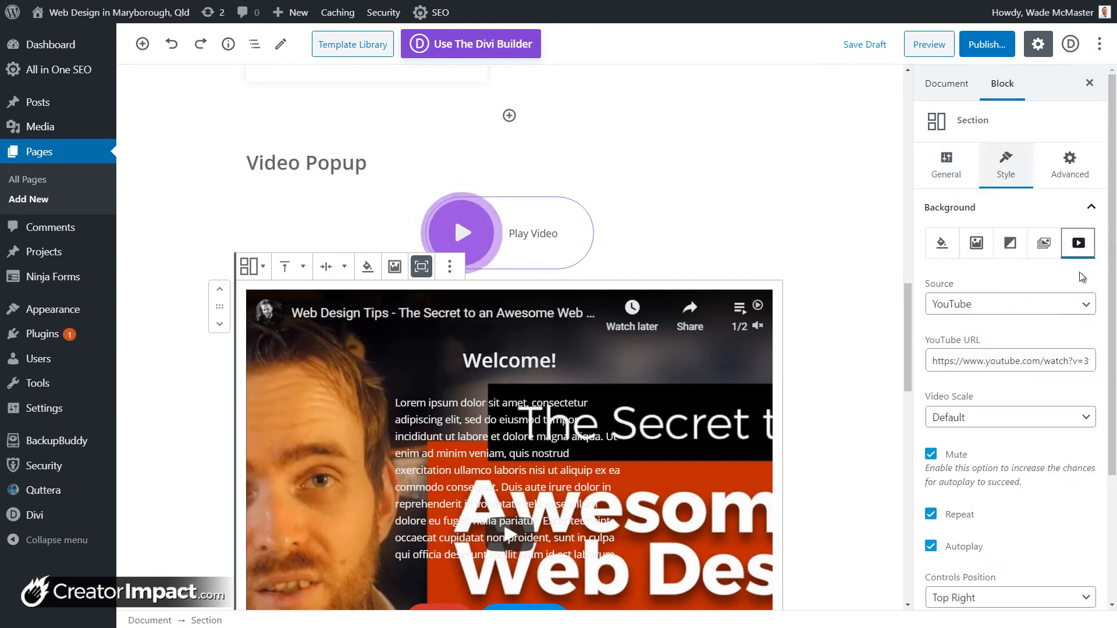
pyautogui.click(1068, 308)
pyautogui.click(1043, 337)
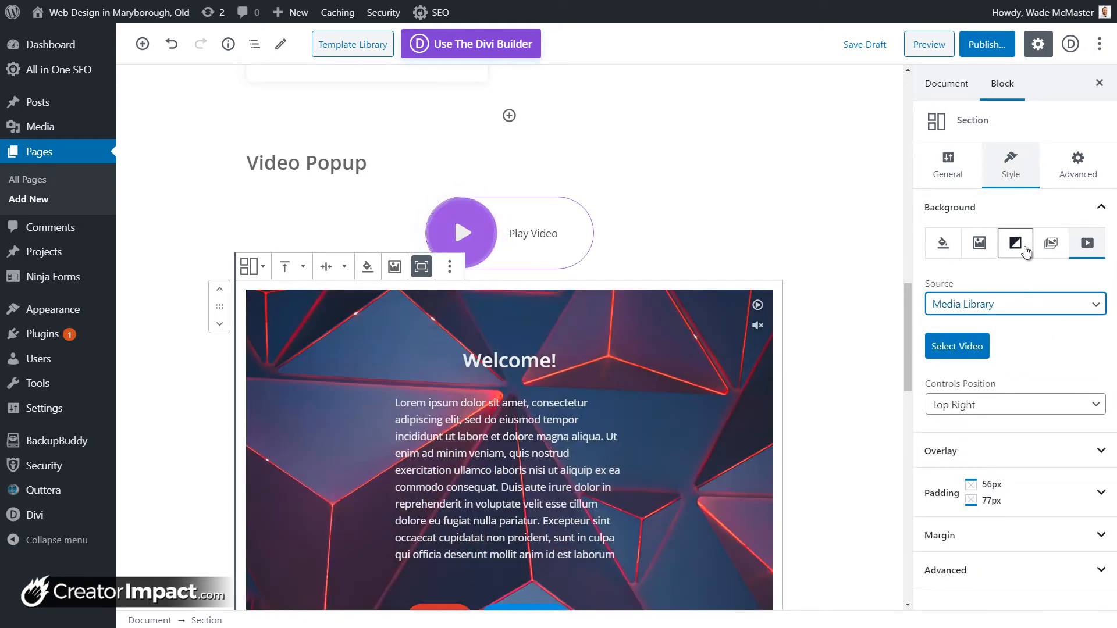
# Step: Browse the Slider, Gradient and Image background options
pyautogui.click(1051, 243)
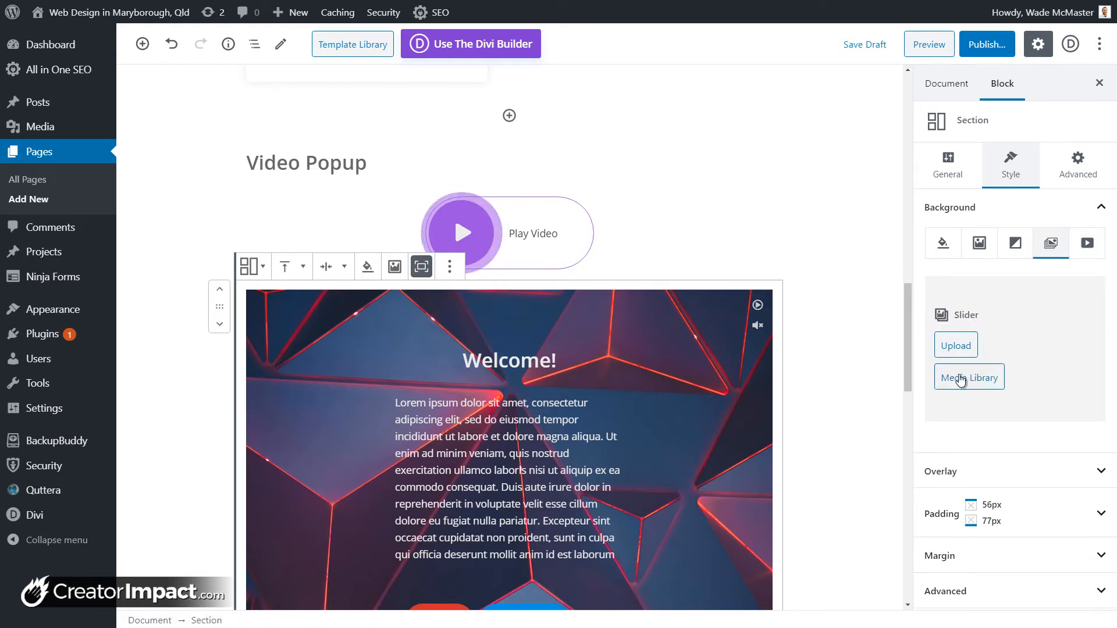
pyautogui.click(1019, 242)
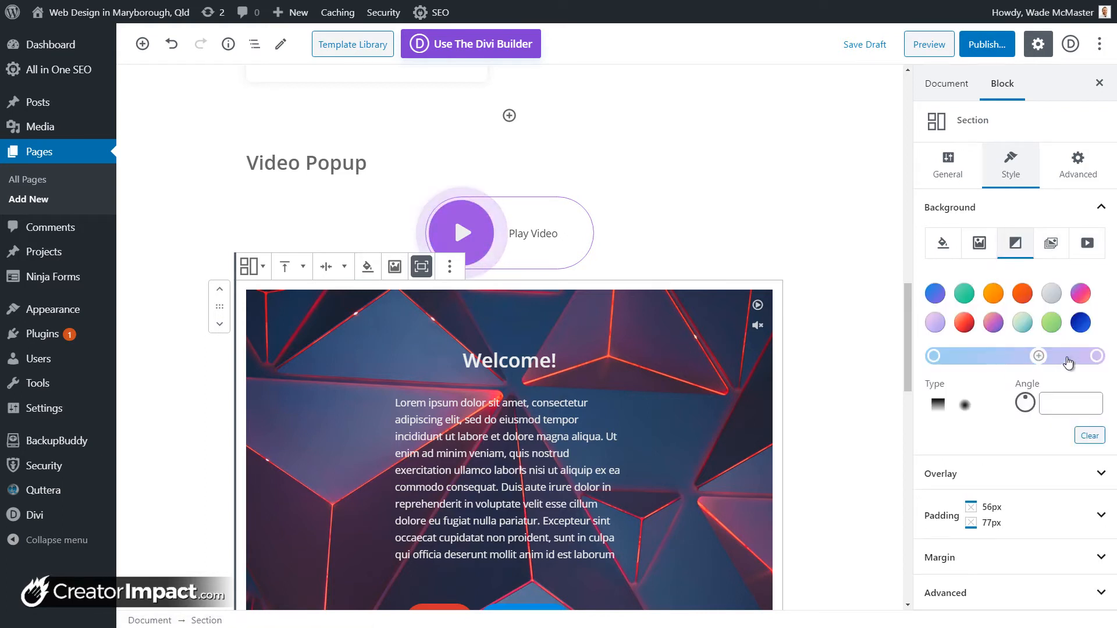
pyautogui.click(980, 245)
pyautogui.scroll(-1, 957, 364)
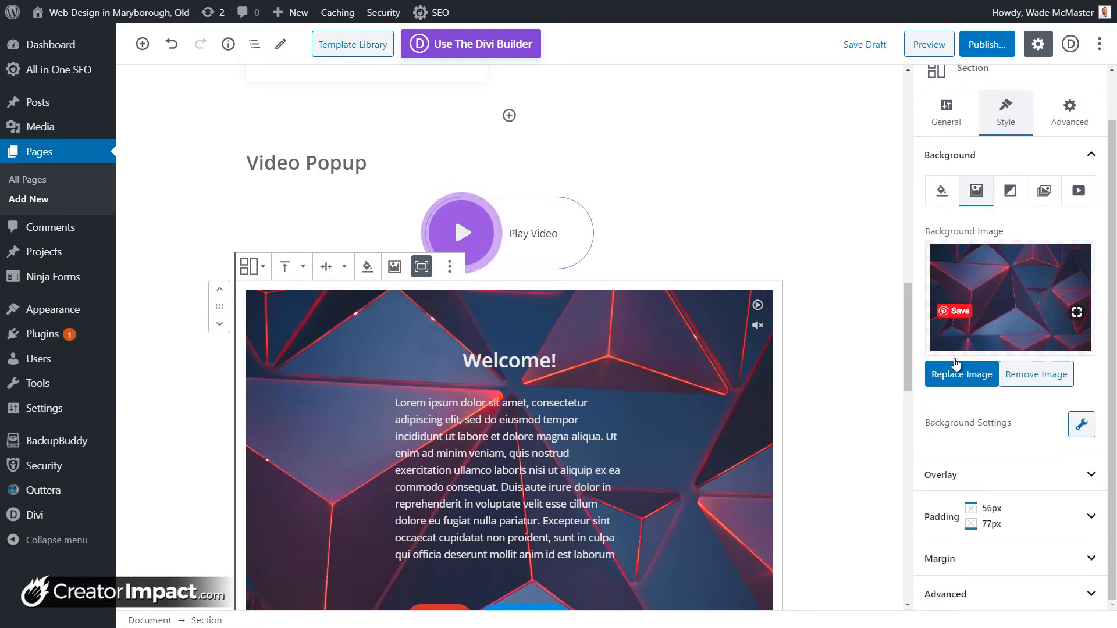
# Step: Set the background image attachment to Fixed
pyautogui.click(1082, 427)
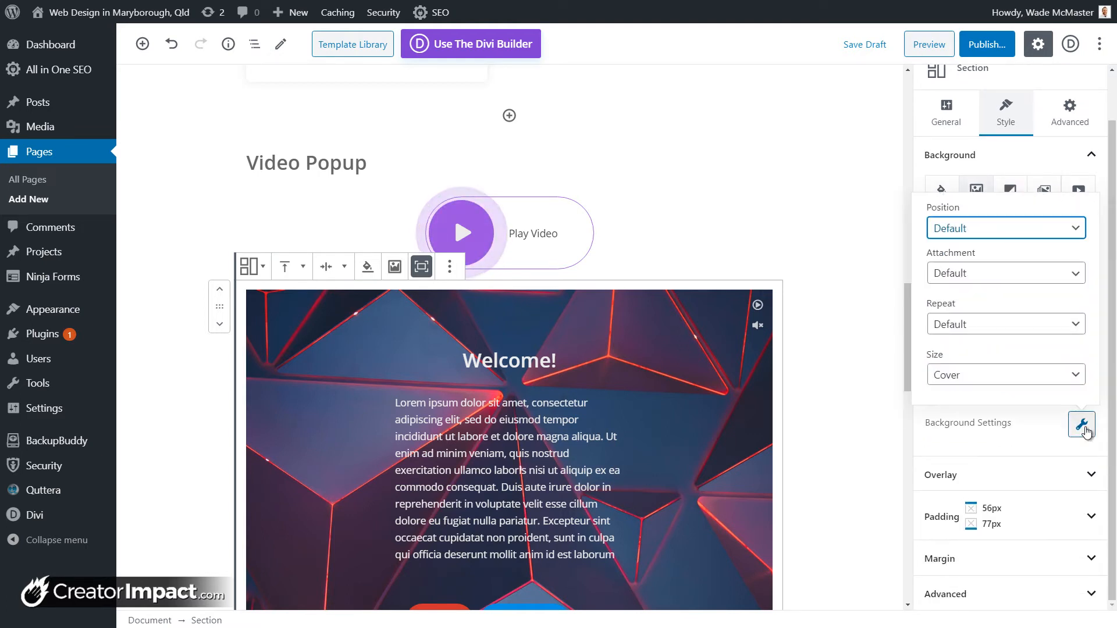
pyautogui.click(980, 273)
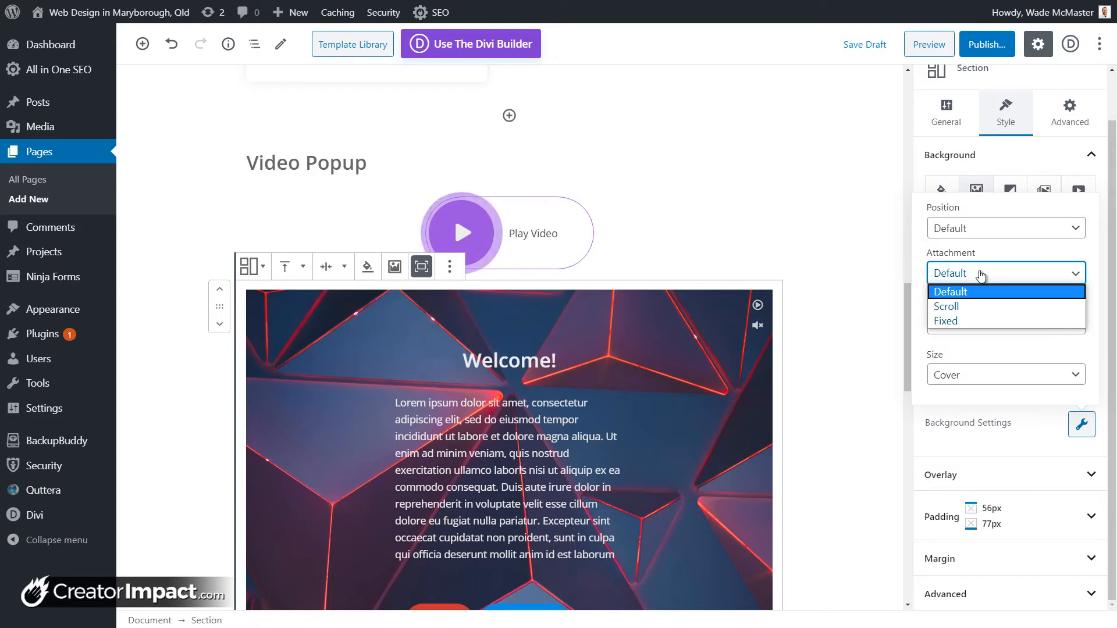
pyautogui.click(975, 320)
pyautogui.scroll(-4, 672, 351)
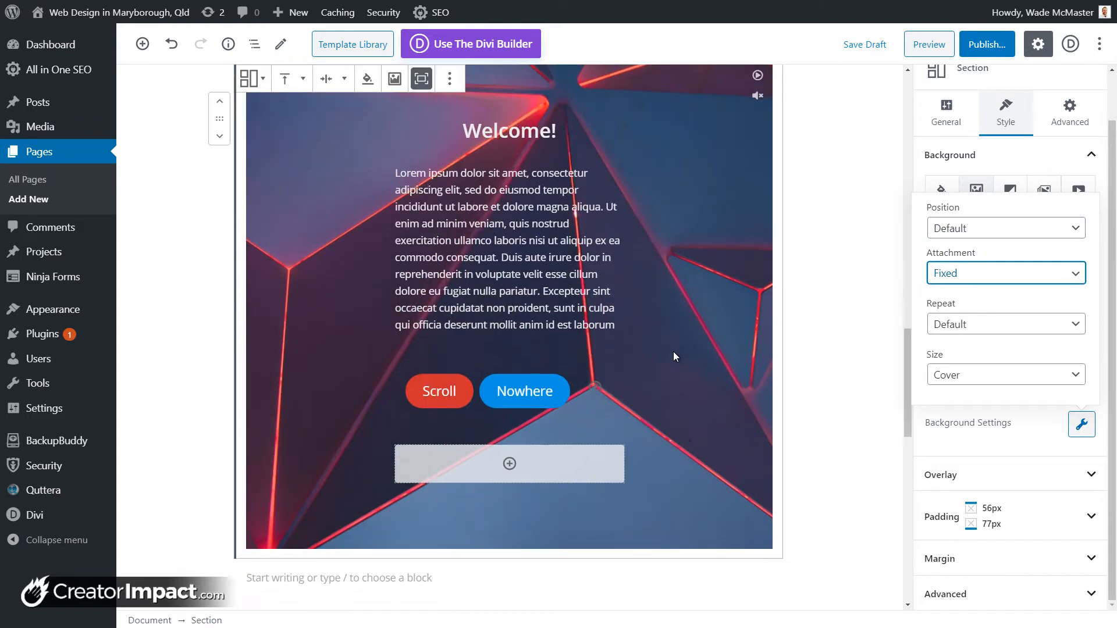
pyautogui.scroll(4, 672, 352)
# Step: Try Top Center and Bottom Left positions, then leave position and repeat at Default
pyautogui.click(978, 228)
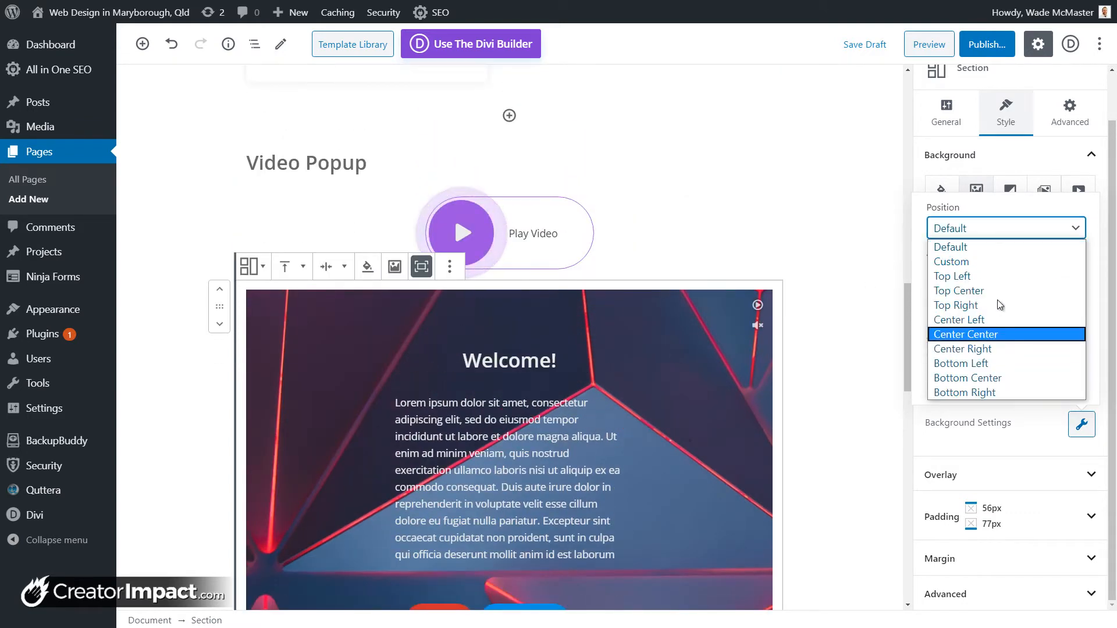
pyautogui.click(983, 290)
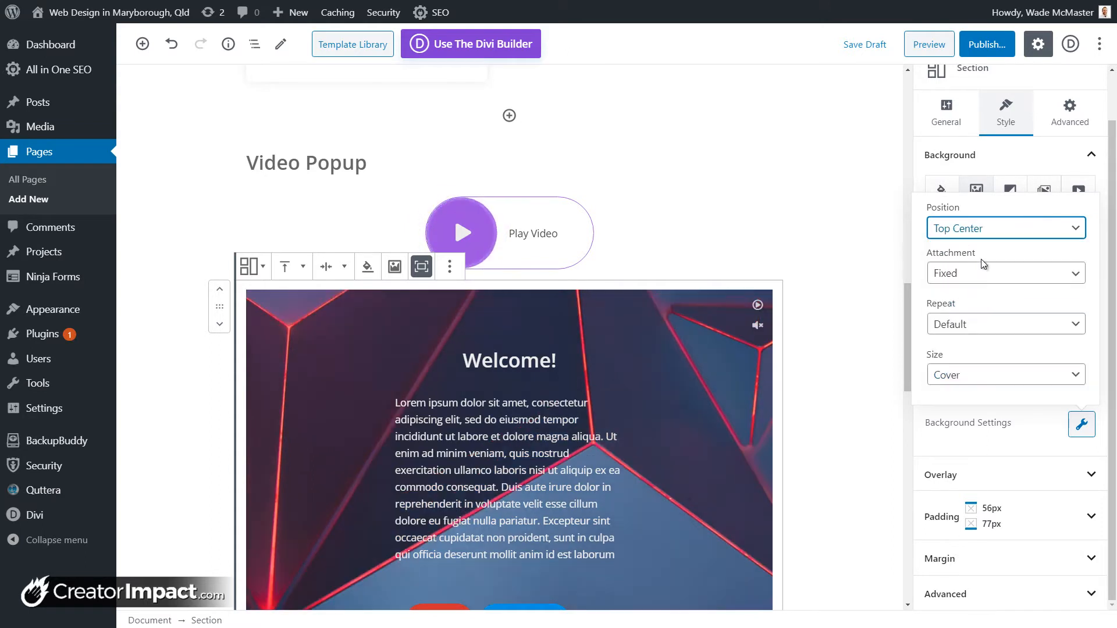
pyautogui.click(984, 228)
pyautogui.click(977, 366)
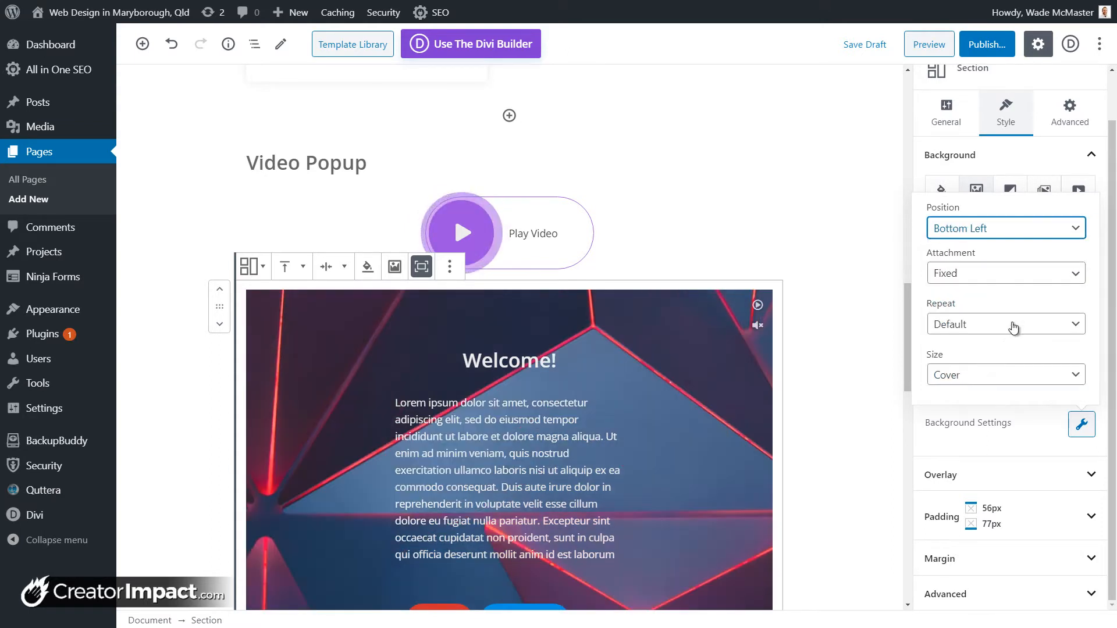
pyautogui.click(989, 228)
pyautogui.click(982, 245)
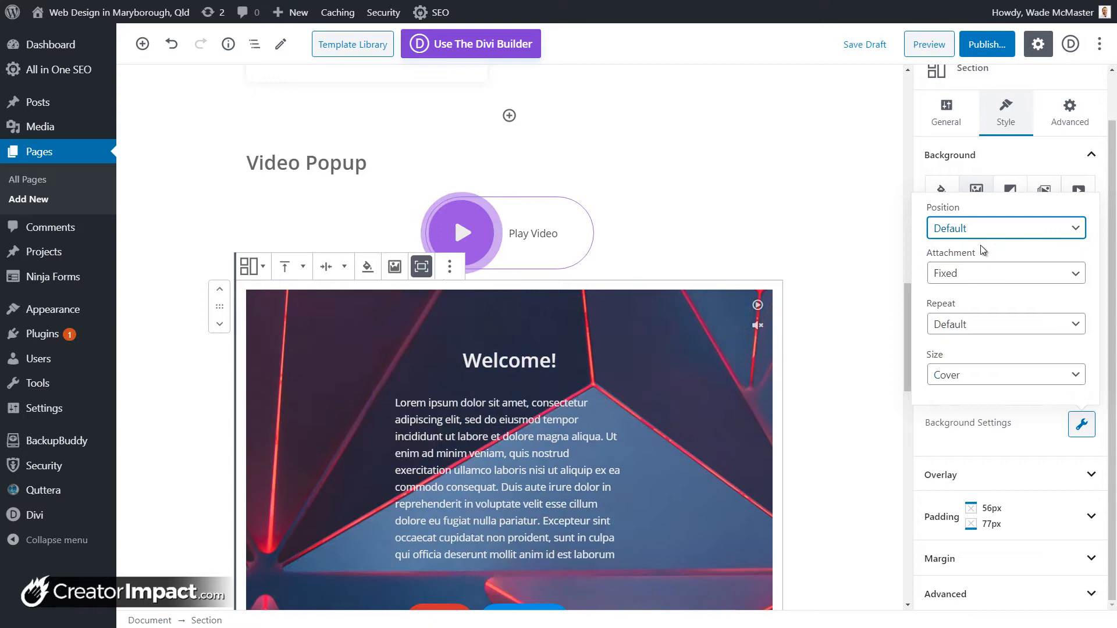
pyautogui.click(994, 325)
pyautogui.click(996, 326)
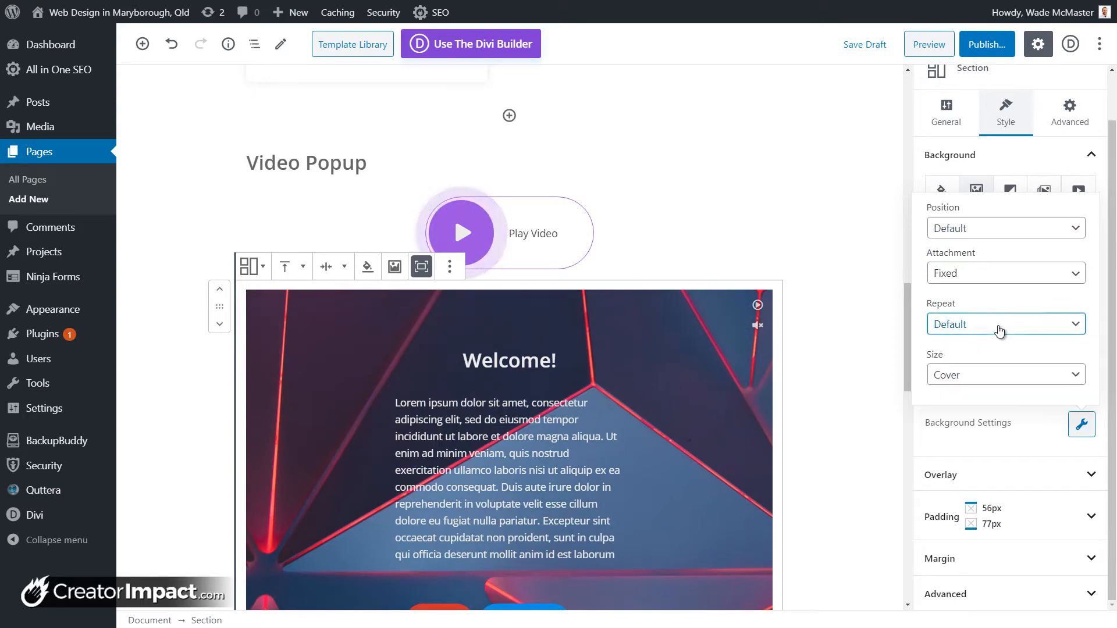
# Step: Try Contain and Auto background sizes, then settle on Cover
pyautogui.click(983, 375)
pyautogui.click(973, 407)
pyautogui.scroll(-1, 668, 364)
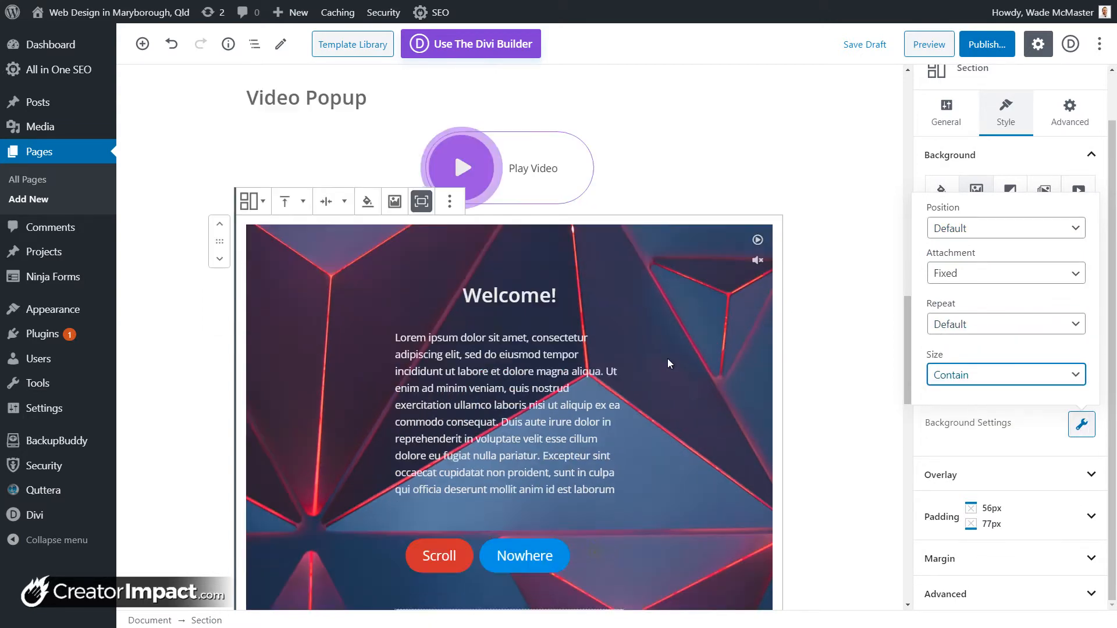
pyautogui.scroll(-2, 668, 363)
pyautogui.scroll(3, 668, 364)
pyautogui.click(944, 376)
pyautogui.click(959, 422)
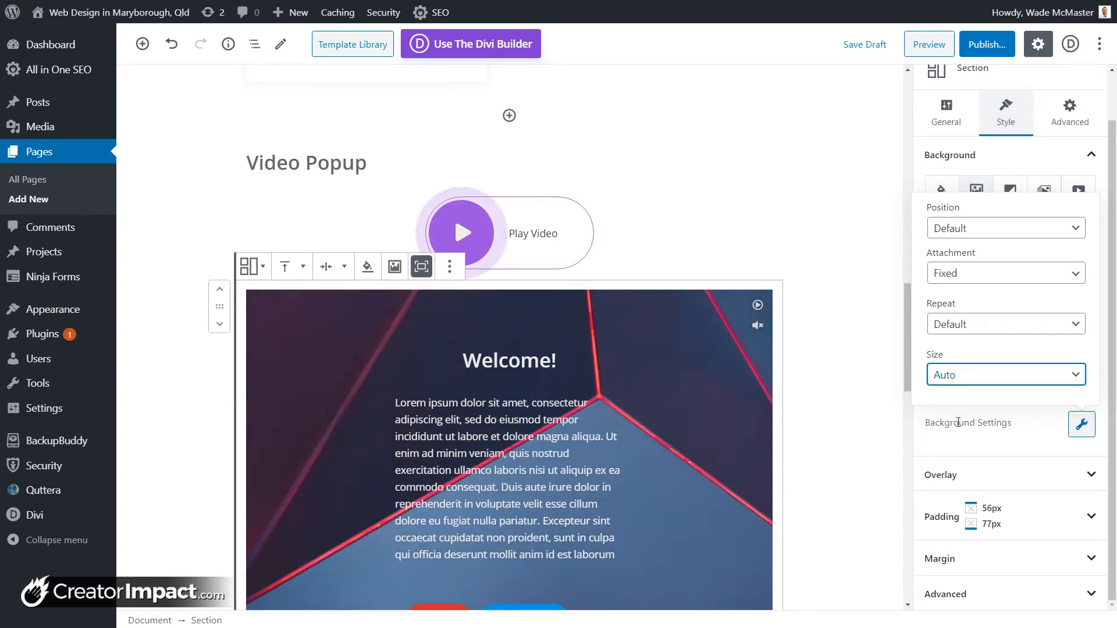
pyautogui.scroll(-3, 673, 346)
pyautogui.click(971, 375)
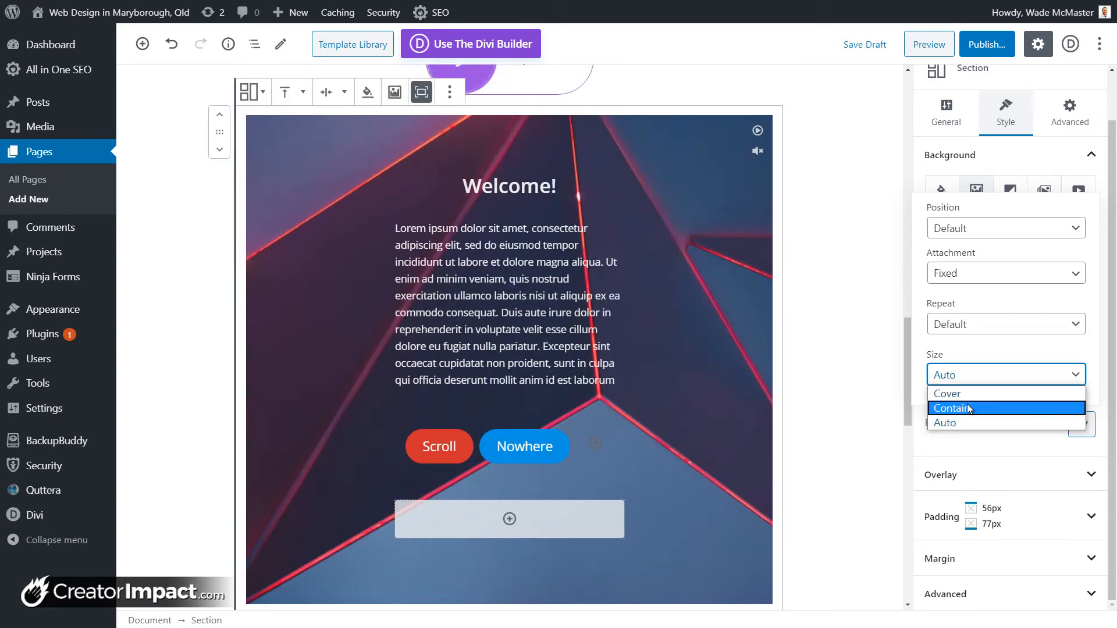
pyautogui.click(965, 394)
pyautogui.scroll(3, 675, 364)
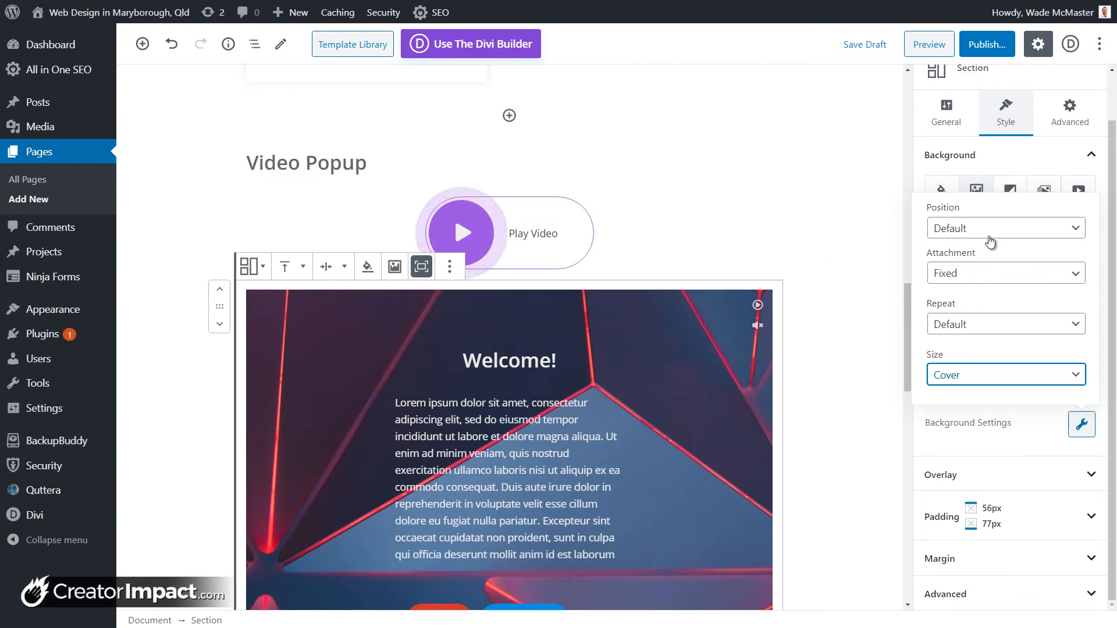
pyautogui.click(985, 440)
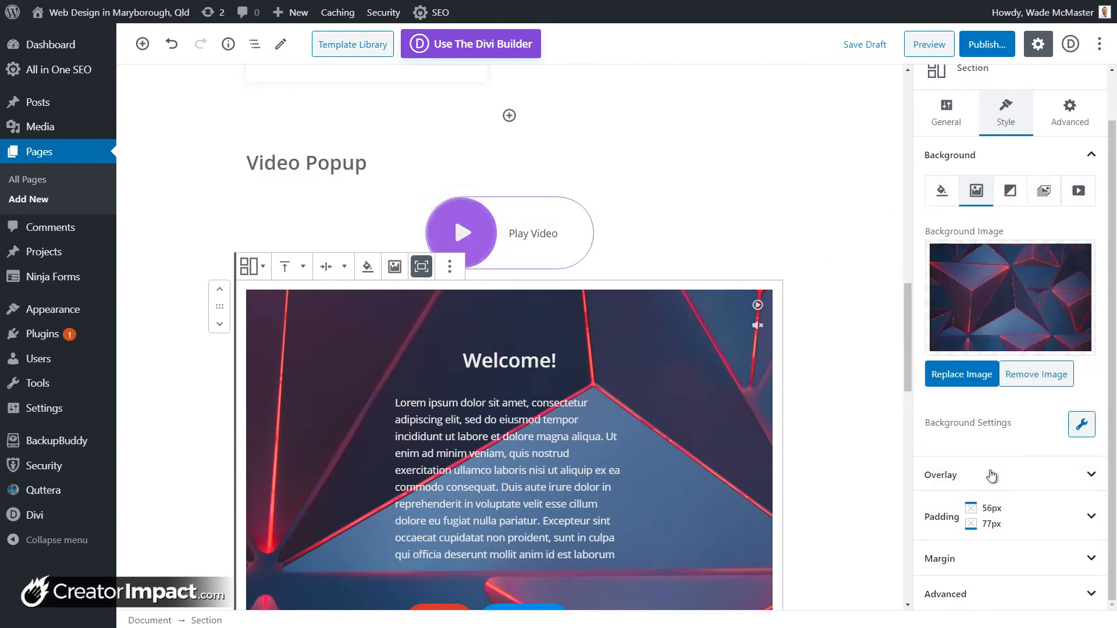
# Step: Give the section a dark solid-colour overlay at 70 opacity, after briefly trying an image overlay
pyautogui.click(992, 476)
pyautogui.scroll(-2, 969, 411)
pyautogui.scroll(-2, 618, 377)
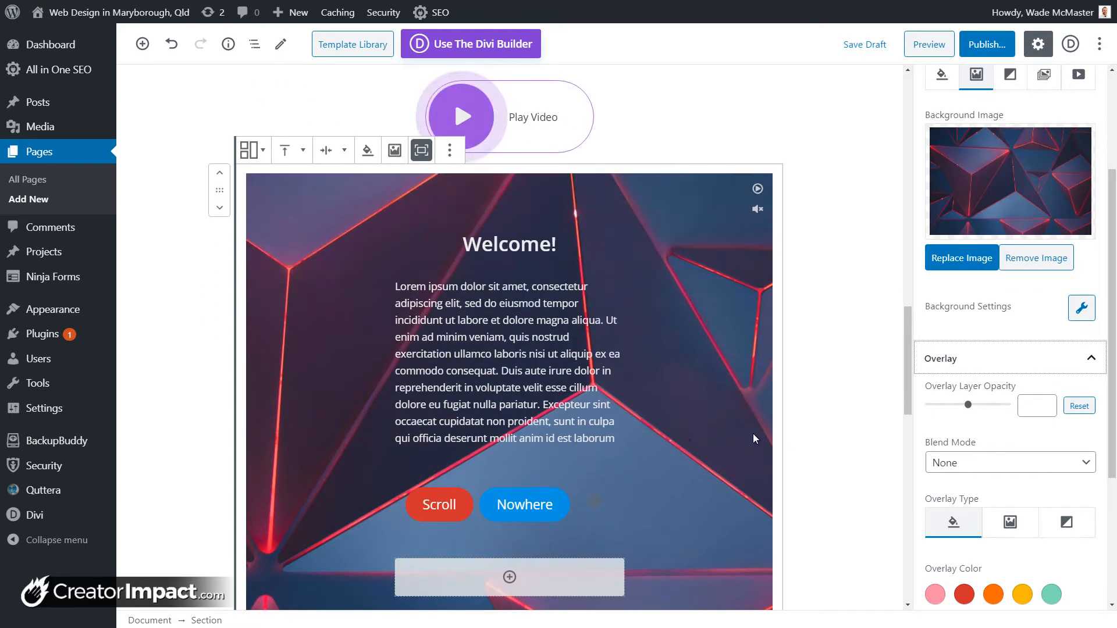
pyautogui.scroll(-1, 1007, 464)
pyautogui.click(1010, 464)
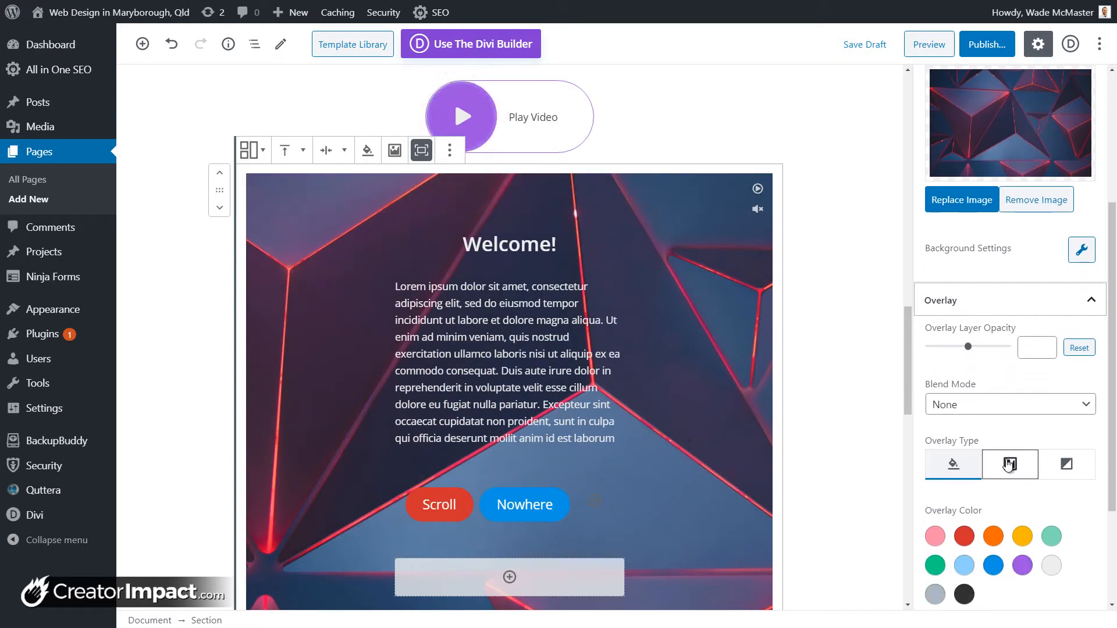
pyautogui.click(953, 465)
pyautogui.scroll(-2, 966, 468)
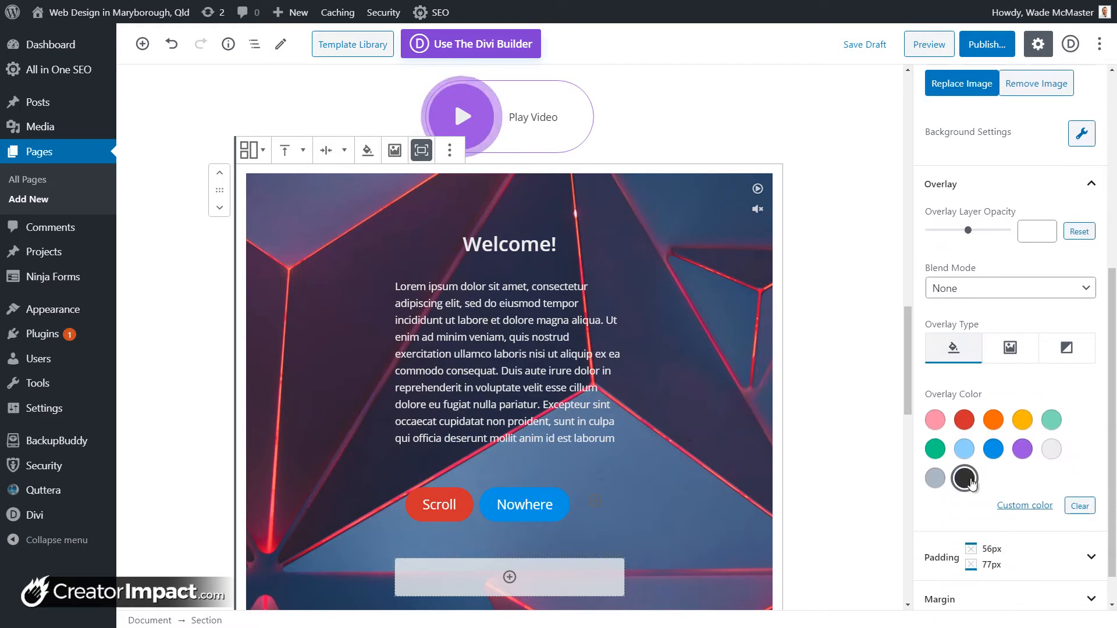
pyautogui.click(964, 478)
pyautogui.moveTo(968, 230); pyautogui.dragTo(984, 240)
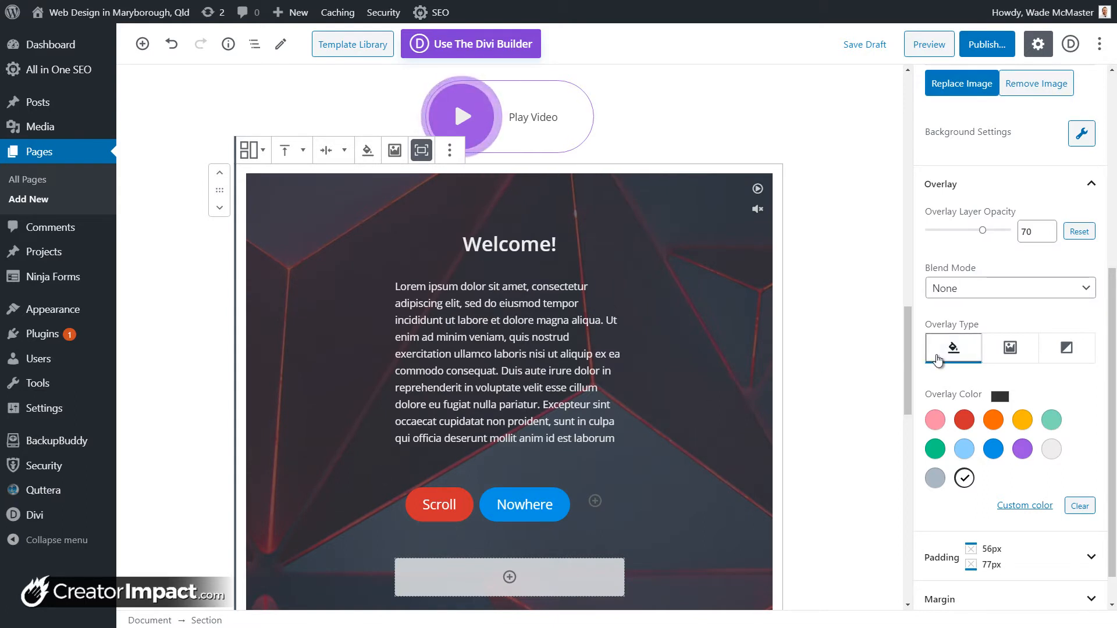
# Step: Switch the overlay to a gradient, trying the pink-purple then teal-green presets
pyautogui.click(1065, 351)
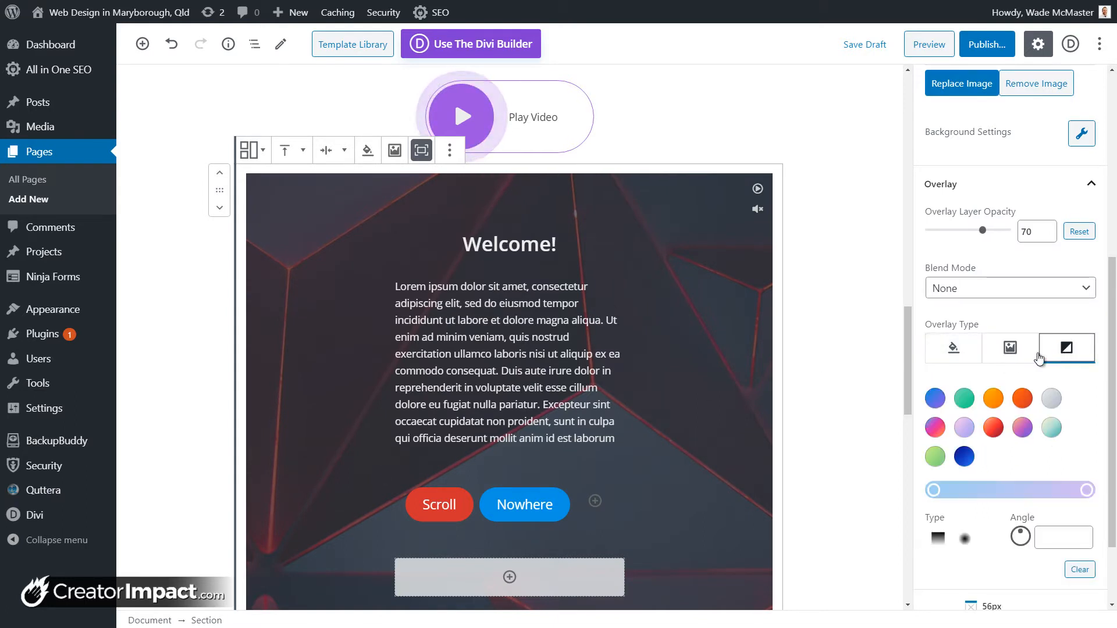
pyautogui.click(955, 352)
pyautogui.click(1069, 506)
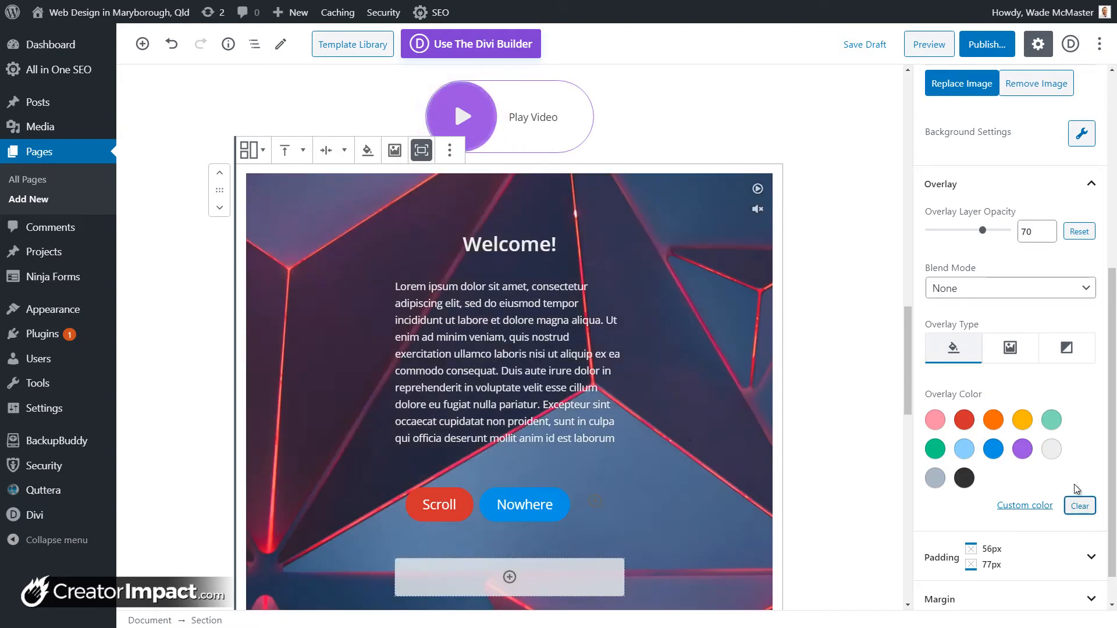
pyautogui.click(1055, 359)
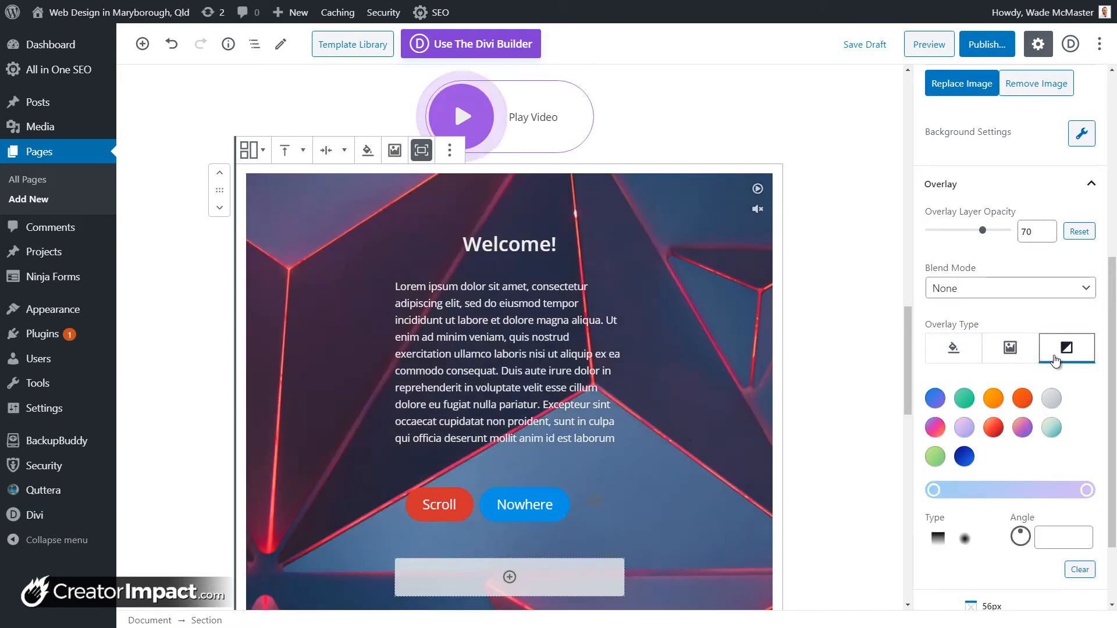
pyautogui.click(943, 432)
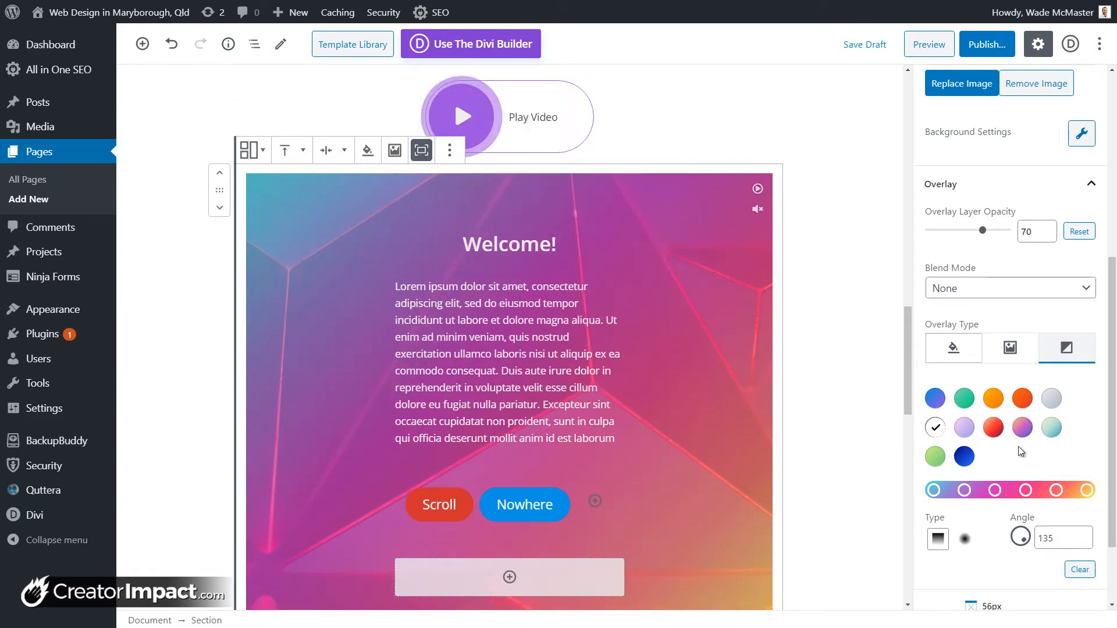
pyautogui.click(964, 400)
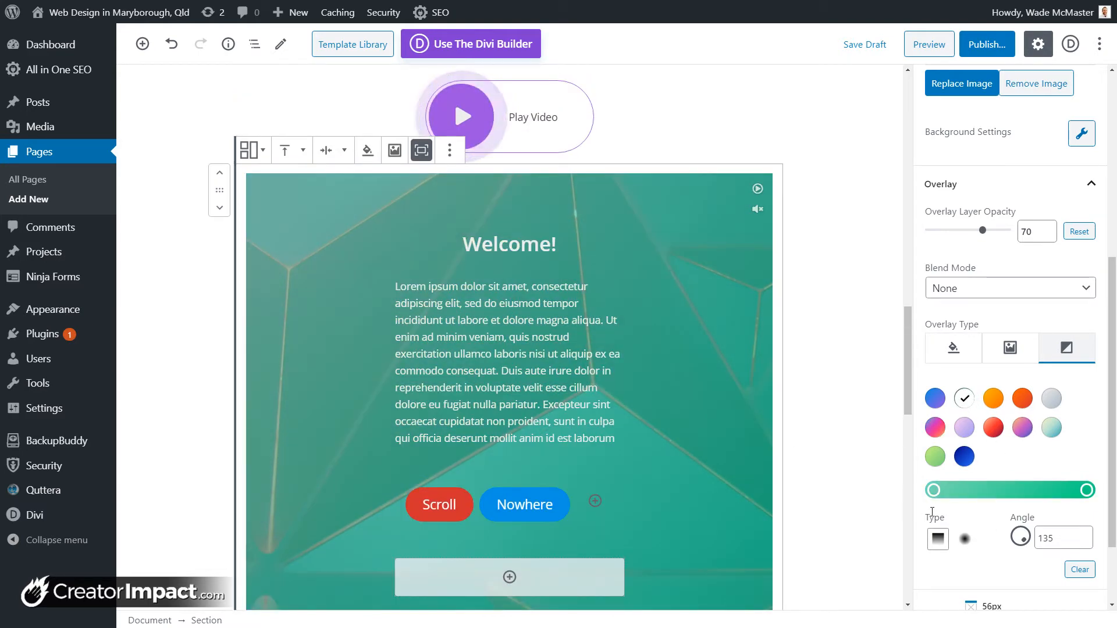
# Step: Make the gradient's left stop black and its right stop dark navy blue
pyautogui.click(934, 491)
pyautogui.moveTo(954, 315); pyautogui.dragTo(829, 381)
pyautogui.click(834, 381)
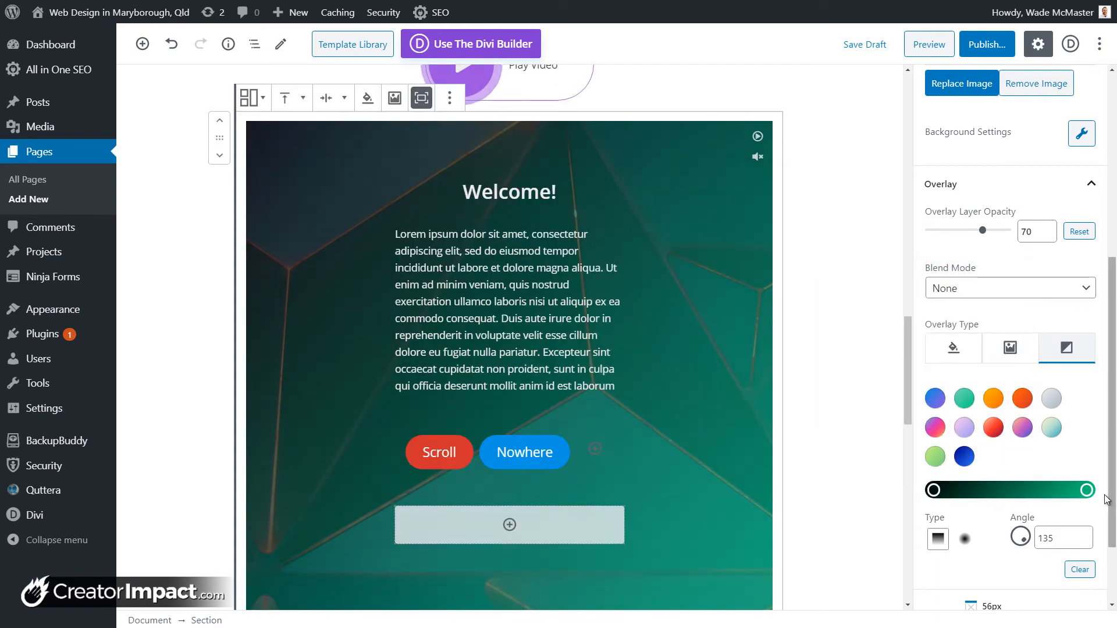
pyautogui.click(1087, 491)
pyautogui.click(958, 389)
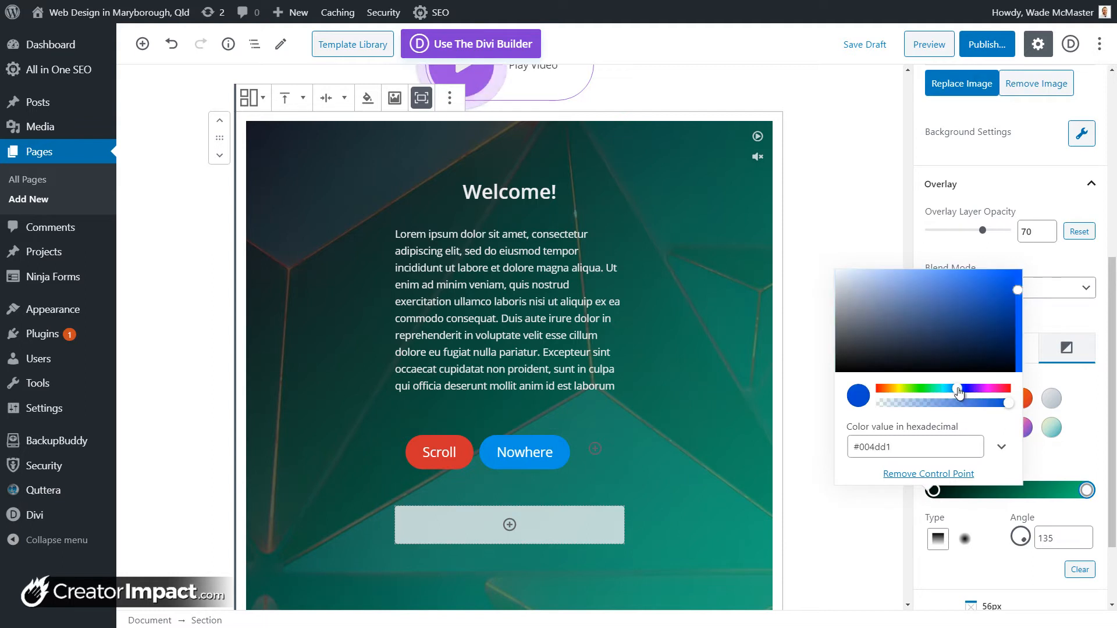
pyautogui.moveTo(957, 295); pyautogui.dragTo(988, 341)
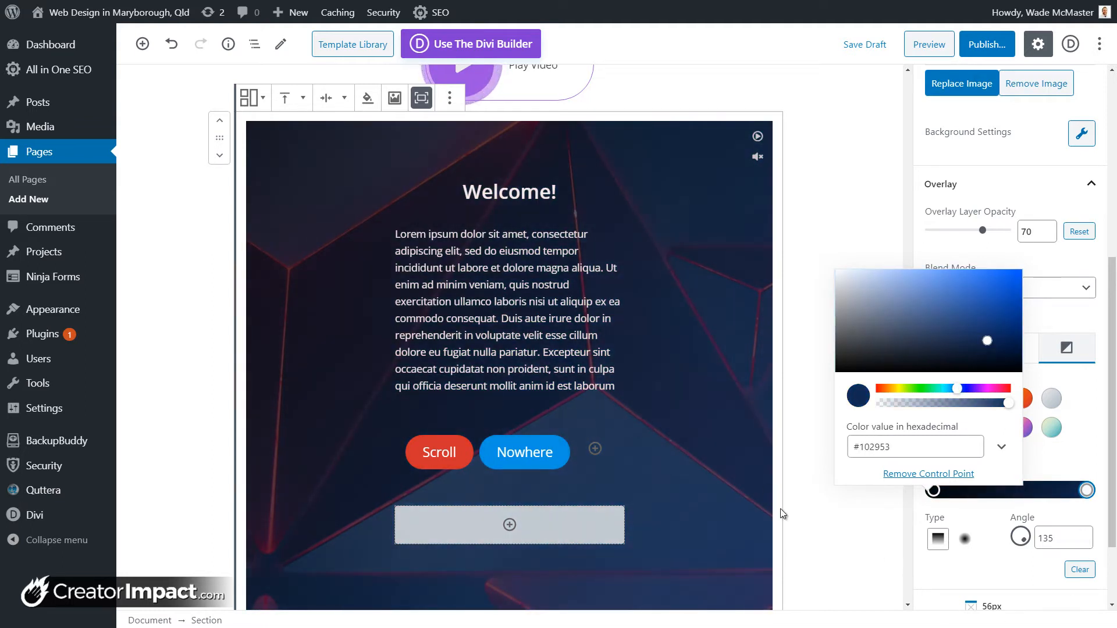
pyautogui.click(950, 570)
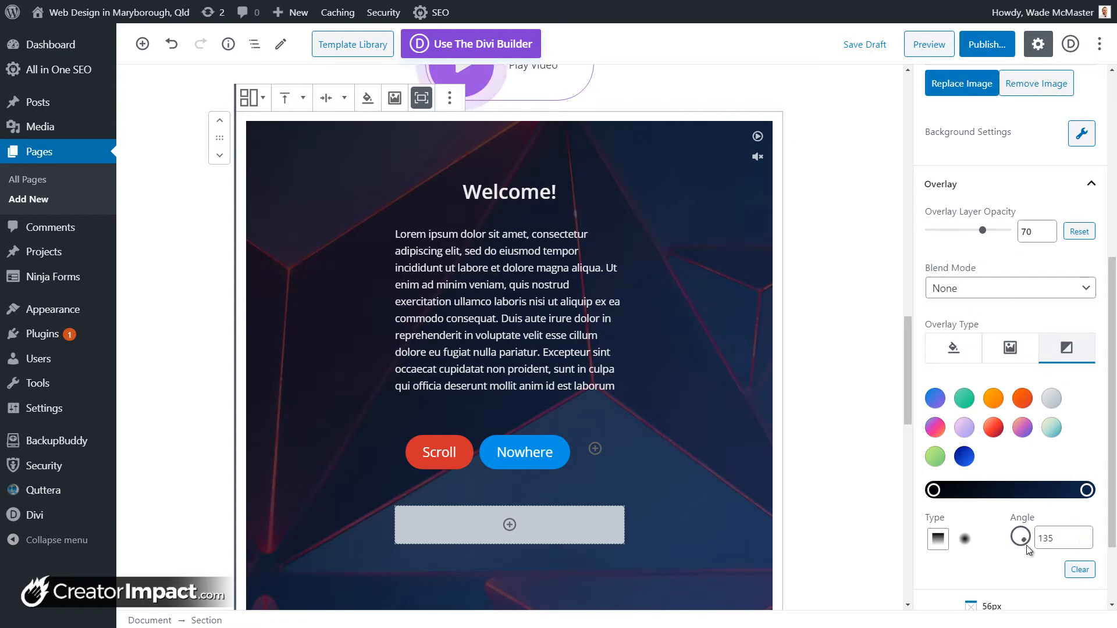
# Step: Set the gradient angle to 36 and the overlay opacity to 90
pyautogui.moveTo(1020, 537); pyautogui.dragTo(1033, 518)
pyautogui.moveTo(983, 230); pyautogui.dragTo(999, 233)
pyautogui.scroll(-2, 710, 395)
pyautogui.scroll(2, 736, 419)
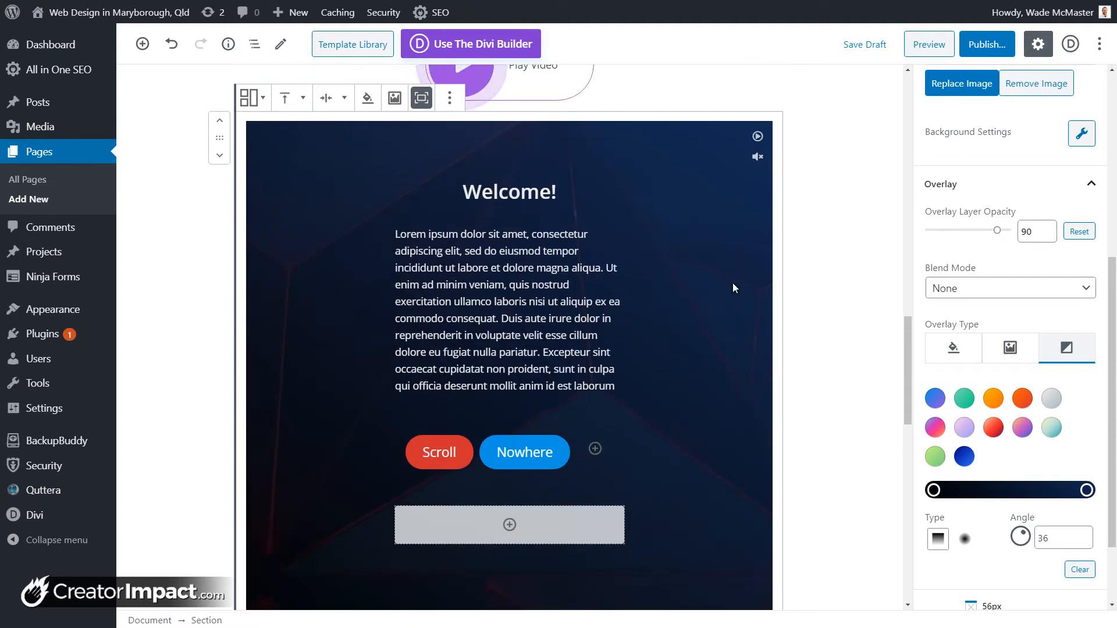
pyautogui.scroll(-1, 708, 419)
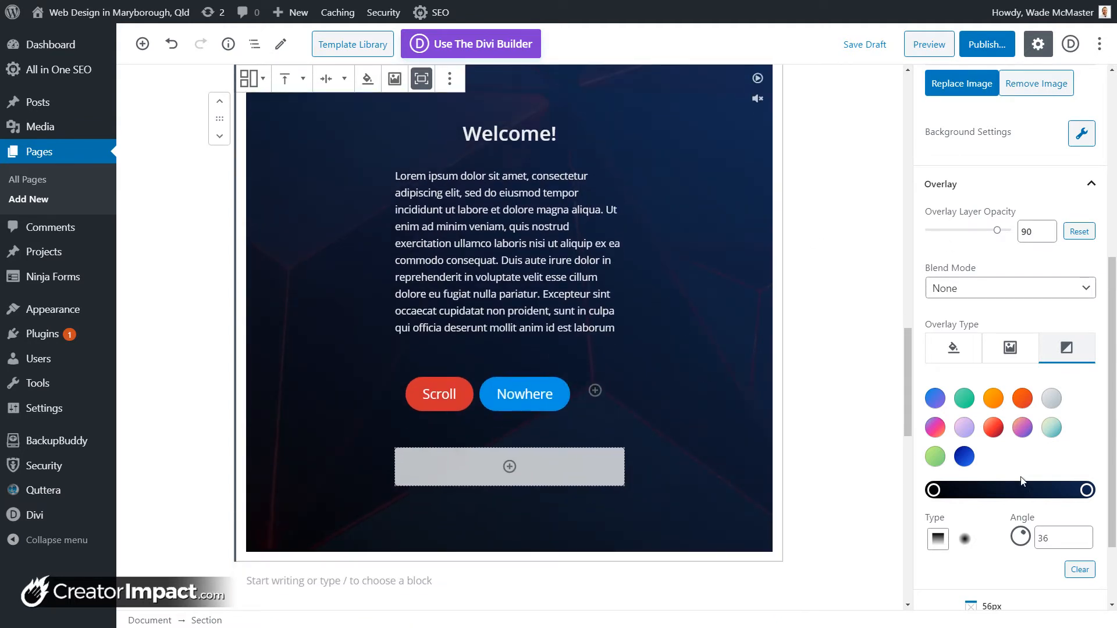
pyautogui.scroll(-2, 1023, 481)
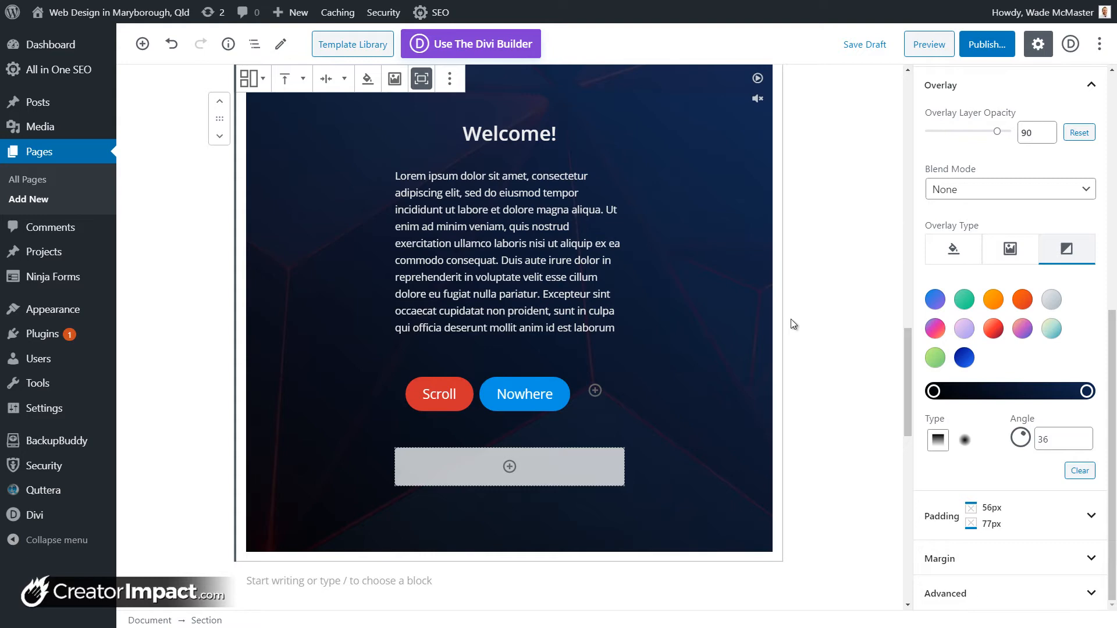
pyautogui.scroll(-3, 788, 319)
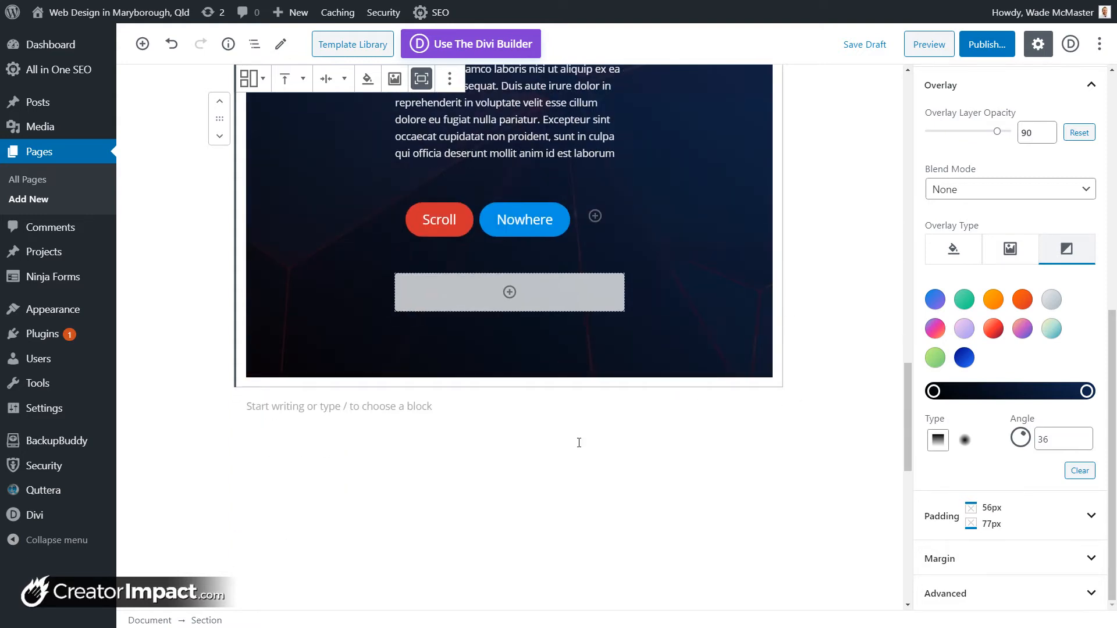
pyautogui.scroll(7, 579, 442)
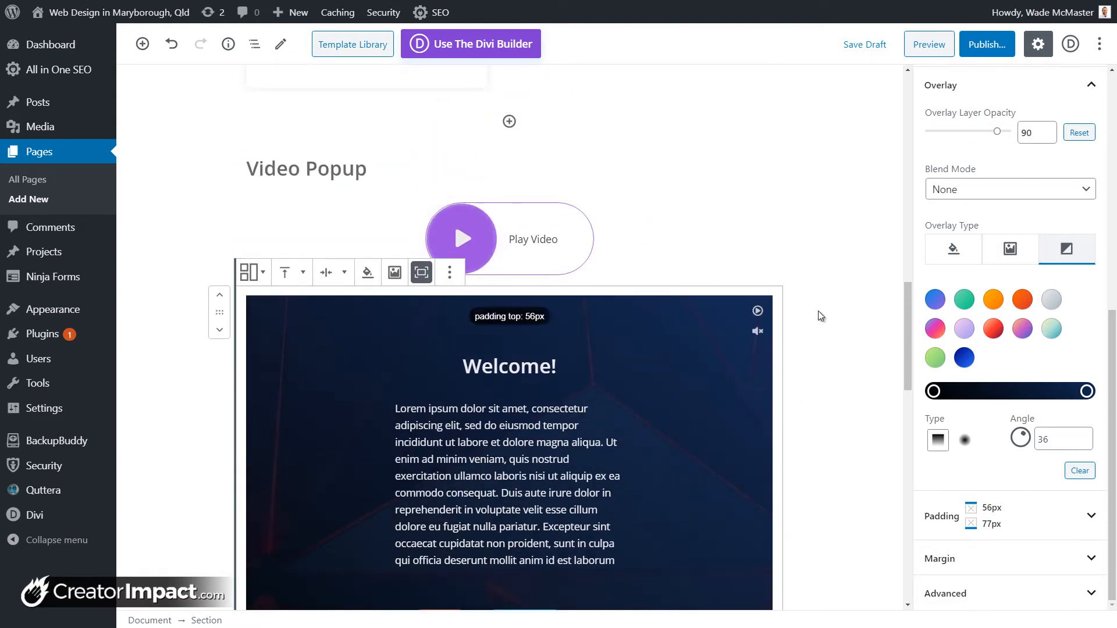
# Step: Add an H2 heading 'Section' above the Welcome section and start a paragraph below it
pyautogui.click(818, 311)
pyautogui.click(492, 284)
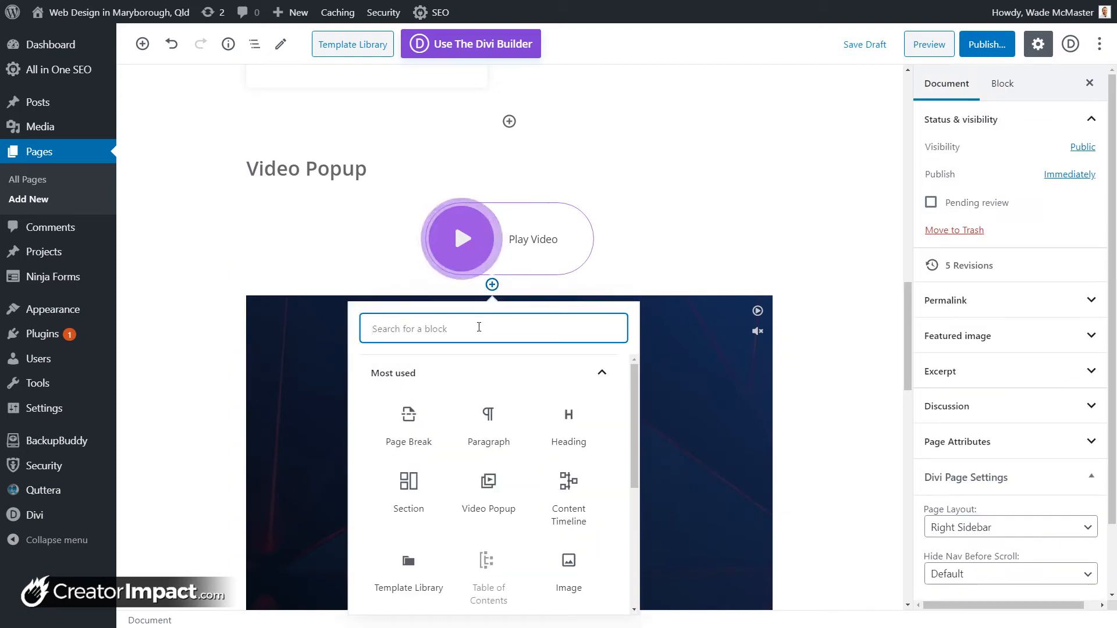
pyautogui.click(570, 440)
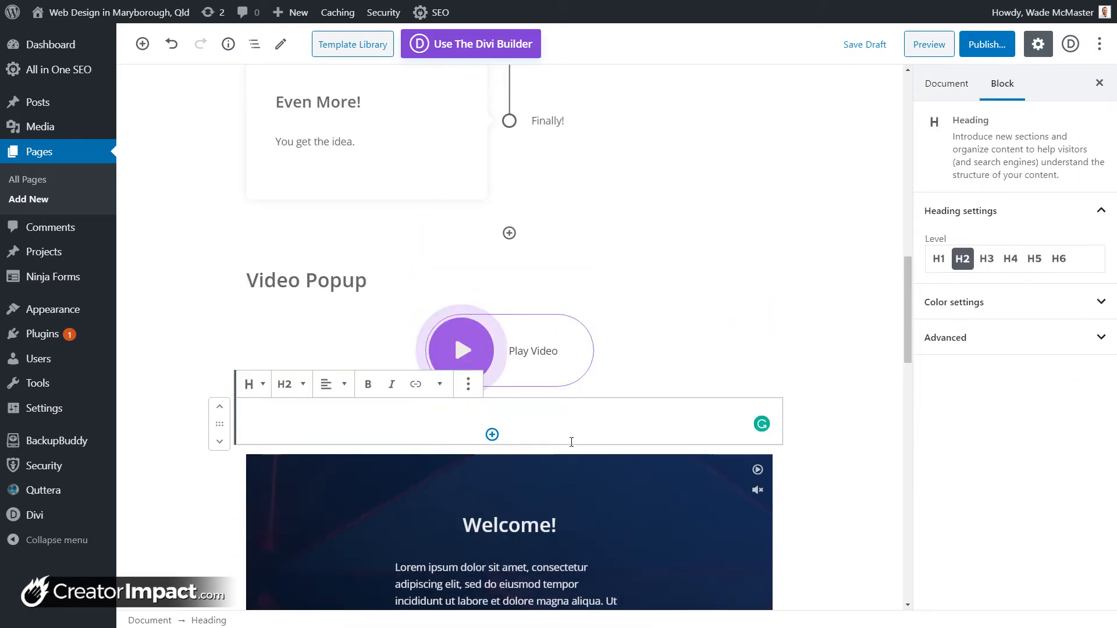
pyautogui.write('Section')
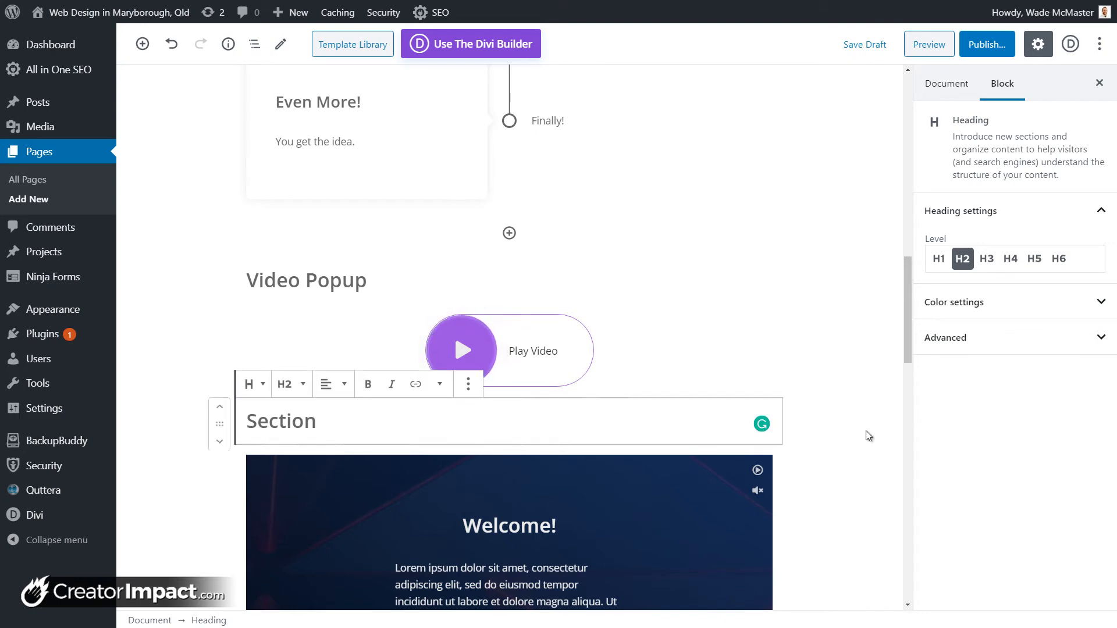
pyautogui.scroll(-10, 815, 425)
pyautogui.click(479, 391)
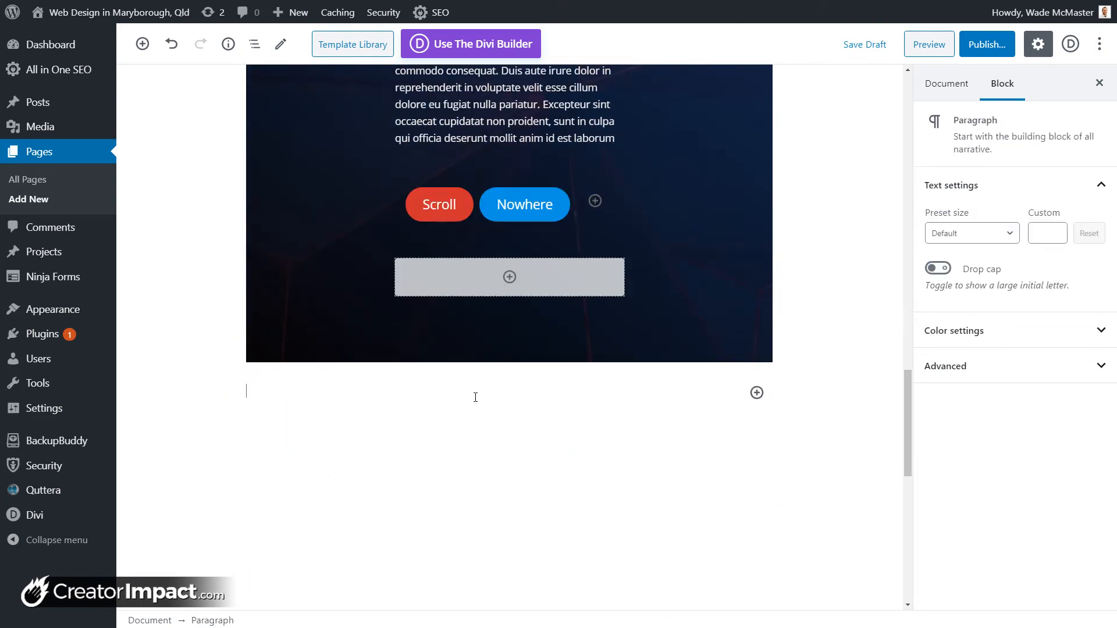
# Step: Insert a Getwid Tabs block with three tabs, Element #1 to #3
pyautogui.click(756, 393)
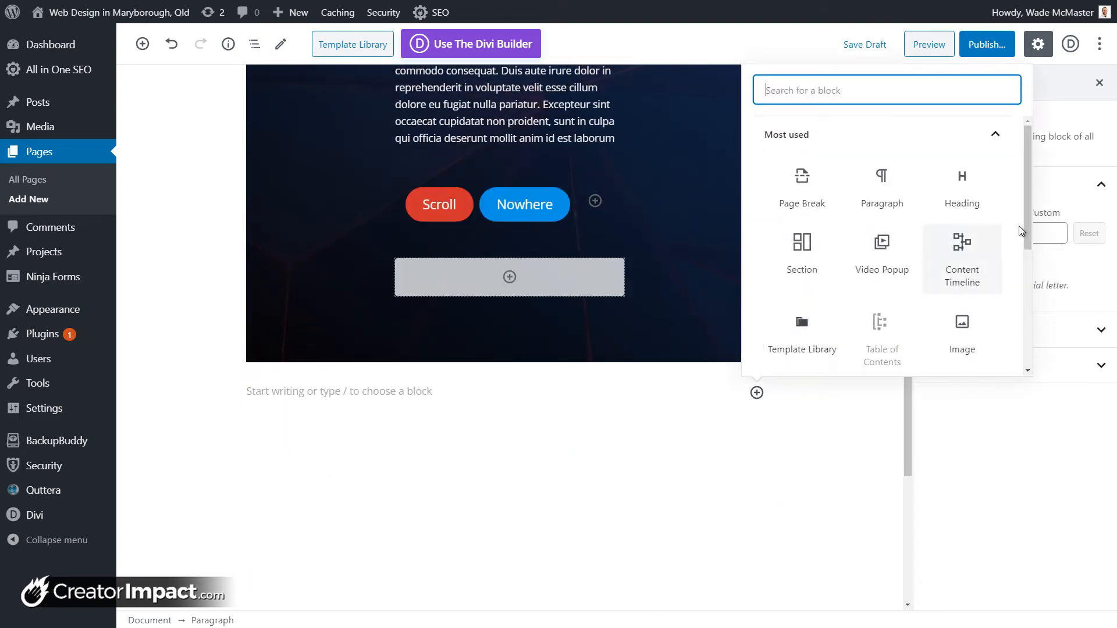
pyautogui.moveTo(1026, 224); pyautogui.dragTo(1024, 359)
pyautogui.click(995, 337)
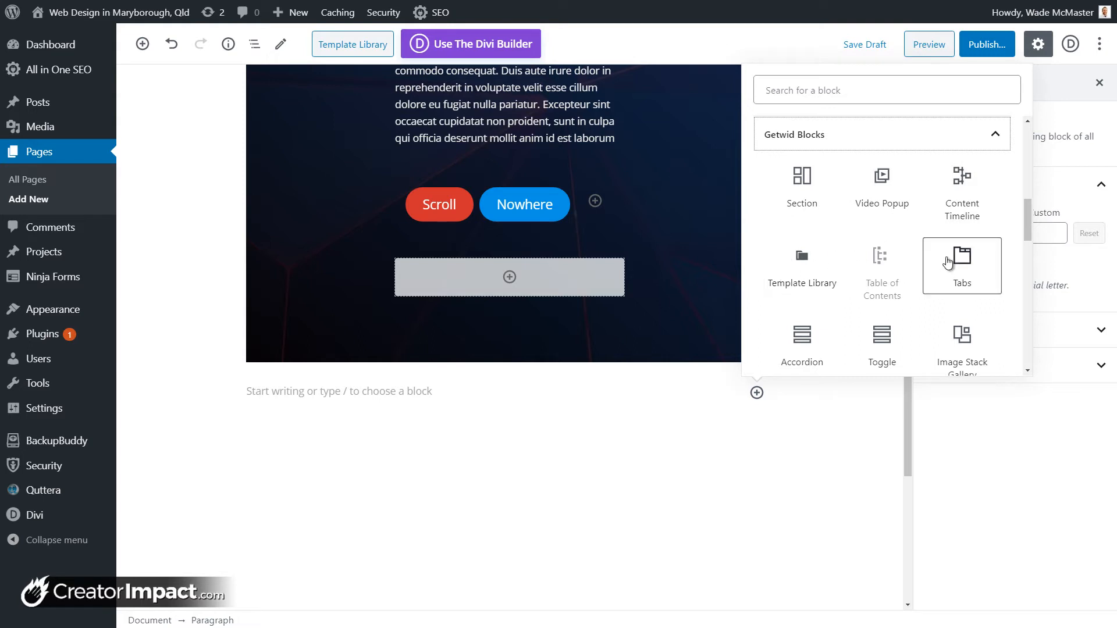
pyautogui.click(947, 262)
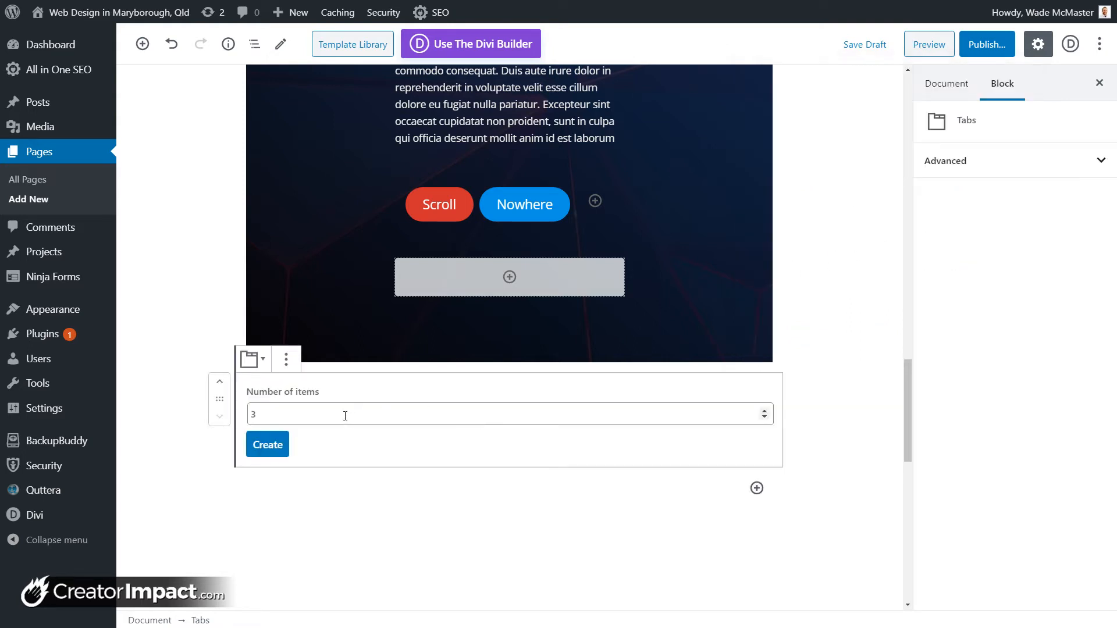
pyautogui.click(282, 443)
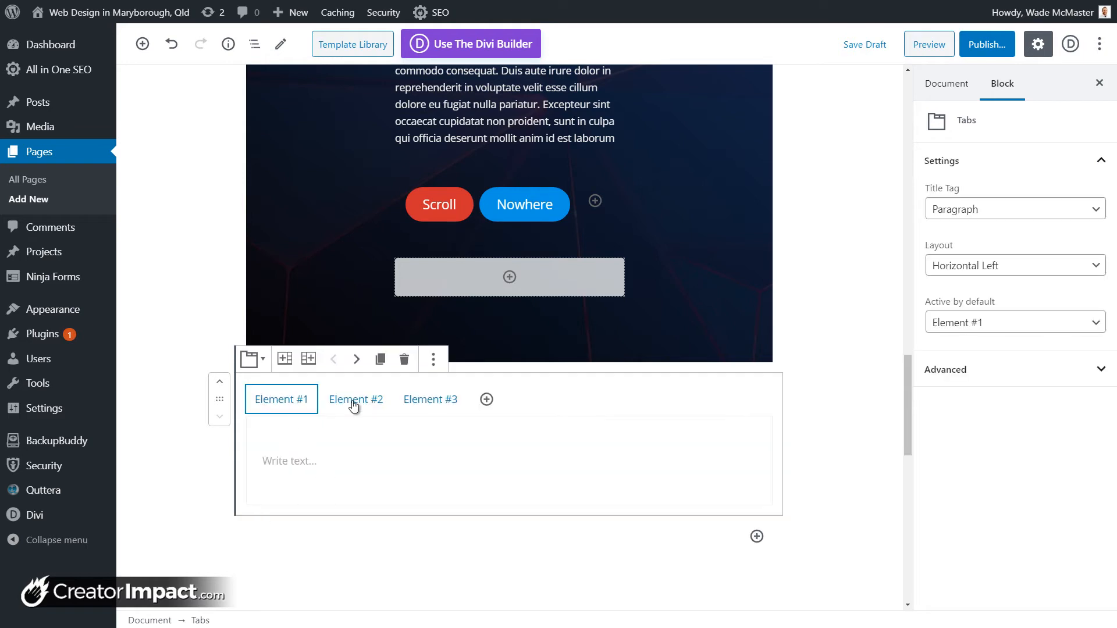
pyautogui.click(486, 399)
pyautogui.click(405, 359)
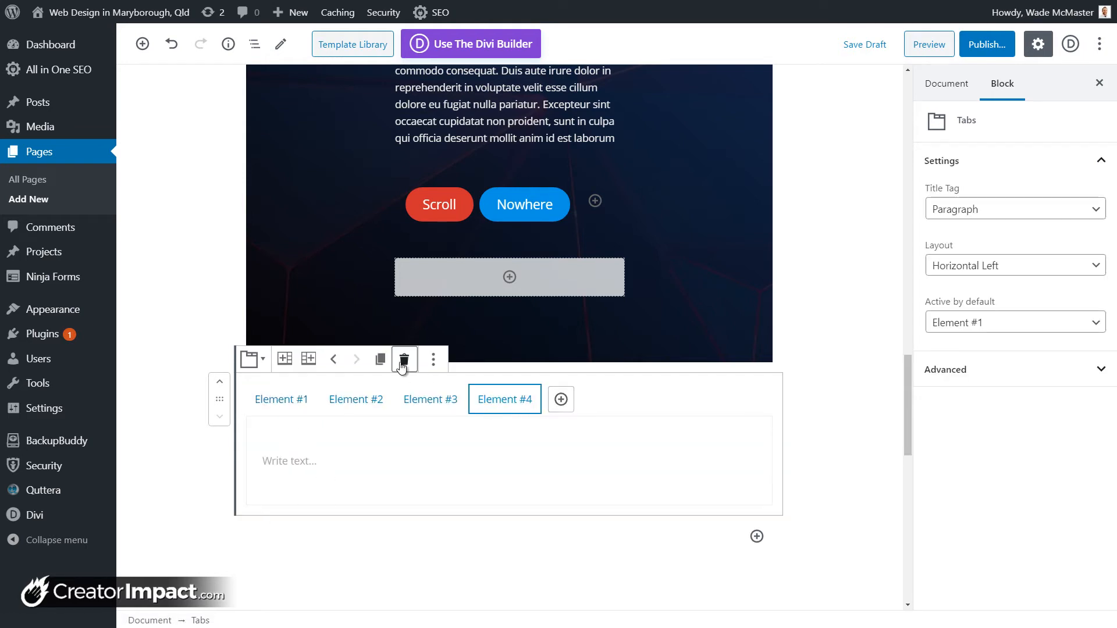
# Step: Write 'Tab 1' in the first tab's panel
pyautogui.click(324, 457)
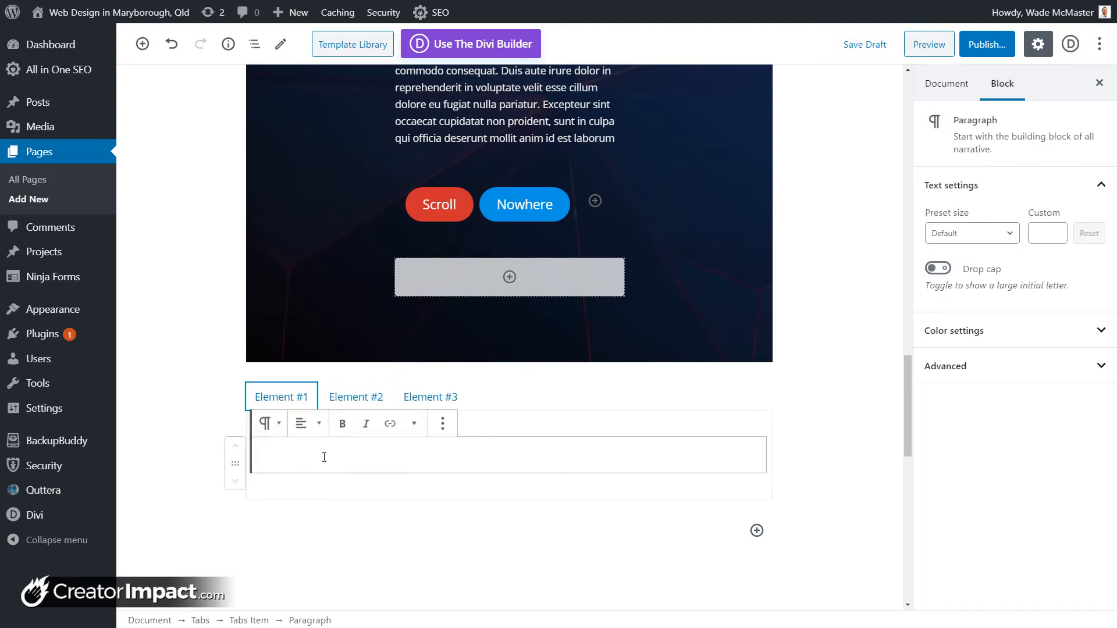
pyautogui.write('Tab 1')
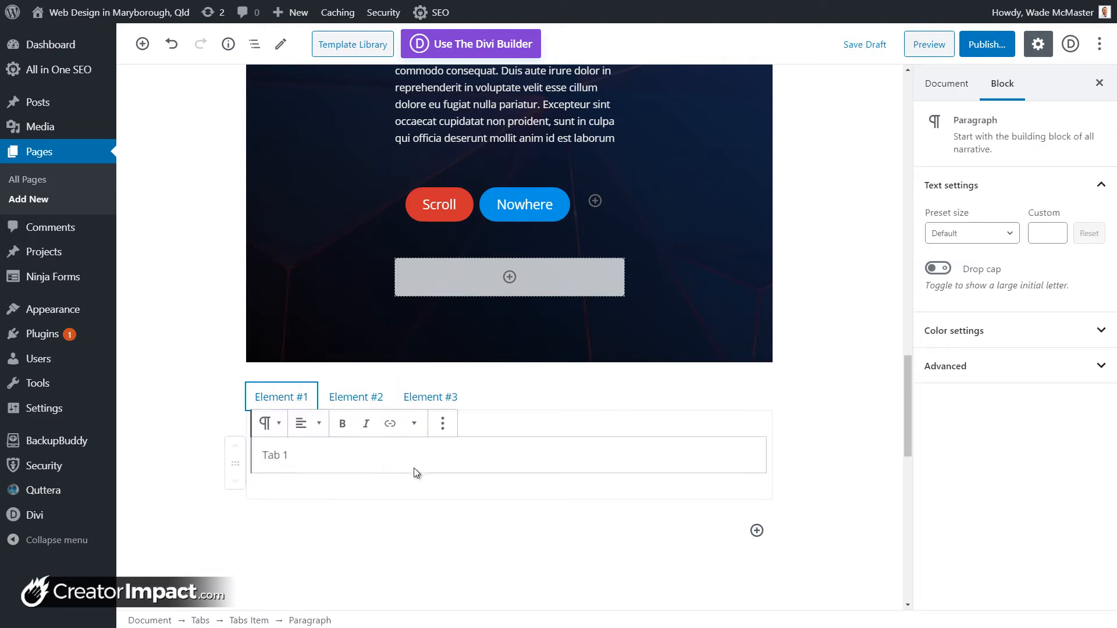
pyautogui.click(521, 493)
pyautogui.click(501, 462)
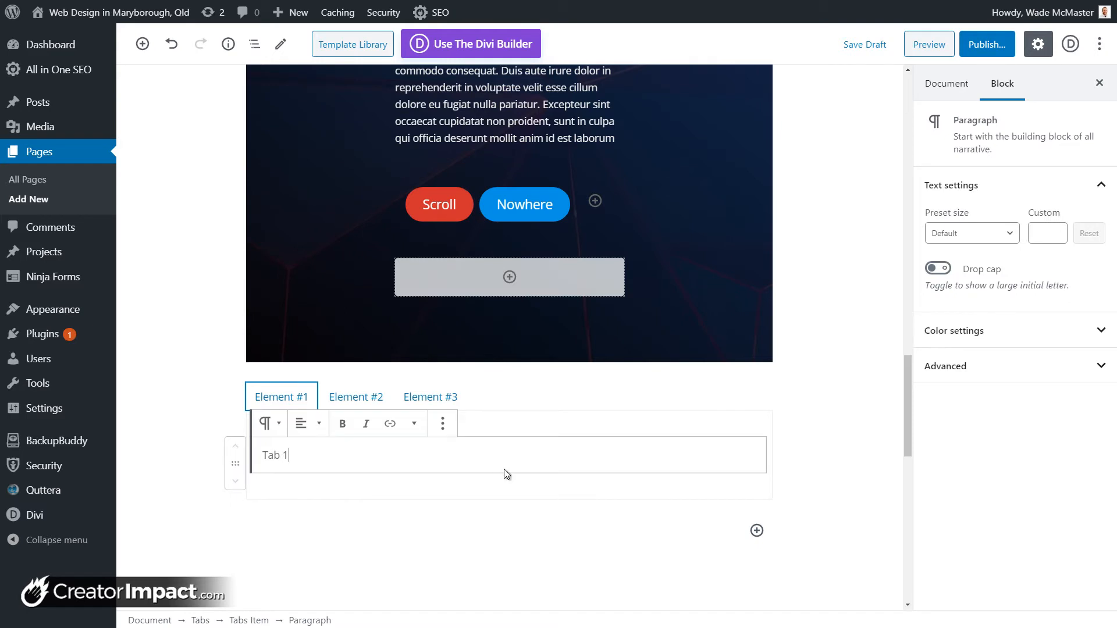
pyautogui.press('Return')
pyautogui.click(740, 456)
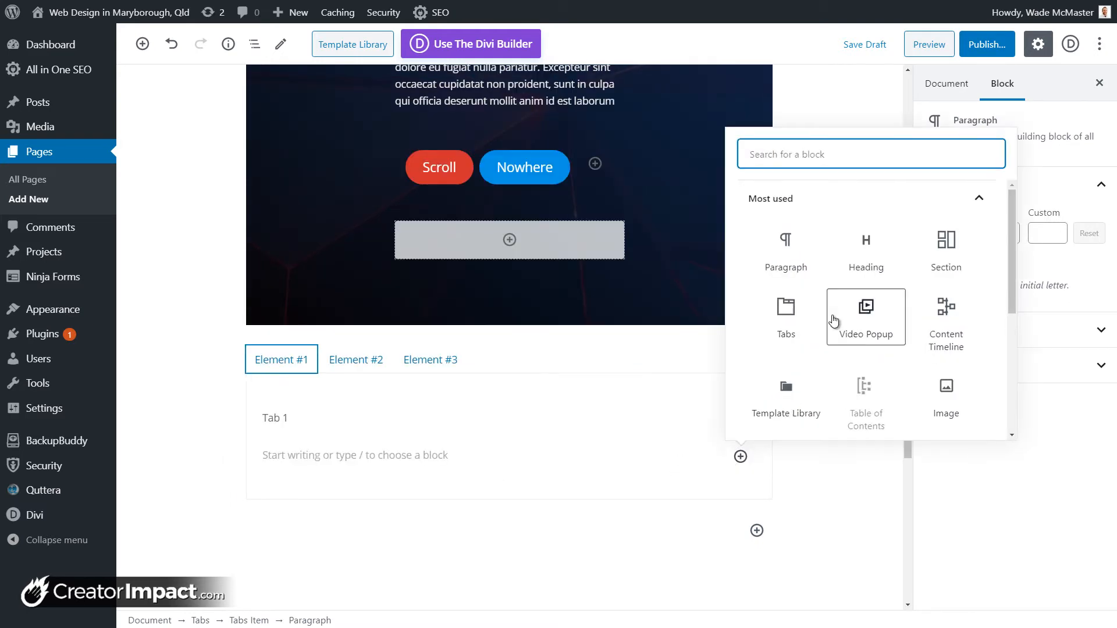
pyautogui.click(388, 459)
# Step: Write 'Tab 2' in the second tab's panel and begin text in the third
pyautogui.click(359, 368)
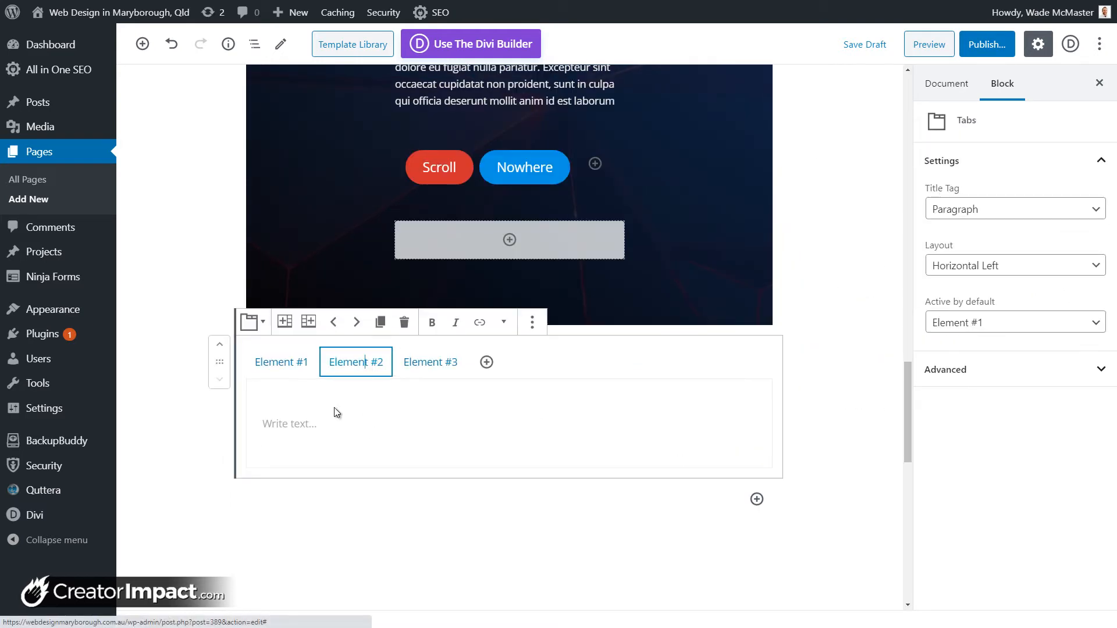
pyautogui.click(333, 423)
pyautogui.write('Tab 2')
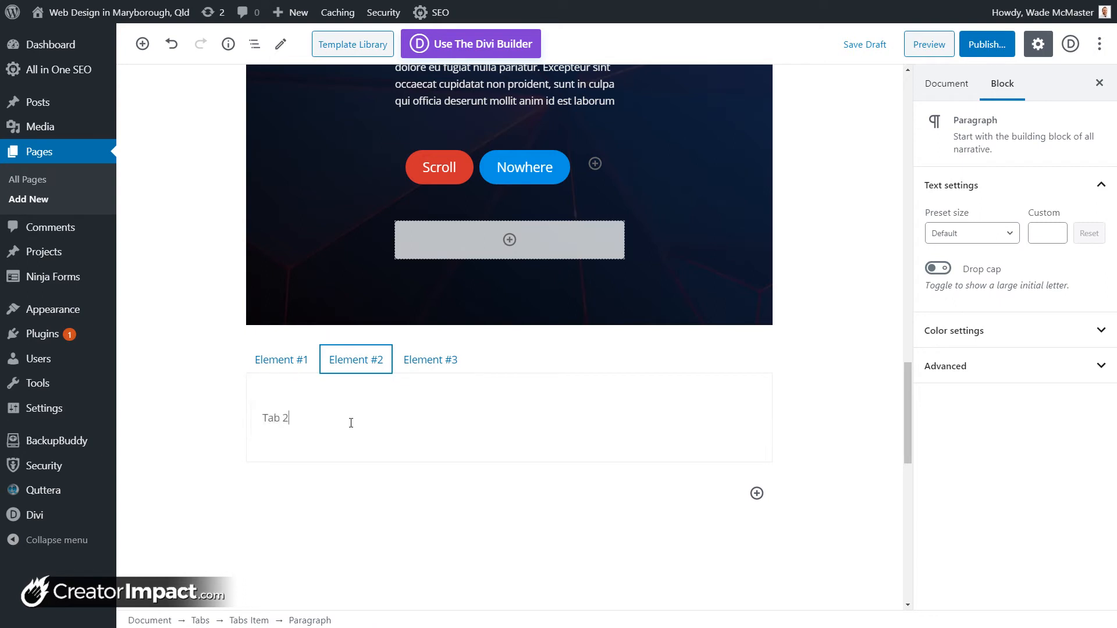
pyautogui.click(433, 359)
pyautogui.click(315, 422)
pyautogui.write('Tab3')
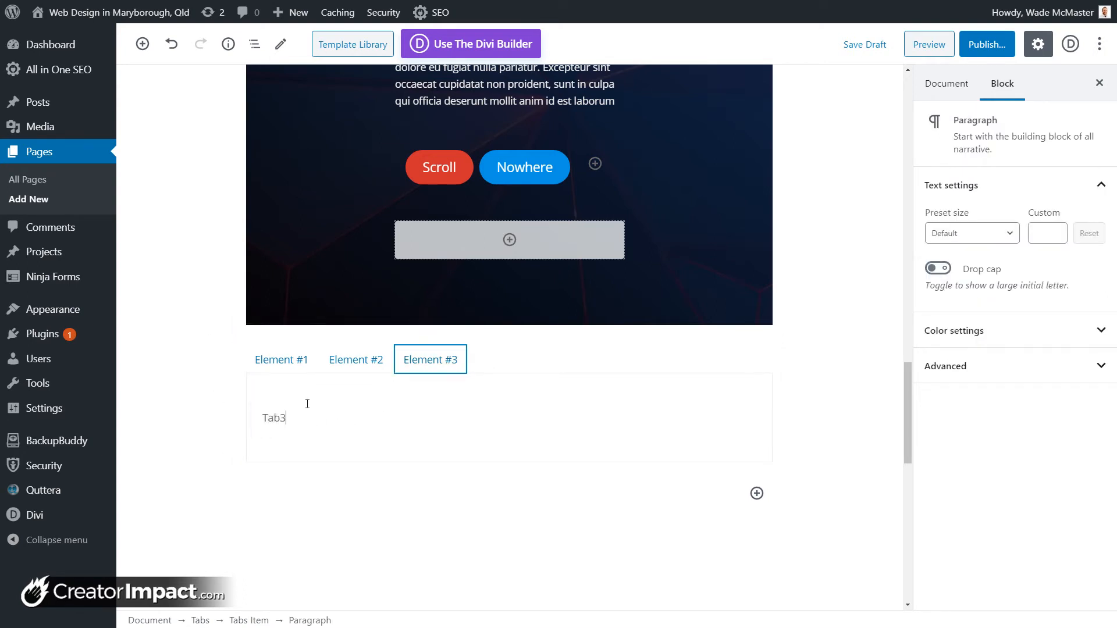
pyautogui.click(302, 361)
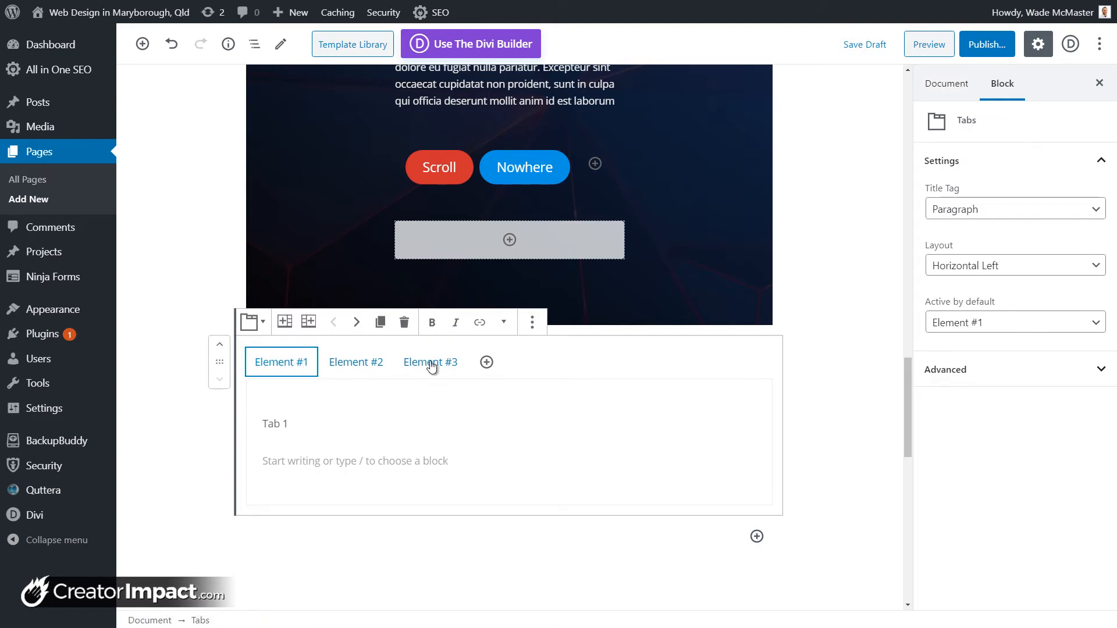
pyautogui.click(295, 422)
# Step: Rename the first tab's title from Element #1 to 'Tab 1'
pyautogui.click(282, 363)
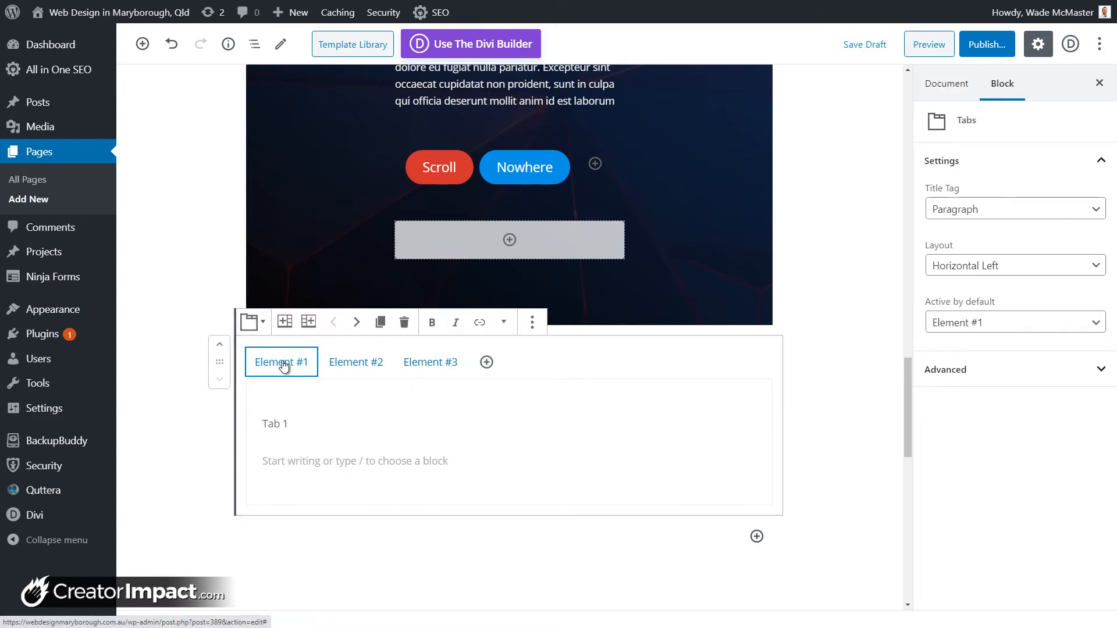
pyautogui.moveTo(263, 369); pyautogui.dragTo(309, 368)
pyautogui.write('fdg')
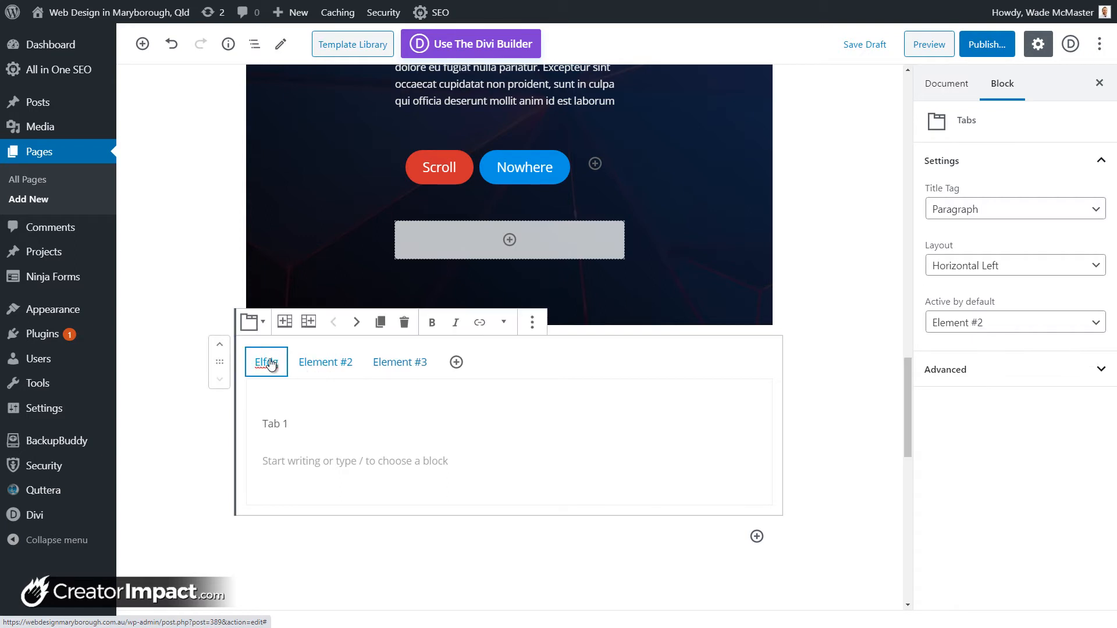
pyautogui.press('BackSpace')
pyautogui.press('BackSpace')
pyautogui.press('BackSpace')
pyautogui.press('BackSpace')
pyautogui.press('BackSpace')
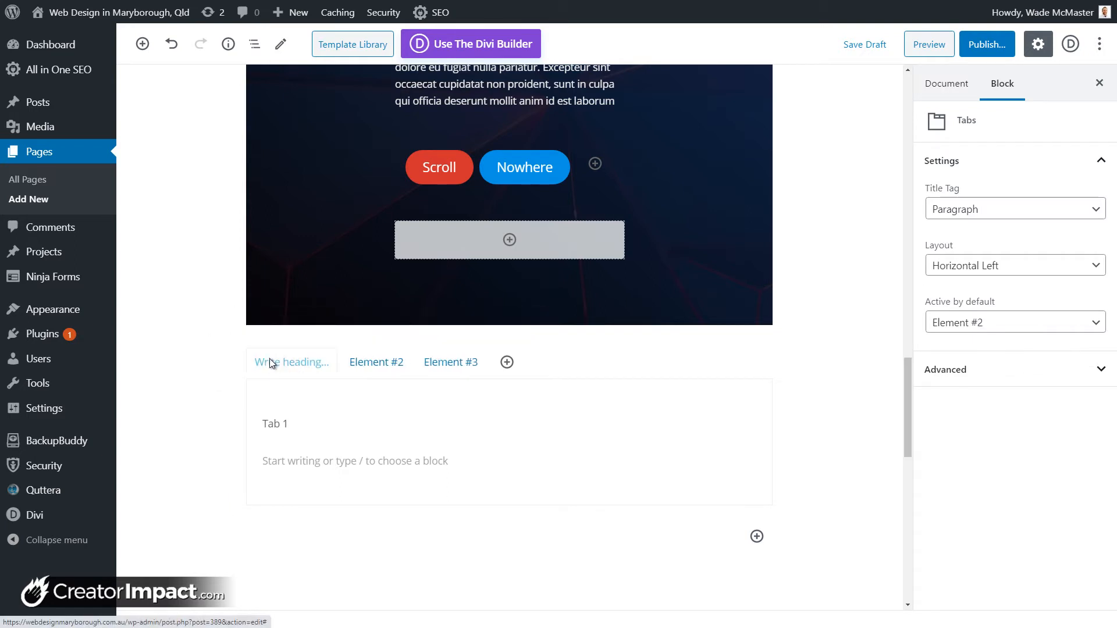
pyautogui.write('Tab 1')
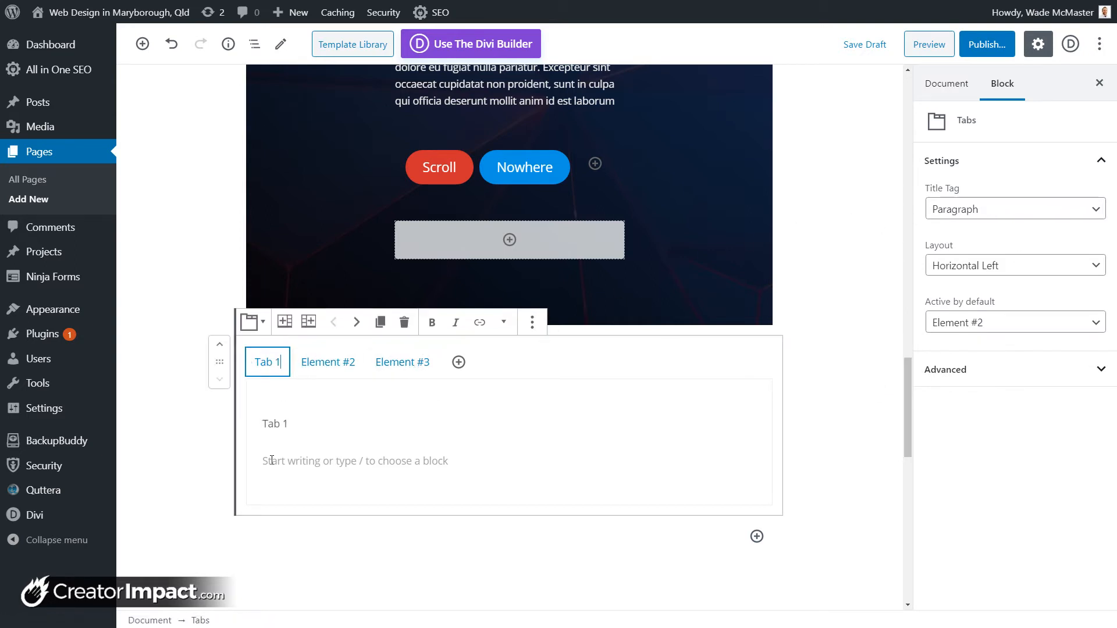
pyautogui.click(962, 217)
# Step: Make the tab titles Heading 3 and try the centred, right and vertical-left layouts
pyautogui.click(964, 262)
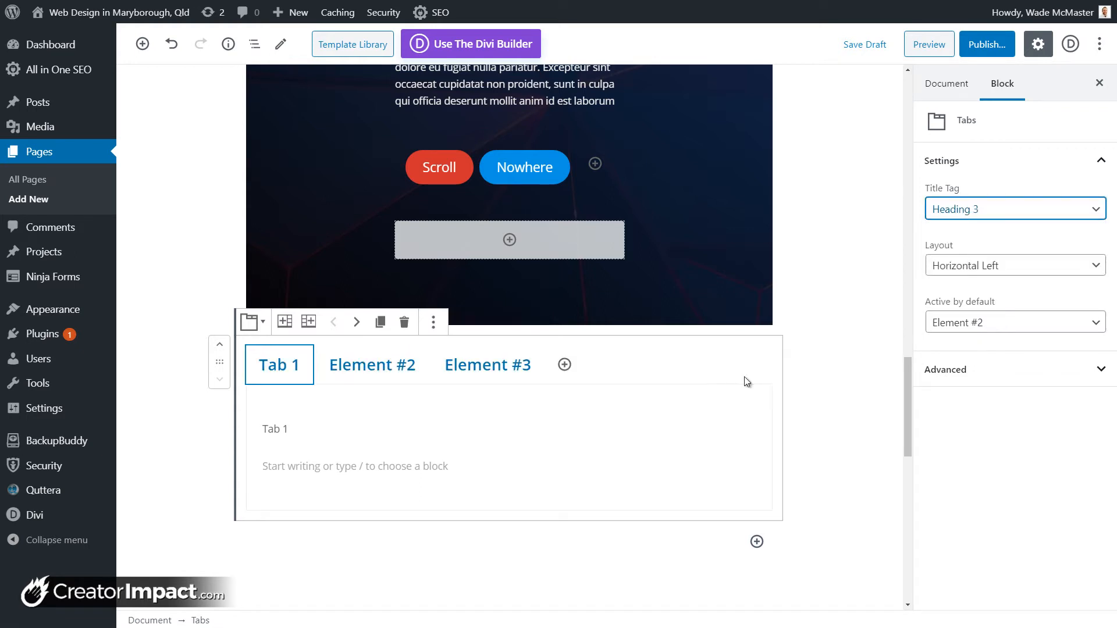
pyautogui.click(1053, 266)
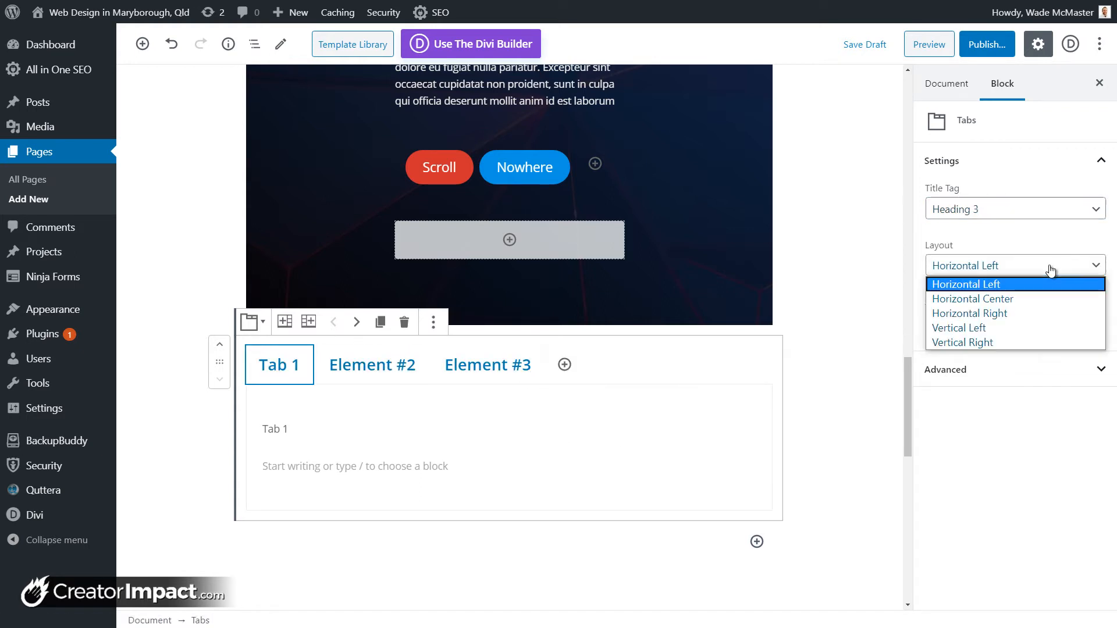
pyautogui.click(1029, 300)
pyautogui.click(1024, 266)
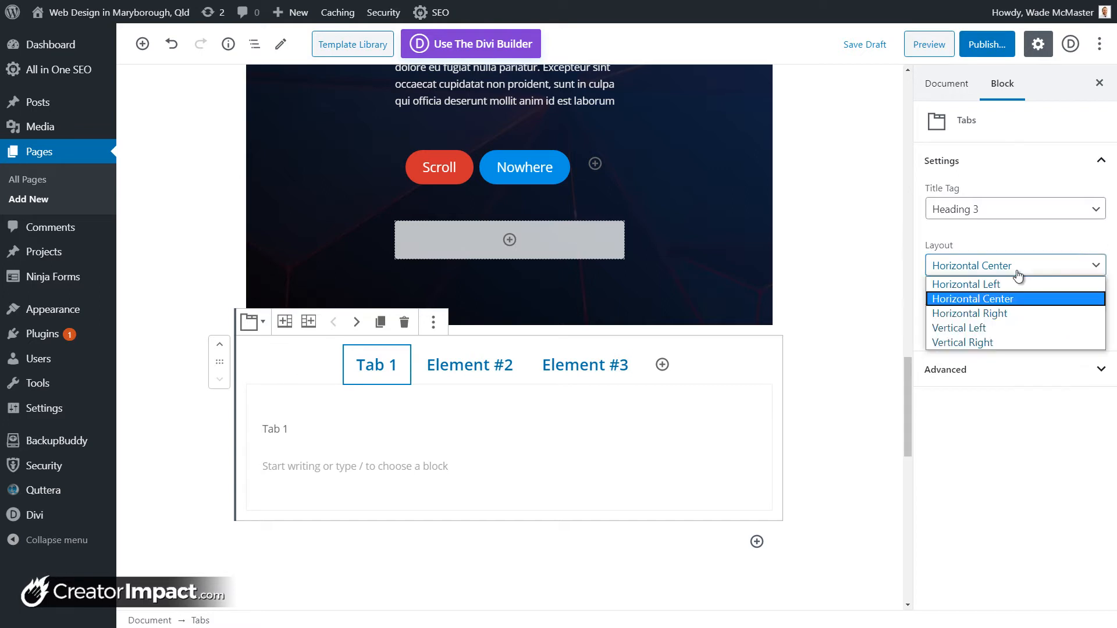
pyautogui.click(1006, 313)
pyautogui.click(1000, 265)
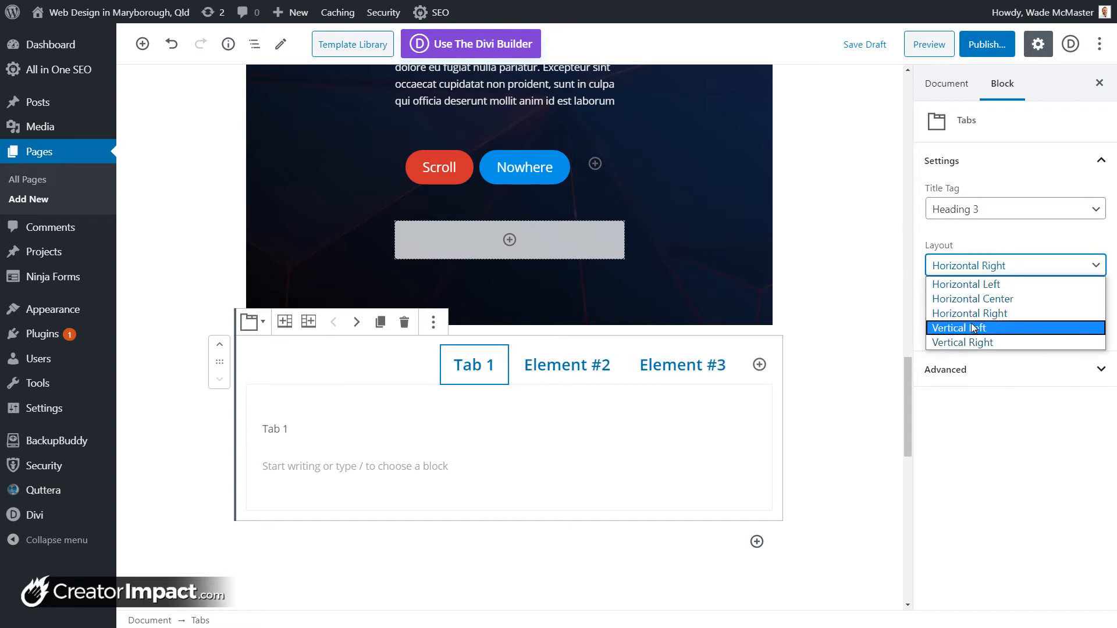
pyautogui.click(975, 329)
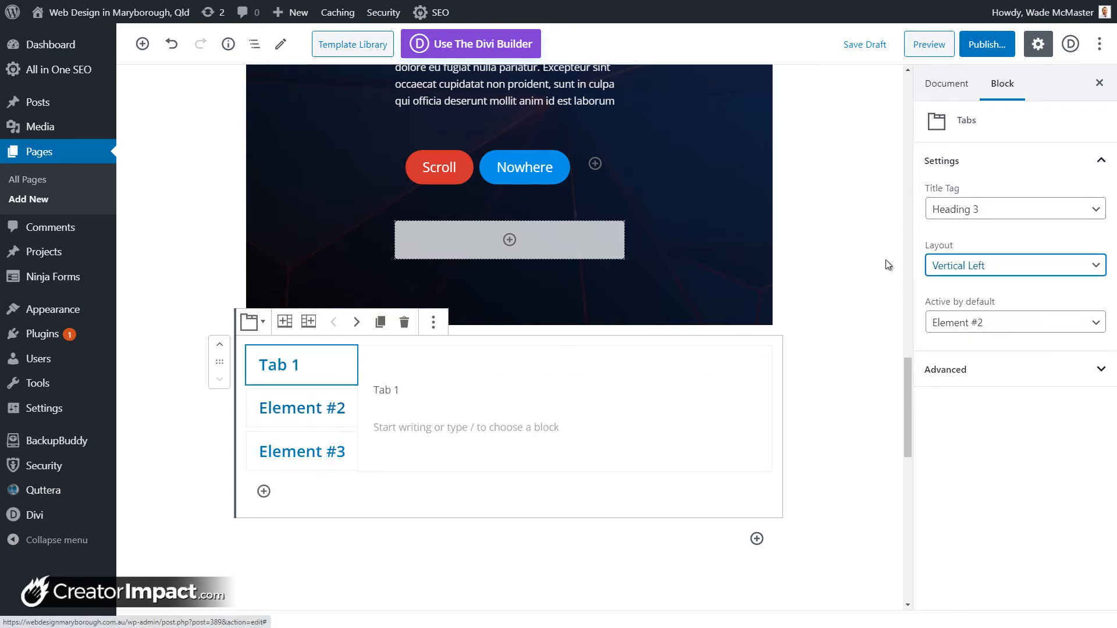
# Step: Try vertical-right, settle on Horizontal Left, and make Tab 1 active by default
pyautogui.click(954, 266)
pyautogui.click(974, 342)
pyautogui.click(992, 263)
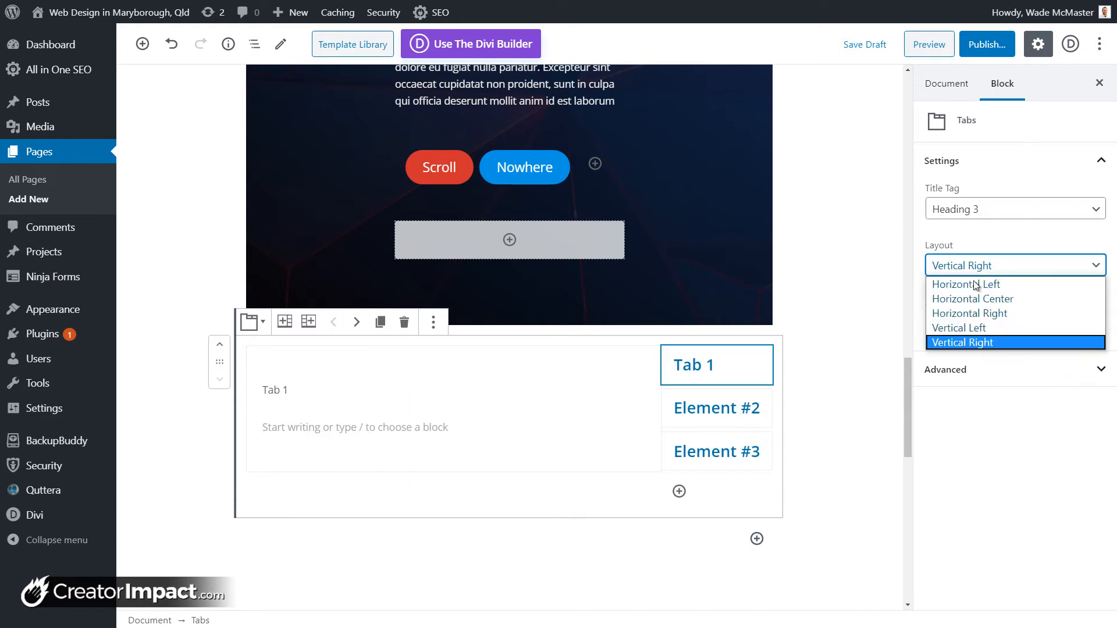
pyautogui.click(954, 286)
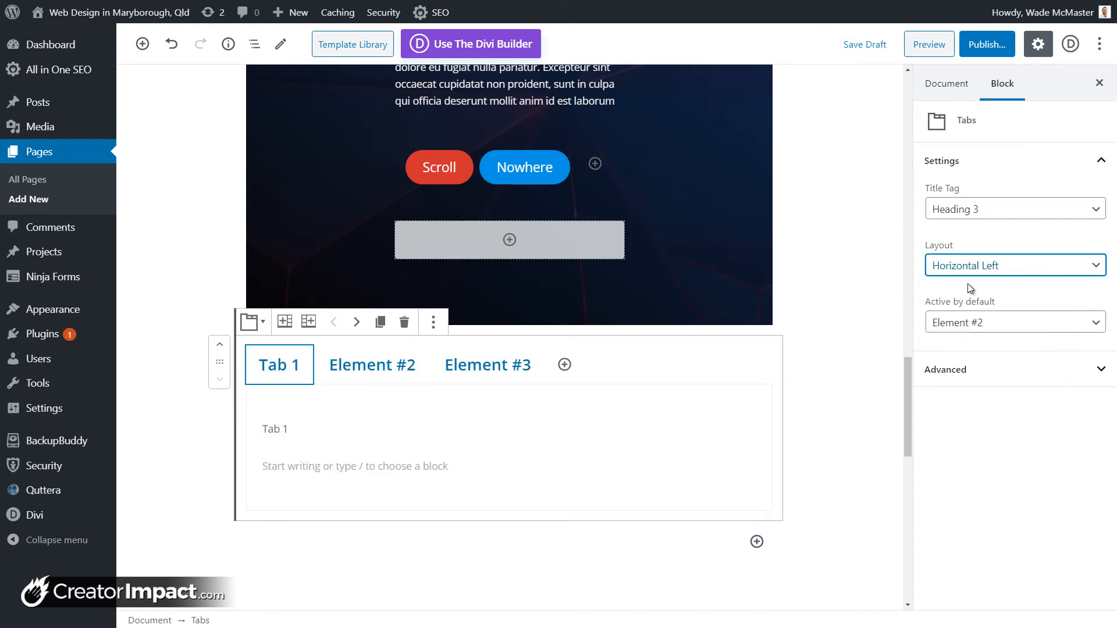
pyautogui.click(1003, 332)
pyautogui.click(984, 339)
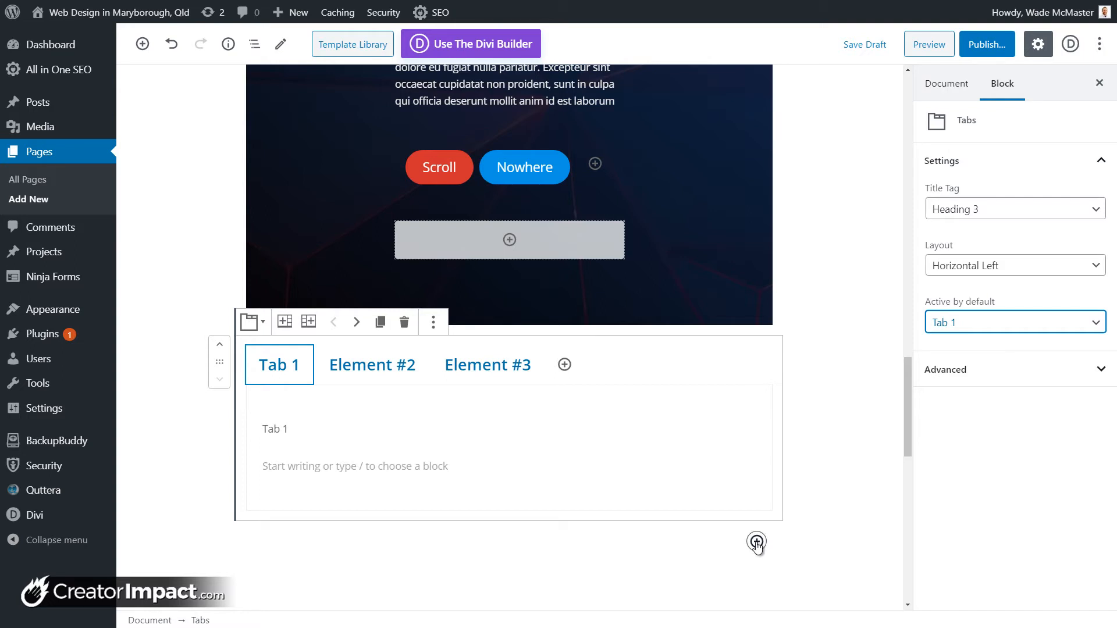
# Step: Insert a three-item Accordion block below the Tabs
pyautogui.click(757, 542)
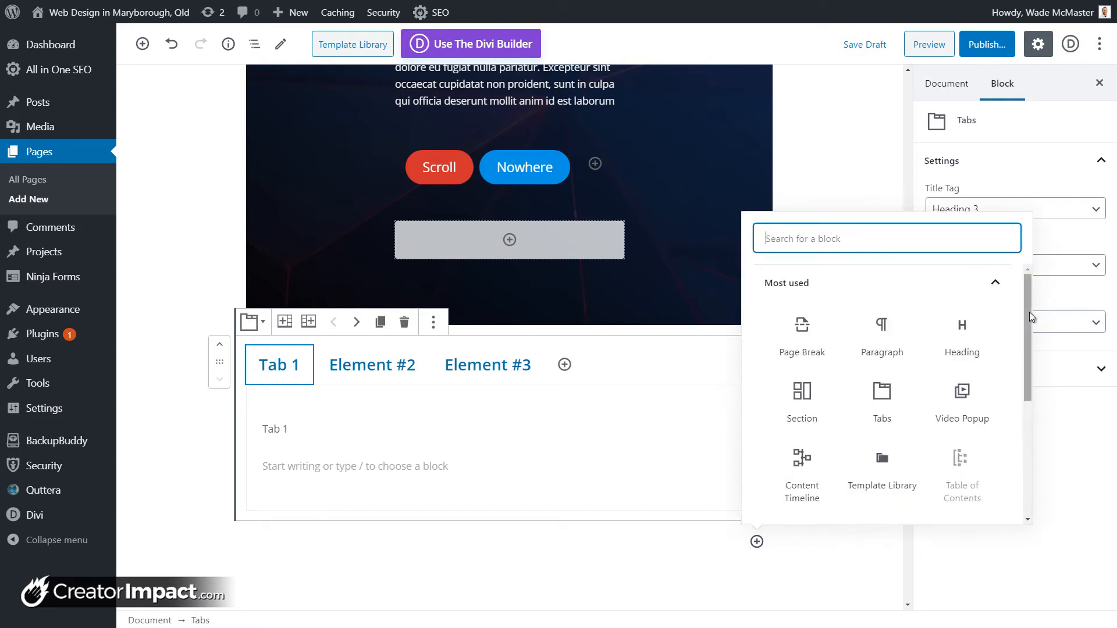
pyautogui.scroll(-5, 882, 442)
pyautogui.click(883, 494)
pyautogui.scroll(-3, 882, 499)
pyautogui.scroll(6, 881, 500)
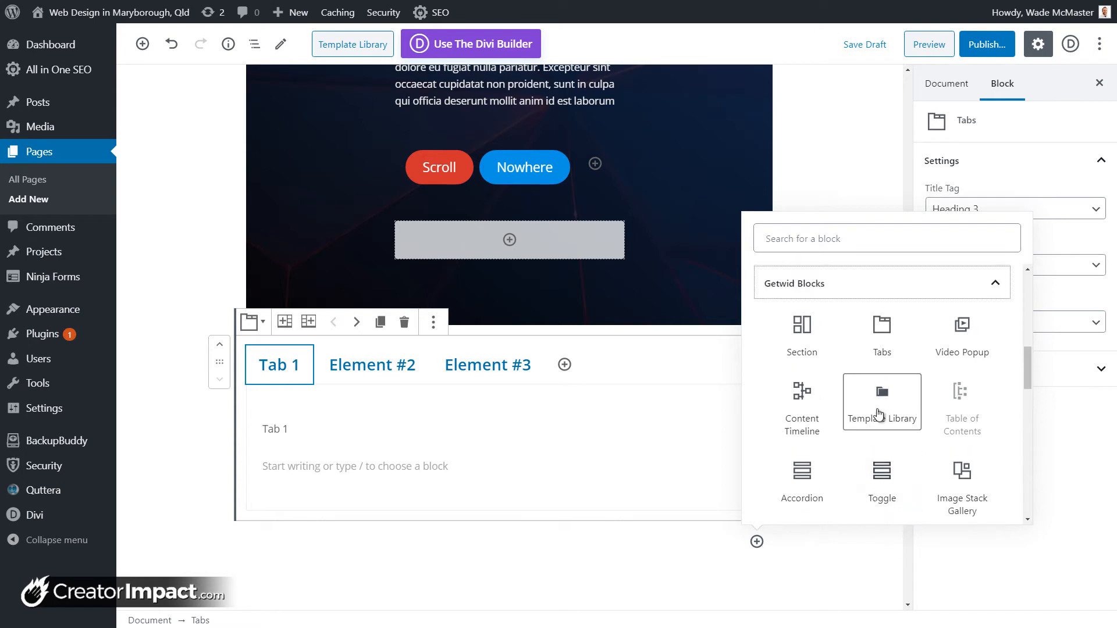
pyautogui.click(795, 480)
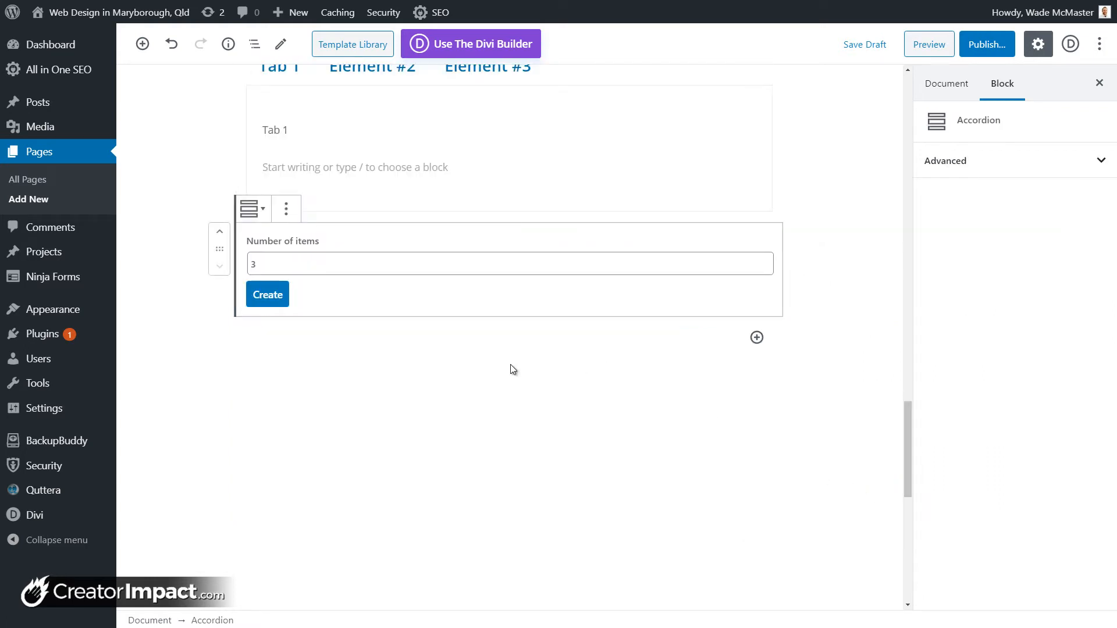
pyautogui.scroll(3, 336, 406)
pyautogui.click(267, 467)
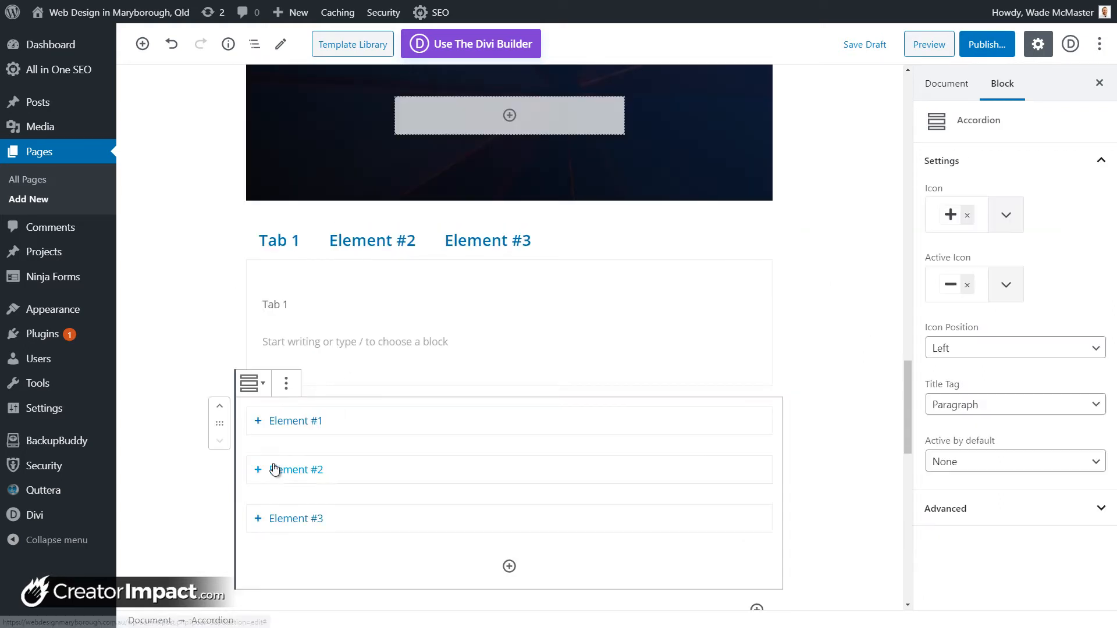
# Step: Title the first accordion item 'Number 1' and add content to the first two items
pyautogui.moveTo(324, 421); pyautogui.dragTo(270, 423)
pyautogui.press('BackSpace')
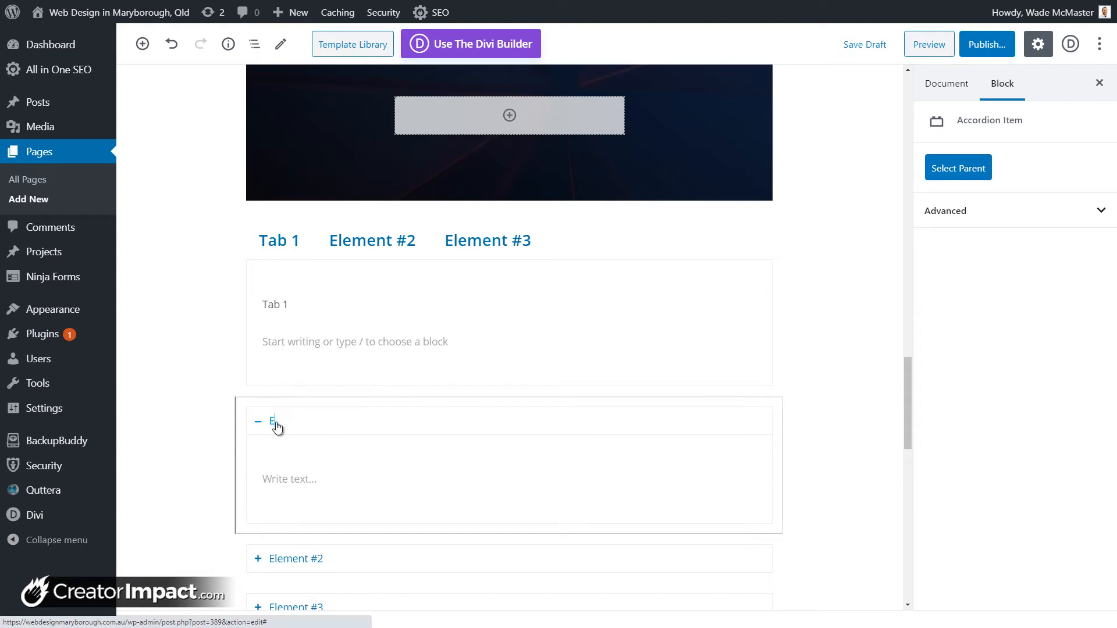
pyautogui.write('Num')
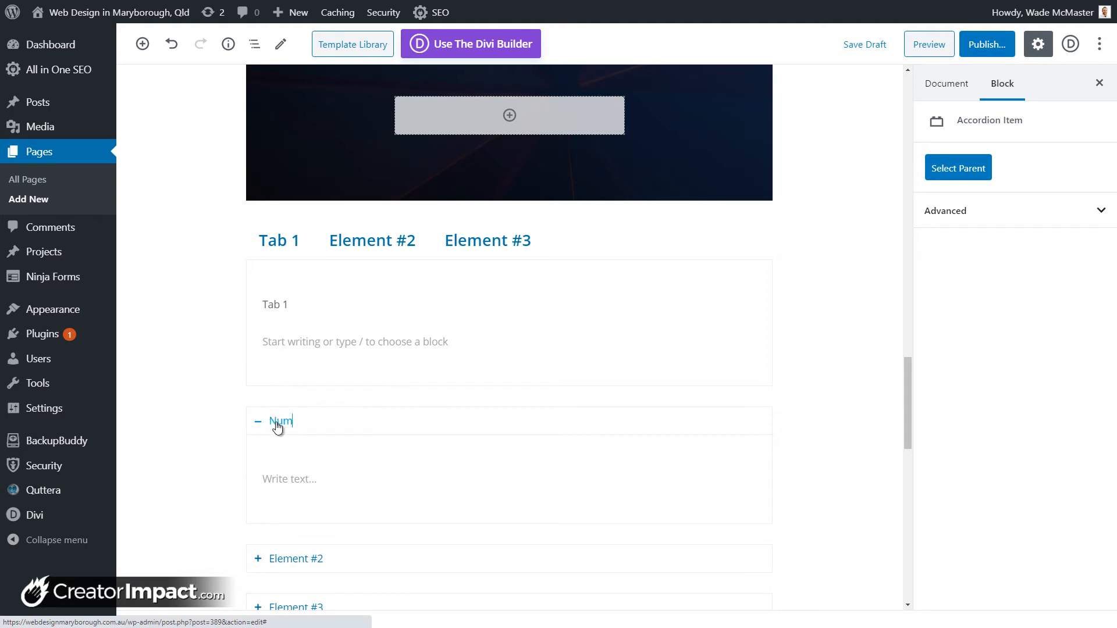
pyautogui.write('ber 1')
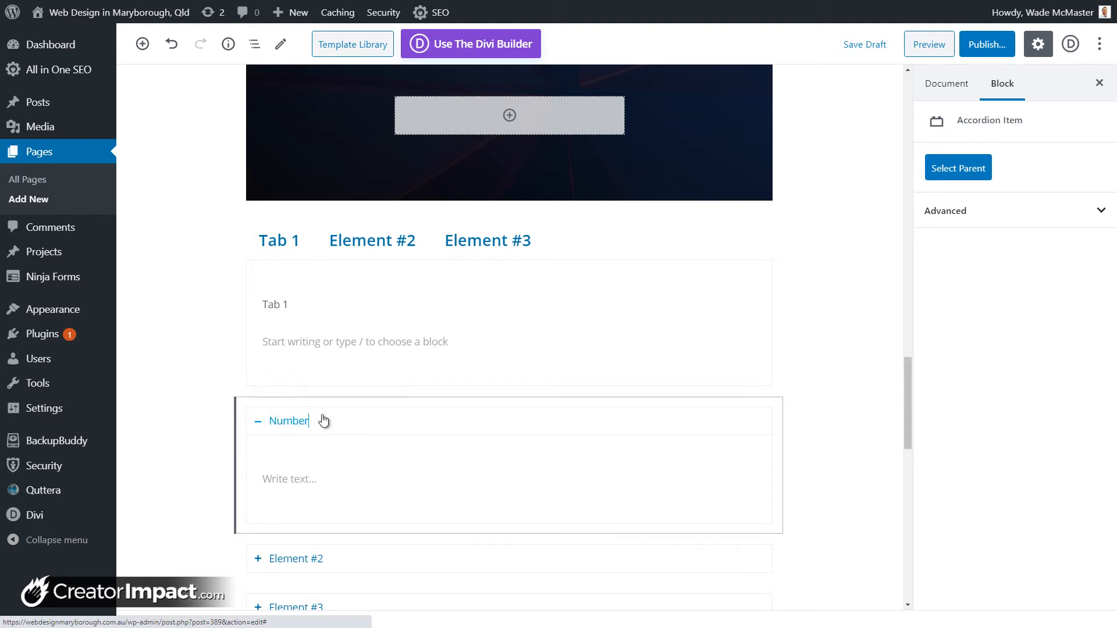
pyautogui.click(304, 477)
pyautogui.write('Content')
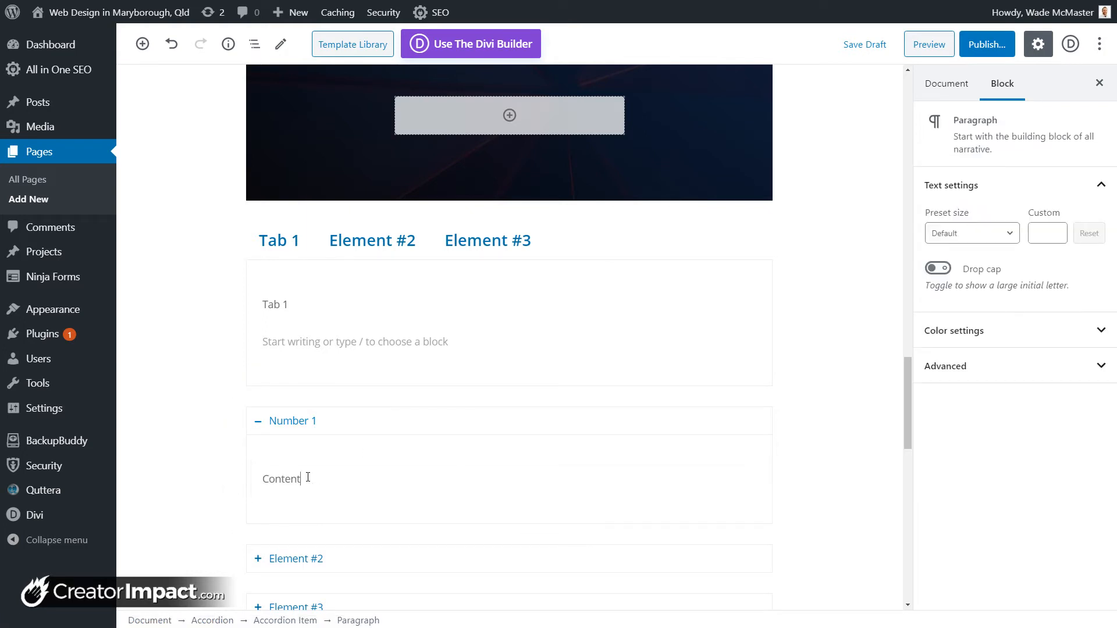
pyautogui.click(323, 563)
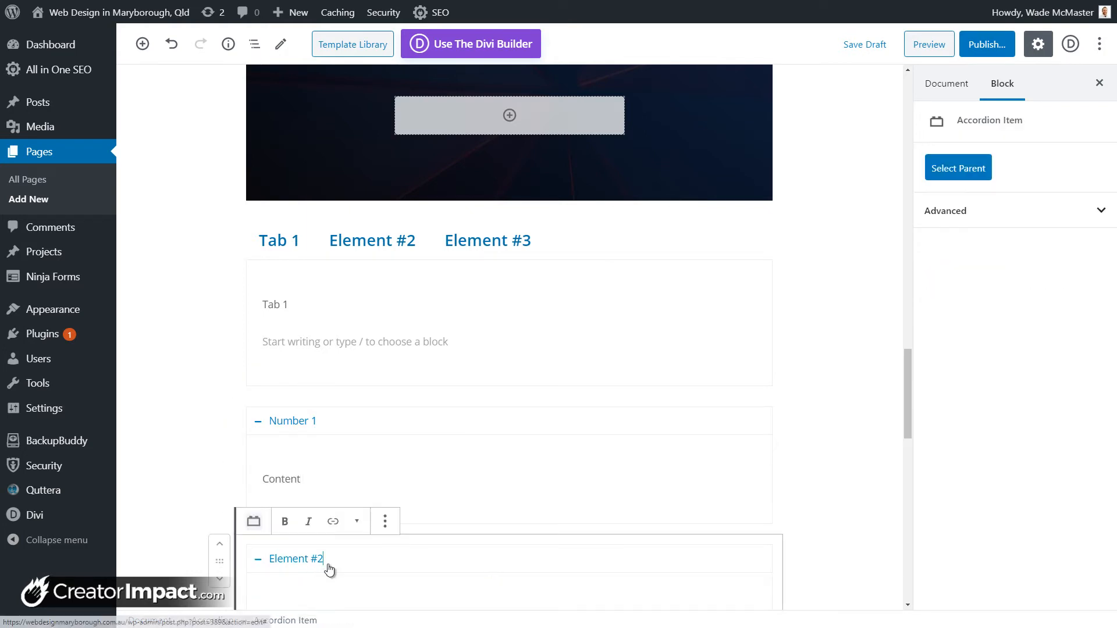
pyautogui.click(337, 524)
pyautogui.write('<o')
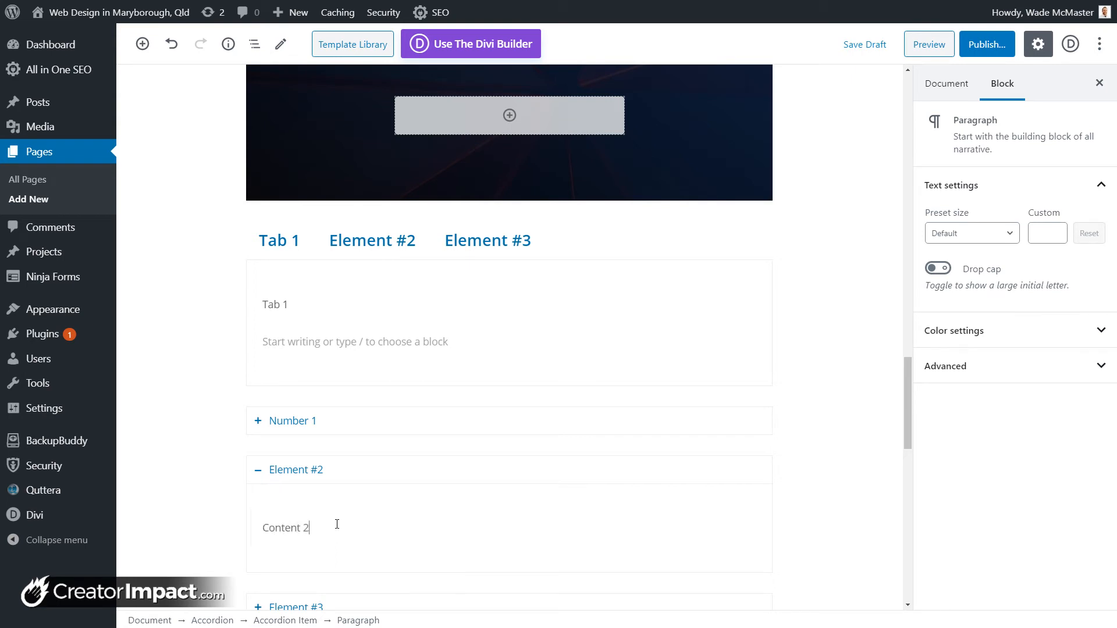
# Step: Expand Element #3, write 'Content 3' in it, and remove the stray empty paragraph
pyautogui.scroll(-2, 377, 584)
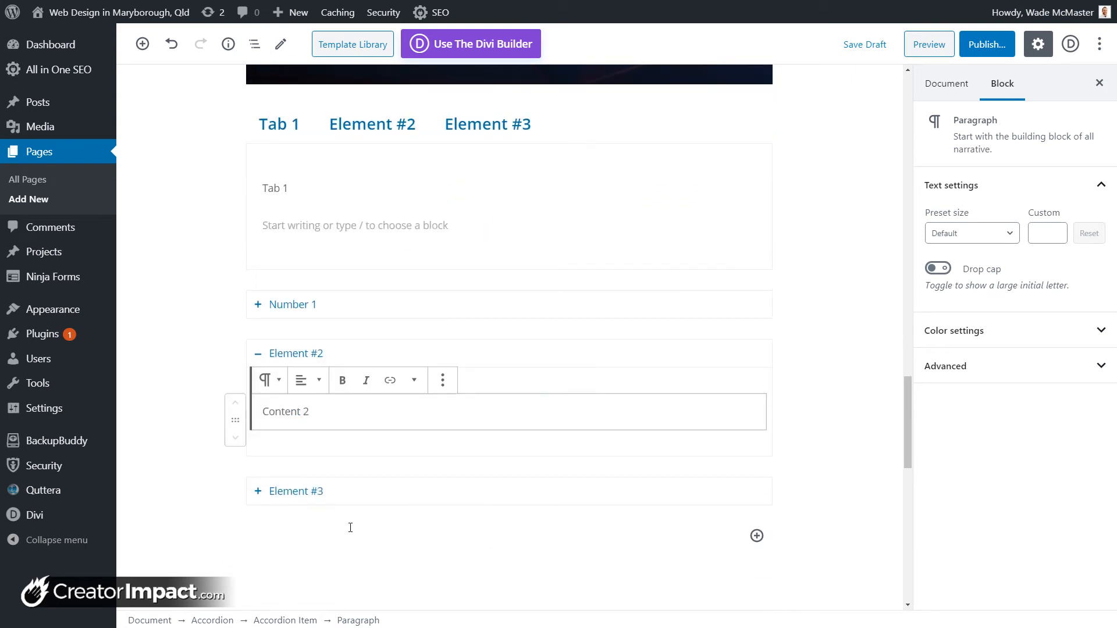
pyautogui.click(340, 492)
pyautogui.click(306, 549)
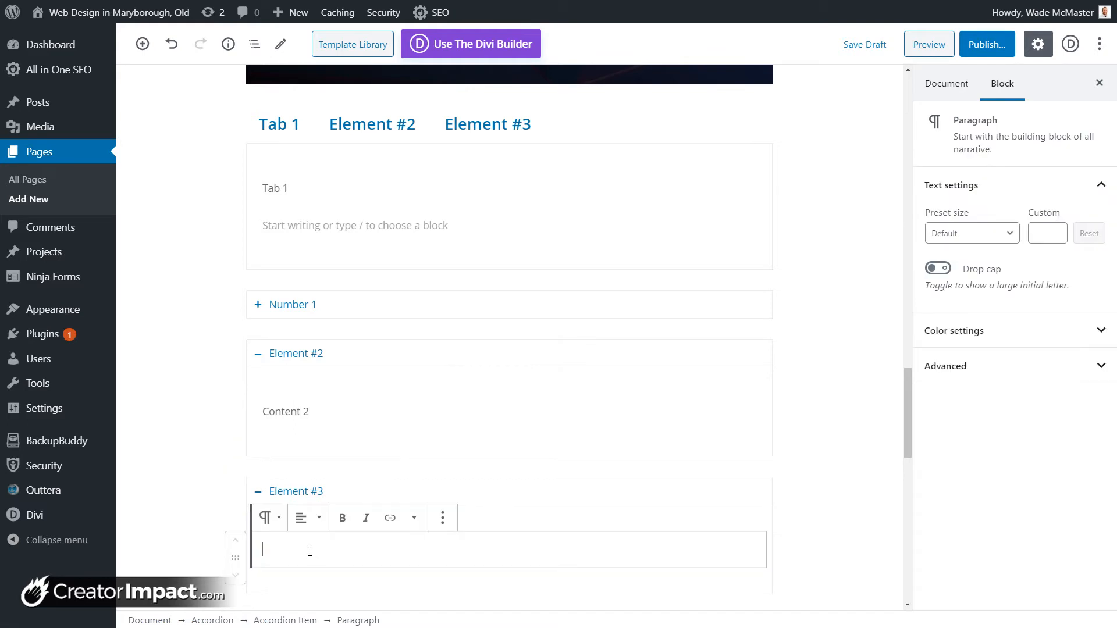
pyautogui.write('Content 3')
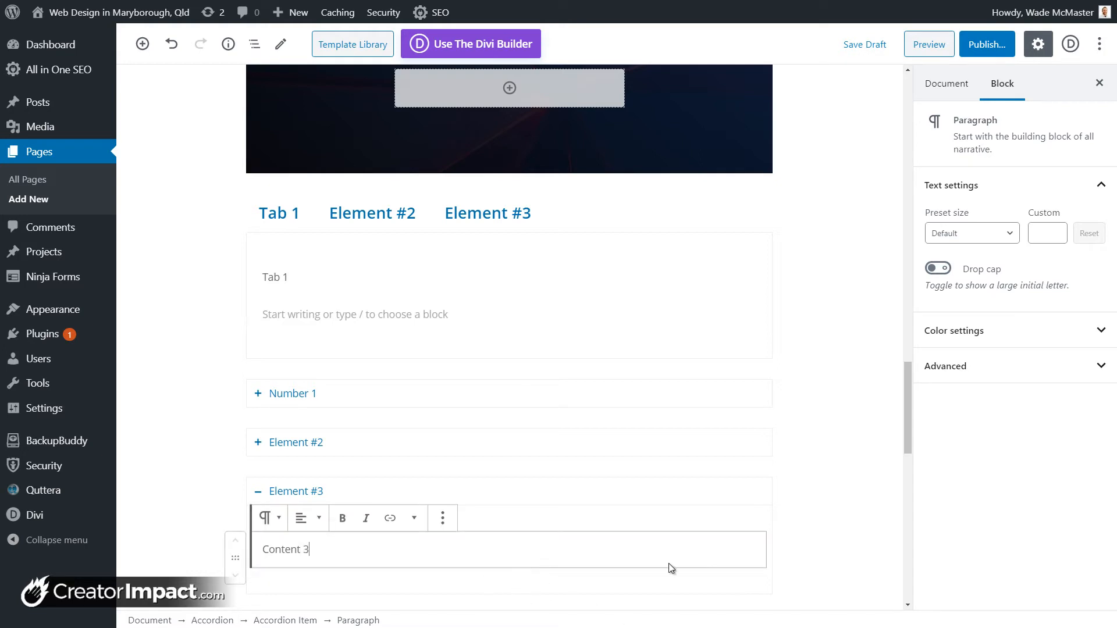
pyautogui.click(374, 541)
pyautogui.click(332, 551)
pyautogui.press('Return')
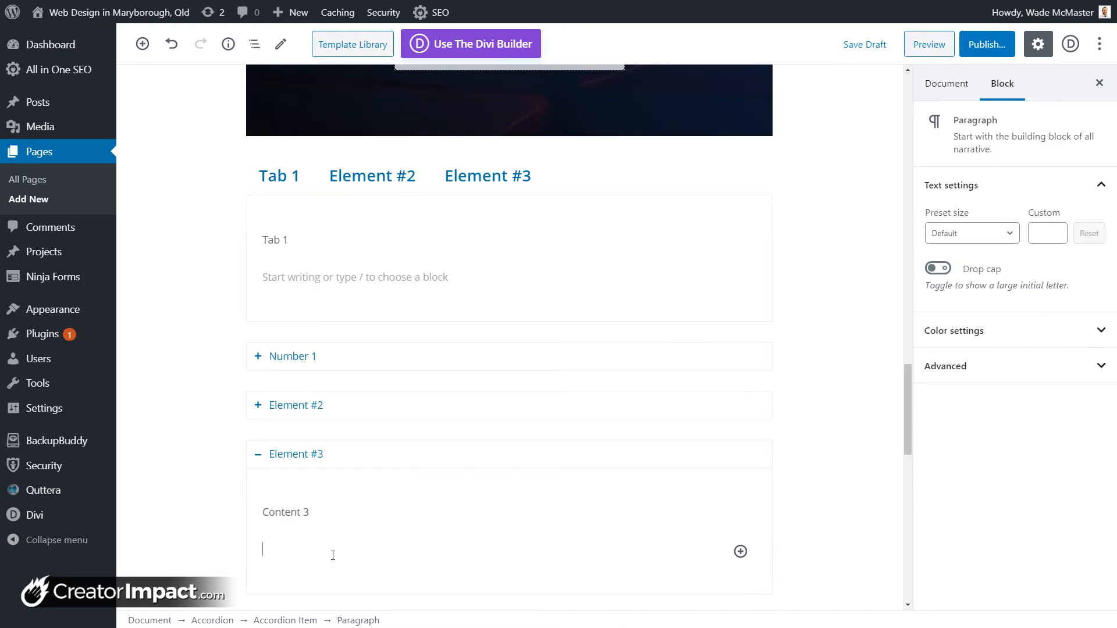
pyautogui.click(741, 552)
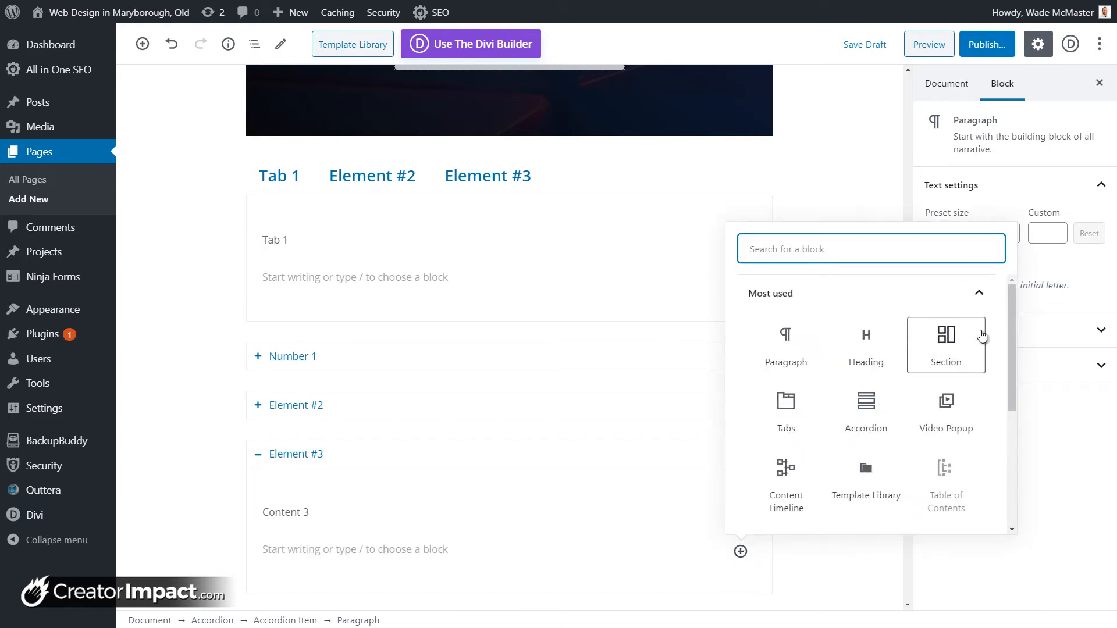
pyautogui.moveTo(1012, 342)
pyautogui.mouseDown()
pyautogui.moveTo(1011, 476)
pyautogui.moveTo(1011, 346)
pyautogui.mouseUp()
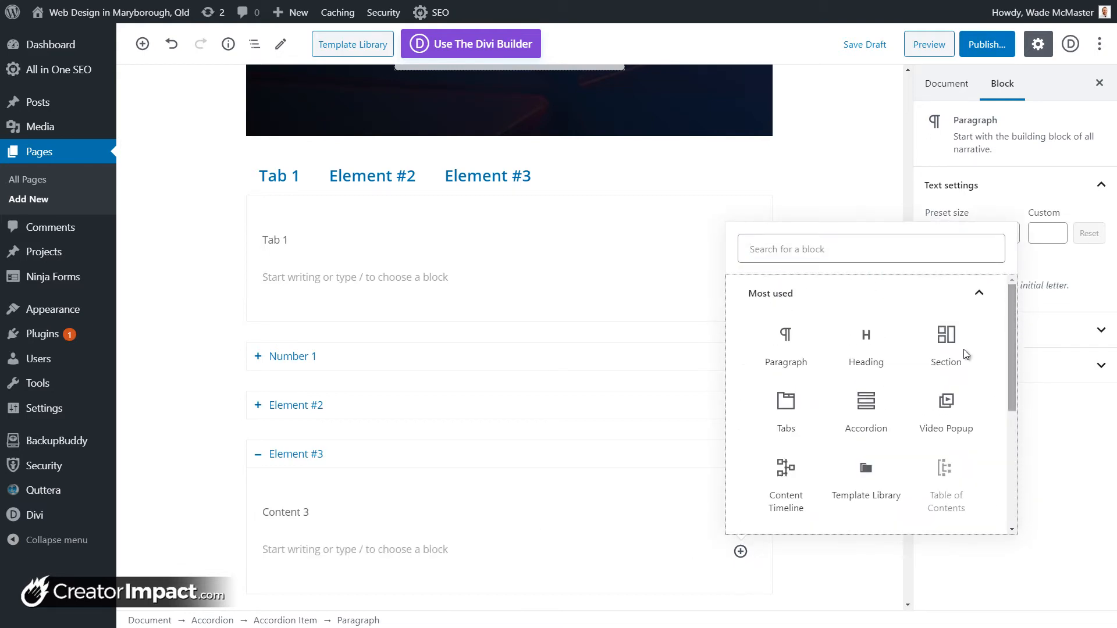
pyautogui.click(408, 552)
pyautogui.press('BackSpace')
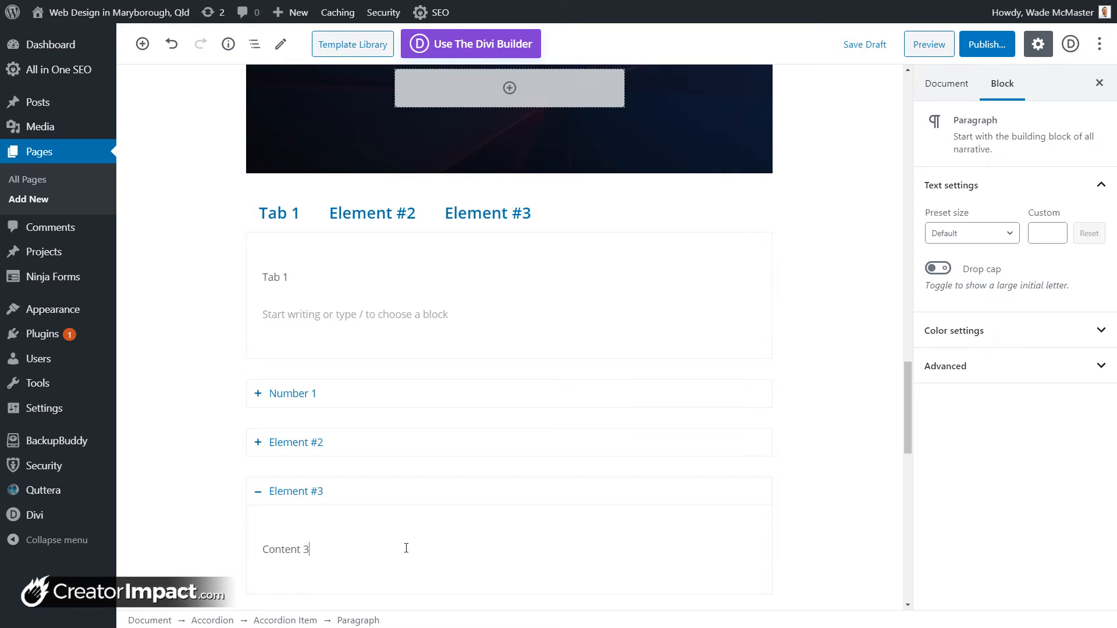
pyautogui.scroll(-1, 570, 454)
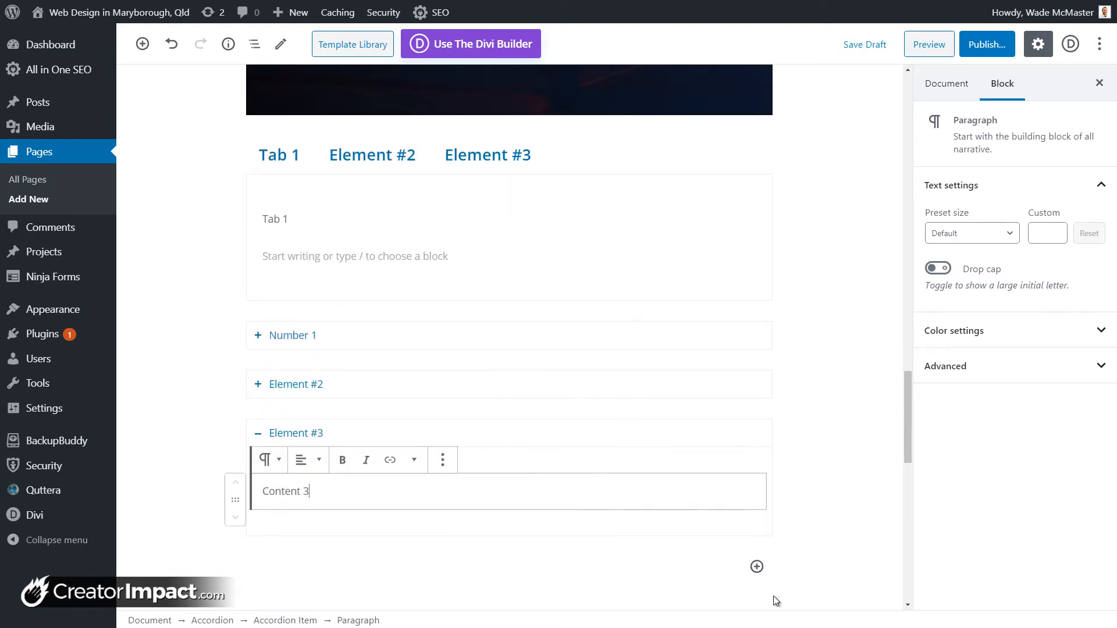
# Step: Insert a three-item Getwid Toggle block below the accordion
pyautogui.click(757, 567)
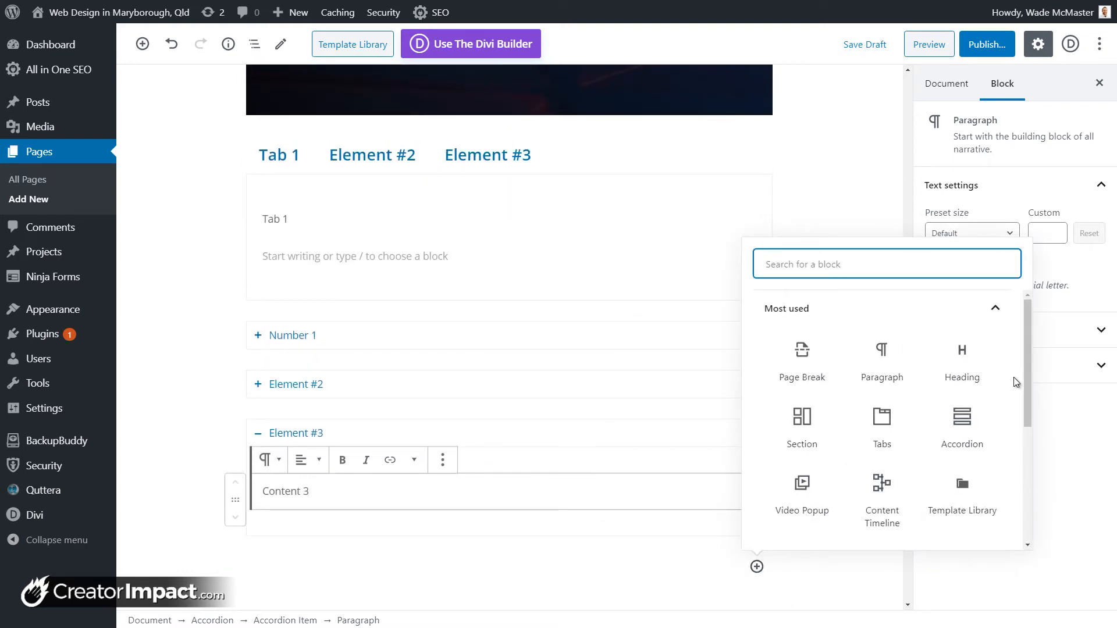
pyautogui.moveTo(1028, 326); pyautogui.dragTo(1030, 498)
pyautogui.click(870, 519)
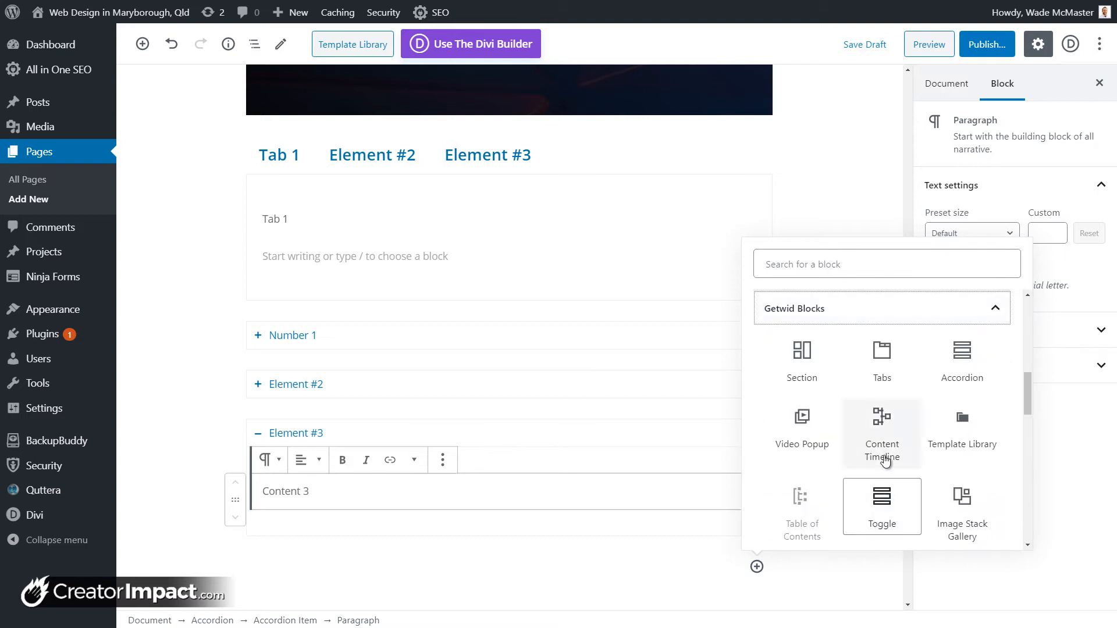
pyautogui.scroll(-2, 879, 443)
pyautogui.click(883, 386)
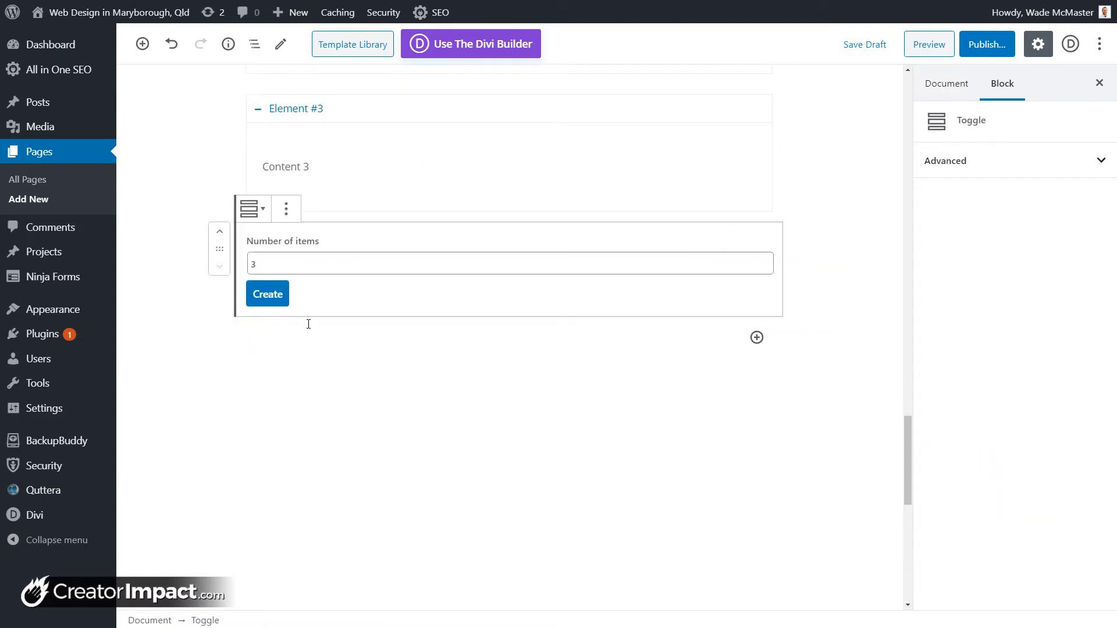
pyautogui.click(271, 204)
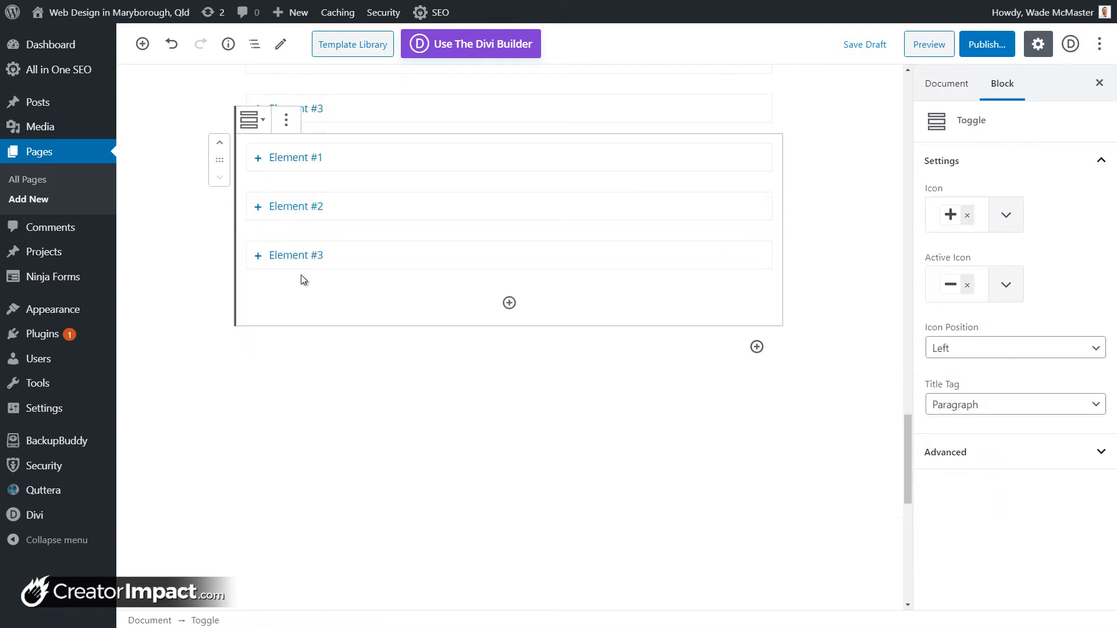
# Step: Write 'Toggle 1', 'Toggle 2' and 'Toggle 3' into the toggle's three elements
pyautogui.click(337, 163)
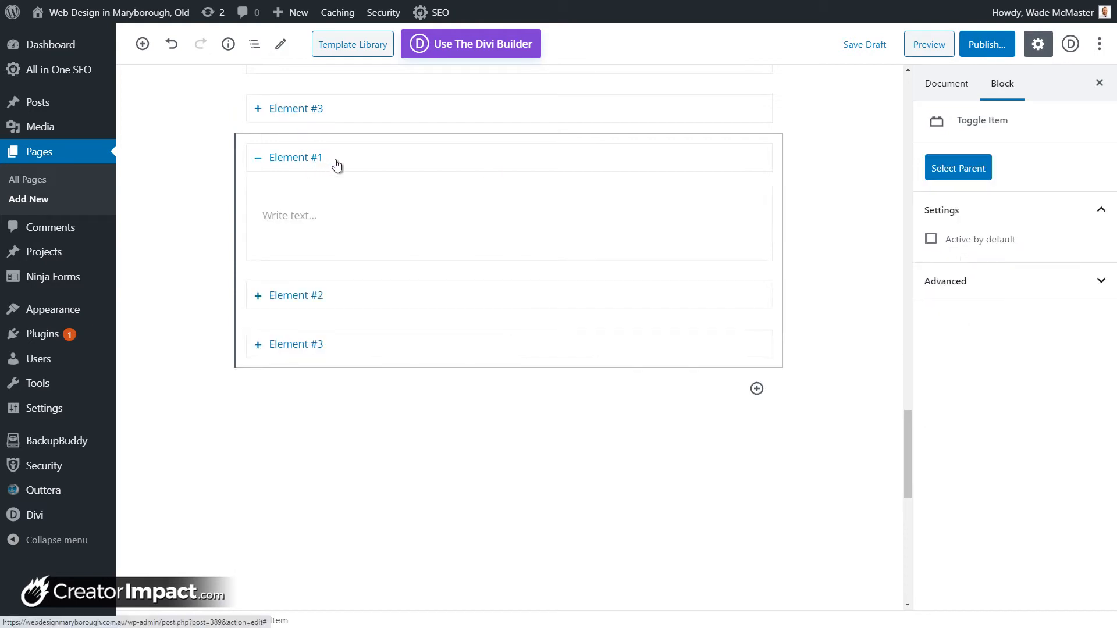
pyautogui.click(337, 212)
pyautogui.write('Toggle 1')
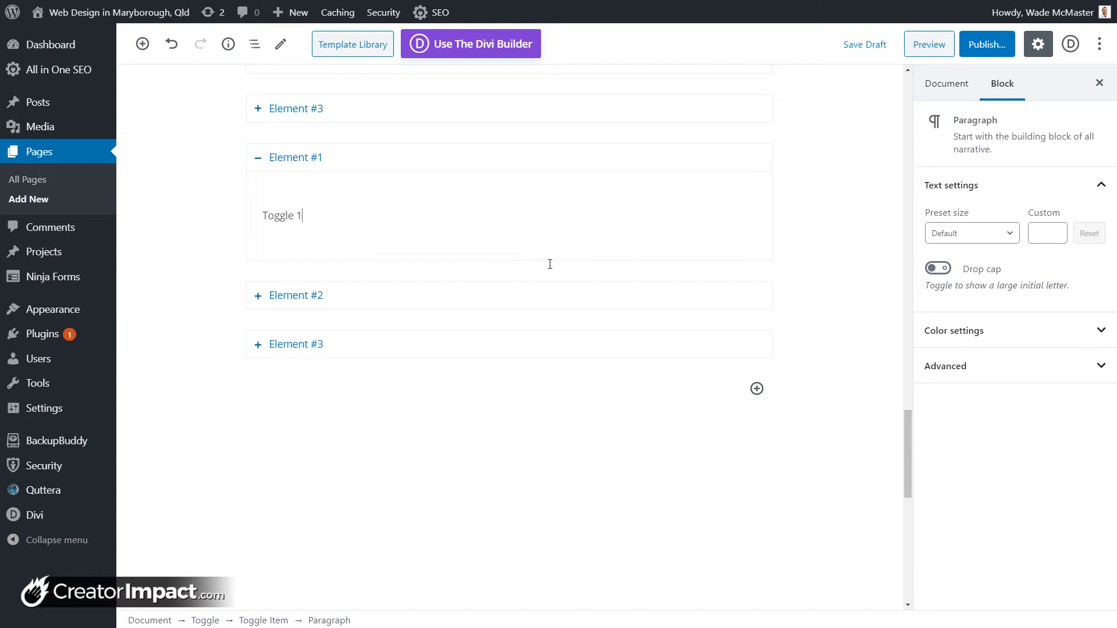
pyautogui.click(511, 296)
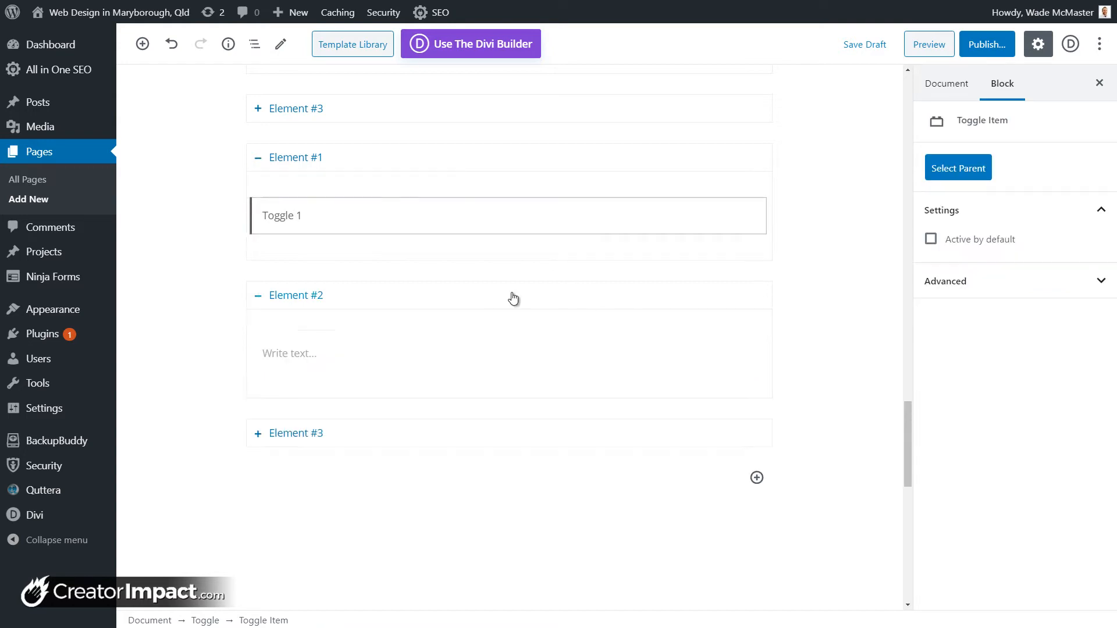
pyautogui.click(322, 269)
pyautogui.write('Toggle 2')
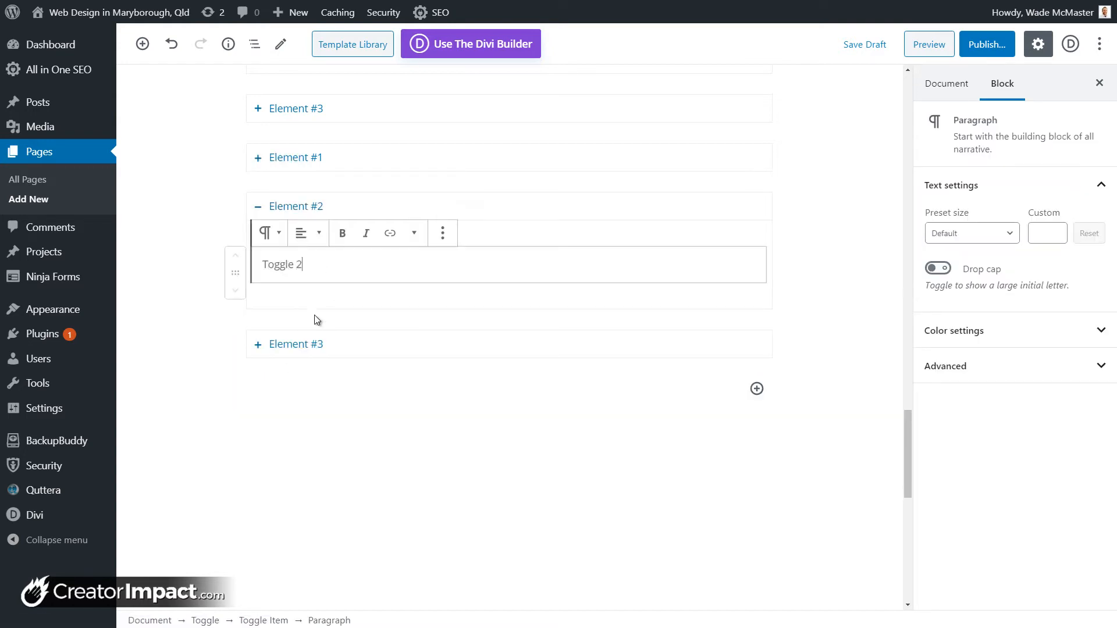
pyautogui.click(340, 344)
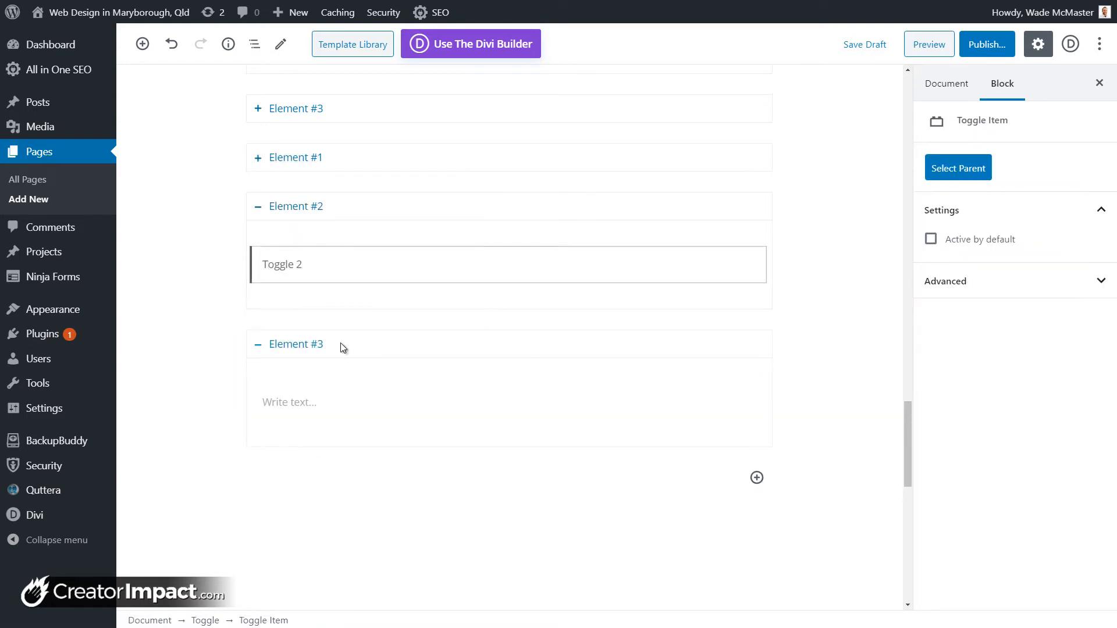
pyautogui.click(311, 381)
pyautogui.click(310, 331)
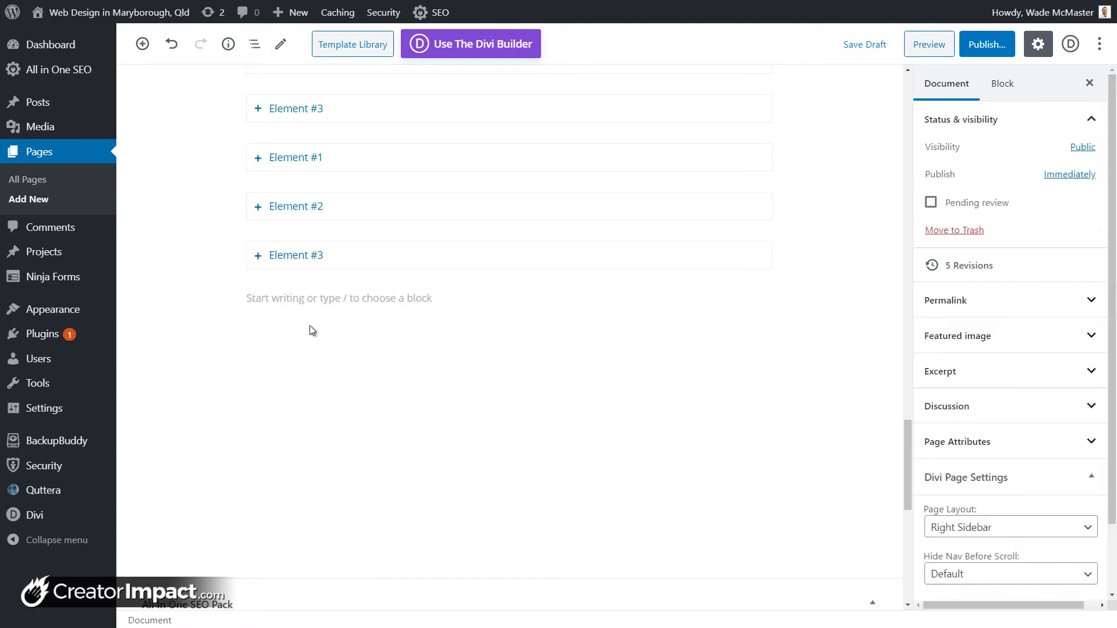
pyautogui.click(343, 265)
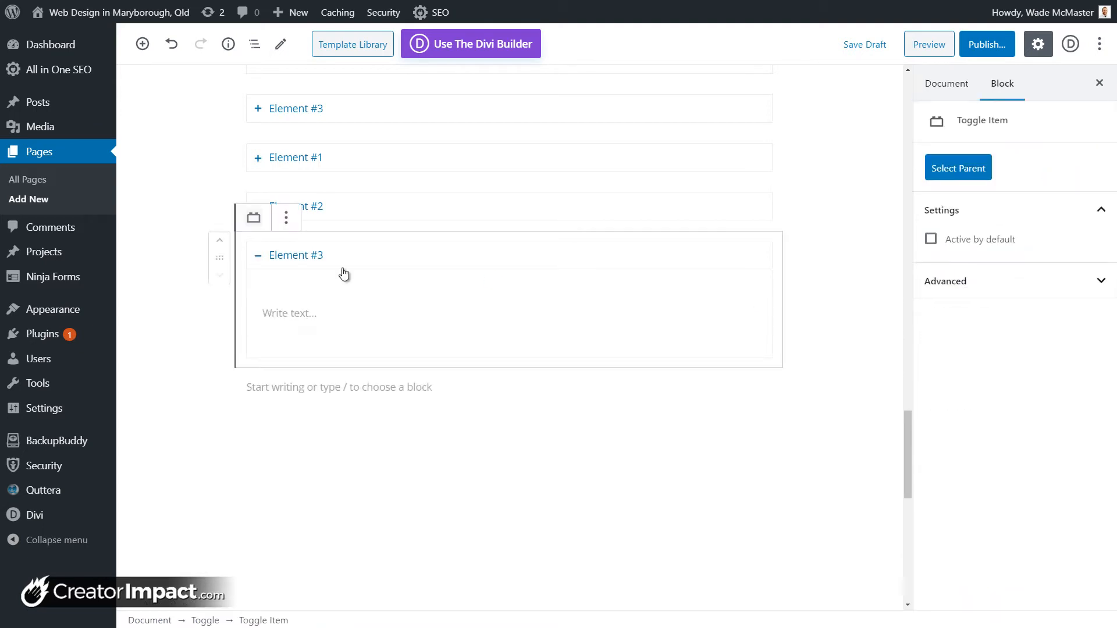
pyautogui.click(341, 309)
pyautogui.write('Toggle 3')
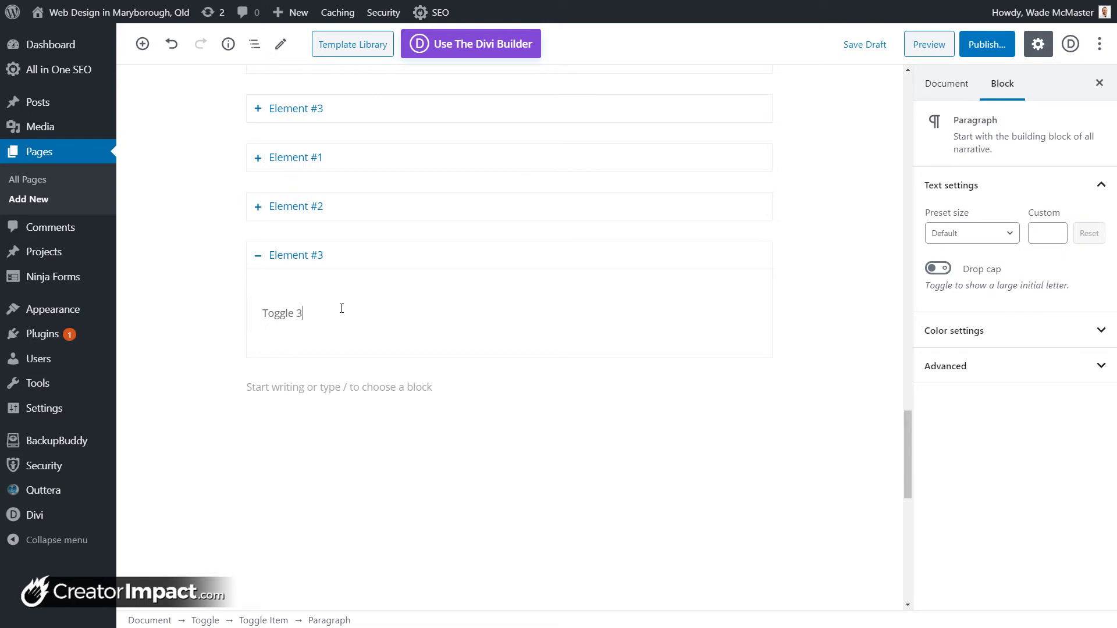
# Step: Add an H2 heading 'Toggle' above the Toggle block
pyautogui.scroll(1, 341, 309)
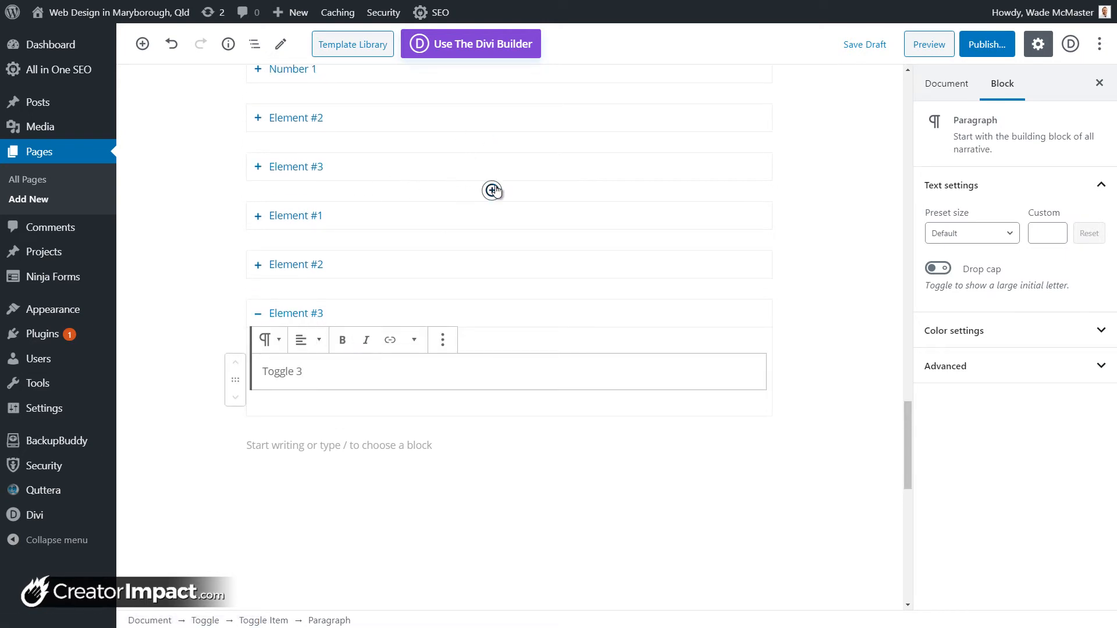
pyautogui.click(492, 190)
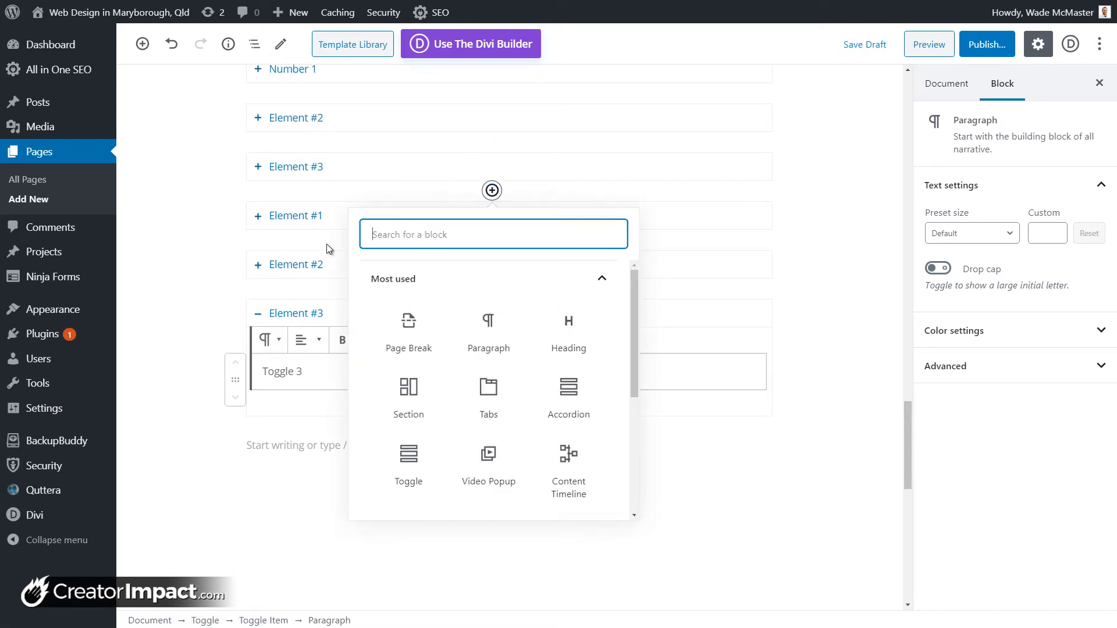
pyautogui.click(568, 331)
pyautogui.scroll(3, 560, 332)
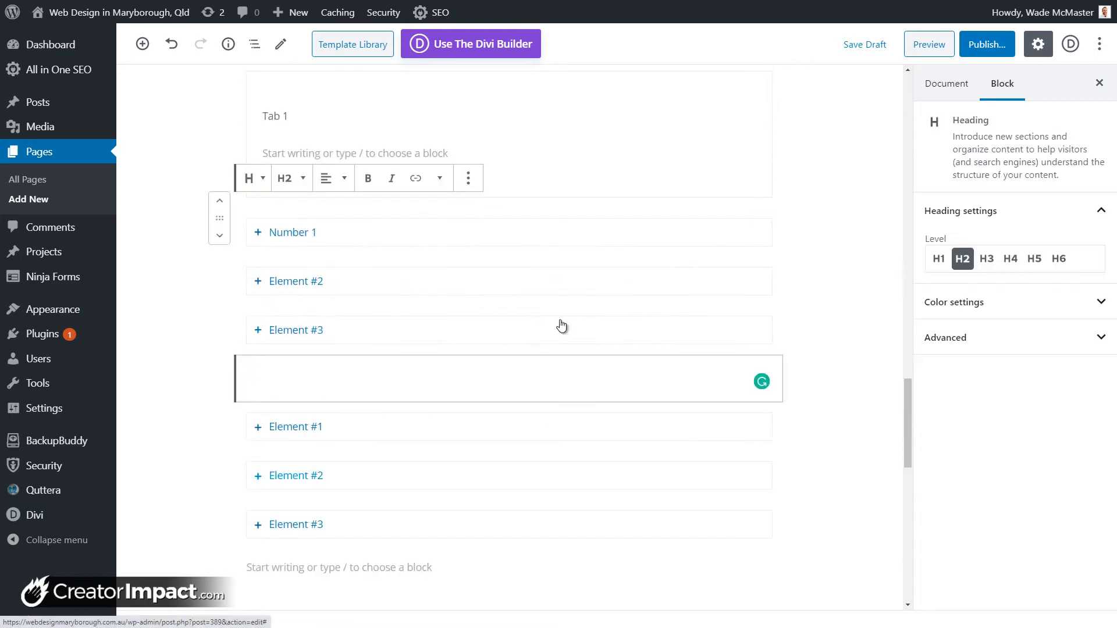
pyautogui.write('Toggle')
# Step: Add an H2 heading 'Accordian' above the accordion
pyautogui.scroll(2, 486, 288)
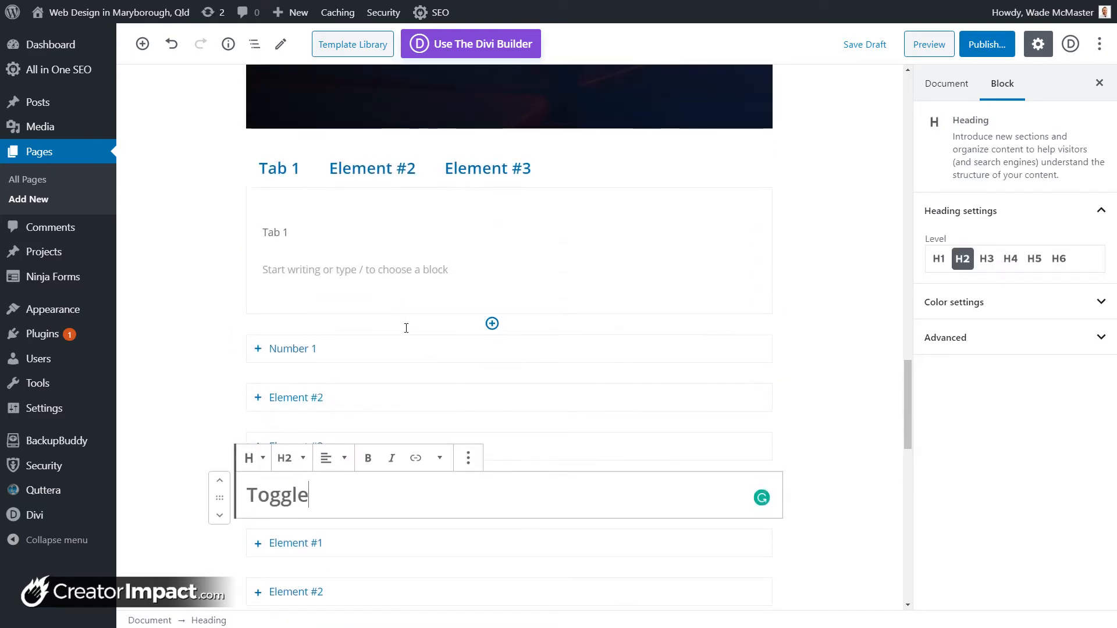
pyautogui.click(491, 325)
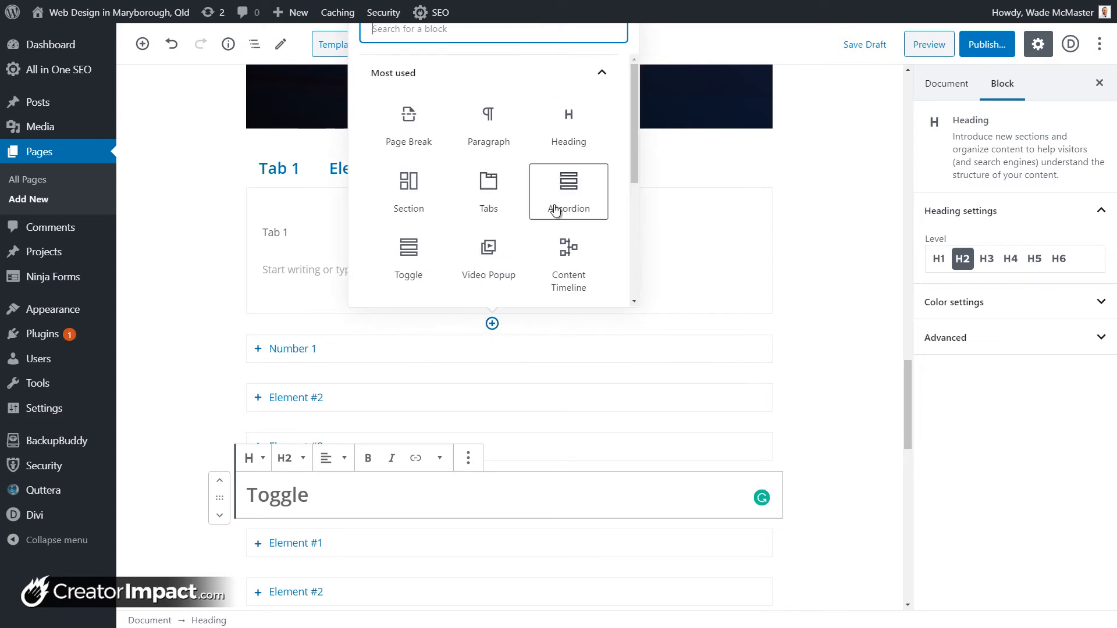
pyautogui.click(567, 128)
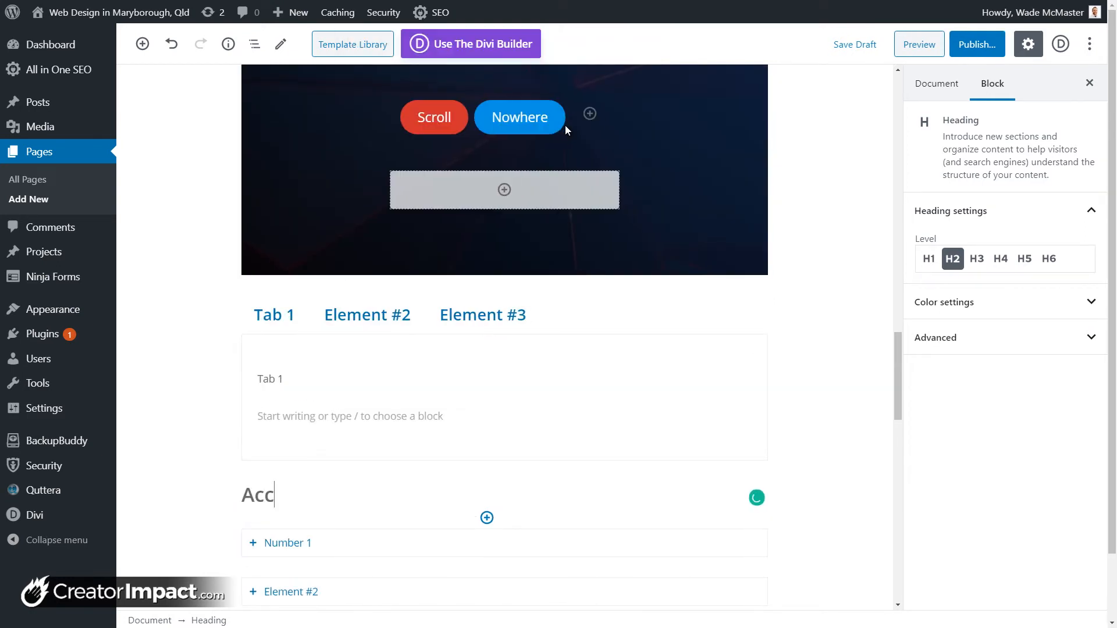
pyautogui.write('dian')
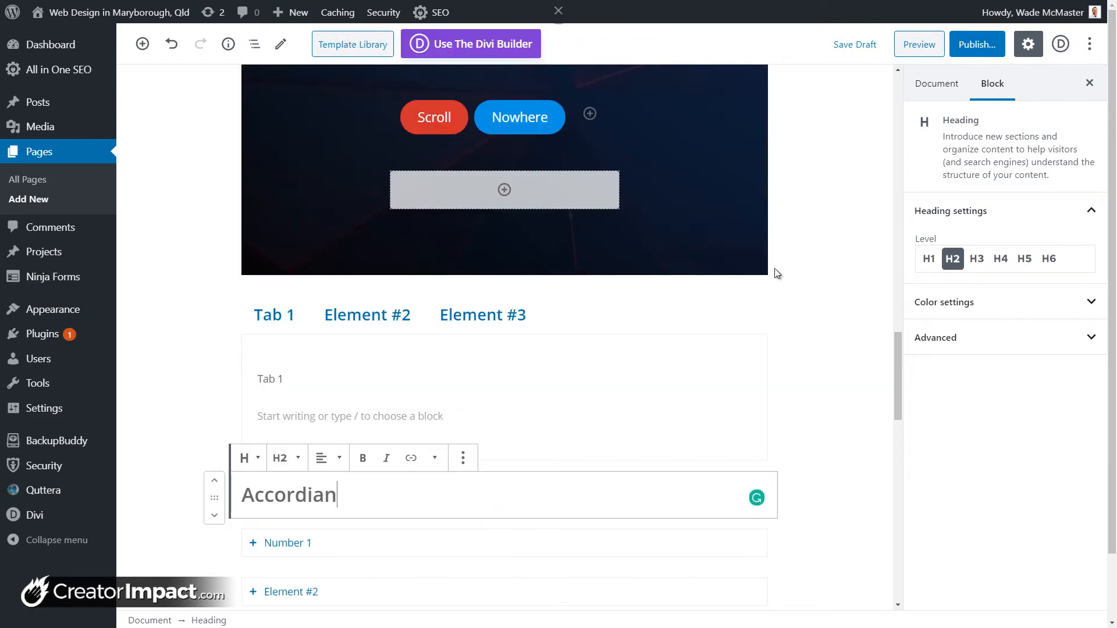
pyautogui.scroll(-4, 779, 275)
pyautogui.scroll(-3, 790, 277)
pyautogui.click(565, 471)
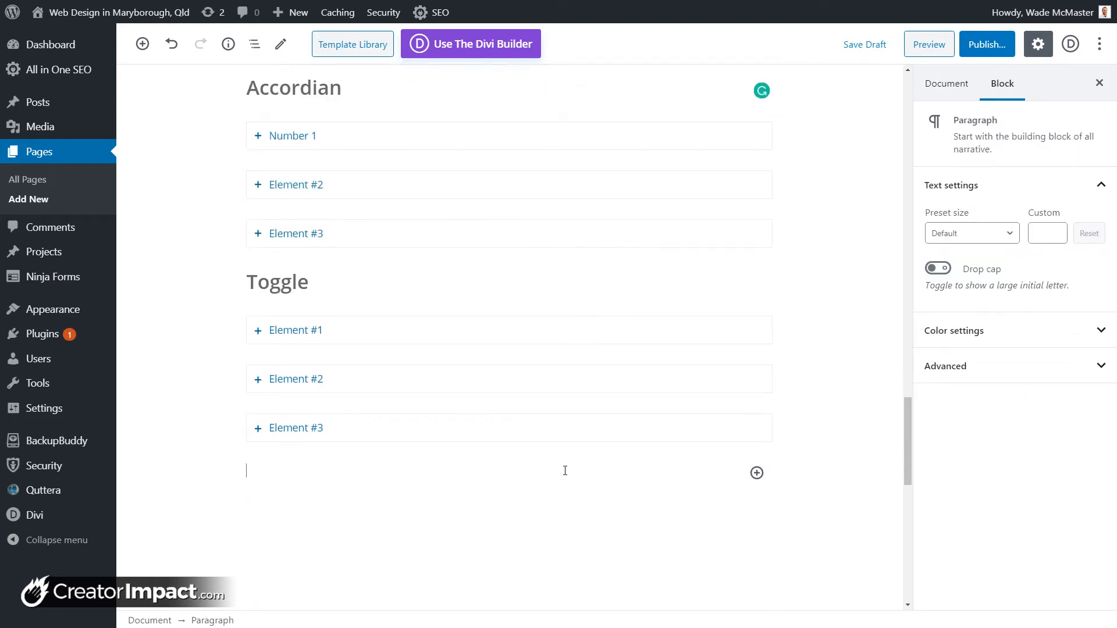
# Step: Add a Getwid Image Stack Gallery block below the Toggle section
pyautogui.click(755, 473)
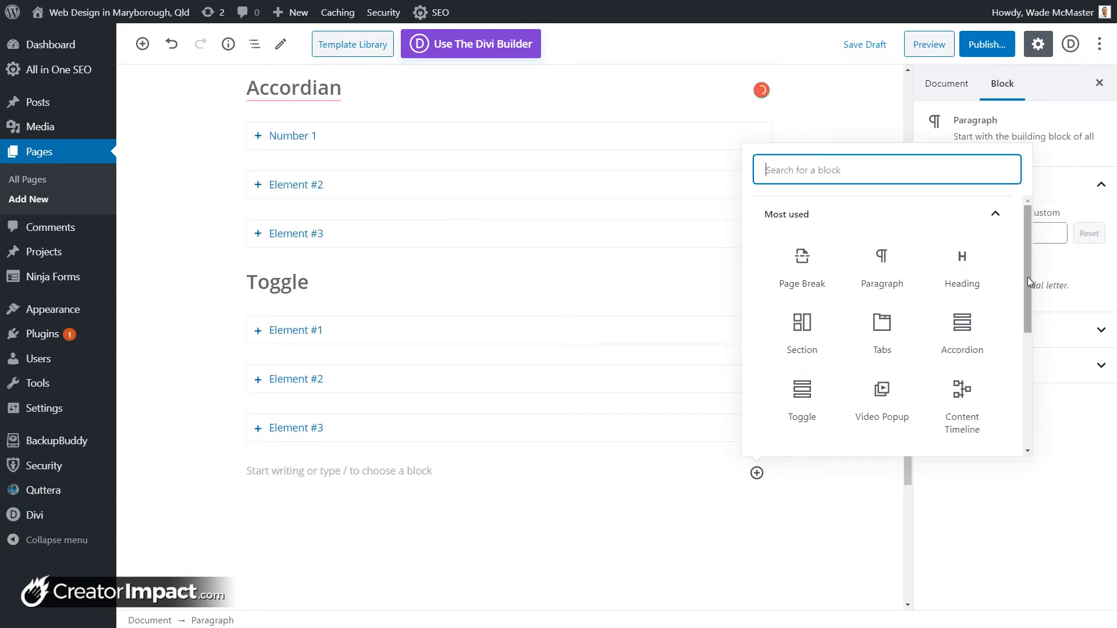
pyautogui.scroll(-4, 1028, 277)
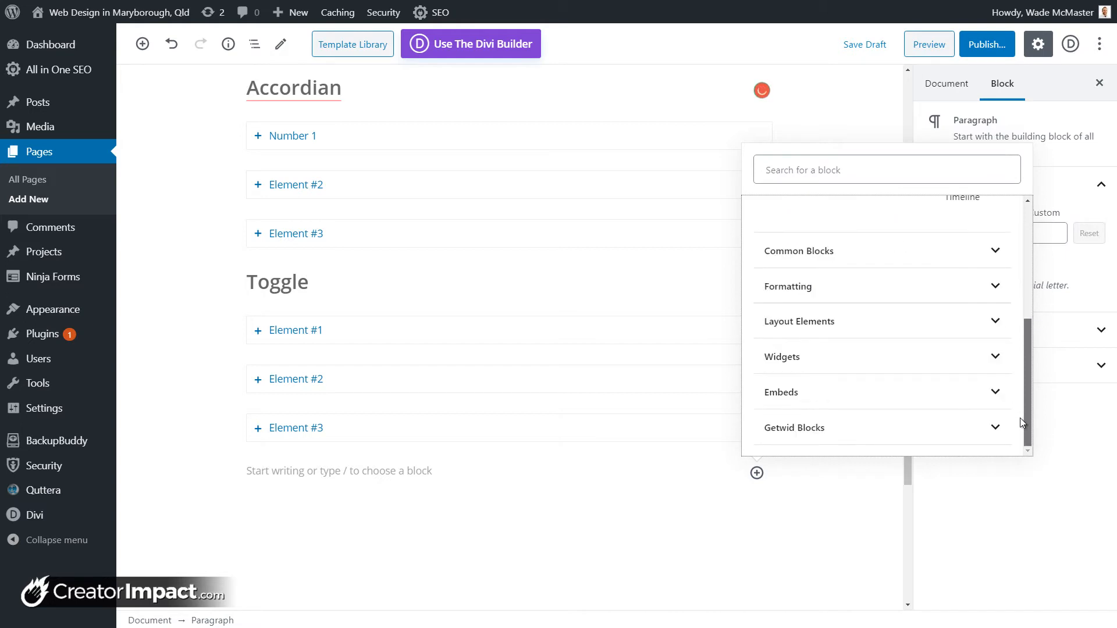
pyautogui.click(997, 431)
pyautogui.scroll(-3, 780, 369)
pyautogui.scroll(3, 814, 371)
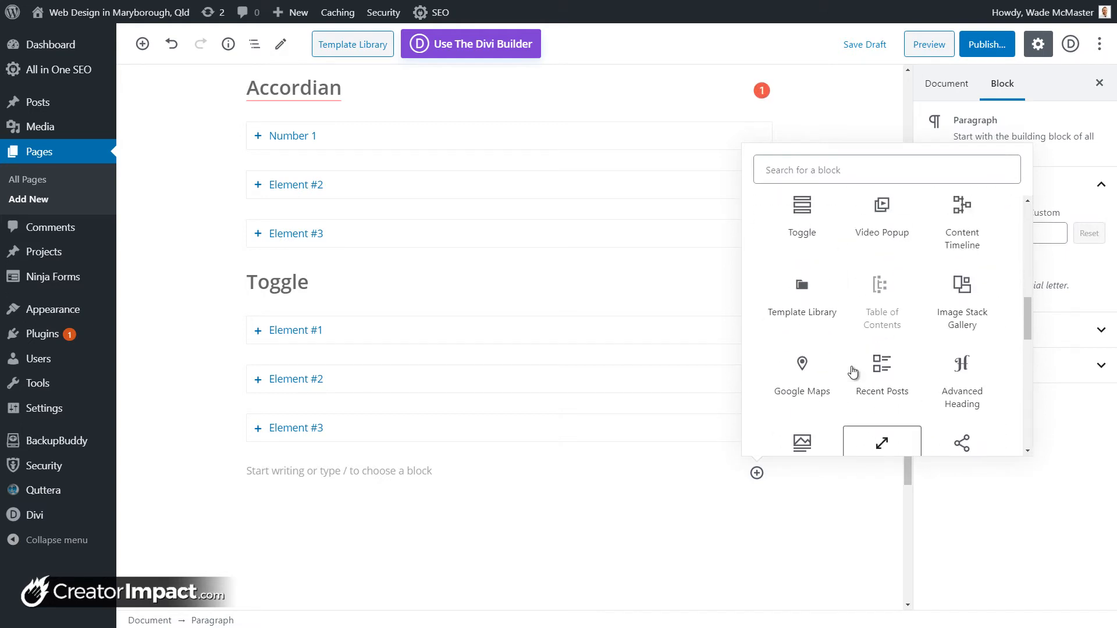
pyautogui.scroll(1, 809, 361)
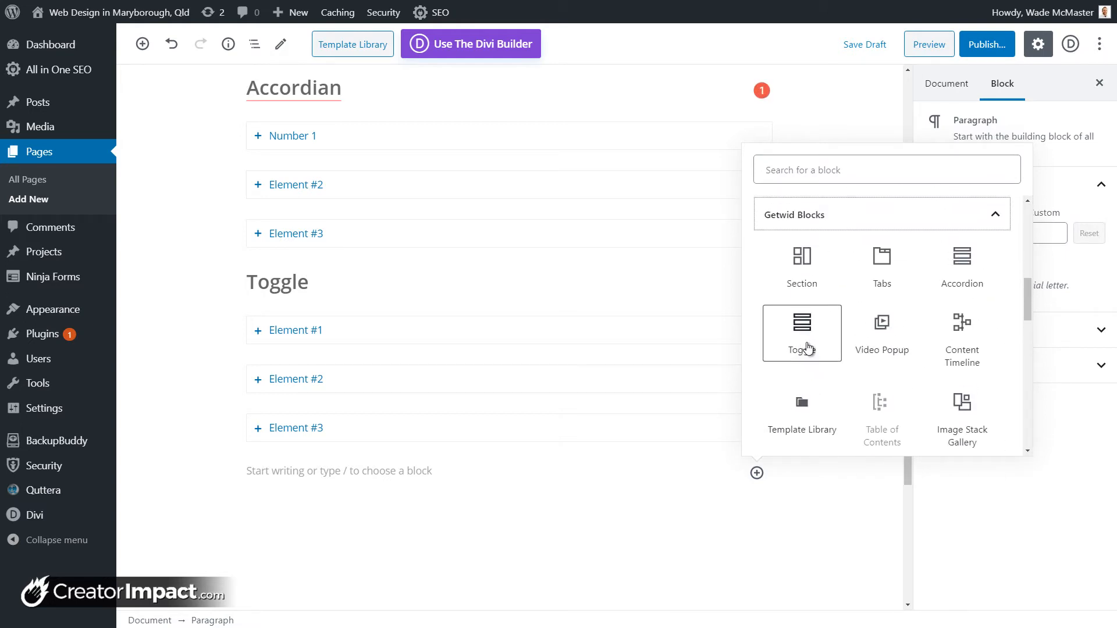
pyautogui.scroll(-2, 931, 373)
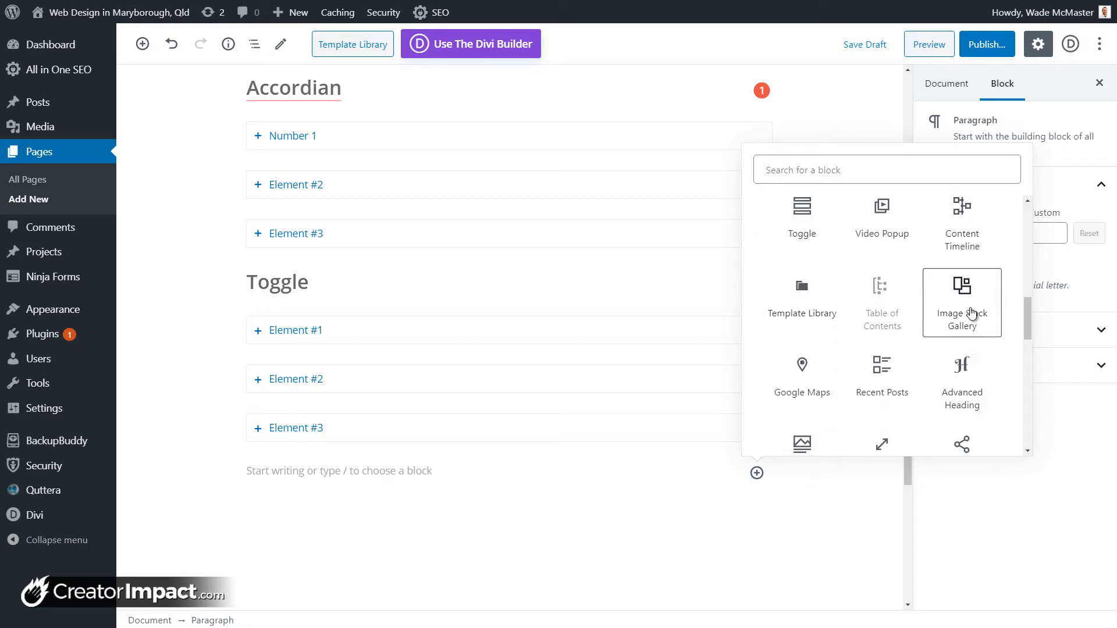
pyautogui.click(970, 314)
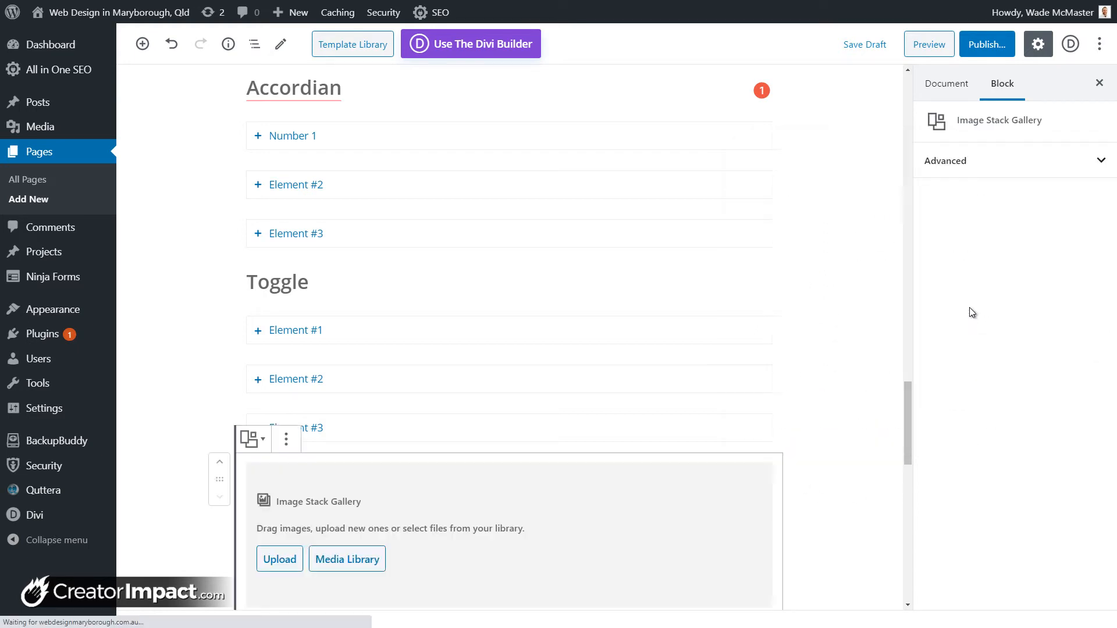
pyautogui.scroll(-3, 756, 312)
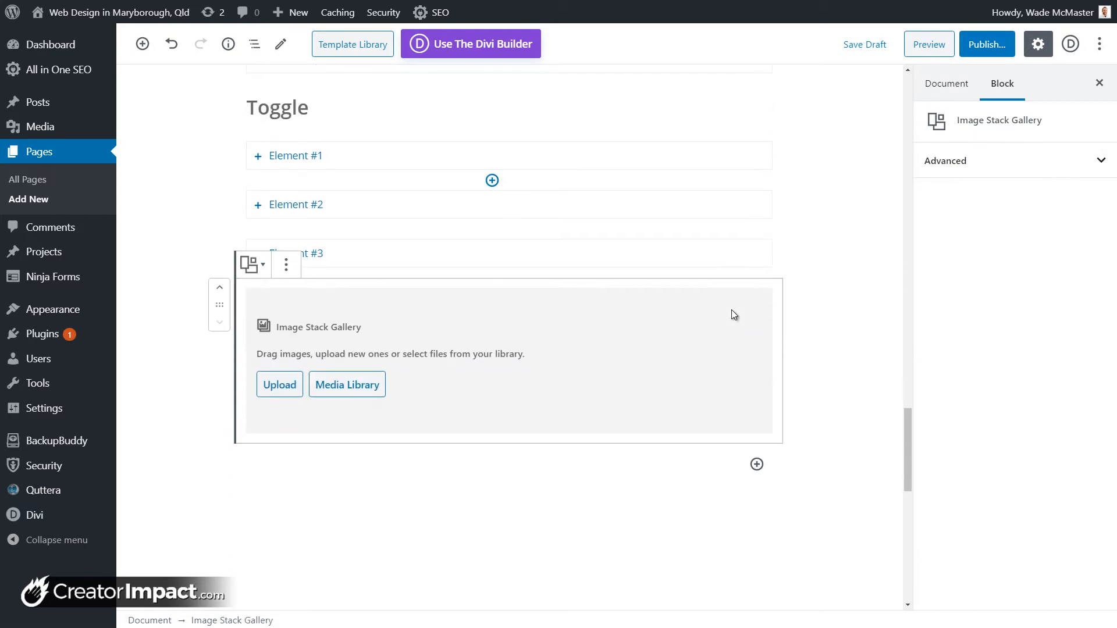
# Step: Fill the gallery with the city street, headphones and laptop photos from the Media Library
pyautogui.click(377, 386)
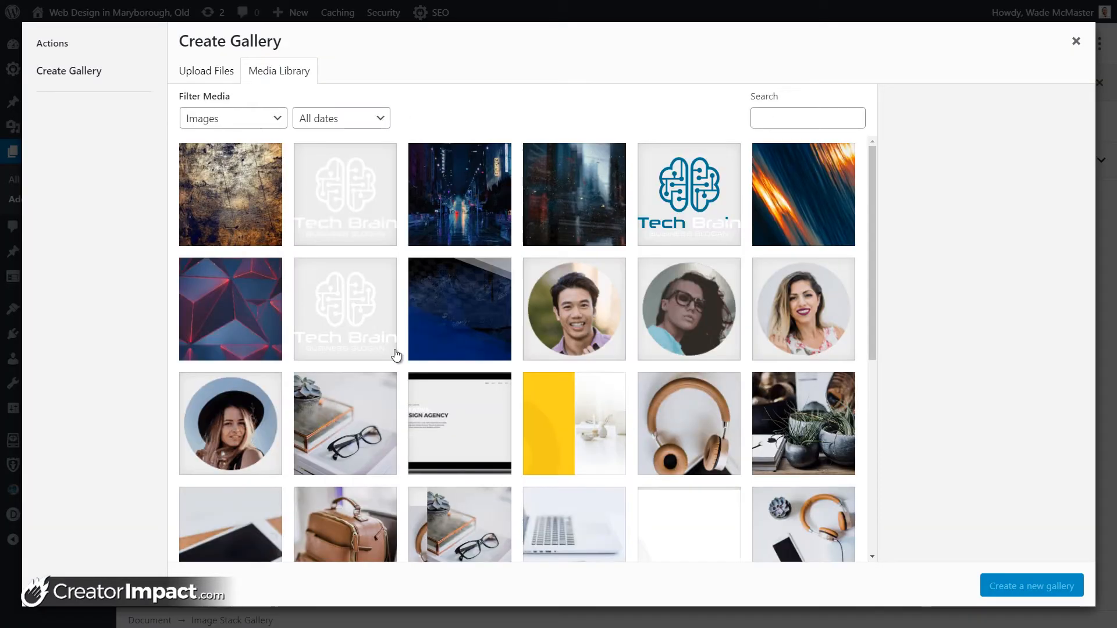
pyautogui.click(475, 211)
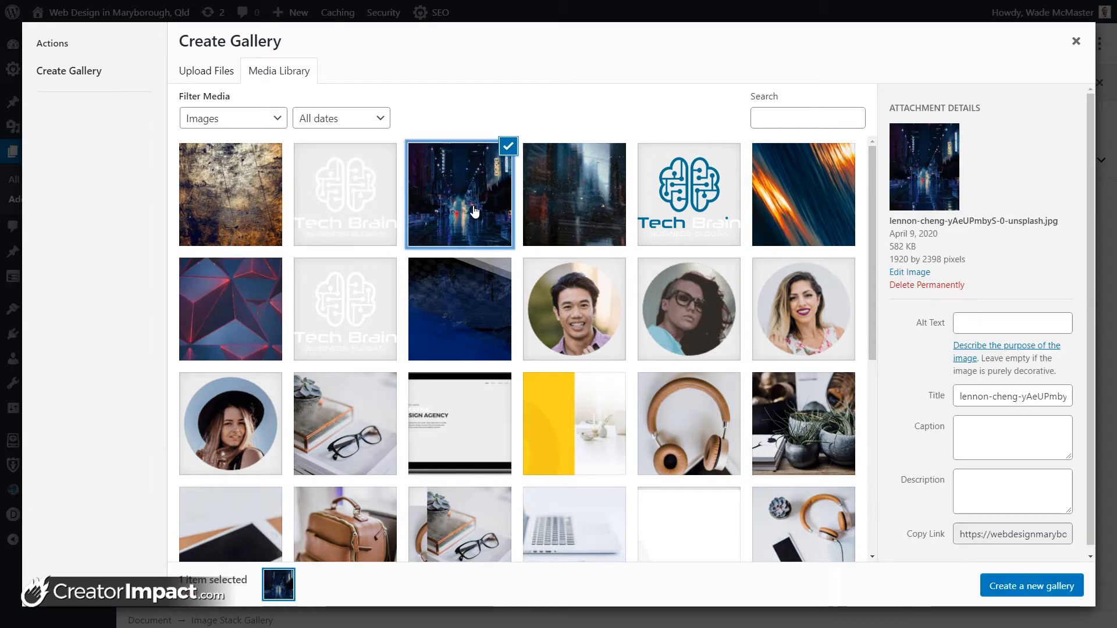
pyautogui.click(694, 448)
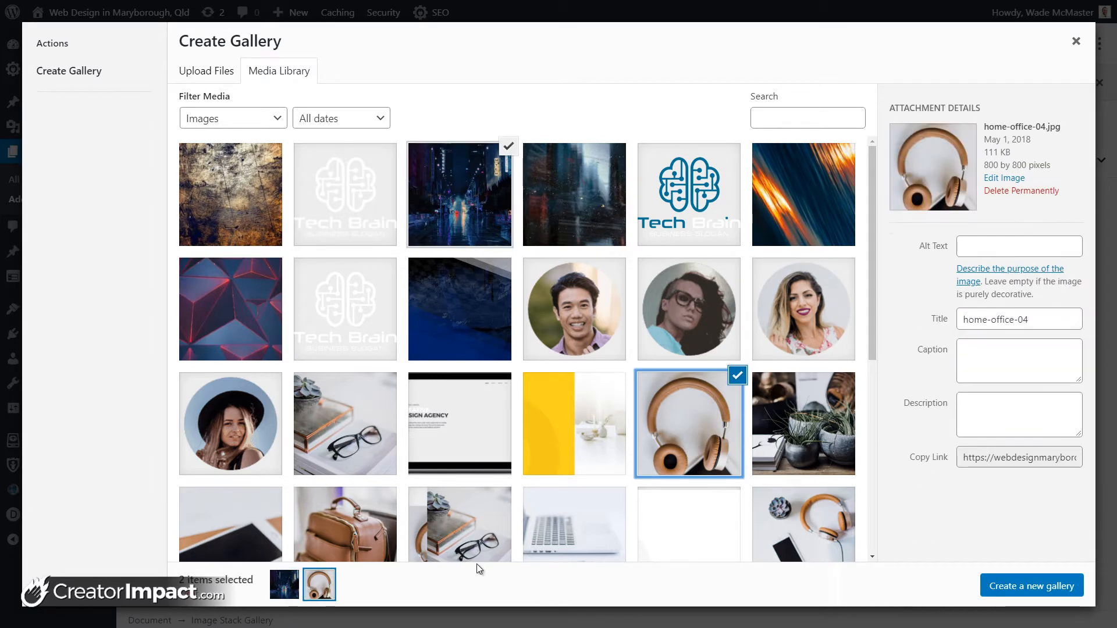
pyautogui.click(431, 532)
pyautogui.click(470, 522)
pyautogui.click(576, 524)
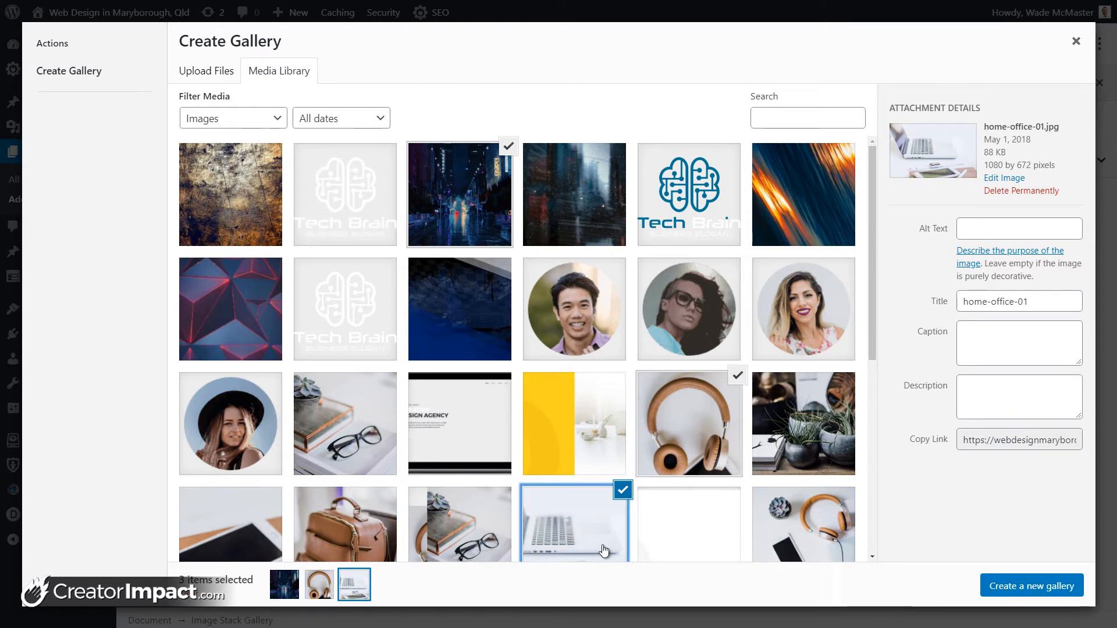
pyautogui.click(991, 589)
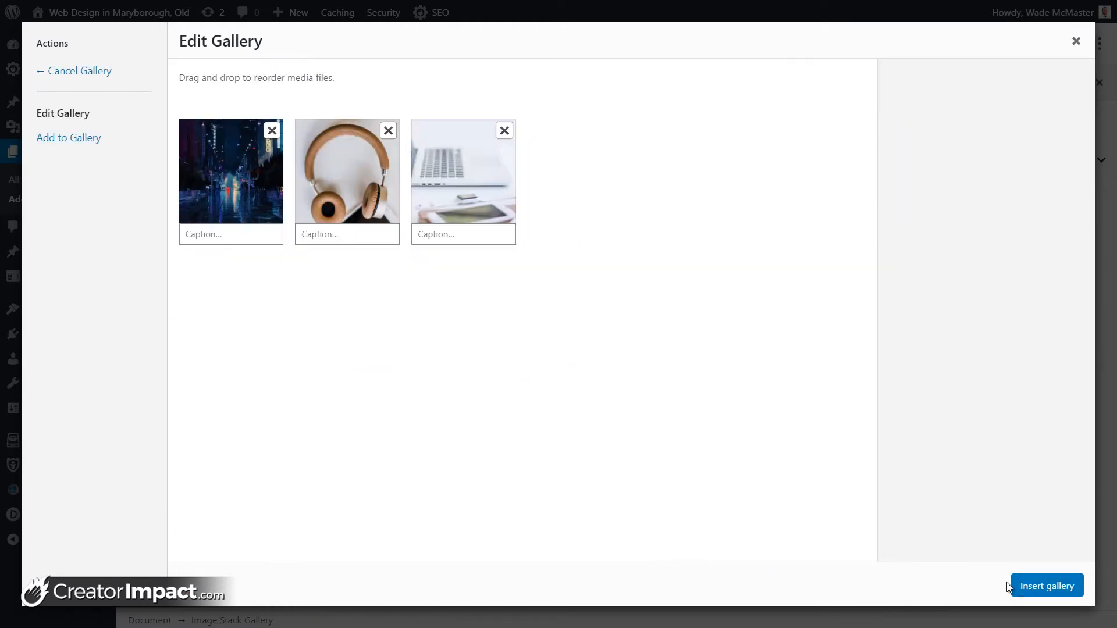
pyautogui.click(1035, 586)
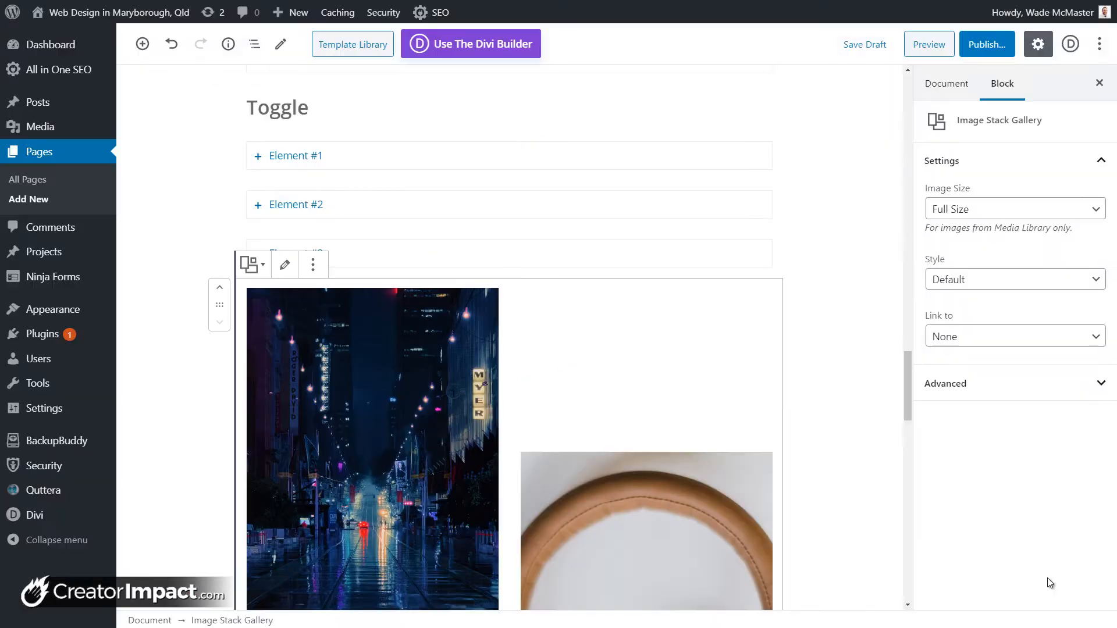
# Step: Expand toggle Element #3, then select the Image Stack Gallery block
pyautogui.click(533, 134)
pyautogui.click(561, 437)
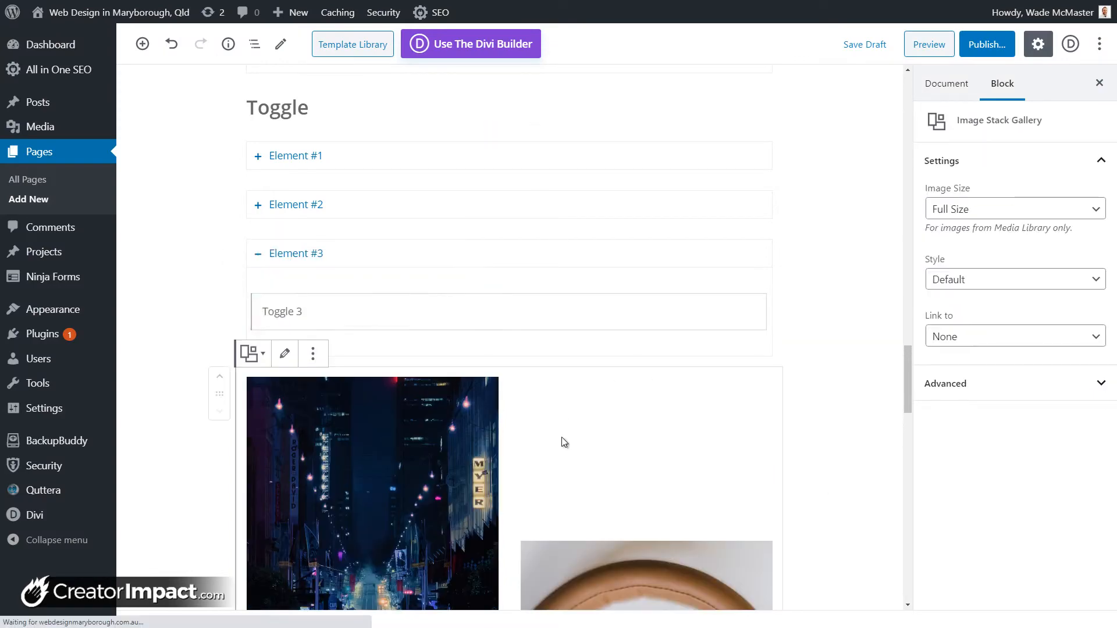
pyautogui.scroll(-9, 486, 379)
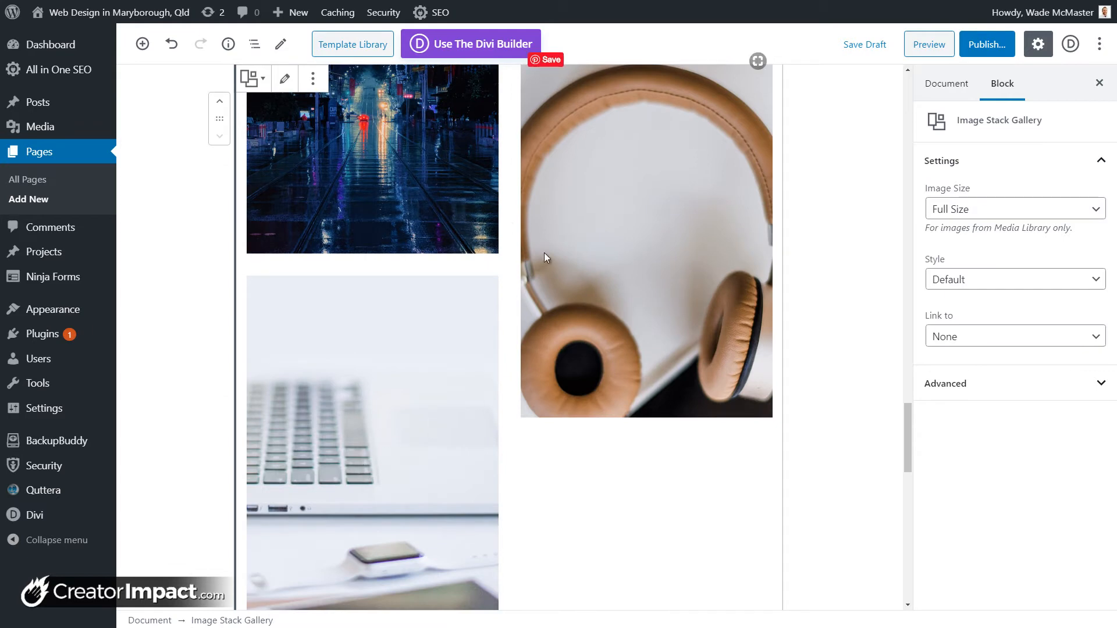
pyautogui.scroll(5, 396, 408)
pyautogui.scroll(2, 433, 302)
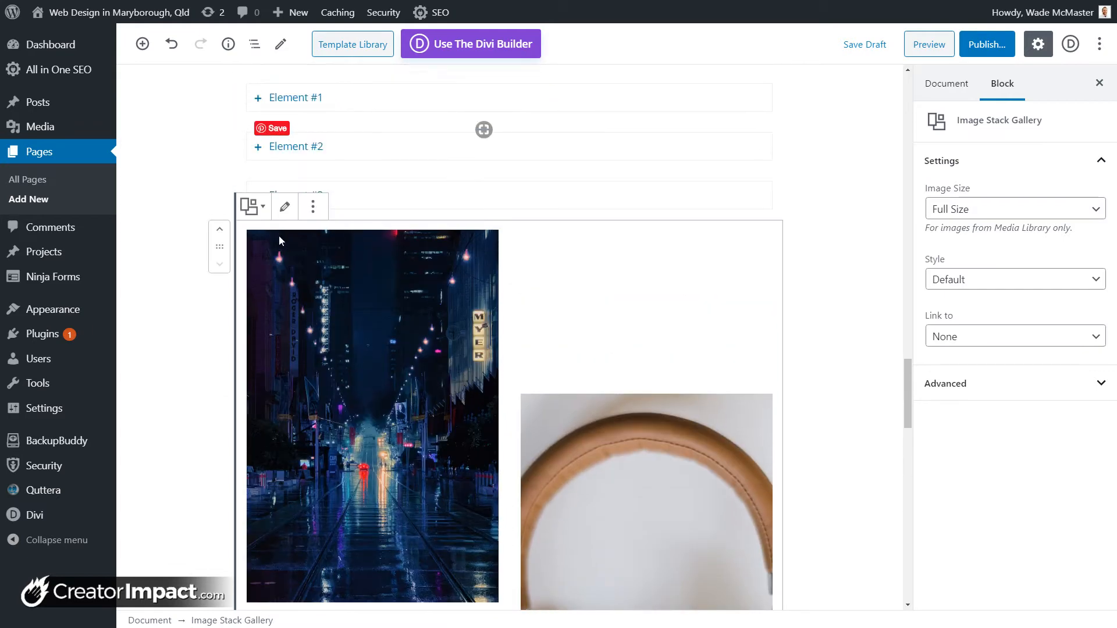
pyautogui.scroll(-1, 407, 291)
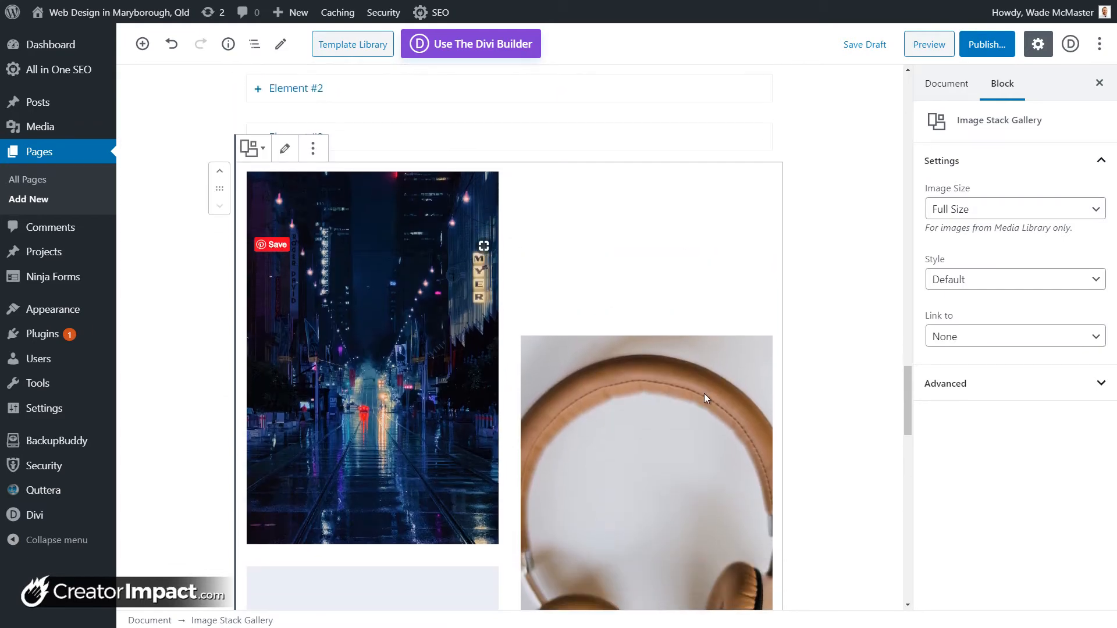
# Step: Set the gallery images to Full Size with no link
pyautogui.click(974, 210)
pyautogui.click(967, 241)
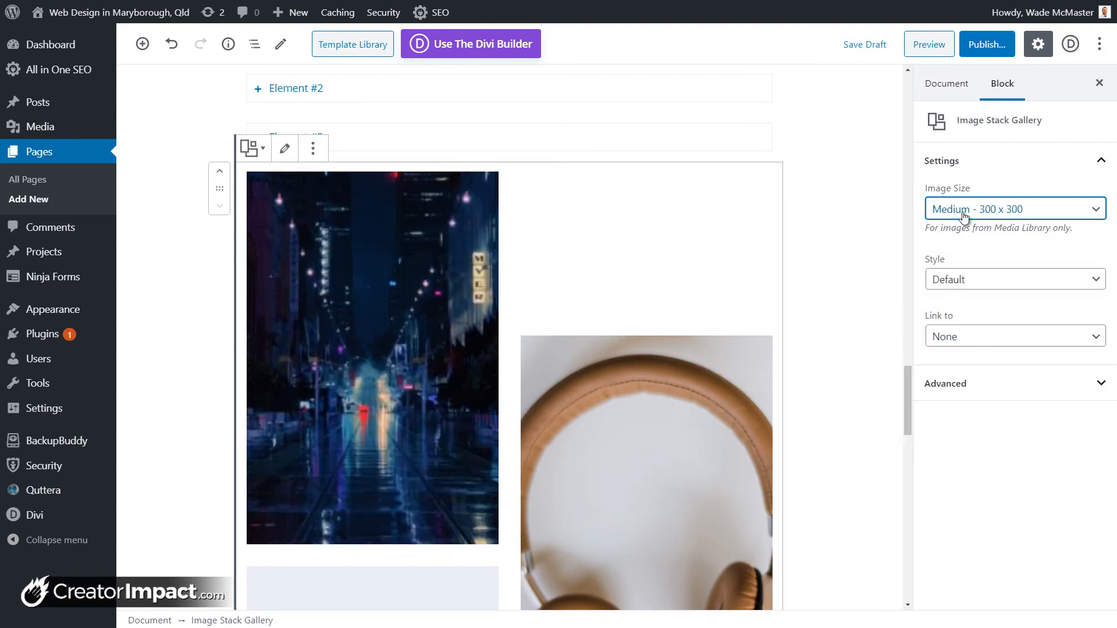
pyautogui.click(963, 217)
pyautogui.click(966, 302)
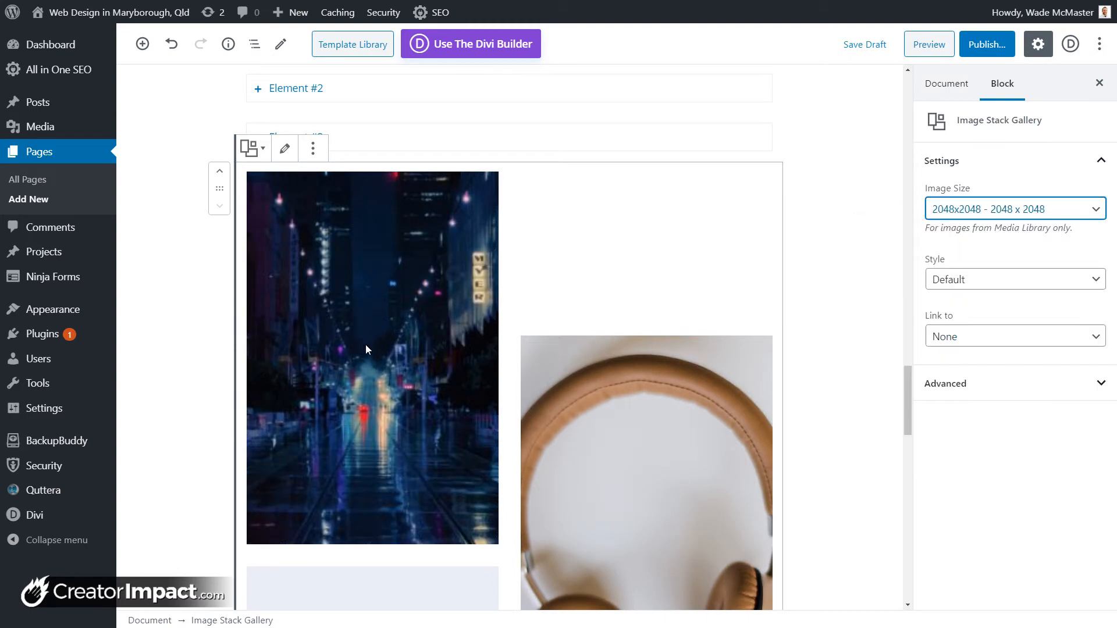
pyautogui.click(997, 213)
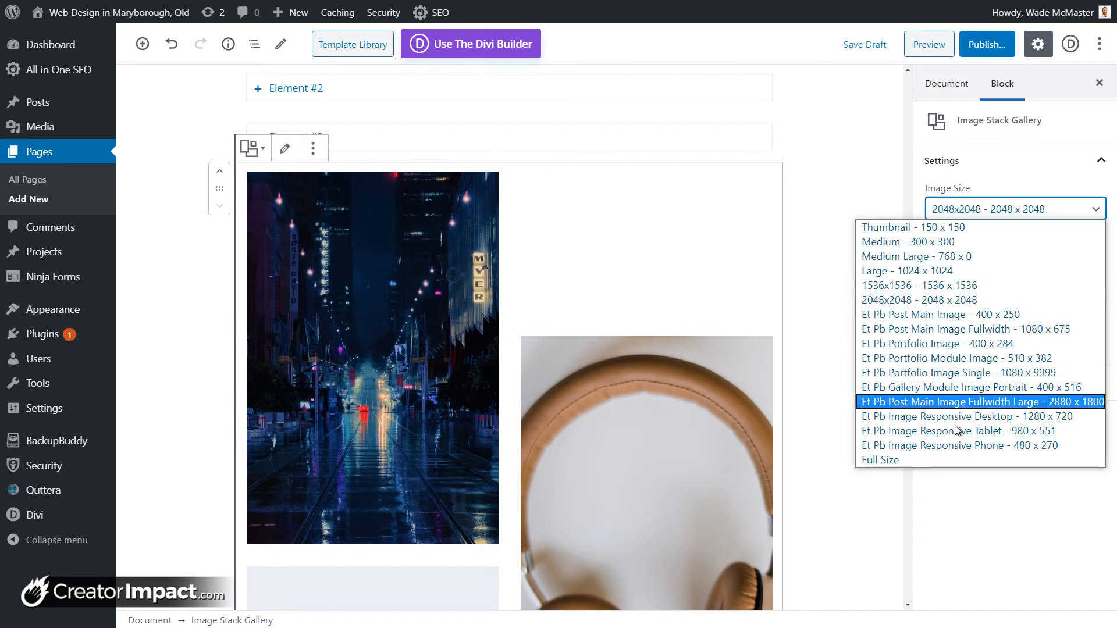
pyautogui.click(957, 465)
pyautogui.press('Down')
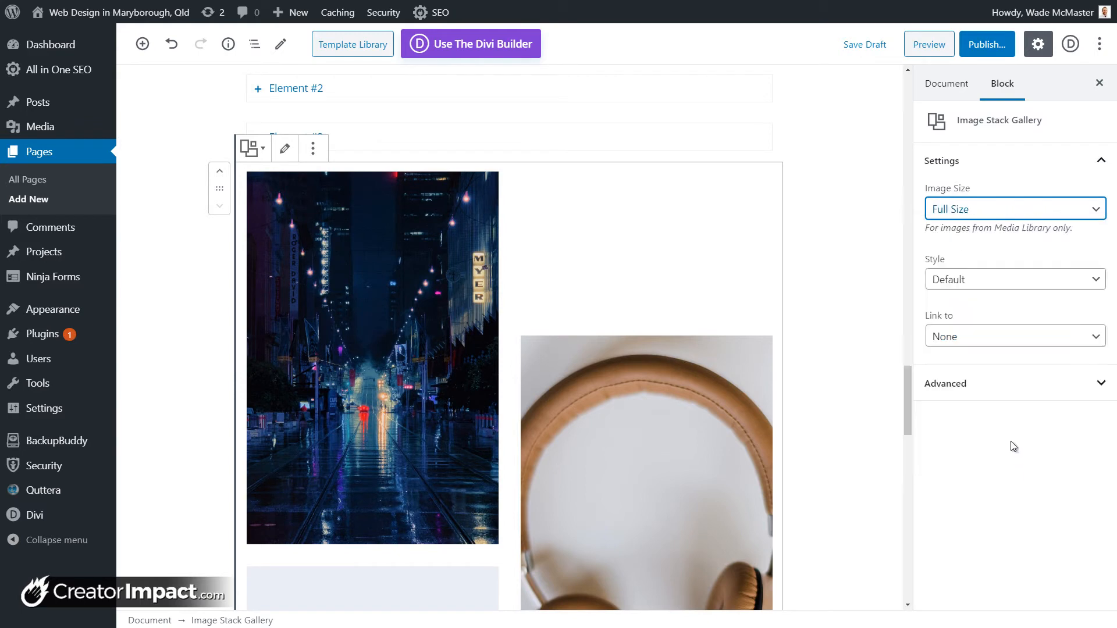
pyautogui.click(985, 331)
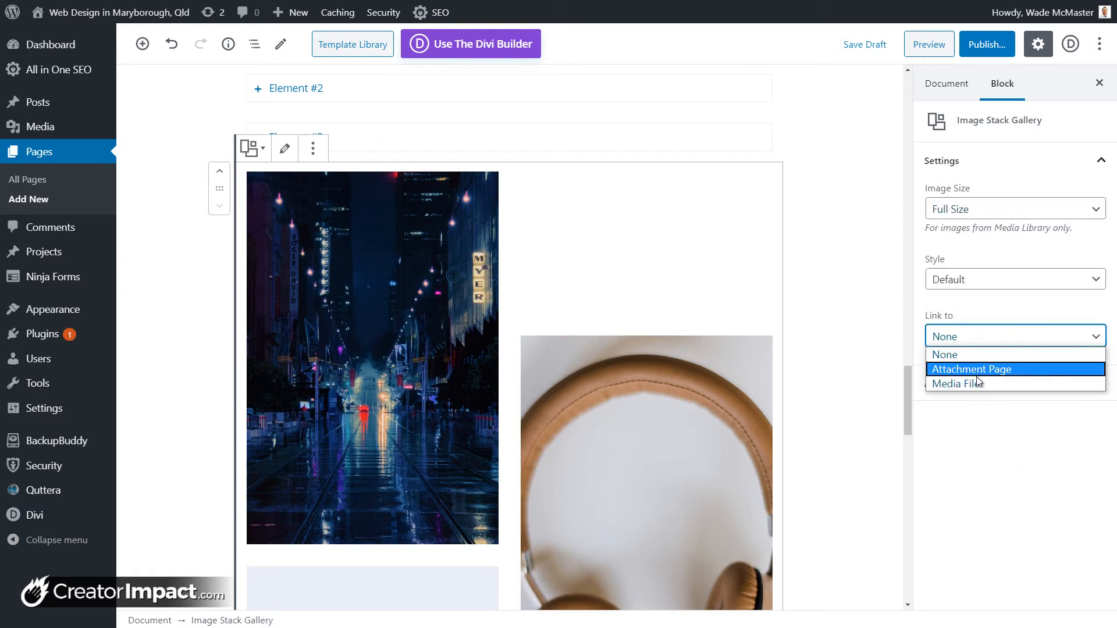
pyautogui.click(1011, 459)
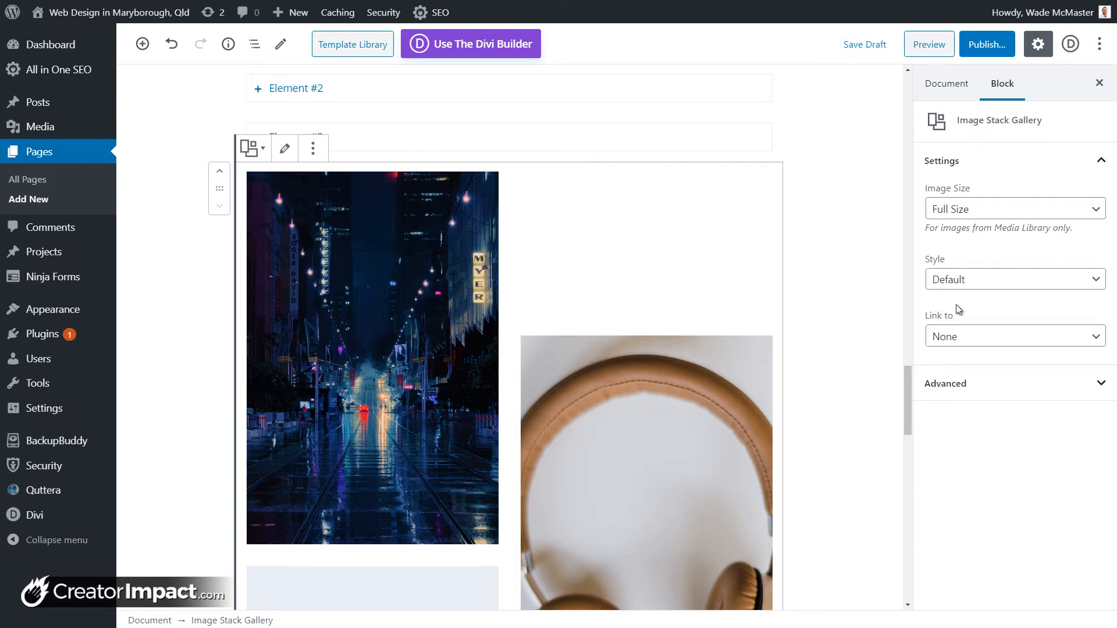
pyautogui.click(991, 383)
# Step: Try the Alpha, Beta and Gamma styles on the gallery
pyautogui.click(988, 280)
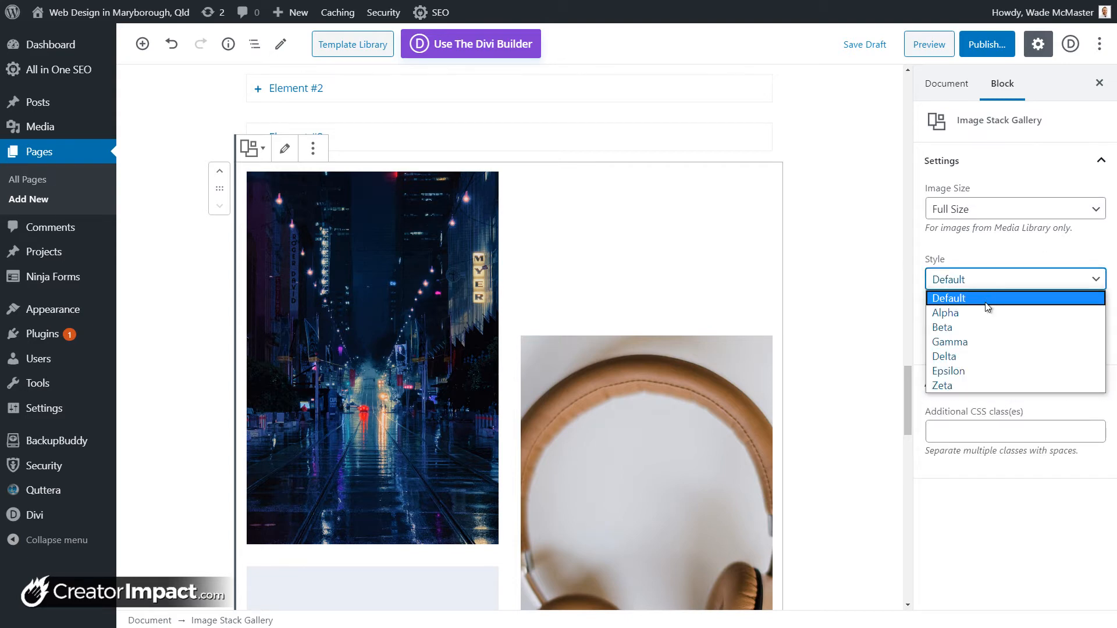
pyautogui.click(987, 314)
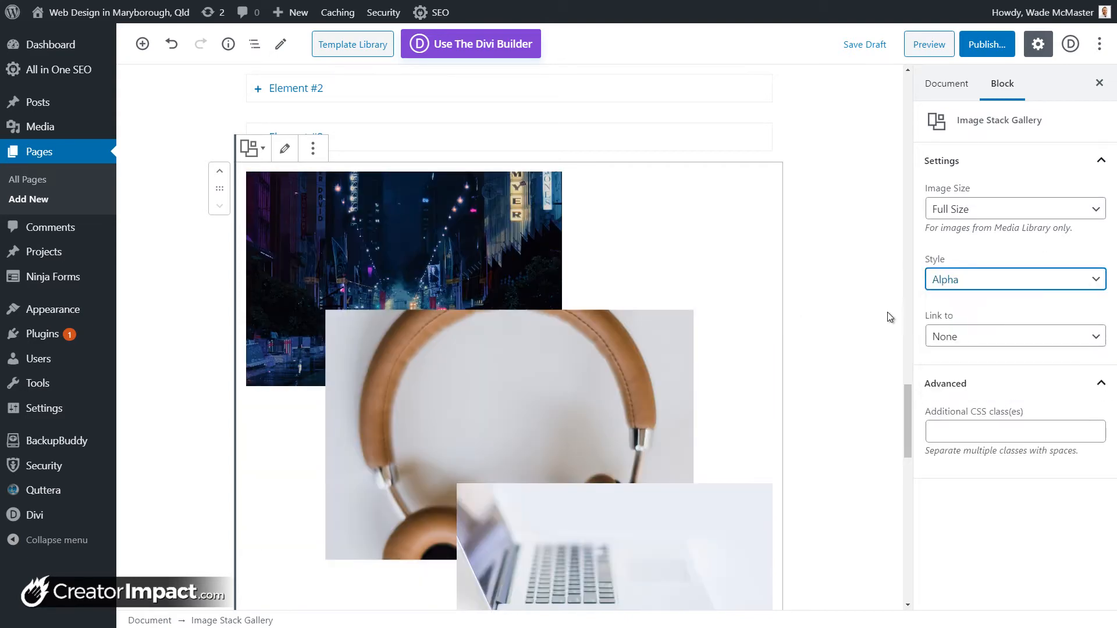
pyautogui.scroll(-5, 422, 336)
pyautogui.scroll(3, 553, 365)
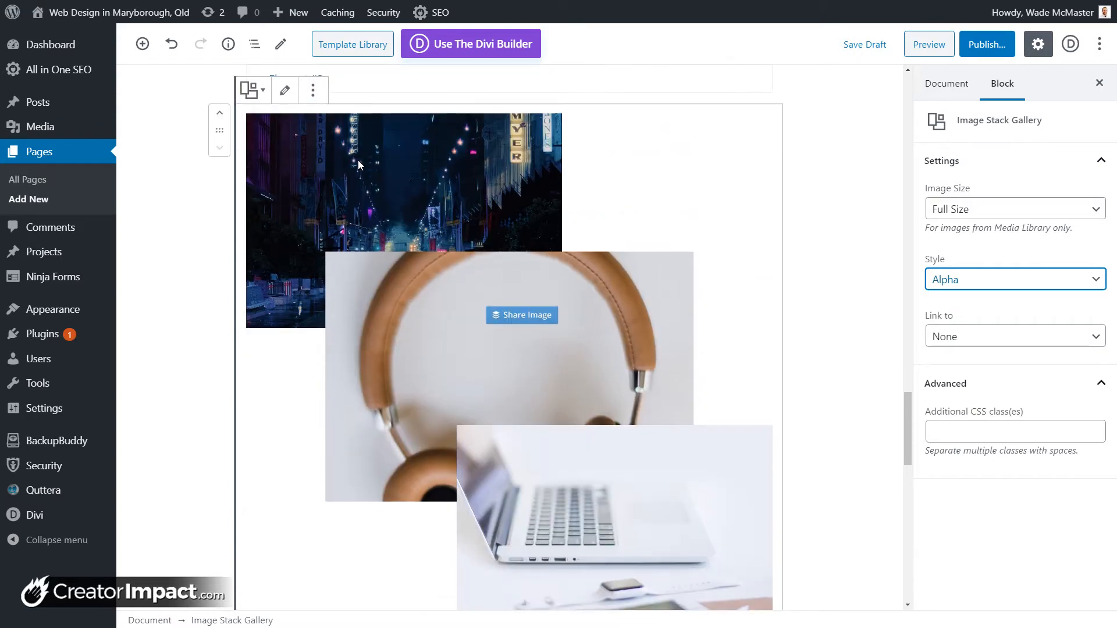
pyautogui.click(949, 273)
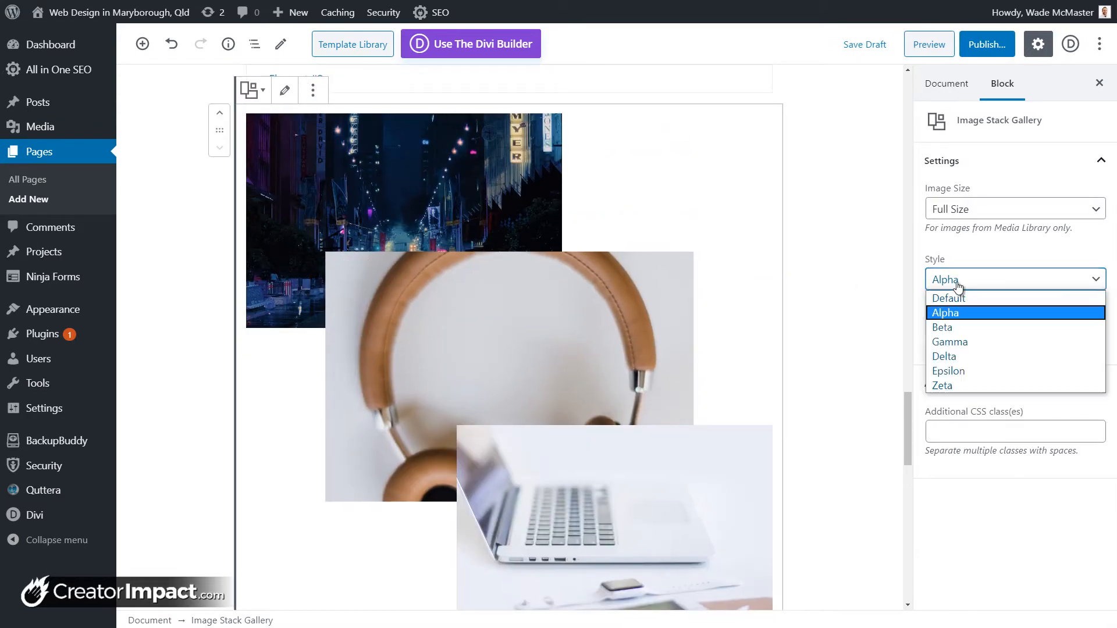
pyautogui.click(959, 326)
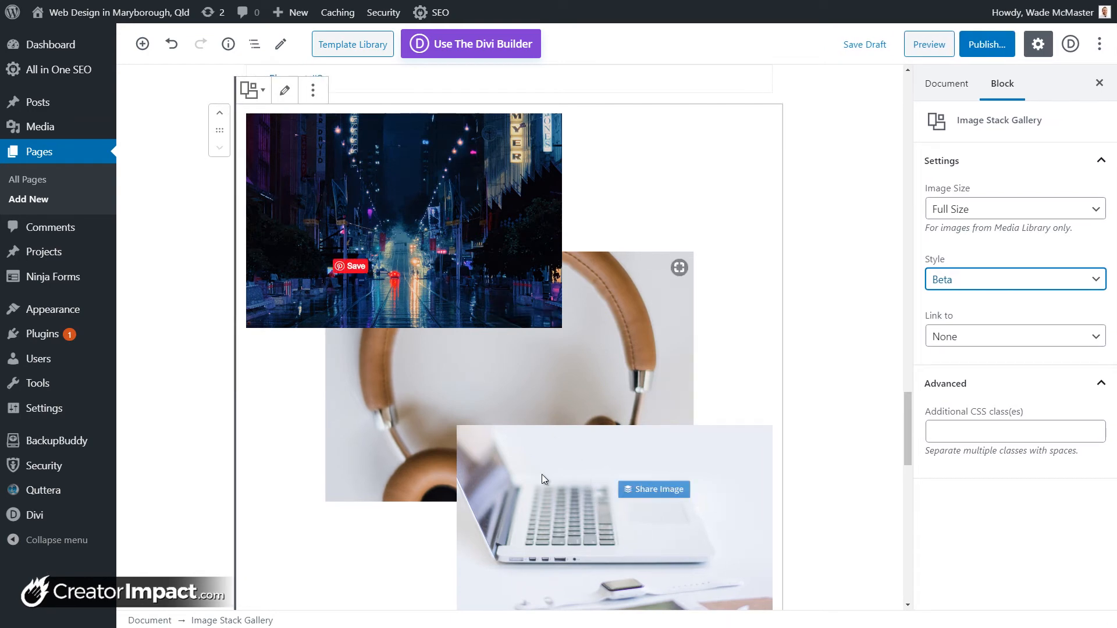
pyautogui.click(992, 279)
pyautogui.click(973, 341)
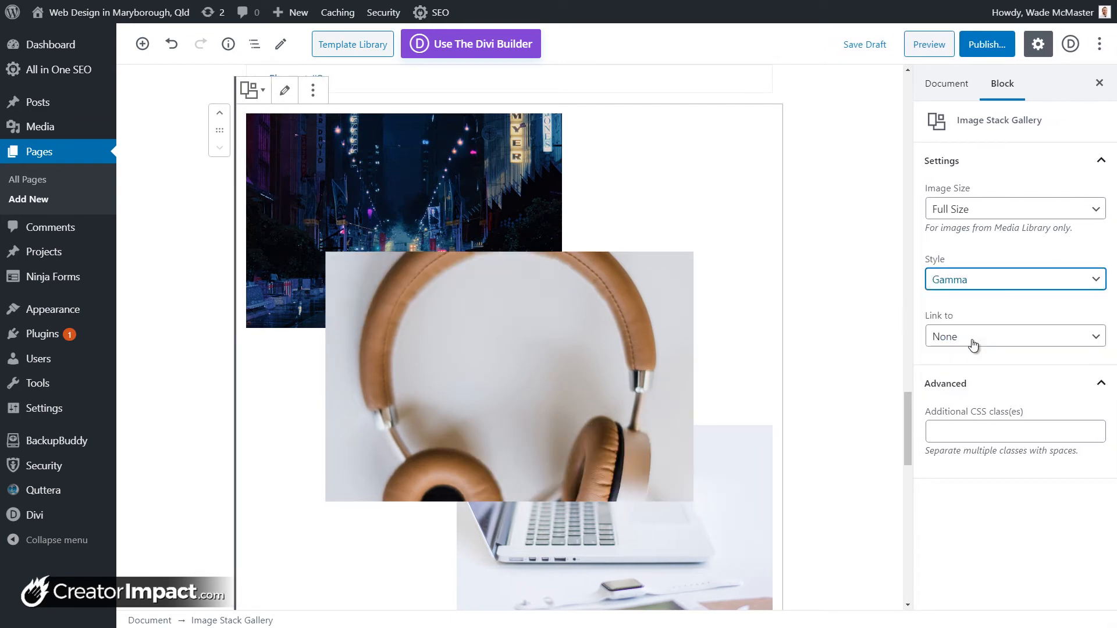
# Step: Try the Delta and Epsilon styles, then settle on the Zeta style
pyautogui.click(956, 288)
pyautogui.click(959, 357)
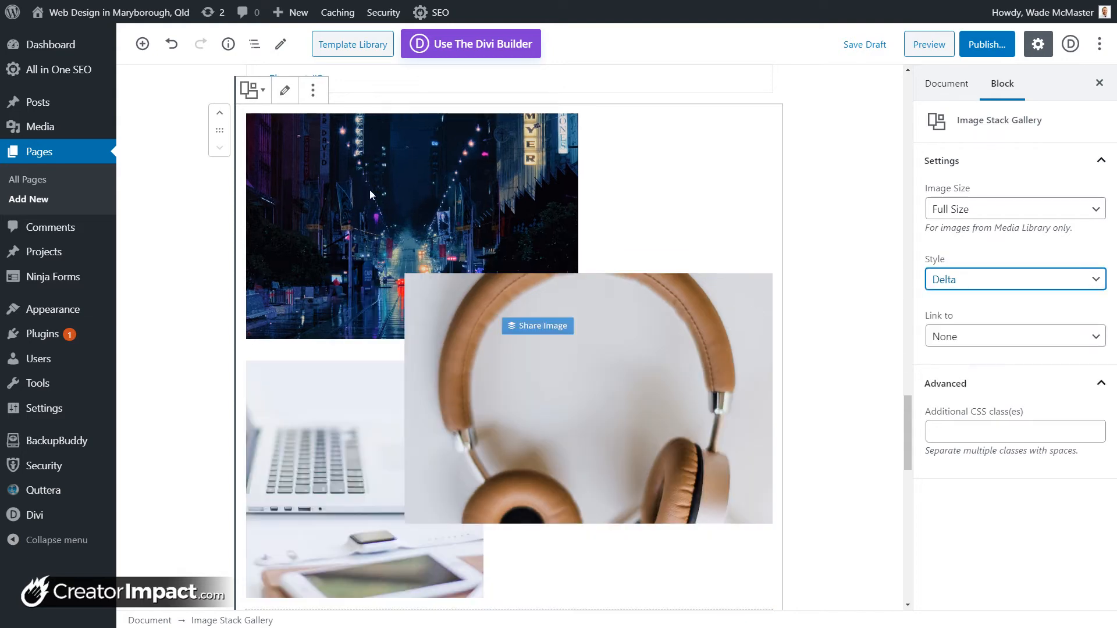
pyautogui.click(965, 281)
pyautogui.click(959, 368)
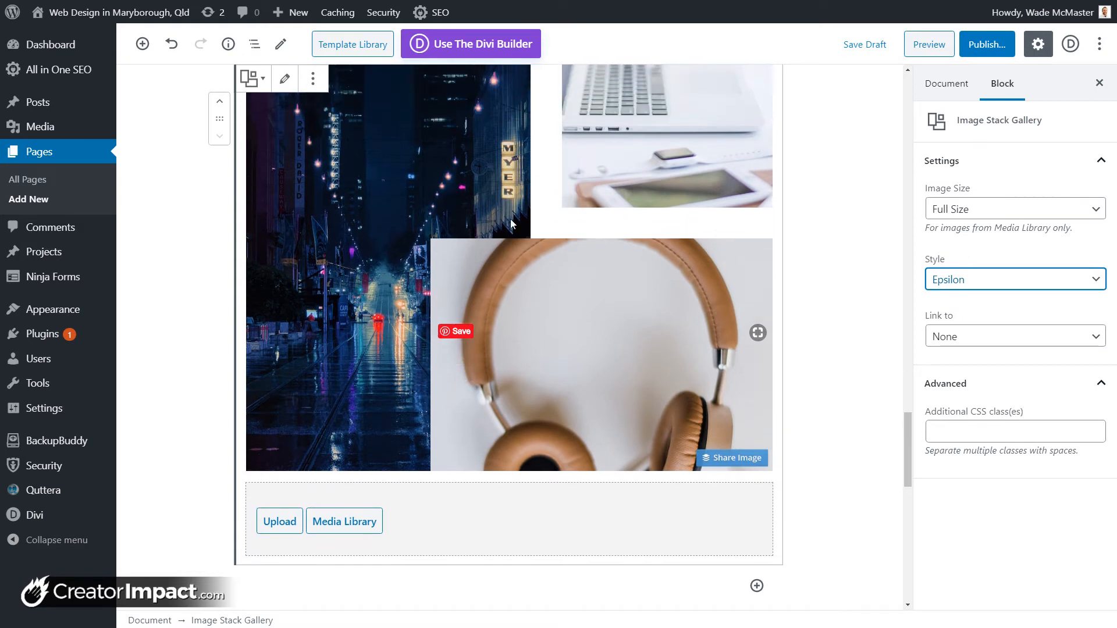
pyautogui.click(948, 280)
pyautogui.click(954, 389)
pyautogui.scroll(2, 856, 380)
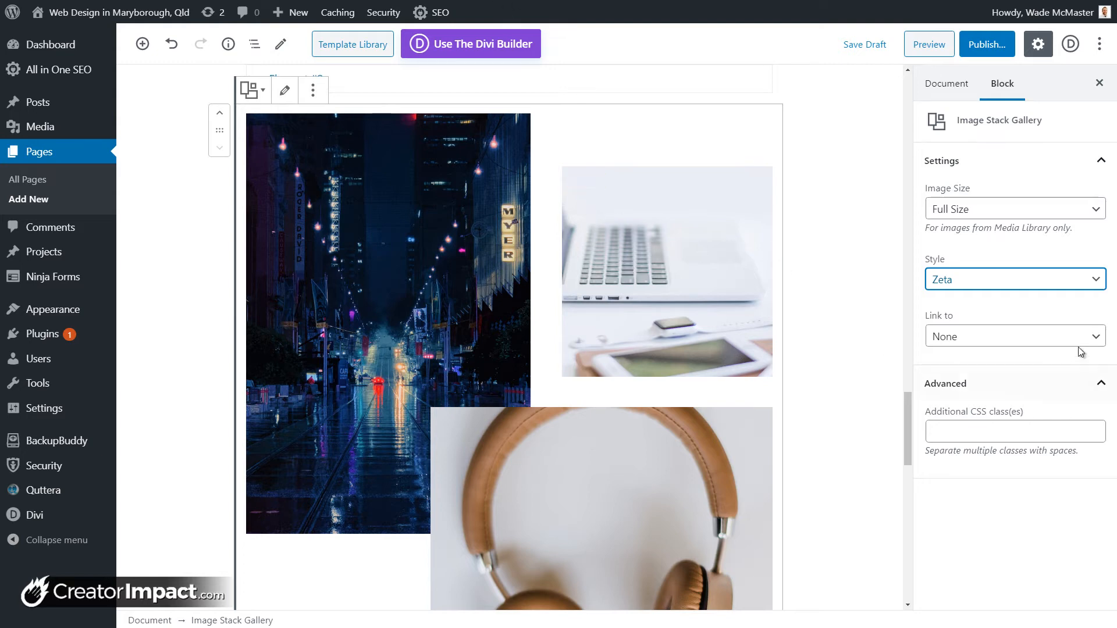
pyautogui.click(596, 250)
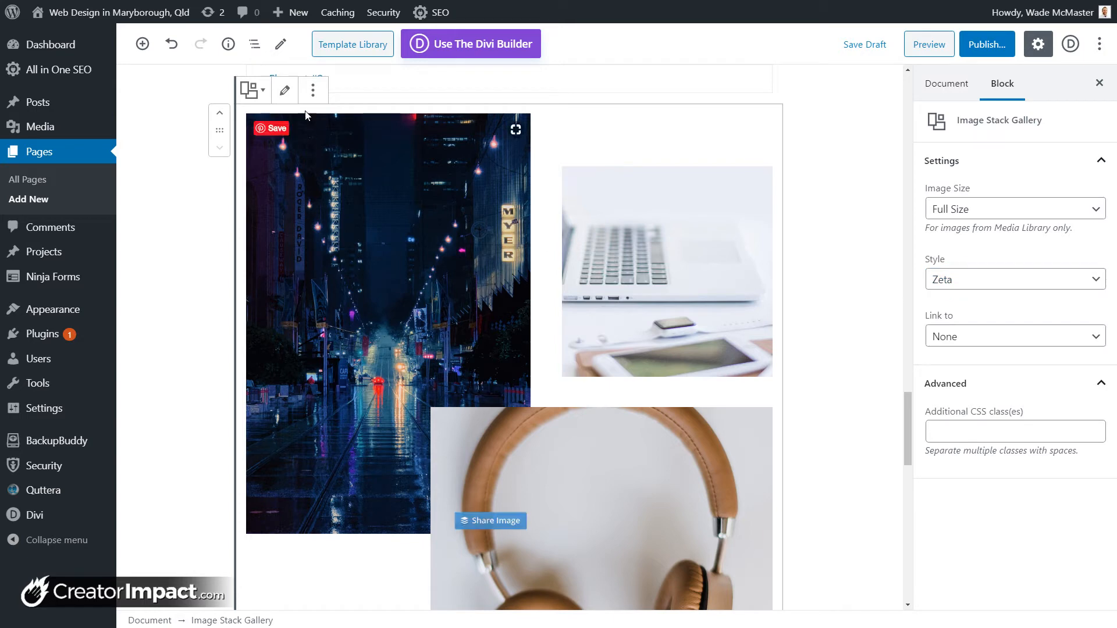
pyautogui.click(285, 91)
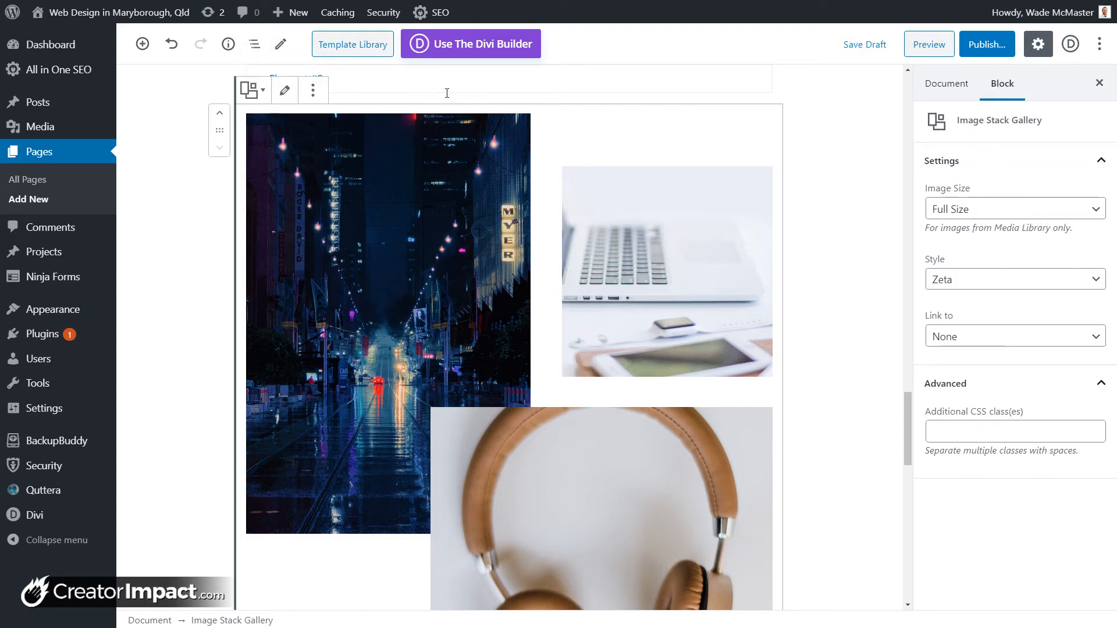
# Step: Inspect the laptop image in the gallery editor, close it unchanged, and save the draft
pyautogui.click(293, 95)
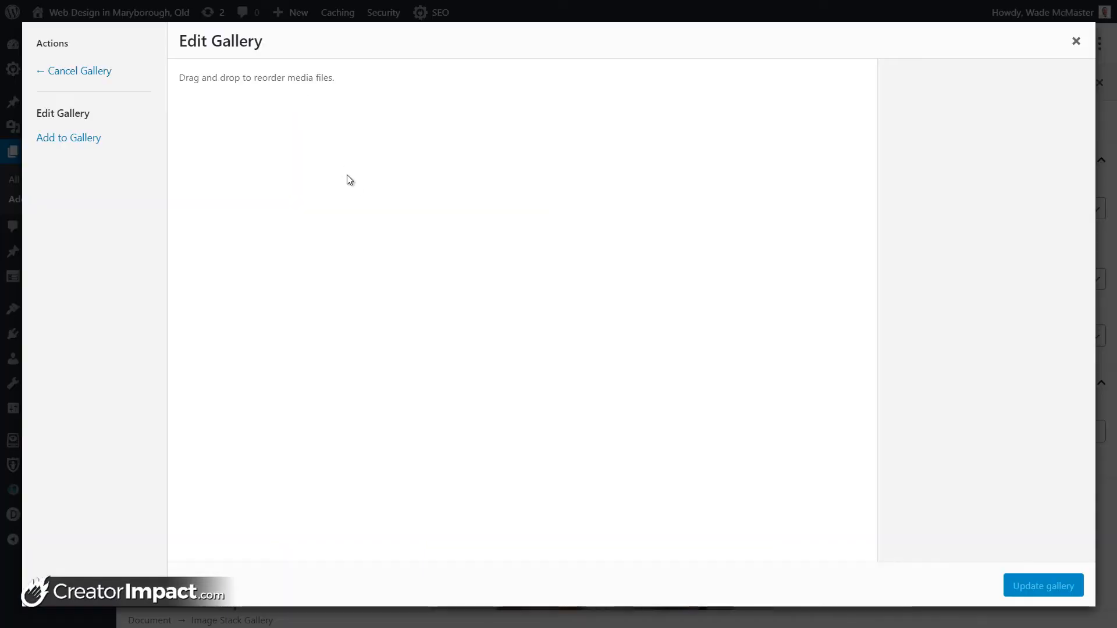
pyautogui.click(458, 180)
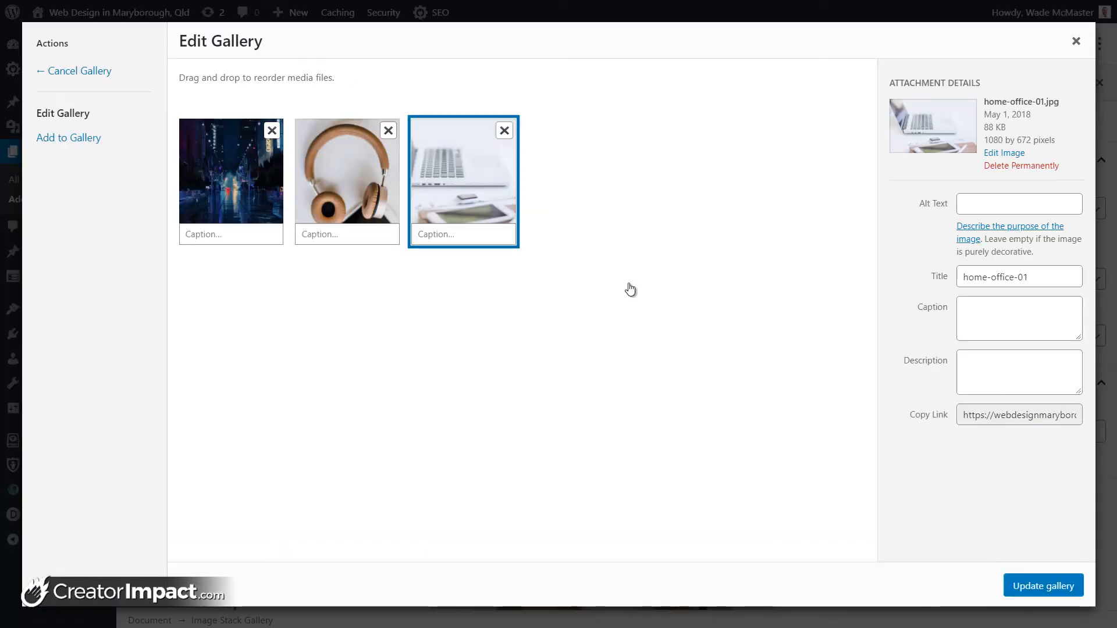
pyautogui.click(938, 419)
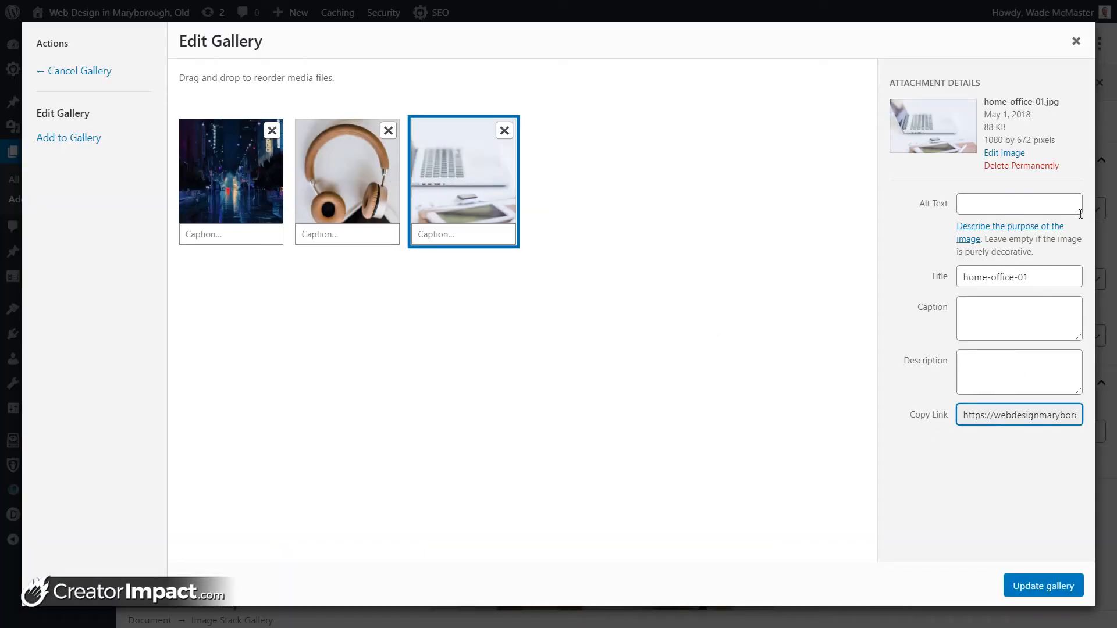
pyautogui.click(1076, 42)
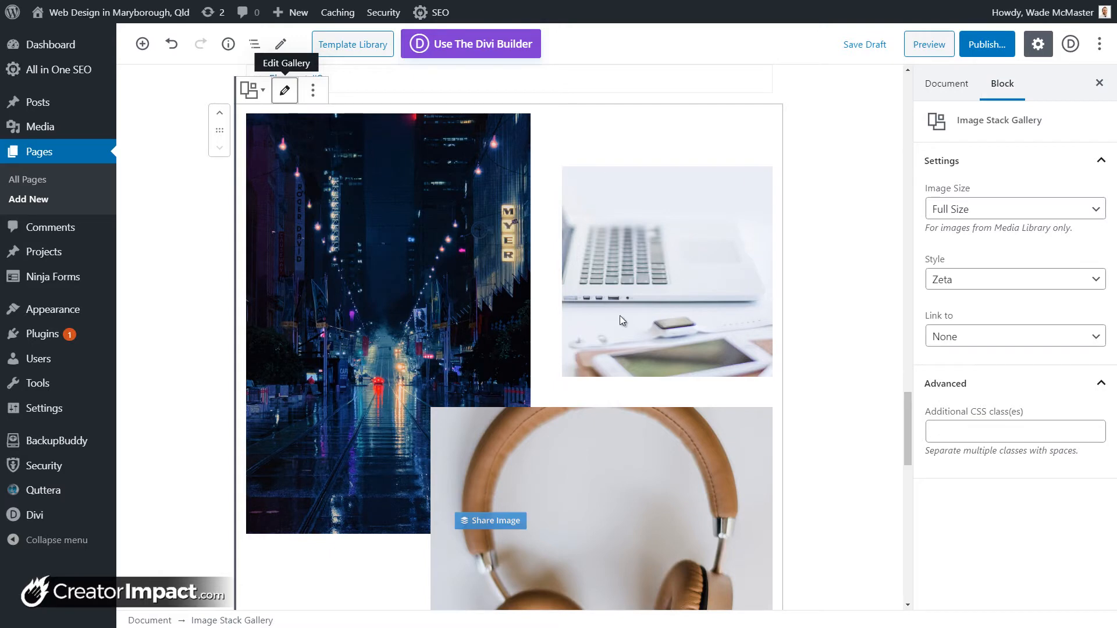
pyautogui.click(856, 50)
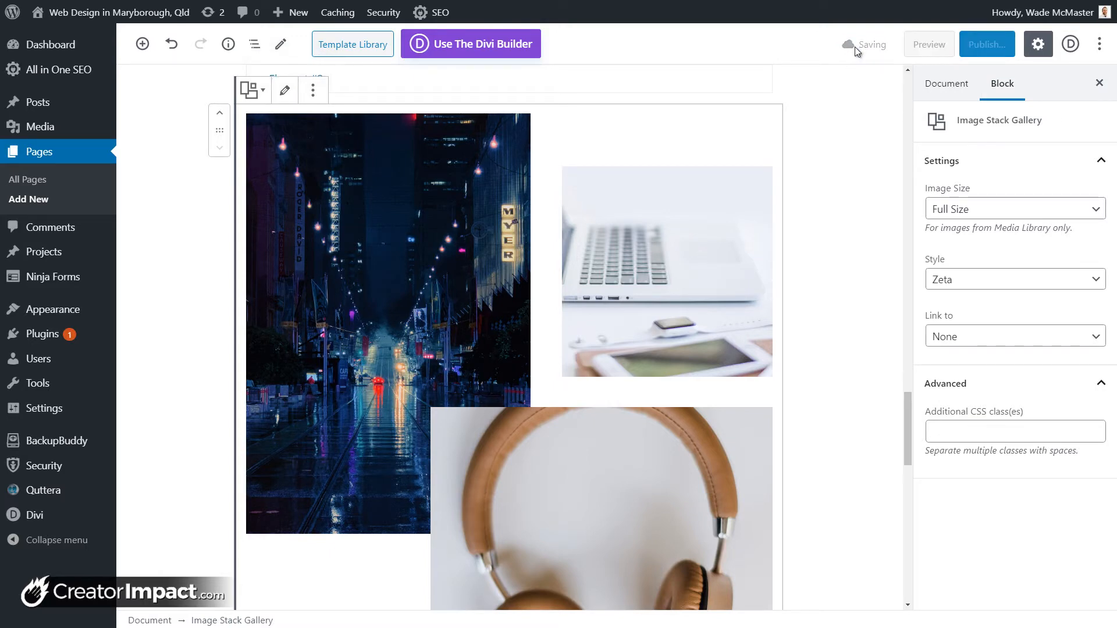
pyautogui.click(918, 50)
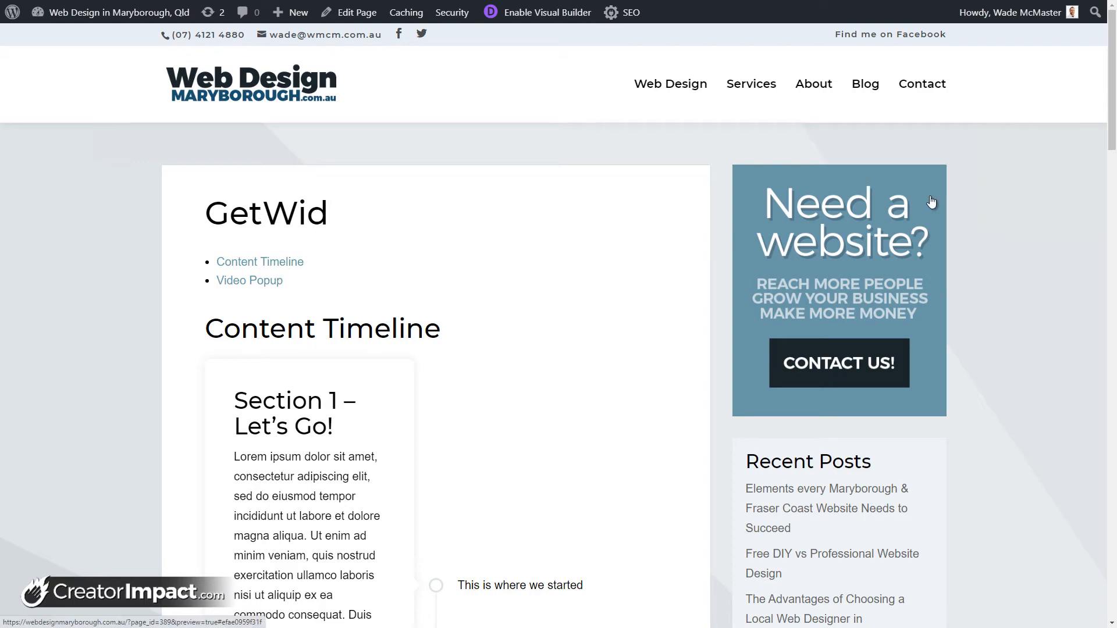
pyautogui.moveTo(1112, 110); pyautogui.dragTo(1105, 369)
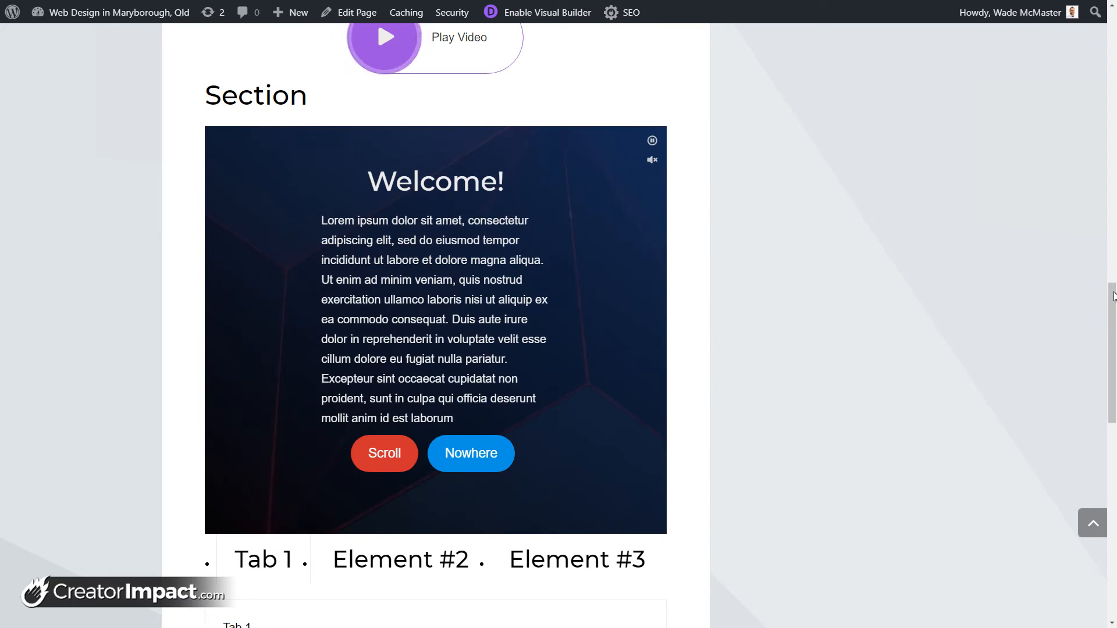
pyautogui.moveTo(1113, 297)
pyautogui.mouseDown()
pyautogui.moveTo(1111, 282)
pyautogui.moveTo(1109, 307)
pyautogui.mouseUp()
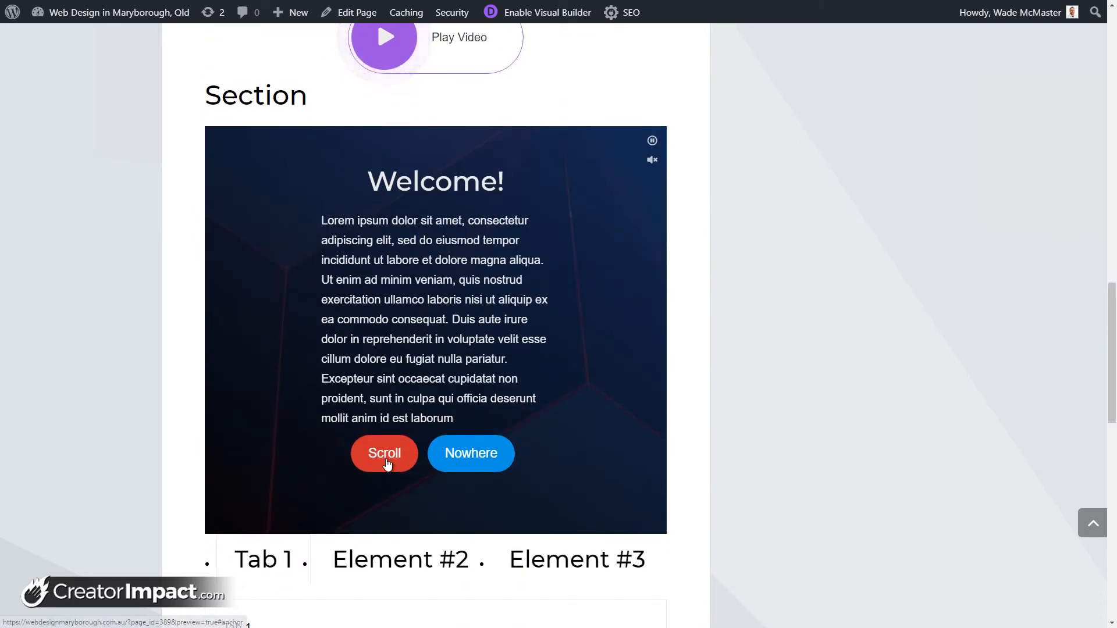
pyautogui.click(387, 464)
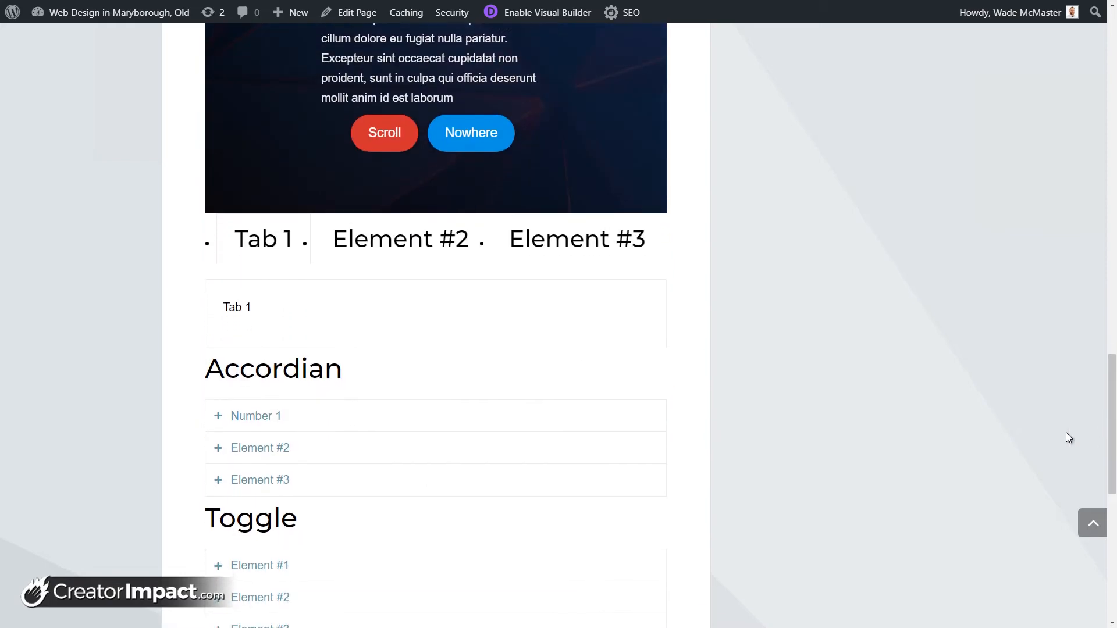
pyautogui.click(394, 243)
pyautogui.scroll(-5, 394, 245)
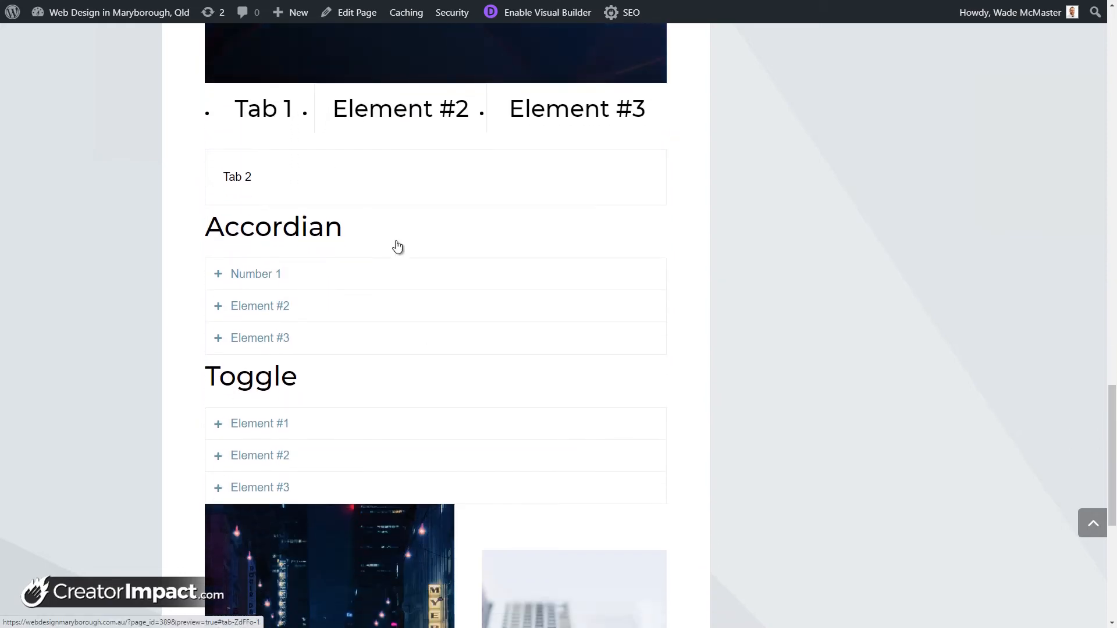
pyautogui.scroll(3, 468, 143)
pyautogui.click(526, 165)
pyautogui.scroll(-3, 526, 167)
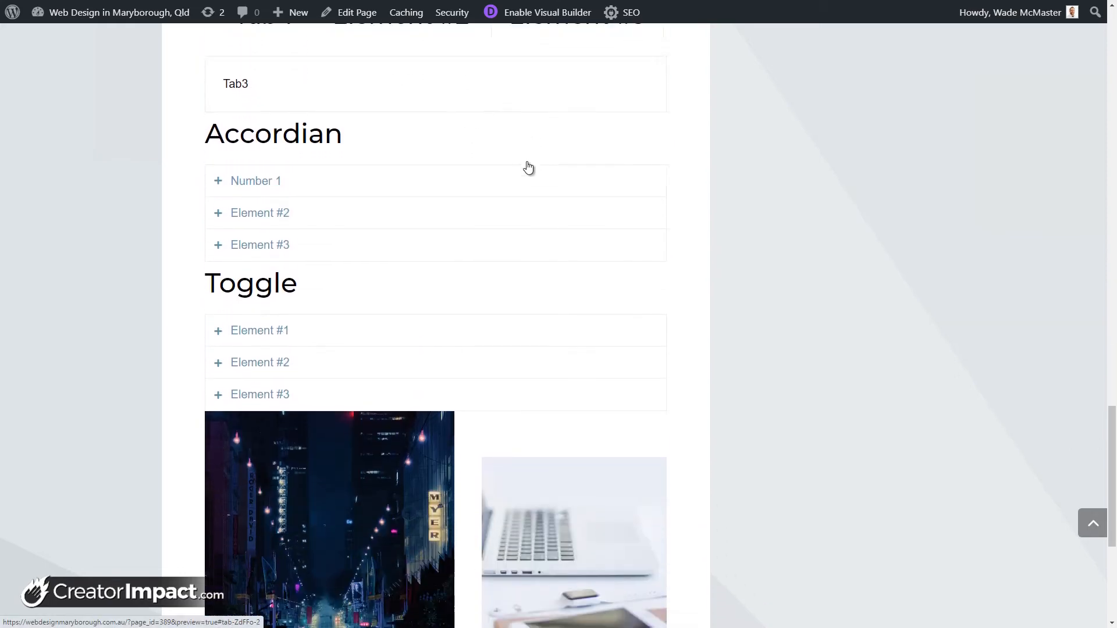
pyautogui.scroll(3, 506, 198)
pyautogui.click(387, 166)
pyautogui.scroll(-2, 387, 165)
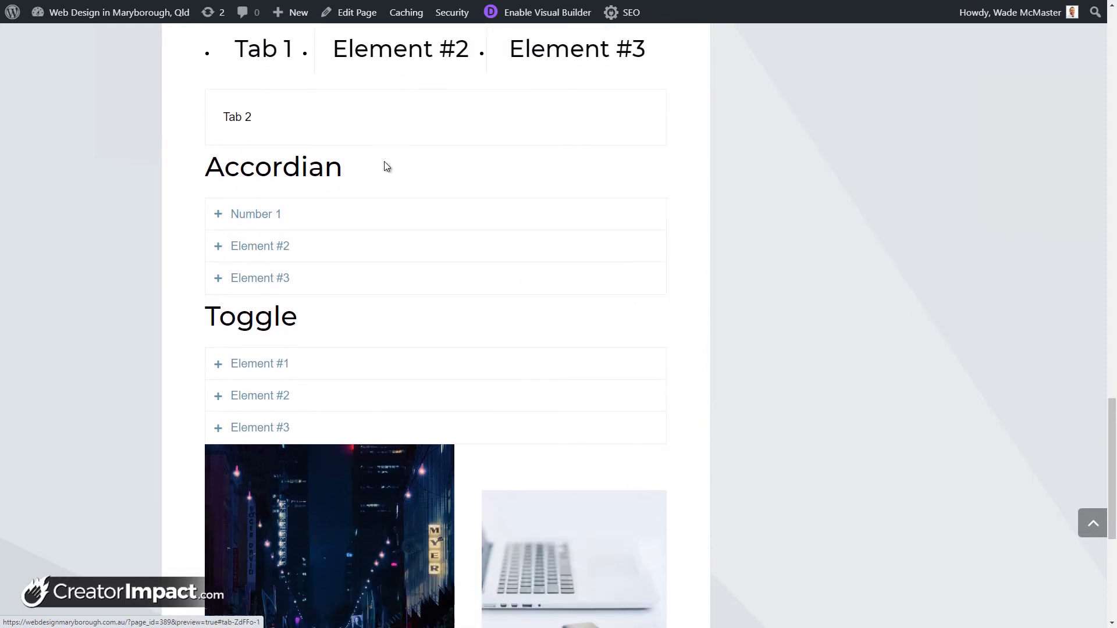
pyautogui.scroll(2, 291, 157)
pyautogui.click(270, 160)
pyautogui.scroll(-2, 270, 162)
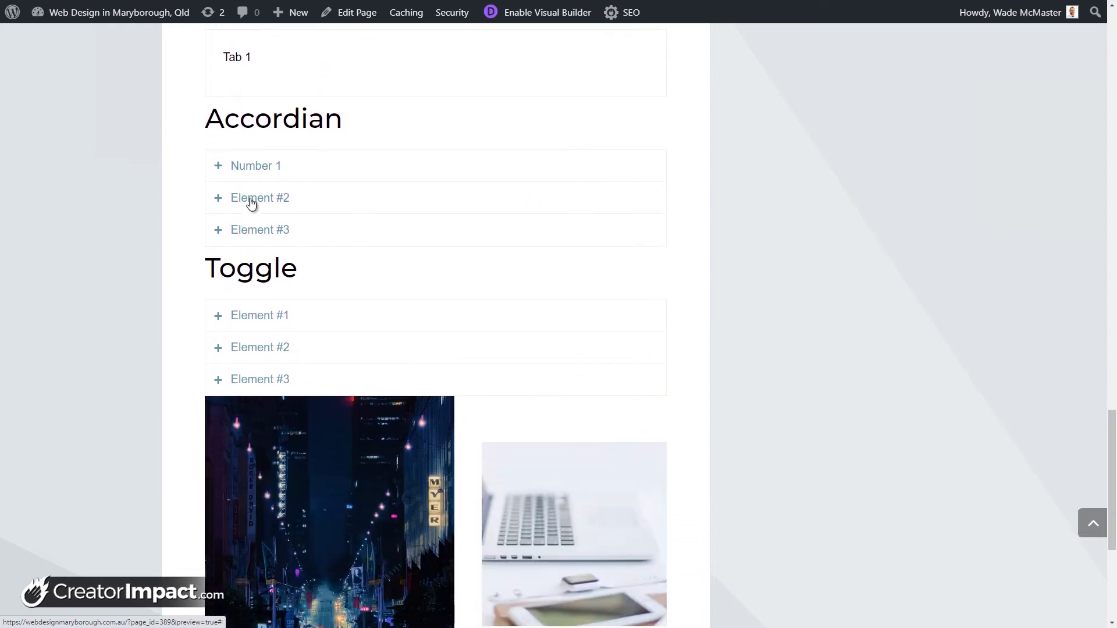
pyautogui.click(250, 161)
pyautogui.click(259, 249)
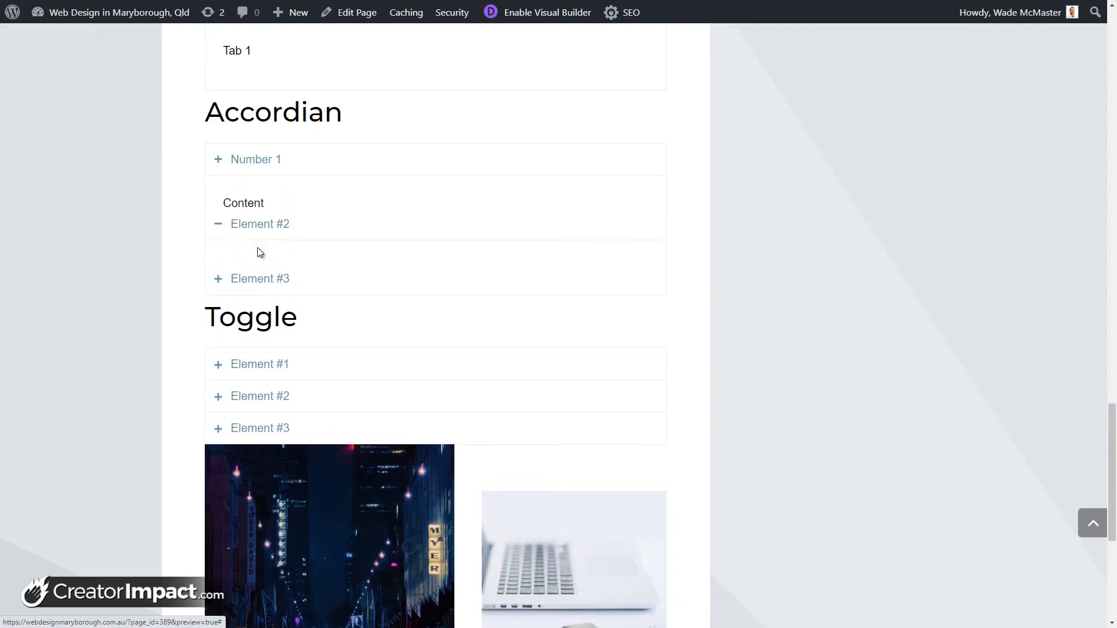
pyautogui.click(261, 280)
pyautogui.click(250, 193)
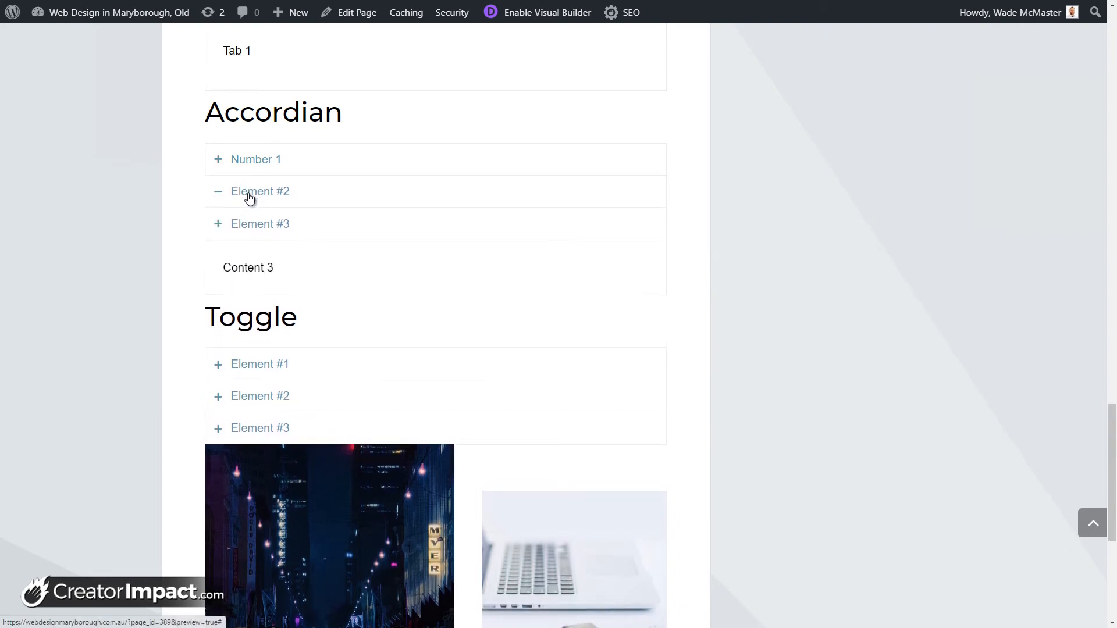
pyautogui.click(251, 160)
pyautogui.scroll(-3, 274, 241)
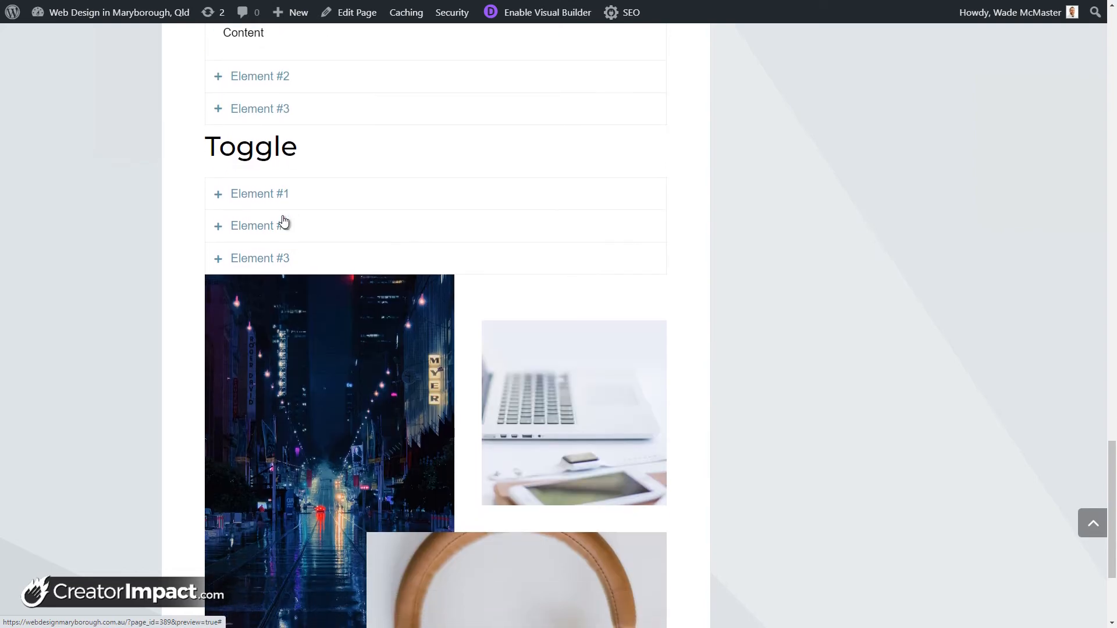
pyautogui.click(278, 196)
pyautogui.click(279, 283)
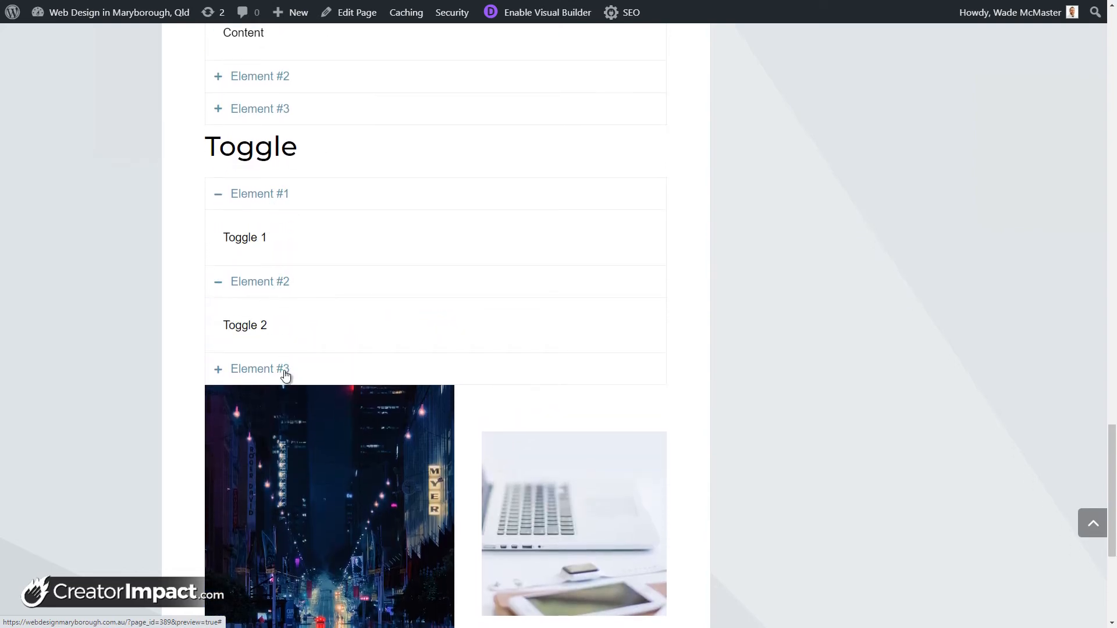
pyautogui.click(284, 371)
pyautogui.scroll(-3, 358, 272)
pyautogui.scroll(-2, 586, 365)
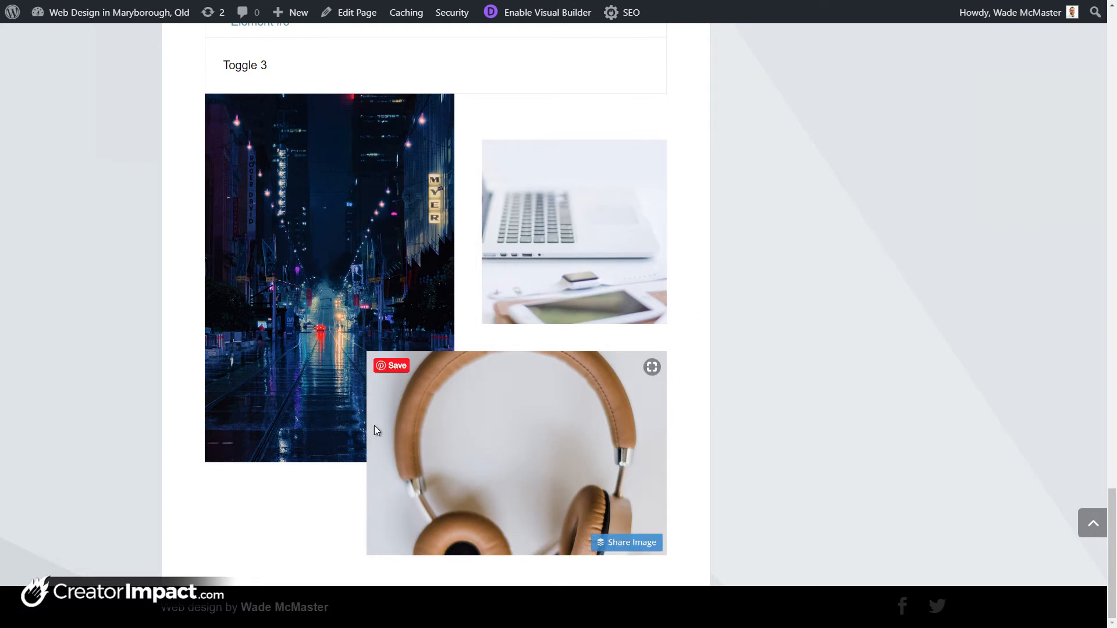
pyautogui.scroll(5, 376, 429)
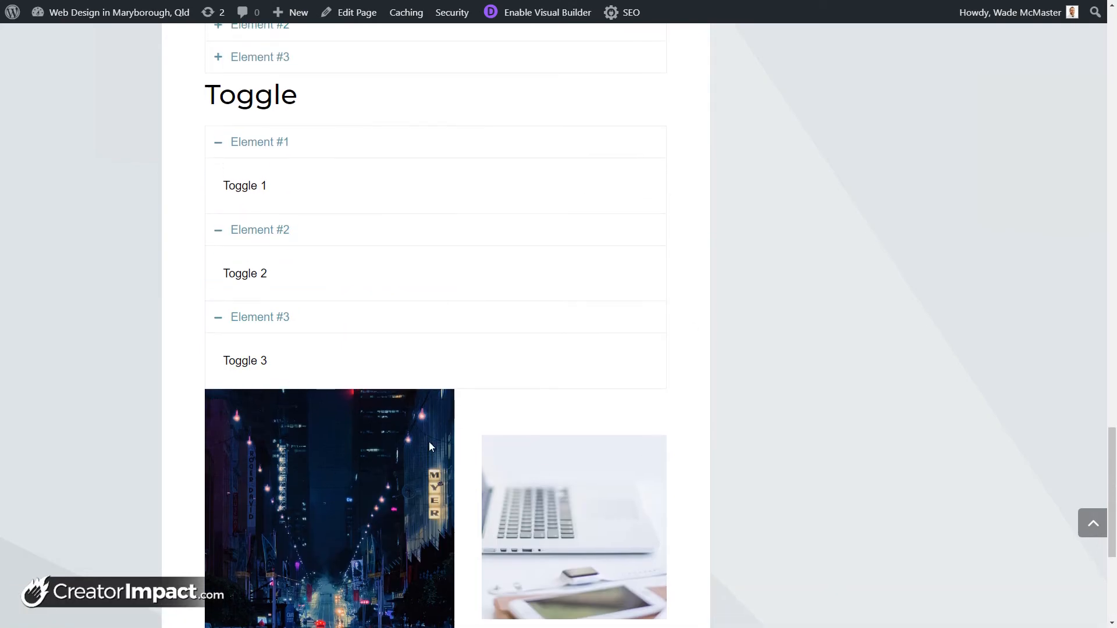
pyautogui.scroll(-5, 429, 441)
pyautogui.scroll(8, 469, 371)
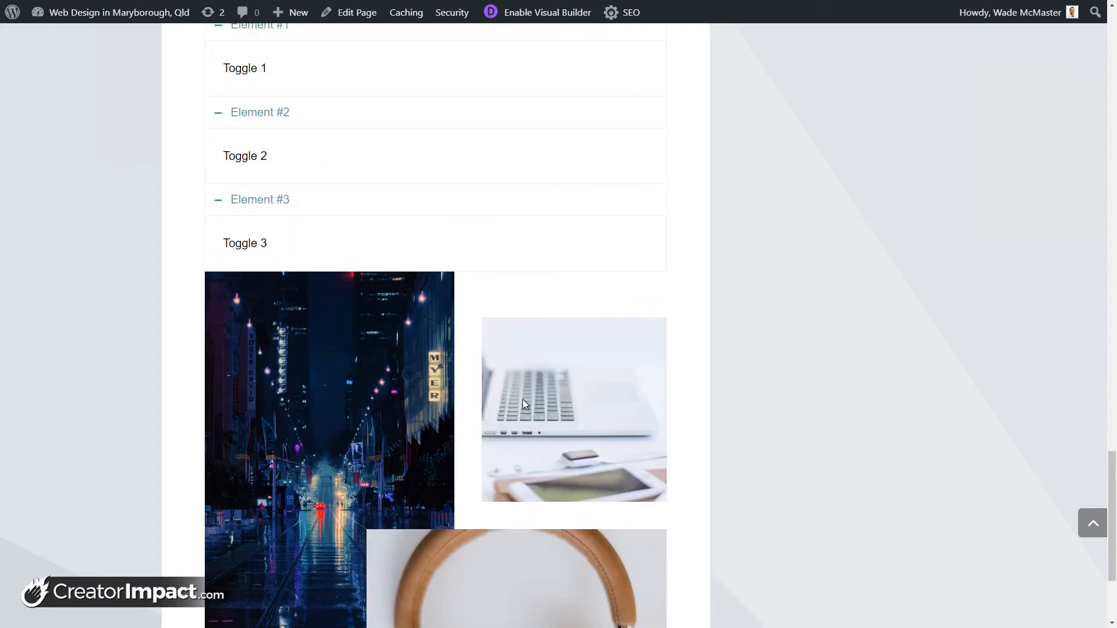
pyautogui.scroll(20, 482, 494)
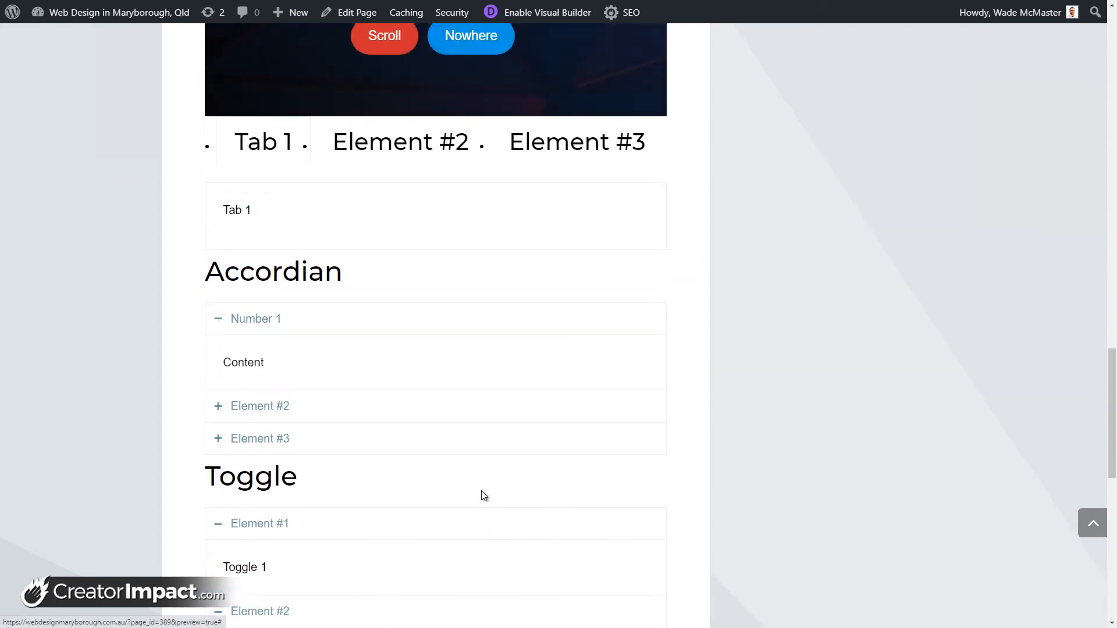
pyautogui.scroll(8, 482, 495)
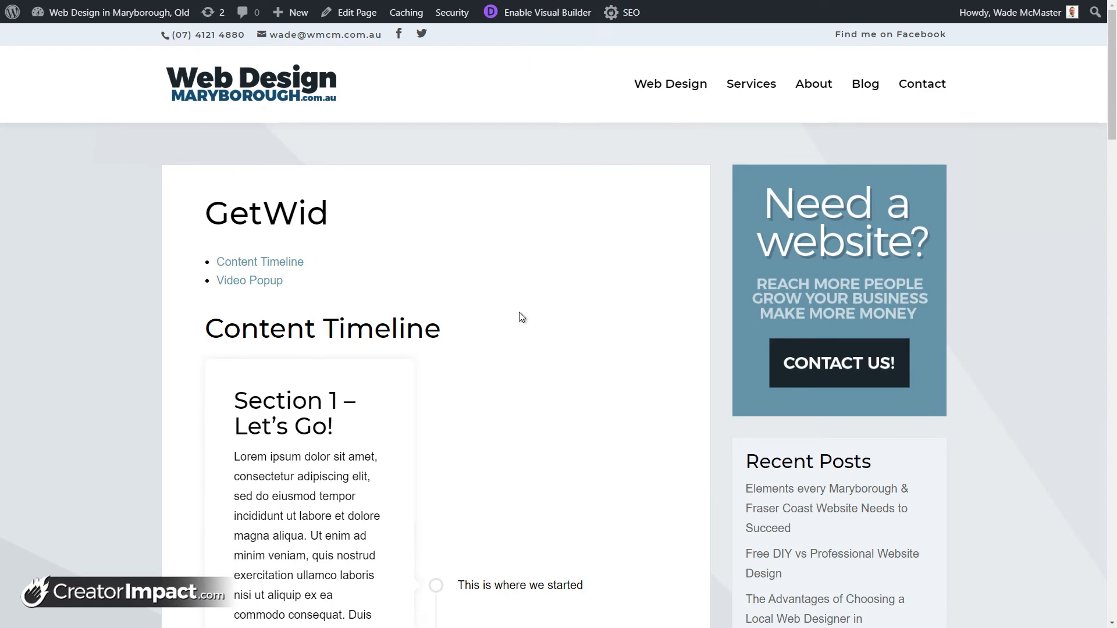
pyautogui.scroll(-3, 438, 302)
pyautogui.scroll(3, 437, 302)
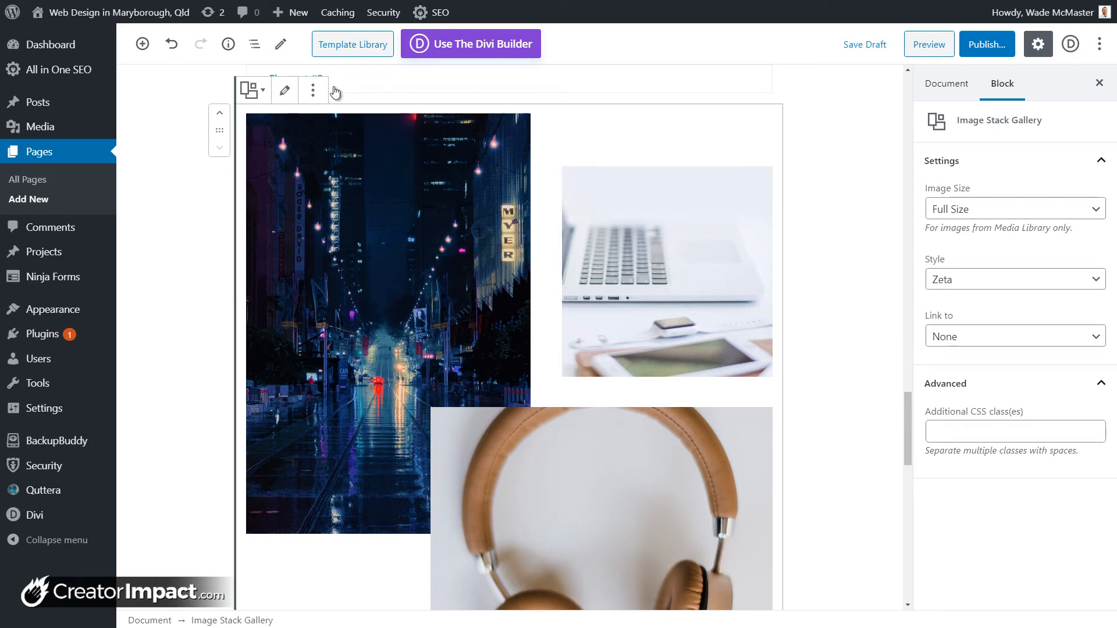
# Step: Delete the Image Stack Gallery block
pyautogui.click(313, 91)
pyautogui.click(363, 295)
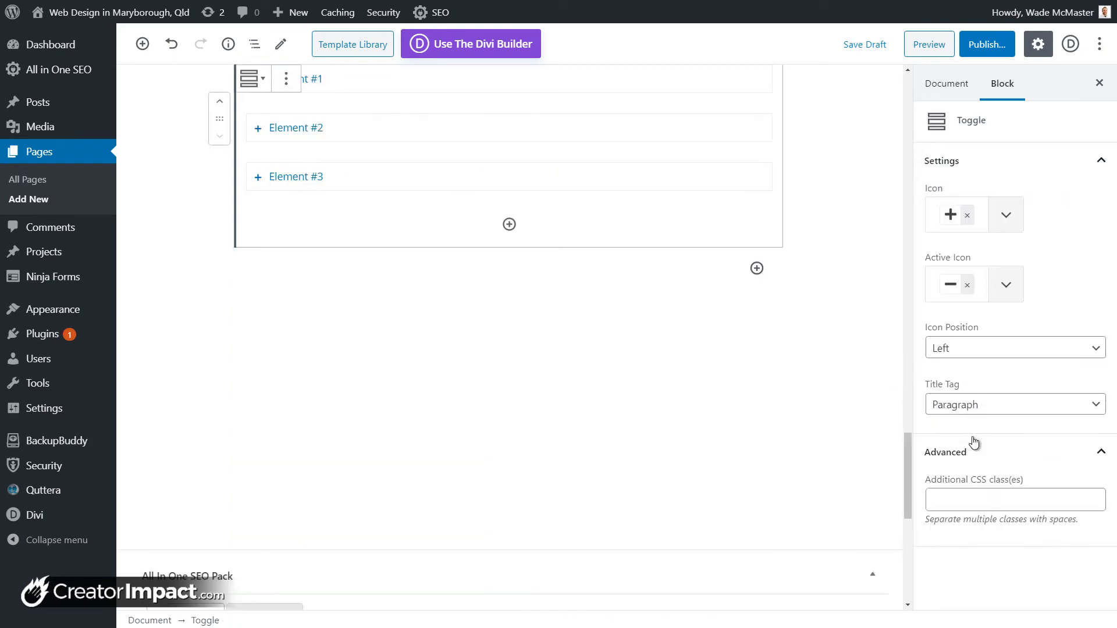
pyautogui.moveTo(907, 447); pyautogui.dragTo(826, 131)
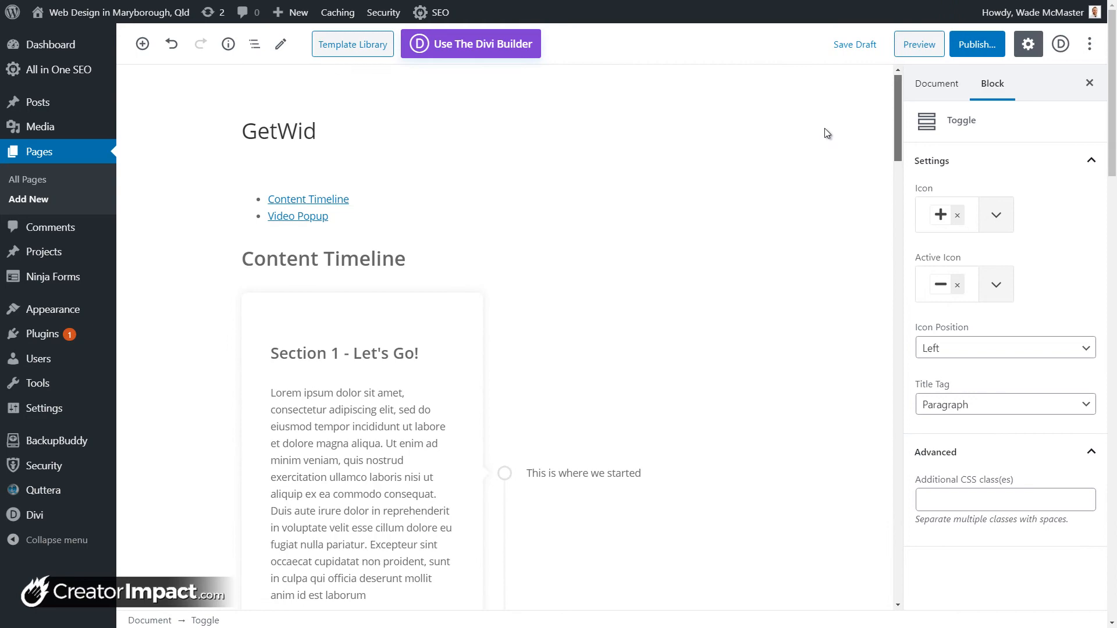
# Step: Refresh the Table of Contents so it adds the Section, Accordian and Toggle headings
pyautogui.click(340, 202)
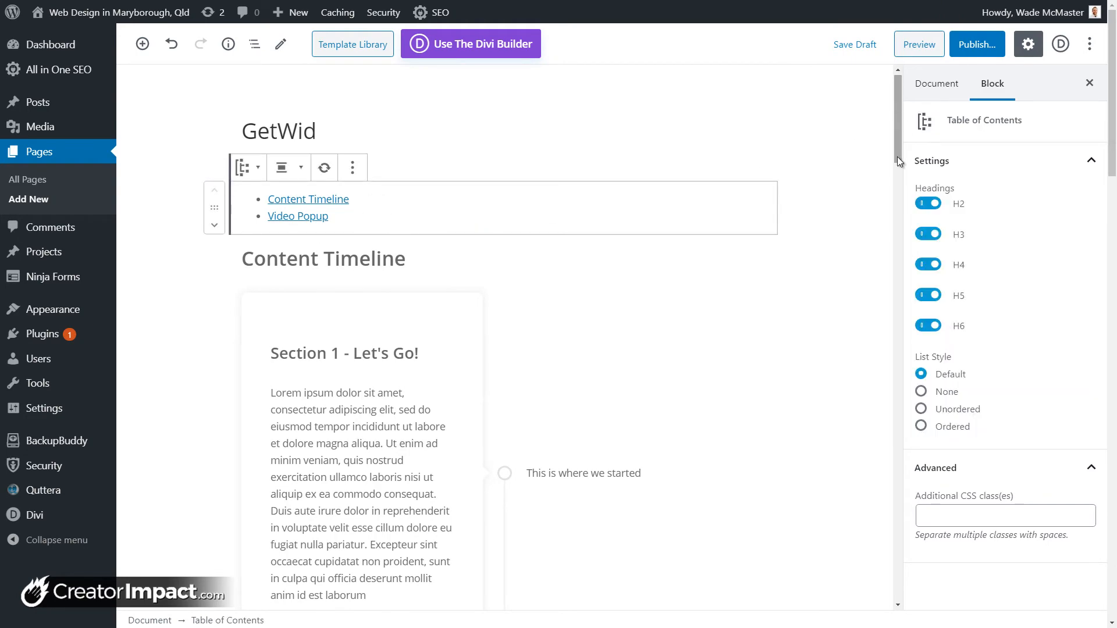
pyautogui.moveTo(897, 156); pyautogui.dragTo(912, 82)
pyautogui.click(333, 306)
pyautogui.click(299, 208)
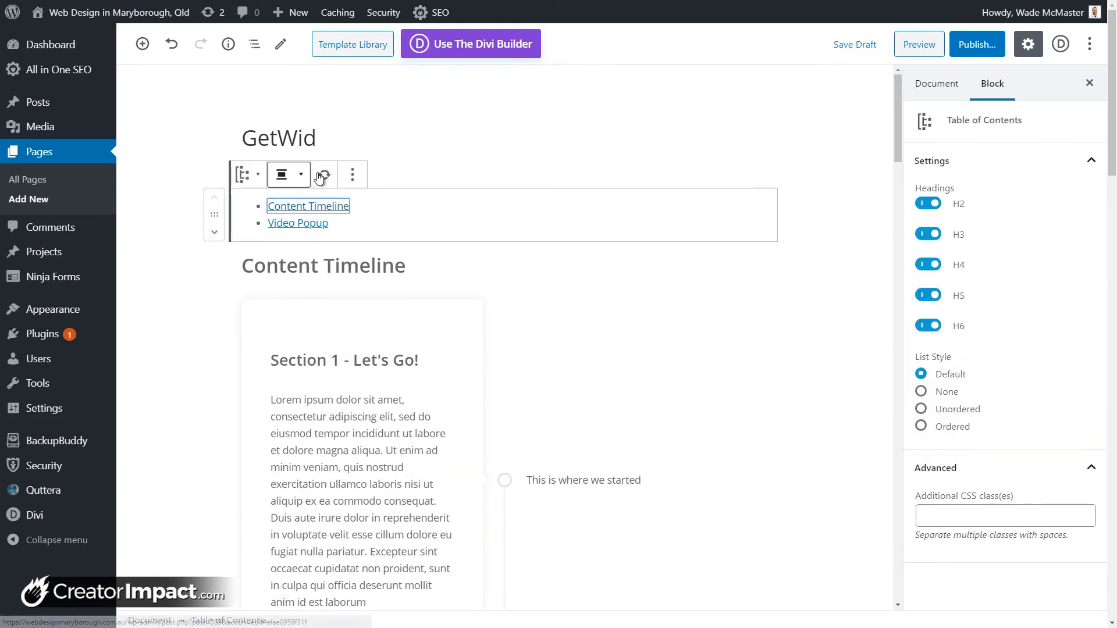
pyautogui.click(323, 177)
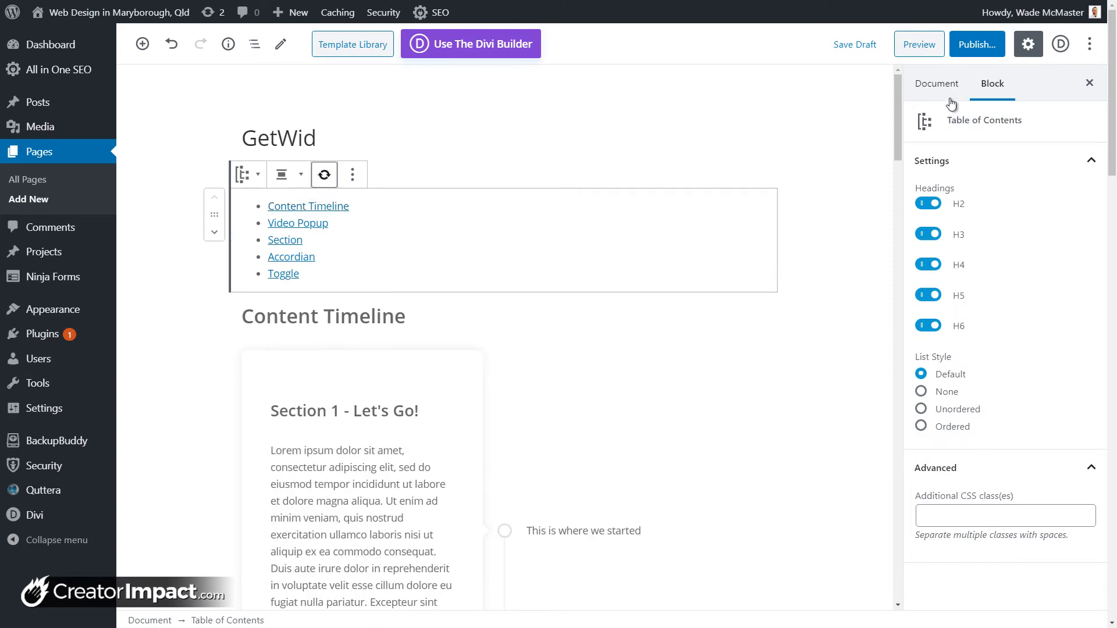
pyautogui.moveTo(900, 114); pyautogui.dragTo(886, 497)
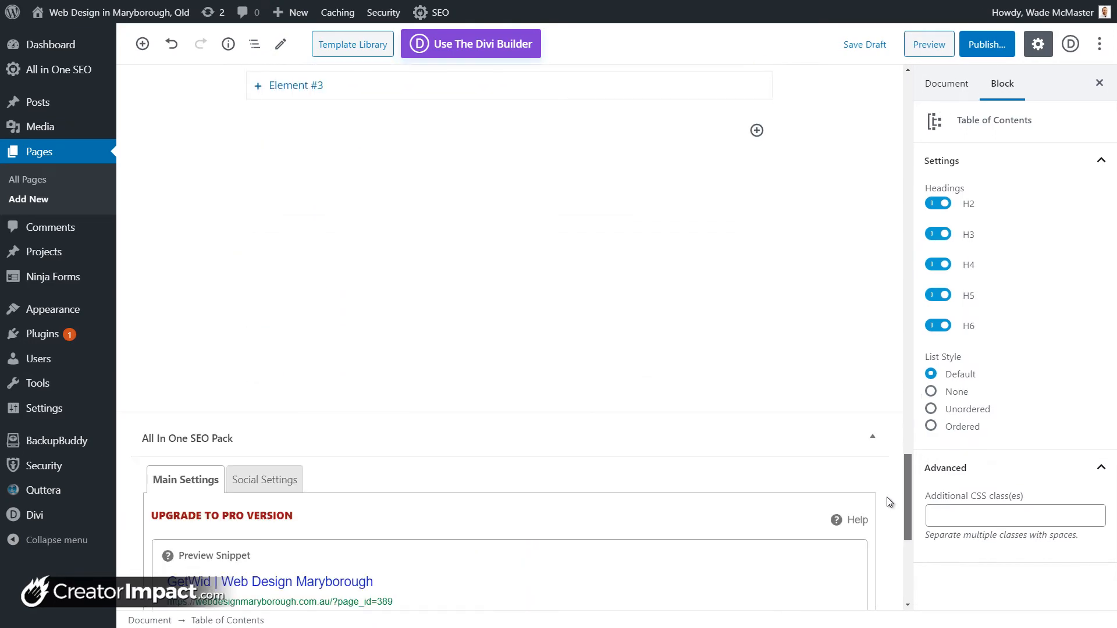
pyautogui.scroll(2, 806, 305)
pyautogui.click(756, 249)
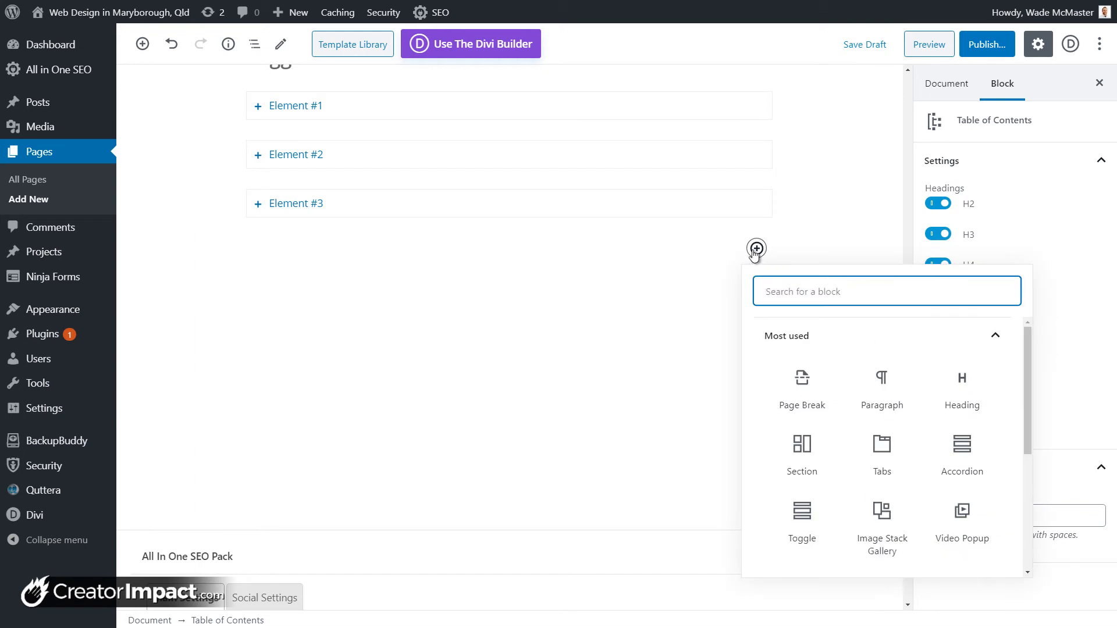
pyautogui.moveTo(1029, 371); pyautogui.dragTo(1025, 495)
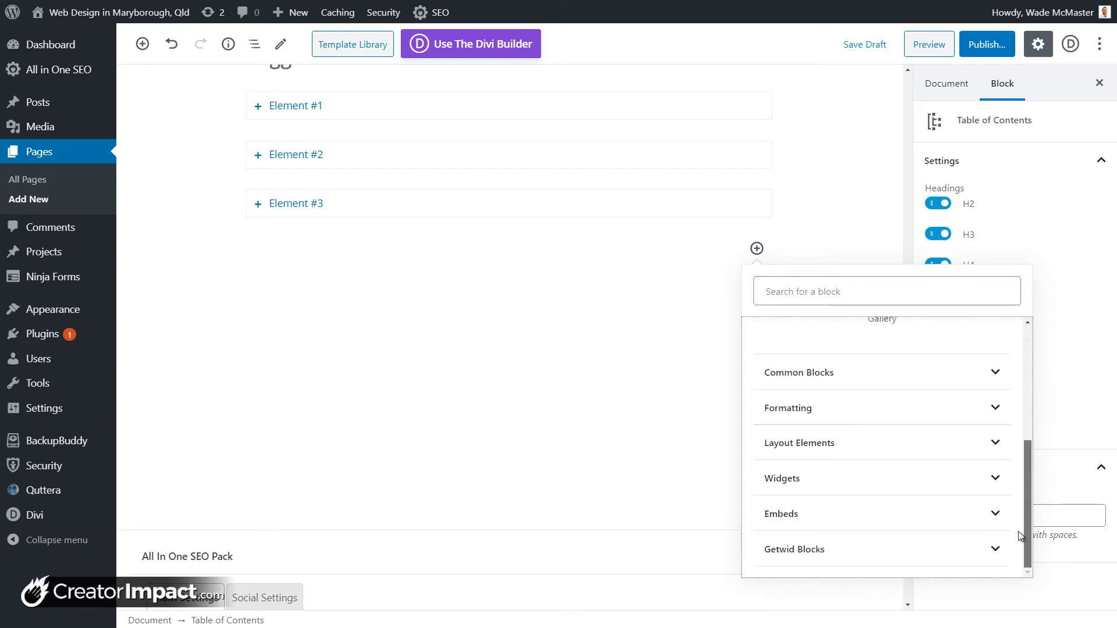
pyautogui.click(984, 531)
pyautogui.scroll(-5, 927, 412)
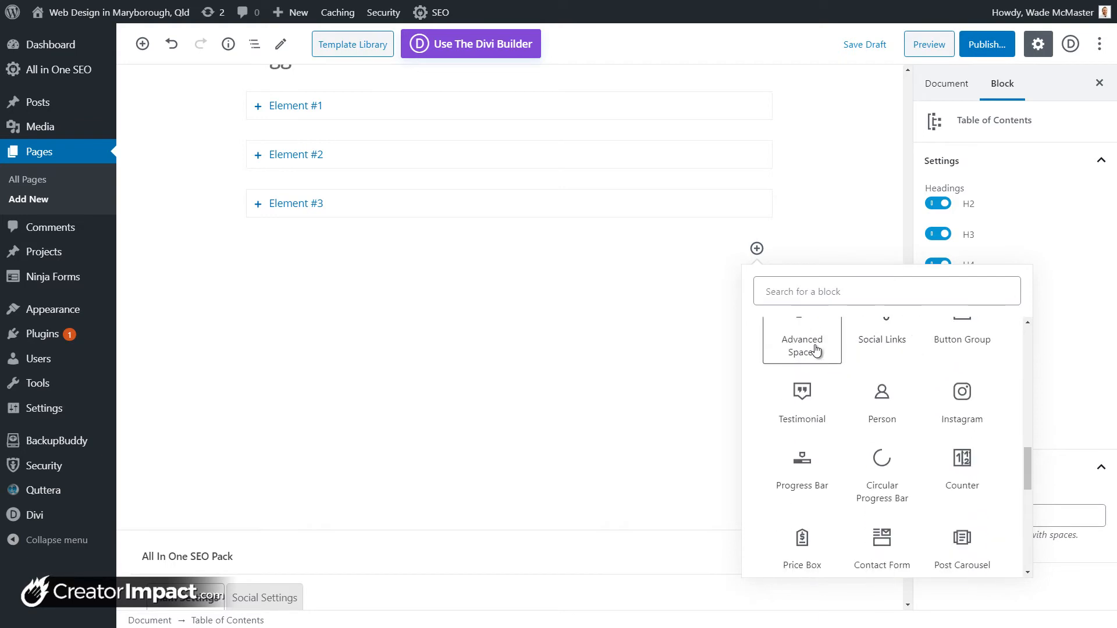
pyautogui.click(813, 349)
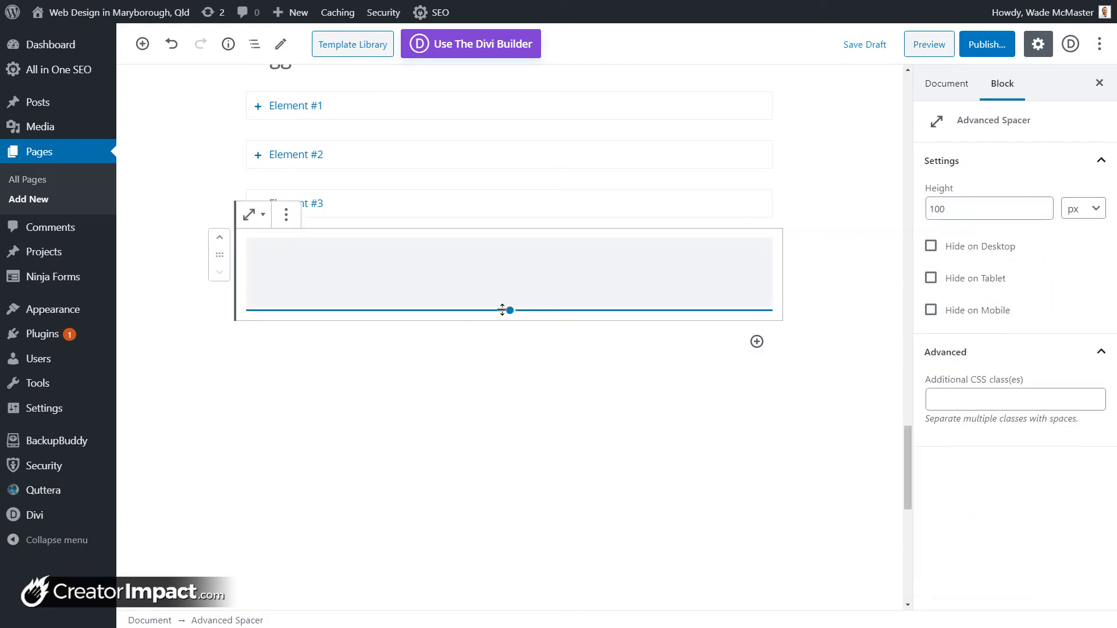
pyautogui.moveTo(508, 310); pyautogui.dragTo(518, 275)
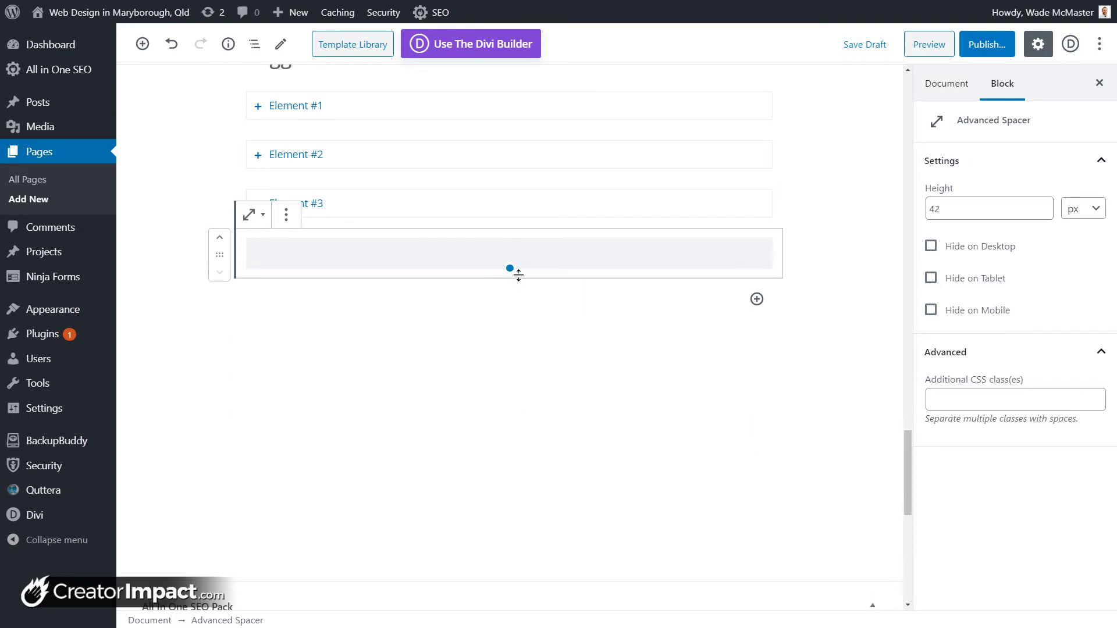
pyautogui.click(933, 247)
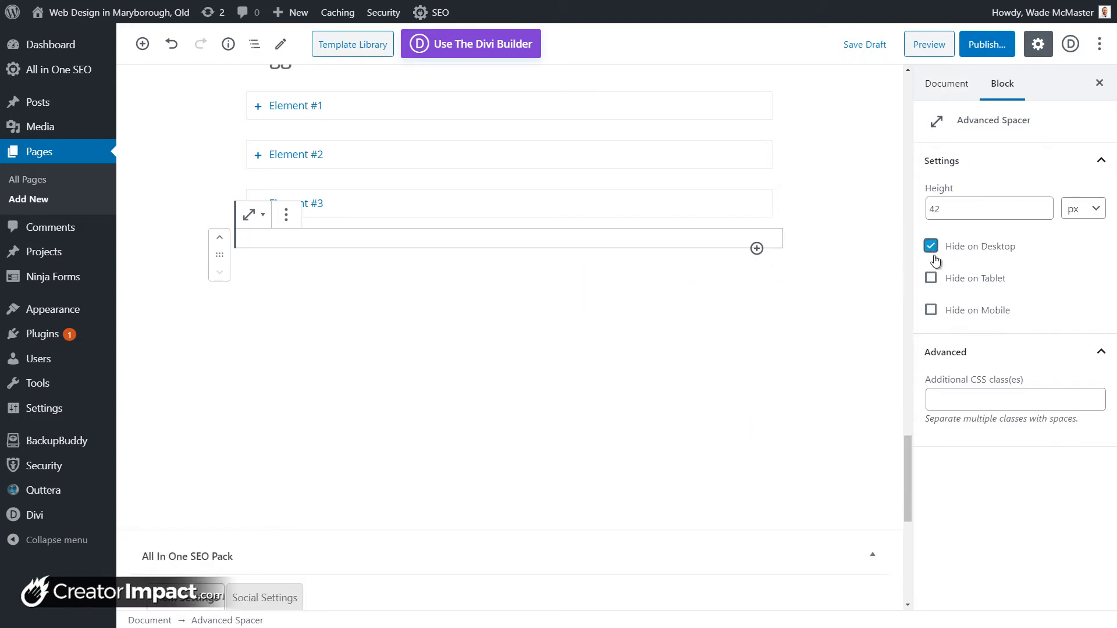
pyautogui.click(935, 260)
pyautogui.click(931, 313)
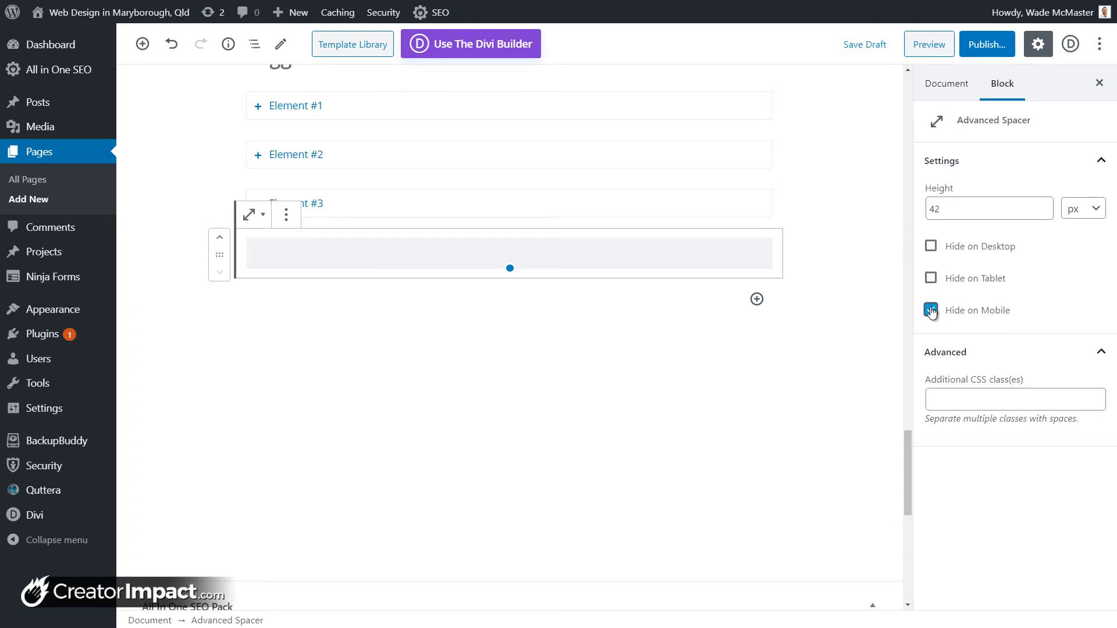
pyautogui.click(950, 208)
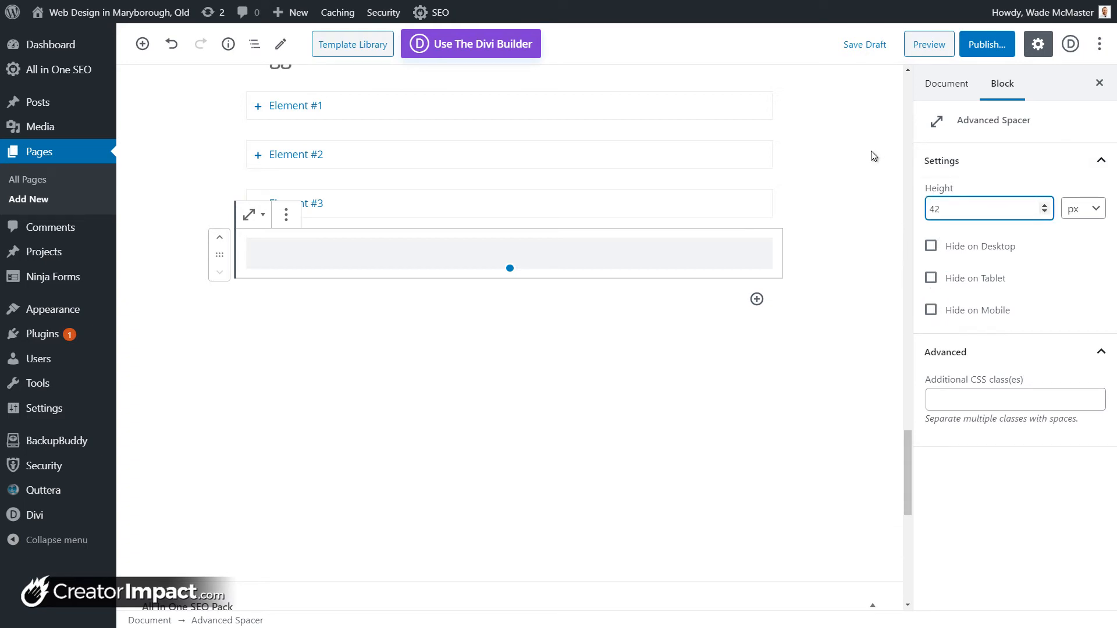
pyautogui.click(285, 220)
pyautogui.click(286, 220)
pyautogui.click(291, 447)
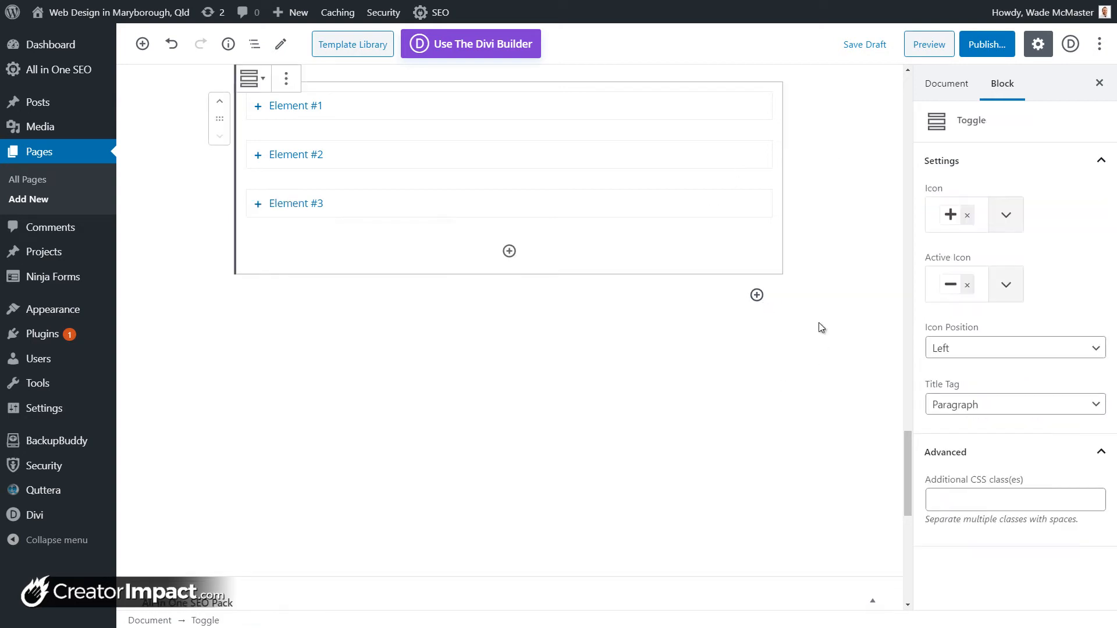
pyautogui.click(757, 295)
# Step: Insert a Getwid Social Links block below the Toggle
pyautogui.moveTo(1026, 416); pyautogui.dragTo(1037, 564)
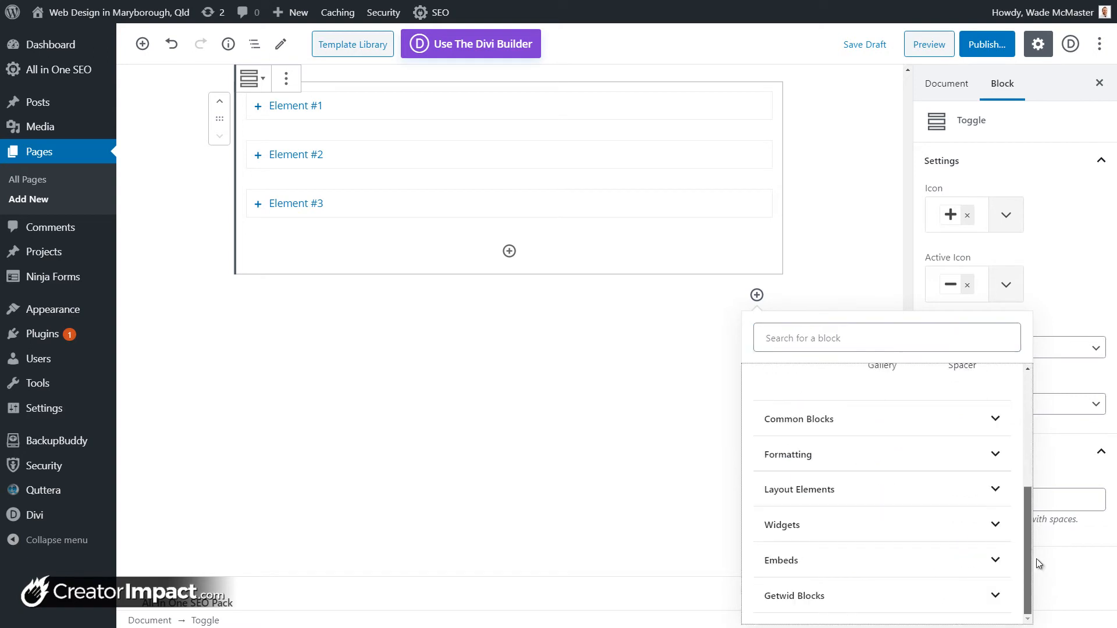
pyautogui.click(973, 597)
pyautogui.scroll(-5, 885, 397)
pyautogui.scroll(5, 884, 397)
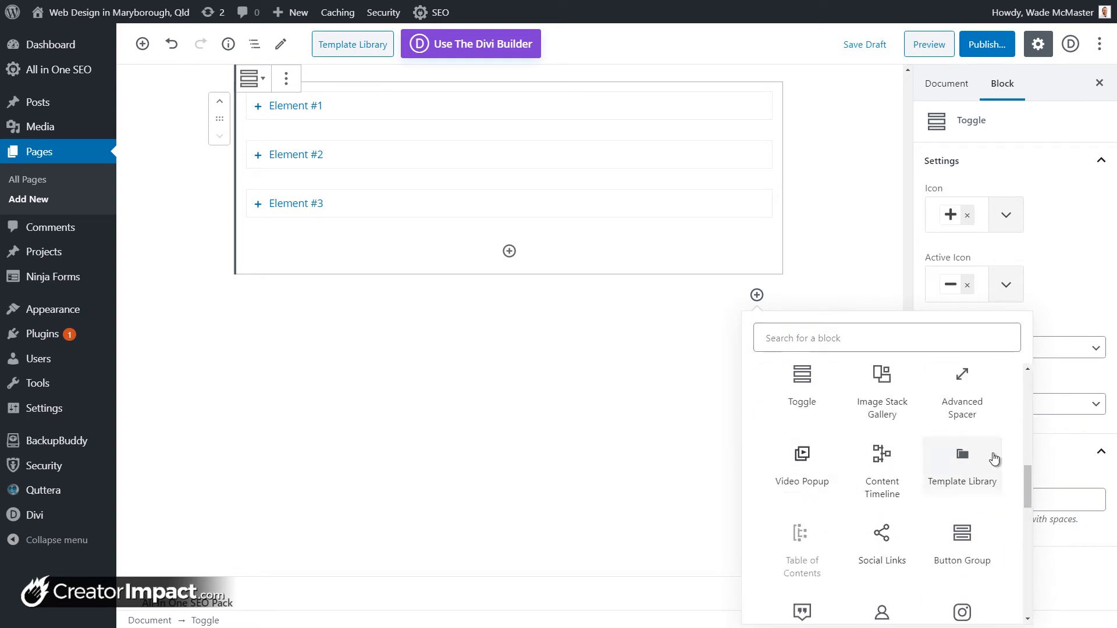
pyautogui.click(880, 547)
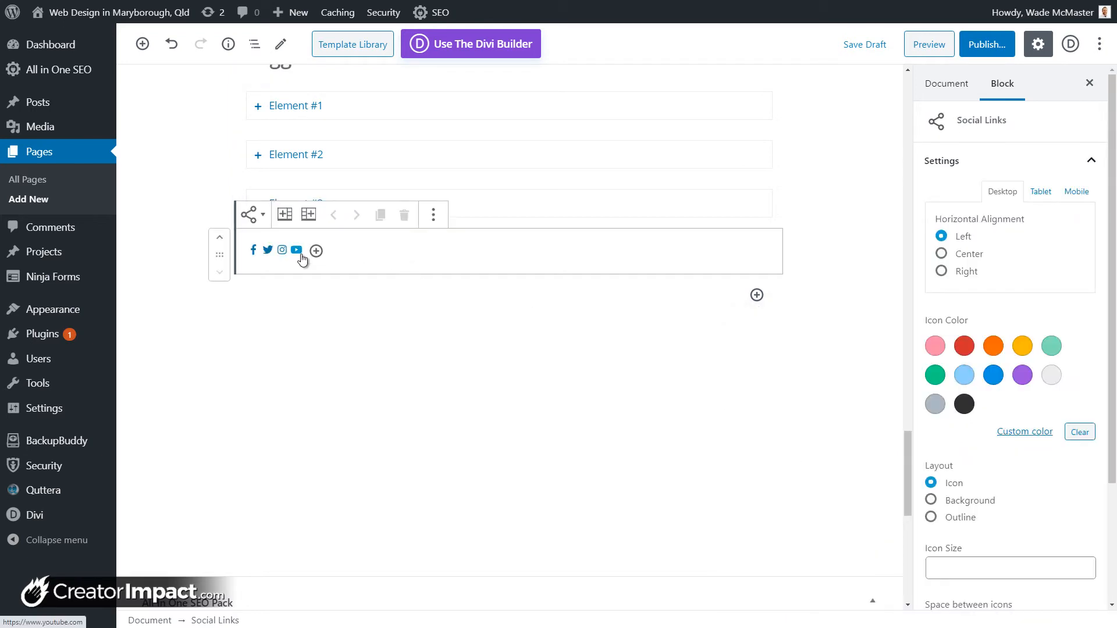
# Step: Make the Facebook link open in a new tab, check each icon's link, and colour the icons red
pyautogui.click(252, 252)
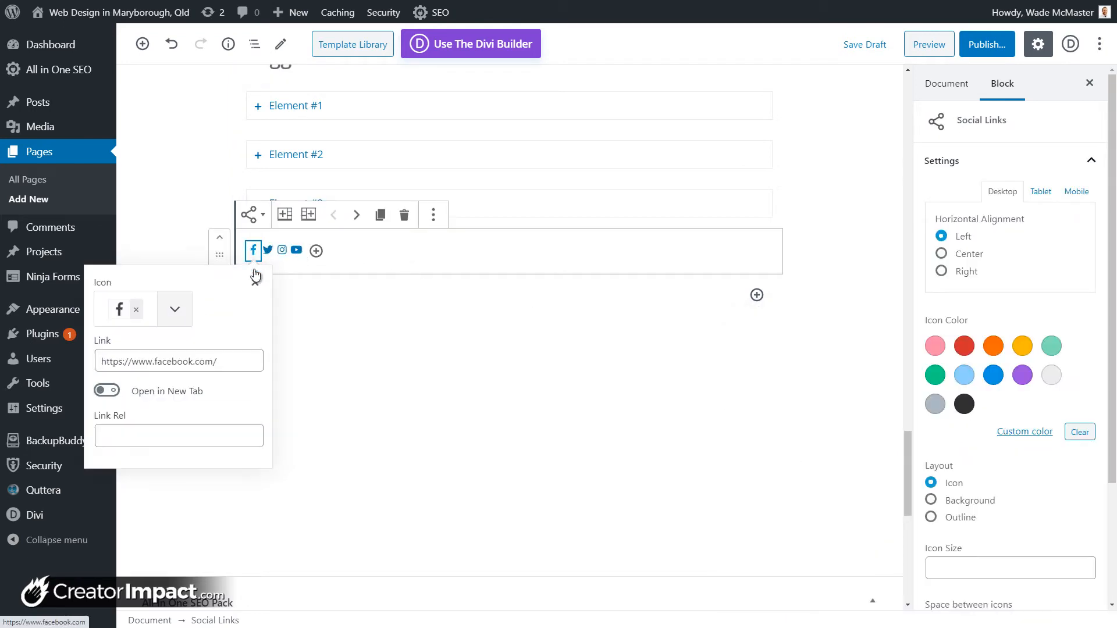
pyautogui.click(224, 362)
pyautogui.click(157, 398)
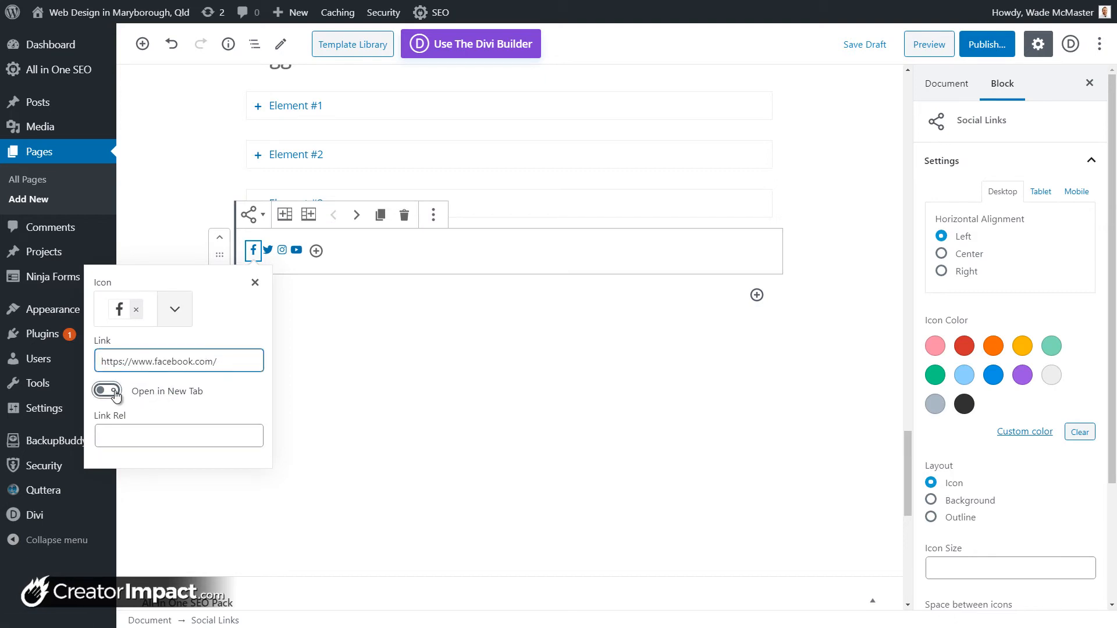
pyautogui.click(268, 251)
pyautogui.click(209, 363)
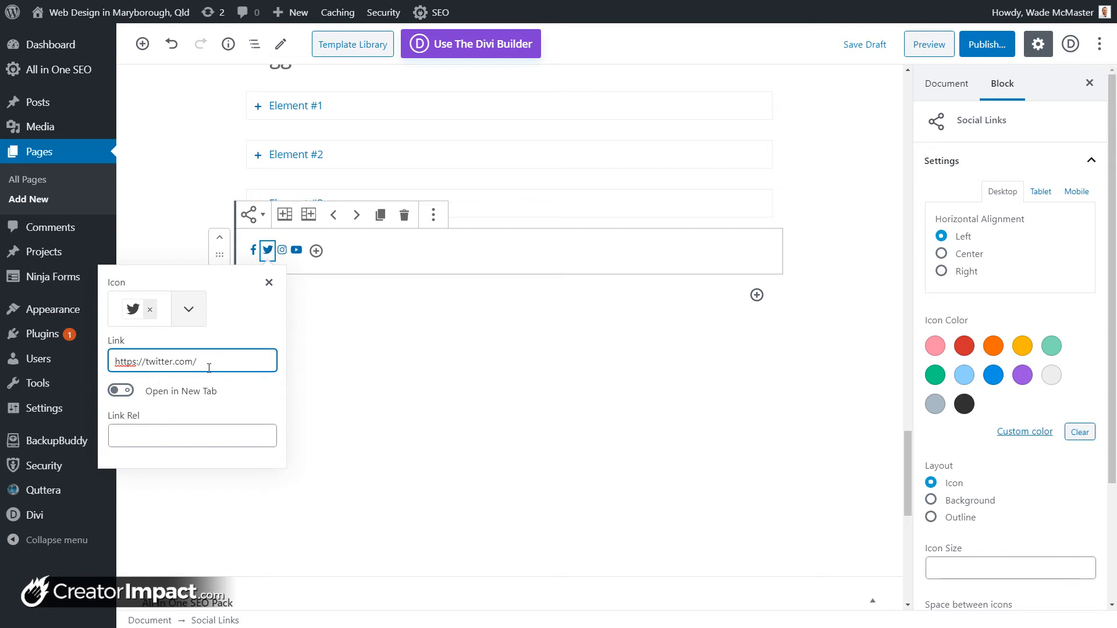
pyautogui.click(281, 251)
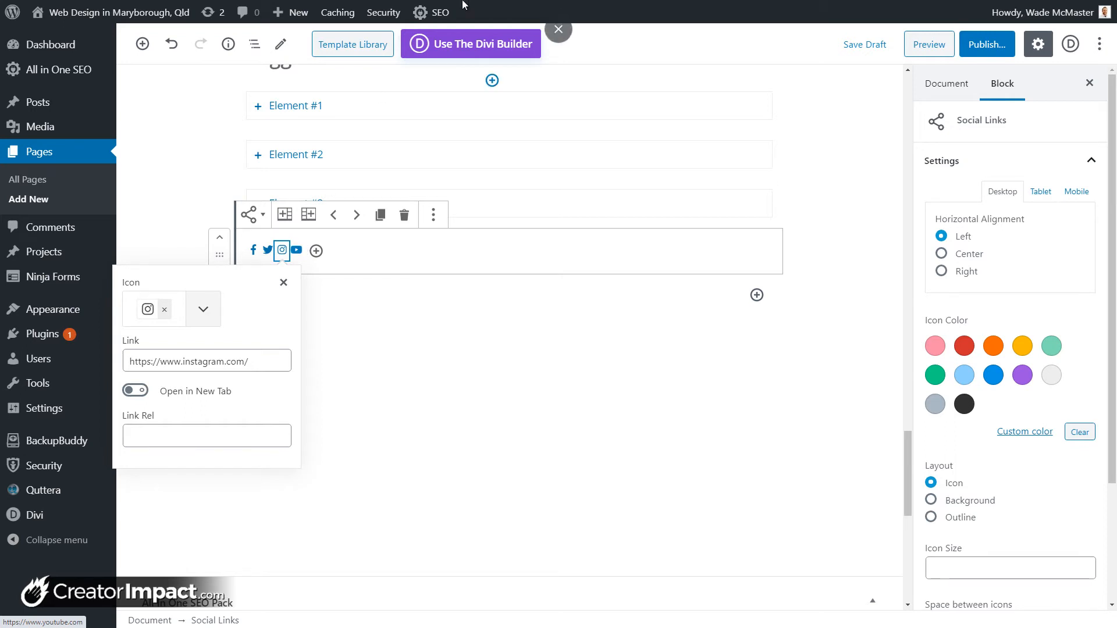
pyautogui.click(364, 294)
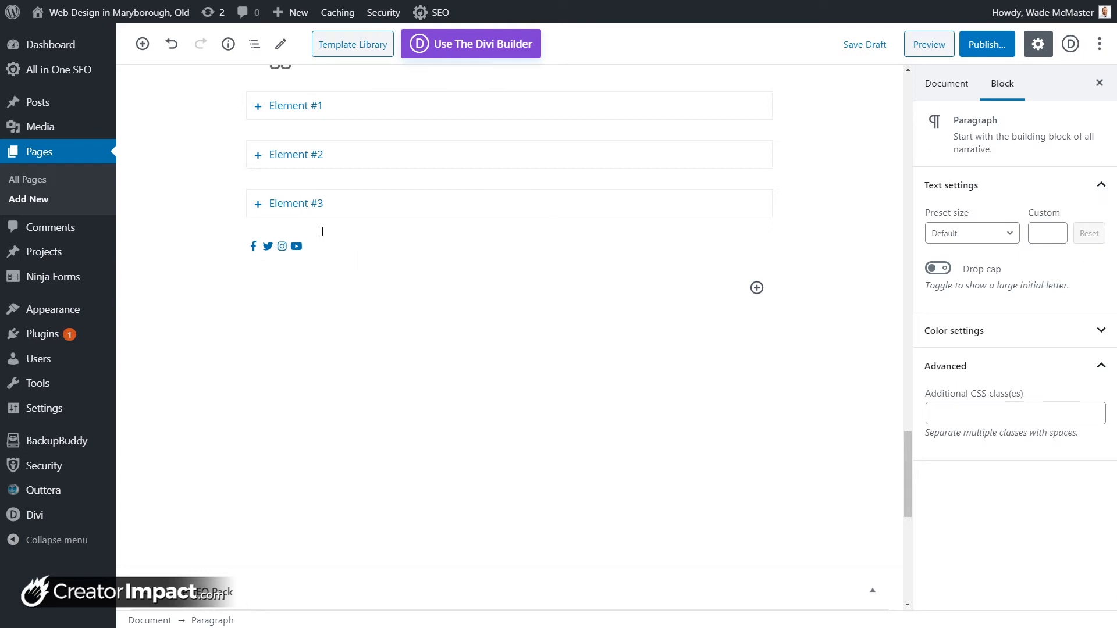
pyautogui.click(296, 248)
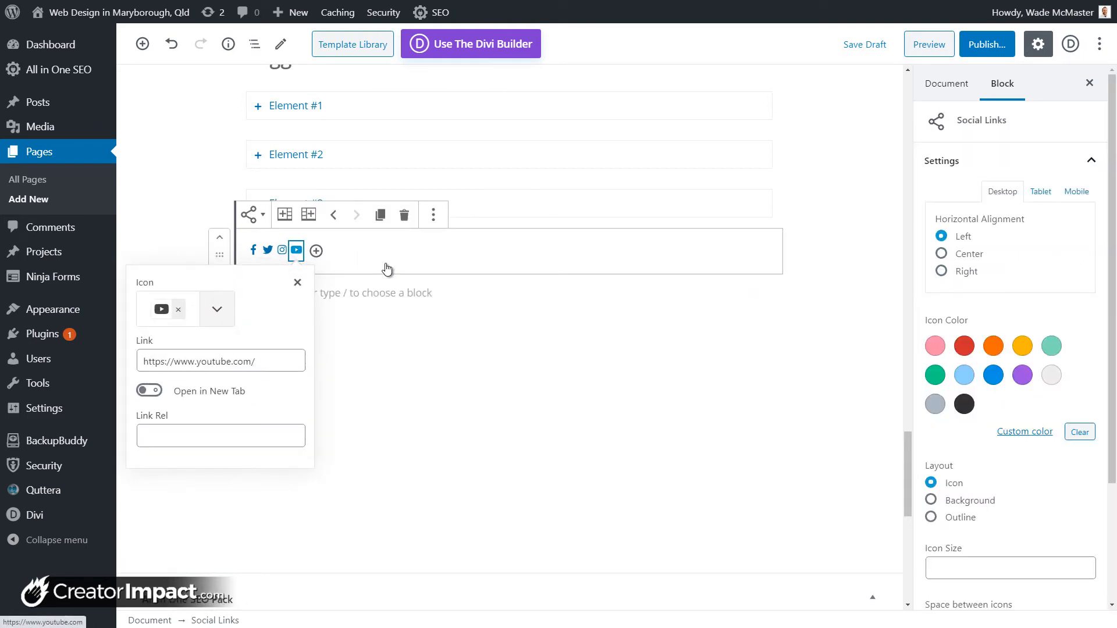
pyautogui.click(965, 347)
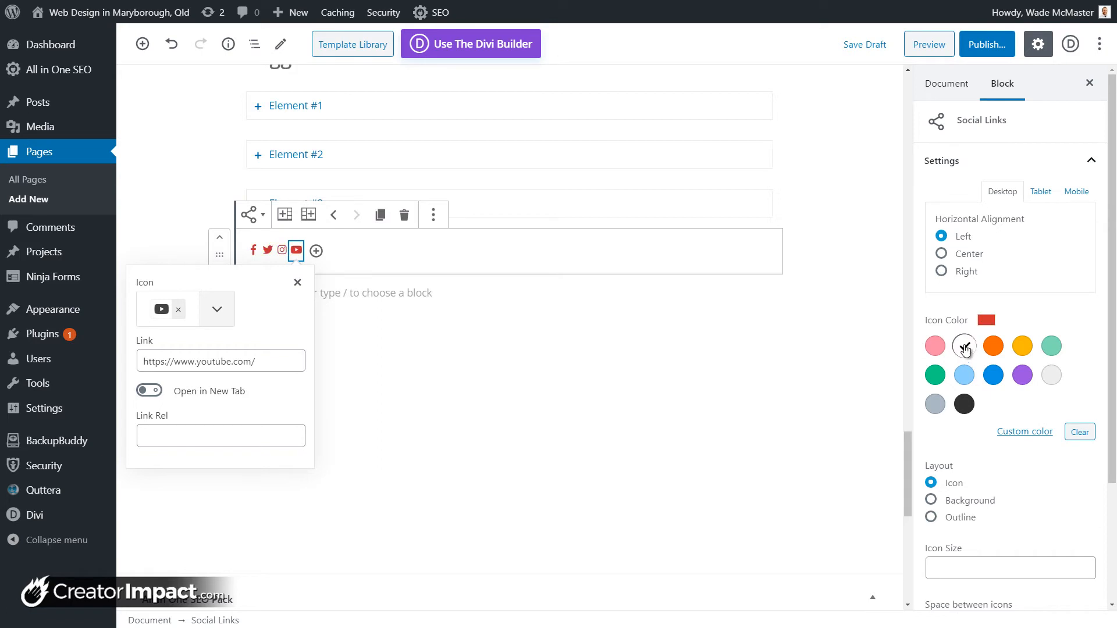
# Step: Try centre and right alignment, then leave the social icons left-aligned
pyautogui.click(942, 254)
pyautogui.click(942, 271)
pyautogui.click(941, 236)
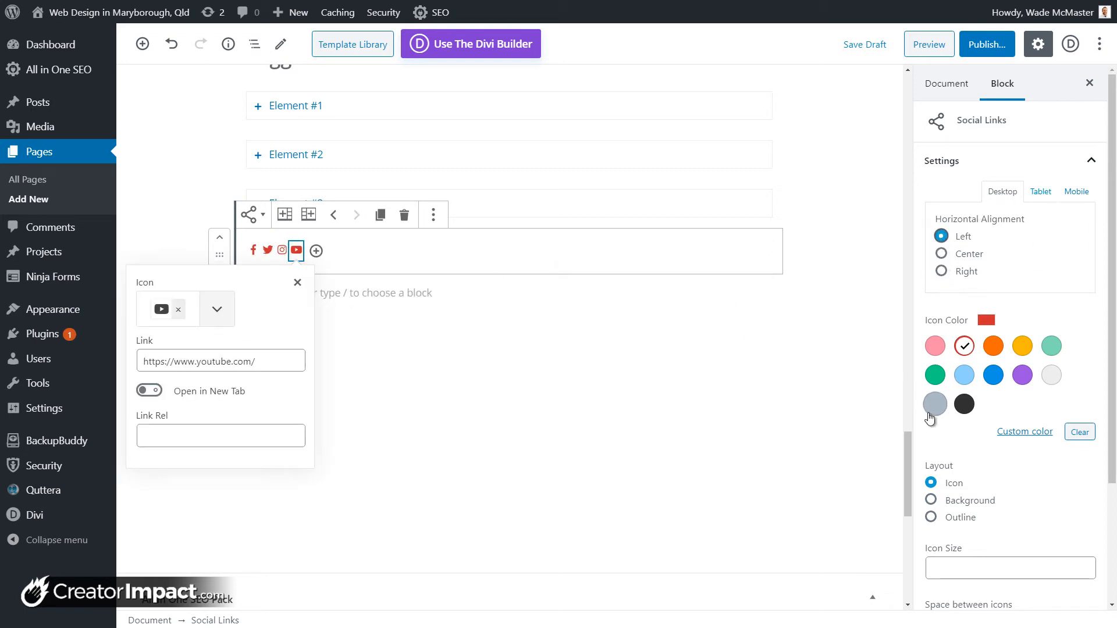
# Step: Try the background layout in blue, yellow and light grey, then outlined circles
pyautogui.scroll(-1, 934, 442)
pyautogui.click(931, 442)
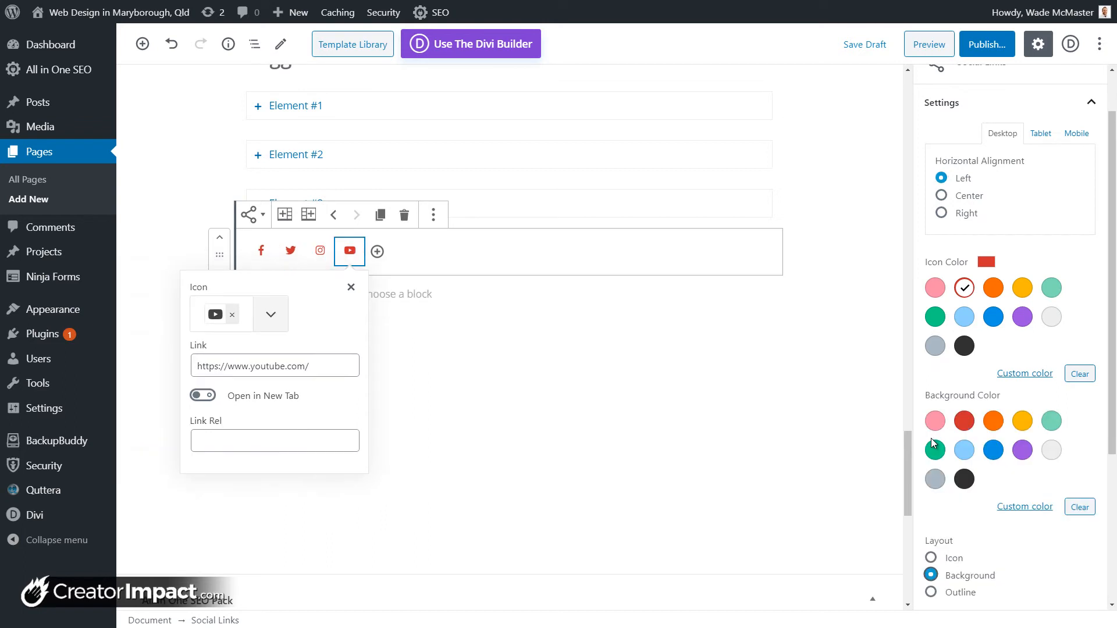
pyautogui.click(995, 451)
pyautogui.click(1024, 424)
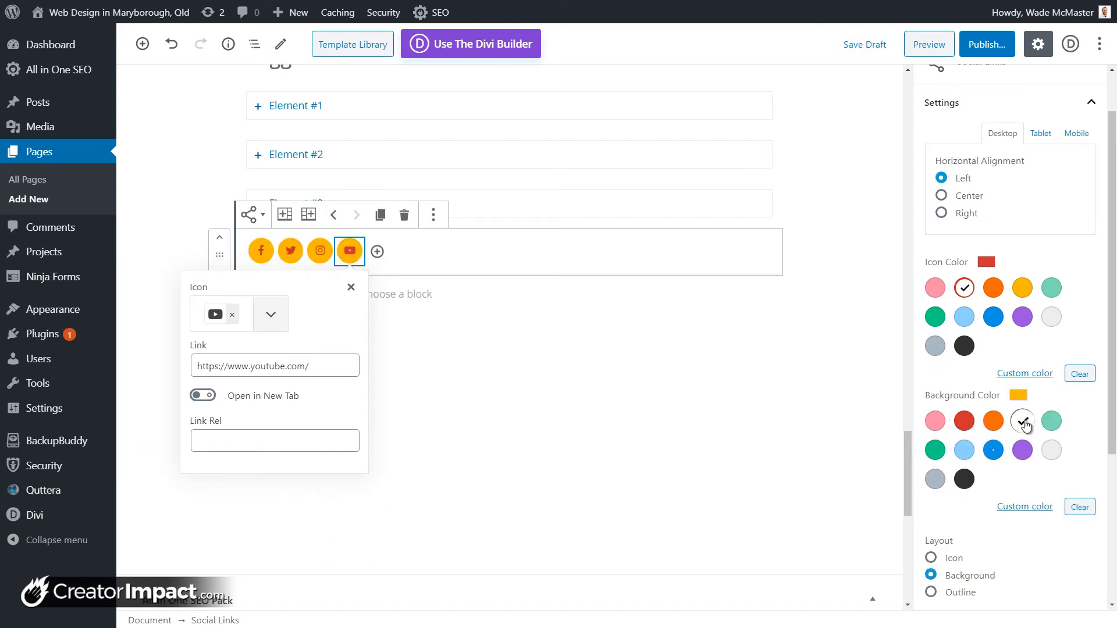
pyautogui.click(1051, 450)
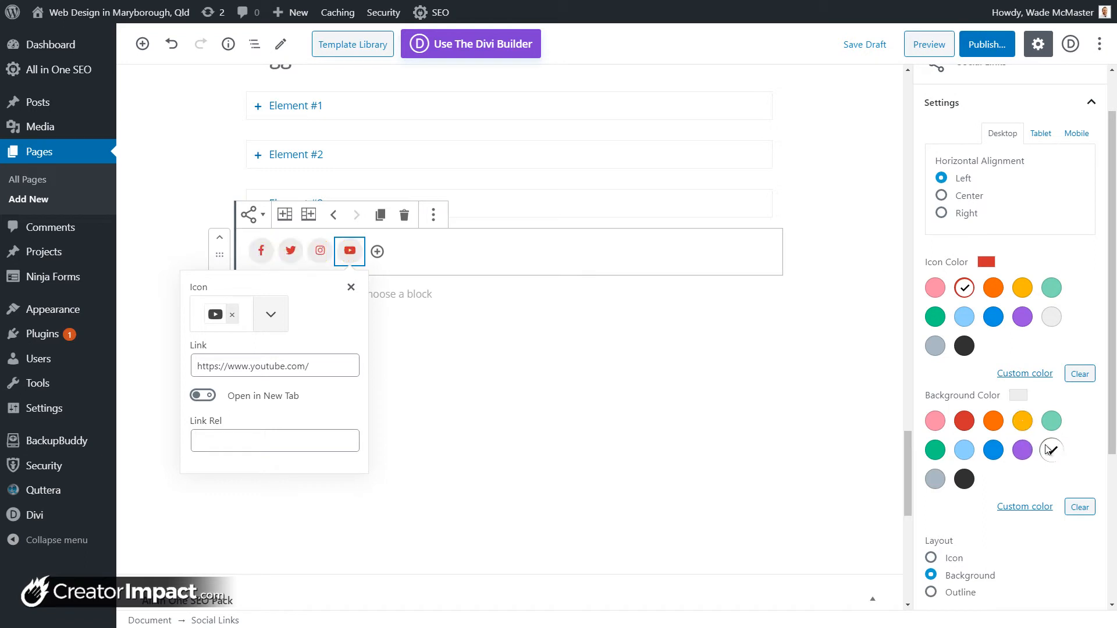
pyautogui.scroll(-2, 957, 494)
pyautogui.click(931, 477)
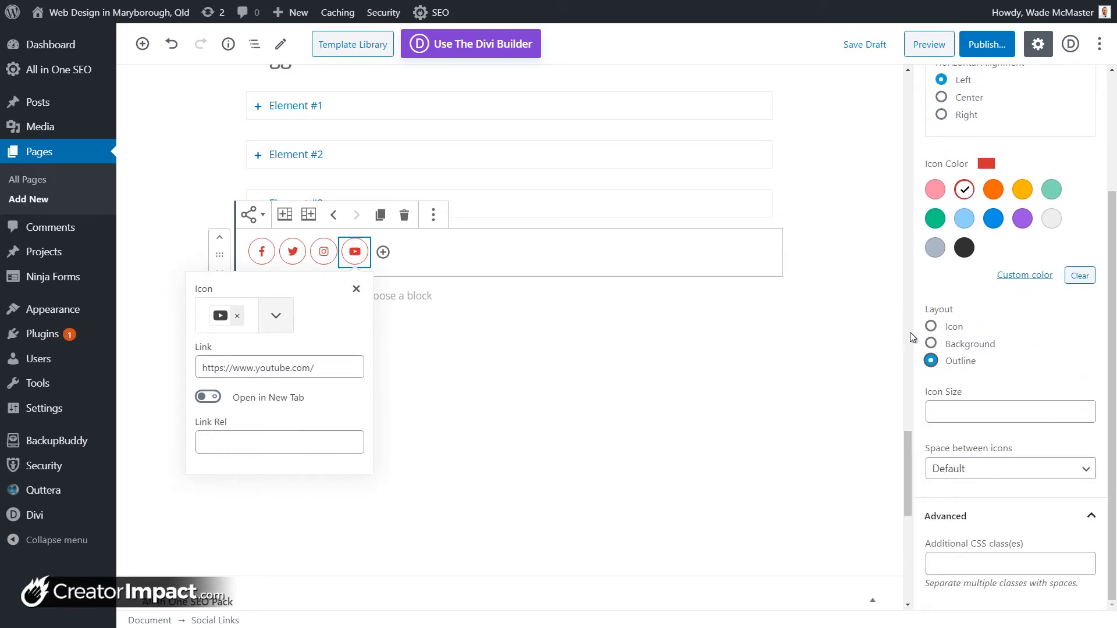
# Step: Set the social icon size to 31
pyautogui.click(977, 411)
pyautogui.click(1087, 410)
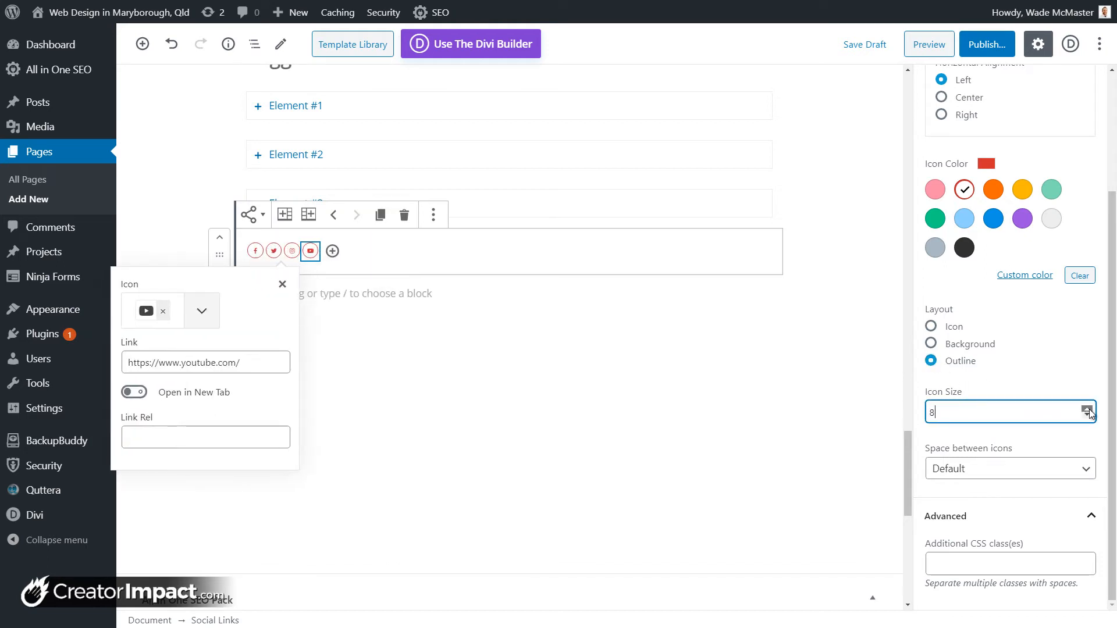
pyautogui.moveTo(1087, 410); pyautogui.dragTo(1087, 410)
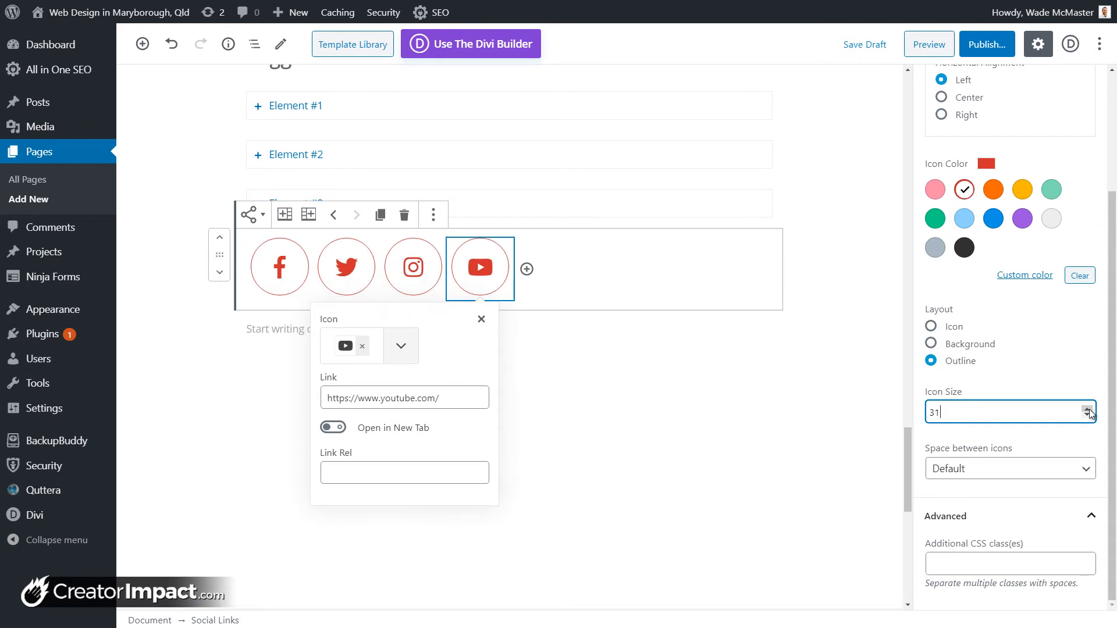
pyautogui.click(944, 326)
# Step: Return the icons to the plain Icon layout with Large spacing between them
pyautogui.click(938, 328)
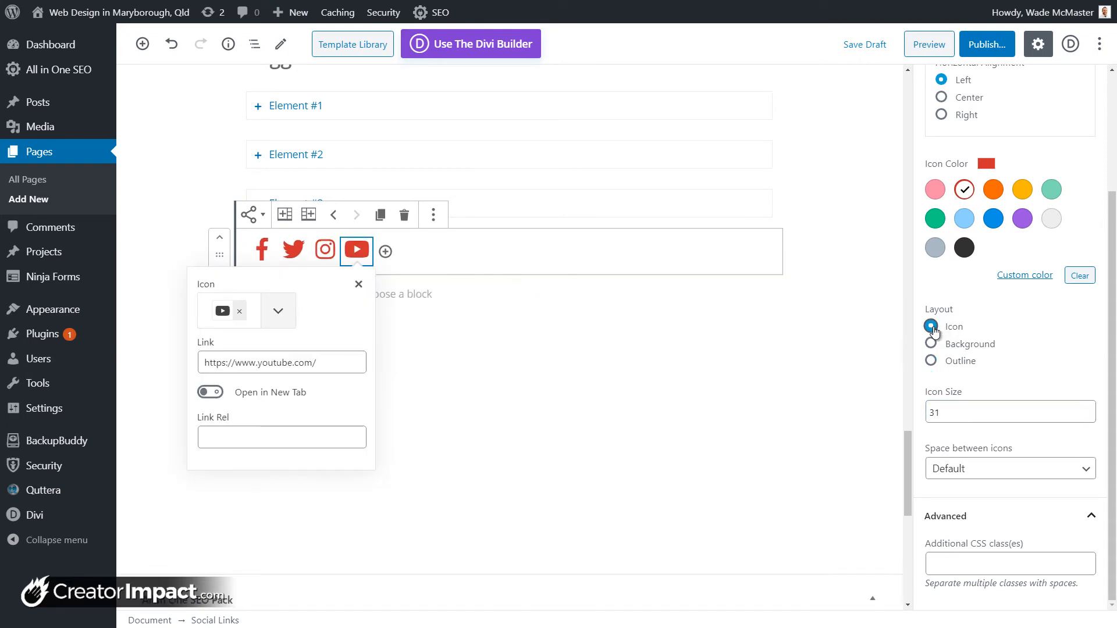
pyautogui.click(1012, 470)
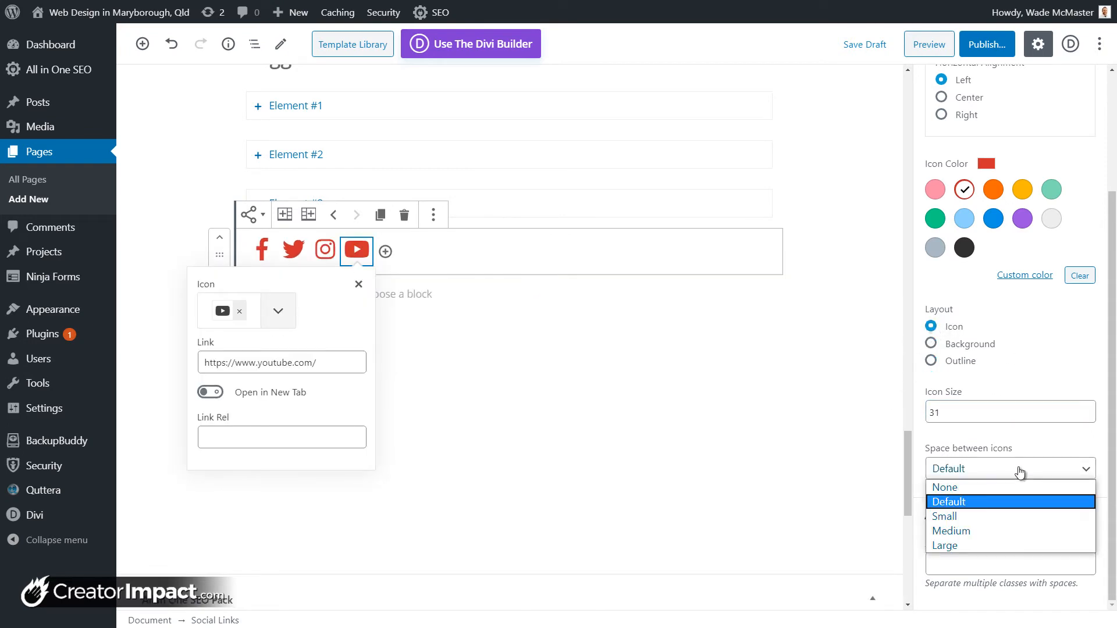
pyautogui.click(996, 516)
pyautogui.click(971, 469)
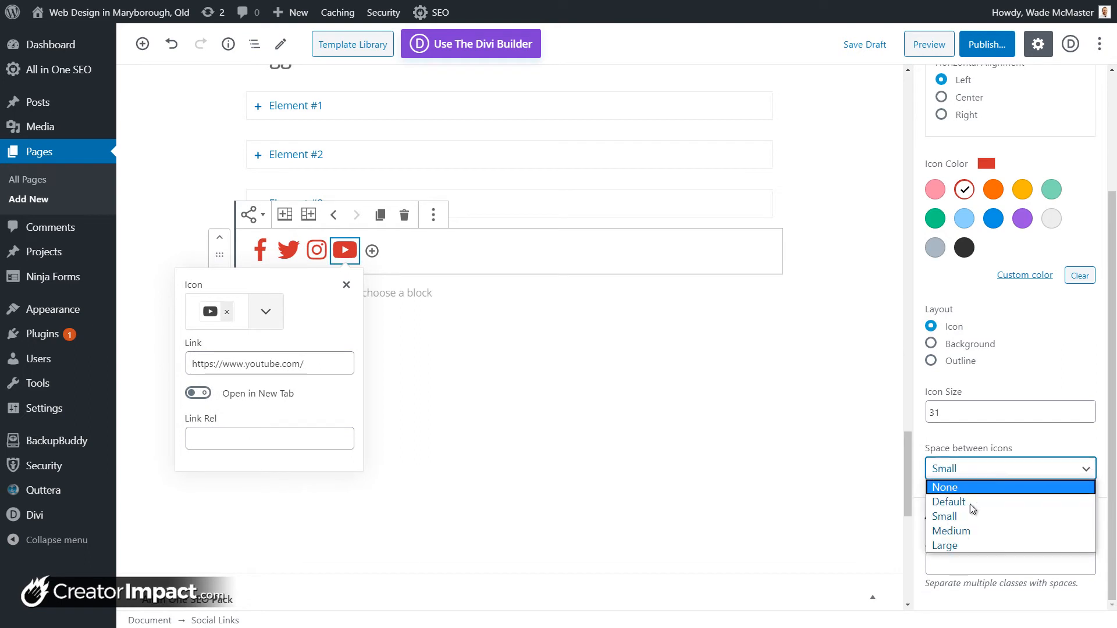
pyautogui.click(968, 544)
# Step: Check the Facebook, Twitter, Instagram and YouTube icon links, then deselect the block
pyautogui.scroll(3, 968, 549)
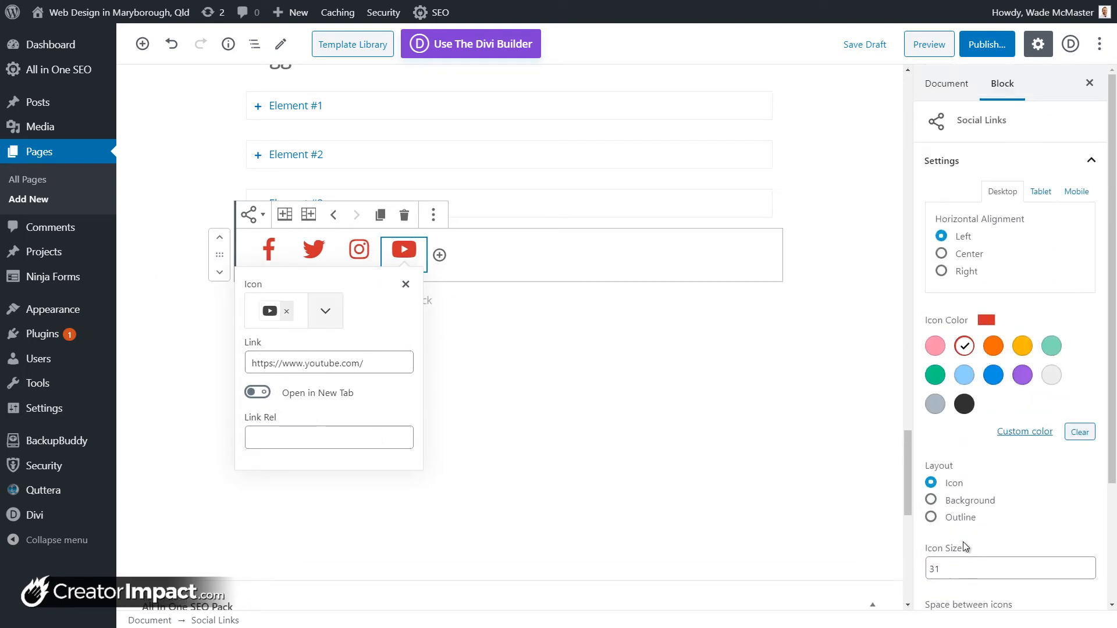
pyautogui.scroll(-2, 977, 404)
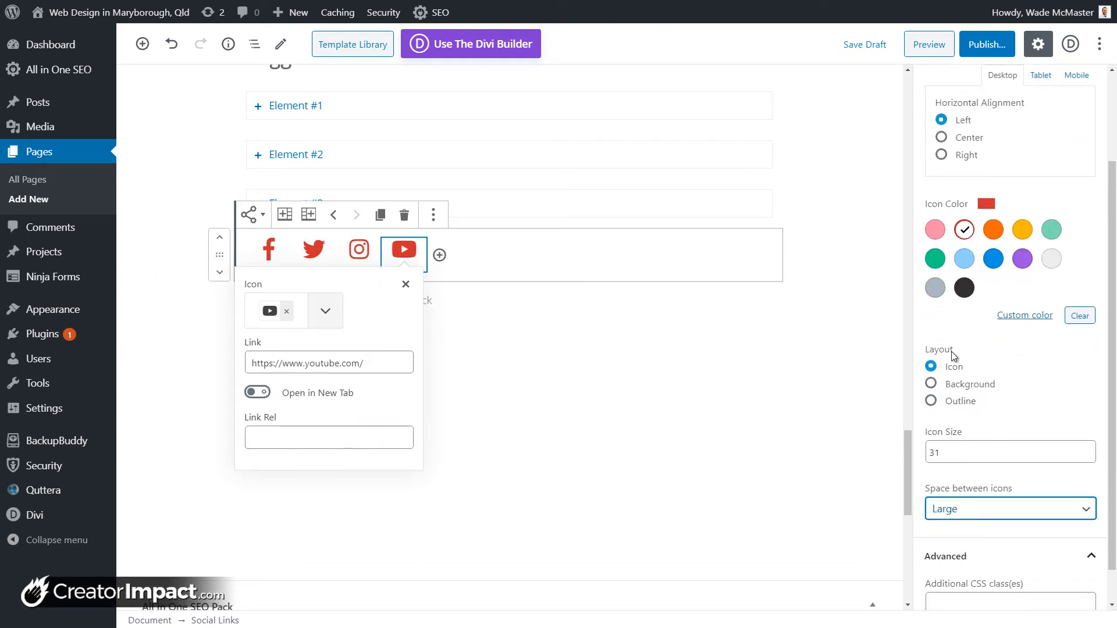
pyautogui.click(359, 250)
pyautogui.click(313, 252)
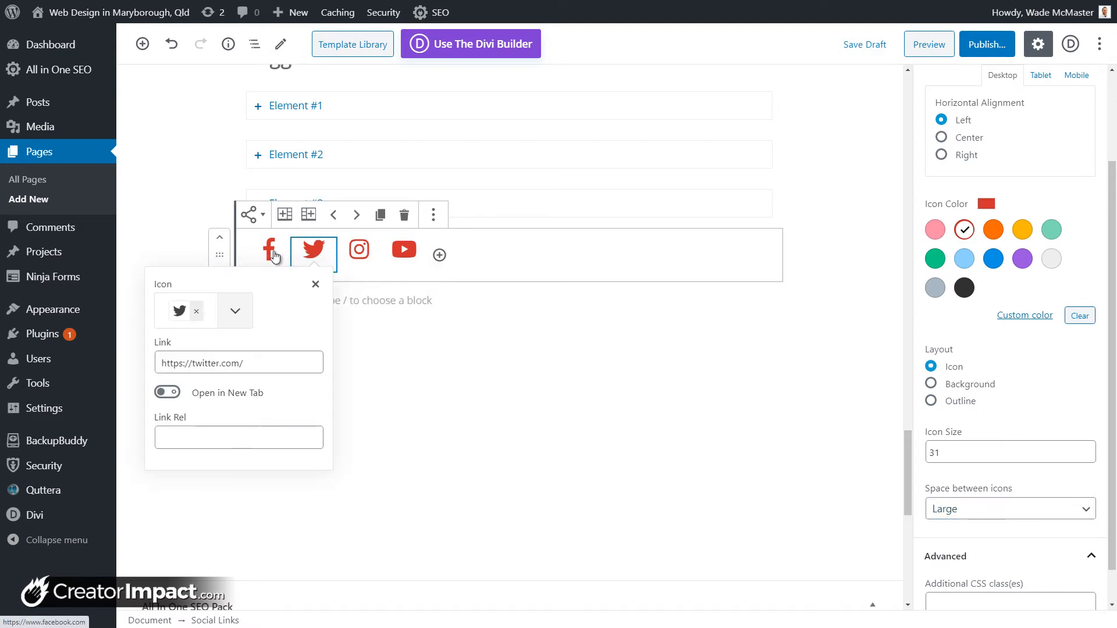
pyautogui.click(274, 256)
pyautogui.click(312, 251)
pyautogui.click(357, 251)
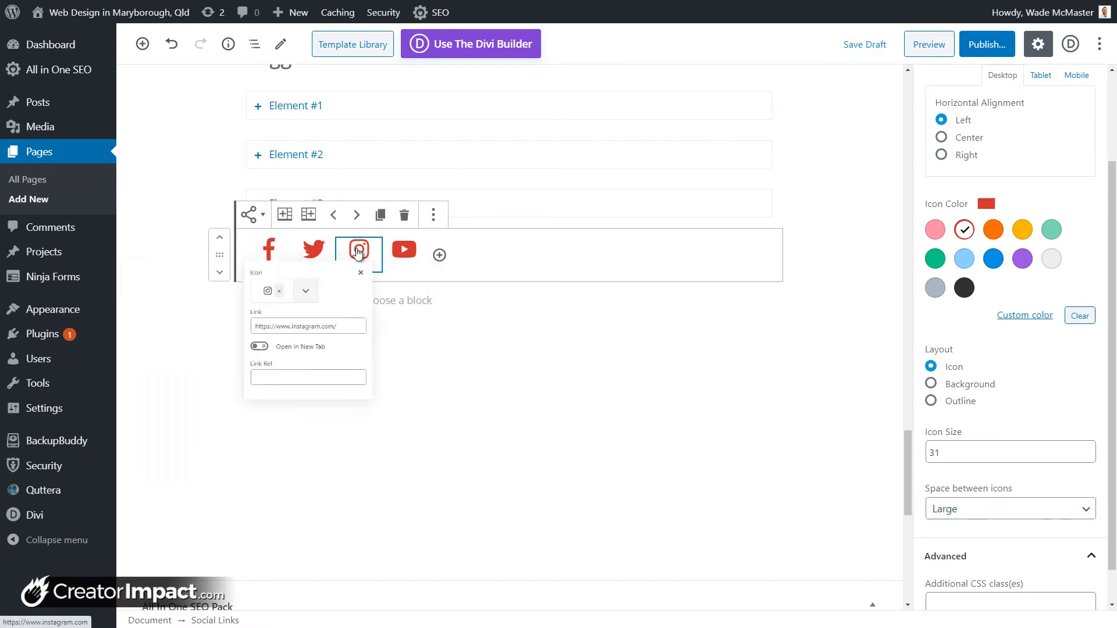
pyautogui.click(403, 251)
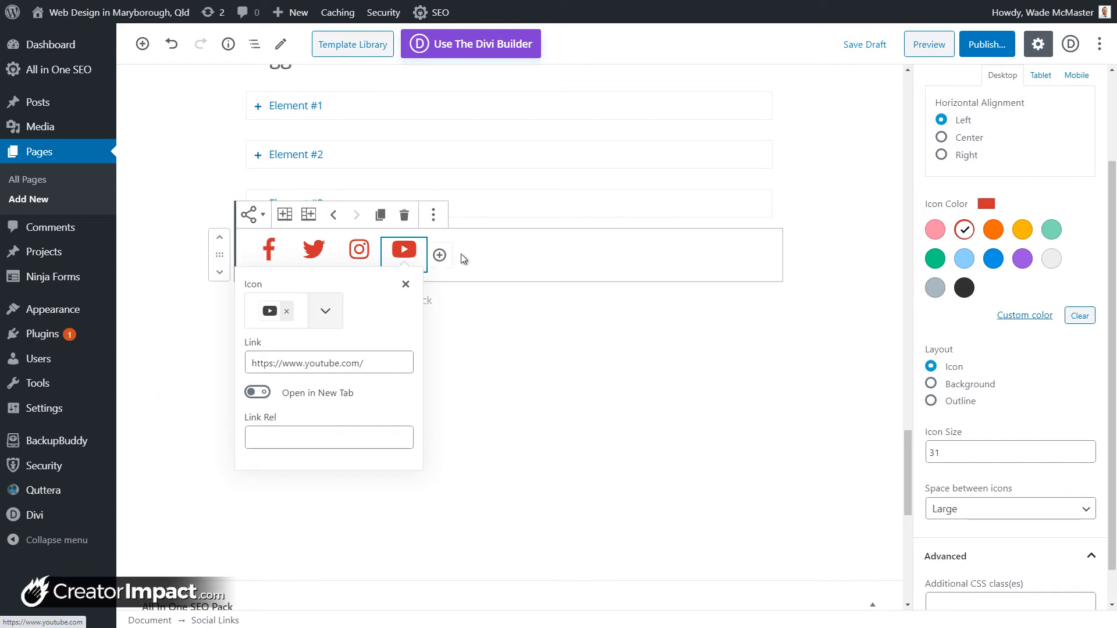
pyautogui.click(496, 344)
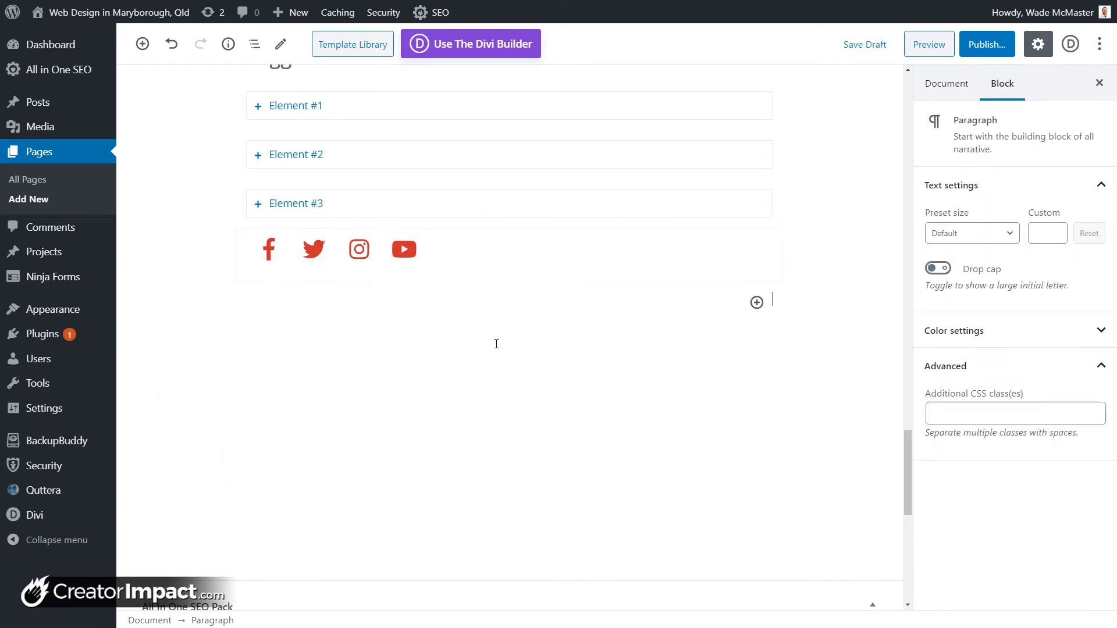
# Step: Add a Columns block below the social icons with three equal columns
pyautogui.click(757, 302)
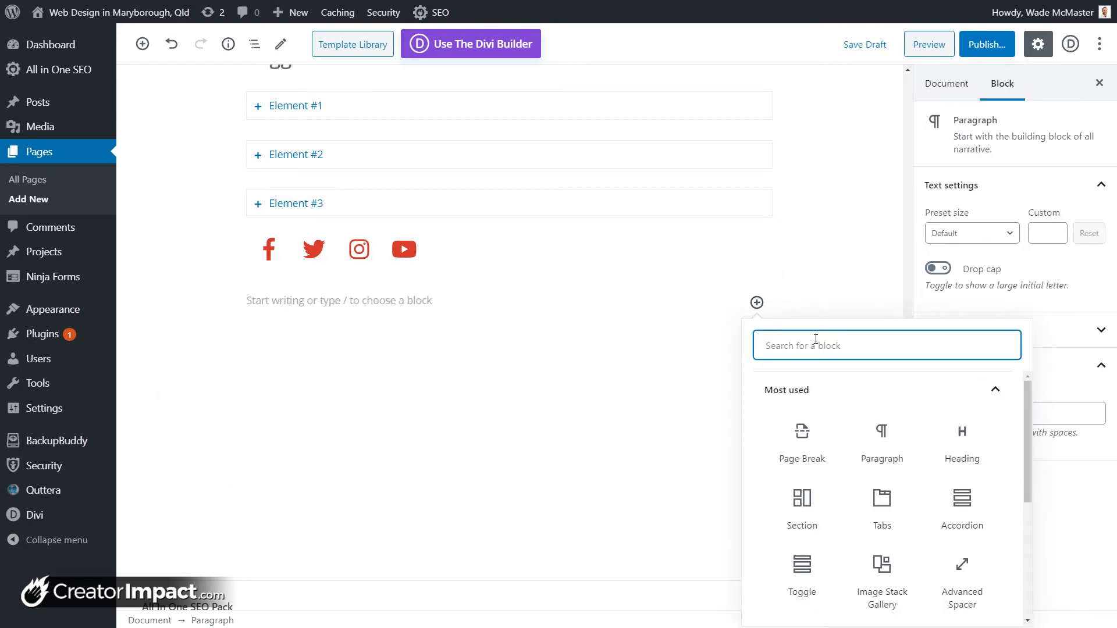
pyautogui.write('columns')
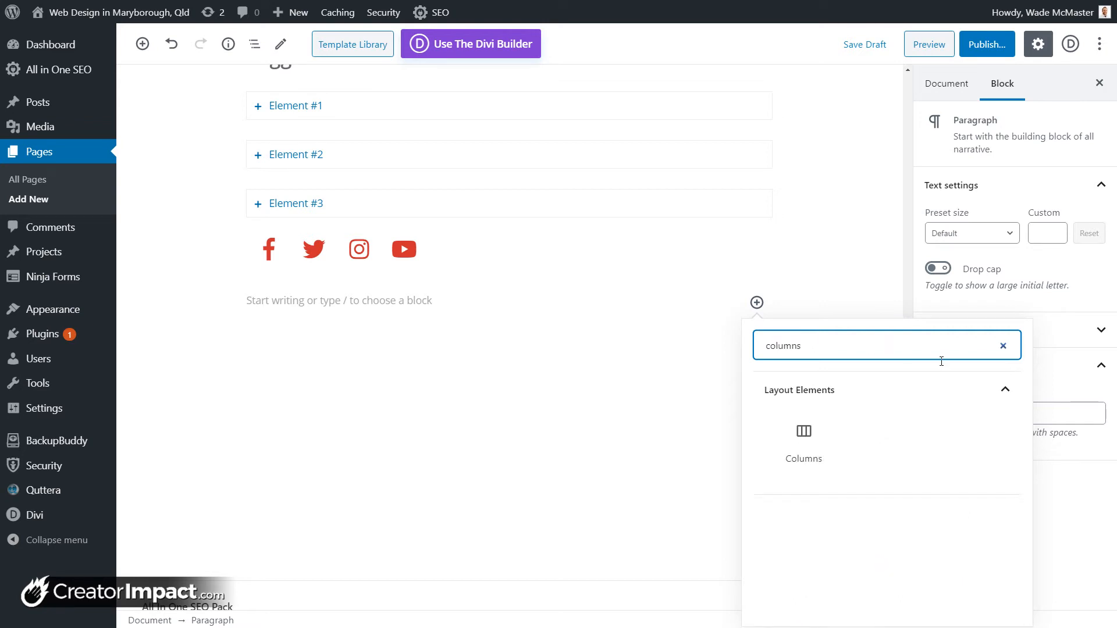
pyautogui.click(805, 436)
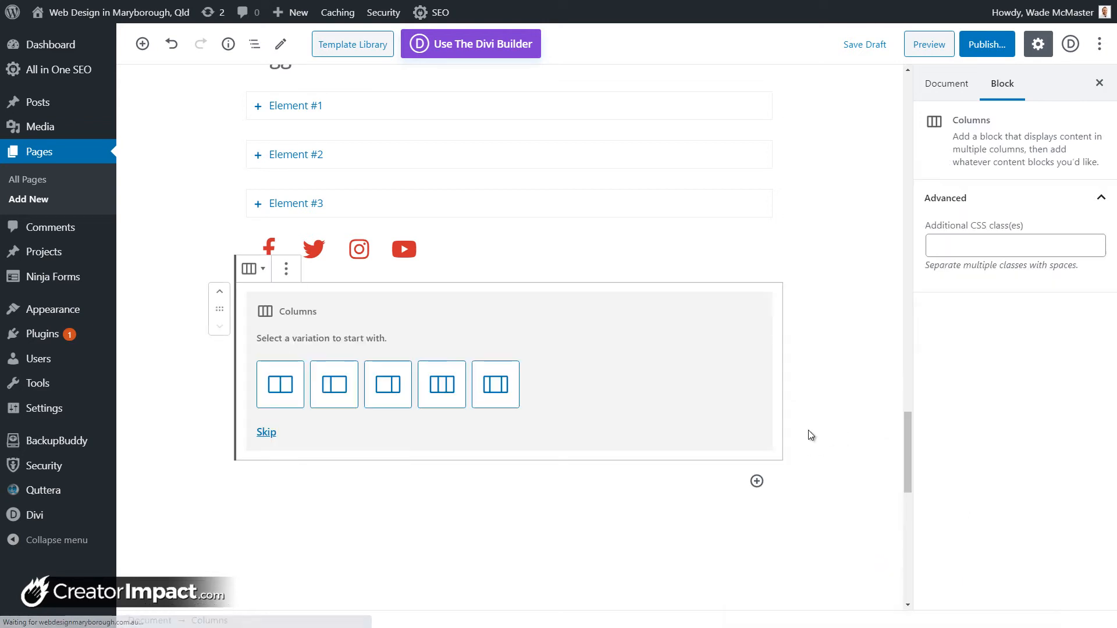
pyautogui.click(422, 385)
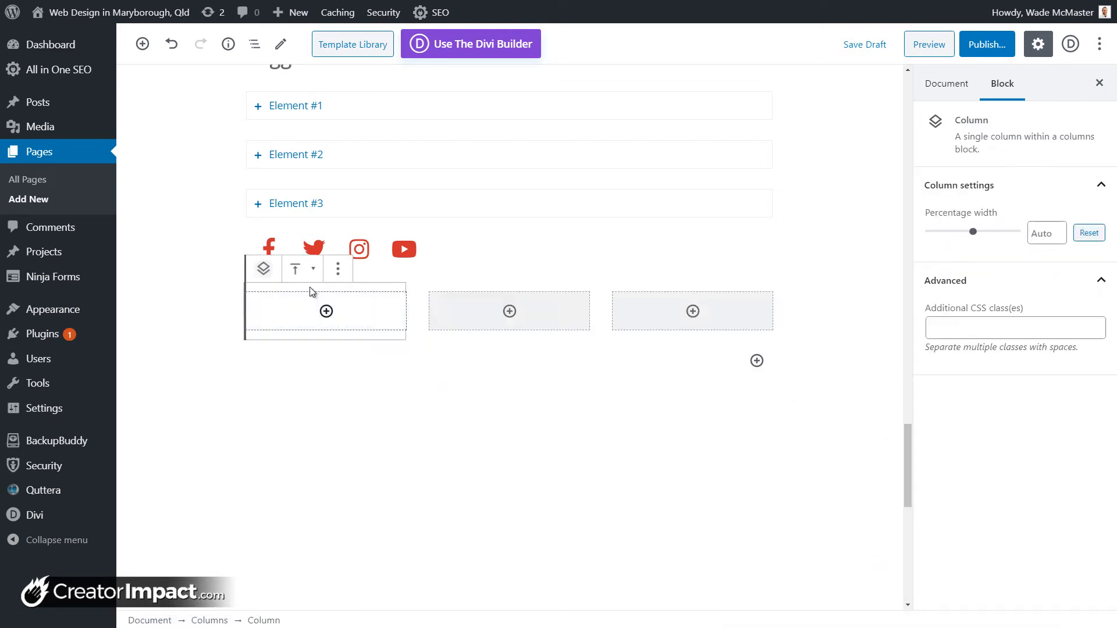
# Step: Insert a Getwid Person block into the first column
pyautogui.click(326, 312)
pyautogui.scroll(-10, 462, 414)
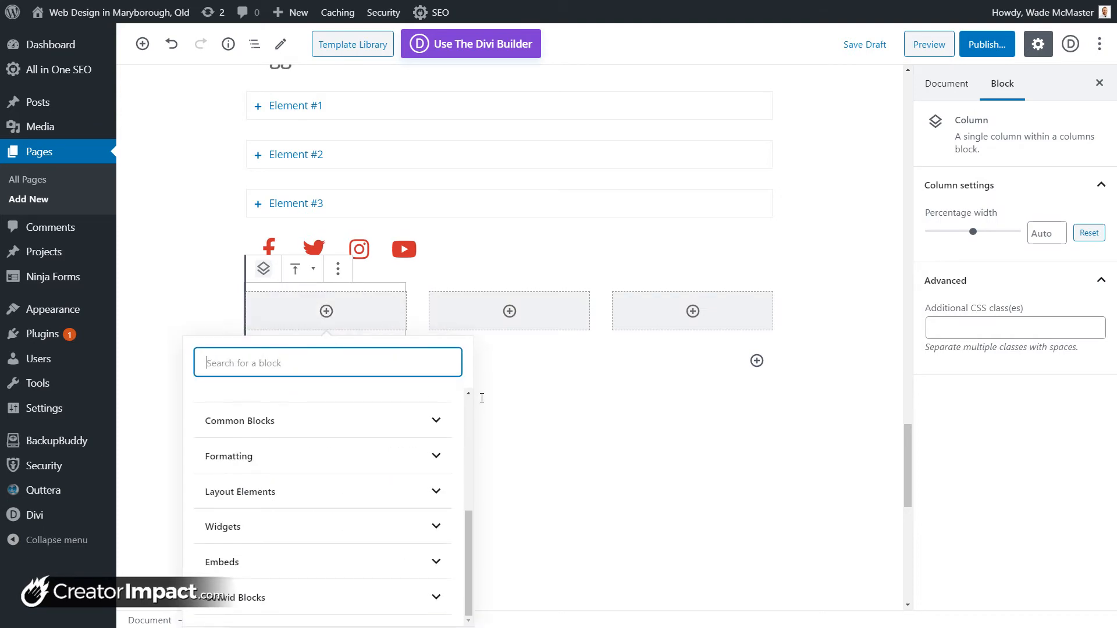
pyautogui.click(372, 272)
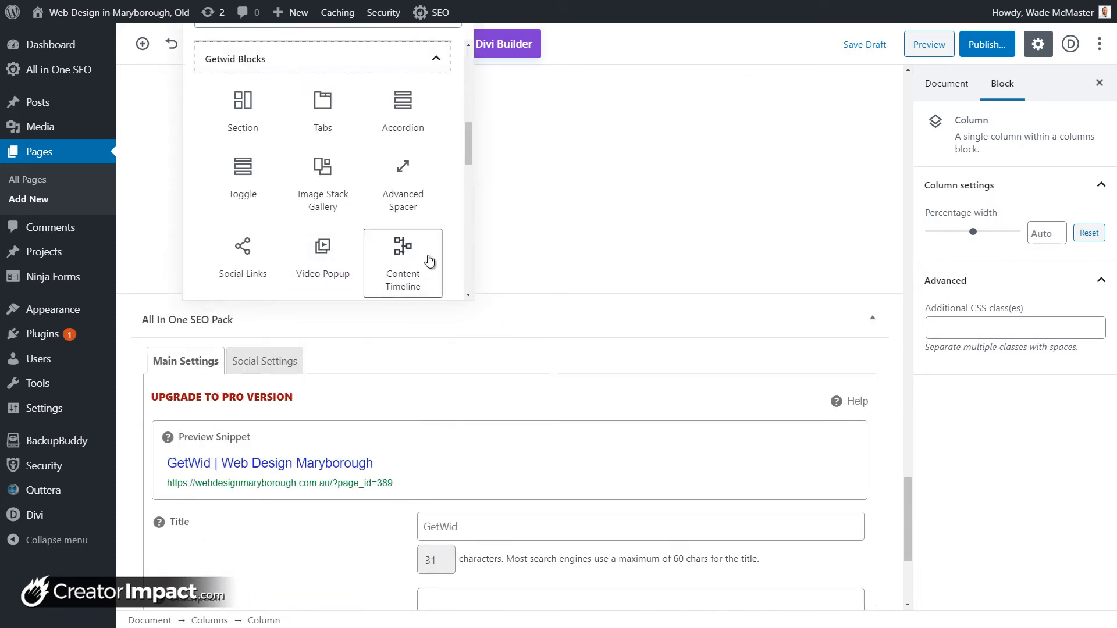
pyautogui.scroll(3, 573, 296)
pyautogui.moveTo(473, 318); pyautogui.dragTo(461, 360)
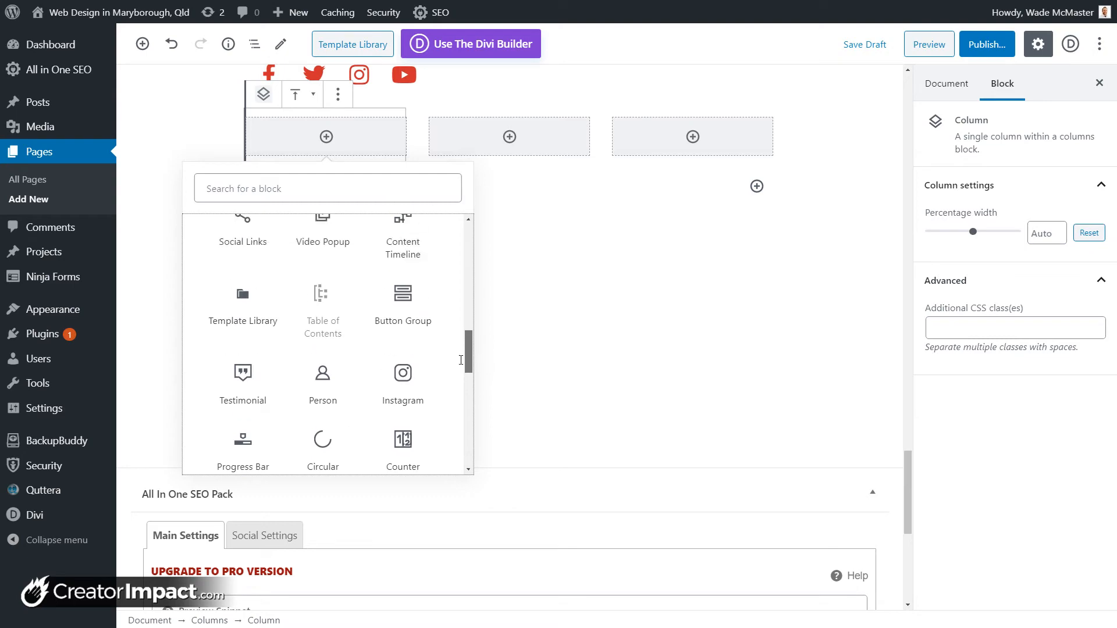
pyautogui.click(325, 374)
# Step: Use the circular portrait of the smiling woman from the Media Library
pyautogui.click(284, 225)
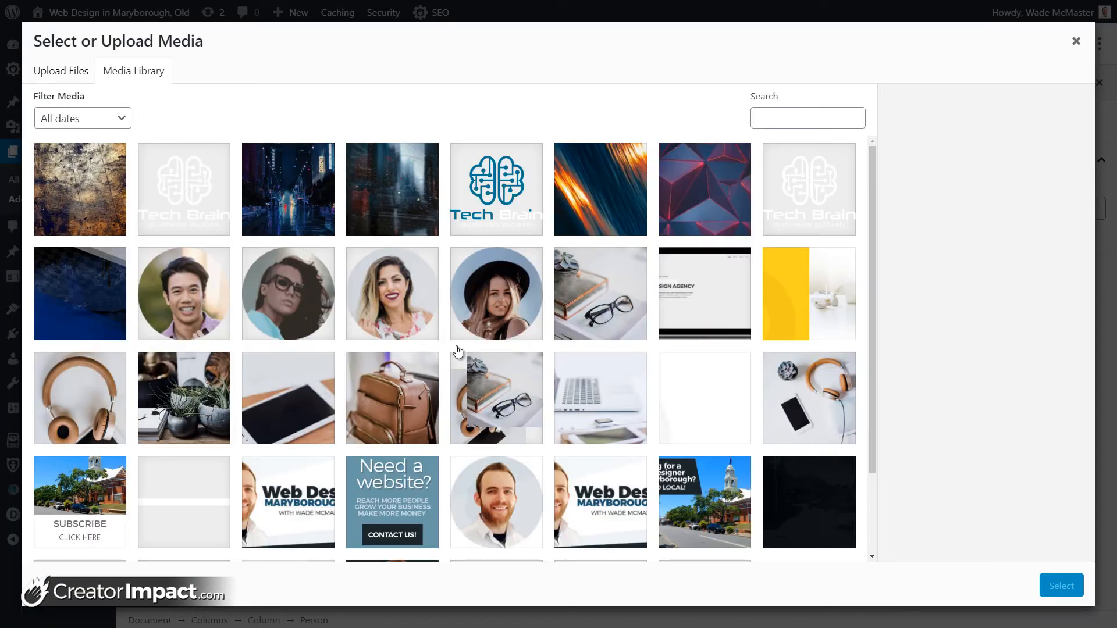
pyautogui.click(394, 290)
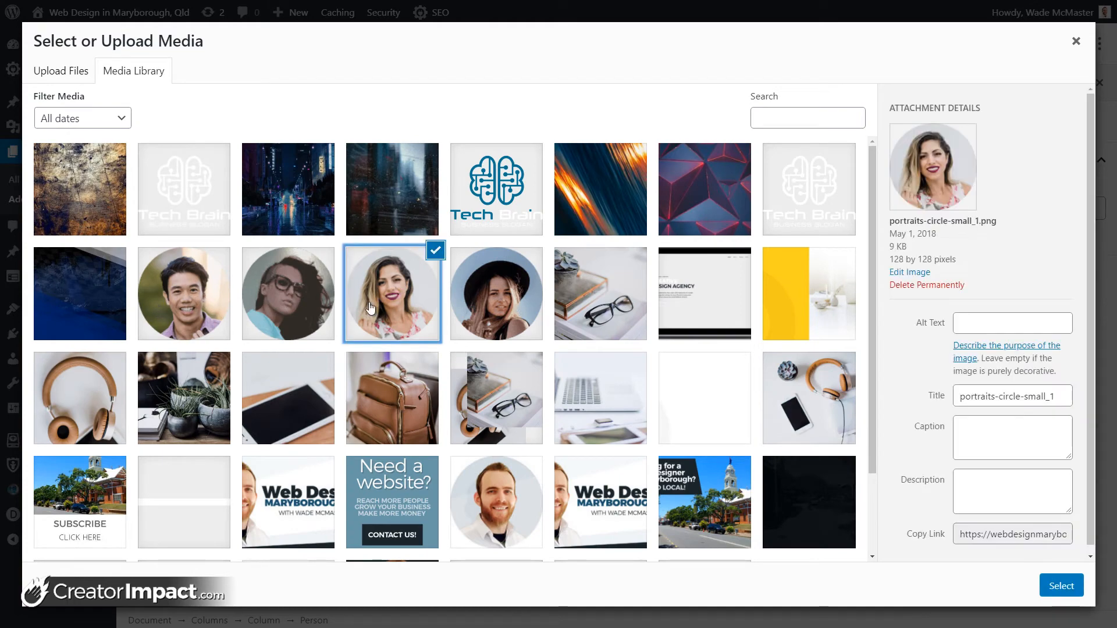
pyautogui.click(1061, 586)
# Step: Fill in heading 'Project Manager', subtitle 'Manages Projects' and a sample name
pyautogui.click(302, 301)
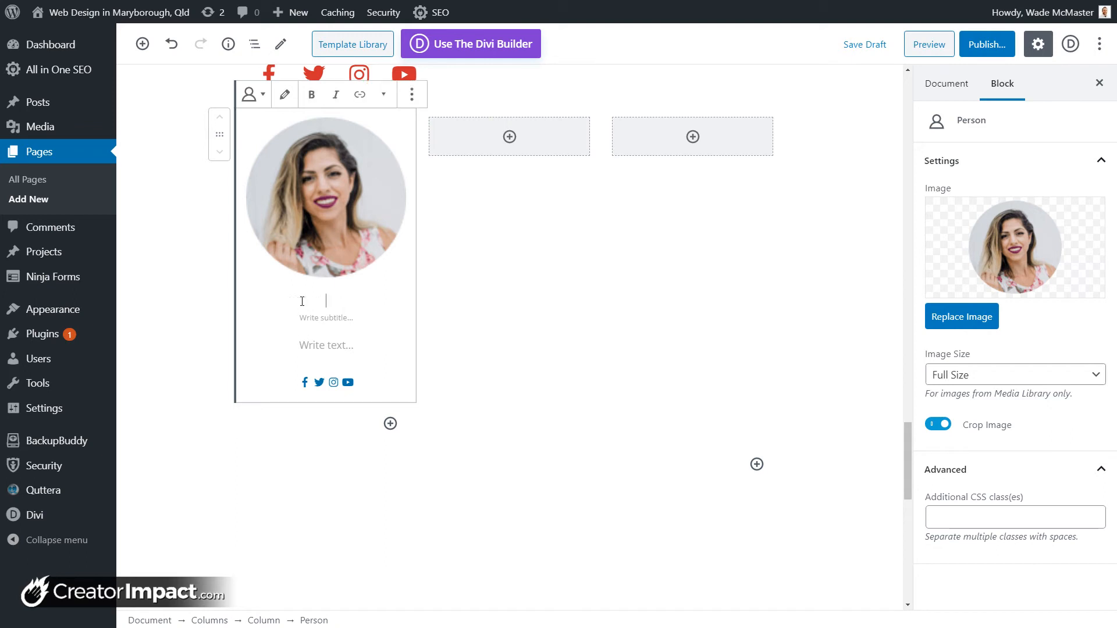
pyautogui.write('Pr')
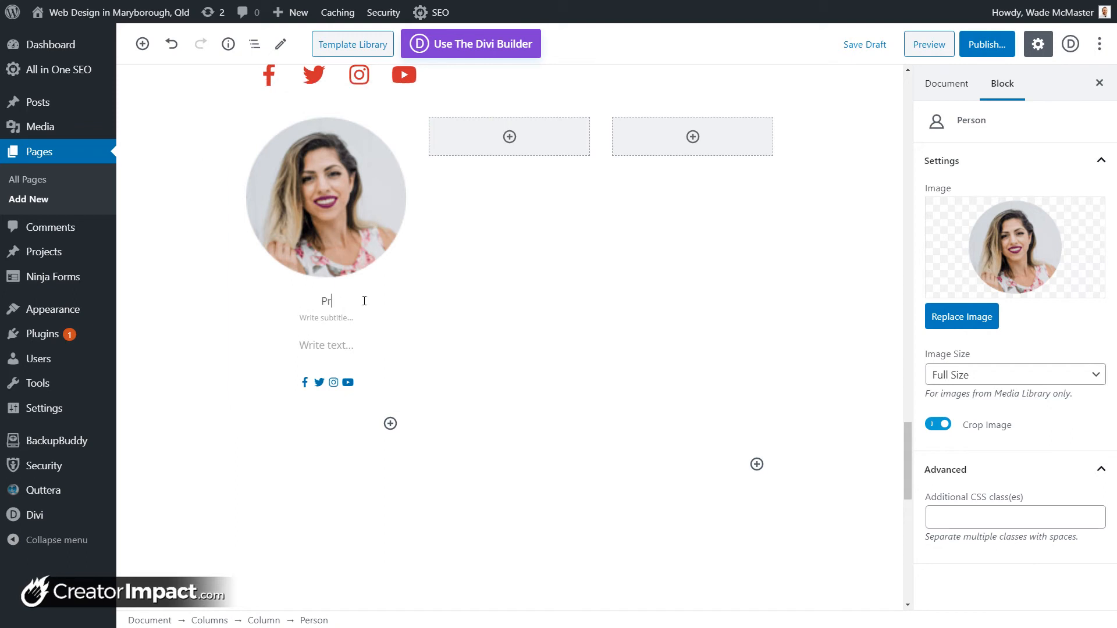
pyautogui.write('oject Manager')
pyautogui.click(352, 320)
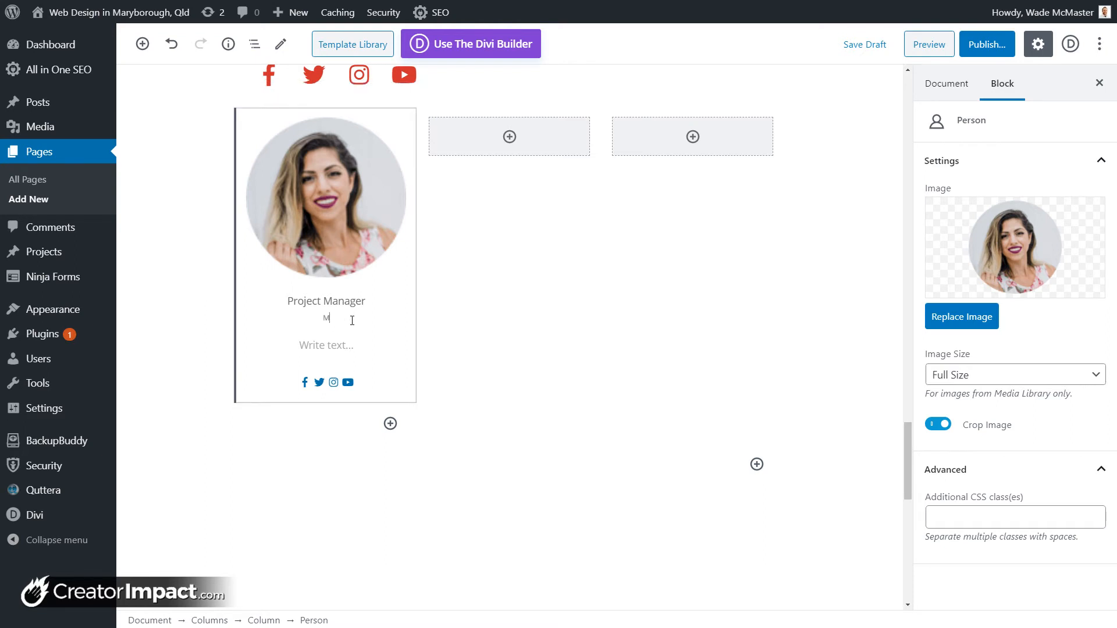
pyautogui.write('Manages Projects')
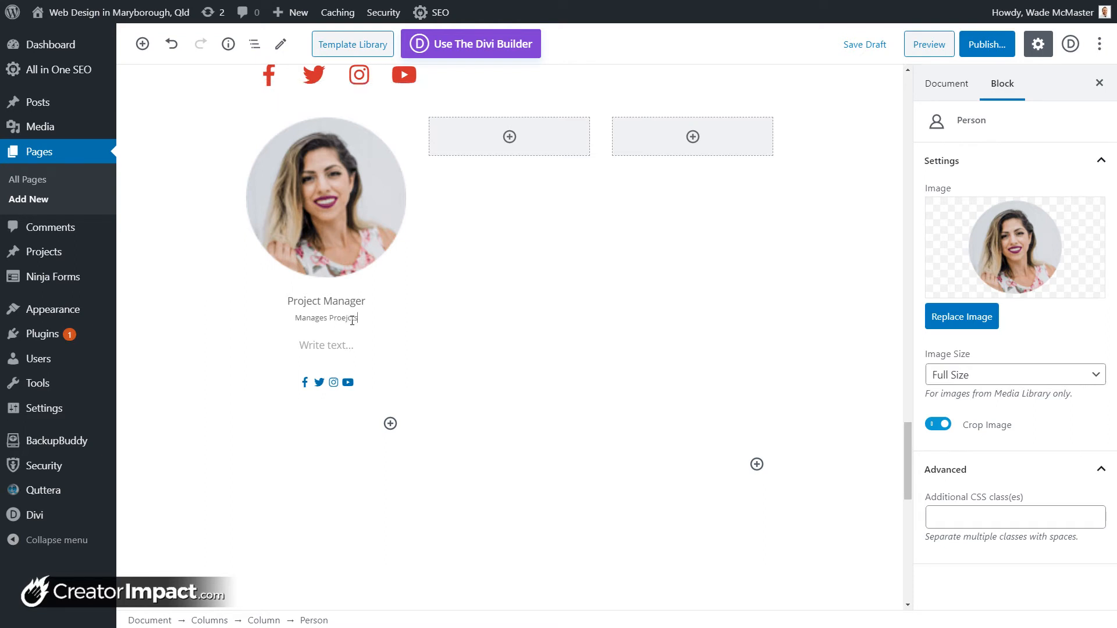
pyautogui.write('je')
pyautogui.click(323, 346)
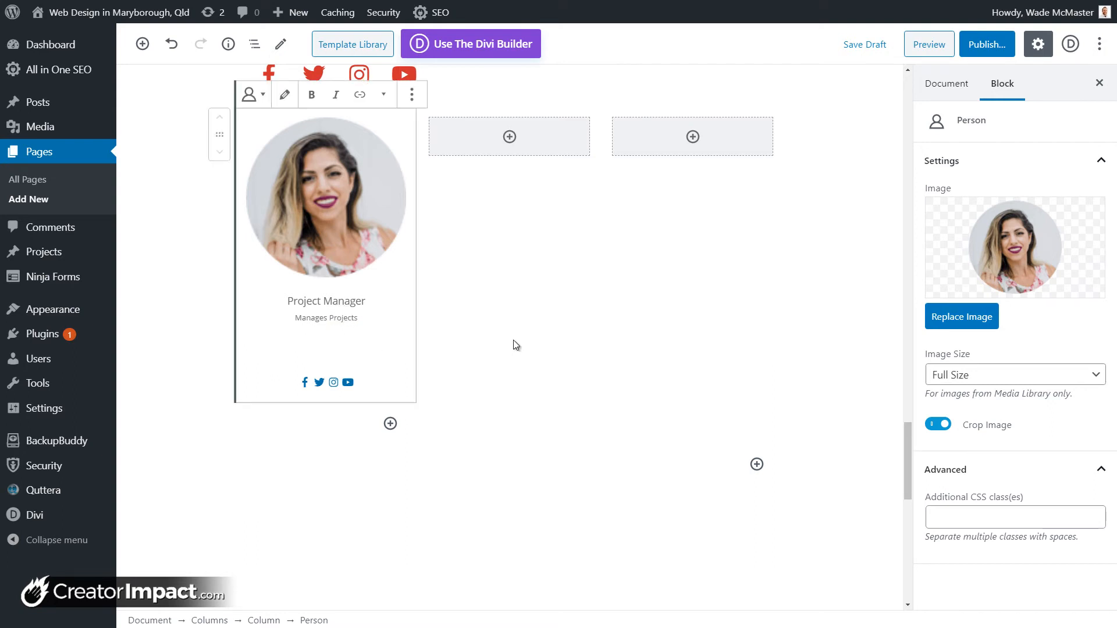
pyautogui.write('Stacy')
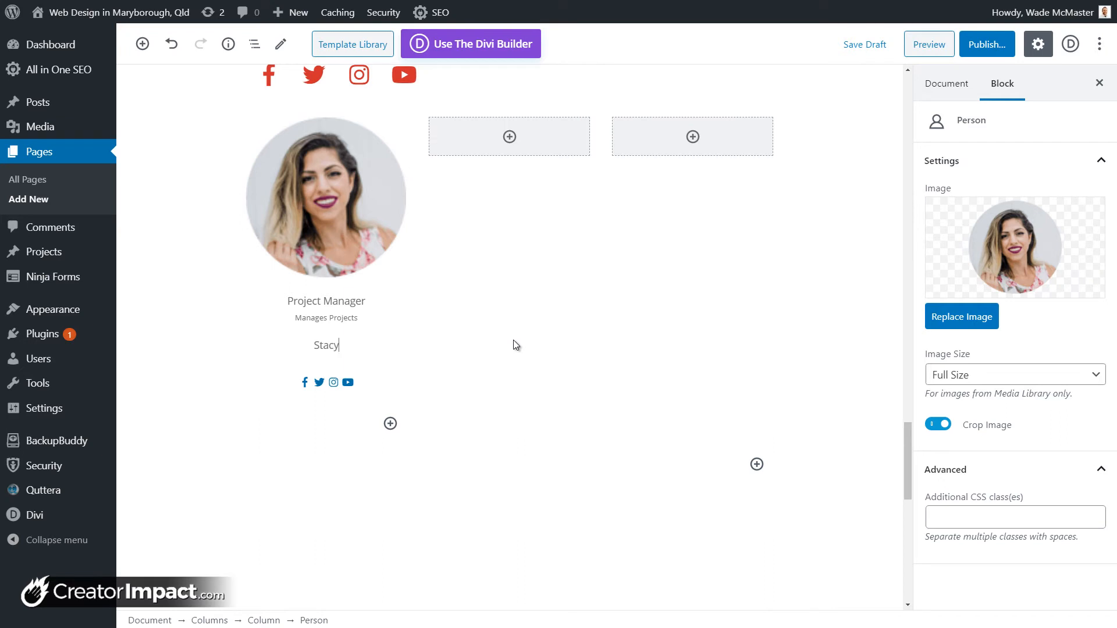
pyautogui.write(' Someone')
# Step: Select the person card's social links and check the Instagram, Twitter and Facebook icons
pyautogui.click(351, 389)
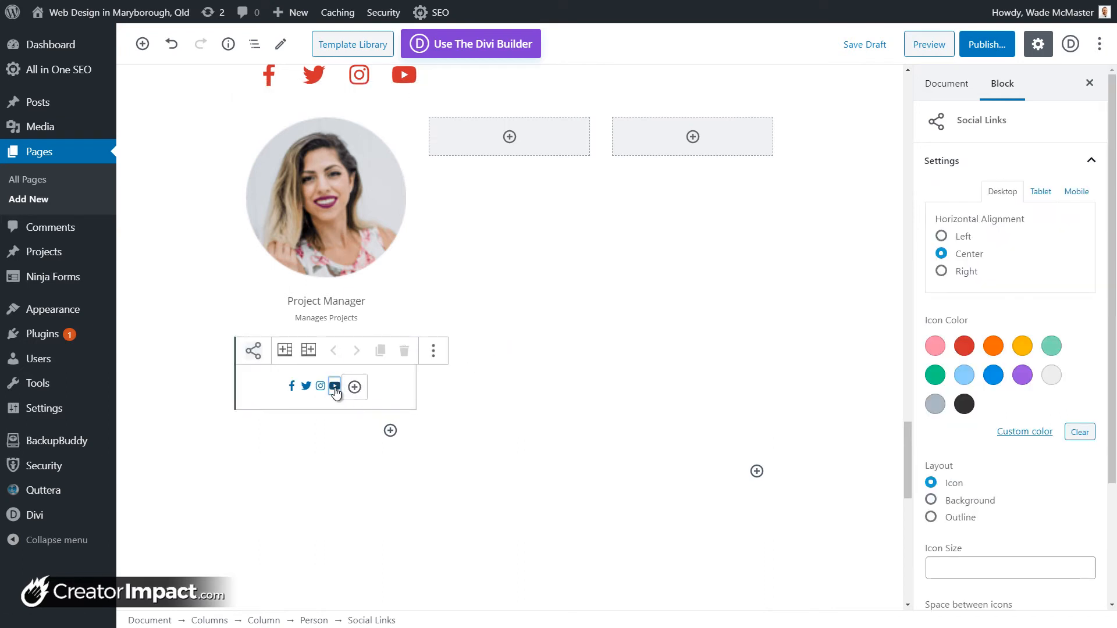
pyautogui.click(321, 387)
pyautogui.click(306, 386)
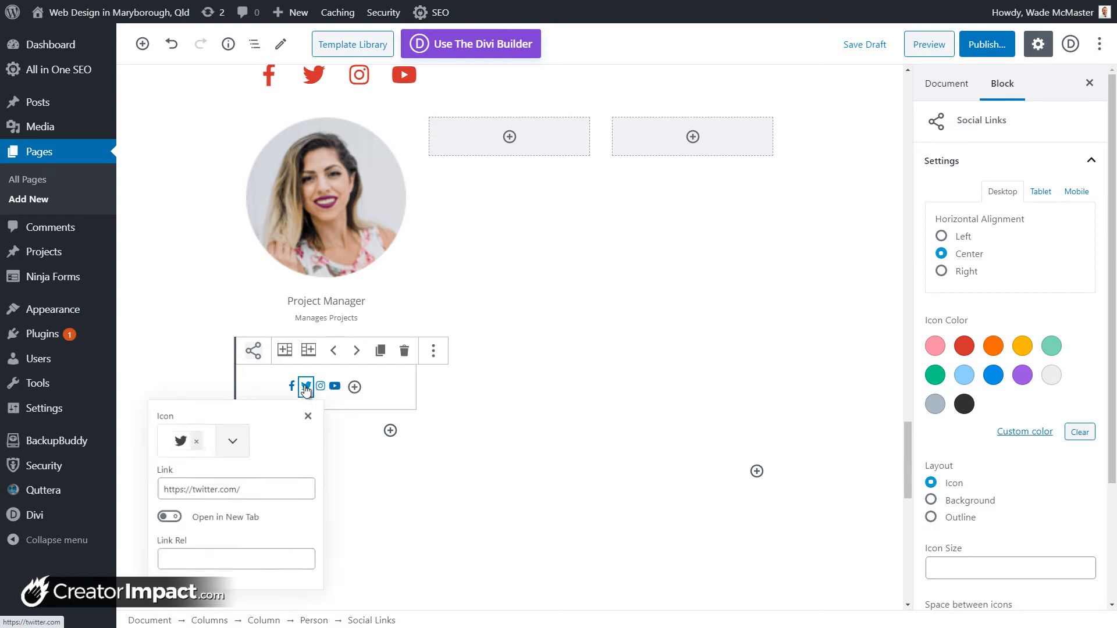
pyautogui.click(291, 389)
# Step: Add a fifth social icon and set it to the Sticker Mule horse via a 'tik' search
pyautogui.click(354, 388)
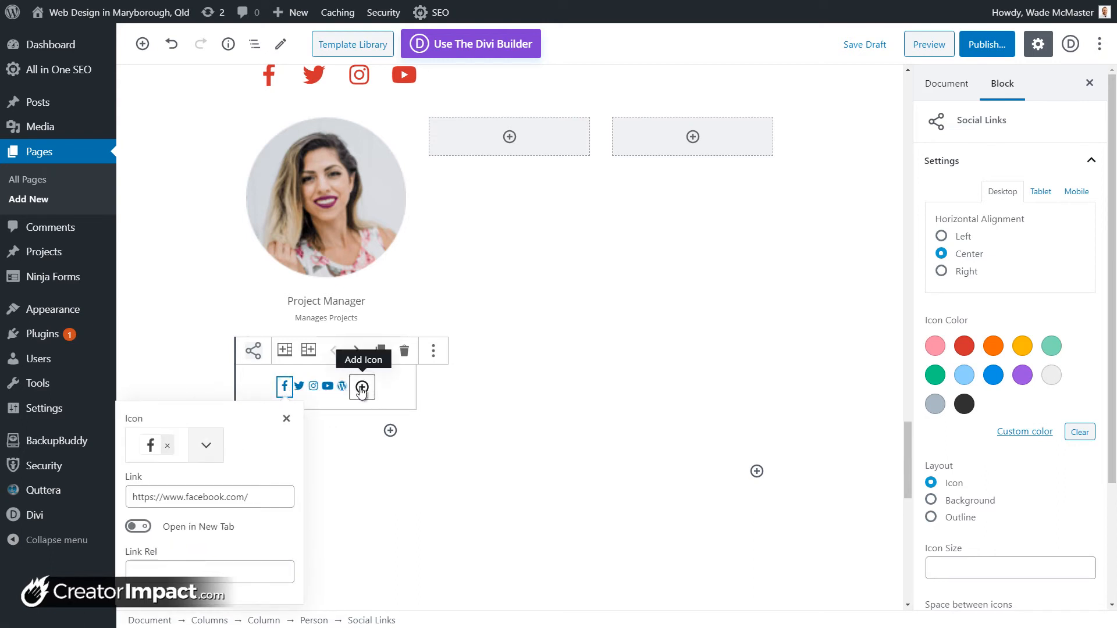
pyautogui.click(335, 395)
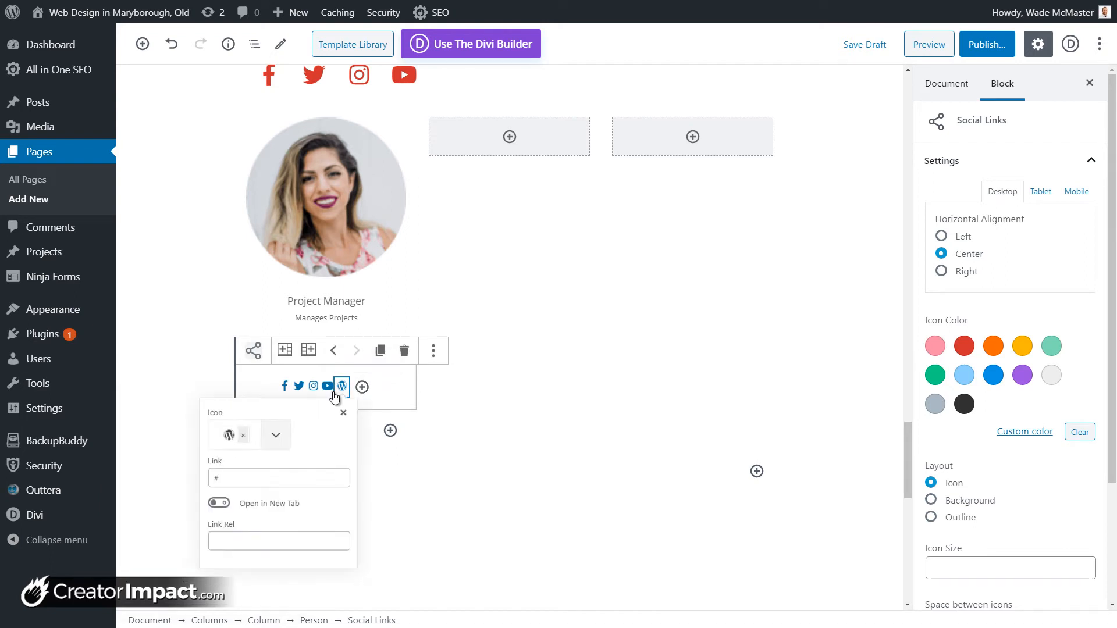
pyautogui.click(263, 444)
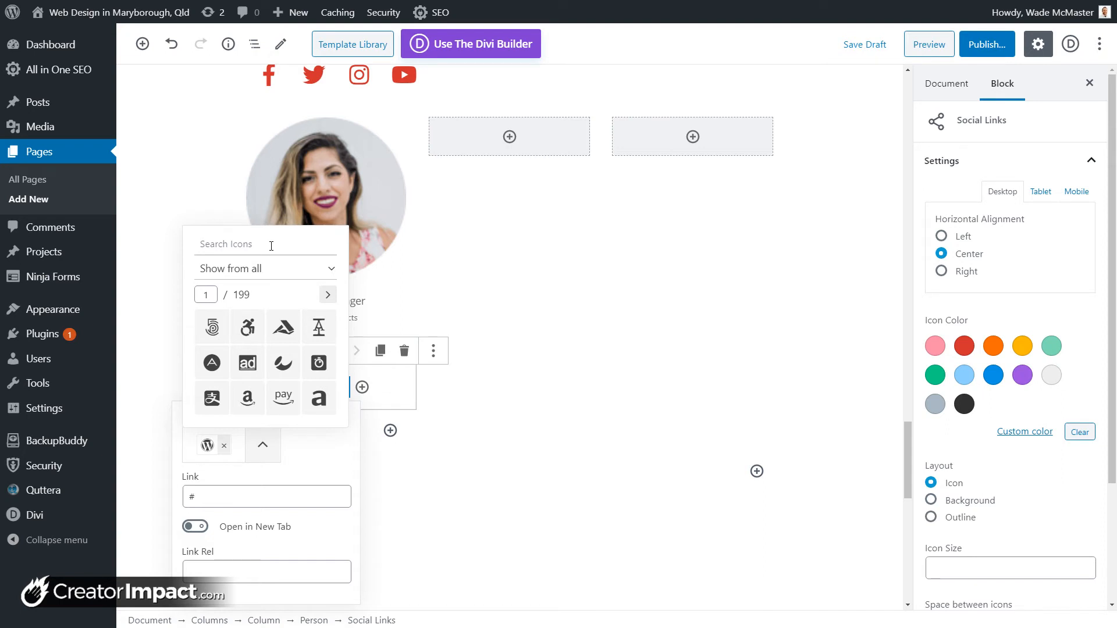
pyautogui.write('tik')
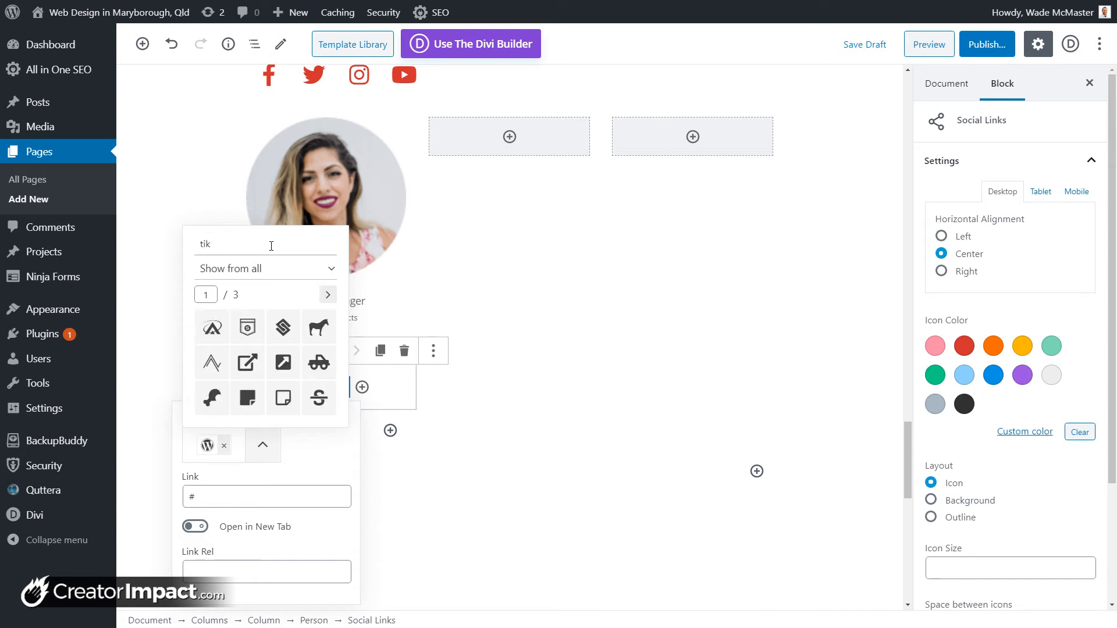
pyautogui.write('tok')
pyautogui.press('BackSpace')
pyautogui.press('BackSpace')
pyautogui.press('BackSpace')
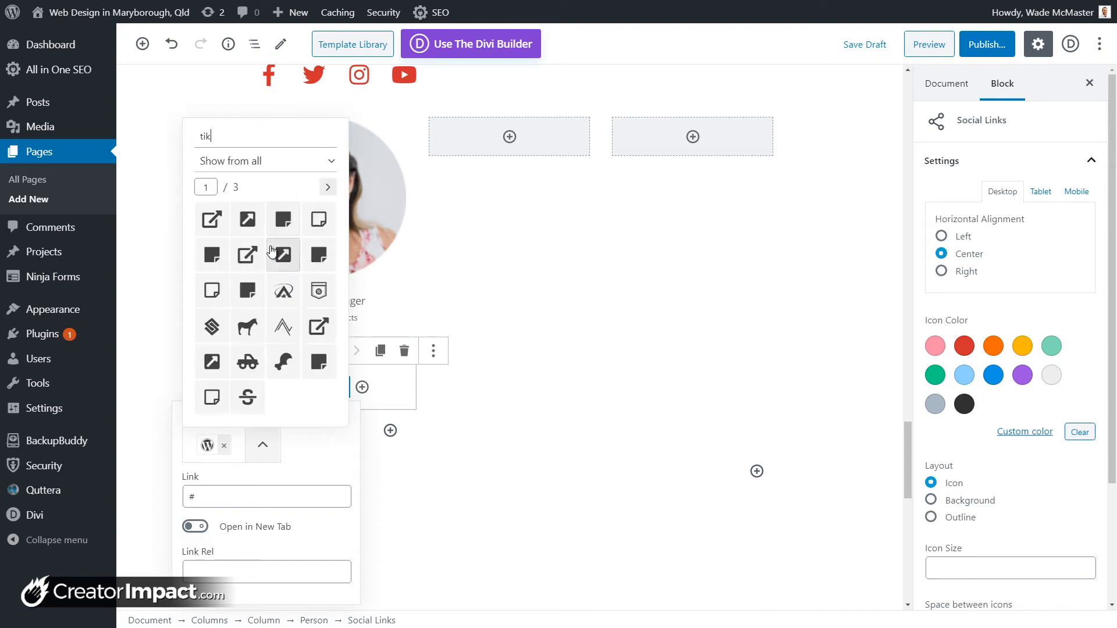
pyautogui.press('BackSpace')
pyautogui.write('k tok')
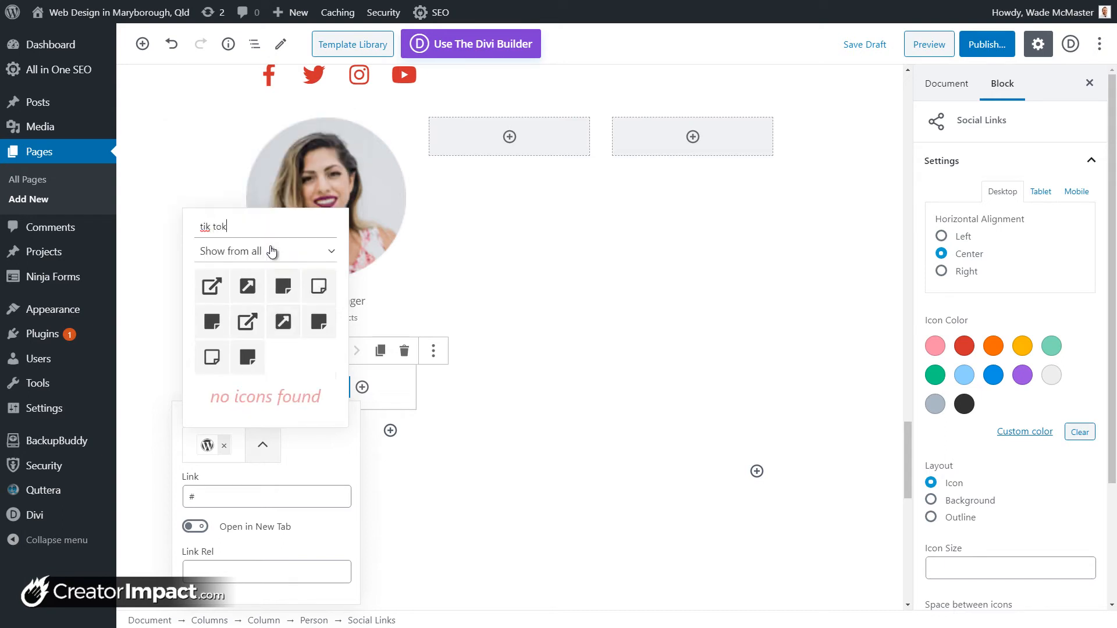
pyautogui.press('BackSpace')
pyautogui.press('BackSpace')
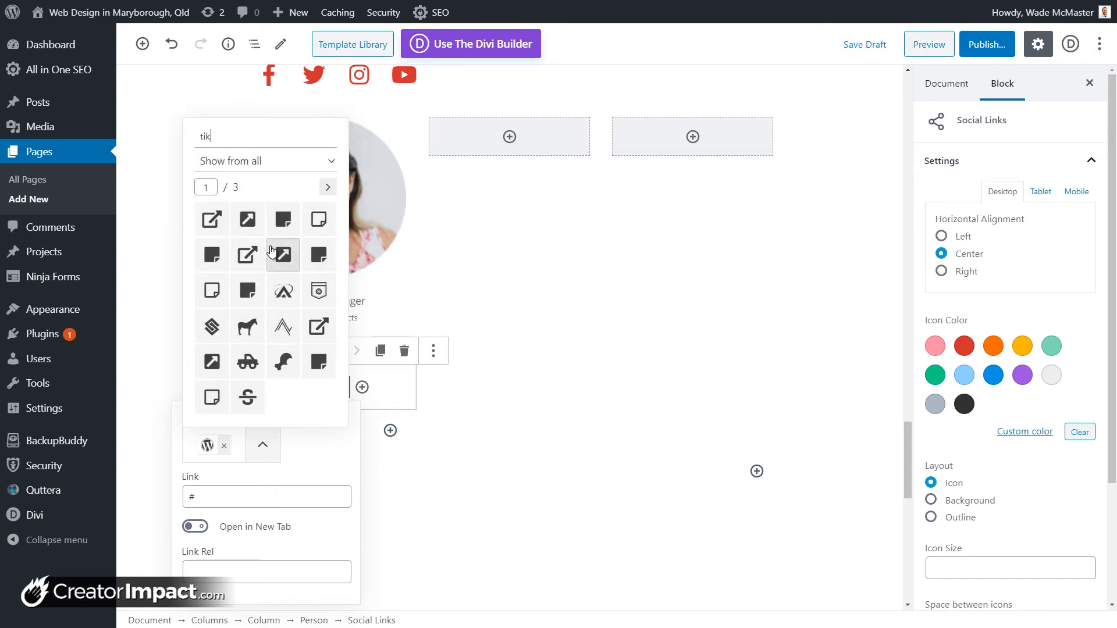
pyautogui.click(238, 327)
pyautogui.click(414, 491)
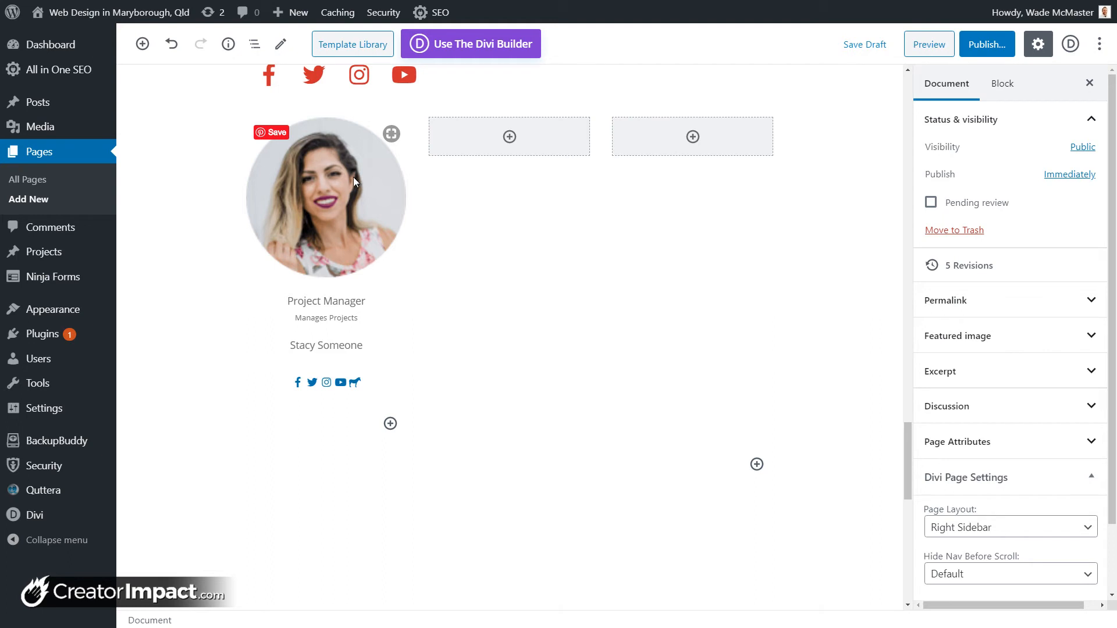
pyautogui.click(324, 208)
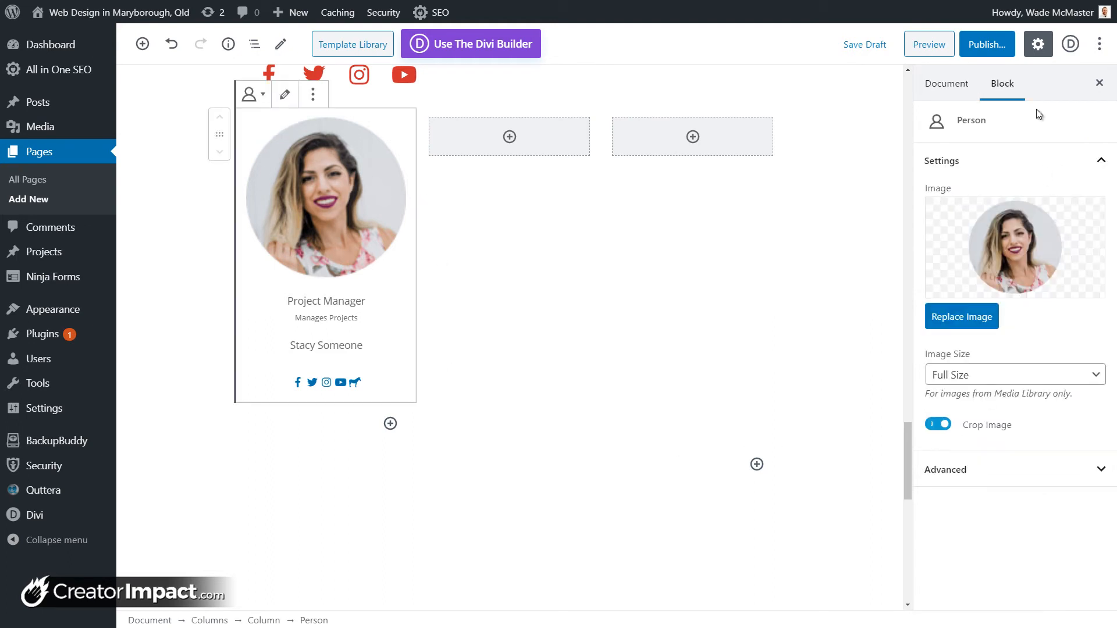
# Step: Insert a Getwid Icon block into the middle column
pyautogui.click(508, 137)
pyautogui.moveTo(652, 279); pyautogui.dragTo(652, 386)
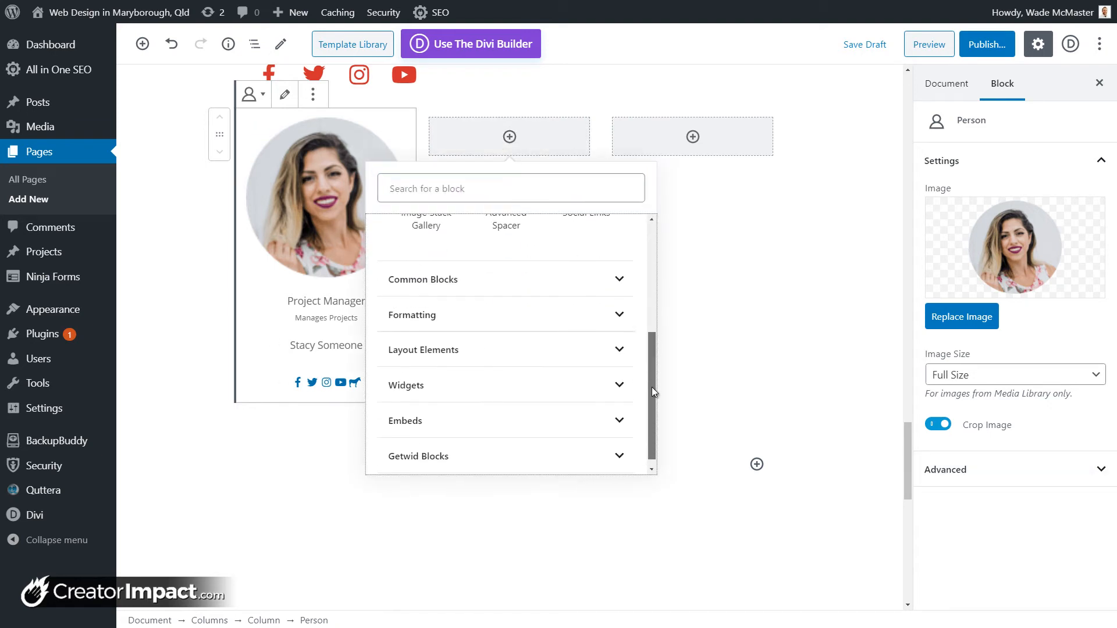
pyautogui.click(571, 448)
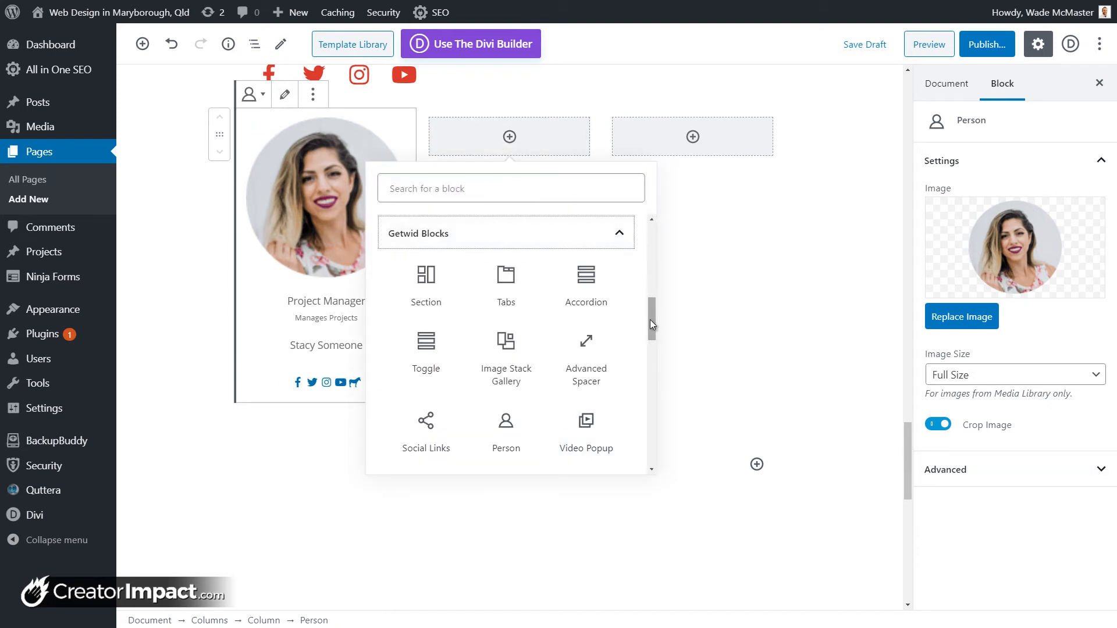
pyautogui.moveTo(652, 320); pyautogui.dragTo(646, 404)
pyautogui.scroll(-1, 591, 361)
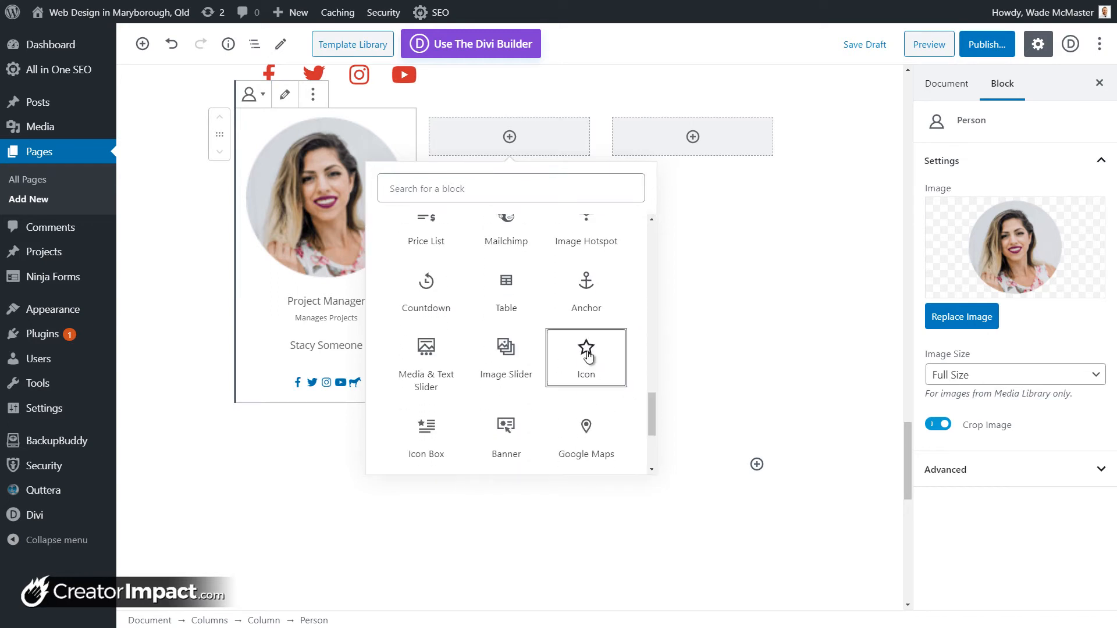
pyautogui.click(590, 359)
pyautogui.scroll(1, 451, 133)
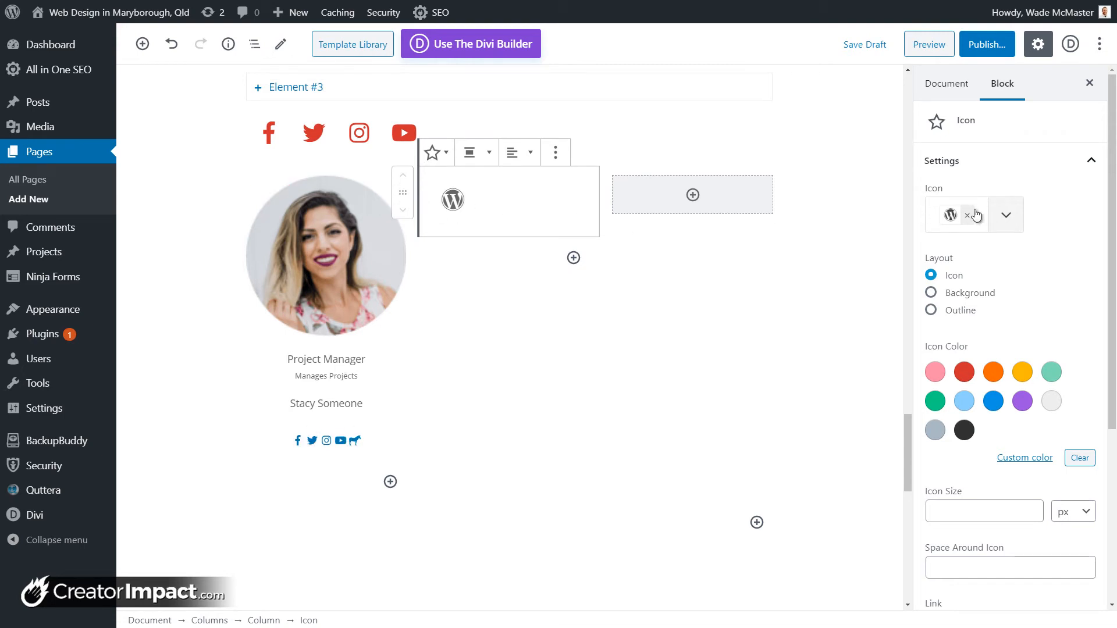
# Step: Replace the default icon with the microphone icon found by searching 'micros'
pyautogui.click(1007, 215)
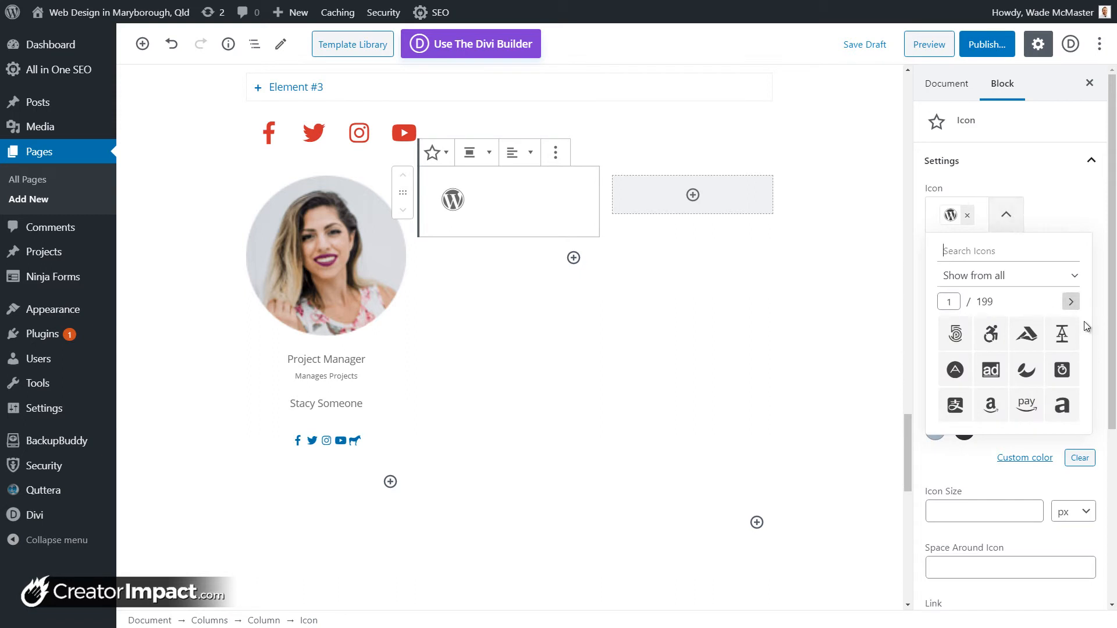
pyautogui.click(1071, 302)
pyautogui.click(1072, 302)
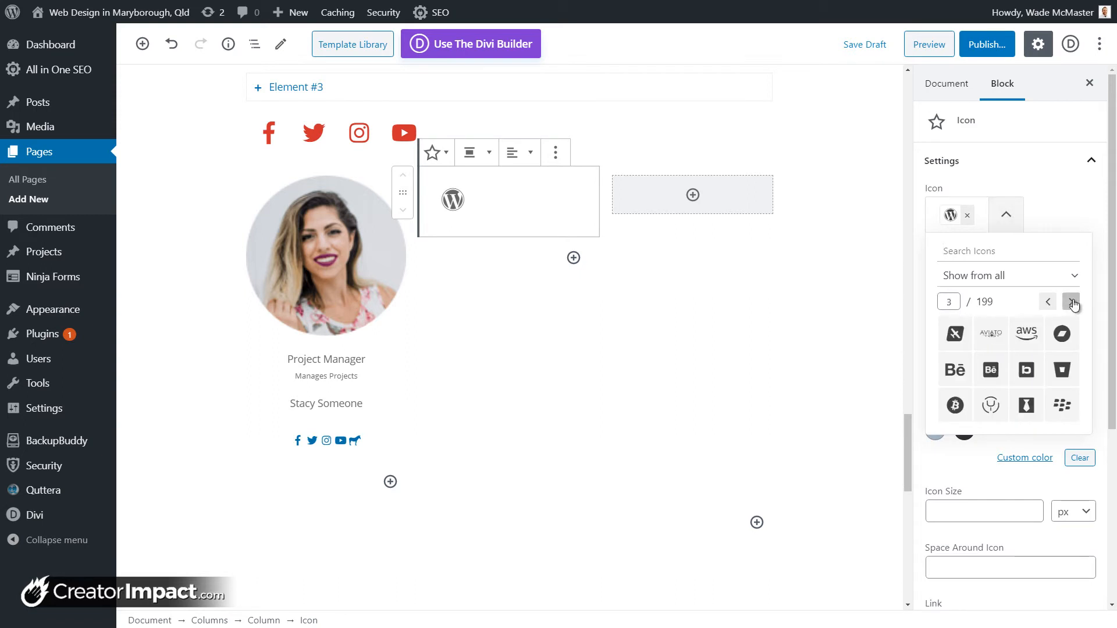
pyautogui.click(1073, 303)
pyautogui.click(1072, 303)
pyautogui.click(1071, 302)
pyautogui.click(1071, 302)
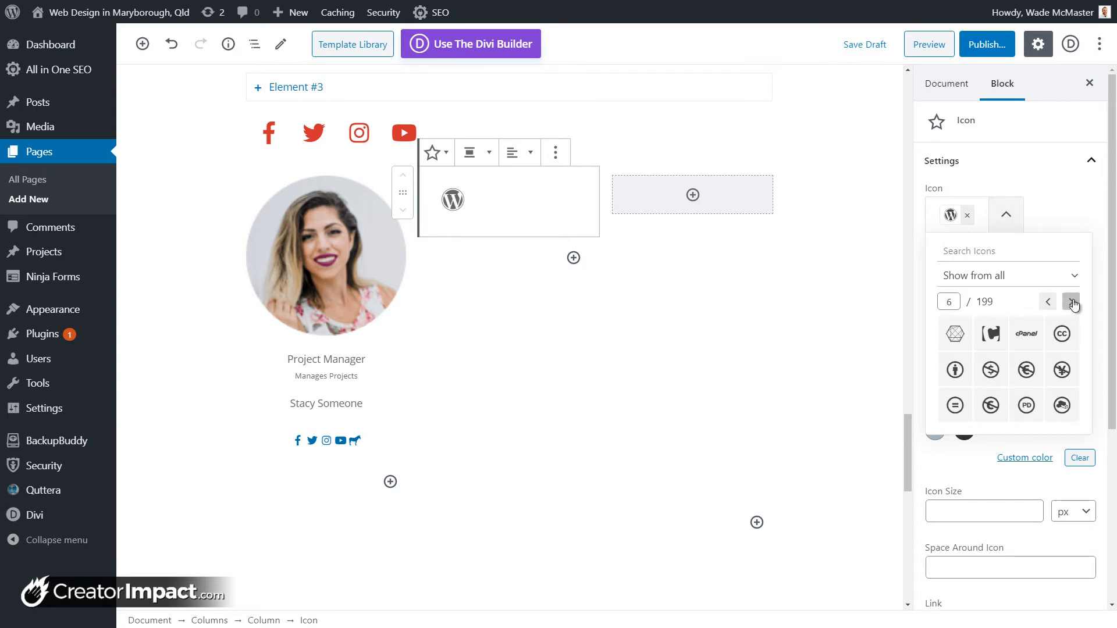
pyautogui.click(1071, 302)
pyautogui.click(1071, 302)
pyautogui.click(1071, 302)
pyautogui.click(1071, 302)
pyautogui.click(1071, 302)
pyautogui.doubleClick(1071, 303)
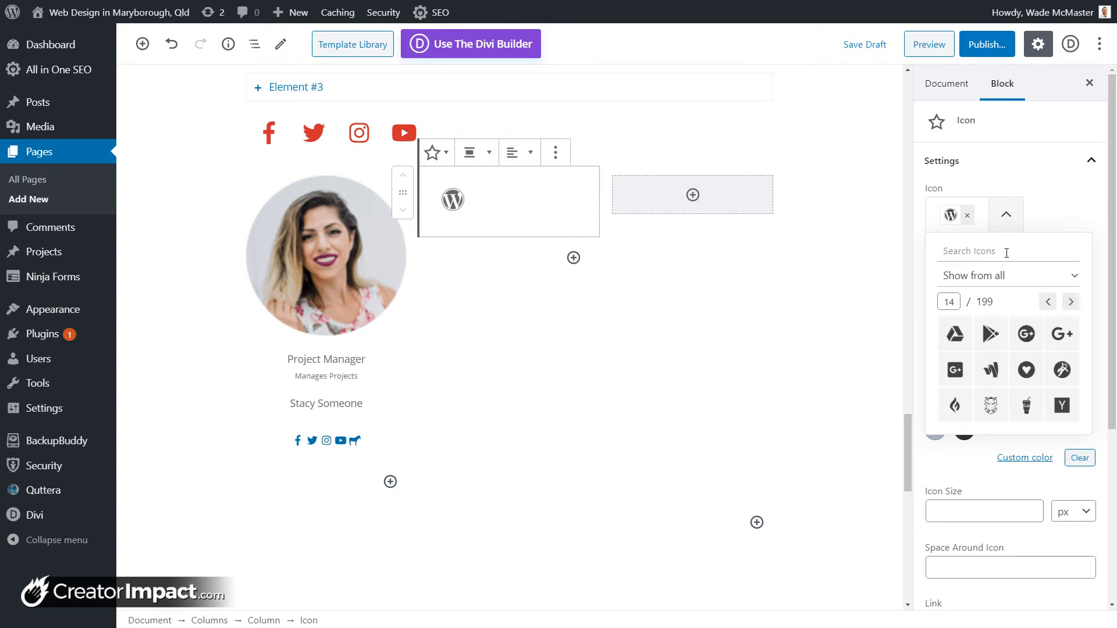
pyautogui.write('micros')
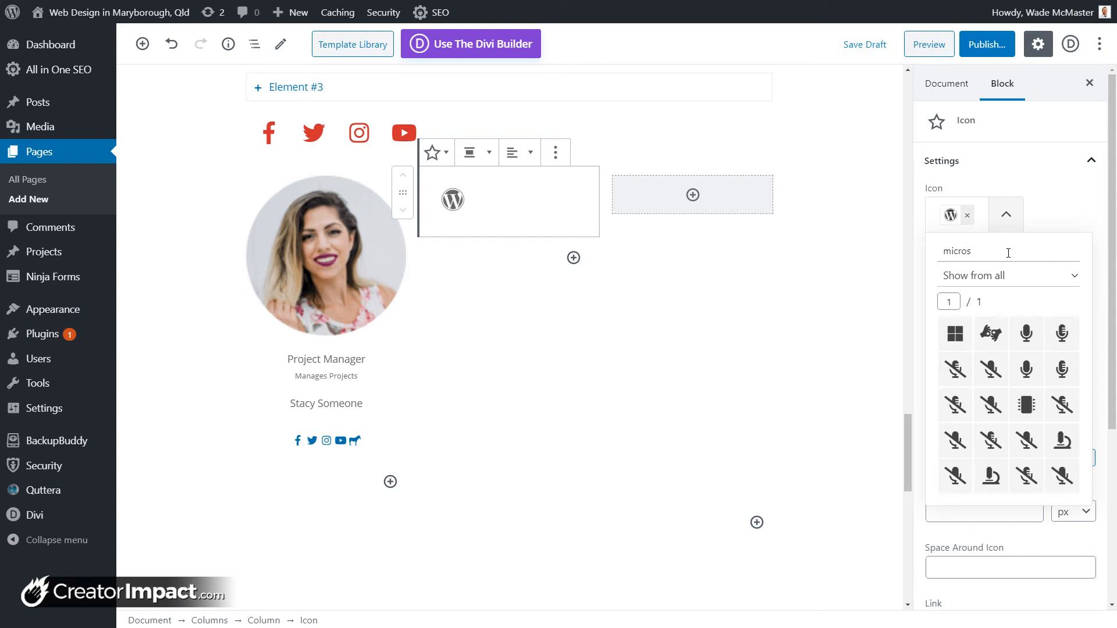
pyautogui.click(1061, 342)
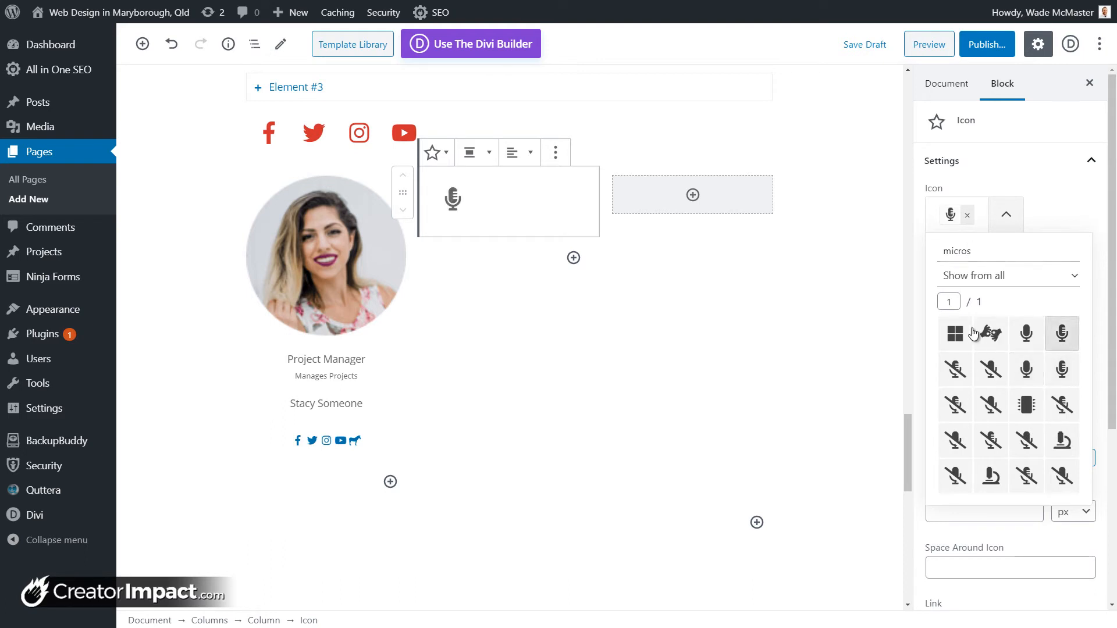
pyautogui.click(1058, 185)
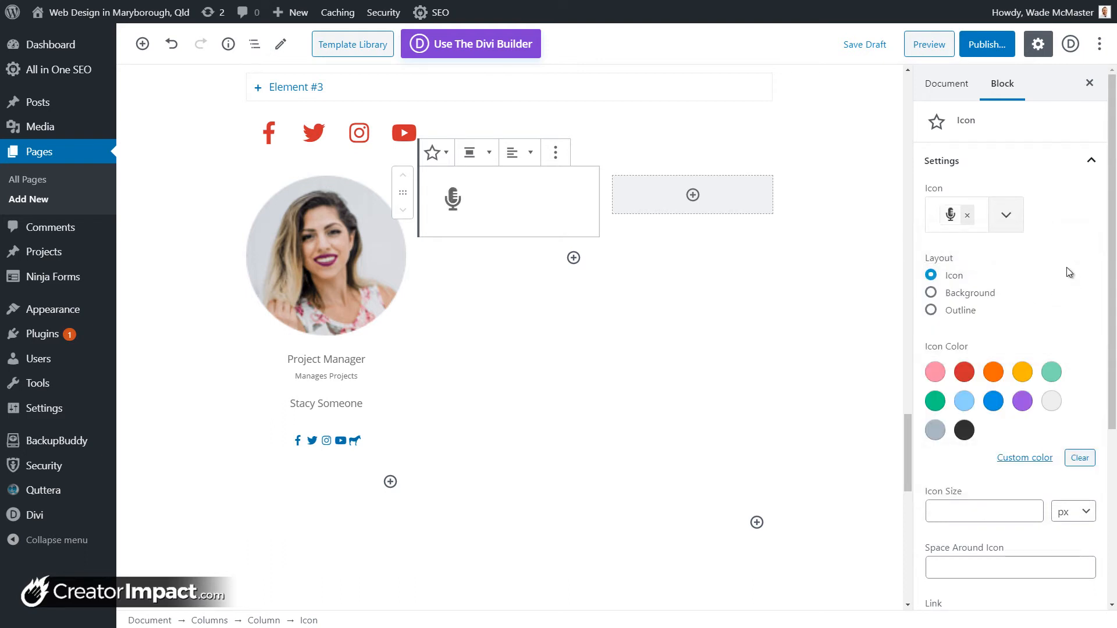
# Step: Colour the microphone orange, keeping the plain Icon layout after trying Background and Outline
pyautogui.click(932, 293)
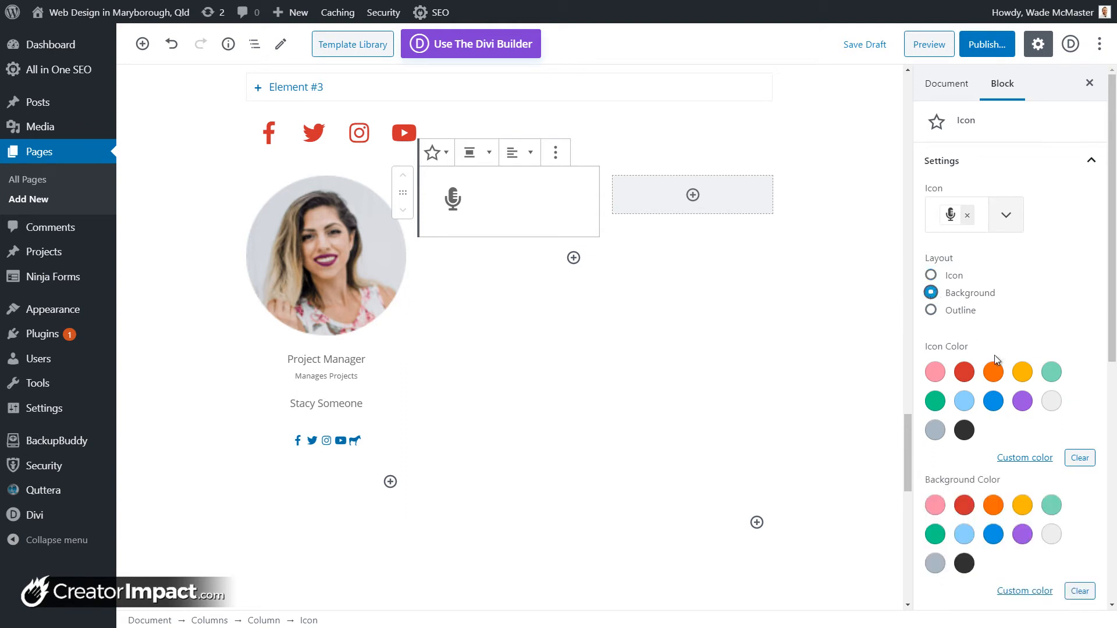
pyautogui.click(994, 375)
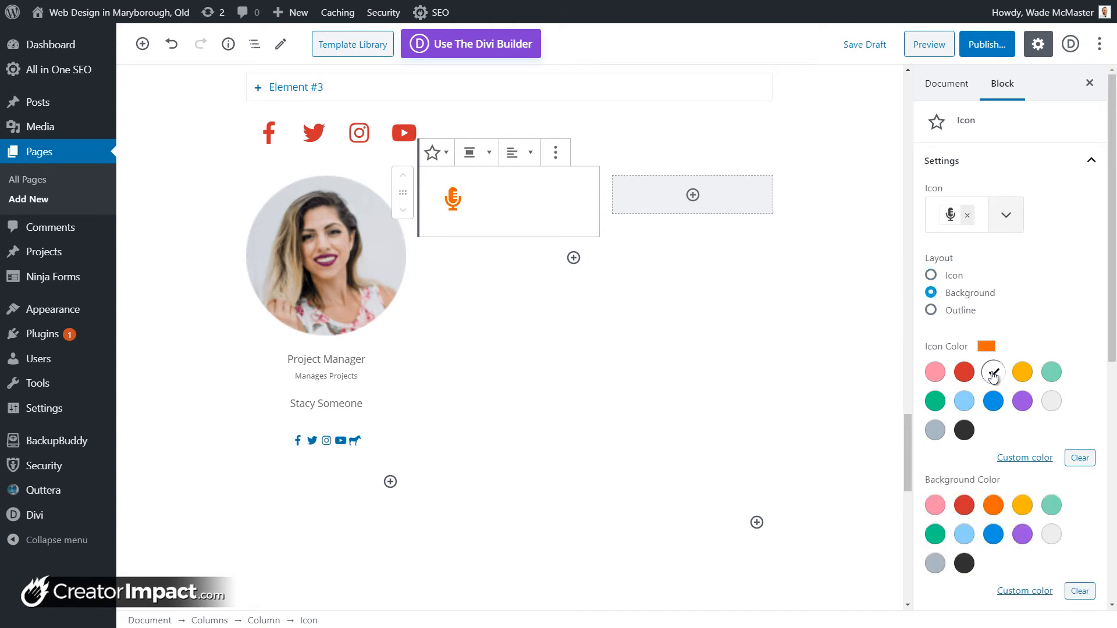
pyautogui.click(993, 534)
pyautogui.click(1023, 535)
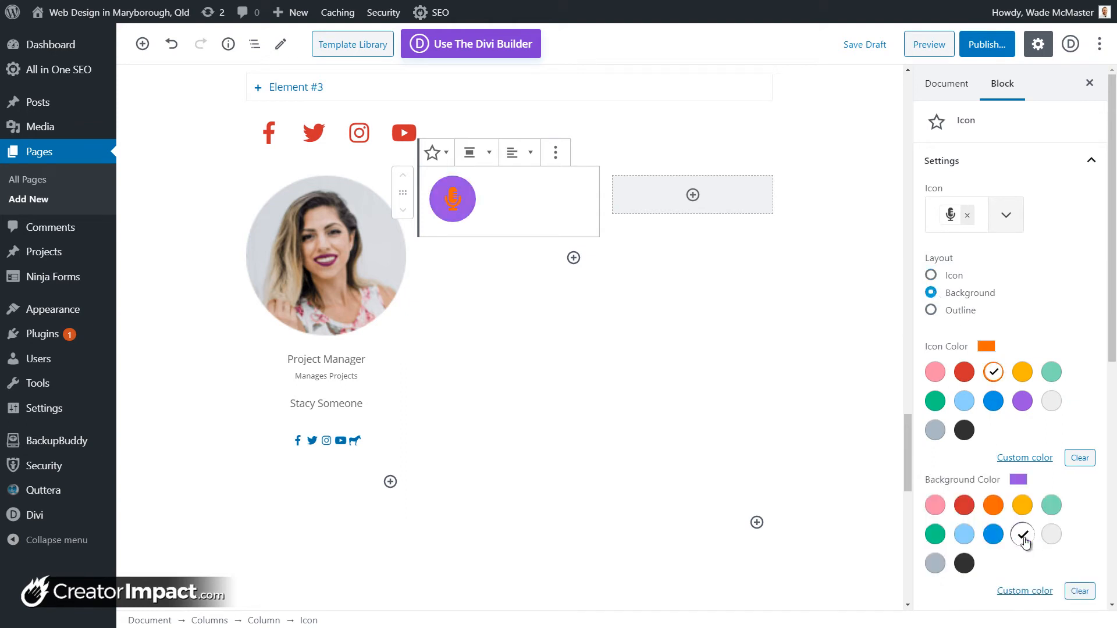
pyautogui.click(932, 276)
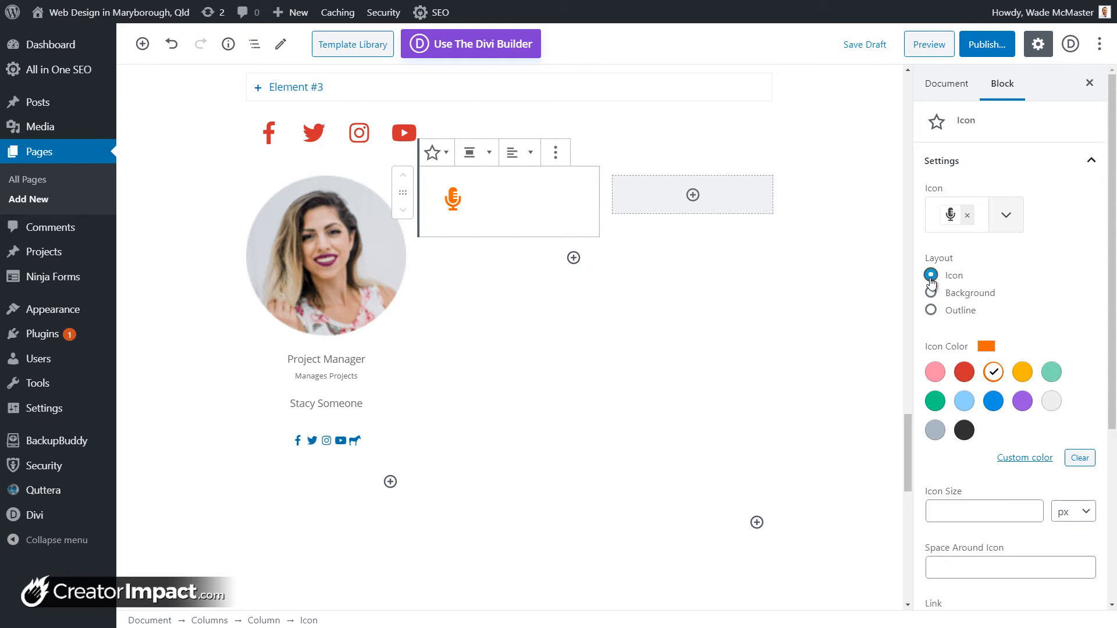
pyautogui.click(931, 311)
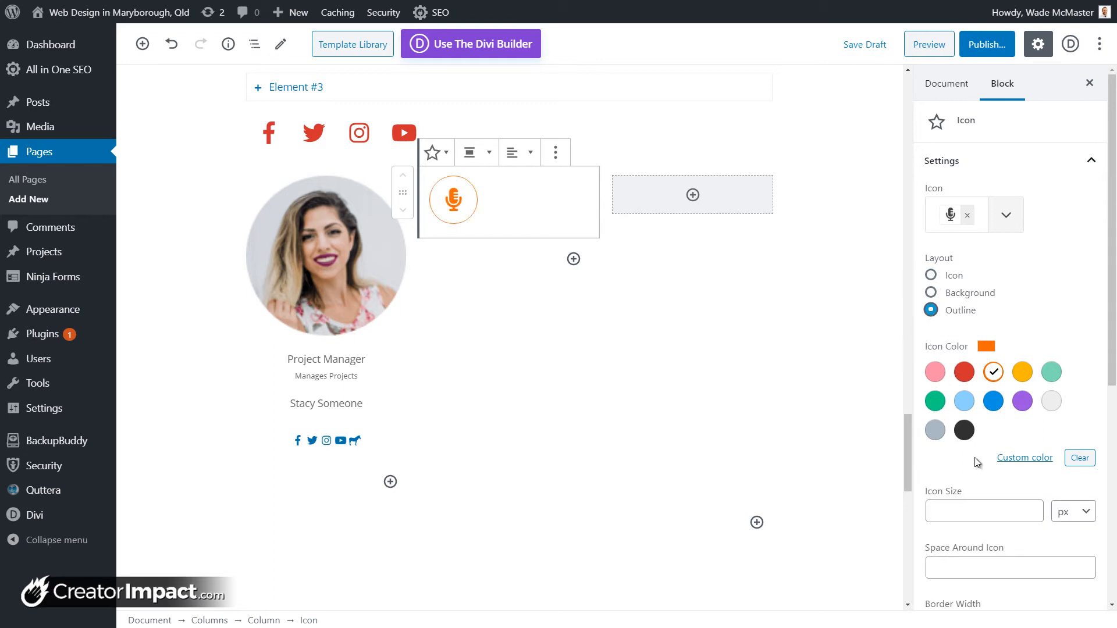
pyautogui.click(932, 276)
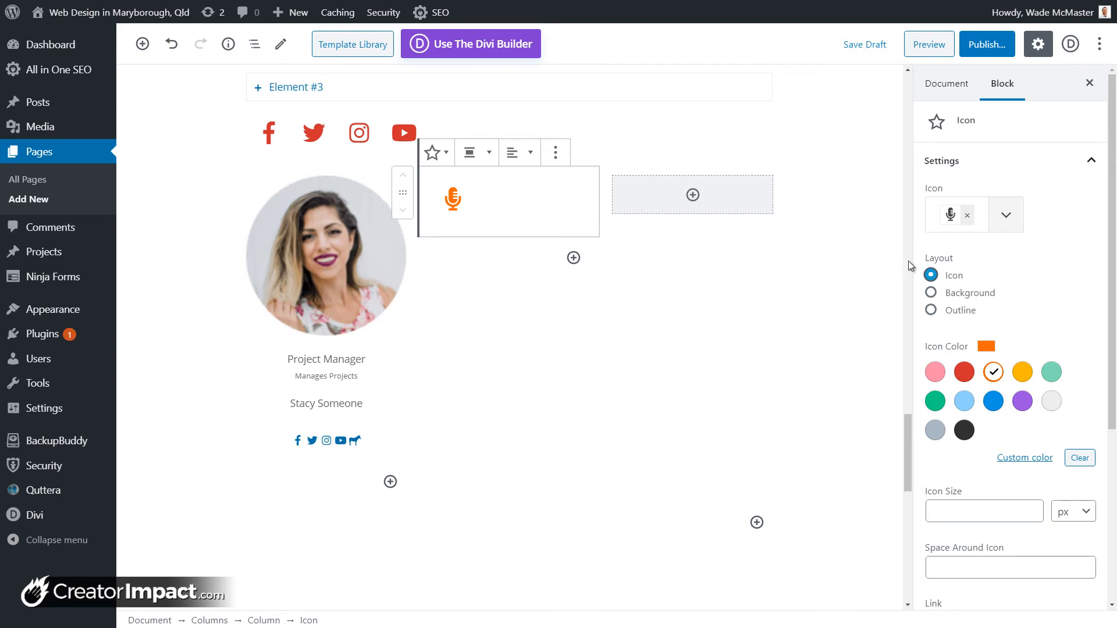
pyautogui.scroll(-3, 988, 339)
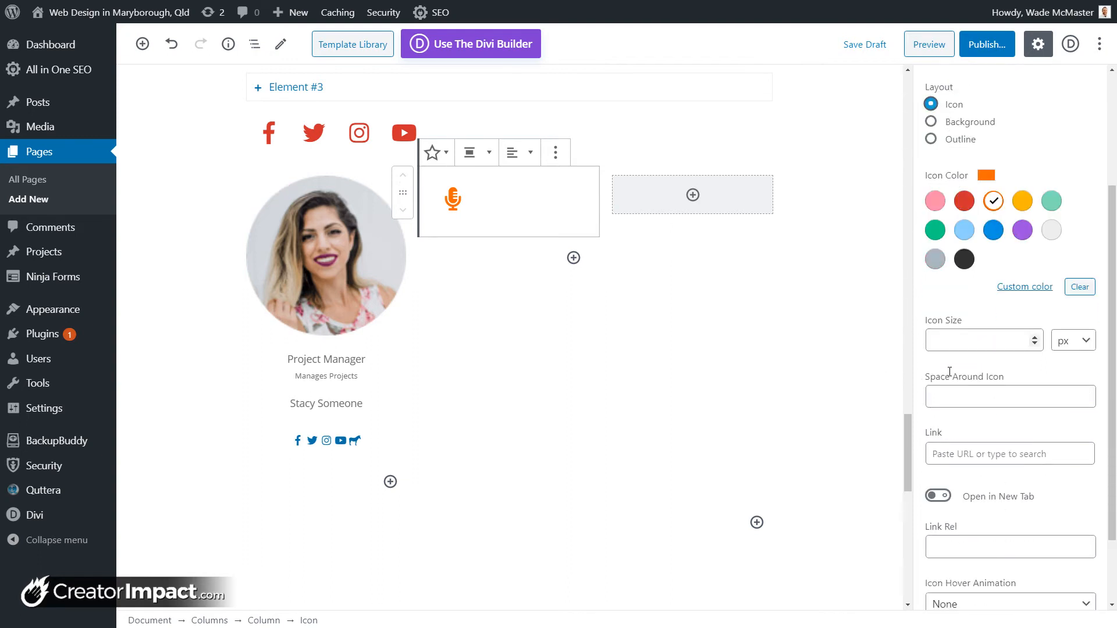
# Step: Set the microphone icon size to 100
pyautogui.click(1035, 334)
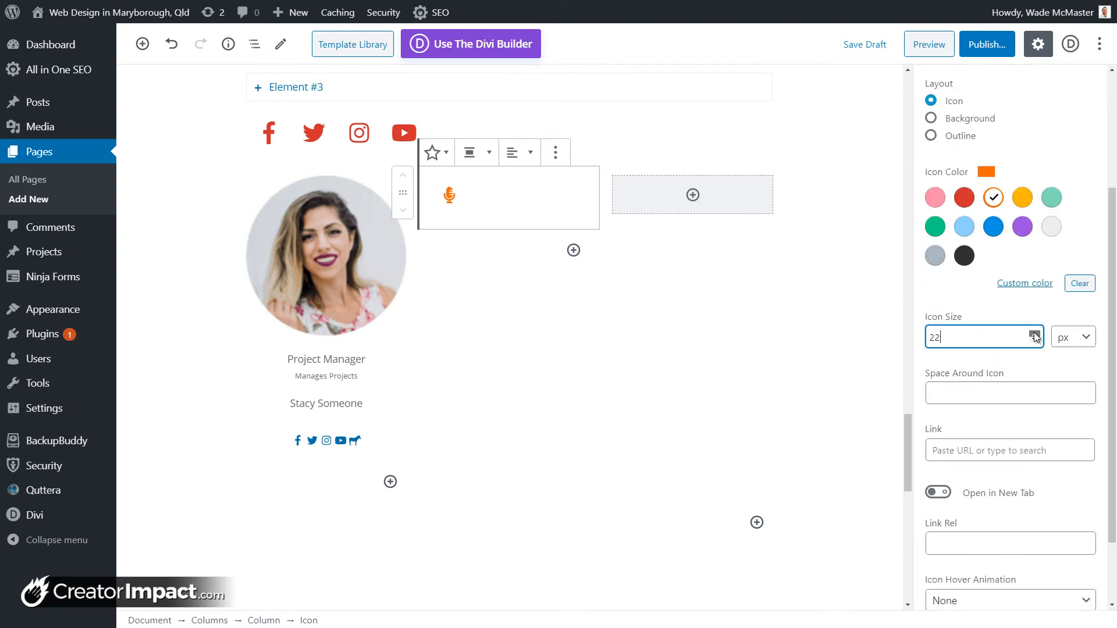
pyautogui.moveTo(969, 339); pyautogui.dragTo(872, 344)
pyautogui.click(873, 344)
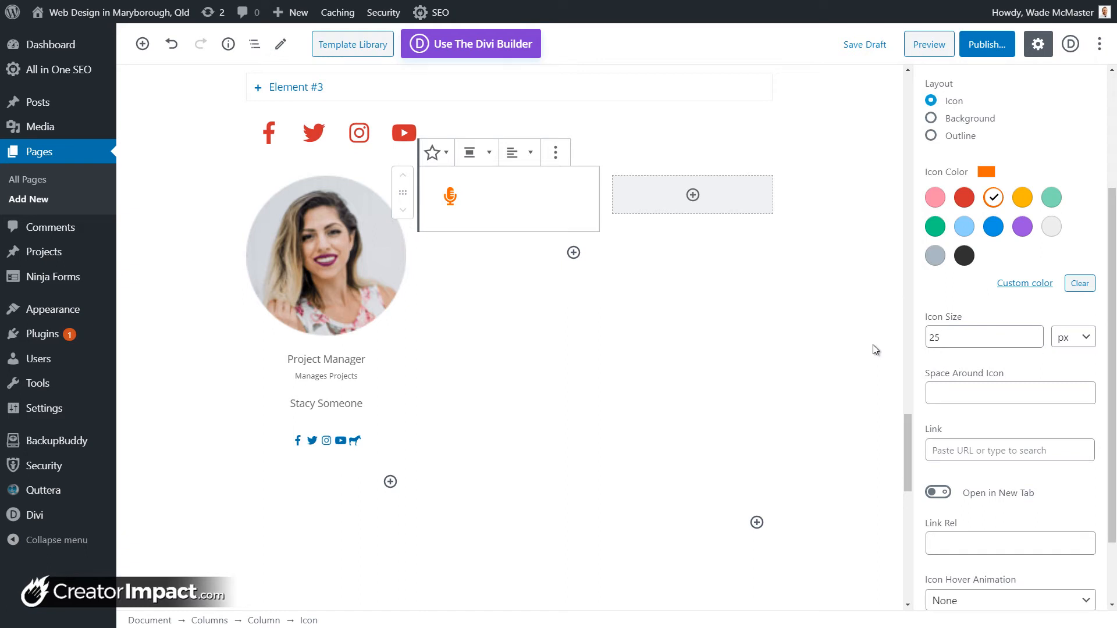
pyautogui.doubleClick(934, 338)
pyautogui.write('100')
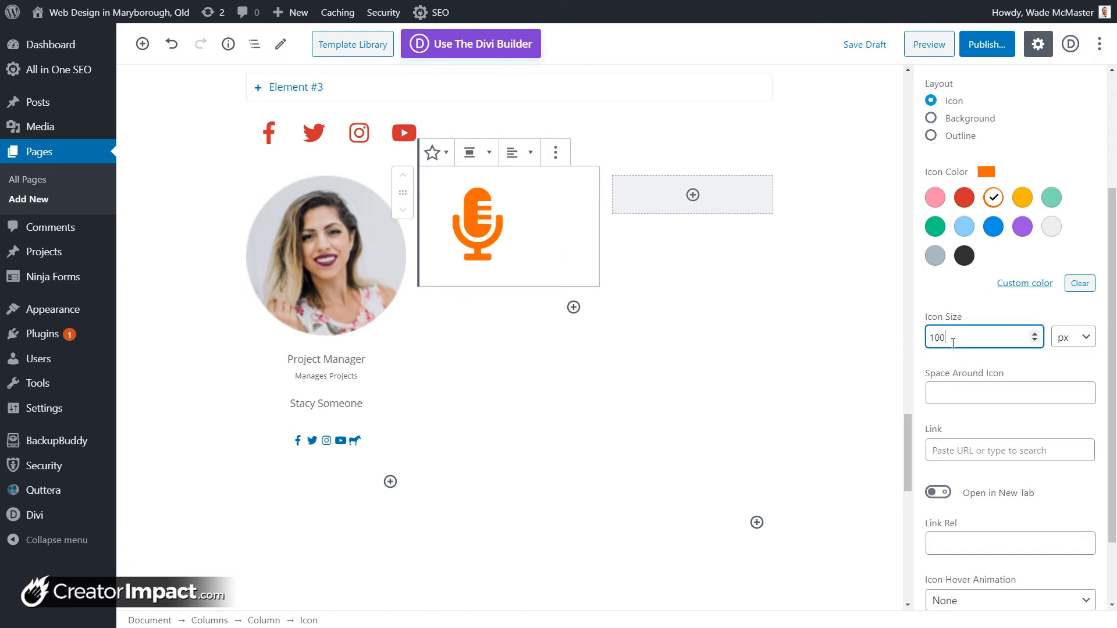
# Step: Set Space Around Icon to 50 and link the icon to #, same tab
pyautogui.click(982, 391)
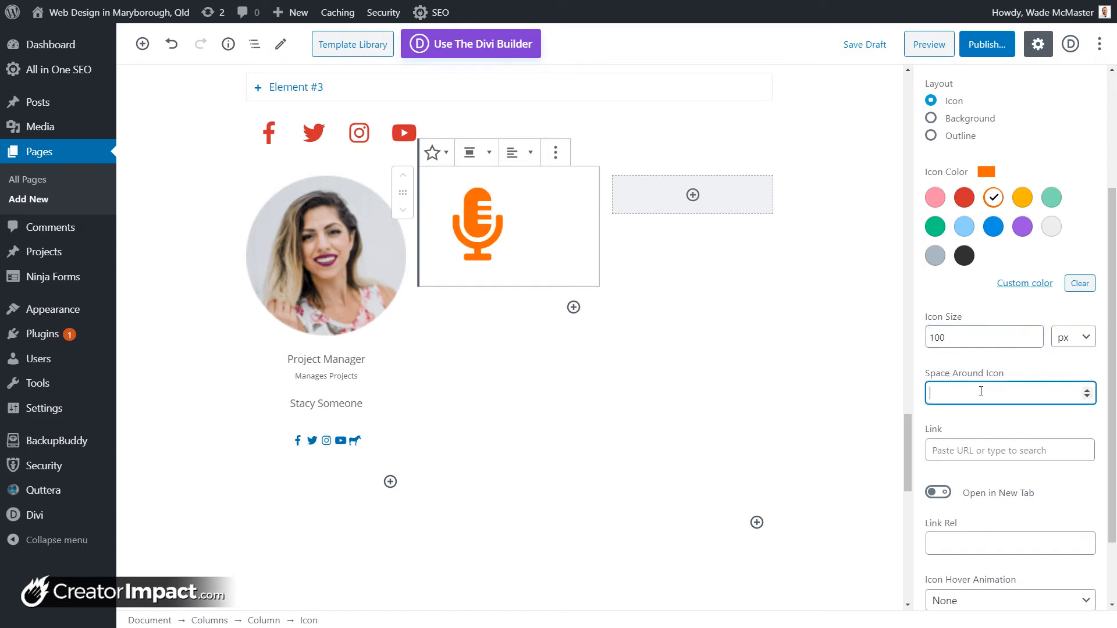
pyautogui.write('50')
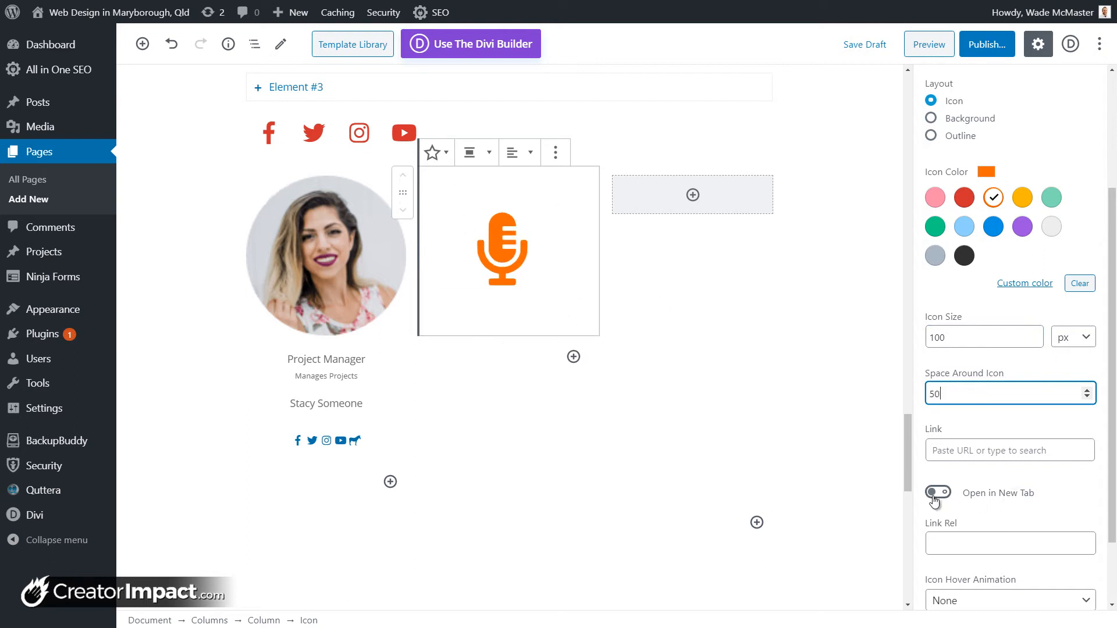
pyautogui.click(952, 450)
pyautogui.write('#')
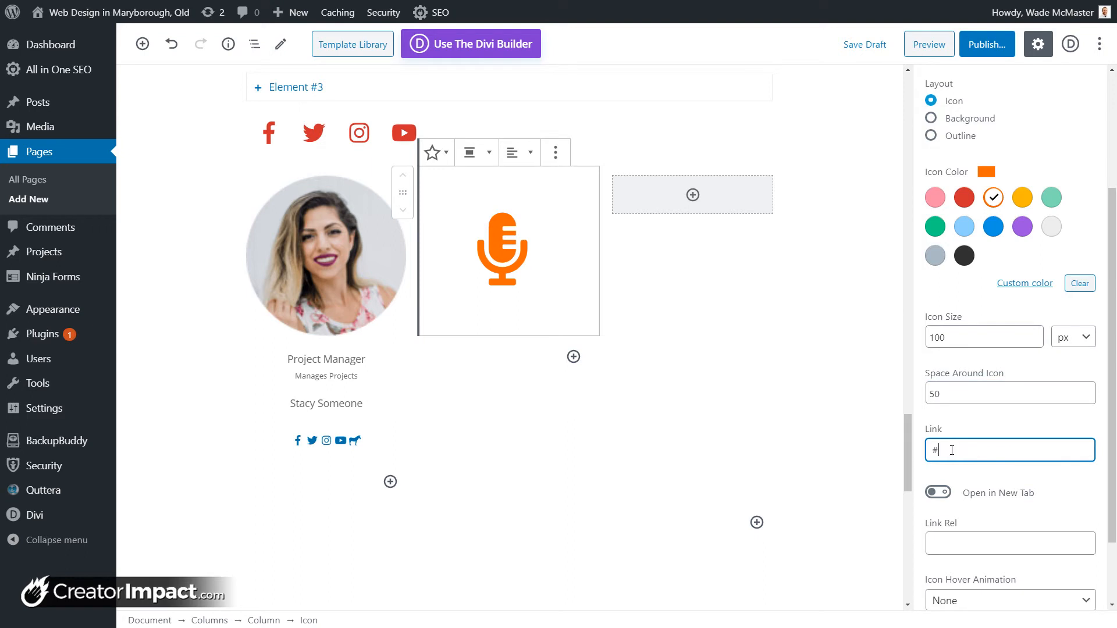
pyautogui.click(948, 490)
pyautogui.click(949, 491)
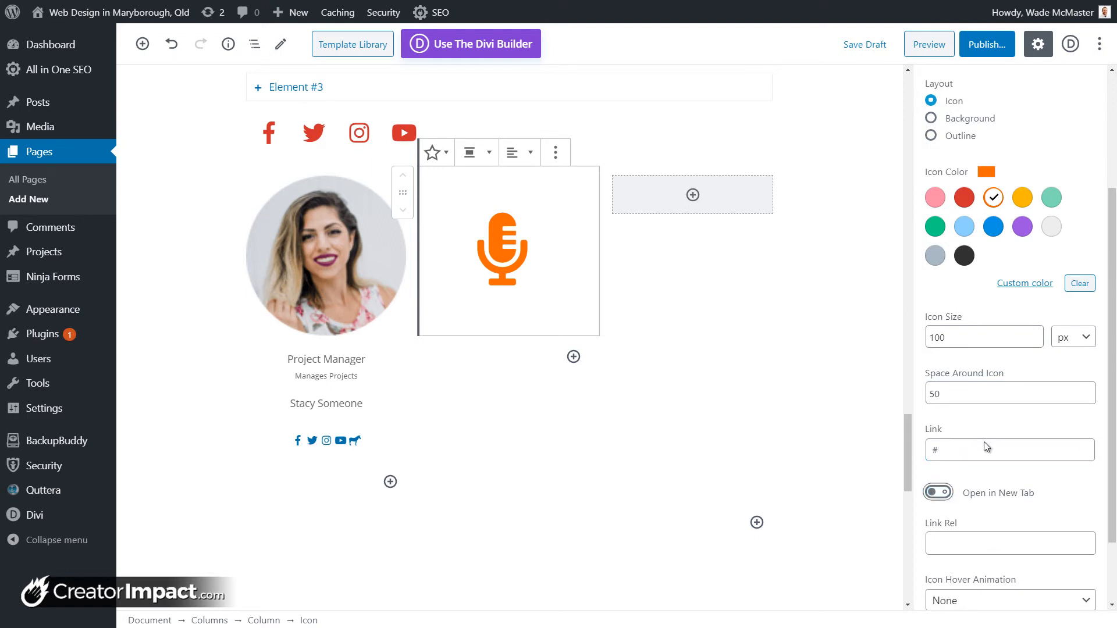
# Step: Choose the Zoom Big hover animation after trying Wobble and Slide Left, then expand Margin
pyautogui.scroll(-2, 983, 465)
pyautogui.click(978, 515)
pyautogui.click(979, 515)
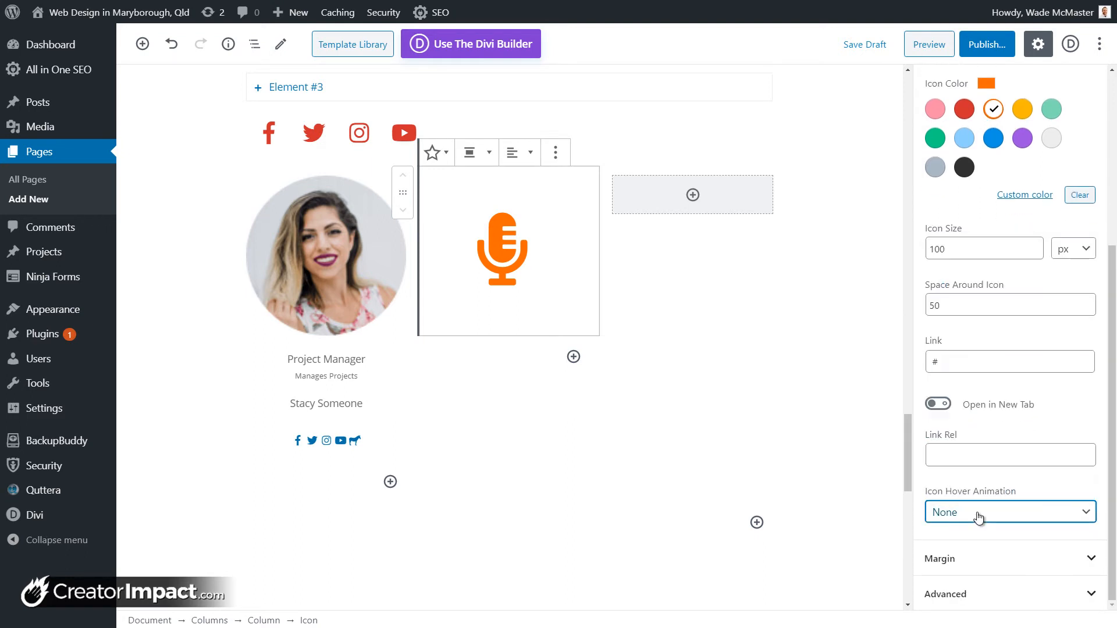
pyautogui.click(979, 518)
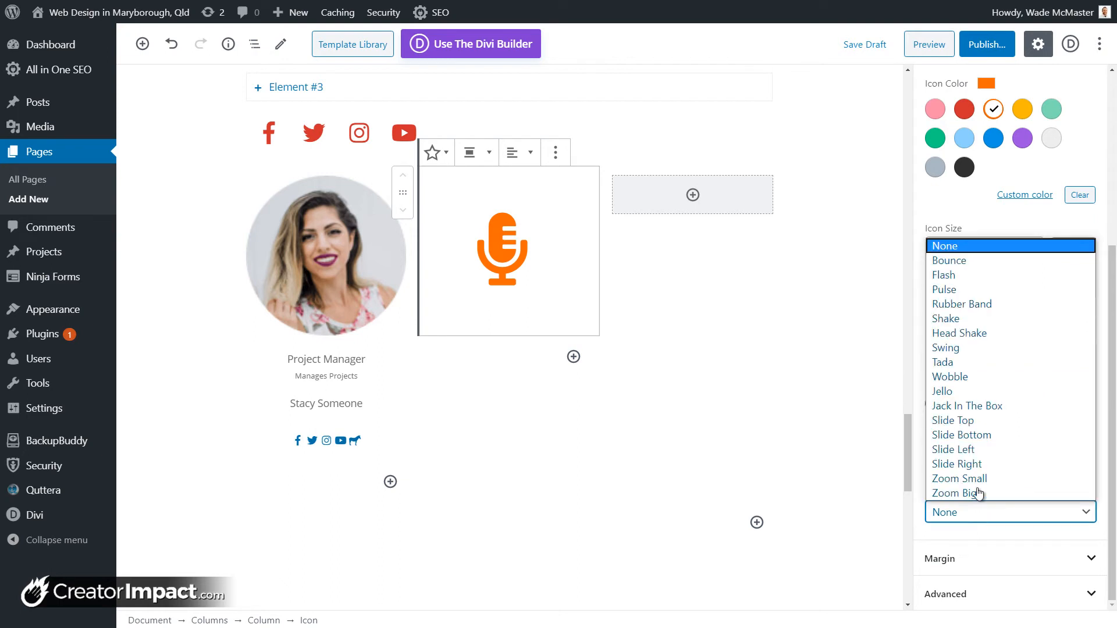
pyautogui.click(978, 379)
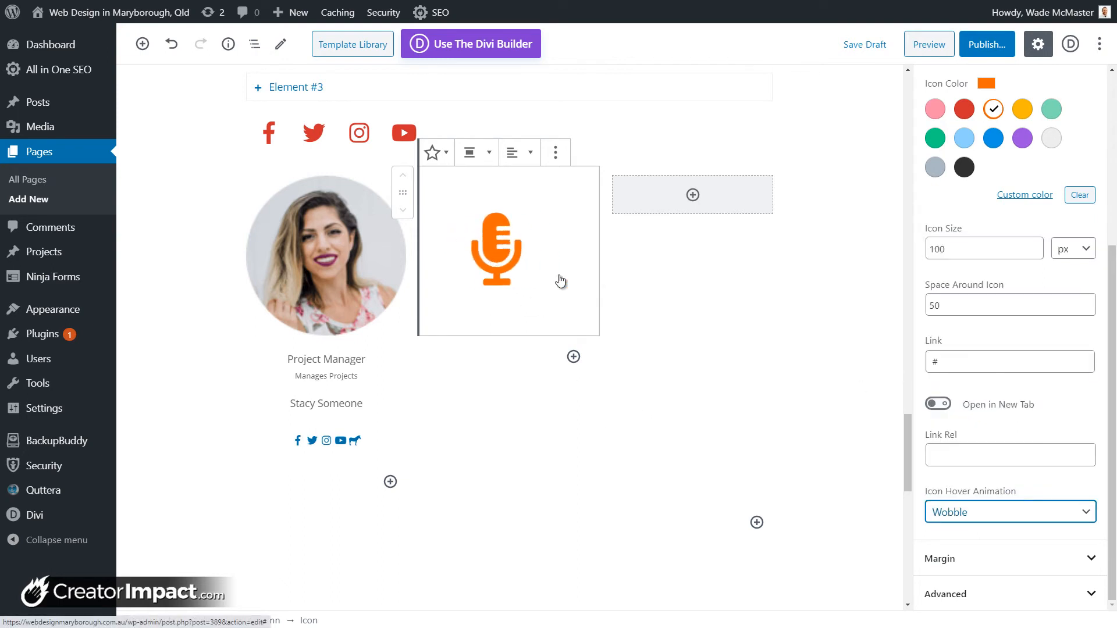
pyautogui.click(1032, 519)
pyautogui.click(991, 456)
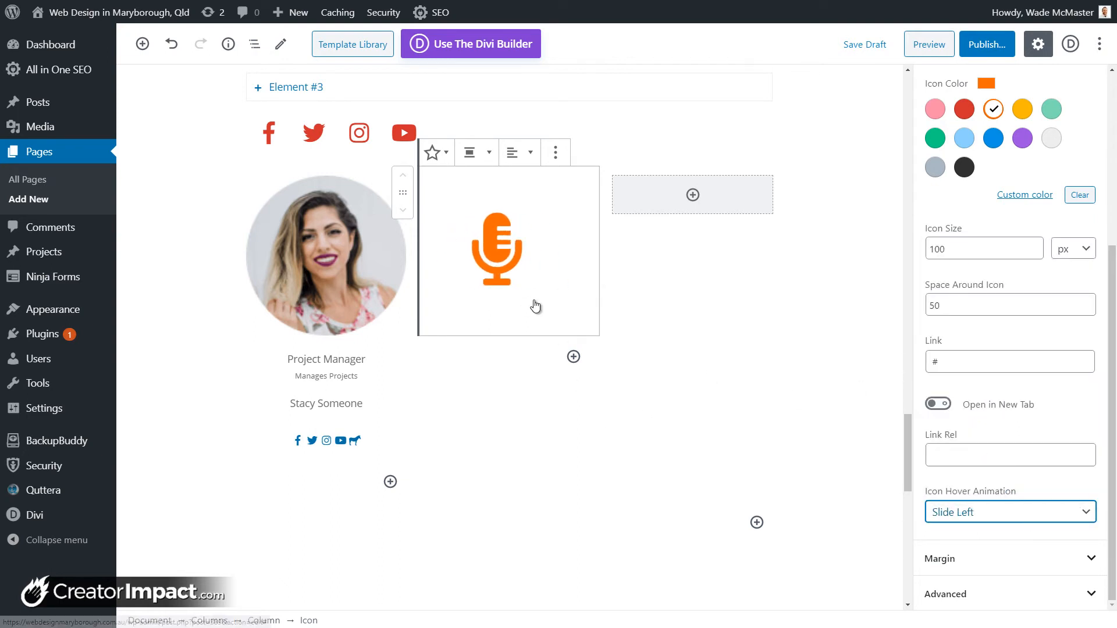
pyautogui.click(970, 515)
pyautogui.click(969, 494)
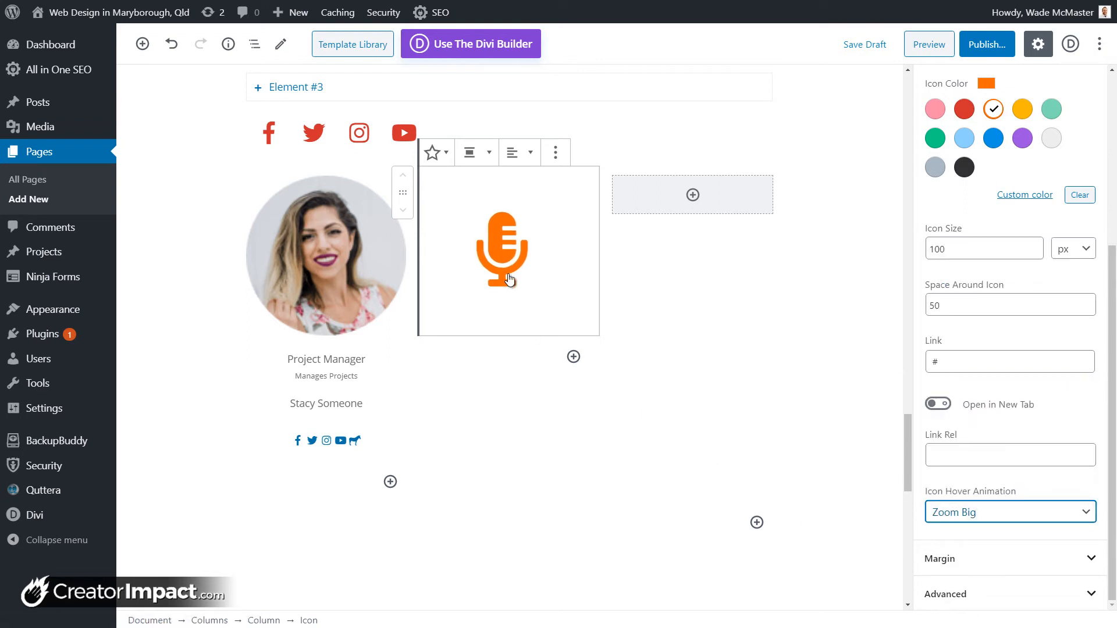
pyautogui.click(993, 557)
pyautogui.scroll(-3, 983, 562)
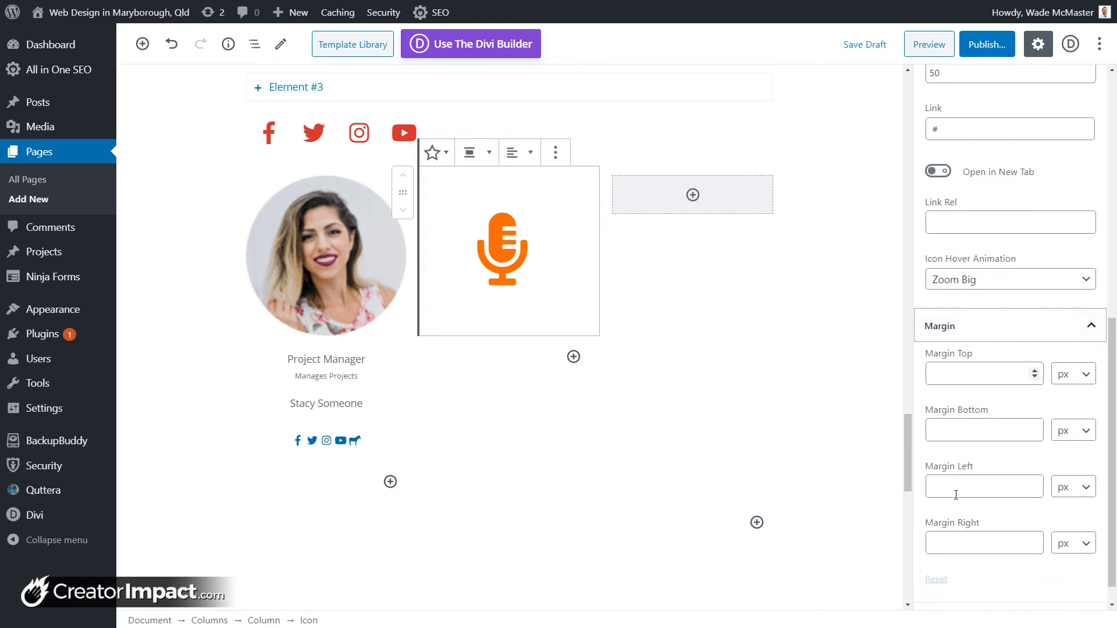
pyautogui.scroll(12, 967, 572)
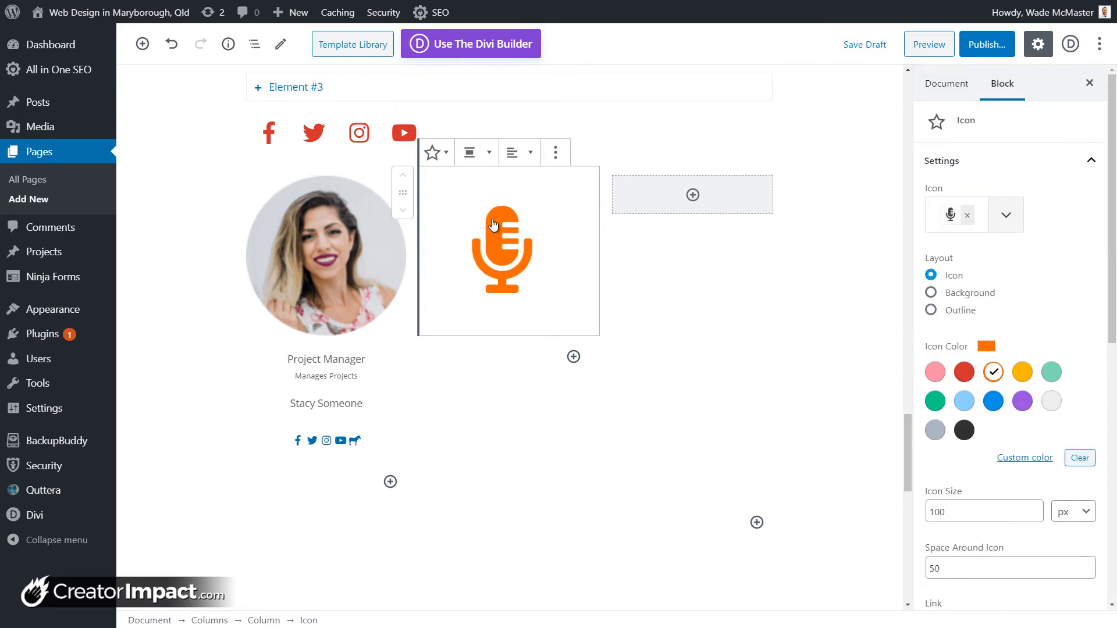
# Step: Insert a Getwid Circular Progress Bar into the empty third column
pyautogui.click(693, 195)
pyautogui.moveTo(830, 360); pyautogui.dragTo(838, 488)
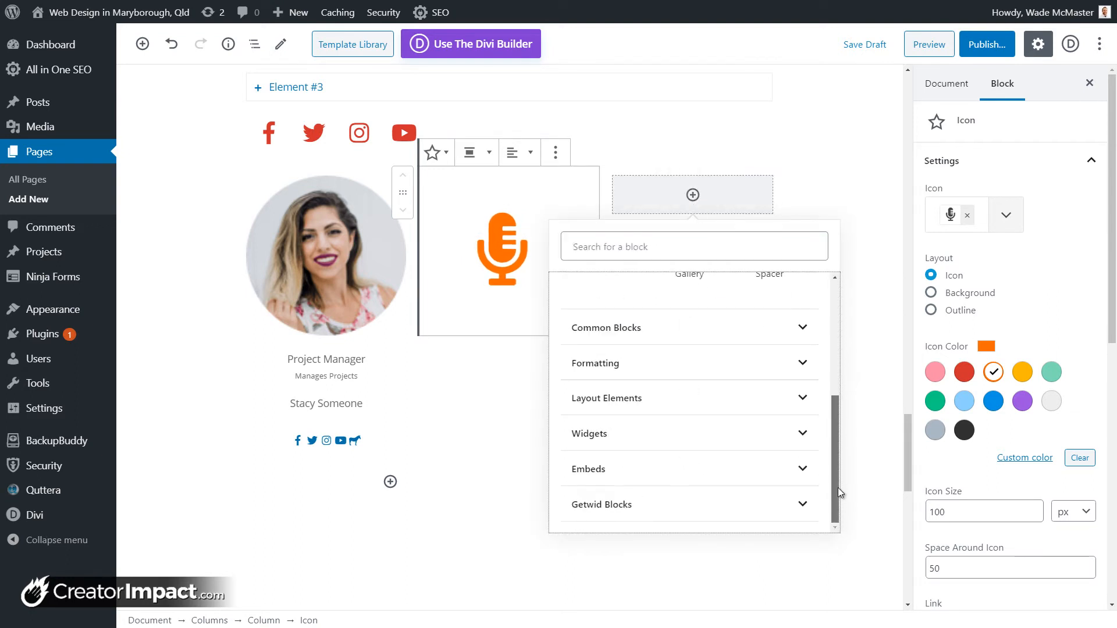
pyautogui.click(774, 510)
pyautogui.scroll(-5, 774, 511)
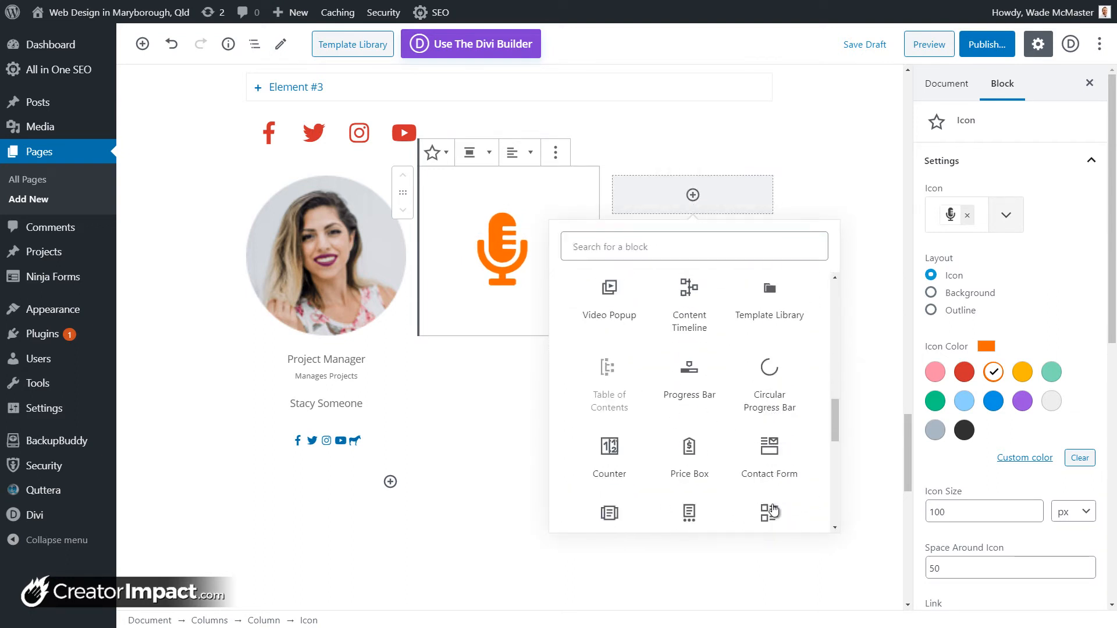
pyautogui.scroll(3, 773, 361)
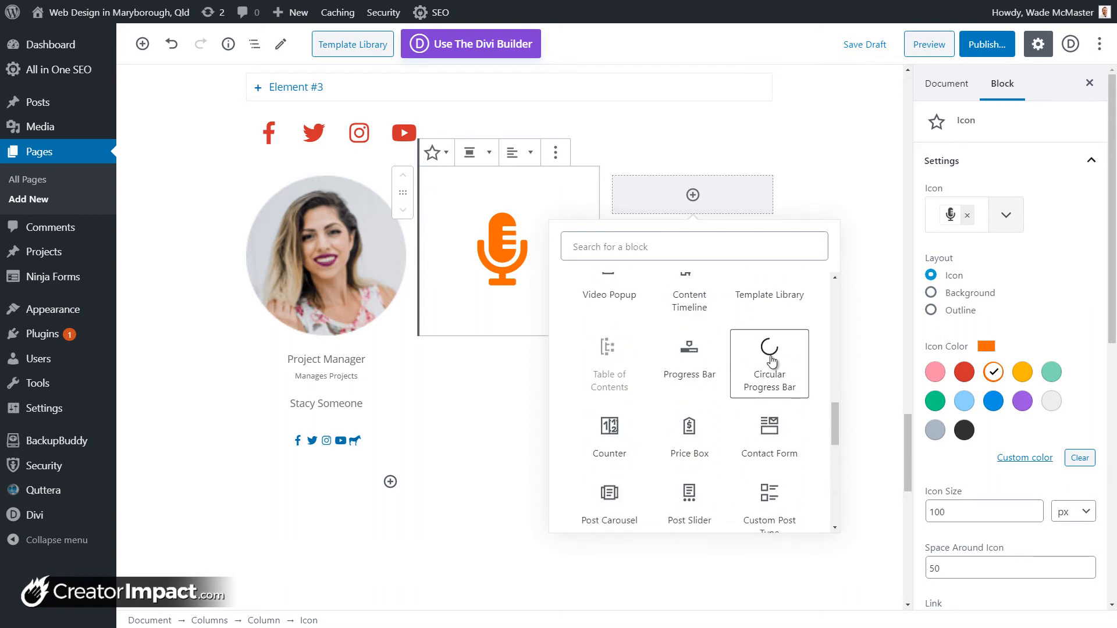
pyautogui.click(770, 362)
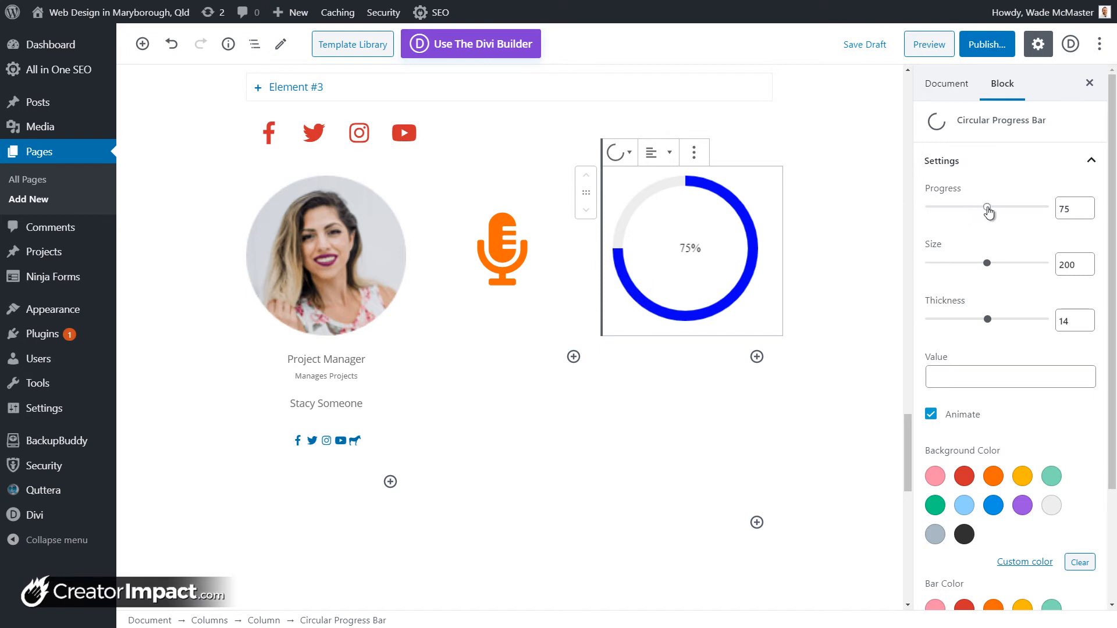
# Step: Set the progress bar to 96%, size 188 and thickness 30
pyautogui.moveTo(989, 211); pyautogui.dragTo(1039, 214)
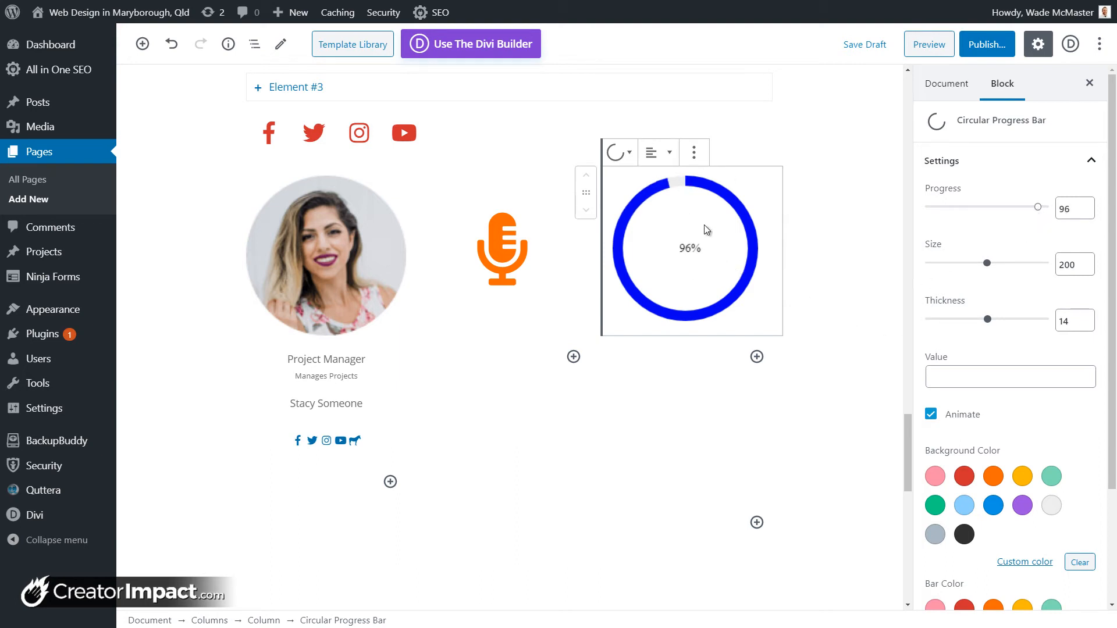
pyautogui.moveTo(989, 267); pyautogui.dragTo(958, 271)
pyautogui.moveTo(984, 320)
pyautogui.mouseDown()
pyautogui.moveTo(1005, 319)
pyautogui.moveTo(967, 320)
pyautogui.mouseUp()
pyautogui.moveTo(964, 264)
pyautogui.mouseDown()
pyautogui.moveTo(982, 267)
pyautogui.moveTo(943, 267)
pyautogui.moveTo(961, 270)
pyautogui.mouseUp()
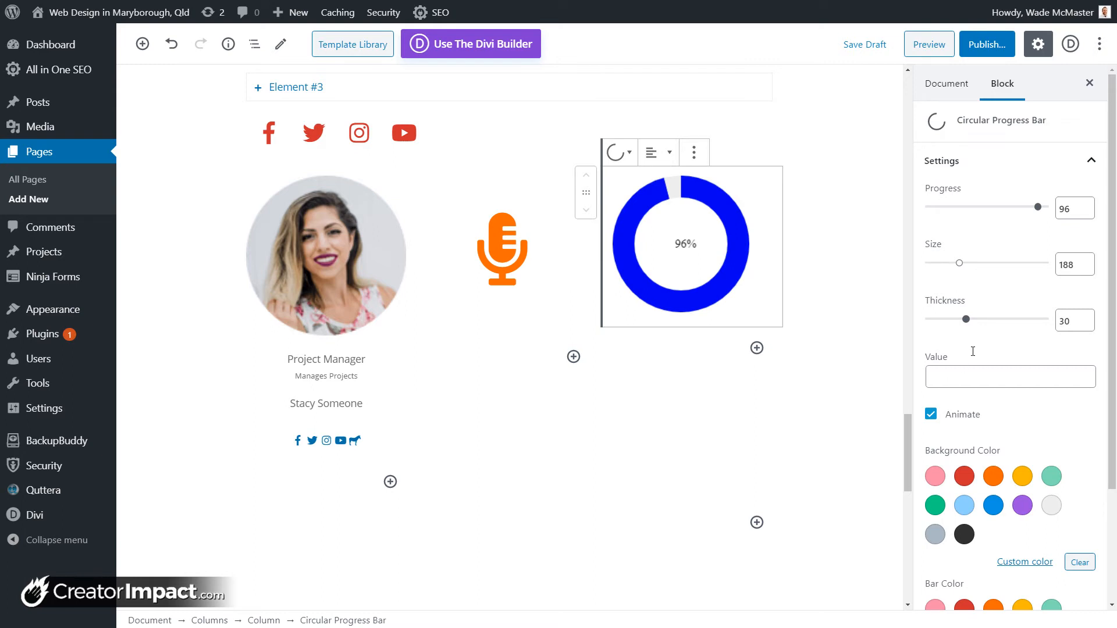
pyautogui.scroll(-2, 970, 311)
# Step: Make the progress ring orange with no background colour, keeping the animation on
pyautogui.click(1025, 391)
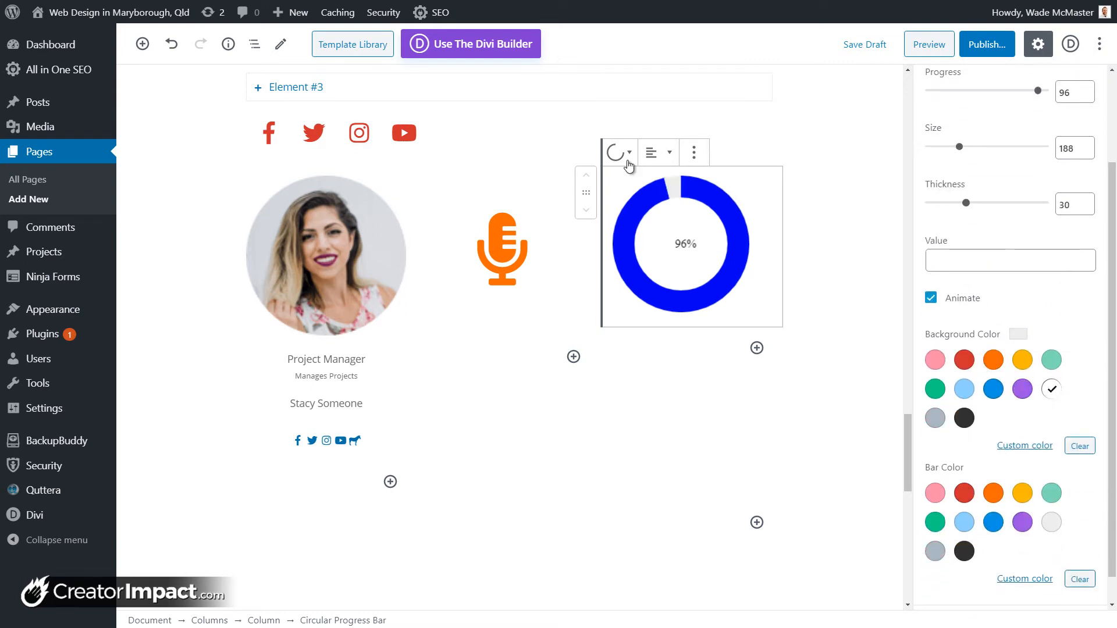
pyautogui.click(968, 425)
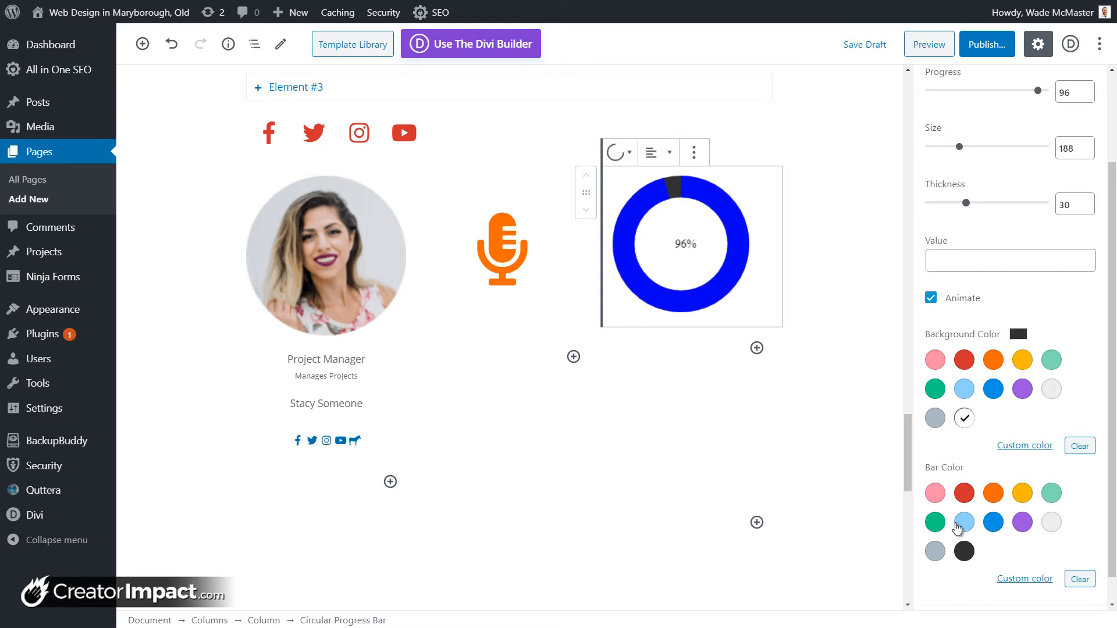
pyautogui.click(994, 494)
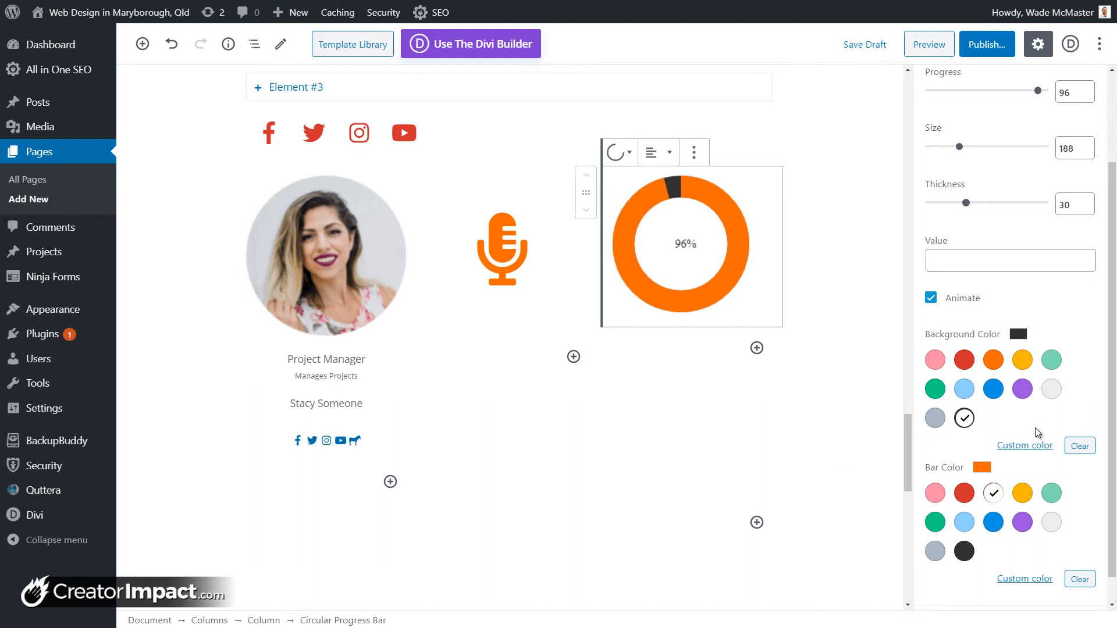
pyautogui.click(1071, 446)
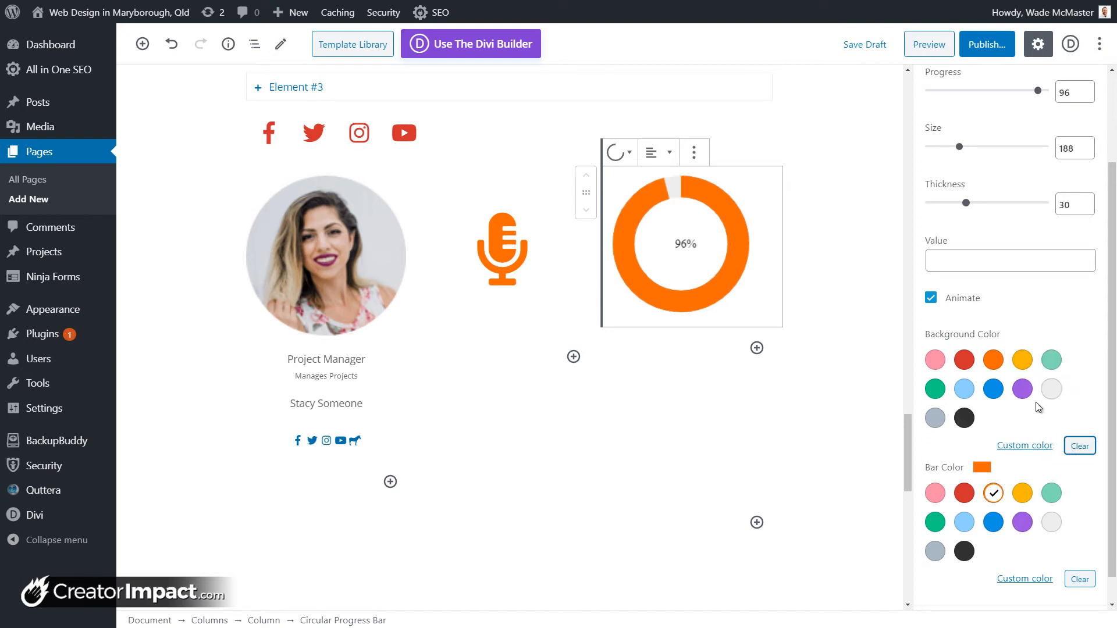
pyautogui.scroll(-1, 1036, 403)
pyautogui.click(936, 272)
pyautogui.click(935, 272)
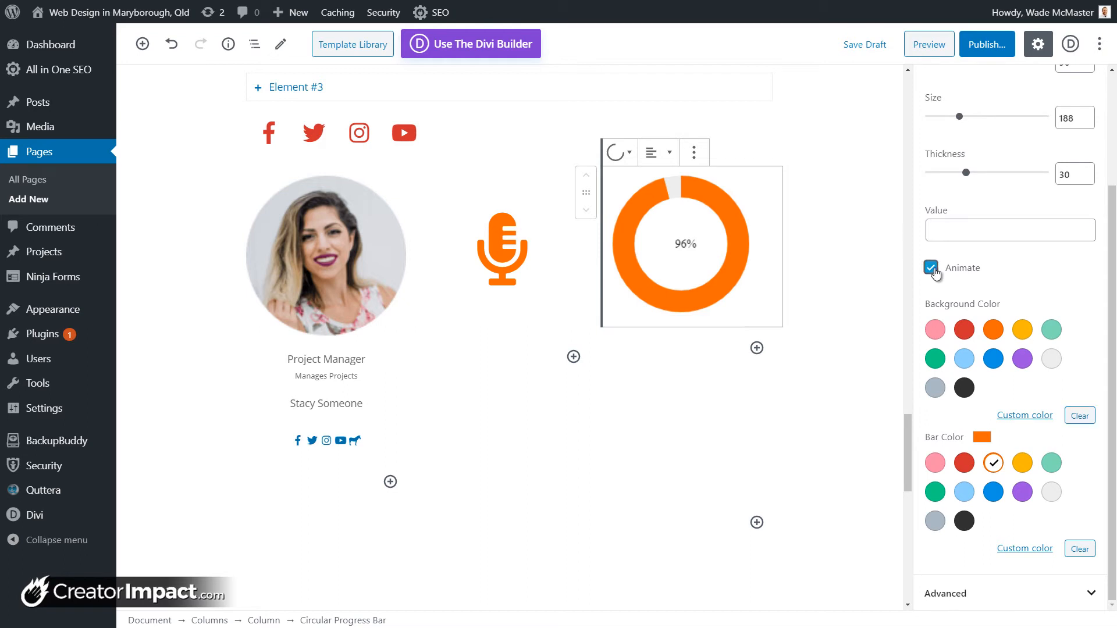
pyautogui.scroll(1, 971, 589)
pyautogui.scroll(5, 968, 584)
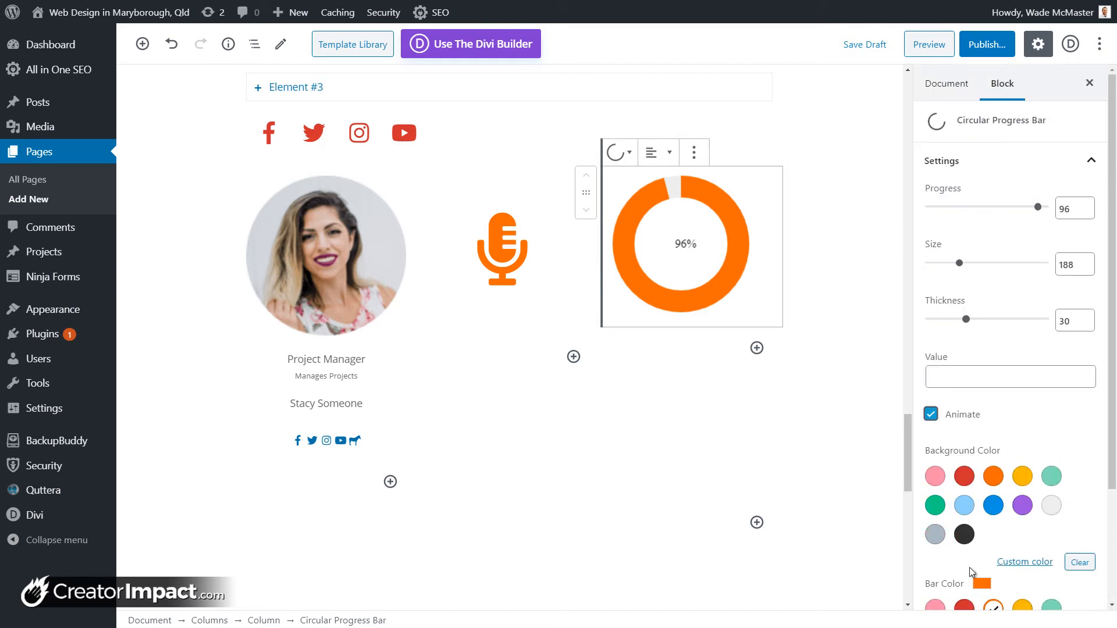
# Step: Label the ring's centre 'Completed dis much.'
pyautogui.click(951, 377)
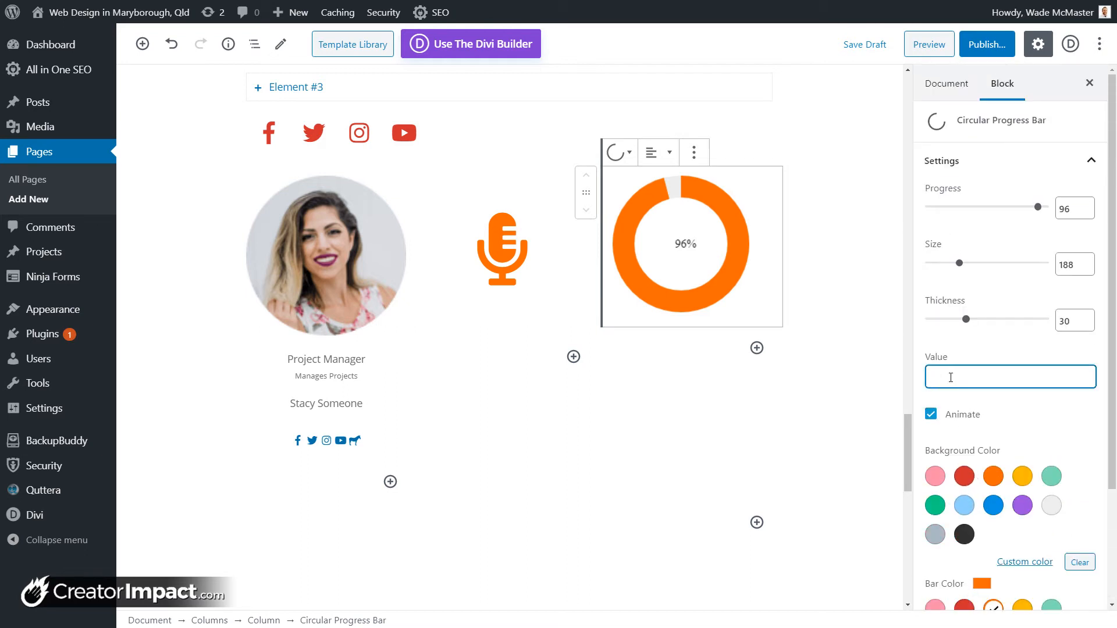
pyautogui.write('Completed 96%')
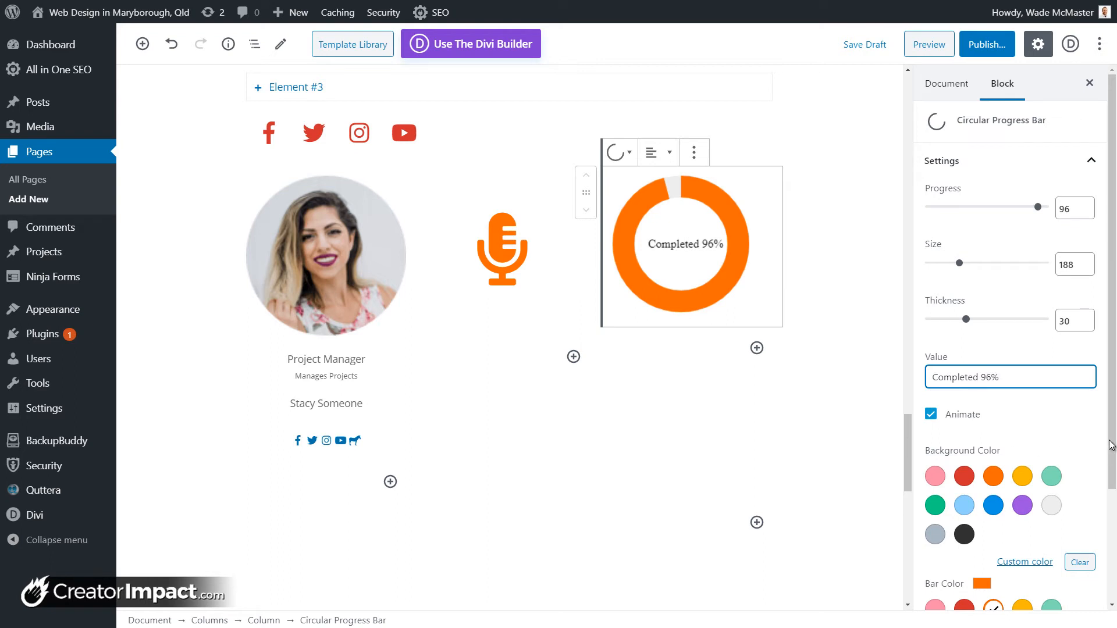
pyautogui.moveTo(984, 379); pyautogui.dragTo(1045, 383)
pyautogui.write('dis much.')
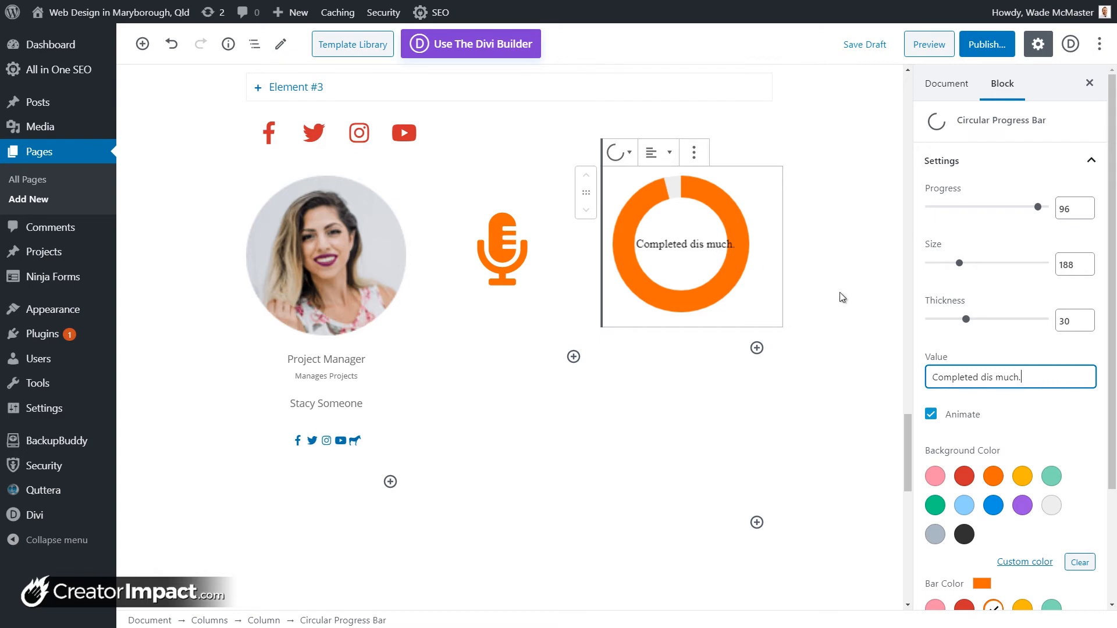
pyautogui.scroll(4, 805, 252)
pyautogui.scroll(-4, 755, 347)
# Step: Insert a Getwid Contact Form block below the progress bar
pyautogui.click(757, 523)
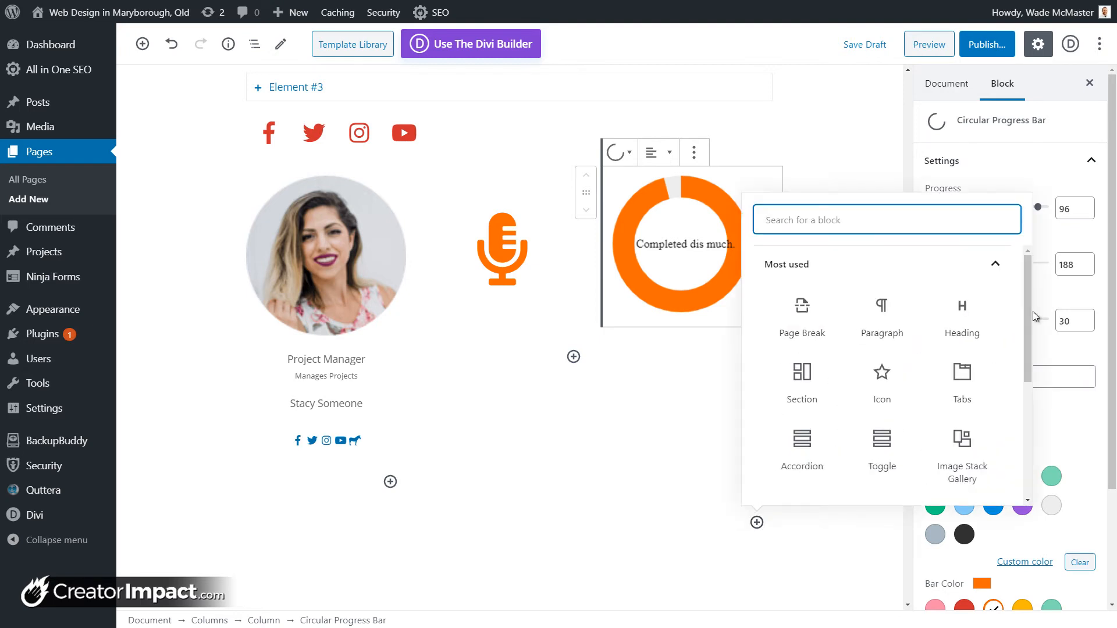
pyautogui.scroll(-5, 1030, 341)
pyautogui.click(935, 485)
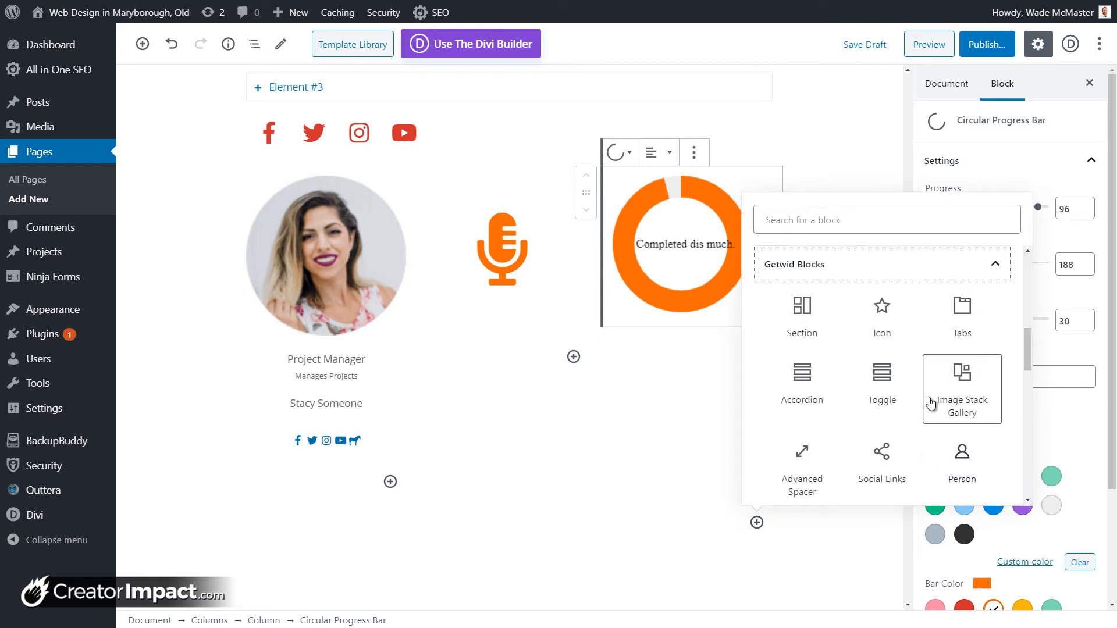
pyautogui.scroll(-4, 943, 385)
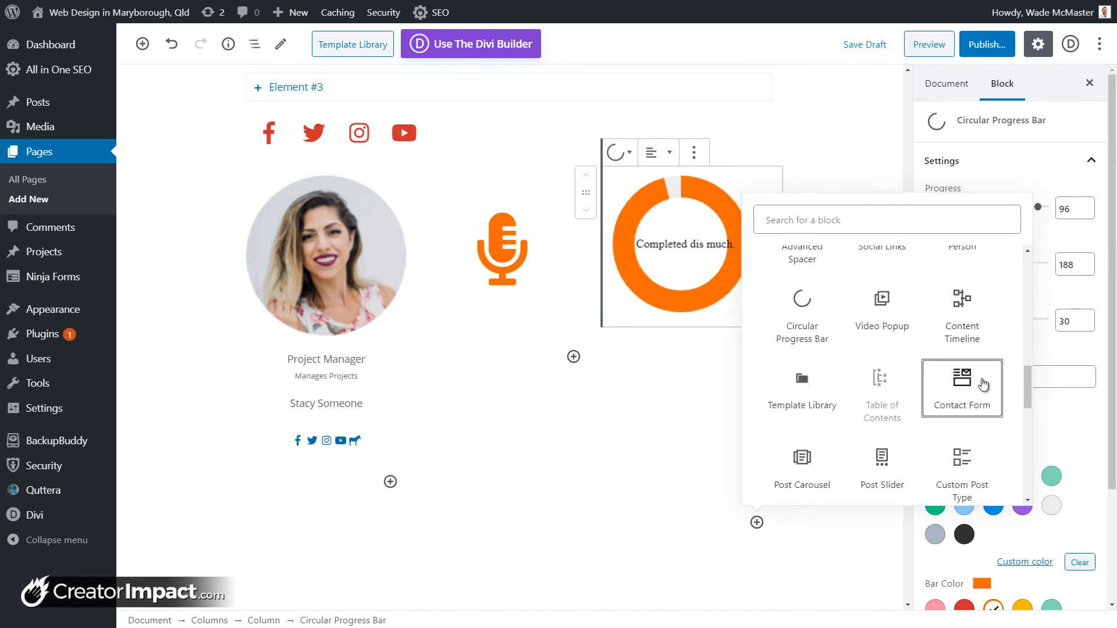
pyautogui.click(985, 384)
pyautogui.scroll(-3, 546, 367)
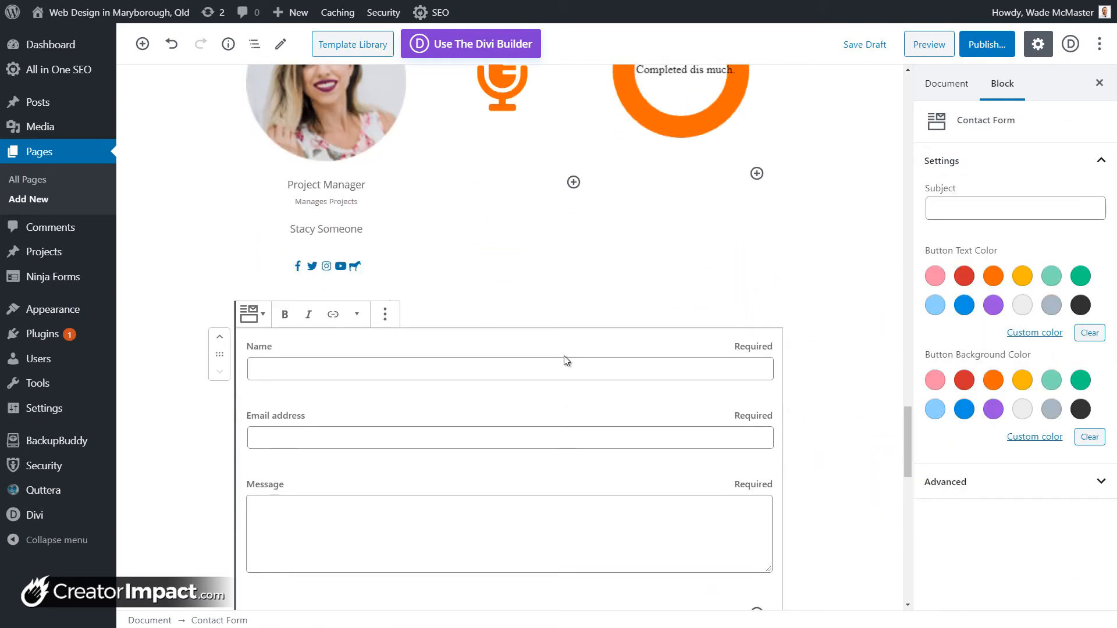
# Step: Add a Captcha field directly after the contact form's Name field
pyautogui.click(655, 372)
pyautogui.click(491, 398)
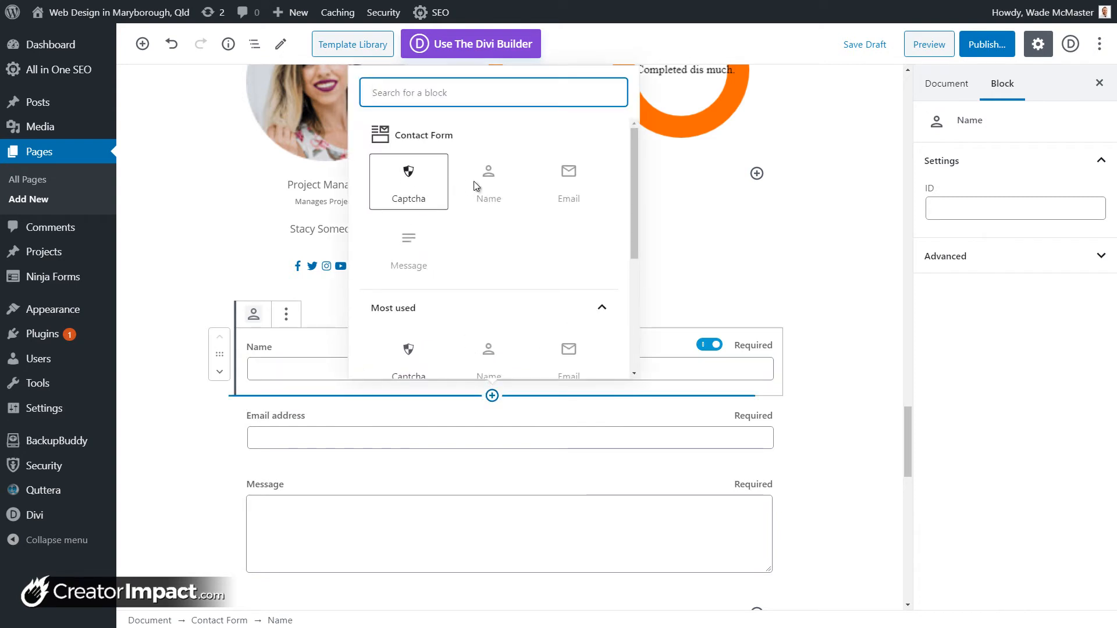
pyautogui.scroll(-1, 423, 271)
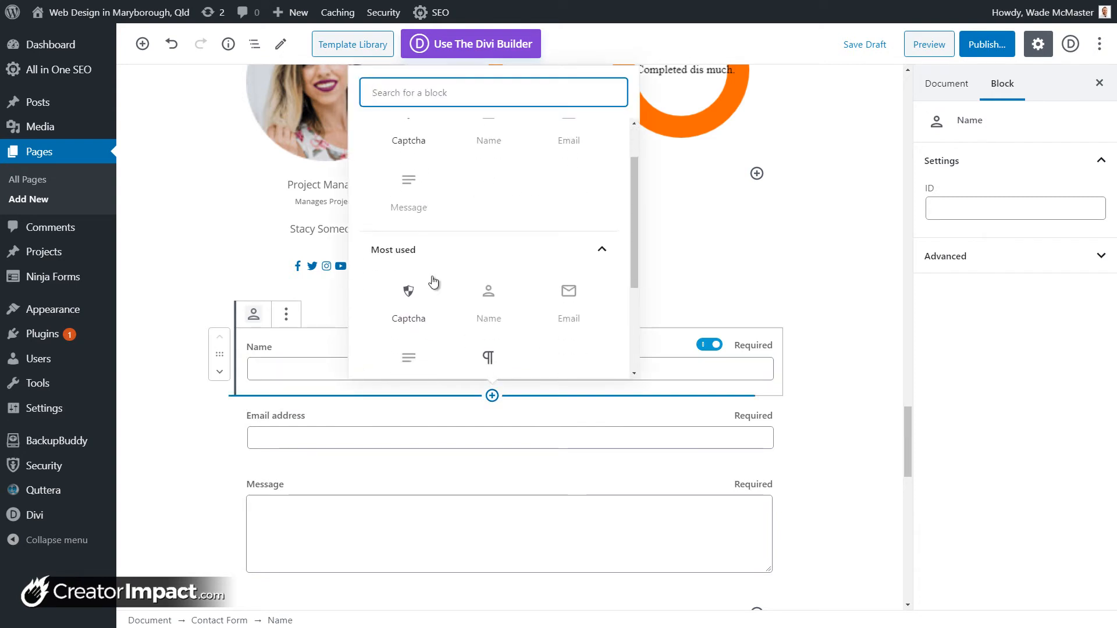
pyautogui.scroll(1, 431, 281)
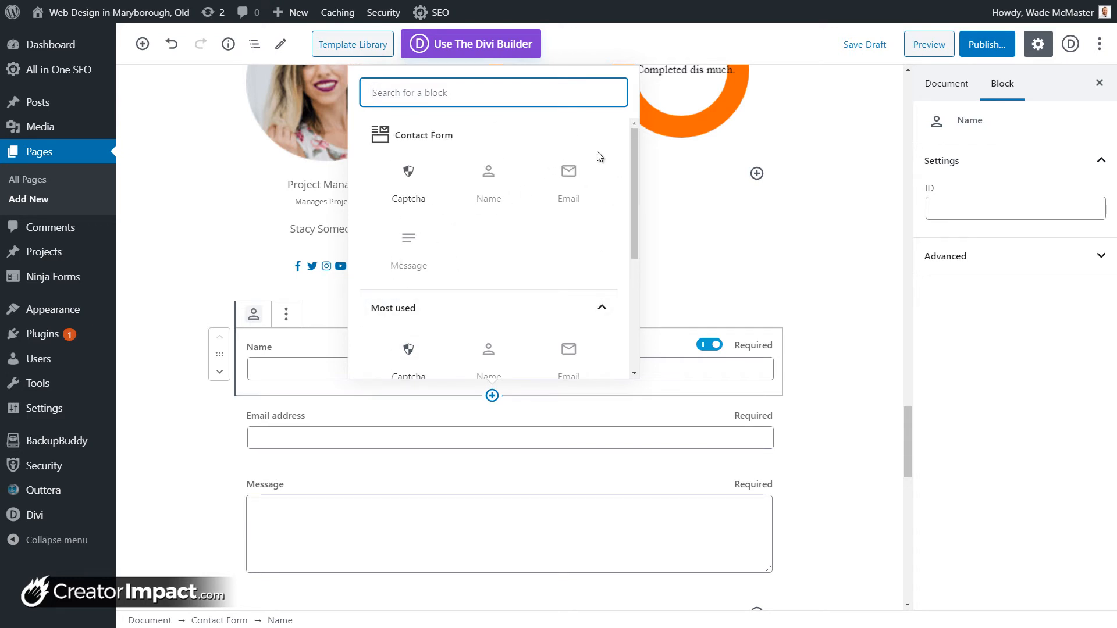
pyautogui.click(410, 183)
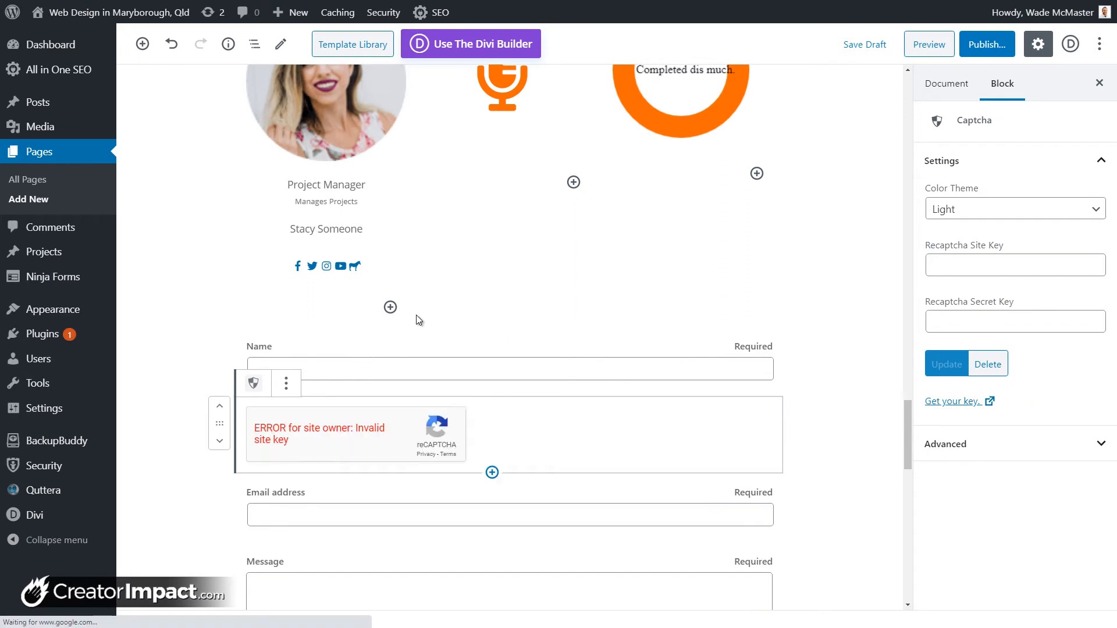
pyautogui.scroll(-4, 416, 316)
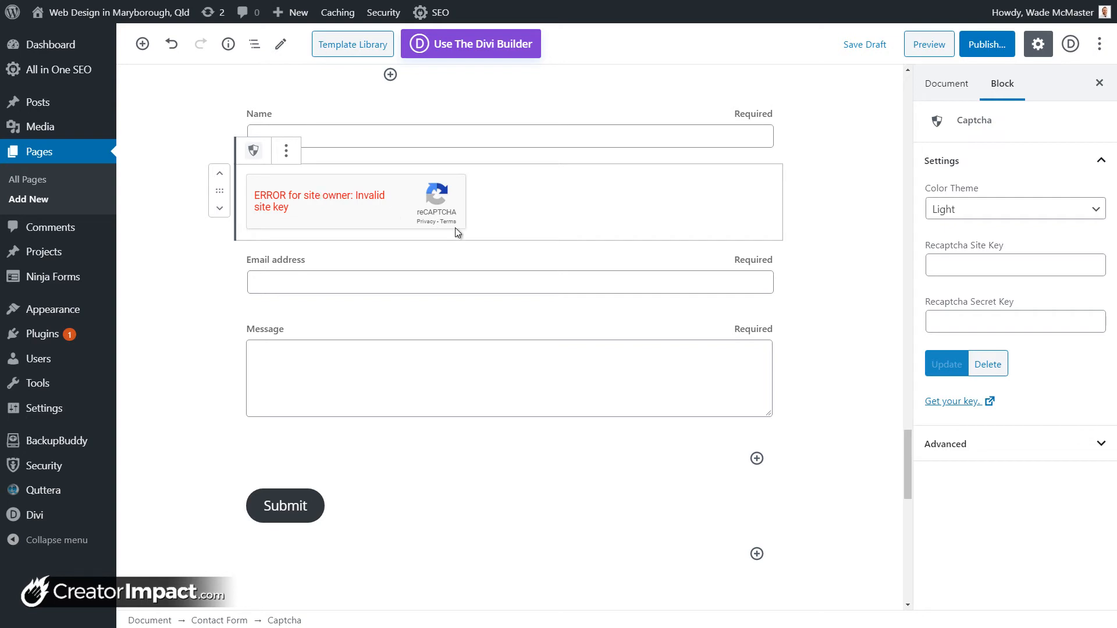
# Step: Move the Captcha and Email fields below Message and set the form subject to 'Subject!'
pyautogui.moveTo(490, 224); pyautogui.dragTo(236, 200)
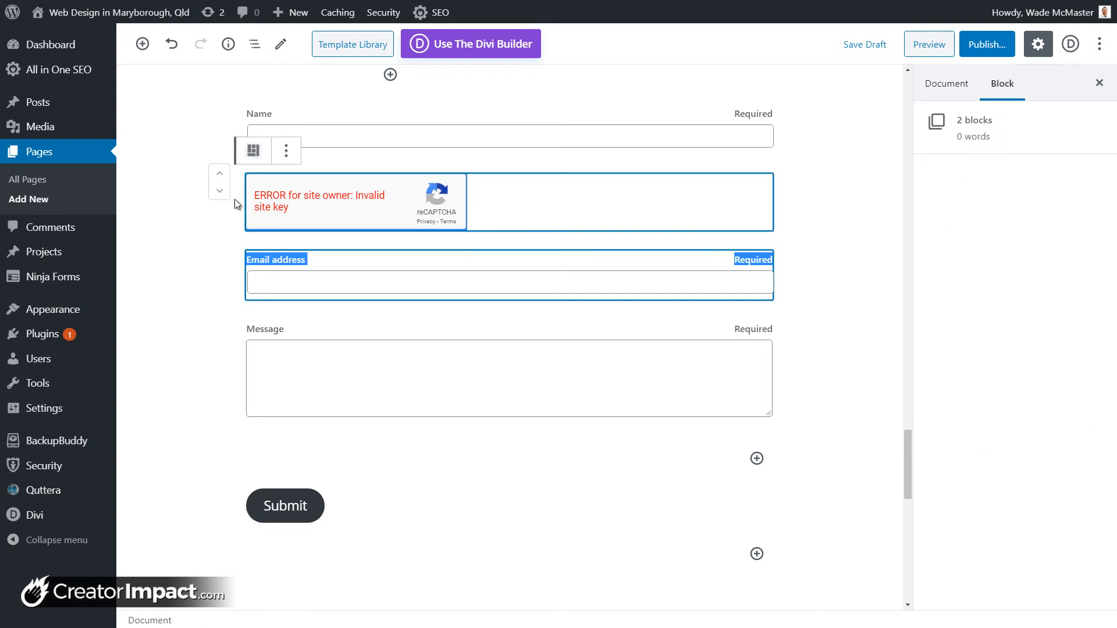
pyautogui.click(221, 193)
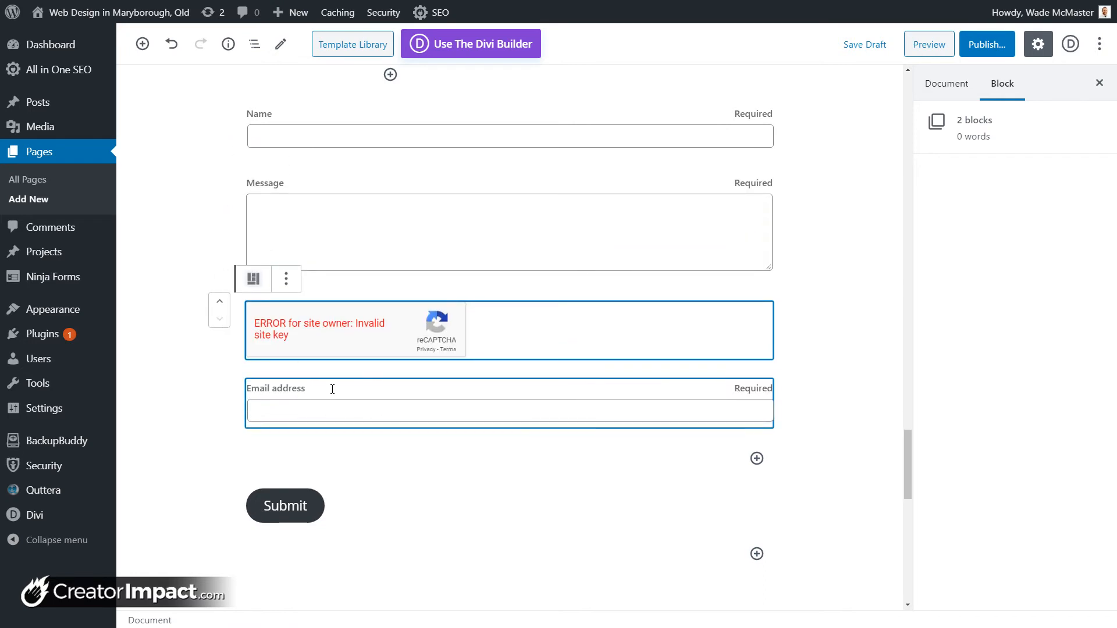
pyautogui.click(288, 506)
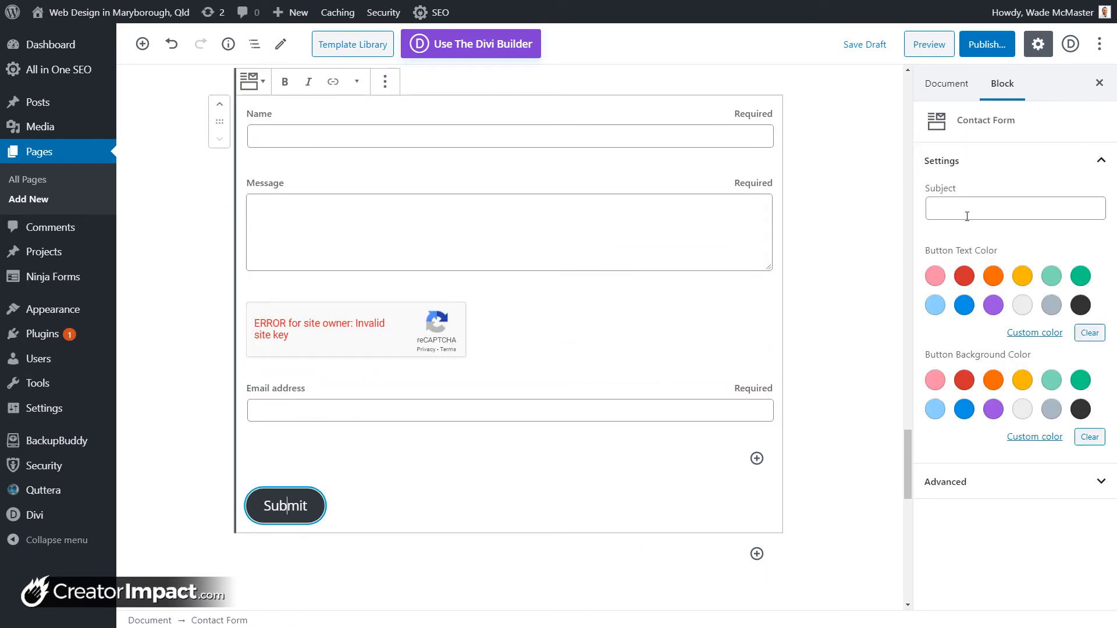
pyautogui.click(999, 207)
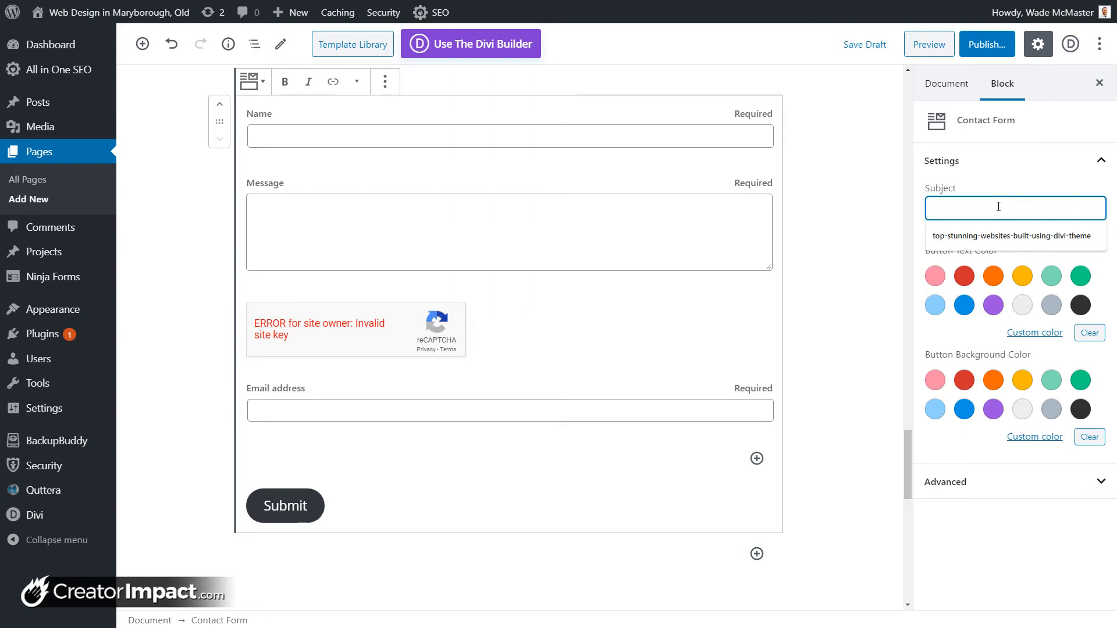
pyautogui.write('Subject!')
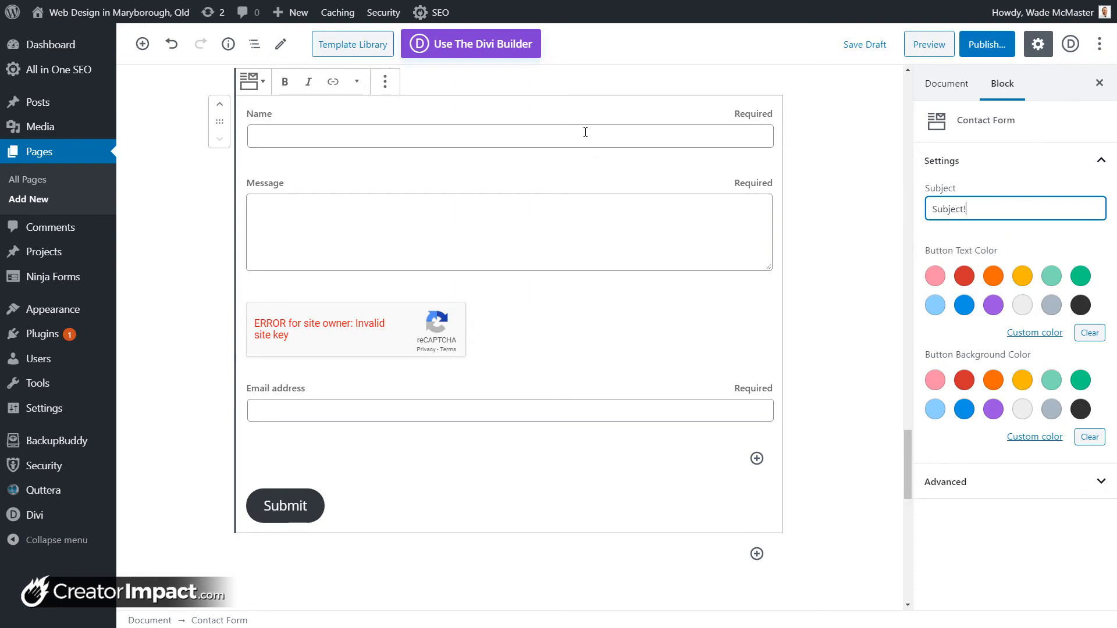
# Step: Review the Name, Message, reCAPTCHA and Email address field labels
pyautogui.click(512, 137)
pyautogui.click(482, 116)
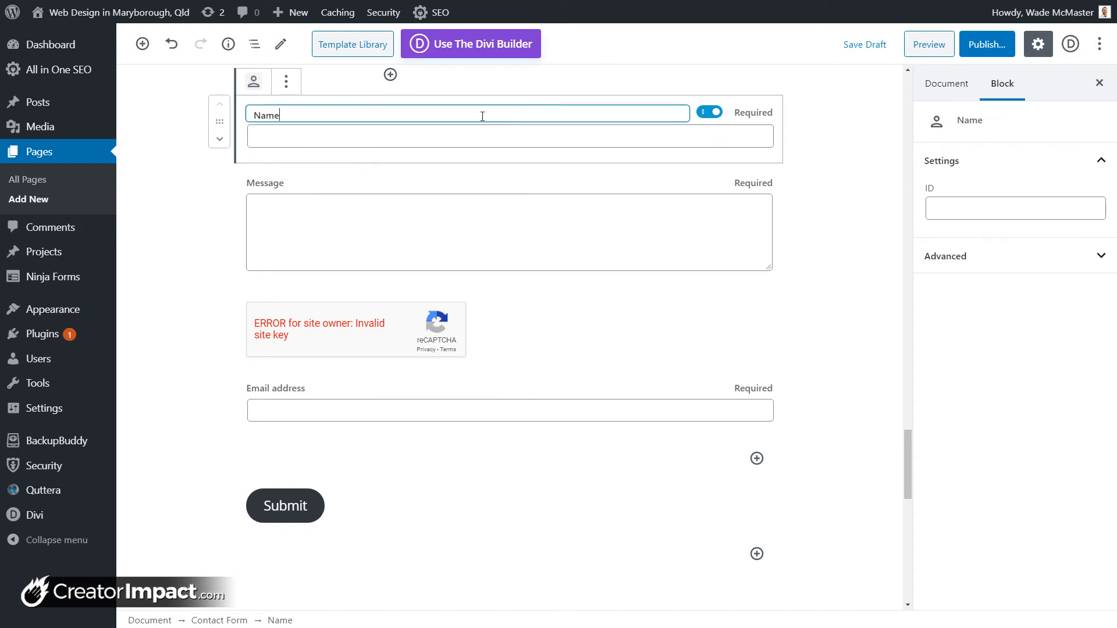
pyautogui.click(261, 82)
pyautogui.click(371, 185)
pyautogui.click(379, 183)
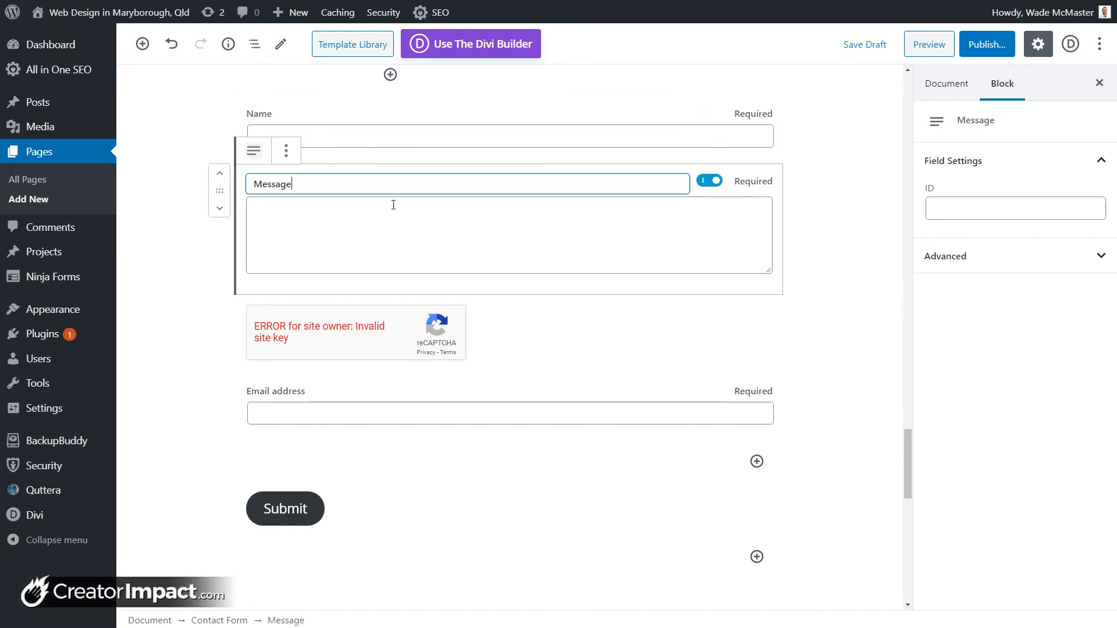
pyautogui.click(533, 316)
pyautogui.click(541, 390)
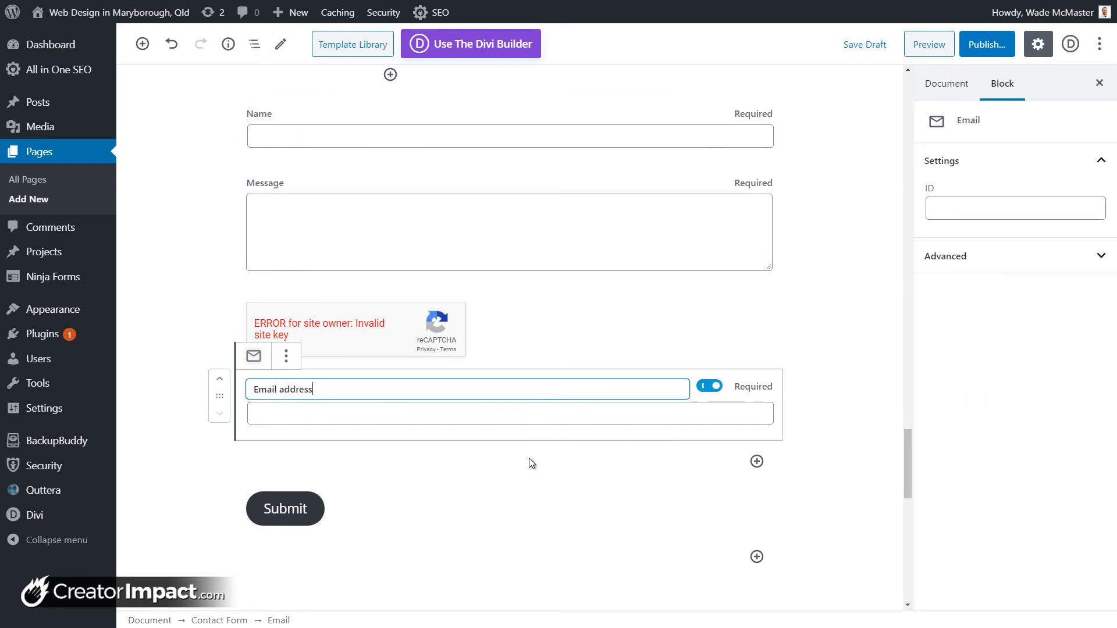
# Step: Make the Submit button text green, trying grey, yellow and pink backgrounds
pyautogui.click(536, 490)
pyautogui.click(1080, 275)
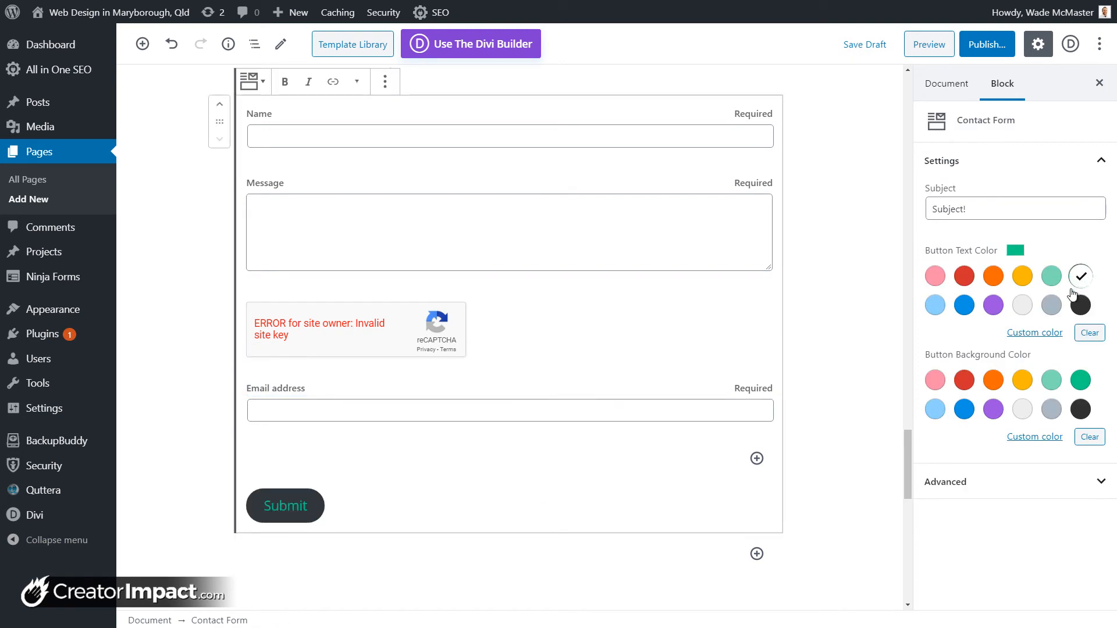
pyautogui.click(1053, 413)
pyautogui.click(1023, 380)
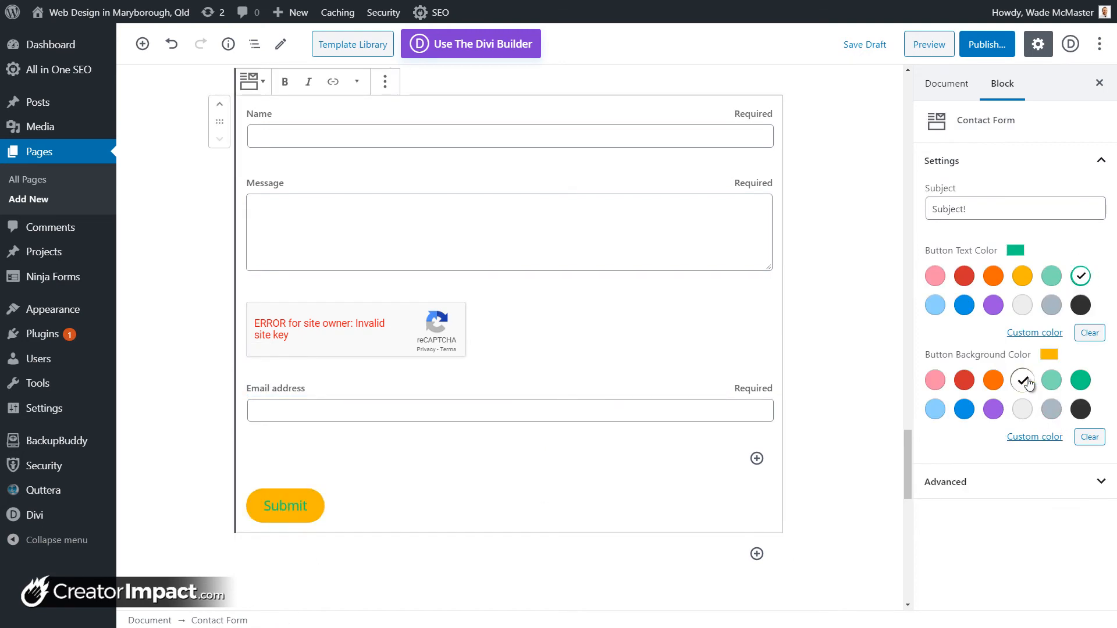
pyautogui.click(937, 381)
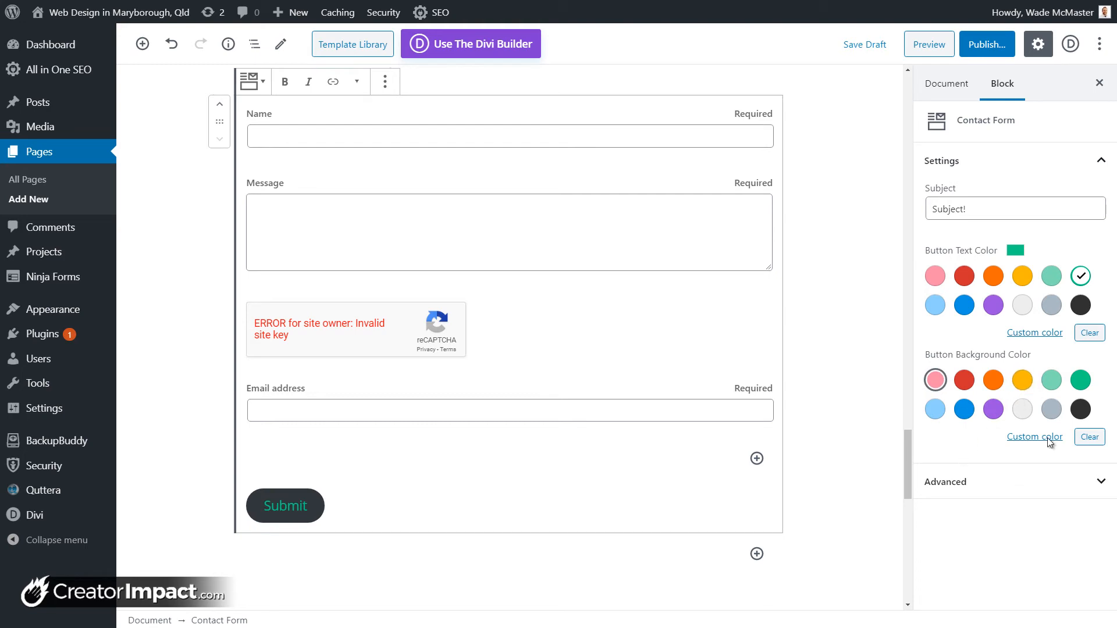
pyautogui.scroll(2, 704, 340)
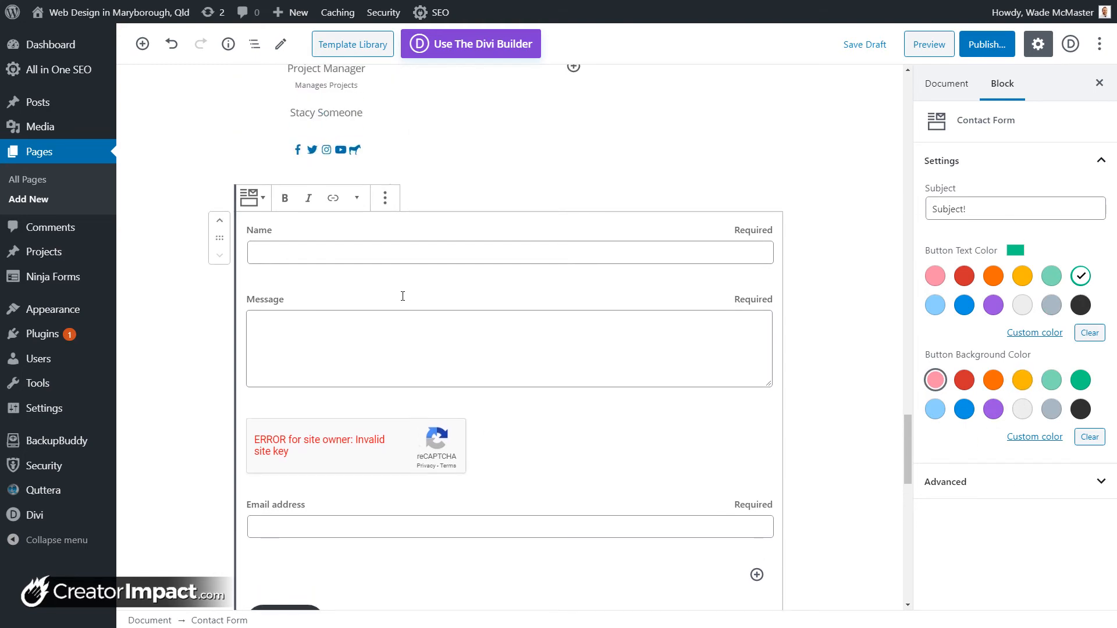
# Step: Move the still-required Email address field up twice to sit directly under Name
pyautogui.click(372, 348)
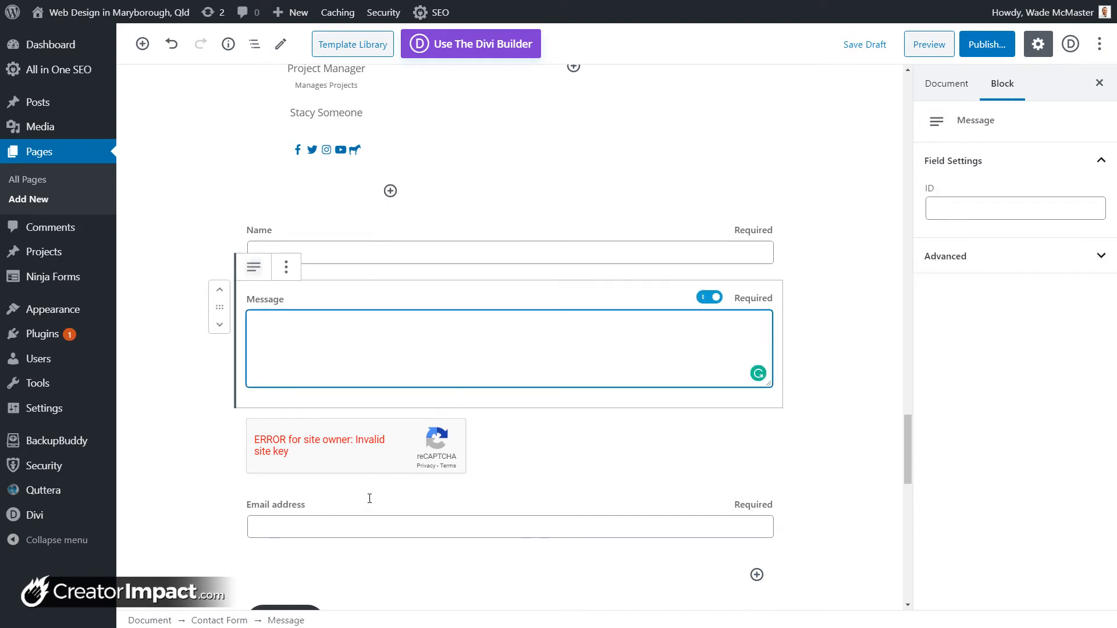
pyautogui.click(314, 506)
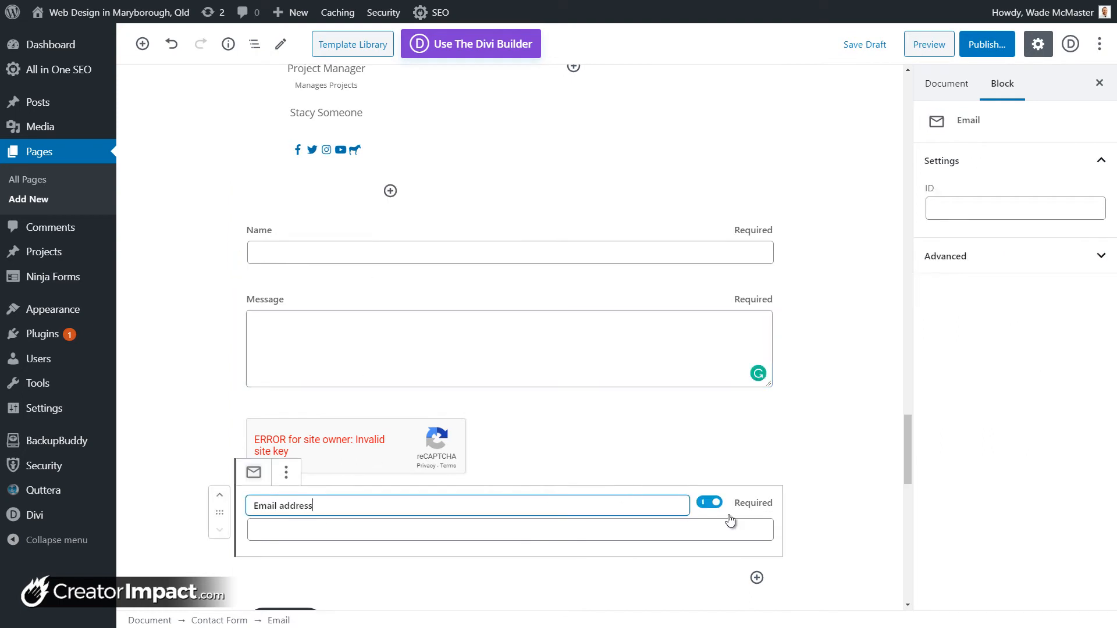
pyautogui.click(710, 502)
pyautogui.click(712, 503)
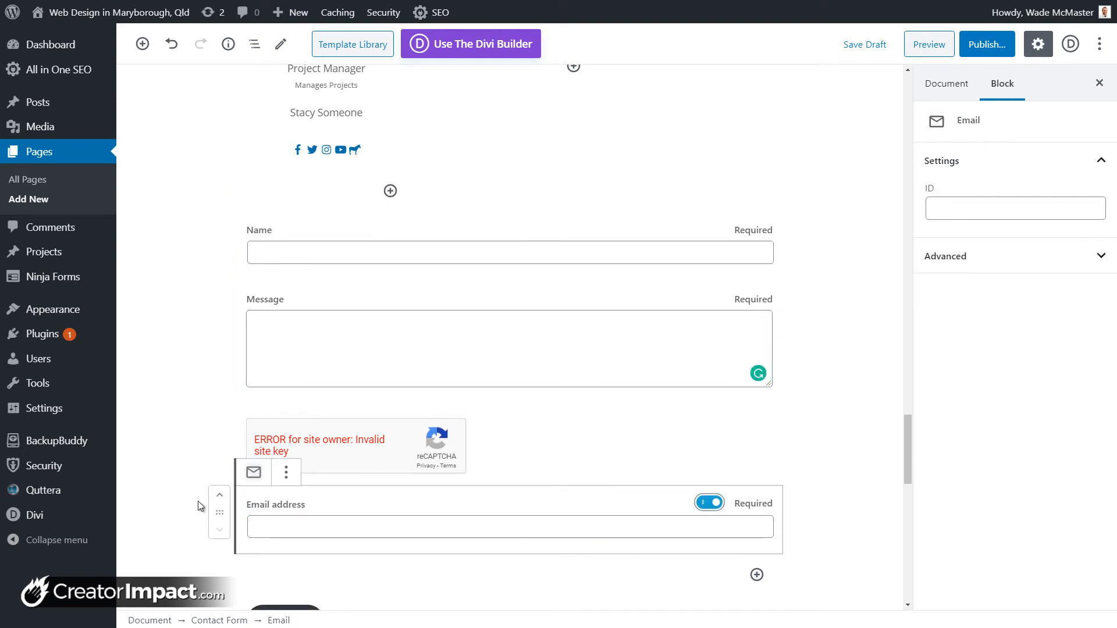
pyautogui.click(219, 496)
pyautogui.click(219, 495)
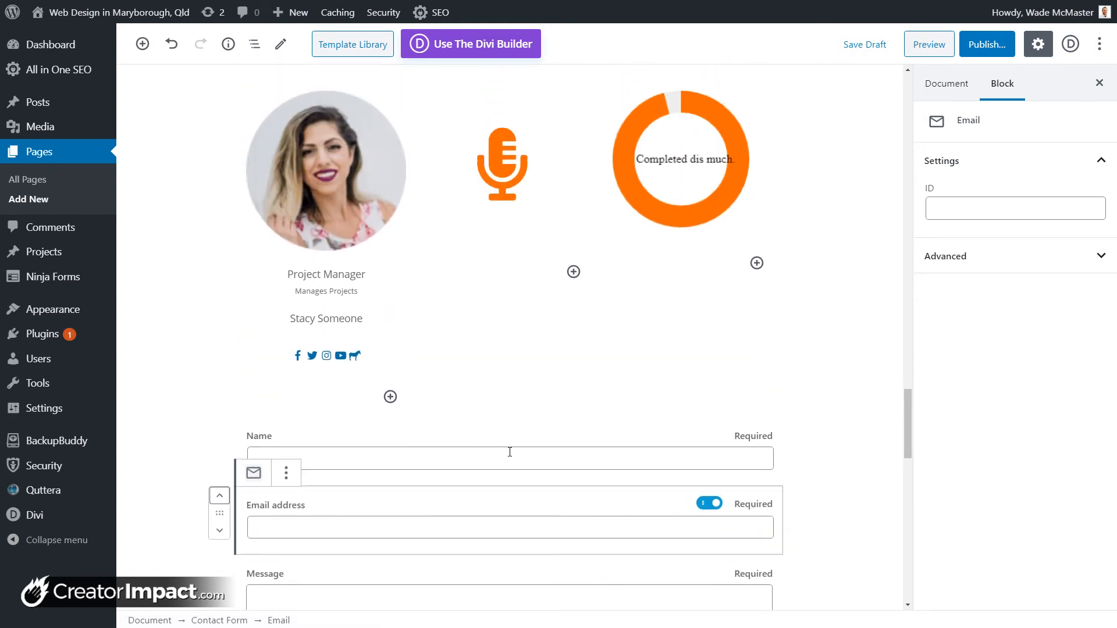
# Step: Open and close the Name field's More options menu and the block inserter without changes
pyautogui.click(509, 452)
pyautogui.click(286, 404)
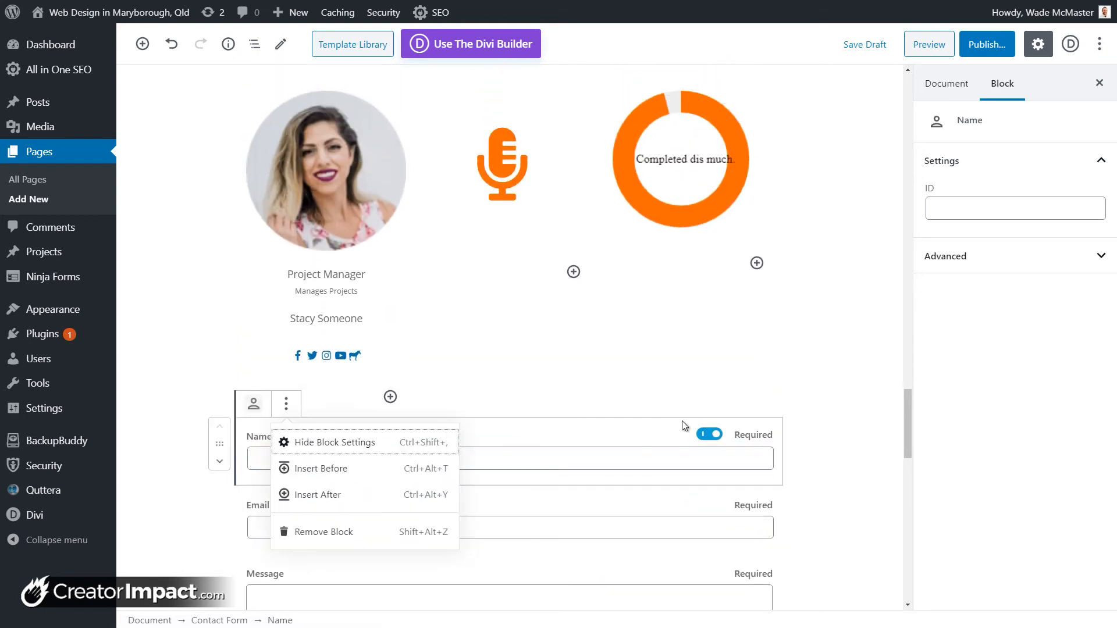
pyautogui.click(832, 415)
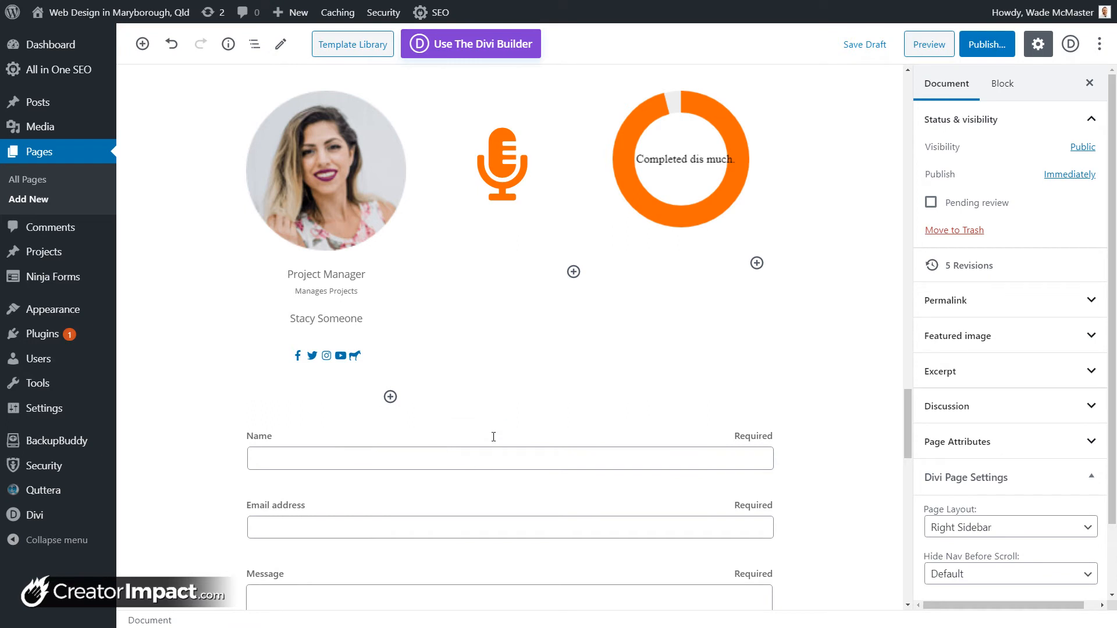
pyautogui.click(493, 416)
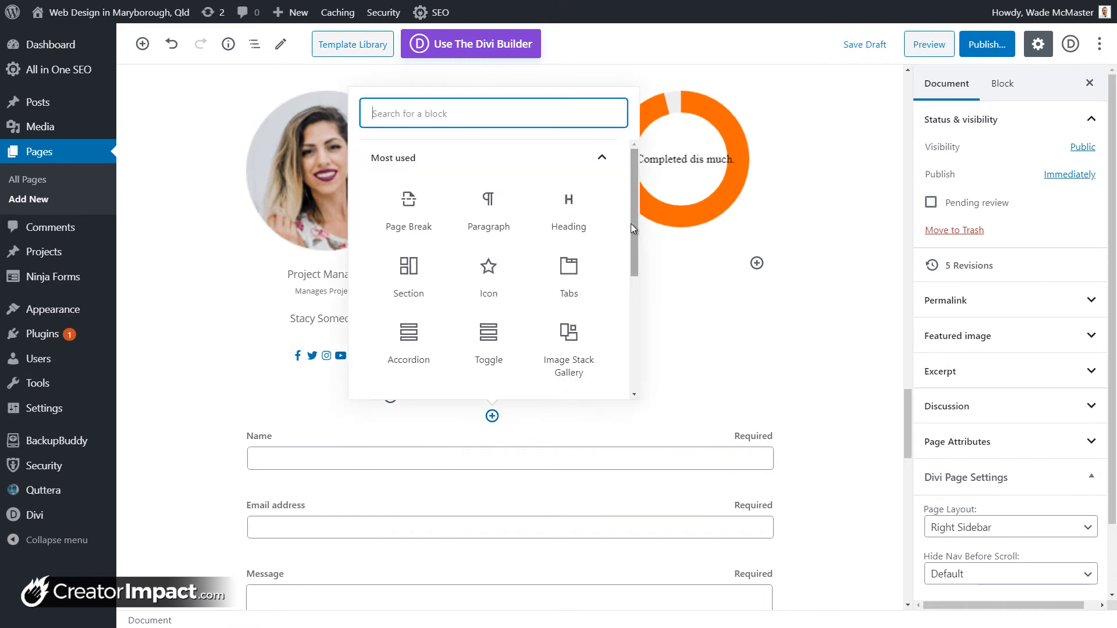
pyautogui.moveTo(634, 226)
pyautogui.mouseDown()
pyautogui.moveTo(639, 348)
pyautogui.moveTo(632, 221)
pyautogui.mouseUp()
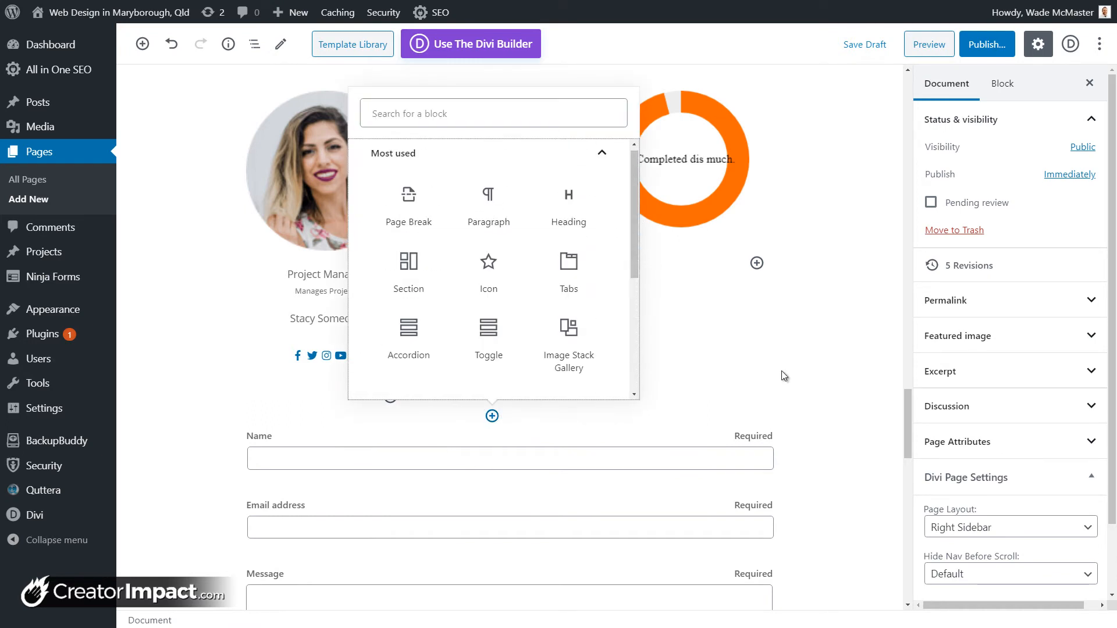
pyautogui.click(781, 371)
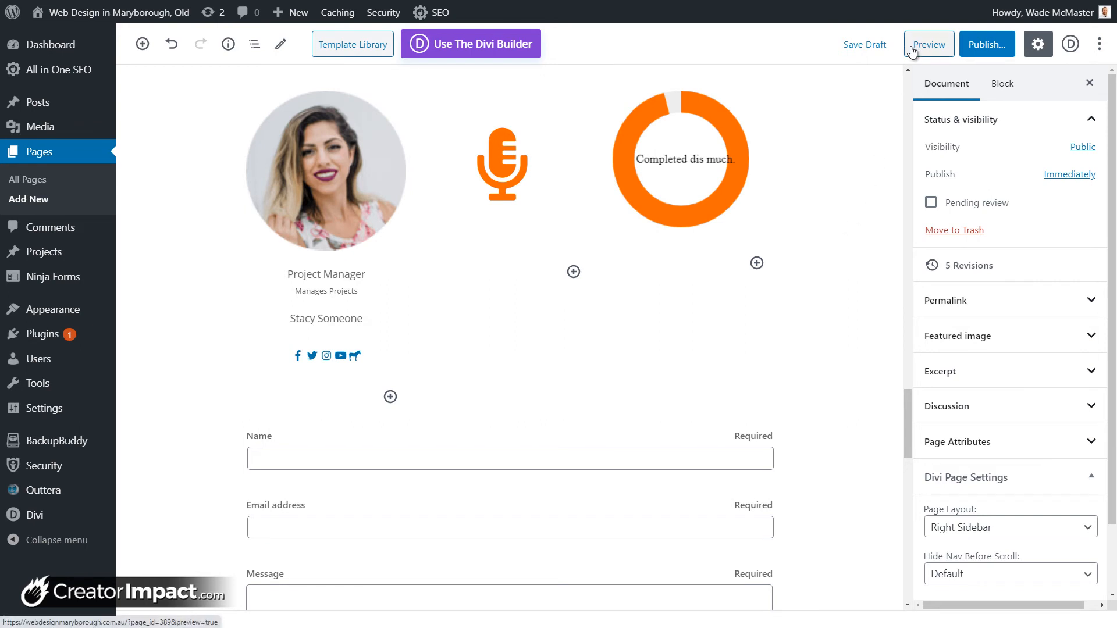
# Step: Save the page as a draft and preview it, inspecting the team member card
pyautogui.click(881, 52)
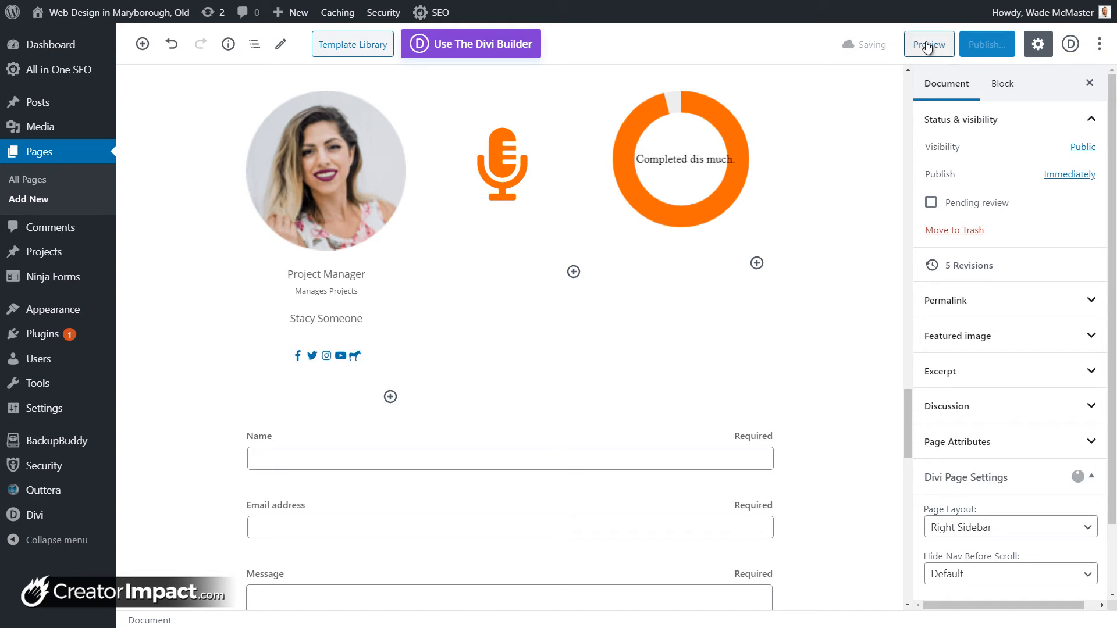
pyautogui.click(926, 41)
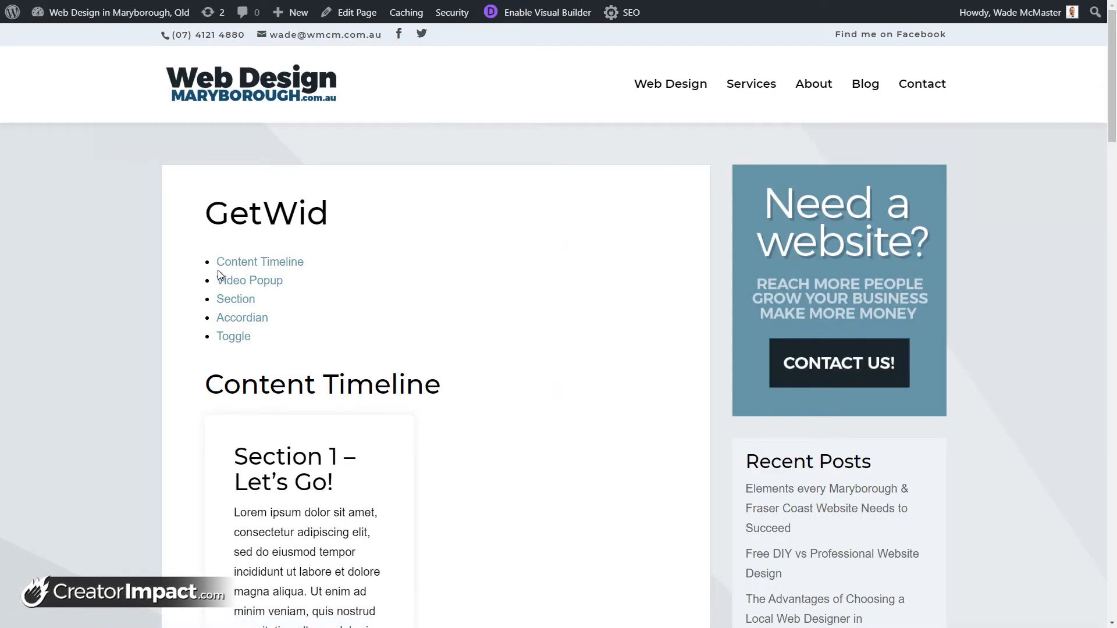
pyautogui.scroll(-20, 248, 330)
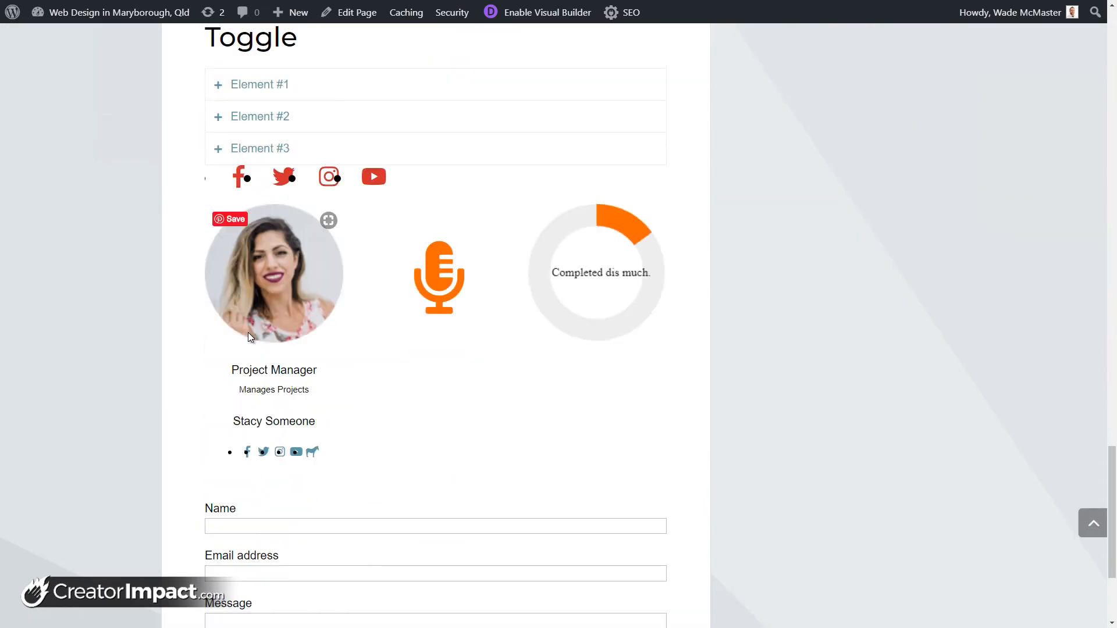
pyautogui.scroll(1, 248, 333)
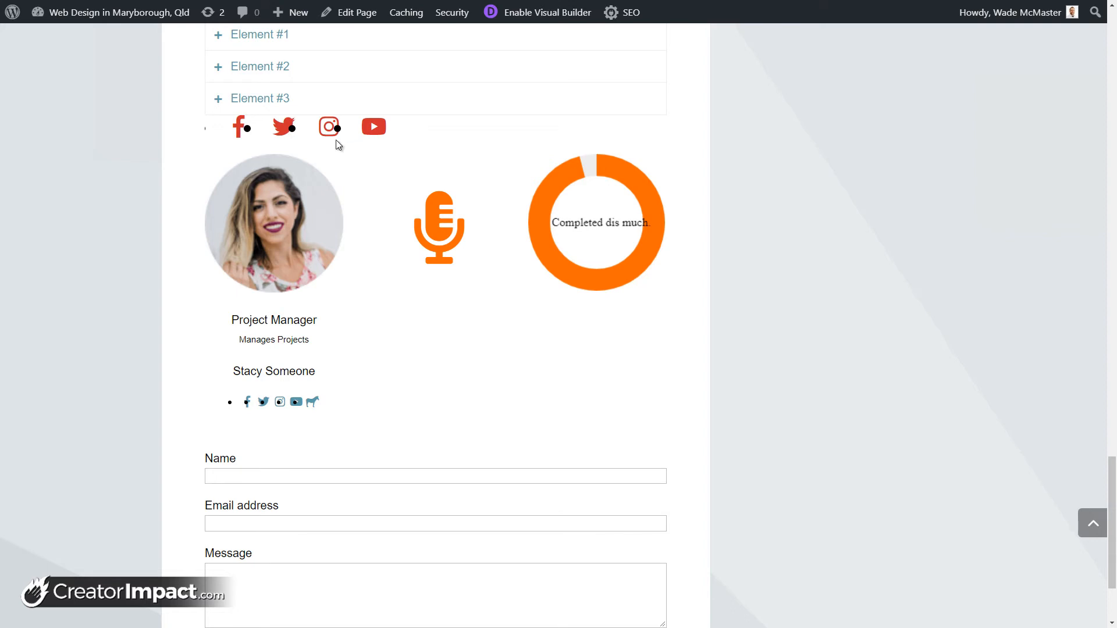
pyautogui.moveTo(236, 174)
pyautogui.scroll(1, 237, 175)
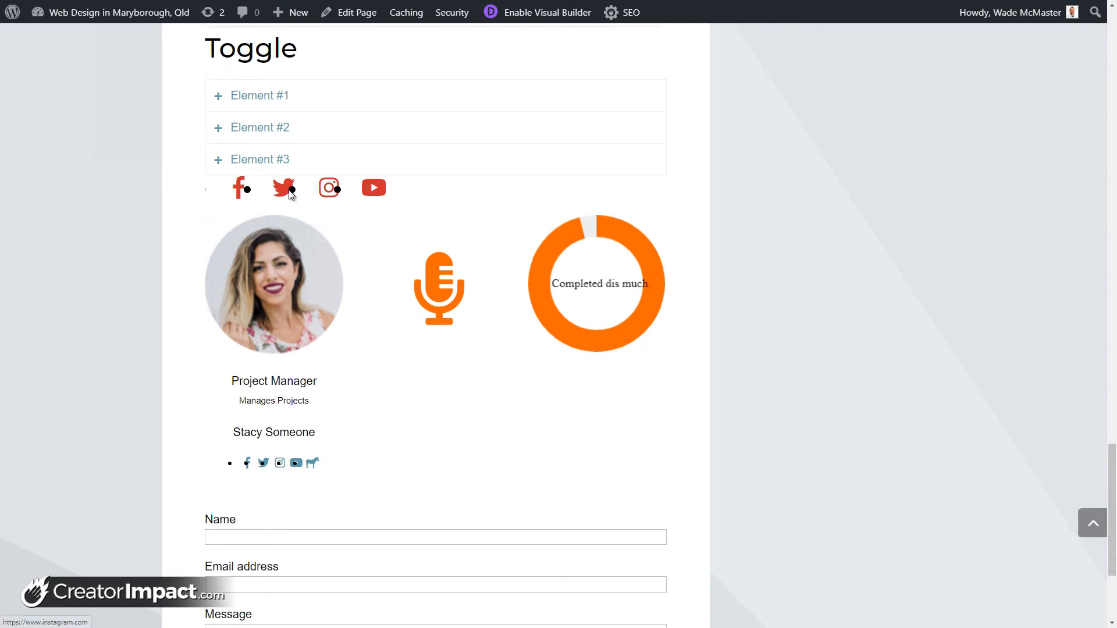
pyautogui.moveTo(318, 381); pyautogui.dragTo(250, 356)
pyautogui.click(188, 478)
pyautogui.scroll(-3, 296, 467)
# Step: Try out the contact form's Name and Message fields on the live page
pyautogui.click(254, 335)
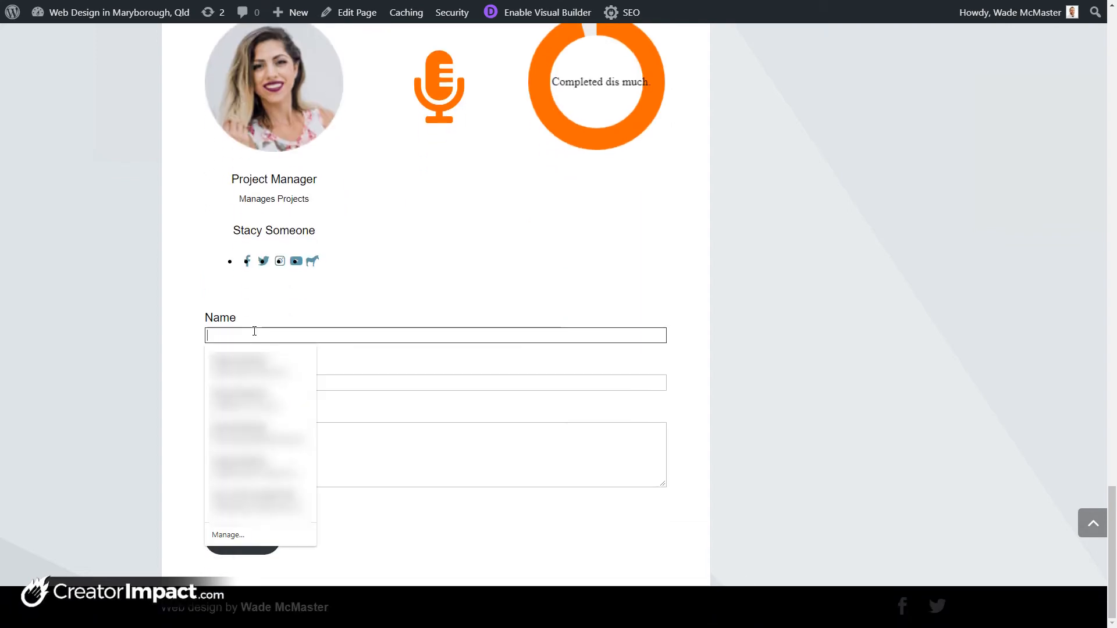
pyautogui.click(258, 305)
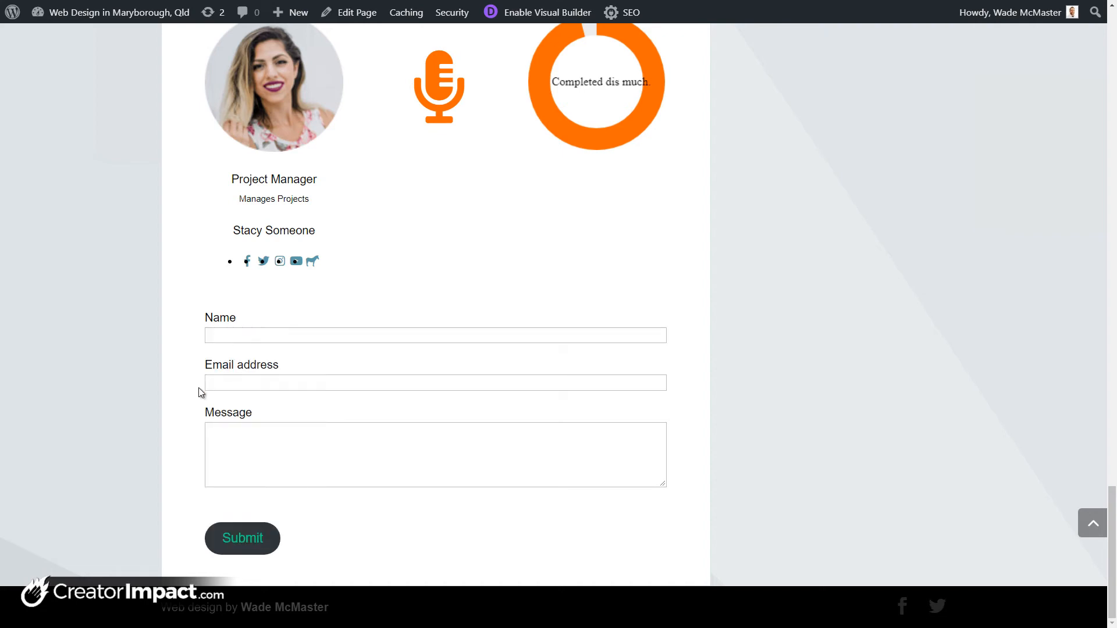
pyautogui.click(289, 331)
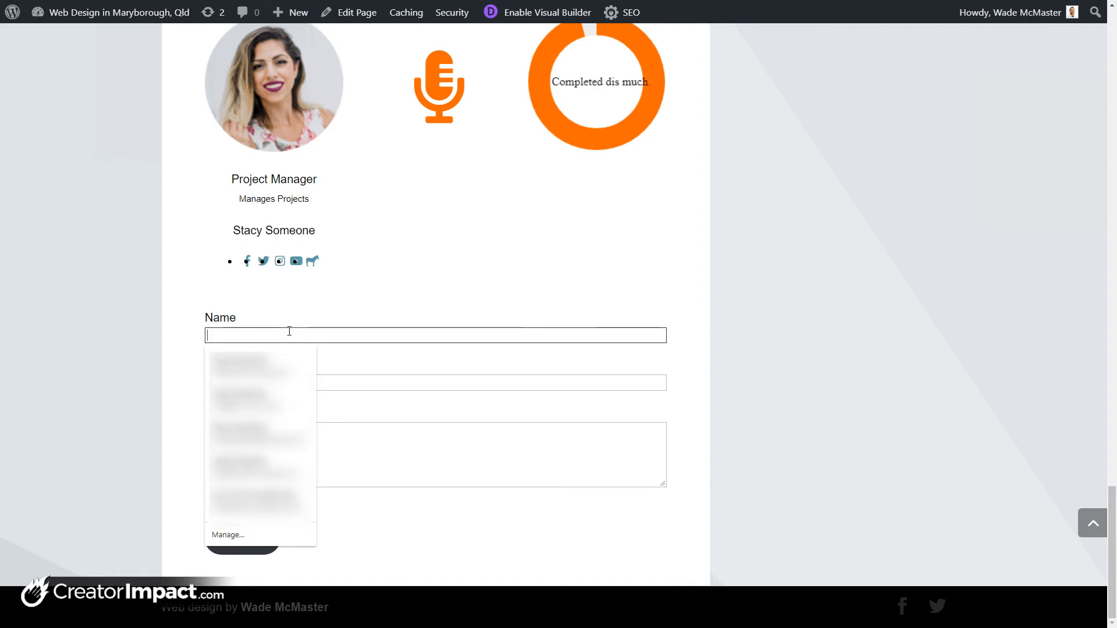
pyautogui.click(496, 466)
pyautogui.click(700, 393)
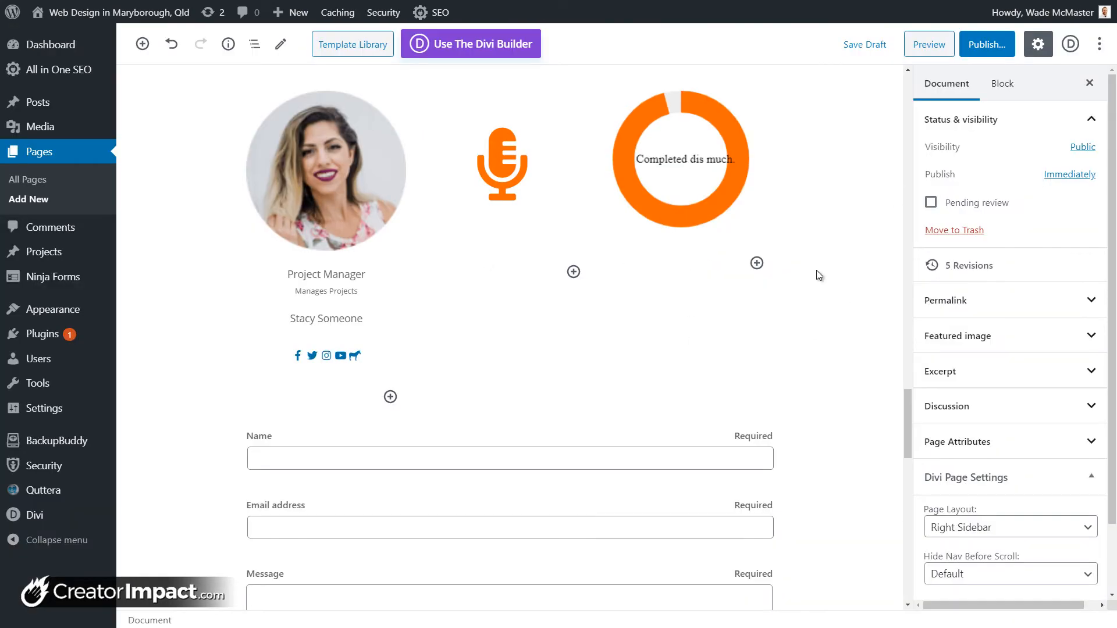
# Step: Remove the Contact Form block through its More options menu
pyautogui.click(444, 421)
pyautogui.scroll(-8, 386, 419)
pyautogui.scroll(-3, 379, 344)
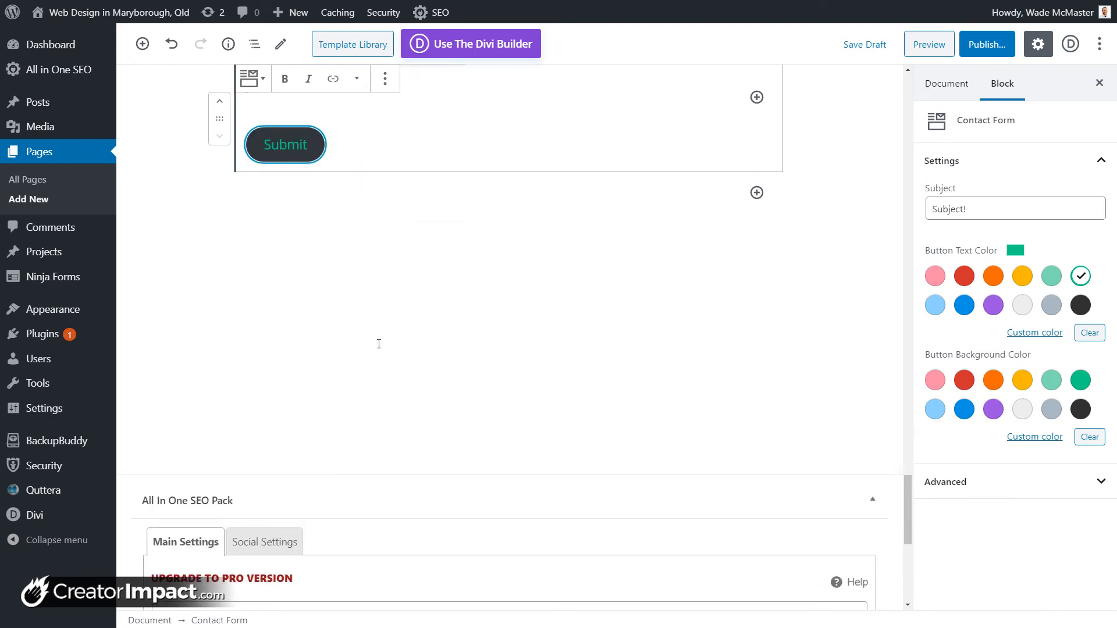
pyautogui.scroll(4, 384, 368)
pyautogui.scroll(4, 474, 476)
pyautogui.click(385, 204)
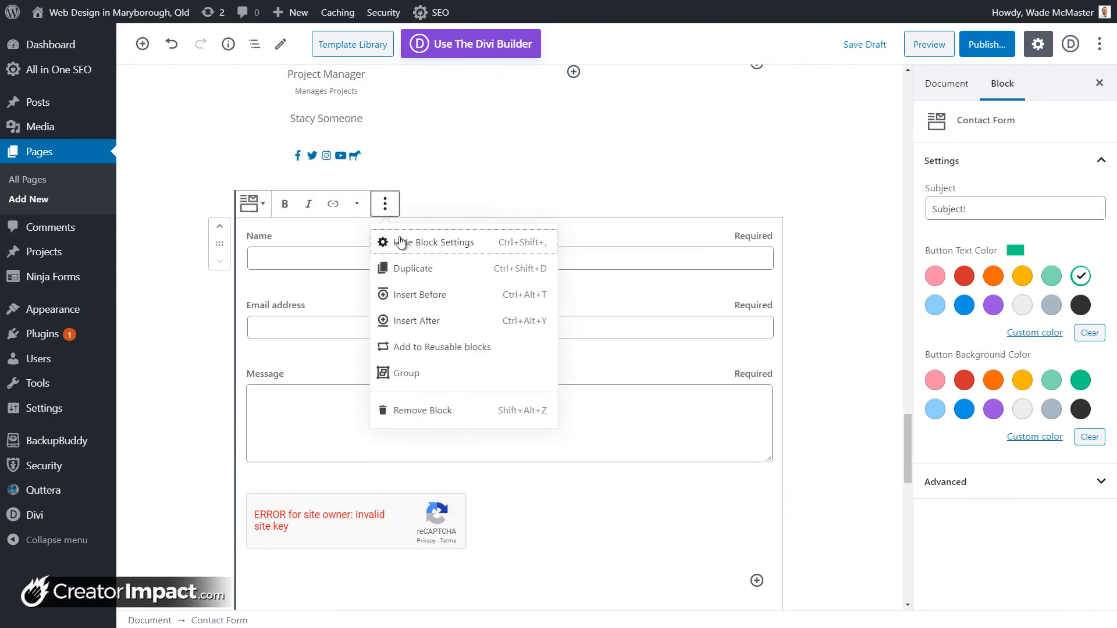
pyautogui.click(447, 412)
# Step: Inspect the Social Links block's YouTube link, then deselect it
pyautogui.click(341, 330)
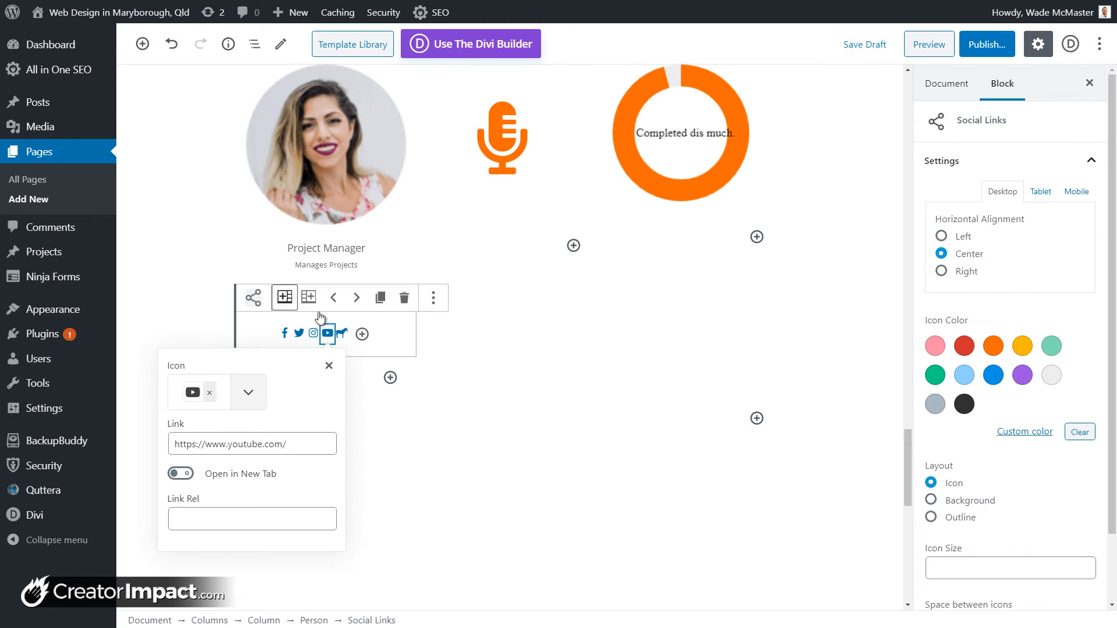
pyautogui.scroll(-2, 969, 344)
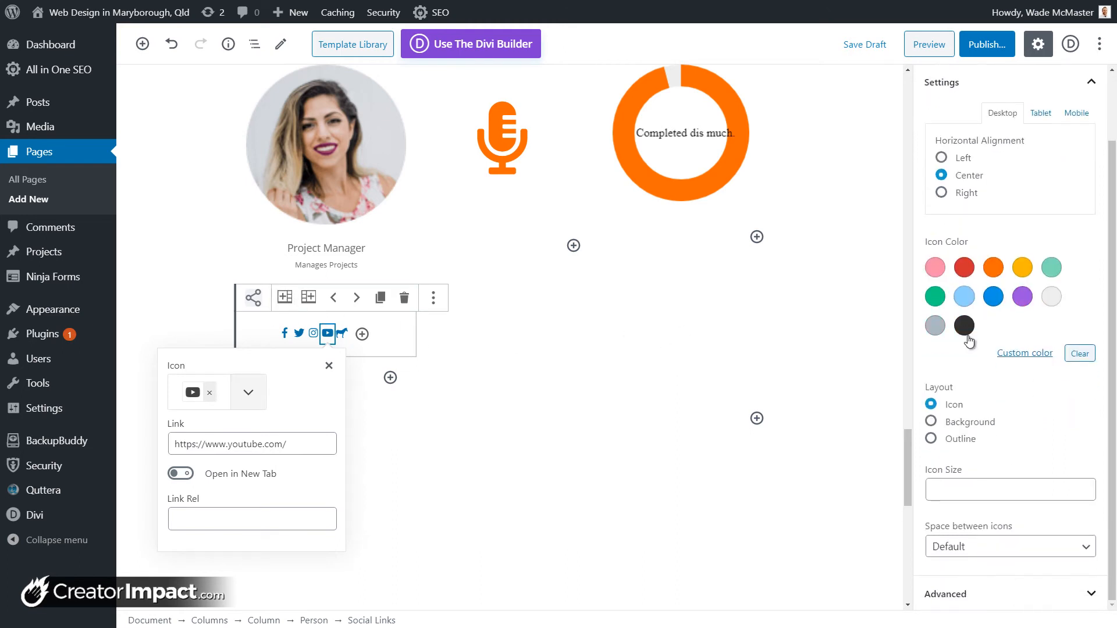
pyautogui.click(626, 398)
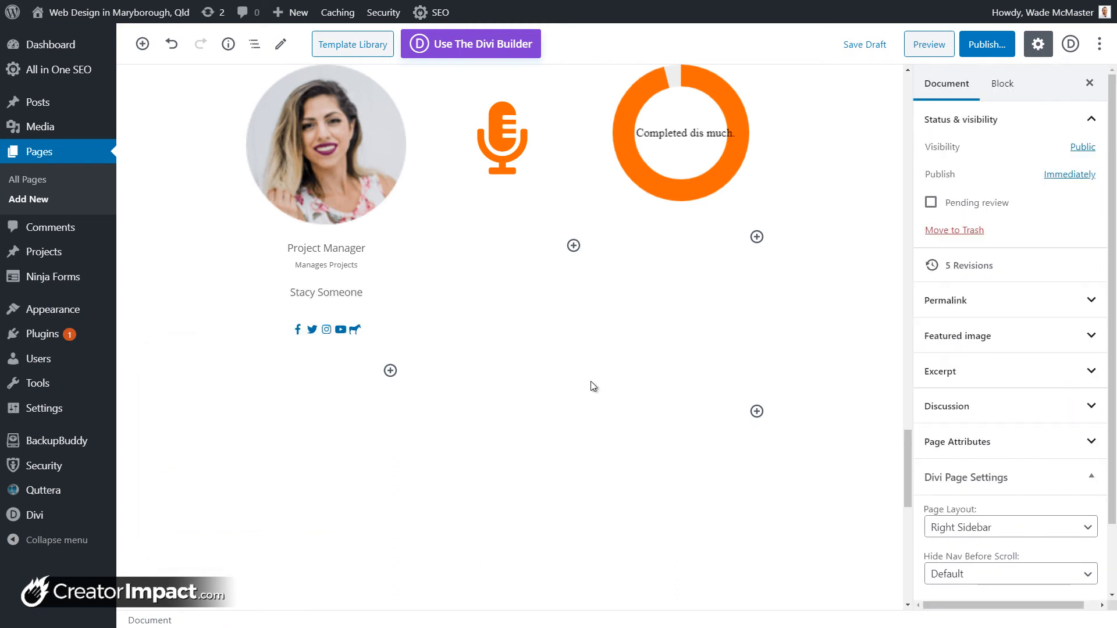
# Step: Insert a Getwid Price List block below the person columns
pyautogui.click(757, 411)
pyautogui.scroll(-5, 1027, 213)
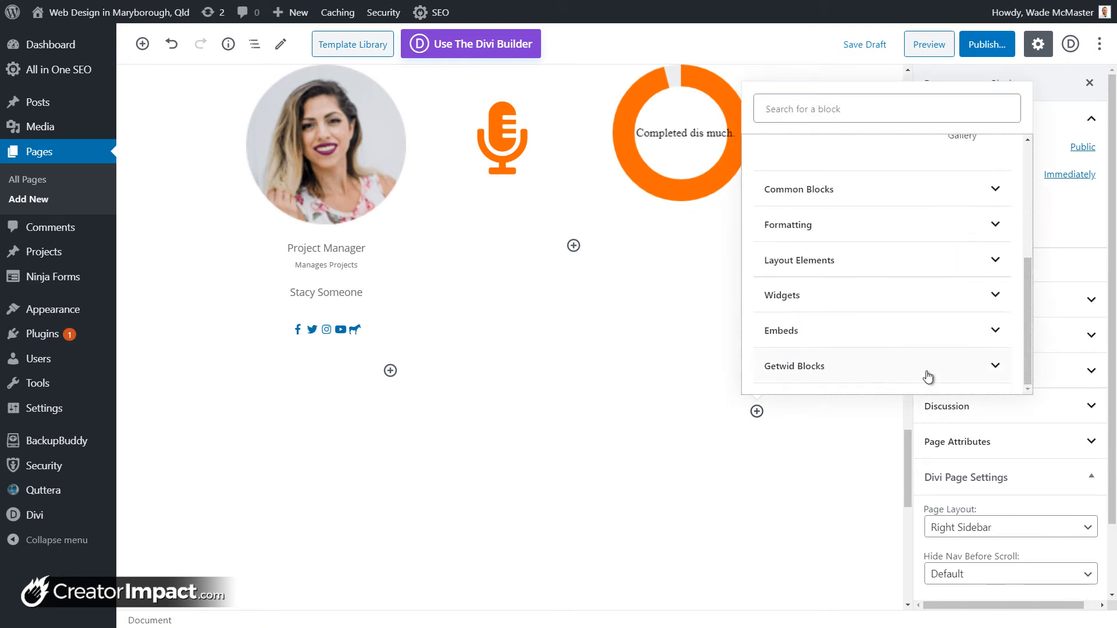
pyautogui.click(927, 372)
pyautogui.scroll(-3, 909, 302)
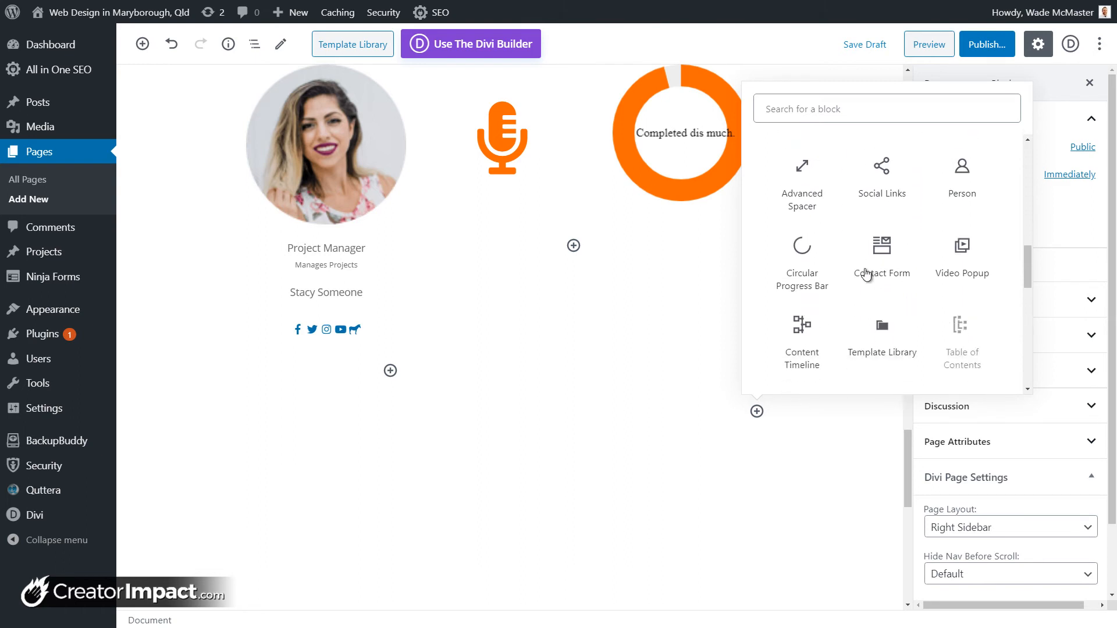
pyautogui.scroll(-4, 987, 271)
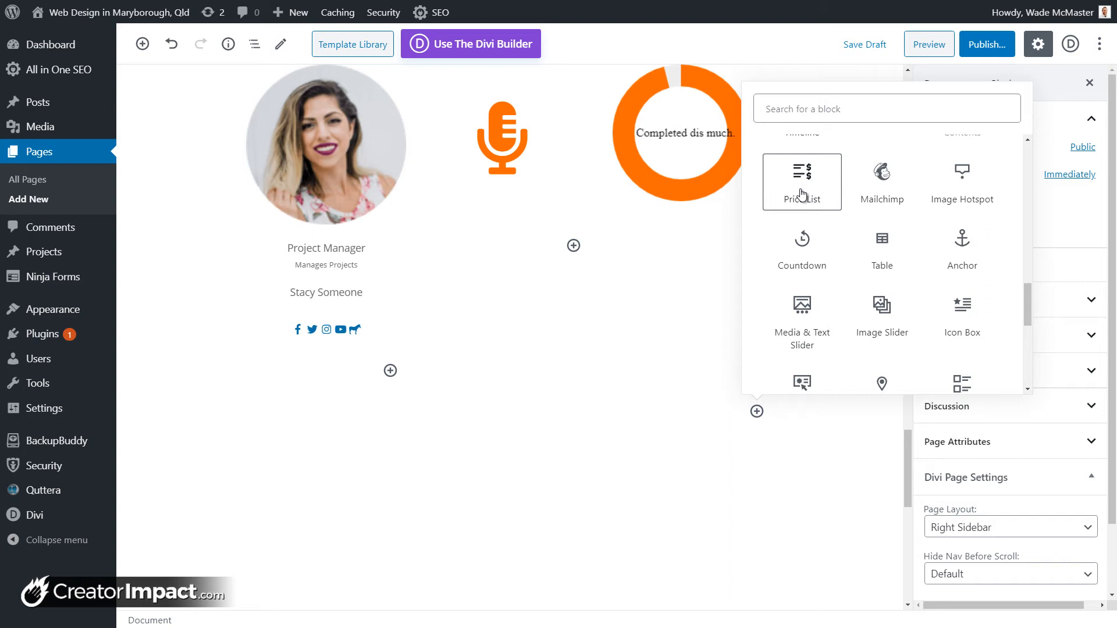
pyautogui.click(802, 194)
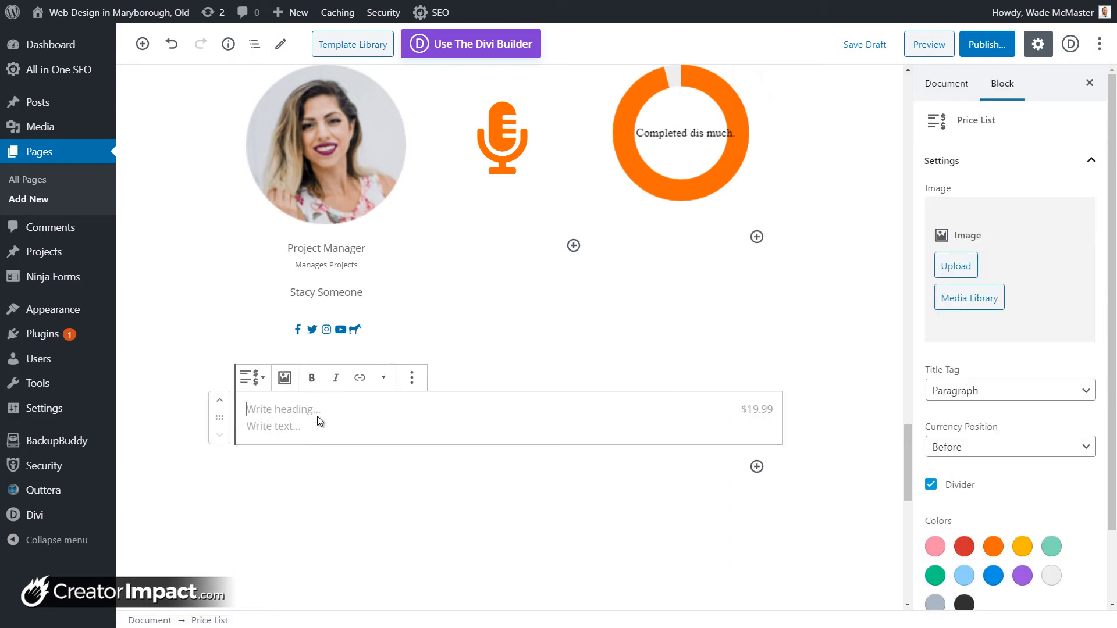
# Step: Fill in the item: title Burger, price $19.00, description 'It's a burger.'
pyautogui.write('Burger')
pyautogui.click(767, 409)
pyautogui.write('$19')
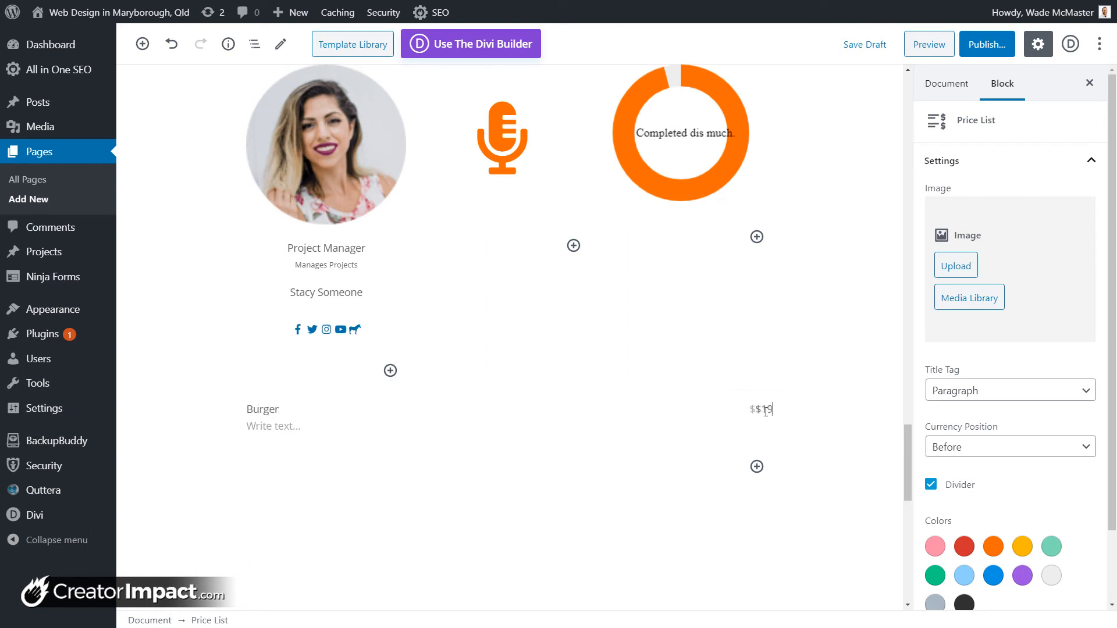
pyautogui.write('.00')
pyautogui.press('Tab')
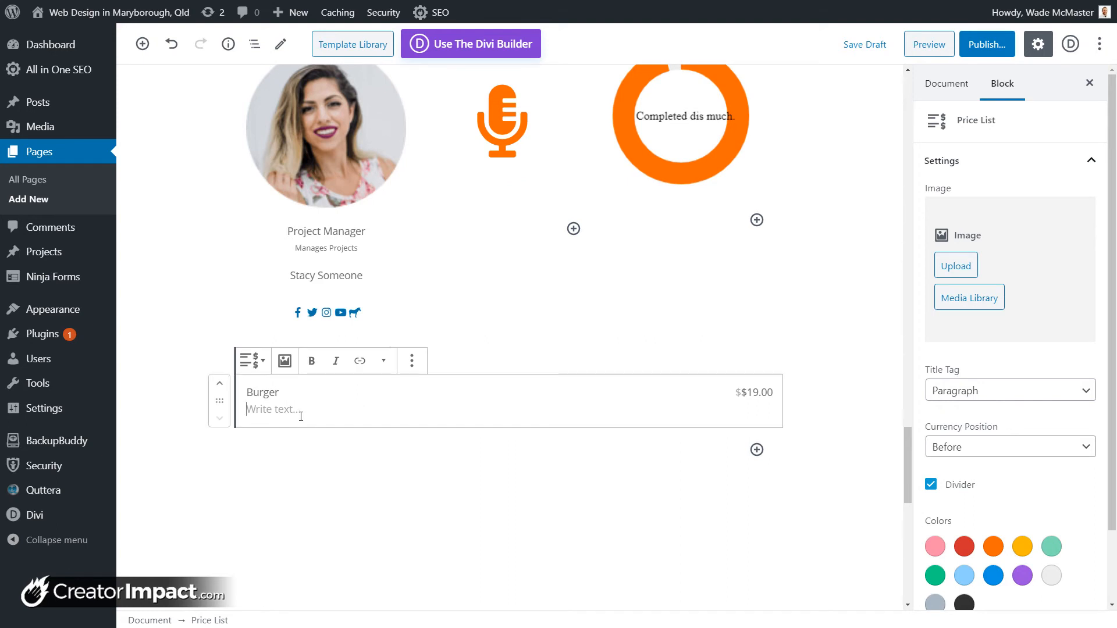
pyautogui.write('It')
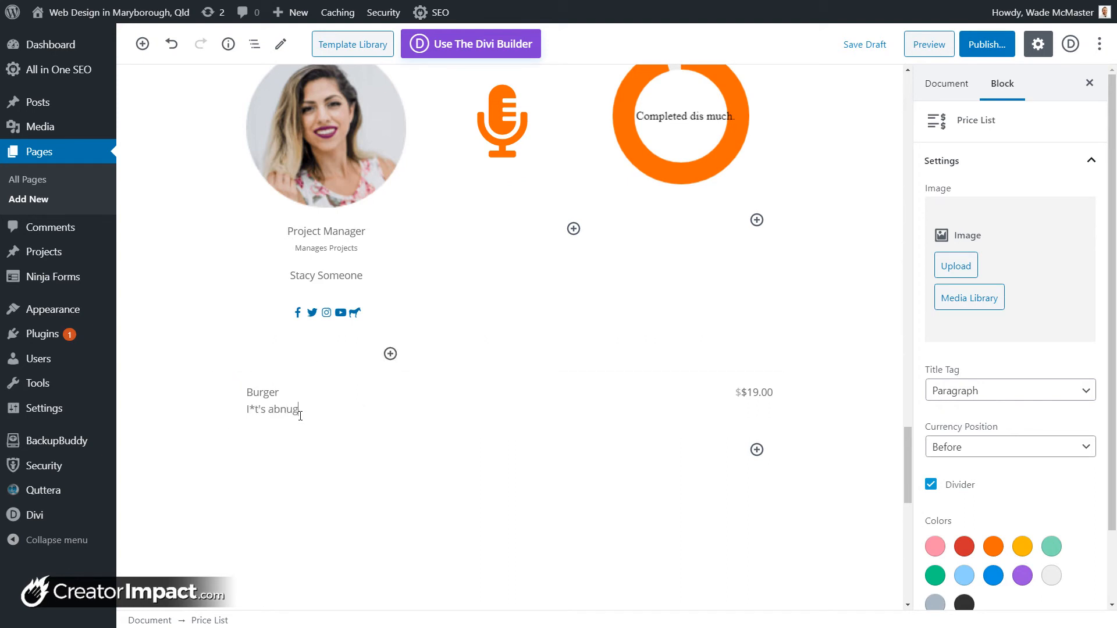
pyautogui.moveTo(309, 410); pyautogui.dragTo(250, 409)
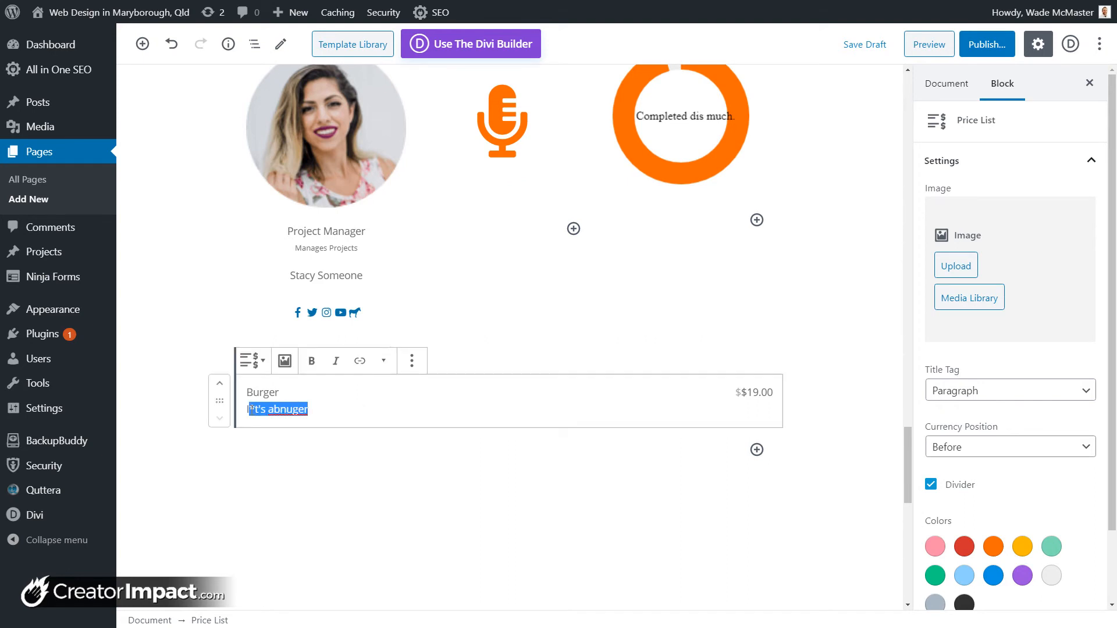
pyautogui.write('t')
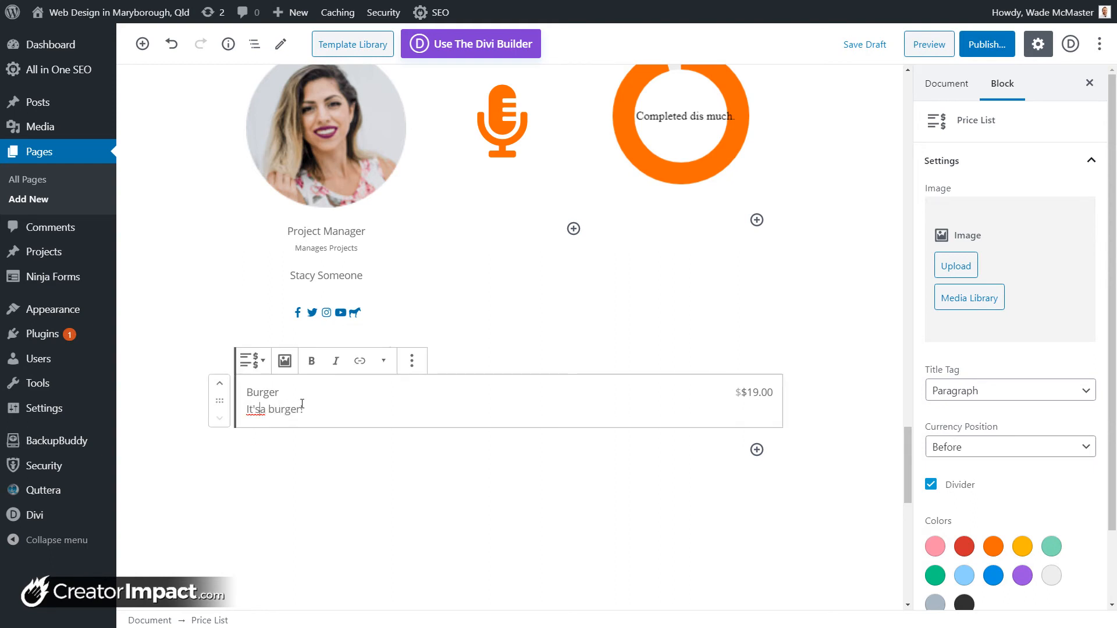
# Step: Make the Burger title Heading 3, put a space after the currency, and delete the duplicate $
pyautogui.click(937, 396)
pyautogui.click(950, 407)
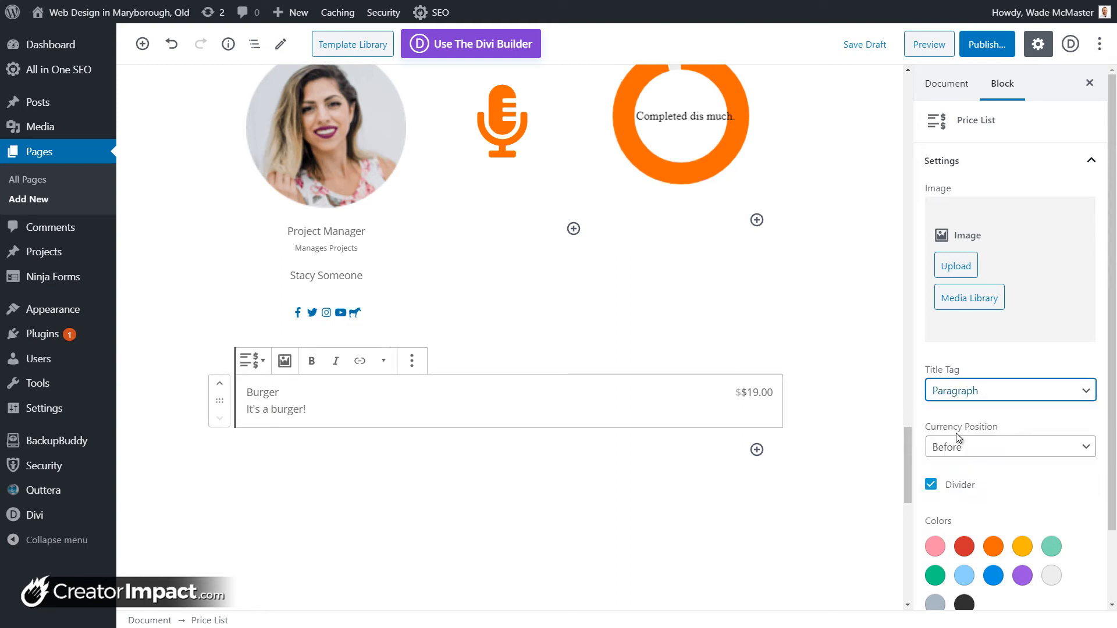
pyautogui.click(958, 437)
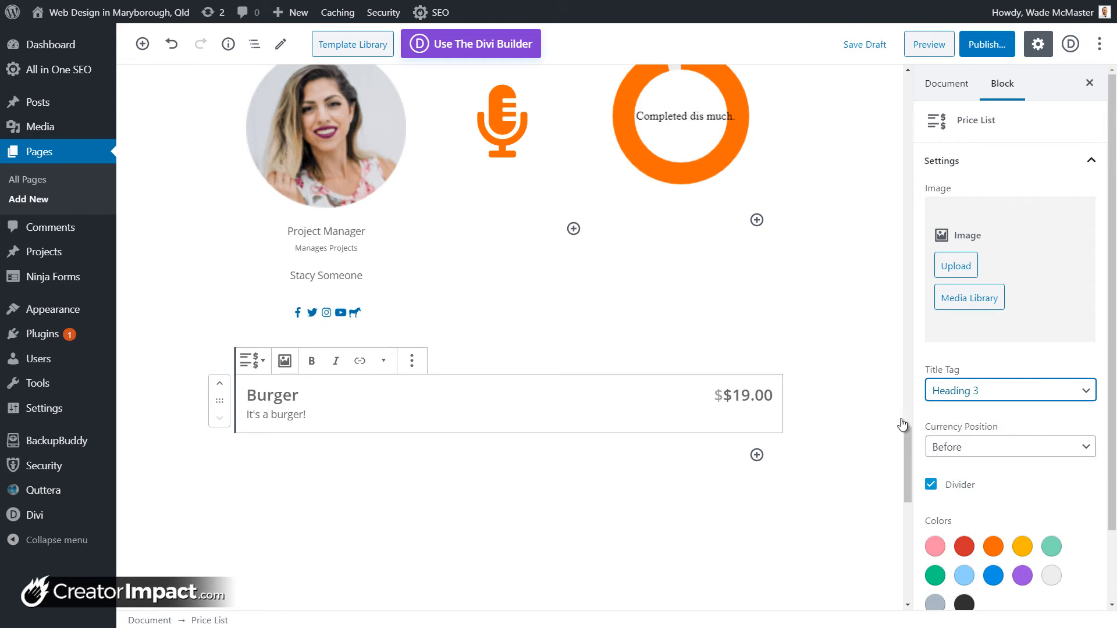
pyautogui.click(1032, 453)
pyautogui.click(1014, 480)
pyautogui.click(703, 399)
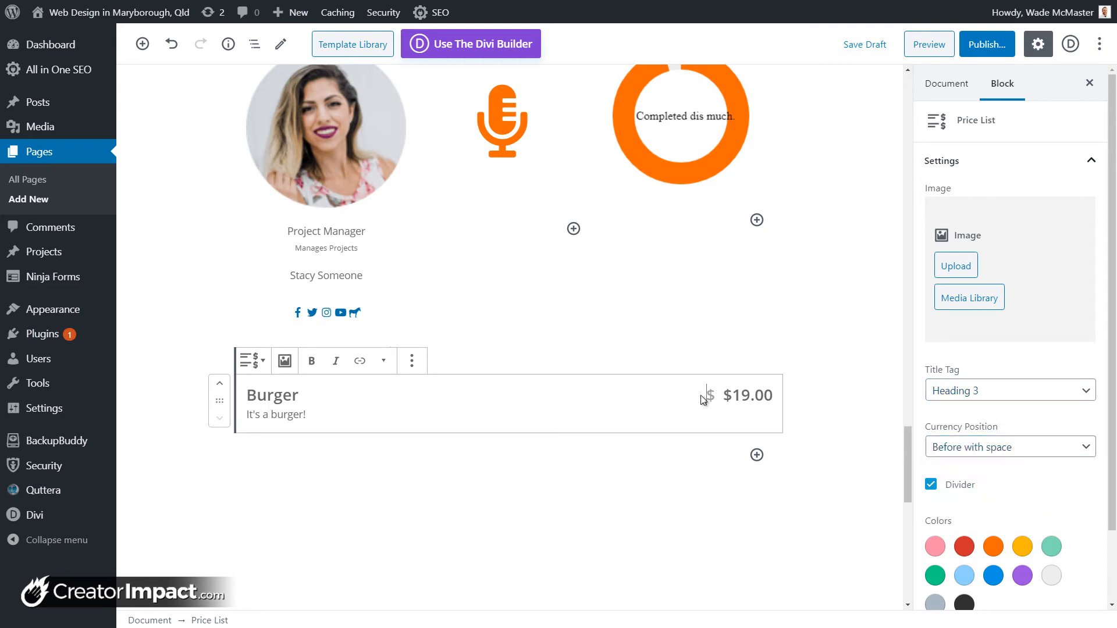
pyautogui.press('Delete')
# Step: Turn off the price item's divider line
pyautogui.click(959, 488)
pyautogui.click(959, 488)
pyautogui.click(966, 548)
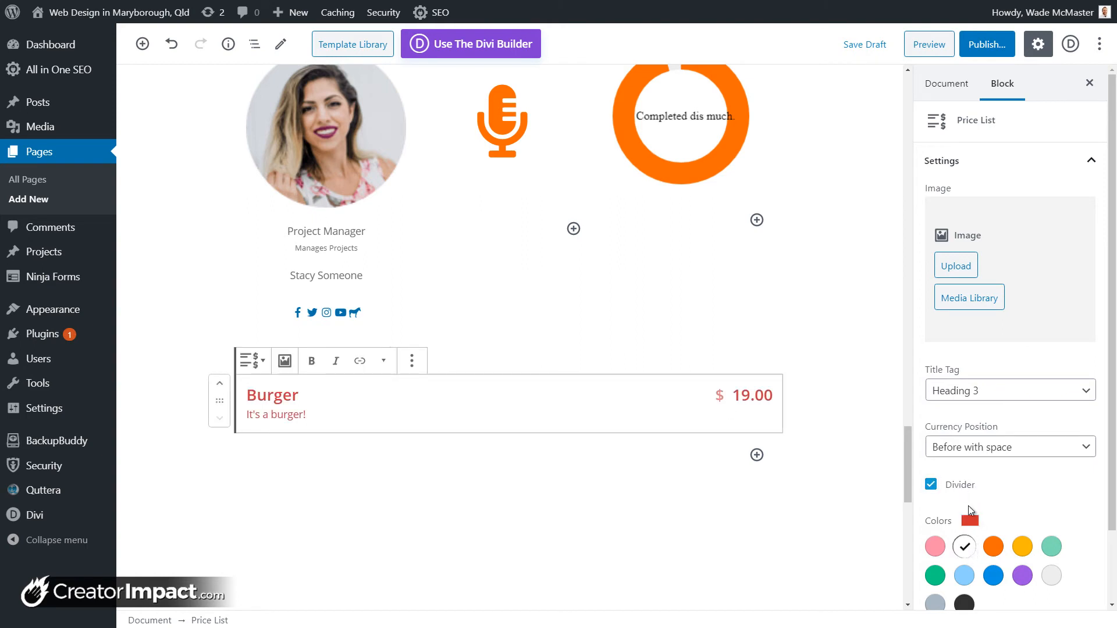
pyautogui.click(957, 488)
pyautogui.scroll(-3, 958, 487)
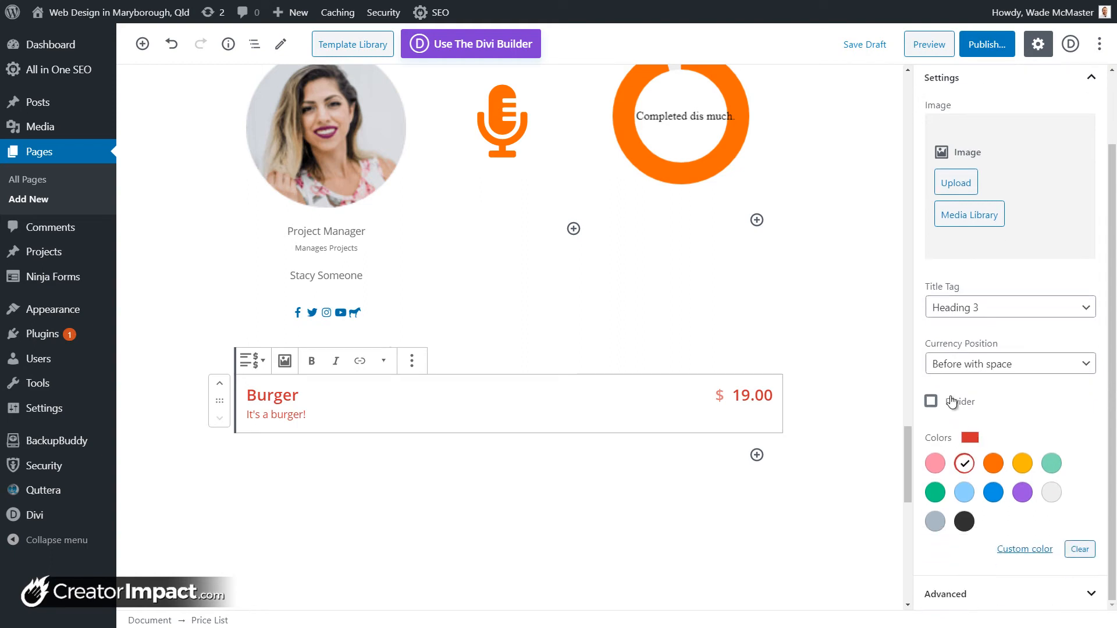
pyautogui.scroll(3, 963, 492)
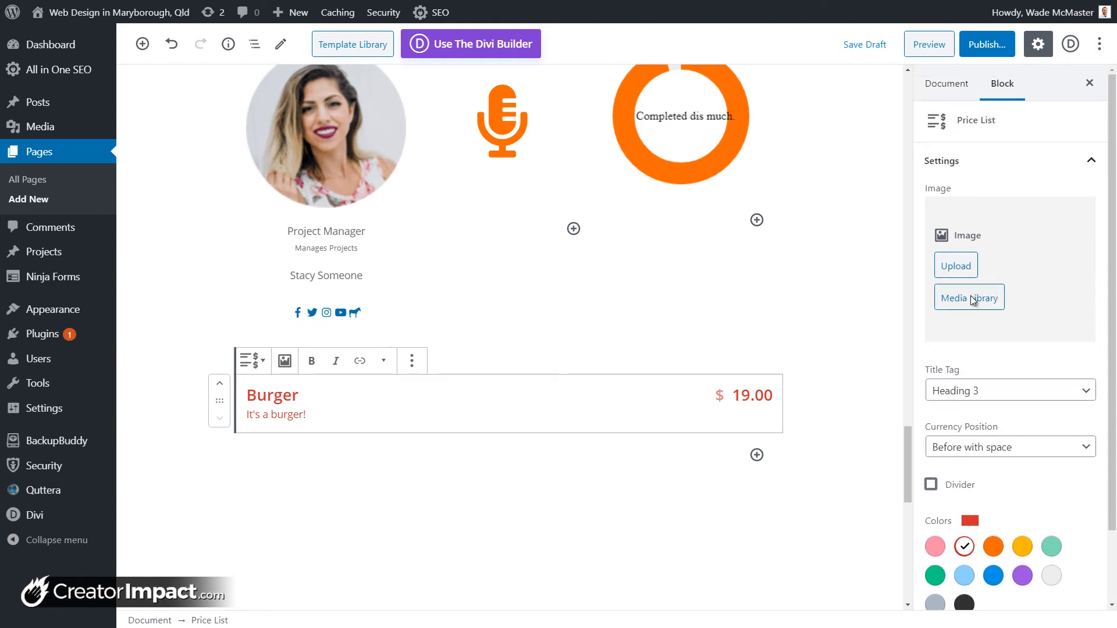
# Step: Add the headphones image from the Media Library and set the item text to dark
pyautogui.click(971, 296)
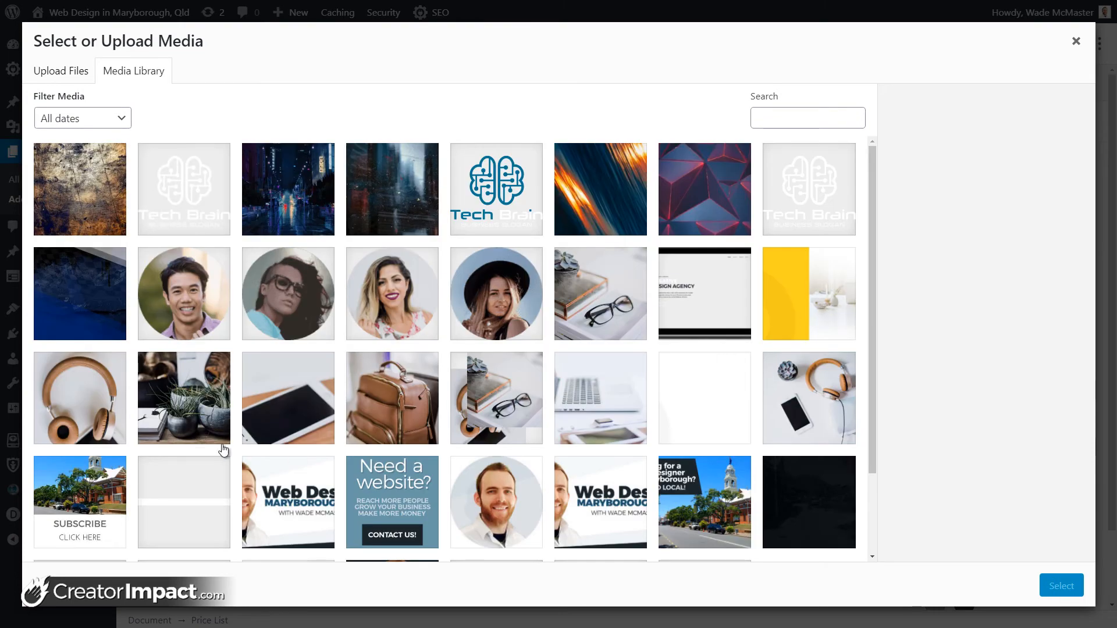
pyautogui.click(89, 420)
pyautogui.click(1062, 585)
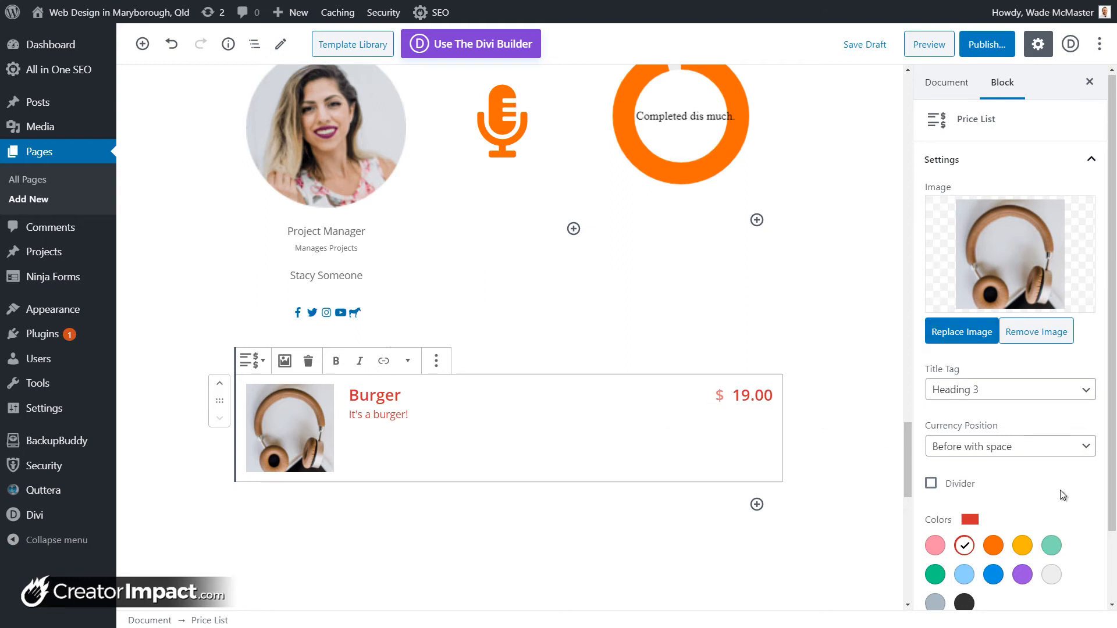
pyautogui.scroll(-2, 1064, 494)
pyautogui.click(963, 526)
pyautogui.scroll(2, 988, 574)
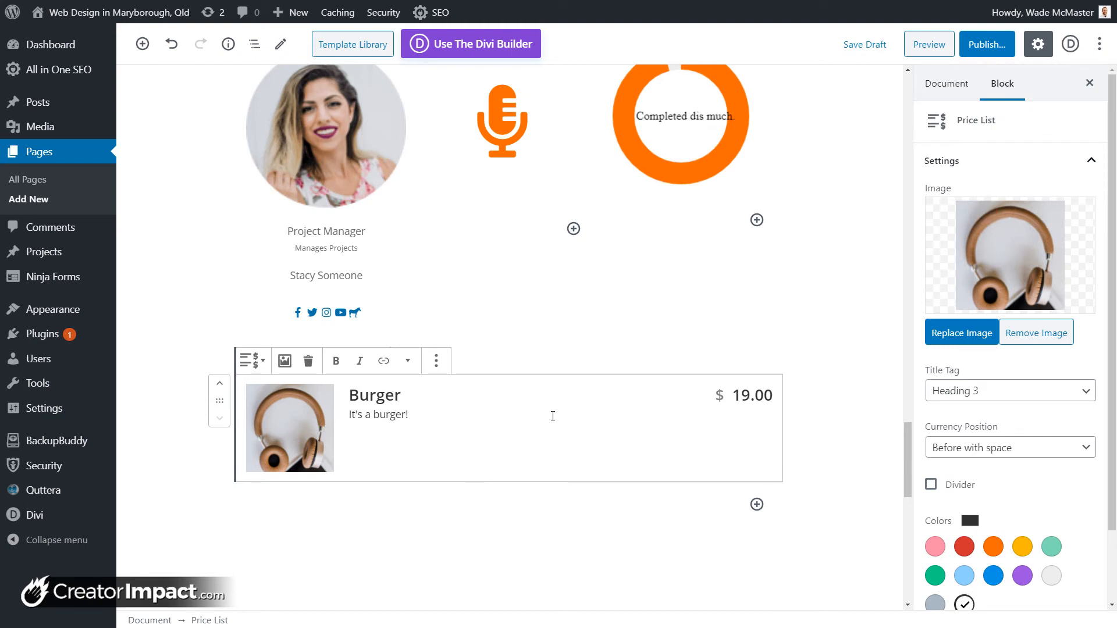
pyautogui.scroll(-3, 982, 456)
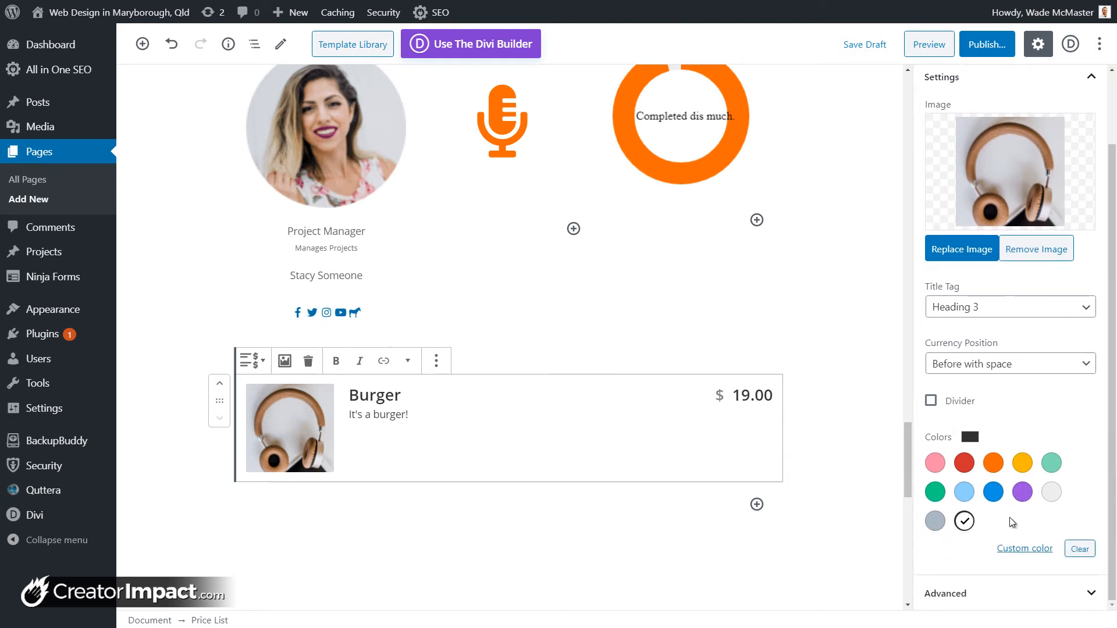
pyautogui.scroll(3, 1013, 522)
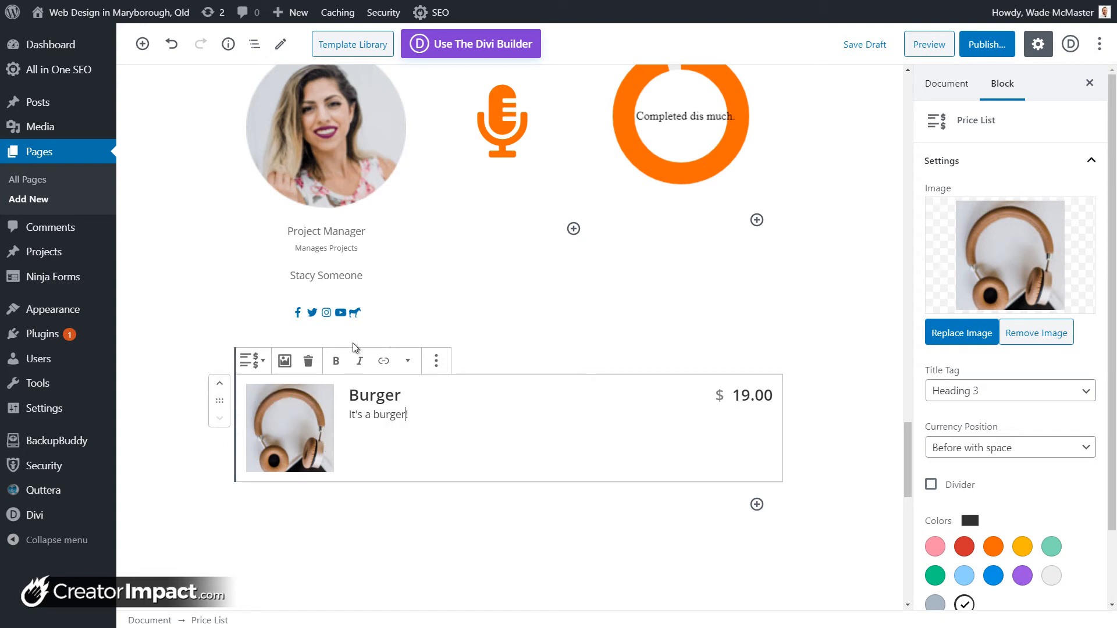
# Step: Insert a Getwid Image Hotspot block below the price list
pyautogui.click(757, 504)
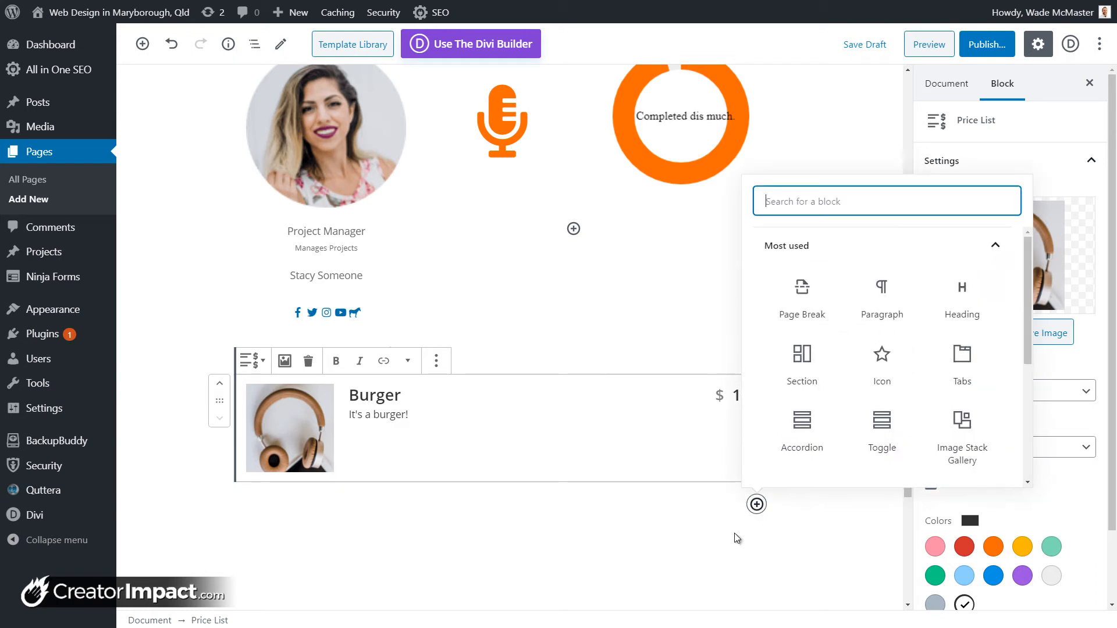
pyautogui.scroll(-5, 1024, 433)
pyautogui.click(949, 451)
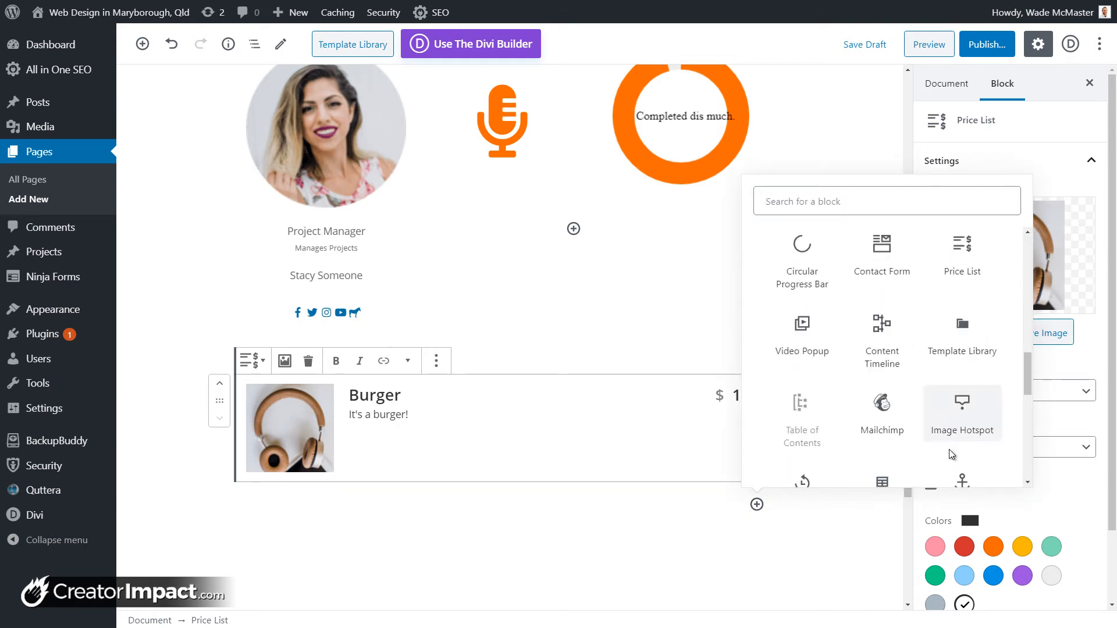
pyautogui.scroll(-1, 948, 449)
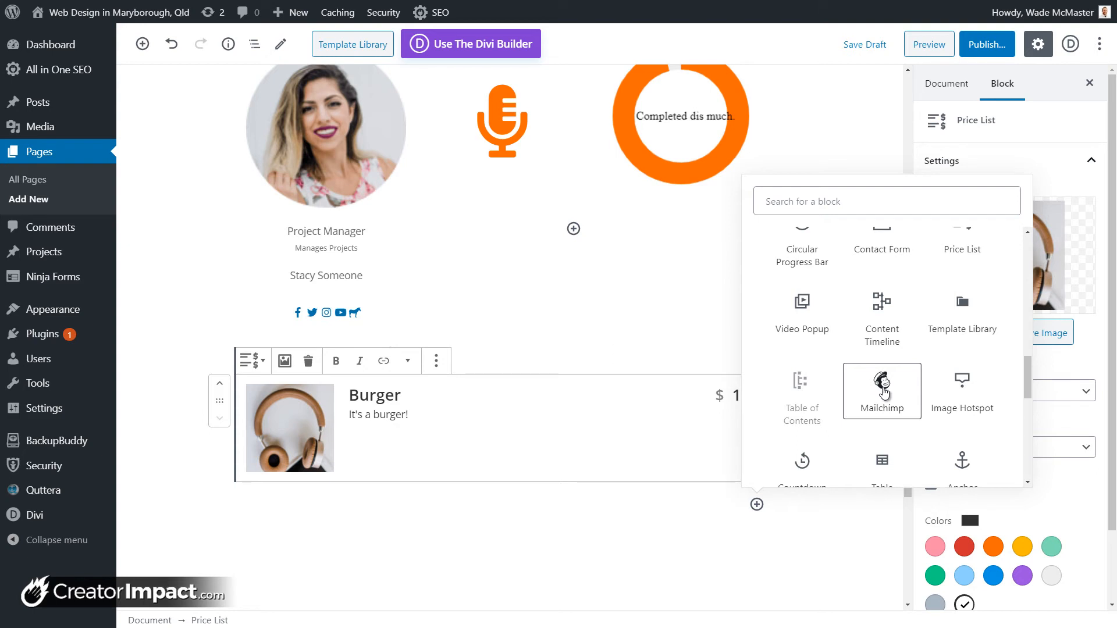
pyautogui.click(977, 395)
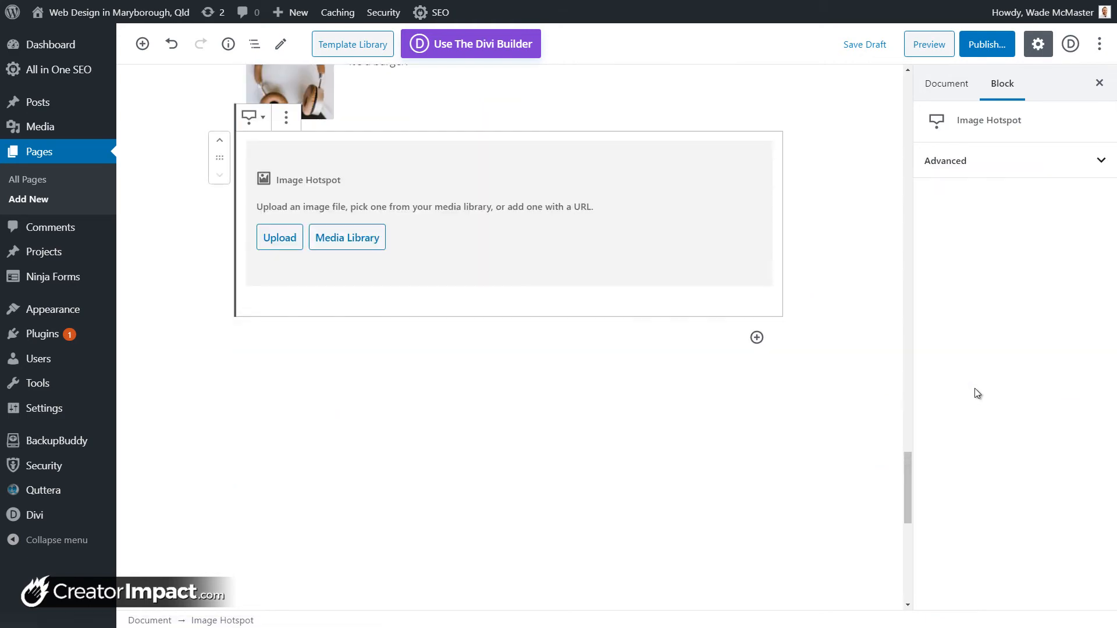
# Step: Open the Media Library and browse the plant, glasses and laptop photos, settling on the laptop
pyautogui.click(341, 245)
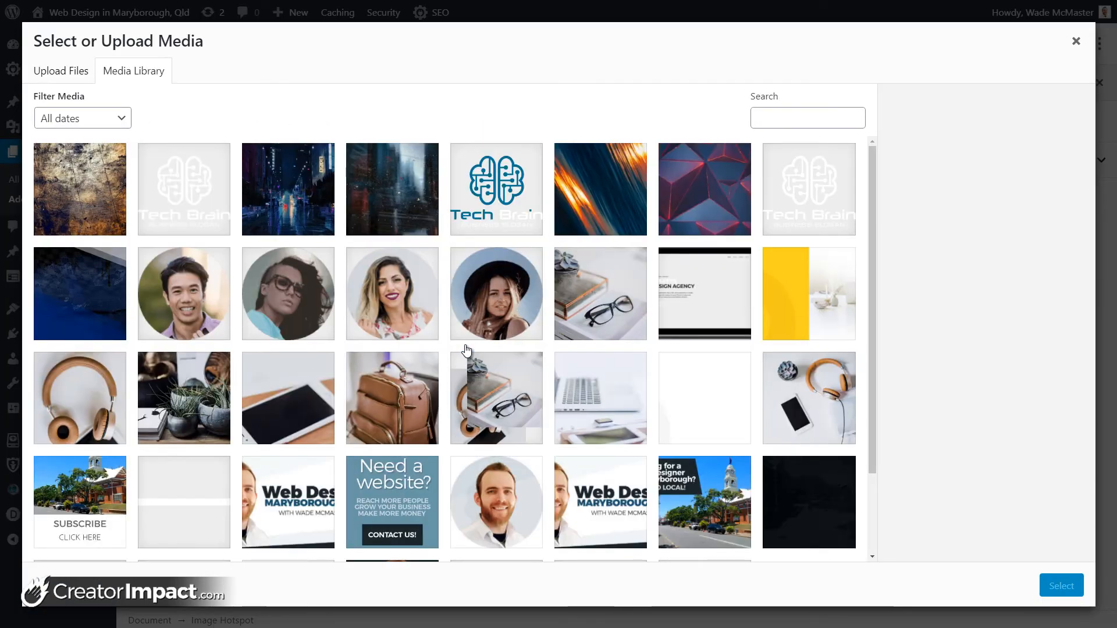
pyautogui.scroll(-2, 598, 265)
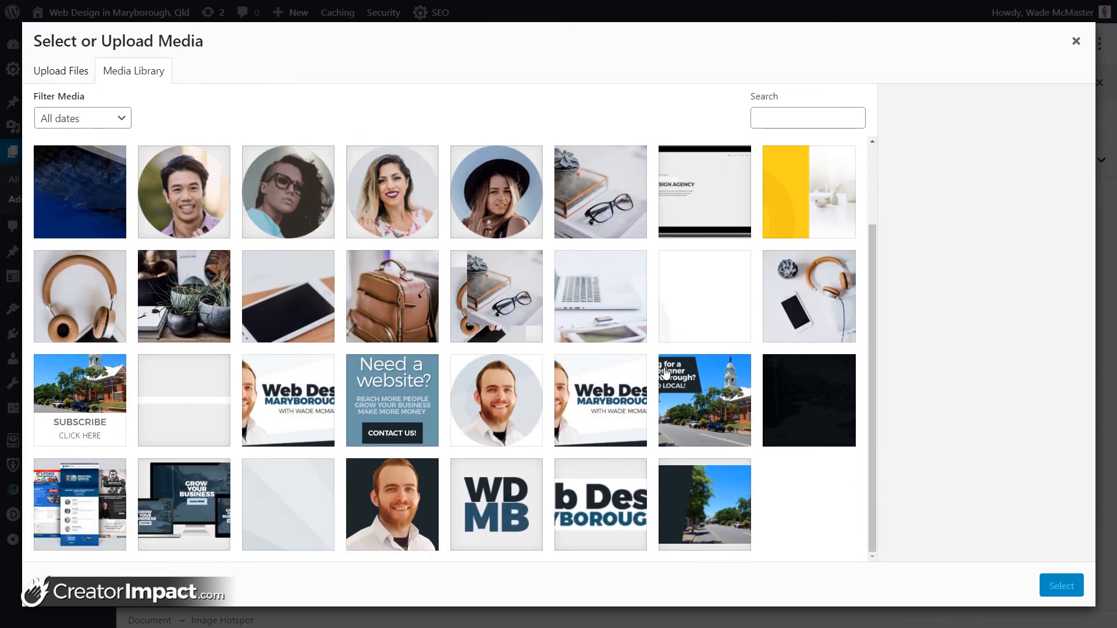
pyautogui.scroll(2, 466, 384)
pyautogui.click(177, 367)
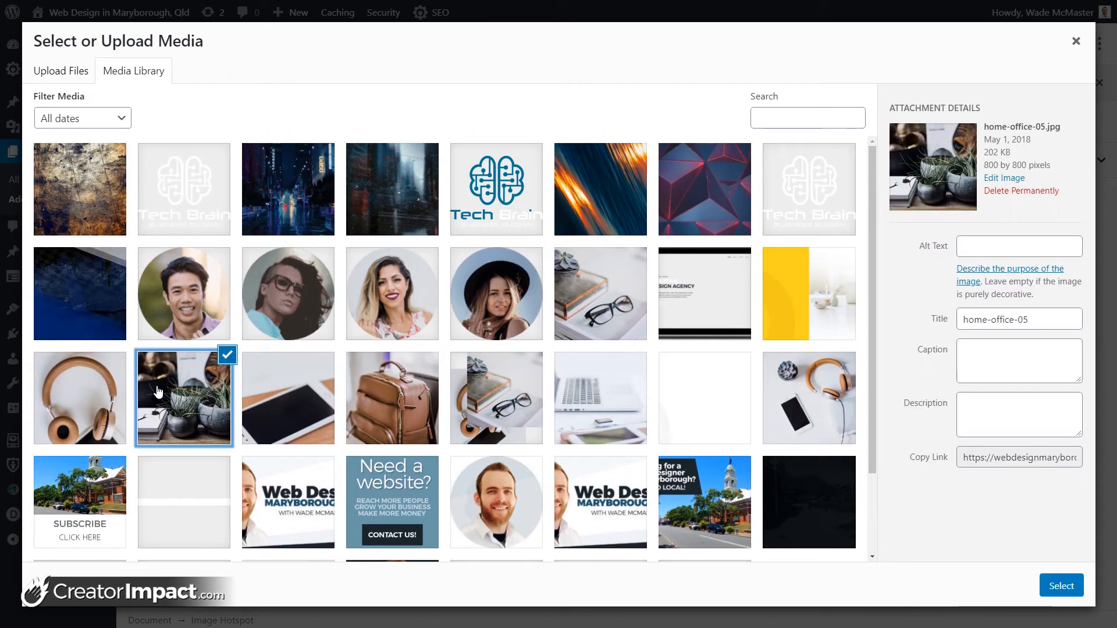
pyautogui.click(511, 407)
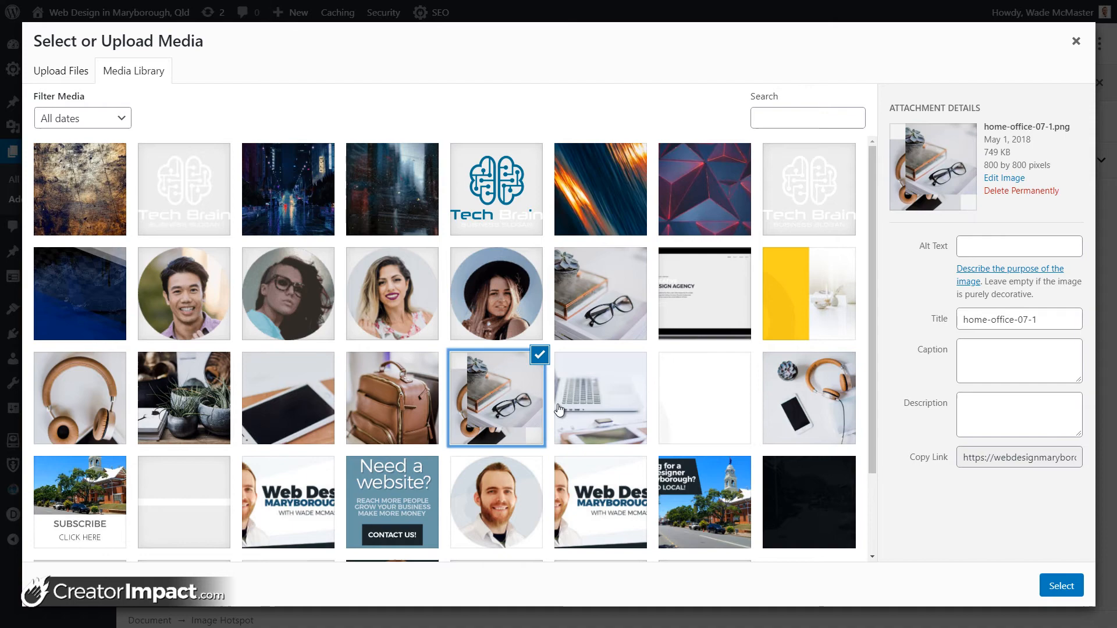
pyautogui.click(632, 412)
# Step: Use the laptop photo and place a point titled USB with popup 'This is a USB Port'
pyautogui.click(1061, 585)
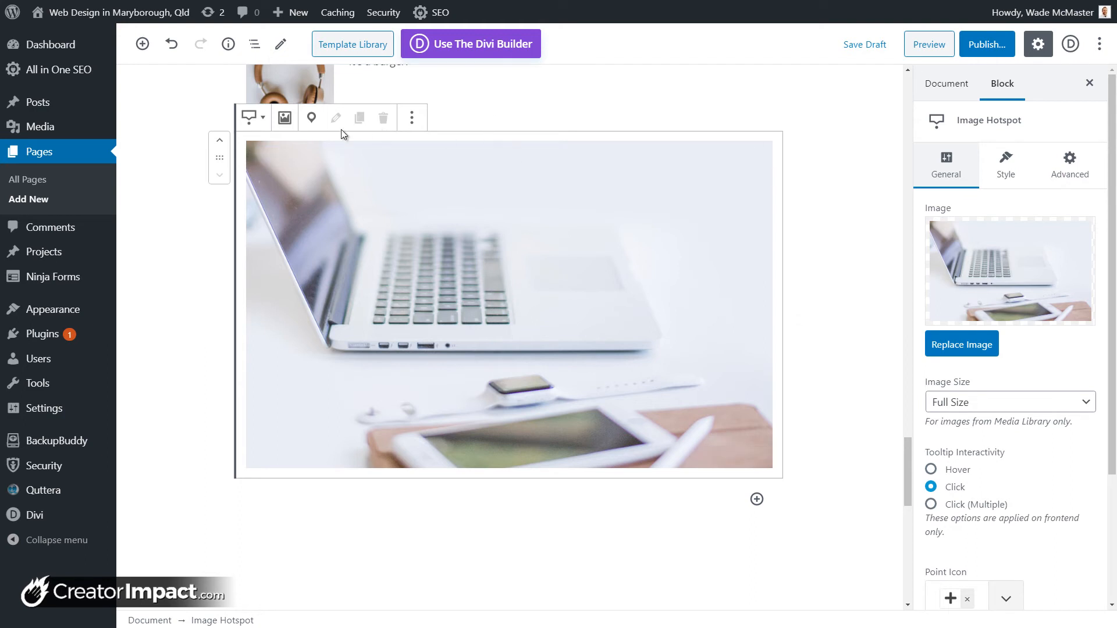
pyautogui.click(312, 119)
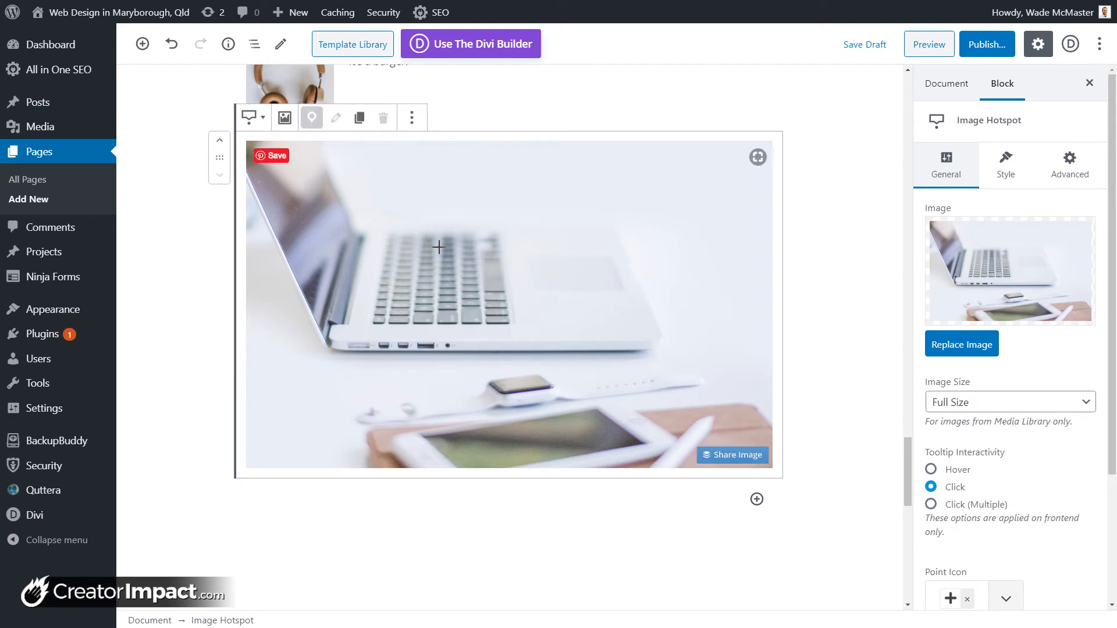
pyautogui.click(431, 348)
pyautogui.click(472, 254)
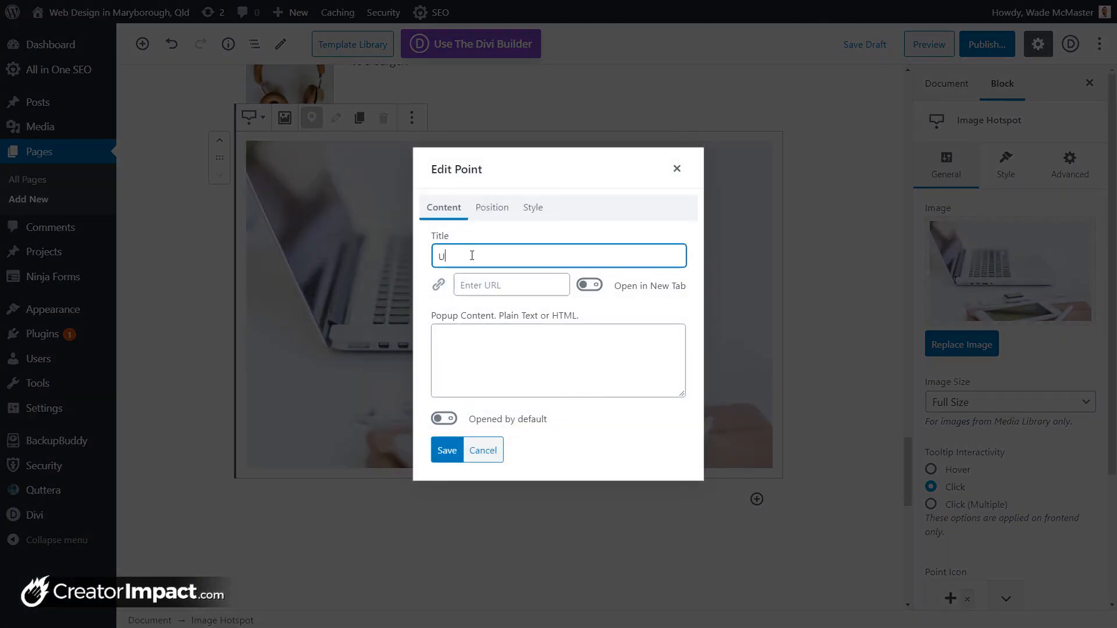
pyautogui.click(472, 286)
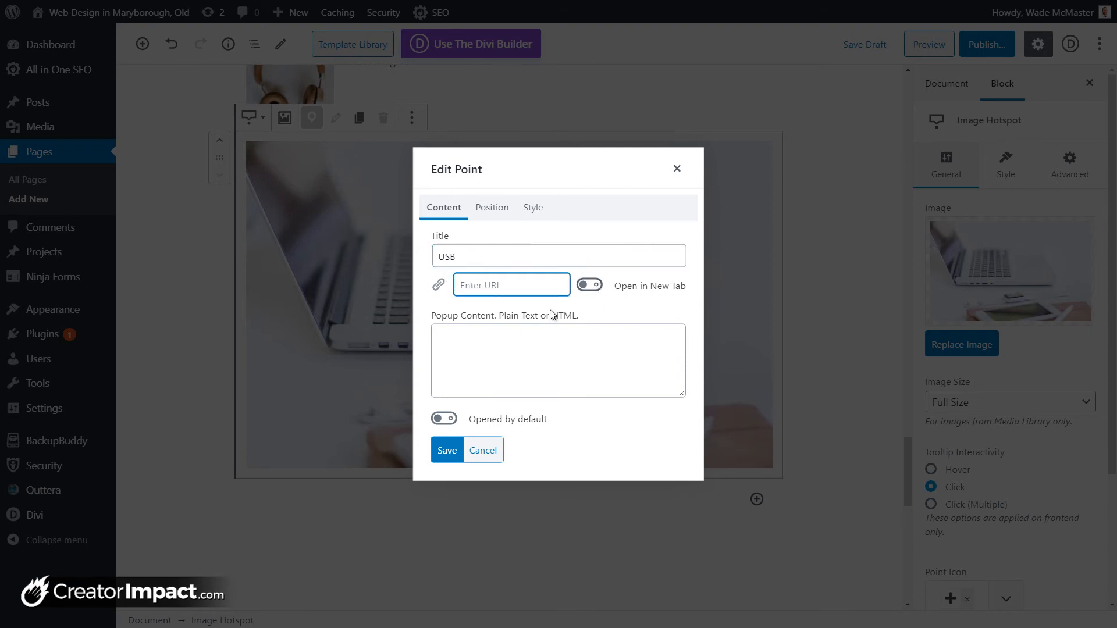
pyautogui.click(484, 350)
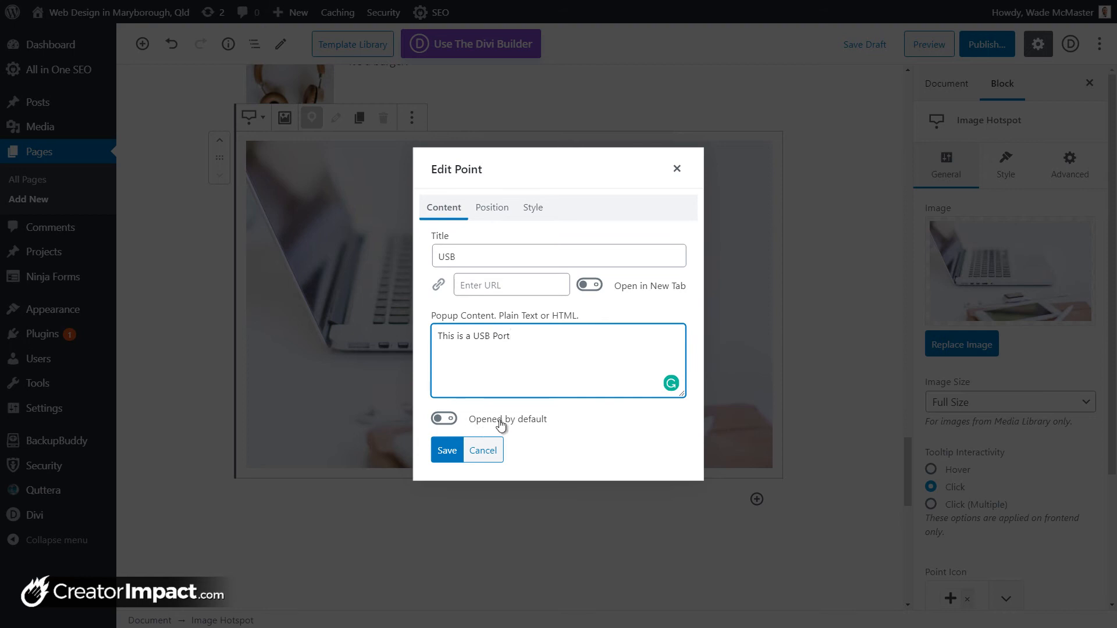
# Step: Keep the point's tooltip above it and give the point a blue background
pyautogui.click(490, 209)
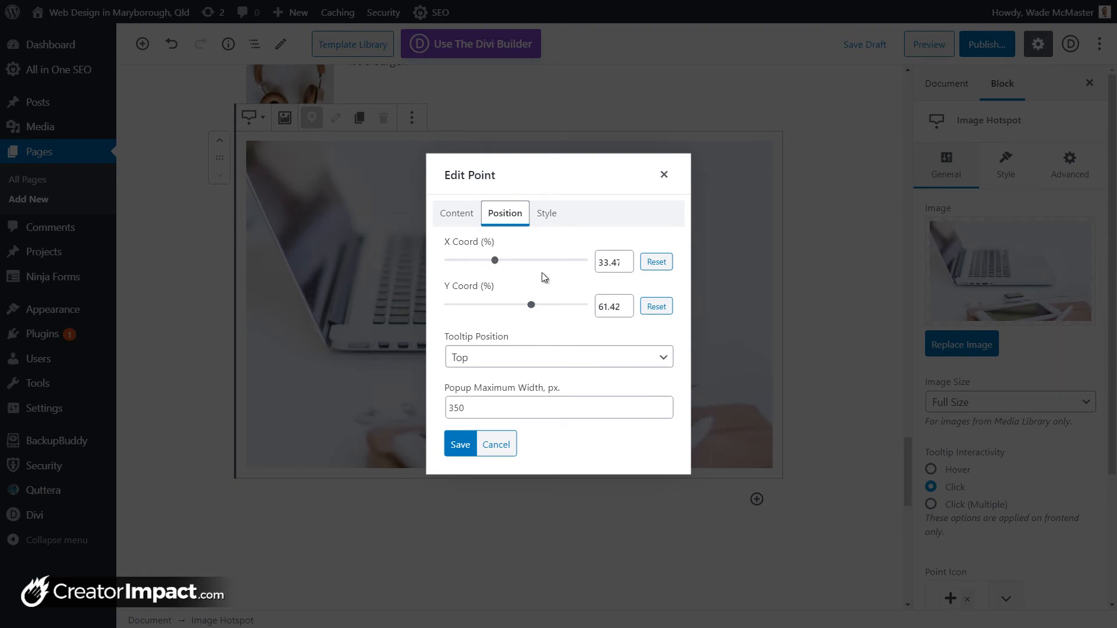
pyautogui.click(489, 359)
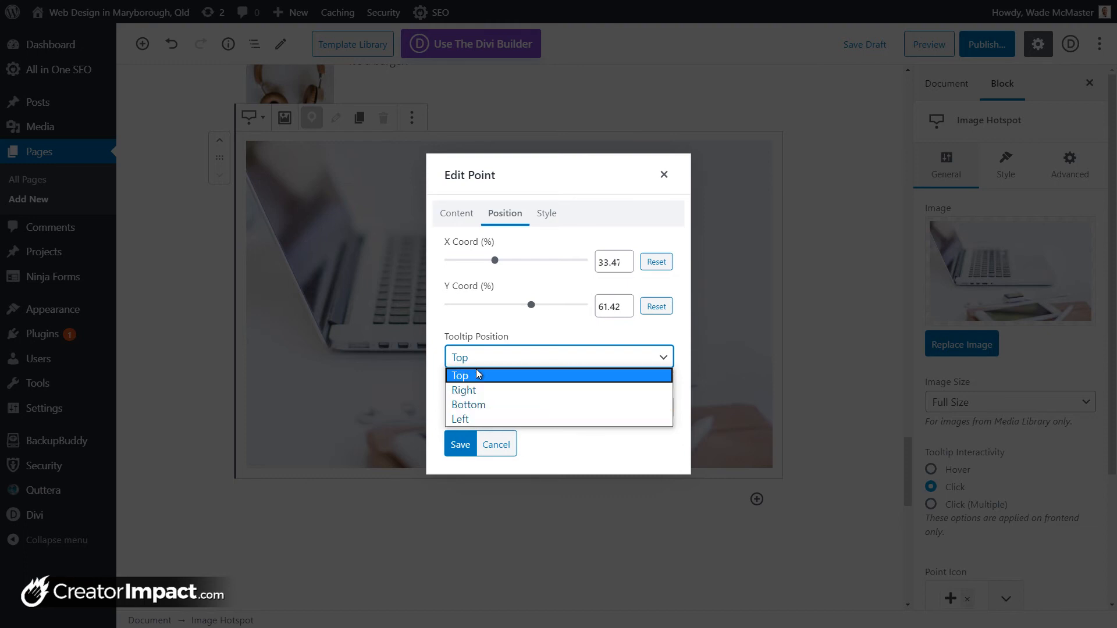
pyautogui.click(478, 376)
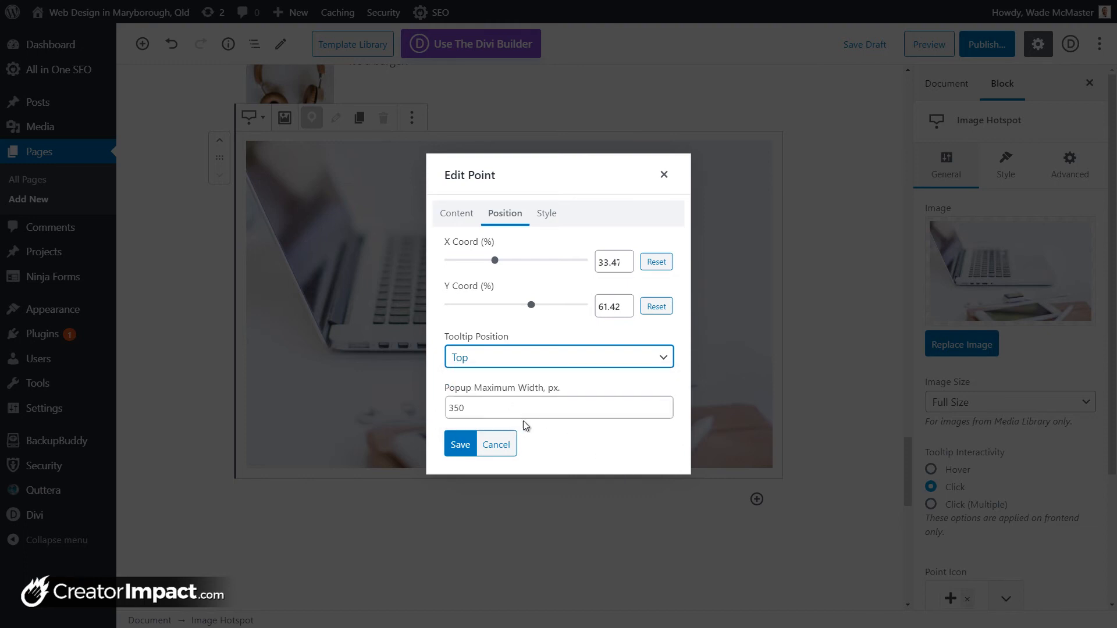
pyautogui.click(537, 214)
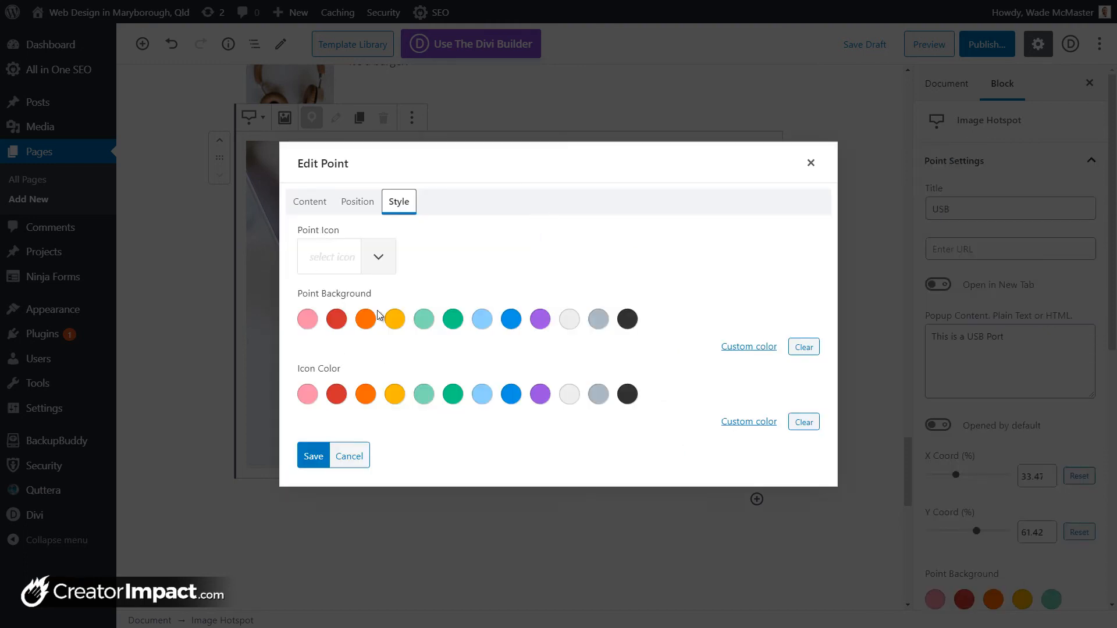
pyautogui.click(516, 326)
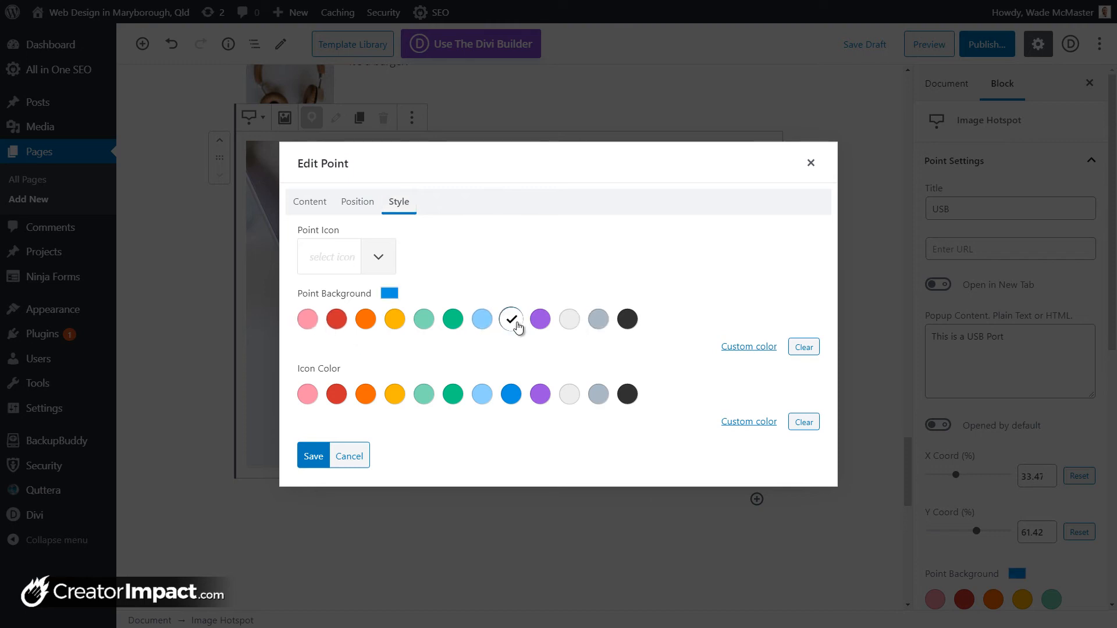
# Step: Give the point a light grey USB icon and save it onto the image
pyautogui.click(375, 260)
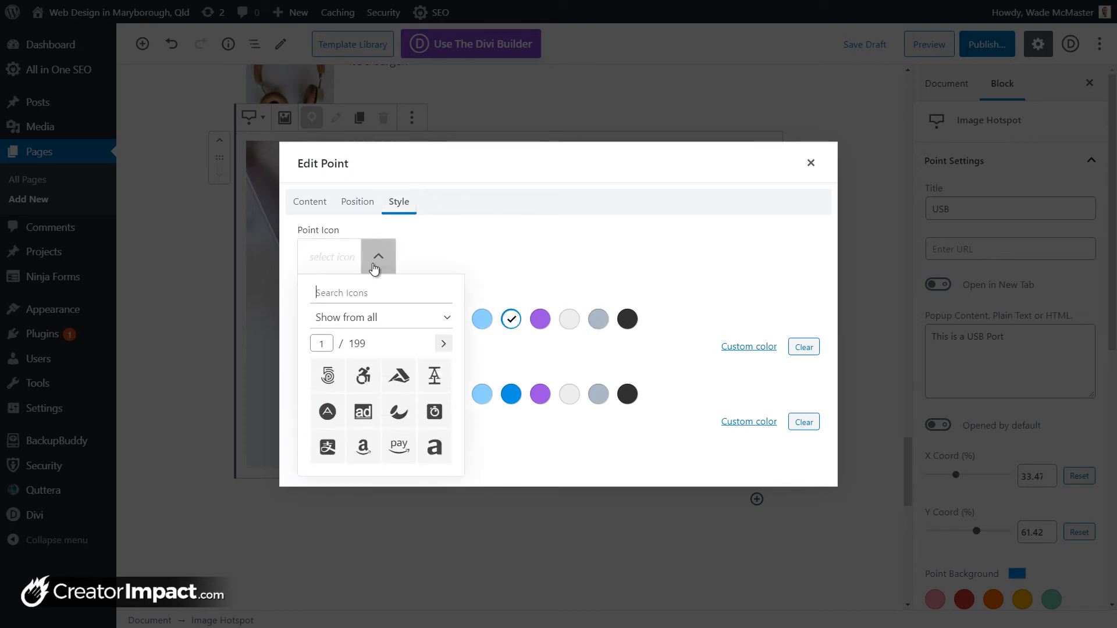
pyautogui.write('usb')
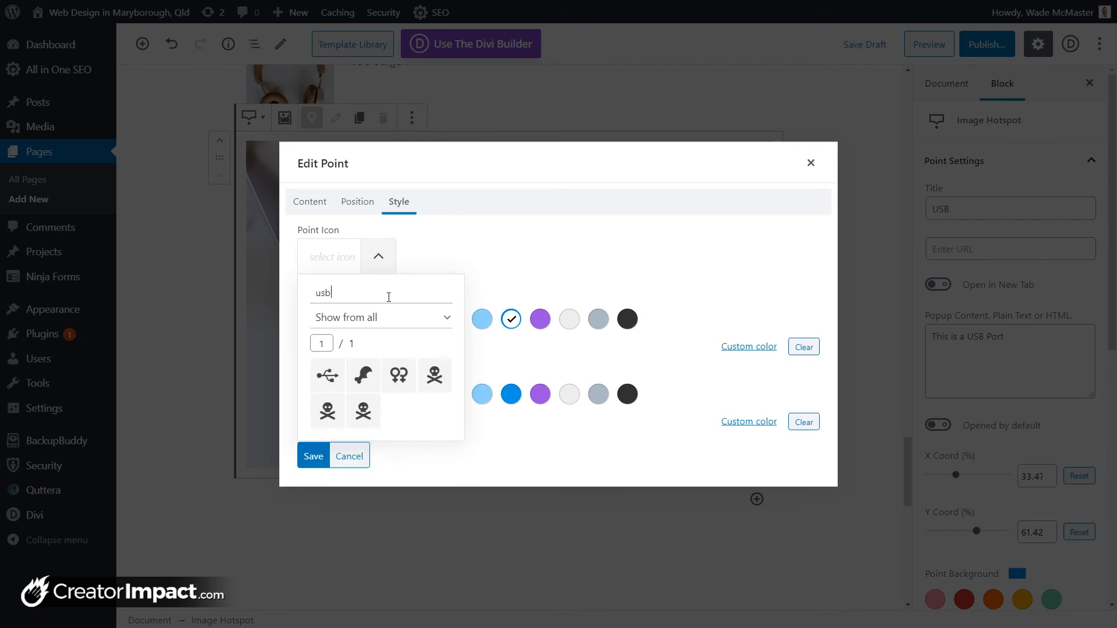
pyautogui.click(327, 376)
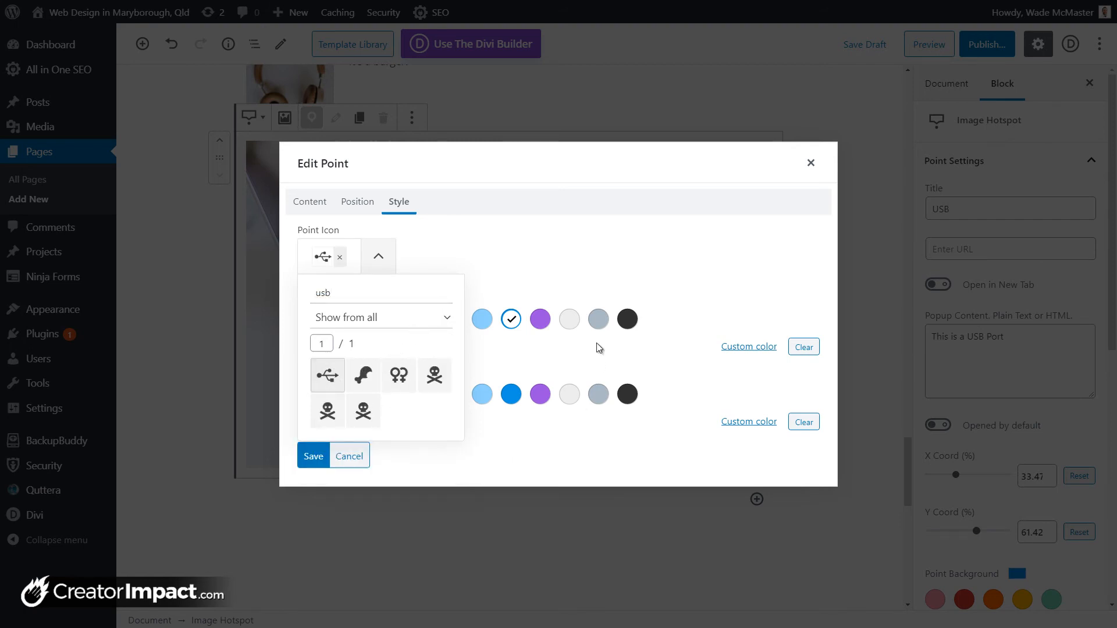
pyautogui.click(547, 455)
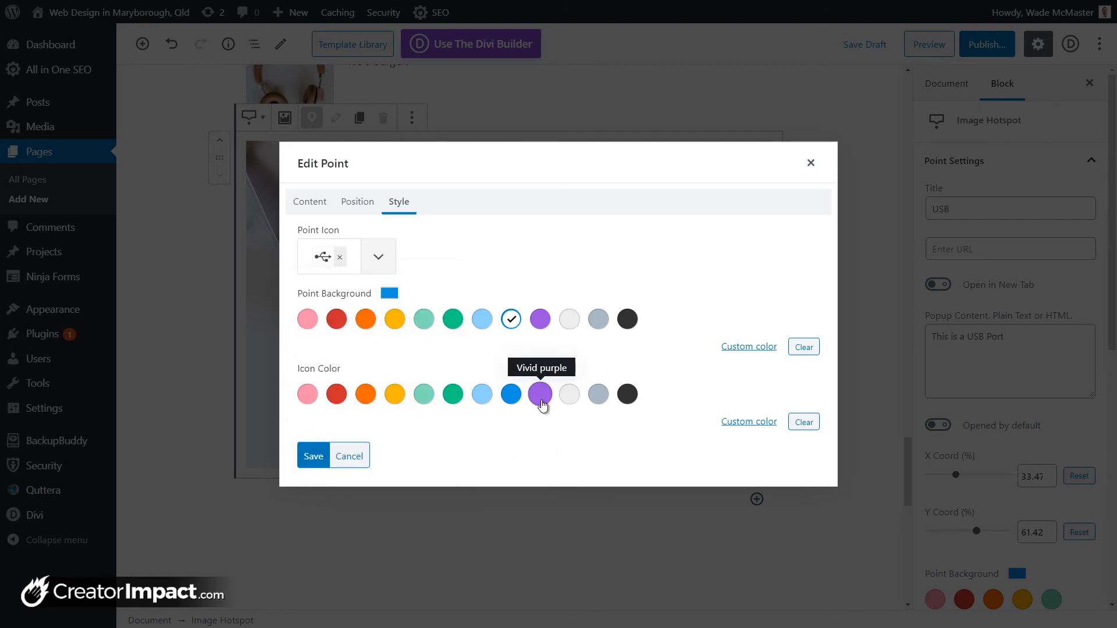
pyautogui.click(569, 394)
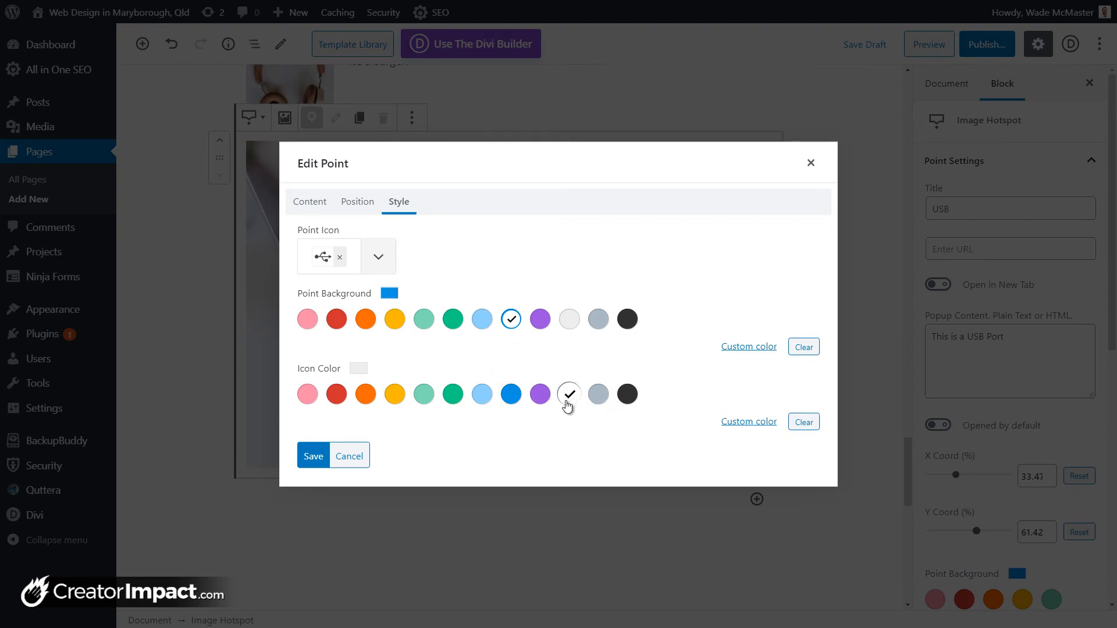
pyautogui.click(314, 457)
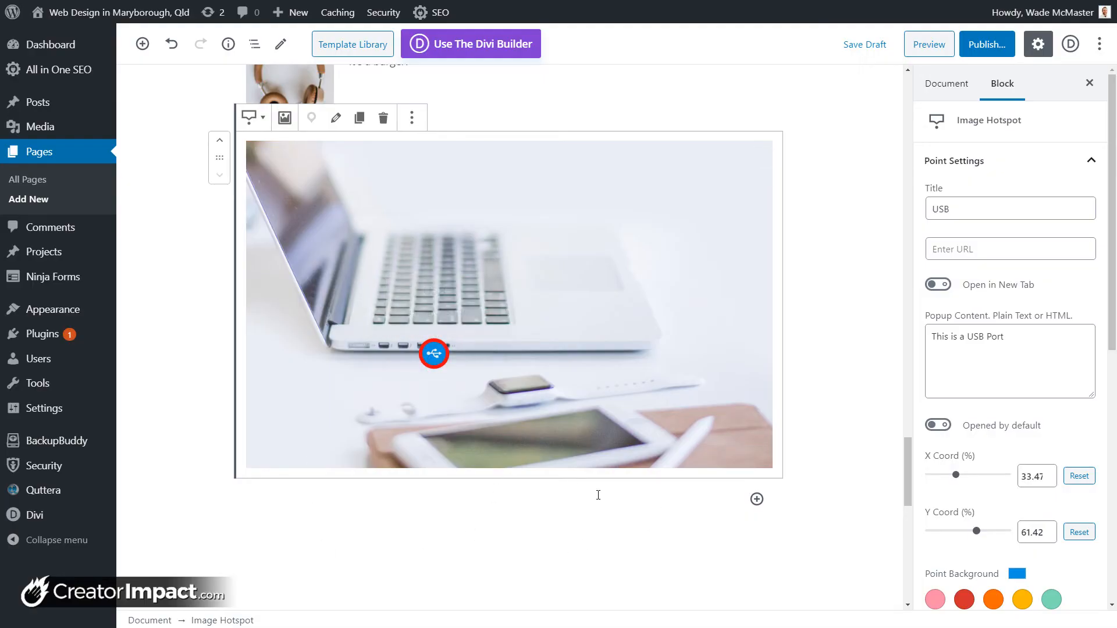
# Step: Drag a USB point onto the neighbouring port, then begin adding another point
pyautogui.moveTo(430, 359)
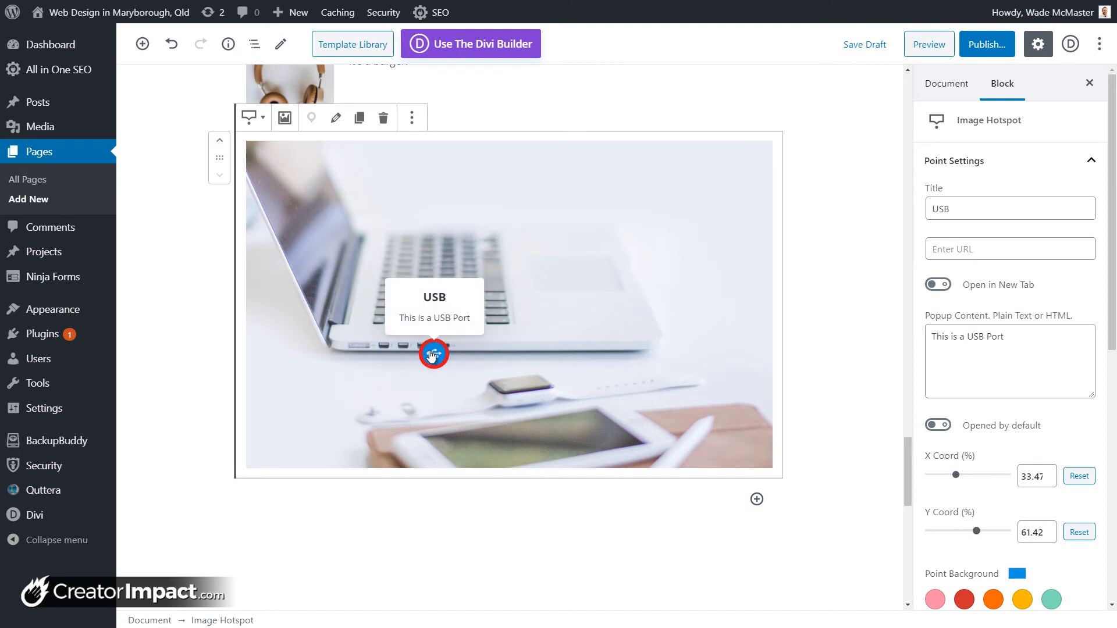
pyautogui.moveTo(431, 356); pyautogui.dragTo(389, 358)
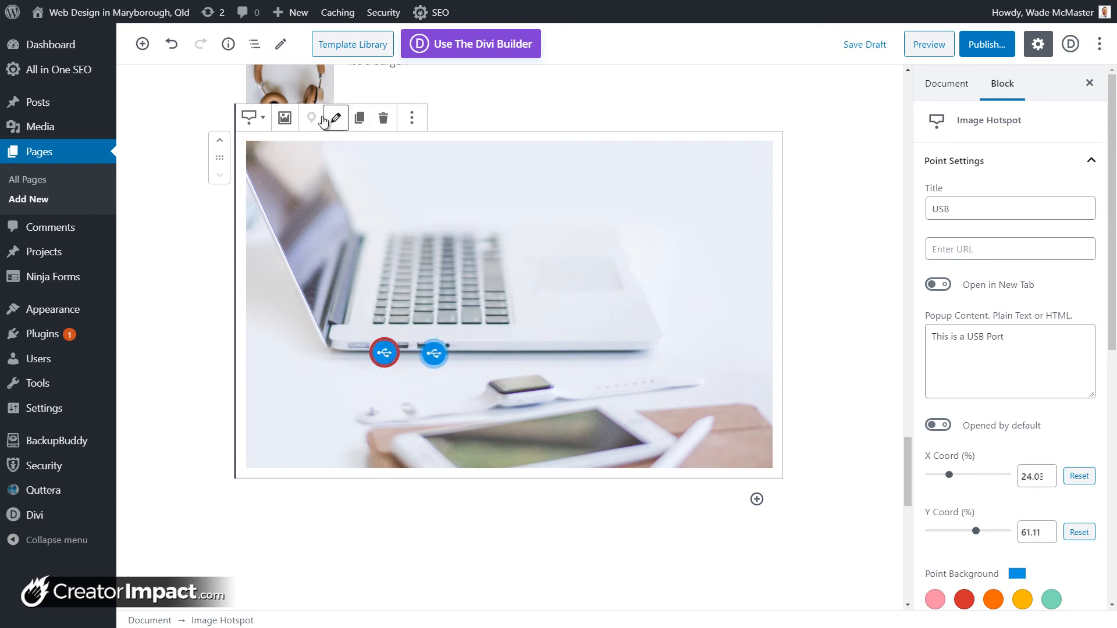
pyautogui.click(547, 376)
pyautogui.click(312, 118)
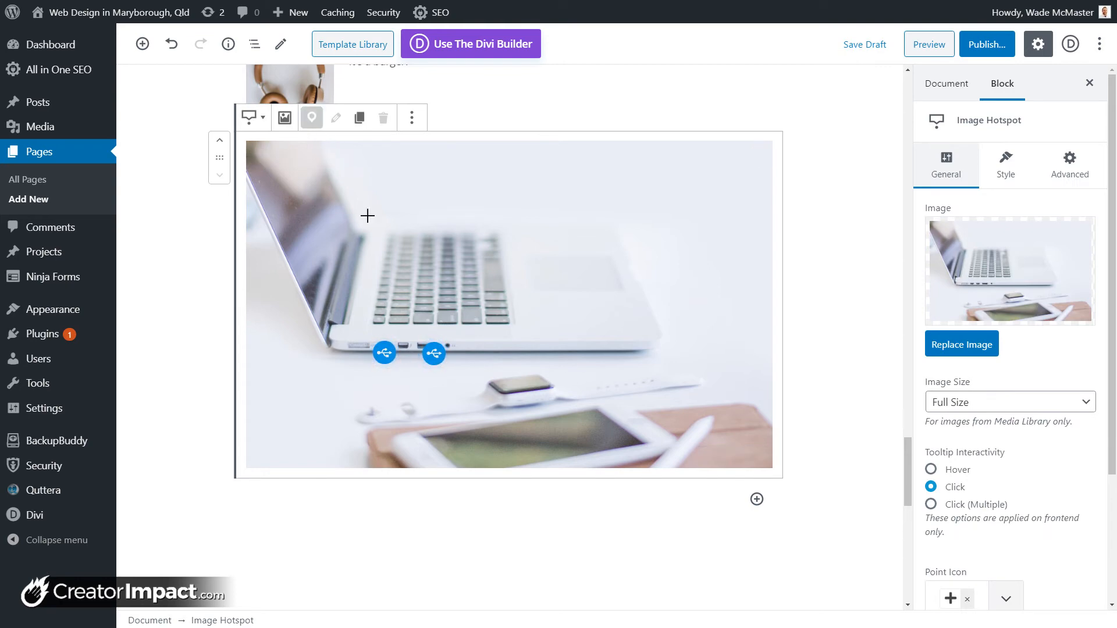
# Step: Add a Watch point above the laptop keyboard with link '#' and default-open popup 'This is a watch!'
pyautogui.click(357, 163)
pyautogui.click(482, 251)
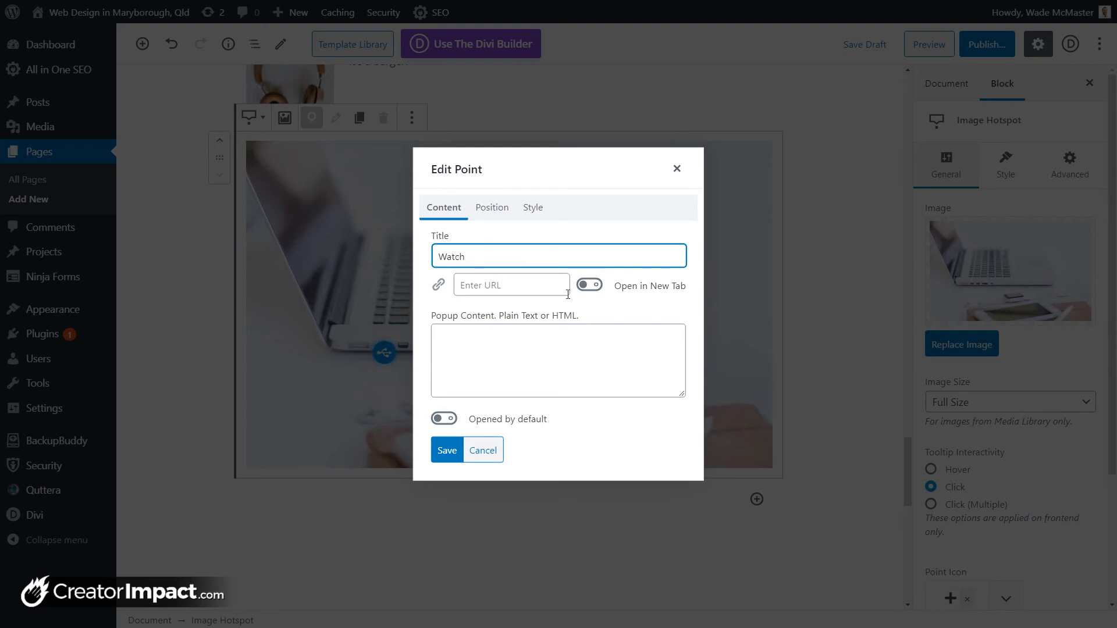
pyautogui.click(501, 286)
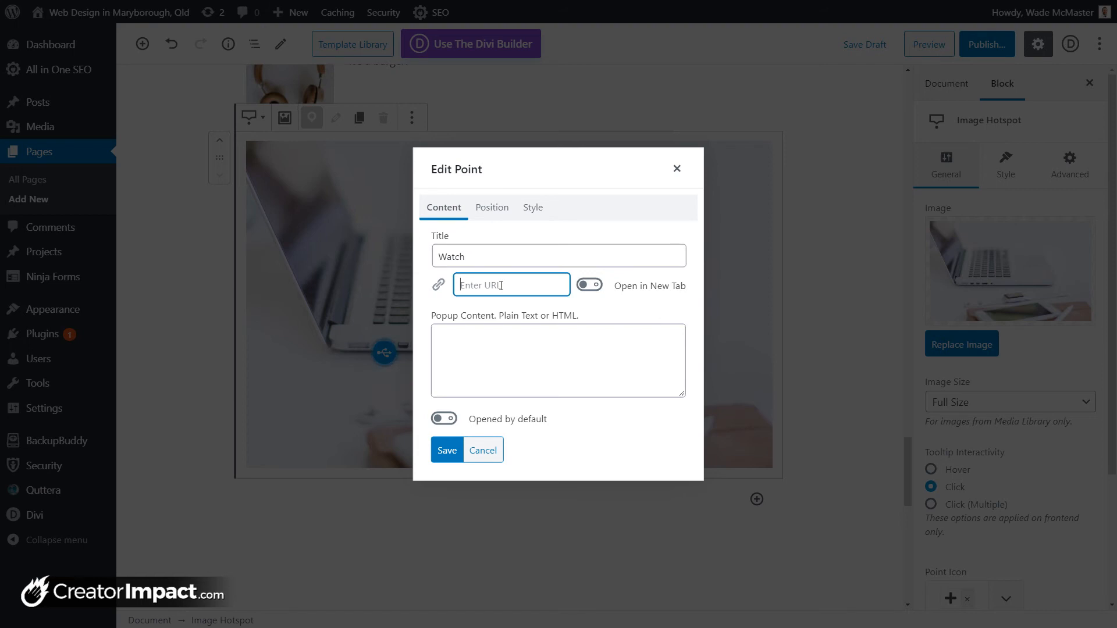
pyautogui.write('#')
pyautogui.click(444, 419)
pyautogui.click(491, 359)
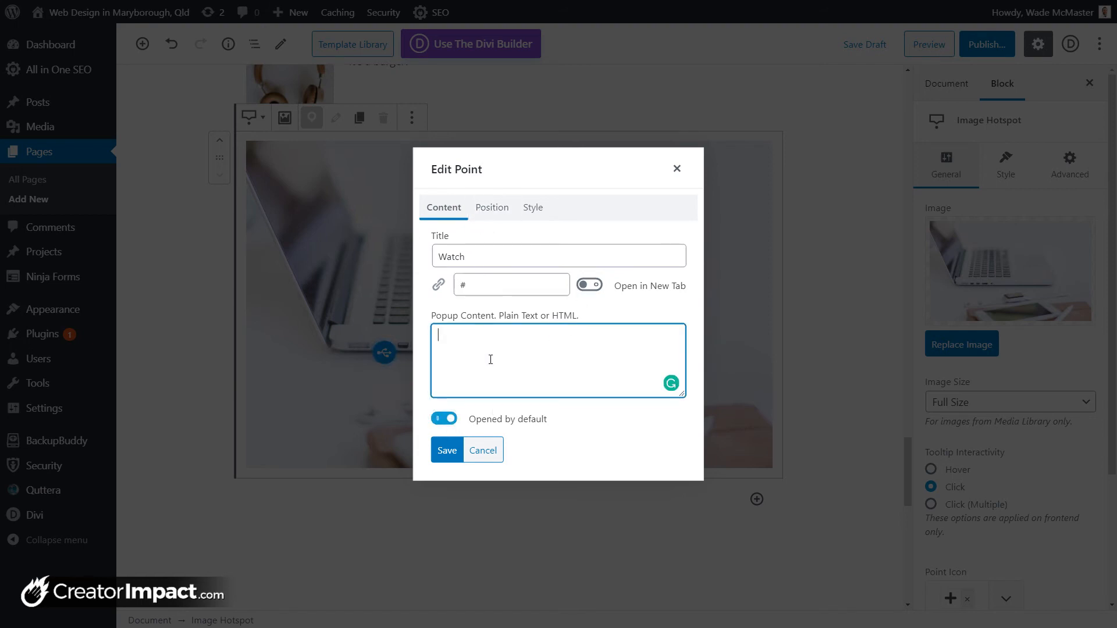
pyautogui.write('This is a watch!')
# Step: Set the Watch point's tooltip position to Right
pyautogui.click(505, 208)
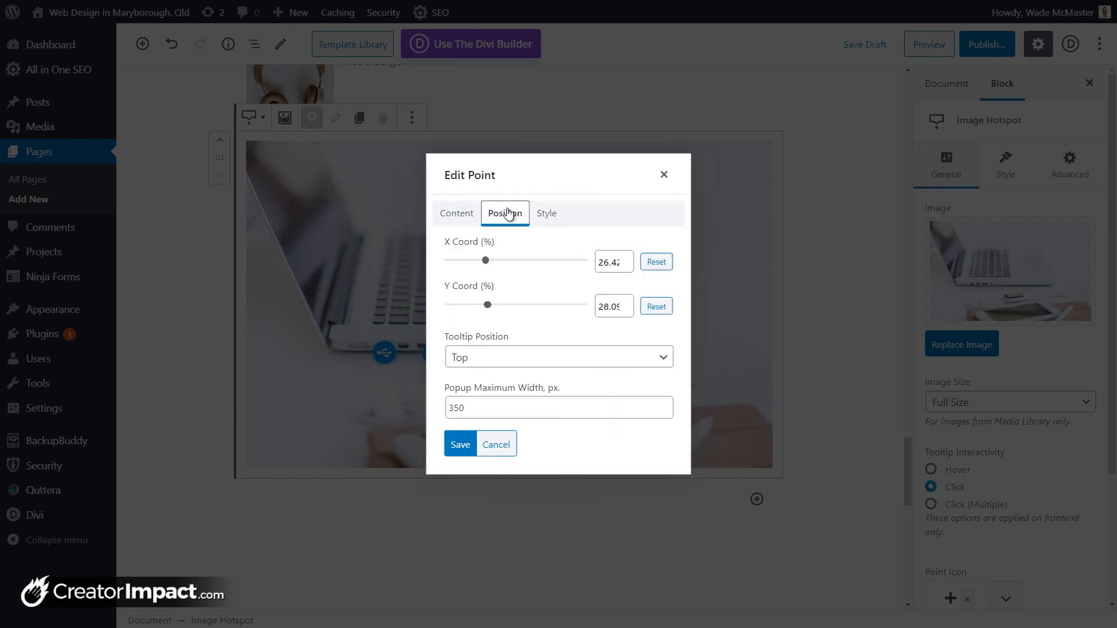
pyautogui.click(490, 362)
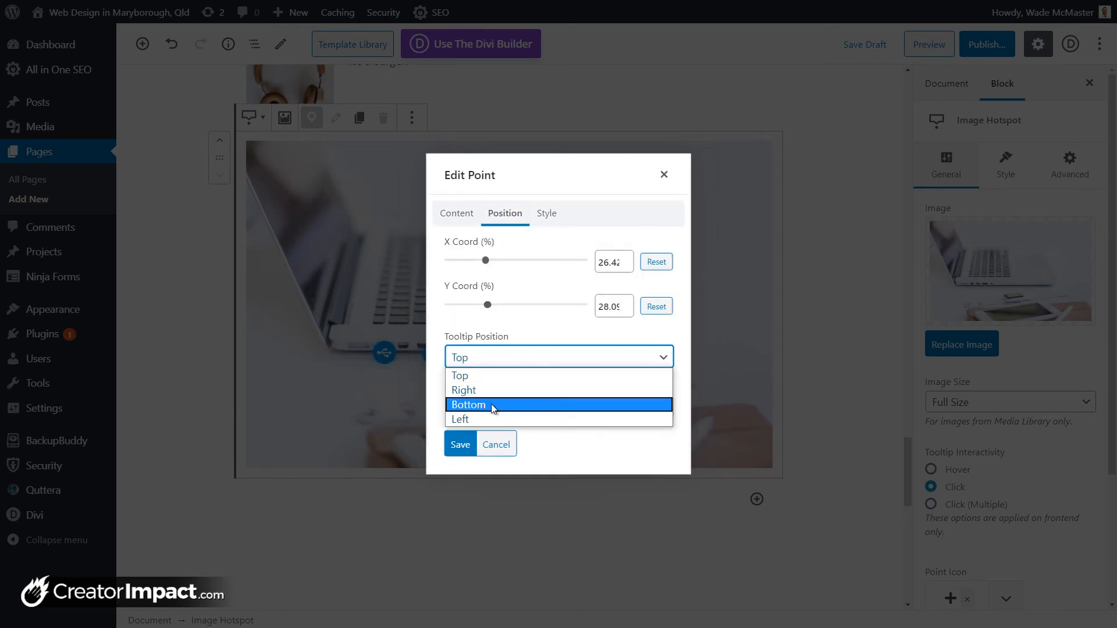
pyautogui.click(488, 393)
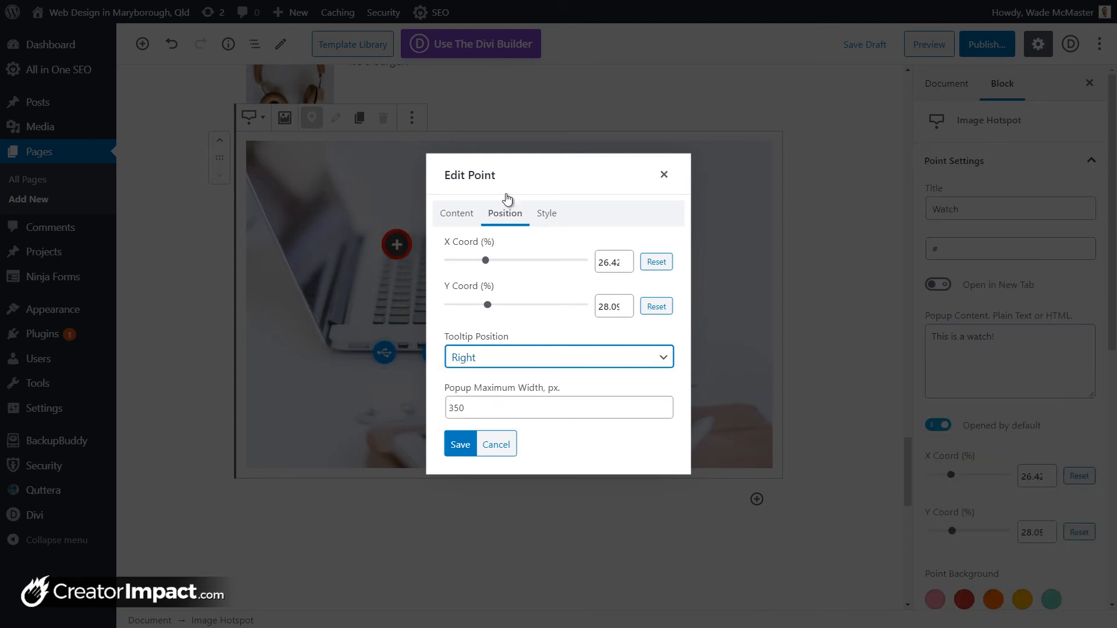
# Step: Style the point with a green background and light grey icon, then save it
pyautogui.click(545, 213)
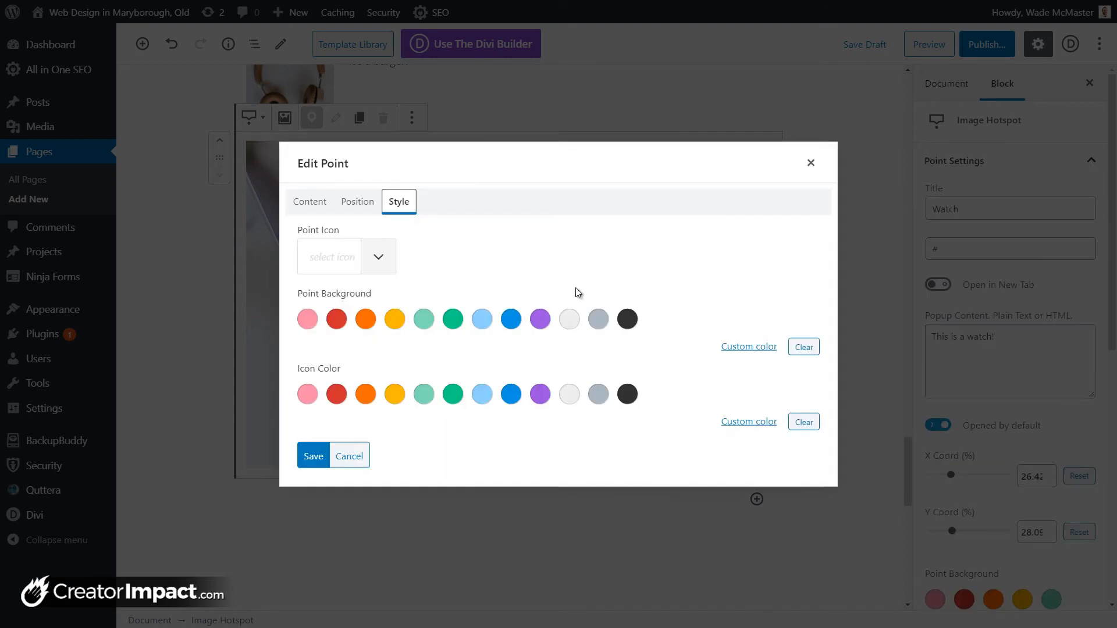
pyautogui.click(453, 319)
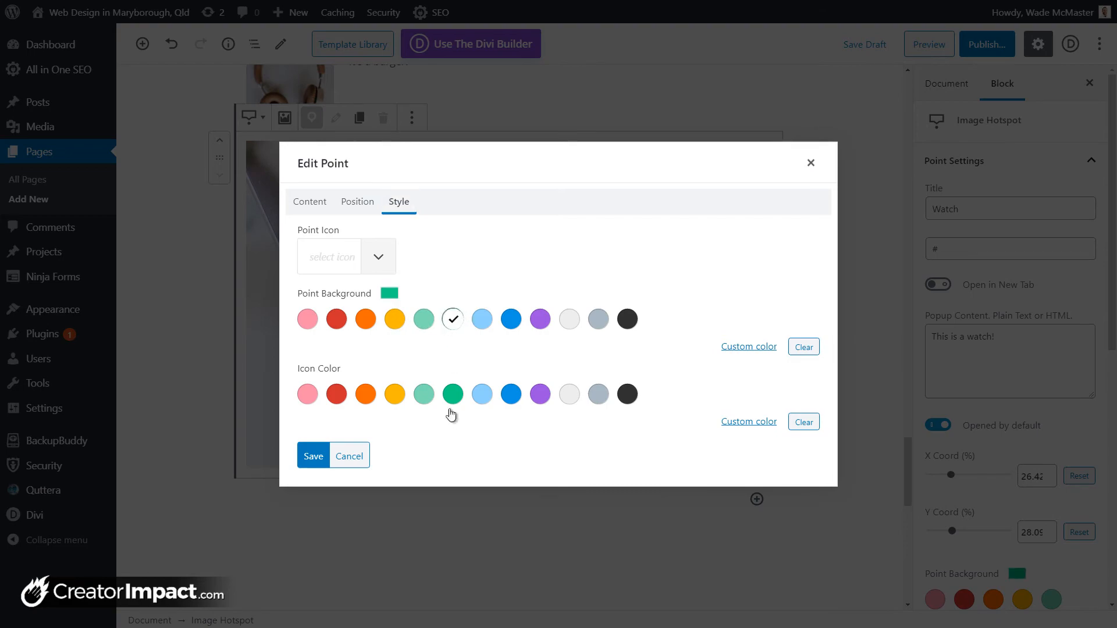
pyautogui.click(569, 394)
pyautogui.click(313, 457)
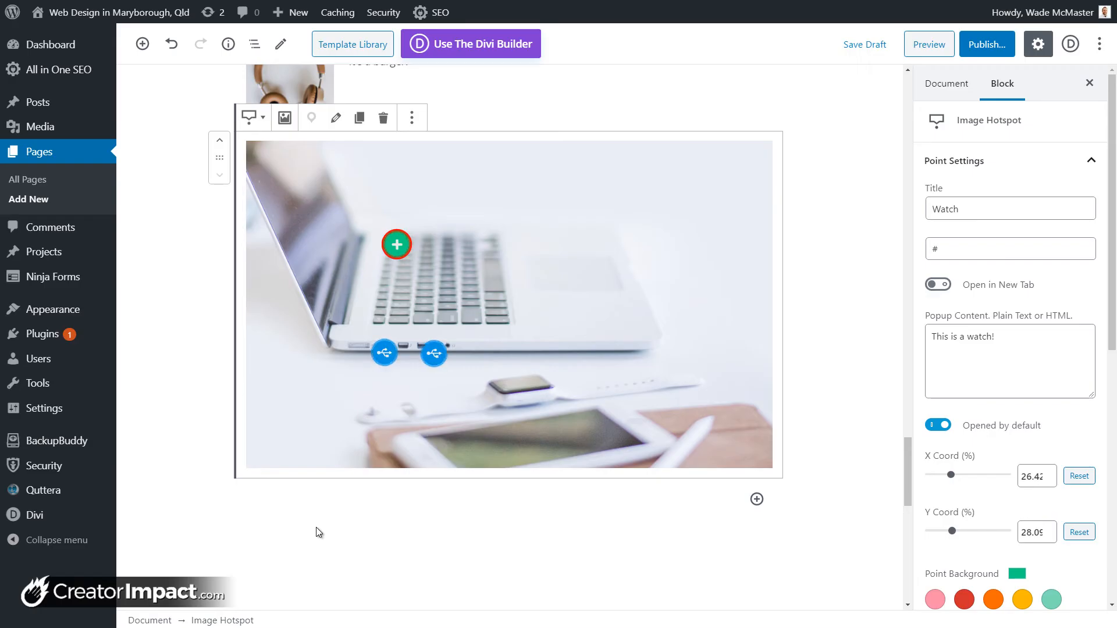
# Step: Drag the Watch hotspot from the keyboard onto the wristwatch in the image
pyautogui.moveTo(398, 248)
pyautogui.moveTo(397, 247); pyautogui.dragTo(518, 393)
pyautogui.moveTo(518, 393)
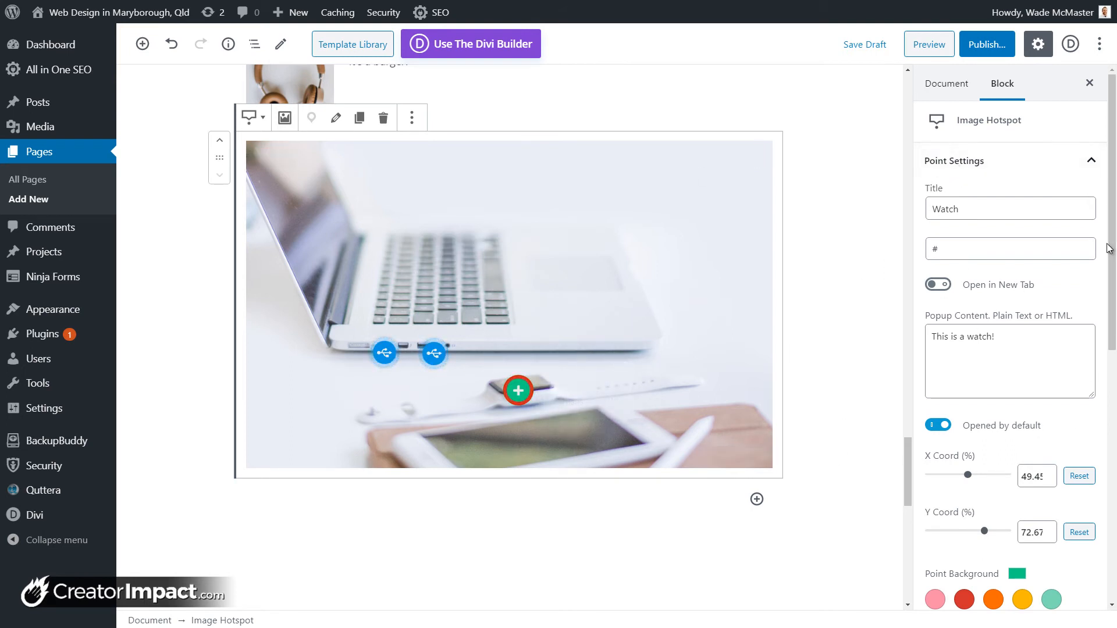
pyautogui.moveTo(1109, 249); pyautogui.dragTo(1111, 512)
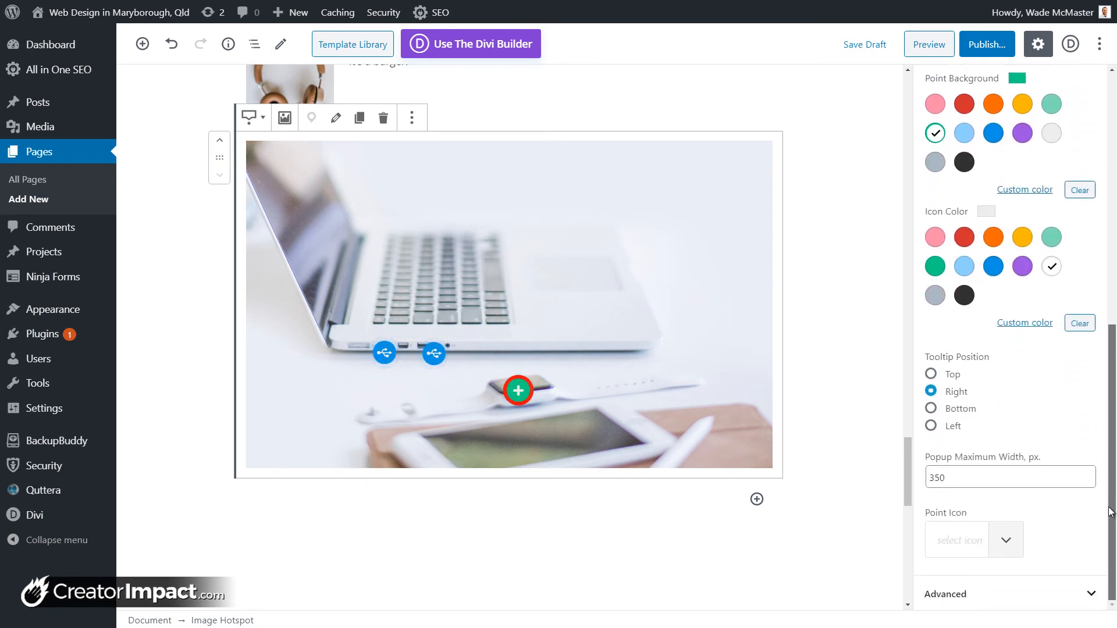
pyautogui.moveTo(516, 391)
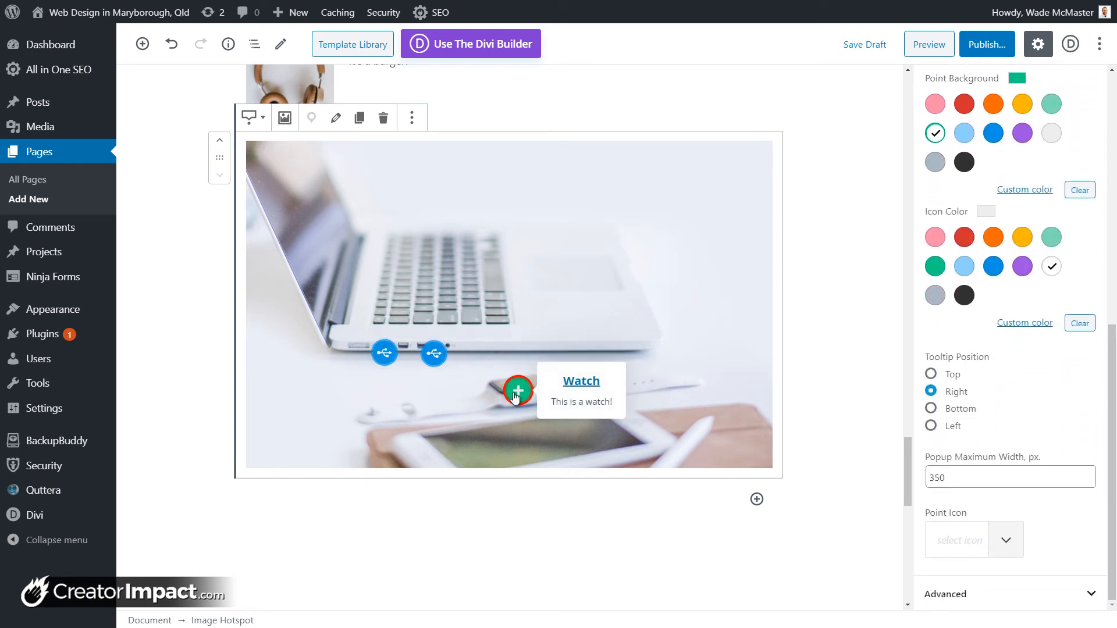
# Step: Try the Bottom and Left tooltip positions, then return the Watch popup to Right
pyautogui.click(931, 409)
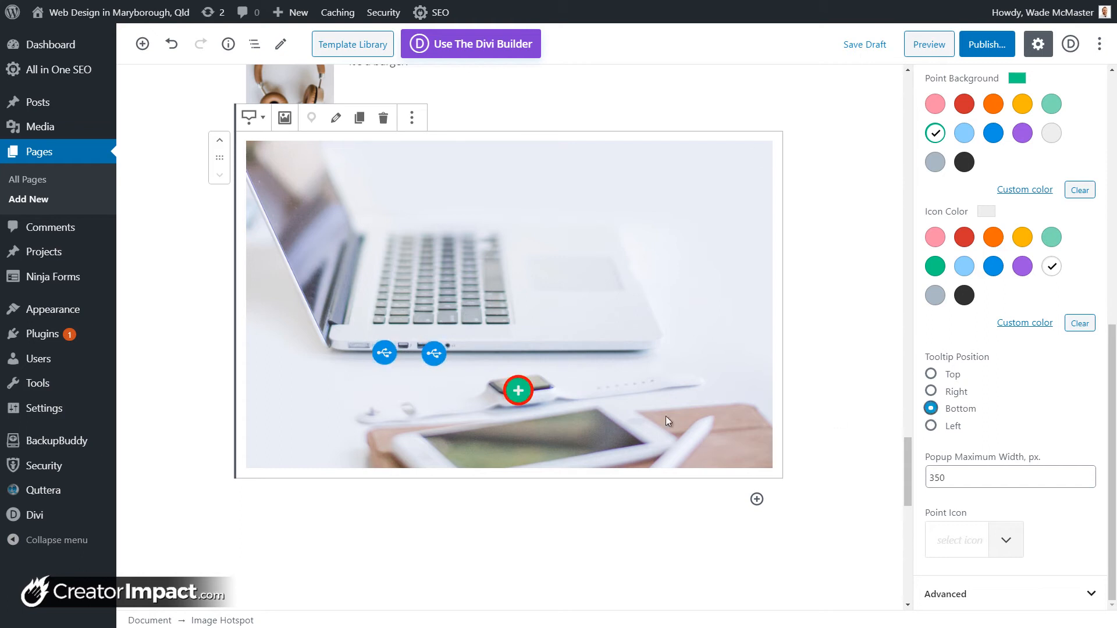
pyautogui.click(931, 426)
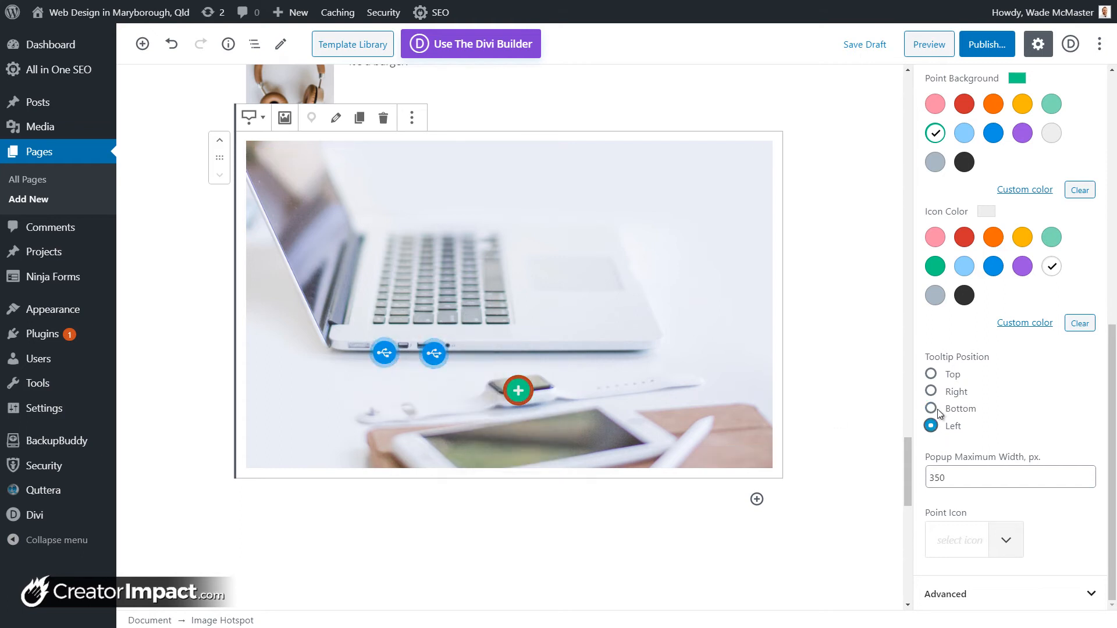
pyautogui.click(931, 392)
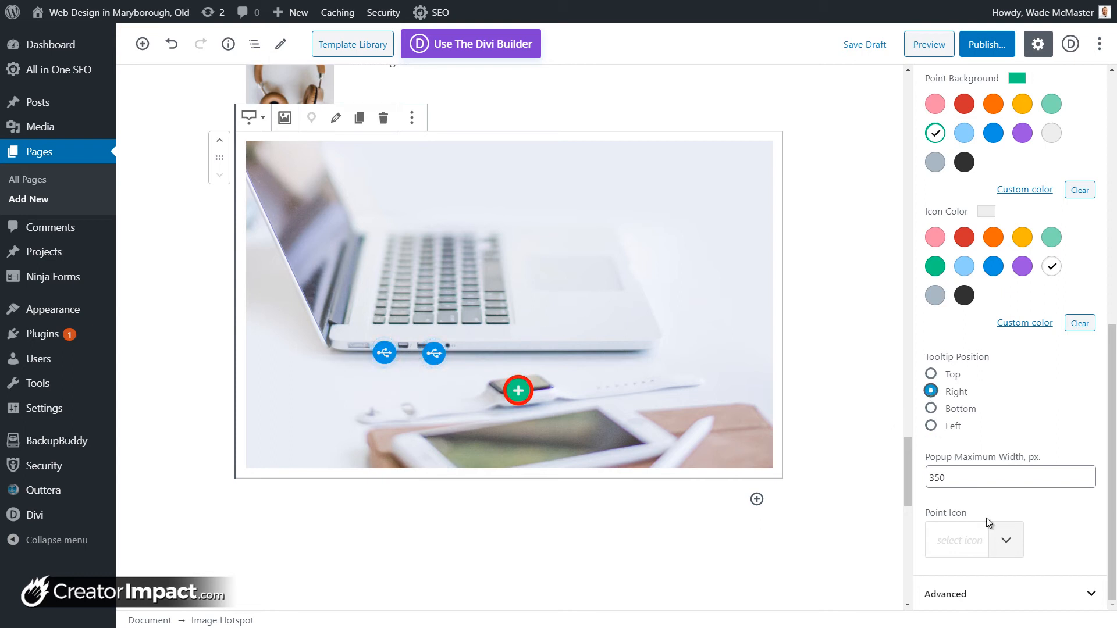
# Step: Search 'clock' and use a clock icon for the Watch point, then preview it
pyautogui.click(1006, 539)
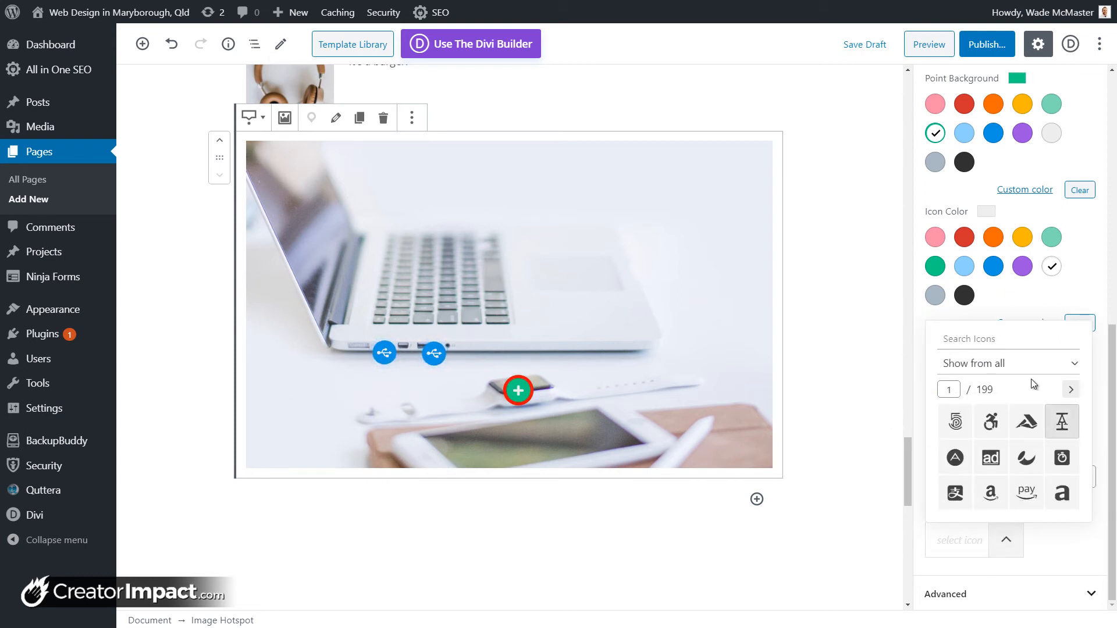
pyautogui.write('clock')
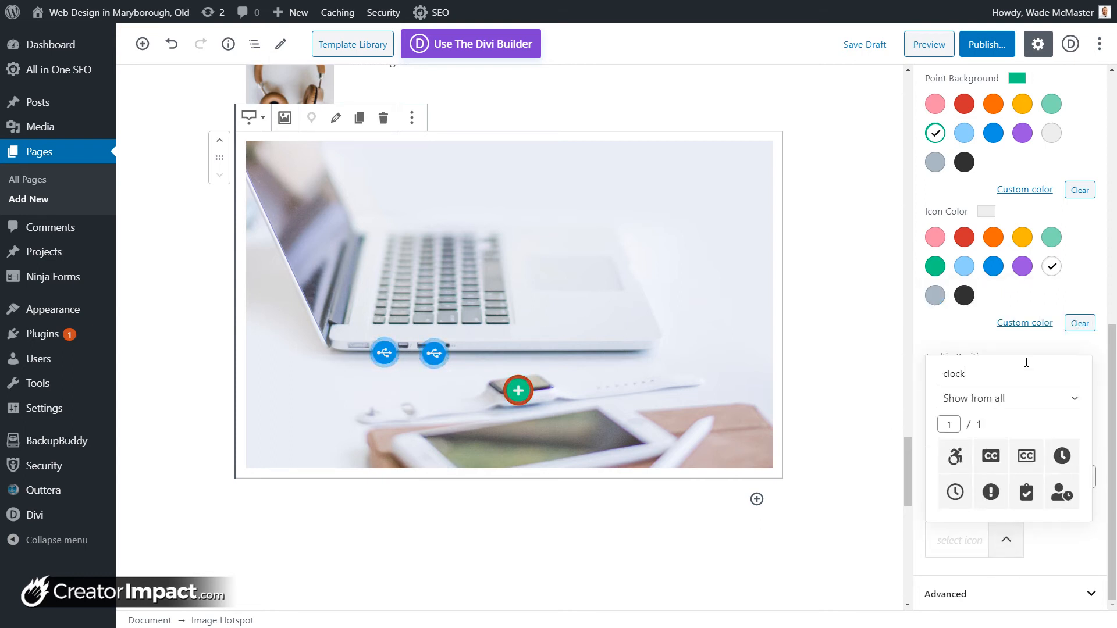
pyautogui.click(1062, 456)
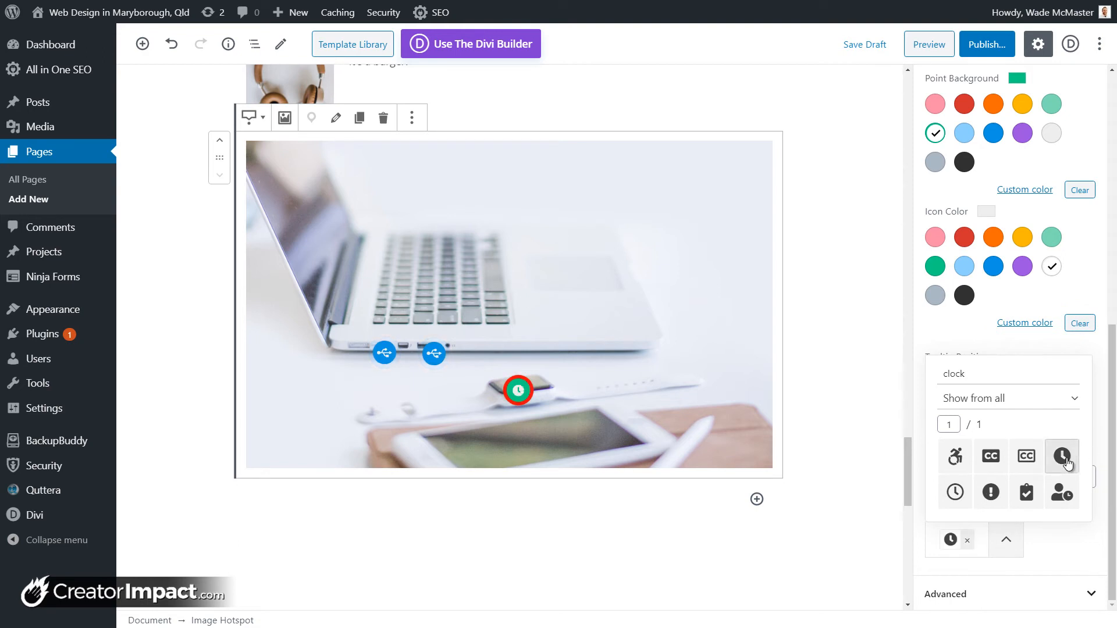
pyautogui.click(603, 498)
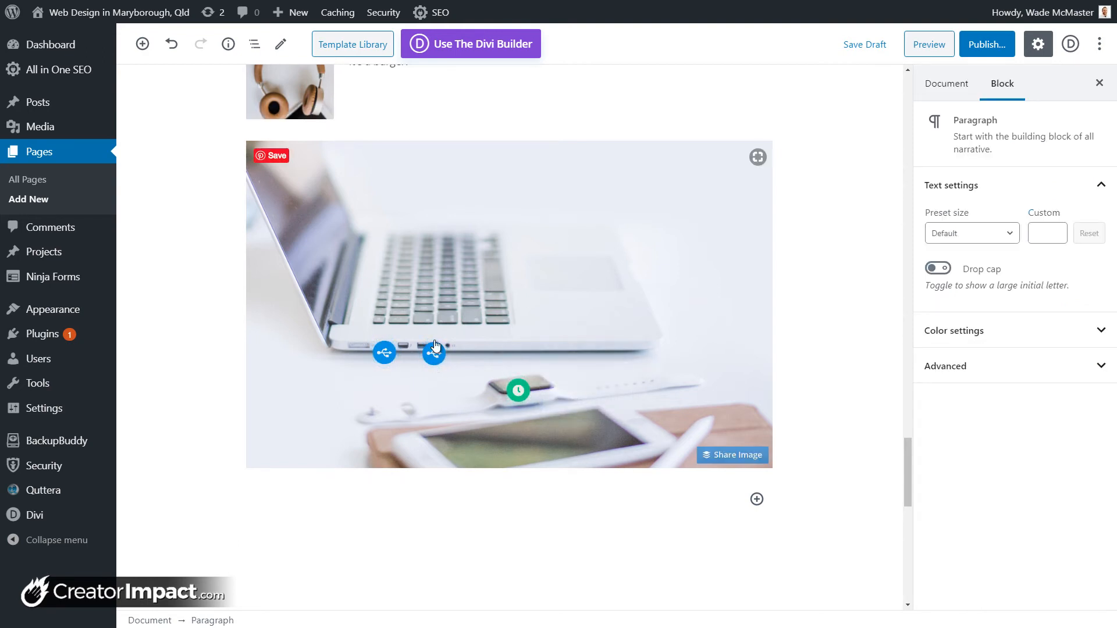
# Step: Select the clock hotspot and review its settings: X 49.45%, Y 72.67%, popup open by default
pyautogui.moveTo(519, 392)
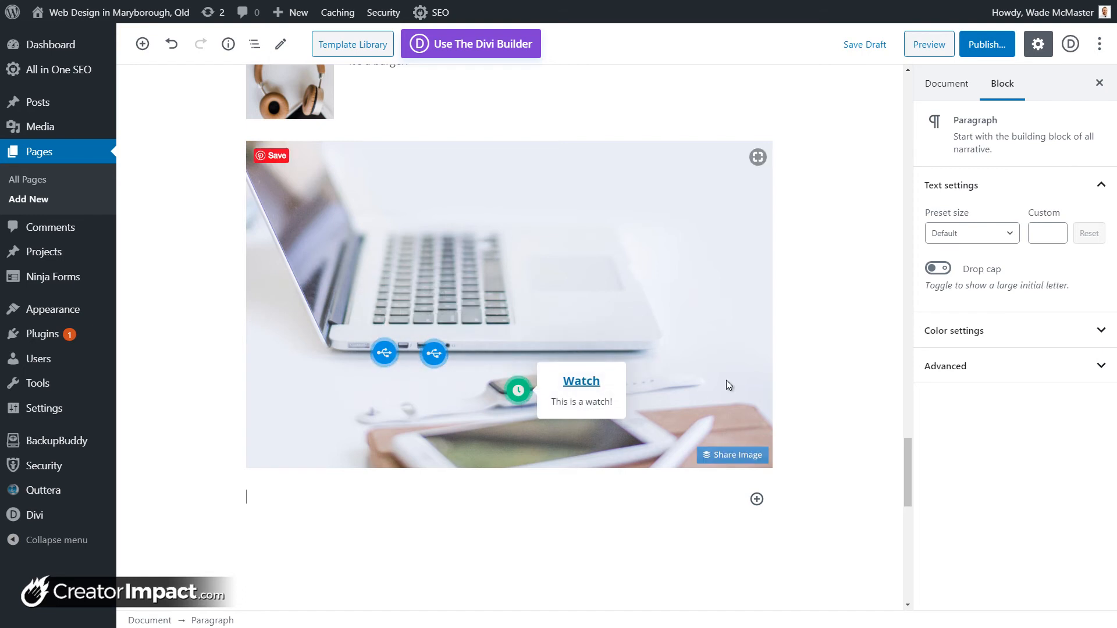
pyautogui.click(527, 395)
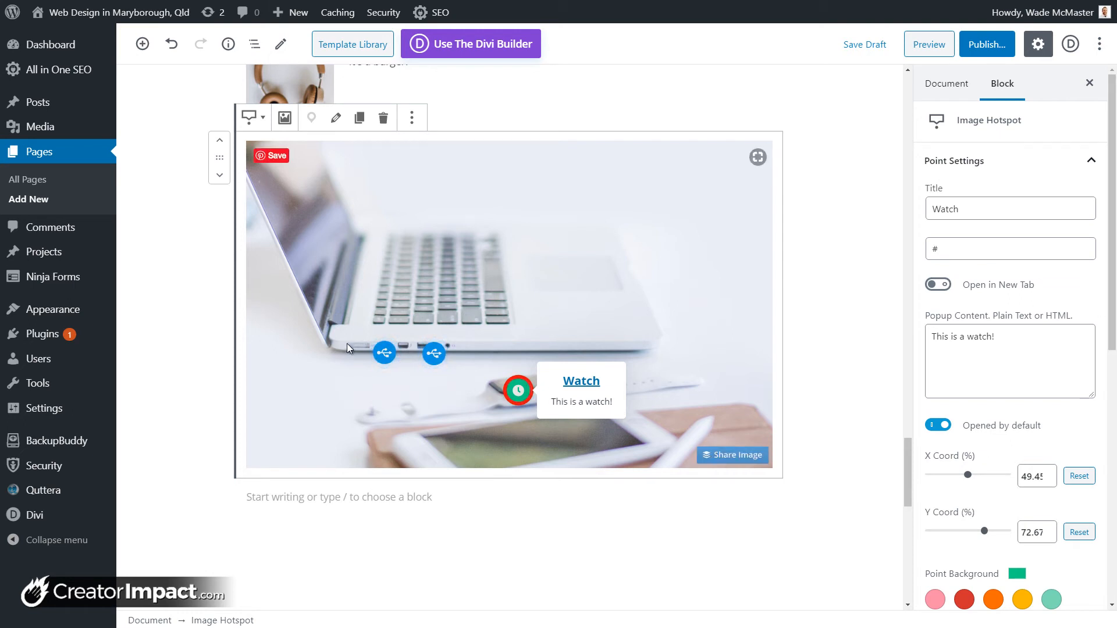
pyautogui.scroll(-1, 978, 281)
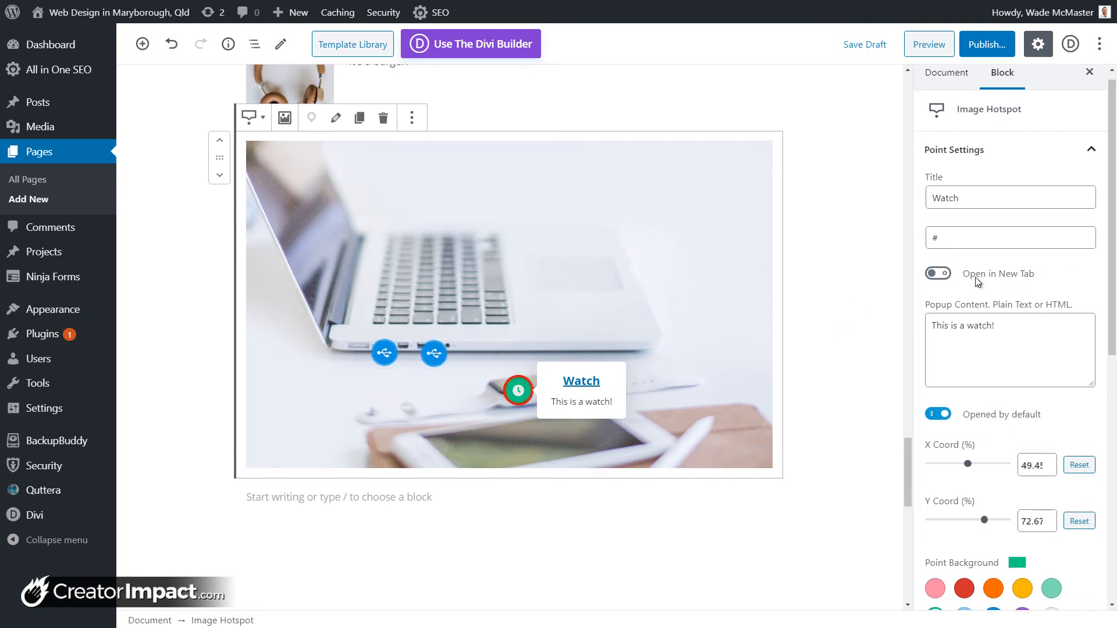
pyautogui.scroll(-3, 978, 281)
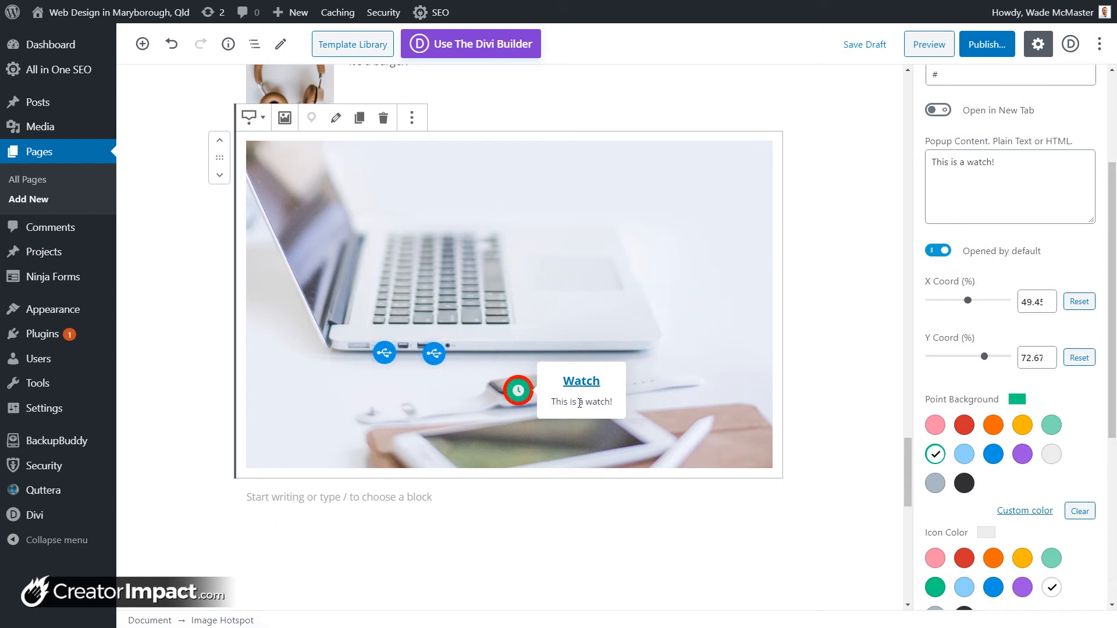
pyautogui.click(581, 383)
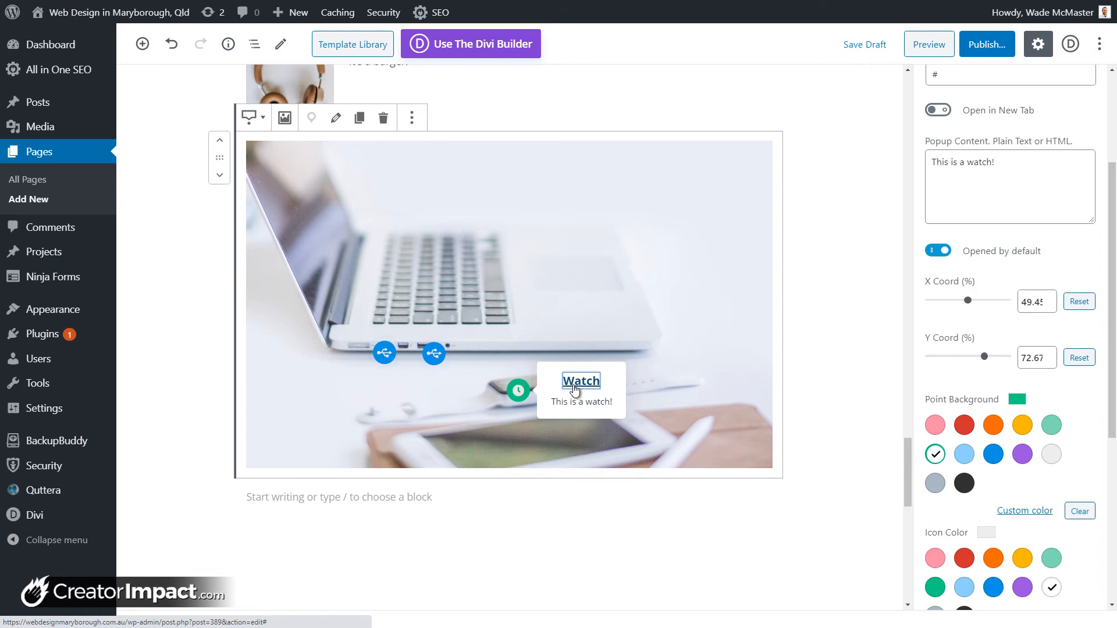
pyautogui.click(1049, 186)
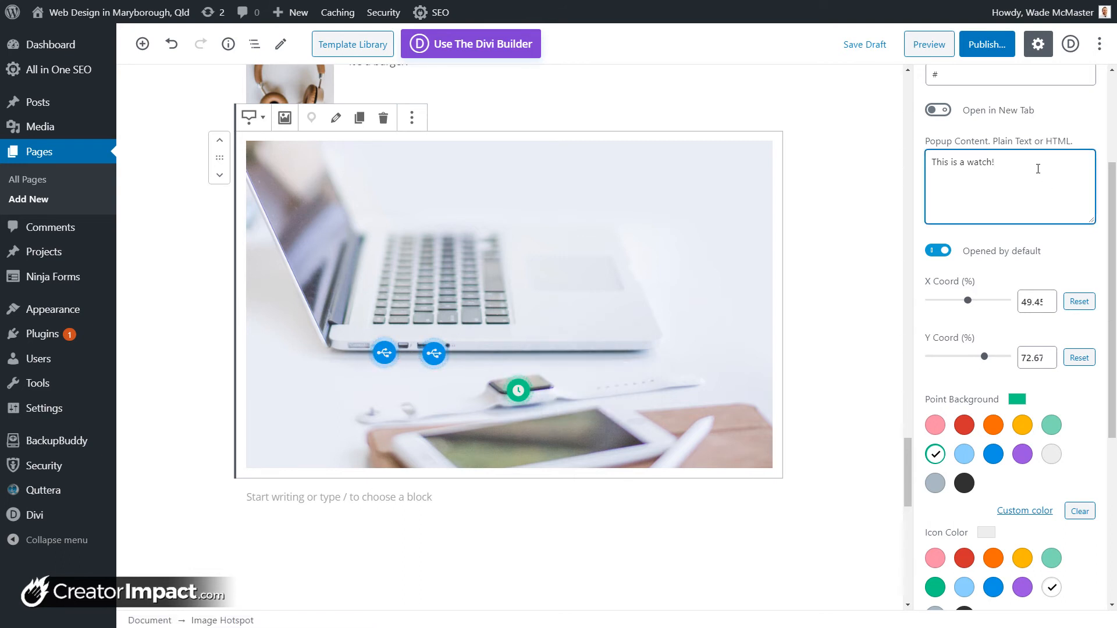
pyautogui.scroll(2, 1039, 168)
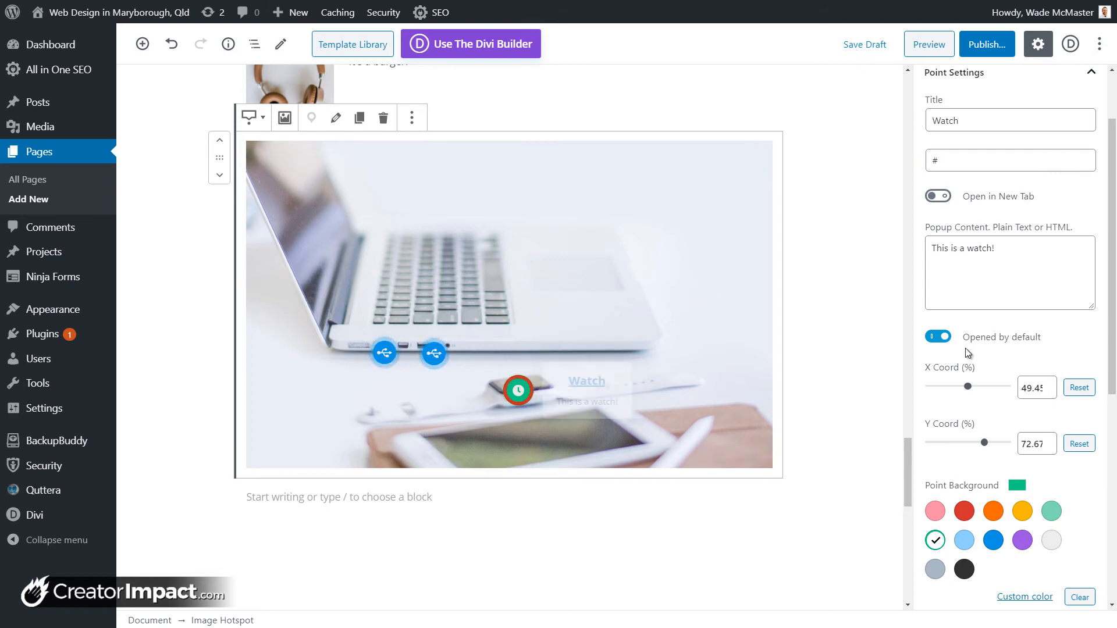
pyautogui.scroll(-5, 965, 348)
pyautogui.scroll(-3, 965, 348)
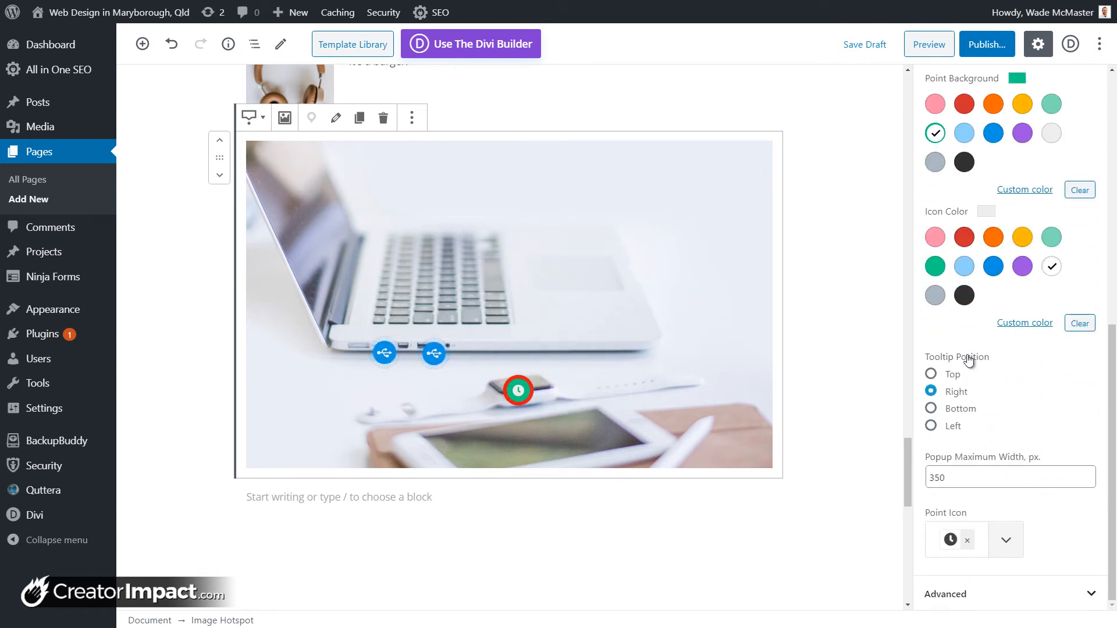
pyautogui.scroll(4, 1010, 435)
pyautogui.scroll(4, 1010, 434)
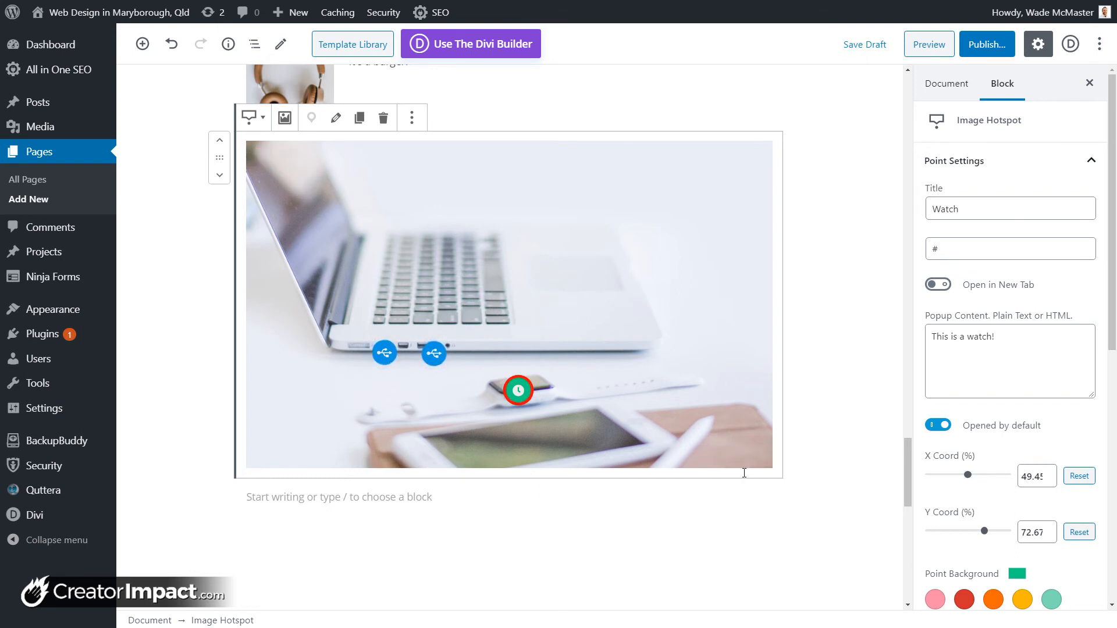
# Step: Insert a Getwid Countdown block below the hotspot image, counting down to July 4, 2020
pyautogui.click(439, 493)
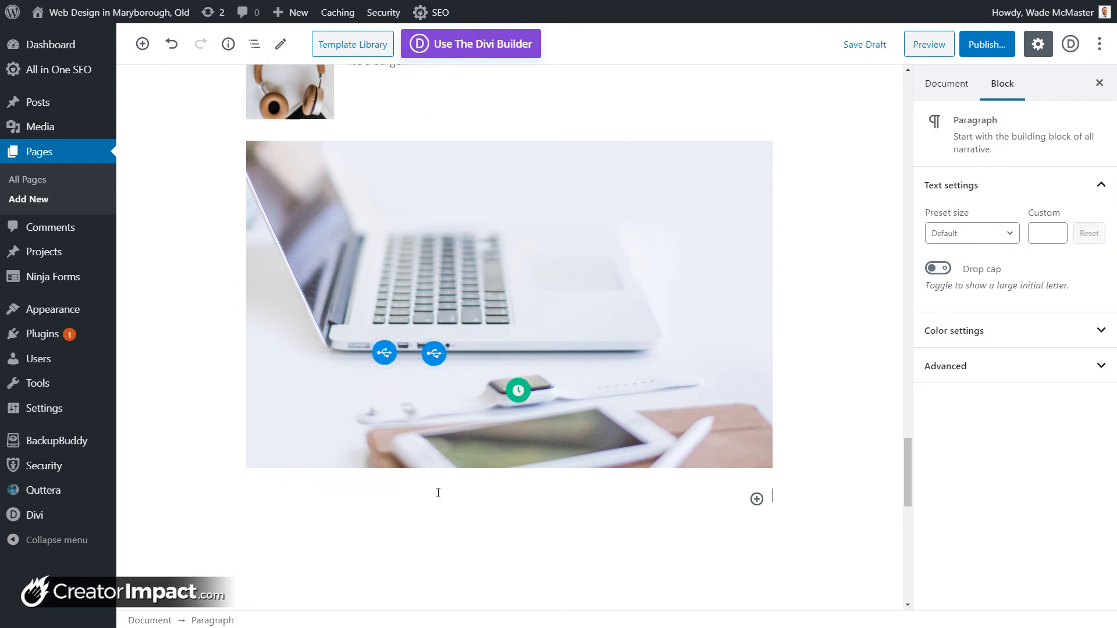
pyautogui.click(756, 499)
pyautogui.scroll(-5, 1031, 311)
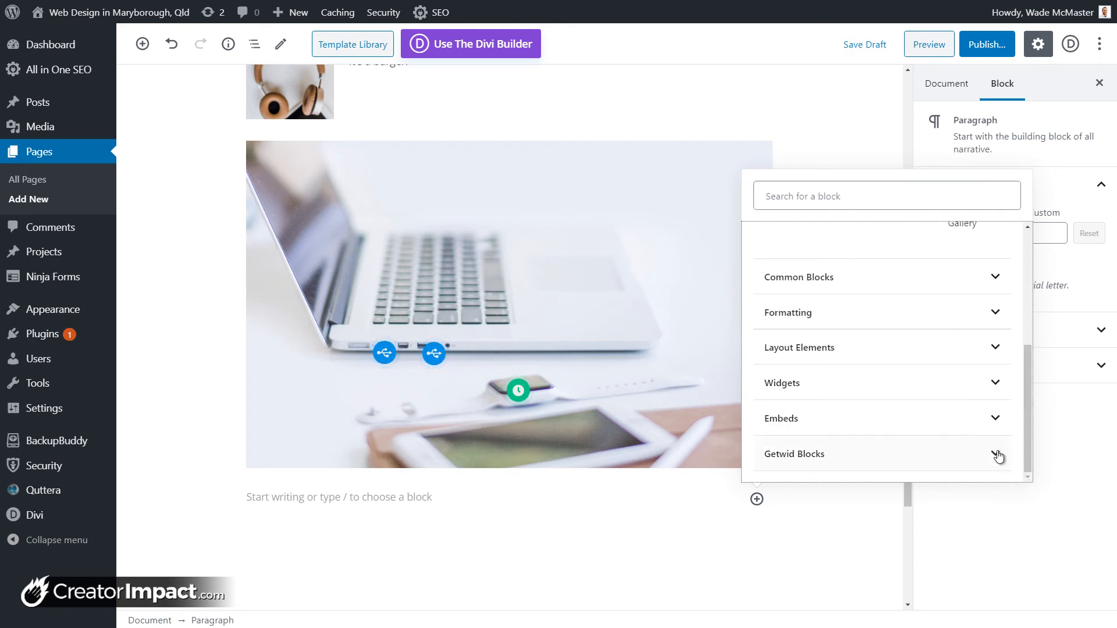
pyautogui.click(996, 456)
pyautogui.scroll(-10, 897, 376)
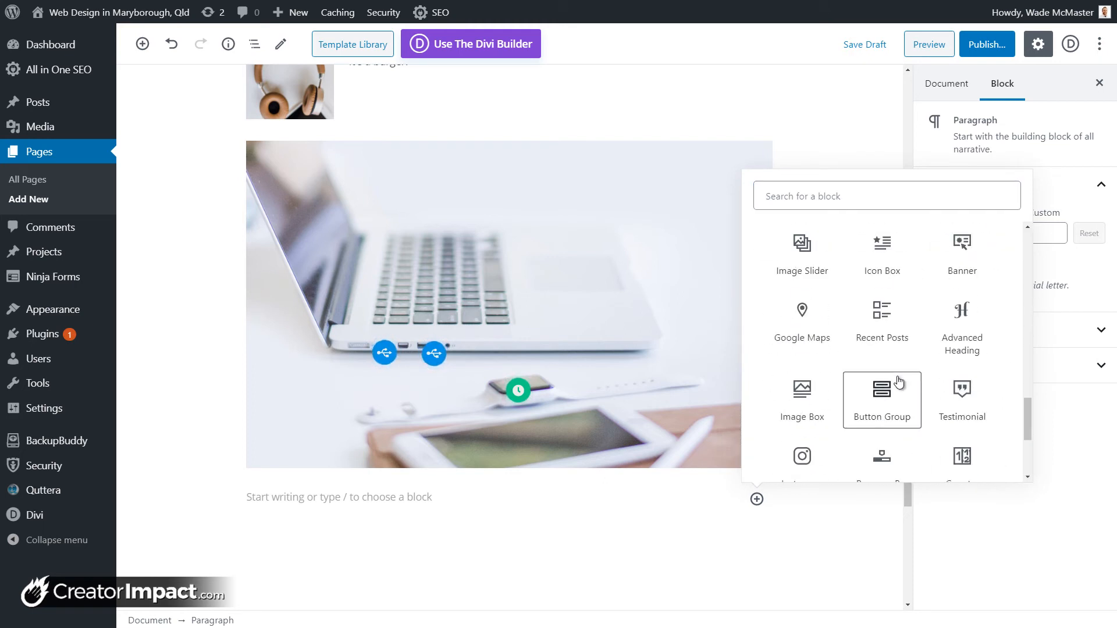
pyautogui.scroll(3, 976, 332)
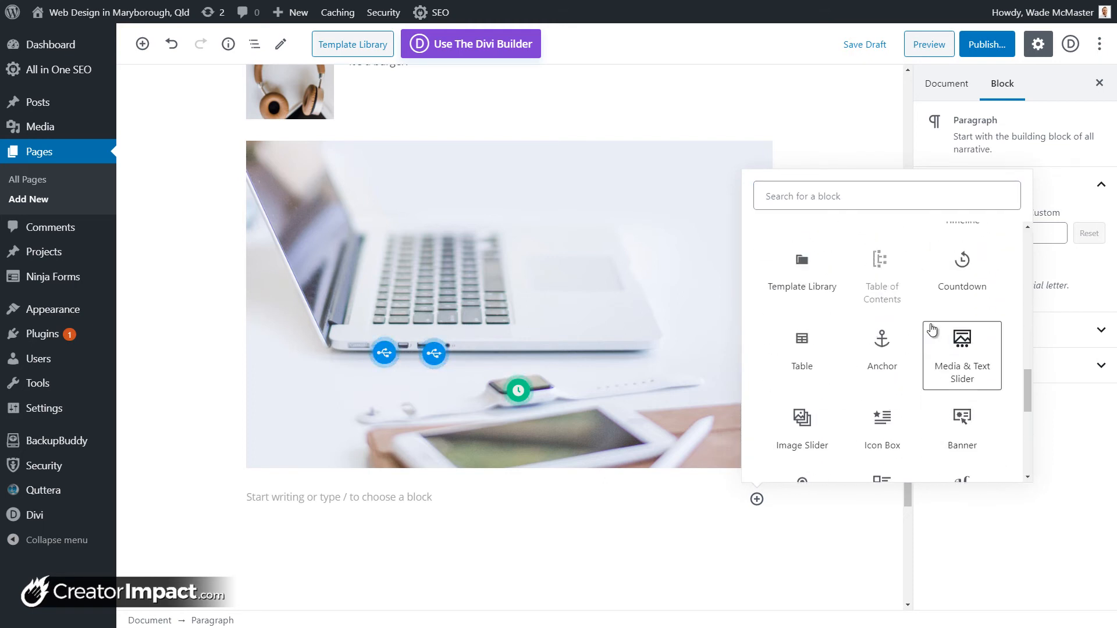
pyautogui.scroll(1, 959, 345)
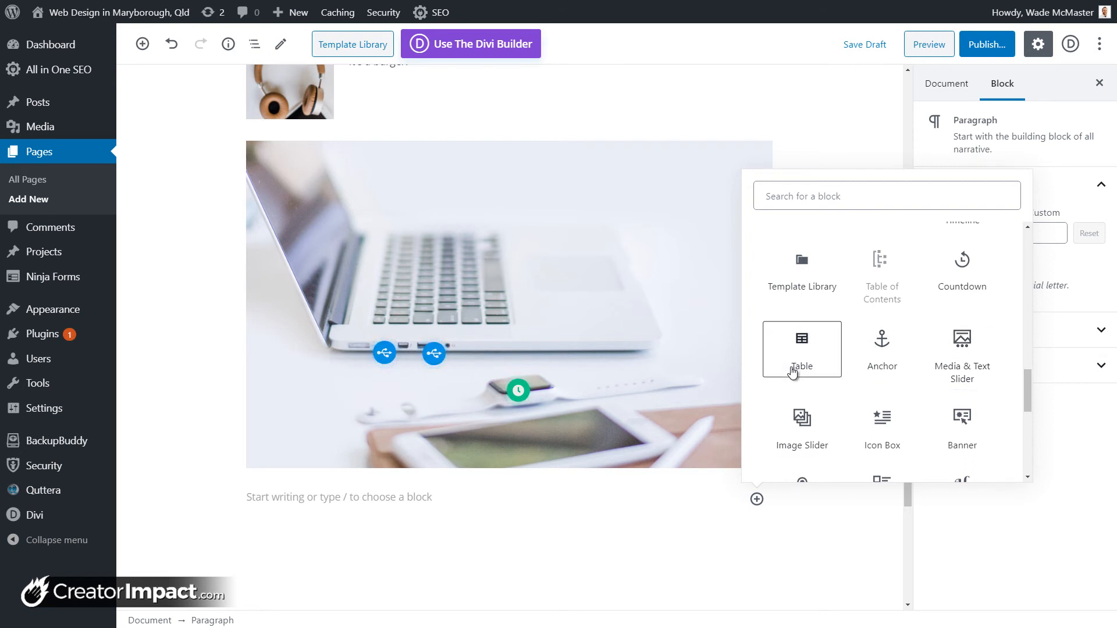
pyautogui.click(955, 291)
pyautogui.scroll(-3, 436, 473)
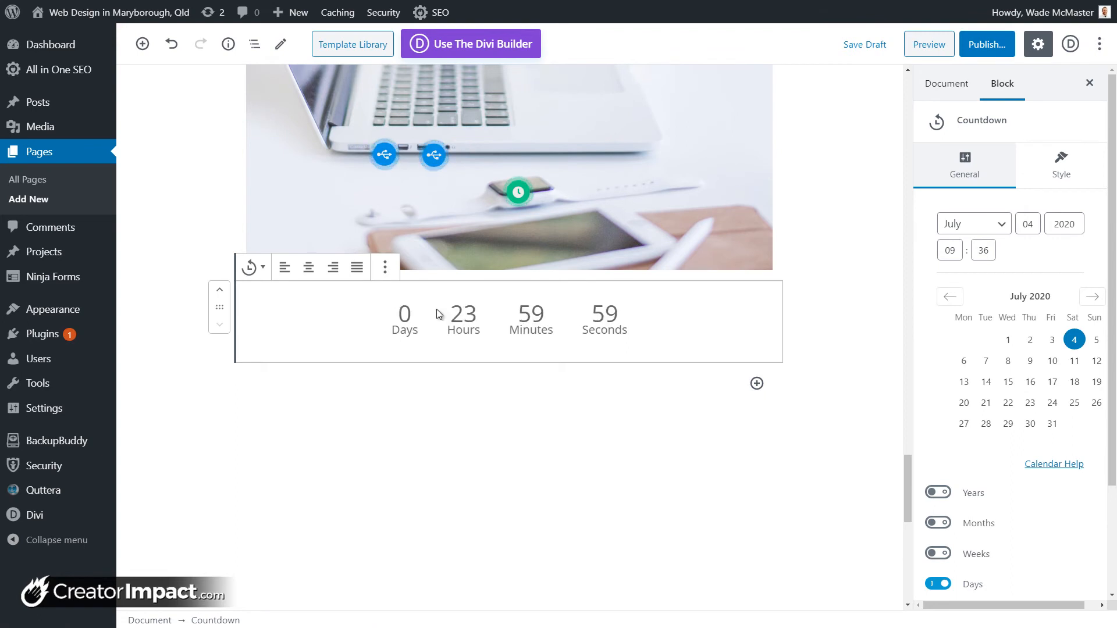
# Step: Add a Getwid Anchor block below the countdown and start naming its HTML anchor 'anchor'
pyautogui.click(756, 383)
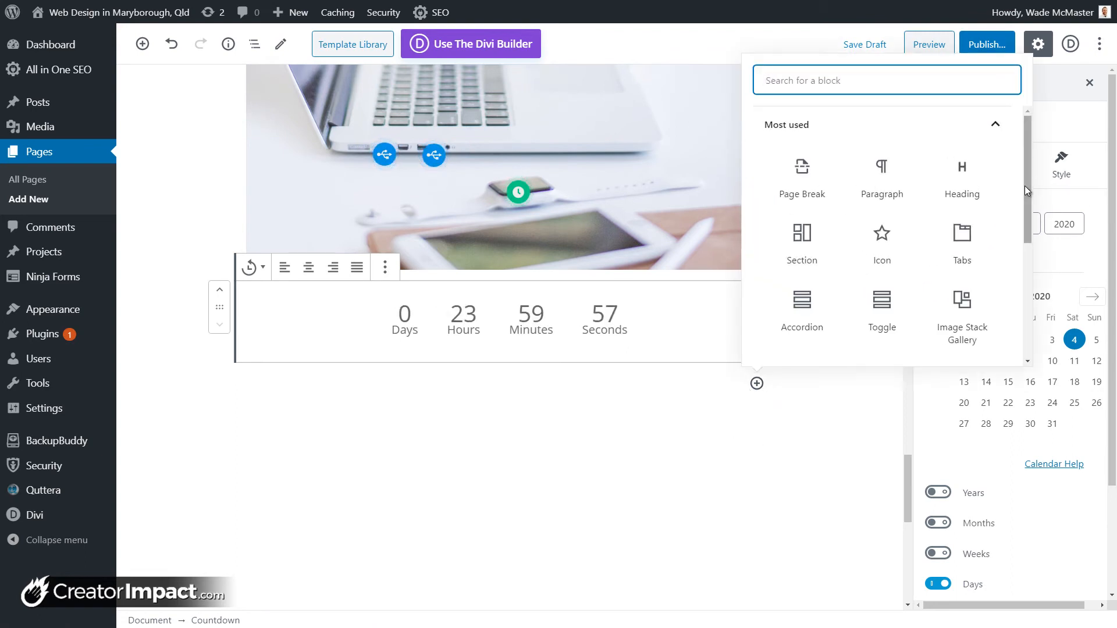
pyautogui.scroll(-5, 984, 343)
pyautogui.click(982, 342)
pyautogui.scroll(-3, 972, 291)
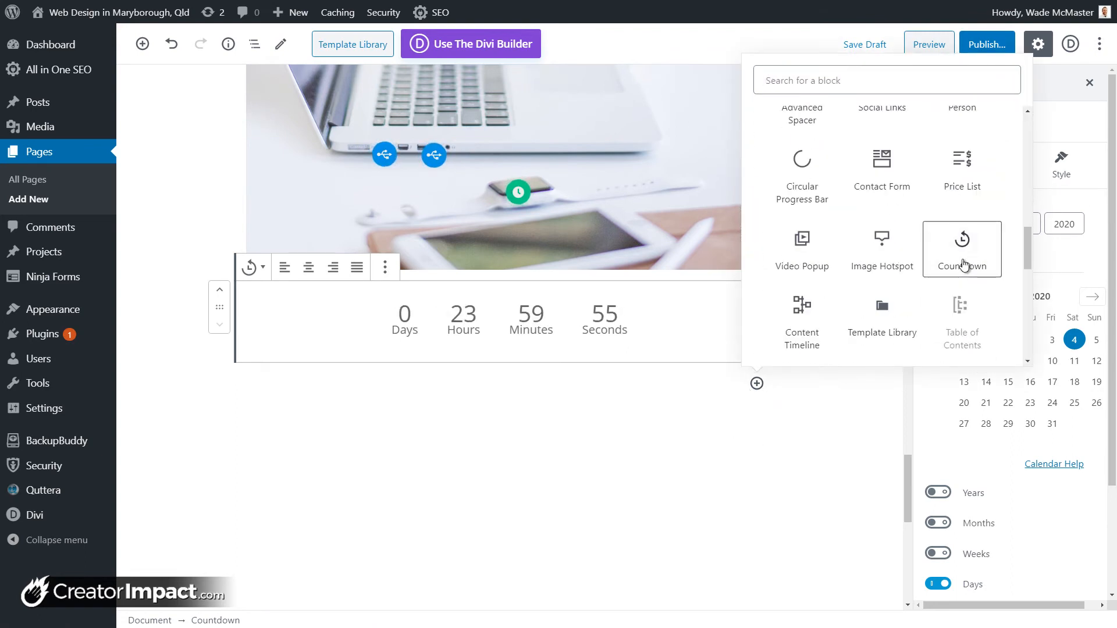
pyautogui.scroll(-4, 803, 250)
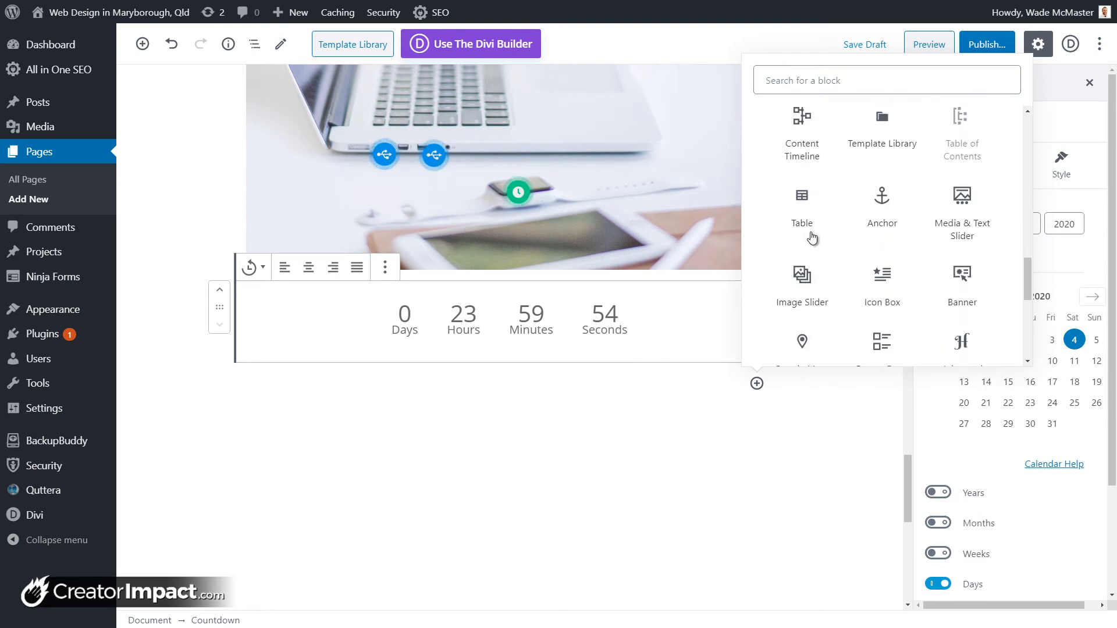
pyautogui.click(882, 163)
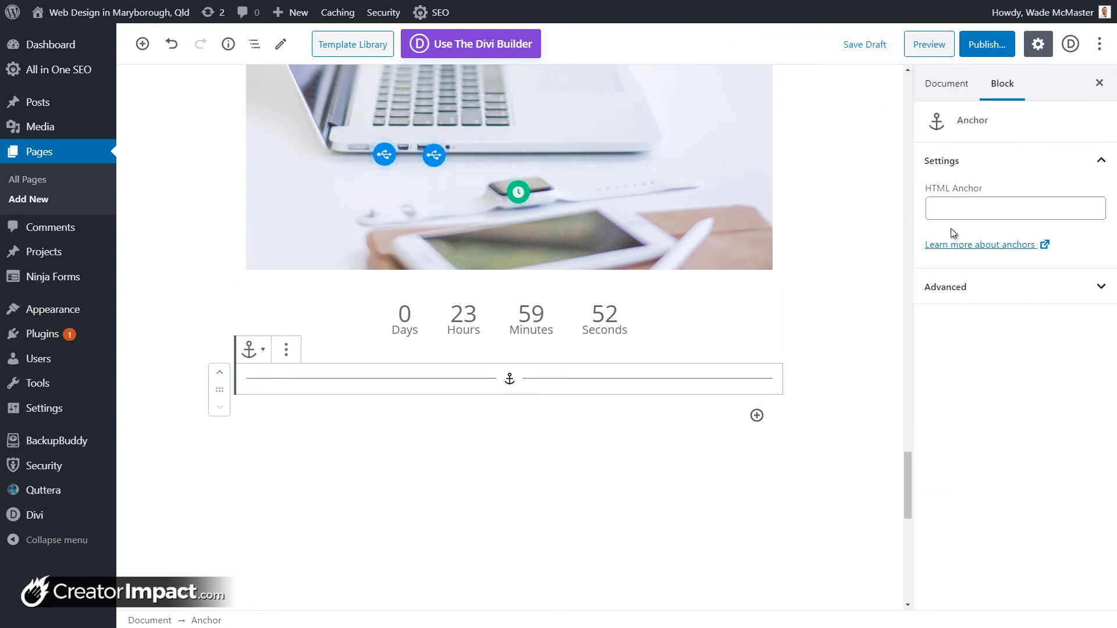
pyautogui.click(967, 207)
pyautogui.write('anchor')
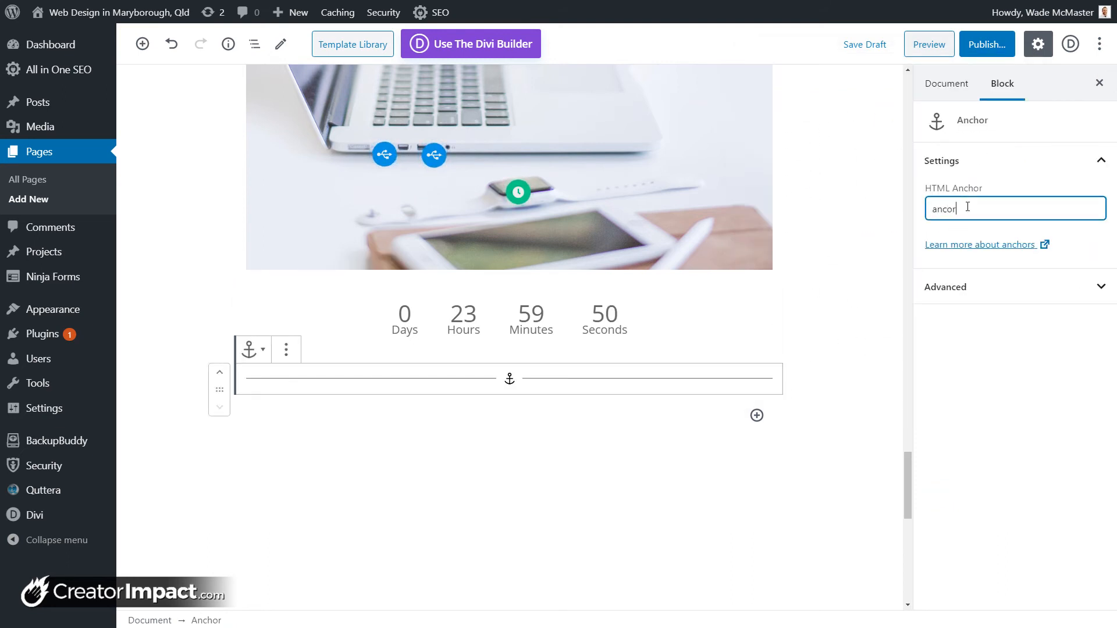
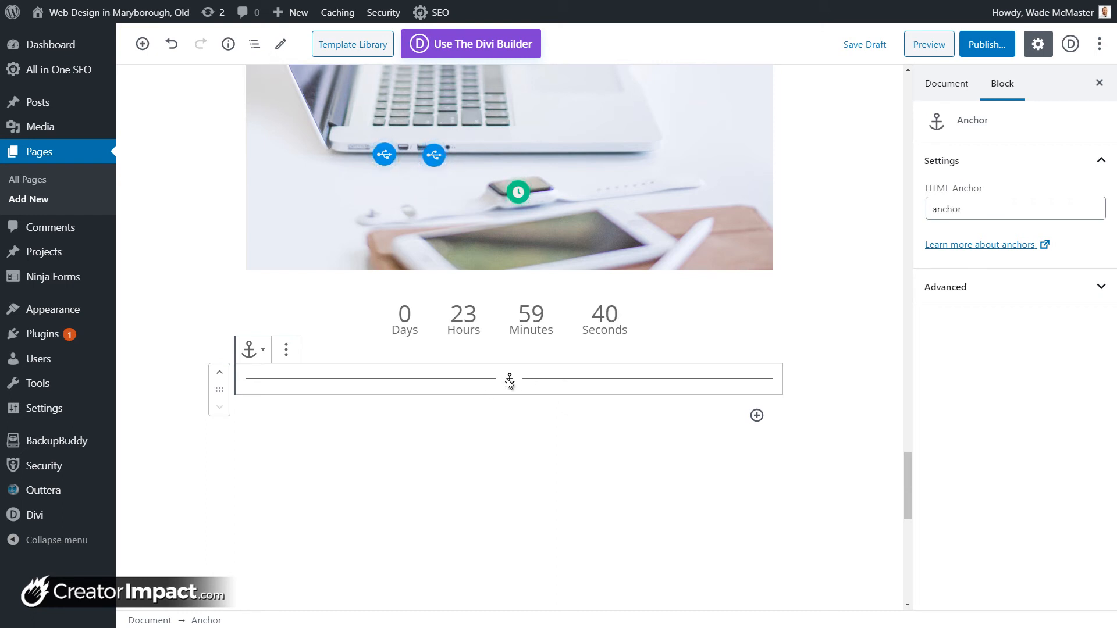
# Step: Check where the Scroll button links to, then deselect it
pyautogui.moveTo(970, 212); pyautogui.dragTo(929, 212)
pyautogui.moveTo(906, 474); pyautogui.dragTo(903, 267)
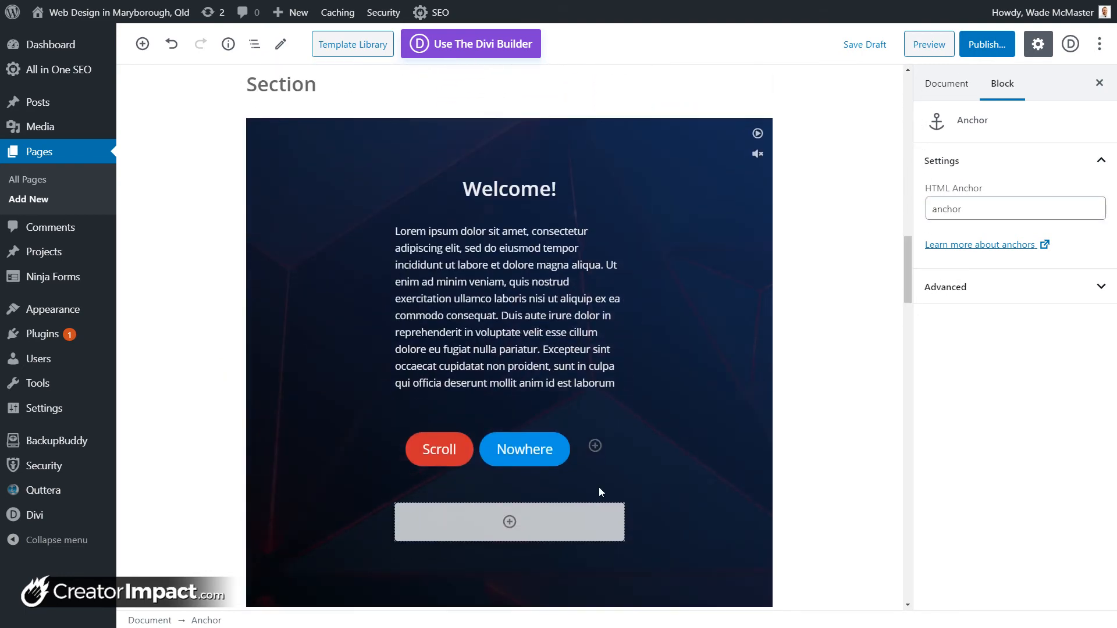
pyautogui.click(457, 463)
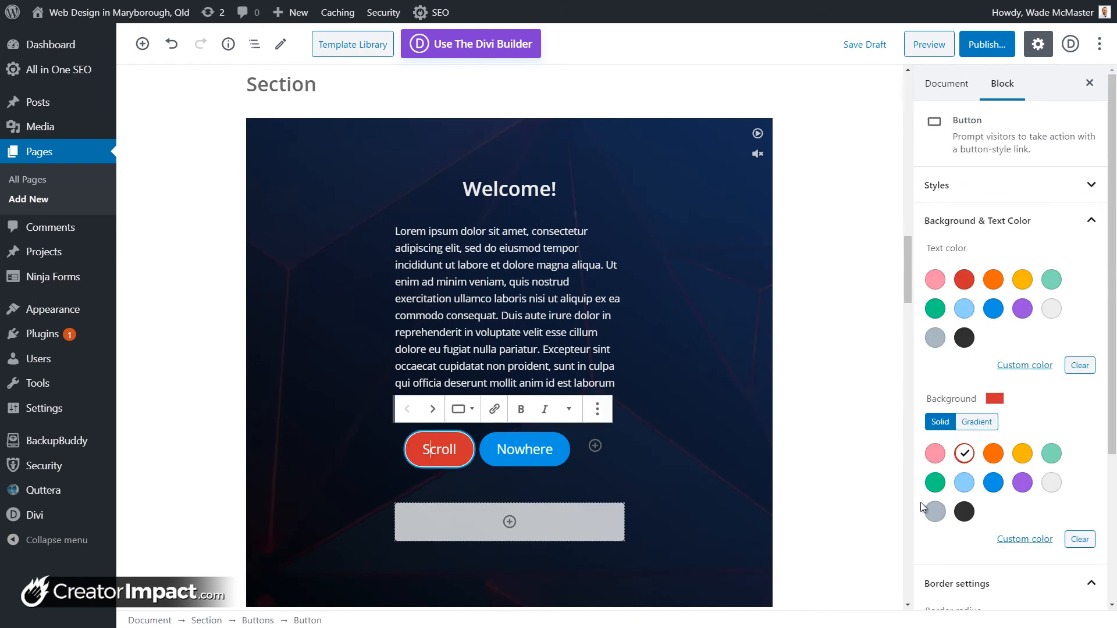
pyautogui.click(494, 410)
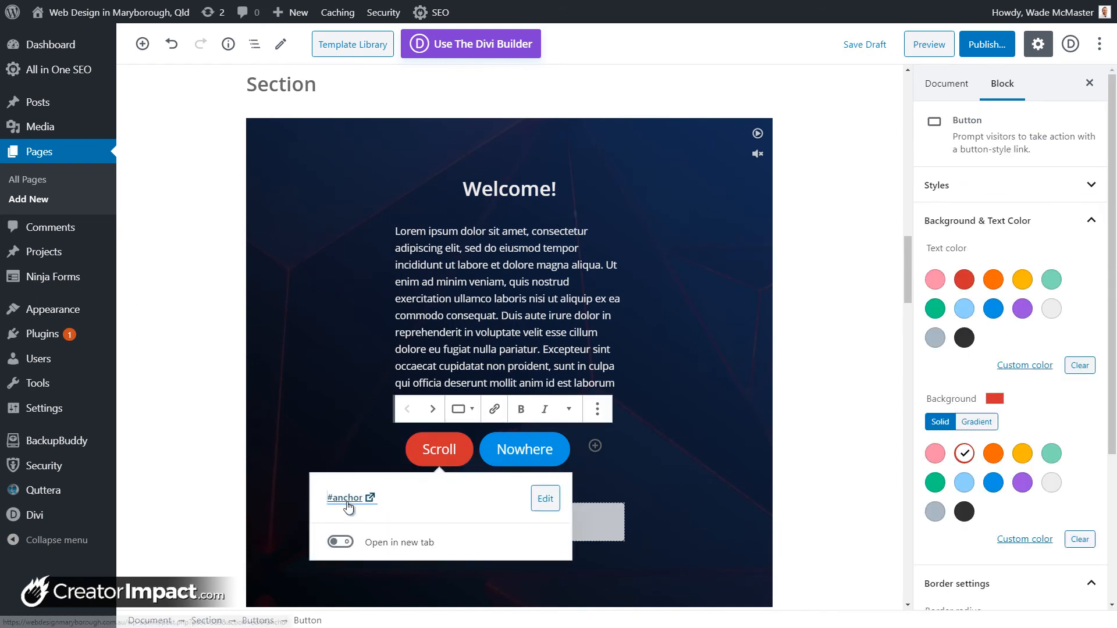
pyautogui.click(895, 378)
pyautogui.moveTo(911, 297); pyautogui.dragTo(914, 521)
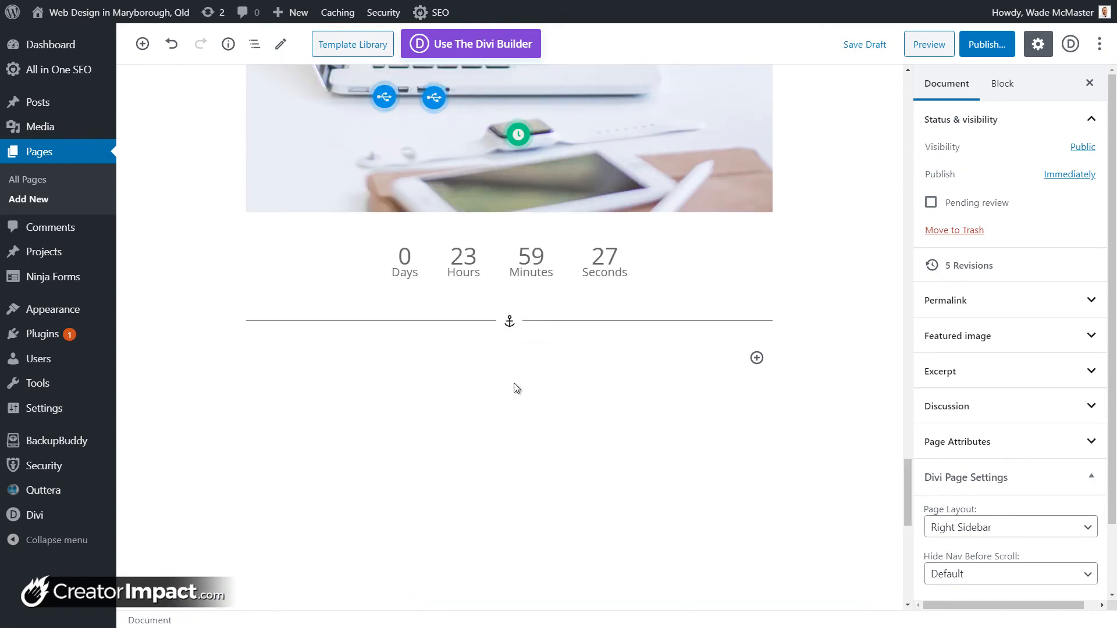
# Step: Insert a Getwid Media & Text Slider block below the anchor
pyautogui.click(757, 357)
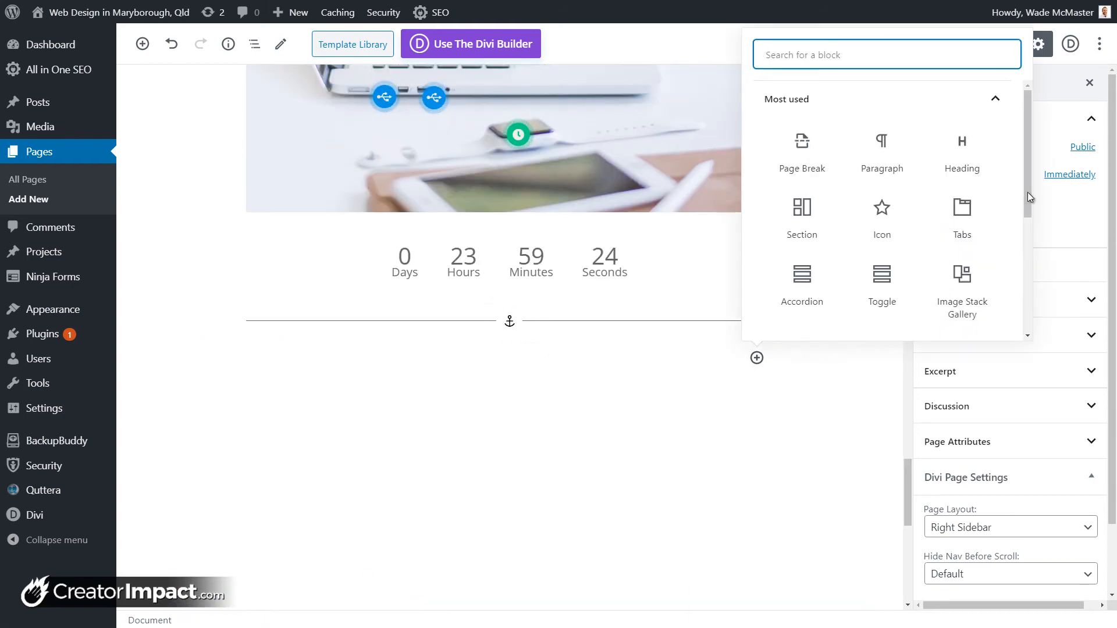
pyautogui.scroll(-10, 1013, 245)
pyautogui.click(995, 319)
pyautogui.scroll(-5, 907, 253)
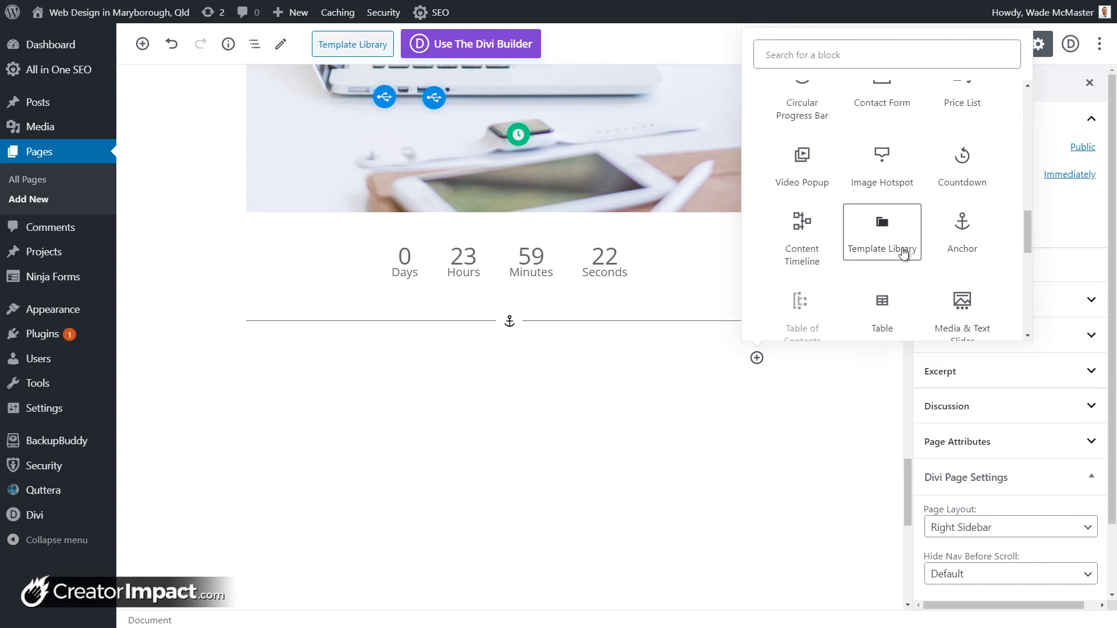
pyautogui.scroll(-1, 902, 255)
pyautogui.scroll(-2, 920, 241)
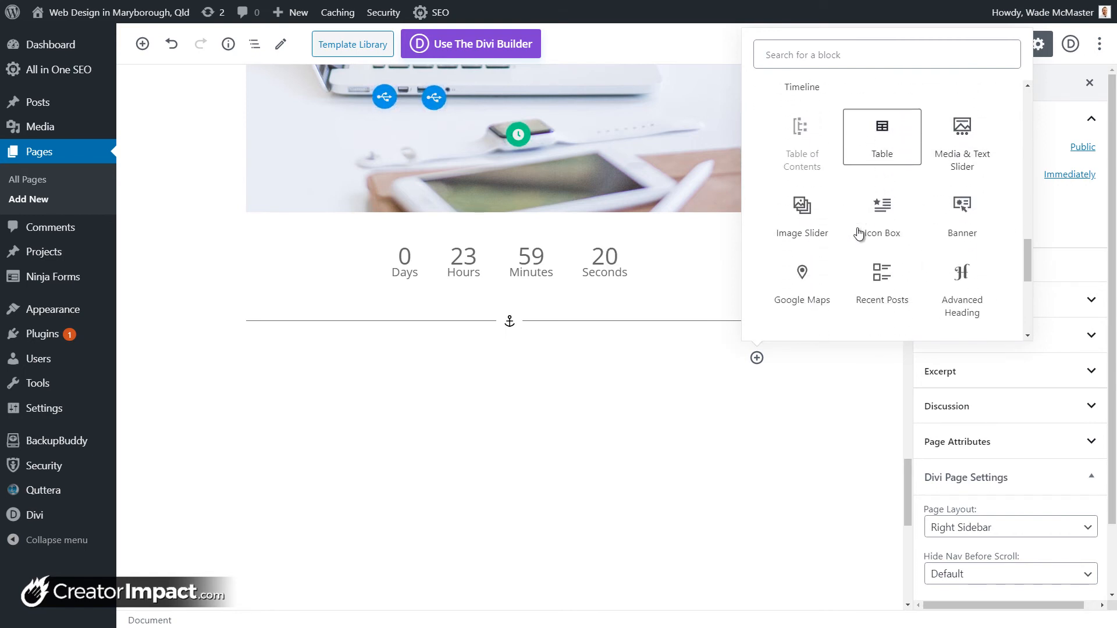
pyautogui.click(963, 150)
pyautogui.scroll(-4, 478, 342)
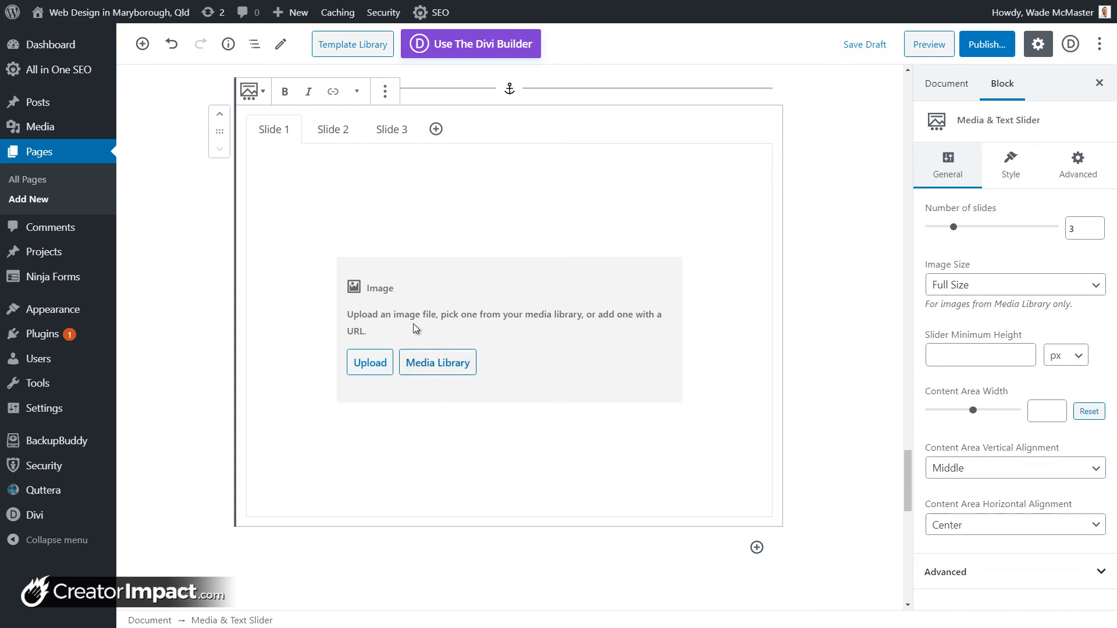
# Step: Give Slide 1 the dark city street image, heading 'Slide 1!' and text 'Cool stuff.'
pyautogui.click(438, 364)
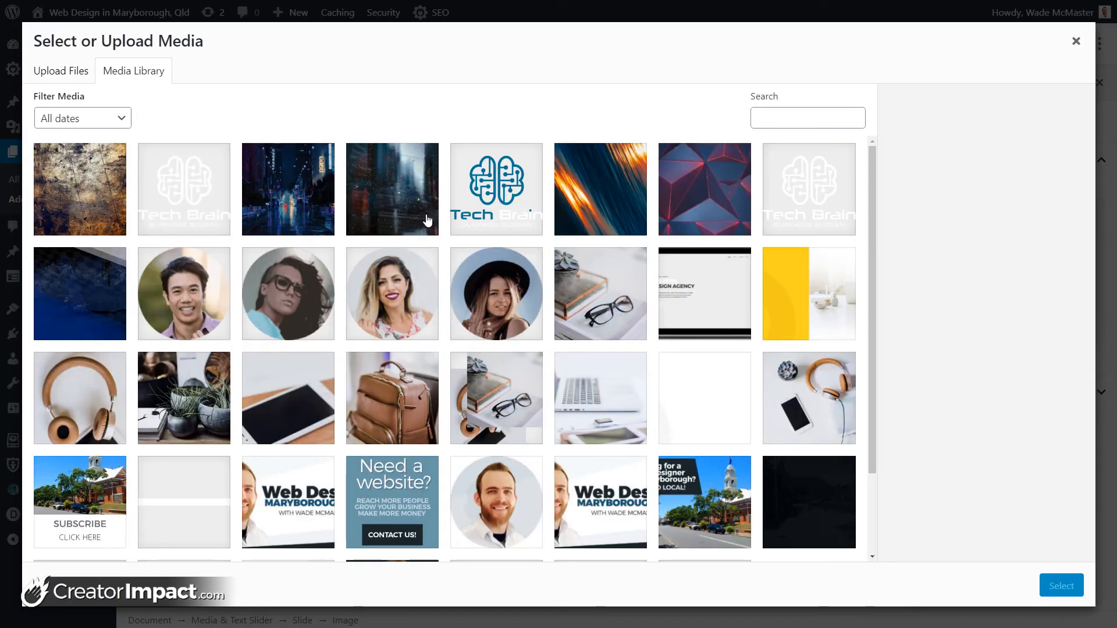
pyautogui.click(426, 220)
pyautogui.click(1059, 586)
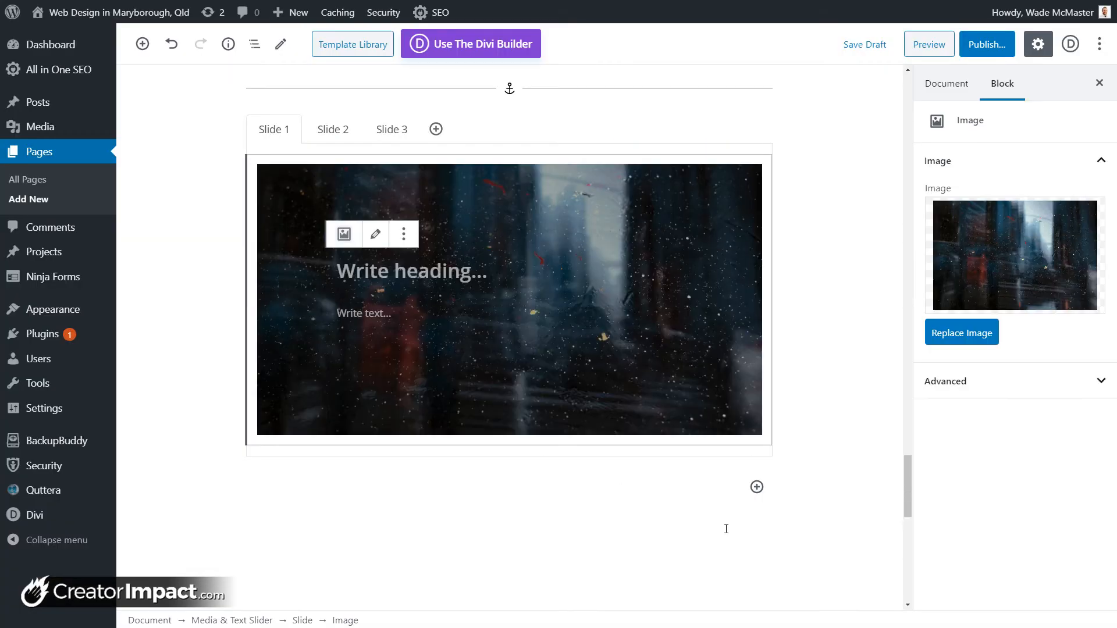
pyautogui.click(455, 286)
pyautogui.scroll(-2, 454, 285)
pyautogui.write('Slide ')
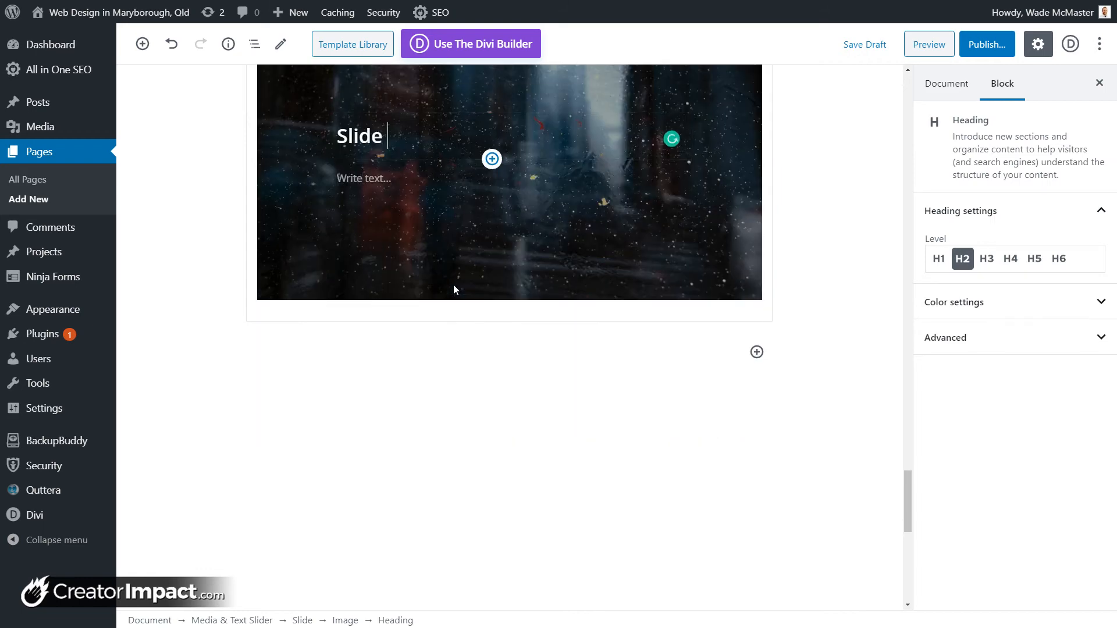
pyautogui.write('1!')
pyautogui.click(387, 174)
pyautogui.write('c')
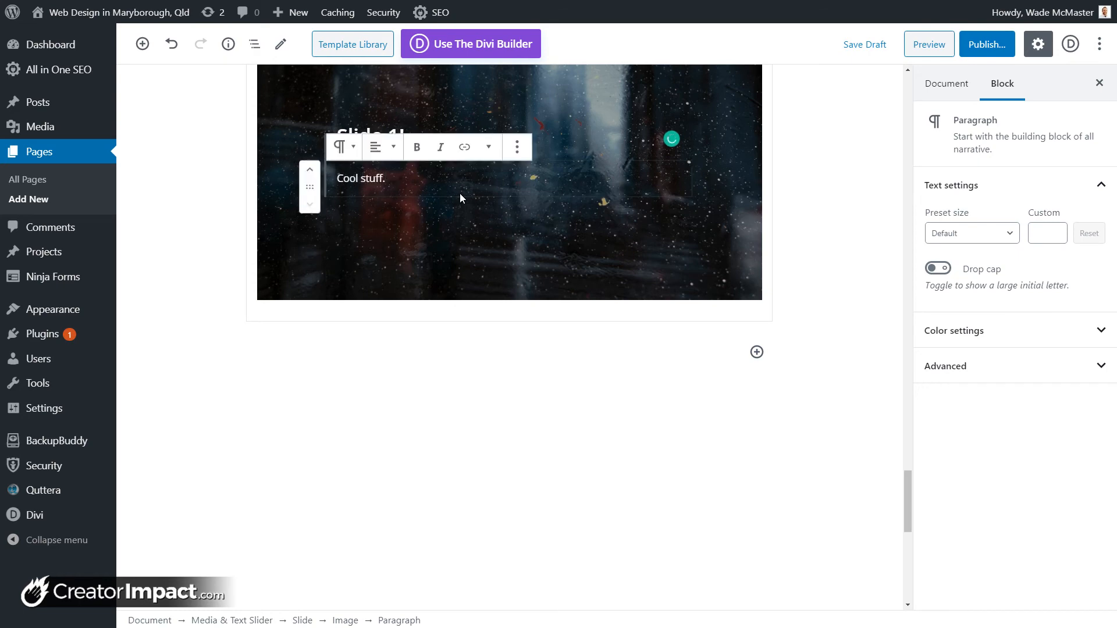
pyautogui.press('Return')
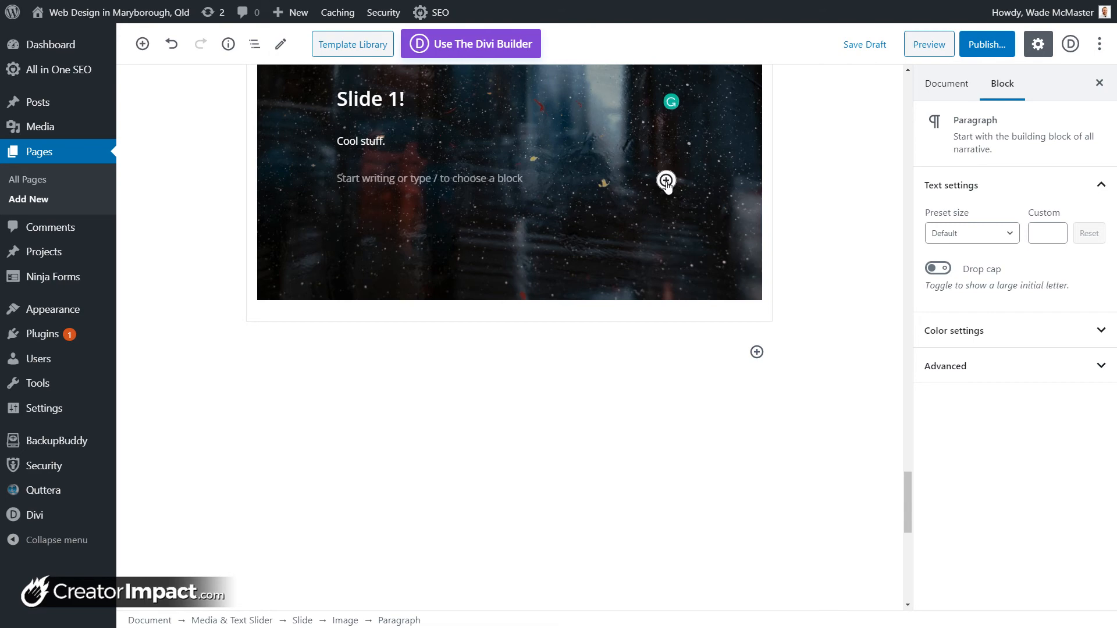
# Step: Add a Buttons block labelled 'Yeah' to Slide 1
pyautogui.click(665, 181)
pyautogui.write('button')
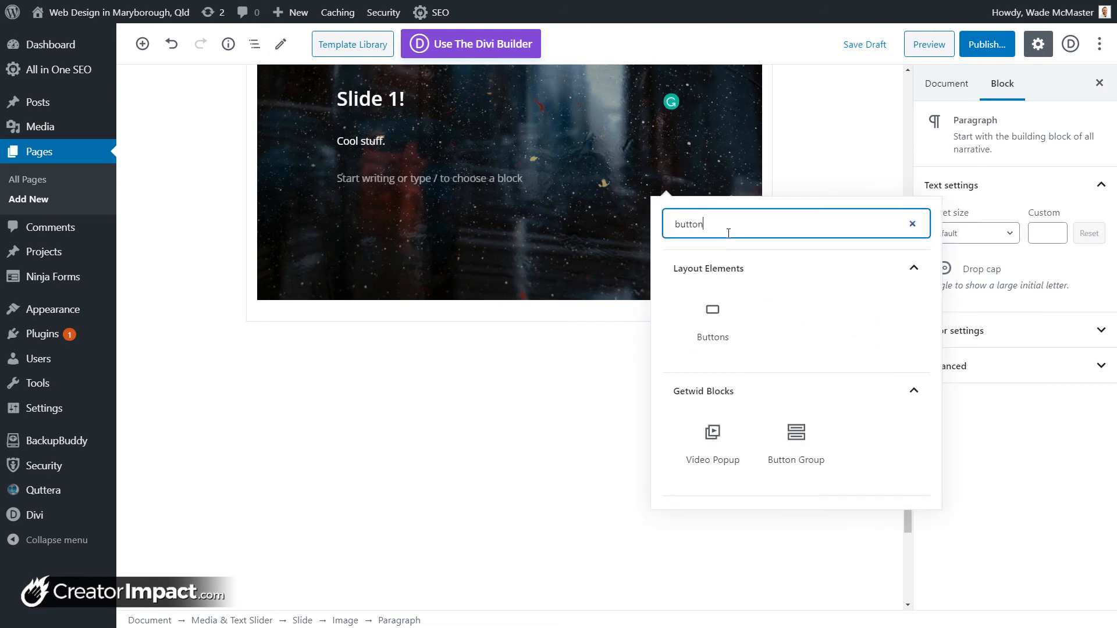
pyautogui.click(708, 319)
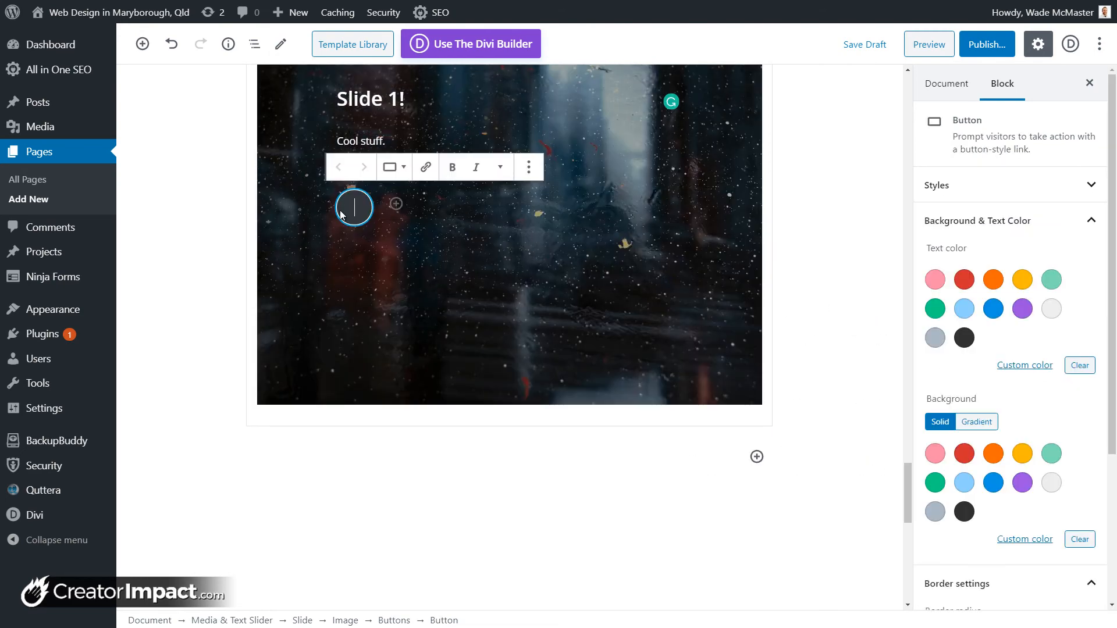
pyautogui.write('Yeah')
pyautogui.click(551, 239)
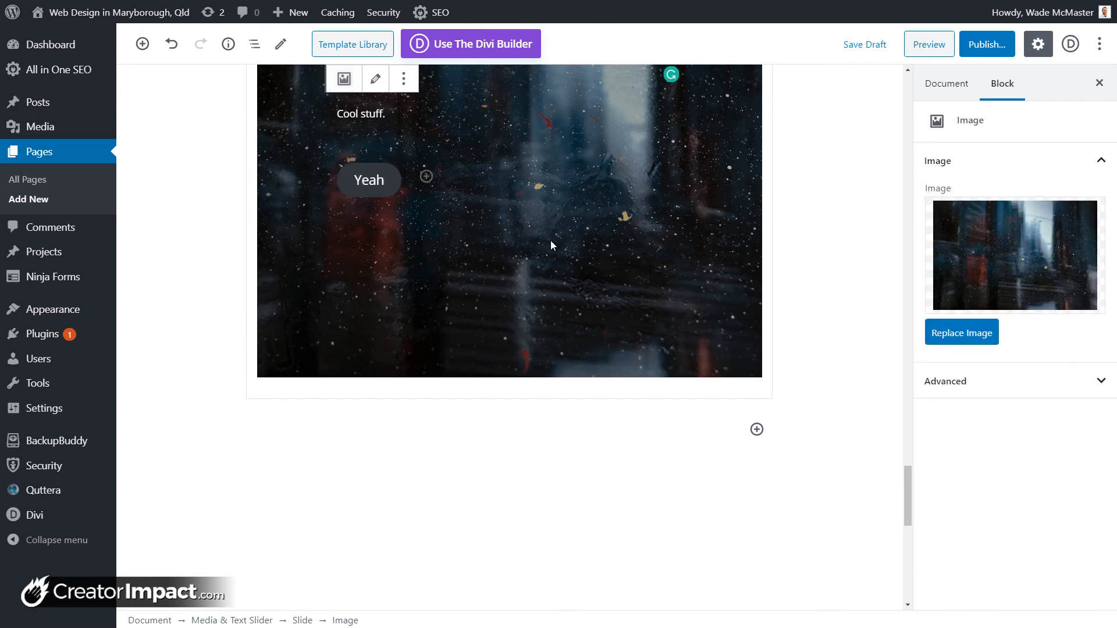
# Step: Move to Slide 2 and start choosing its image from the media library
pyautogui.scroll(5, 551, 239)
pyautogui.click(331, 104)
pyautogui.click(443, 348)
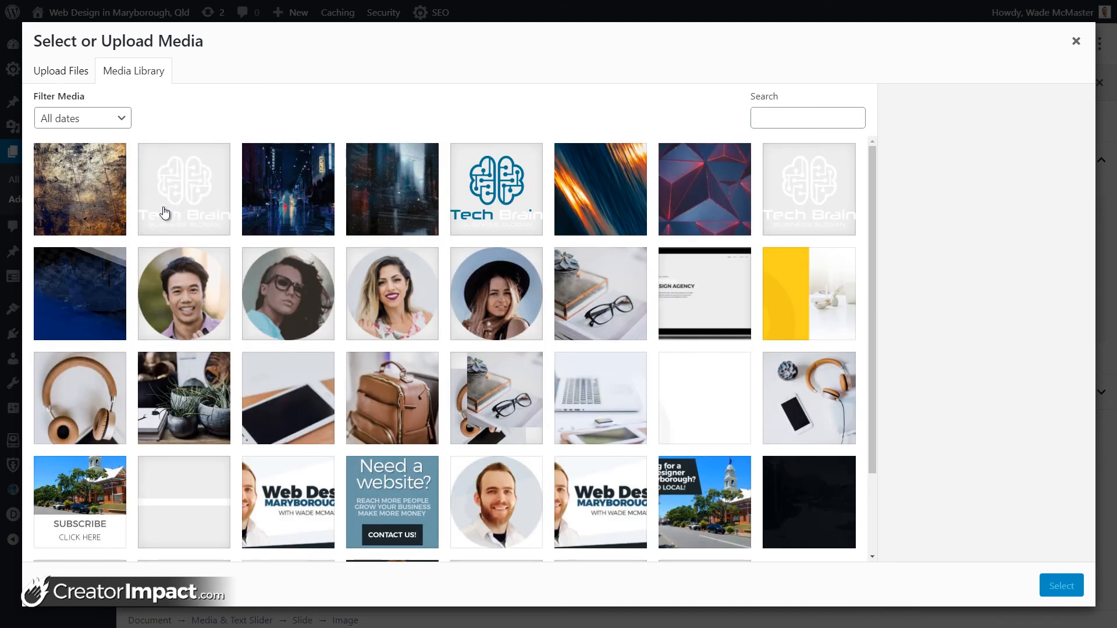
# Step: Use the grunge texture image for Slide 2 and the red geometric image for Slide 3
pyautogui.click(80, 189)
pyautogui.click(1061, 586)
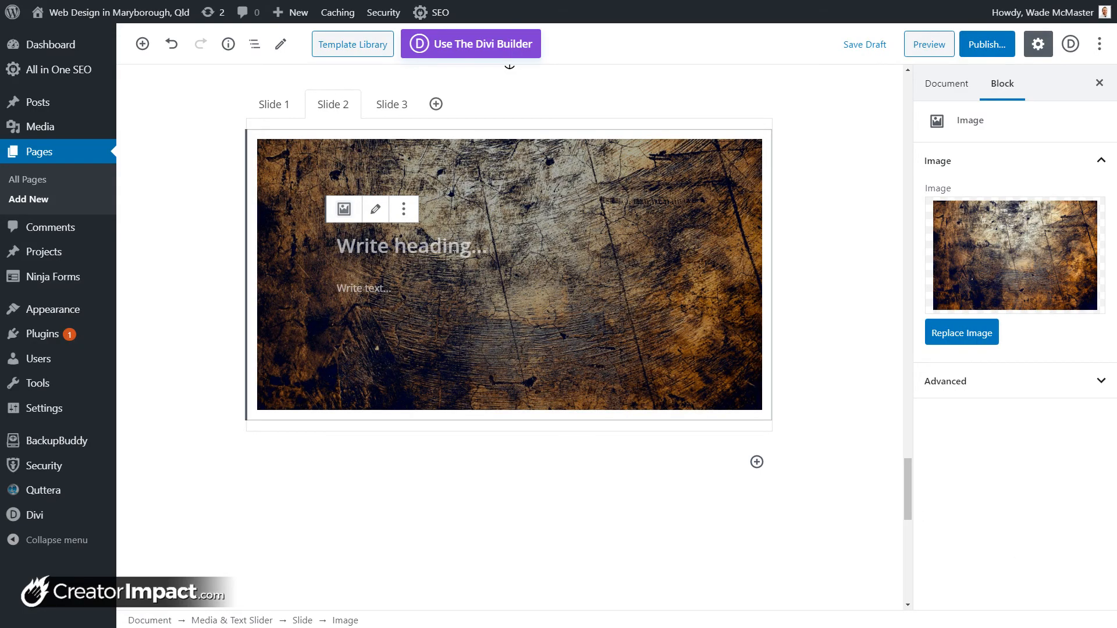
pyautogui.click(382, 105)
pyautogui.click(470, 337)
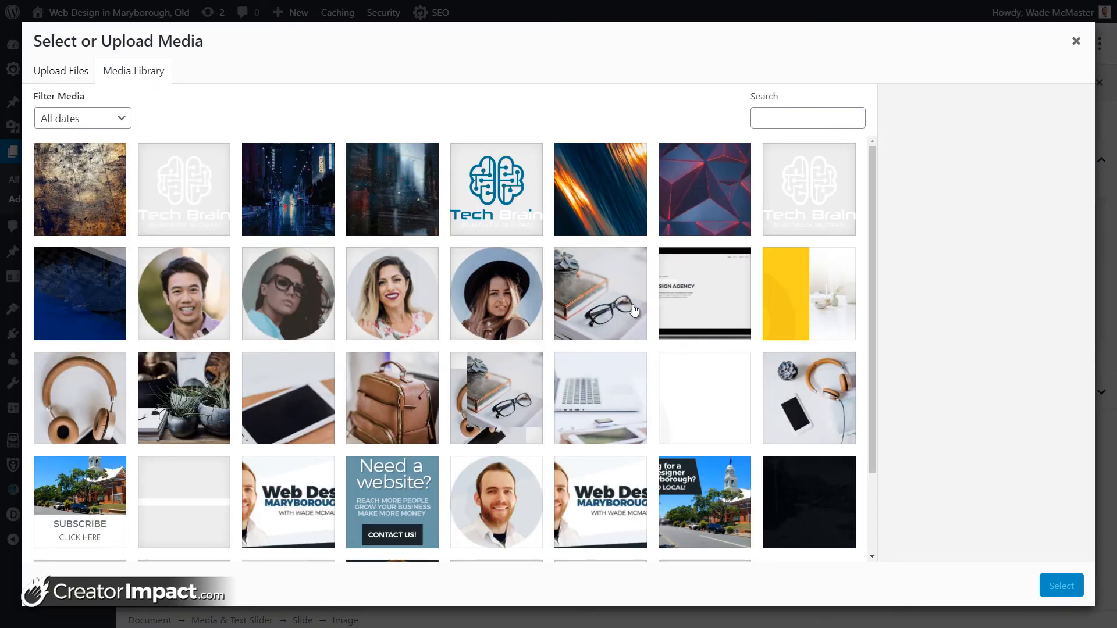
pyautogui.click(633, 309)
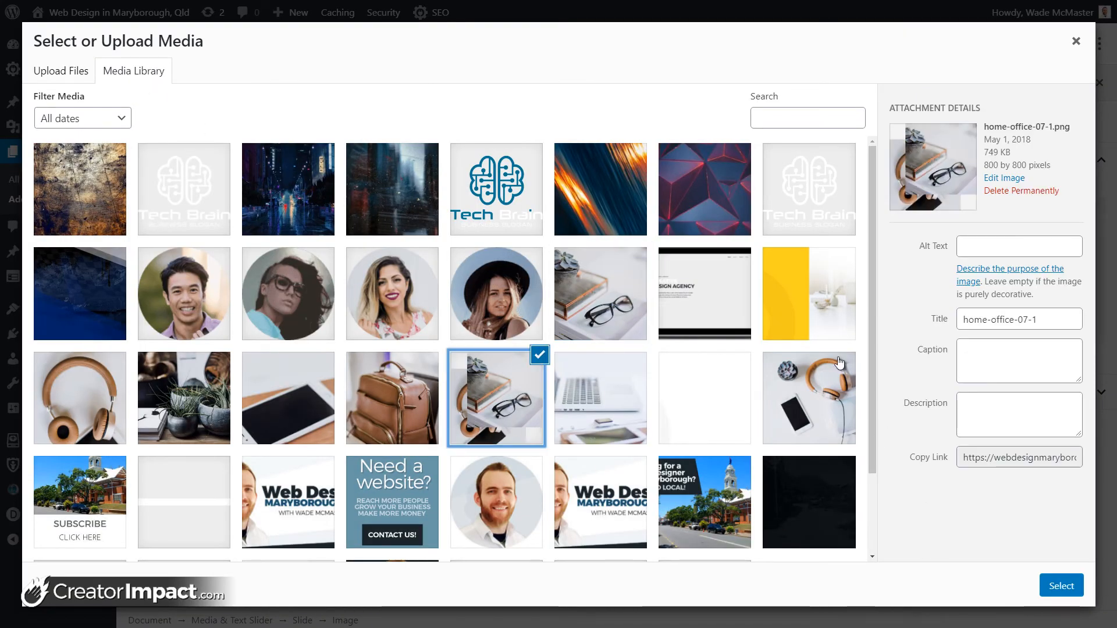
pyautogui.click(666, 313)
pyautogui.click(701, 209)
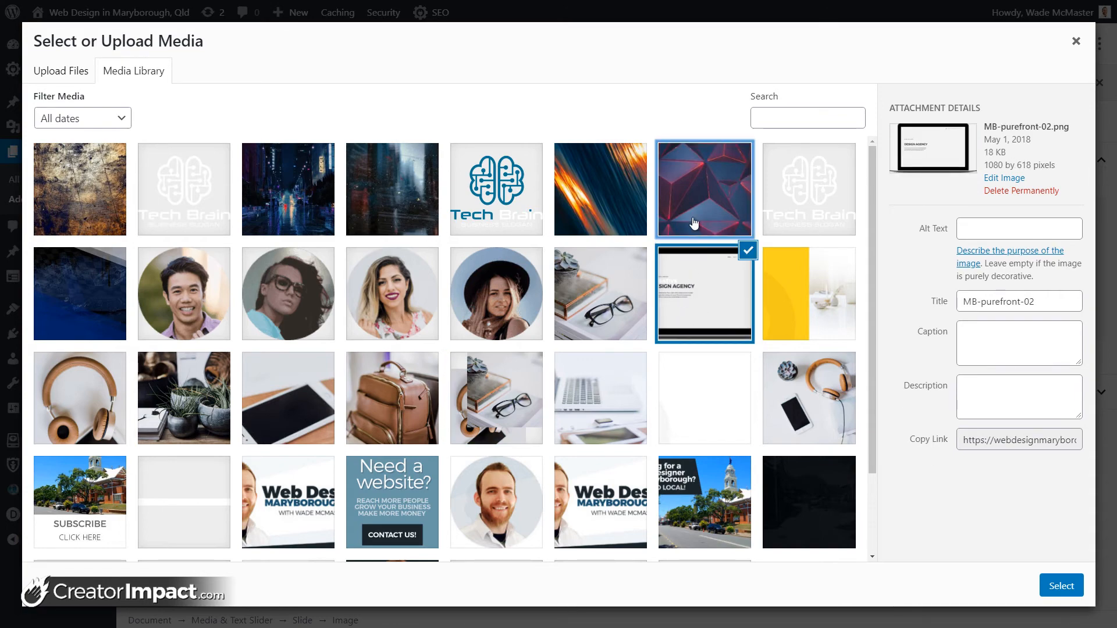
pyautogui.click(1067, 584)
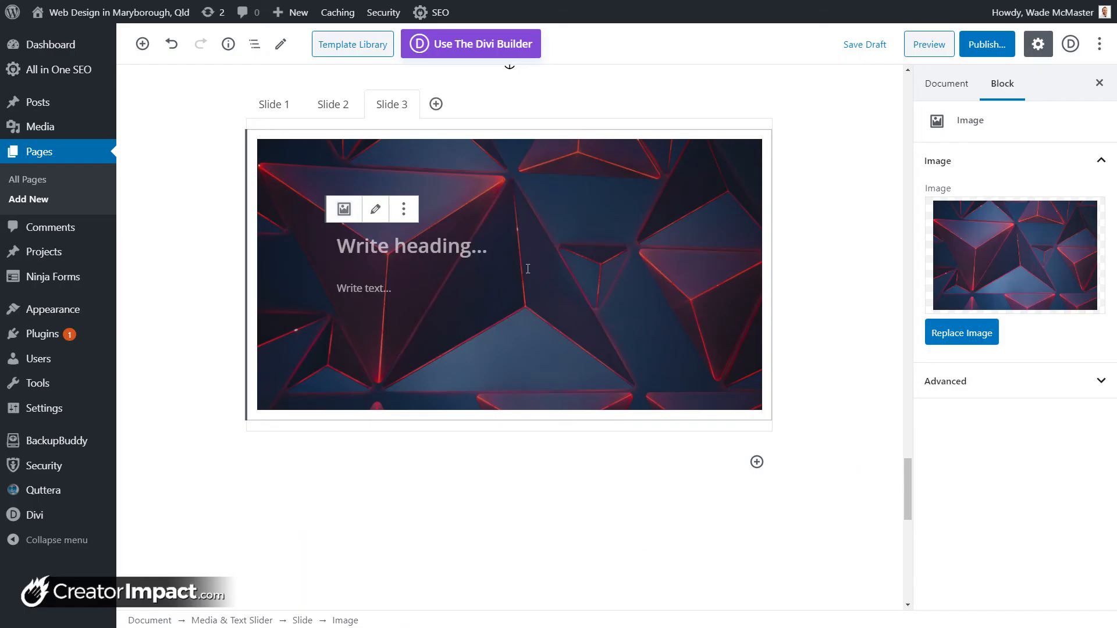
# Step: Give Slide 3 the heading 'HEADING' and select the whole slider
pyautogui.click(462, 248)
pyautogui.write('HE')
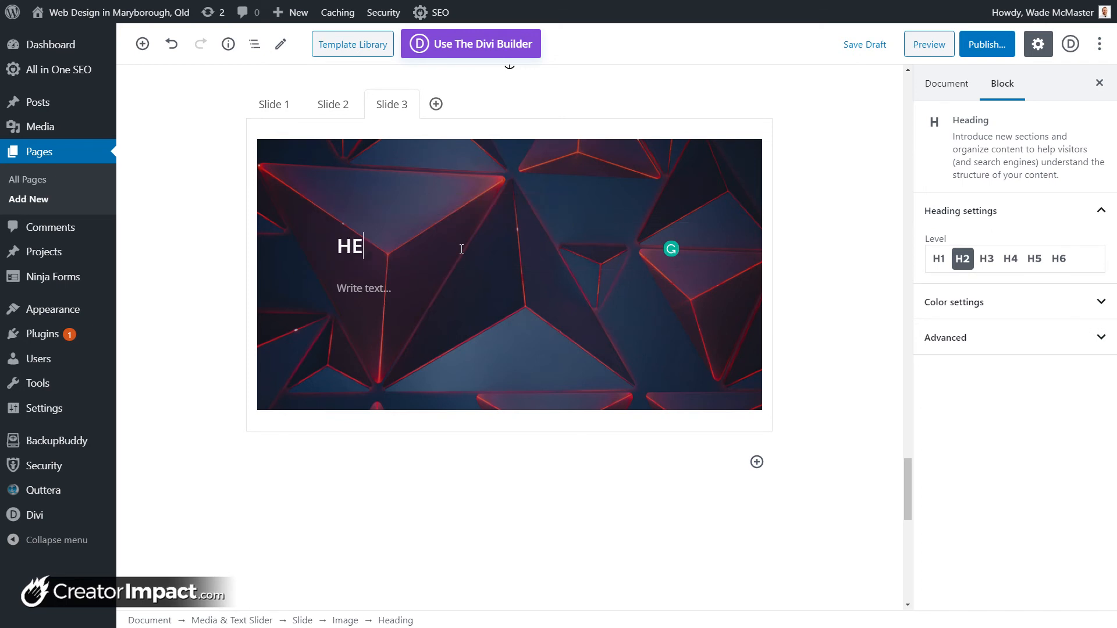
pyautogui.write('ADING')
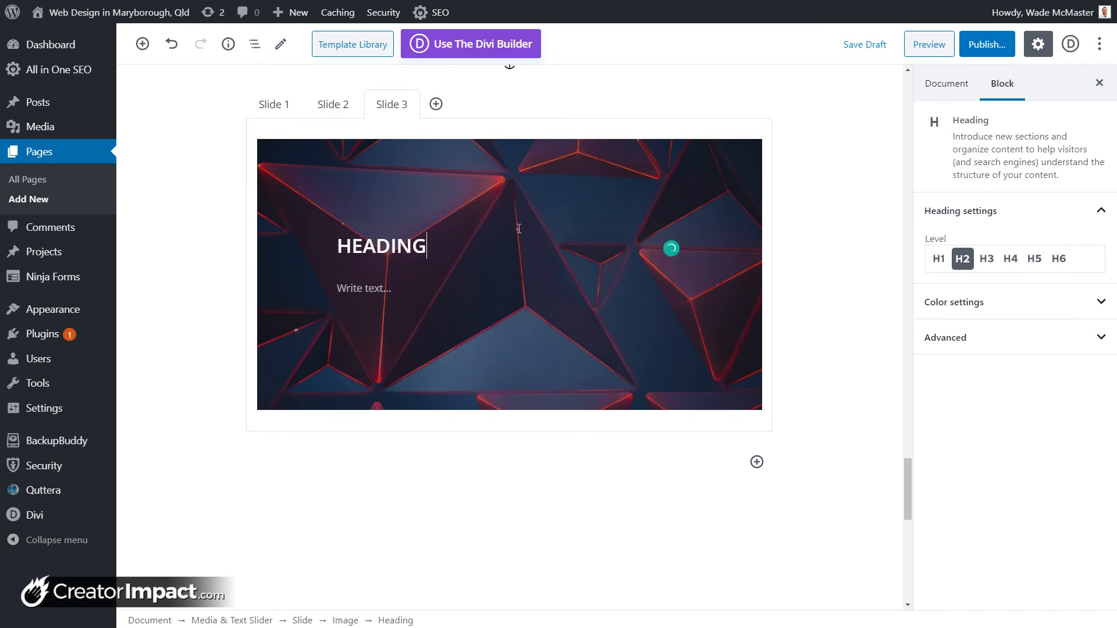
pyautogui.click(503, 130)
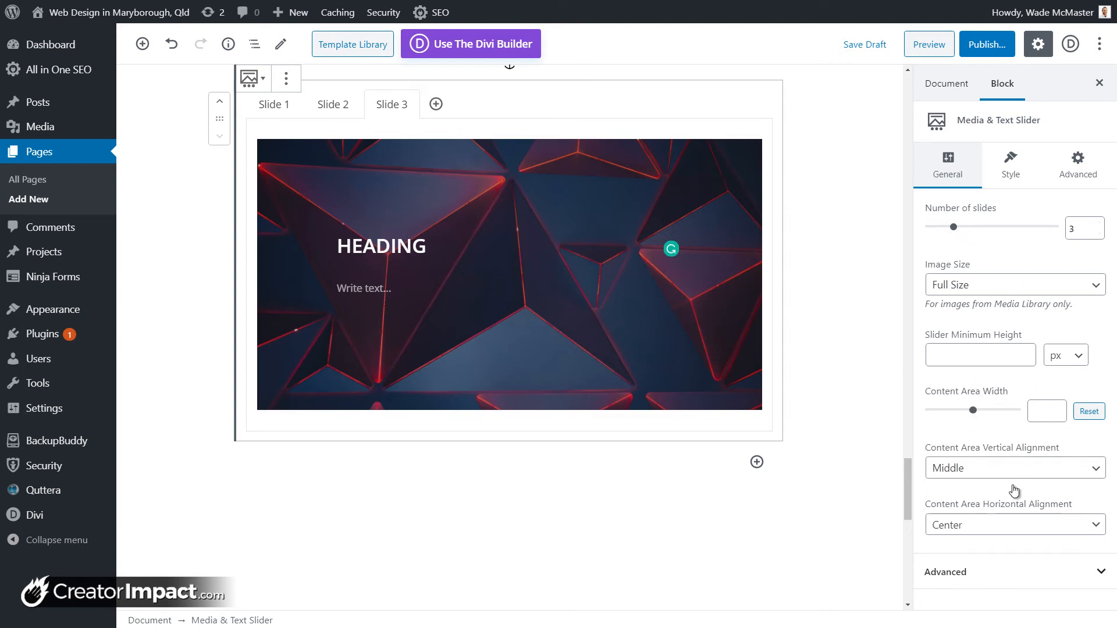
# Step: Raise the slider's overlay opacity to 36 and expand its padding settings
pyautogui.click(1013, 174)
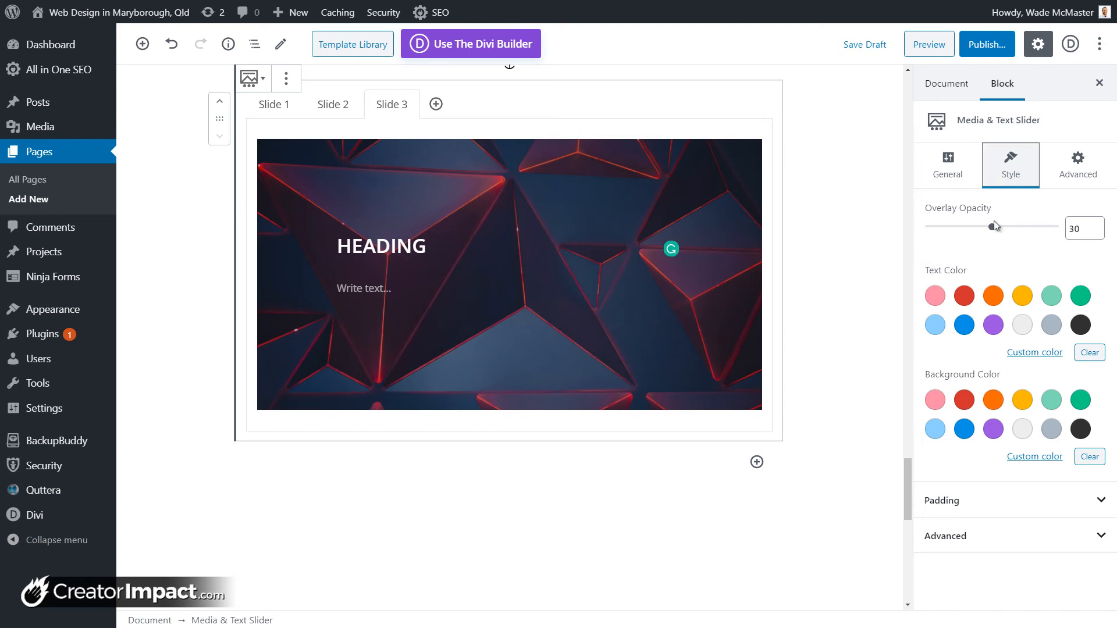
pyautogui.moveTo(996, 231)
pyautogui.mouseDown()
pyautogui.moveTo(1032, 231)
pyautogui.moveTo(977, 232)
pyautogui.mouseUp()
pyautogui.click(964, 500)
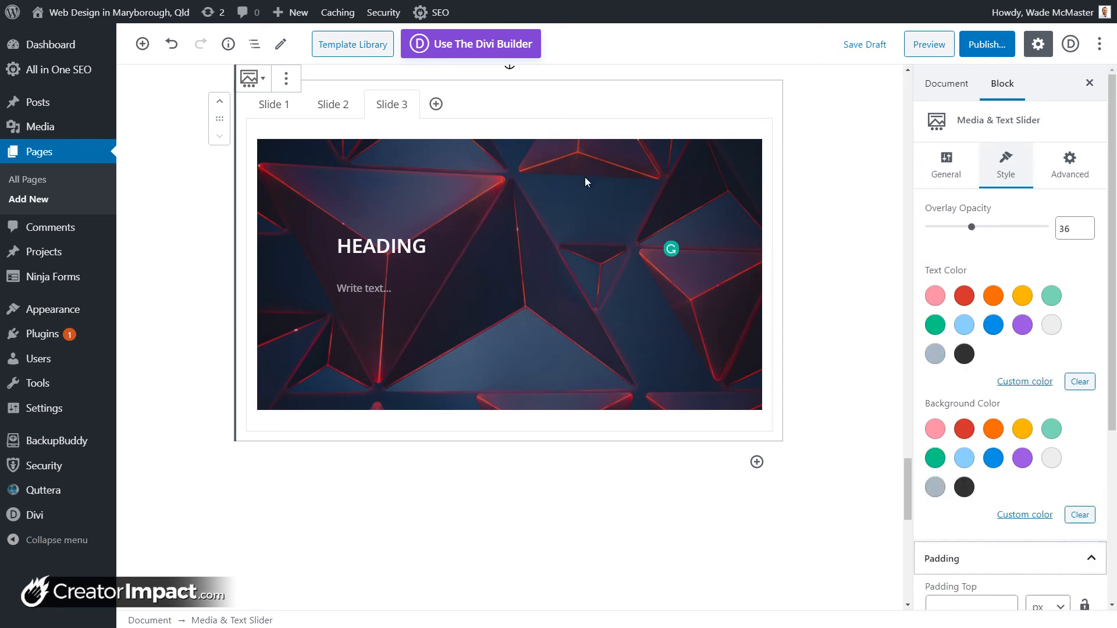
pyautogui.scroll(-2, 989, 466)
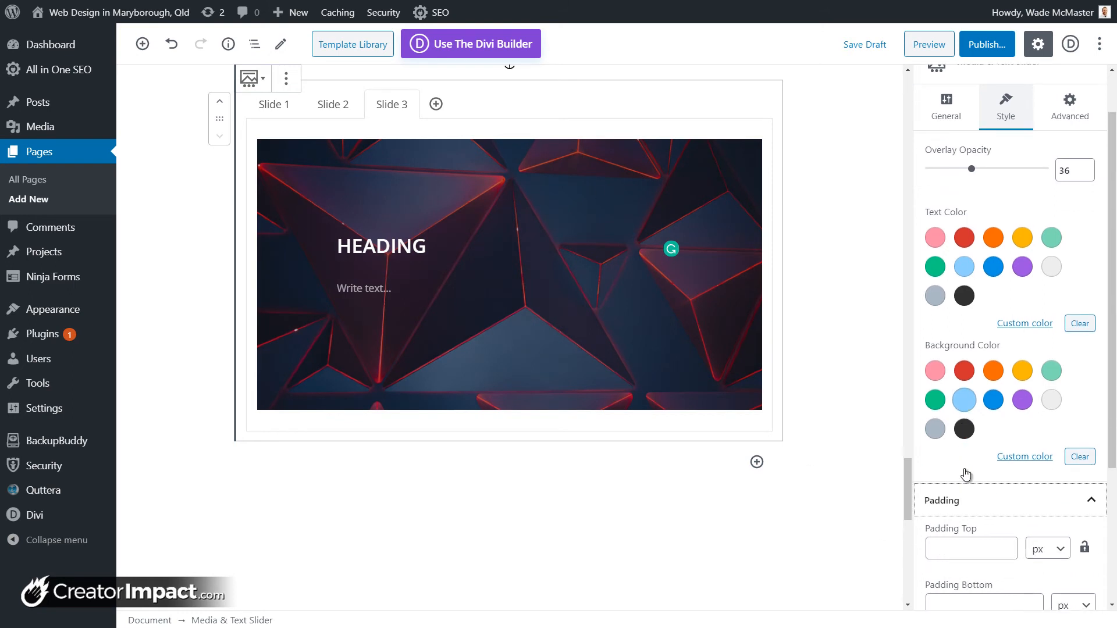
pyautogui.click(972, 488)
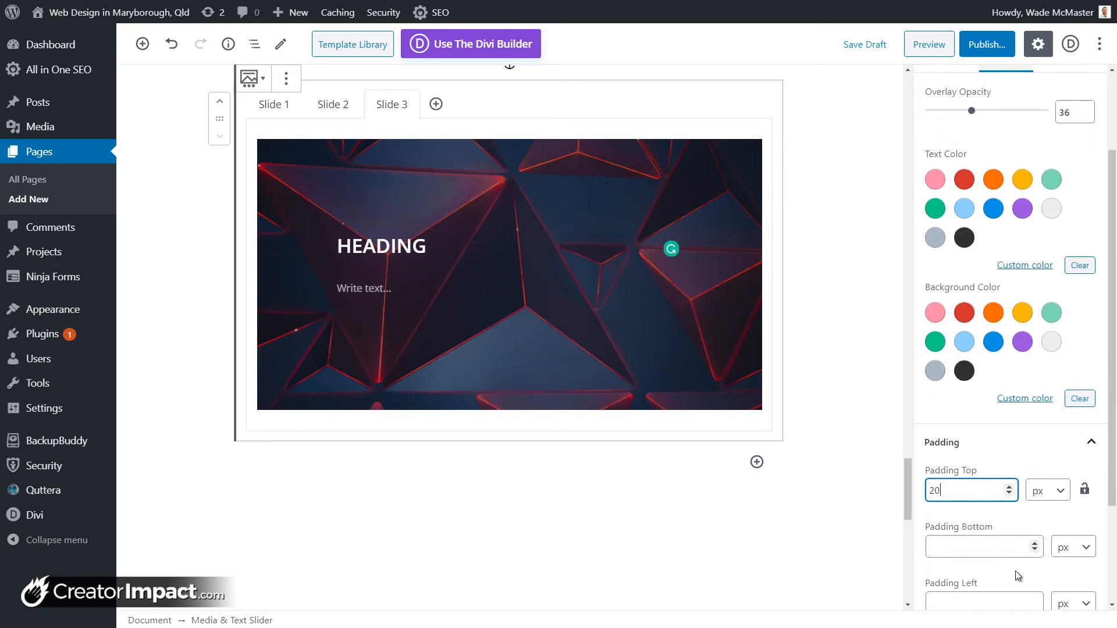
pyautogui.click(973, 545)
# Step: Set the slider's top and bottom padding to 200 px
pyautogui.click(613, 491)
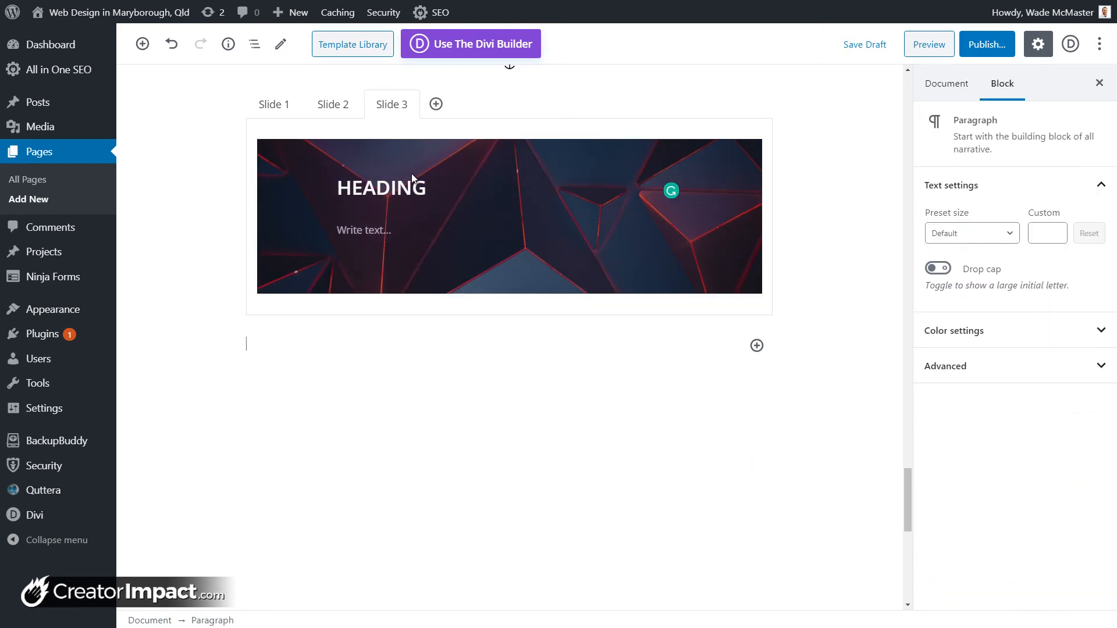
pyautogui.click(651, 251)
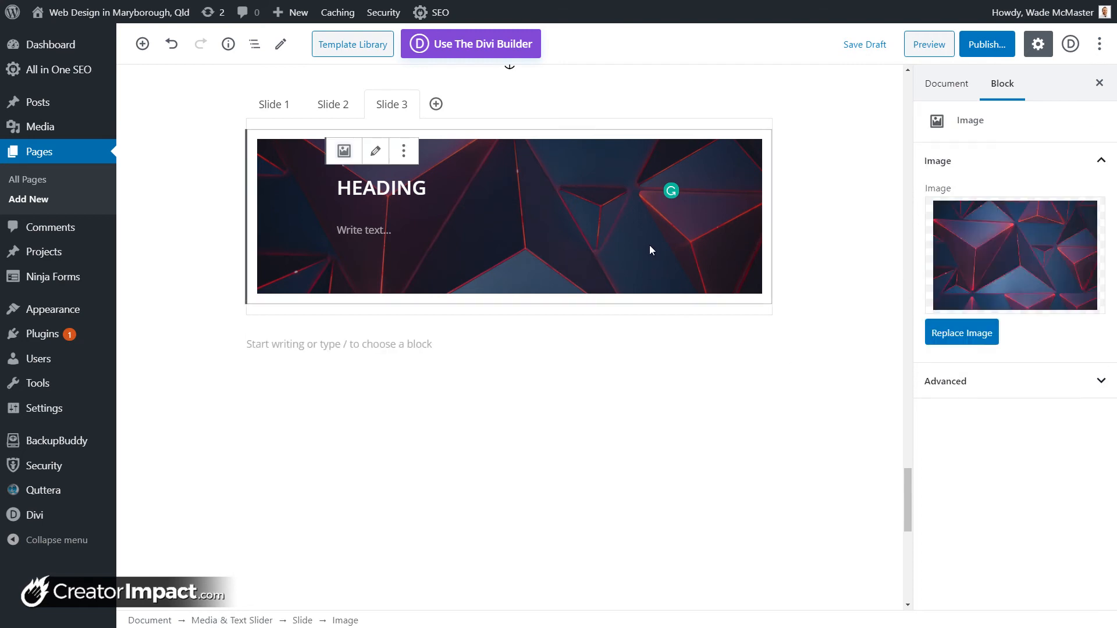
pyautogui.click(611, 126)
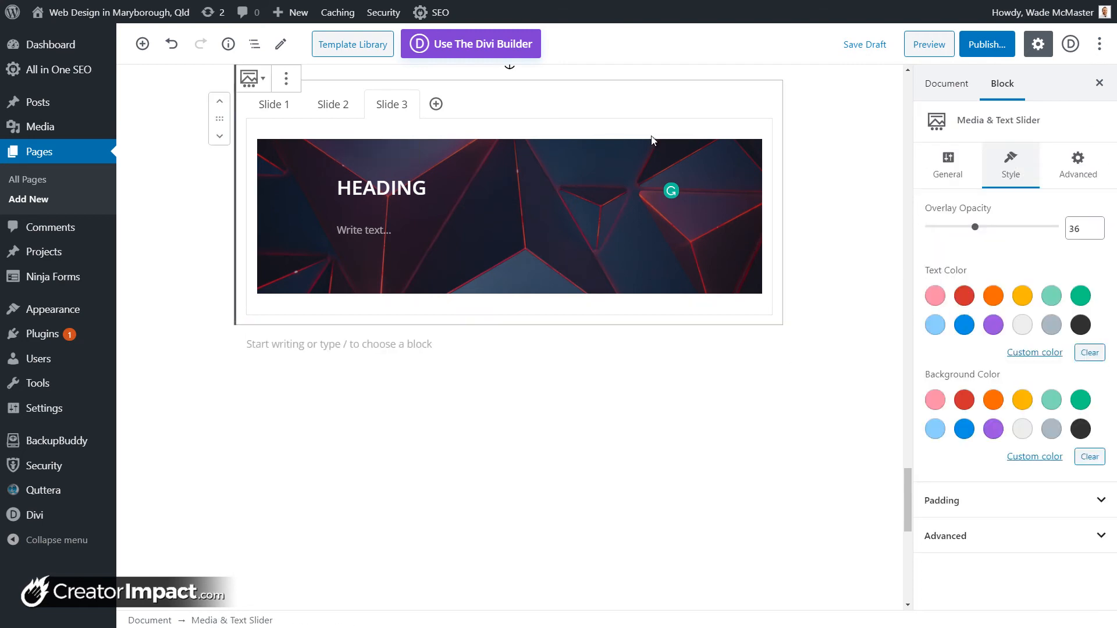
pyautogui.click(997, 501)
pyautogui.scroll(-2, 966, 544)
pyautogui.click(928, 494)
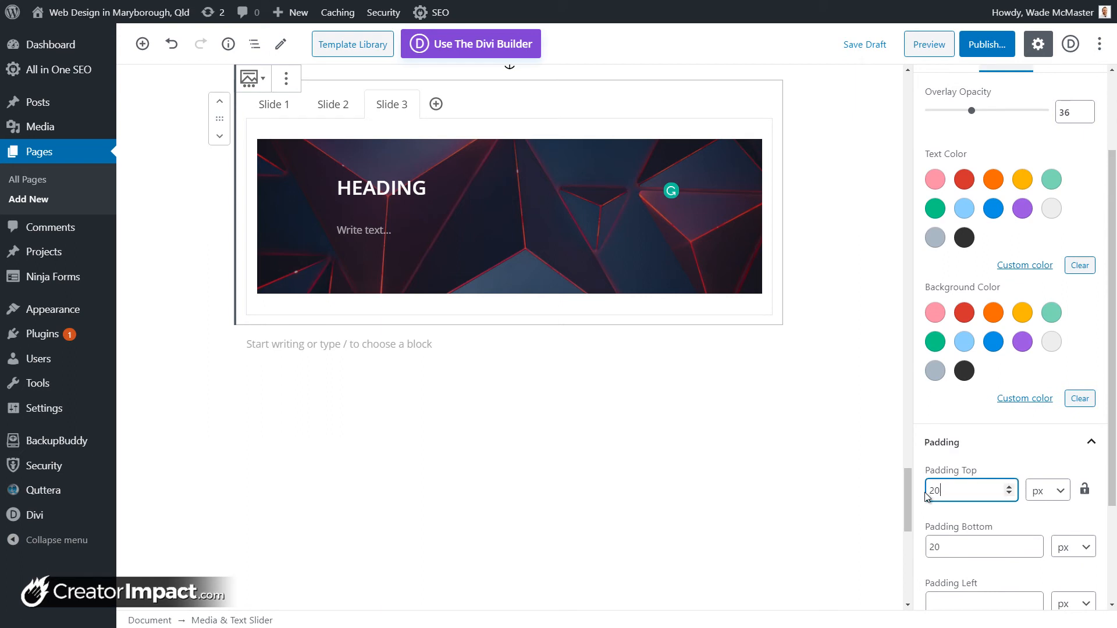
pyautogui.write('0')
pyautogui.click(964, 547)
pyautogui.write('0')
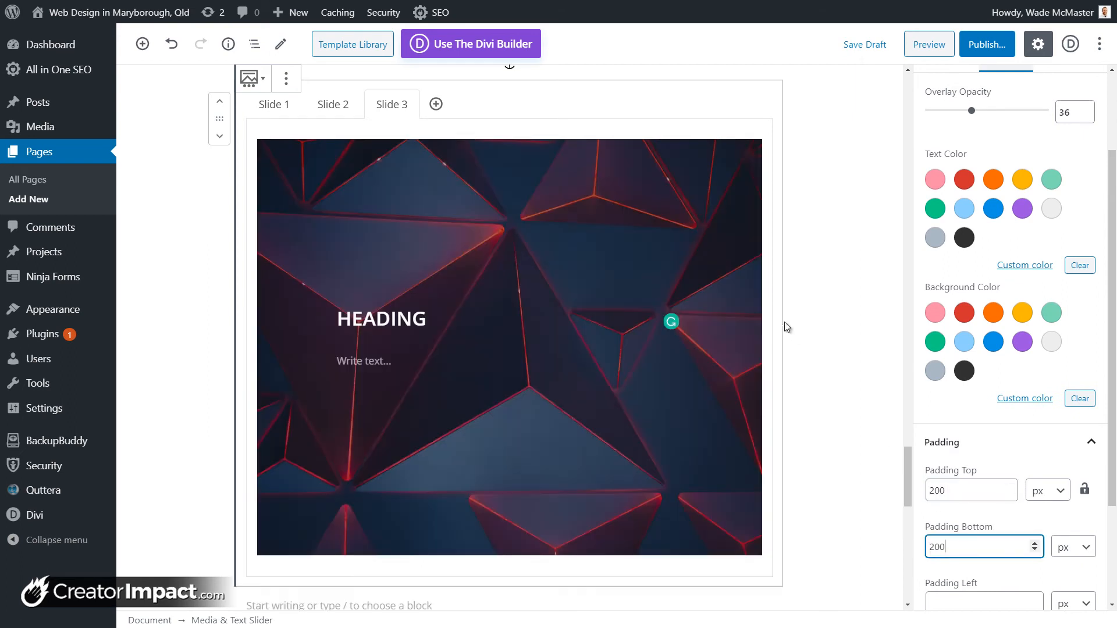
pyautogui.scroll(-2, 986, 511)
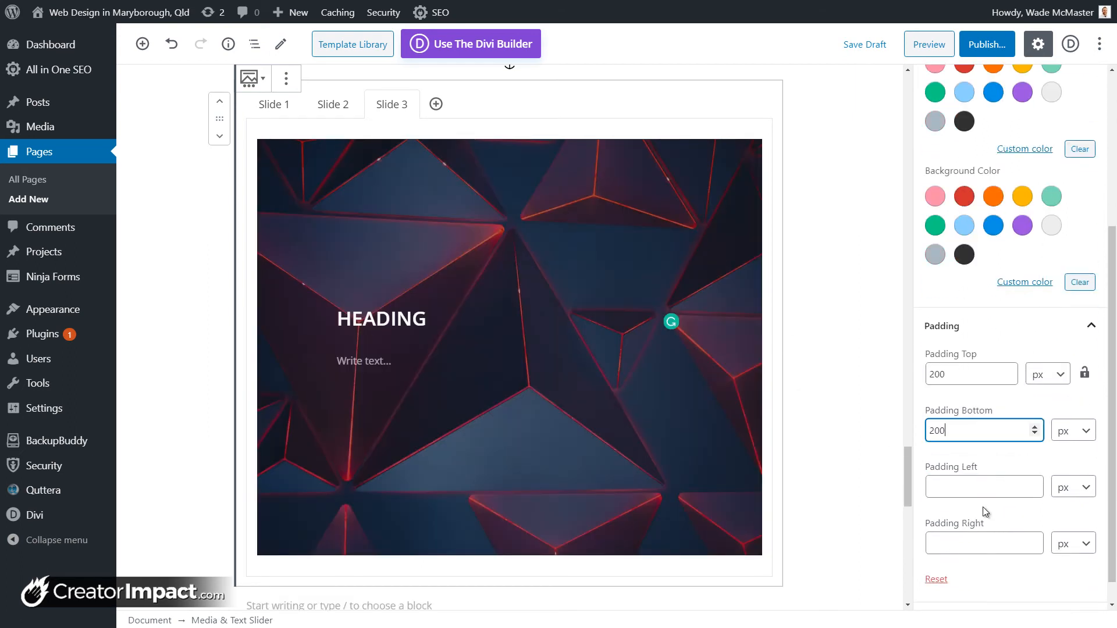
pyautogui.scroll(4, 985, 508)
pyautogui.scroll(-4, 985, 508)
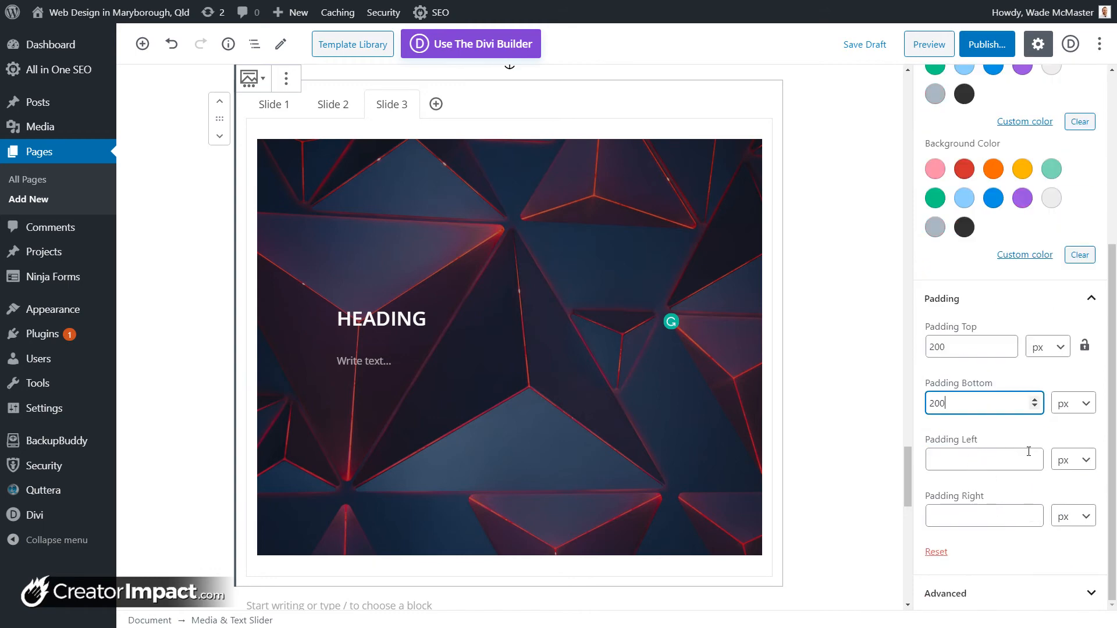
pyautogui.scroll(6, 1013, 419)
# Step: Animate the slider text with Bounce In Right at Slow duration
pyautogui.click(1062, 167)
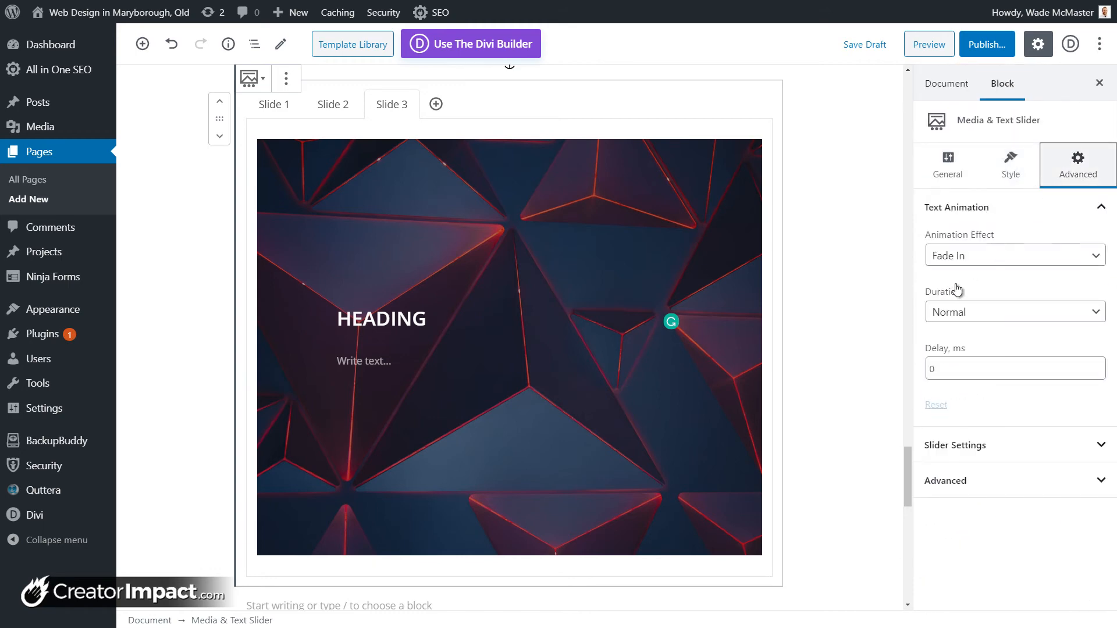
pyautogui.click(969, 256)
pyautogui.click(969, 287)
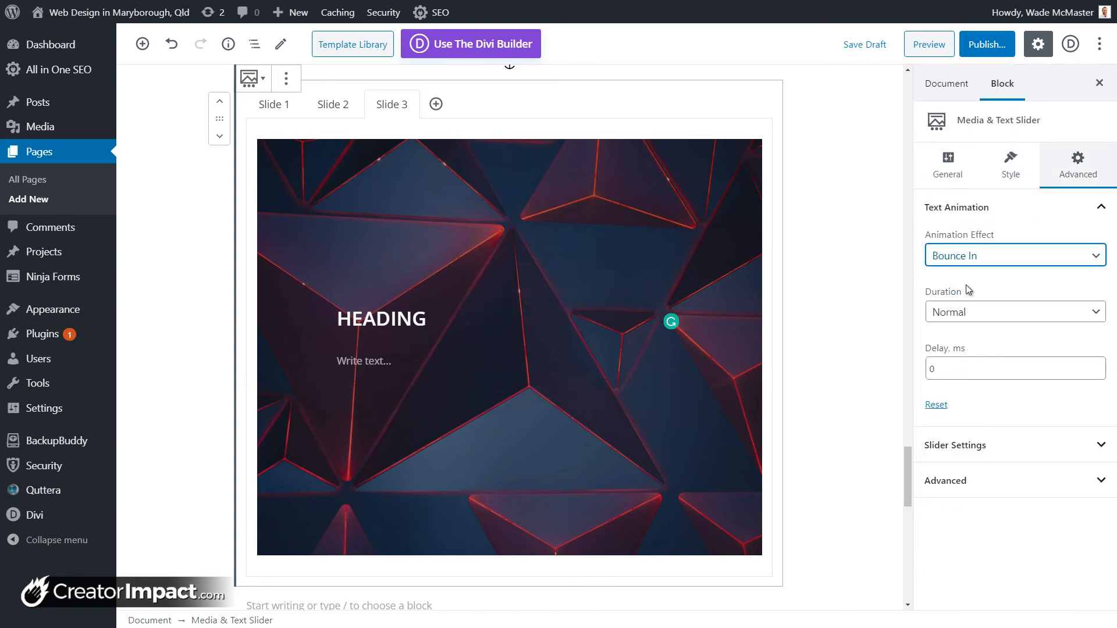
pyautogui.click(971, 257)
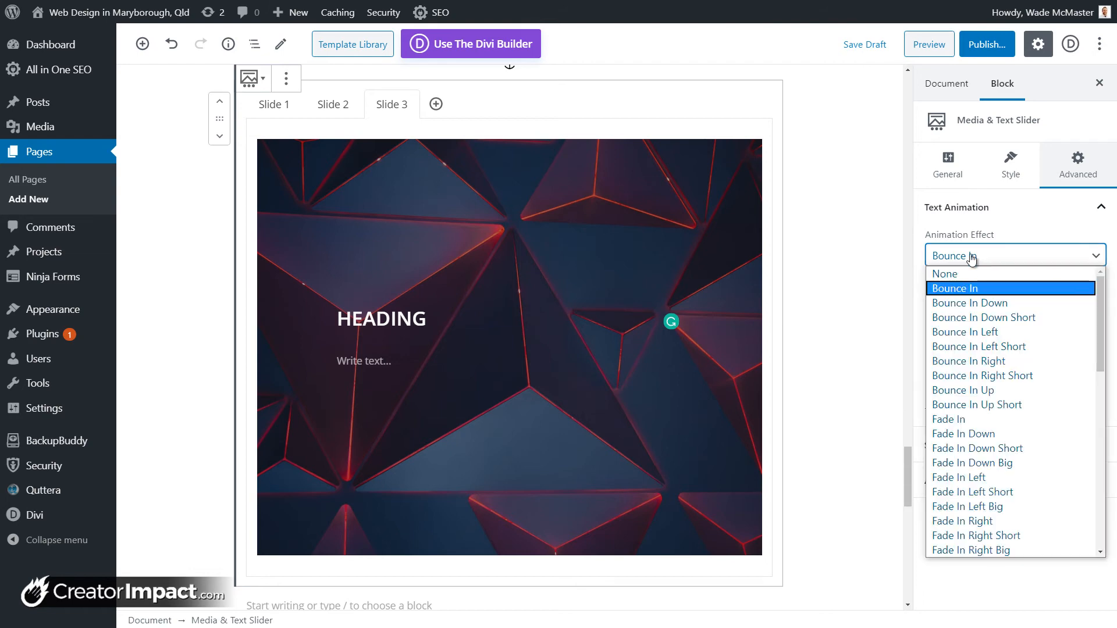
pyautogui.click(986, 360)
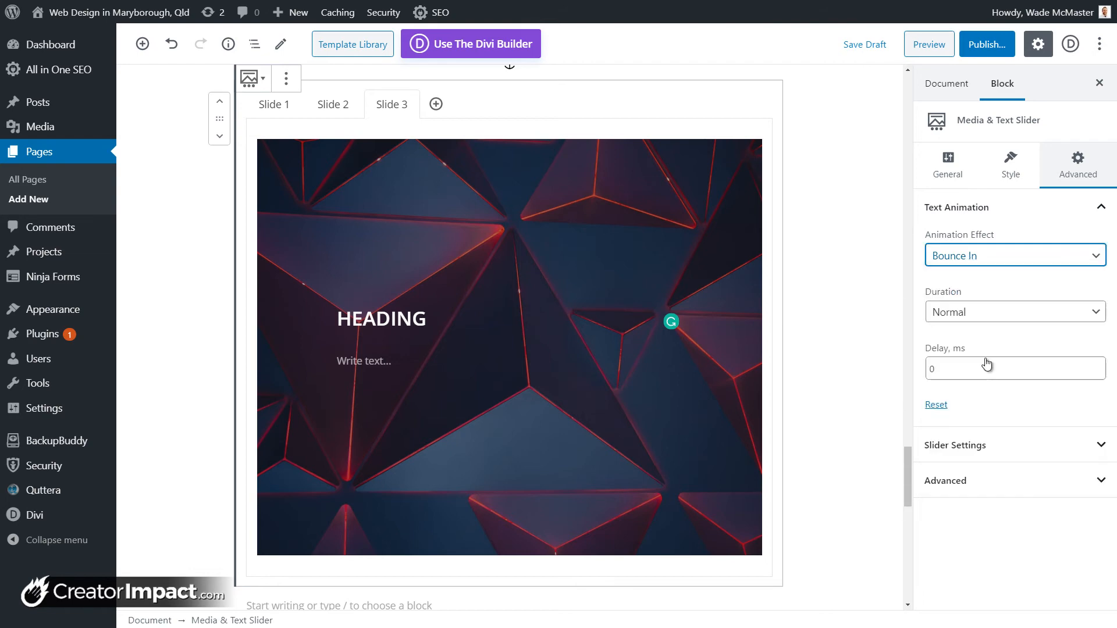
pyautogui.click(962, 322)
pyautogui.click(963, 344)
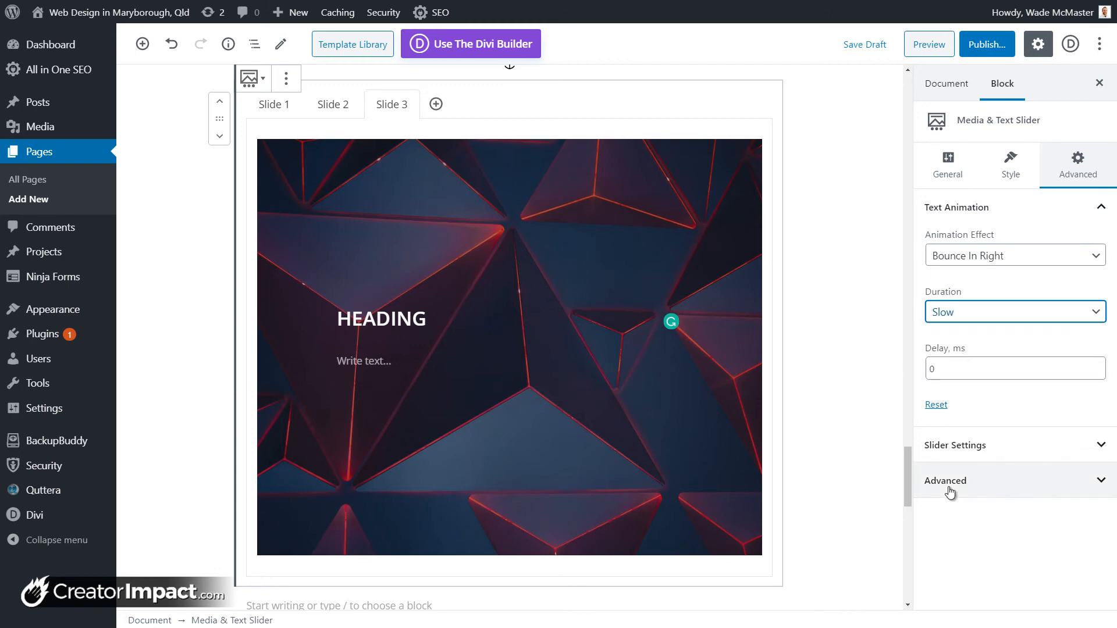
# Step: Switch slides to the Fade effect and turn on autoplay at 1000 ms speed
pyautogui.click(956, 446)
pyautogui.click(934, 508)
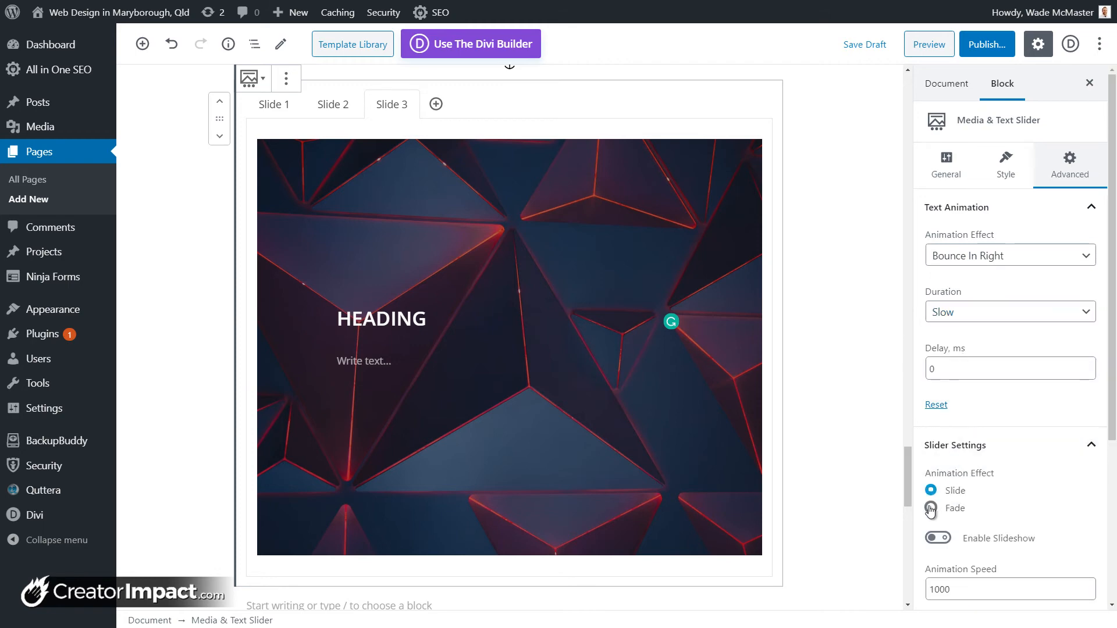
pyautogui.click(944, 538)
pyautogui.scroll(-3, 965, 519)
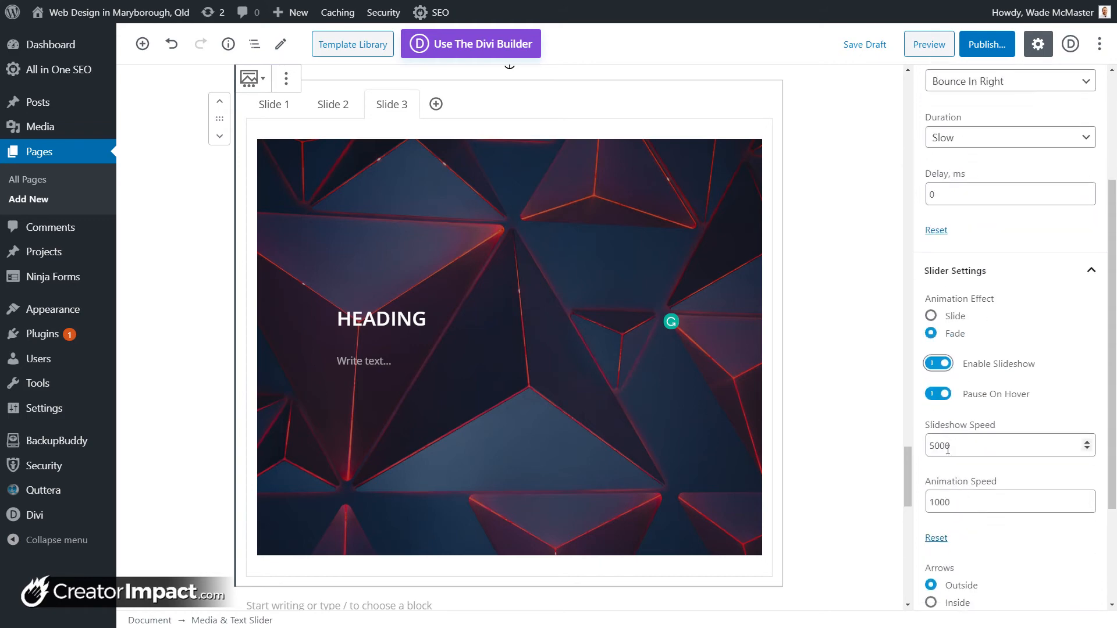
pyautogui.moveTo(941, 447); pyautogui.dragTo(925, 449)
pyautogui.write('10')
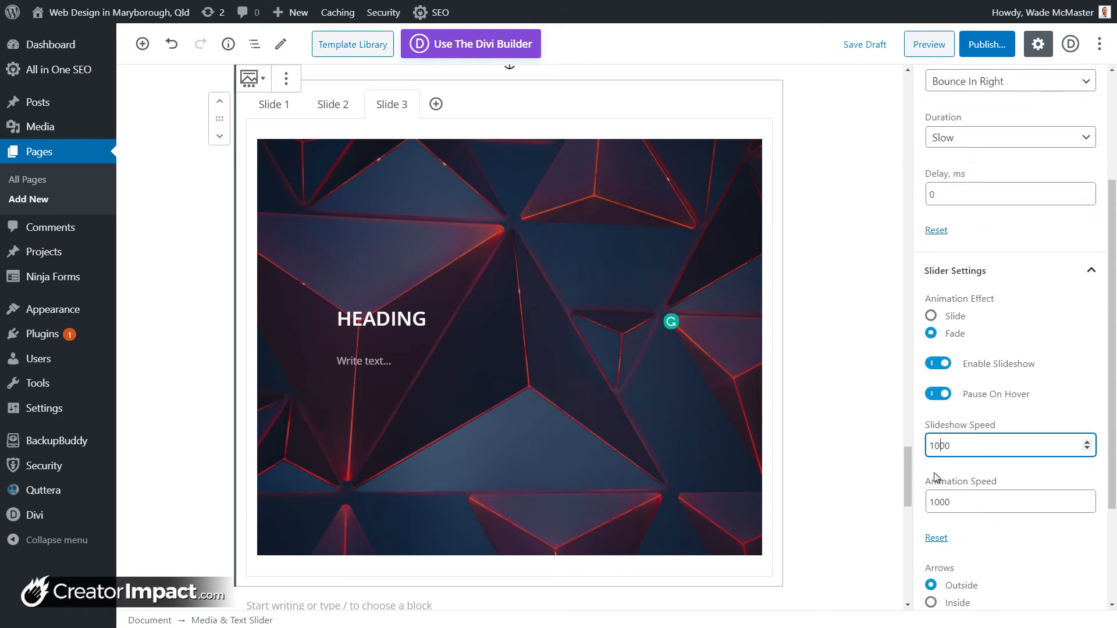
pyautogui.scroll(-2, 1012, 512)
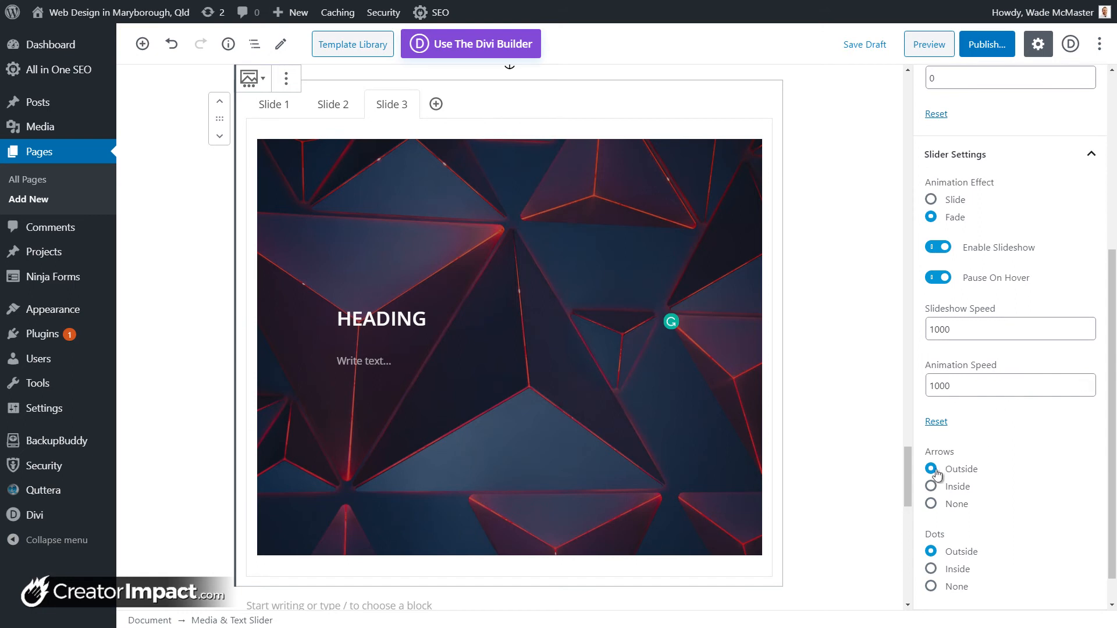
pyautogui.scroll(-1, 762, 367)
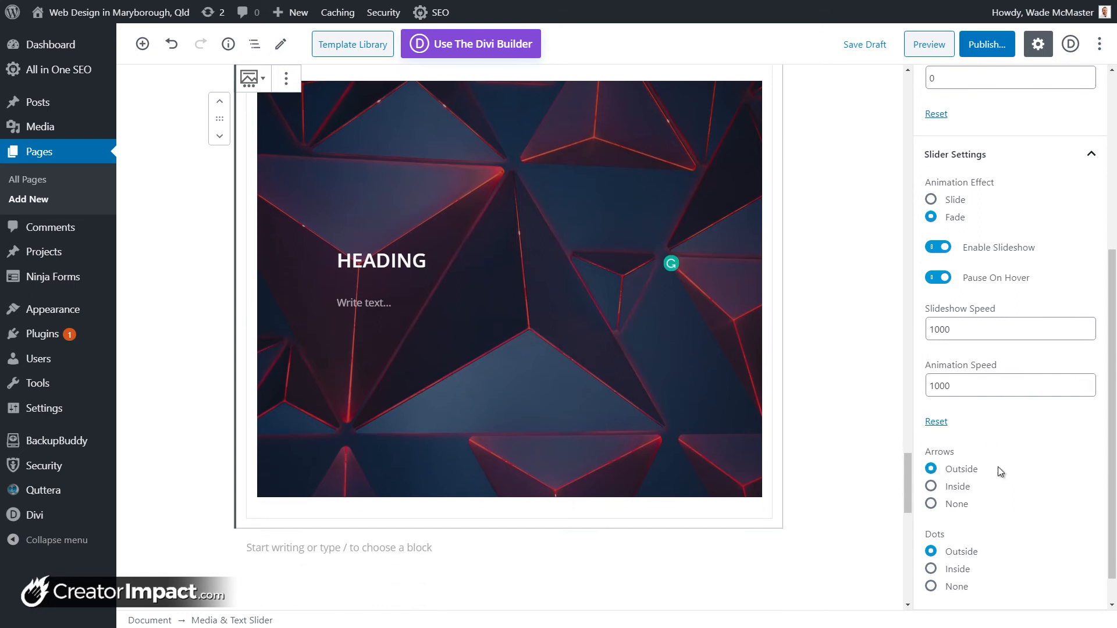
# Step: Keep the navigation arrows outside and place the slide dots inside the slider
pyautogui.click(932, 490)
pyautogui.click(932, 506)
pyautogui.click(931, 469)
pyautogui.scroll(-1, 909, 530)
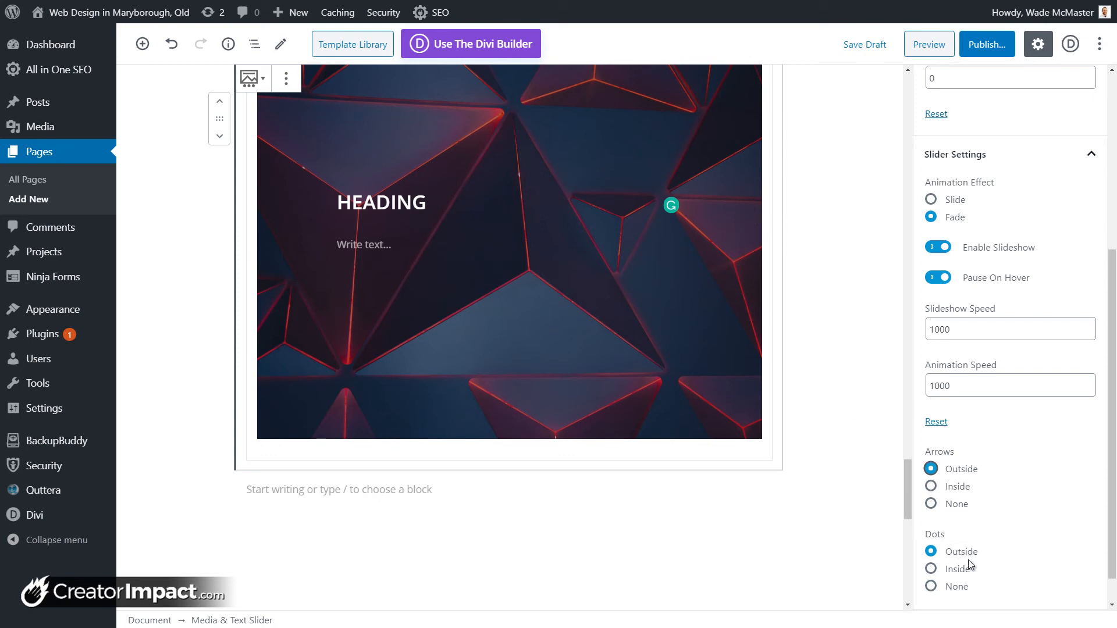
pyautogui.click(932, 569)
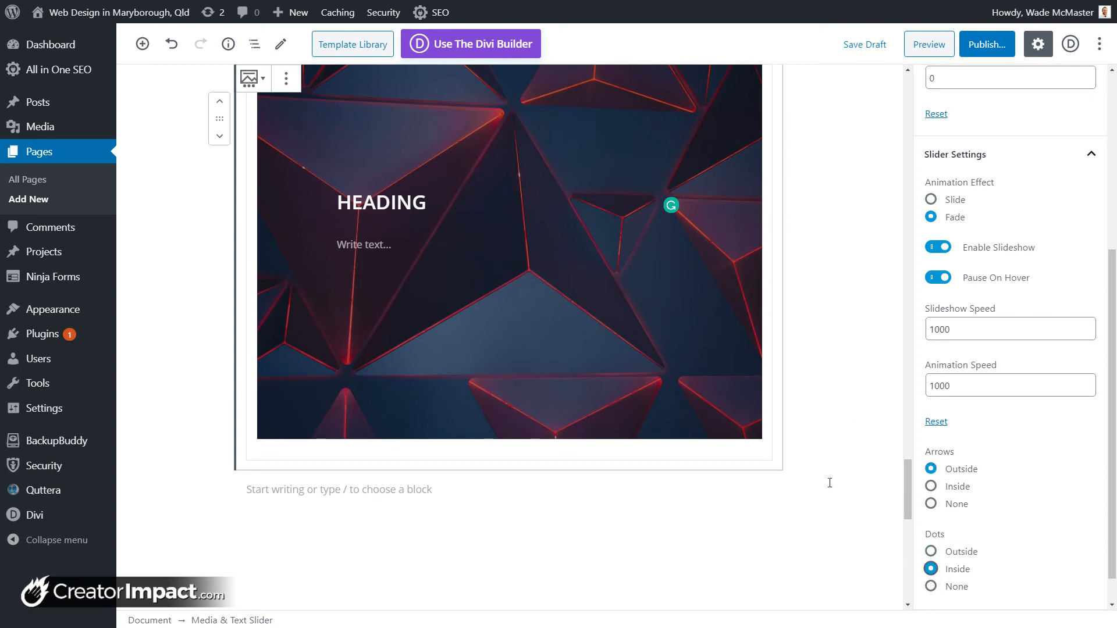
pyautogui.click(779, 477)
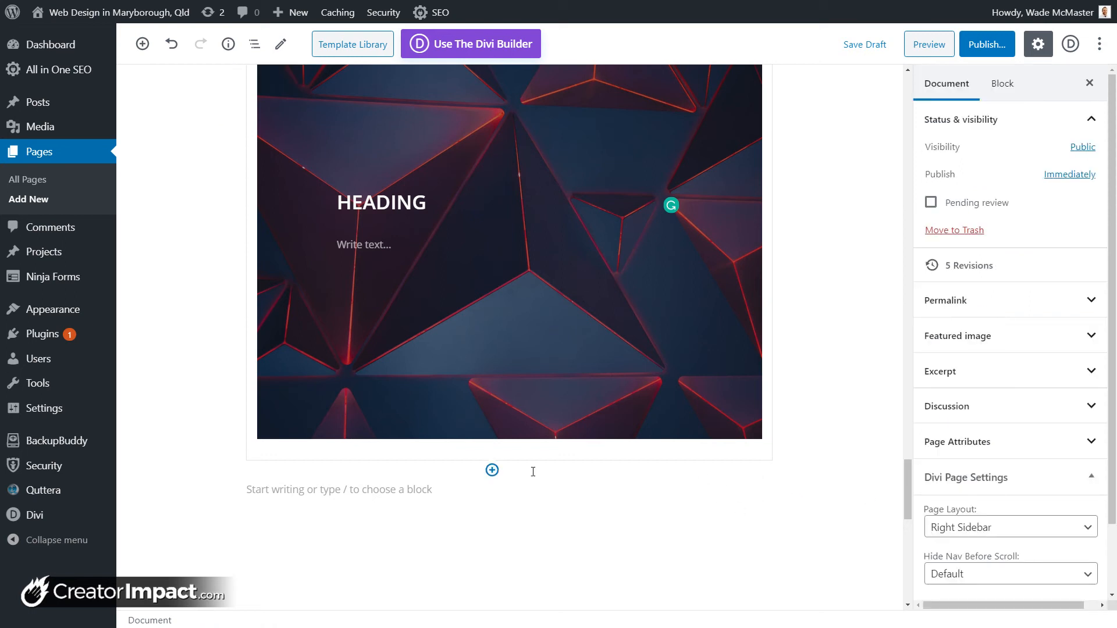
# Step: Insert a Getwid Icon Box block below the slider
pyautogui.click(492, 470)
pyautogui.scroll(-5, 623, 245)
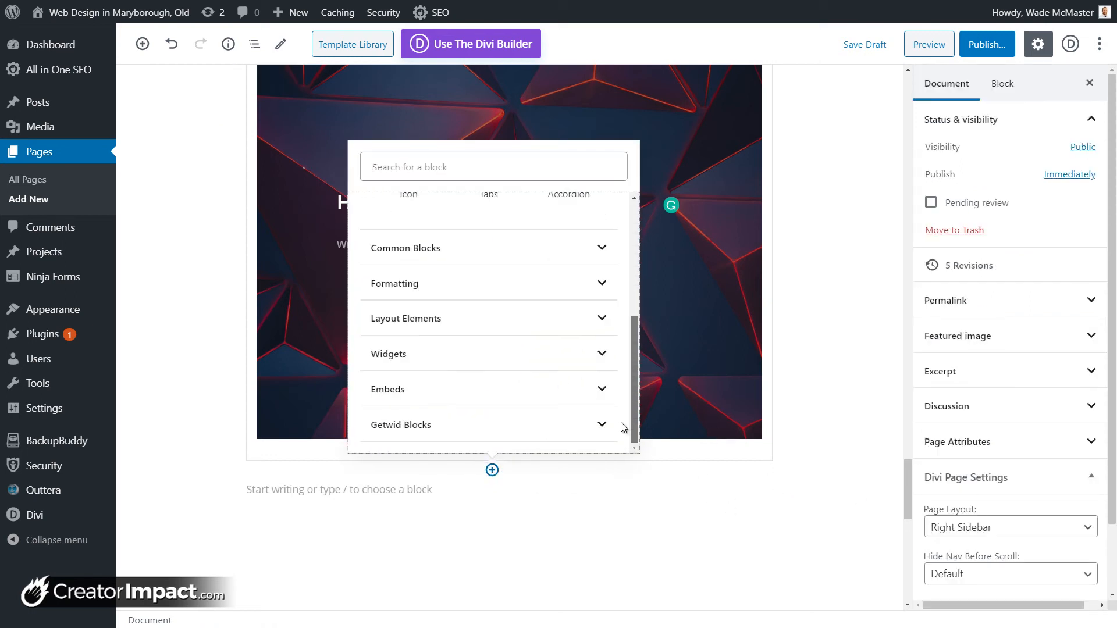
pyautogui.click(591, 429)
pyautogui.scroll(-3, 592, 367)
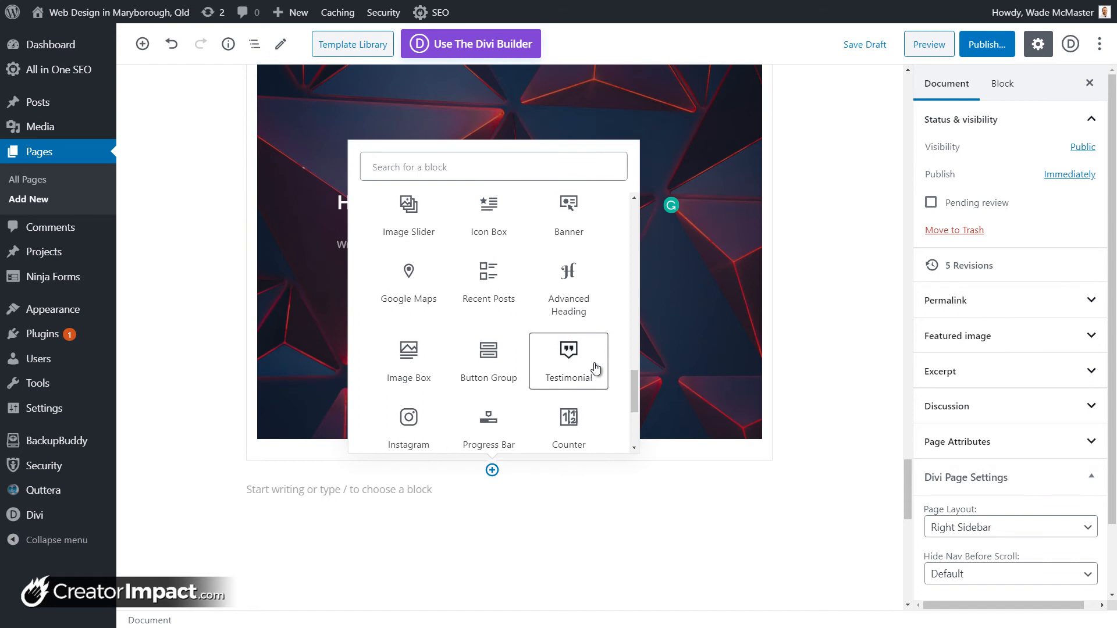
pyautogui.scroll(3, 591, 367)
pyautogui.scroll(-2, 508, 335)
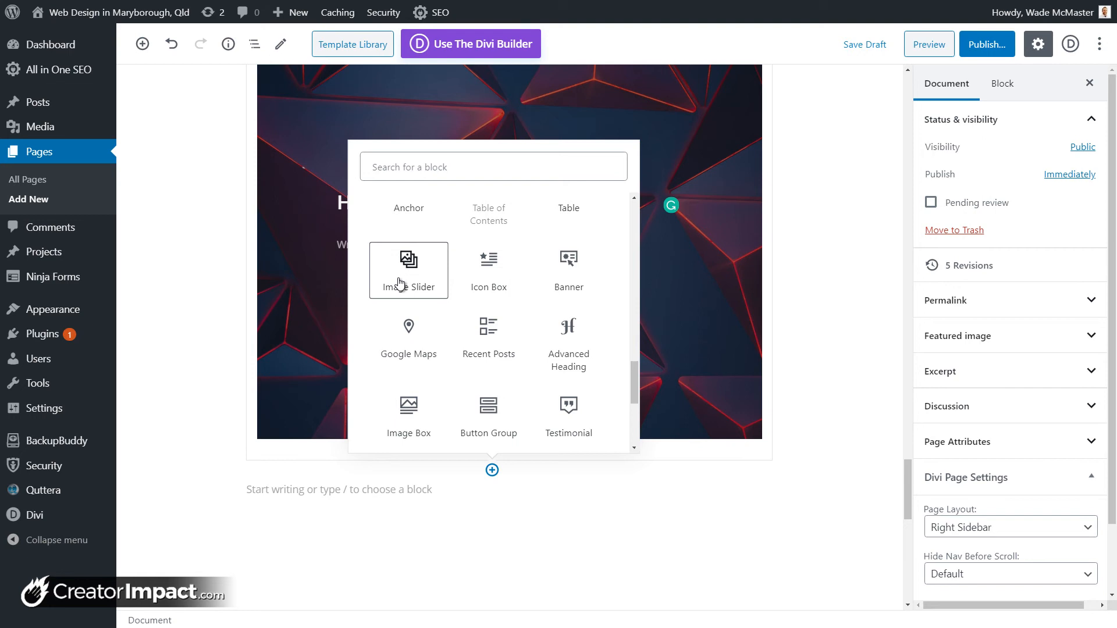
pyautogui.click(502, 267)
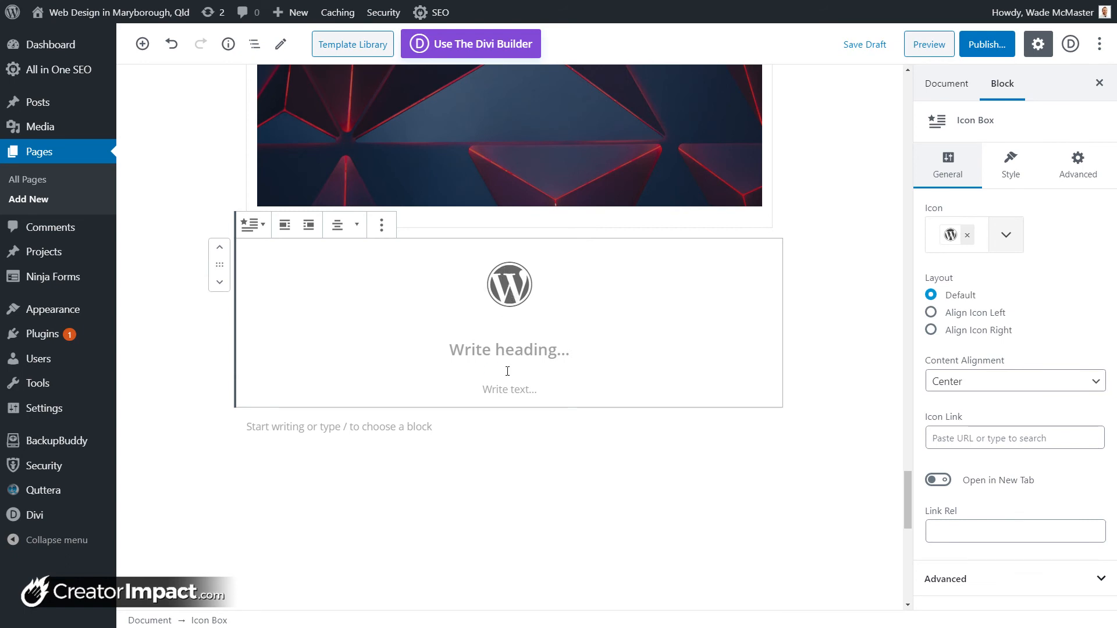
# Step: Type the heading 'TEXT' and the text 'more' into the Icon Box
pyautogui.click(508, 352)
pyautogui.click(523, 289)
pyautogui.click(561, 350)
pyautogui.write('TEST')
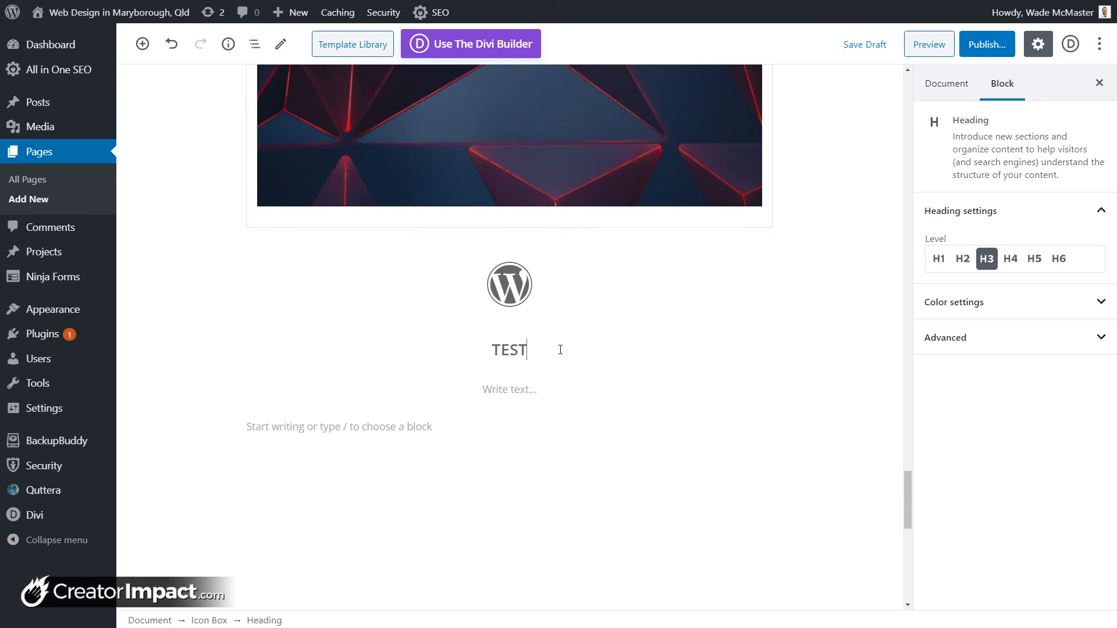
pyautogui.press('BackSpace')
pyautogui.press('BackSpace')
pyautogui.write('XT')
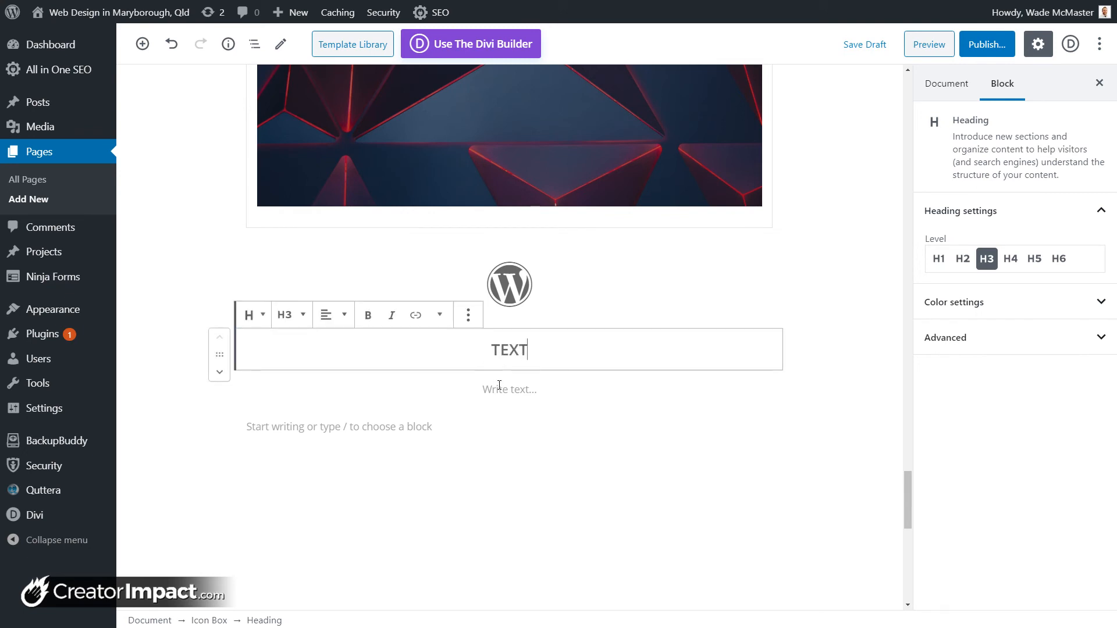
pyautogui.click(500, 388)
pyautogui.write('more')
pyautogui.click(507, 282)
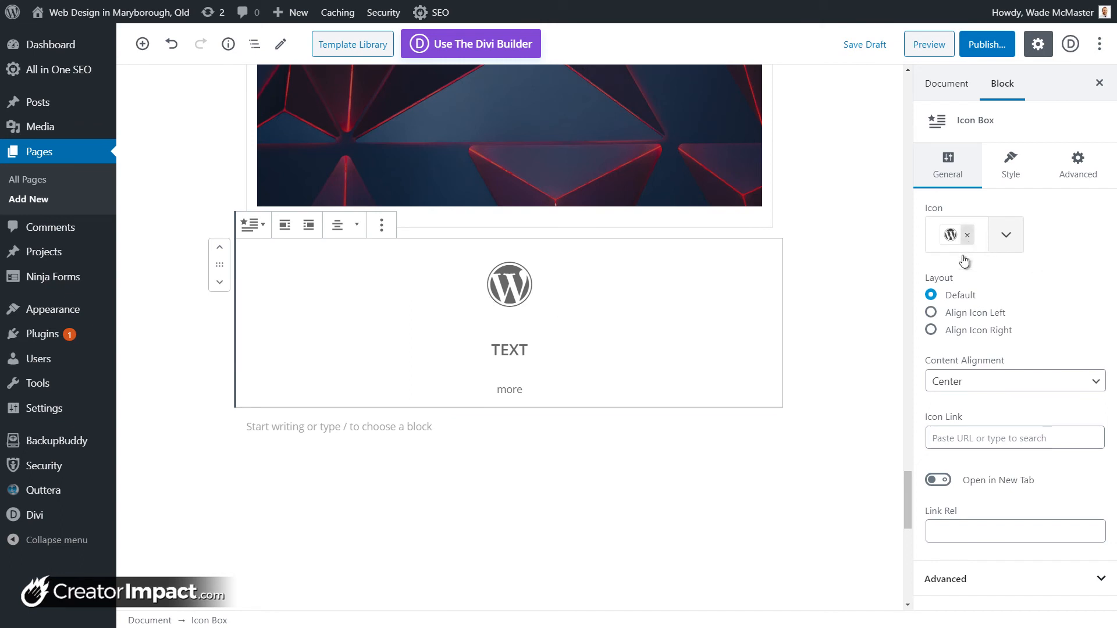
# Step: Replace the Icon Box text 'more' with pasted lorem ipsum text
pyautogui.click(285, 228)
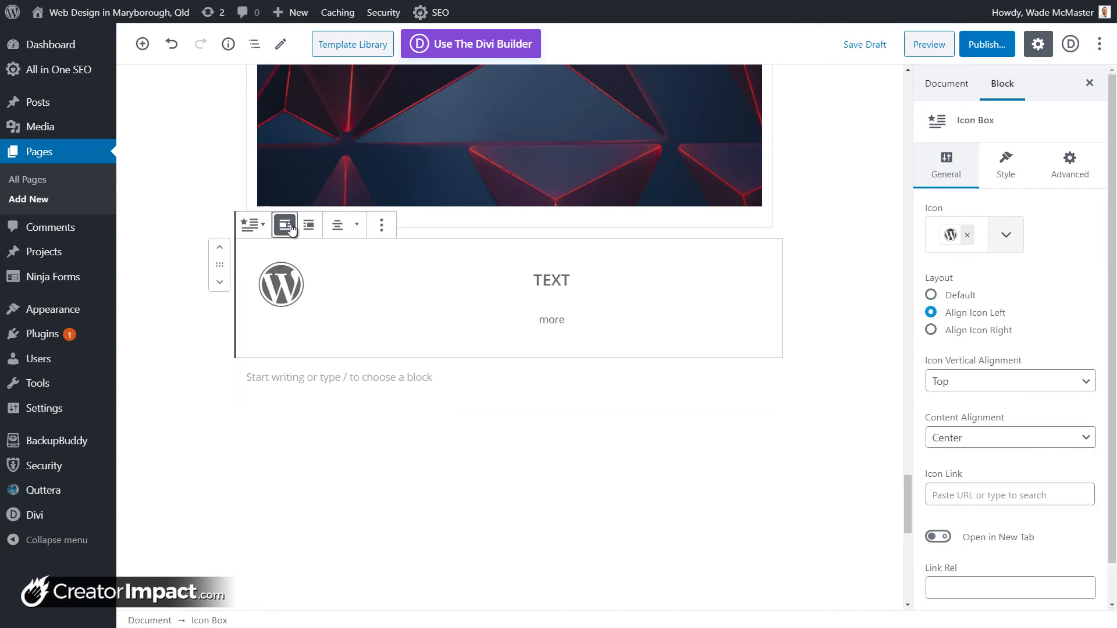
pyautogui.click(317, 230)
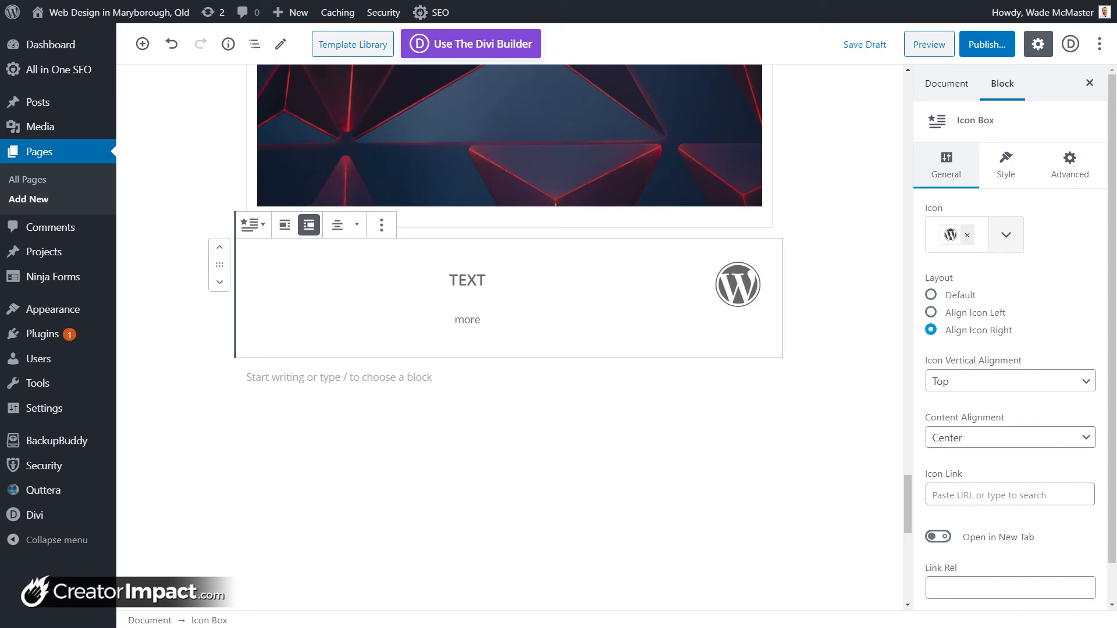
pyautogui.click(468, 318)
pyautogui.hotkey('ctrl', 'a')
pyautogui.hotkey('ctrl', 'a')
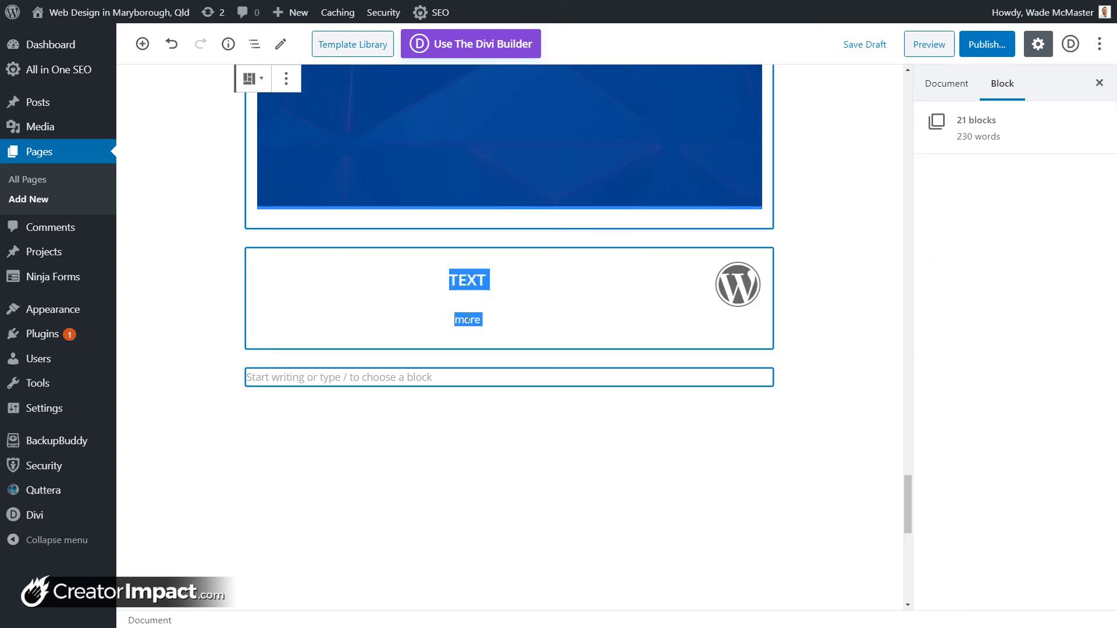
pyautogui.click(479, 314)
pyautogui.moveTo(481, 319); pyautogui.dragTo(462, 325)
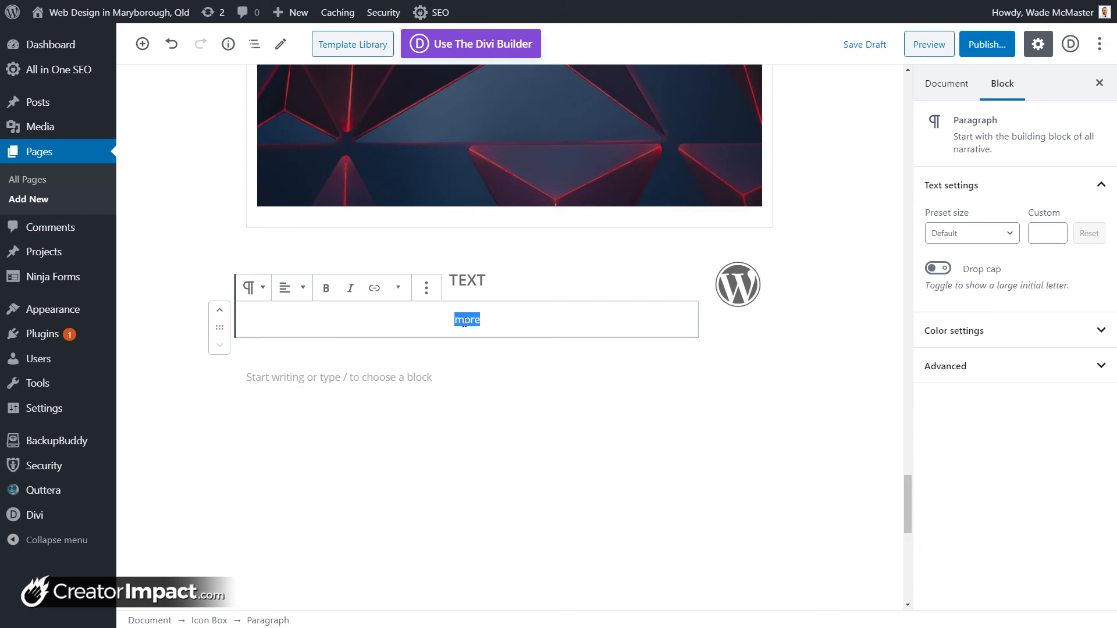
pyautogui.write('Lorem ipsum dolor sit amet, consectetur adipiscing elit, sed do eiusmod tempor incididunt ut labore et dolore magna aliqua. Ut enim ad minim veniam, quis nostrud exercitation ullamco laboris nisi ut aliquip ex ea commodo consequat. Duis aute irure dolor in reprehenderit in voluptate velit esse cillum dolore eu fugiat nulla pariatur. Excepteur sint occaecat cupidatat non proident, sunt in culpa qui officia deserunt mollit anim id est laborum')
# Step: Change the Icon Box heading to 'TEXT TITLE'
pyautogui.click(507, 220)
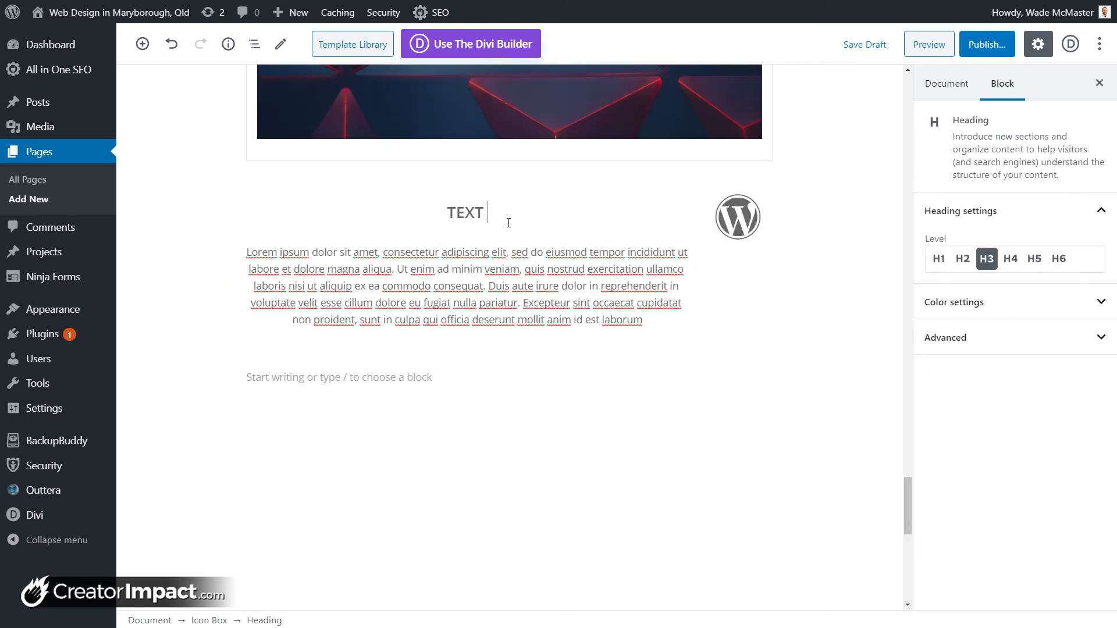
pyautogui.write('TTIOTLE')
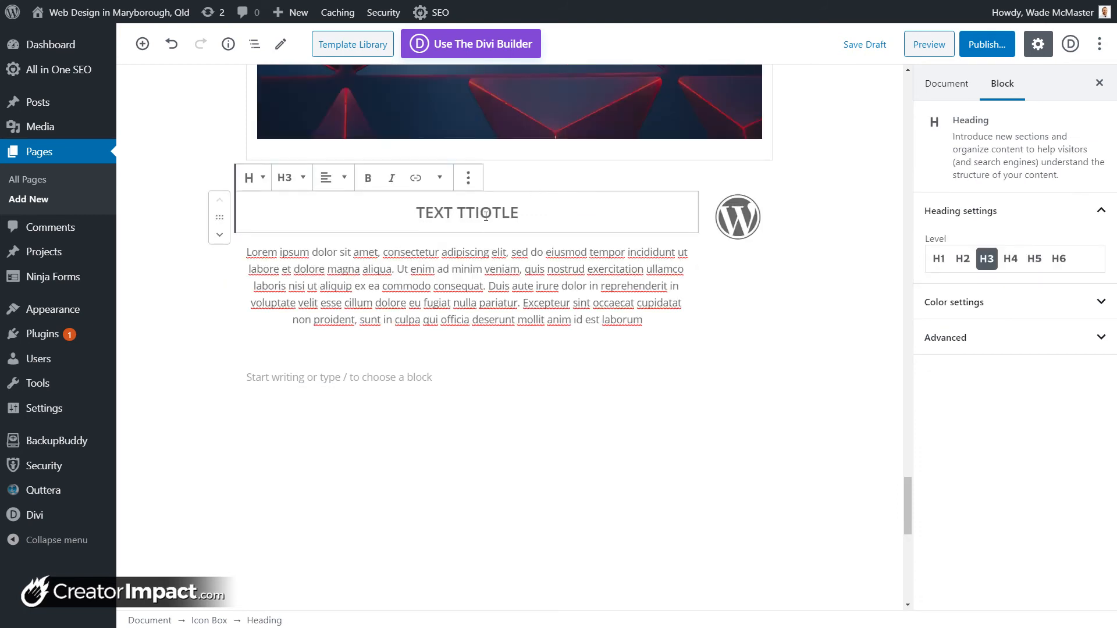
pyautogui.click(491, 213)
pyautogui.press('BackSpace')
pyautogui.click(479, 213)
pyautogui.press('BackSpace')
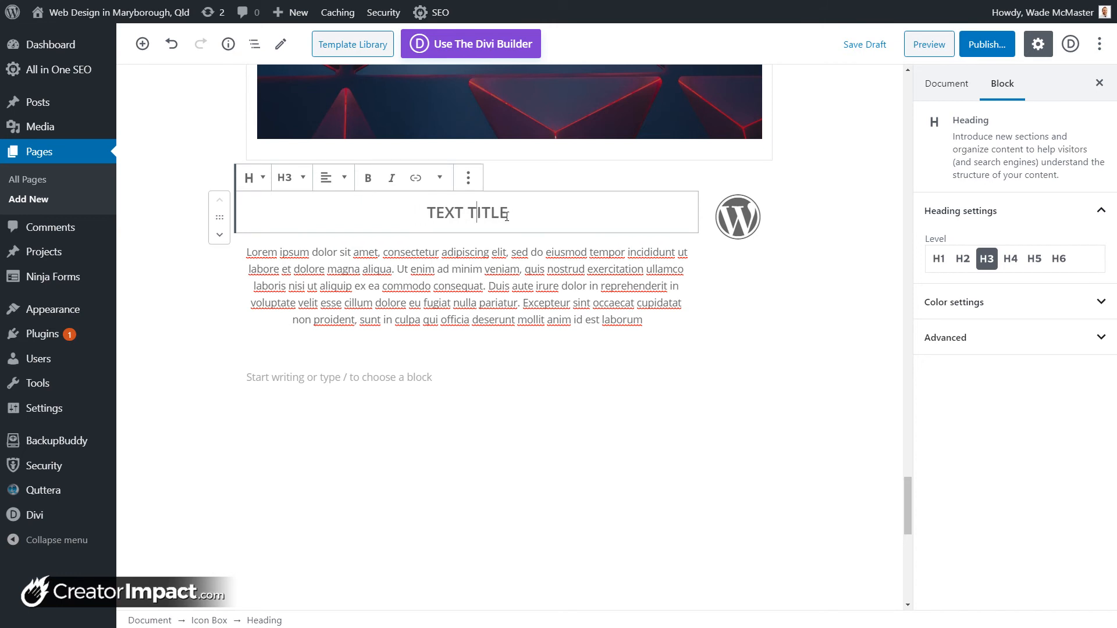
# Step: Set the icon size to 100 px and place the icon above the title
pyautogui.click(738, 211)
pyautogui.scroll(-1, 1050, 329)
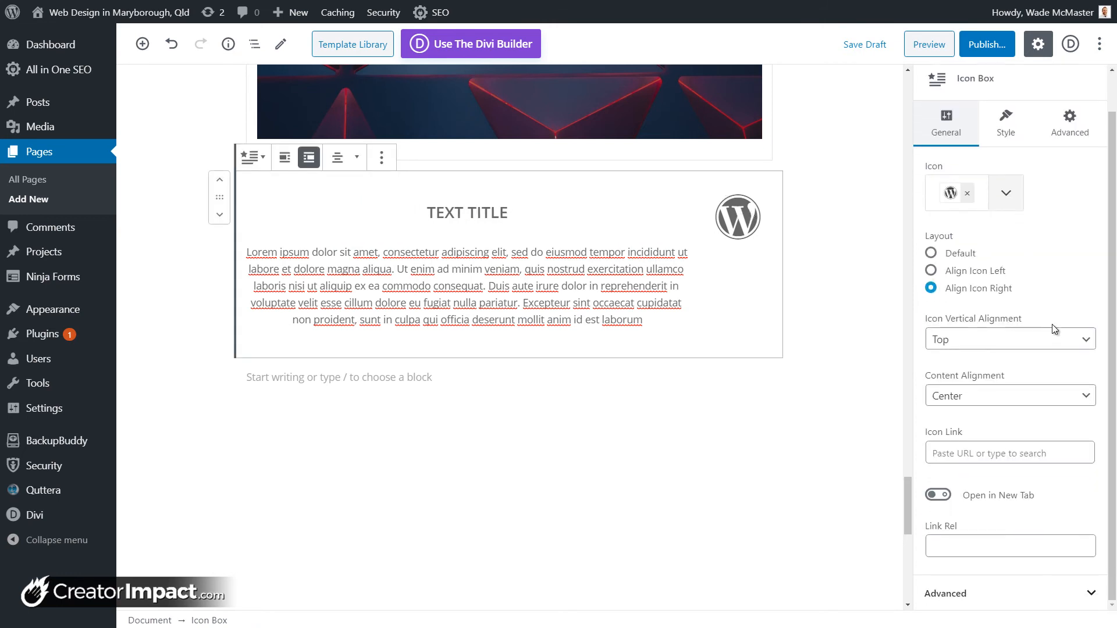
pyautogui.click(1015, 123)
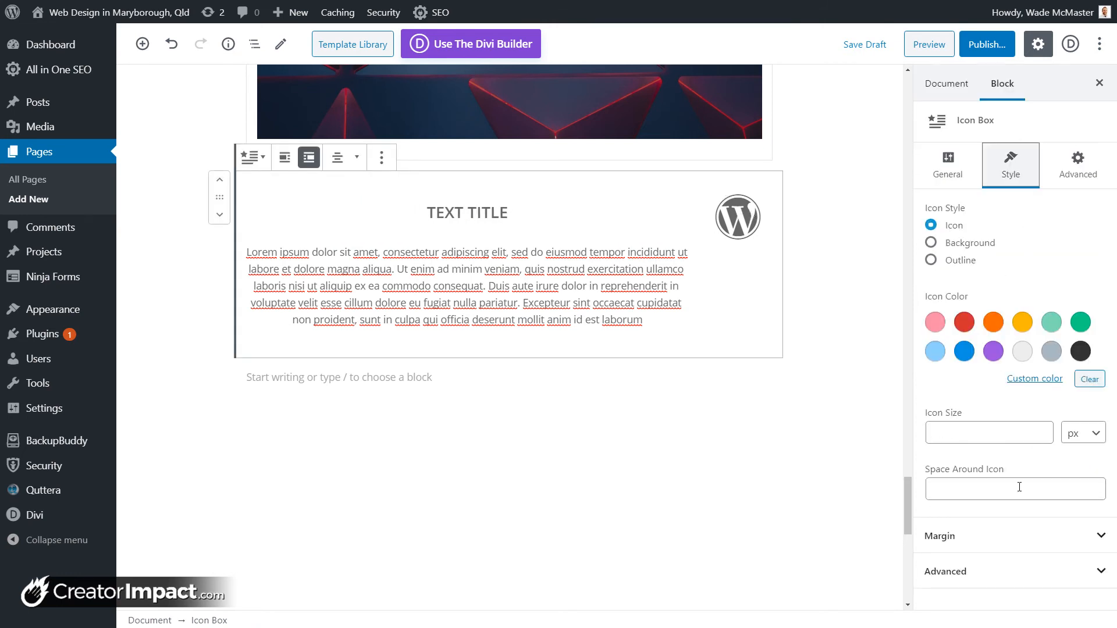
pyautogui.click(1039, 436)
pyautogui.write('100')
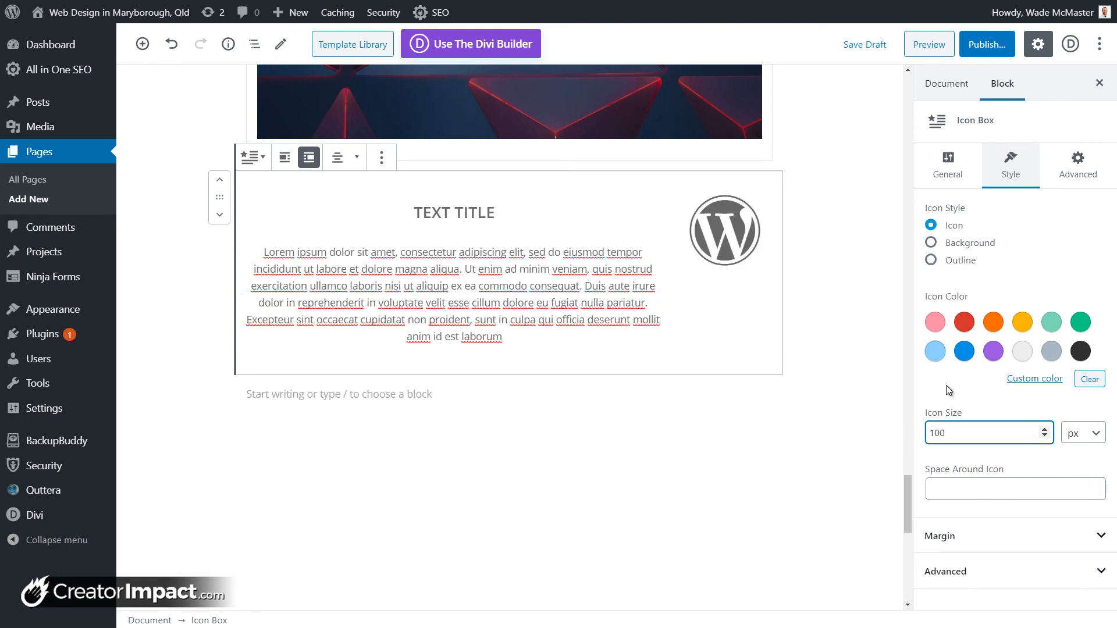
pyautogui.click(1060, 168)
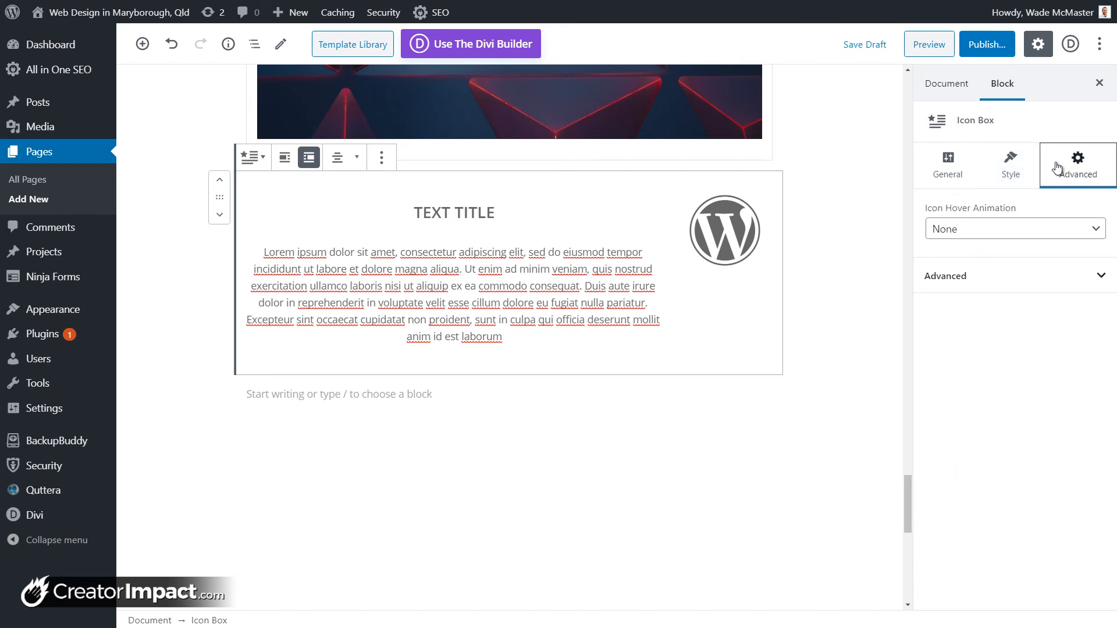
pyautogui.click(1013, 169)
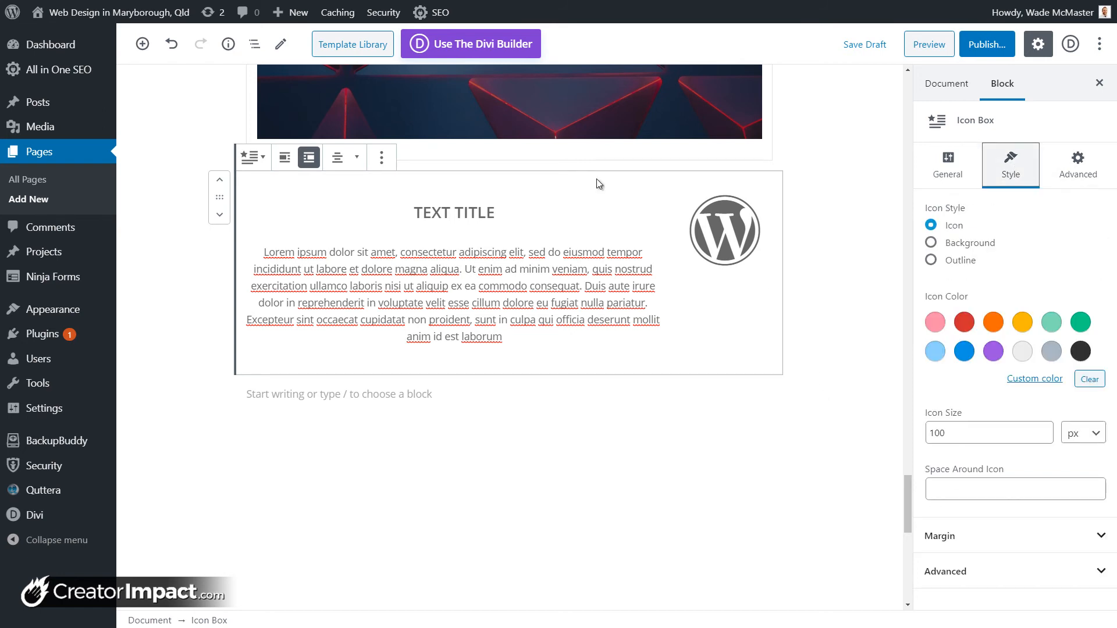
pyautogui.click(285, 159)
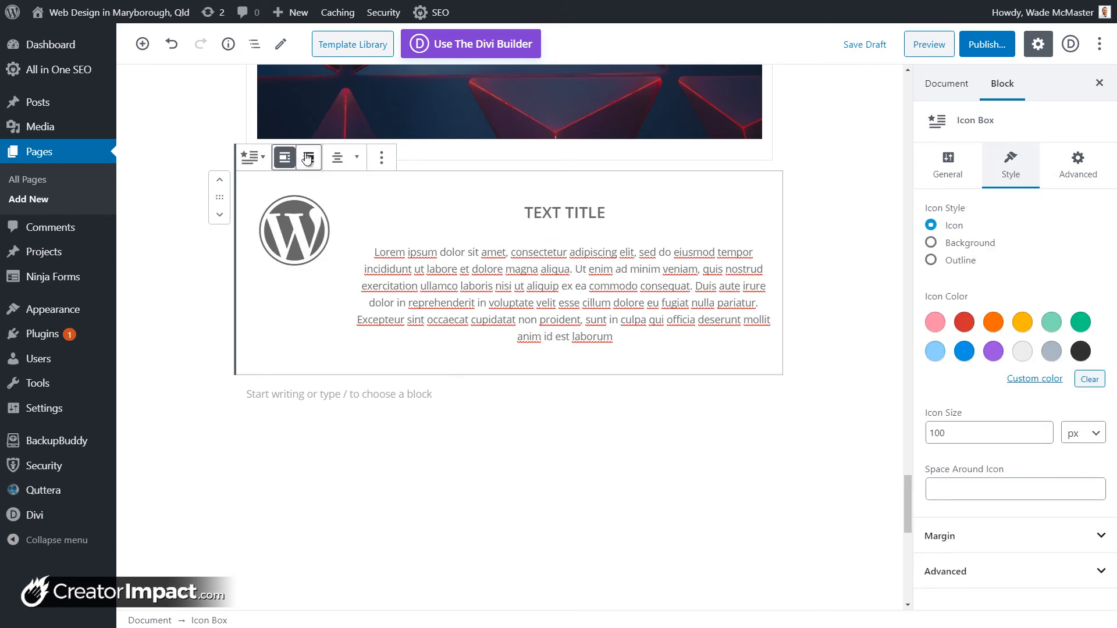
pyautogui.click(310, 160)
pyautogui.click(311, 164)
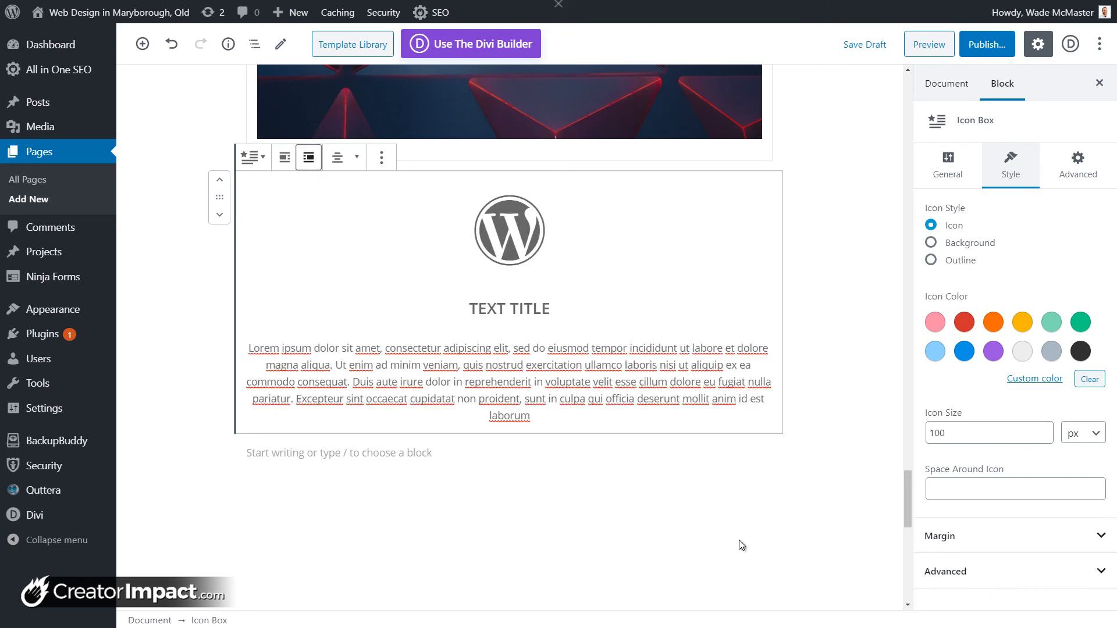
pyautogui.click(676, 463)
# Step: Insert a Getwid Banner block below the icon box
pyautogui.click(757, 455)
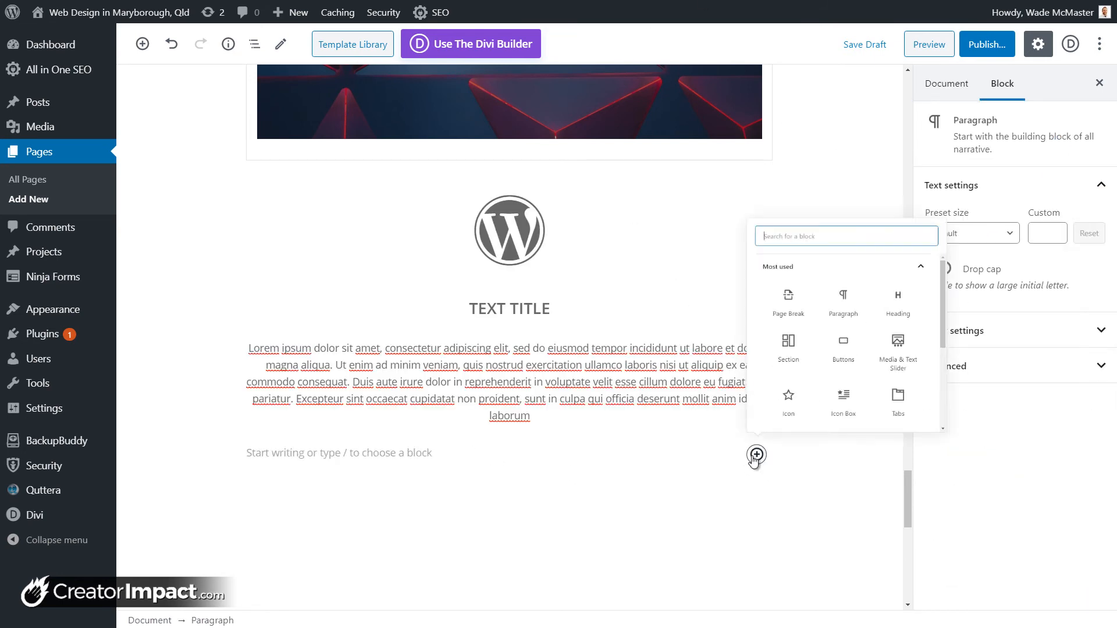
pyautogui.moveTo(1028, 235); pyautogui.dragTo(1032, 375)
pyautogui.click(1002, 409)
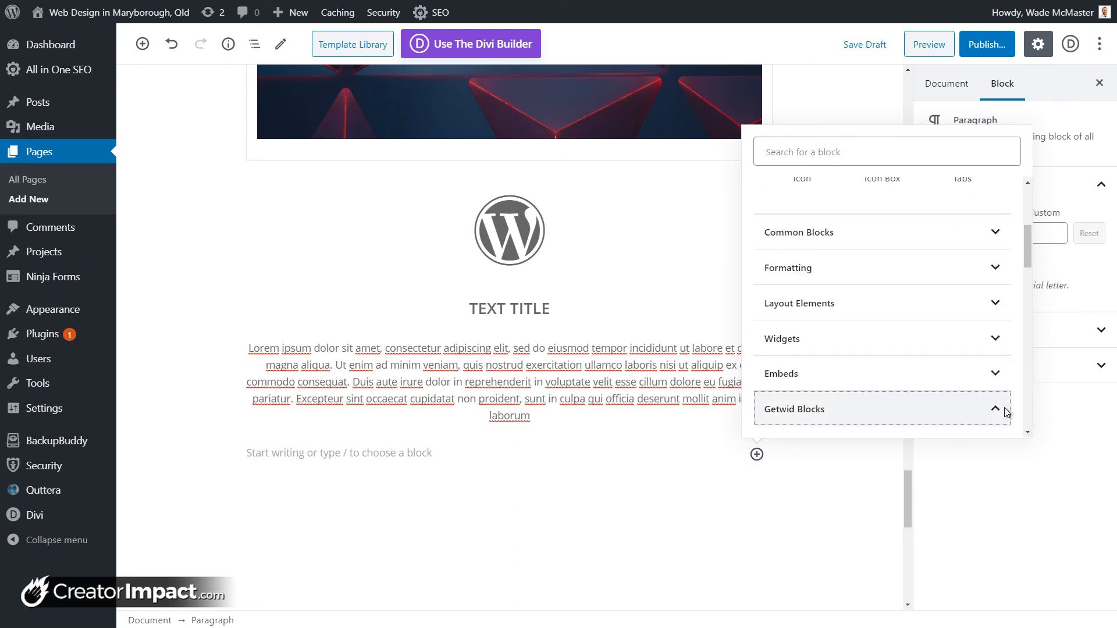
pyautogui.scroll(-6, 1004, 407)
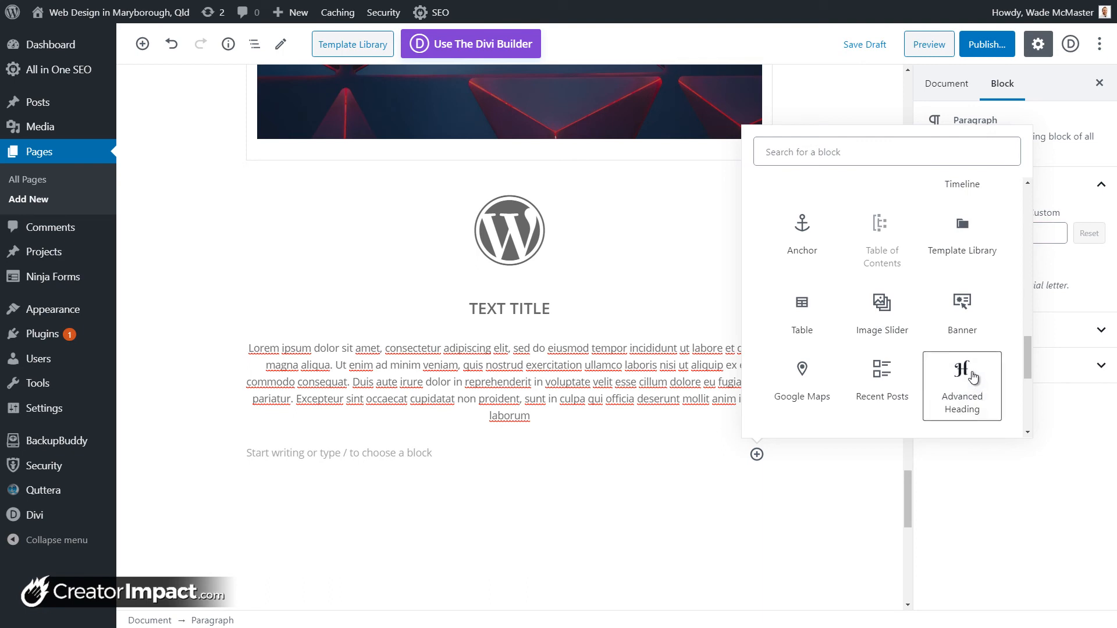
pyautogui.scroll(-1, 982, 369)
pyautogui.scroll(-1, 982, 369)
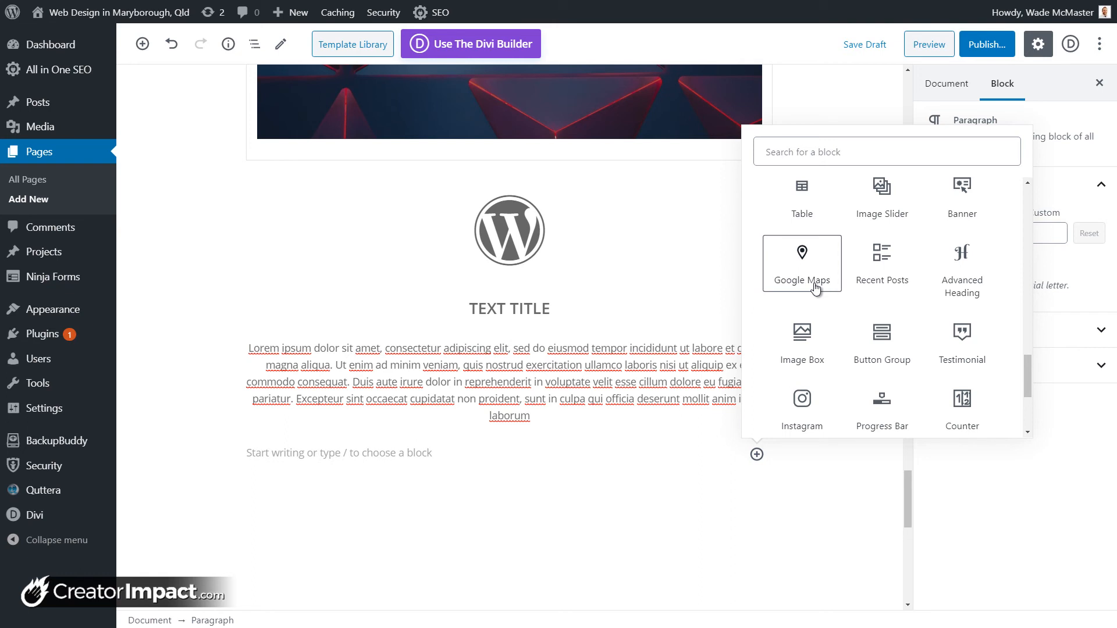
pyautogui.click(958, 195)
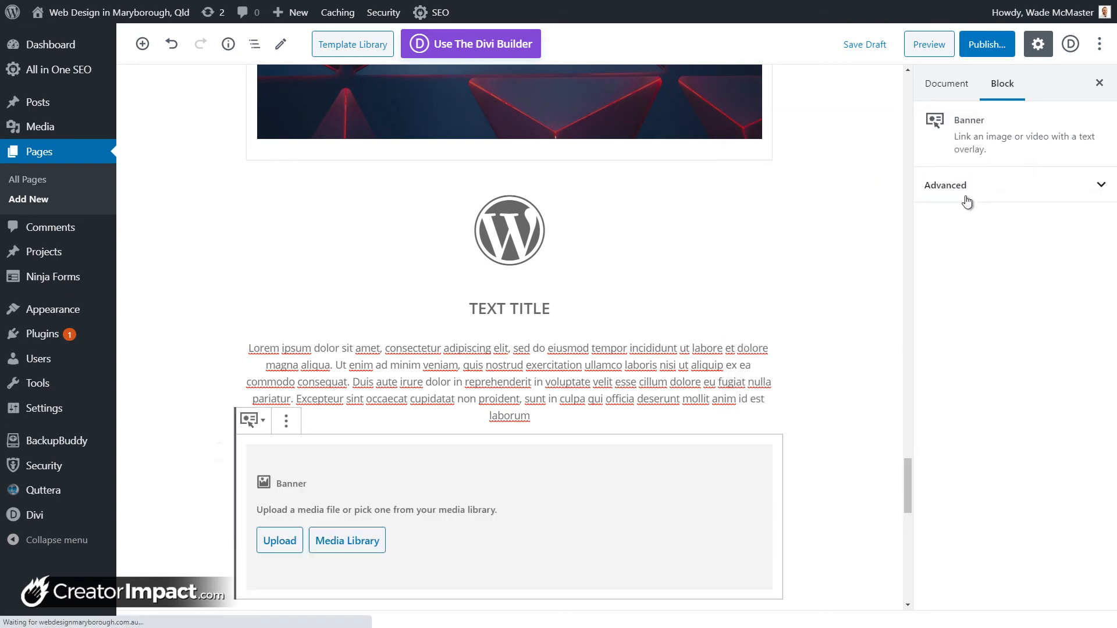
# Step: Use the blurred city image from the Media Library as the banner background
pyautogui.scroll(-2, 361, 419)
pyautogui.click(362, 420)
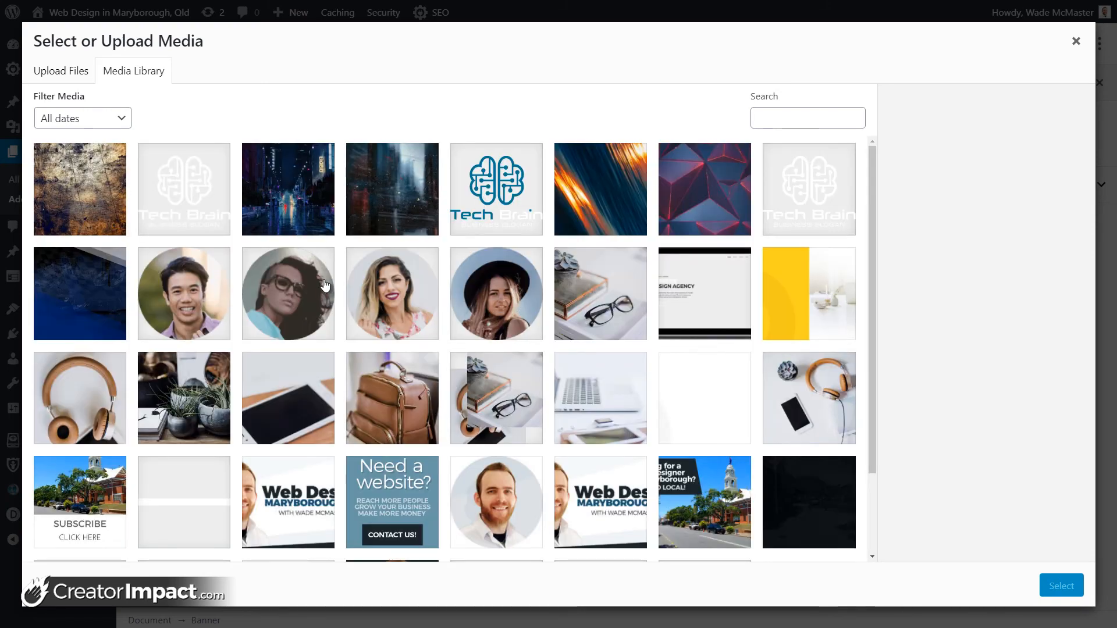
pyautogui.click(384, 195)
pyautogui.click(1062, 586)
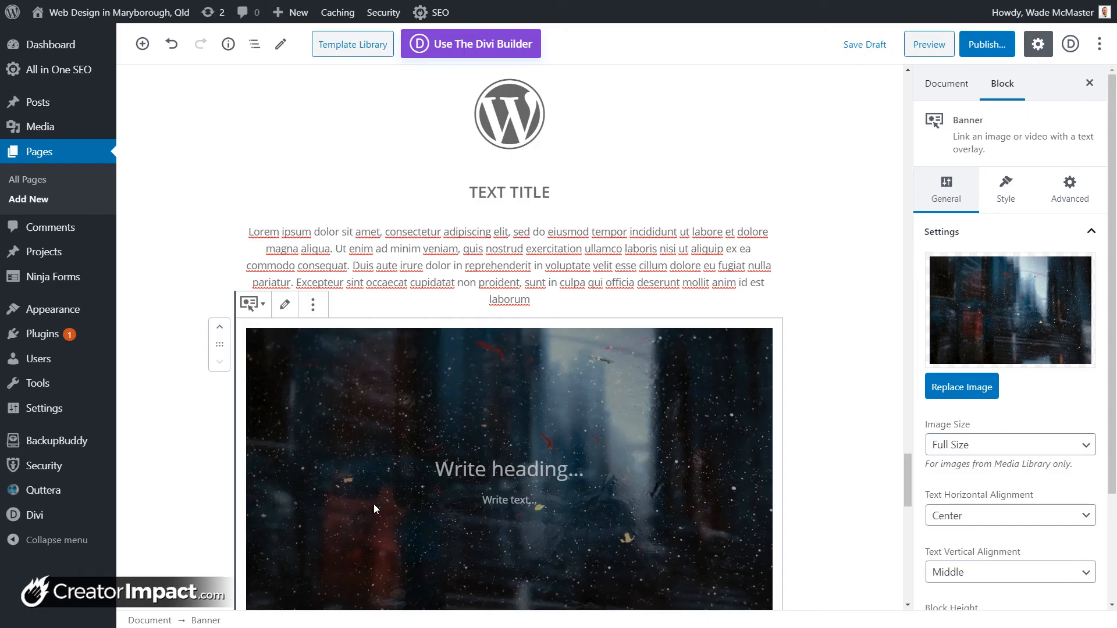
# Step: Type the banner heading 'Banner Heading' and the text 'More'
pyautogui.click(517, 353)
pyautogui.write('B')
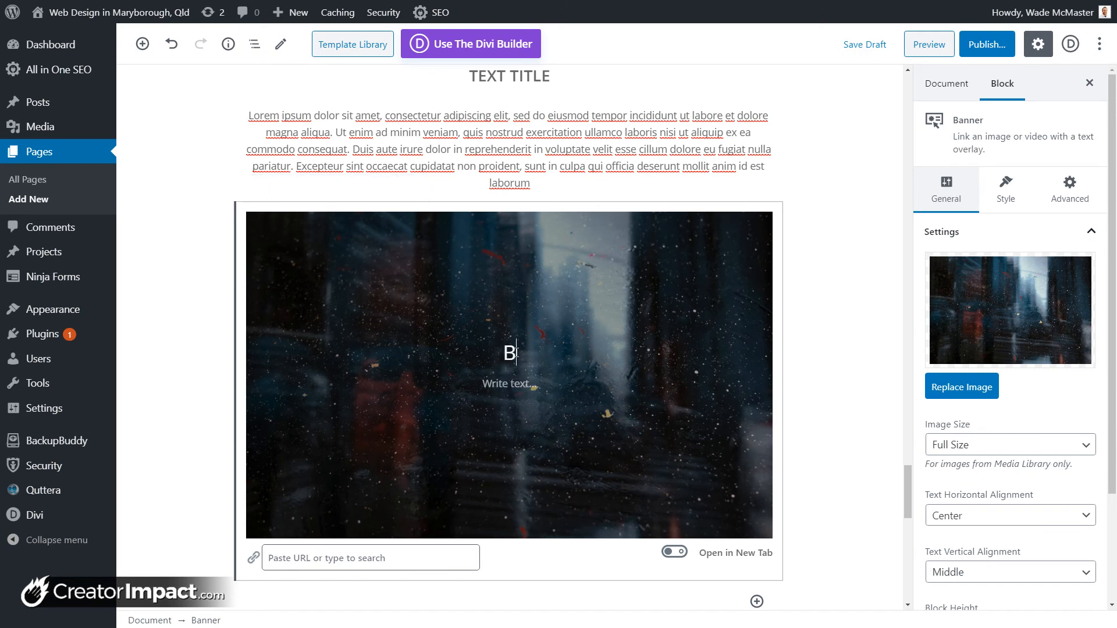
pyautogui.write('anner Heading')
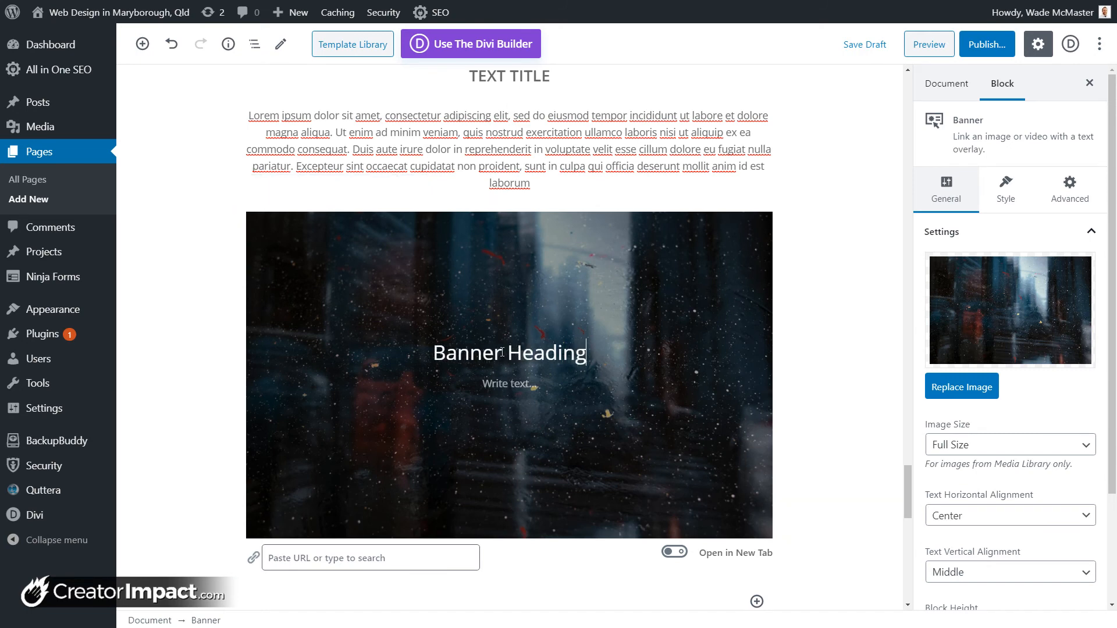
pyautogui.click(501, 379)
pyautogui.write('More!')
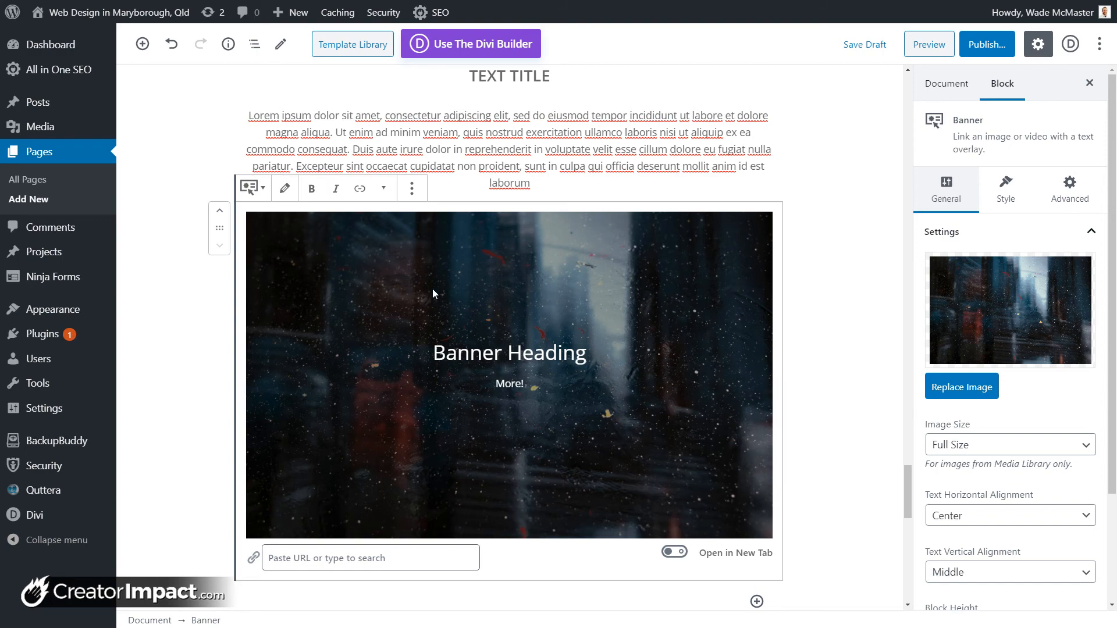
# Step: Set the banner link to # and tidy the line below the banner text
pyautogui.scroll(-3, 530, 333)
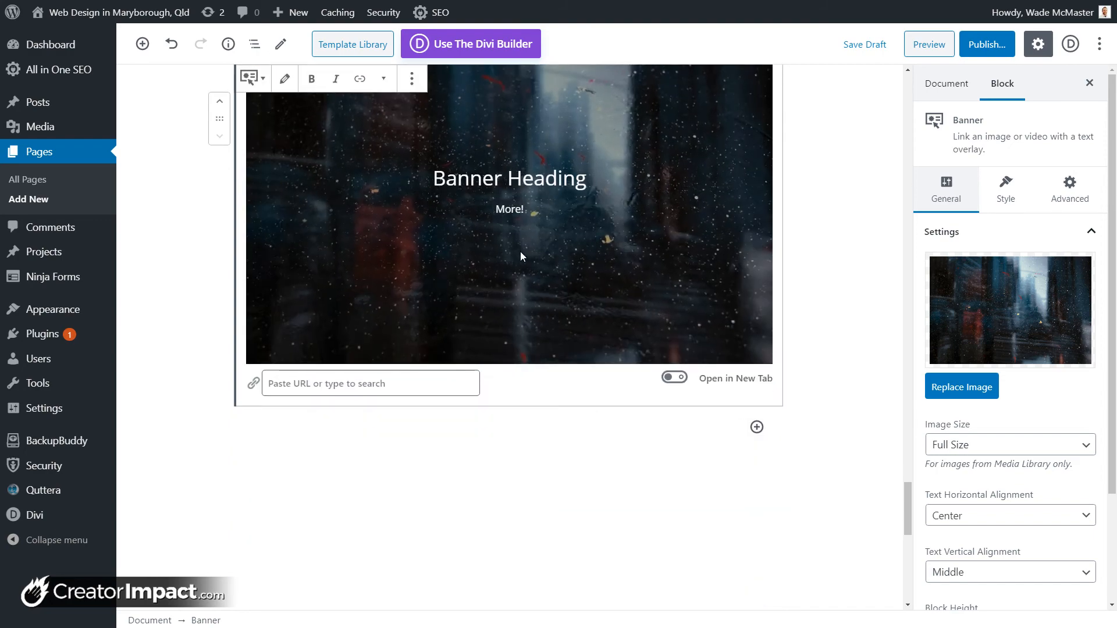
pyautogui.click(343, 384)
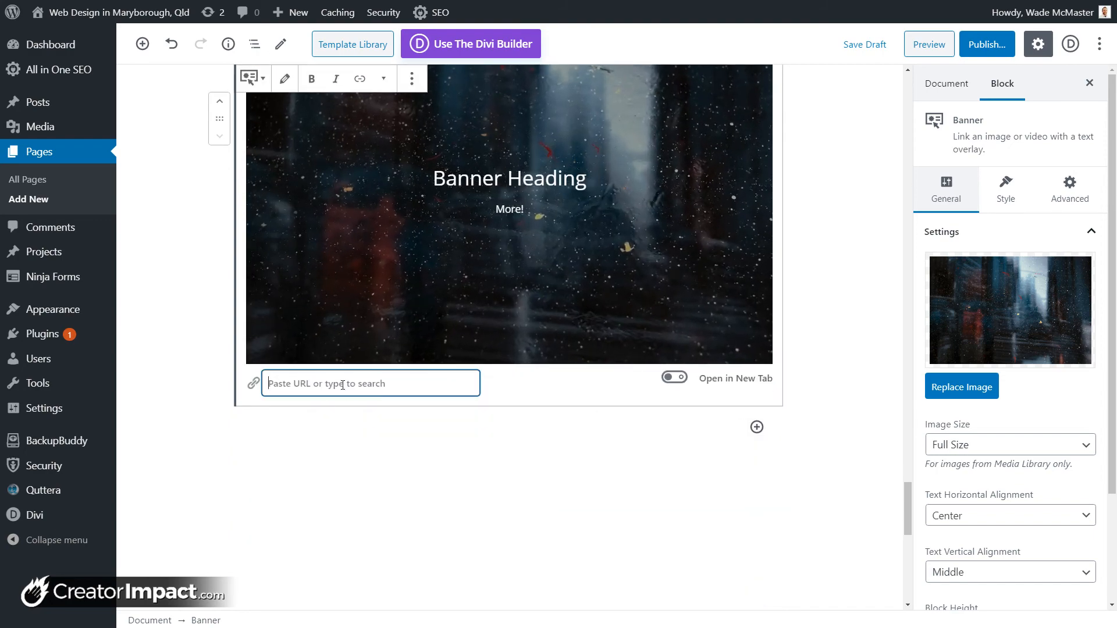
pyautogui.write('#')
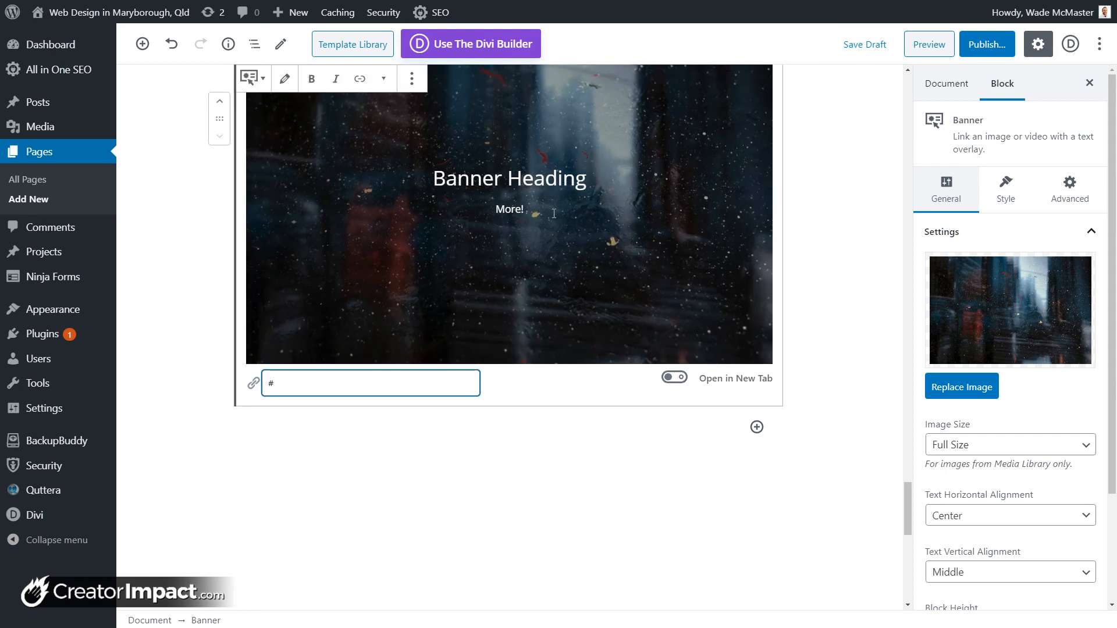
pyautogui.click(529, 211)
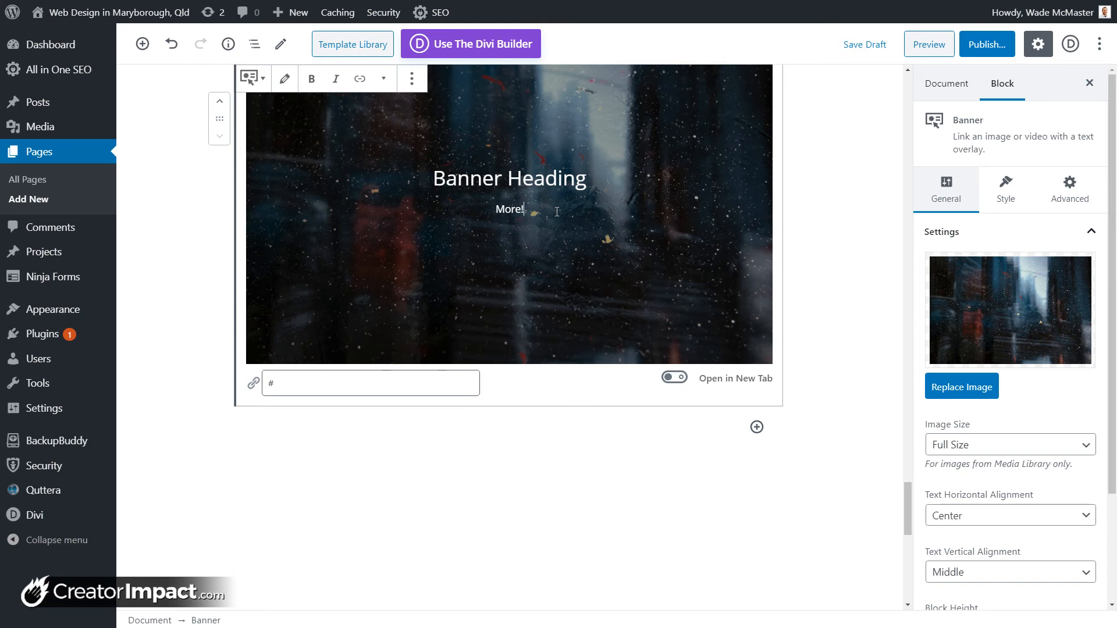
pyautogui.press('Return')
pyautogui.press('BackSpace')
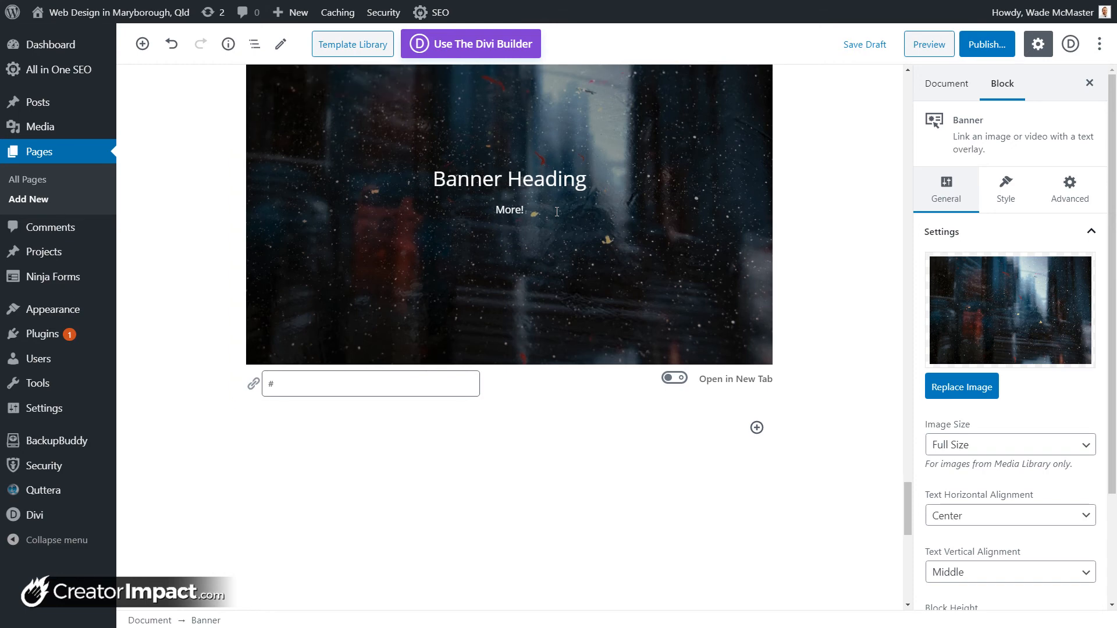
pyautogui.press('Return')
pyautogui.press('Return')
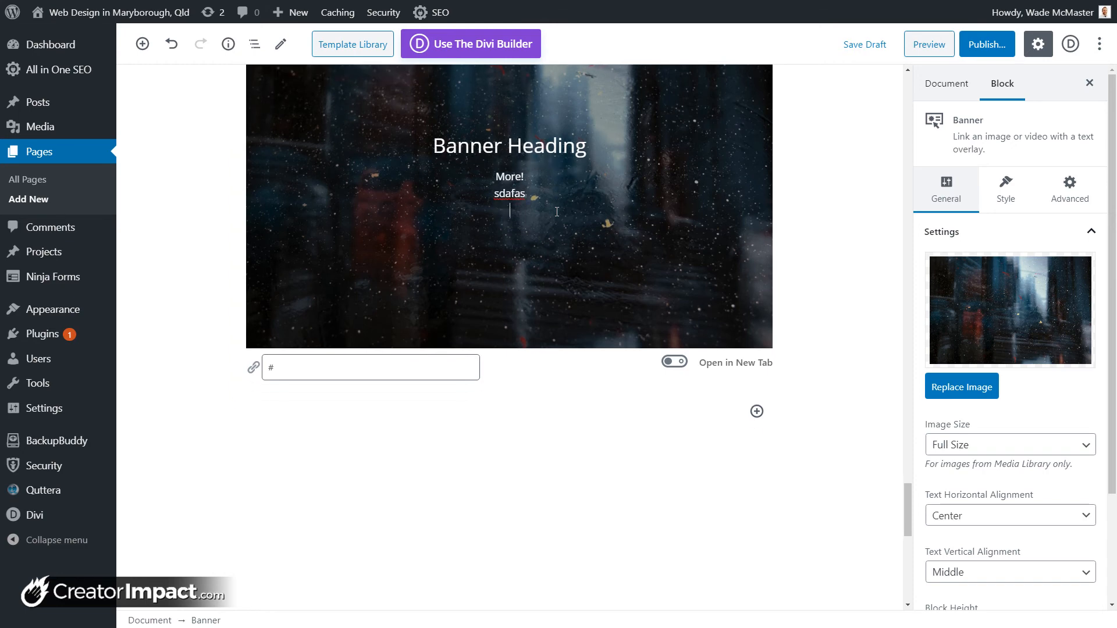
pyautogui.press('BackSpace')
pyautogui.press('BackSpace')
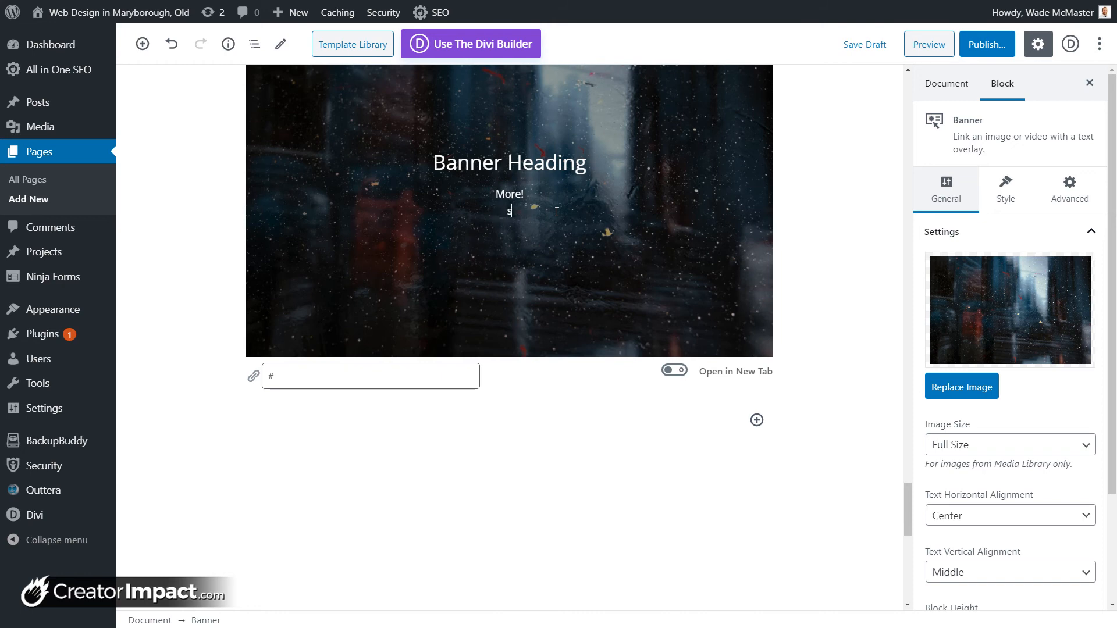
# Step: Preview left and right text alignment, then keep the banner text centred
pyautogui.scroll(-2, 1014, 349)
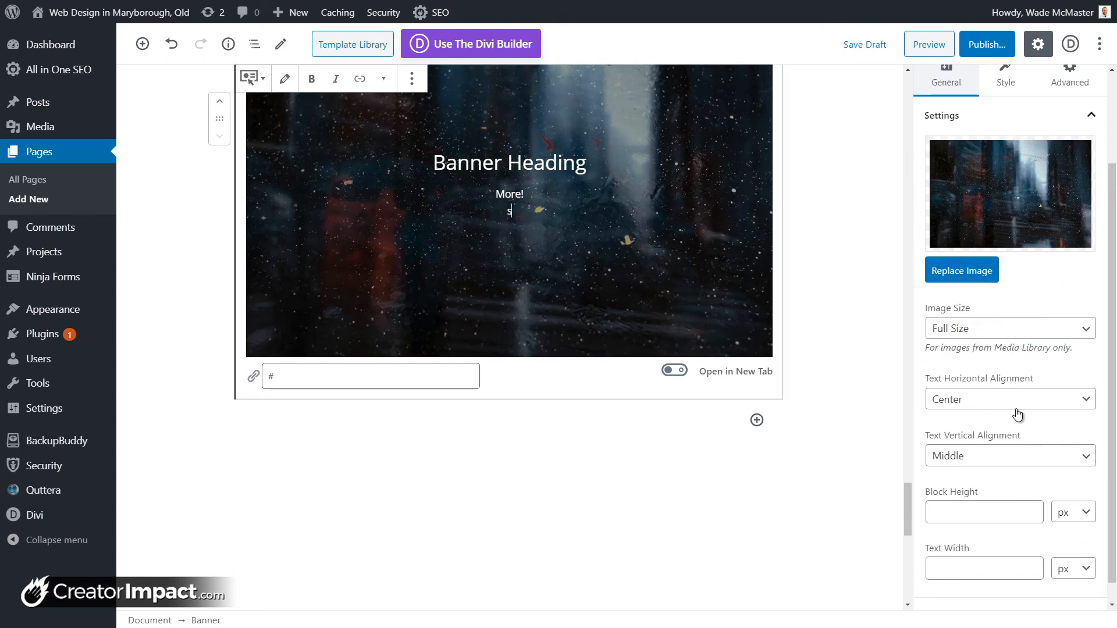
pyautogui.click(1016, 402)
pyautogui.click(990, 418)
pyautogui.click(983, 401)
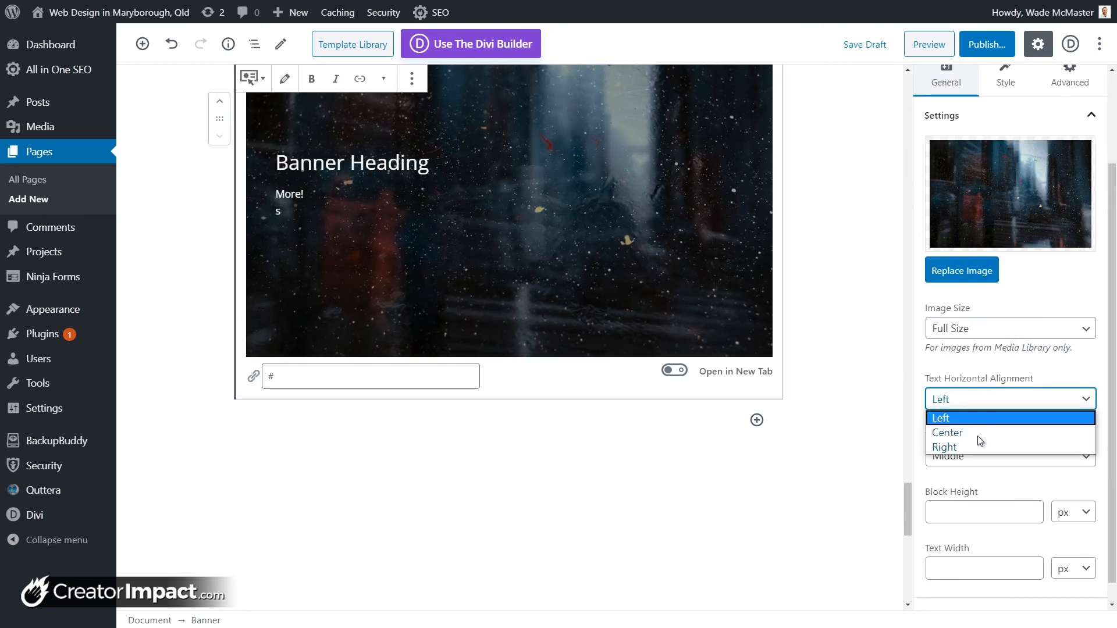
pyautogui.click(980, 447)
pyautogui.click(978, 400)
pyautogui.click(973, 433)
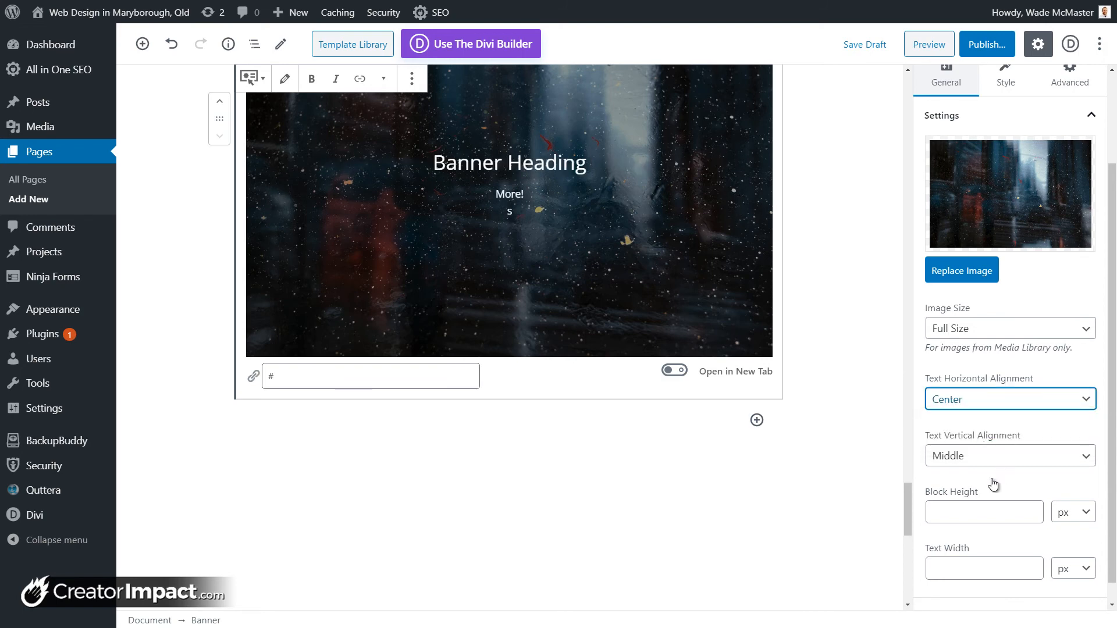
pyautogui.scroll(-1, 1012, 499)
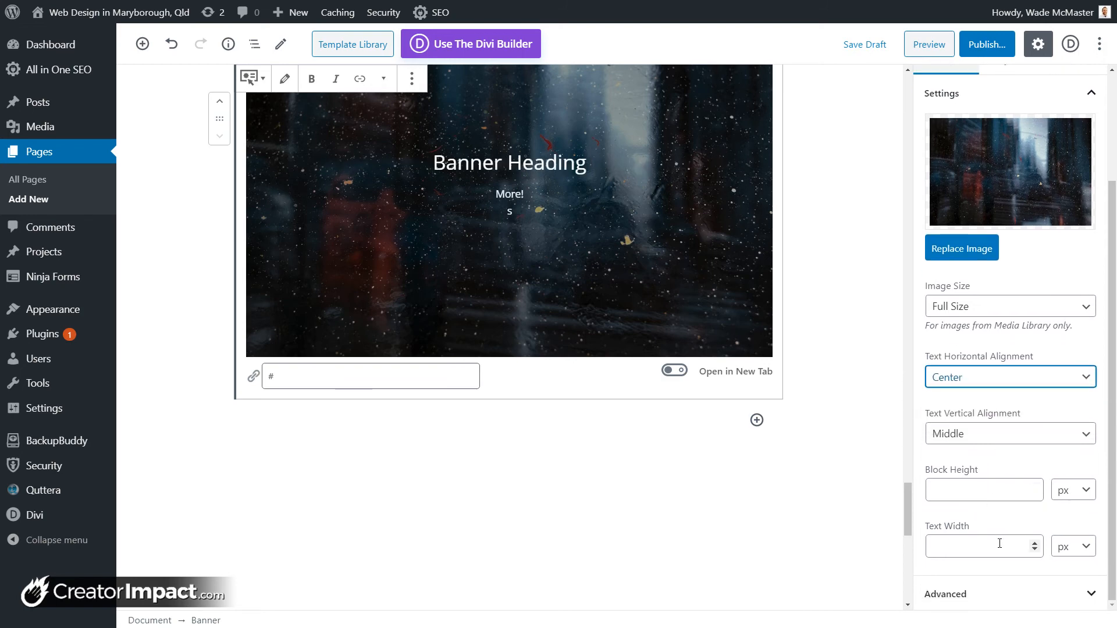
pyautogui.scroll(5, 968, 312)
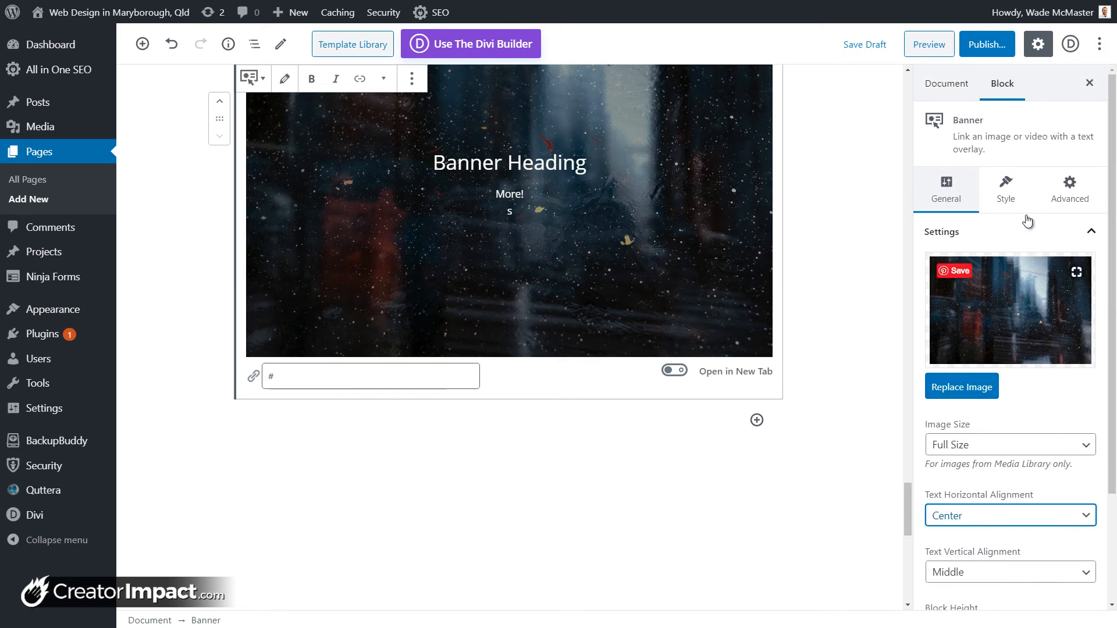
# Step: Give the banner light-grey text and a black overlay at 85 opacity
pyautogui.click(1007, 189)
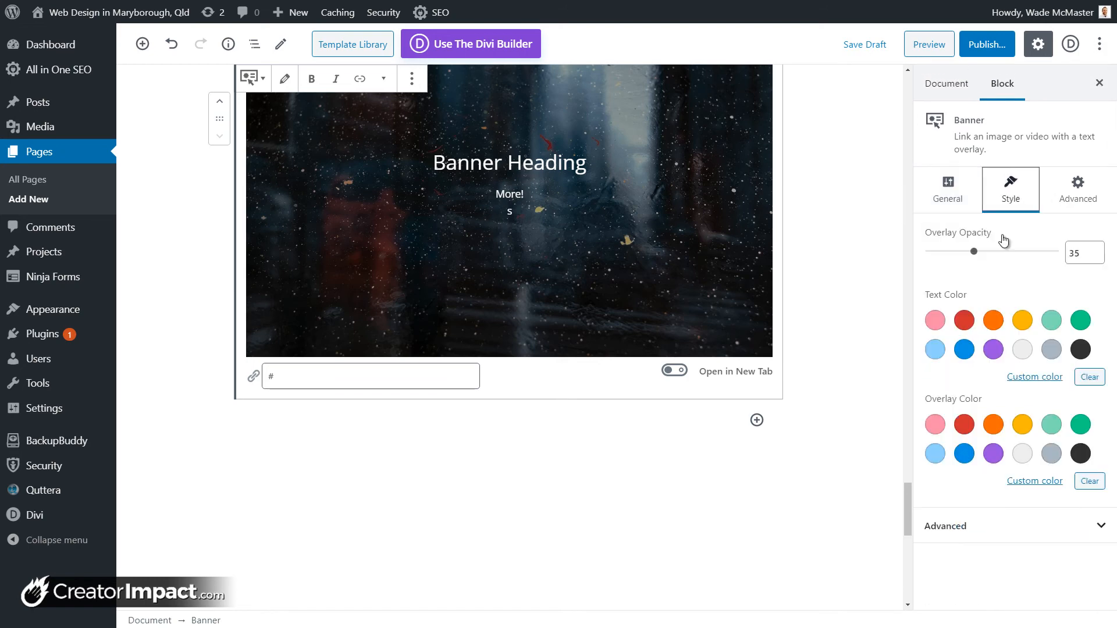
pyautogui.click(992, 330)
pyautogui.click(1022, 349)
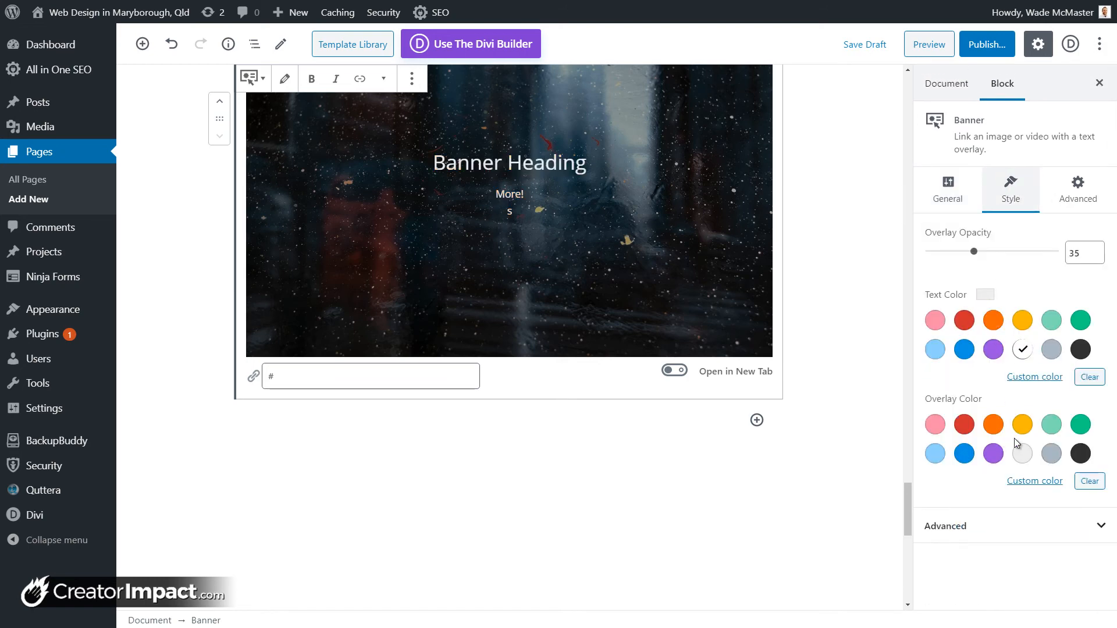
pyautogui.click(1051, 431)
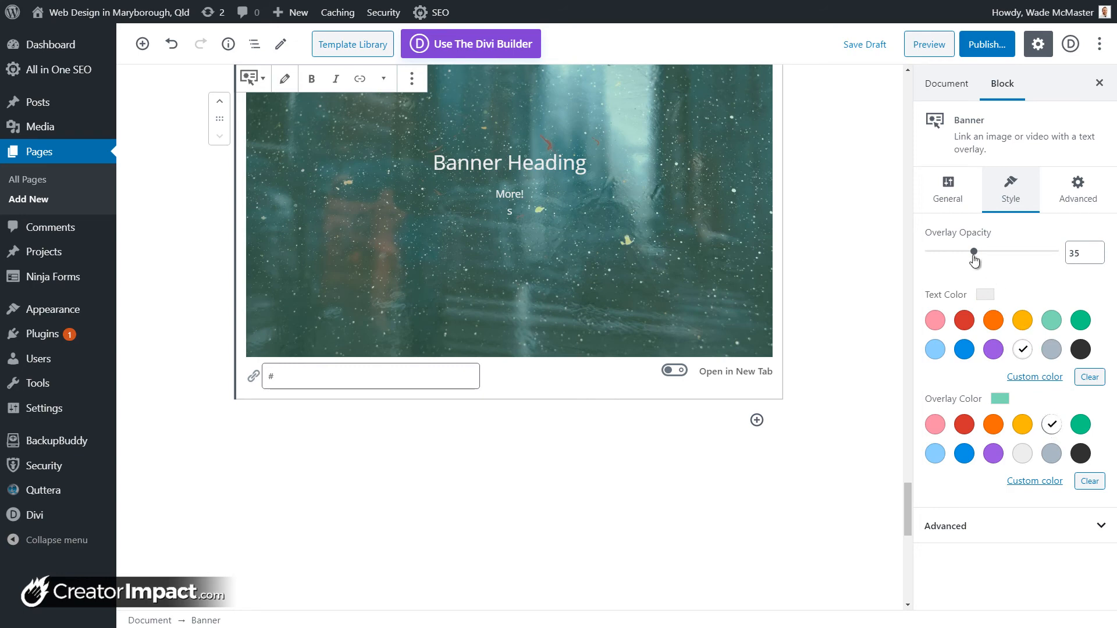
pyautogui.moveTo(974, 252); pyautogui.dragTo(1028, 251)
pyautogui.click(1080, 453)
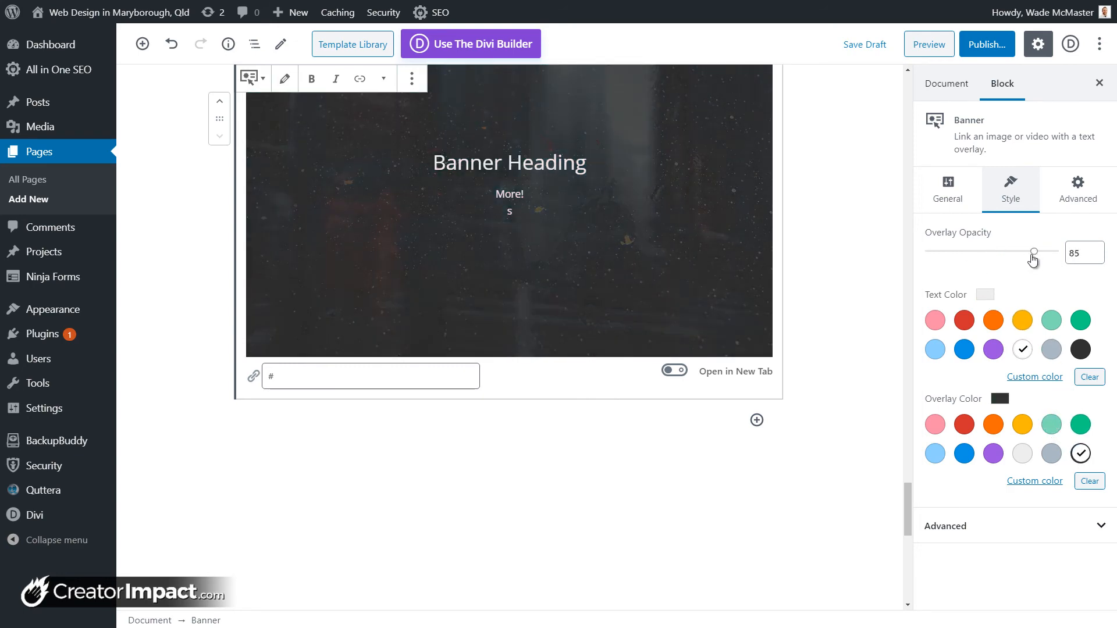
# Step: Preview the Aries, Taurus, Gemini, Cancer and Leo block animations on the banner
pyautogui.click(1075, 201)
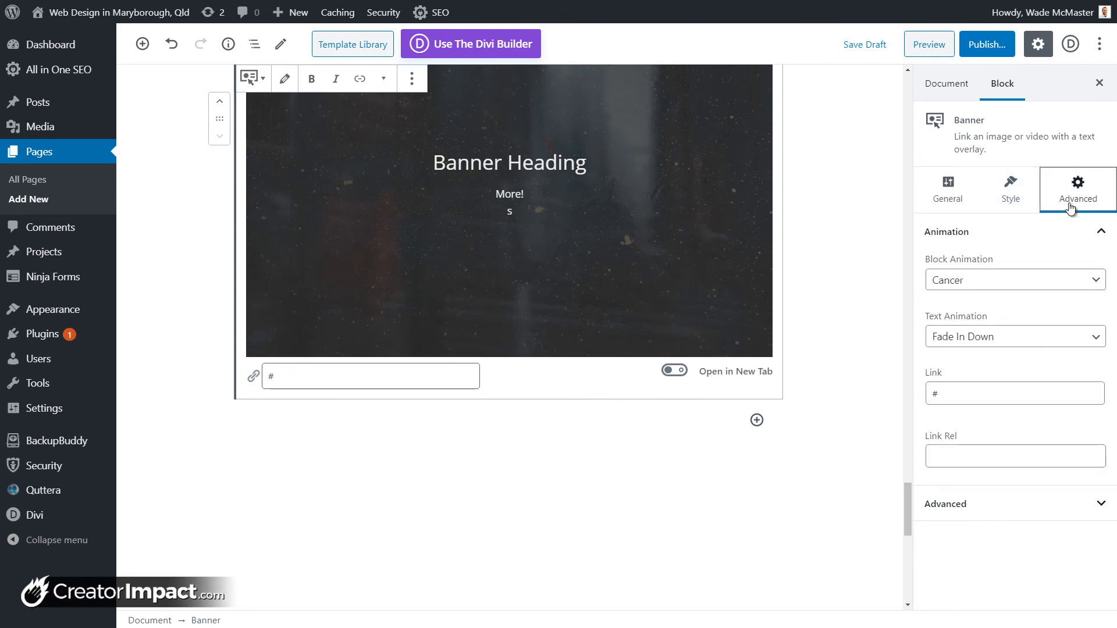
pyautogui.click(1029, 285)
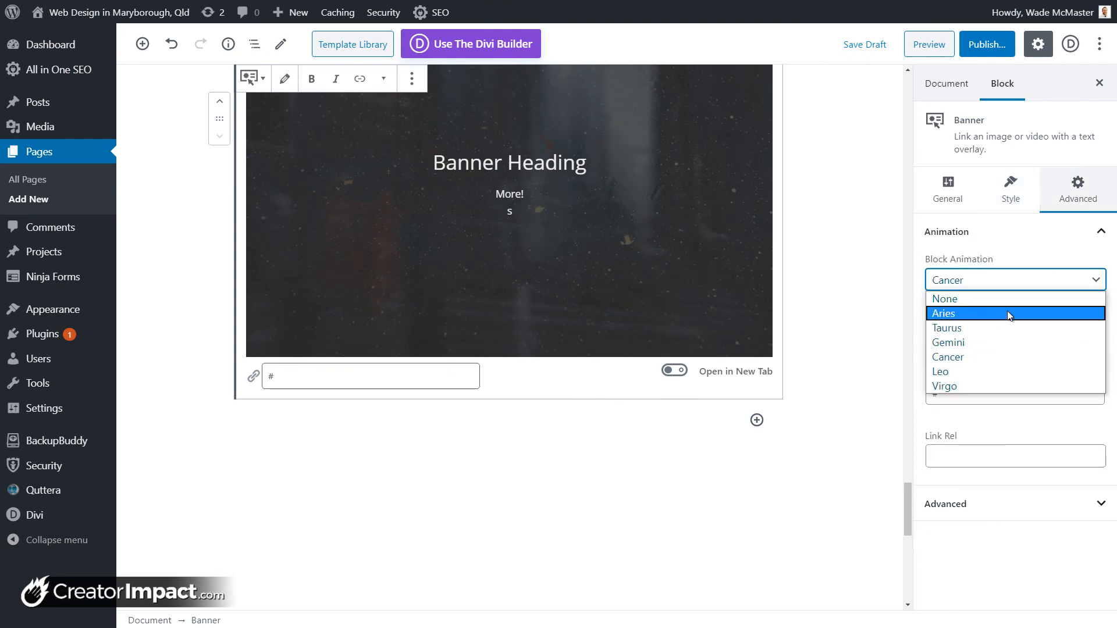
pyautogui.click(1008, 311)
pyautogui.click(999, 284)
pyautogui.click(978, 328)
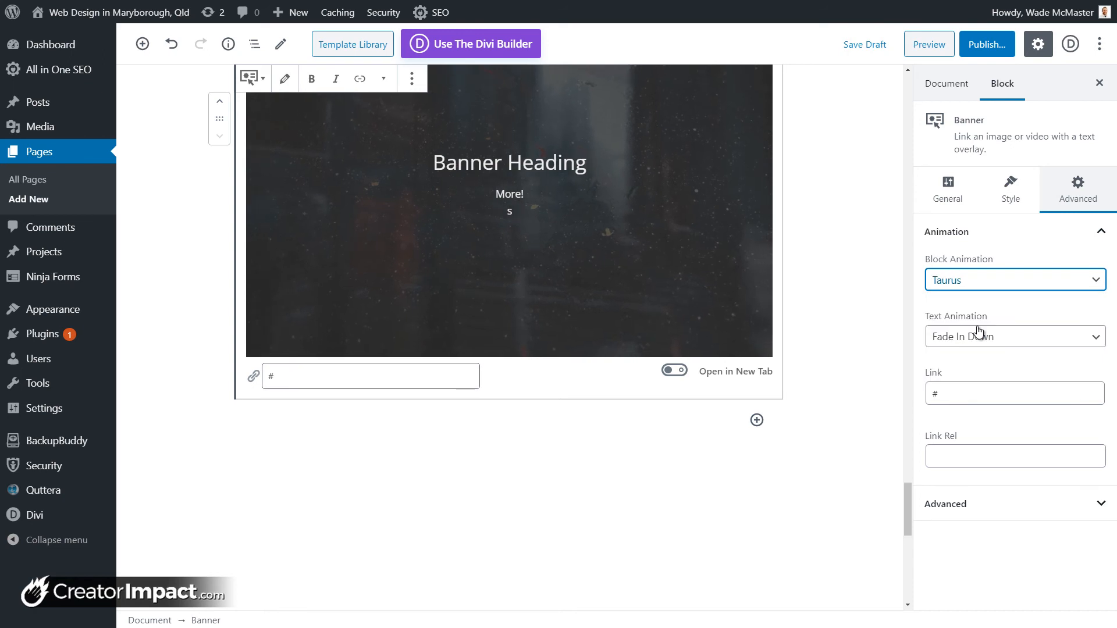
pyautogui.click(976, 285)
pyautogui.click(970, 342)
pyautogui.click(972, 283)
pyautogui.click(972, 356)
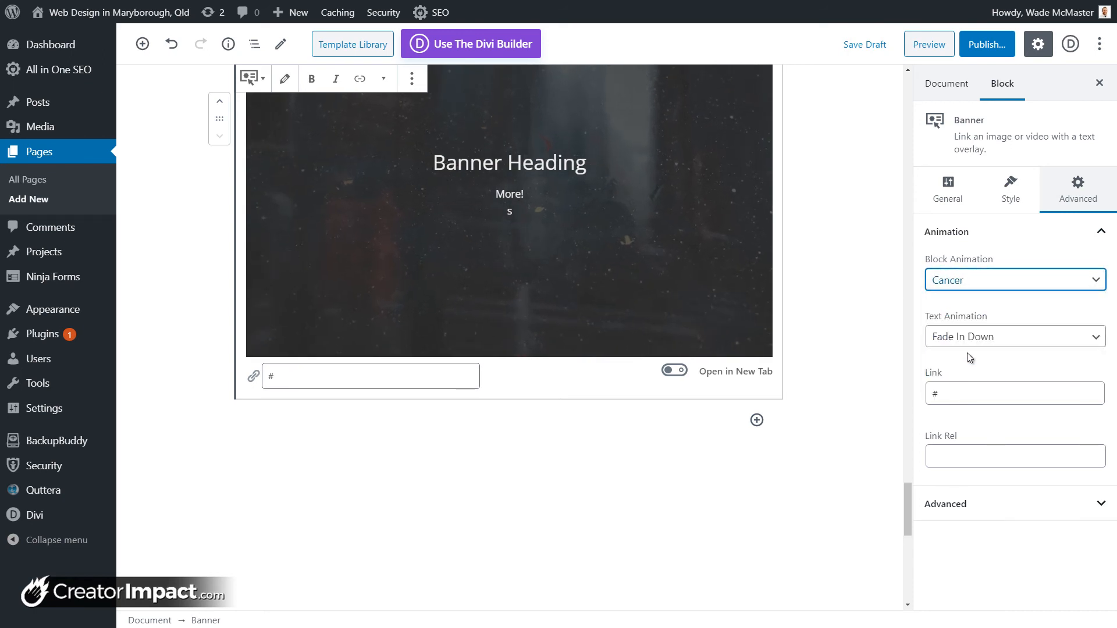
pyautogui.click(972, 284)
pyautogui.click(965, 370)
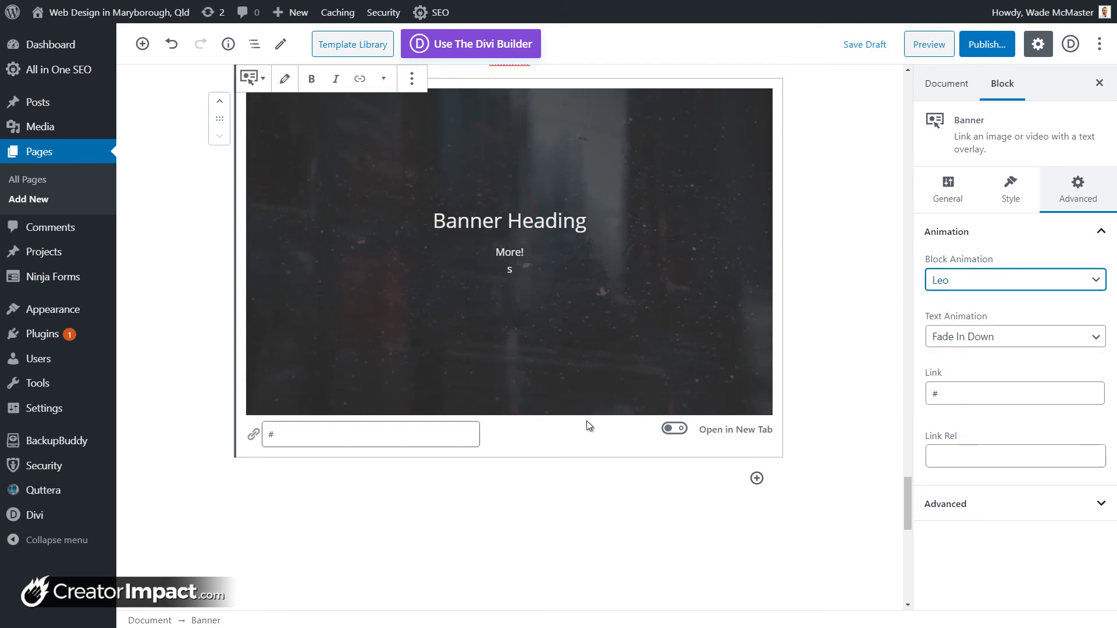
# Step: Set the banner's block animation back to Aries, keeping Fade In Down text animation
pyautogui.click(943, 281)
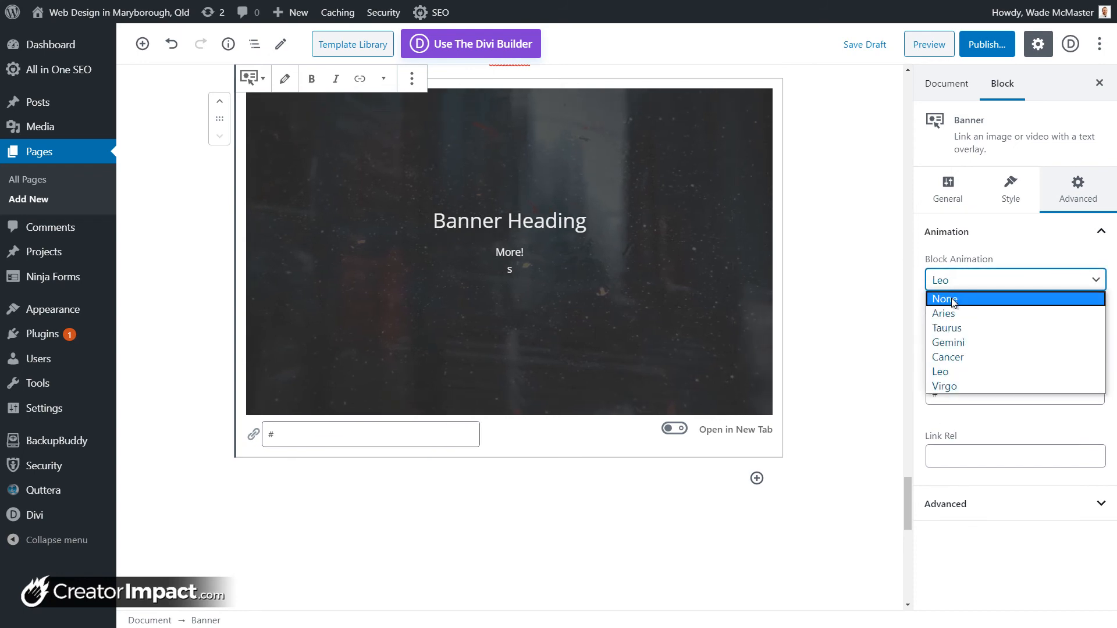
pyautogui.click(951, 314)
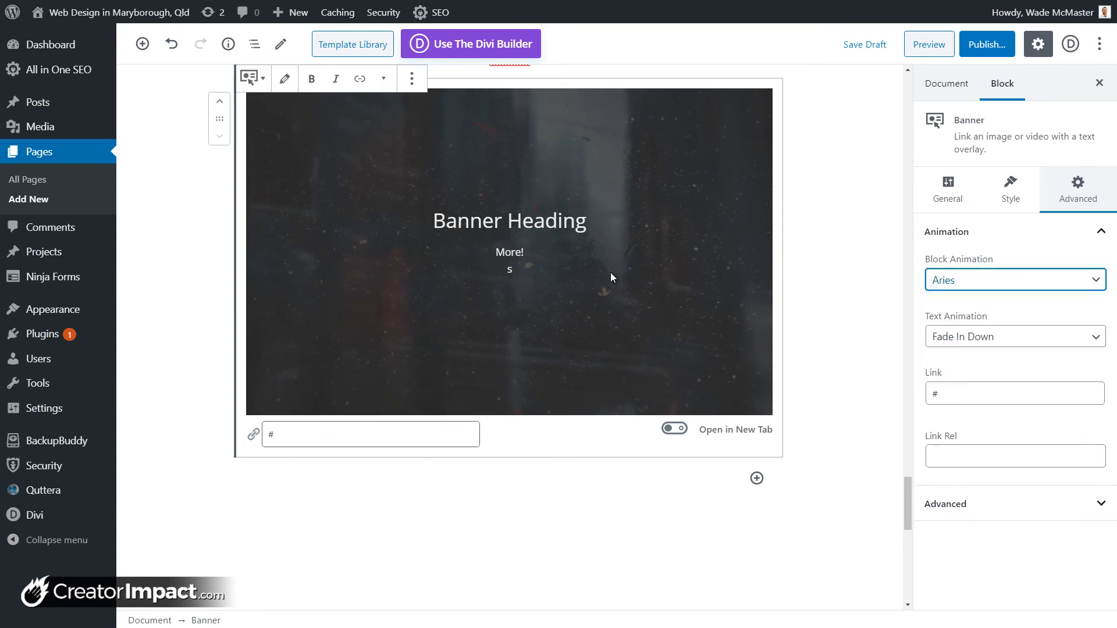
pyautogui.click(961, 341)
pyautogui.click(980, 460)
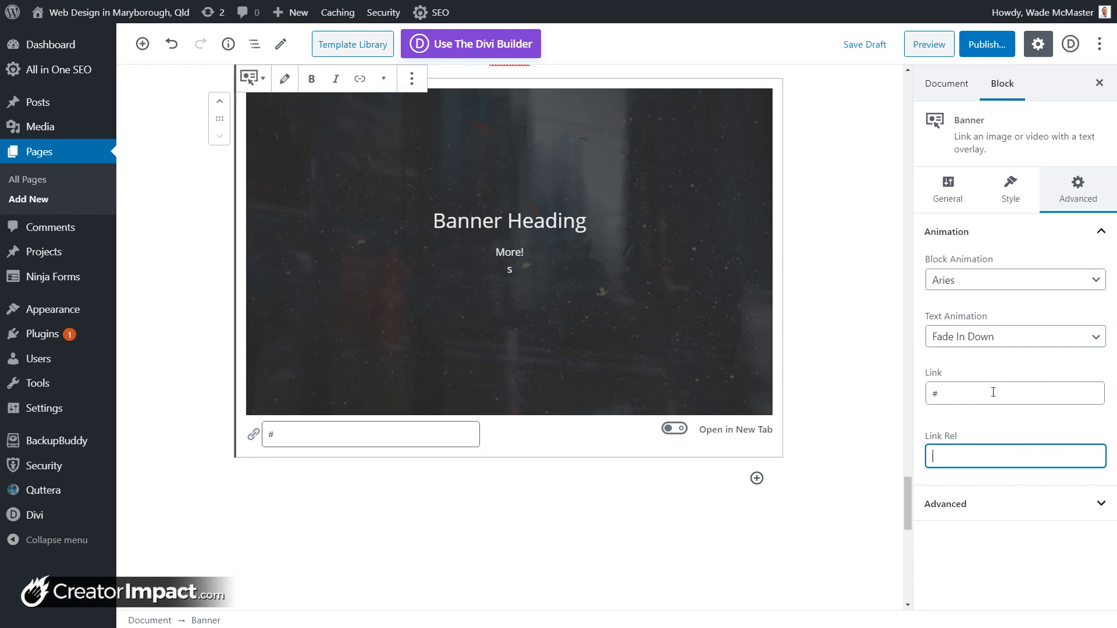
pyautogui.click(948, 207)
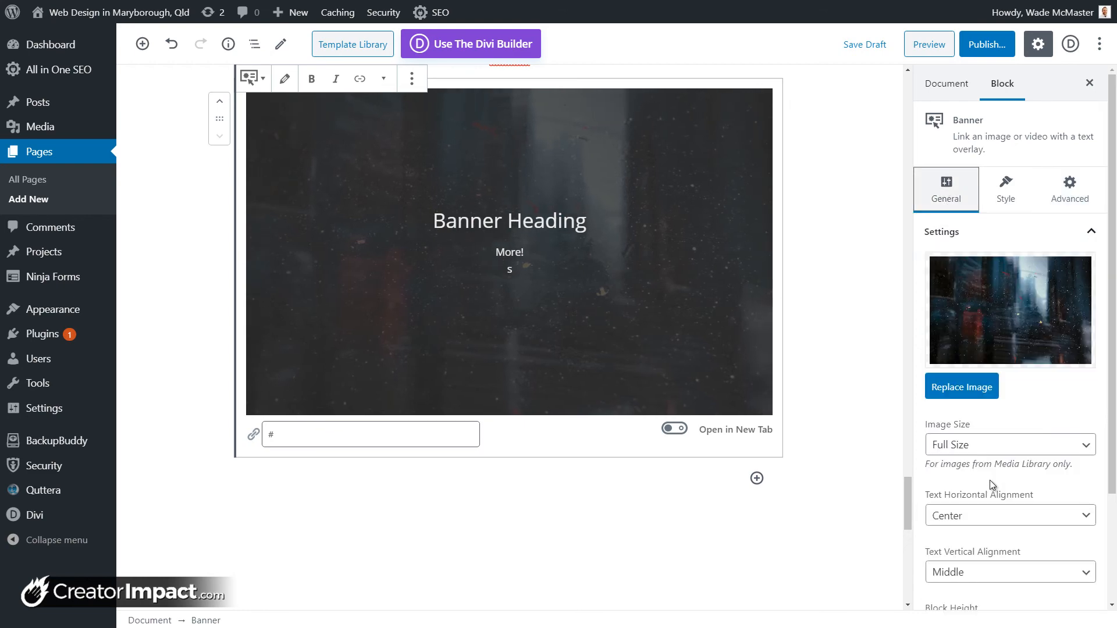
# Step: Set the banner's block height to 200 px and save the page as a draft
pyautogui.scroll(-2, 983, 518)
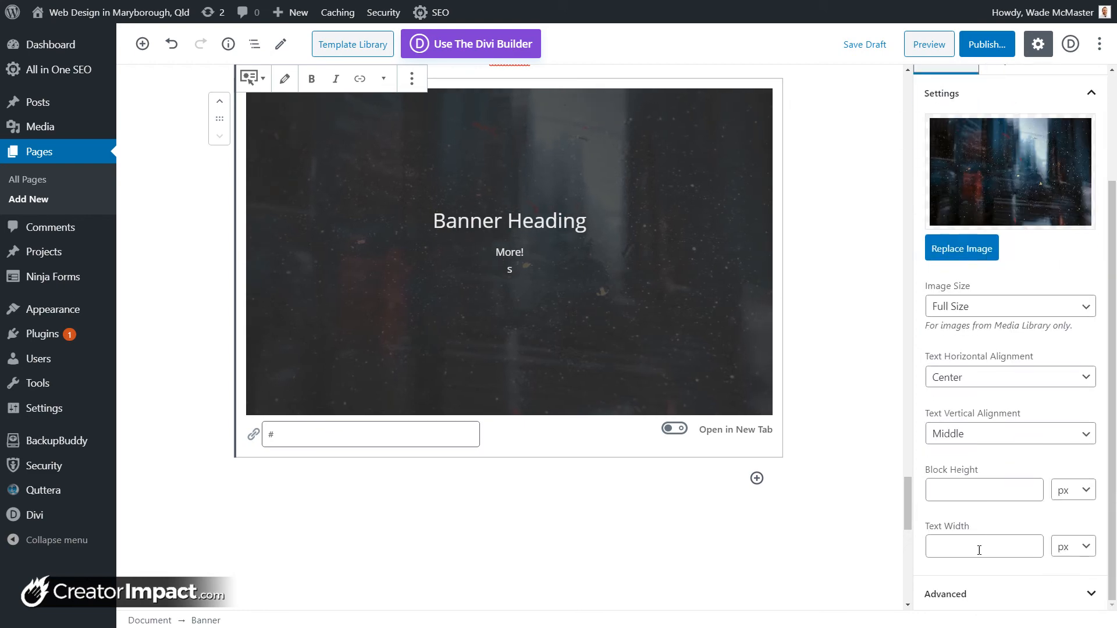
pyautogui.click(971, 492)
pyautogui.write('200')
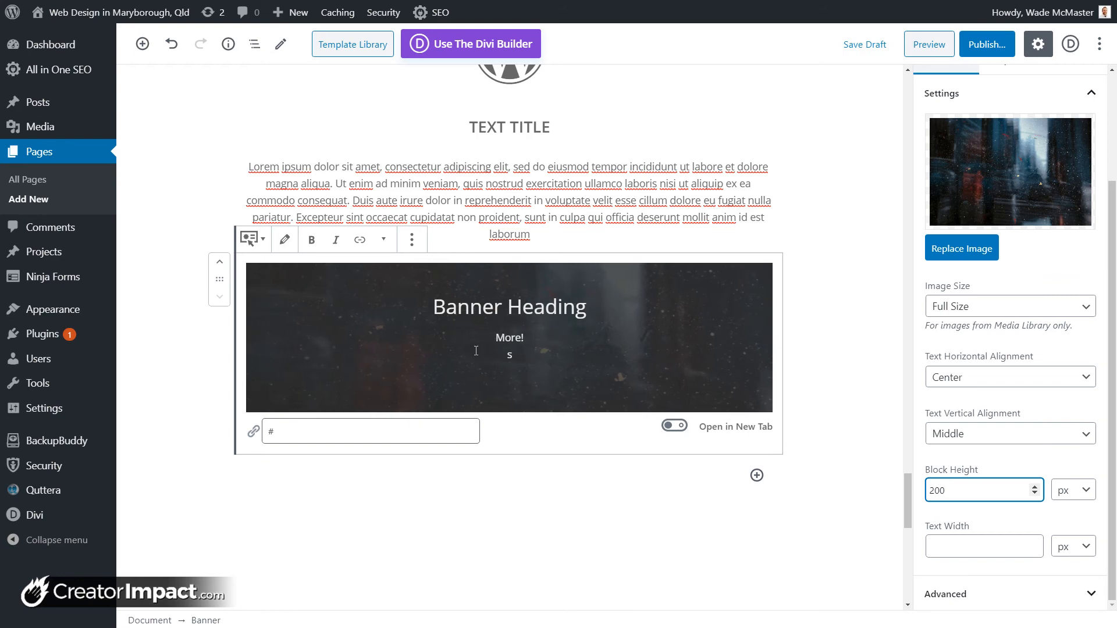
pyautogui.click(853, 47)
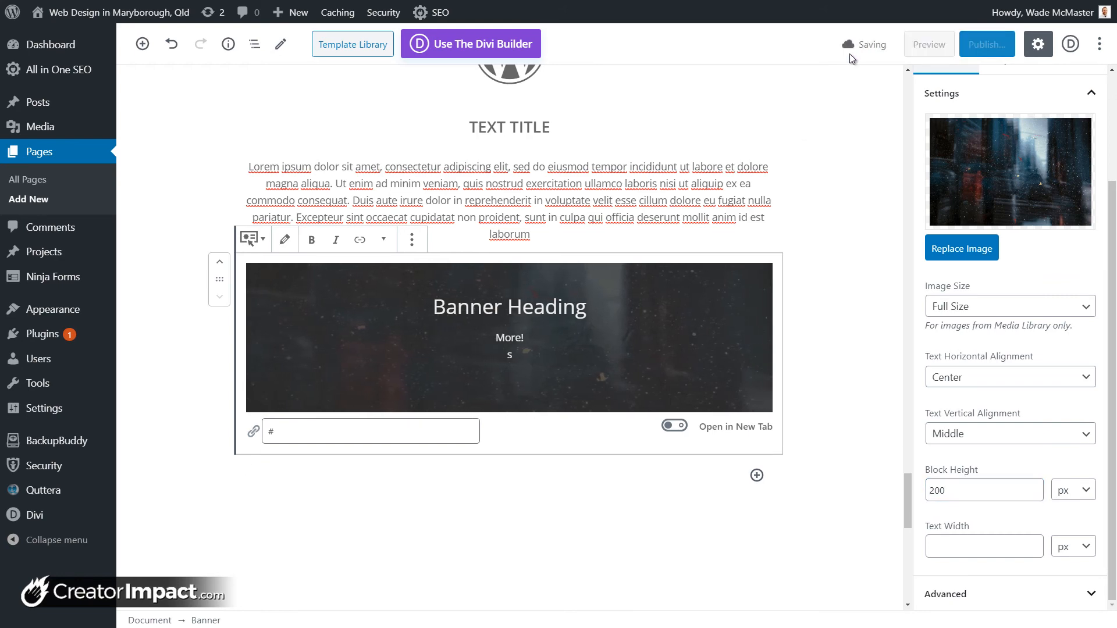
pyautogui.click(921, 49)
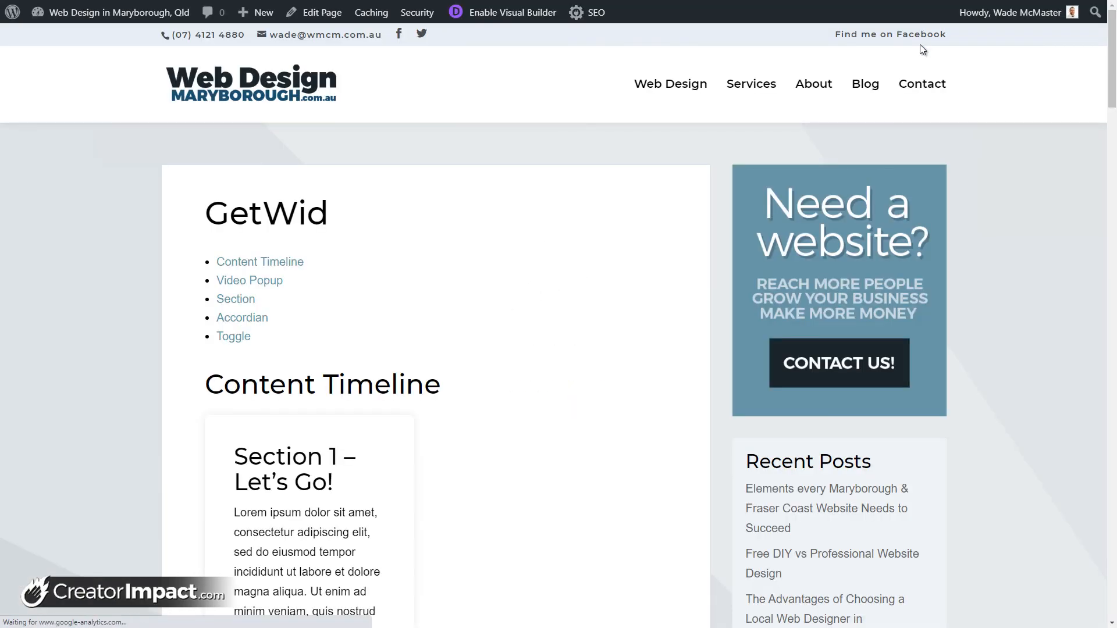
pyautogui.scroll(-20, 379, 319)
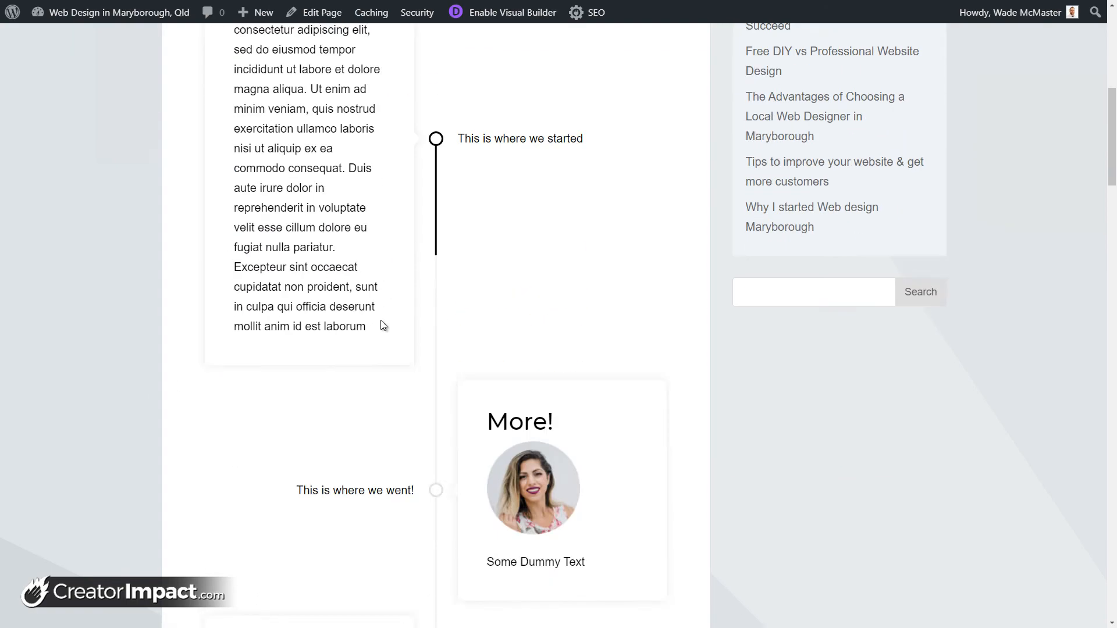
pyautogui.click(379, 356)
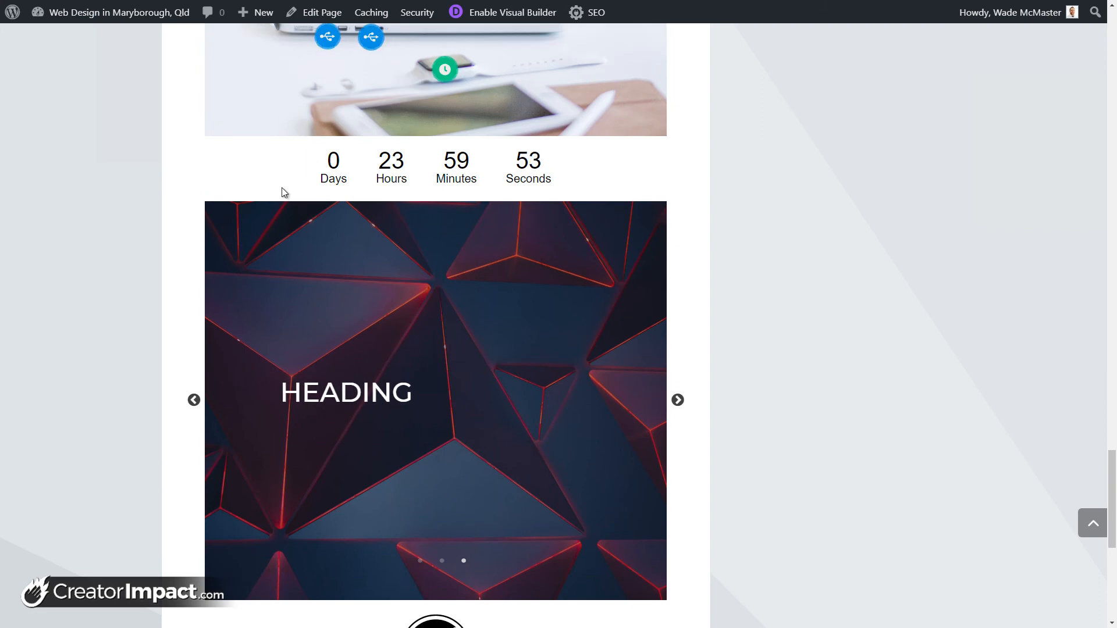
pyautogui.scroll(-2, 563, 200)
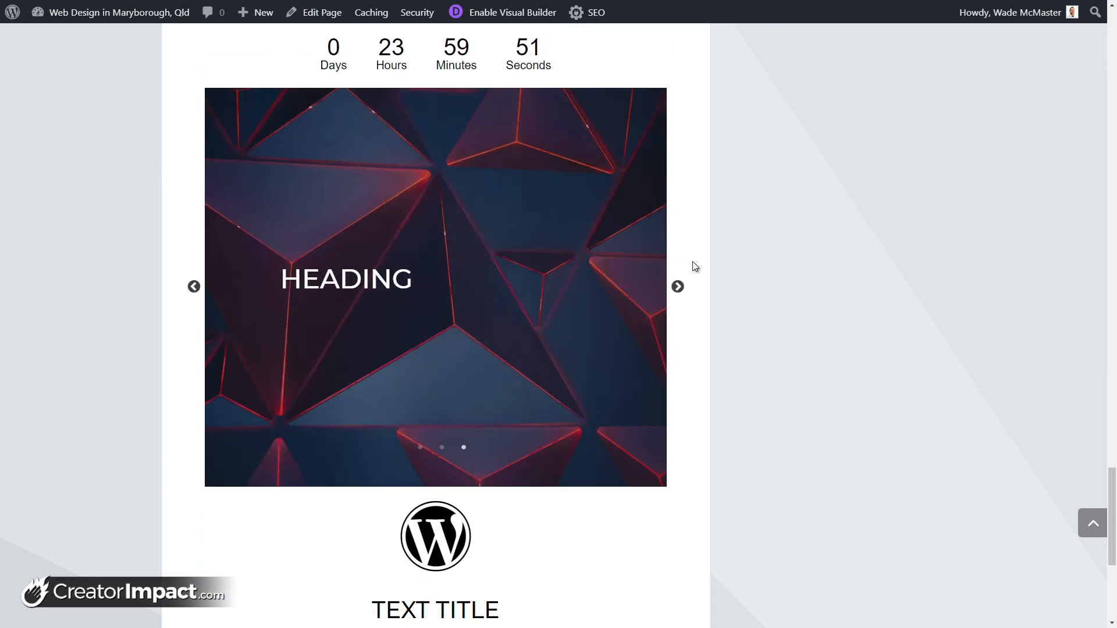
pyautogui.click(678, 287)
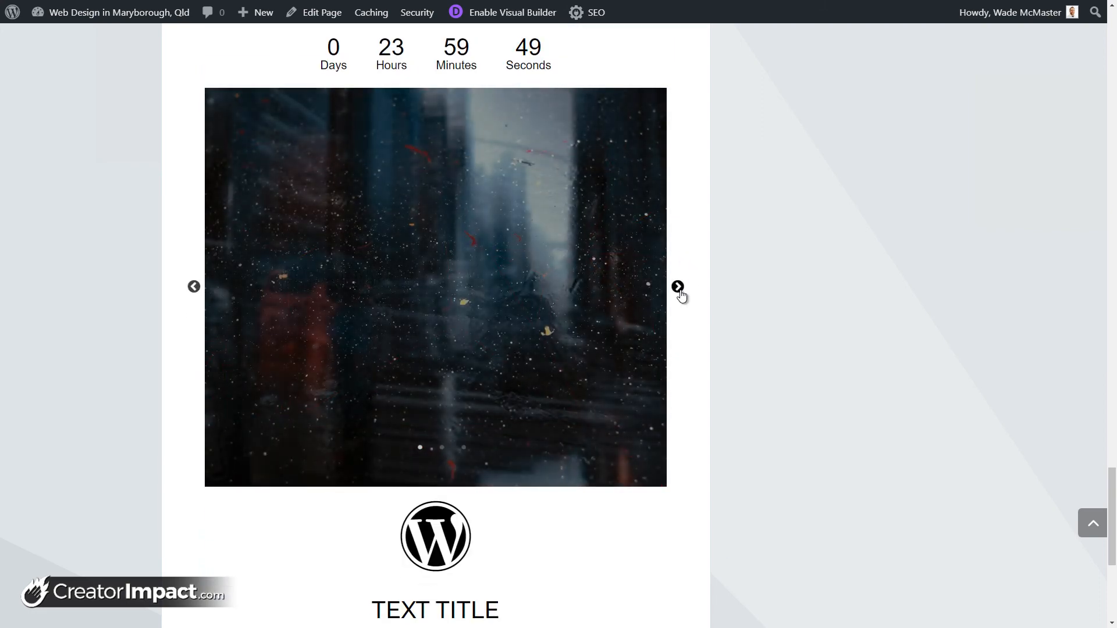
pyautogui.click(678, 289)
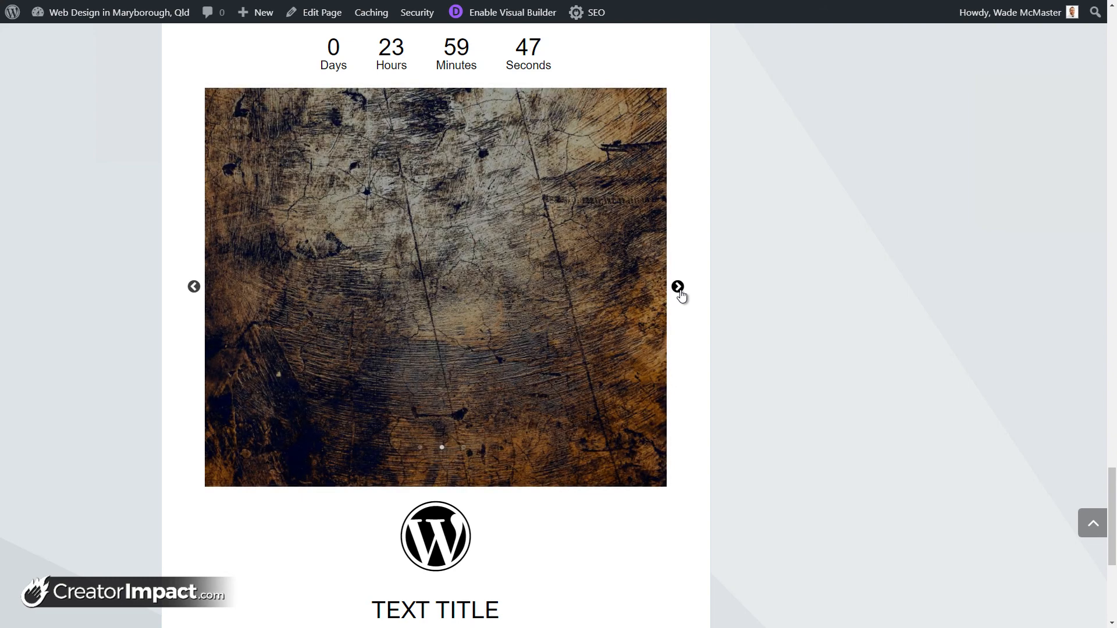
pyautogui.click(678, 287)
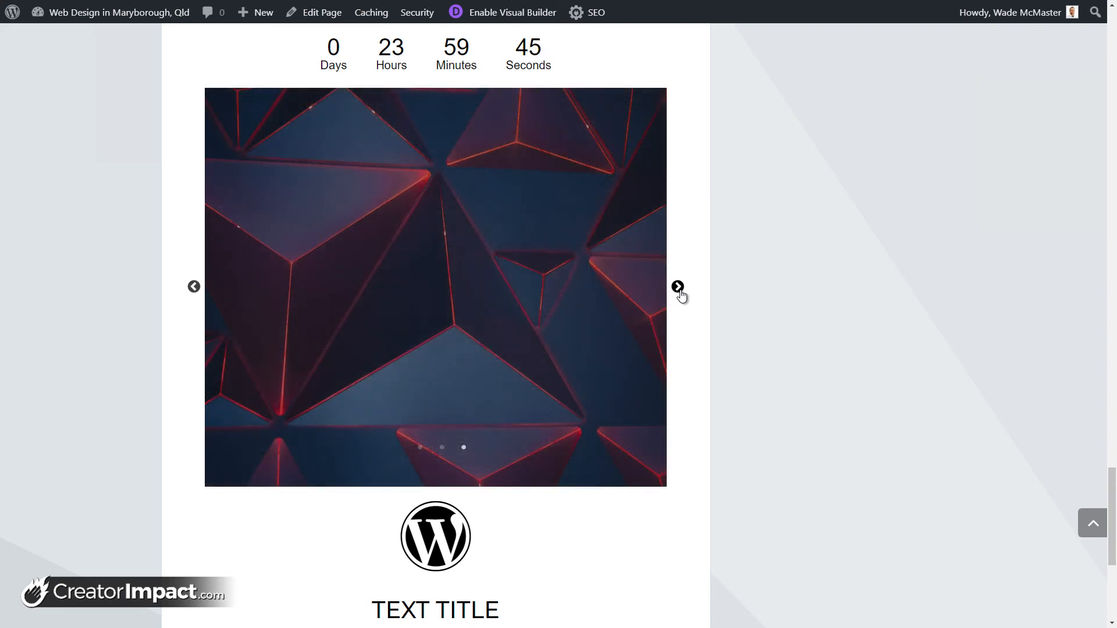
pyautogui.click(679, 289)
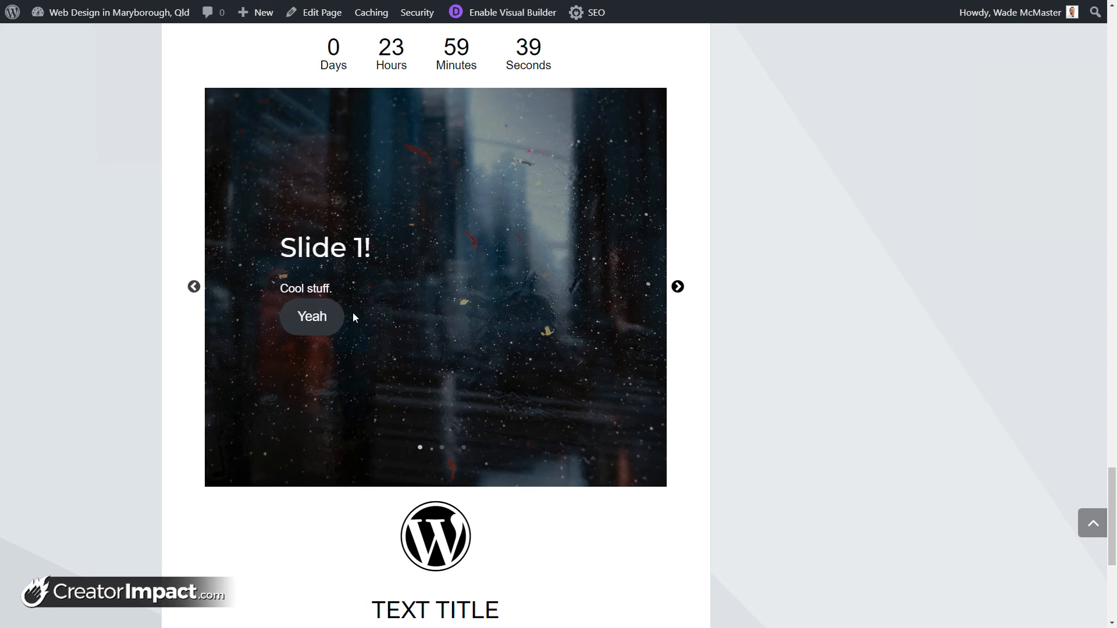
pyautogui.scroll(-6, 344, 244)
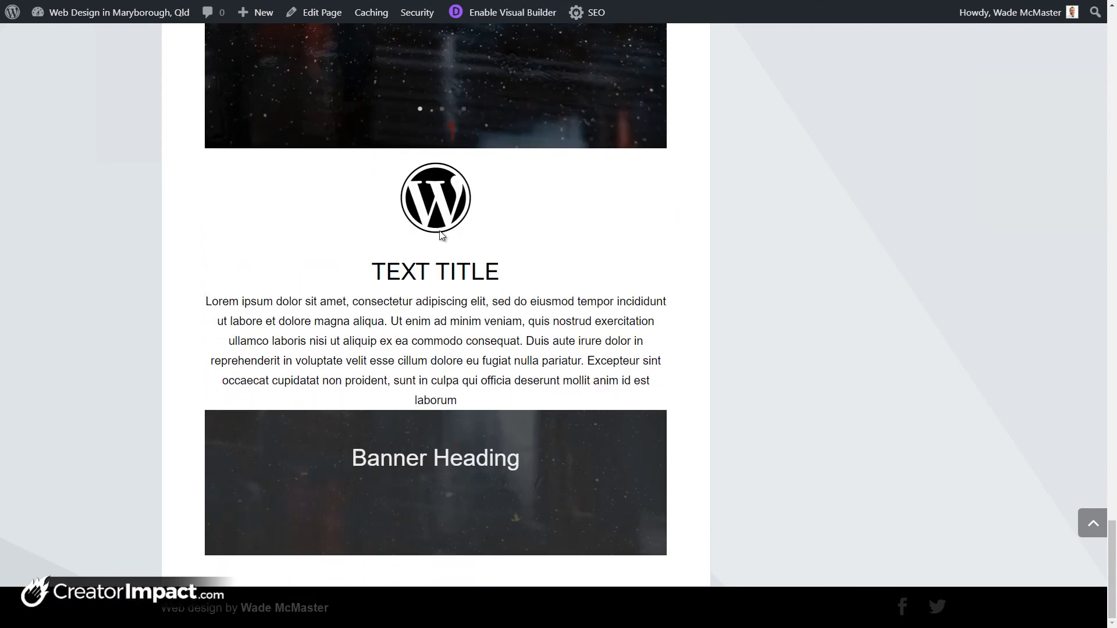
pyautogui.moveTo(418, 361)
pyautogui.mouseDown()
pyautogui.moveTo(412, 322)
pyautogui.moveTo(423, 341)
pyautogui.mouseUp()
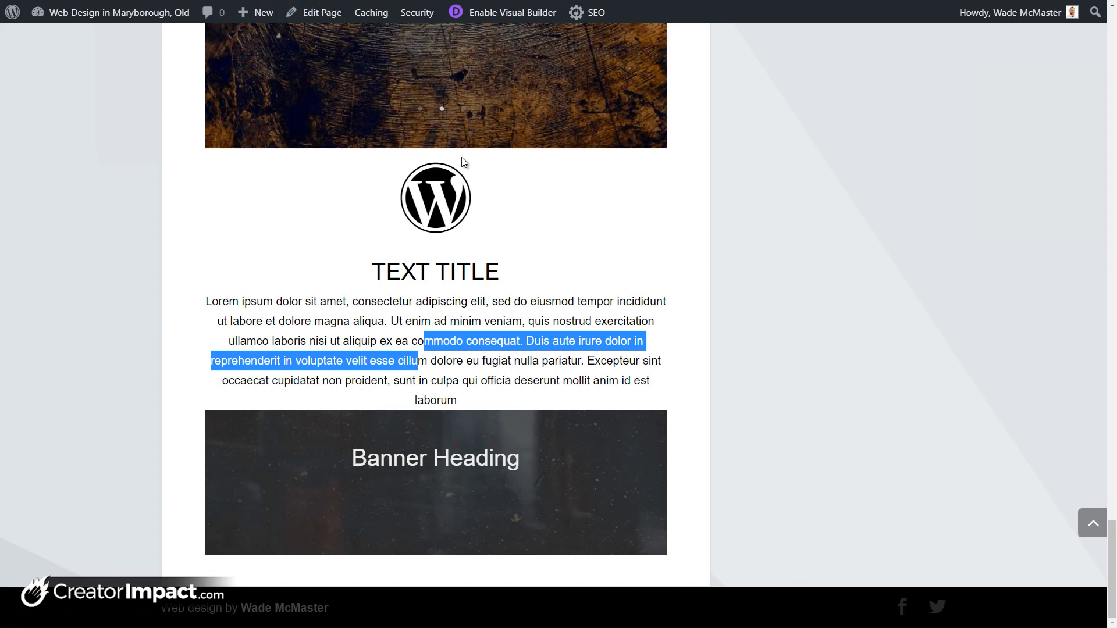
pyautogui.hotkey('ctrl', 'shift', 'Tab')
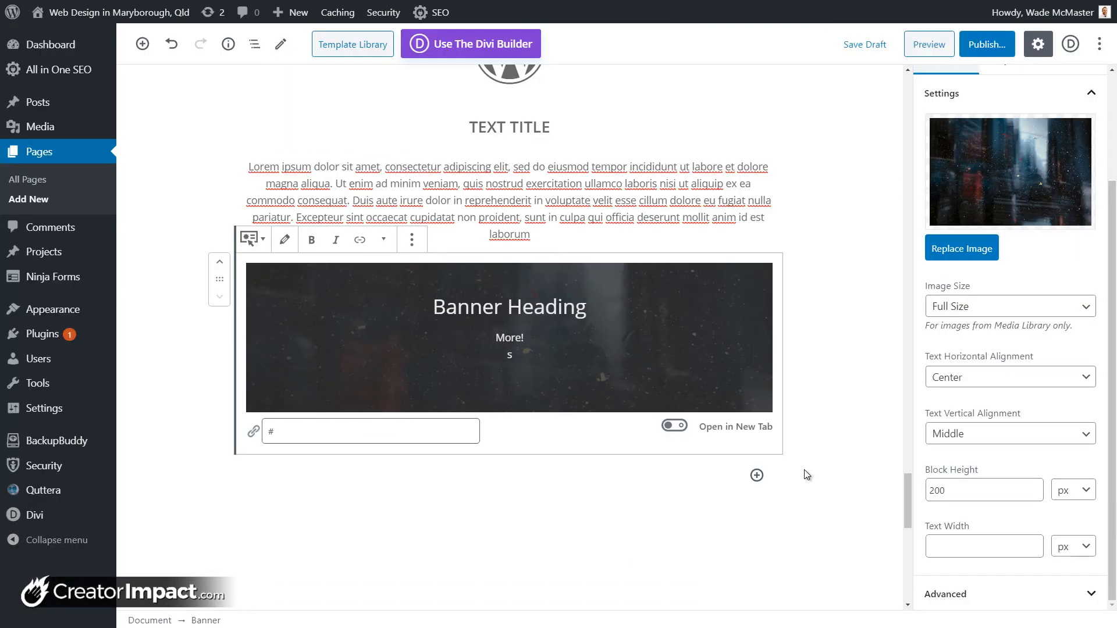
# Step: Add a Getwid Image Box block below the banner, then remove it again
pyautogui.click(757, 476)
pyautogui.scroll(-5, 1019, 284)
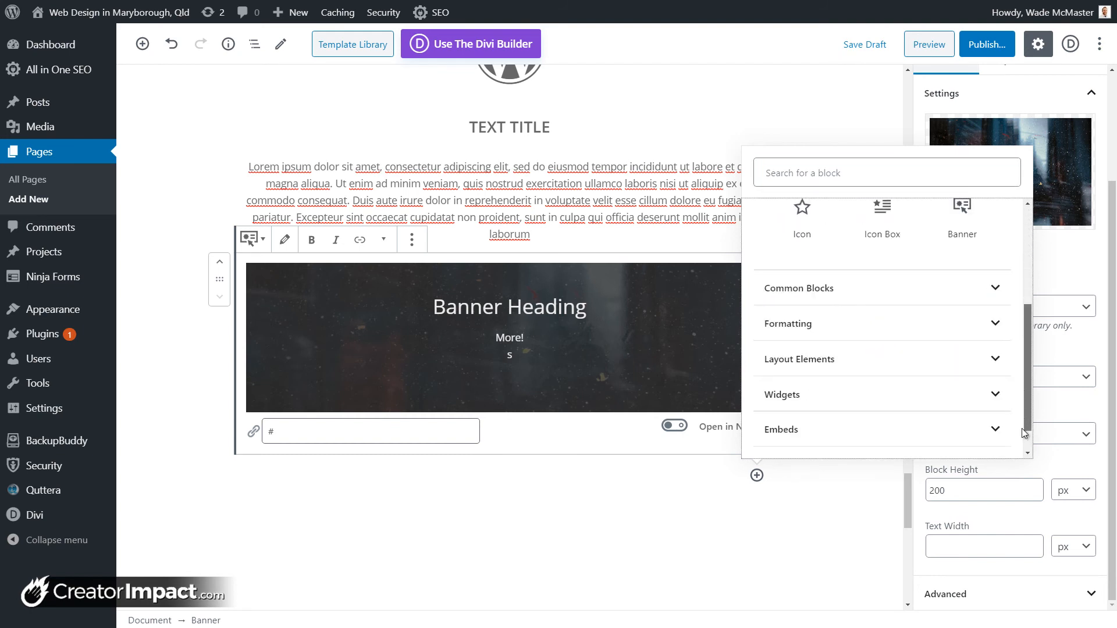
pyautogui.click(916, 441)
pyautogui.scroll(-10, 914, 436)
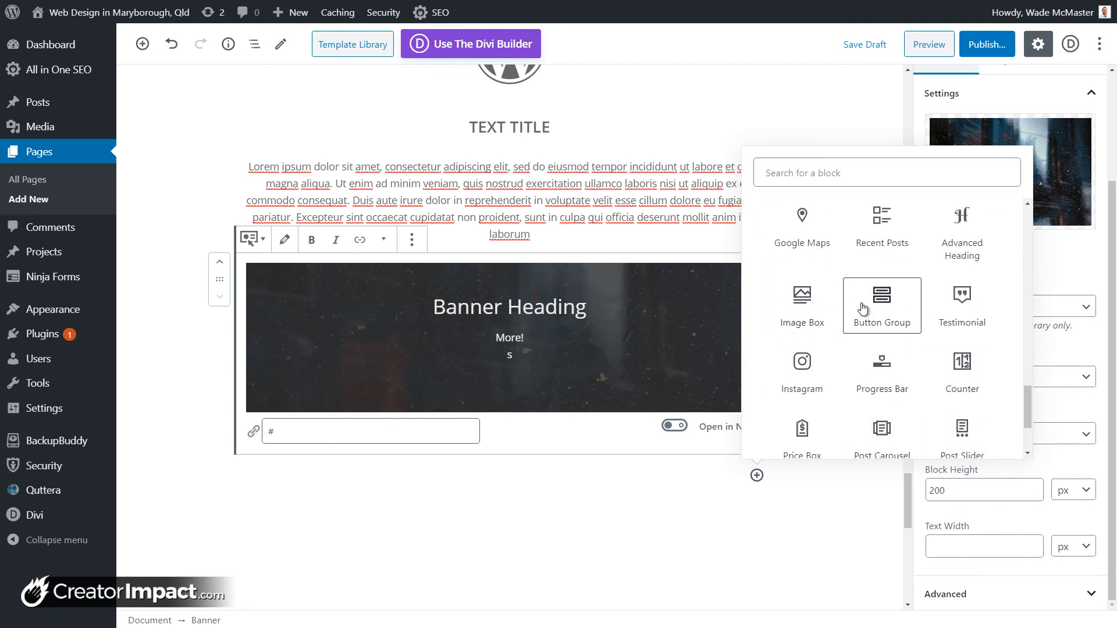
pyautogui.click(788, 313)
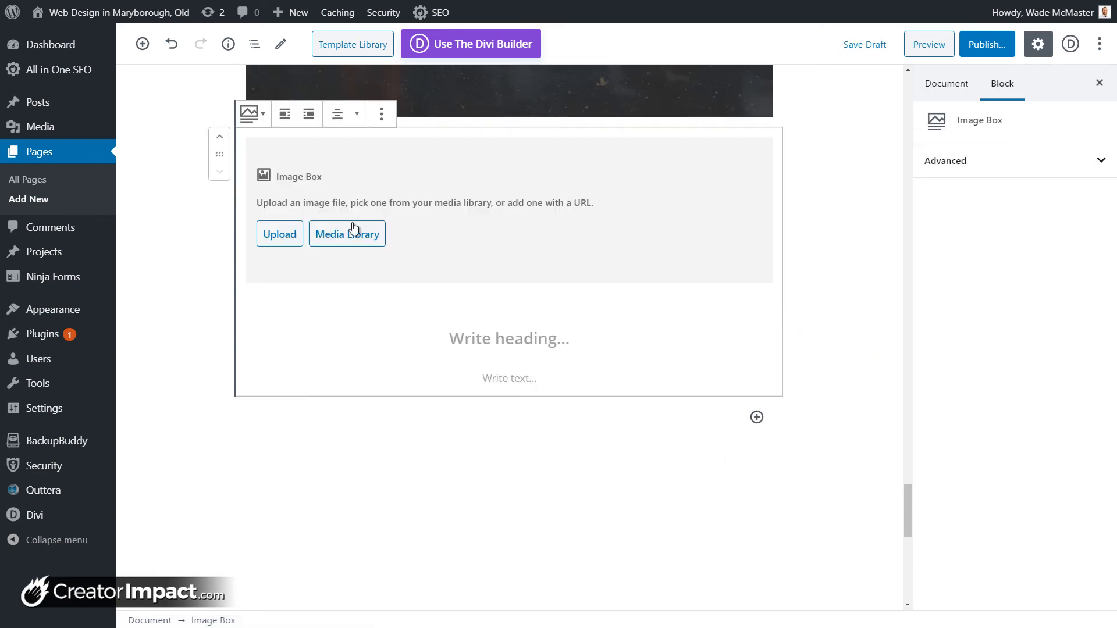
pyautogui.click(382, 116)
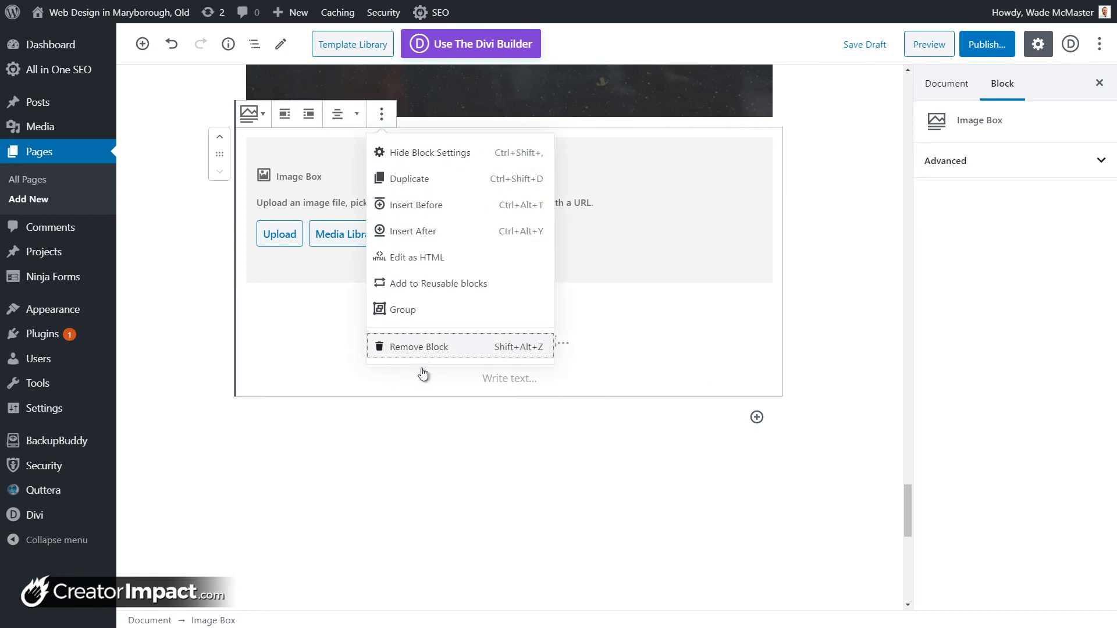
pyautogui.click(424, 347)
pyautogui.click(756, 180)
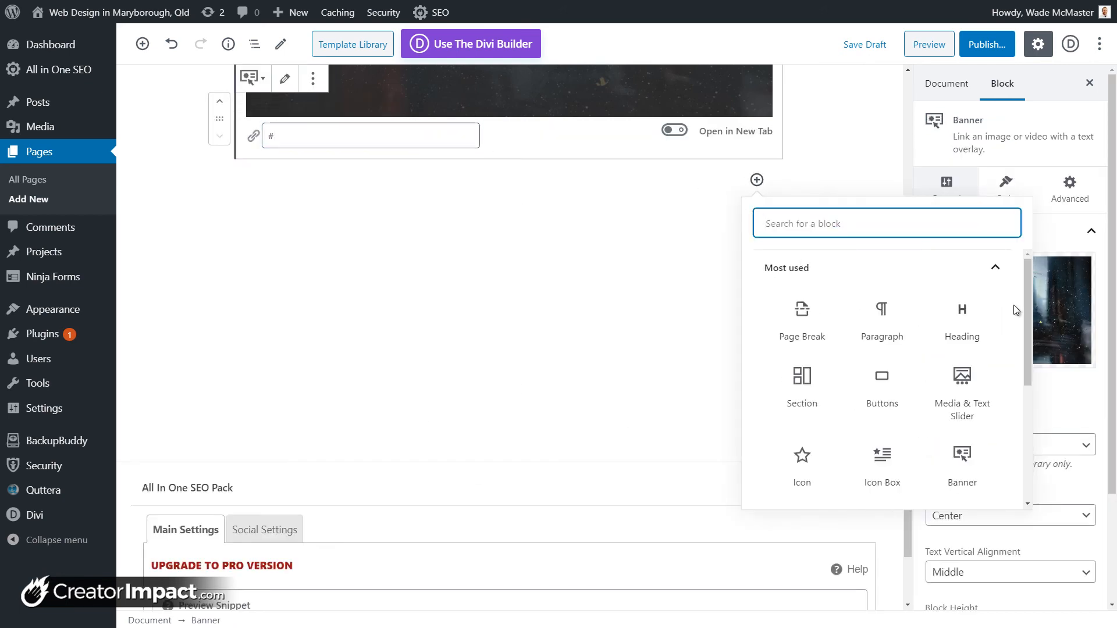
# Step: Insert an empty Getwid Advanced Heading block beneath the banner
pyautogui.scroll(-5, 1014, 309)
pyautogui.click(912, 486)
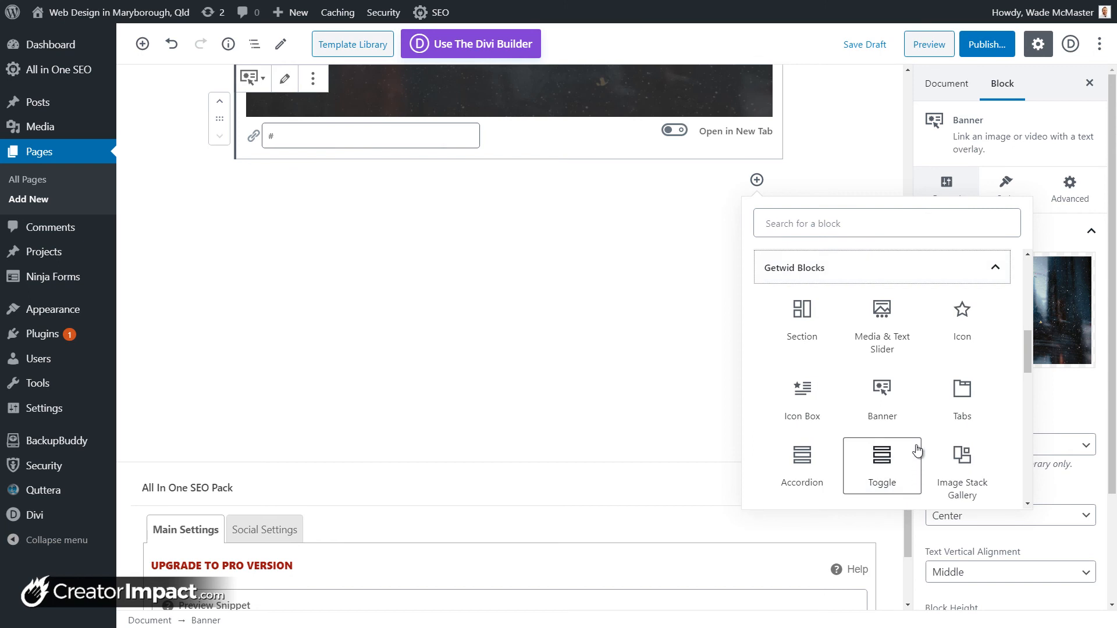
pyautogui.scroll(-4, 917, 454)
pyautogui.scroll(-4, 911, 388)
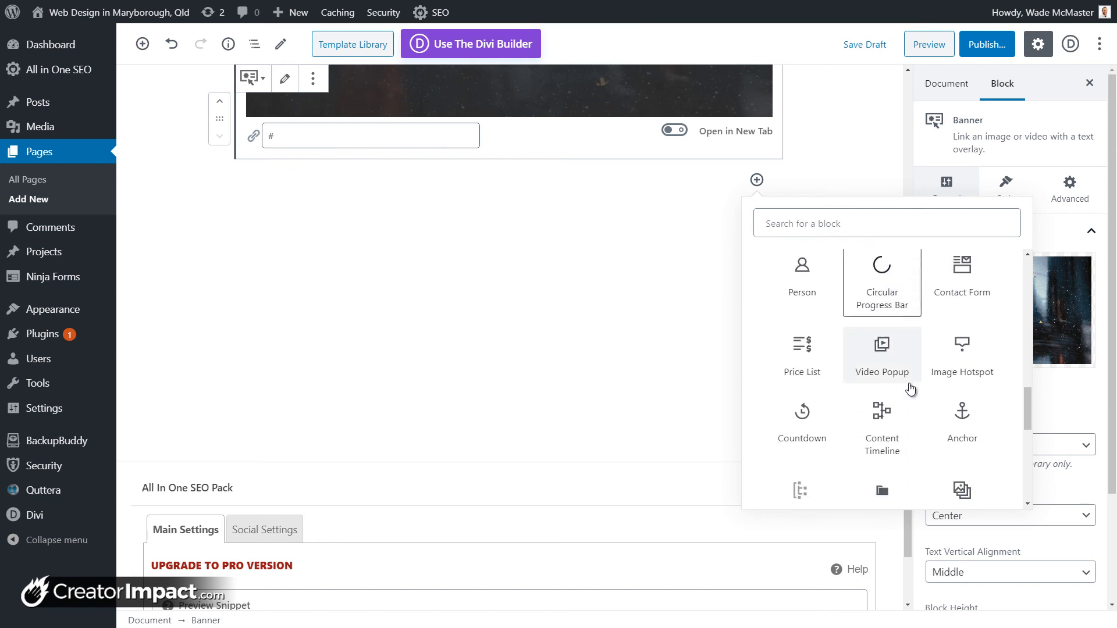
pyautogui.scroll(-1, 960, 379)
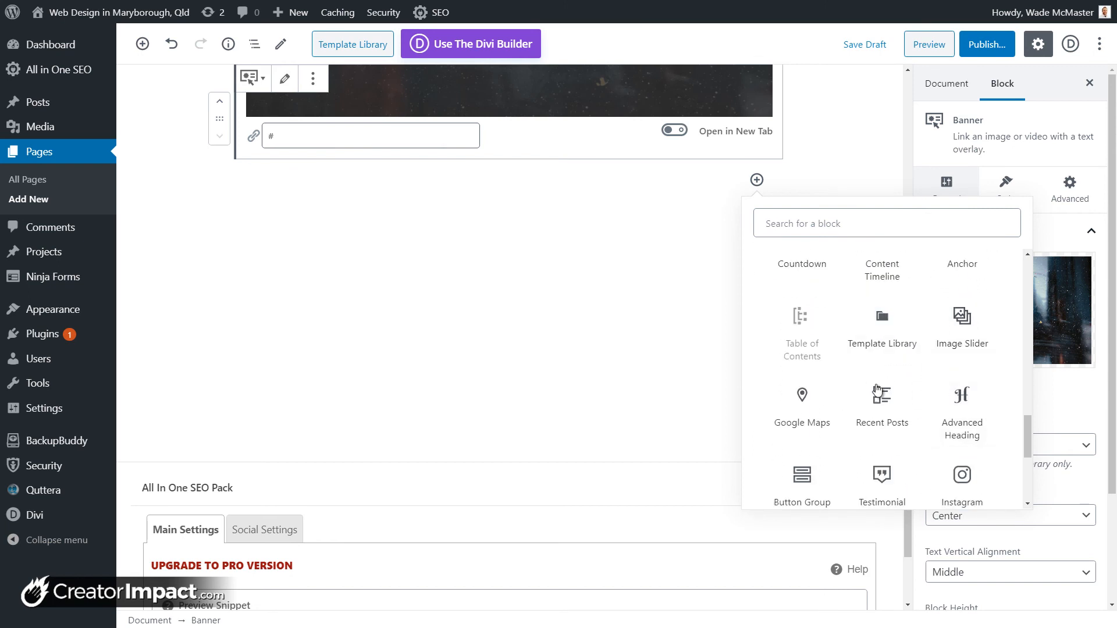
pyautogui.scroll(-1, 882, 407)
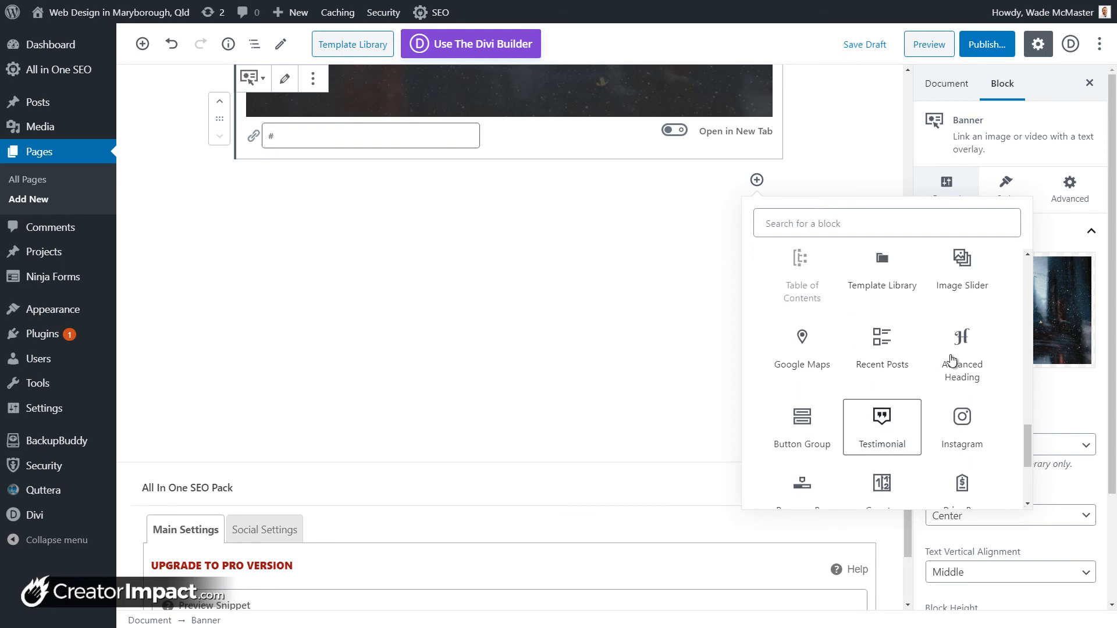
pyautogui.click(965, 361)
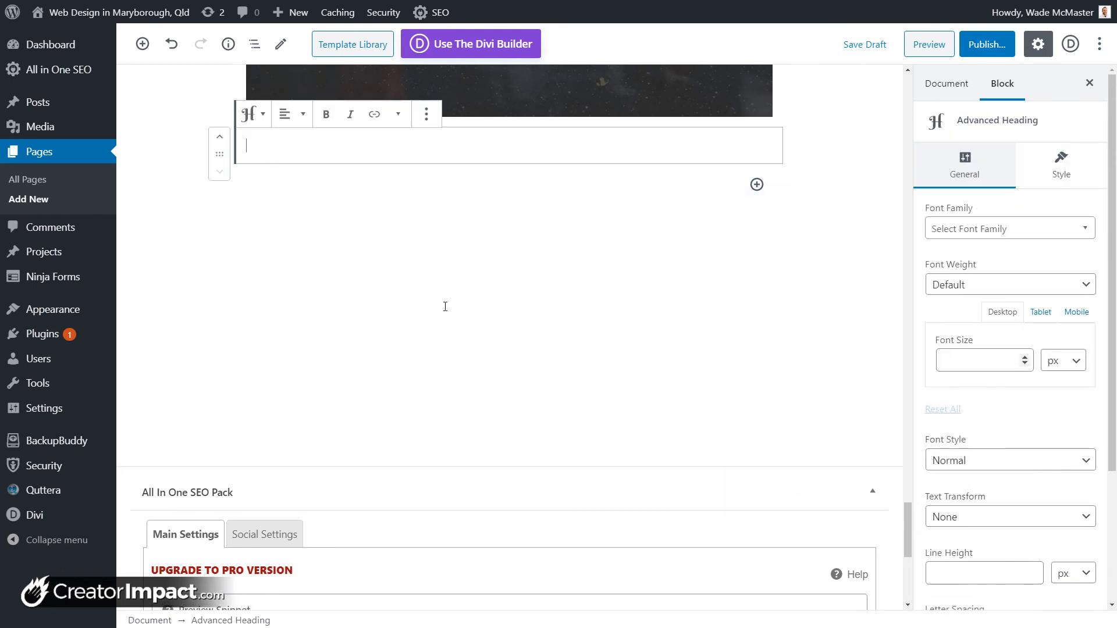
# Step: Type 'Heading' and give it 100px font size and 100px line height
pyautogui.write('Heading')
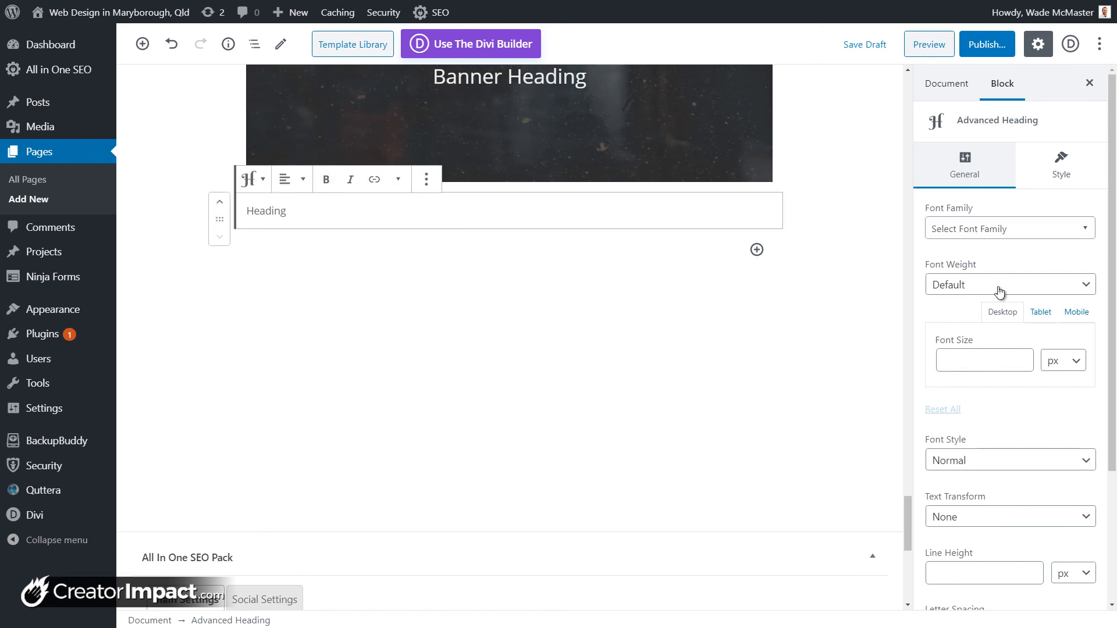
pyautogui.scroll(-2, 984, 382)
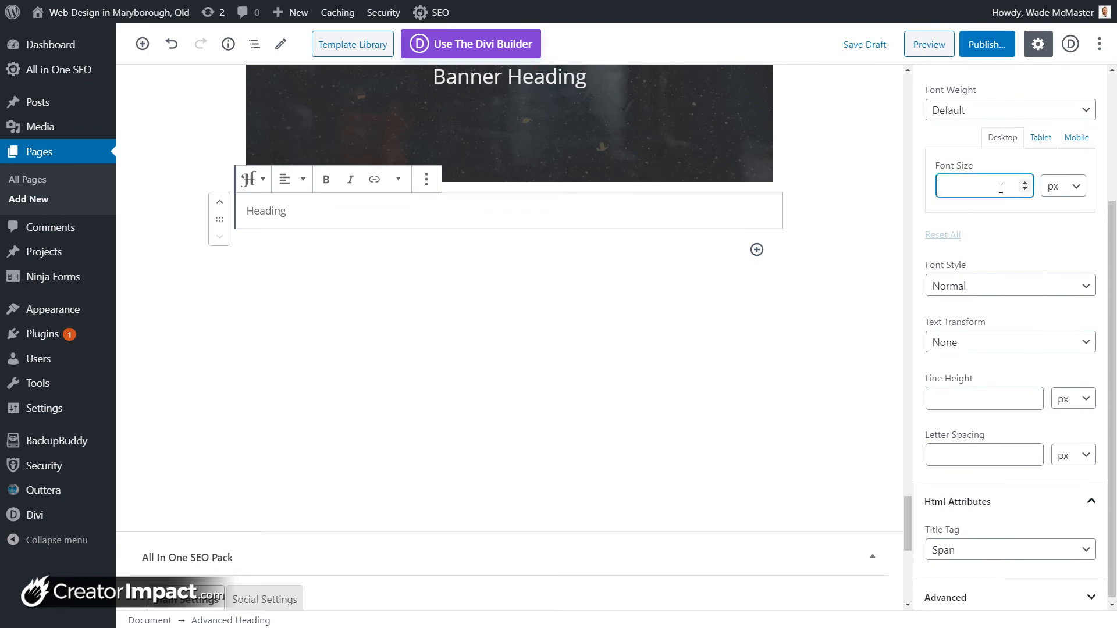
pyautogui.write('100')
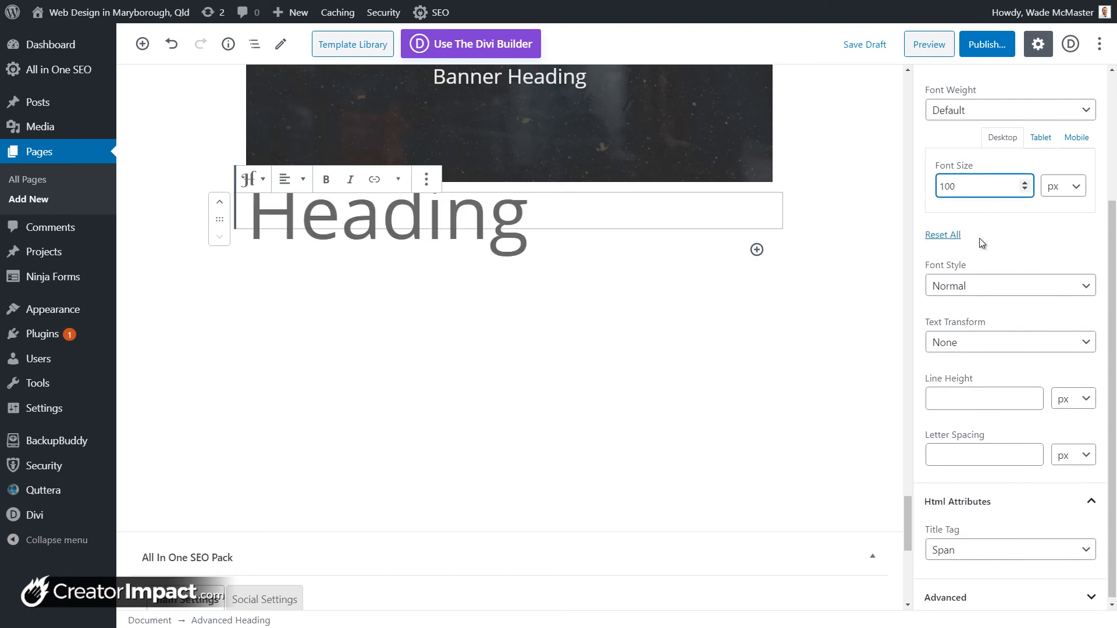
pyautogui.click(970, 400)
pyautogui.write('100')
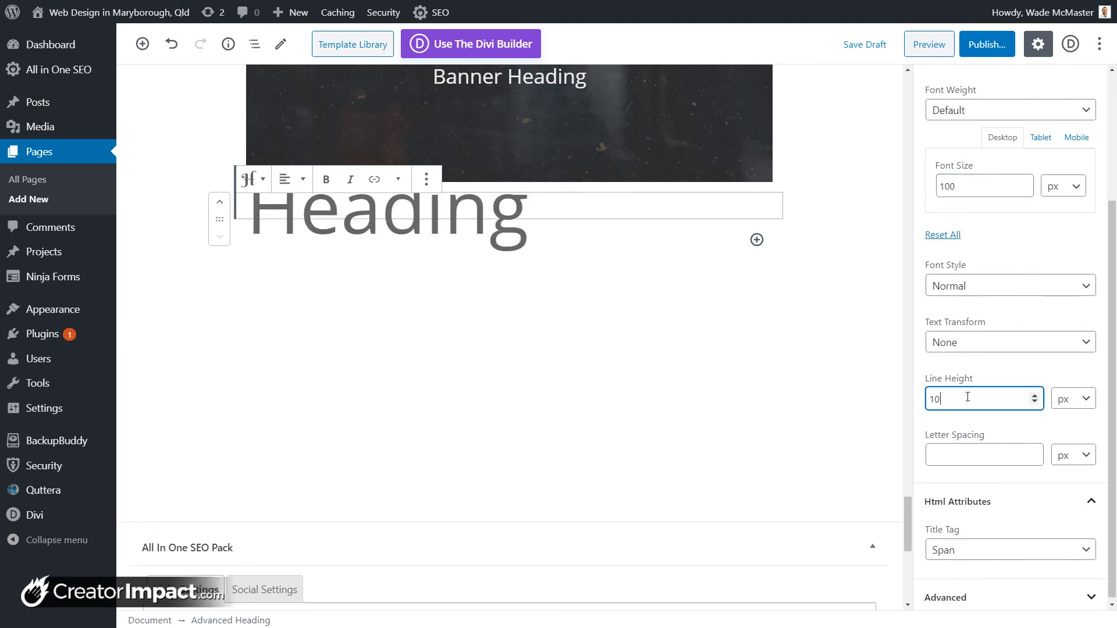
# Step: Set the heading's letter spacing to -1 and its title tag to Heading 2
pyautogui.click(995, 459)
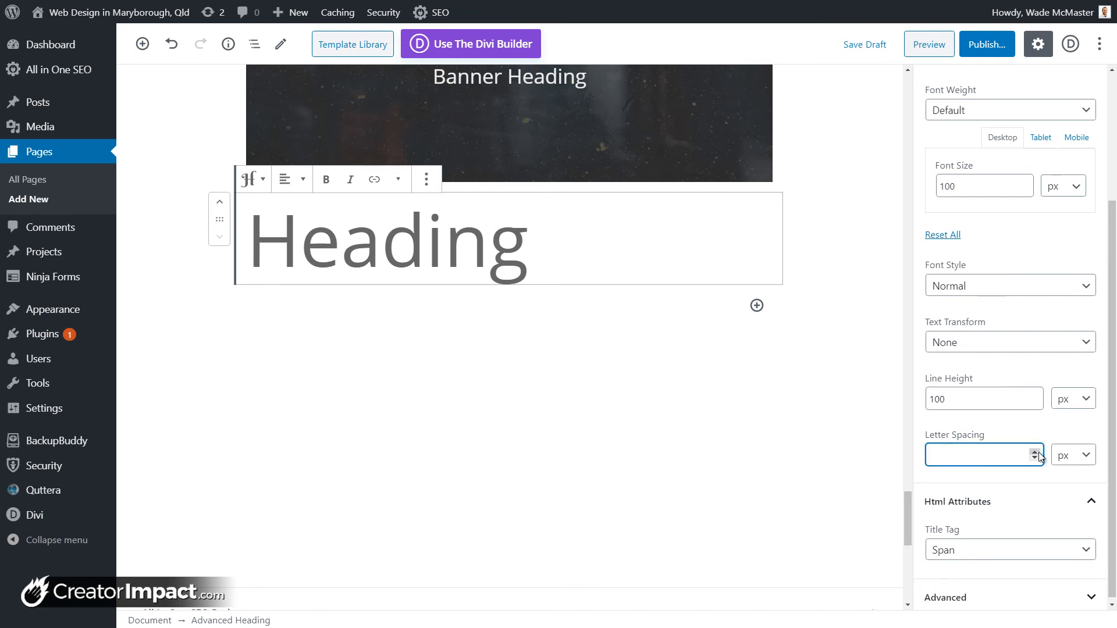
pyautogui.doubleClick(1035, 452)
pyautogui.click(1034, 452)
pyautogui.click(1035, 453)
pyautogui.click(1034, 452)
pyautogui.click(1034, 452)
pyautogui.click(1034, 460)
pyautogui.click(1035, 460)
pyautogui.click(1035, 459)
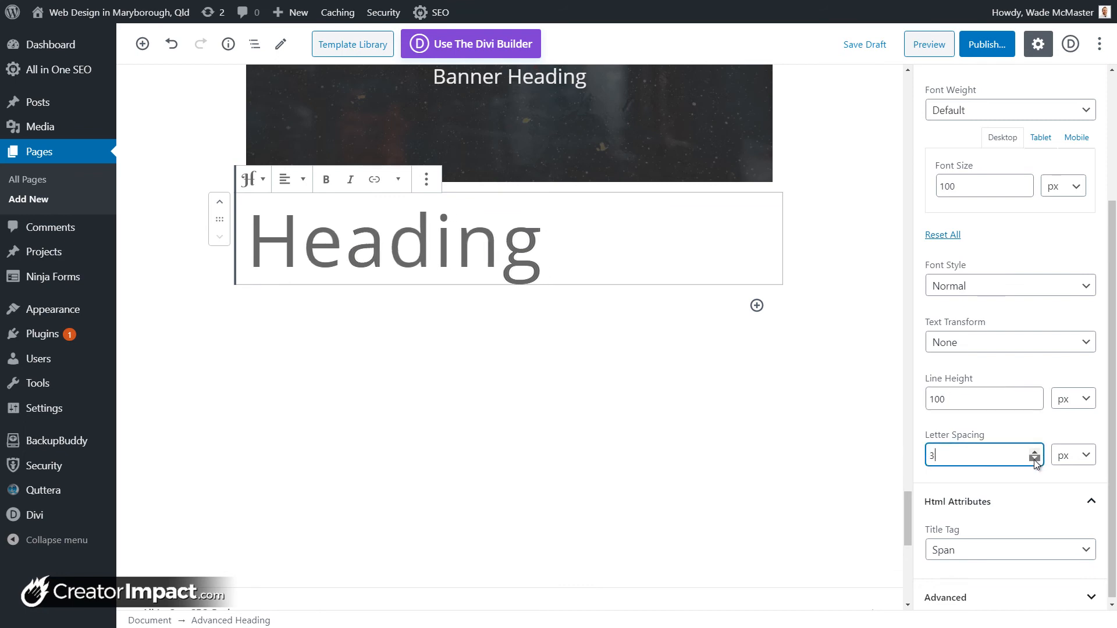
pyautogui.click(1035, 460)
pyautogui.click(1034, 460)
pyautogui.click(1035, 460)
pyautogui.click(1035, 460)
pyautogui.click(1019, 550)
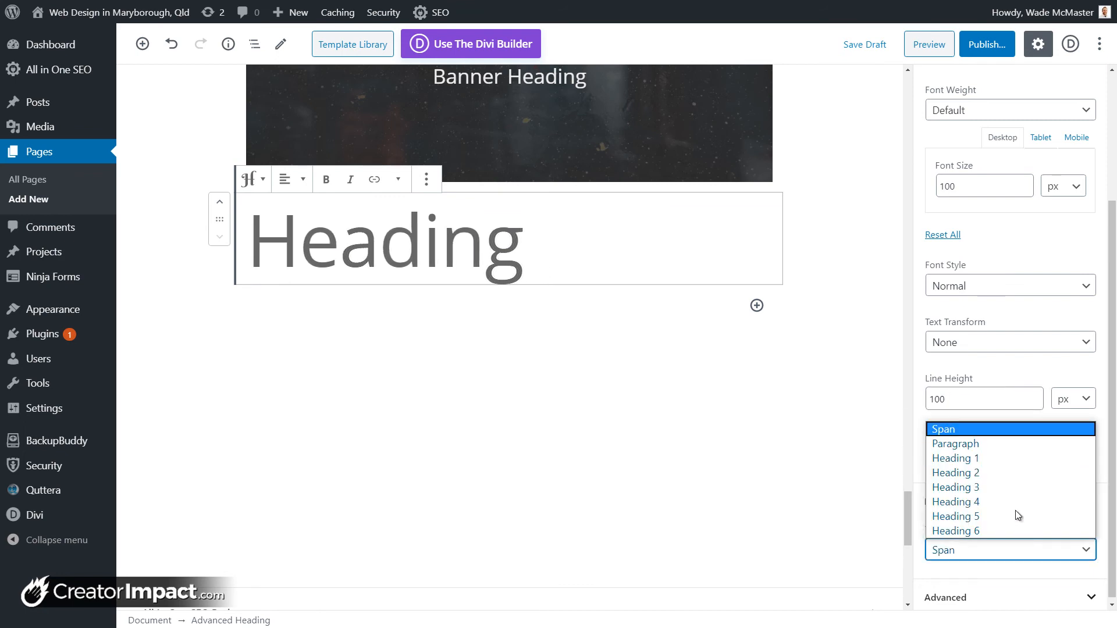
pyautogui.click(999, 476)
pyautogui.scroll(3, 955, 409)
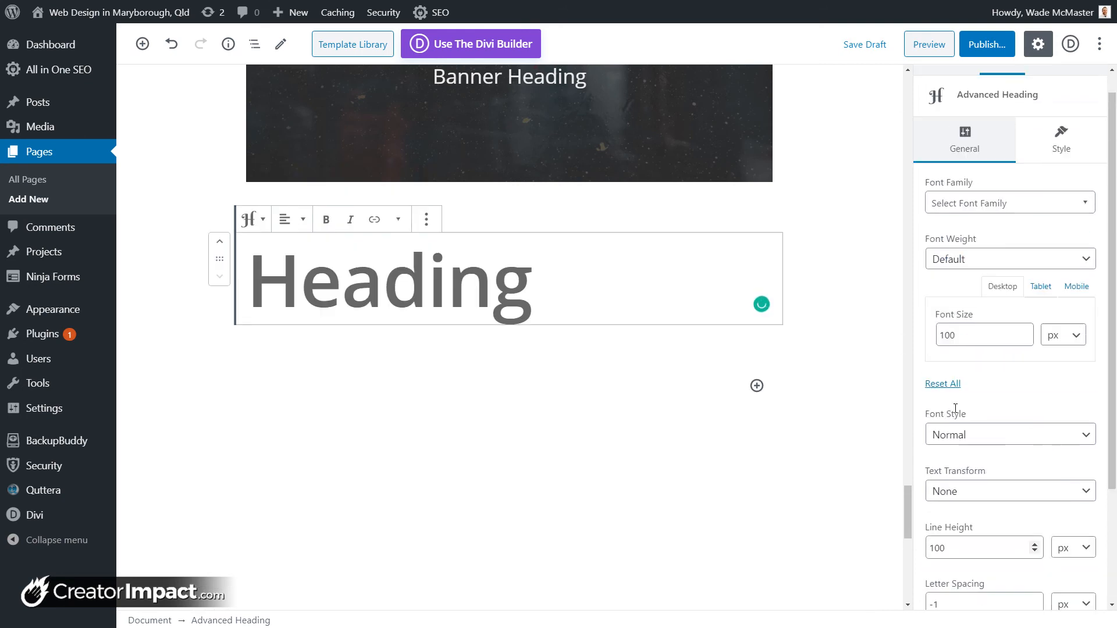
# Step: Search the Google Fonts list and set the heading font to Permanent Marker
pyautogui.scroll(1, 956, 409)
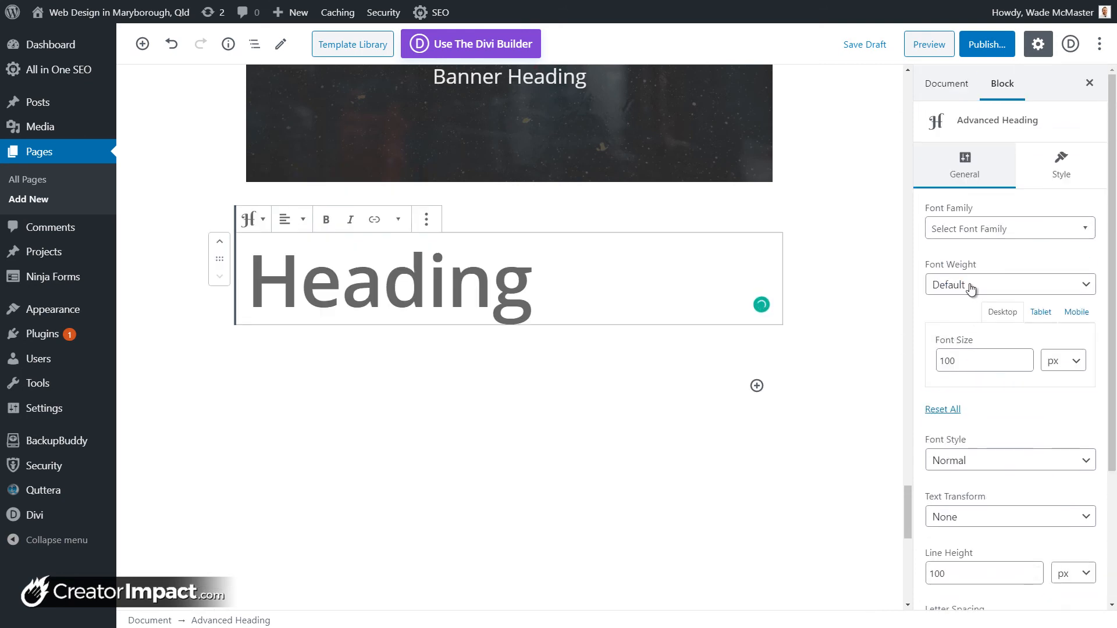
pyautogui.click(974, 233)
pyautogui.scroll(-3, 1095, 330)
pyautogui.moveTo(1095, 329); pyautogui.dragTo(1095, 415)
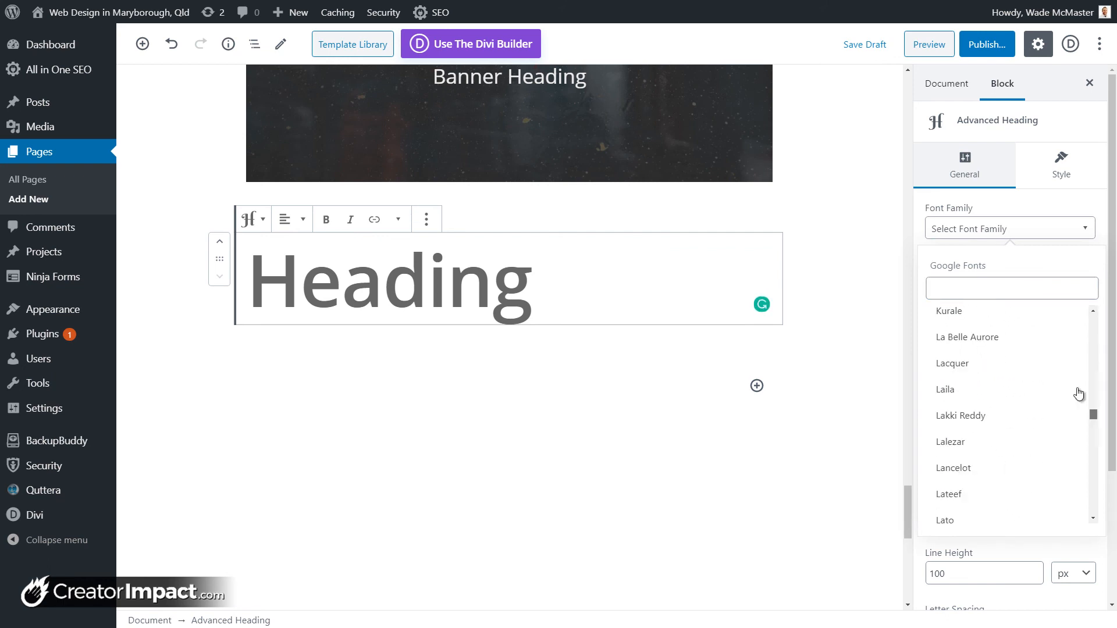
pyautogui.click(1021, 297)
pyautogui.write('perman')
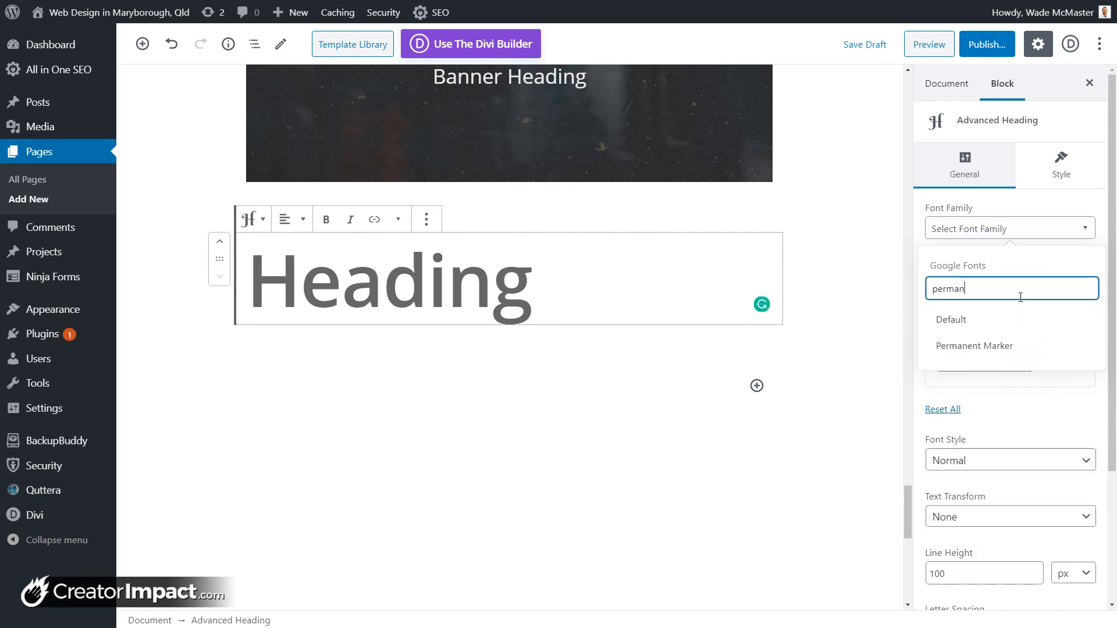
pyautogui.click(1013, 344)
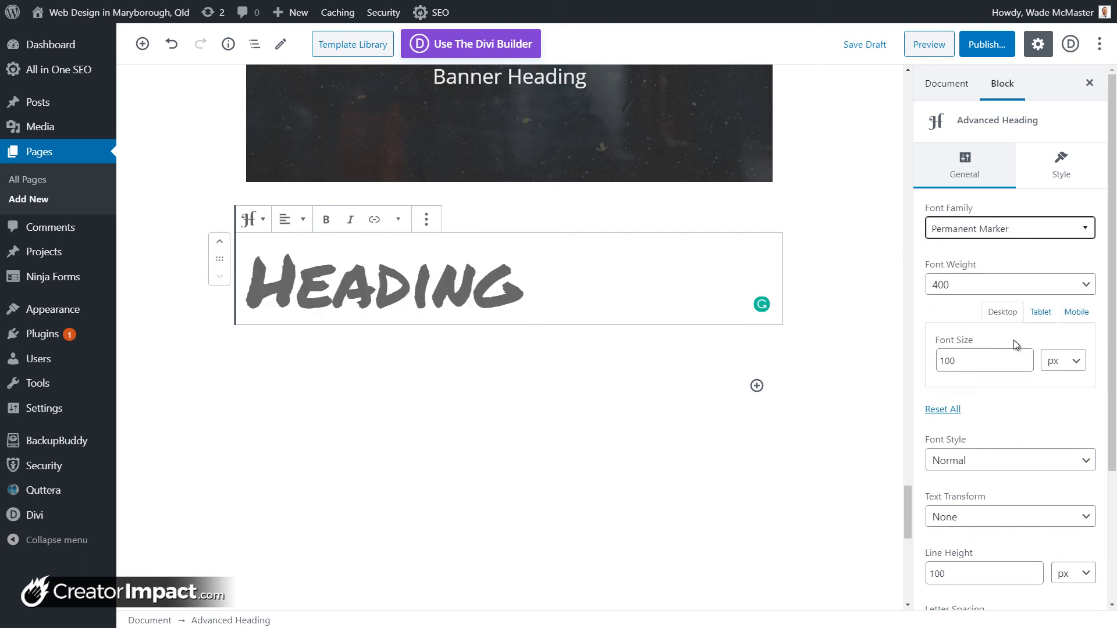
# Step: Try the ABeeZee, Aclonica and Acme fonts on the heading
pyautogui.click(410, 284)
pyautogui.moveTo(520, 285); pyautogui.dragTo(260, 281)
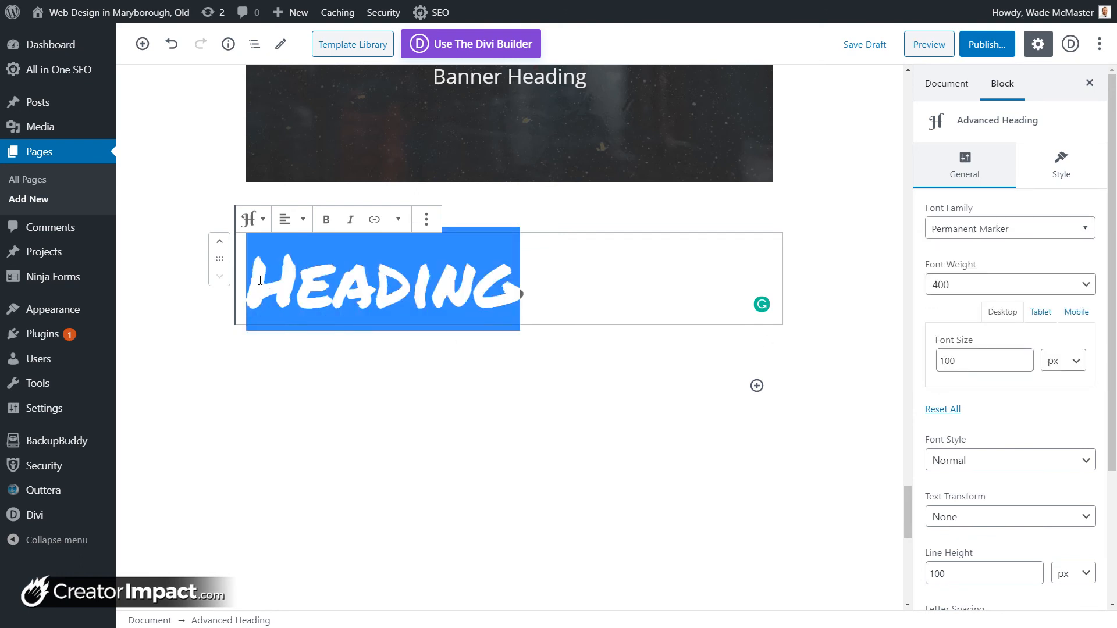
pyautogui.click(988, 232)
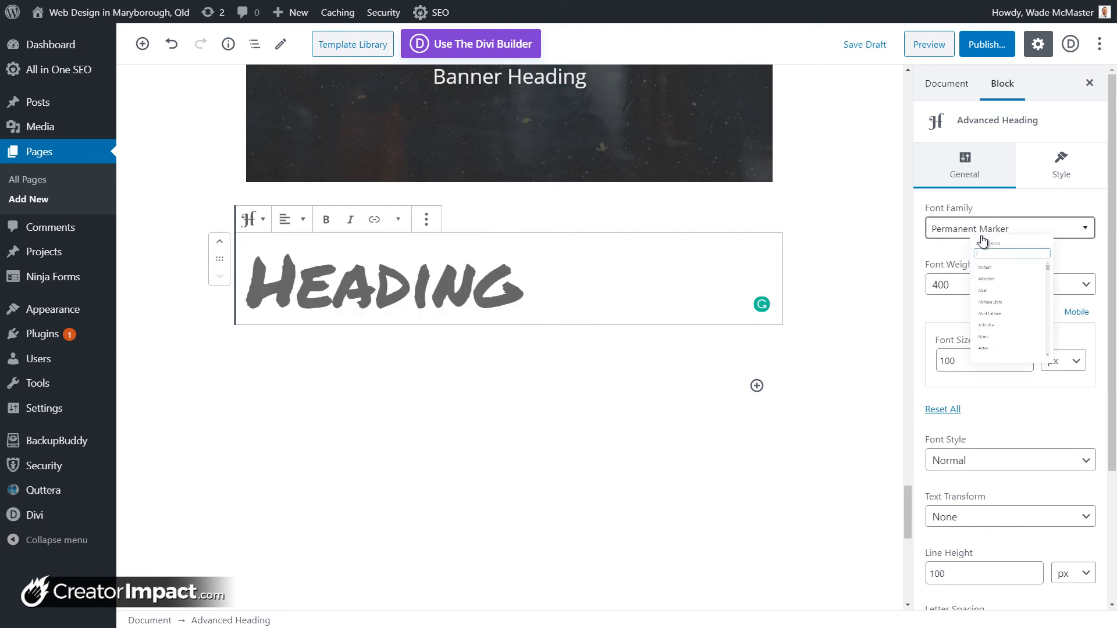
pyautogui.click(1075, 339)
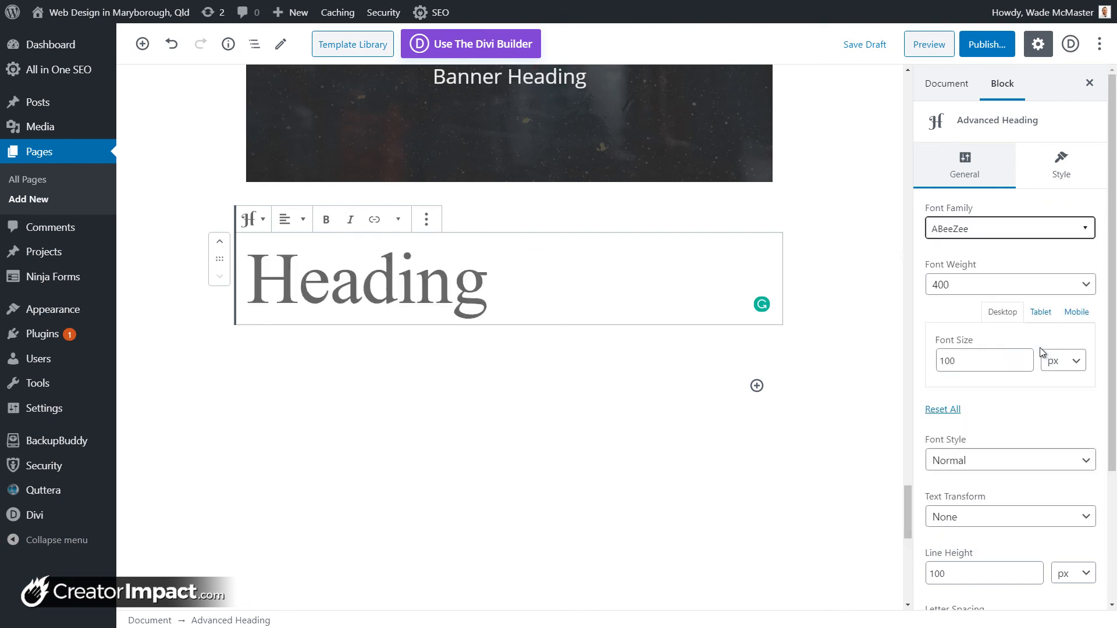
pyautogui.click(976, 295)
pyautogui.click(975, 301)
pyautogui.click(962, 231)
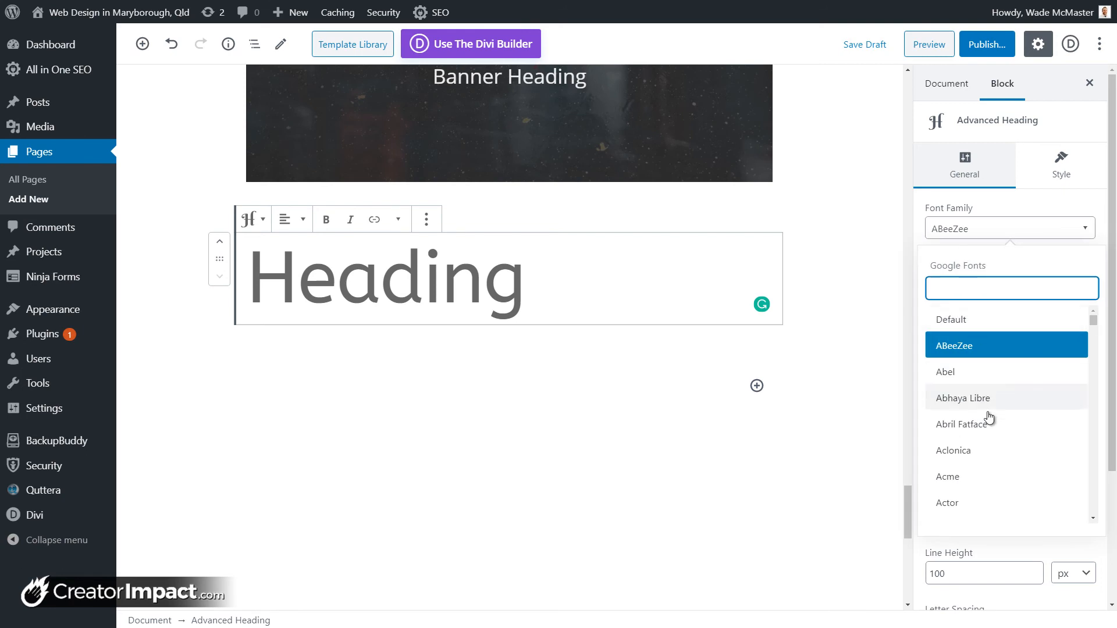
pyautogui.click(989, 452)
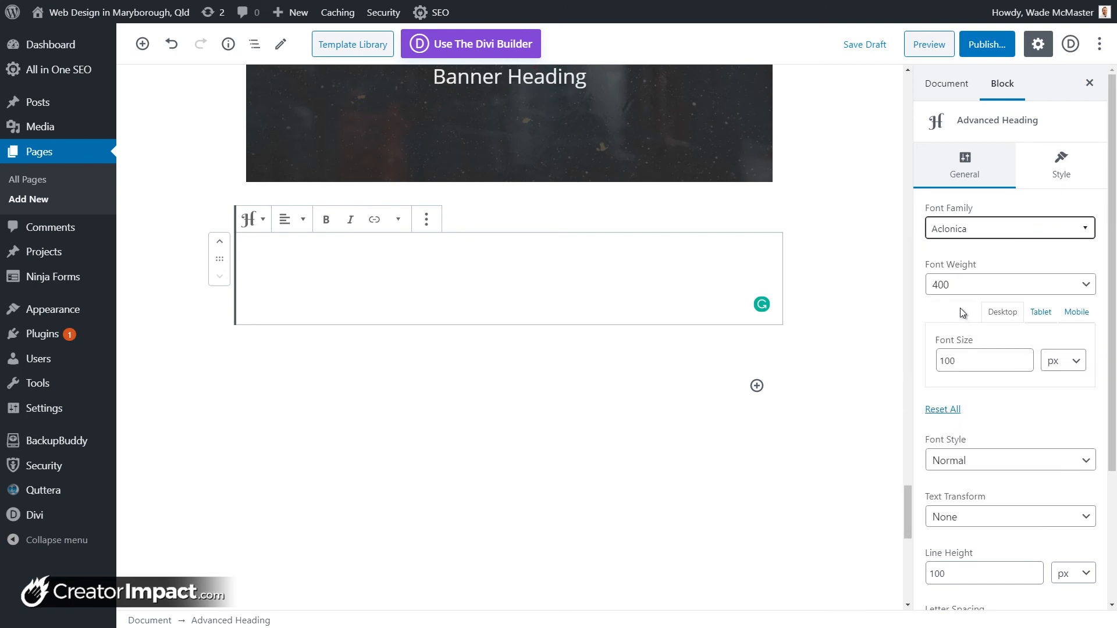
pyautogui.click(956, 231)
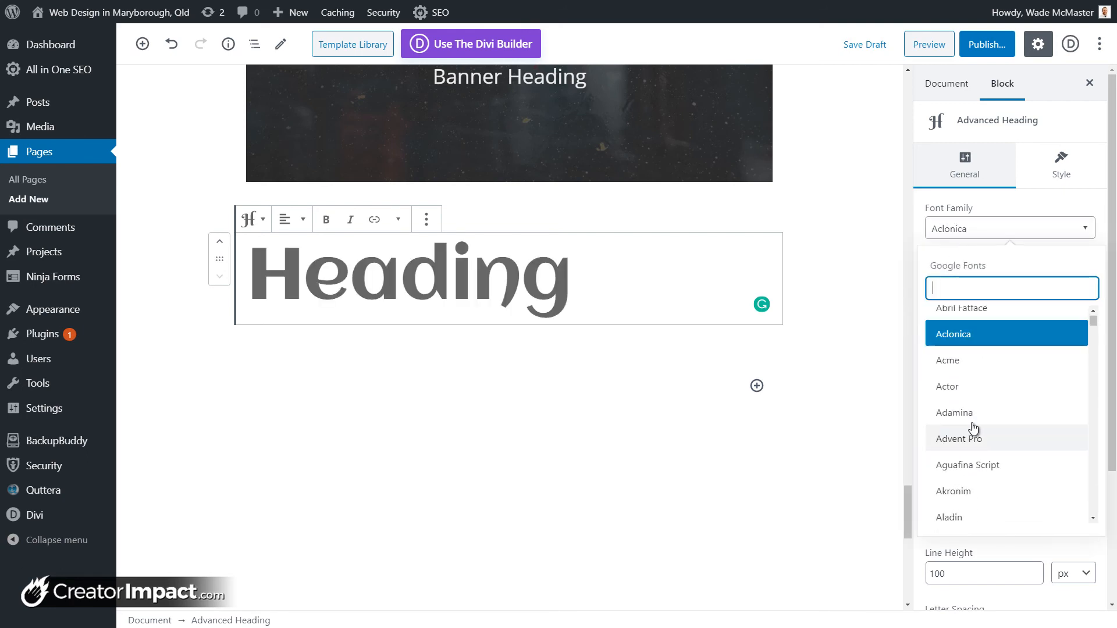
pyautogui.click(954, 360)
pyautogui.click(963, 285)
pyautogui.click(960, 304)
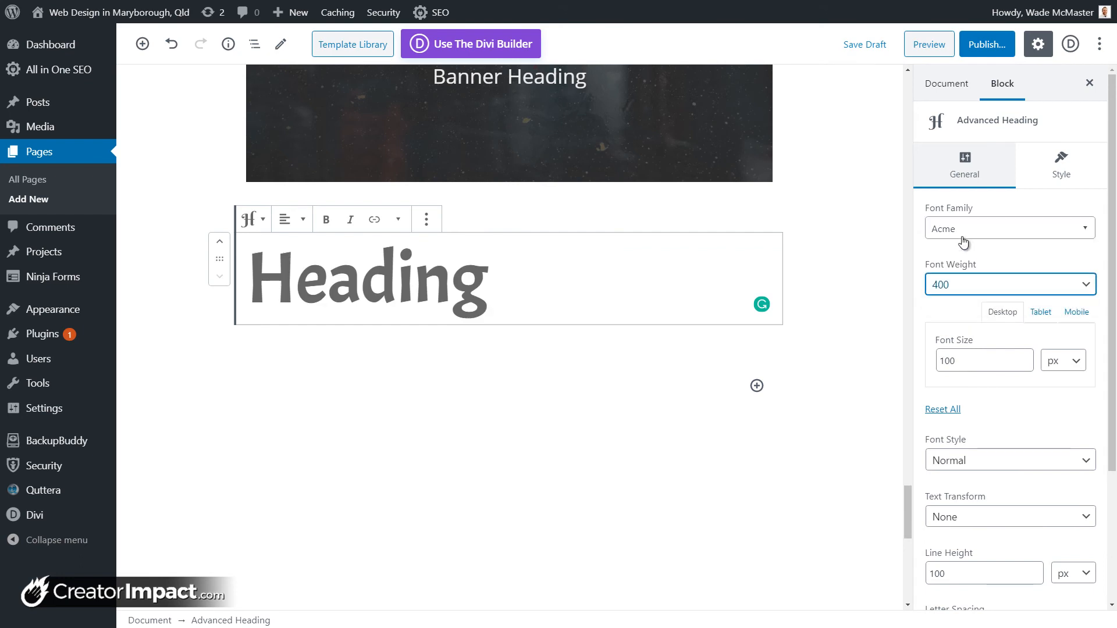
# Step: Switch the heading font to Montserrat with font weight 600
pyautogui.click(964, 236)
pyautogui.write('monts')
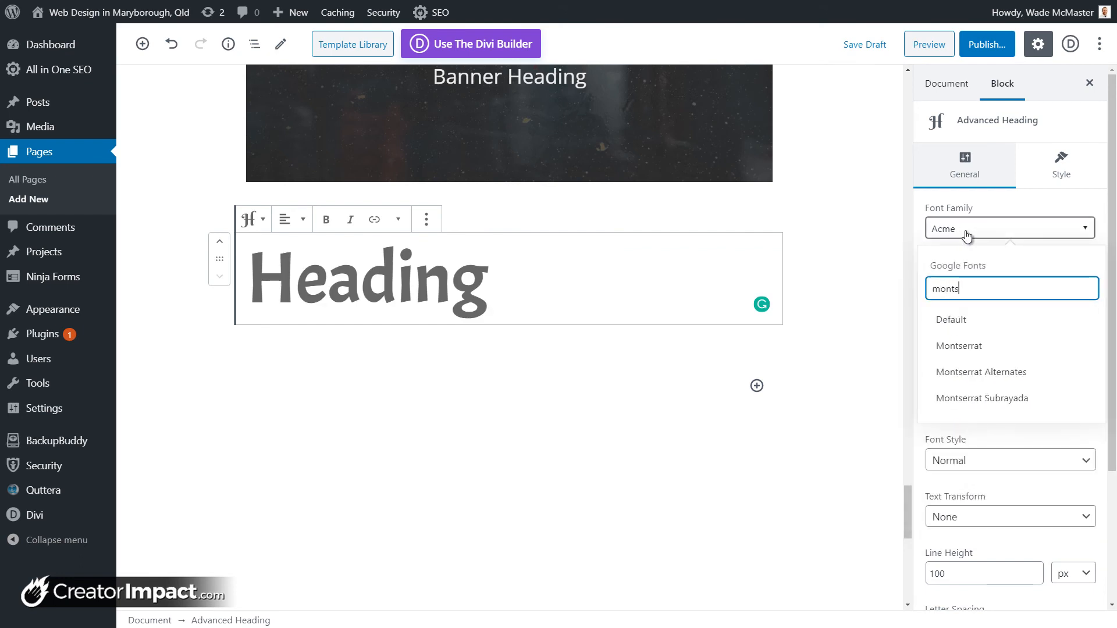
pyautogui.click(983, 346)
pyautogui.click(978, 285)
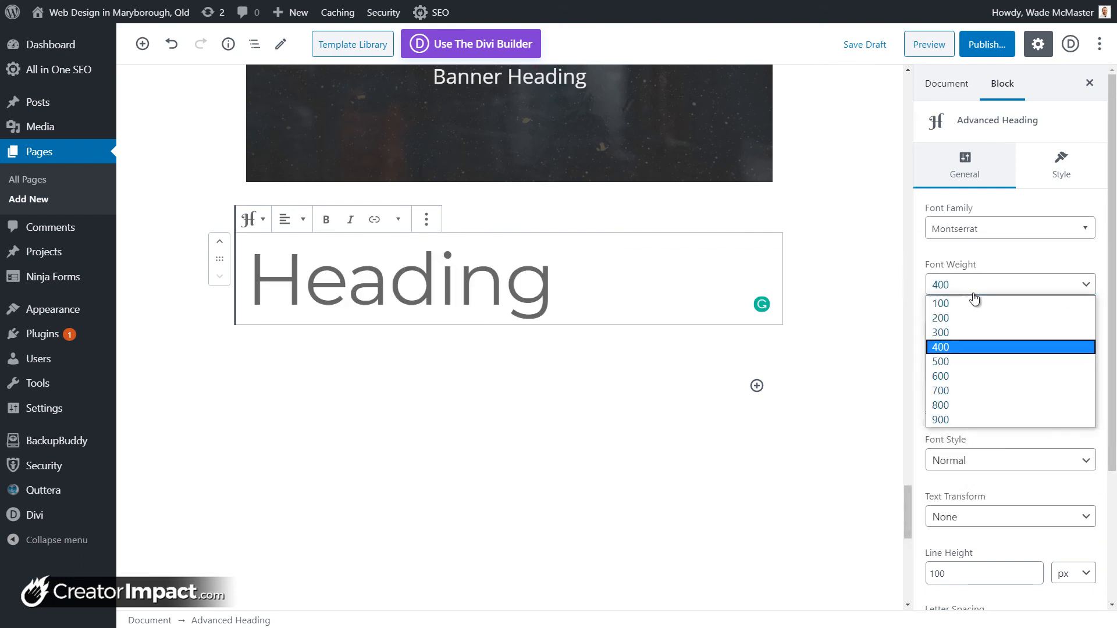
pyautogui.click(970, 420)
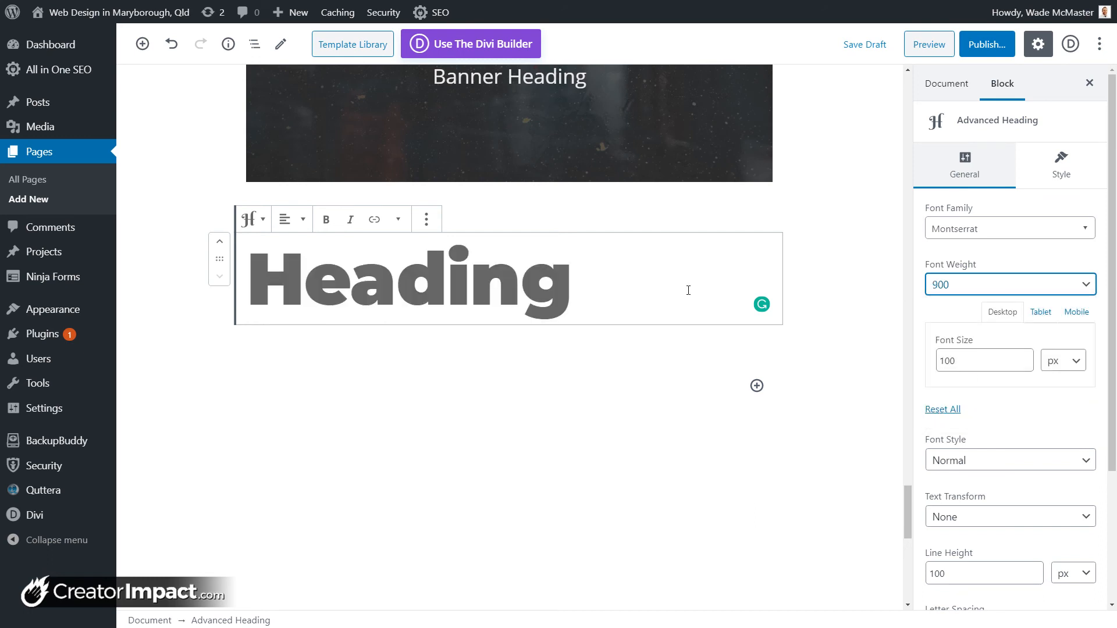
pyautogui.click(1026, 285)
pyautogui.click(980, 376)
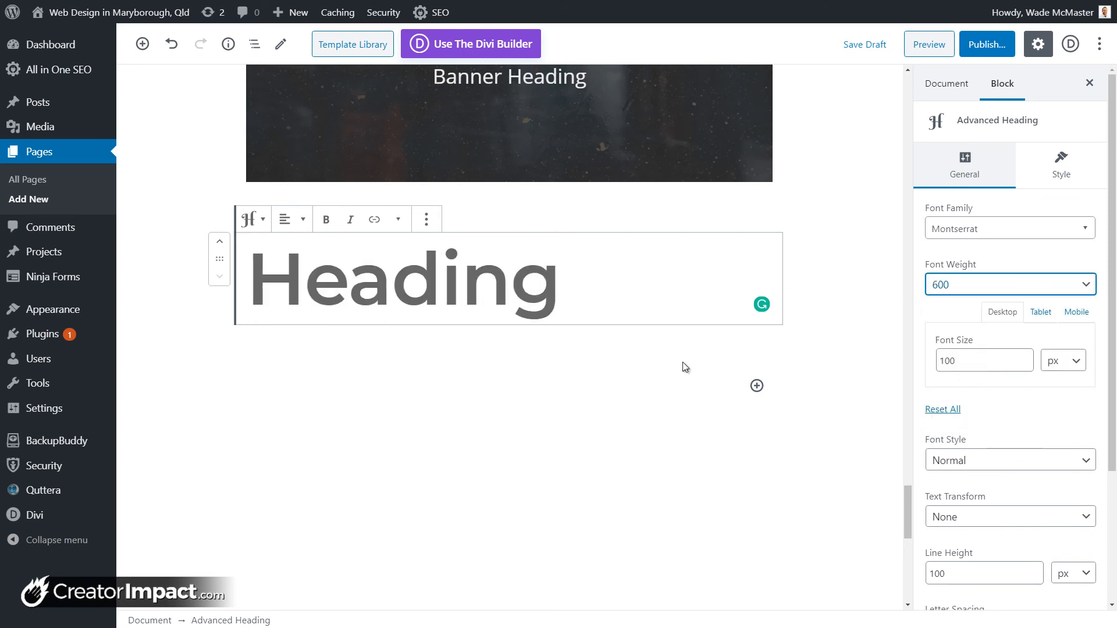
pyautogui.scroll(-3, 1052, 456)
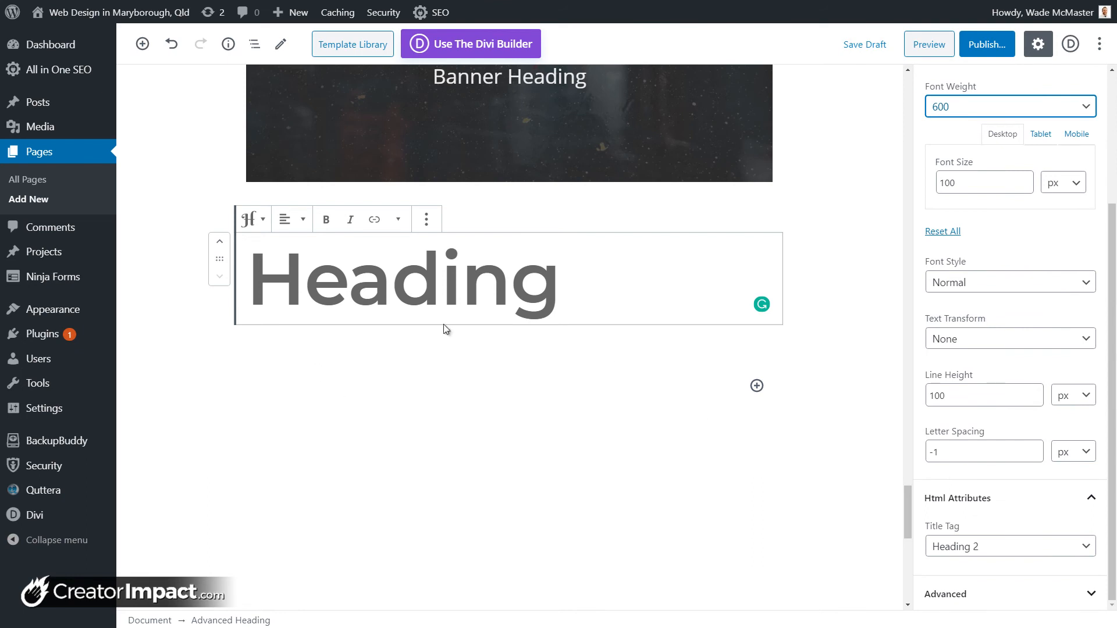
pyautogui.scroll(3, 1012, 291)
# Step: Try italic on the heading, then set font style back to Normal
pyautogui.click(1069, 166)
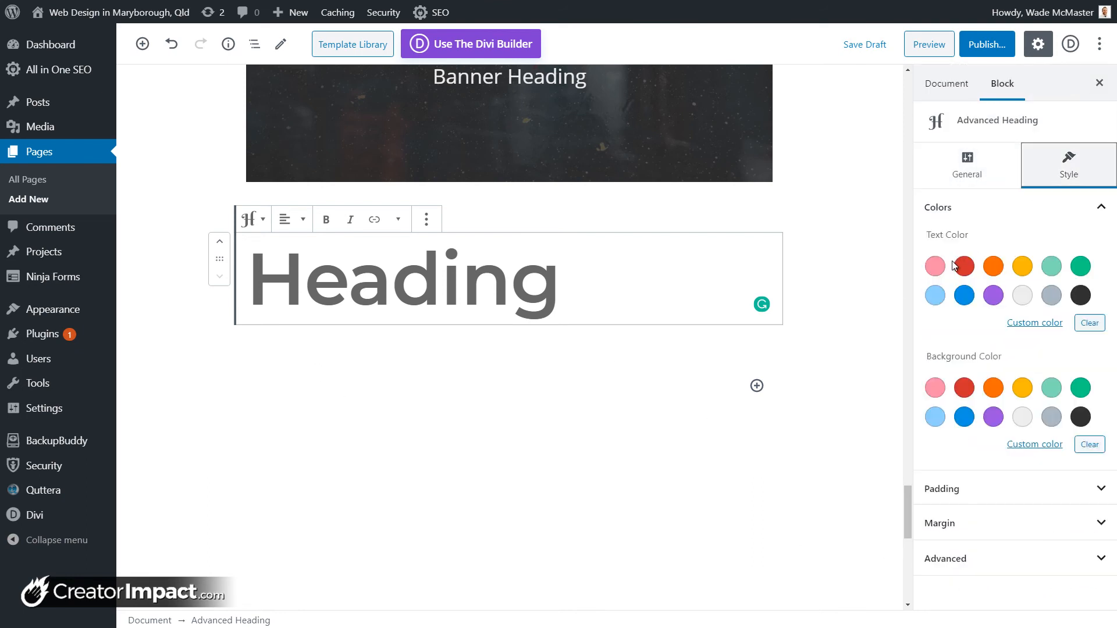
pyautogui.click(971, 176)
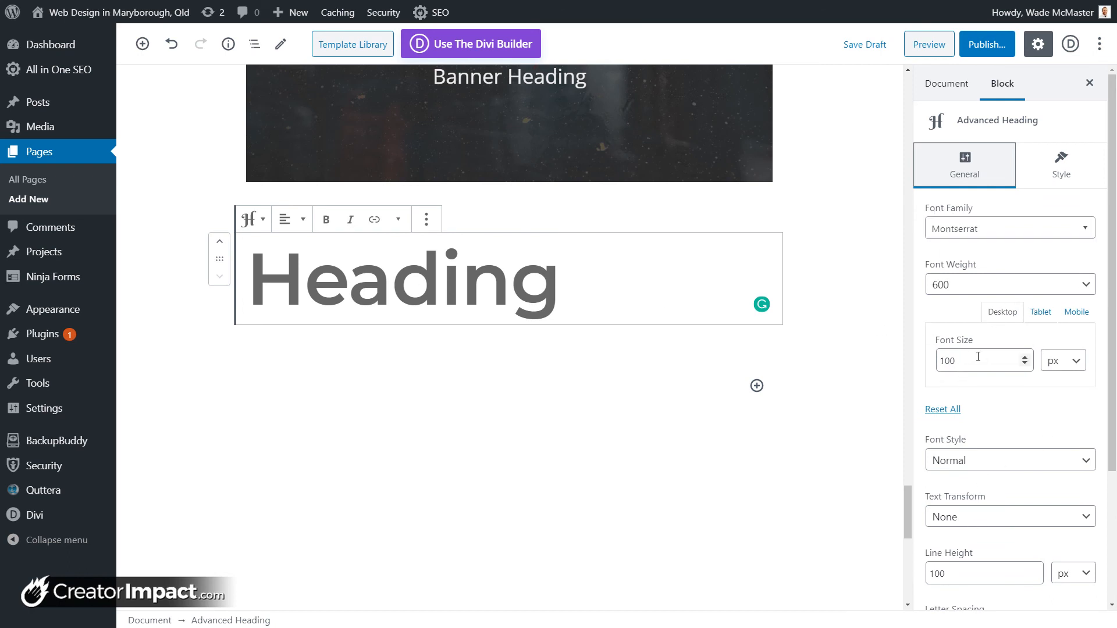
pyautogui.scroll(-3, 978, 372)
pyautogui.click(980, 286)
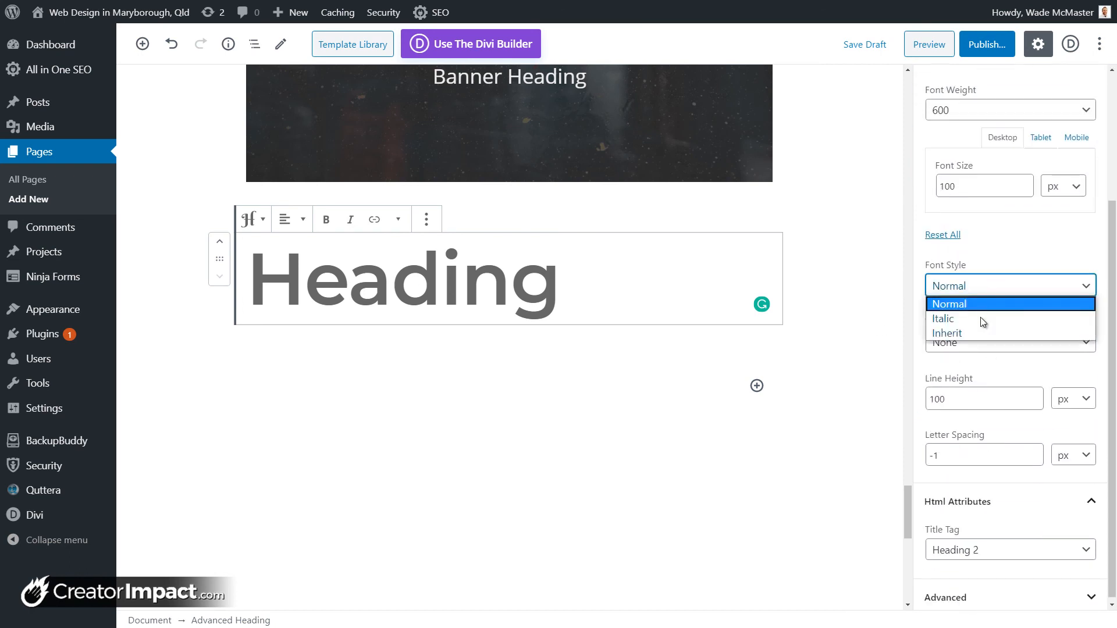
pyautogui.click(984, 319)
pyautogui.click(978, 286)
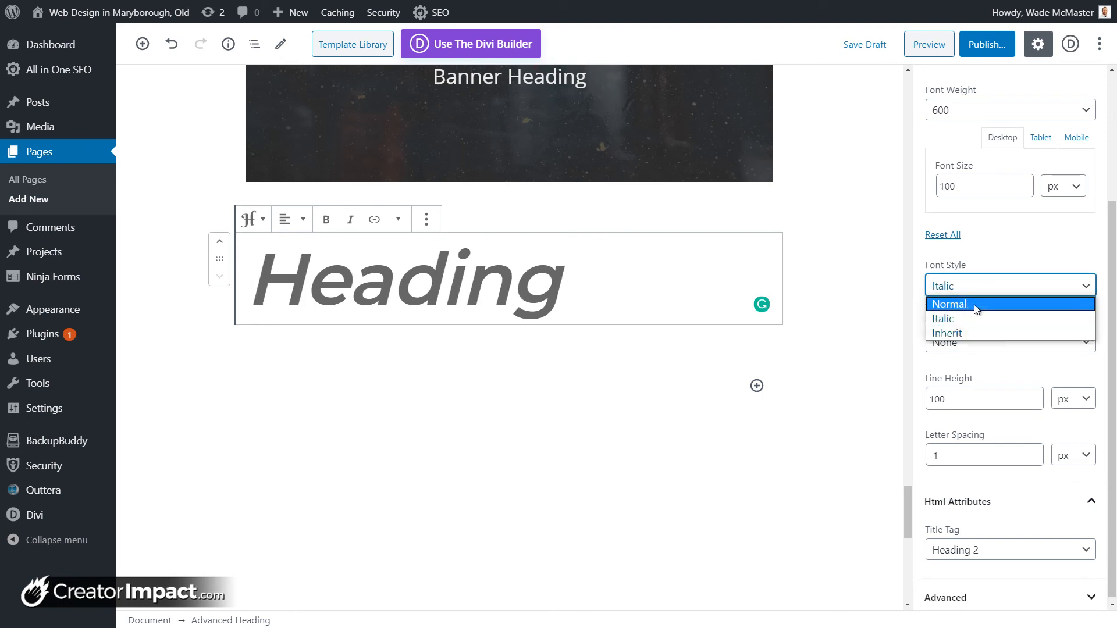
pyautogui.click(976, 306)
# Step: Preview capitalize, lowercase and uppercase transforms, then keep text transform Inherit
pyautogui.click(960, 344)
pyautogui.click(958, 375)
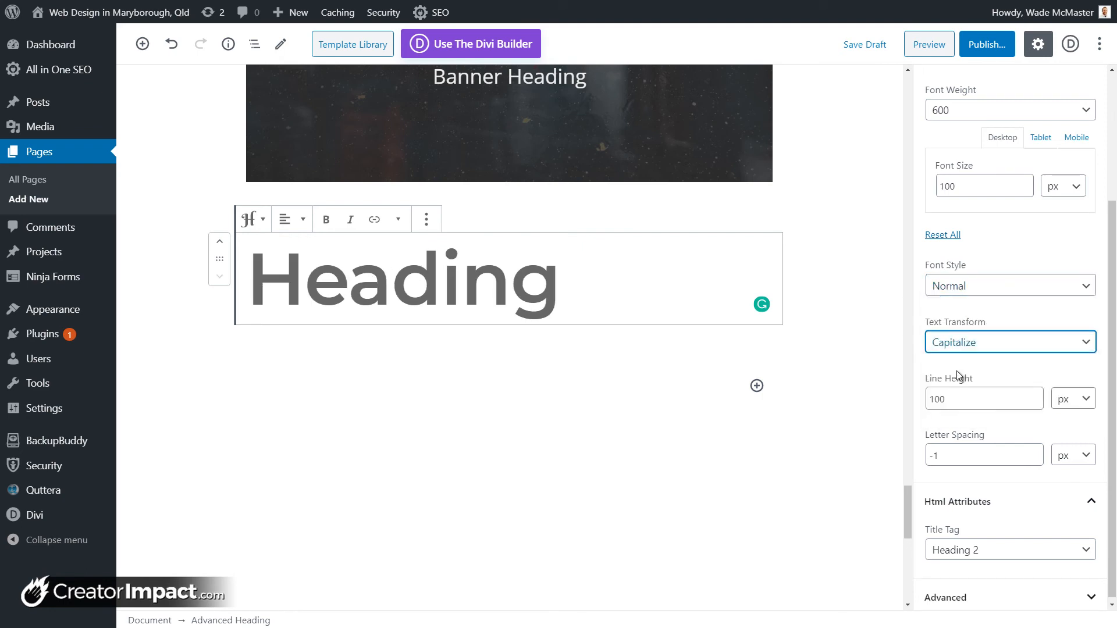
pyautogui.click(957, 345)
pyautogui.click(959, 391)
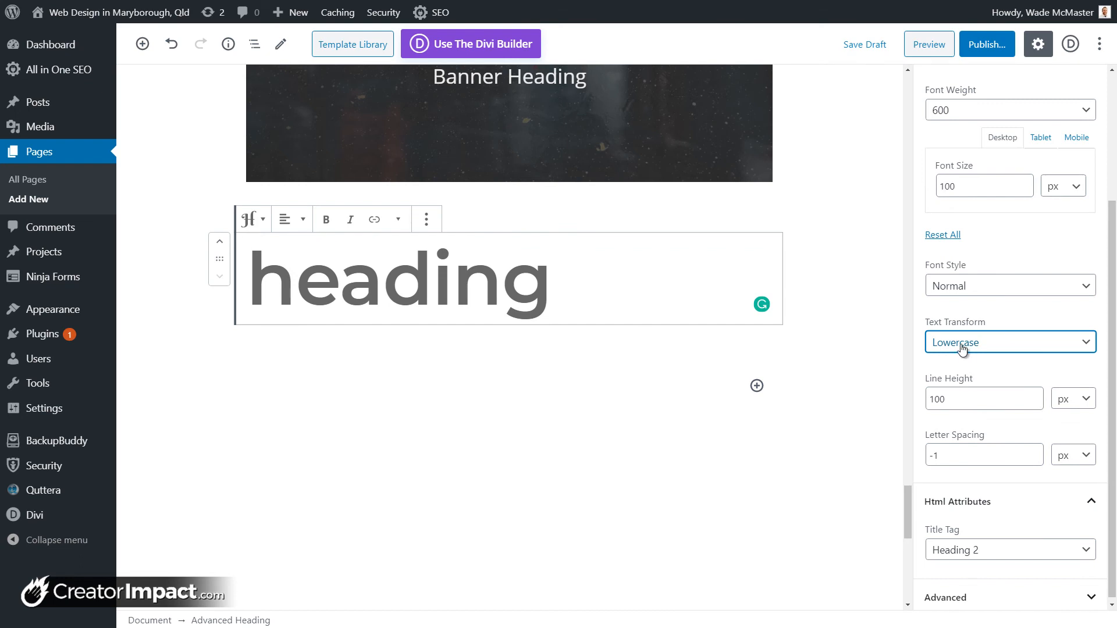
pyautogui.click(962, 348)
pyautogui.click(959, 404)
pyautogui.click(961, 344)
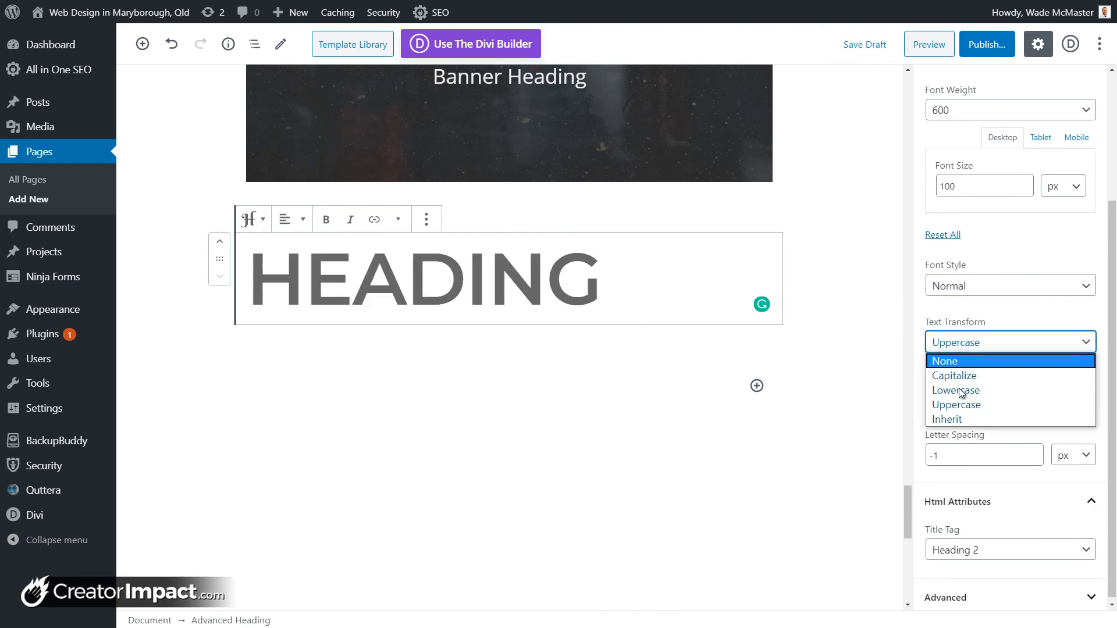
pyautogui.click(962, 419)
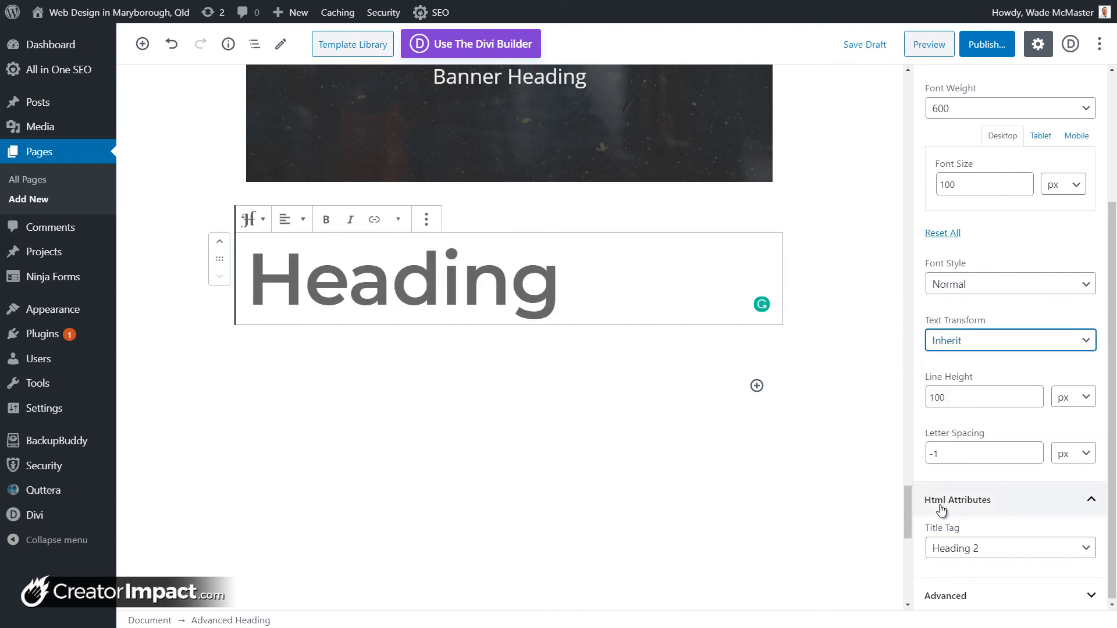
# Step: Lower the heading's letter spacing from -1 to -15 px
pyautogui.click(1035, 457)
pyautogui.click(1035, 457)
pyautogui.click(1036, 457)
pyautogui.click(1036, 458)
pyautogui.click(1036, 458)
pyautogui.click(1036, 457)
pyautogui.click(1035, 457)
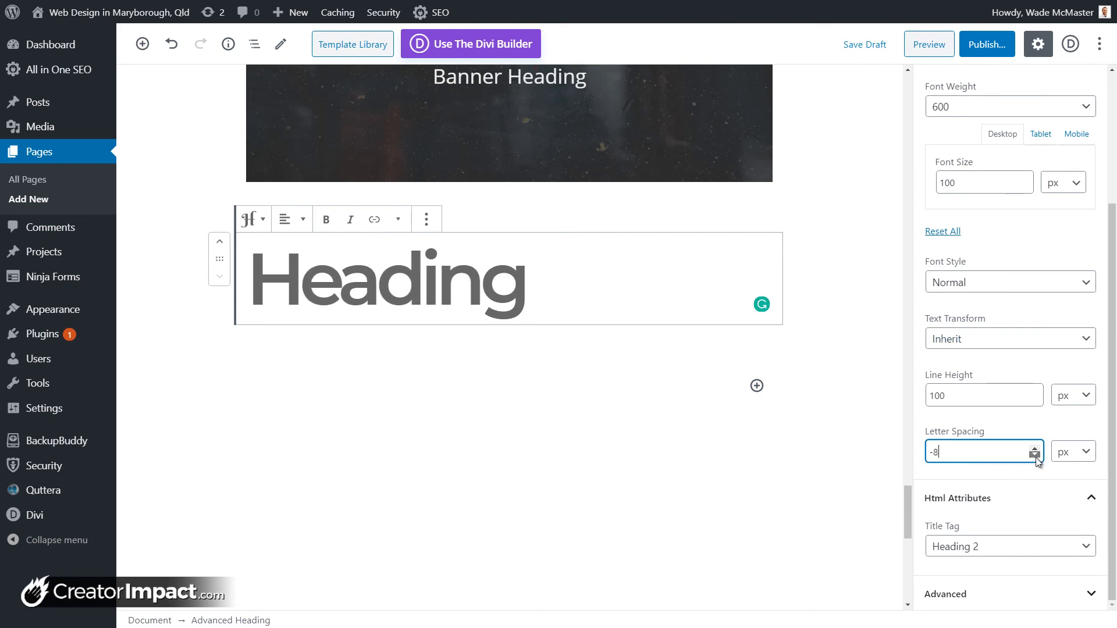
pyautogui.click(1036, 458)
pyautogui.click(1036, 458)
pyautogui.click(1036, 458)
pyautogui.click(1036, 457)
pyautogui.click(1036, 457)
pyautogui.click(1036, 457)
pyautogui.click(1036, 457)
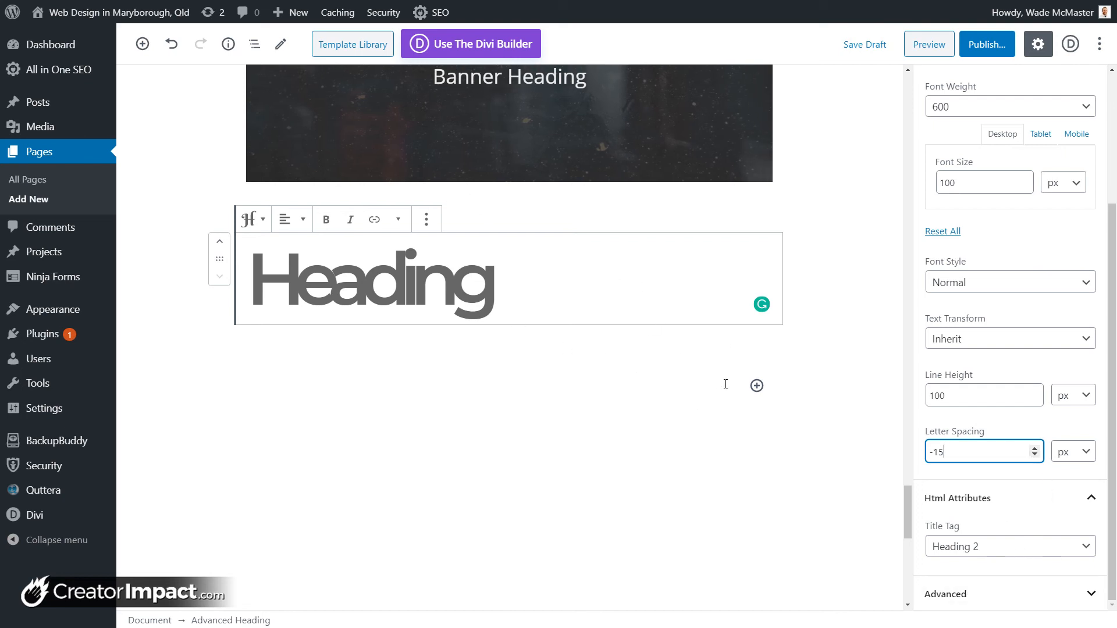
pyautogui.click(756, 385)
# Step: Insert a Getwid Testimonial block below the heading and open its More options menu
pyautogui.moveTo(1025, 210); pyautogui.dragTo(1018, 351)
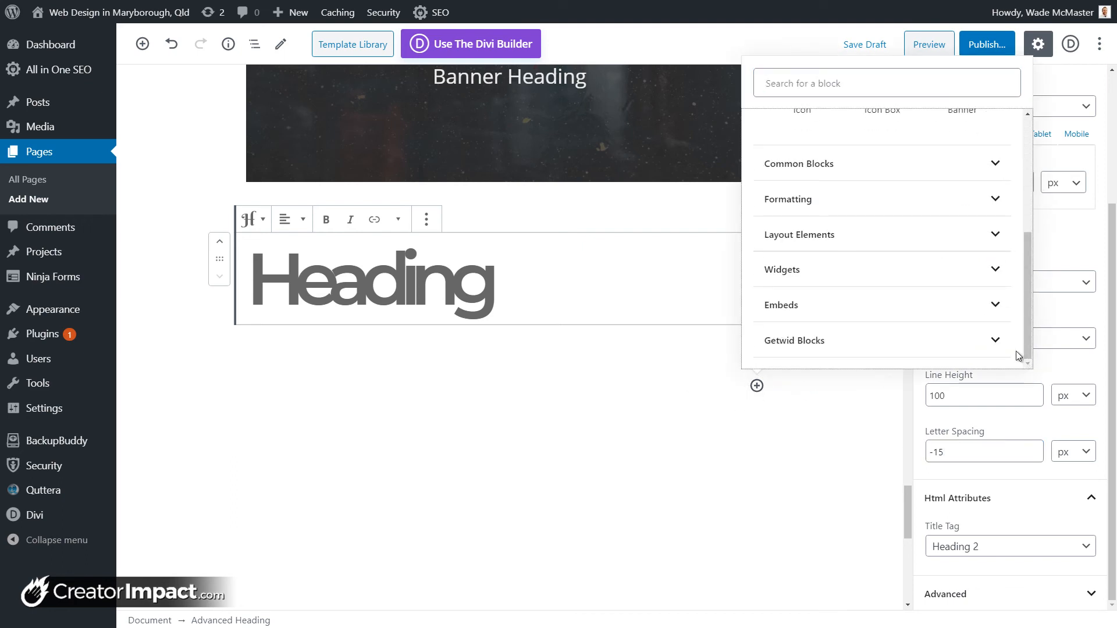
pyautogui.click(991, 346)
pyautogui.click(1027, 249)
pyautogui.moveTo(1028, 248); pyautogui.dragTo(1031, 327)
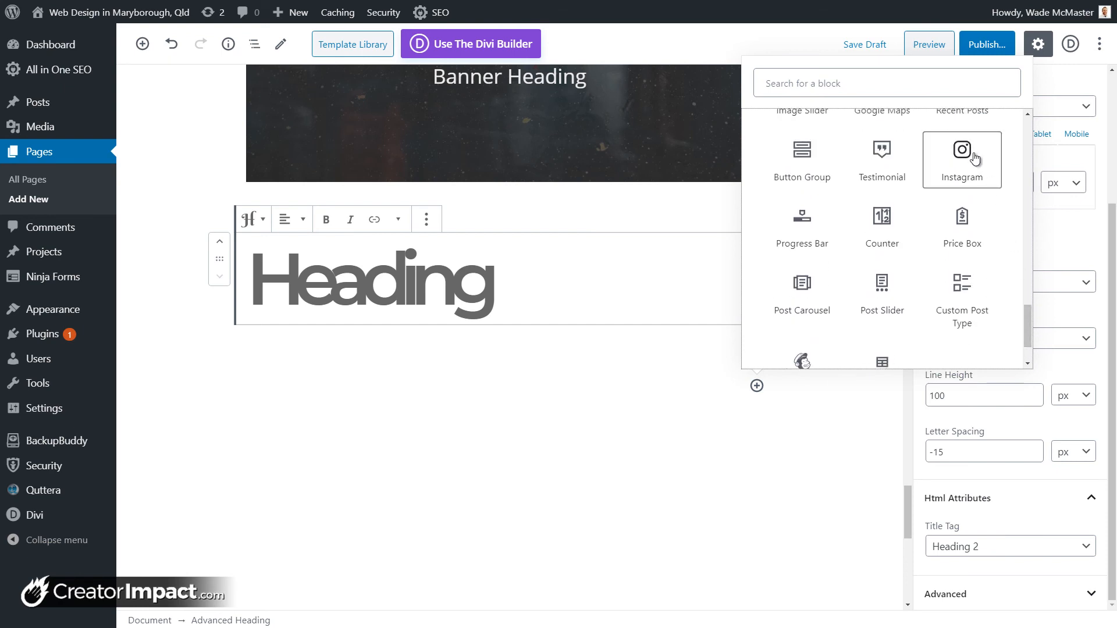
pyautogui.scroll(2, 983, 193)
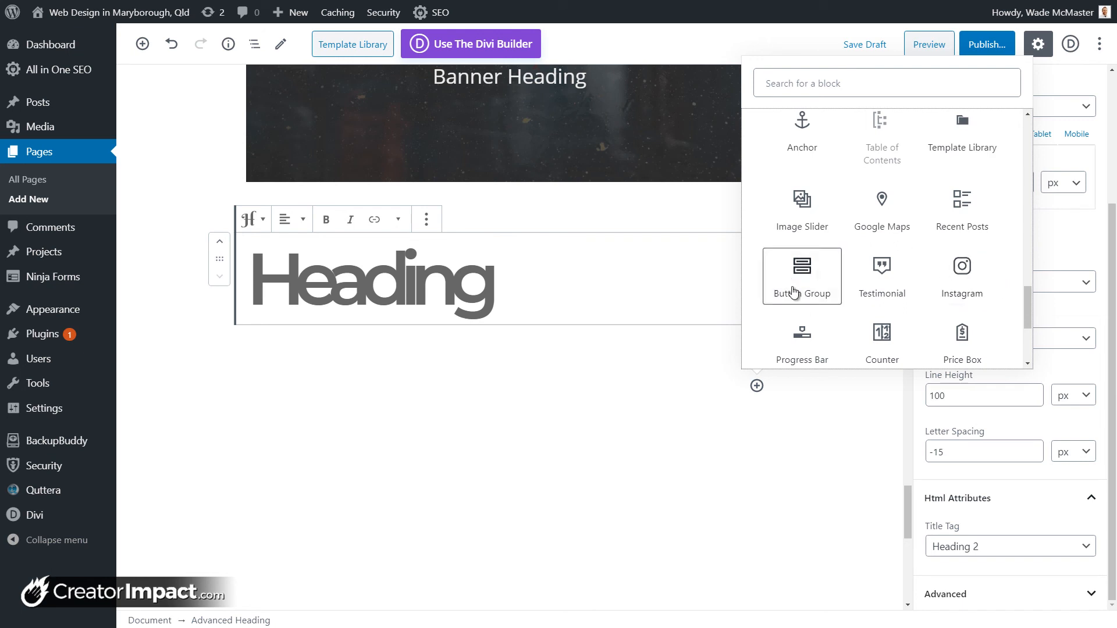
pyautogui.click(868, 270)
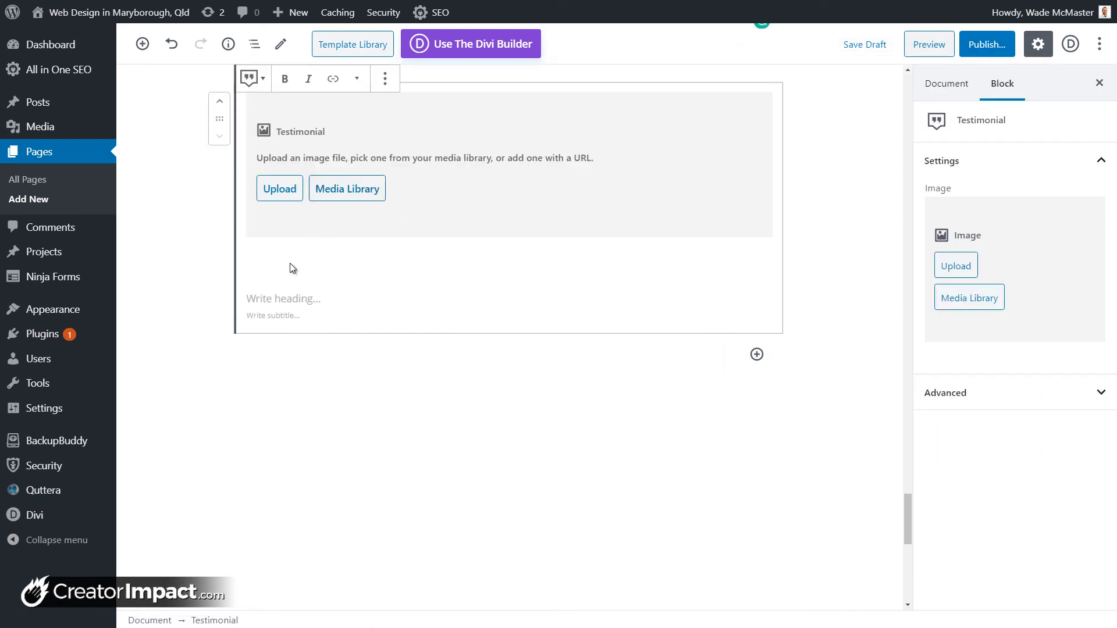
pyautogui.click(386, 89)
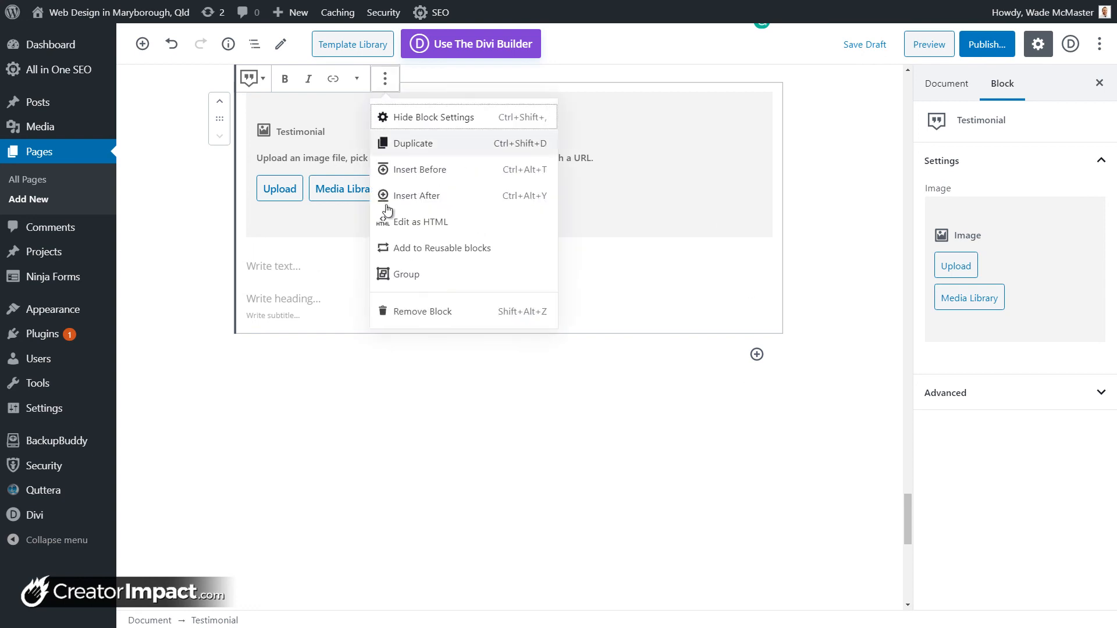
# Step: Remove the Testimonial block and insert a Getwid Progress Bar below the heading
pyautogui.click(406, 313)
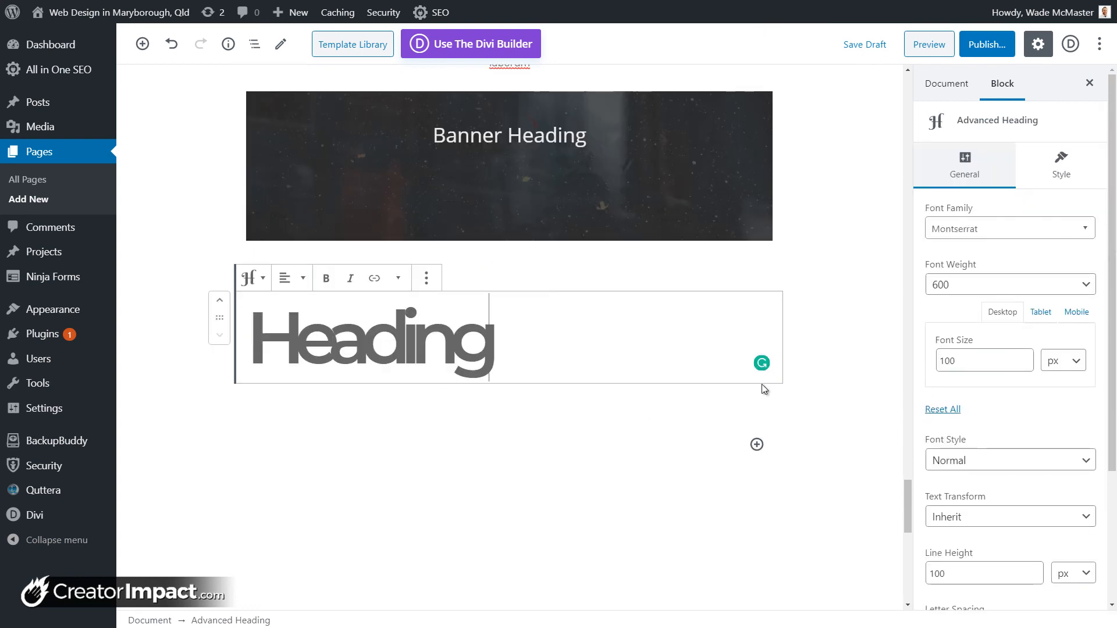
pyautogui.click(756, 445)
pyautogui.moveTo(1024, 255); pyautogui.dragTo(1021, 406)
pyautogui.click(948, 389)
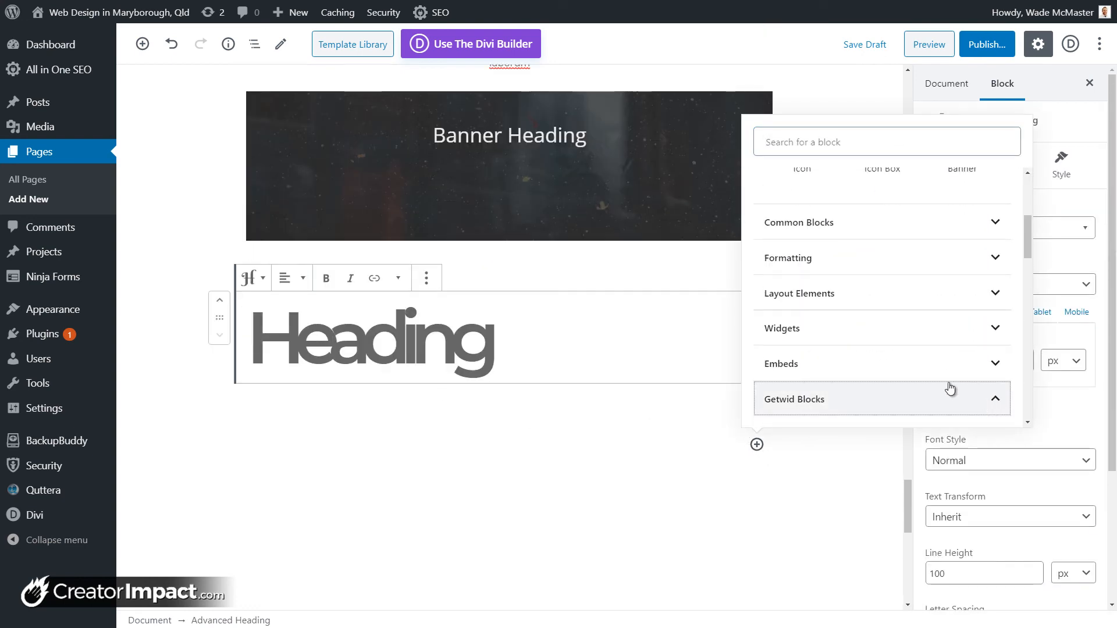
pyautogui.scroll(-6, 923, 379)
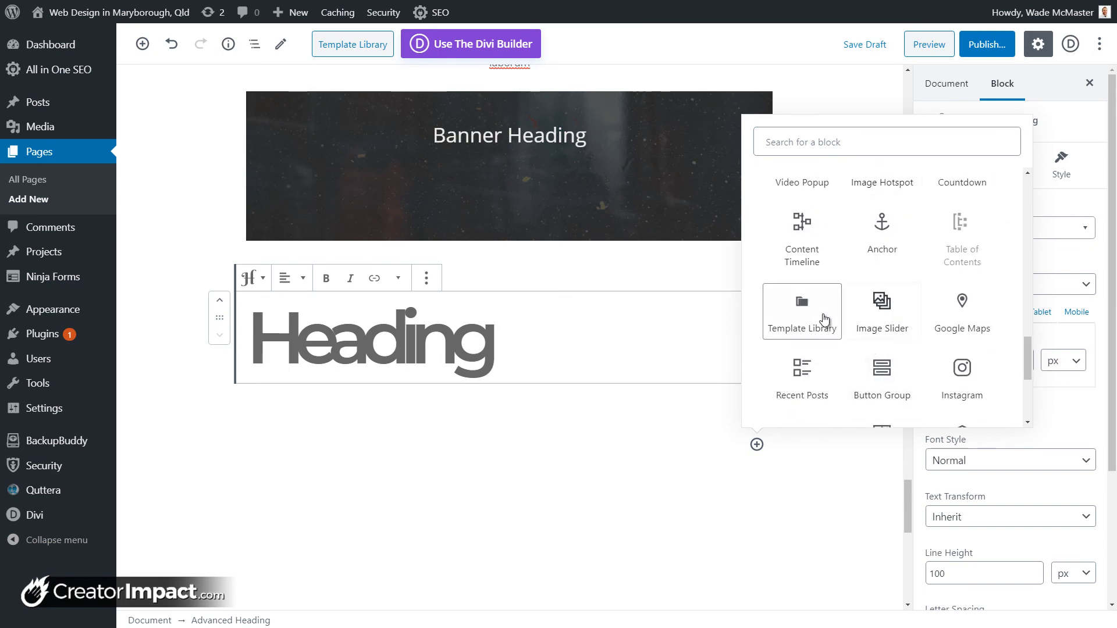
pyautogui.scroll(-4, 820, 321)
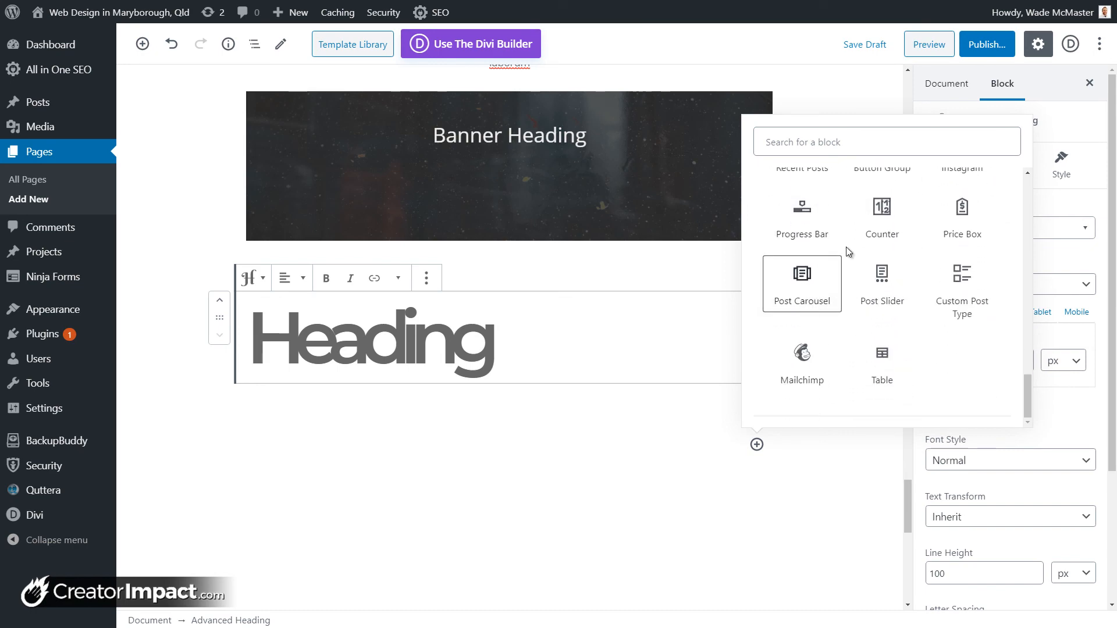
pyautogui.click(819, 215)
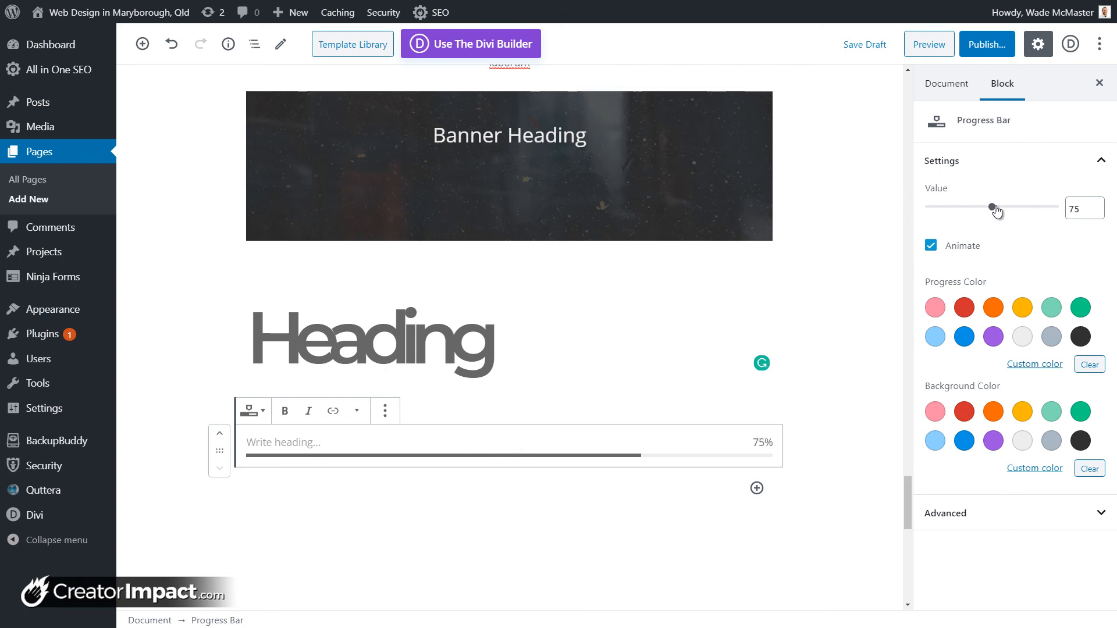
# Step: Set the progress bar to 23%, labelled 'Completed', with a red fill on a teal track
pyautogui.moveTo(996, 211); pyautogui.dragTo(959, 216)
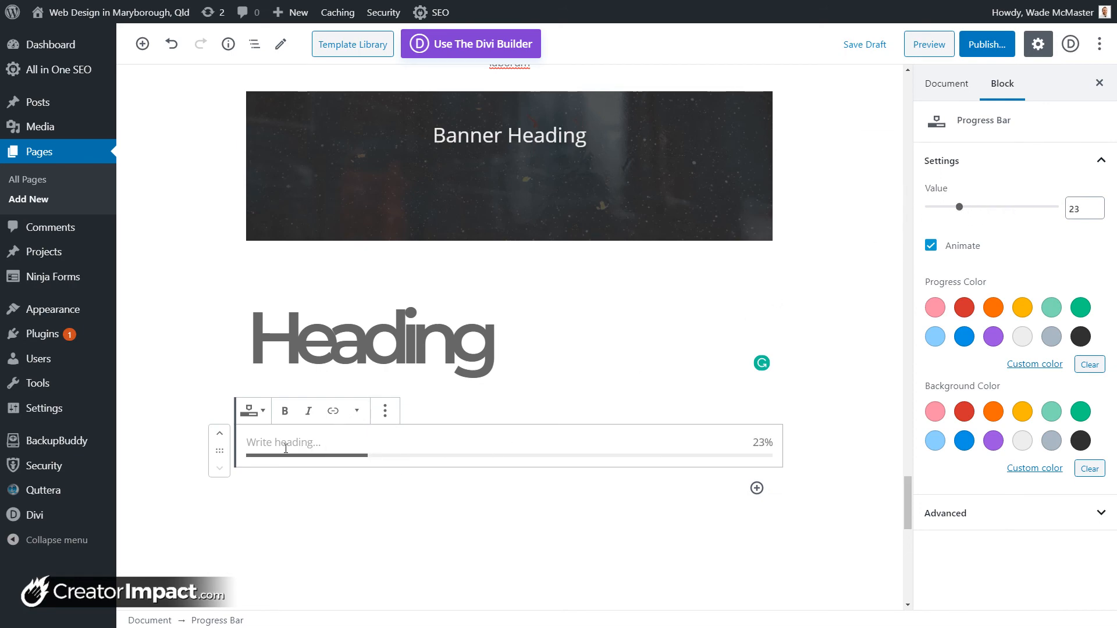
pyautogui.write('Conm')
pyautogui.click(964, 307)
pyautogui.click(1052, 412)
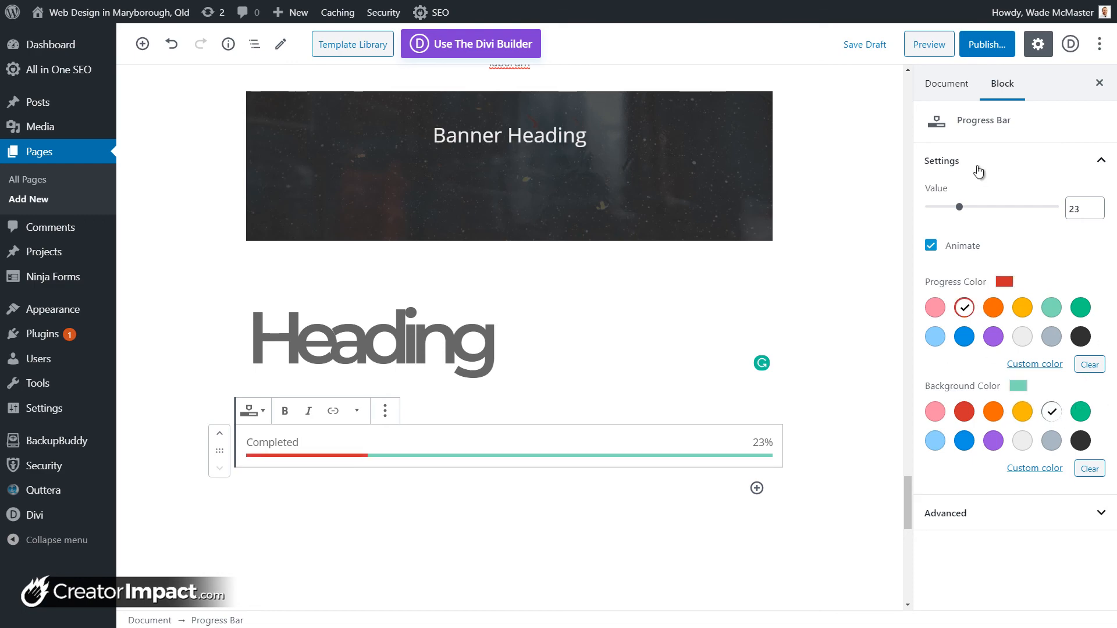
pyautogui.click(756, 488)
# Step: Insert a Getwid Counter block below the progress bar
pyautogui.moveTo(1029, 281); pyautogui.dragTo(1029, 401)
pyautogui.click(978, 421)
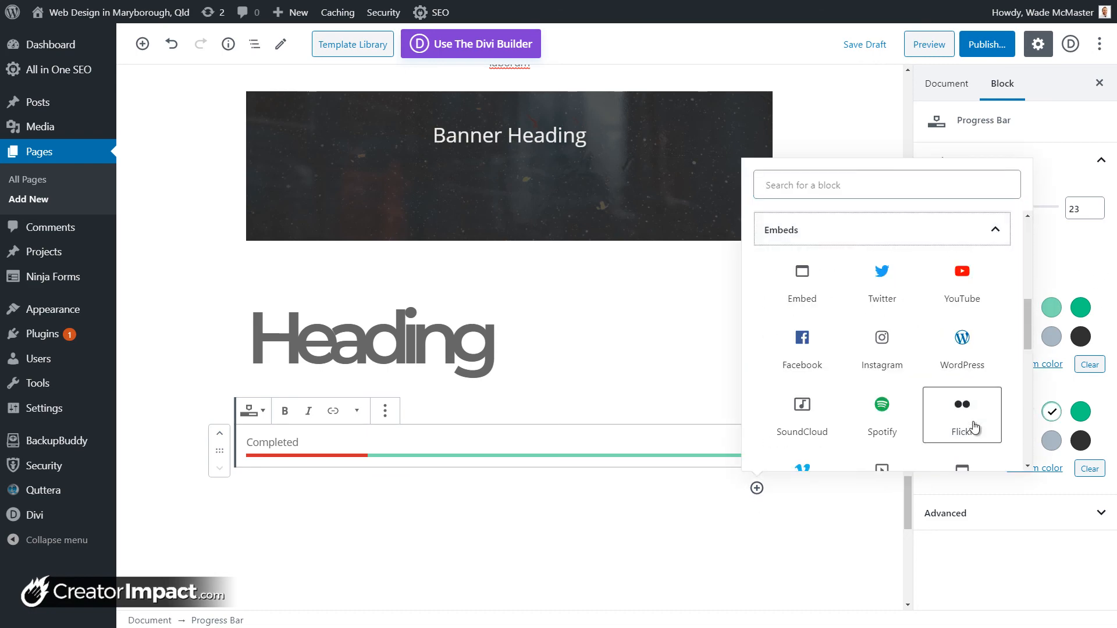
pyautogui.click(976, 233)
pyautogui.click(996, 441)
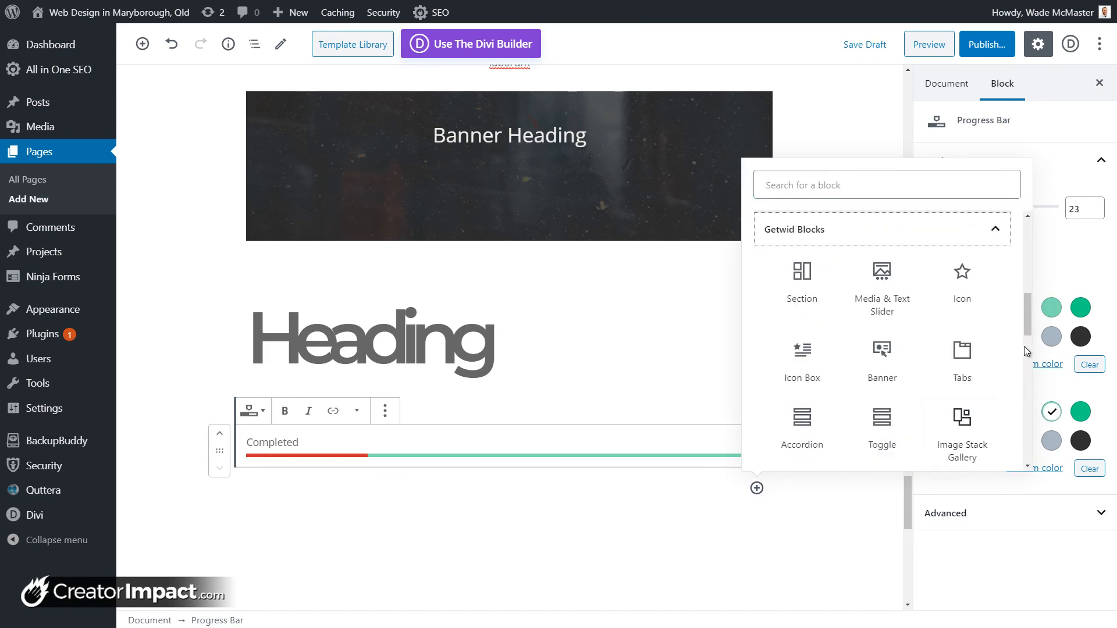
pyautogui.moveTo(1024, 347); pyautogui.dragTo(1017, 449)
pyautogui.scroll(1, 1018, 449)
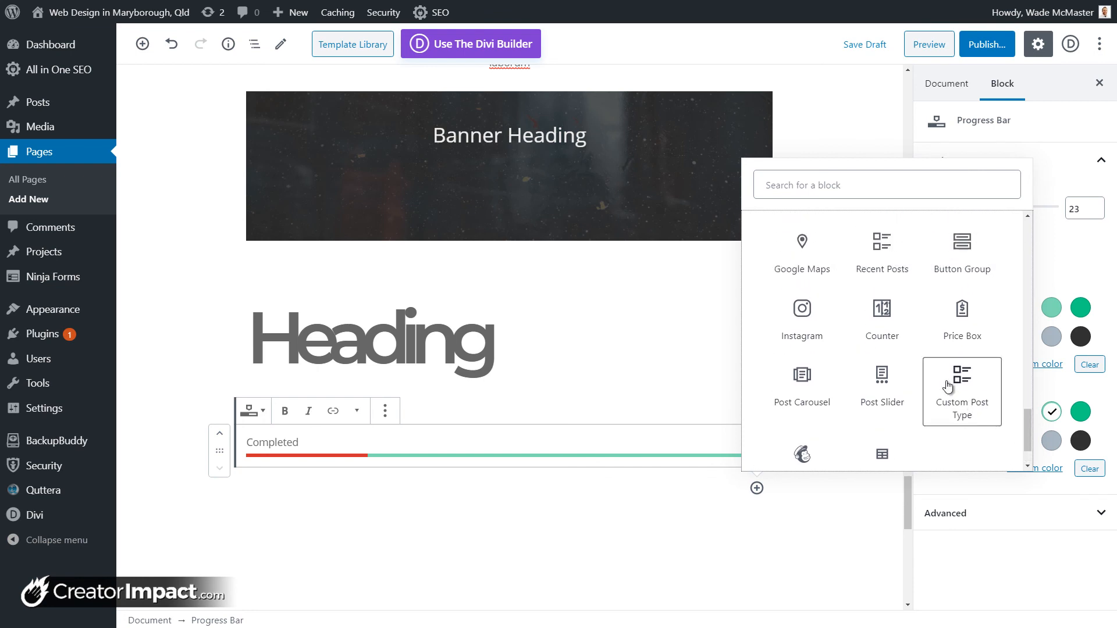
pyautogui.click(868, 319)
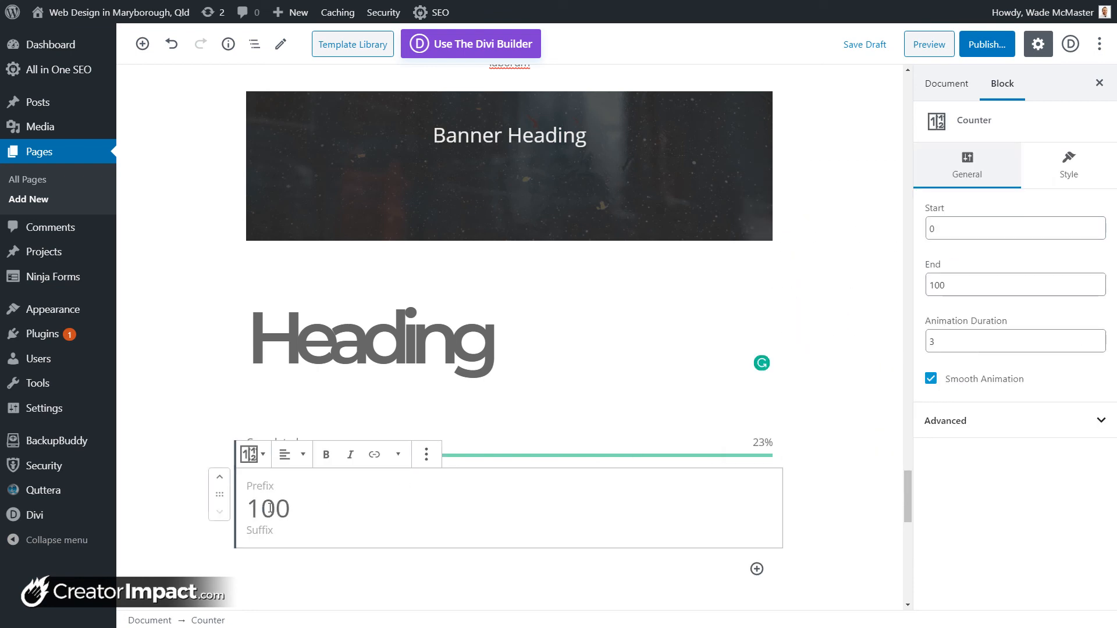
# Step: Set the counter's start value to 5555 and its prefix to 'Counting'
pyautogui.moveTo(990, 233); pyautogui.dragTo(881, 232)
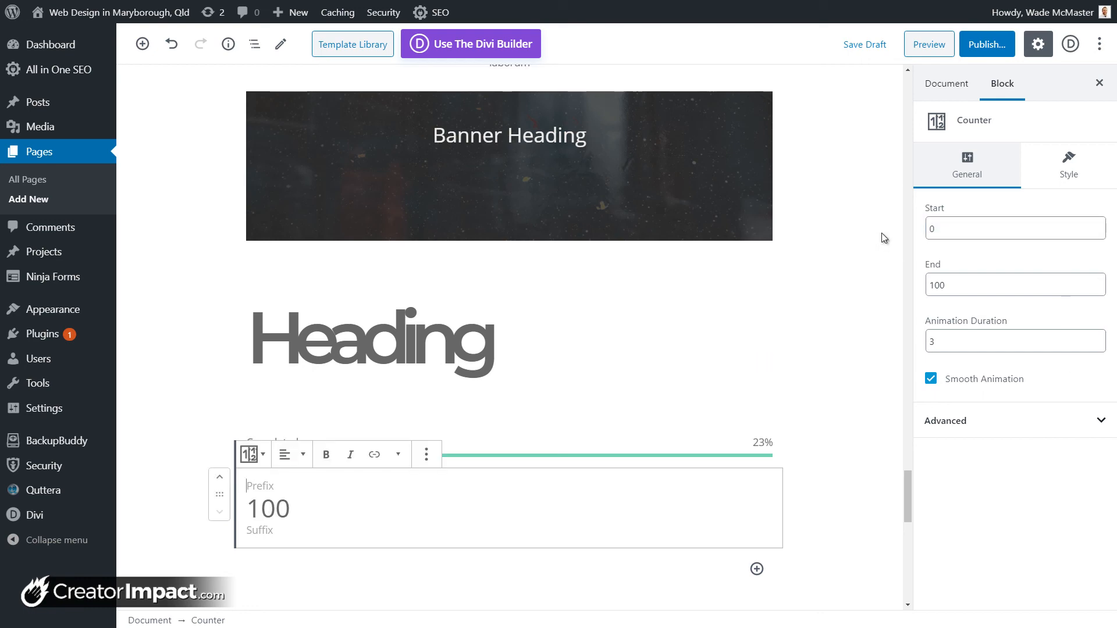
pyautogui.write('55')
pyautogui.click(955, 229)
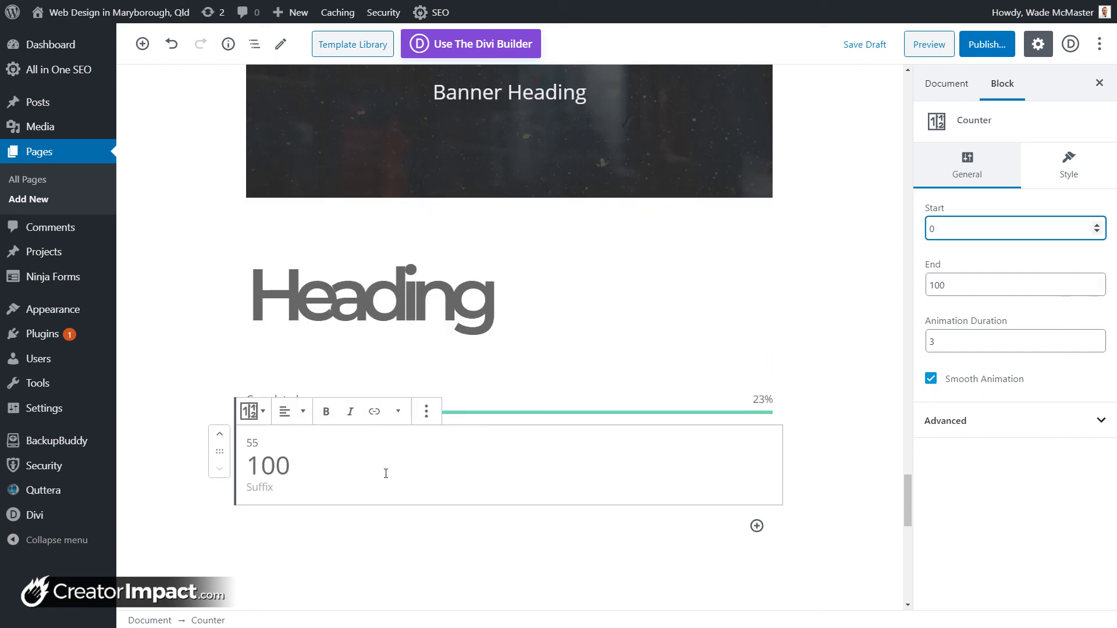
pyautogui.moveTo(262, 444); pyautogui.dragTo(246, 445)
pyautogui.press('BackSpace')
pyautogui.write('C')
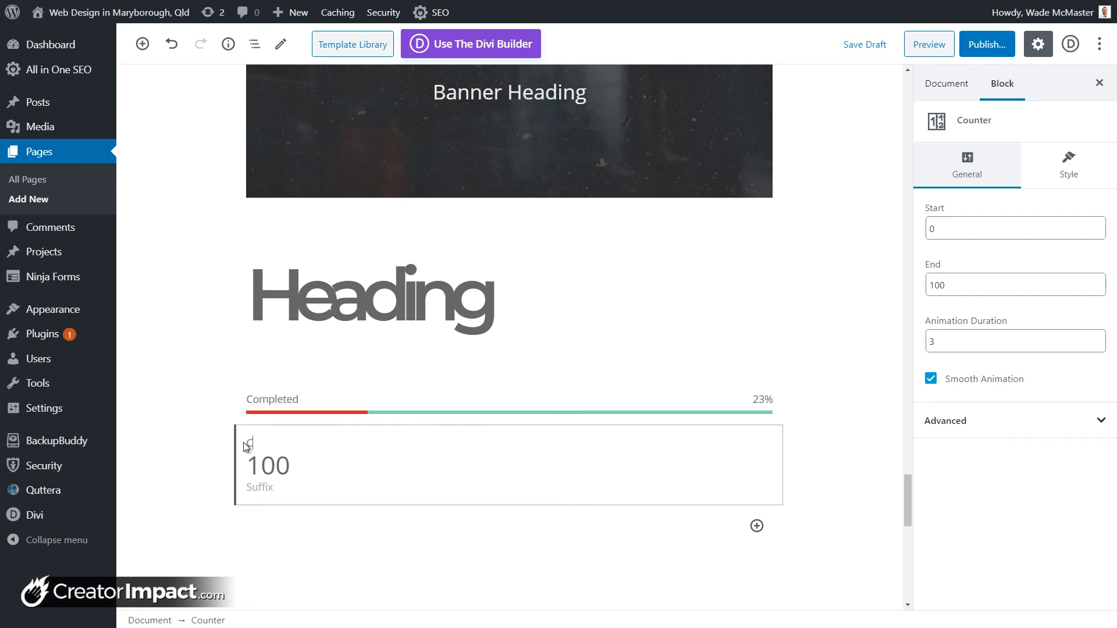
pyautogui.write('ounting')
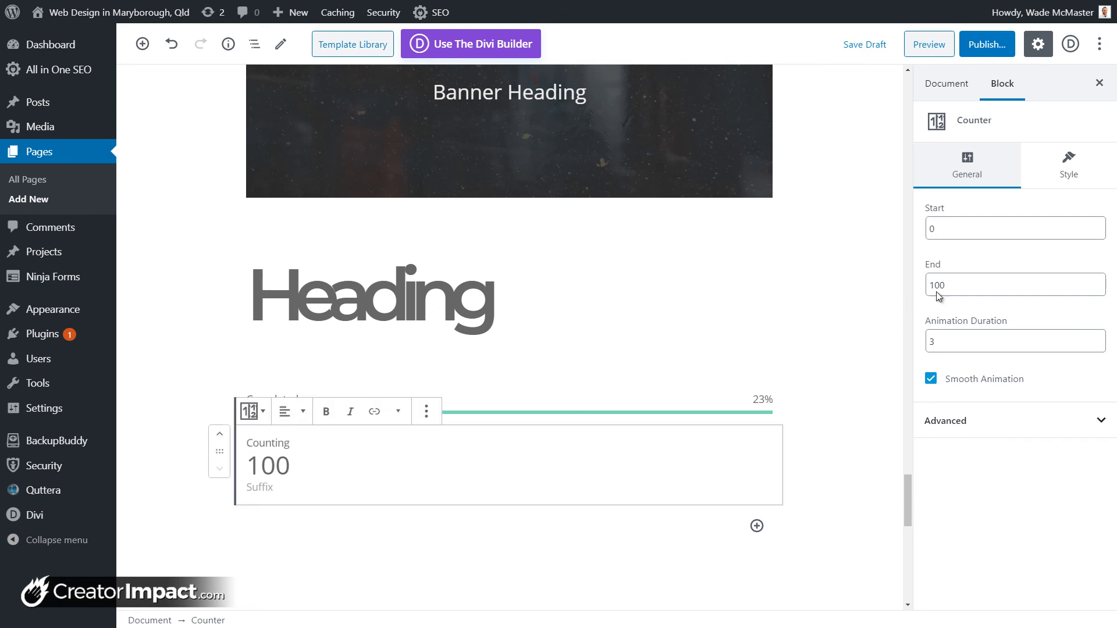
pyautogui.moveTo(942, 231); pyautogui.dragTo(929, 230)
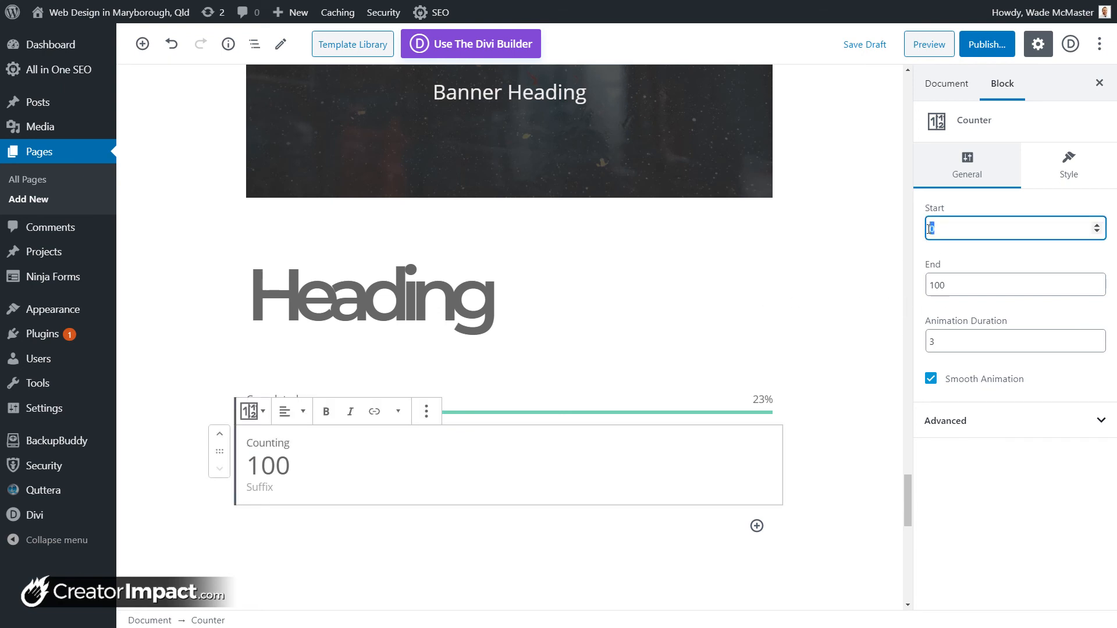
pyautogui.write('5555')
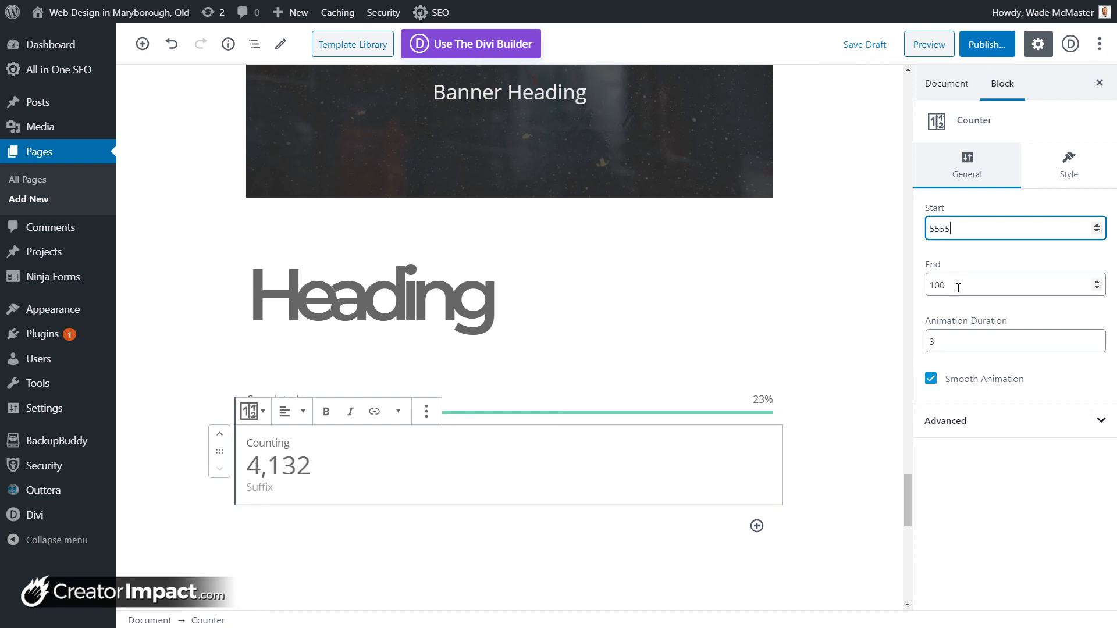
# Step: Set the counter's end value to 20000 and its suffix to 'Subscribers and counting!'
pyautogui.moveTo(960, 286); pyautogui.dragTo(930, 287)
pyautogui.write('20000')
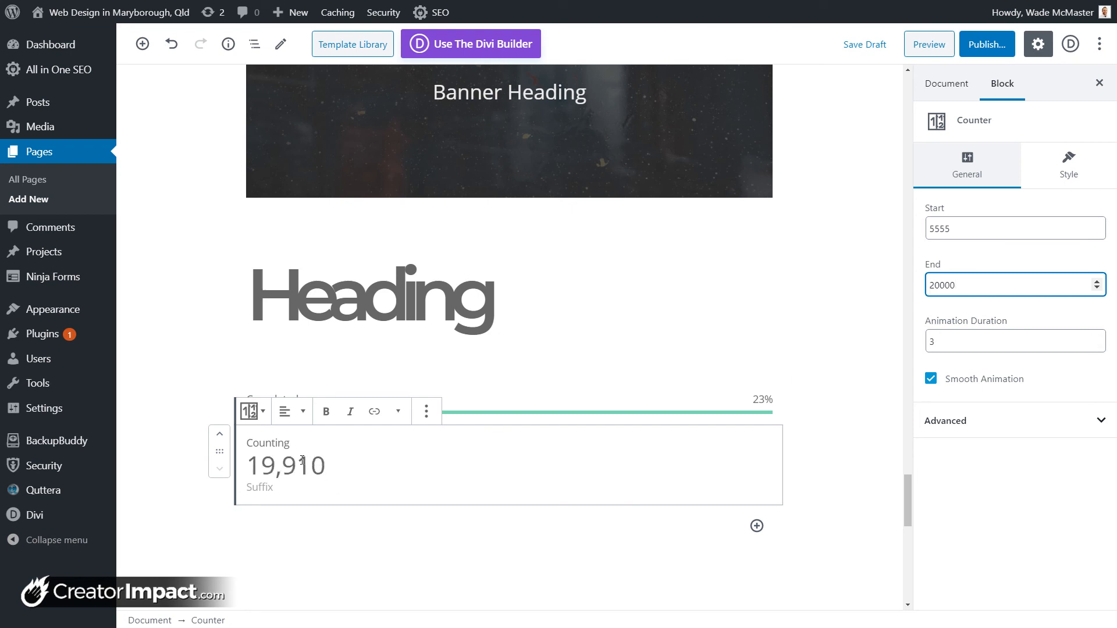
pyautogui.click(271, 487)
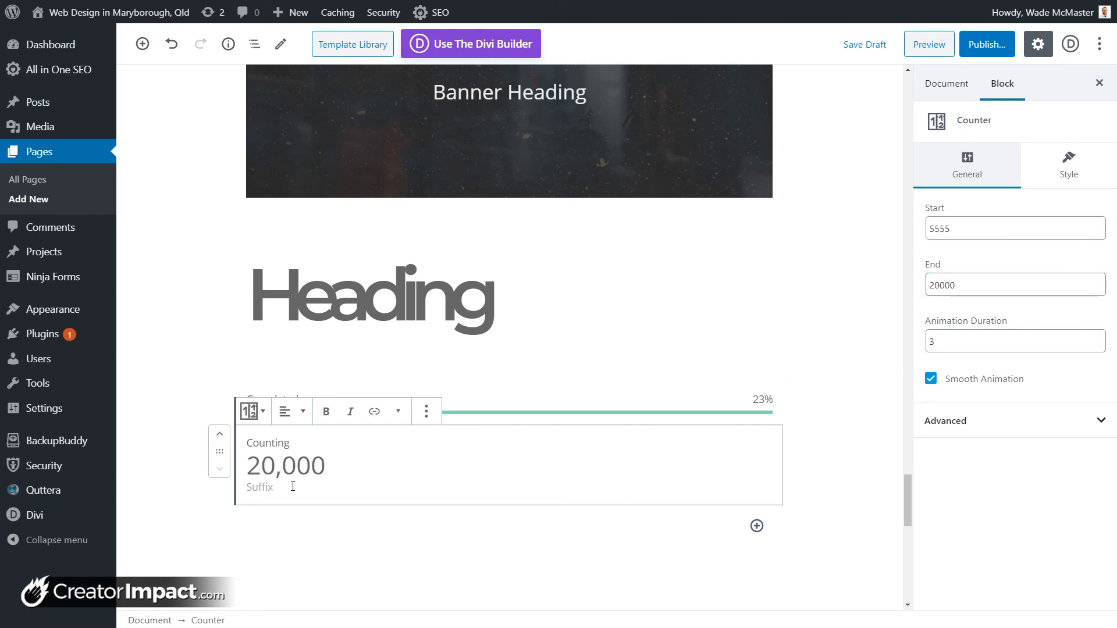
pyautogui.write('Subscribers and counting!')
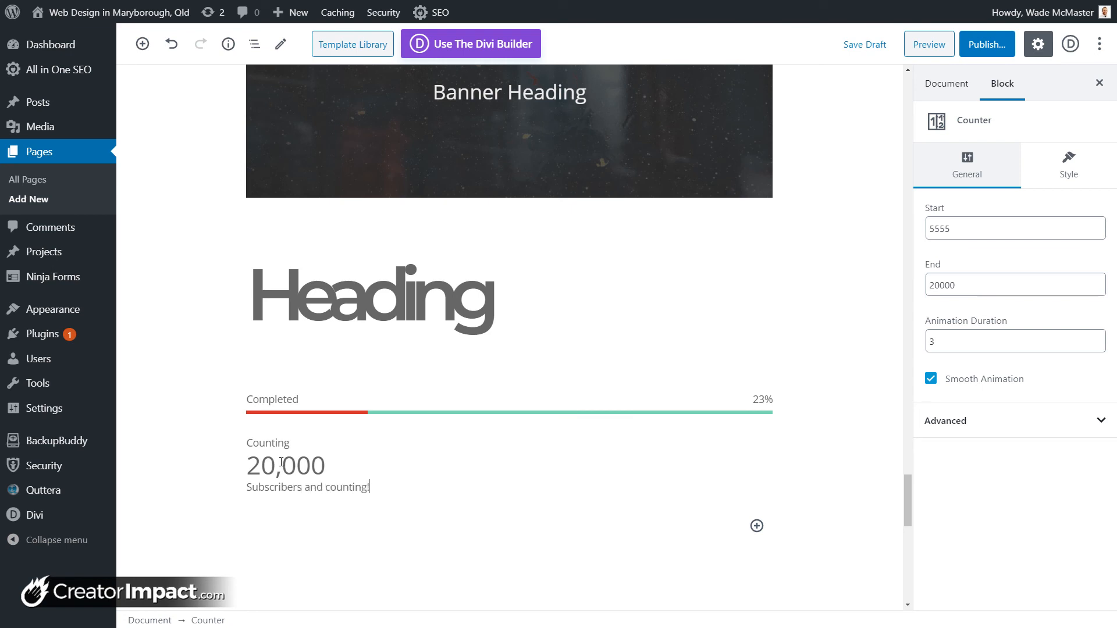
pyautogui.click(1039, 163)
# Step: Try the OutQuintic animation effect, then settle on OutCubic for the counter
pyautogui.click(954, 231)
pyautogui.click(967, 263)
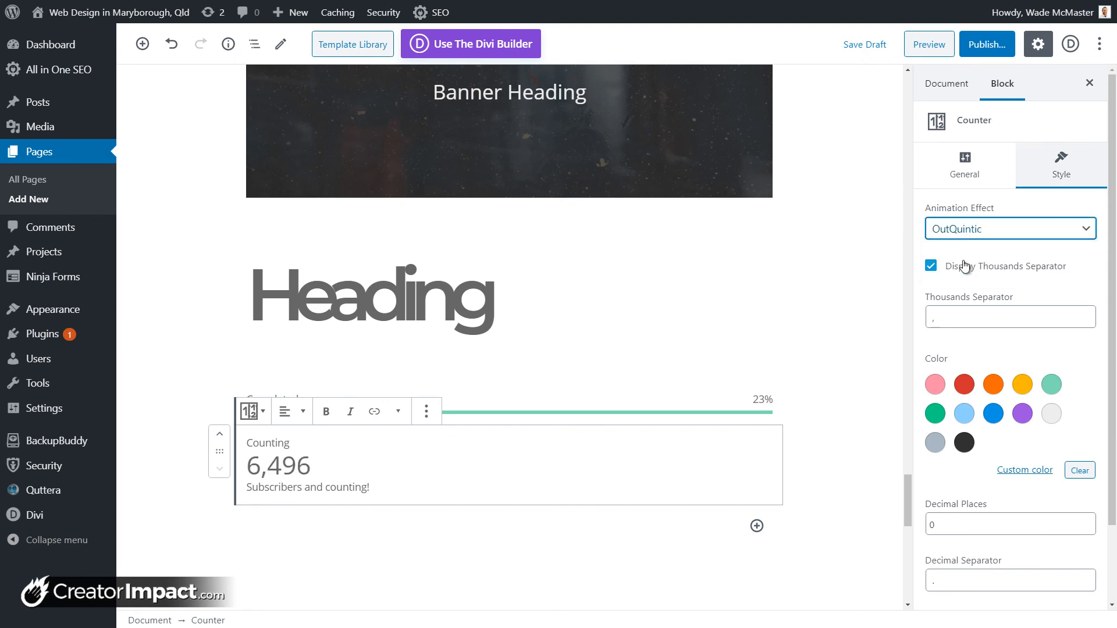
pyautogui.click(972, 230)
pyautogui.click(966, 276)
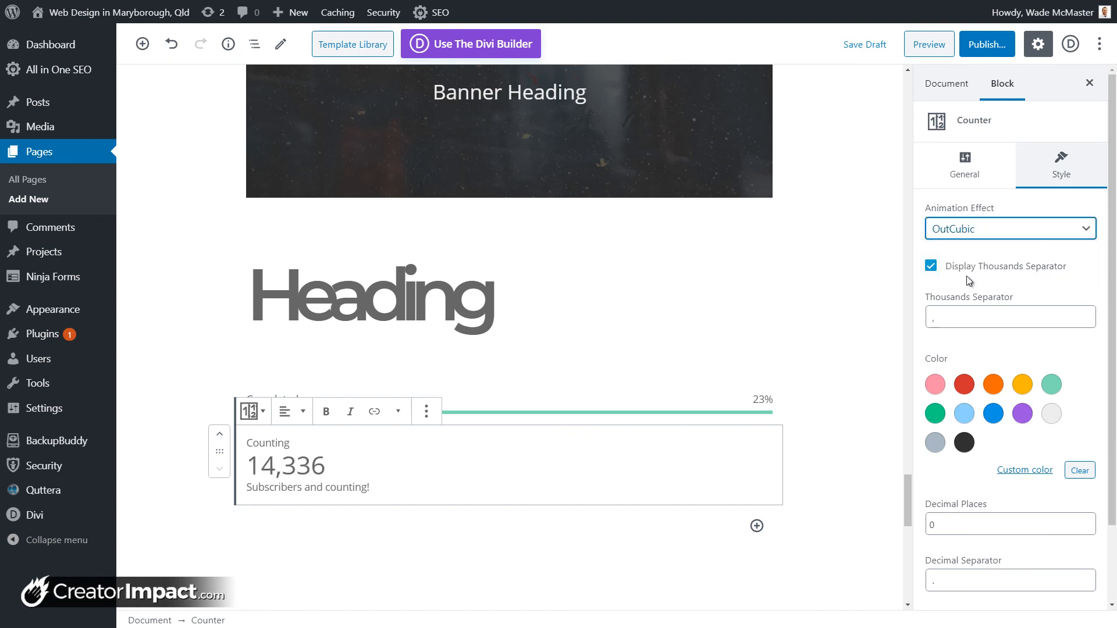
# Step: Set the counter's thousands separator to '- thousand and'
pyautogui.click(970, 317)
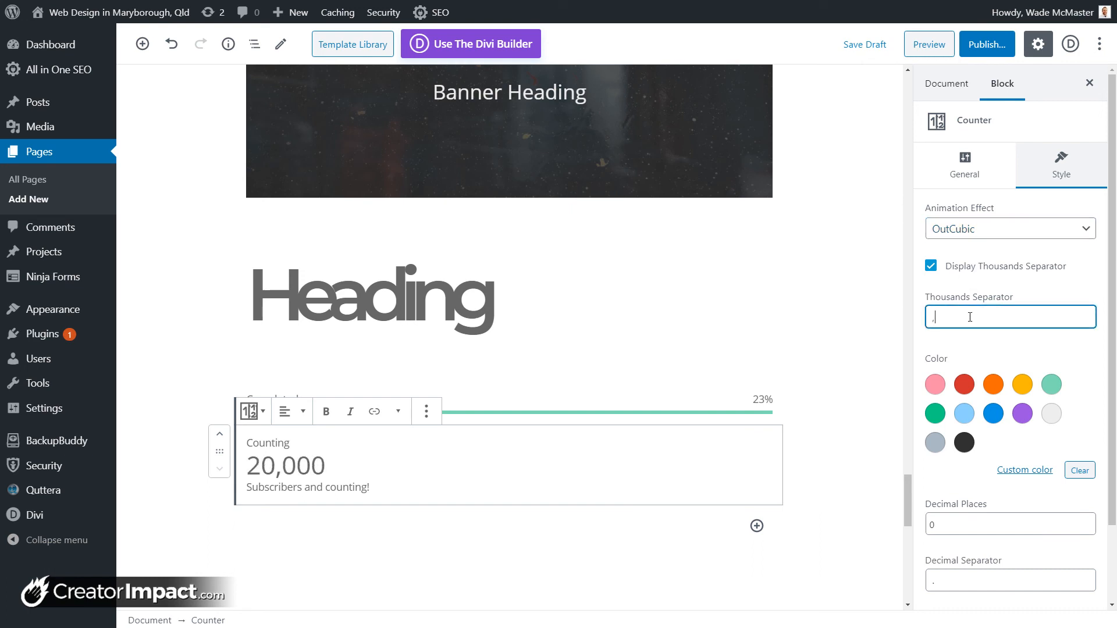
pyautogui.write('- ')
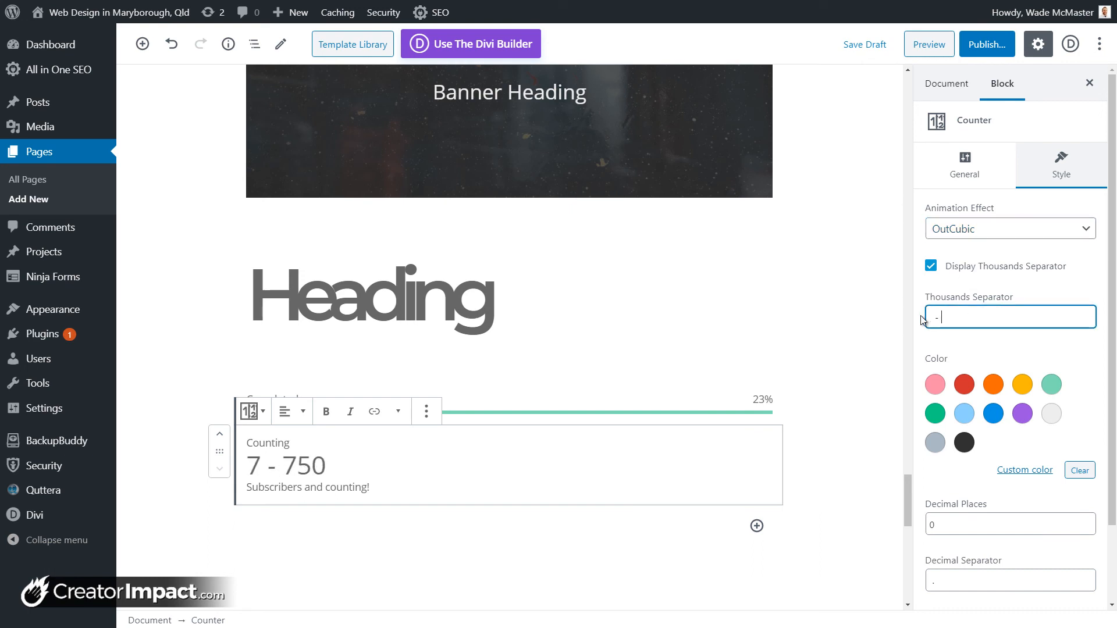
pyautogui.write('thousand and')
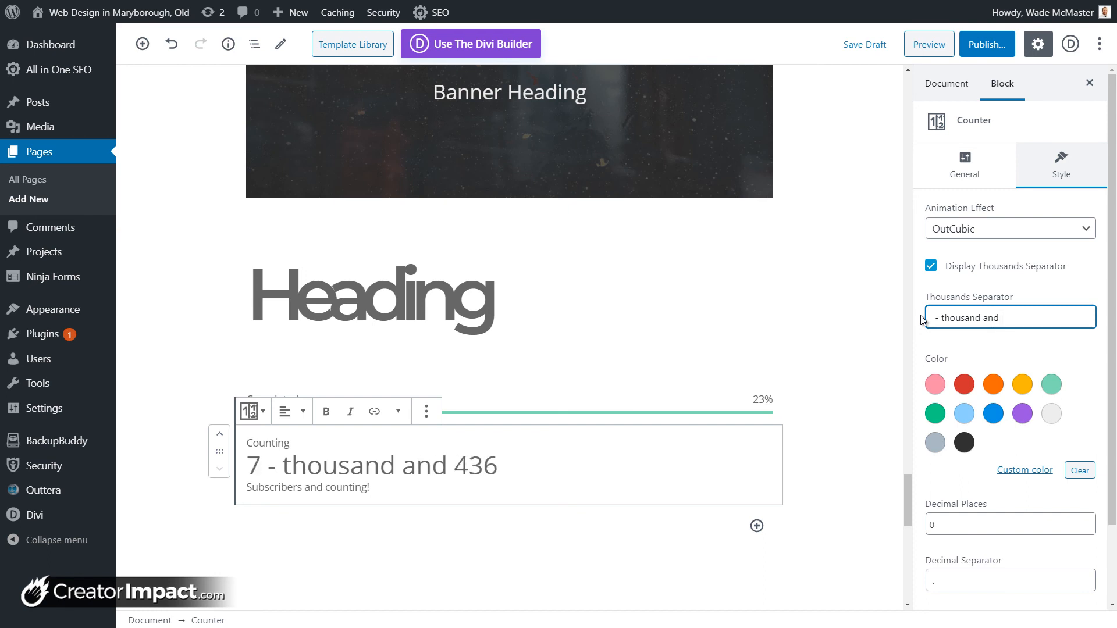
pyautogui.click(907, 317)
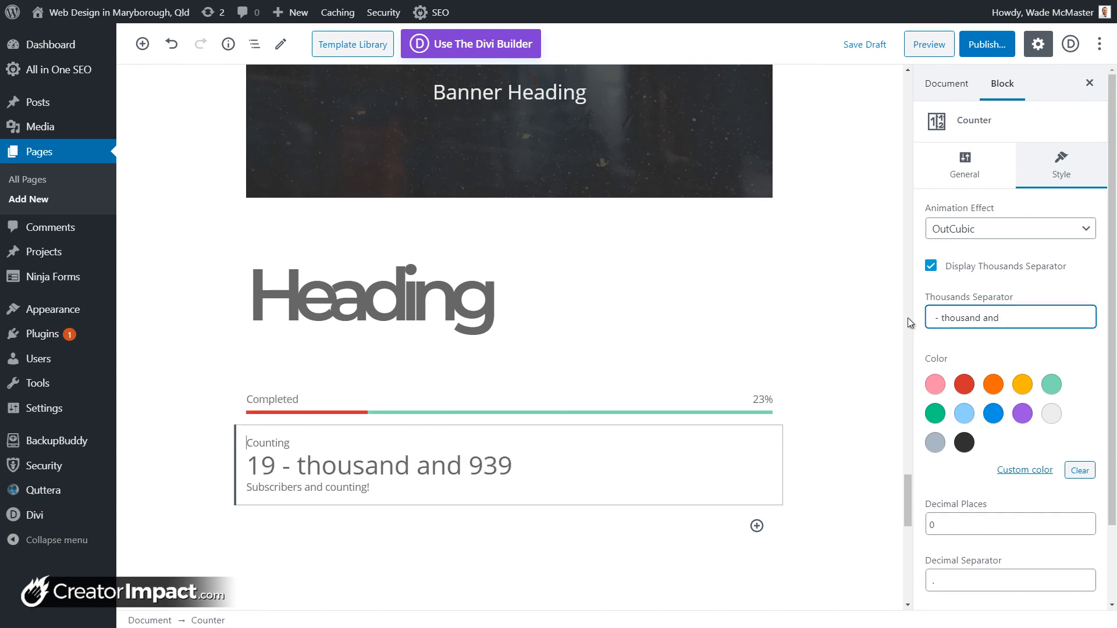
pyautogui.write('t')
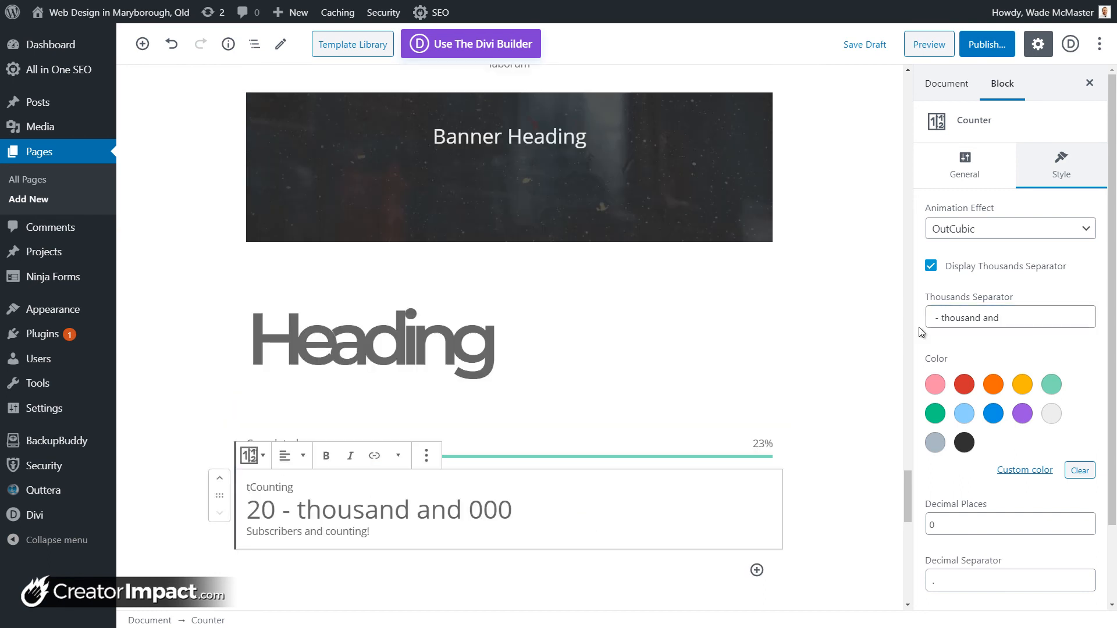
pyautogui.click(944, 318)
pyautogui.hotkey('ctrl', 'z')
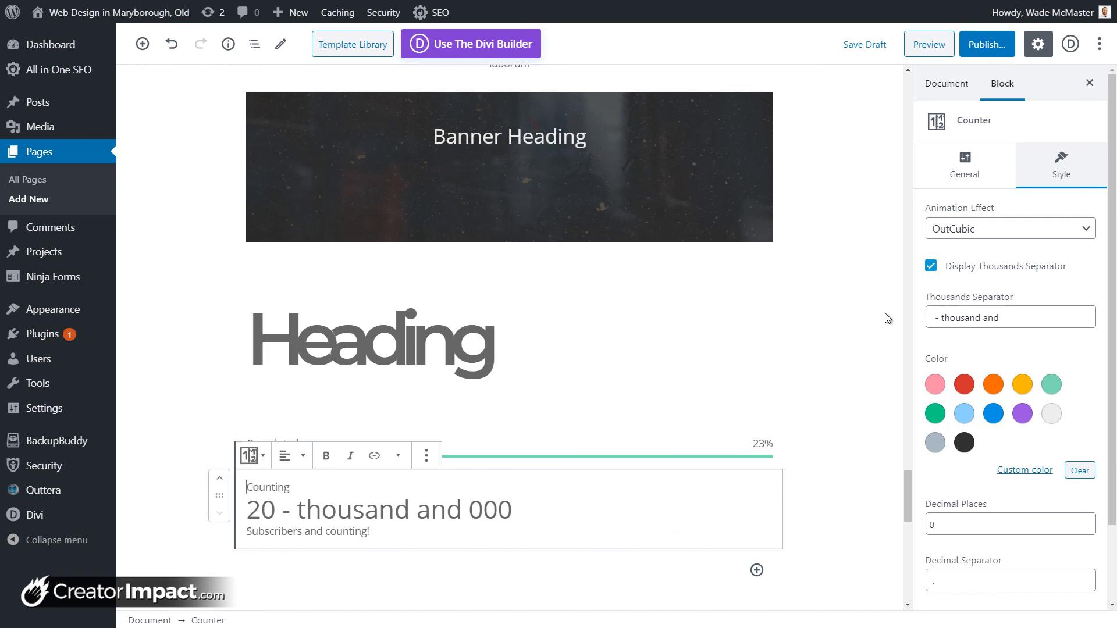
# Step: Make the counter's digits orange
pyautogui.click(993, 384)
pyautogui.scroll(-3, 993, 445)
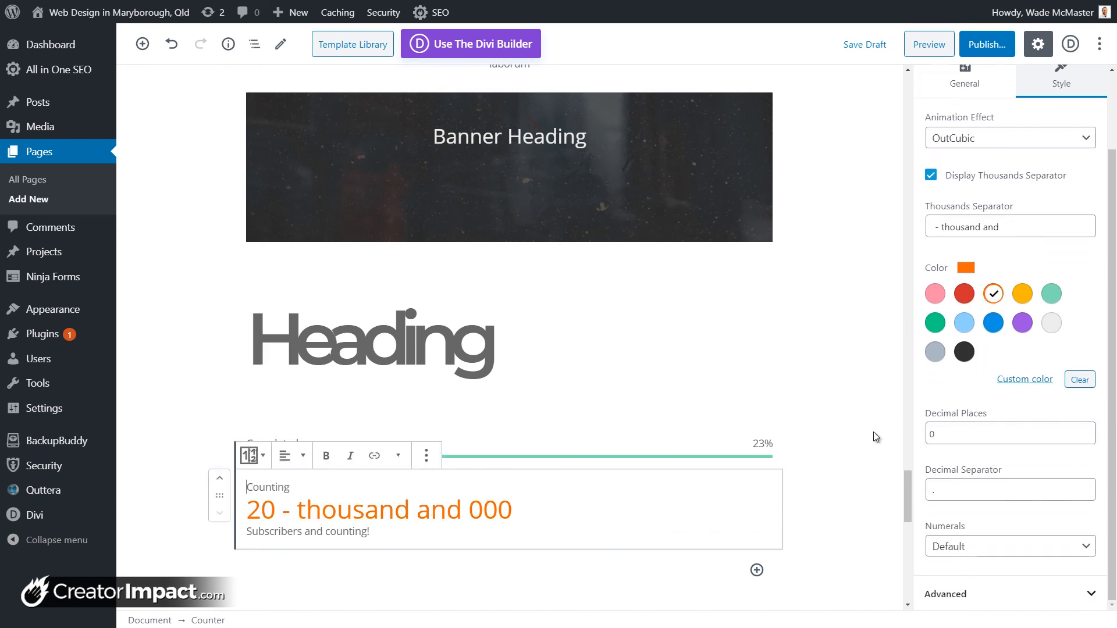
pyautogui.write('6')
pyautogui.click(962, 490)
# Step: Preview Eastern Arabic and Farsi numerals, then set Numerals back to Default
pyautogui.click(964, 547)
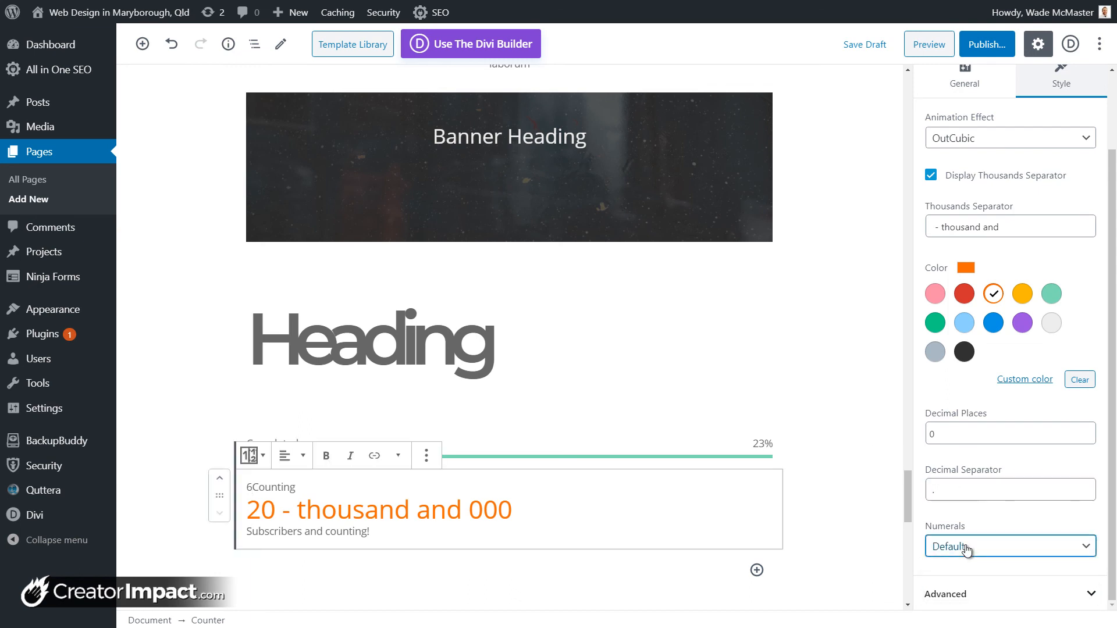
pyautogui.click(968, 575)
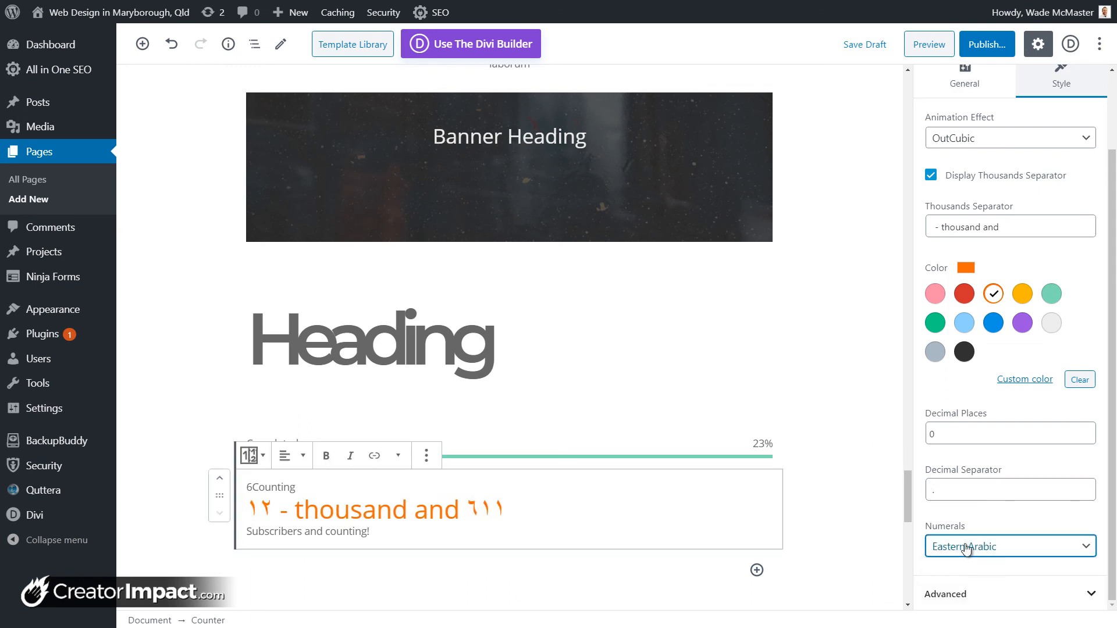
pyautogui.click(963, 545)
pyautogui.click(969, 596)
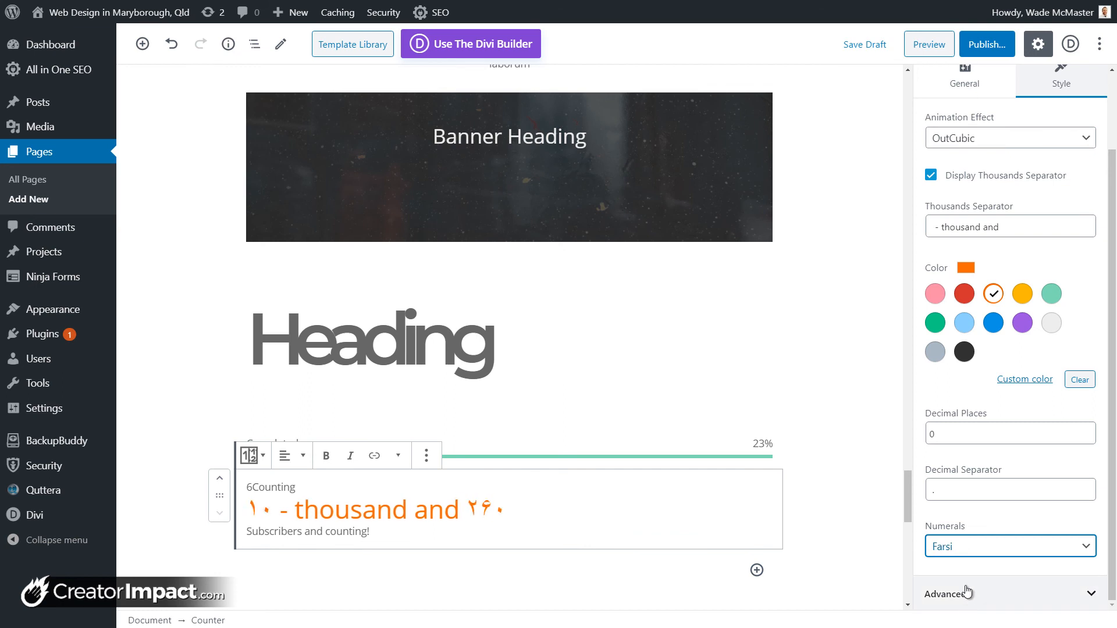
pyautogui.click(960, 547)
pyautogui.click(955, 566)
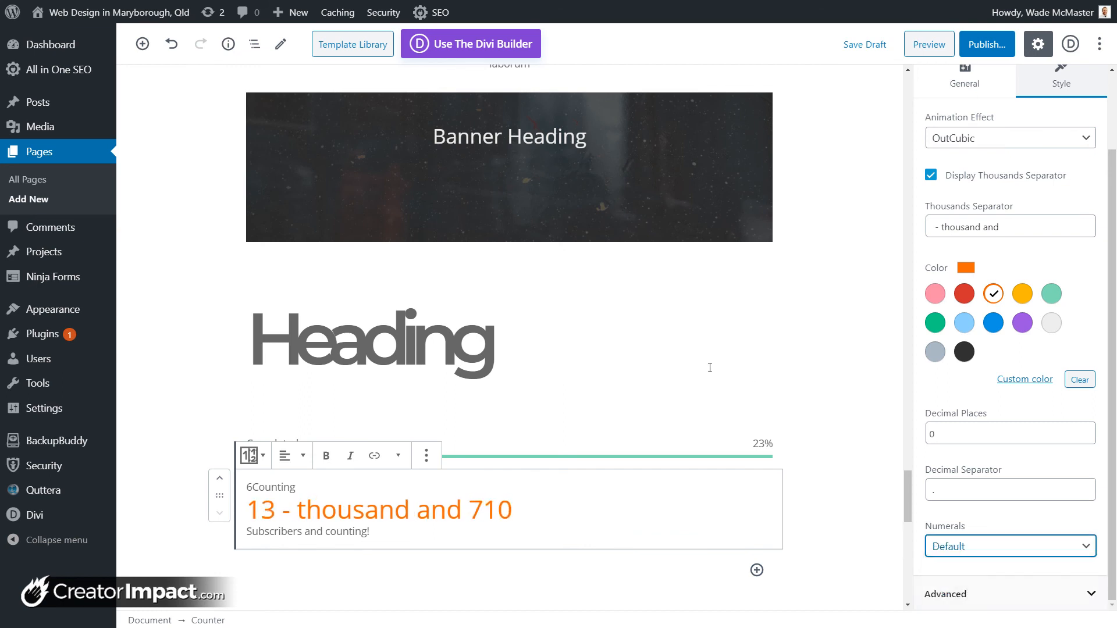
pyautogui.click(757, 570)
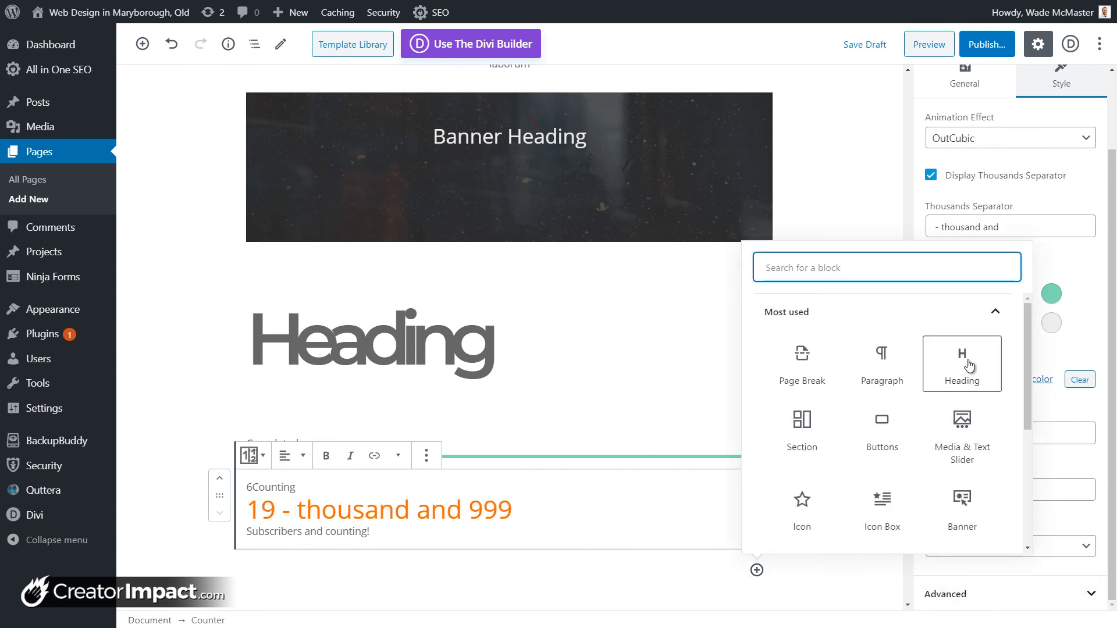
# Step: Insert a Getwid Recent Posts block below the counter
pyautogui.moveTo(1028, 392); pyautogui.dragTo(1027, 511)
pyautogui.click(913, 528)
pyautogui.scroll(-10, 873, 465)
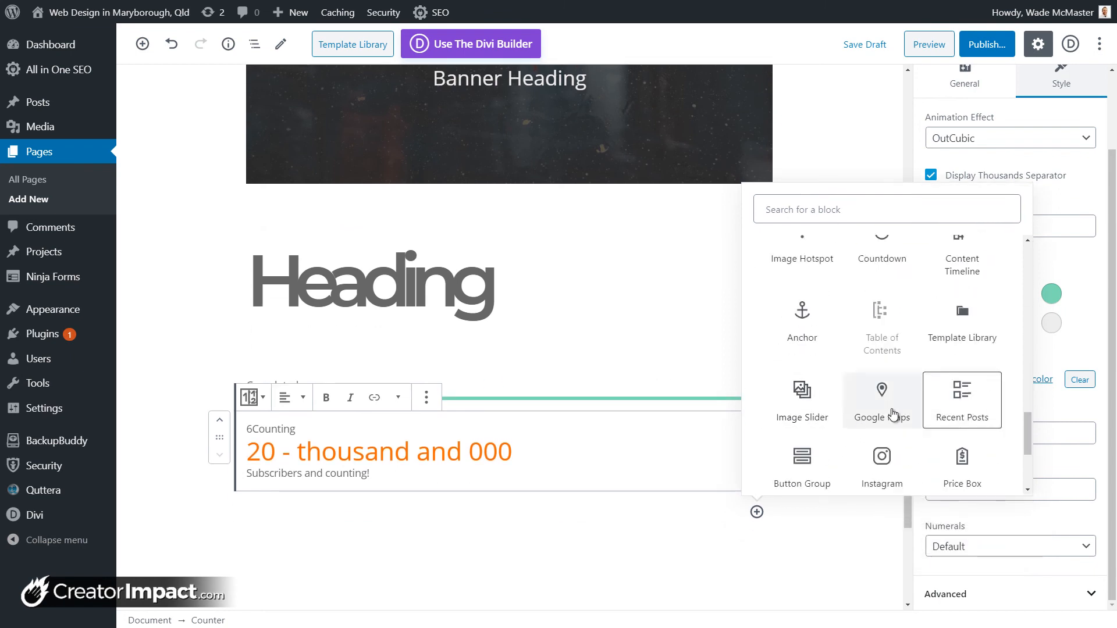
pyautogui.scroll(-2, 884, 401)
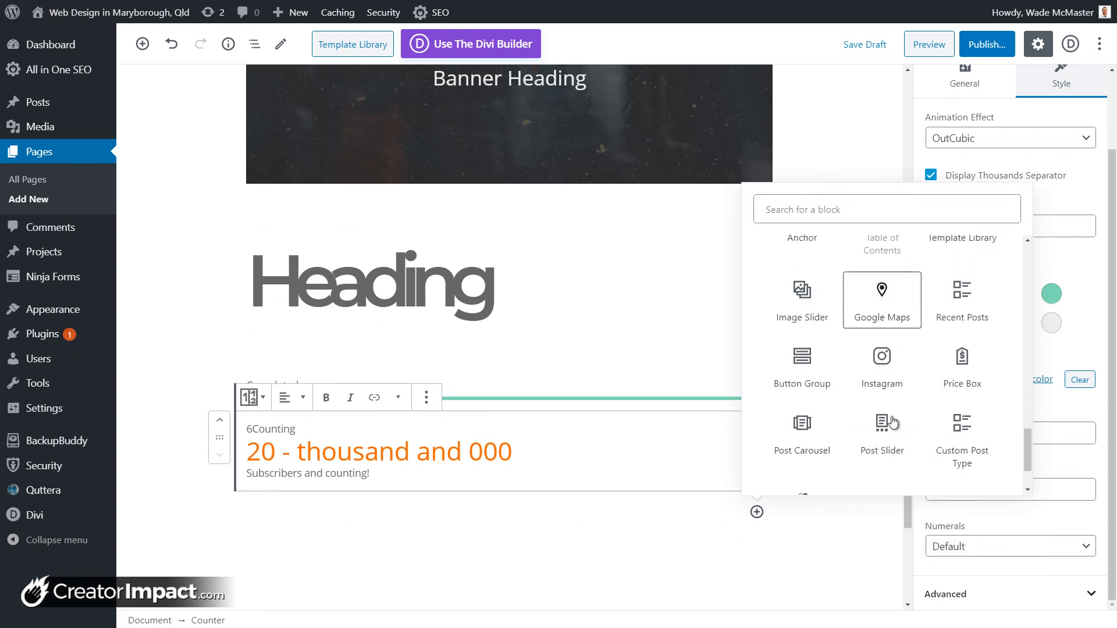
pyautogui.click(969, 294)
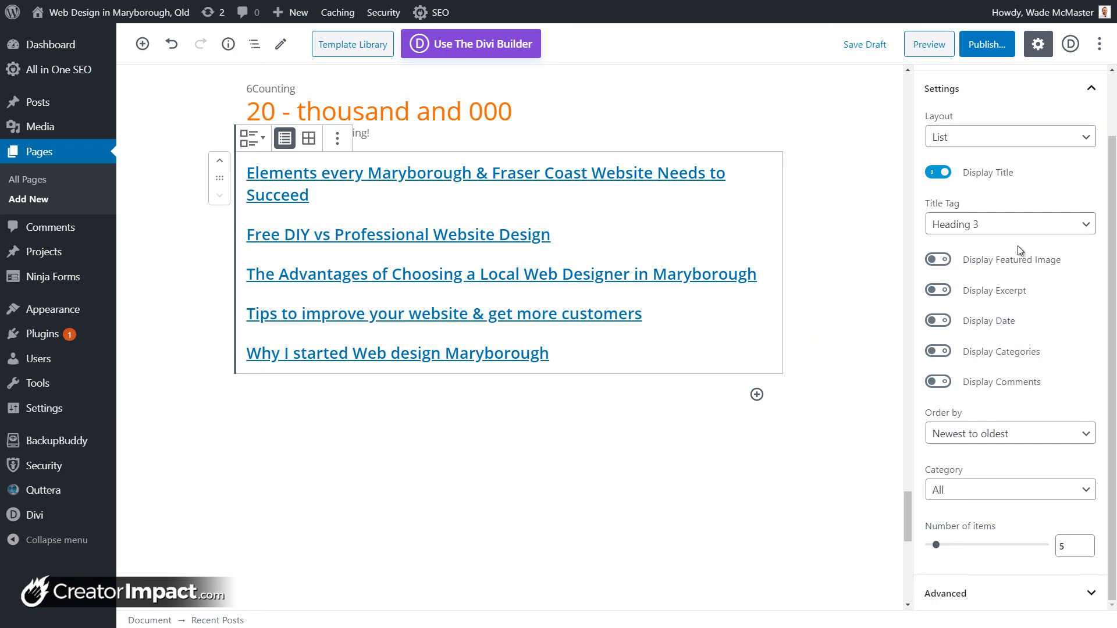
# Step: Enable featured images and excerpts and limit the list to 4 posts
pyautogui.click(938, 261)
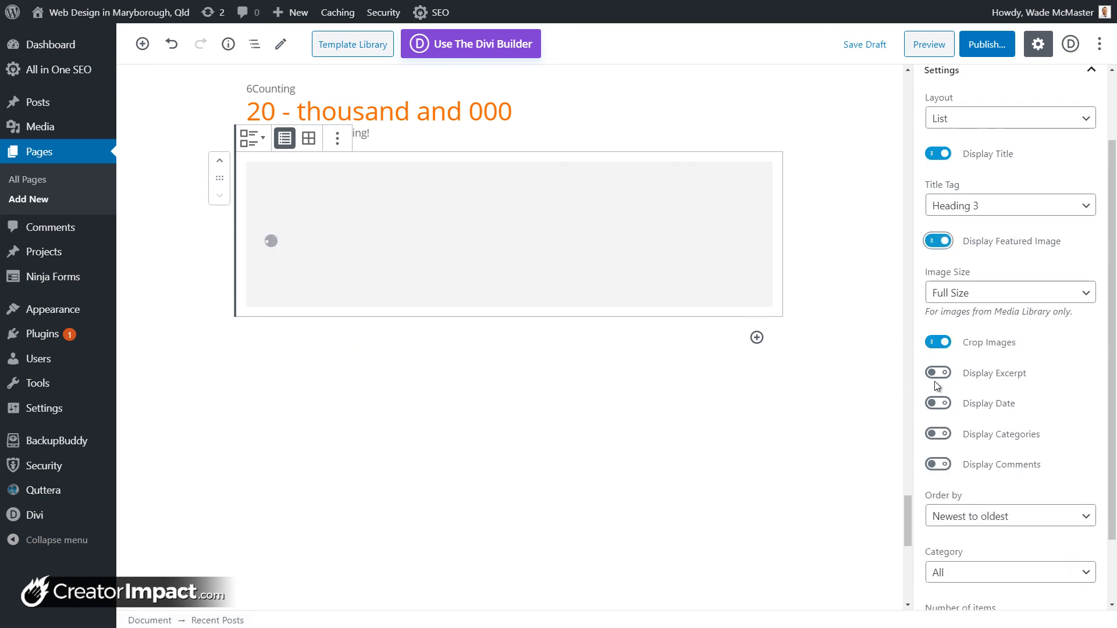
pyautogui.click(938, 374)
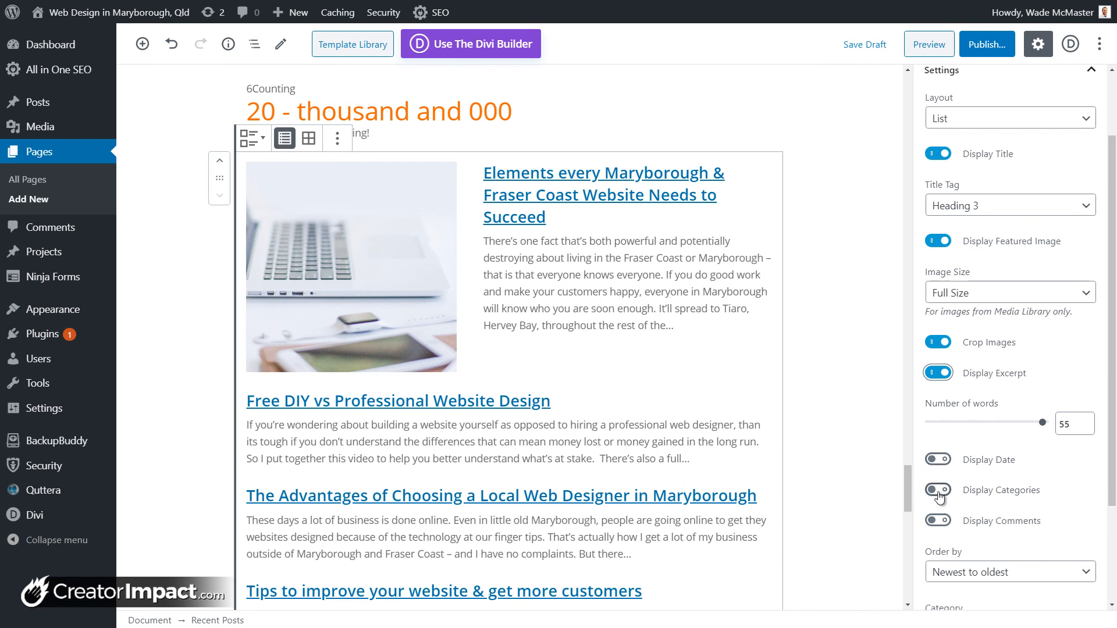
pyautogui.scroll(-2, 1008, 500)
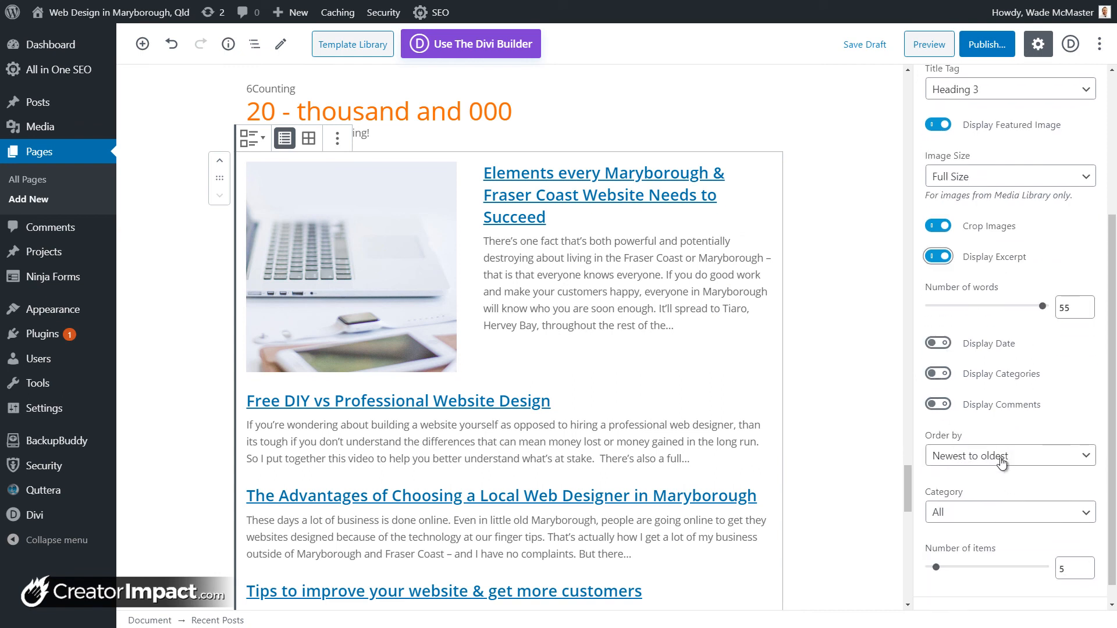
pyautogui.click(937, 568)
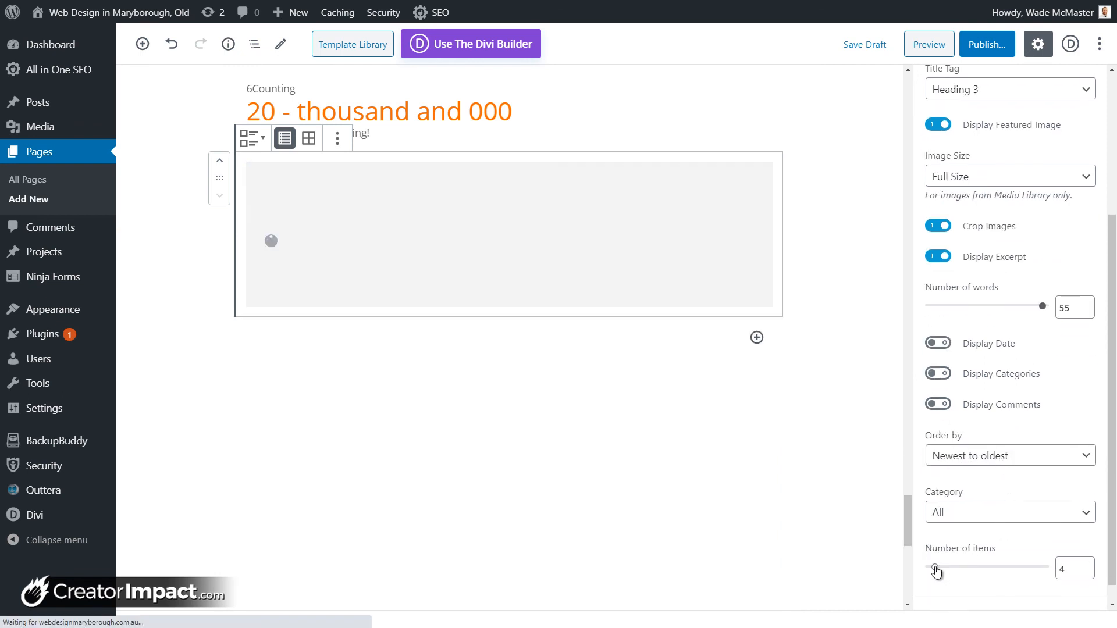
pyautogui.scroll(3, 978, 483)
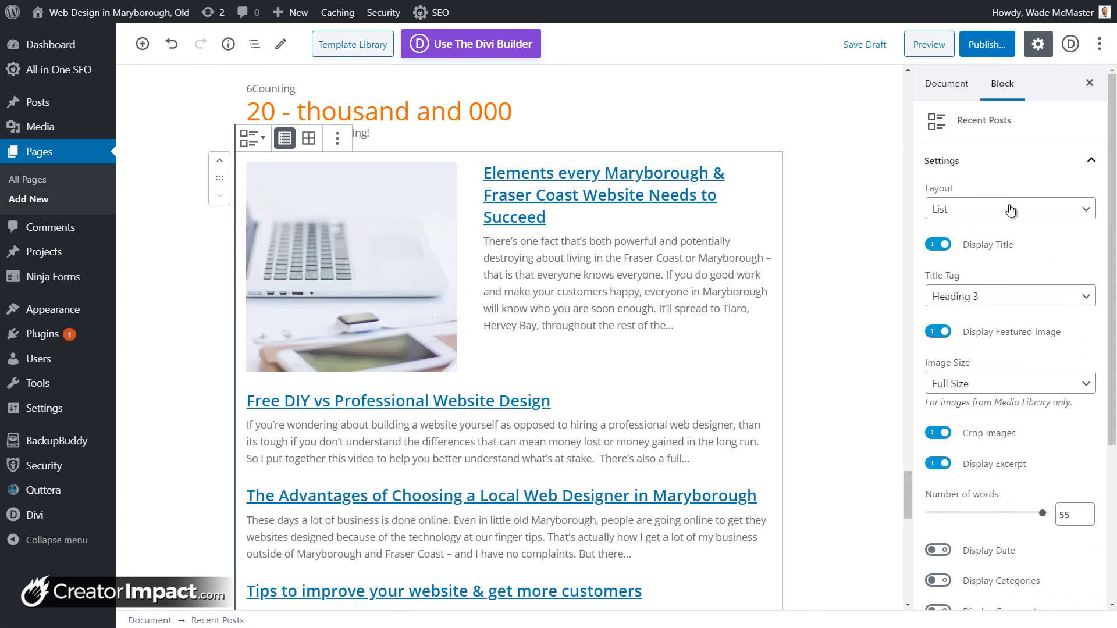
# Step: Switch the Recent Posts layout to a grid with 2 columns
pyautogui.click(1011, 211)
pyautogui.click(992, 238)
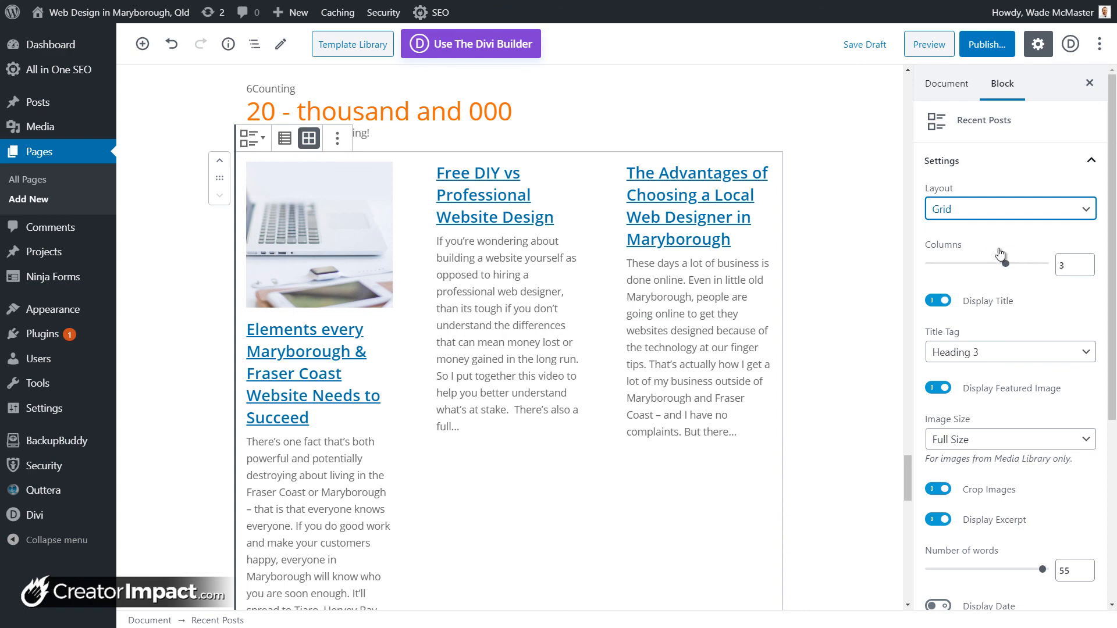
pyautogui.moveTo(1008, 268); pyautogui.dragTo(1027, 272)
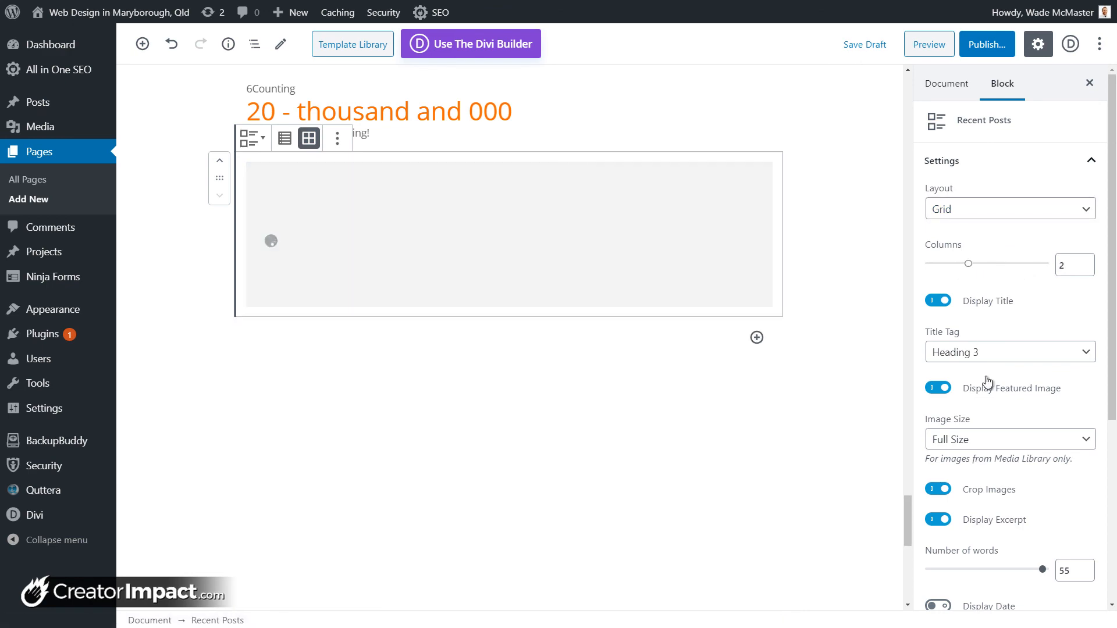
pyautogui.moveTo(1111, 361); pyautogui.dragTo(1095, 284)
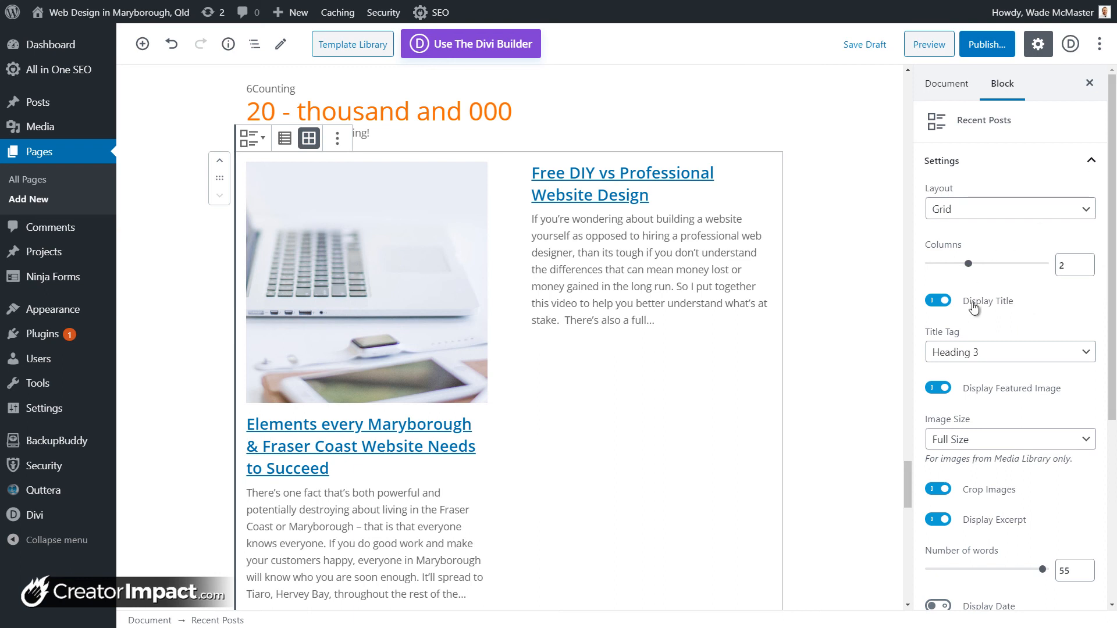
pyautogui.scroll(-4, 971, 314)
pyautogui.scroll(-1, 986, 352)
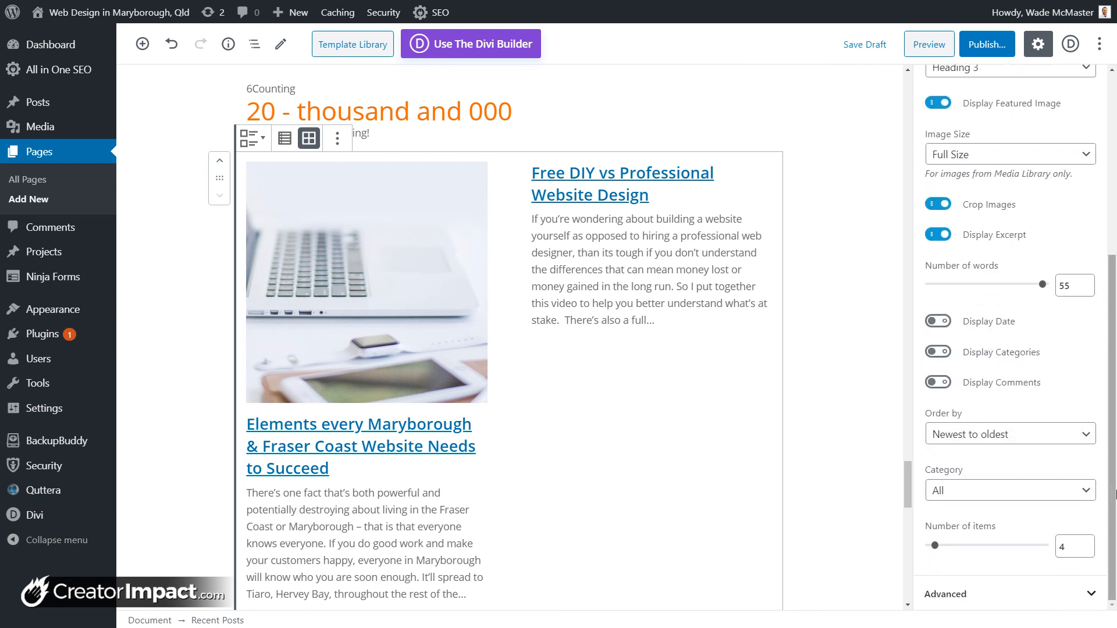
pyautogui.moveTo(1114, 473); pyautogui.dragTo(1113, 293)
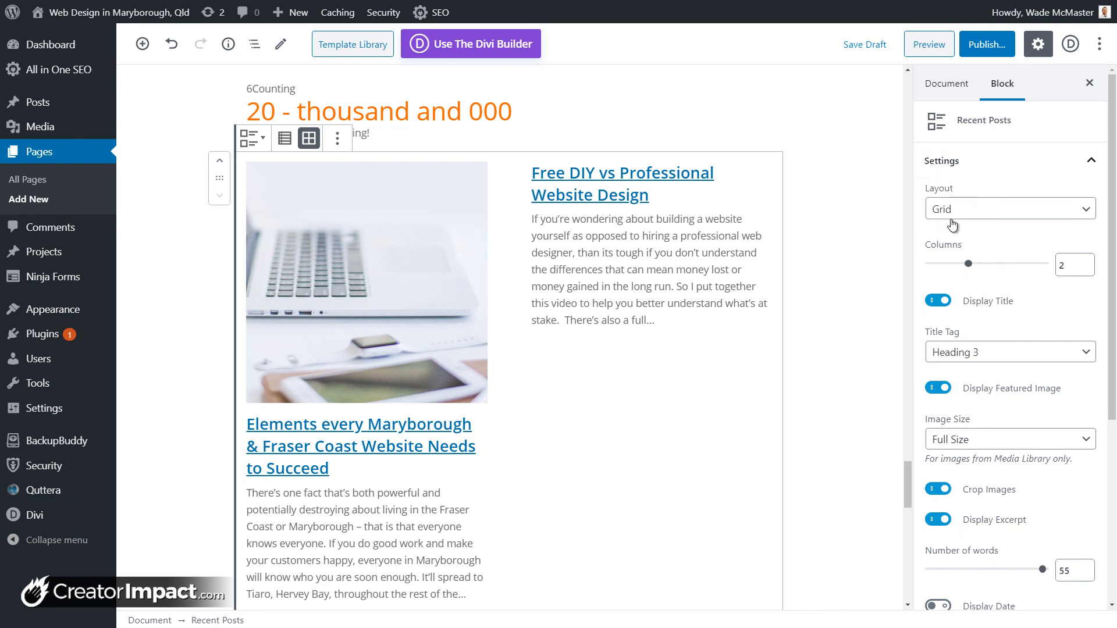
# Step: Remove the Recent Posts block and insert a Getwid Post Slider below the counter
pyautogui.click(338, 138)
pyautogui.click(364, 370)
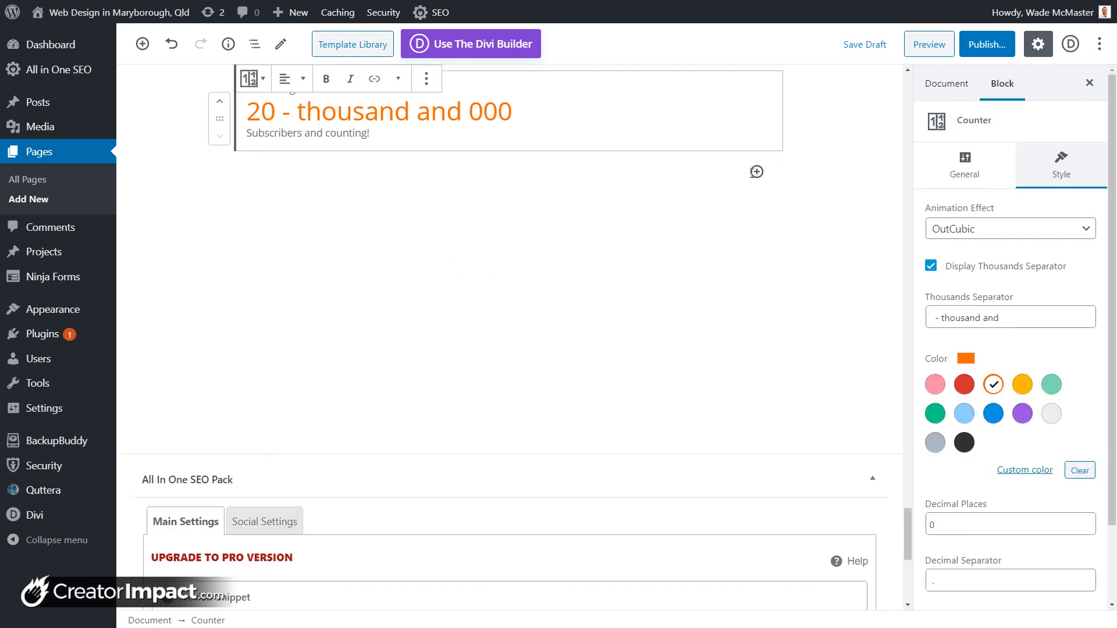
pyautogui.click(756, 172)
pyautogui.moveTo(1025, 309); pyautogui.dragTo(1025, 500)
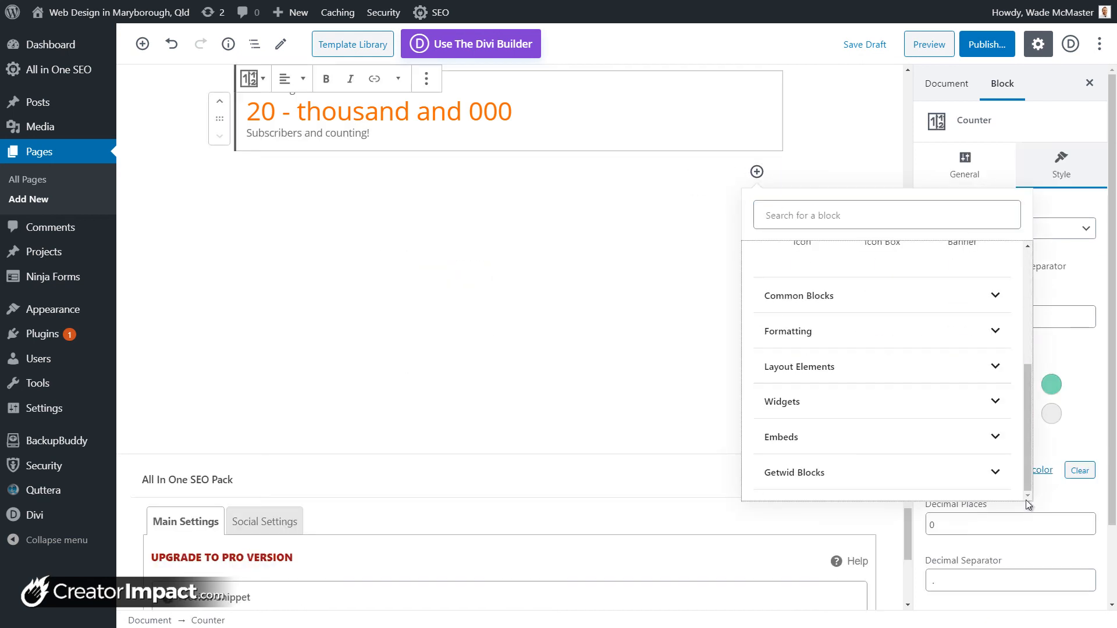
pyautogui.click(1002, 478)
pyautogui.scroll(-10, 910, 343)
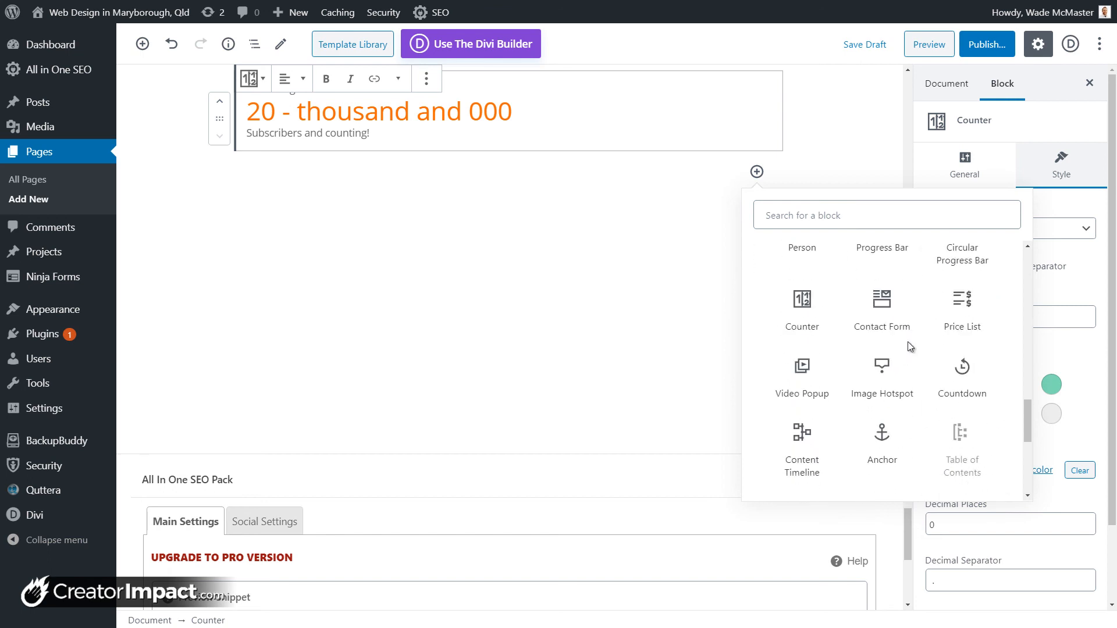
pyautogui.scroll(-1, 858, 378)
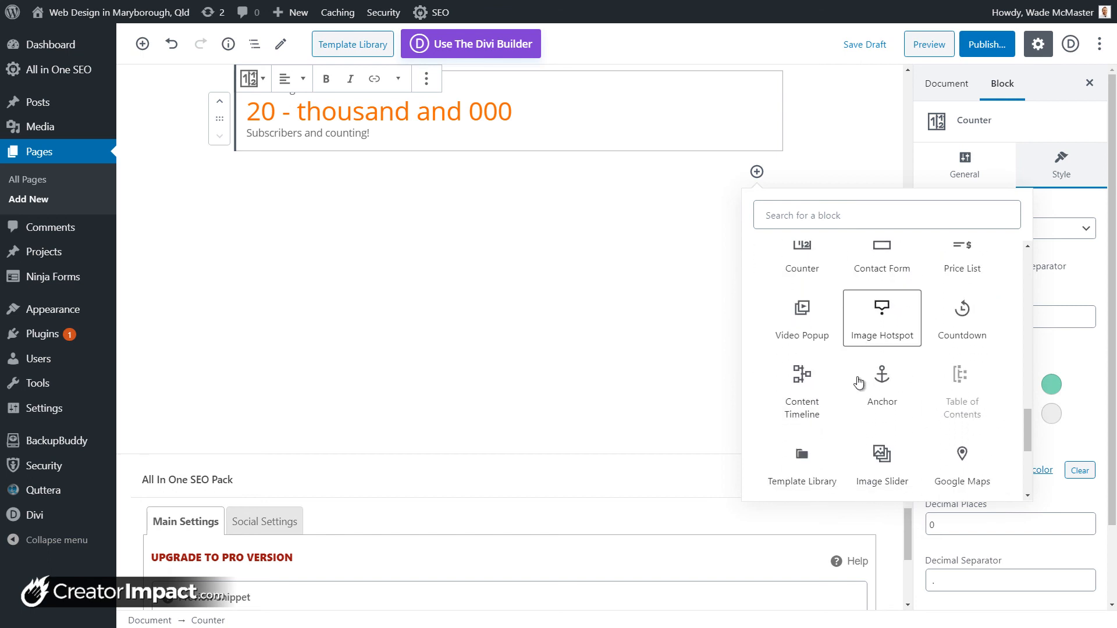
pyautogui.scroll(-4, 858, 381)
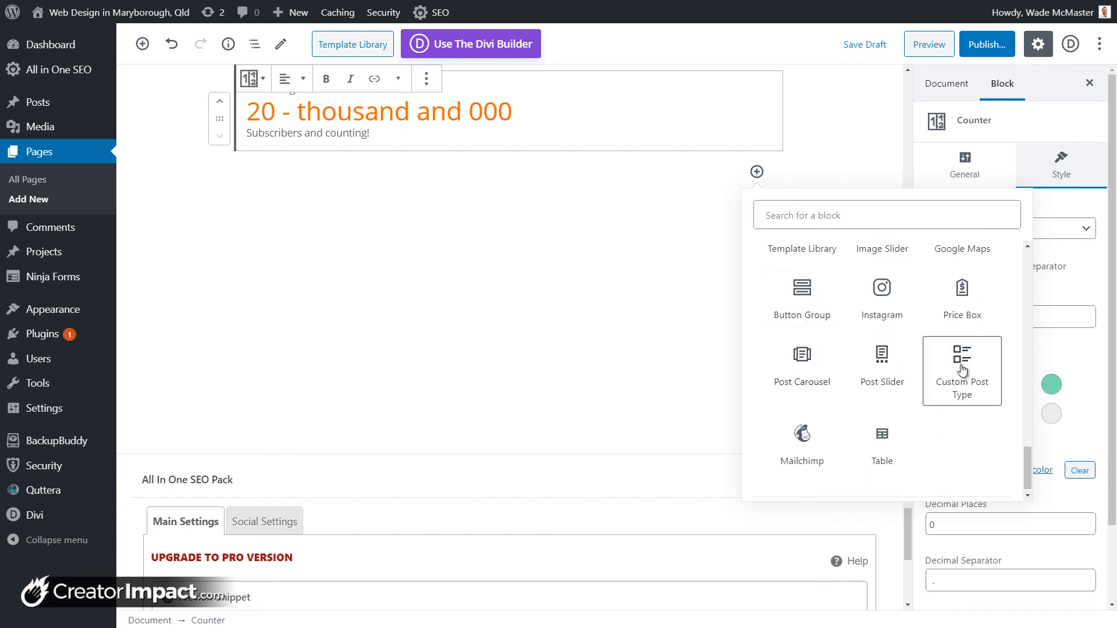
pyautogui.scroll(1, 961, 374)
pyautogui.scroll(1, 960, 374)
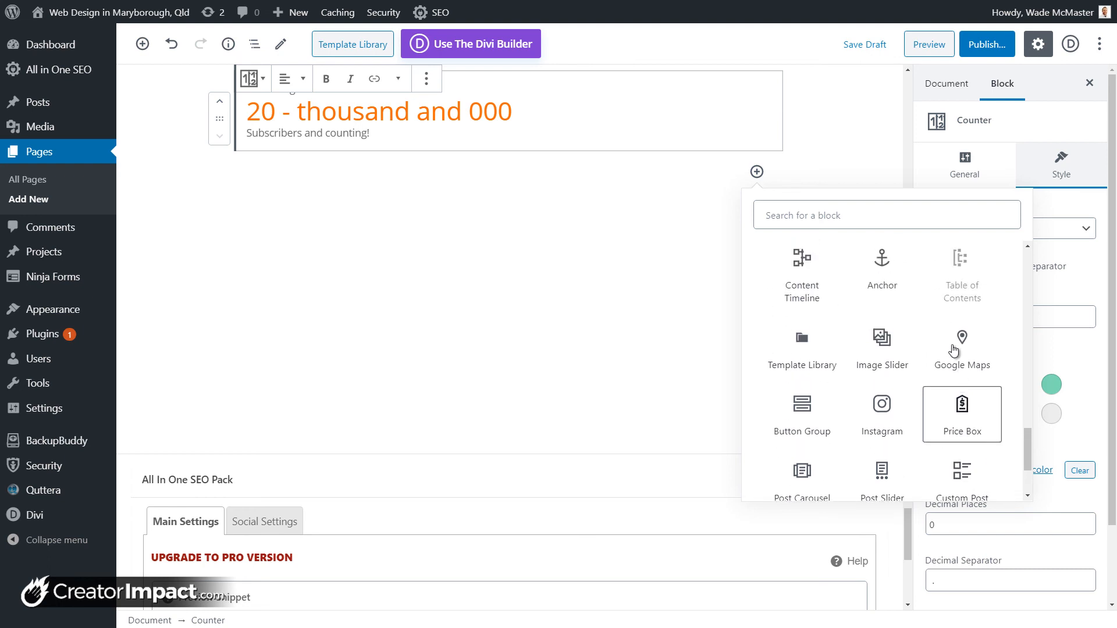
pyautogui.scroll(-1, 867, 378)
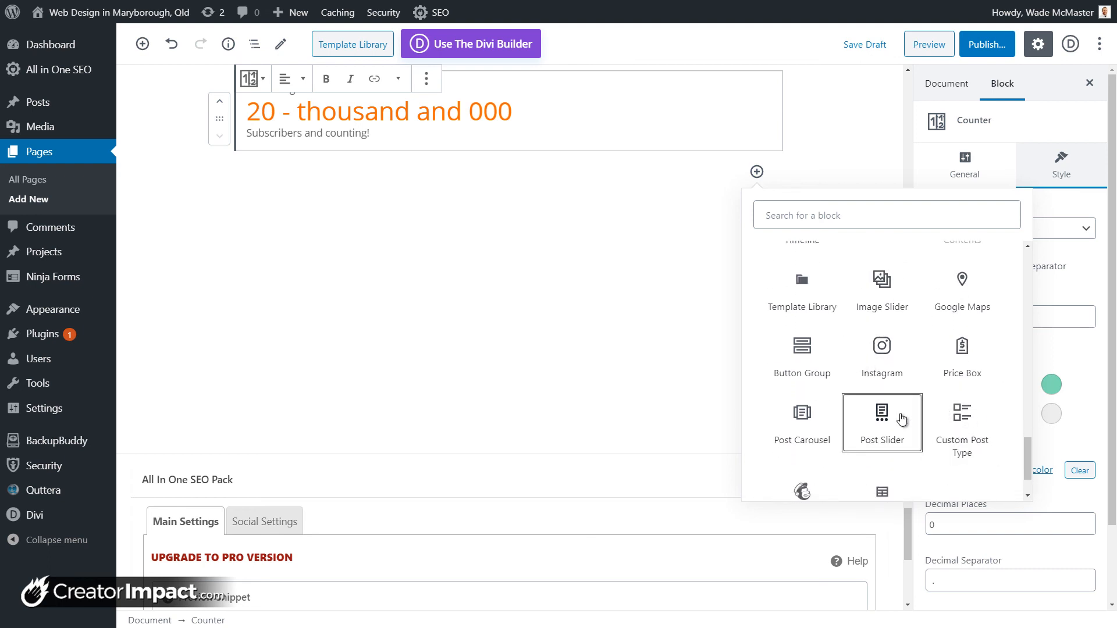
pyautogui.click(881, 414)
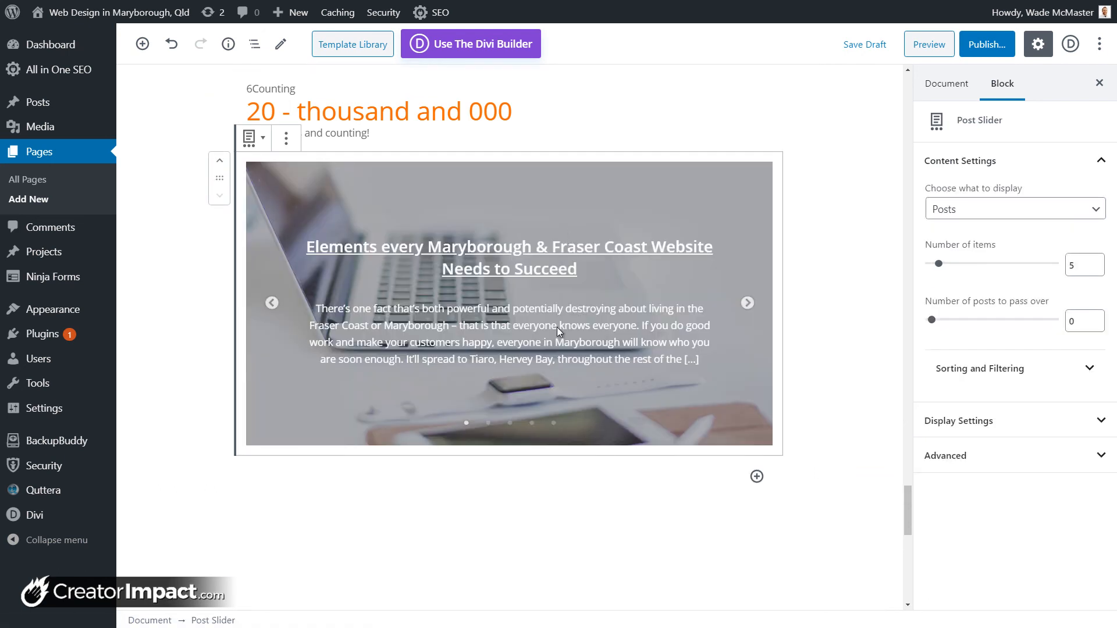
# Step: Preview the slider's next posts and leave the post offset at 0
pyautogui.click(747, 304)
pyautogui.click(748, 305)
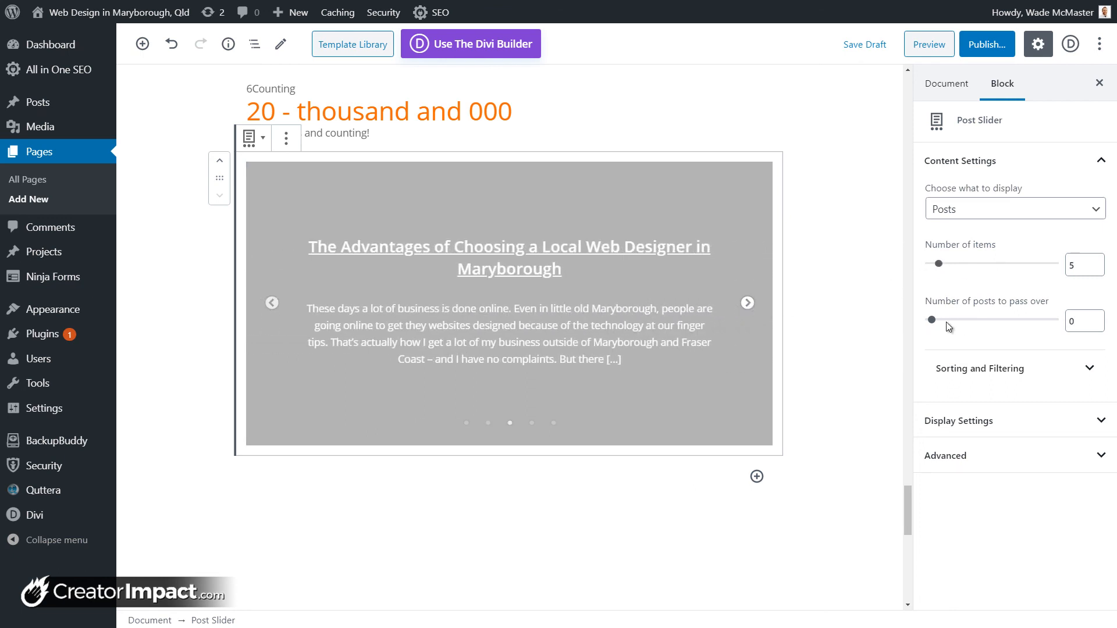
pyautogui.moveTo(953, 324); pyautogui.dragTo(908, 331)
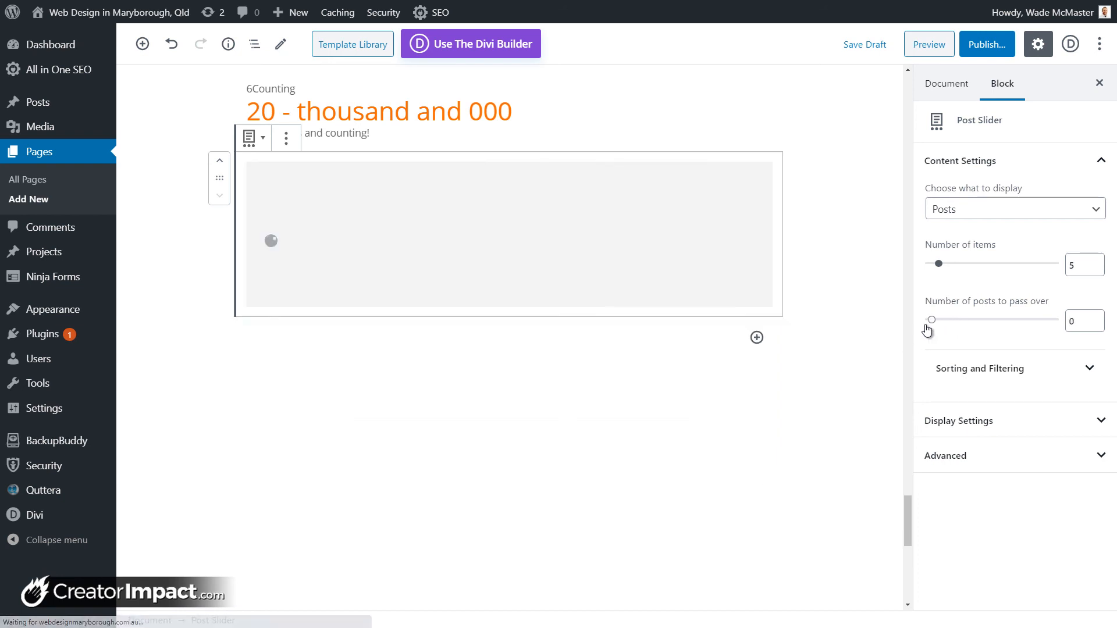
# Step: Keep the Default post template, choose the Fade animation and enable the slideshow
pyautogui.click(978, 424)
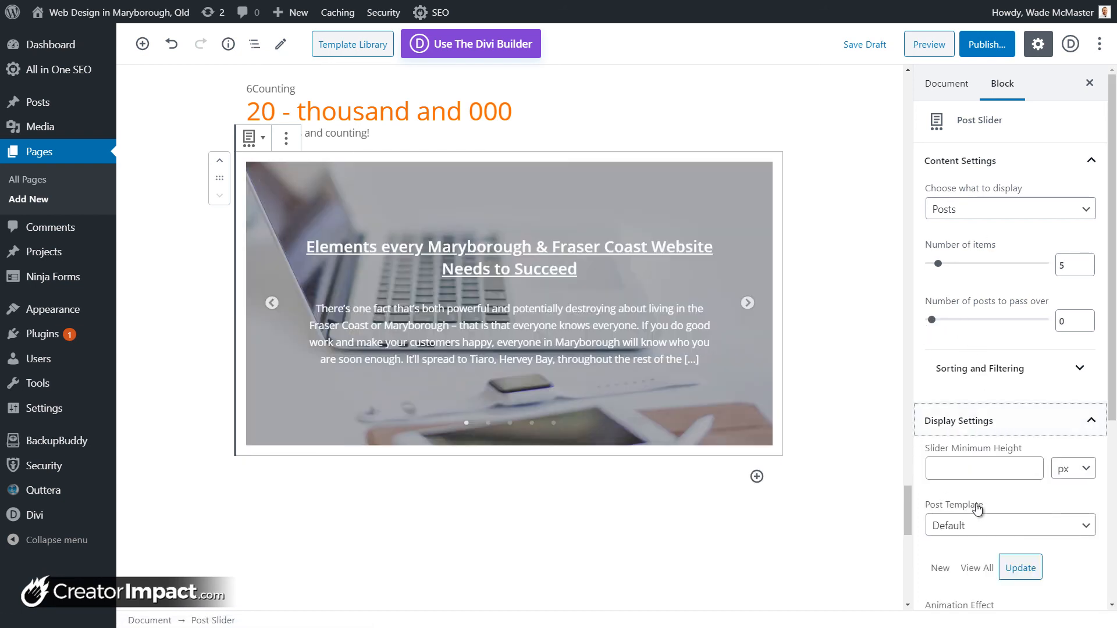
pyautogui.scroll(-2, 974, 460)
pyautogui.click(996, 410)
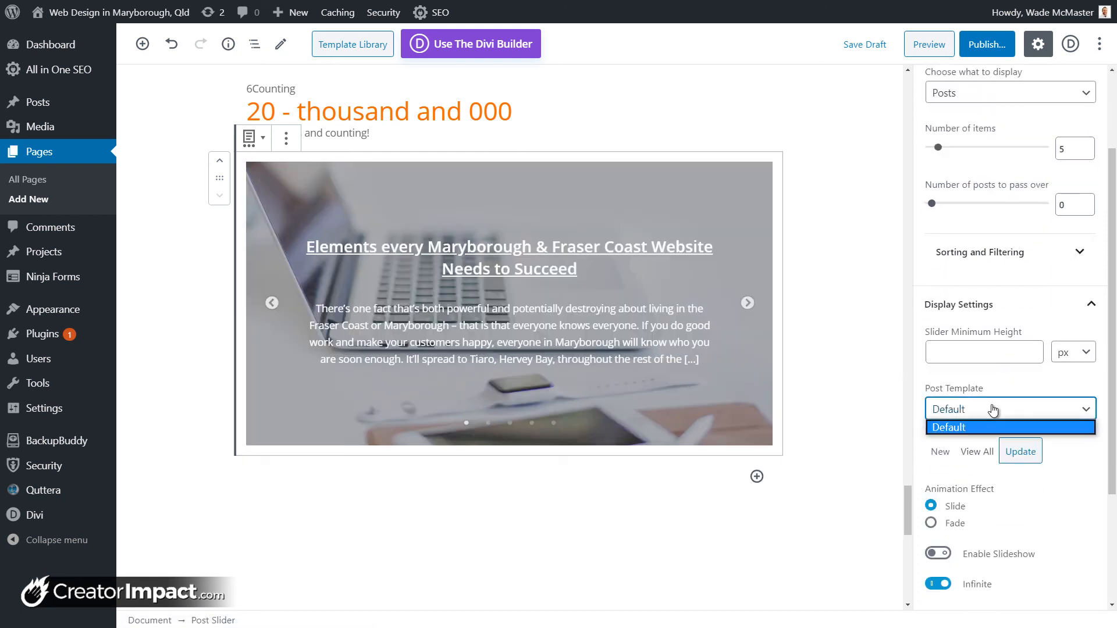
pyautogui.click(1097, 505)
pyautogui.scroll(-2, 931, 506)
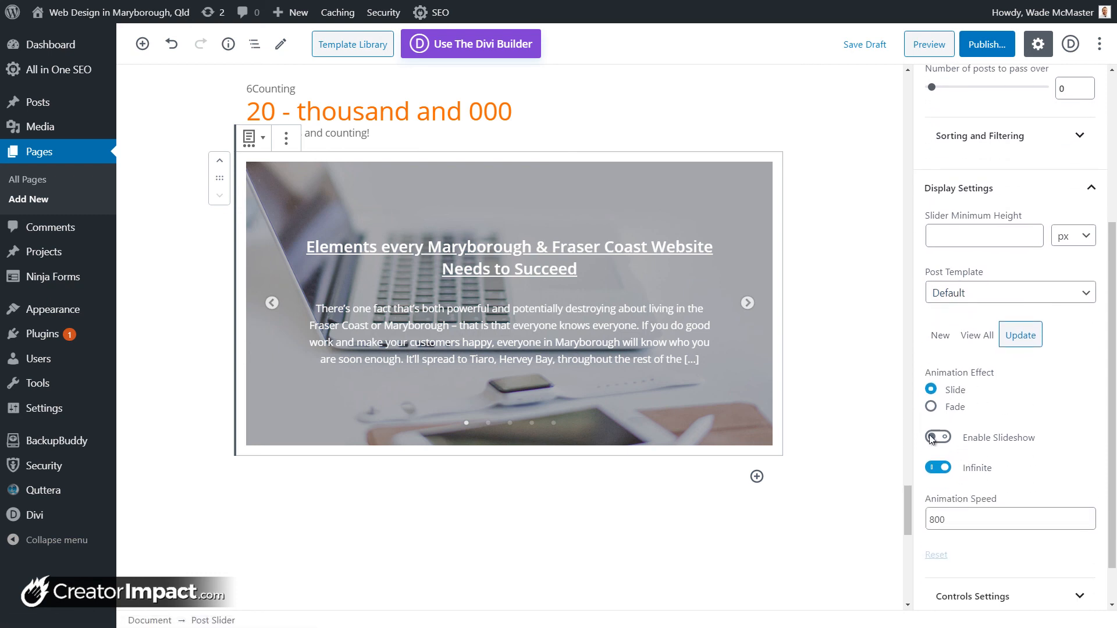
pyautogui.click(932, 407)
pyautogui.click(938, 438)
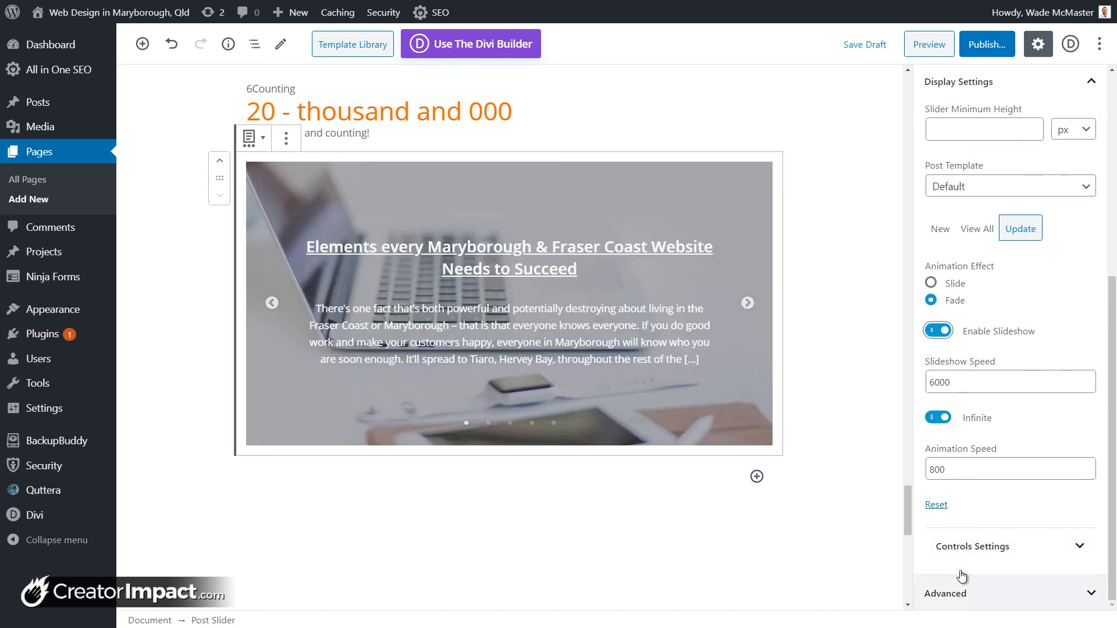
pyautogui.scroll(3, 975, 542)
pyautogui.scroll(1, 984, 512)
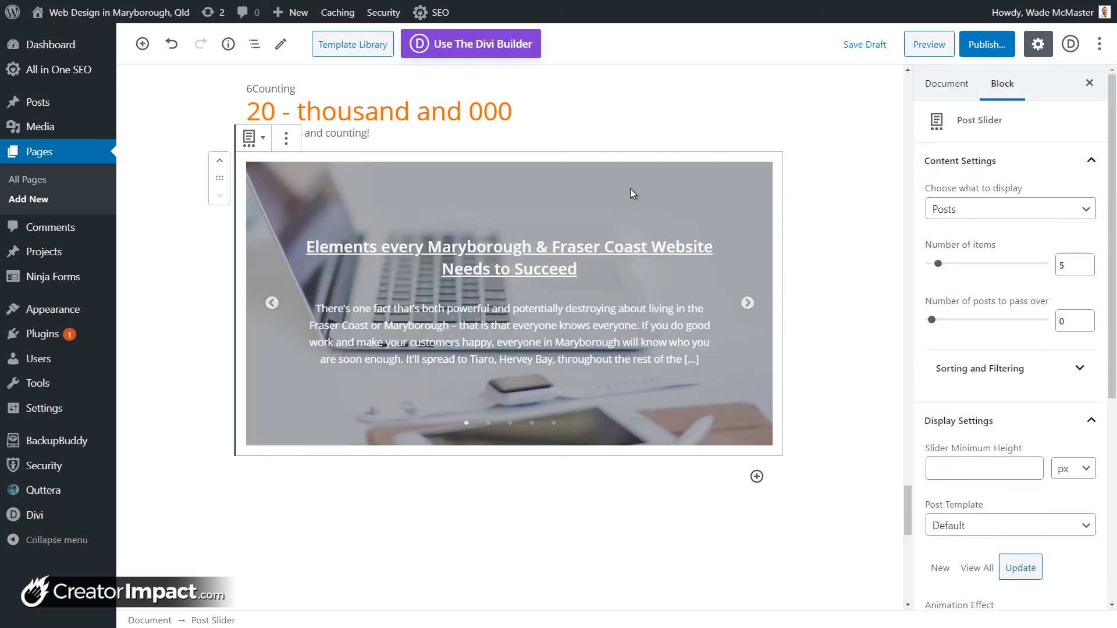
# Step: Add a Getwid Post Carousel block from the Getwid Blocks list beneath the Post Slider
pyautogui.click(757, 477)
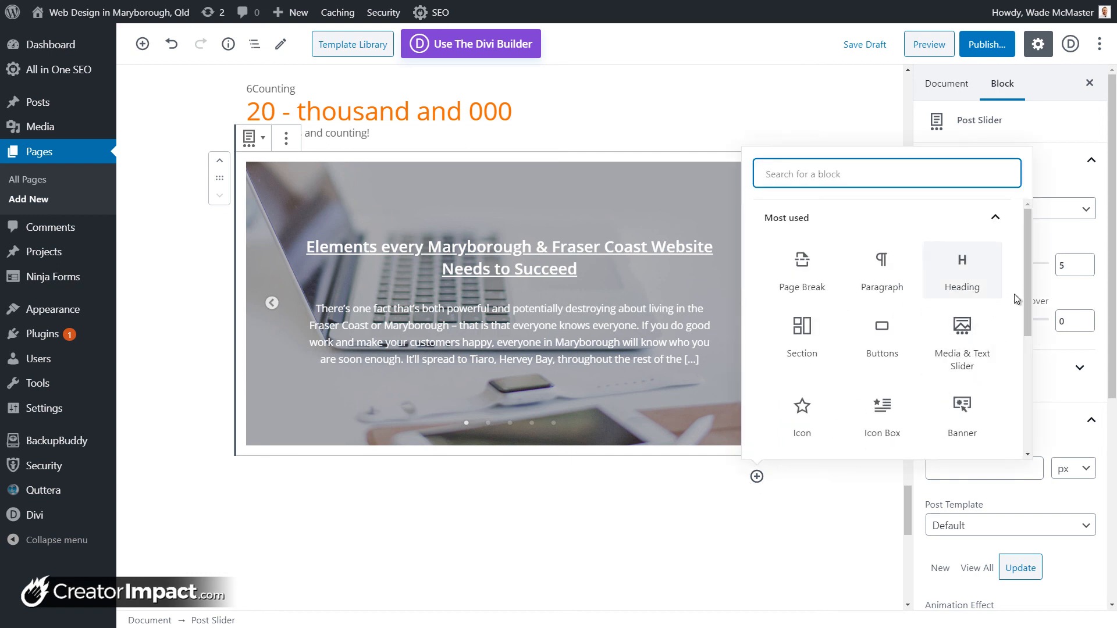
pyautogui.scroll(-2, 1026, 312)
pyautogui.scroll(-8, 1018, 373)
pyautogui.click(998, 430)
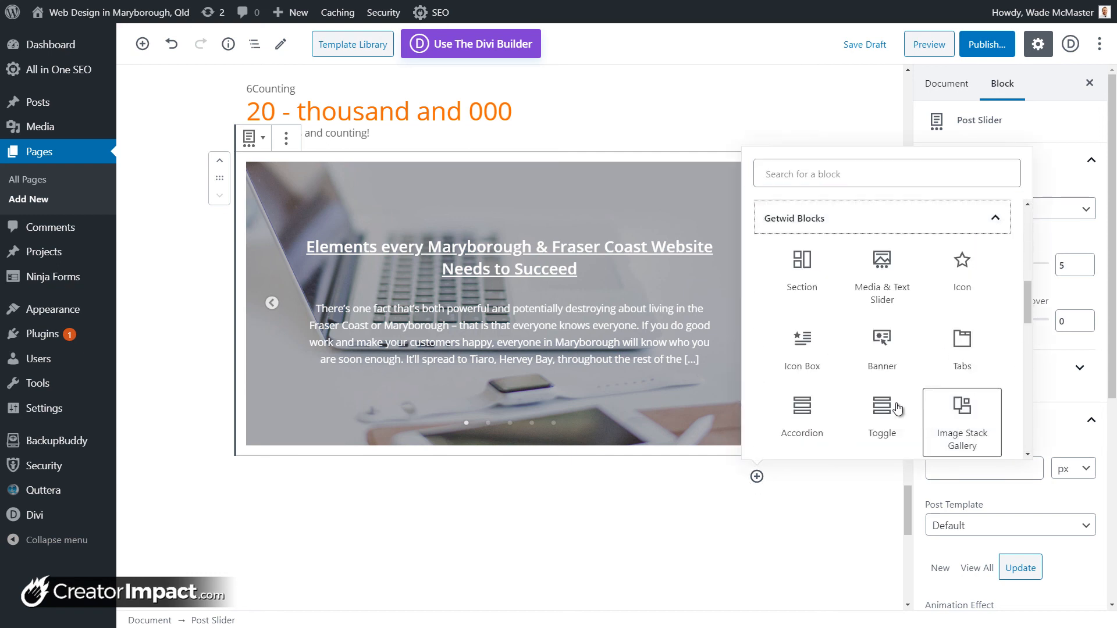
pyautogui.scroll(-1, 842, 393)
pyautogui.scroll(-3, 842, 393)
pyautogui.scroll(-1, 882, 361)
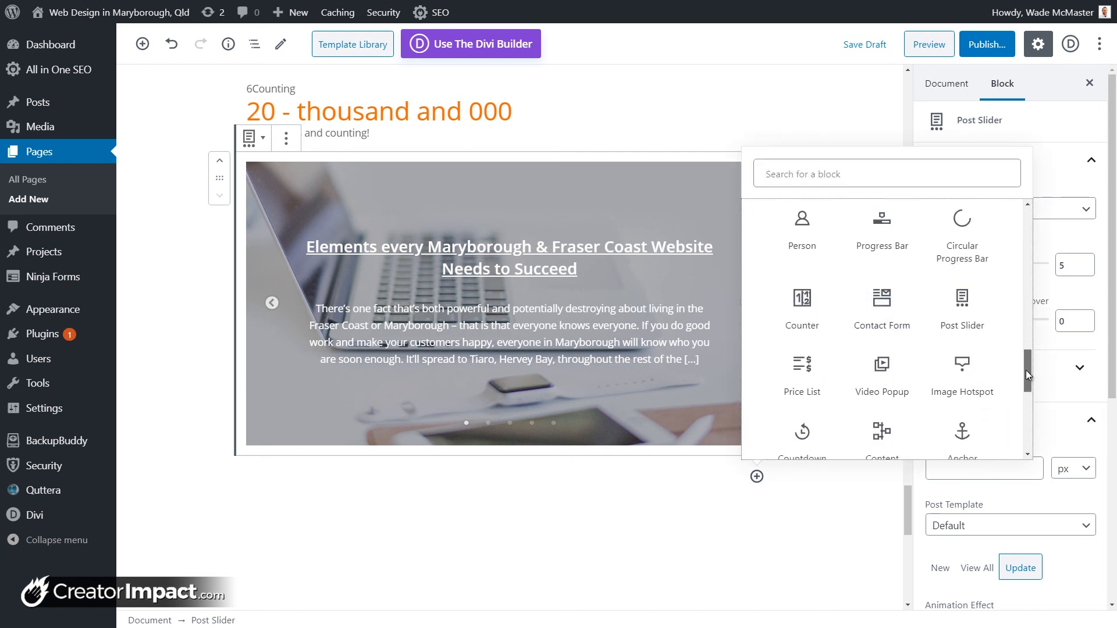
pyautogui.scroll(-2, 884, 314)
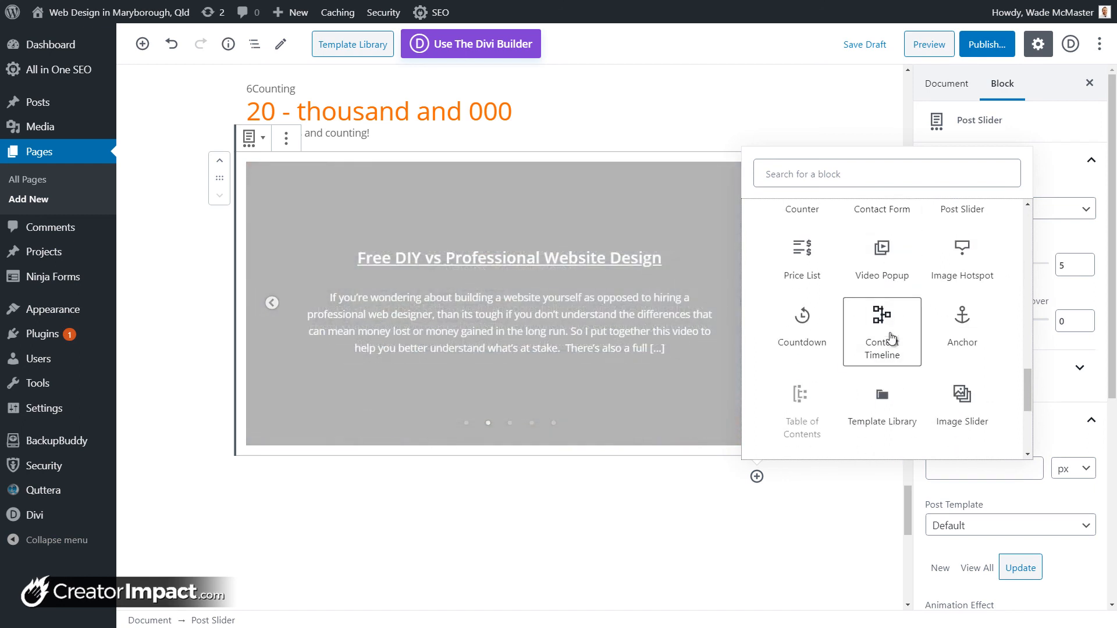
pyautogui.scroll(-3, 892, 337)
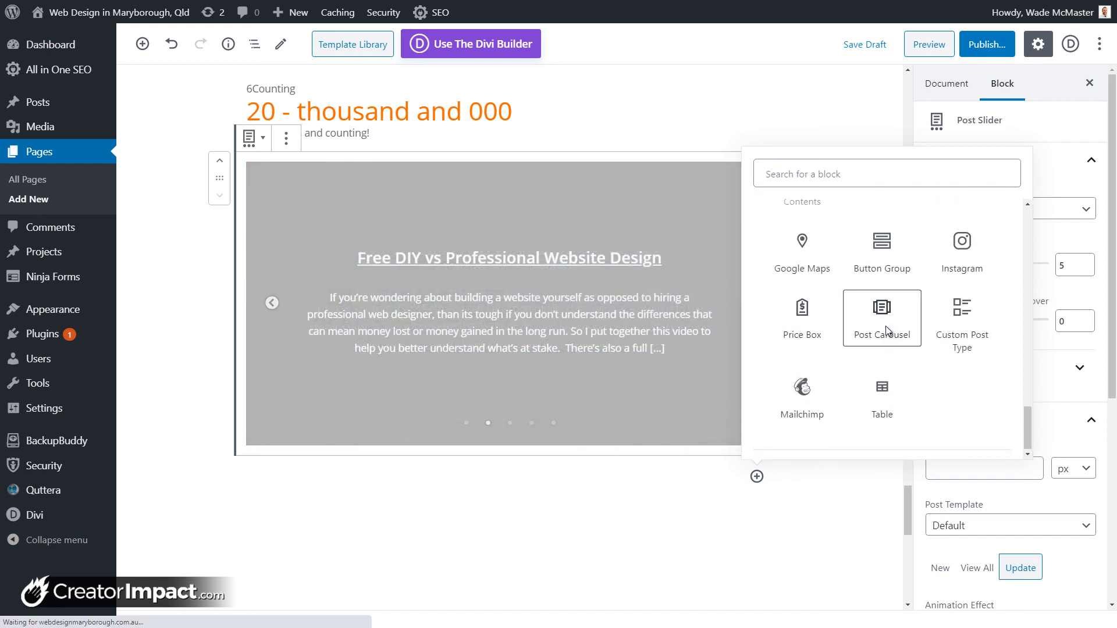
pyautogui.click(886, 325)
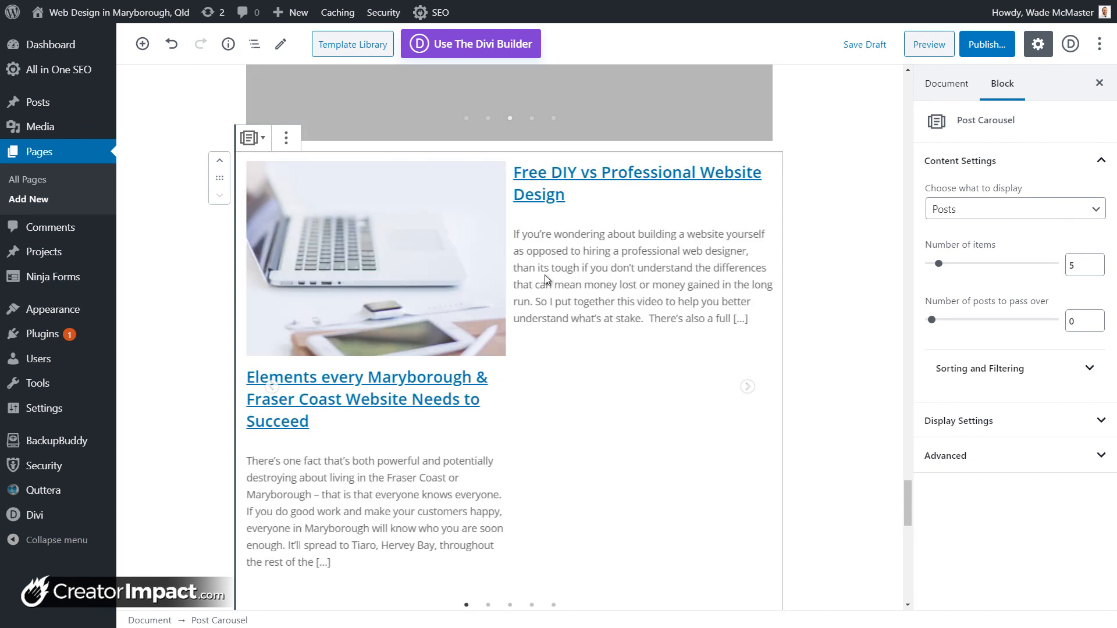
# Step: Keep Posts as the carousel's content and review its sorting and filtering options
pyautogui.scroll(-1, 545, 275)
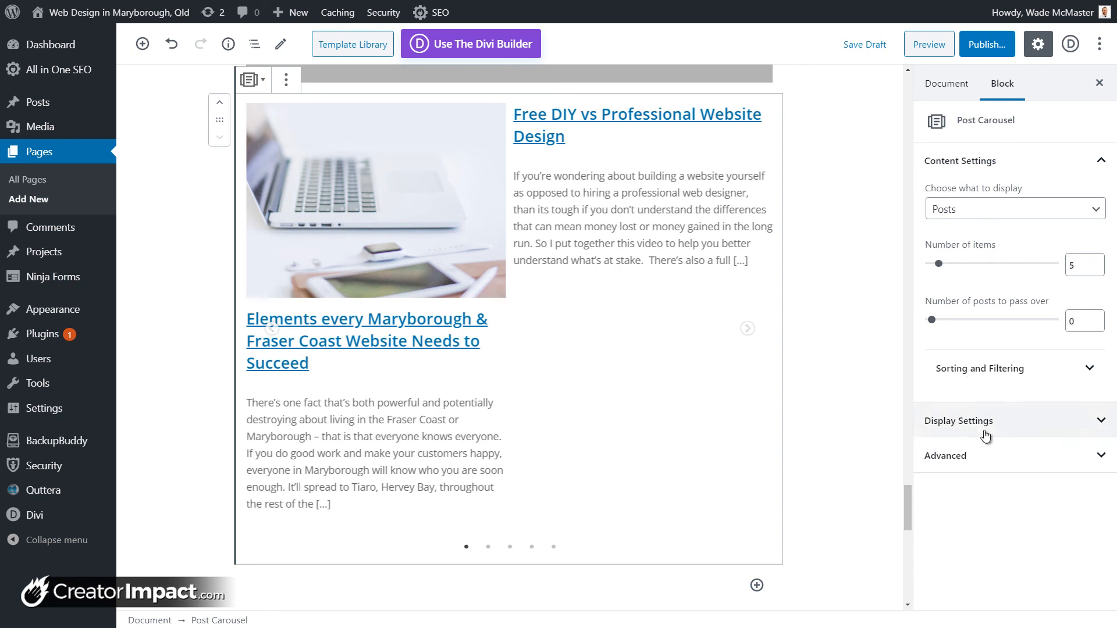
pyautogui.click(989, 211)
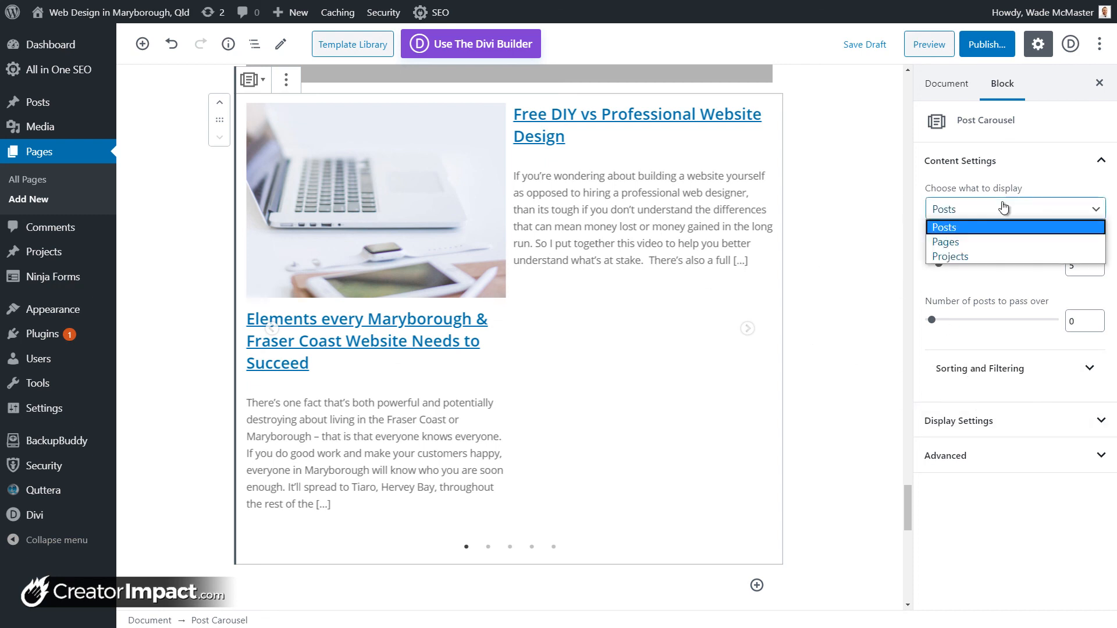
pyautogui.click(992, 223)
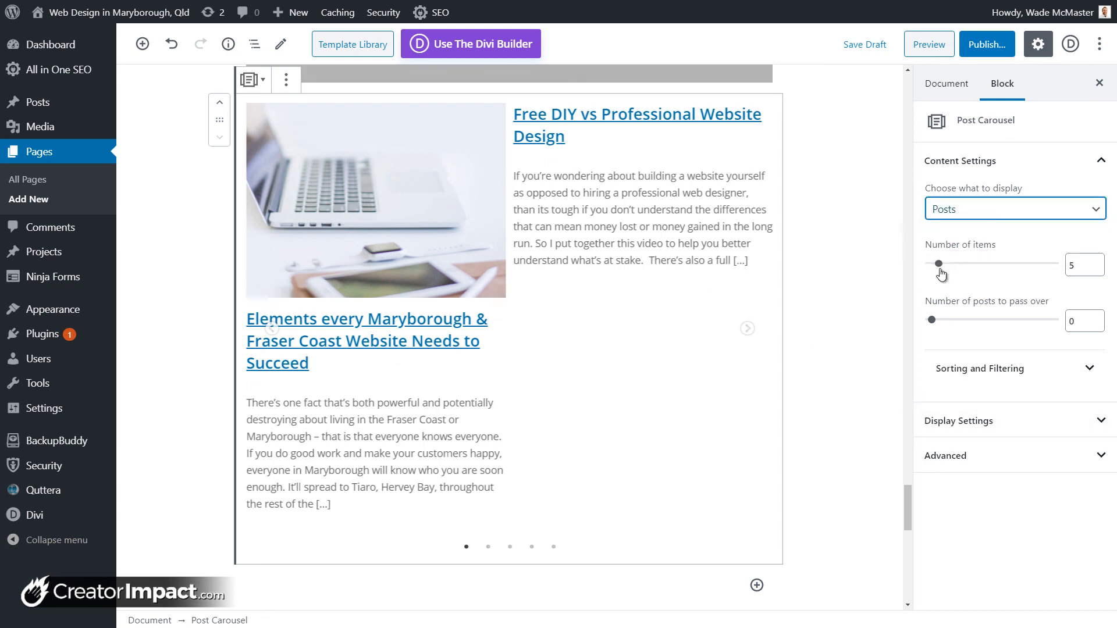
pyautogui.click(969, 378)
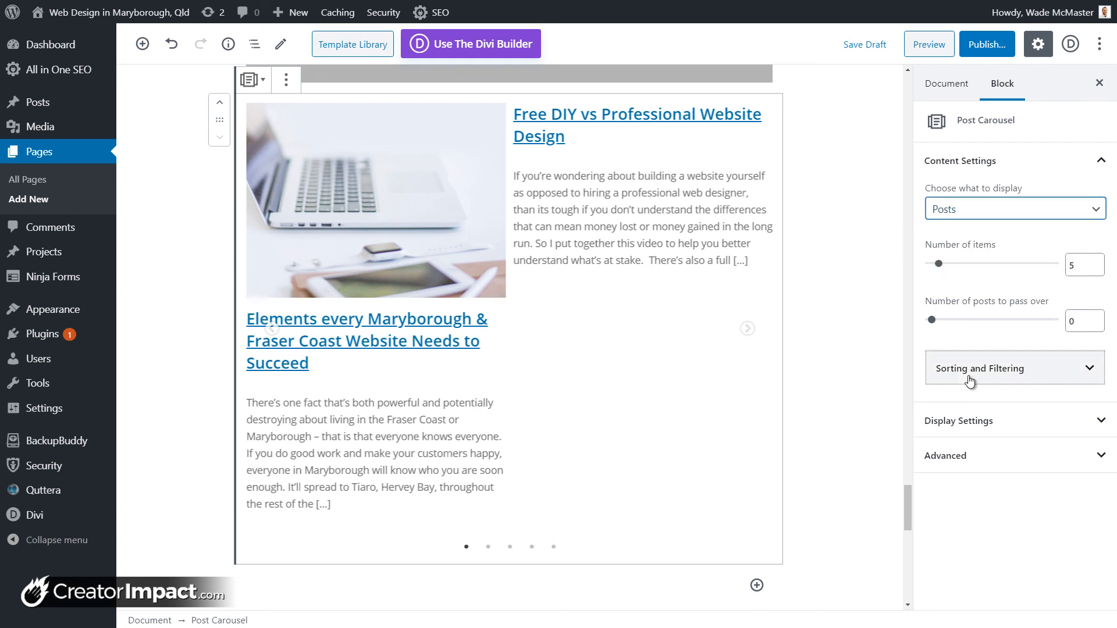
pyautogui.scroll(-5, 1030, 375)
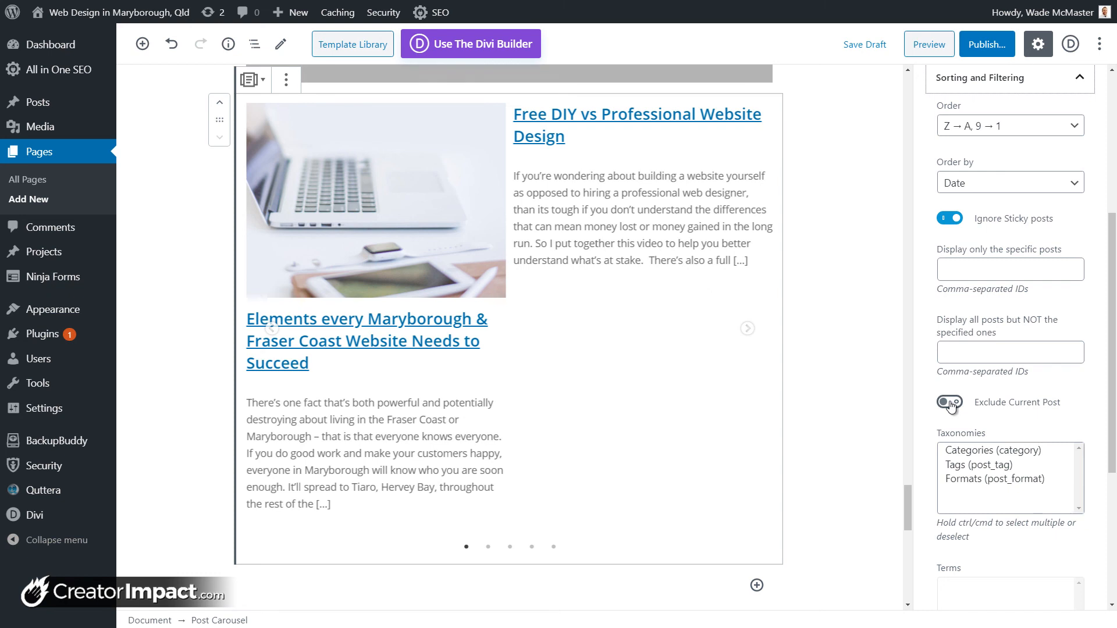
pyautogui.scroll(-5, 951, 405)
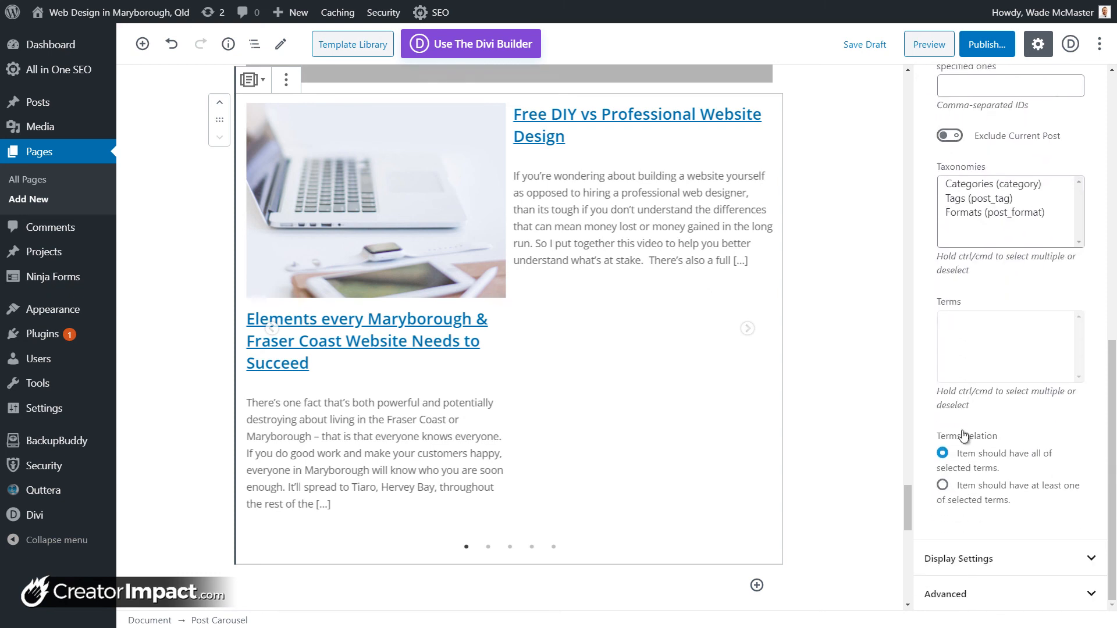
pyautogui.scroll(1, 945, 233)
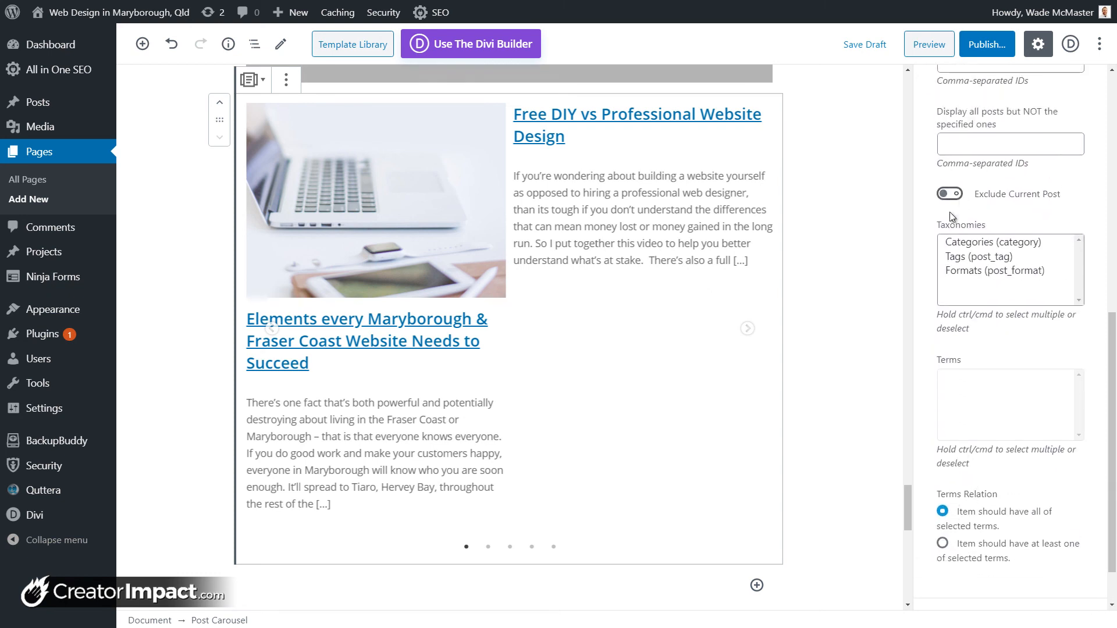
pyautogui.scroll(5, 963, 511)
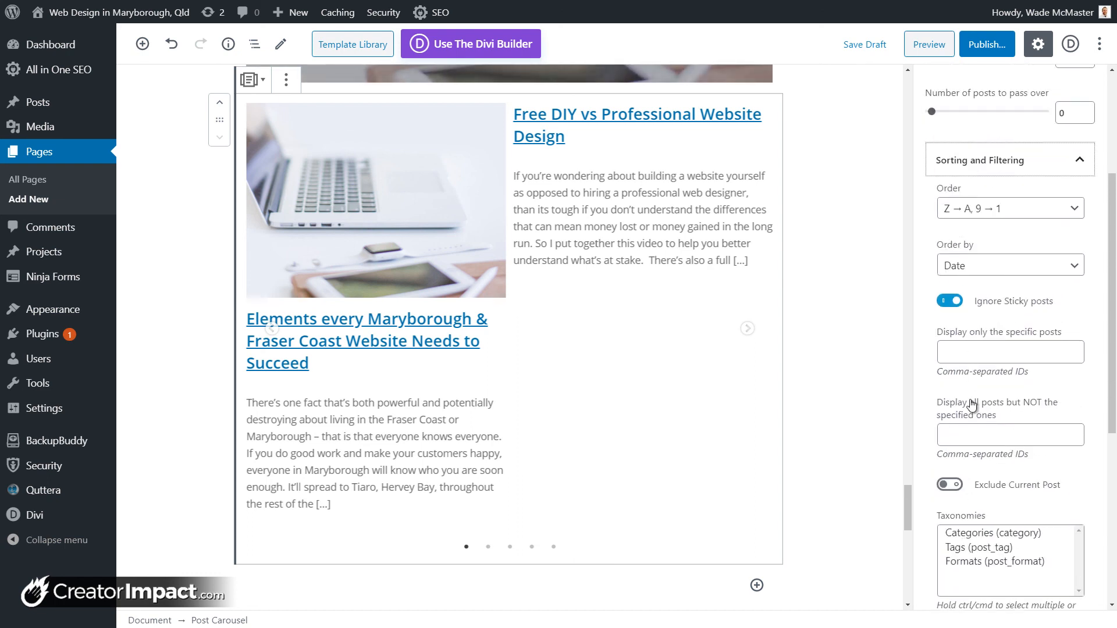
pyautogui.scroll(4, 972, 404)
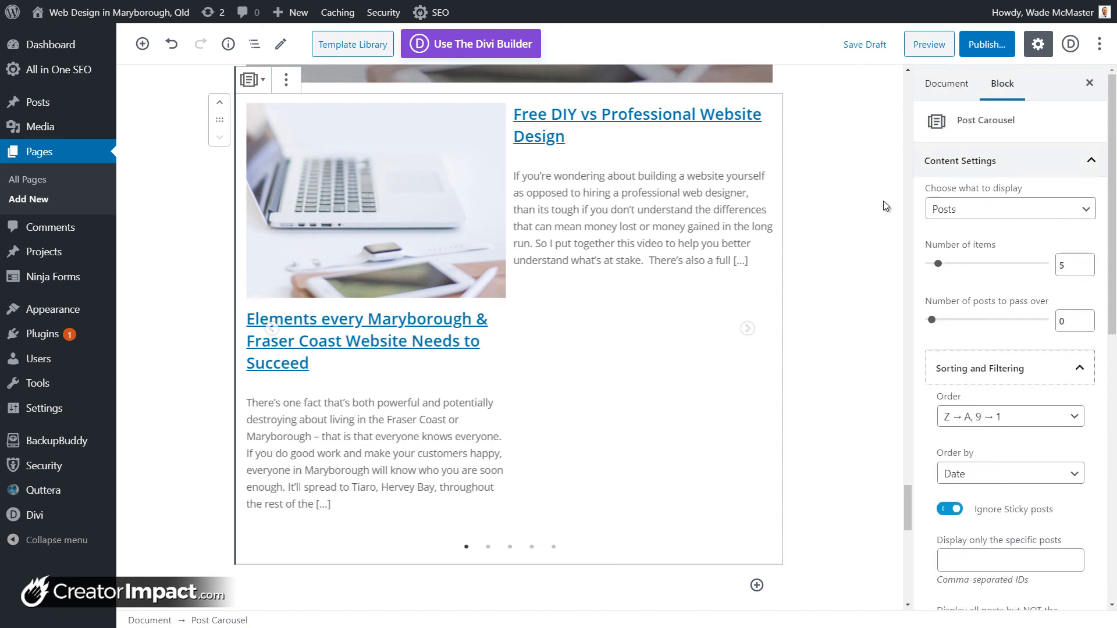
pyautogui.scroll(-8, 976, 334)
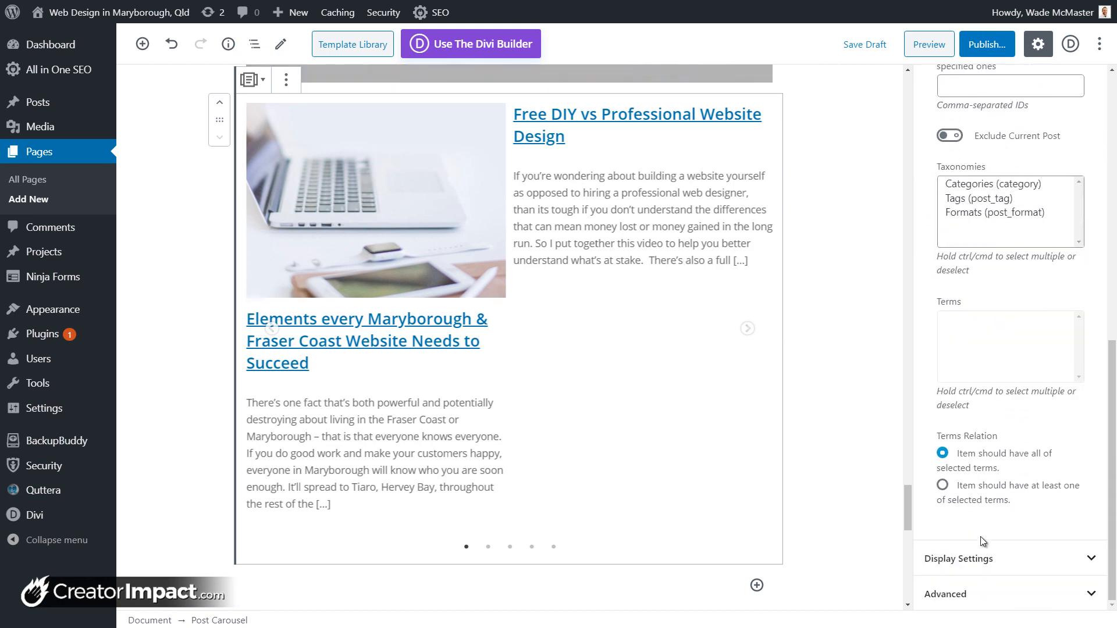
# Step: Turn on Center Mode in the carousel's Display Settings
pyautogui.click(993, 558)
pyautogui.scroll(-6, 1010, 524)
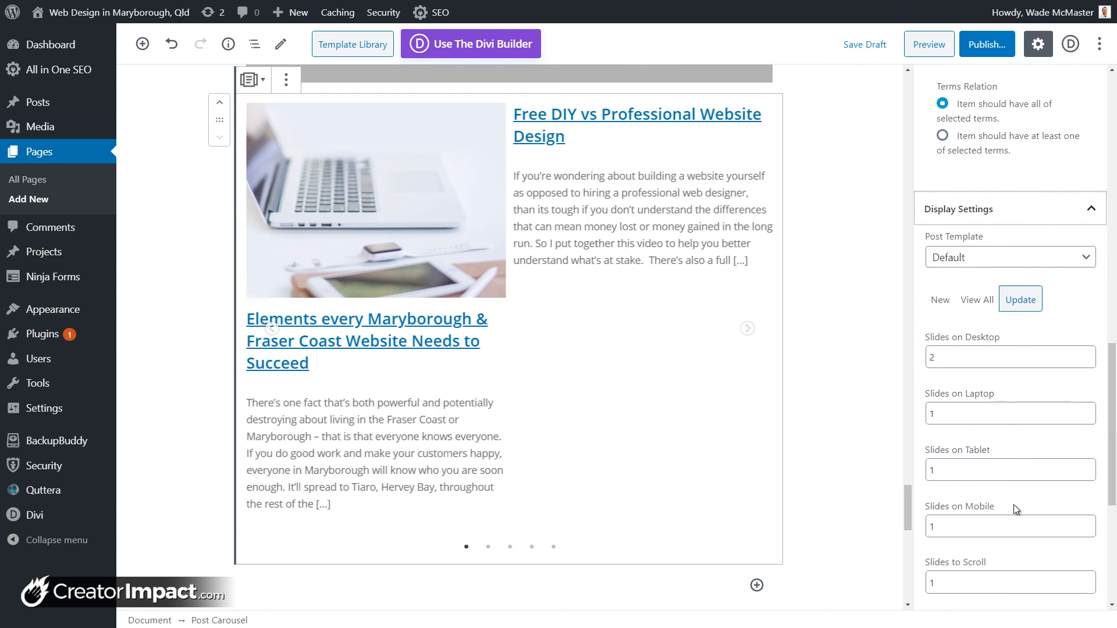
pyautogui.scroll(-5, 1016, 510)
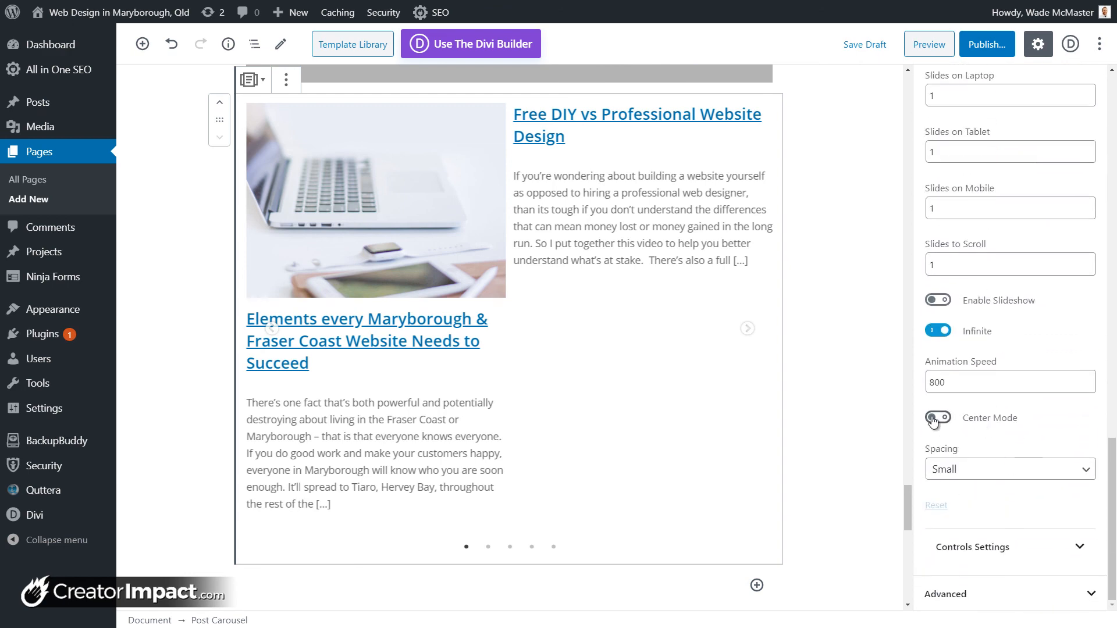
pyautogui.click(936, 418)
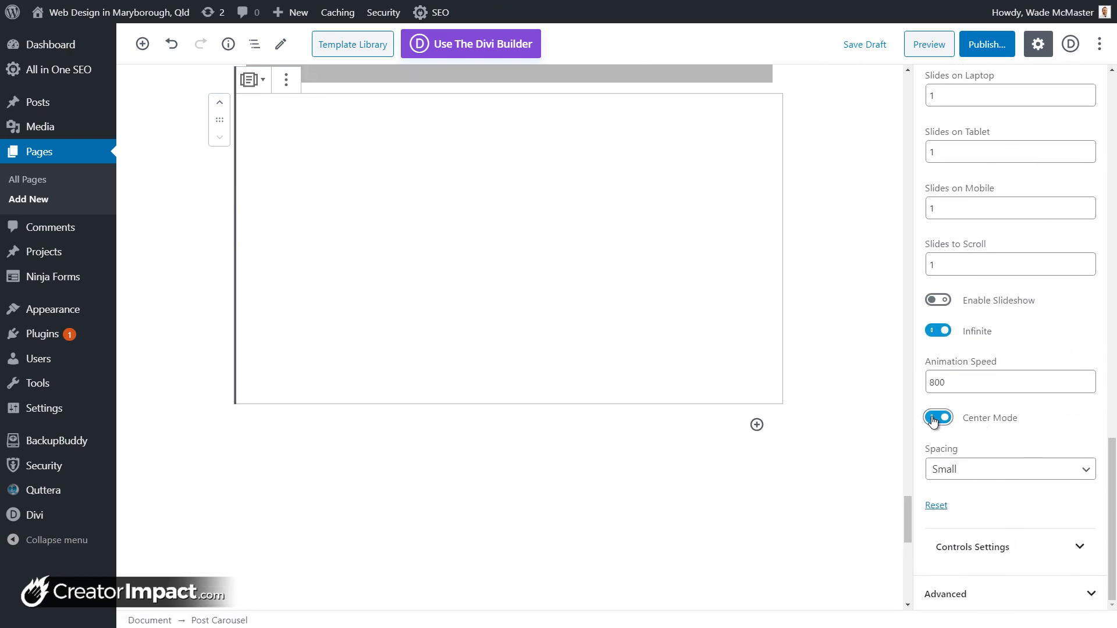
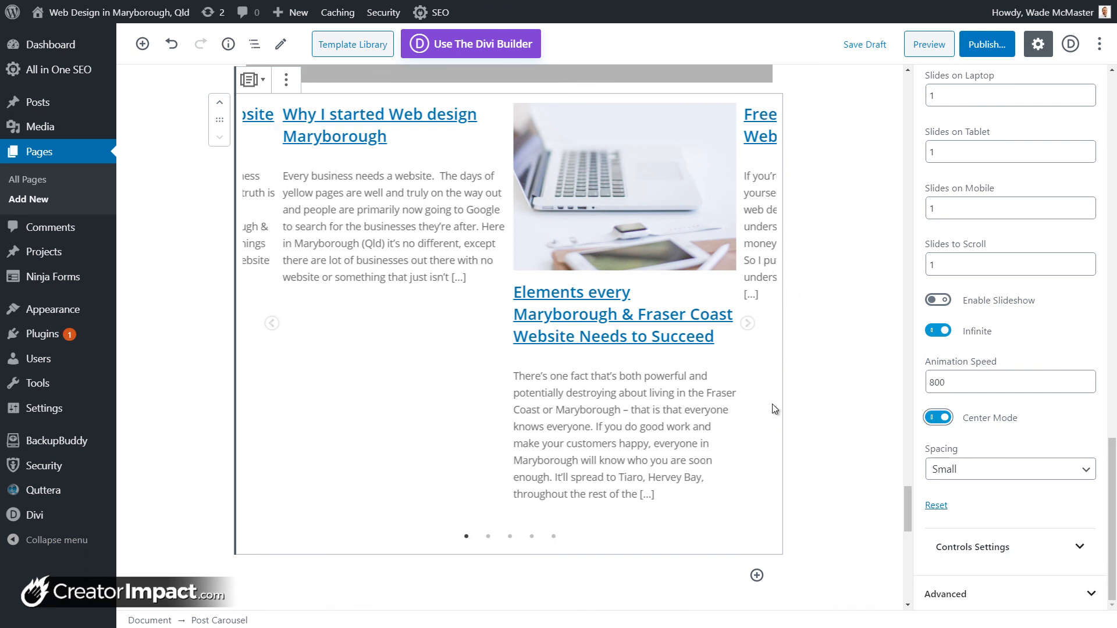
# Step: Insert a Getwid Price Box block below the post carousel
pyautogui.click(756, 576)
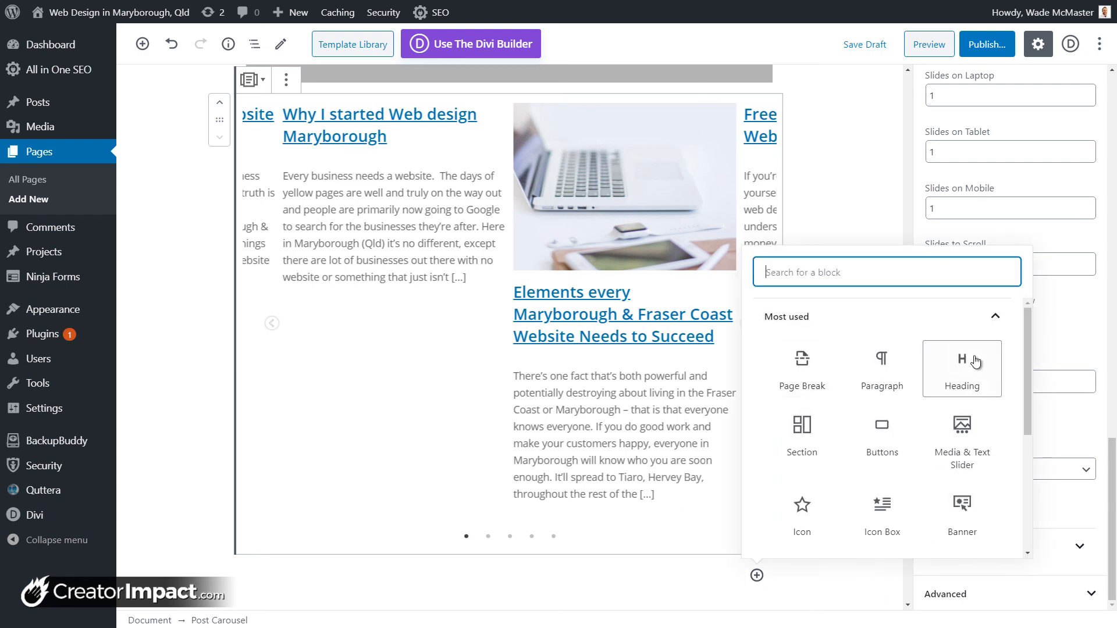
pyautogui.moveTo(1028, 376); pyautogui.dragTo(1026, 519)
pyautogui.click(973, 531)
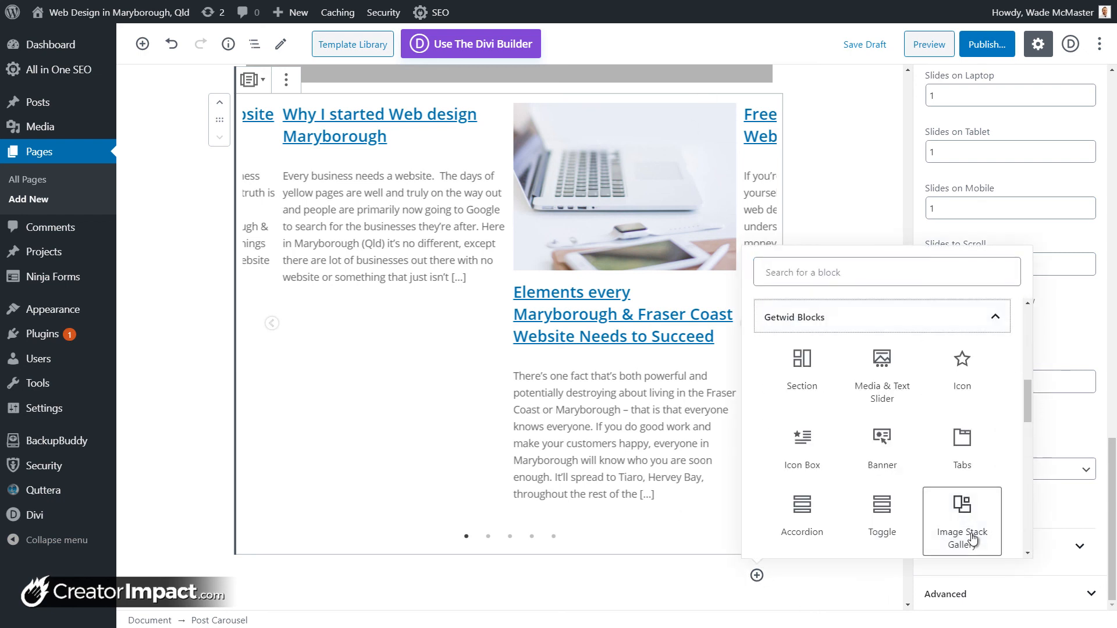
pyautogui.scroll(-4, 1031, 406)
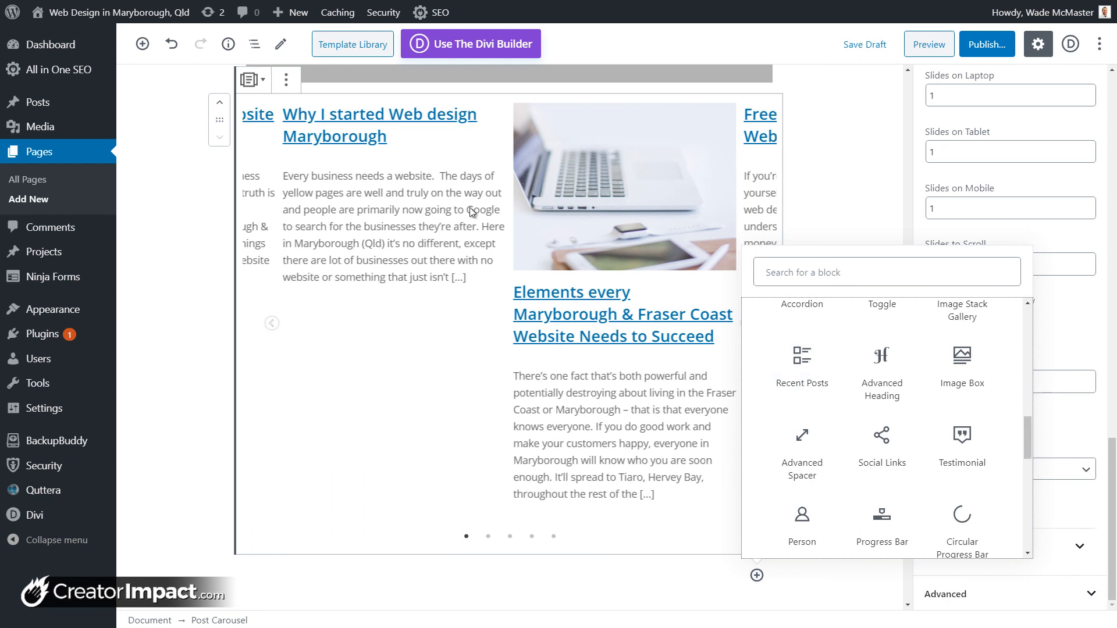
pyautogui.moveTo(1025, 448); pyautogui.dragTo(1025, 497)
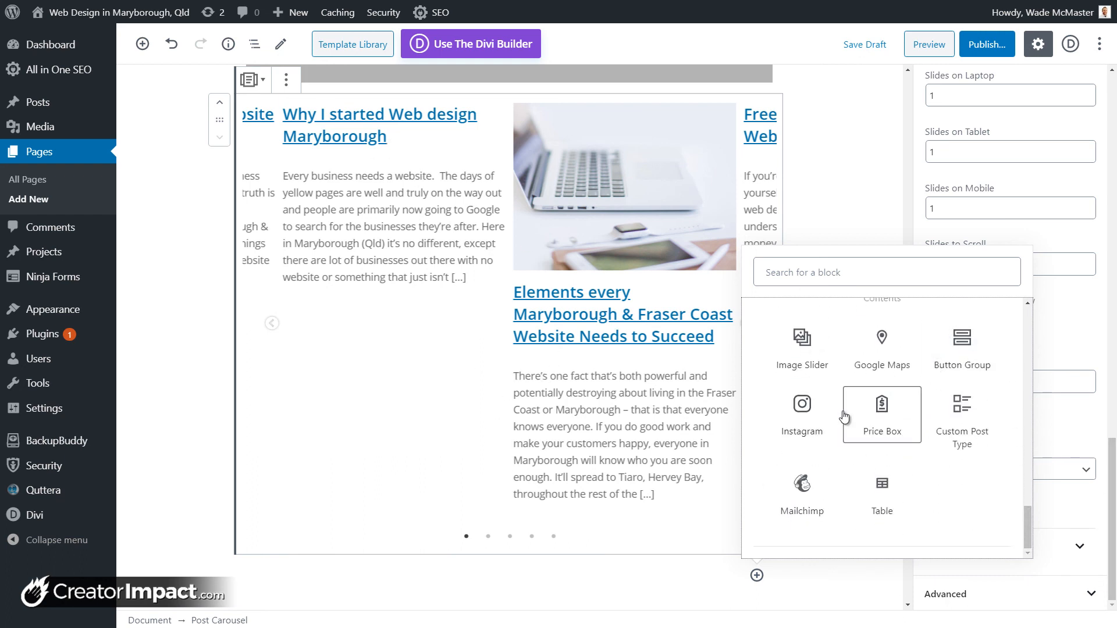
pyautogui.click(878, 406)
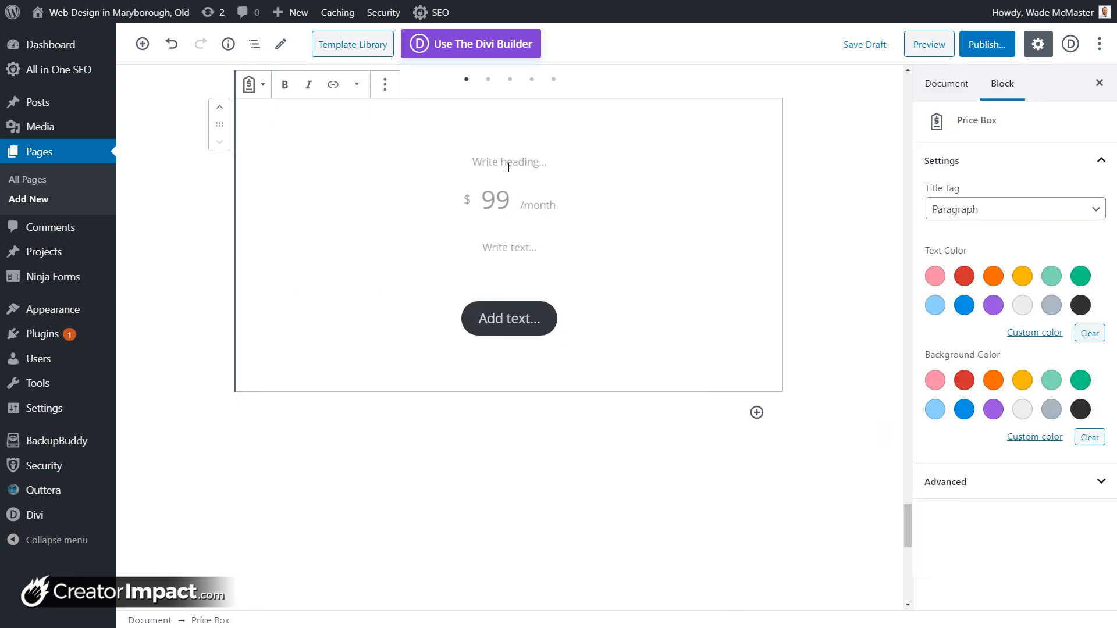
# Step: Fill the Price Box with title Burger, price 100,000, 'A damn good burger.' and a 'Buy now' button
pyautogui.write('Burger')
pyautogui.write('100,000')
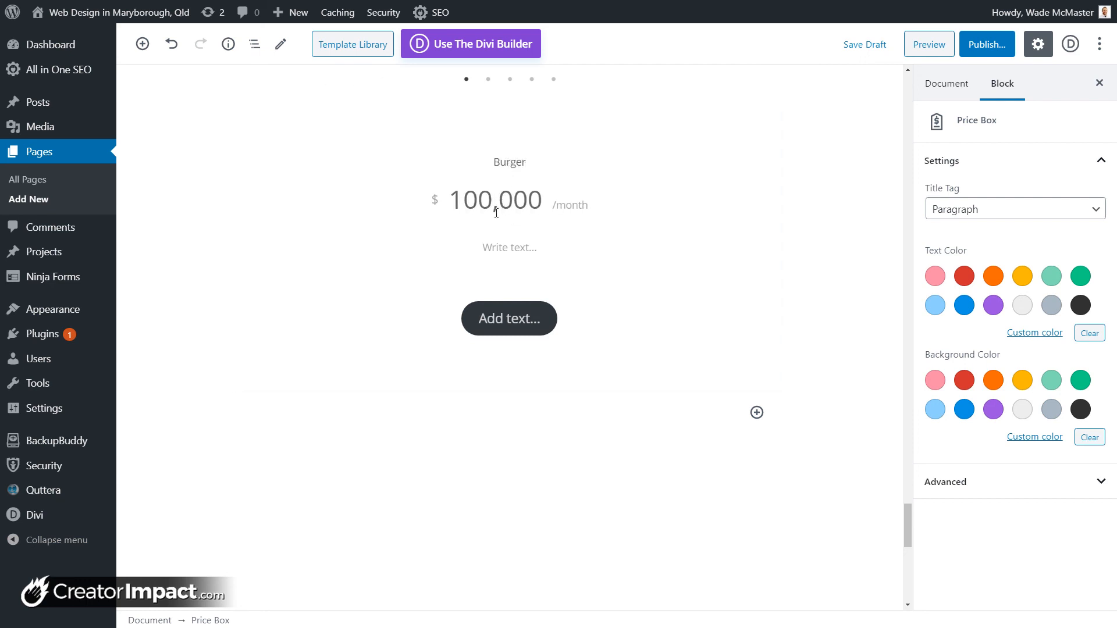
pyautogui.click(510, 242)
pyautogui.write('A damn good burger.')
pyautogui.click(509, 318)
pyautogui.write('Buy now')
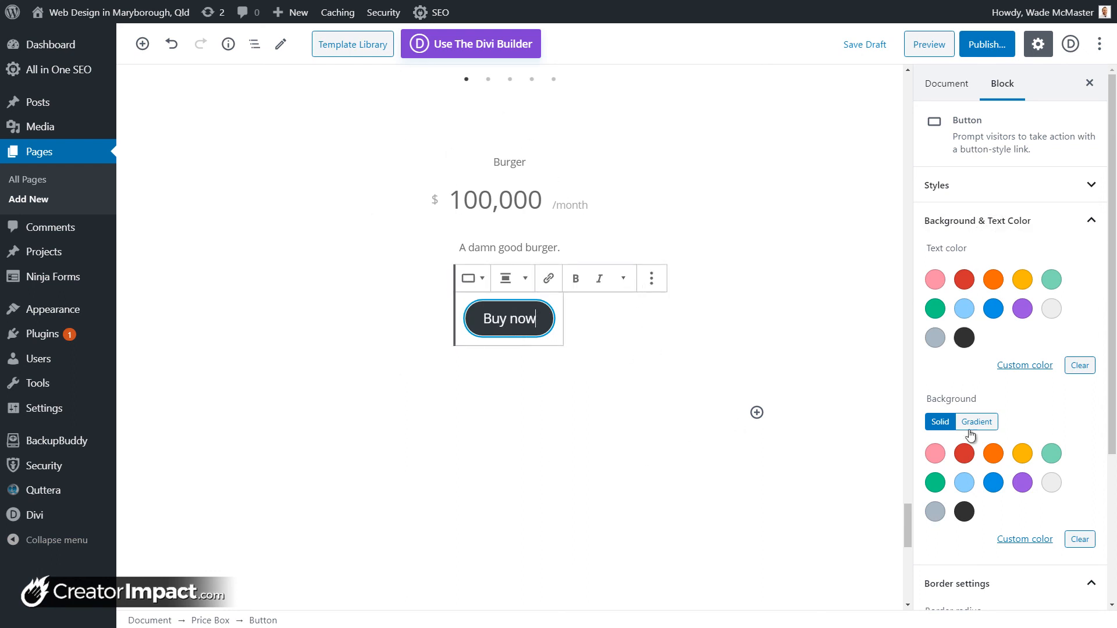
# Step: Set the Price Box's Burger title tag to Heading 2
pyautogui.scroll(-3, 965, 495)
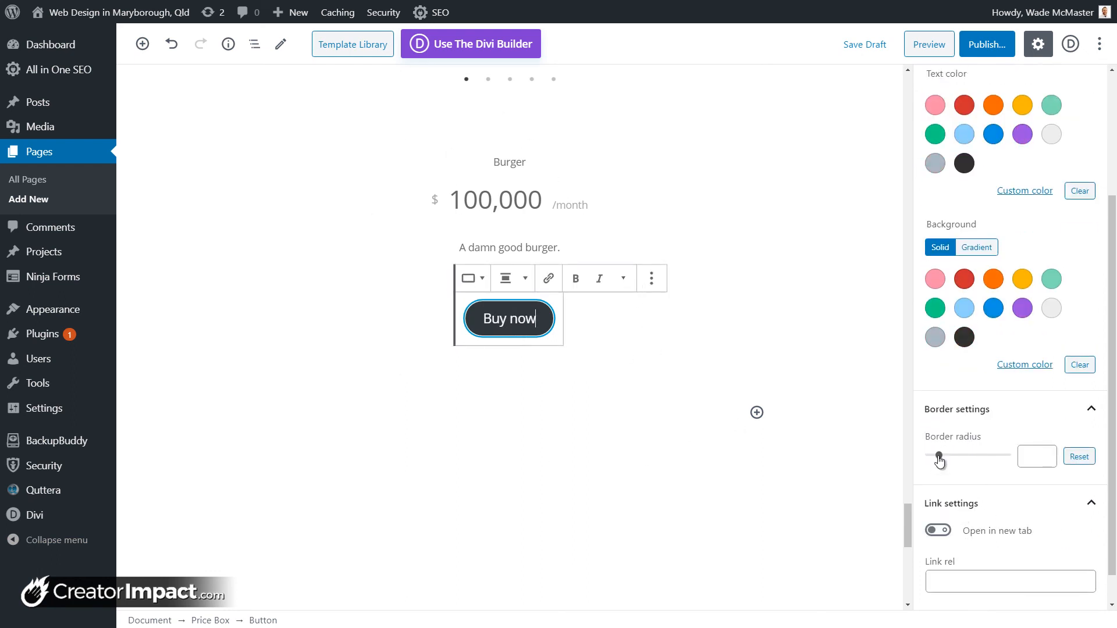
pyautogui.moveTo(939, 460)
pyautogui.mouseDown()
pyautogui.moveTo(1005, 459)
pyautogui.moveTo(935, 459)
pyautogui.mouseUp()
pyautogui.click(676, 348)
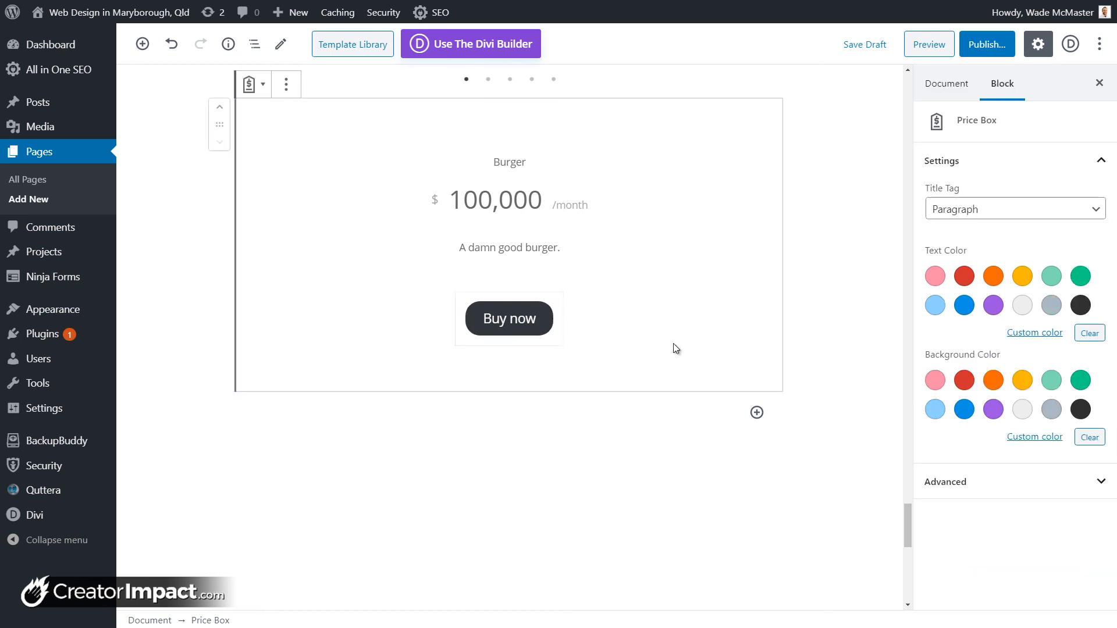
pyautogui.click(963, 216)
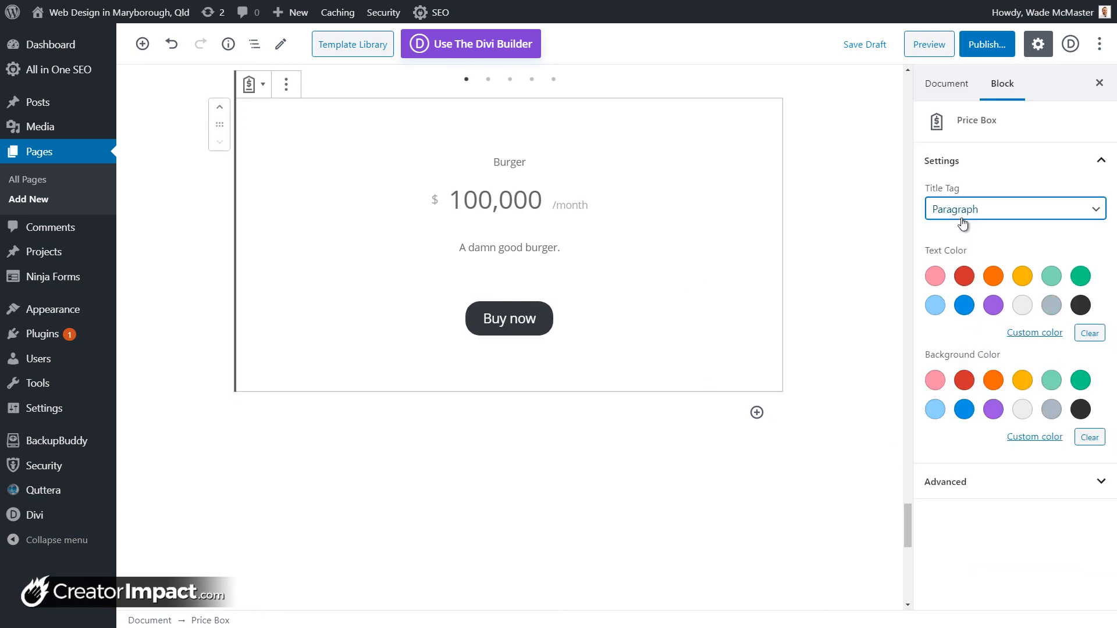
pyautogui.click(964, 241)
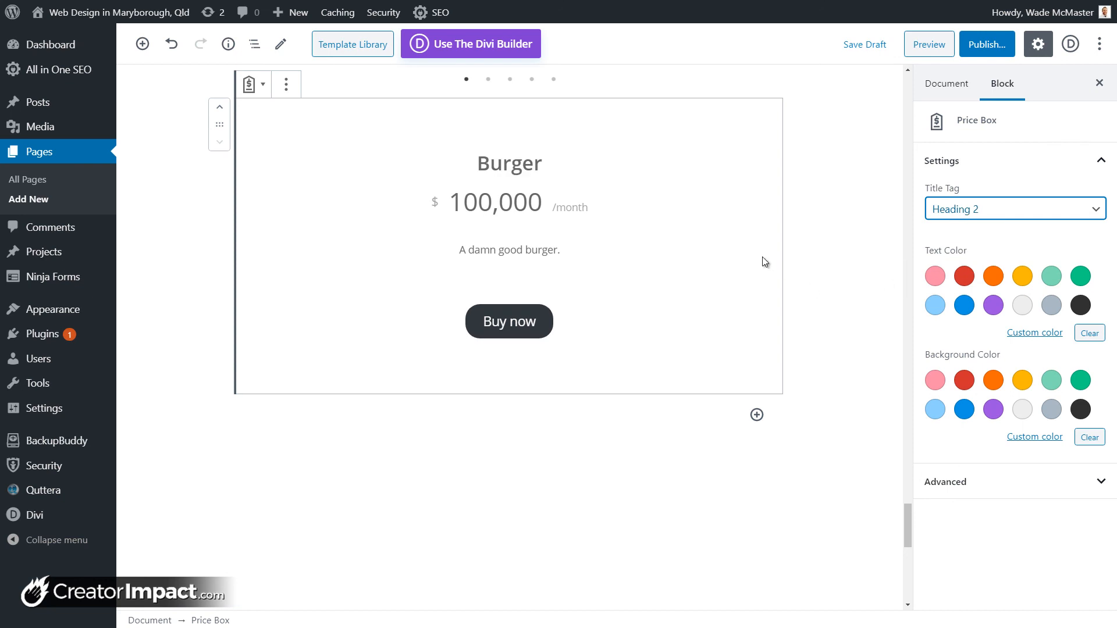
pyautogui.scroll(3, 911, 236)
pyautogui.click(982, 126)
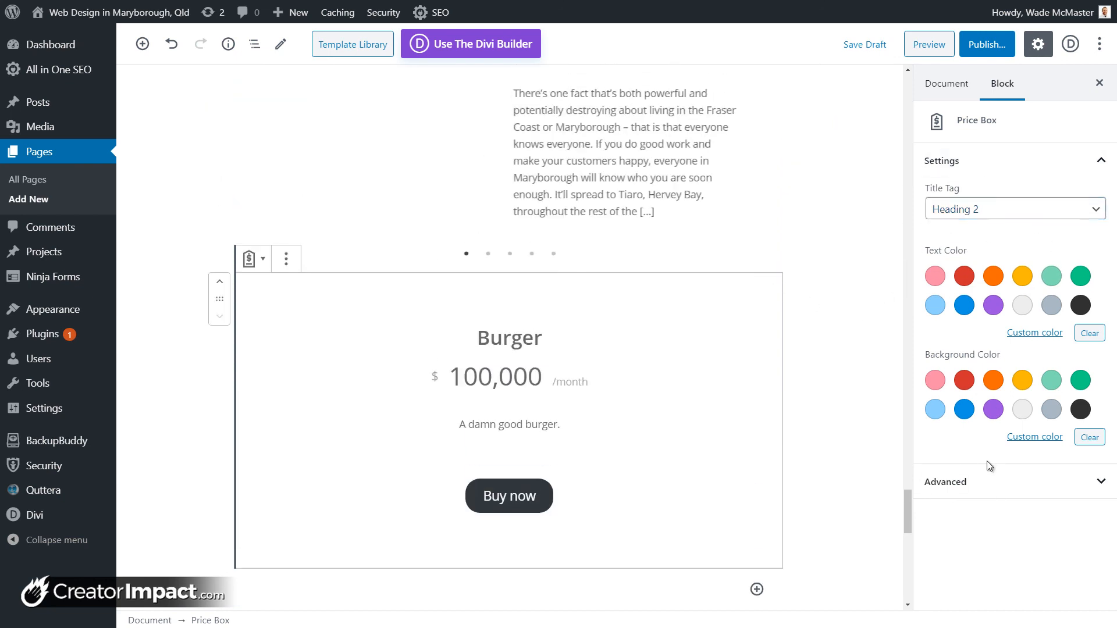
pyautogui.scroll(-2, 573, 488)
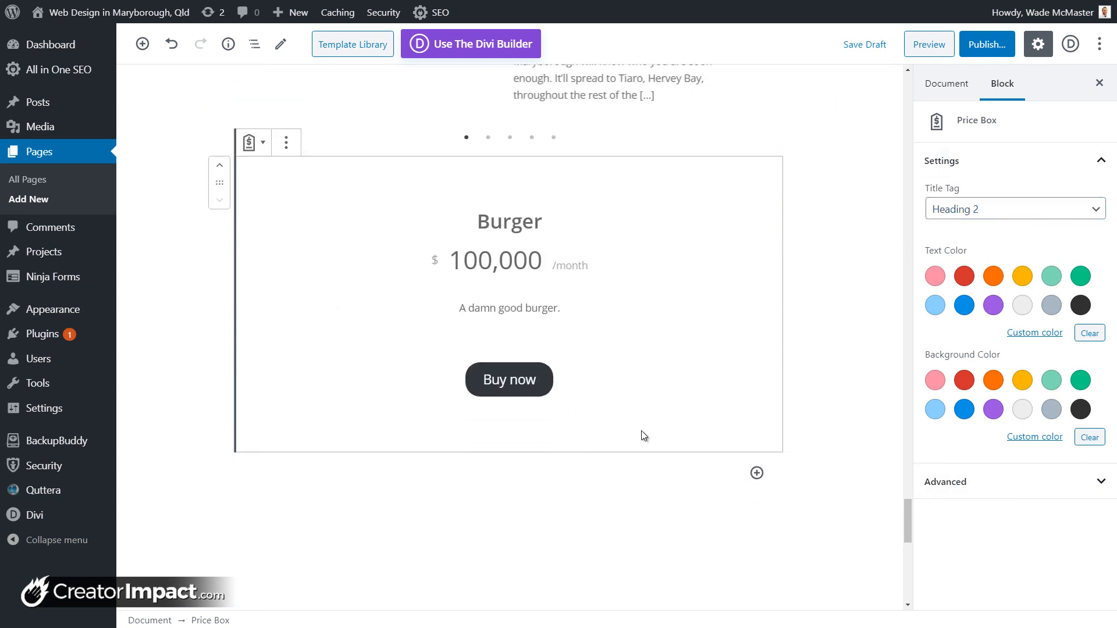
pyautogui.click(756, 473)
pyautogui.scroll(-10, 997, 296)
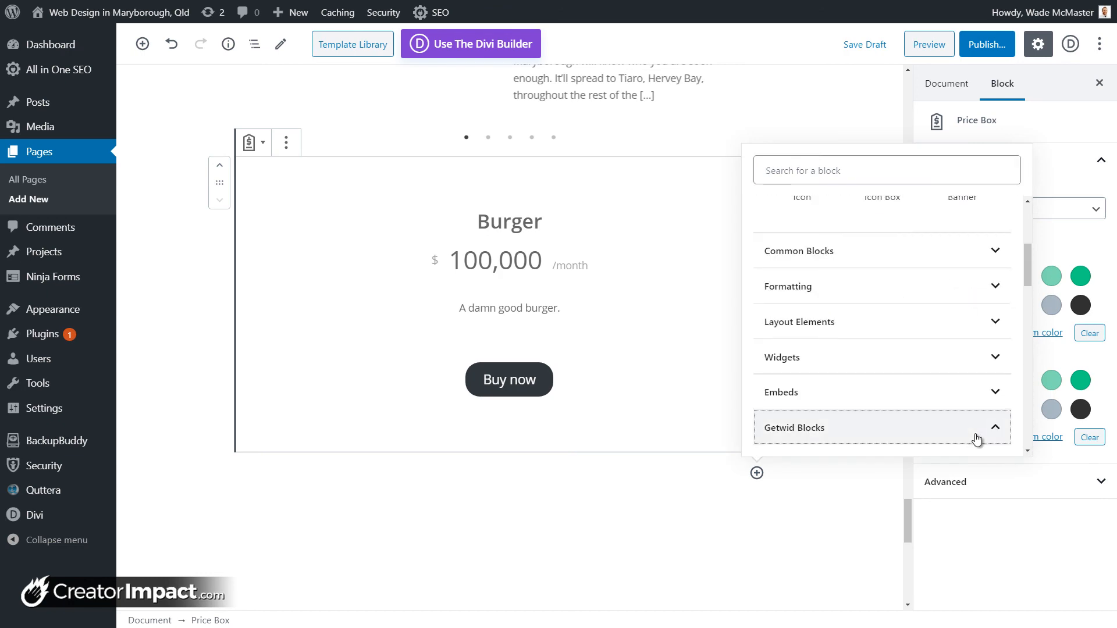
pyautogui.click(987, 431)
pyautogui.scroll(-5, 986, 431)
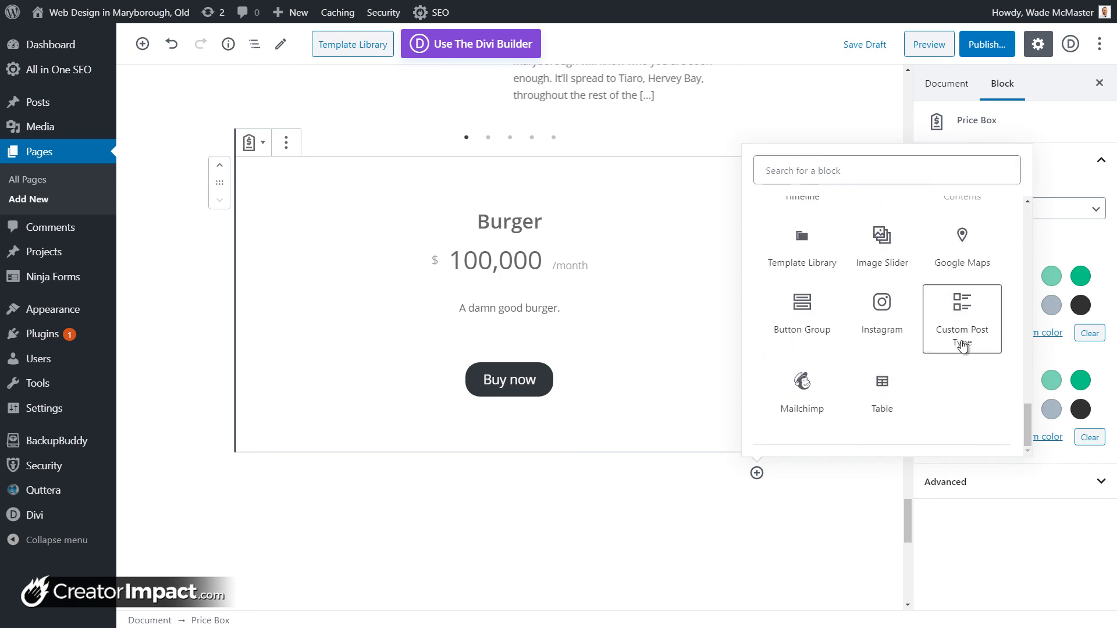
pyautogui.click(961, 341)
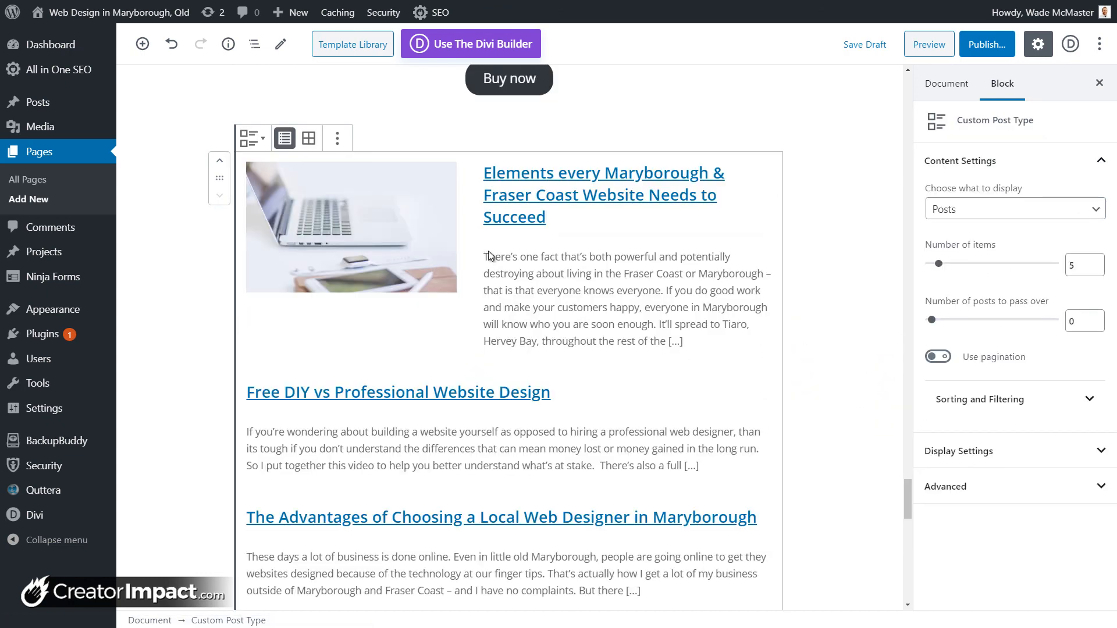
pyautogui.click(989, 218)
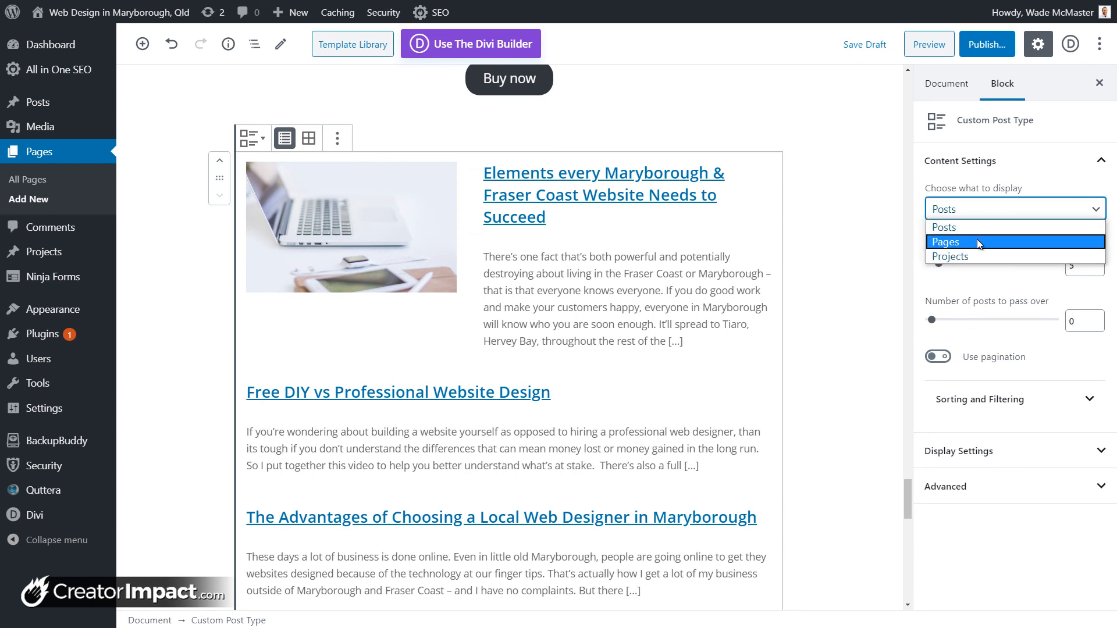
pyautogui.click(972, 241)
pyautogui.click(937, 227)
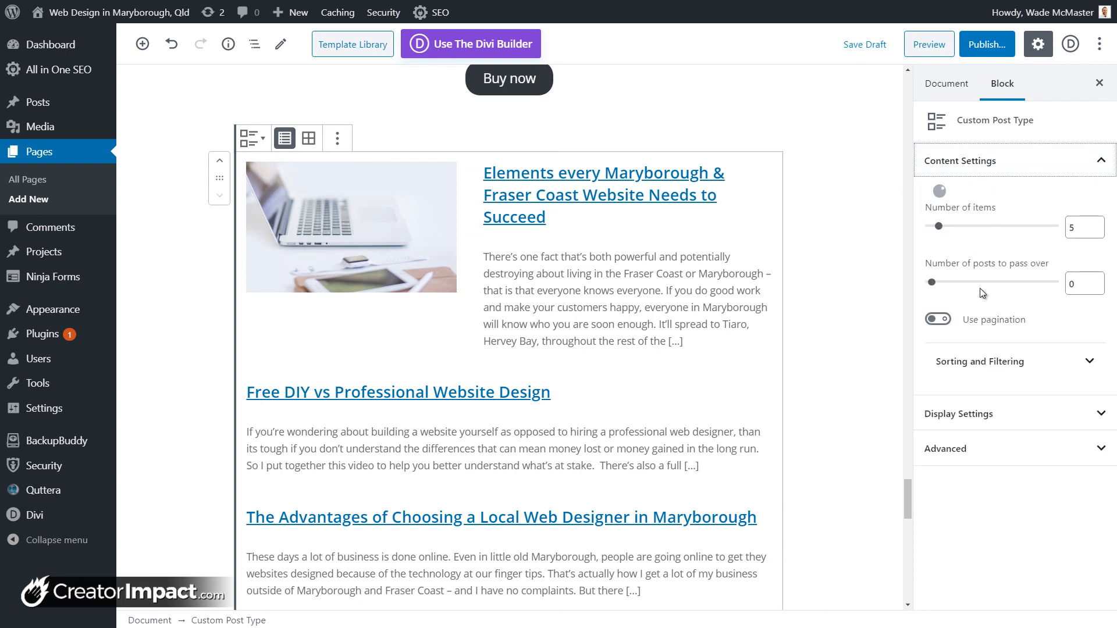
pyautogui.click(337, 138)
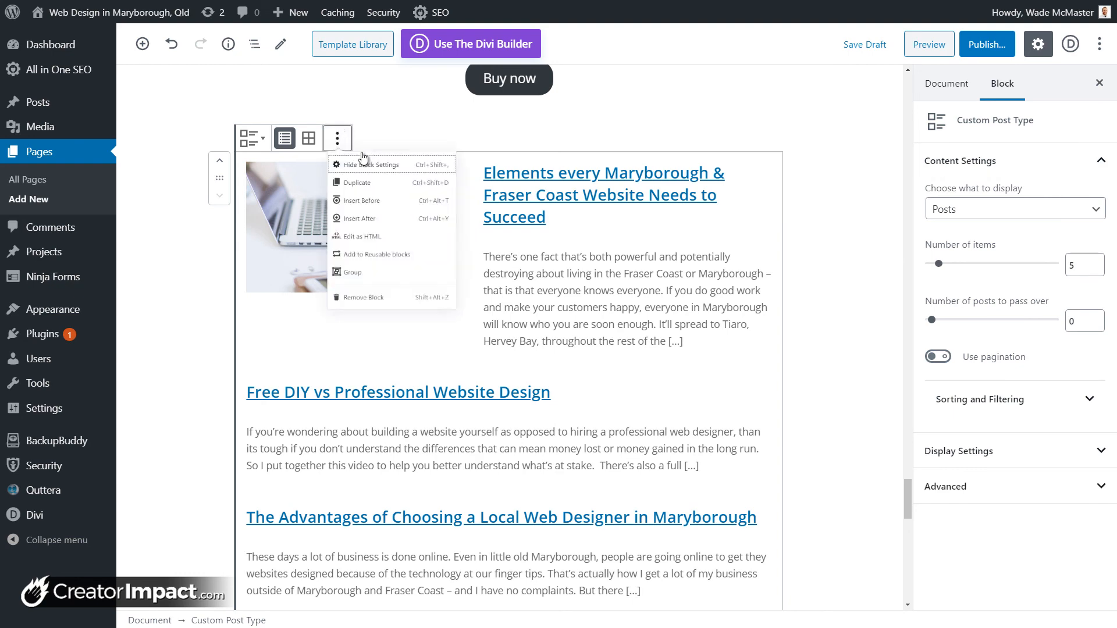
pyautogui.click(378, 370)
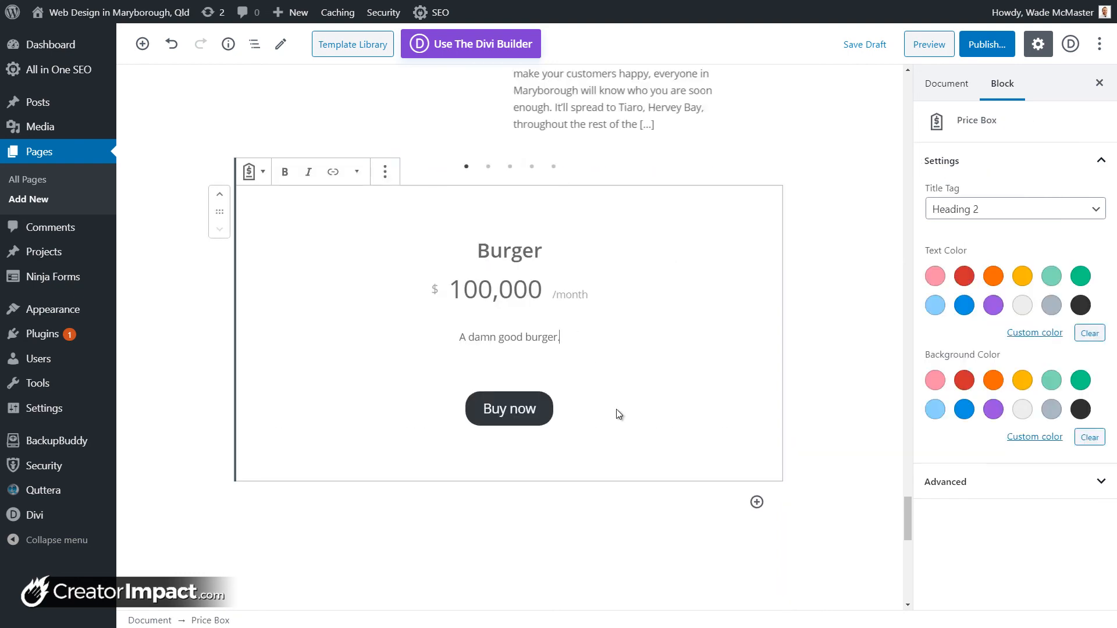
pyautogui.click(757, 502)
# Step: Add an empty paragraph below the Price Box
pyautogui.scroll(-5, 1024, 325)
pyautogui.click(995, 457)
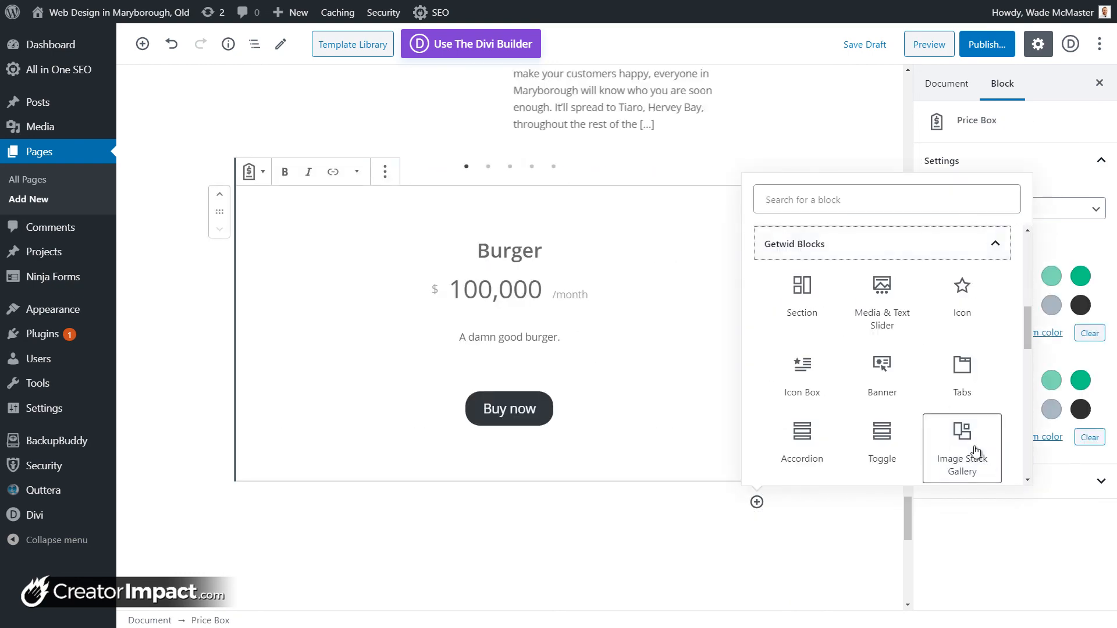
pyautogui.scroll(-10, 976, 451)
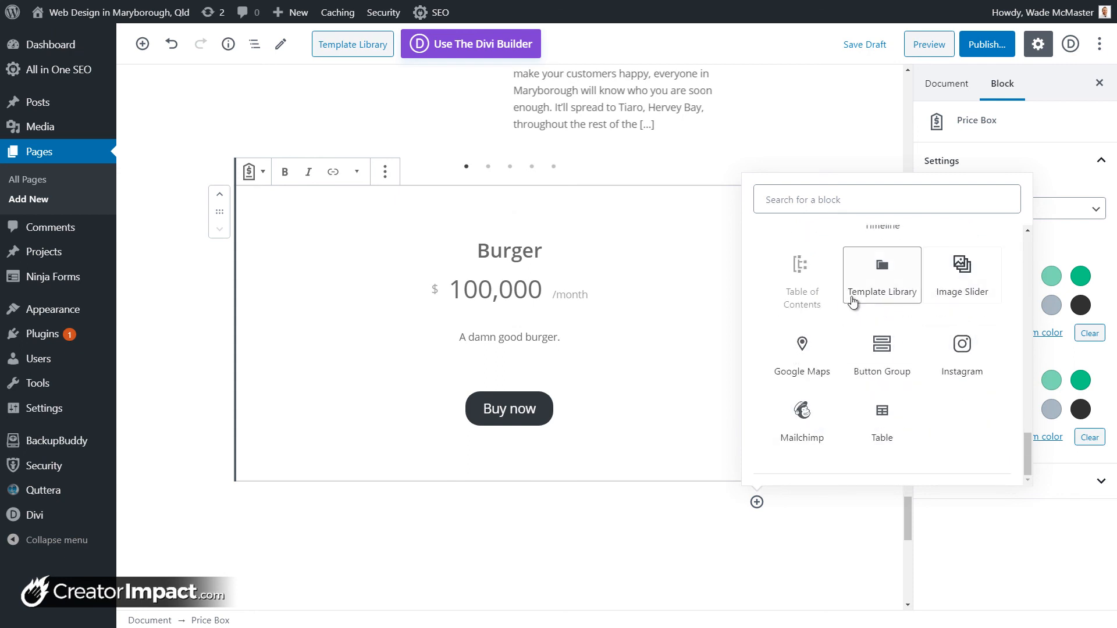
pyautogui.moveTo(1029, 451); pyautogui.dragTo(1005, 467)
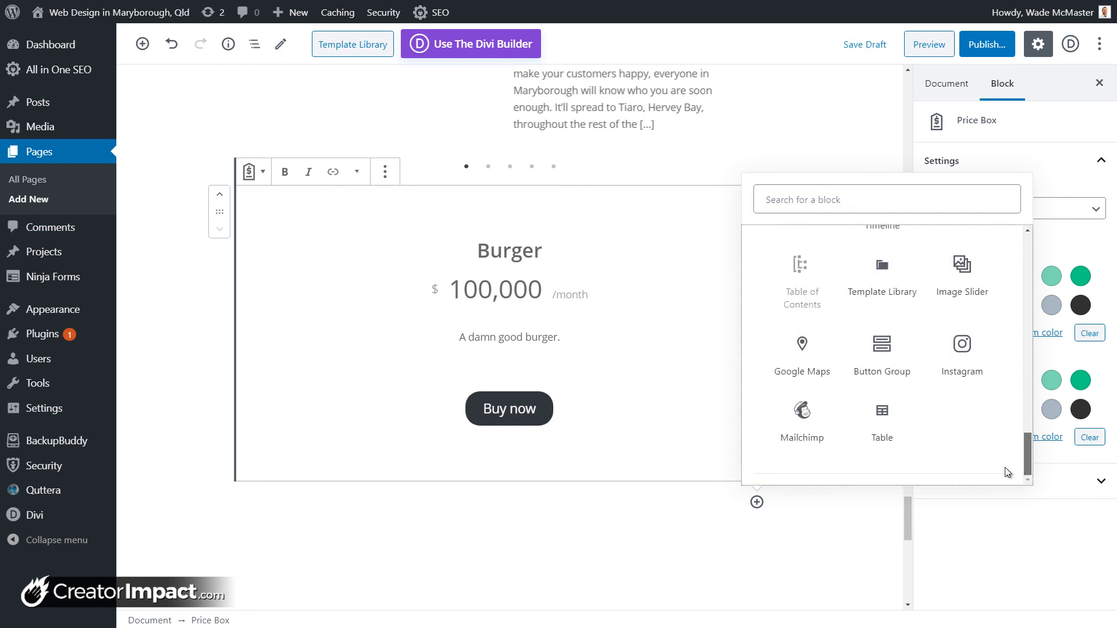
pyautogui.click(568, 495)
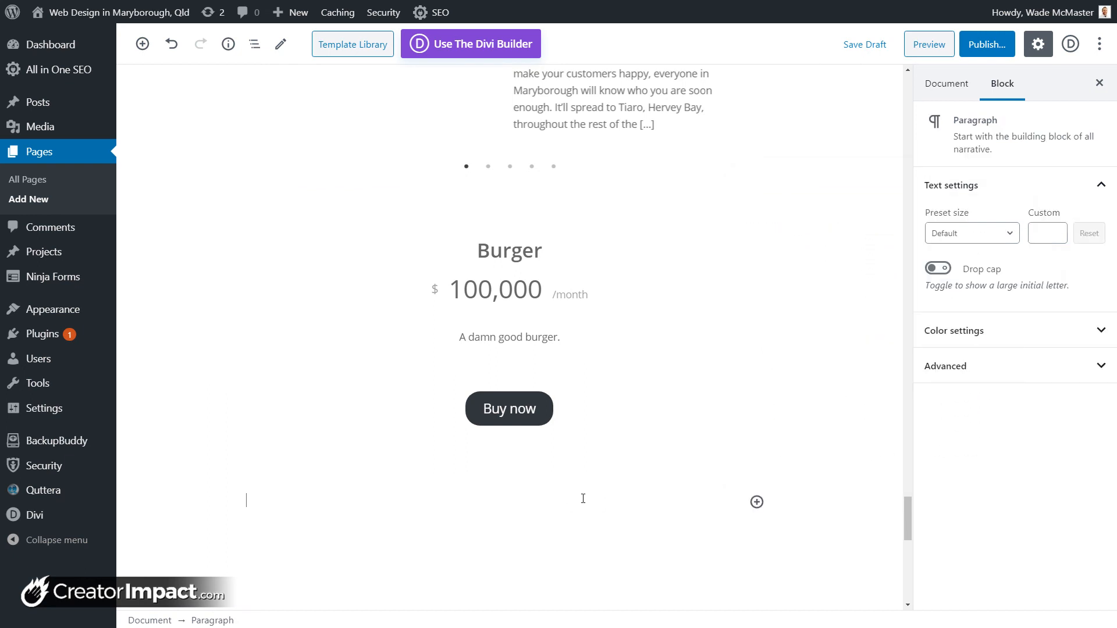
# Step: Insert a Getwid Template Library block below the Price Box
pyautogui.click(757, 502)
pyautogui.scroll(-5, 931, 378)
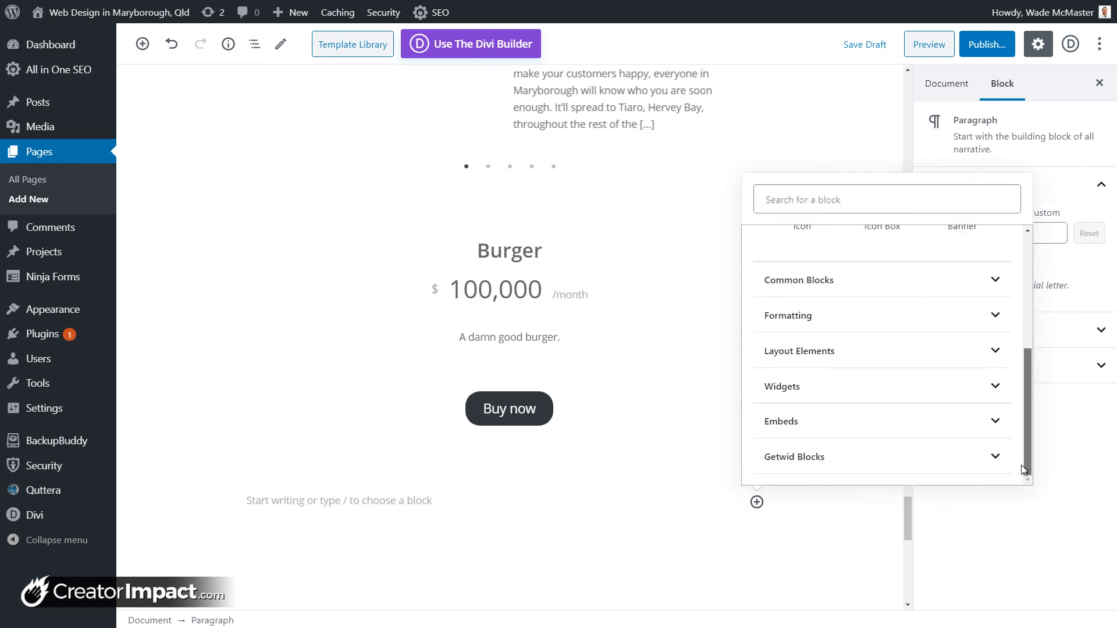
pyautogui.click(909, 451)
pyautogui.scroll(-4, 910, 447)
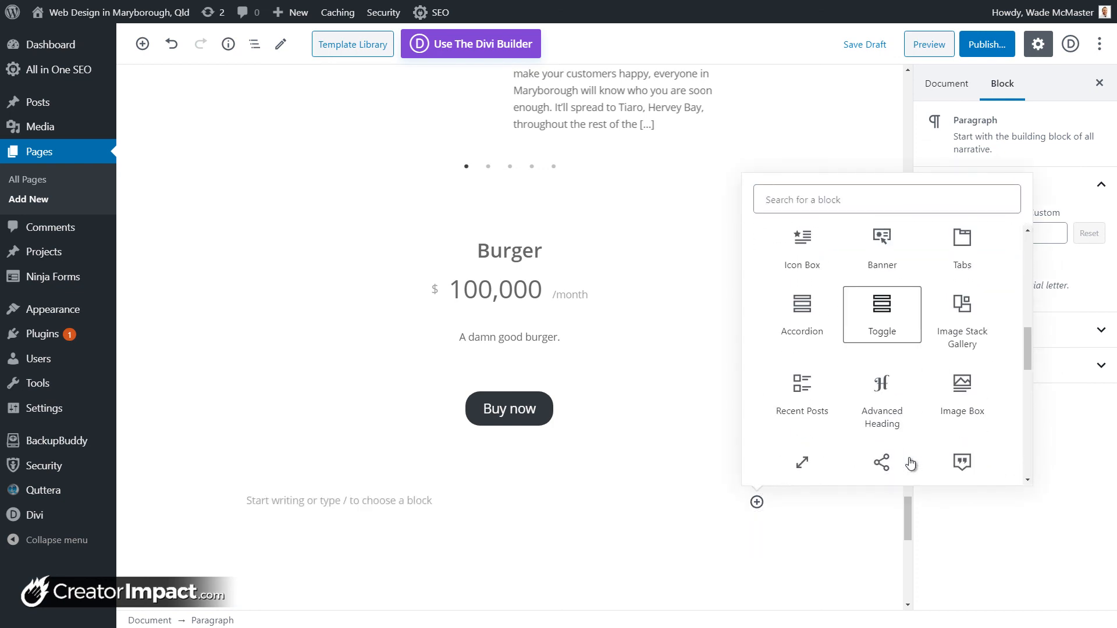
pyautogui.scroll(4, 889, 393)
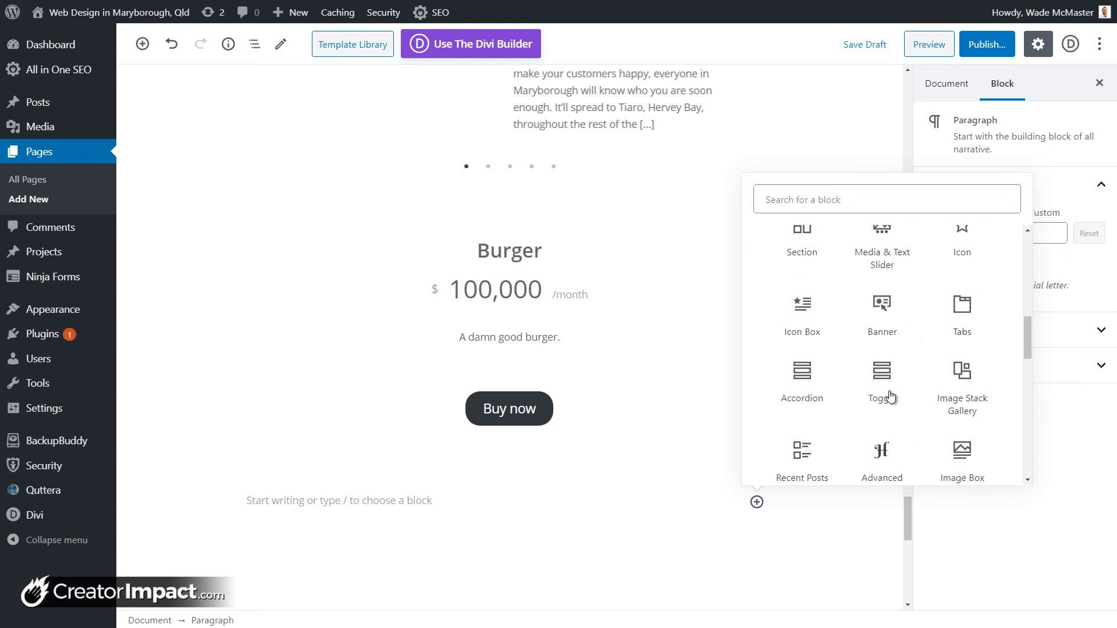
pyautogui.scroll(-7, 890, 395)
pyautogui.scroll(-4, 890, 396)
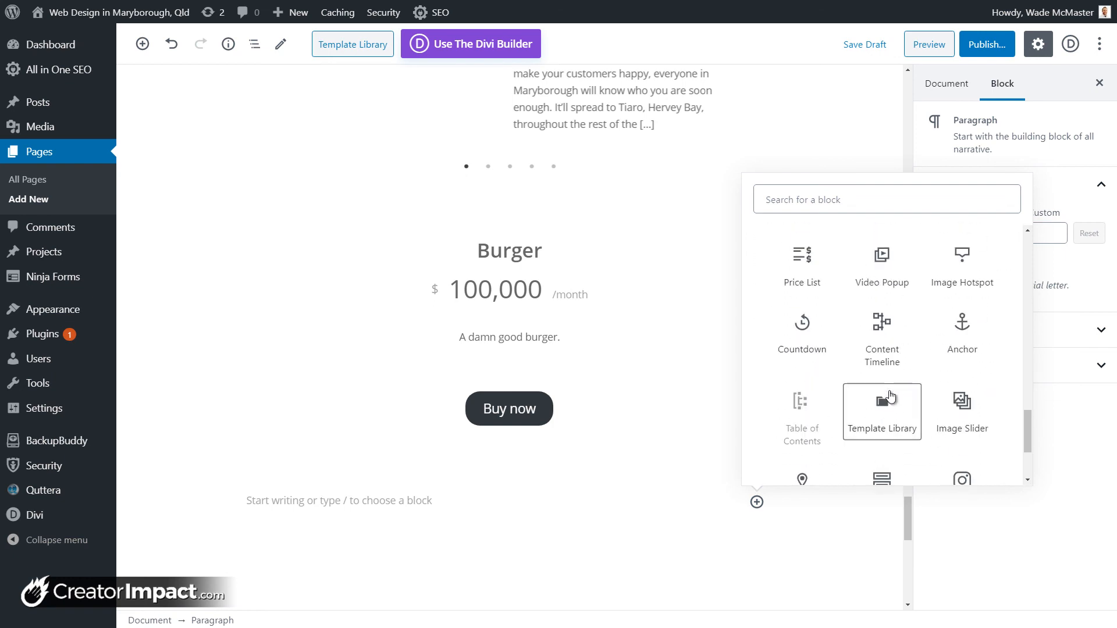
pyautogui.click(890, 418)
pyautogui.scroll(-3, 718, 376)
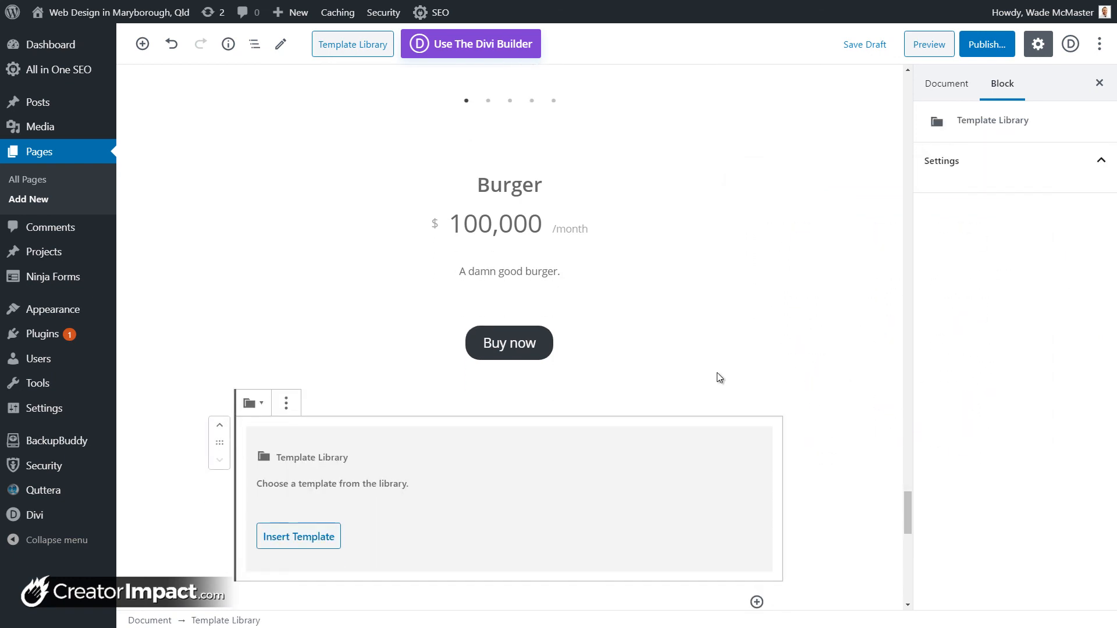
# Step: Filter the template library to Hero and insert the Hero - 3 template
pyautogui.click(331, 415)
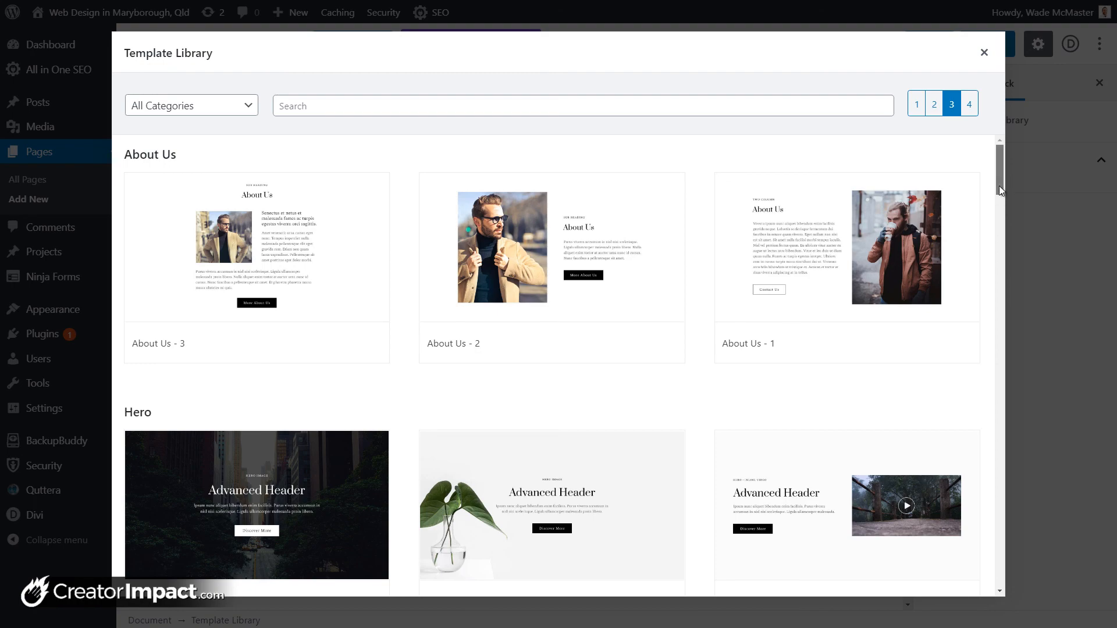
pyautogui.moveTo(1000, 187); pyautogui.dragTo(292, 137)
pyautogui.click(242, 111)
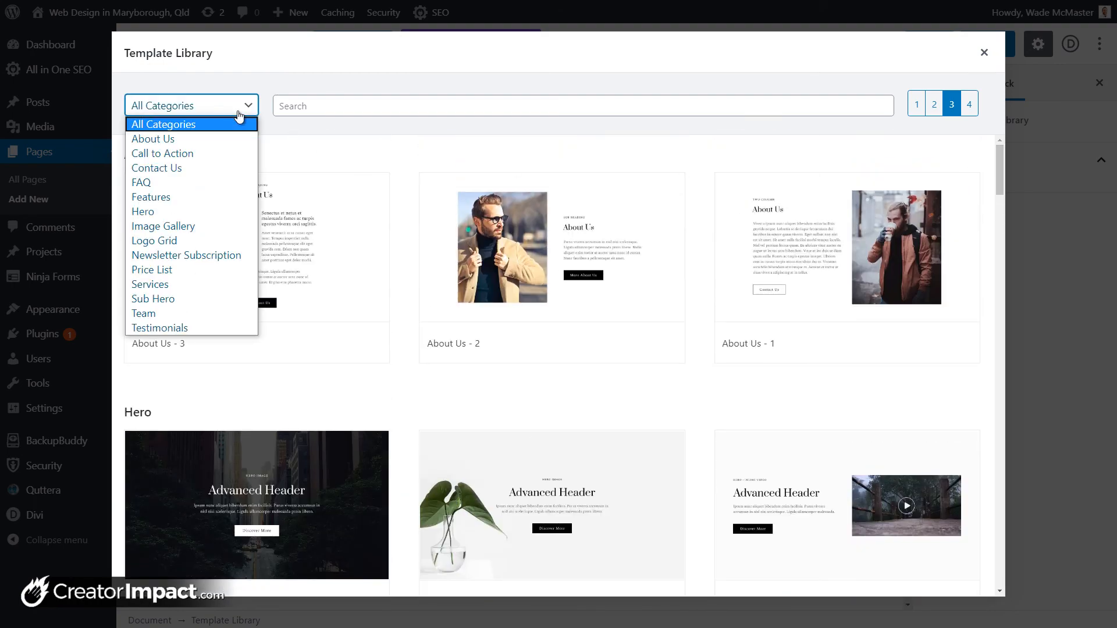
pyautogui.click(174, 212)
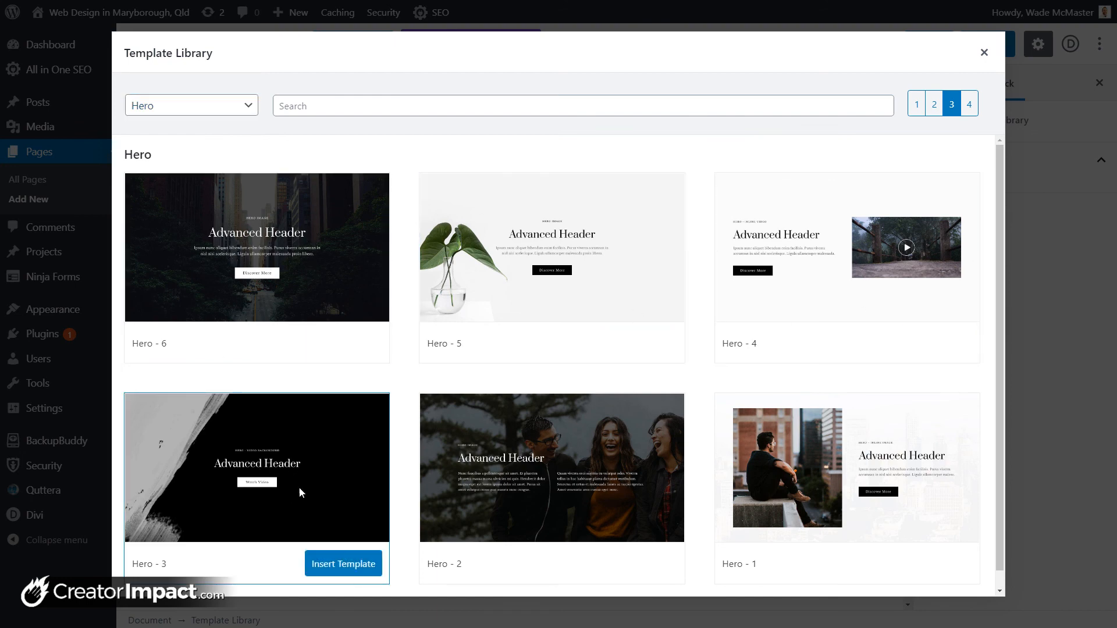
pyautogui.click(342, 562)
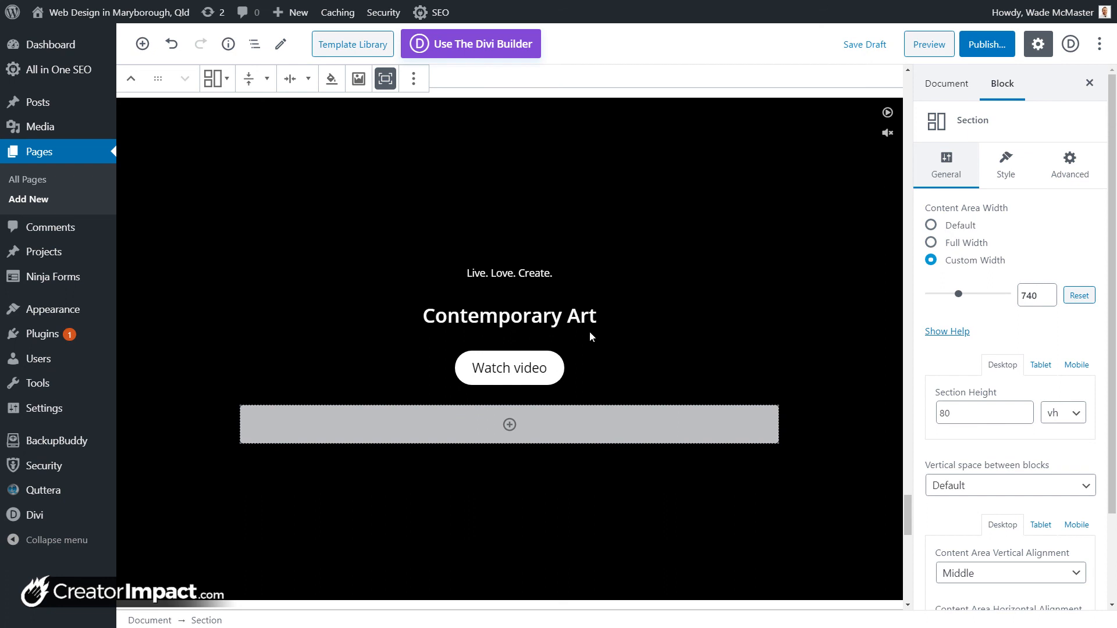
# Step: Give the hero section the orange streak image from the media library as background
pyautogui.scroll(-4, 421, 308)
pyautogui.scroll(4, 422, 326)
pyautogui.click(543, 317)
pyautogui.scroll(-3, 673, 384)
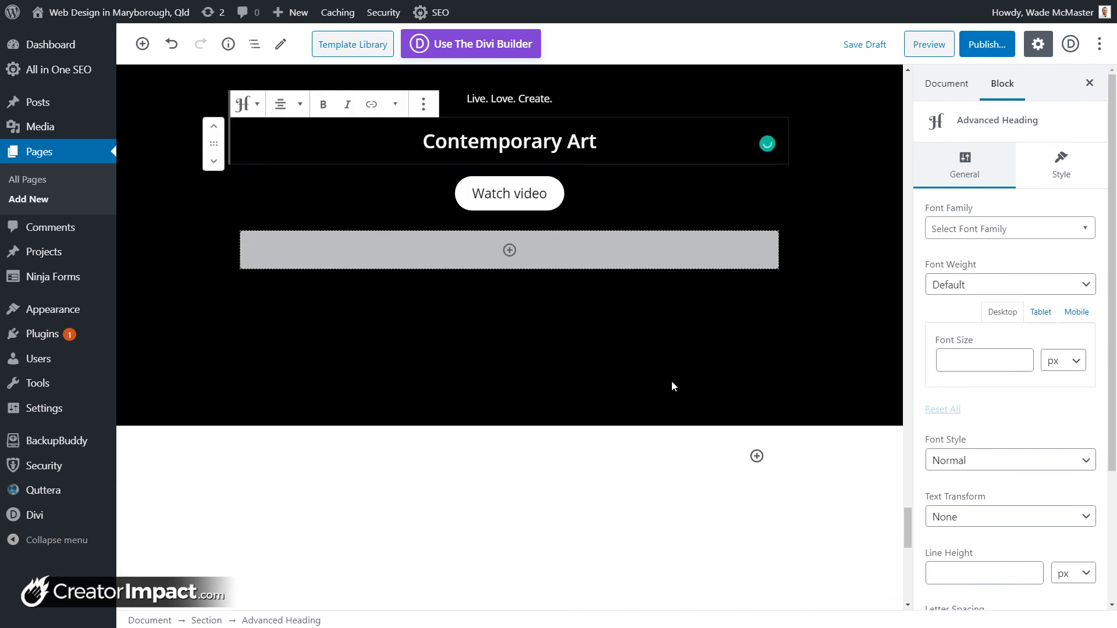
pyautogui.scroll(3, 749, 231)
pyautogui.click(742, 228)
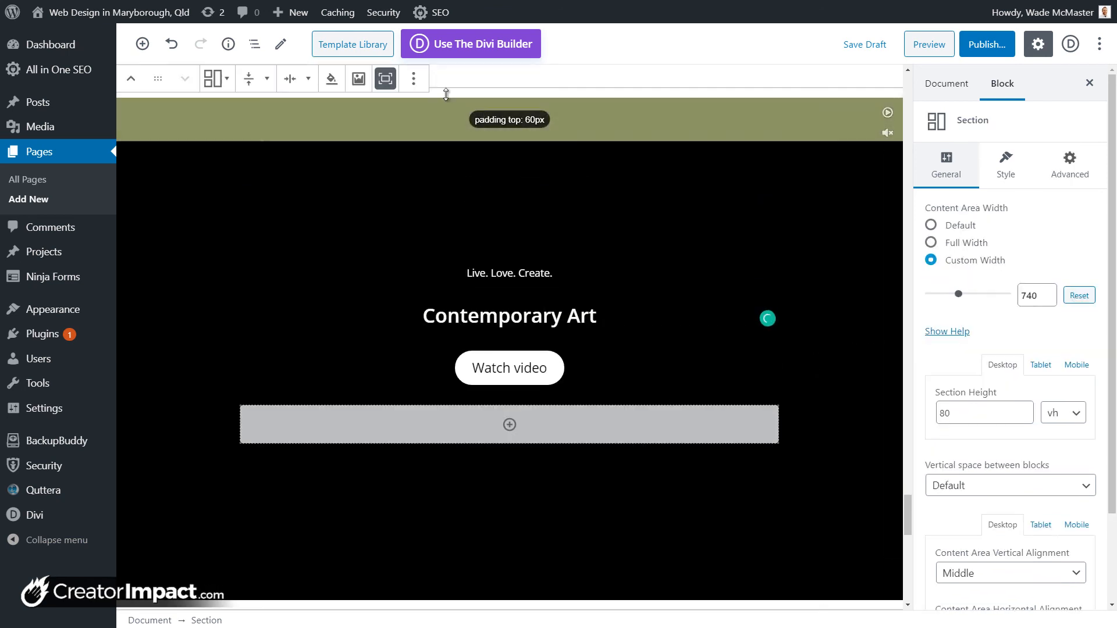
pyautogui.click(358, 78)
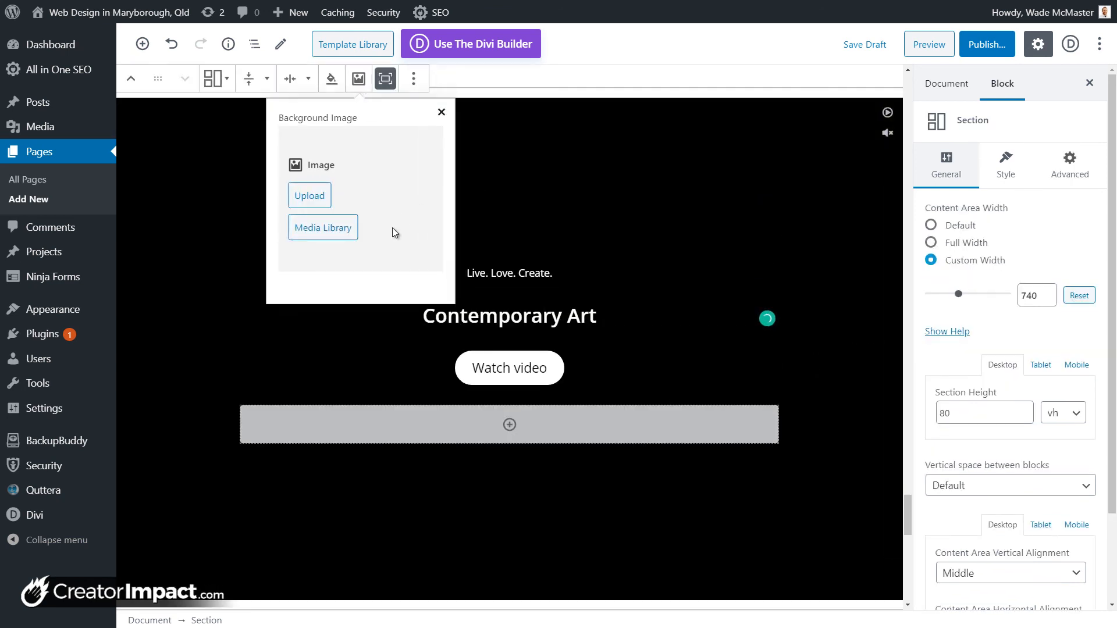
pyautogui.click(340, 234)
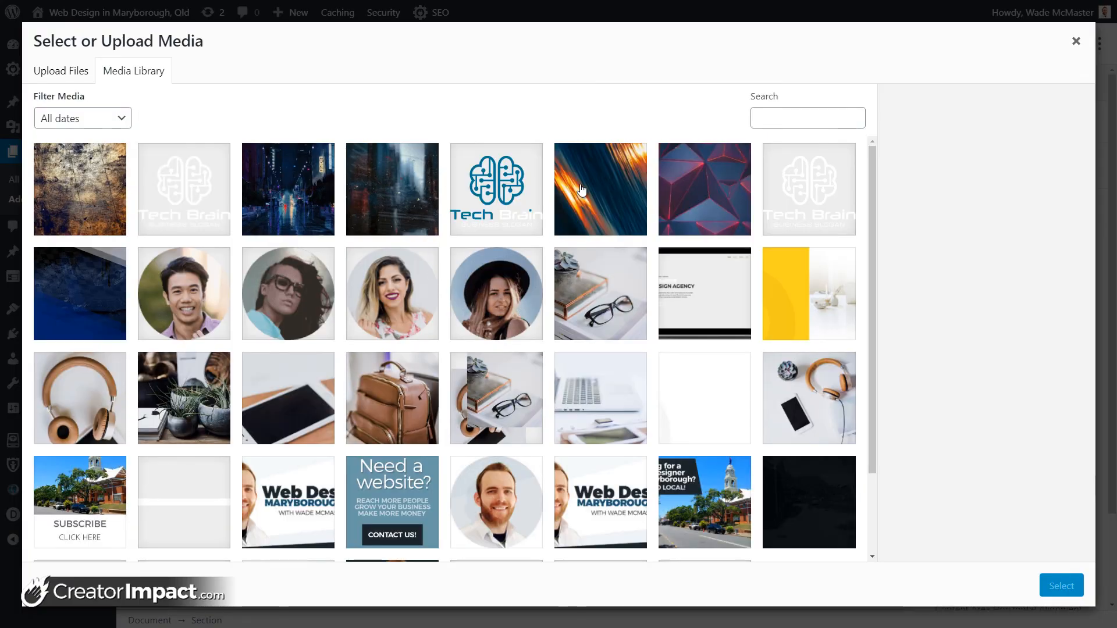
pyautogui.click(582, 187)
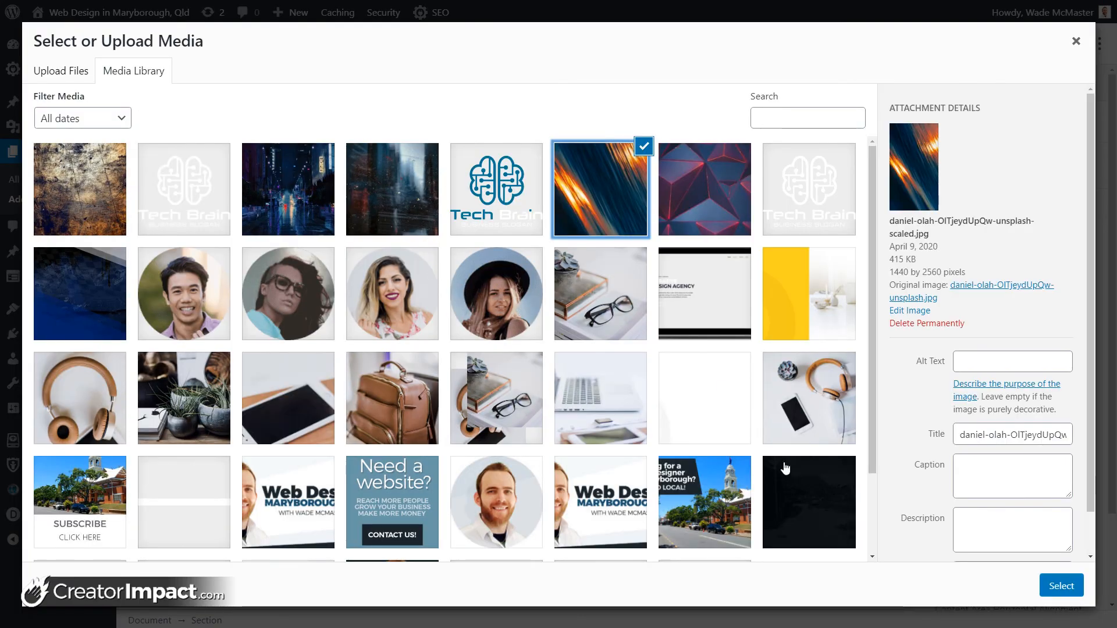
pyautogui.click(1061, 587)
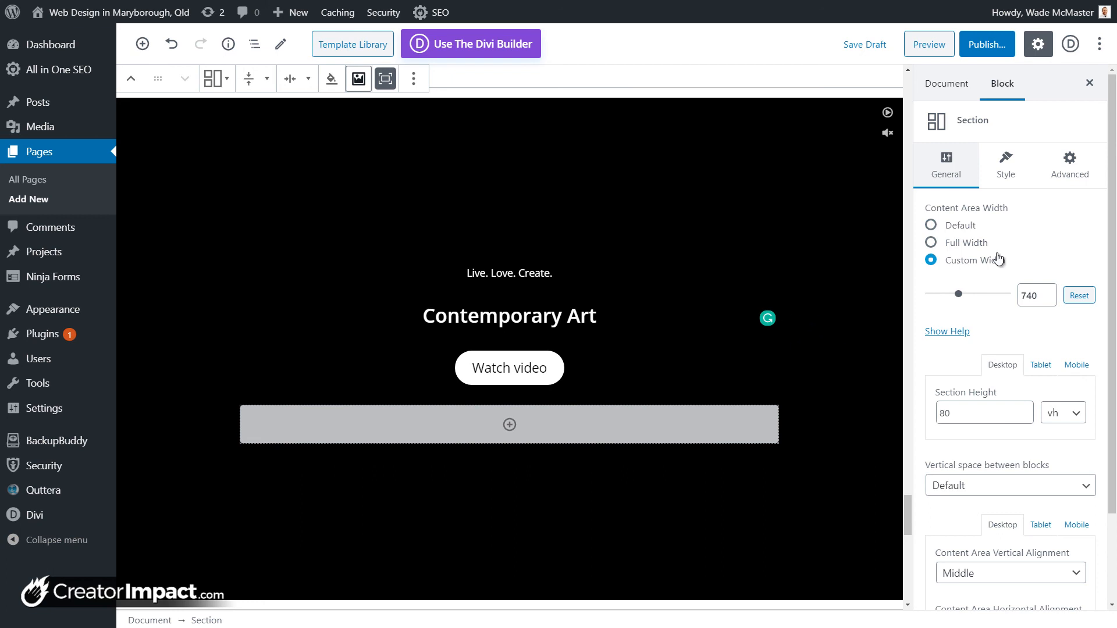
# Step: Set the hero section's overlay opacity to 62
pyautogui.scroll(-2, 992, 401)
pyautogui.scroll(2, 988, 414)
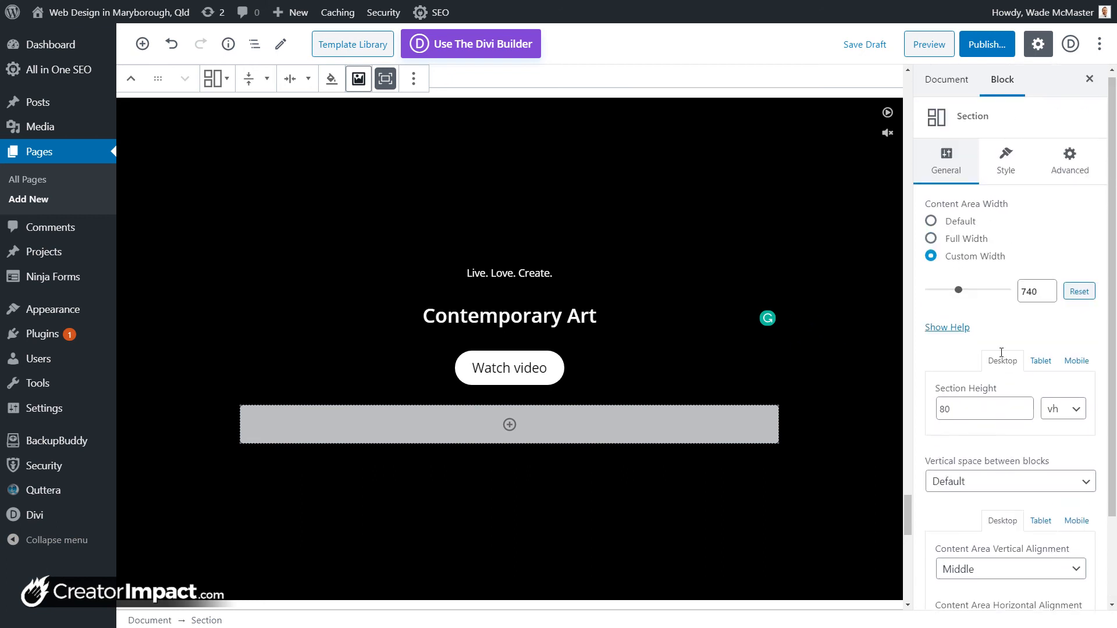
pyautogui.click(1006, 165)
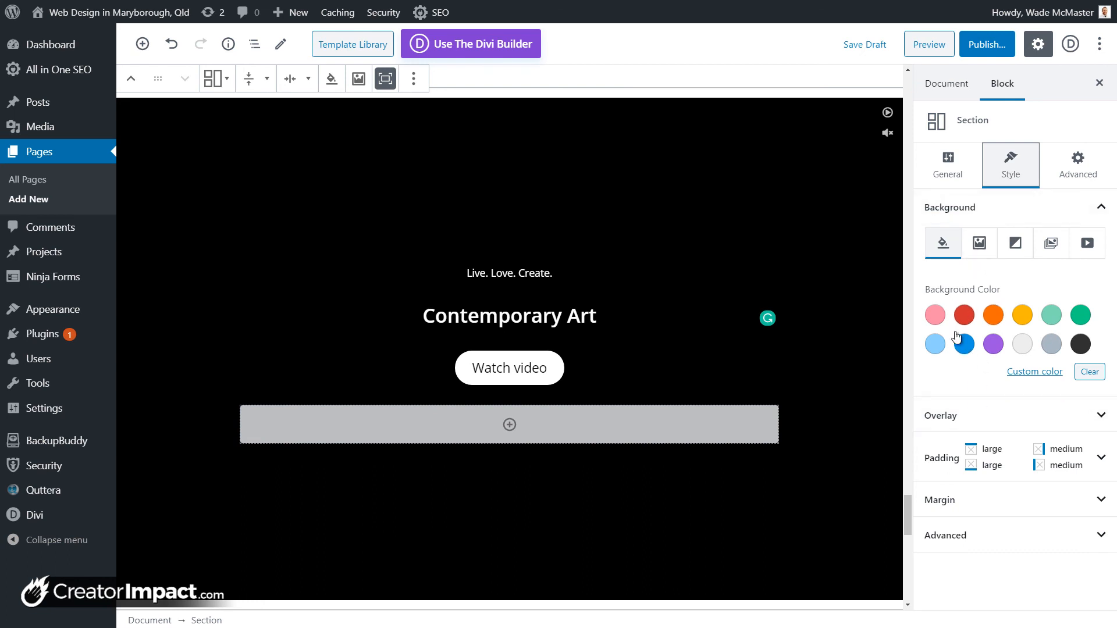
pyautogui.click(979, 417)
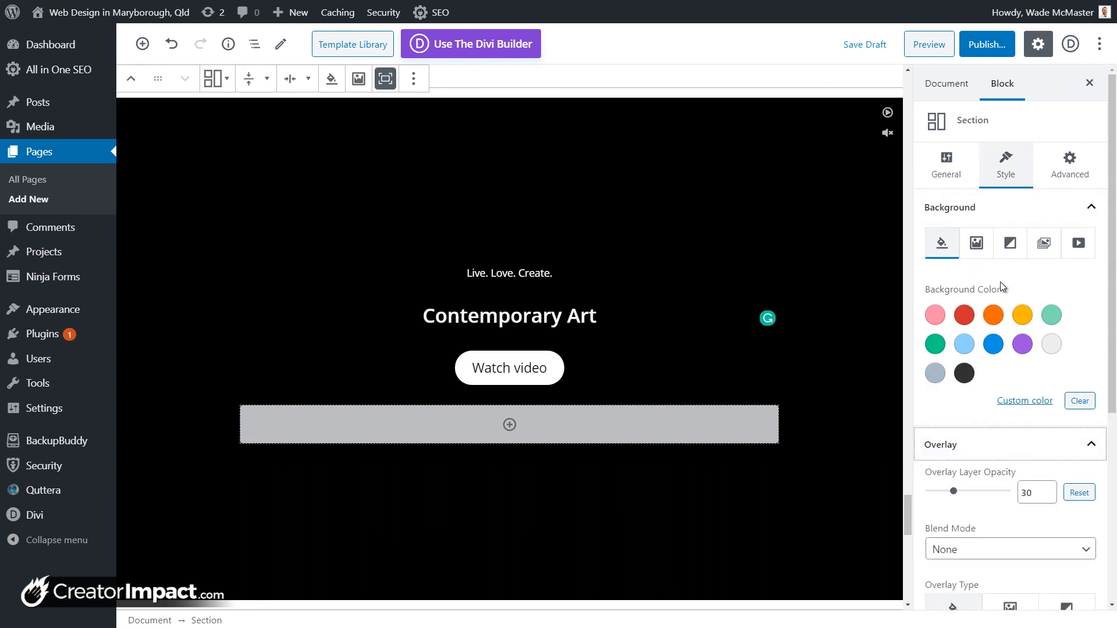
pyautogui.scroll(-2, 998, 419)
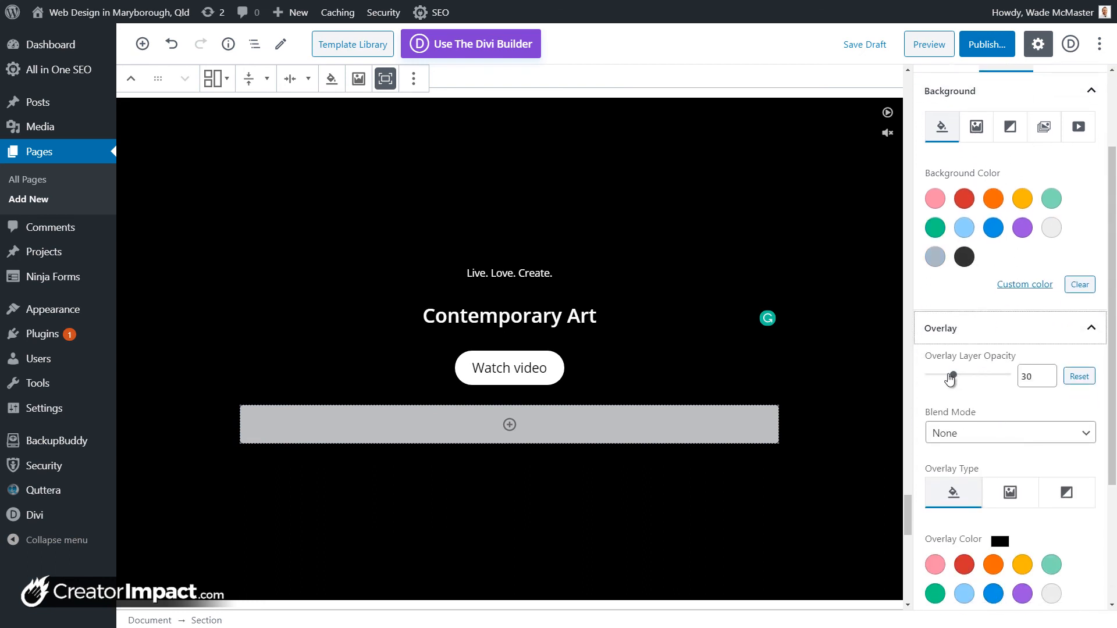
pyautogui.moveTo(954, 376); pyautogui.dragTo(982, 378)
# Step: Change the section's background image position to Custom
pyautogui.click(359, 79)
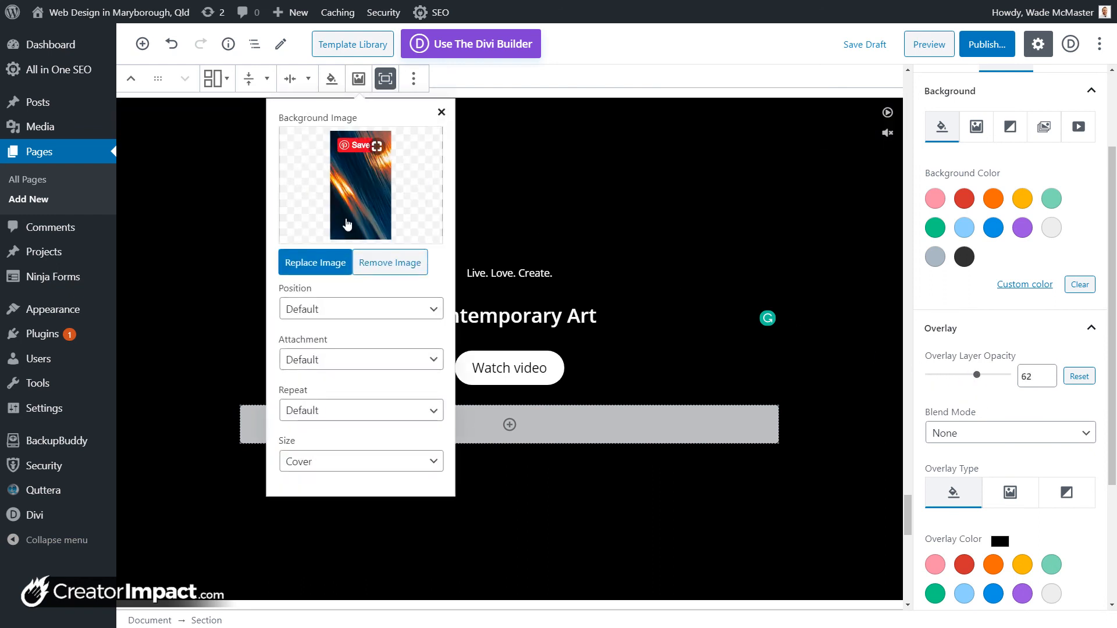
pyautogui.click(324, 312)
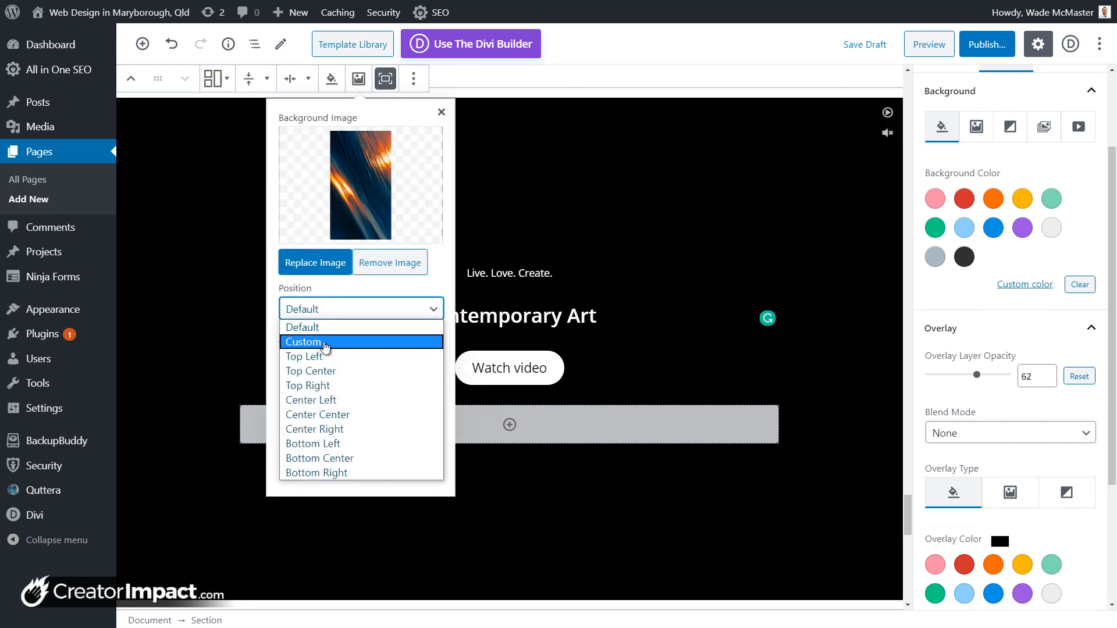
pyautogui.click(326, 343)
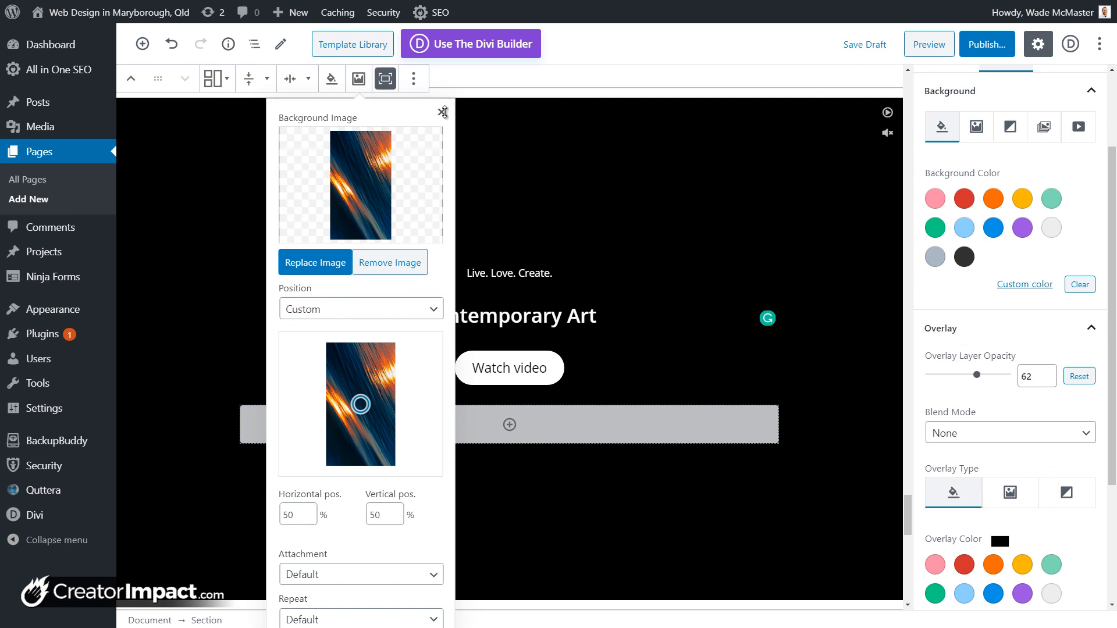
pyautogui.click(442, 112)
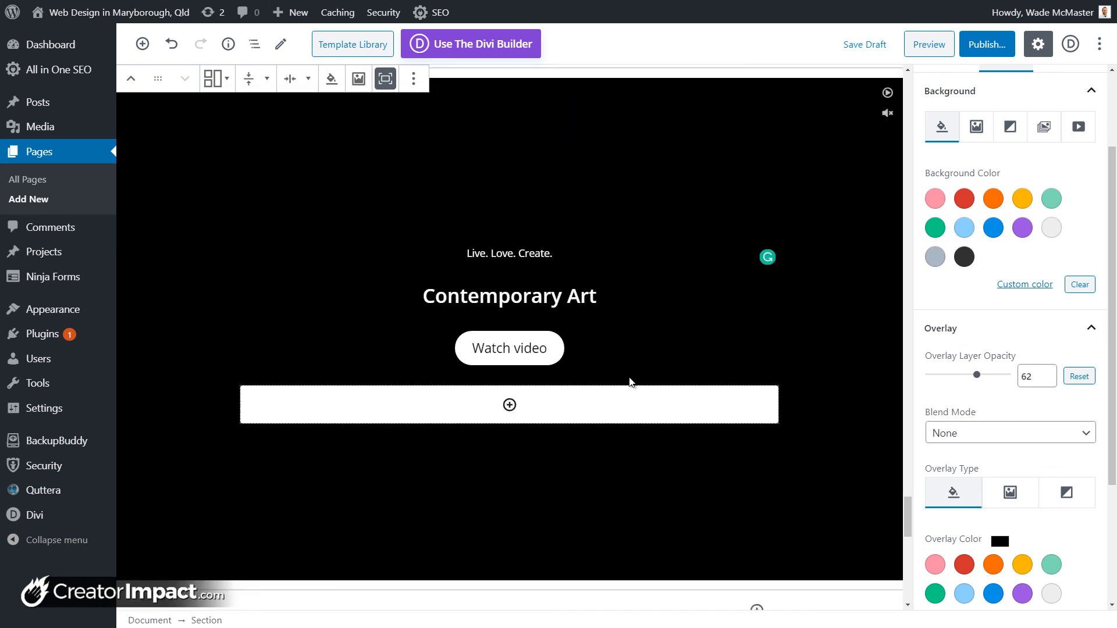
# Step: Remove the hero section through More options > Remove Block
pyautogui.scroll(3, 437, 219)
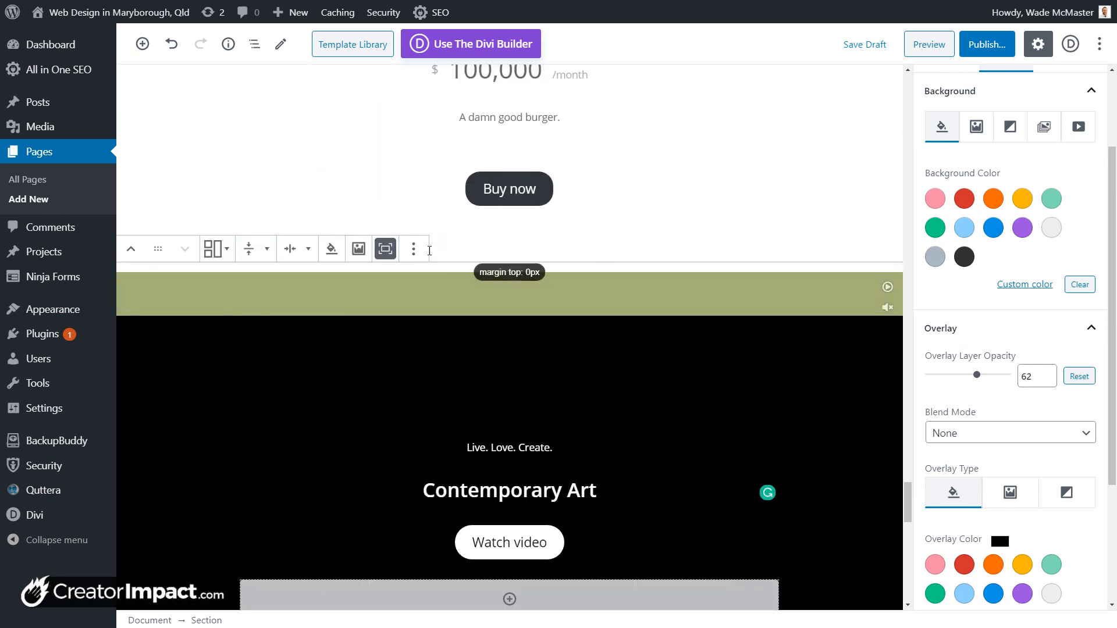
pyautogui.click(415, 250)
pyautogui.click(451, 481)
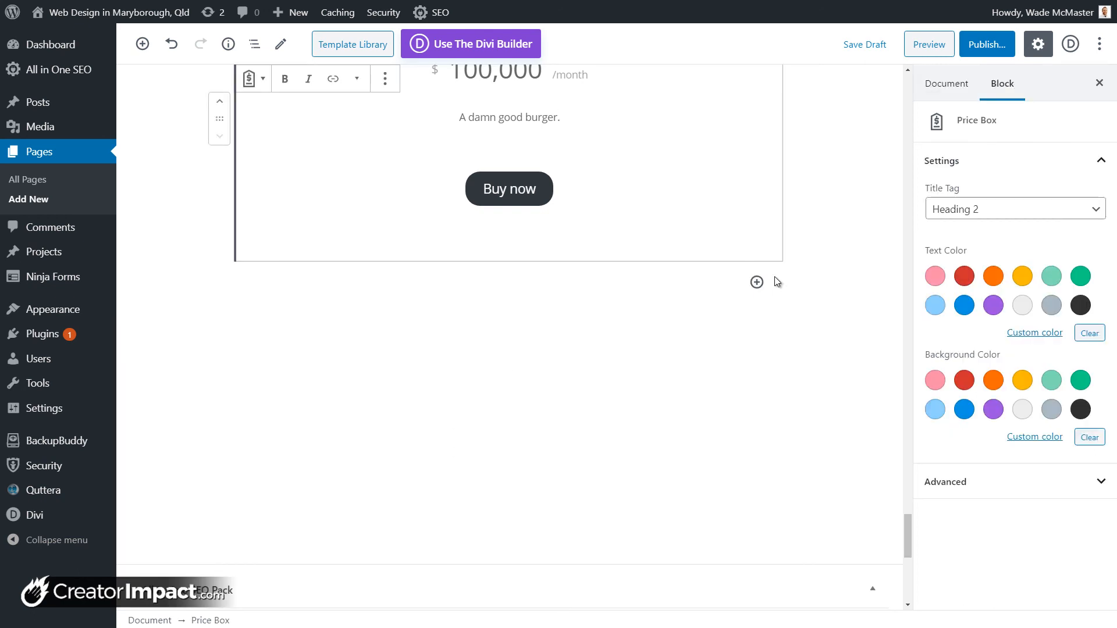
# Step: Add a Getwid Template Library block below the Price Box
pyautogui.click(757, 282)
pyautogui.moveTo(1031, 419); pyautogui.dragTo(1029, 546)
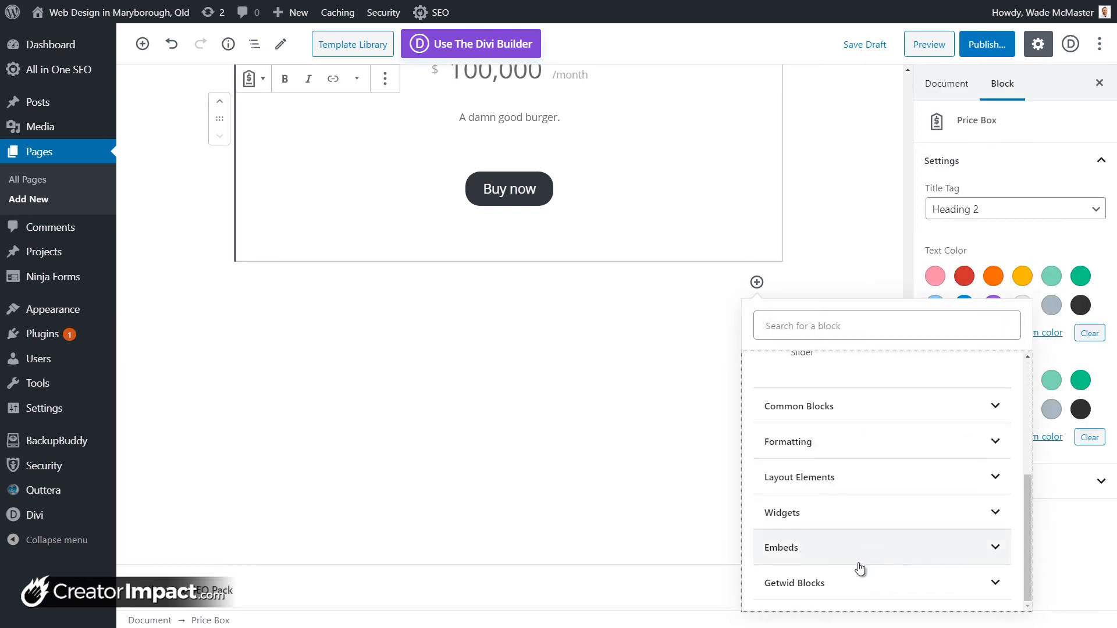
pyautogui.click(835, 584)
pyautogui.scroll(-3, 885, 524)
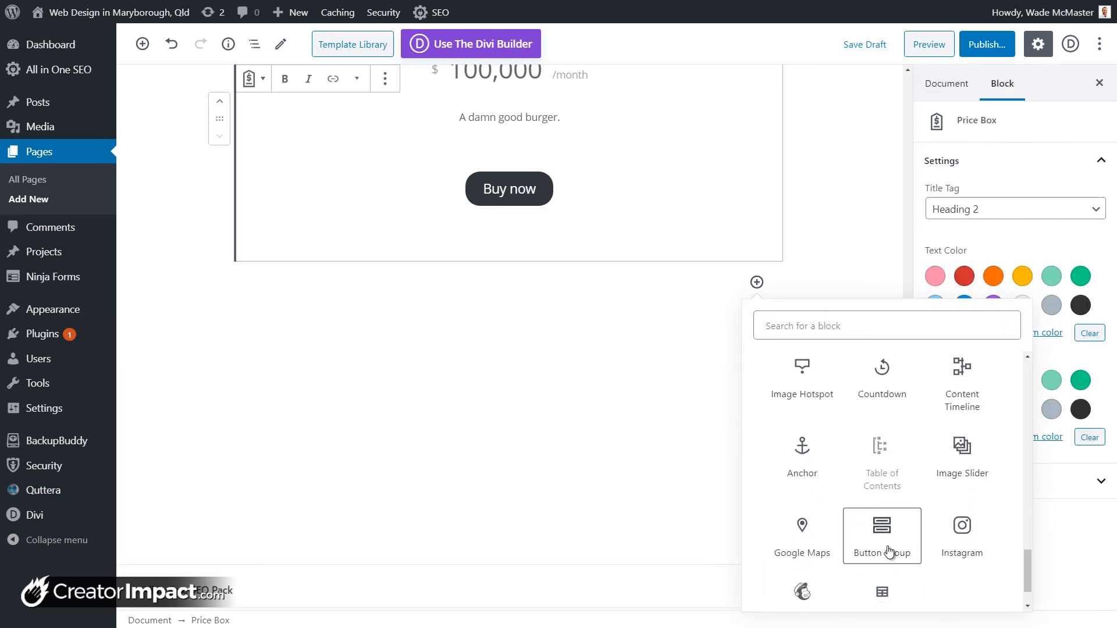
pyautogui.scroll(-1, 889, 551)
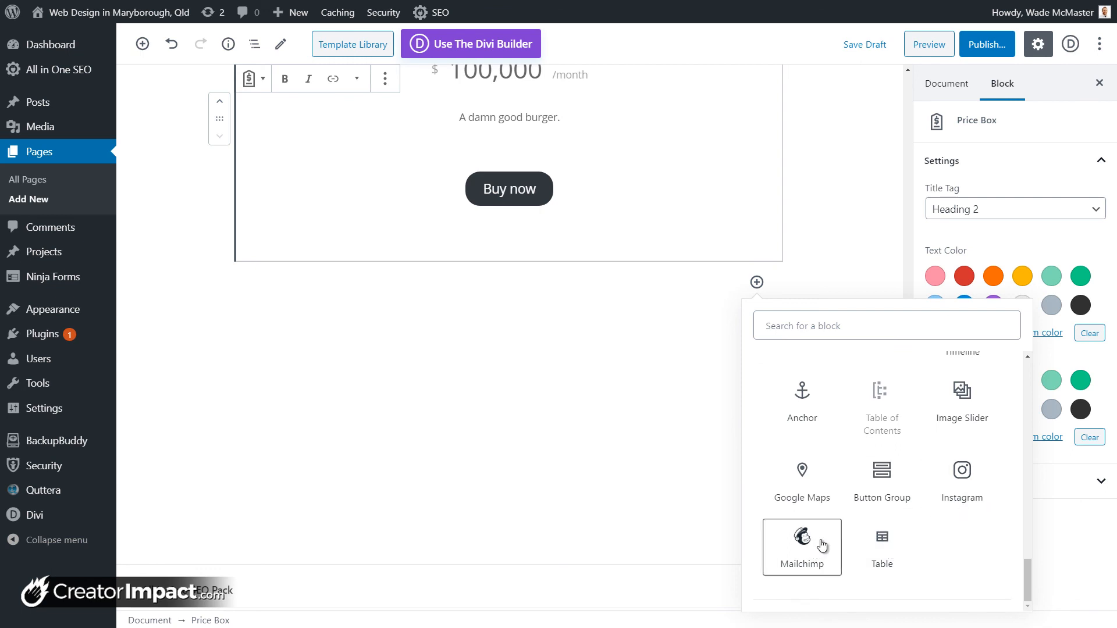
pyautogui.scroll(10, 885, 494)
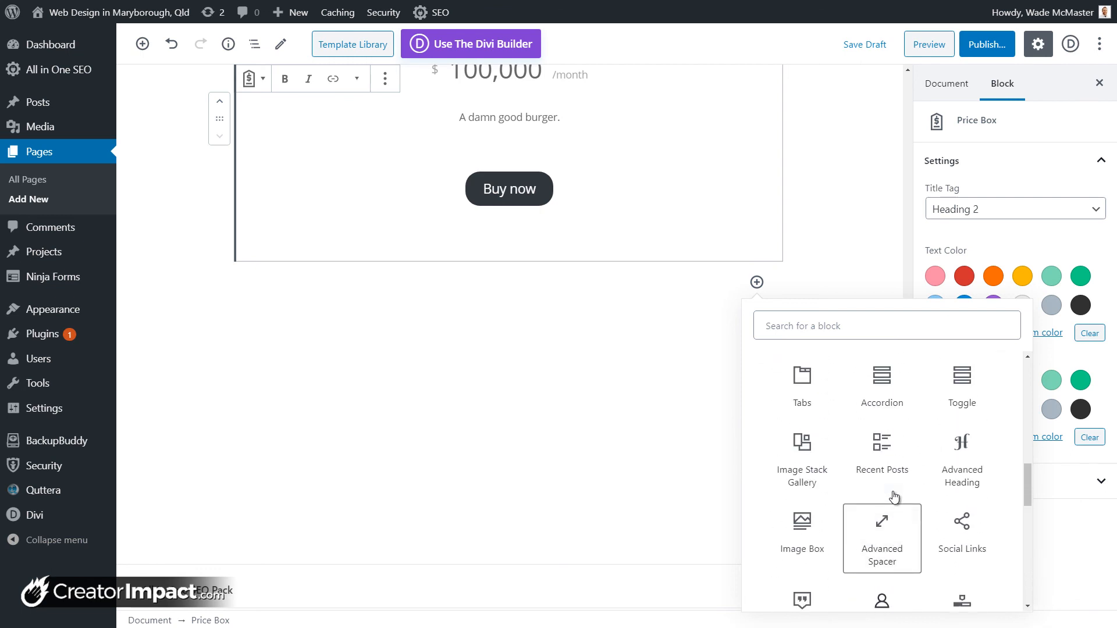
pyautogui.scroll(5, 894, 495)
pyautogui.click(893, 483)
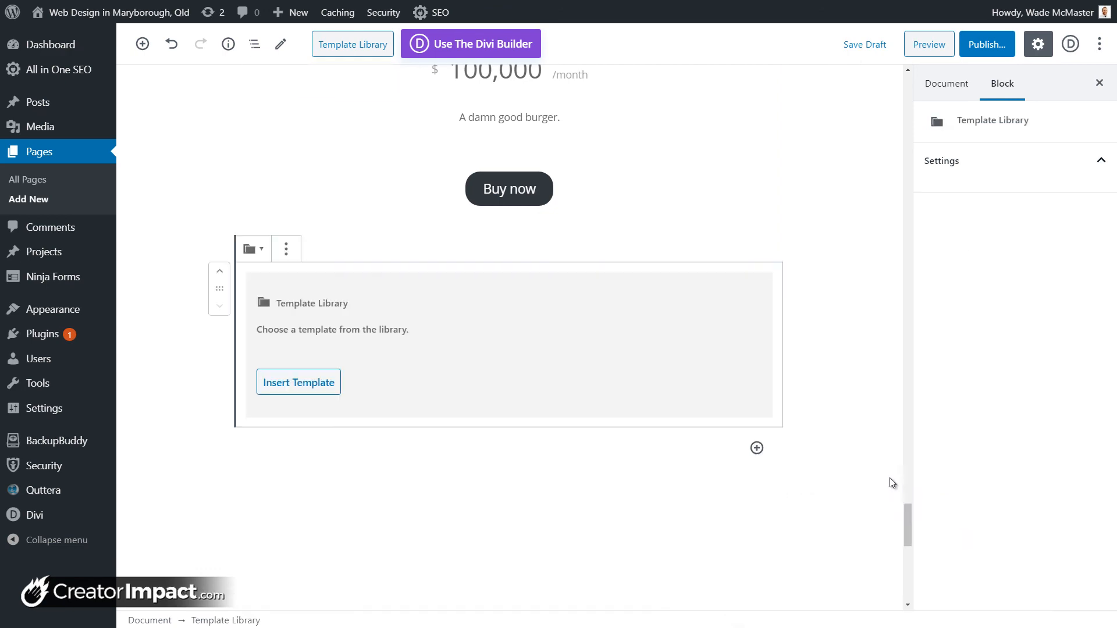
# Step: Filter templates to FAQ and insert the two-column FAQ - 1 template
pyautogui.click(304, 378)
pyautogui.scroll(-4, 504, 274)
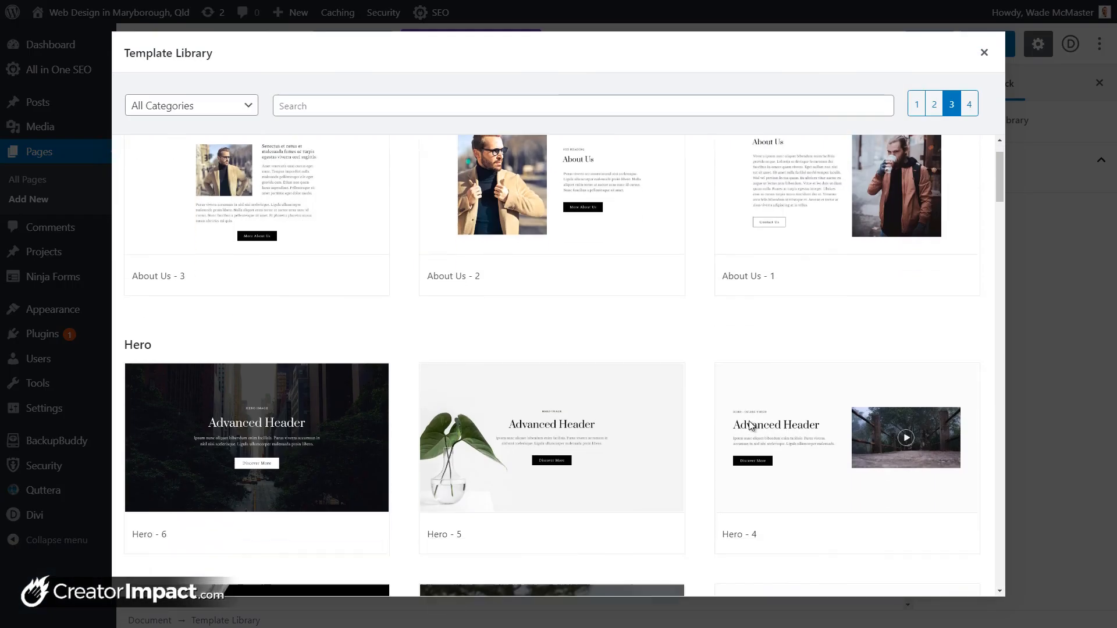
pyautogui.scroll(4, 504, 274)
pyautogui.click(192, 105)
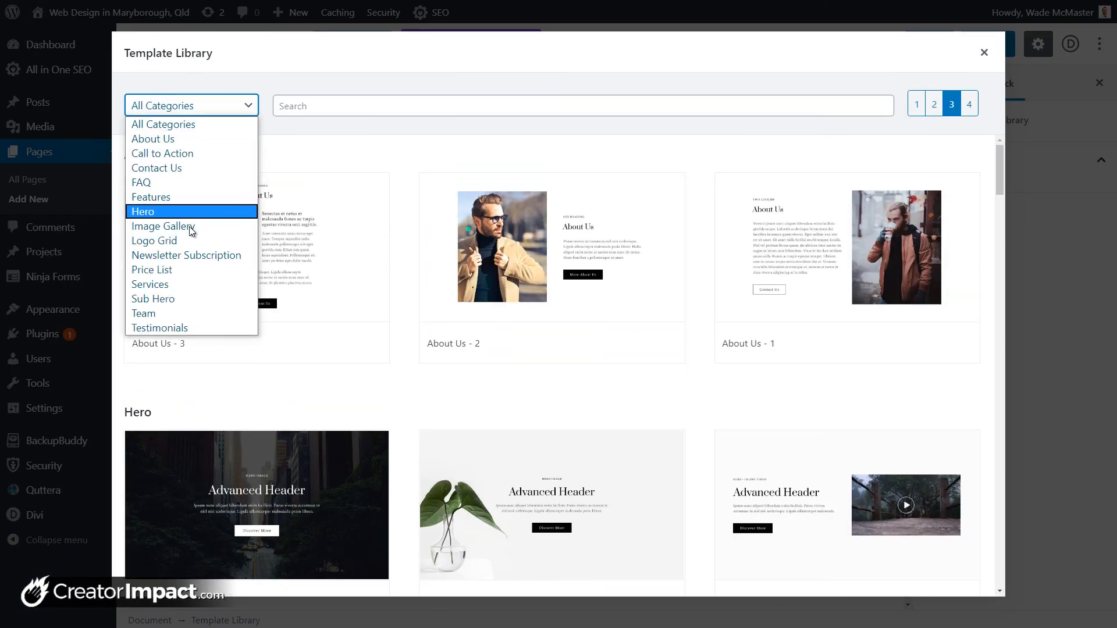
pyautogui.click(190, 240)
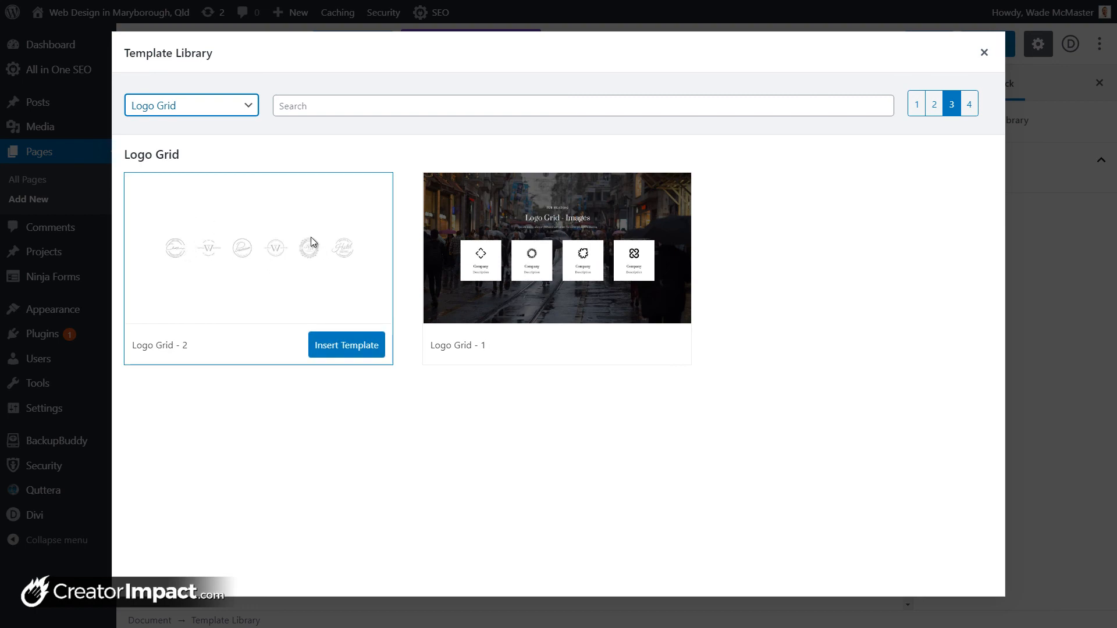
pyautogui.click(224, 109)
pyautogui.click(215, 184)
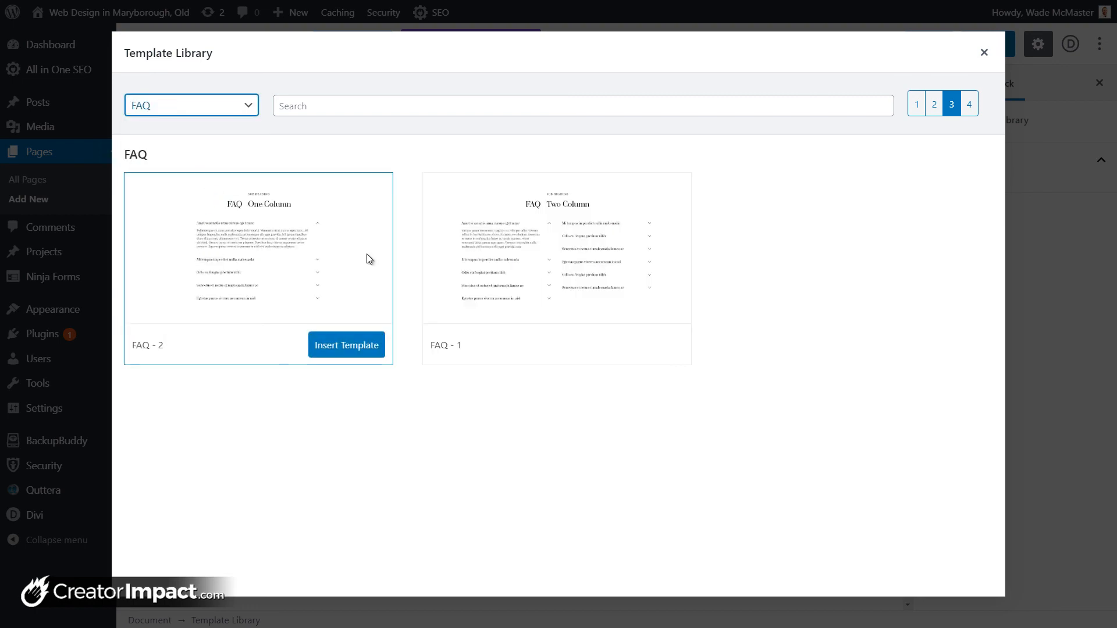
pyautogui.click(653, 341)
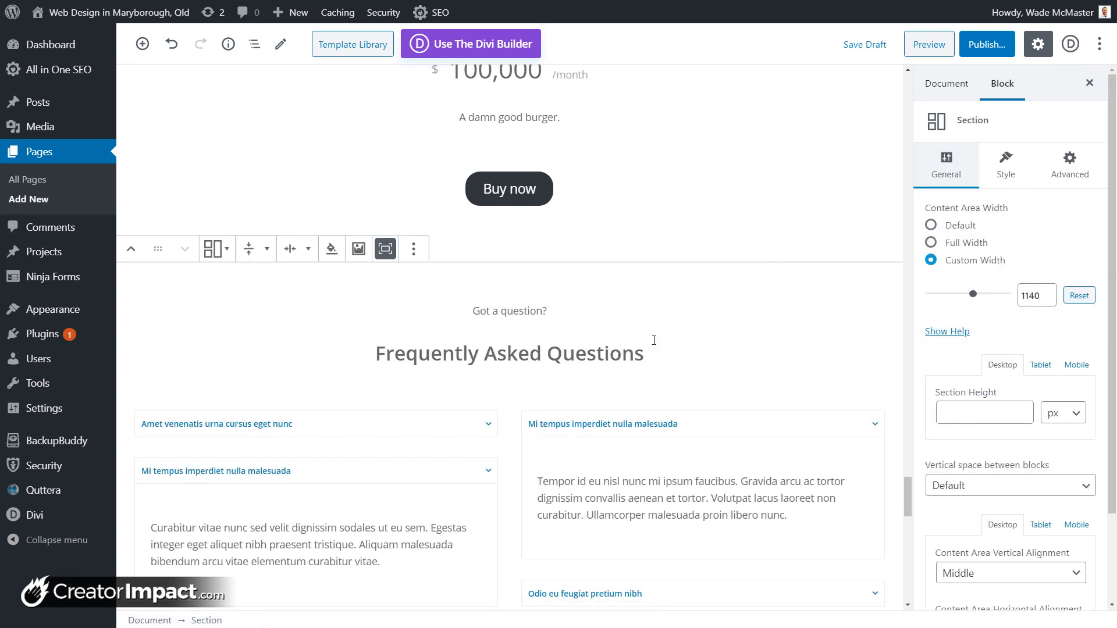
pyautogui.scroll(-3, 365, 312)
pyautogui.click(488, 251)
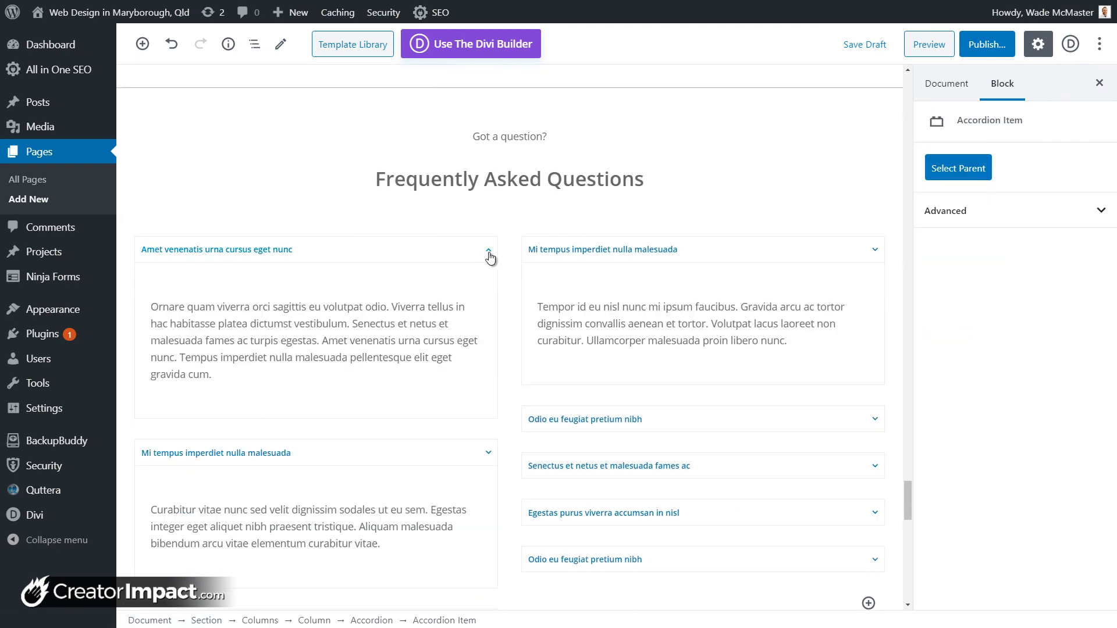
pyautogui.scroll(-6, 466, 329)
pyautogui.scroll(-1, 469, 345)
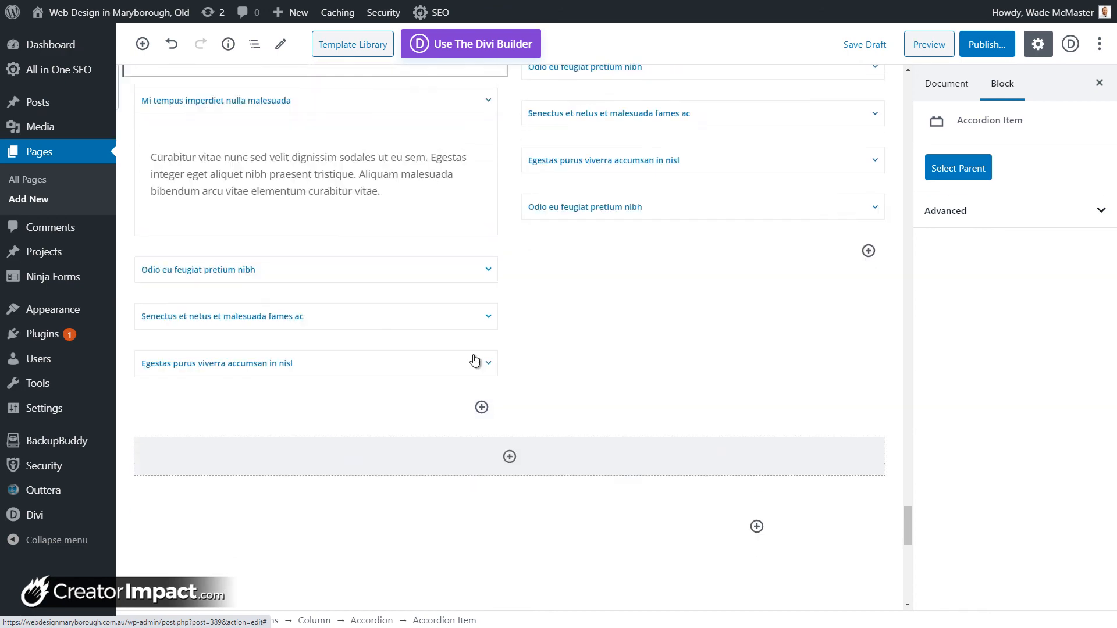
pyautogui.scroll(6, 476, 361)
pyautogui.click(390, 330)
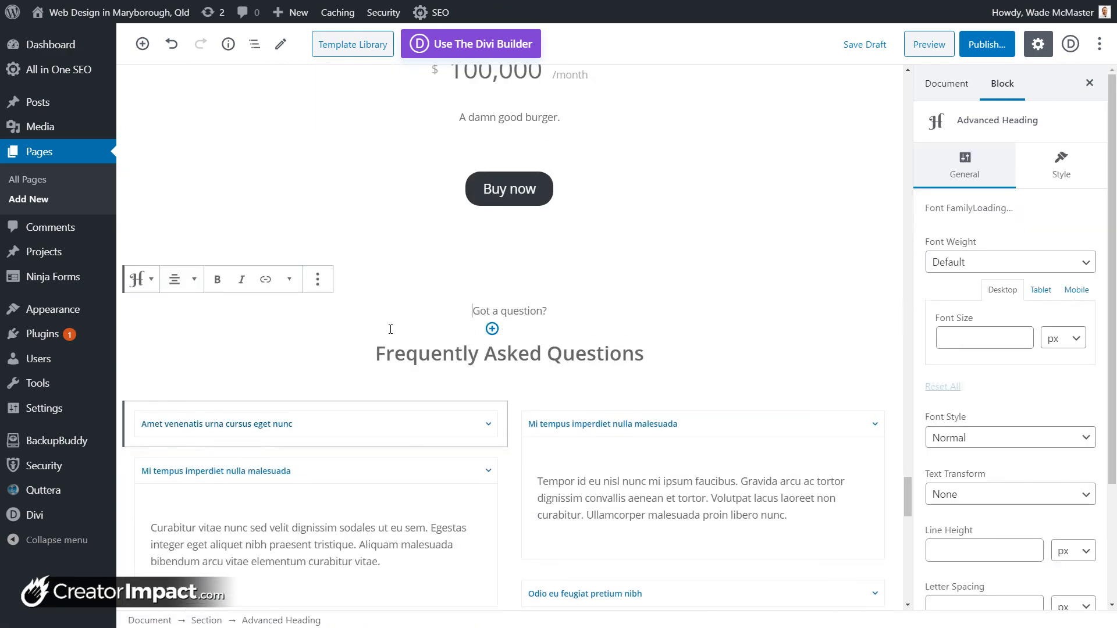
pyautogui.click(349, 291)
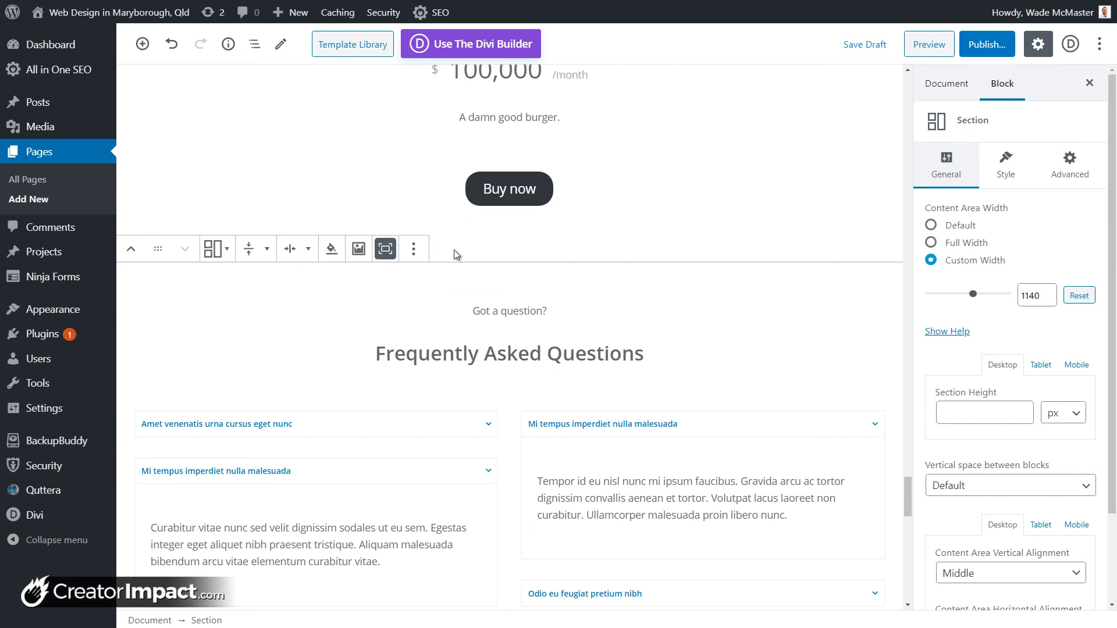
pyautogui.click(413, 248)
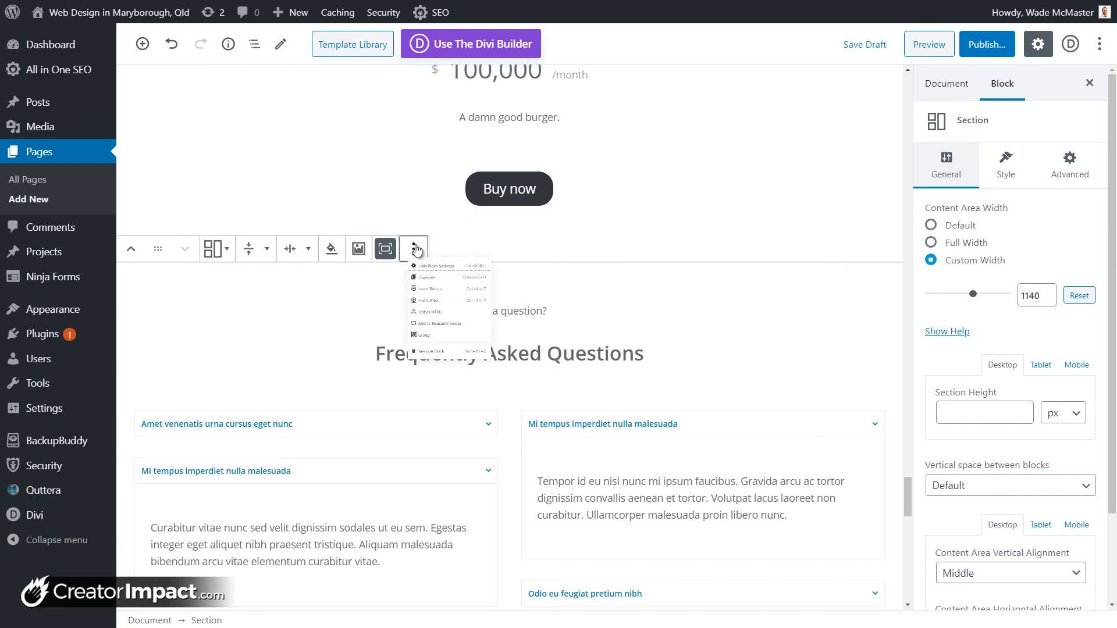
pyautogui.click(472, 250)
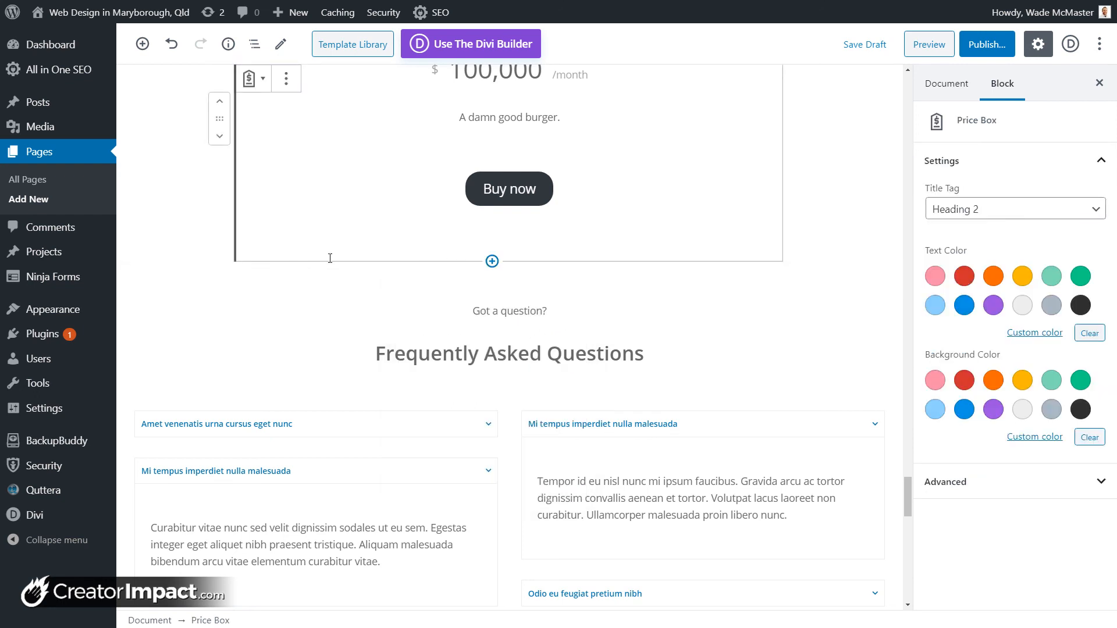
pyautogui.click(349, 279)
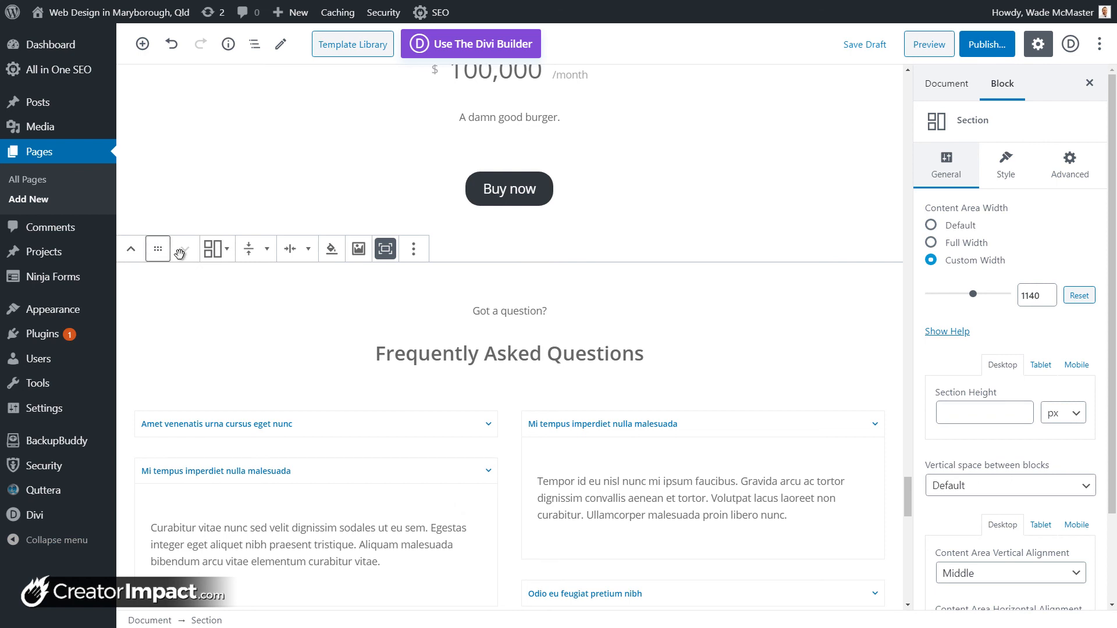
pyautogui.click(217, 249)
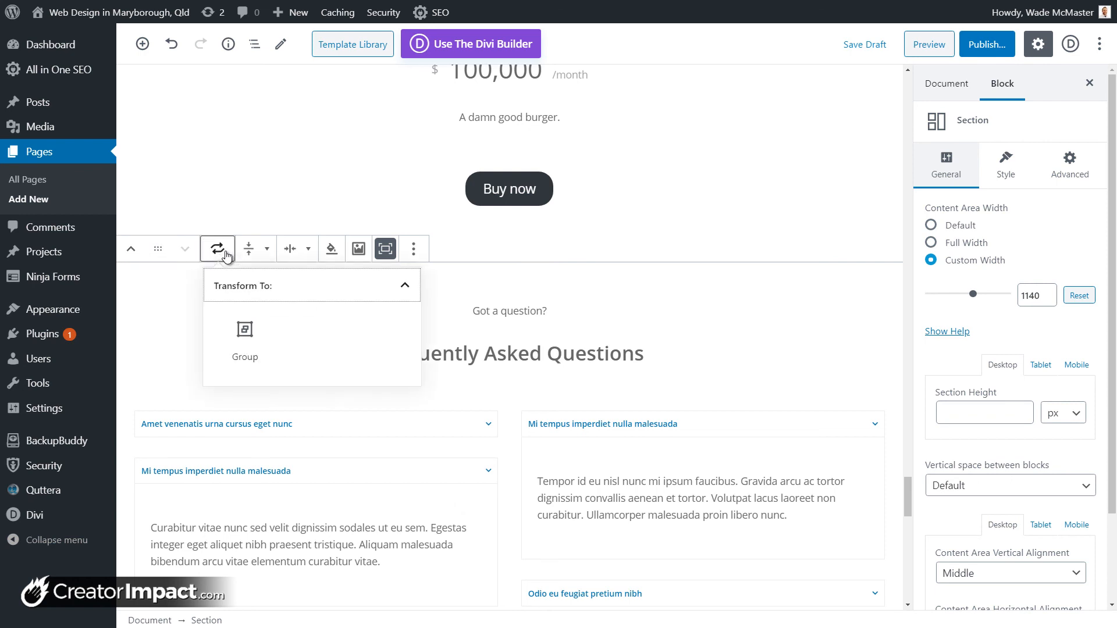
pyautogui.click(414, 249)
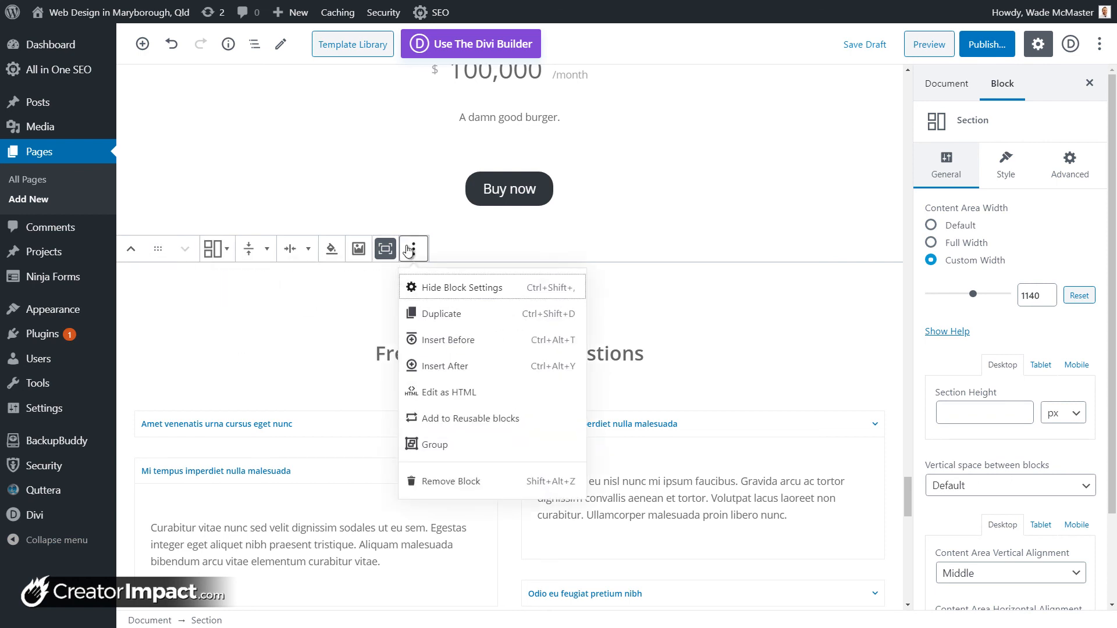
pyautogui.click(469, 242)
pyautogui.click(665, 311)
pyautogui.scroll(-10, 710, 431)
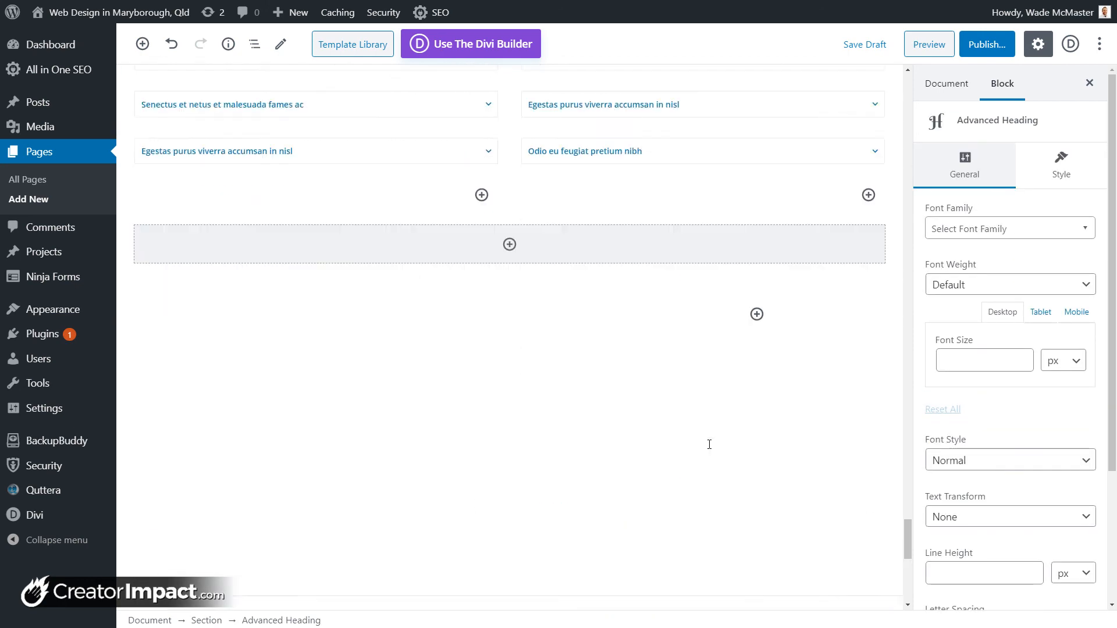
# Step: Add a Template Library block below the FAQ section
pyautogui.scroll(2, 587, 314)
pyautogui.click(510, 303)
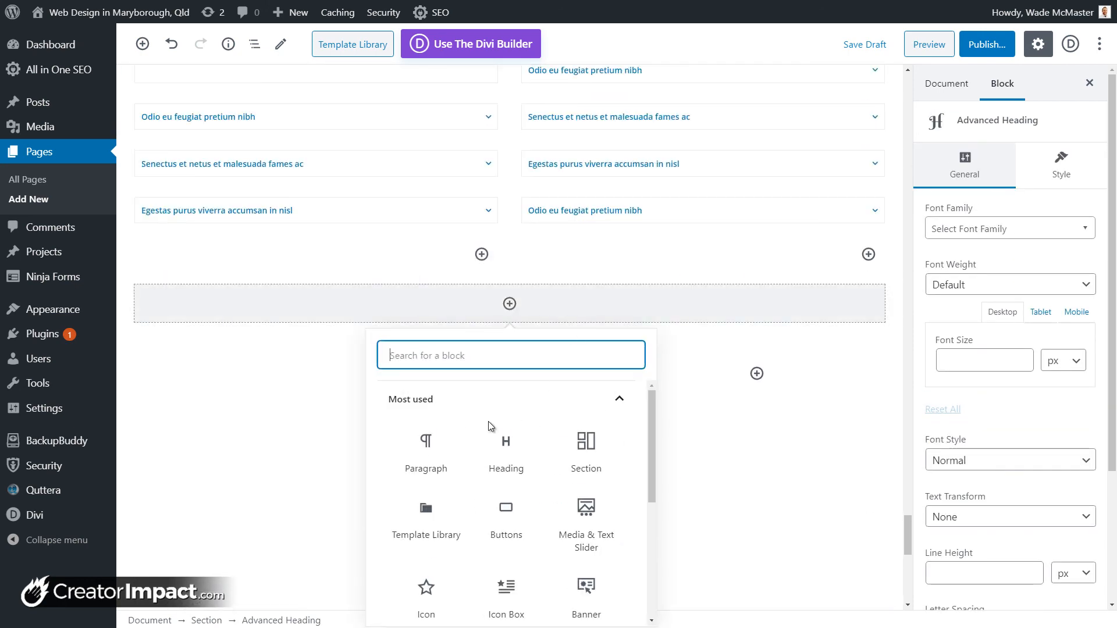
pyautogui.scroll(-1, 429, 464)
pyautogui.click(429, 452)
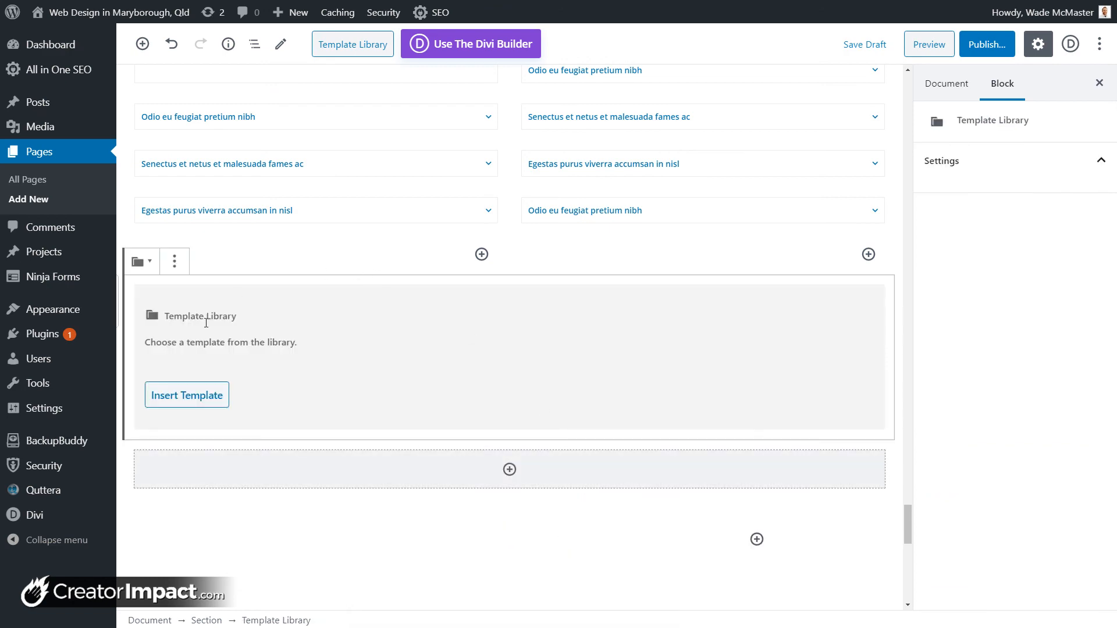
# Step: Browse the Sub Hero, Image Gallery, Services, Call to Action and About Us templates without inserting one
pyautogui.click(187, 395)
pyautogui.click(215, 111)
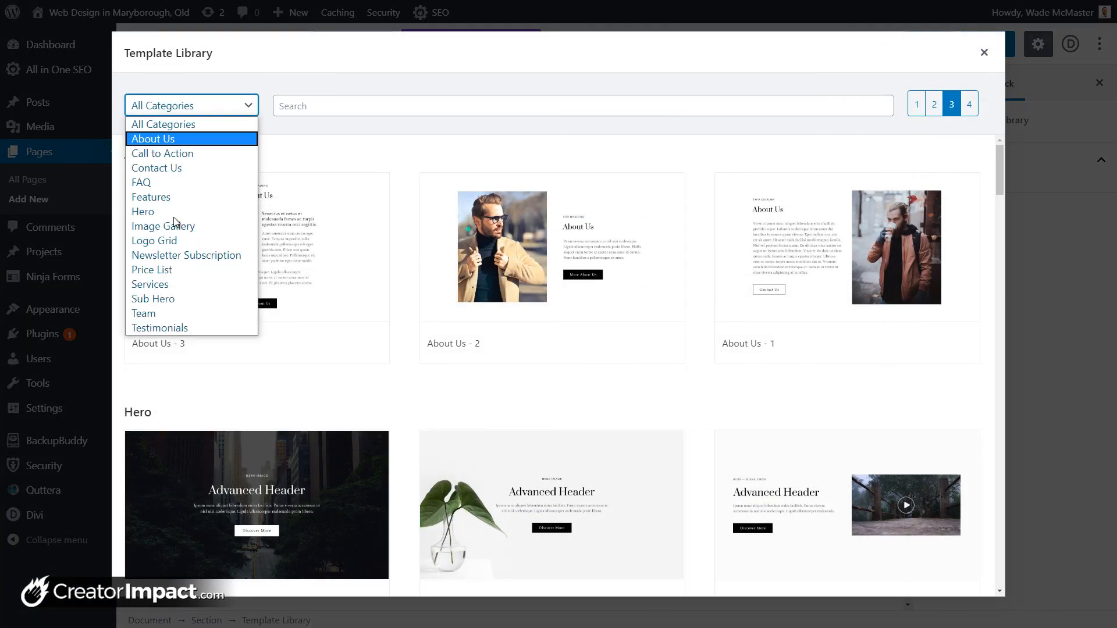
pyautogui.click(205, 299)
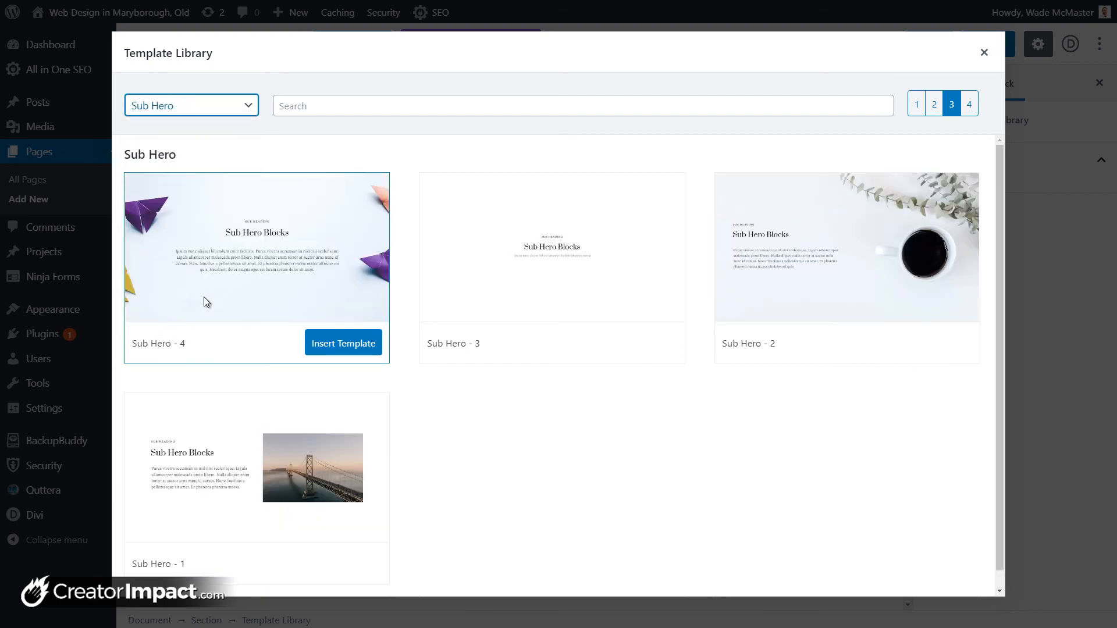
pyautogui.click(191, 111)
pyautogui.click(169, 224)
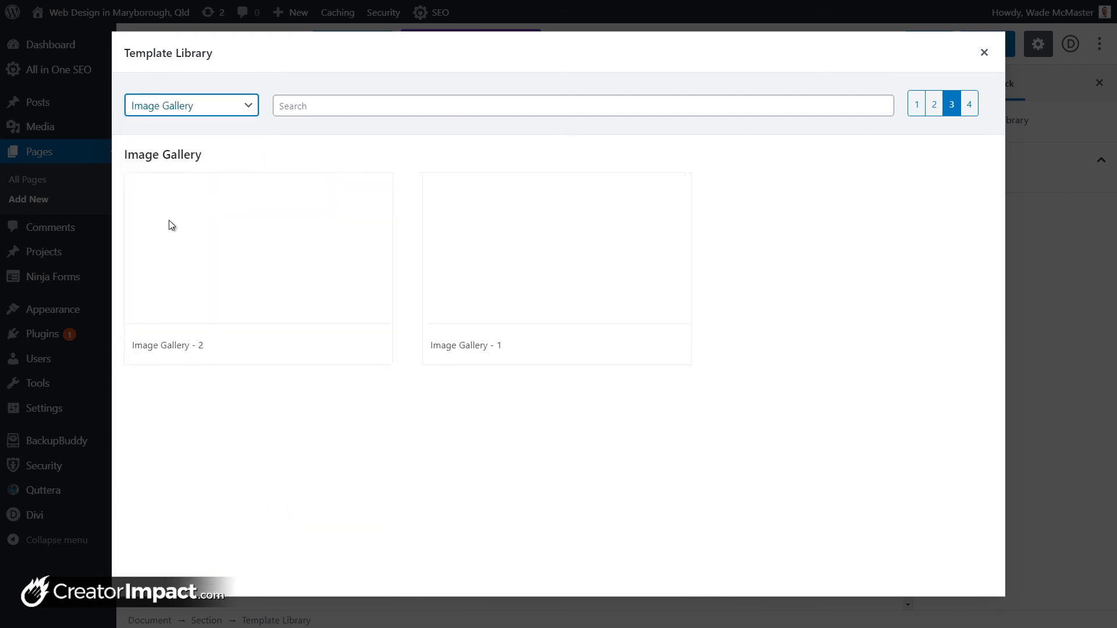
pyautogui.click(182, 108)
pyautogui.click(181, 281)
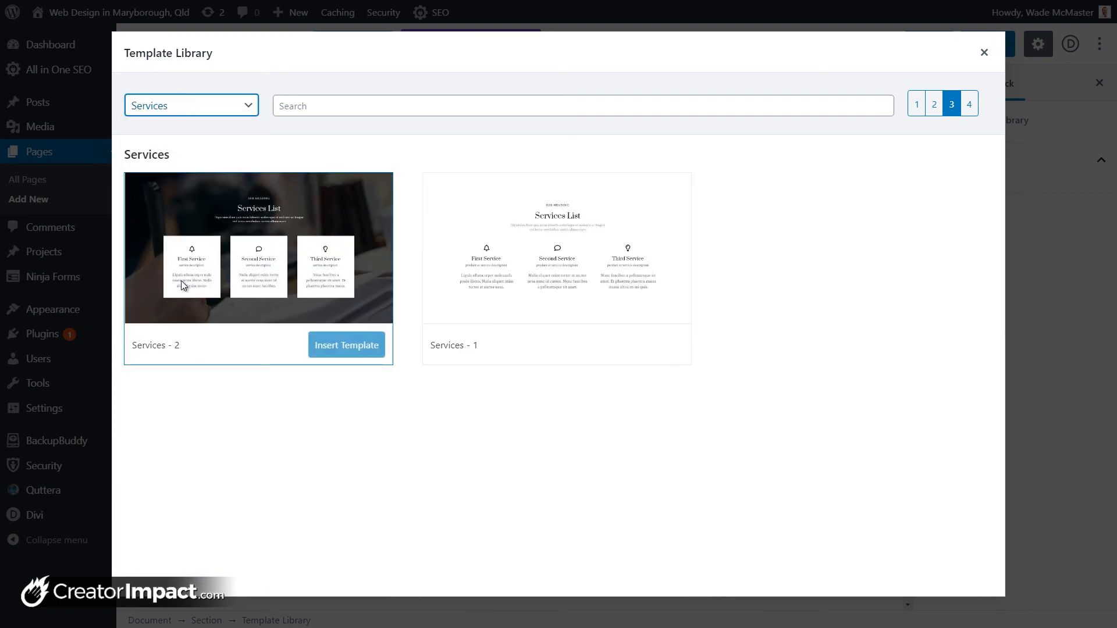
pyautogui.click(225, 106)
pyautogui.click(198, 156)
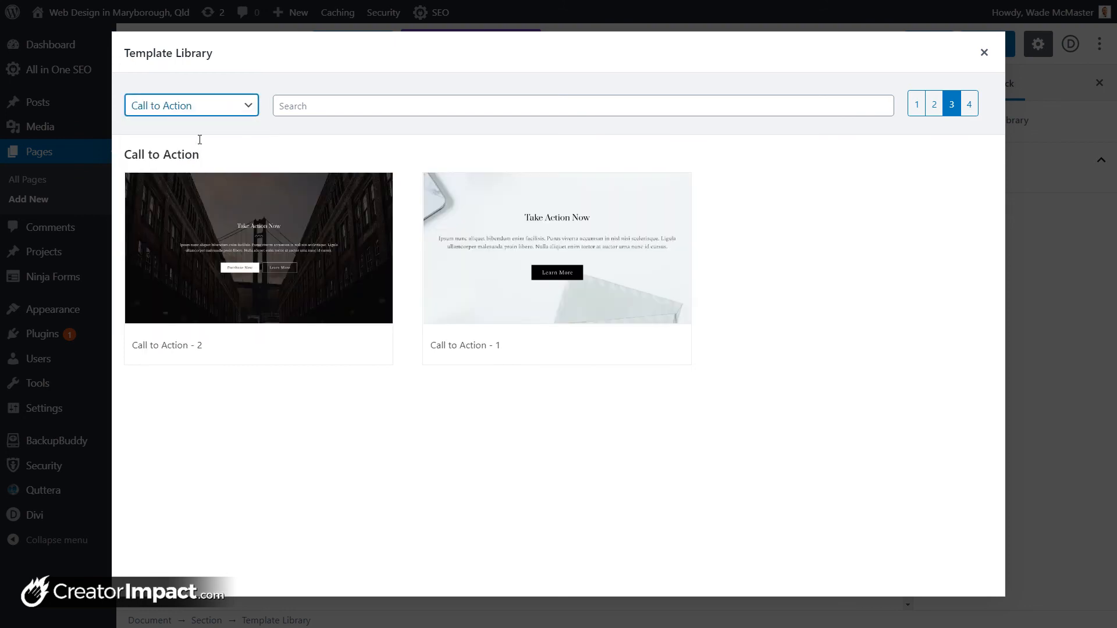
pyautogui.click(203, 107)
pyautogui.click(197, 139)
pyautogui.moveTo(537, 324)
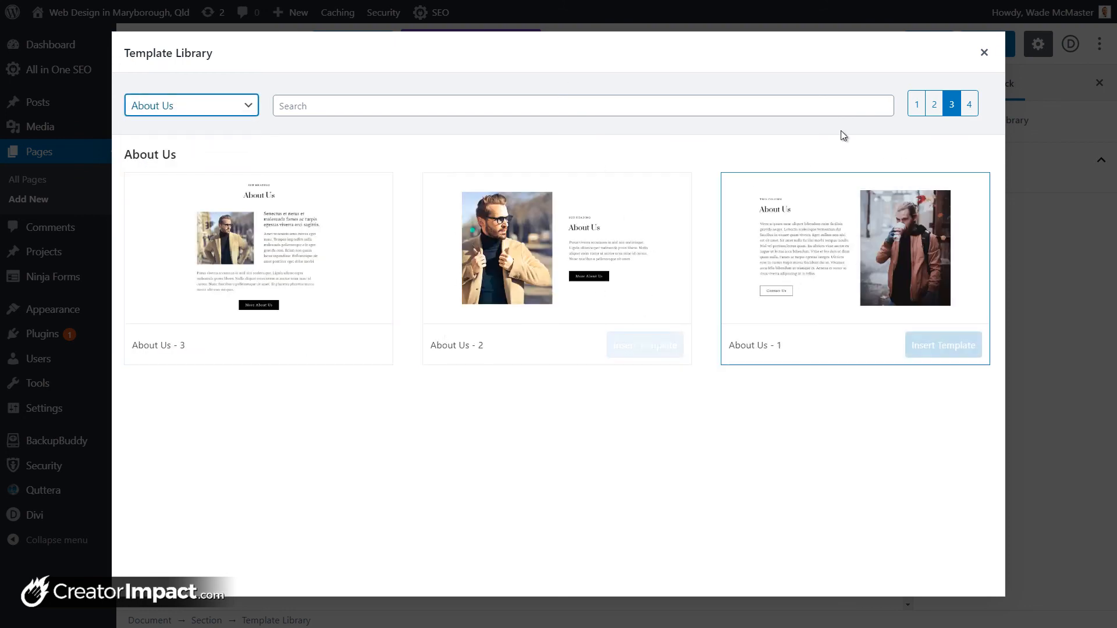
pyautogui.click(984, 52)
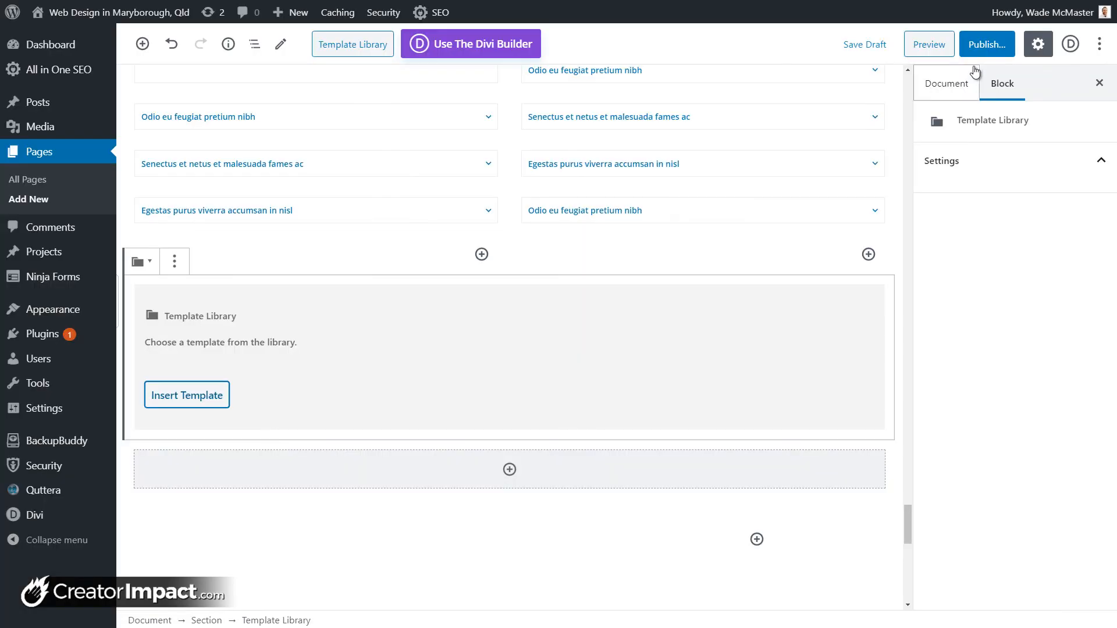
pyautogui.moveTo(906, 511); pyautogui.dragTo(901, 68)
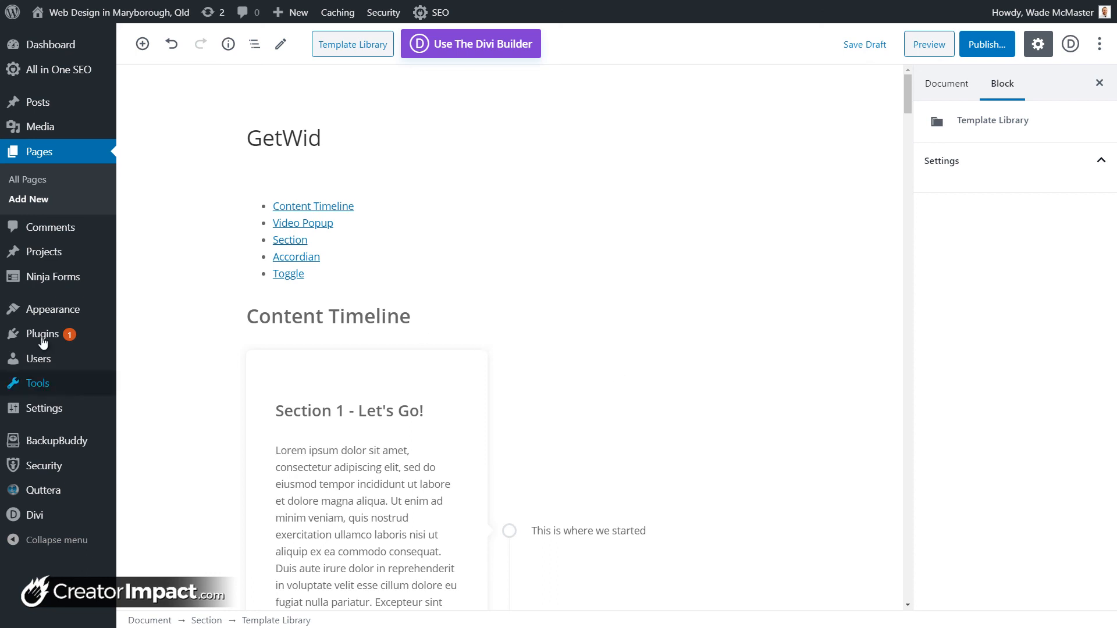
pyautogui.moveTo(47, 336)
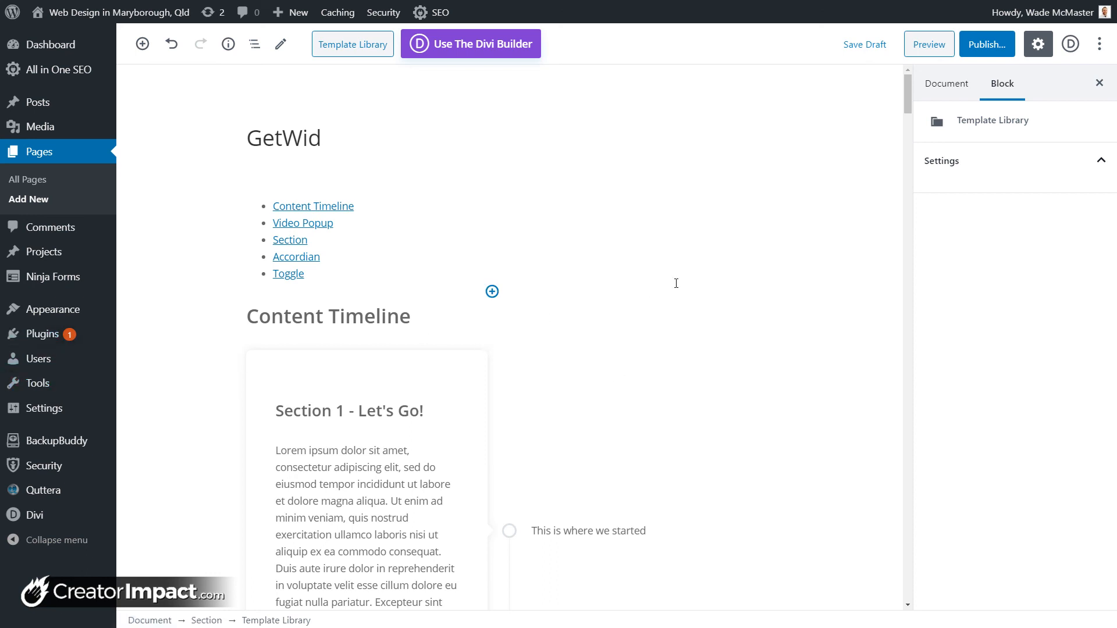